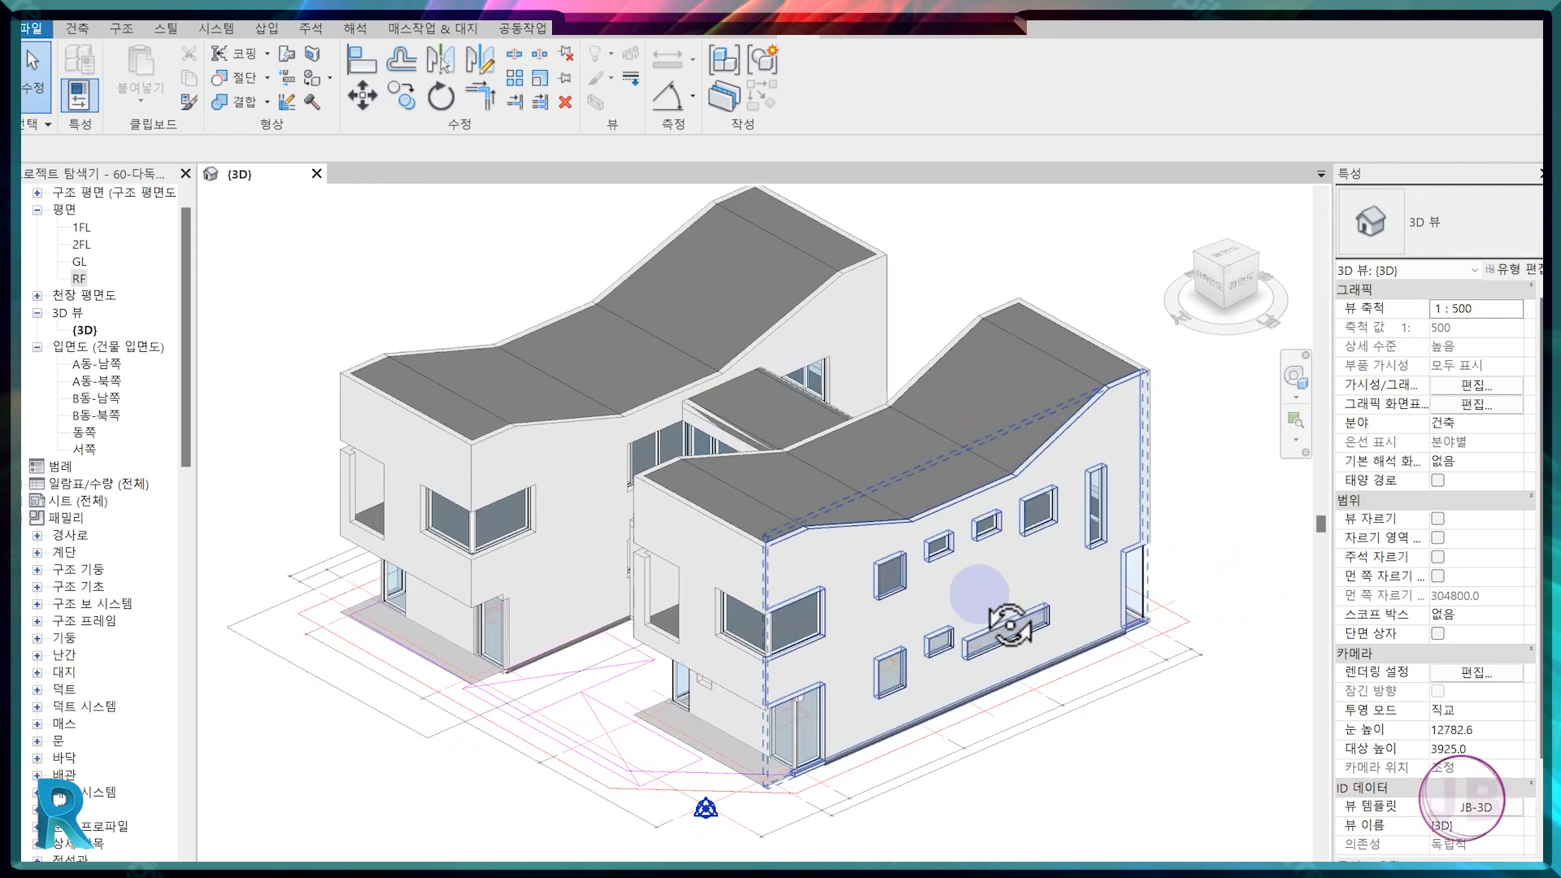
Examine the finished house model in 3D, and switch to AutoCAD to review the 2F plan and the building B elevations.
middle_click_drag(987, 798, 446, 854, "shift")
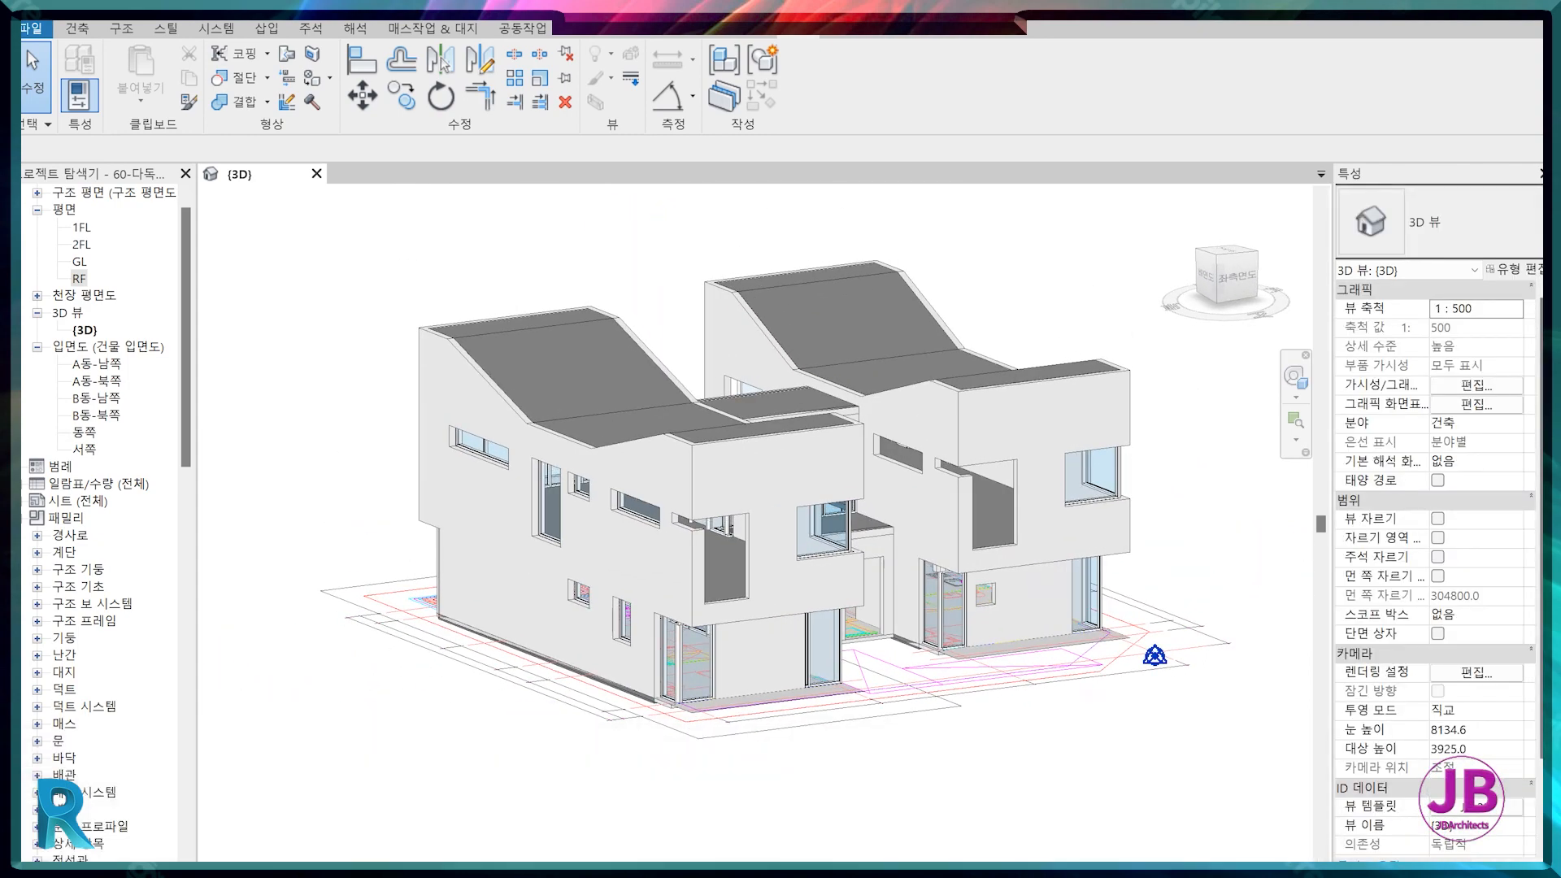
left_click(344, 801)
left_click(335, 54)
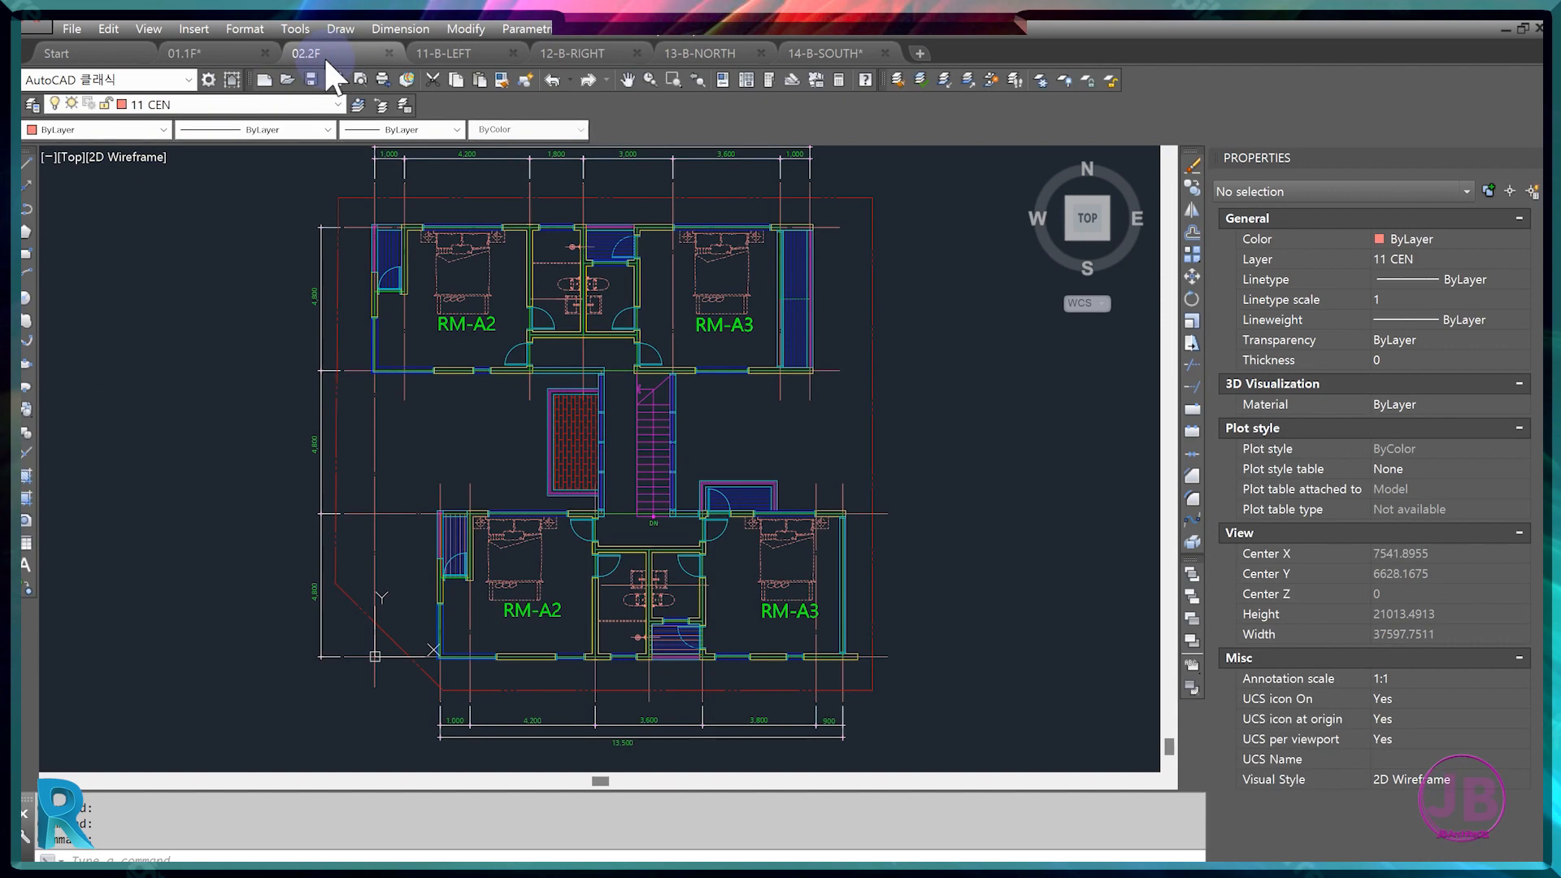
left_click(472, 53)
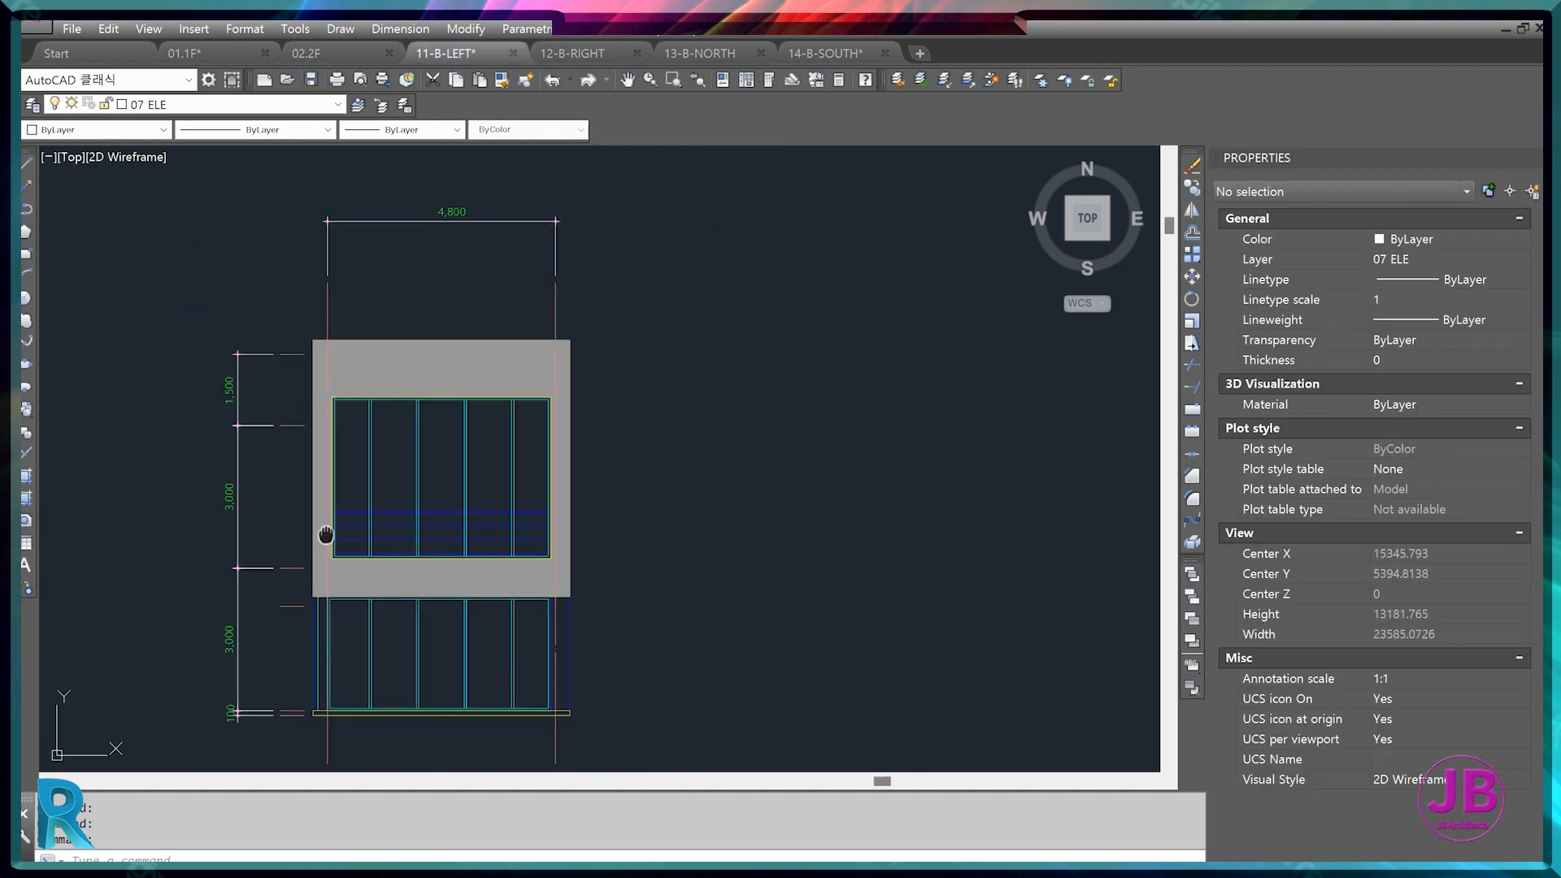
left_click(572, 53)
middle_click_drag(757, 477, 715, 537)
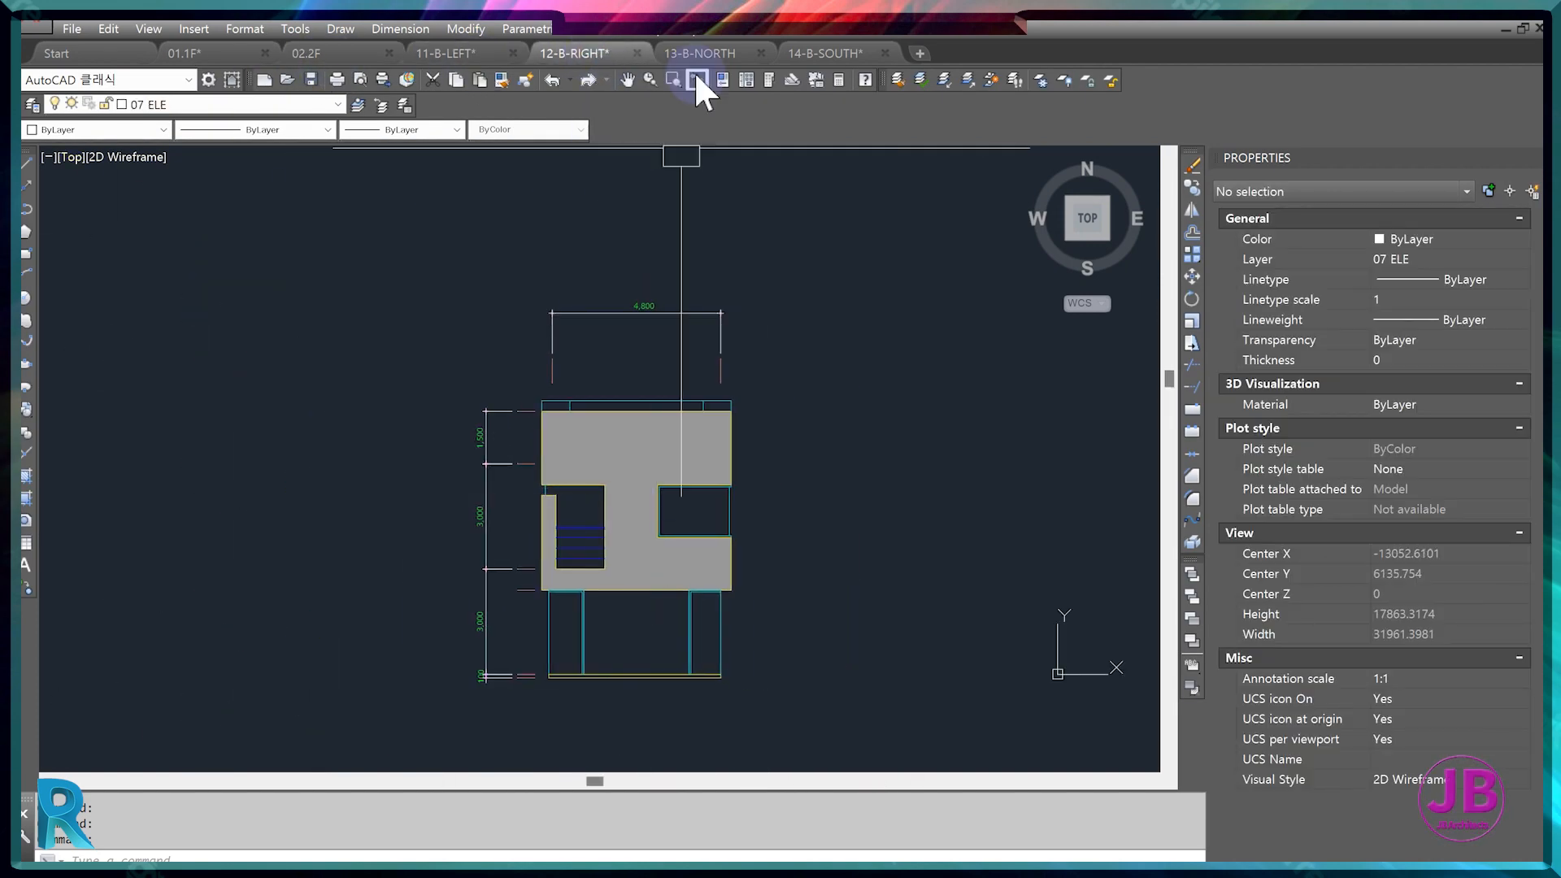
left_click(828, 57)
left_click(681, 50)
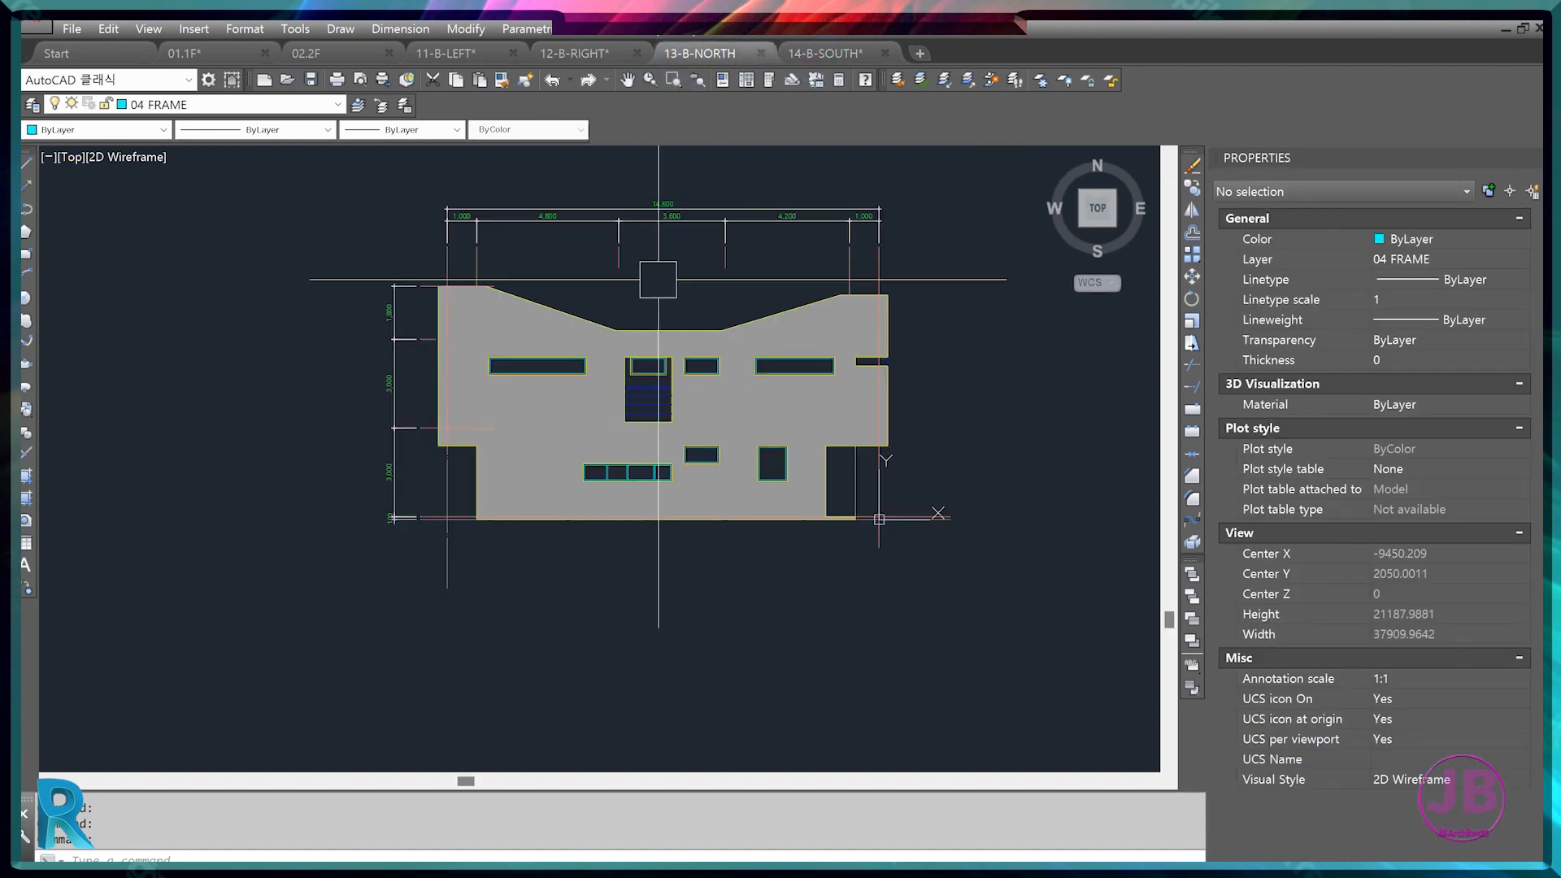
scroll(534, 488, "down", 1)
Switch back to Revit and create a new project from the 기본-SET-V1.rte template.
mouse_move(622, 872)
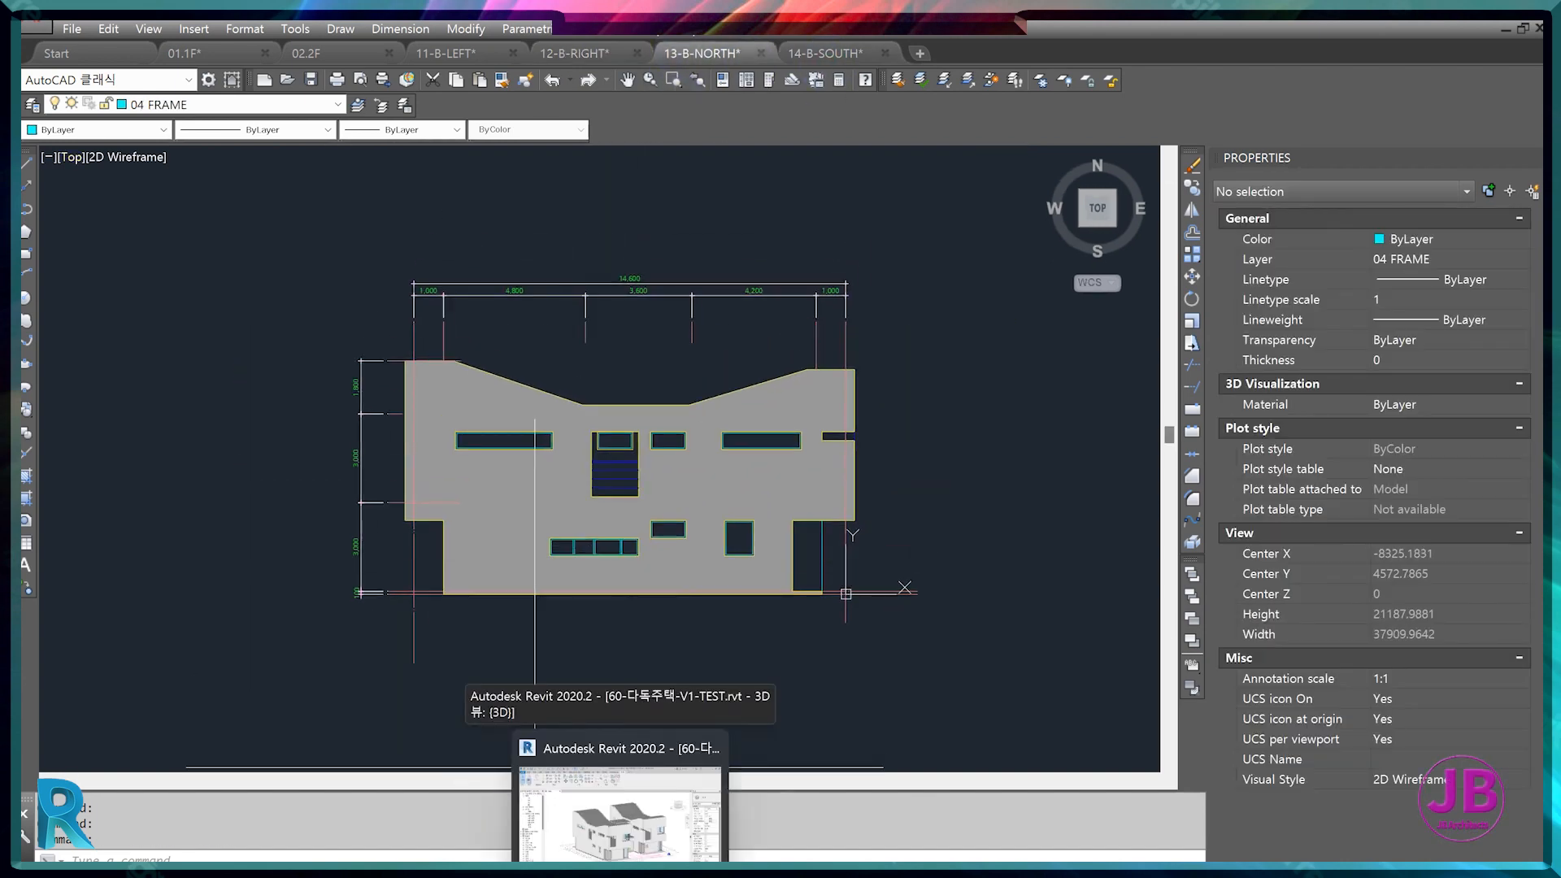
left_click(620, 813)
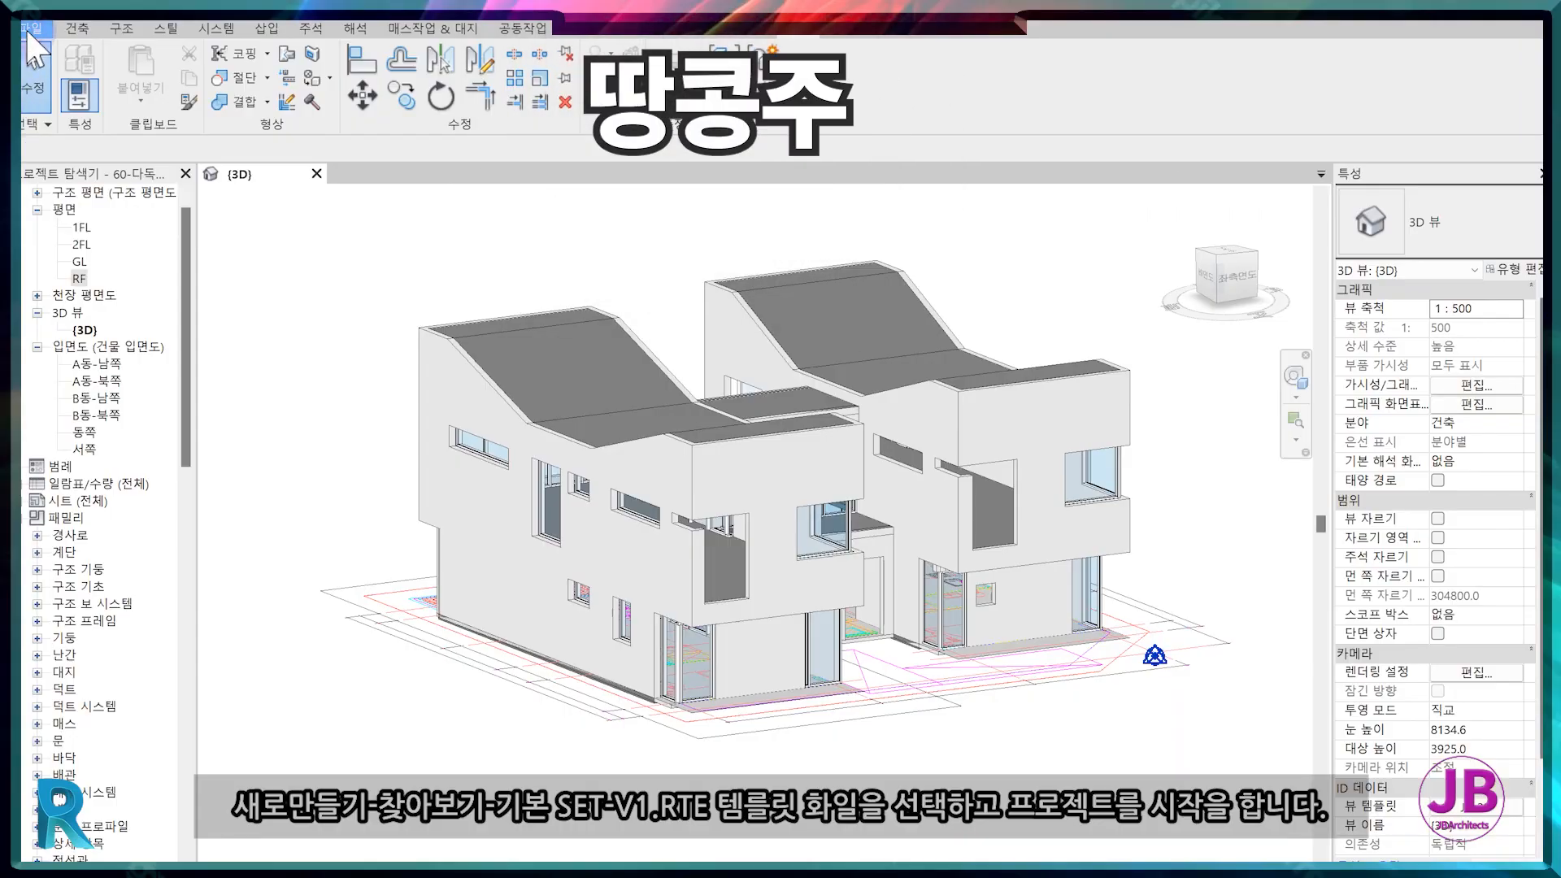
left_click(29, 29)
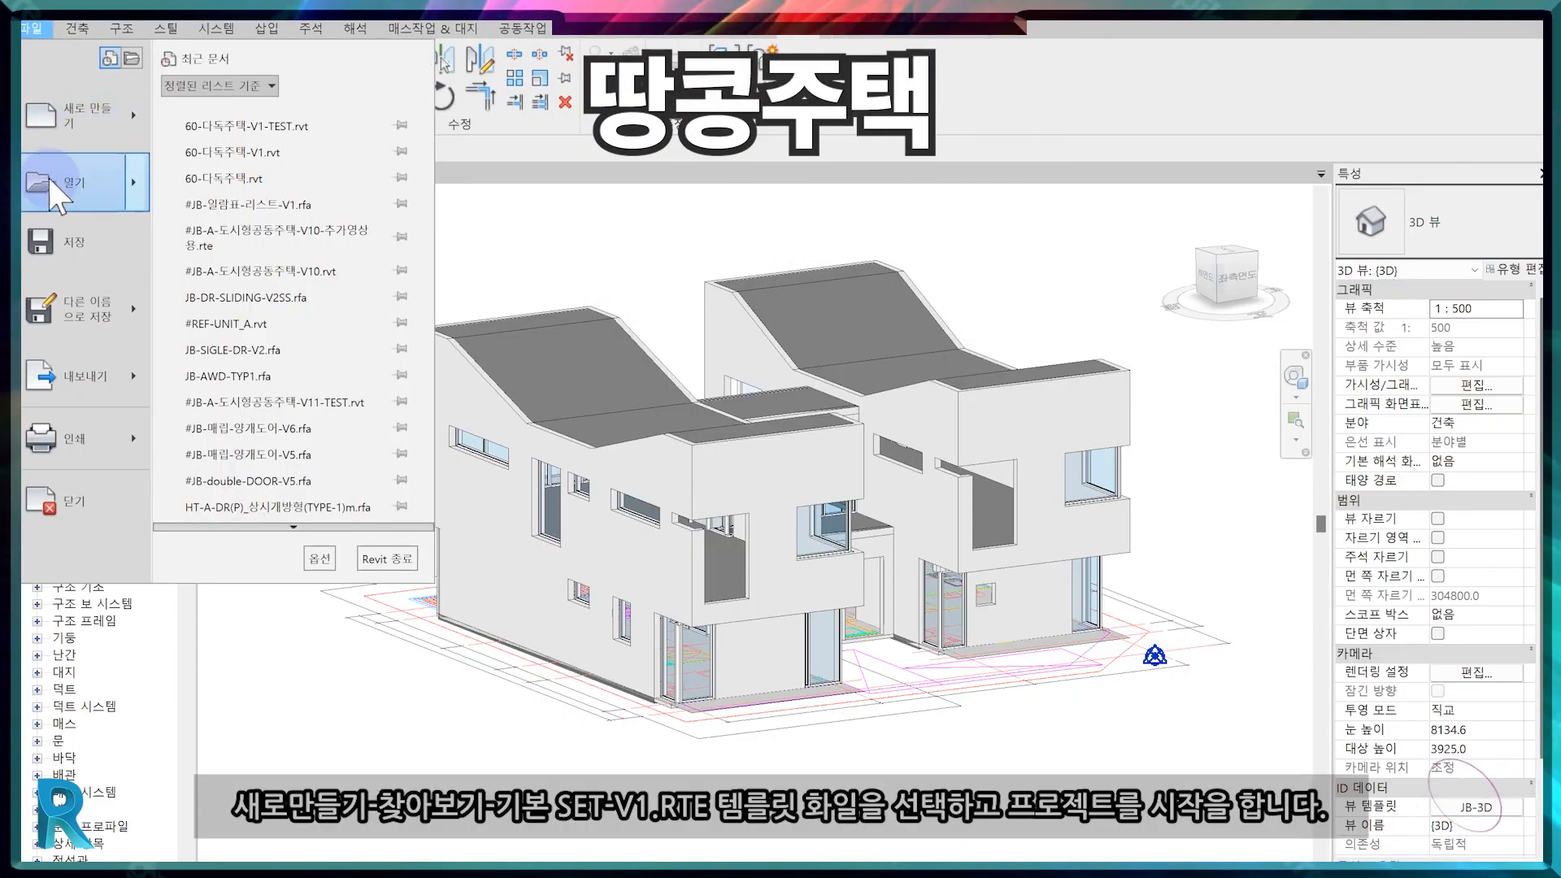
mouse_move(71, 150)
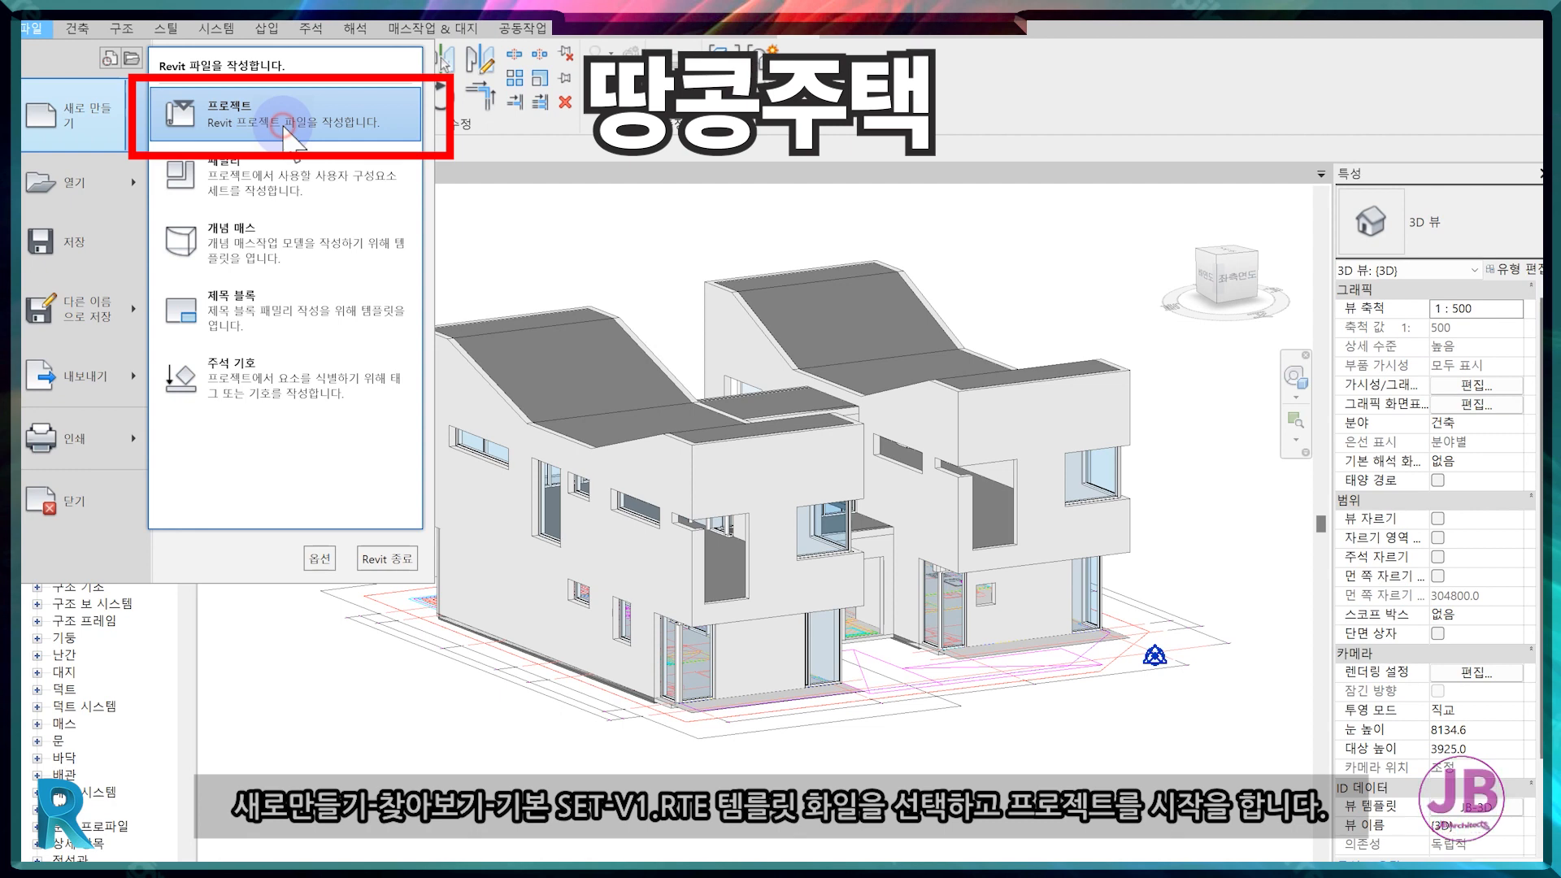
left_click(285, 122)
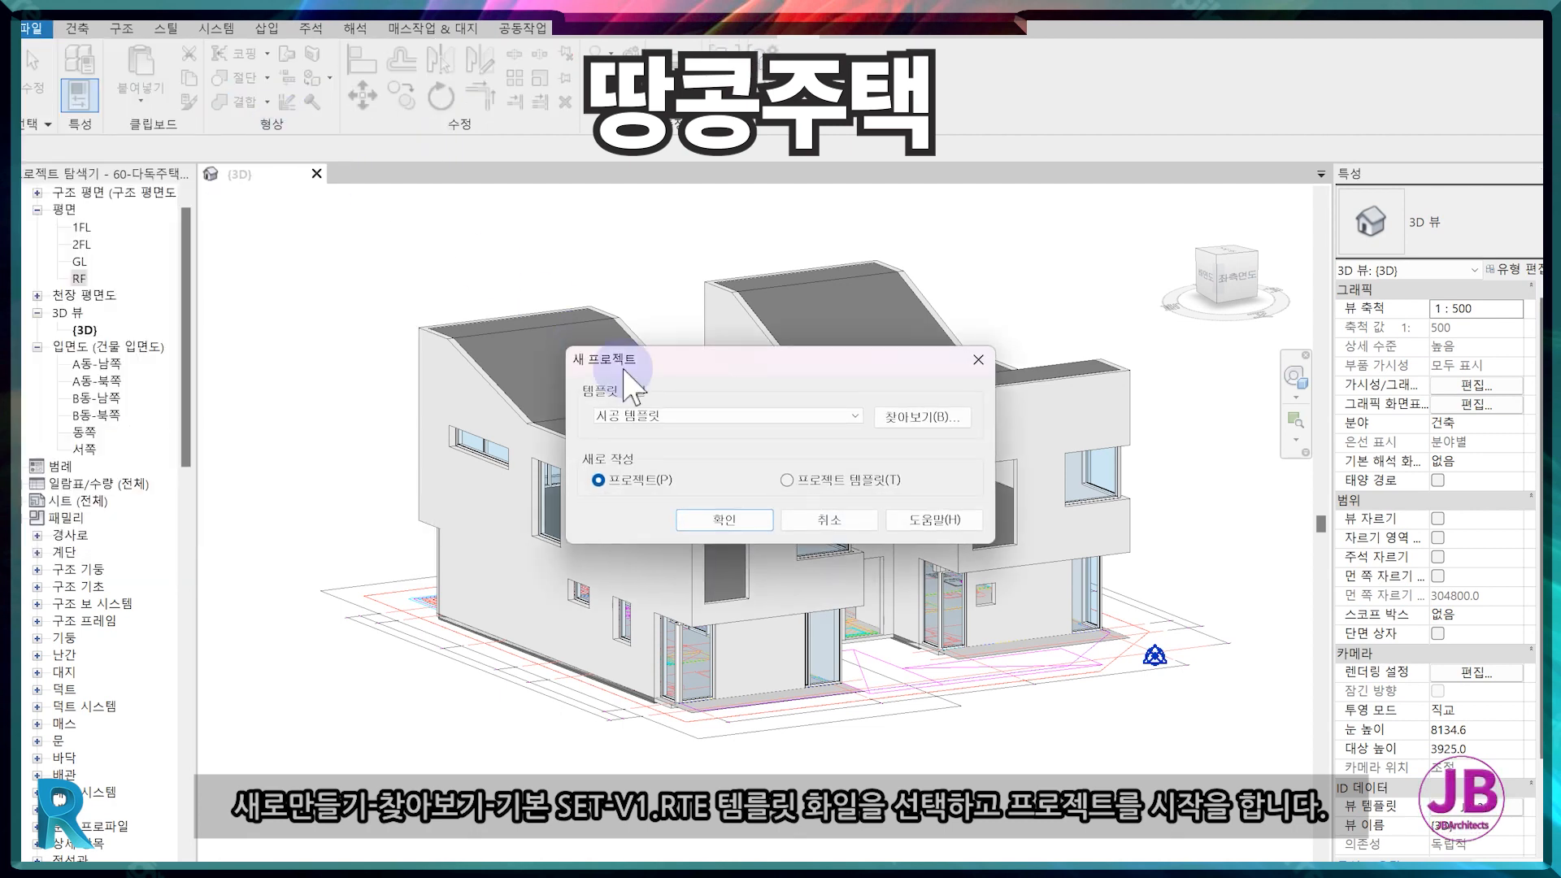
left_click(950, 419)
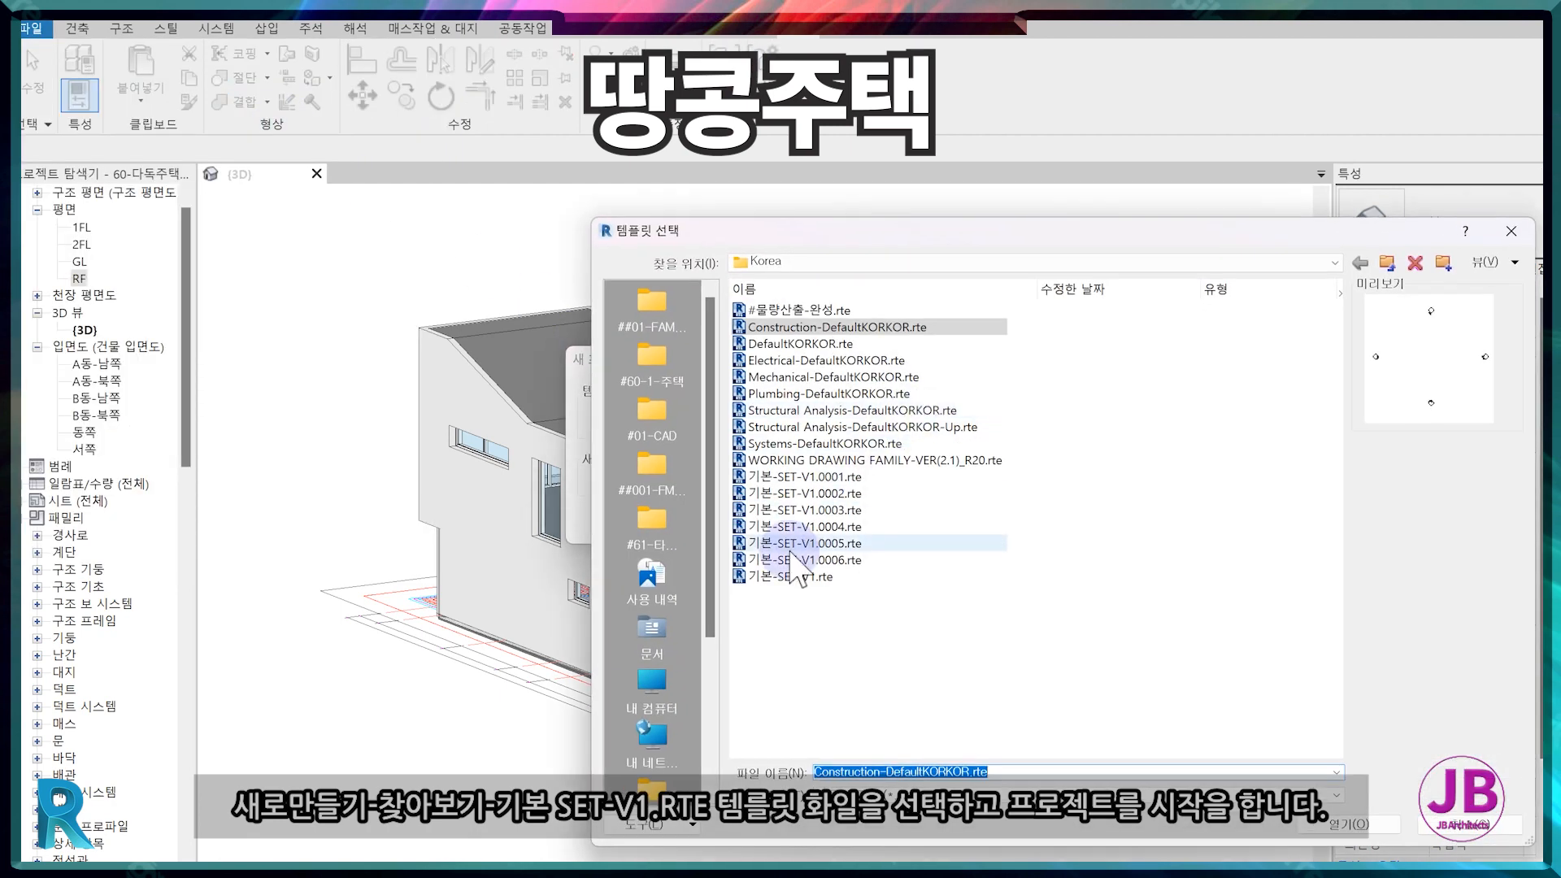
left_click(793, 578)
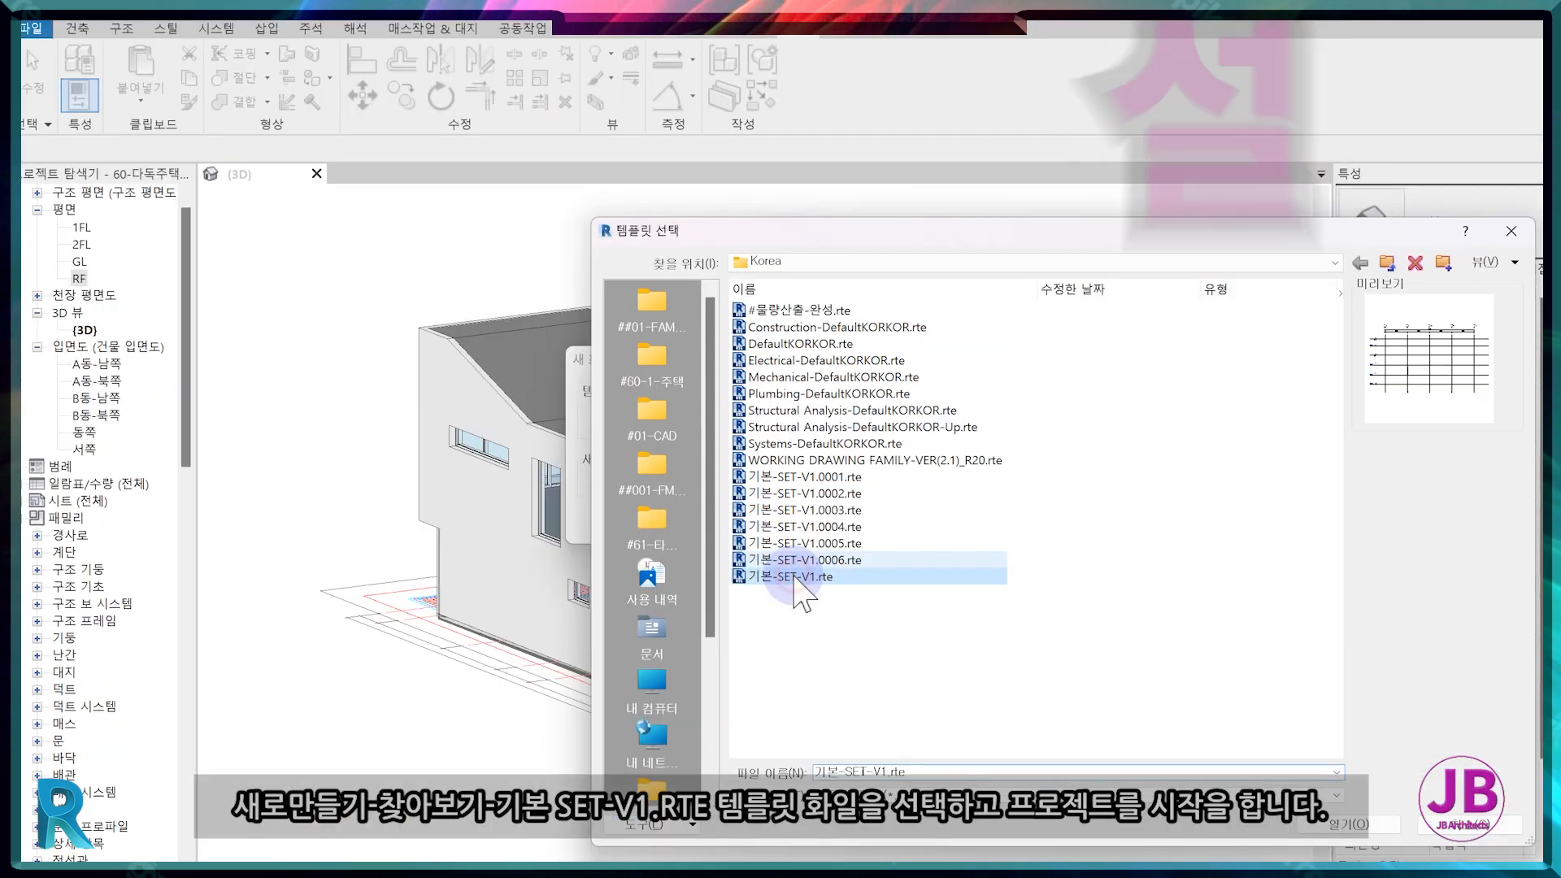
double_click(795, 472)
left_click(746, 416)
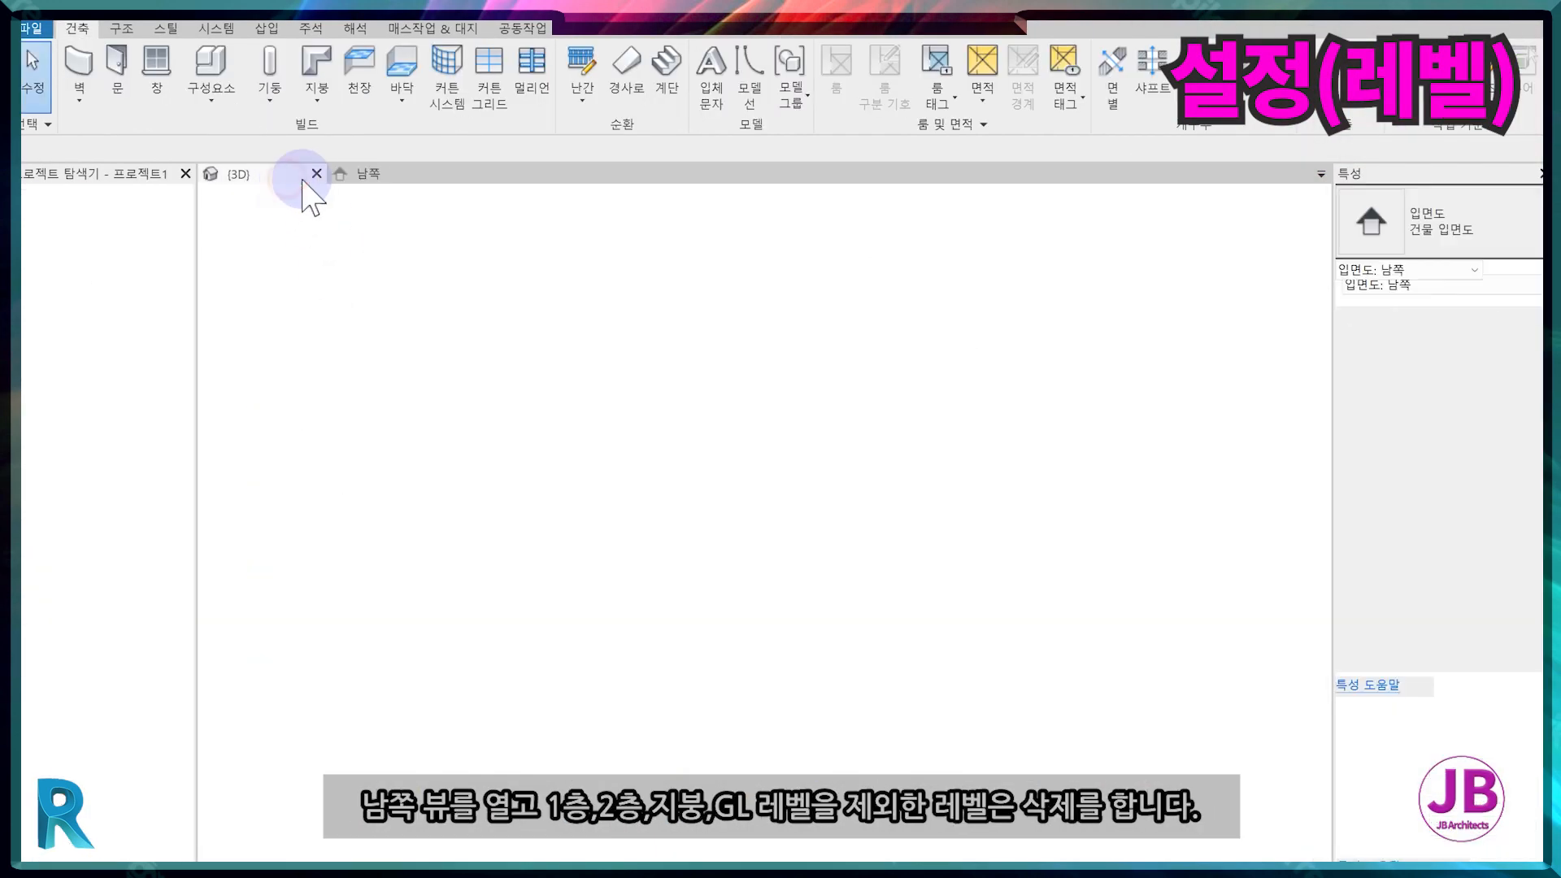
Close the 3D view and delete the 4FL and PH levels in the 남쪽 elevation.
left_click(316, 173)
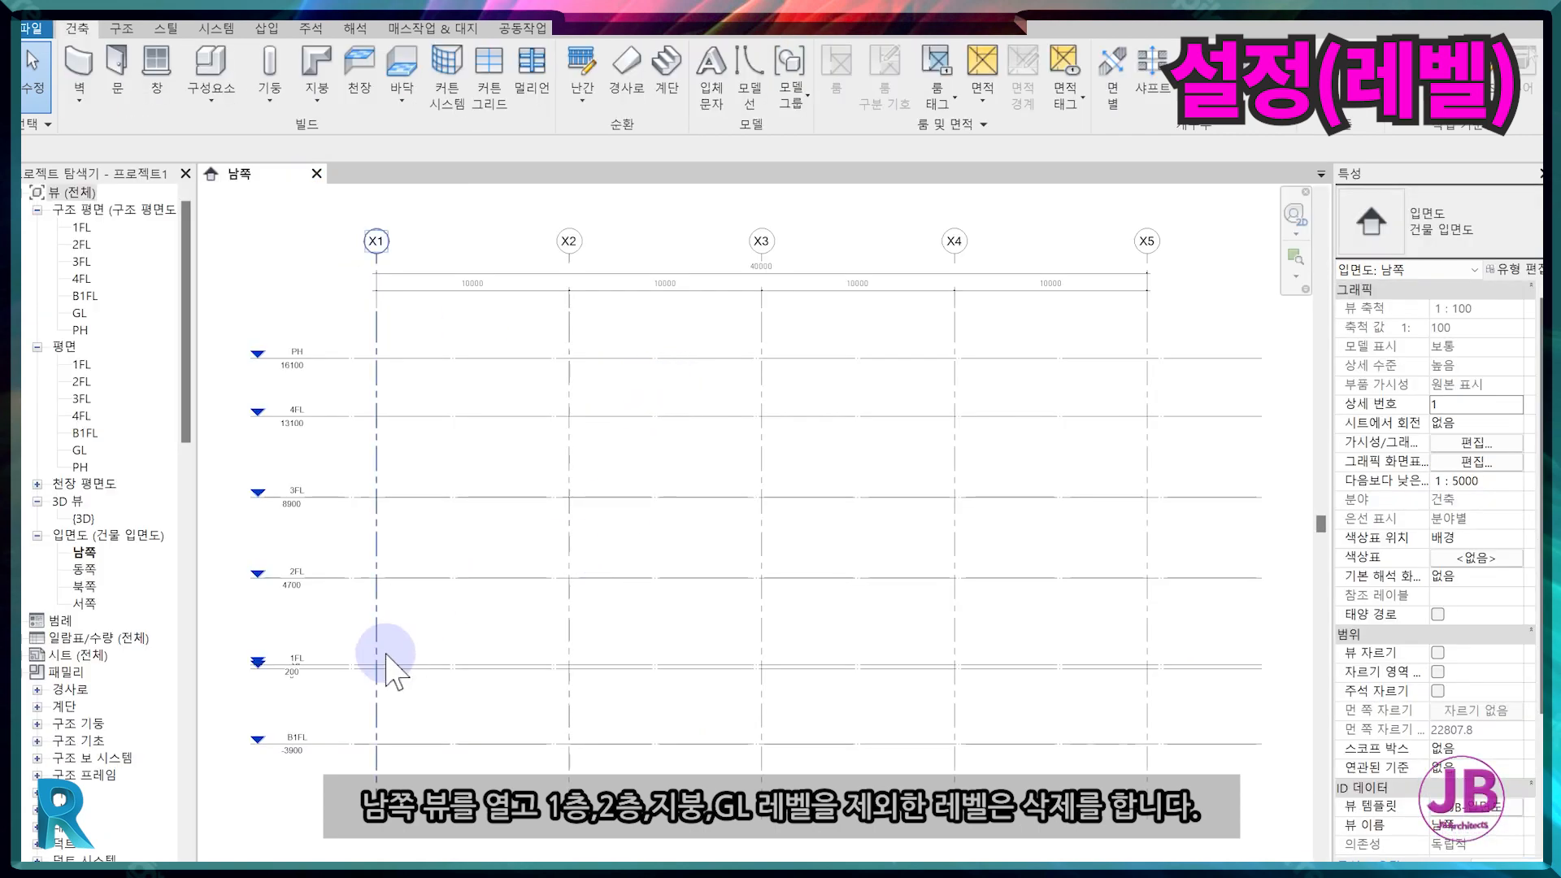
middle_click_drag(361, 687, 502, 697)
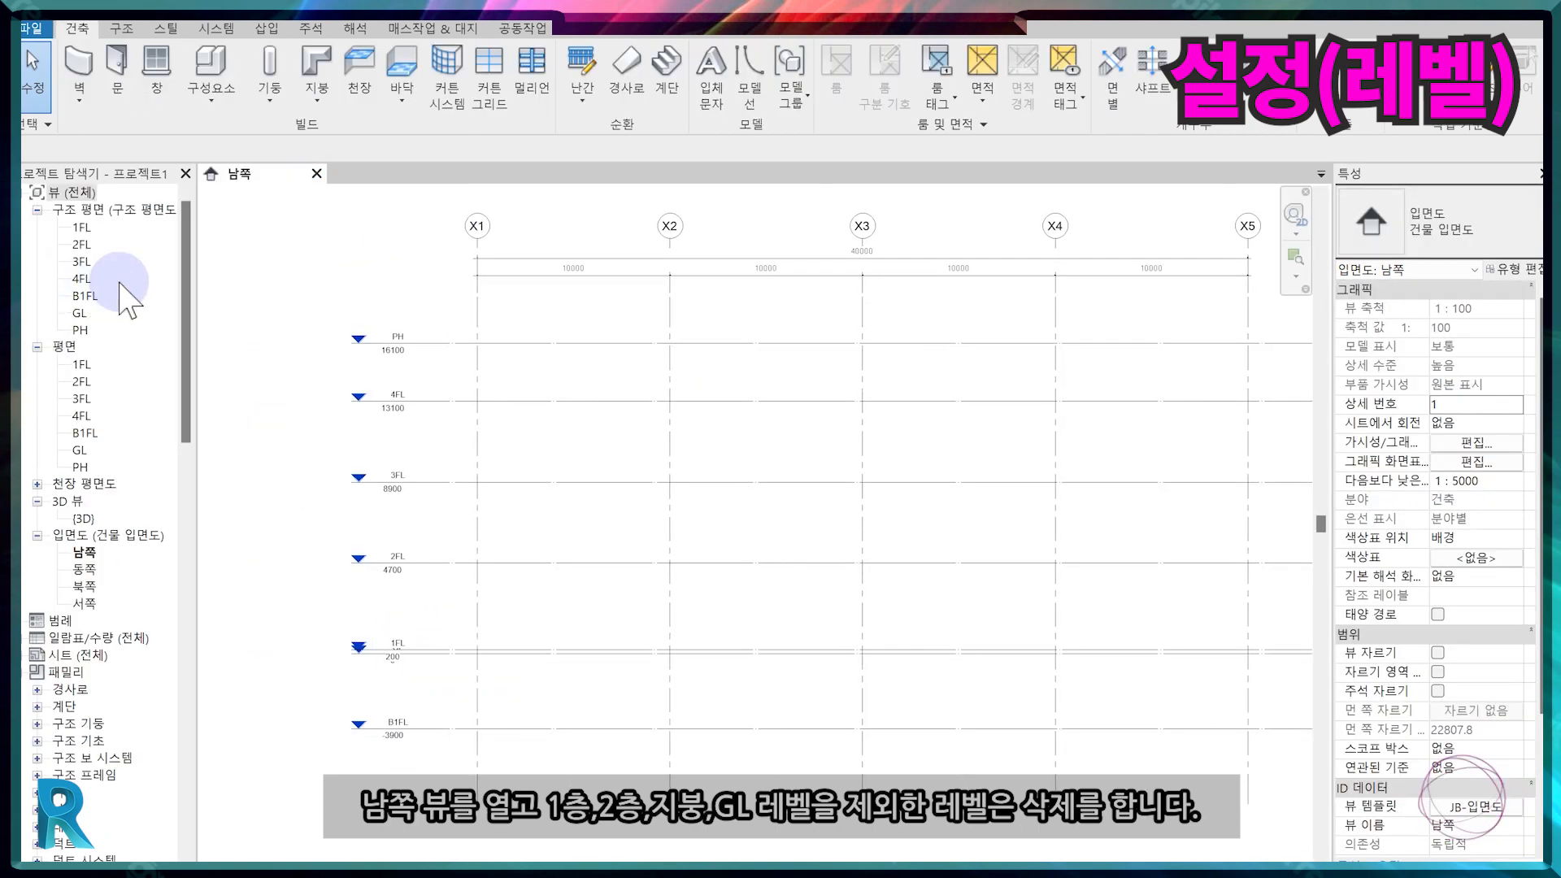
left_click(465, 402)
key("Delete")
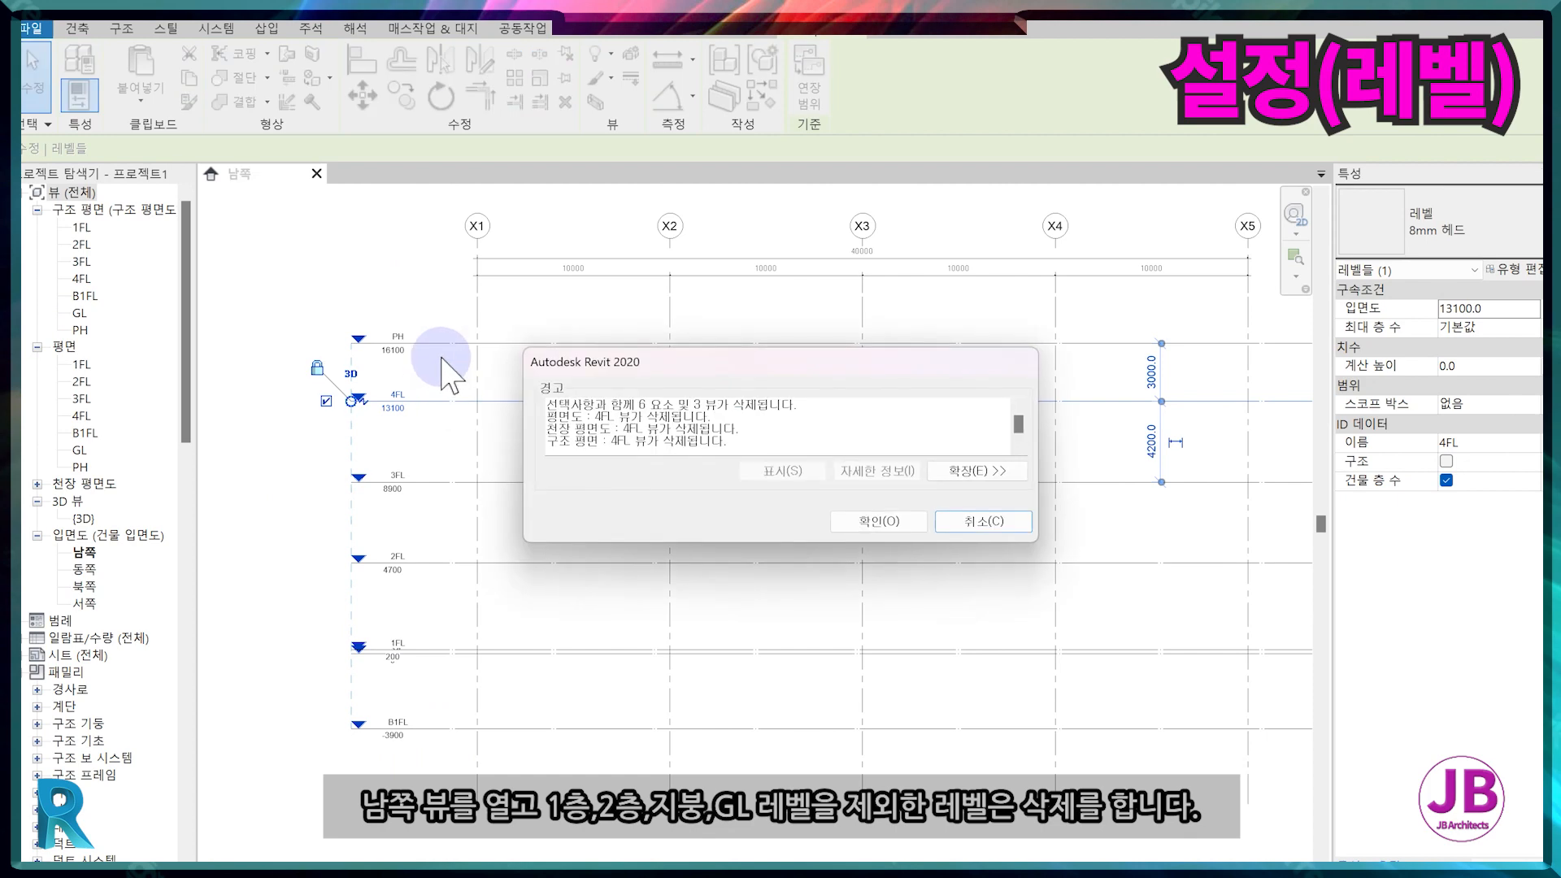
left_click(880, 522)
left_click(439, 342)
key("Delete")
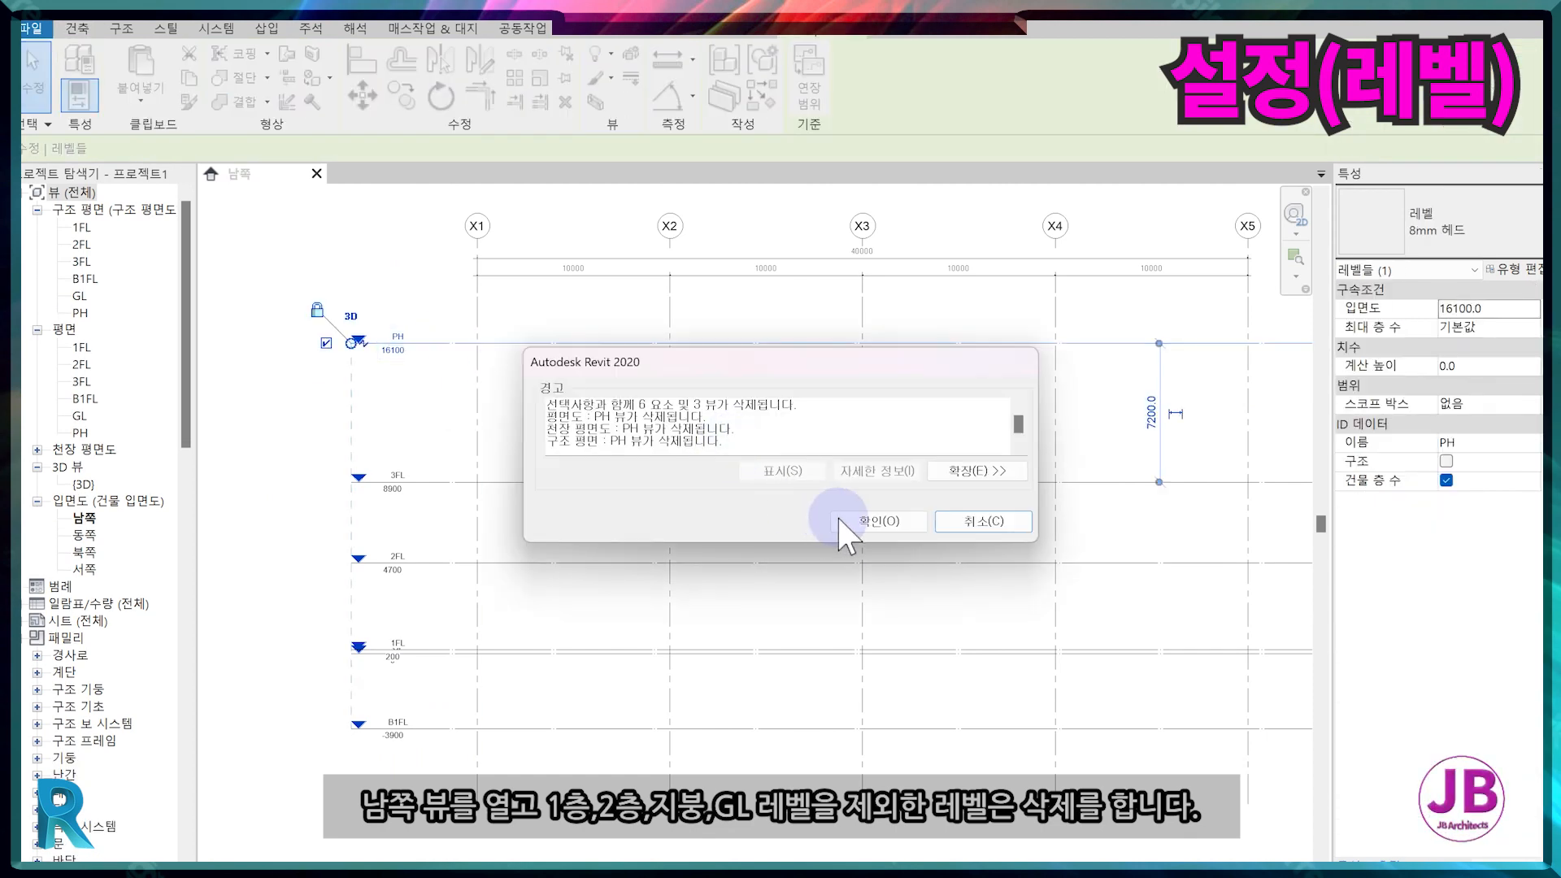
left_click(845, 522)
Rename the 3FL level as RF and delete the B1FL level.
left_click(398, 486)
scroll(403, 486, "up", 3)
key("Return")
scroll(627, 488, "down", 4)
left_click(585, 699)
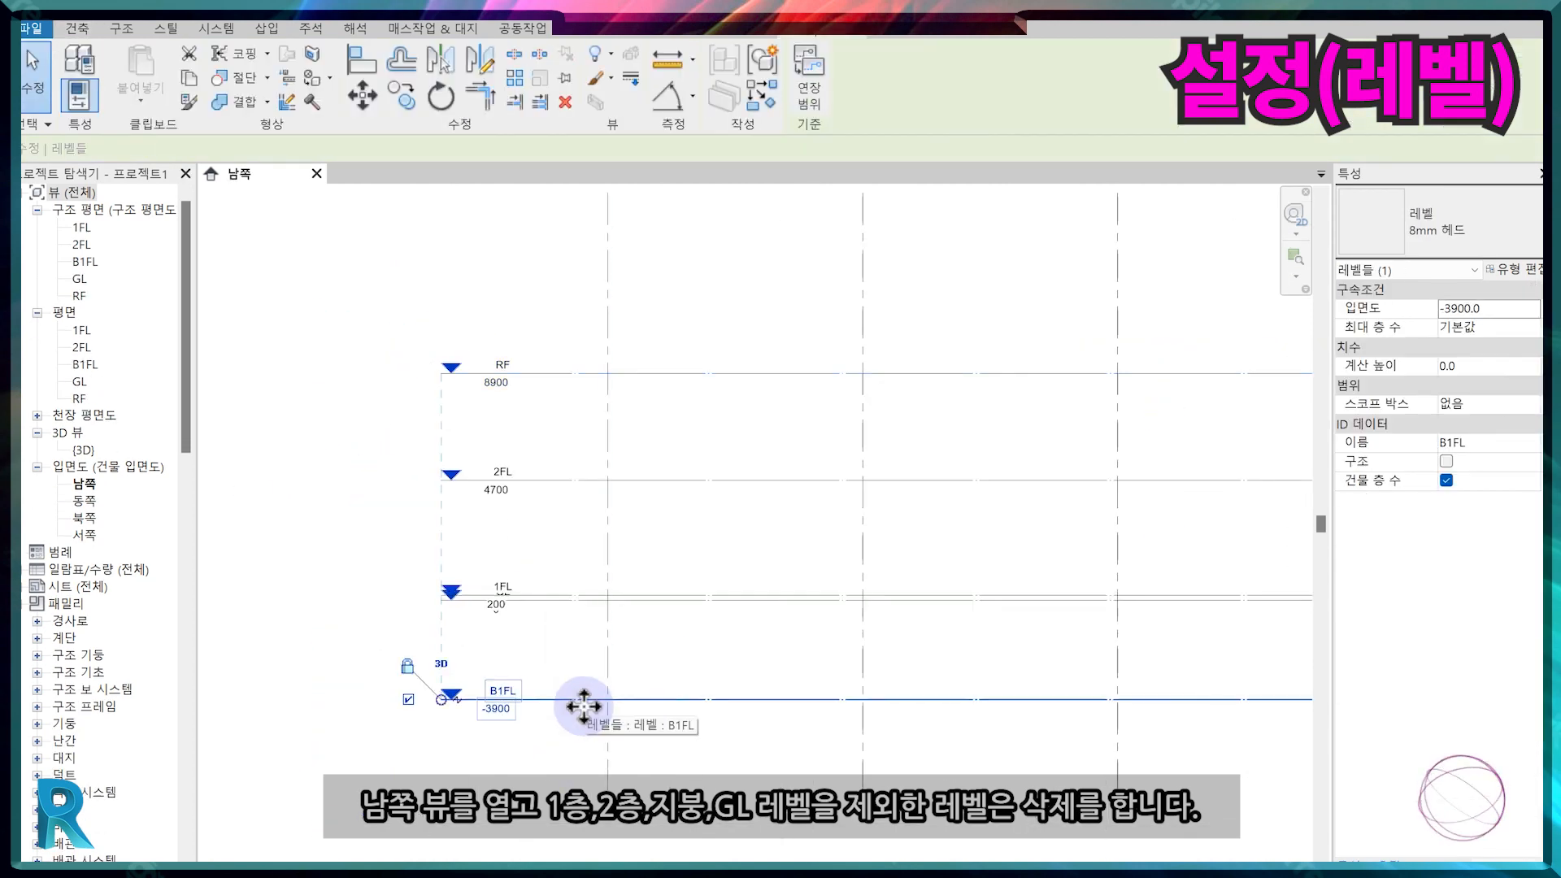
key("Delete")
left_click(846, 521)
Offset the GL level head below the 1FL head with an elbow.
scroll(567, 600, "up", 6)
left_click(568, 601)
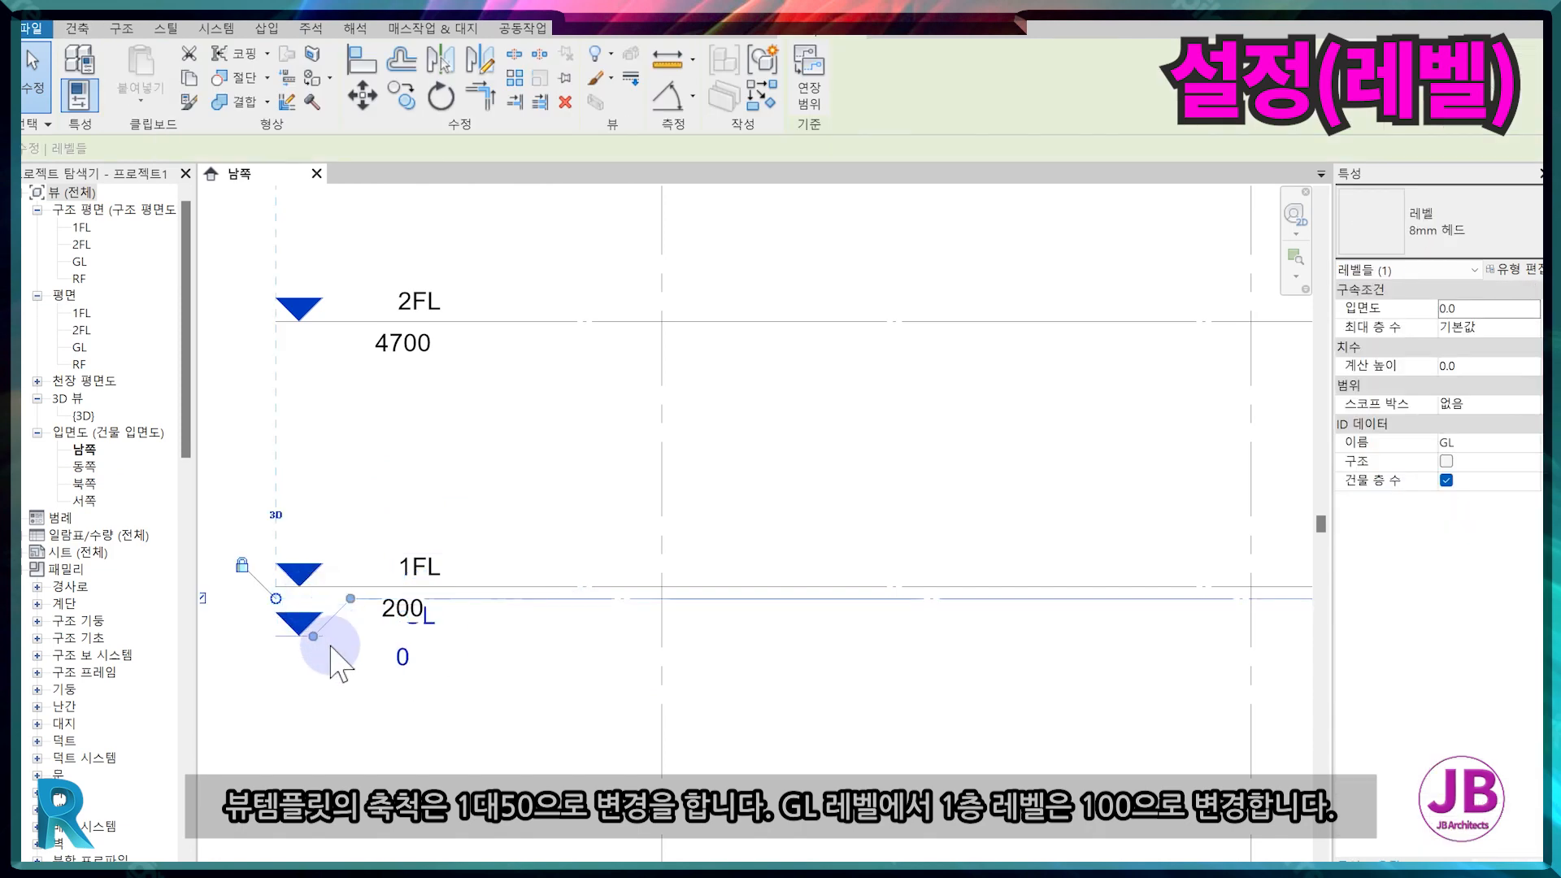
scroll(587, 691, "down", 5)
left_click(579, 756)
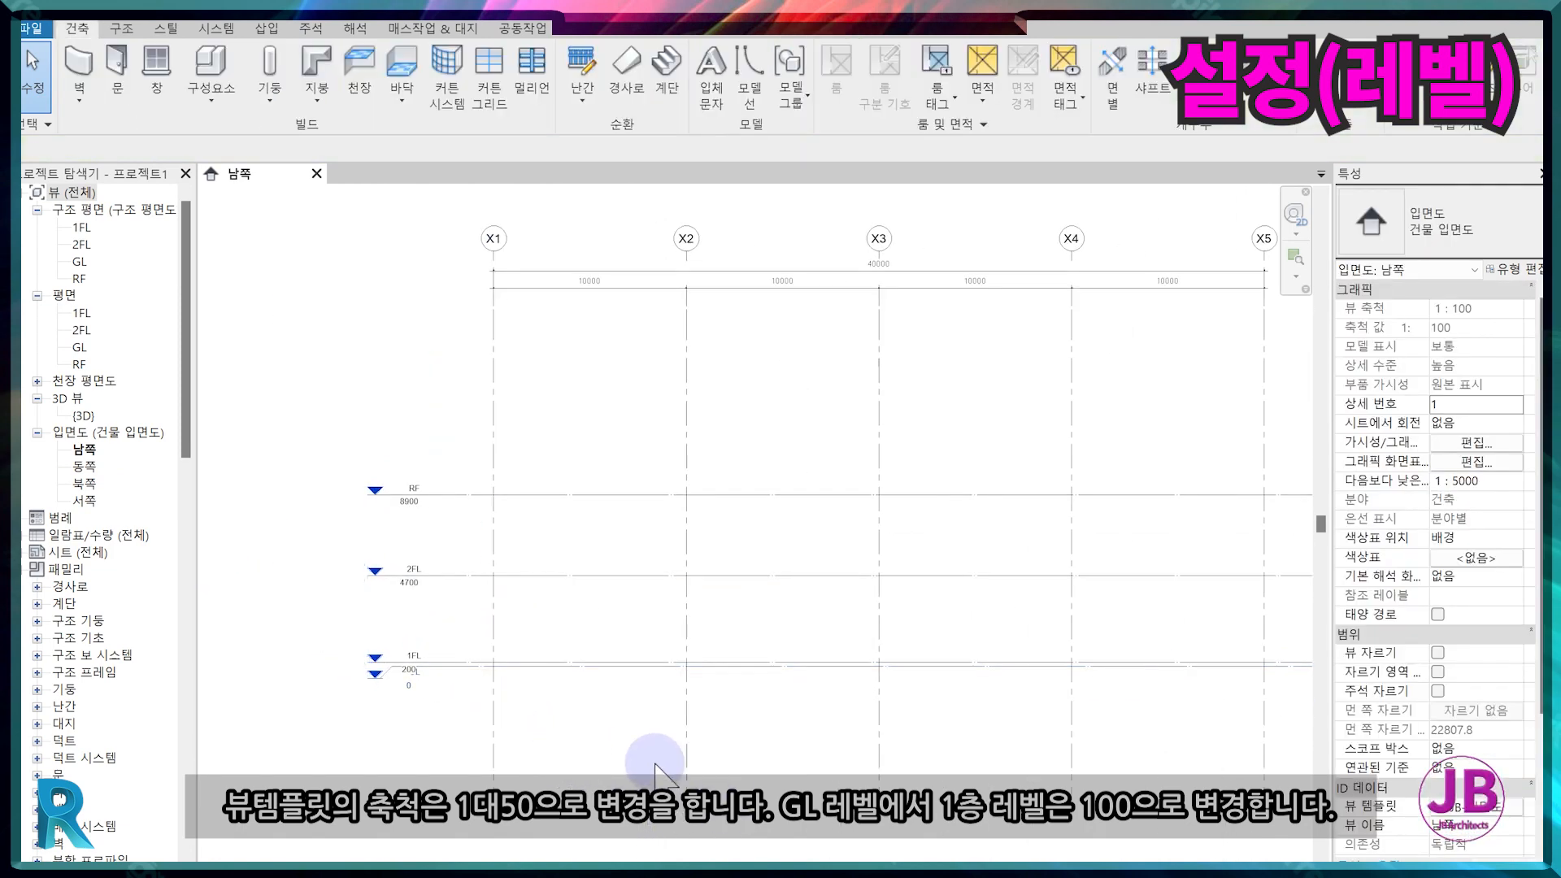
Set the view scale to 1 : 50 in the view template of the 남쪽 elevation.
left_click(1476, 806)
left_click(1206, 232)
left_click(1057, 248)
left_click(1011, 726)
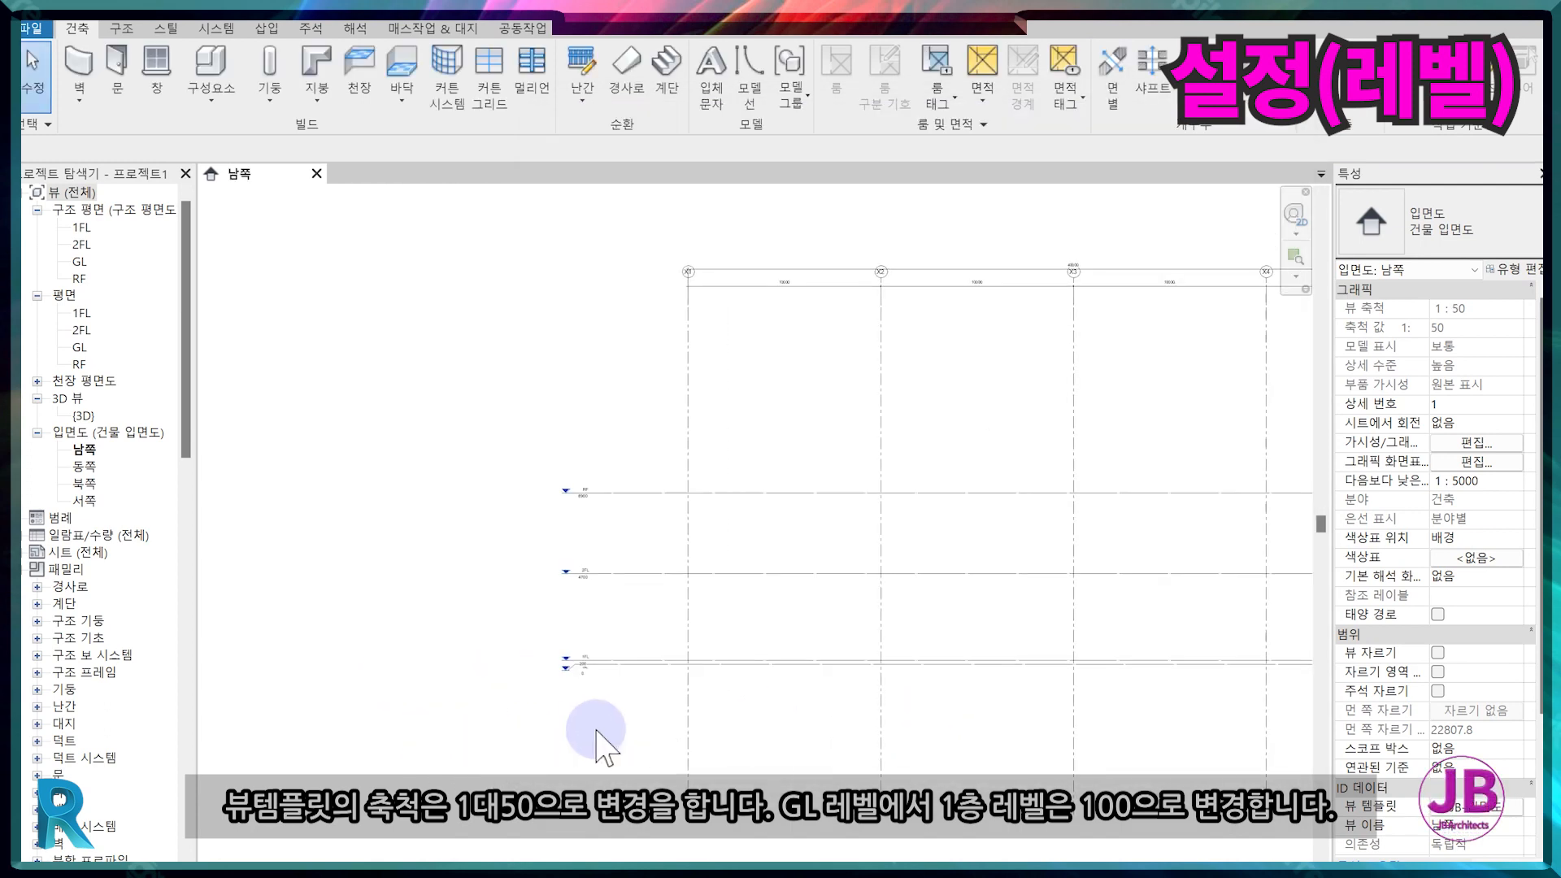
Move the 1FL level down 100 mm toward the GL level.
scroll(643, 651, "up", 5)
left_click(877, 464)
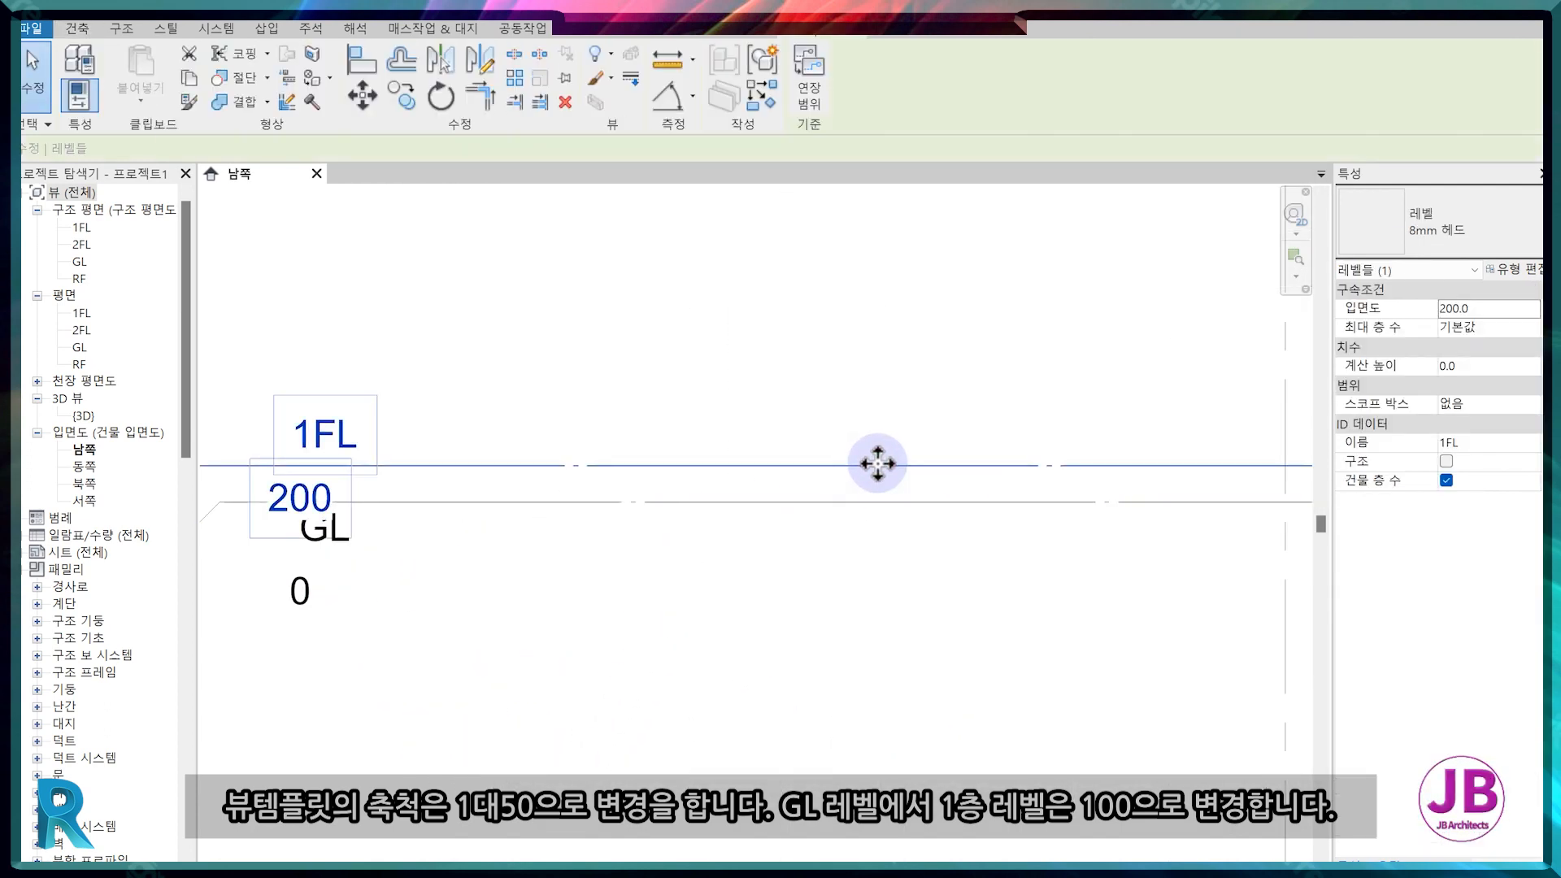
key("m")
key("v")
left_click(877, 463)
type("100")
key("Return")
key("Escape")
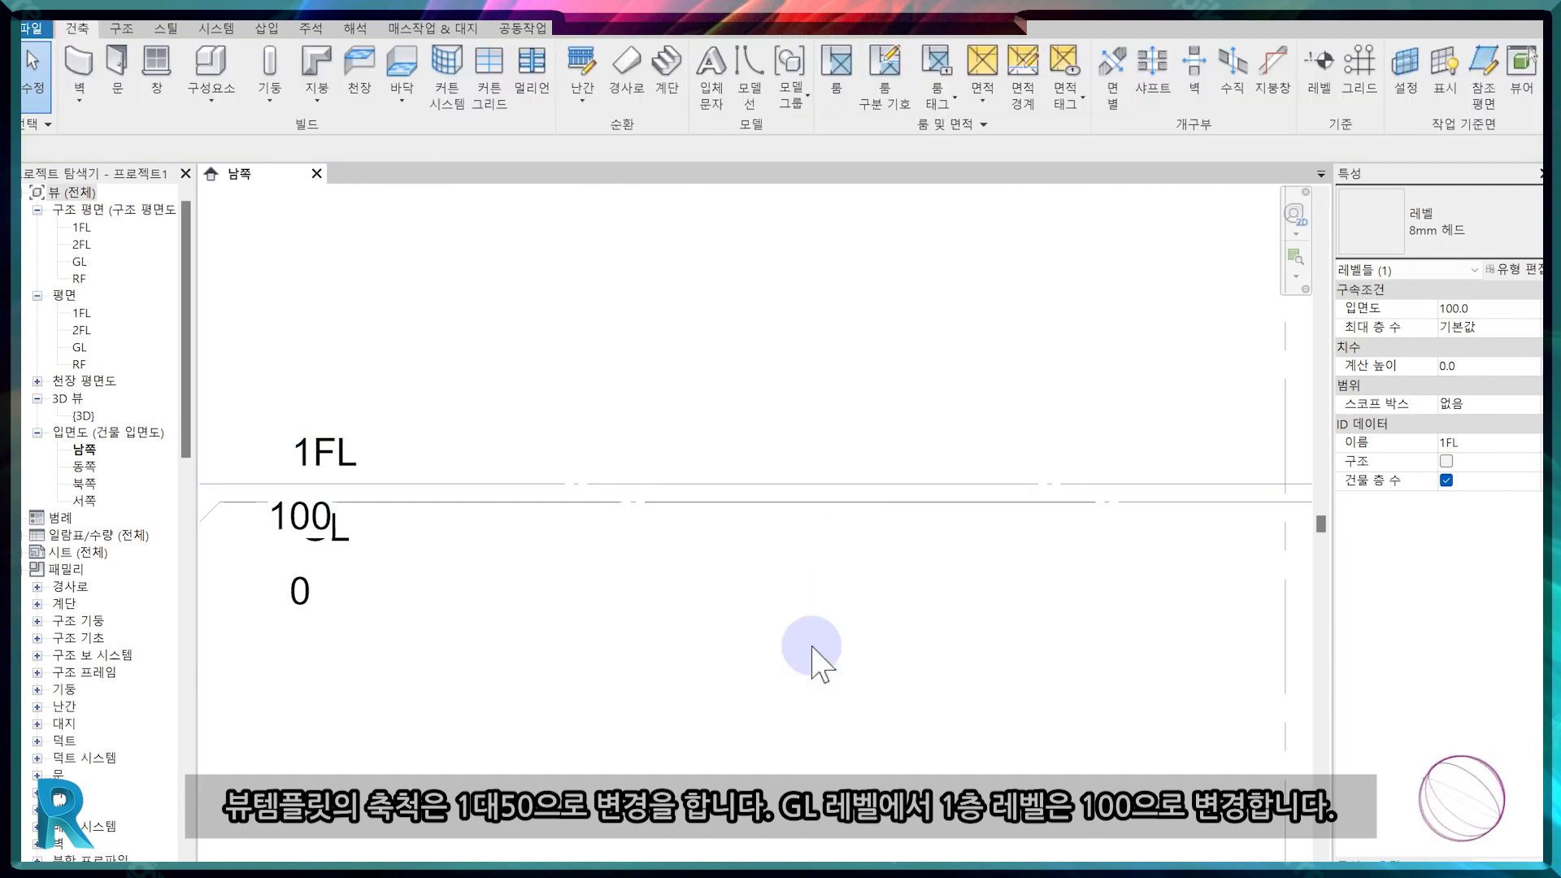
Place a continuous aligned dimension across the 1FL, 2FL and RF levels.
scroll(834, 602, "down", 4)
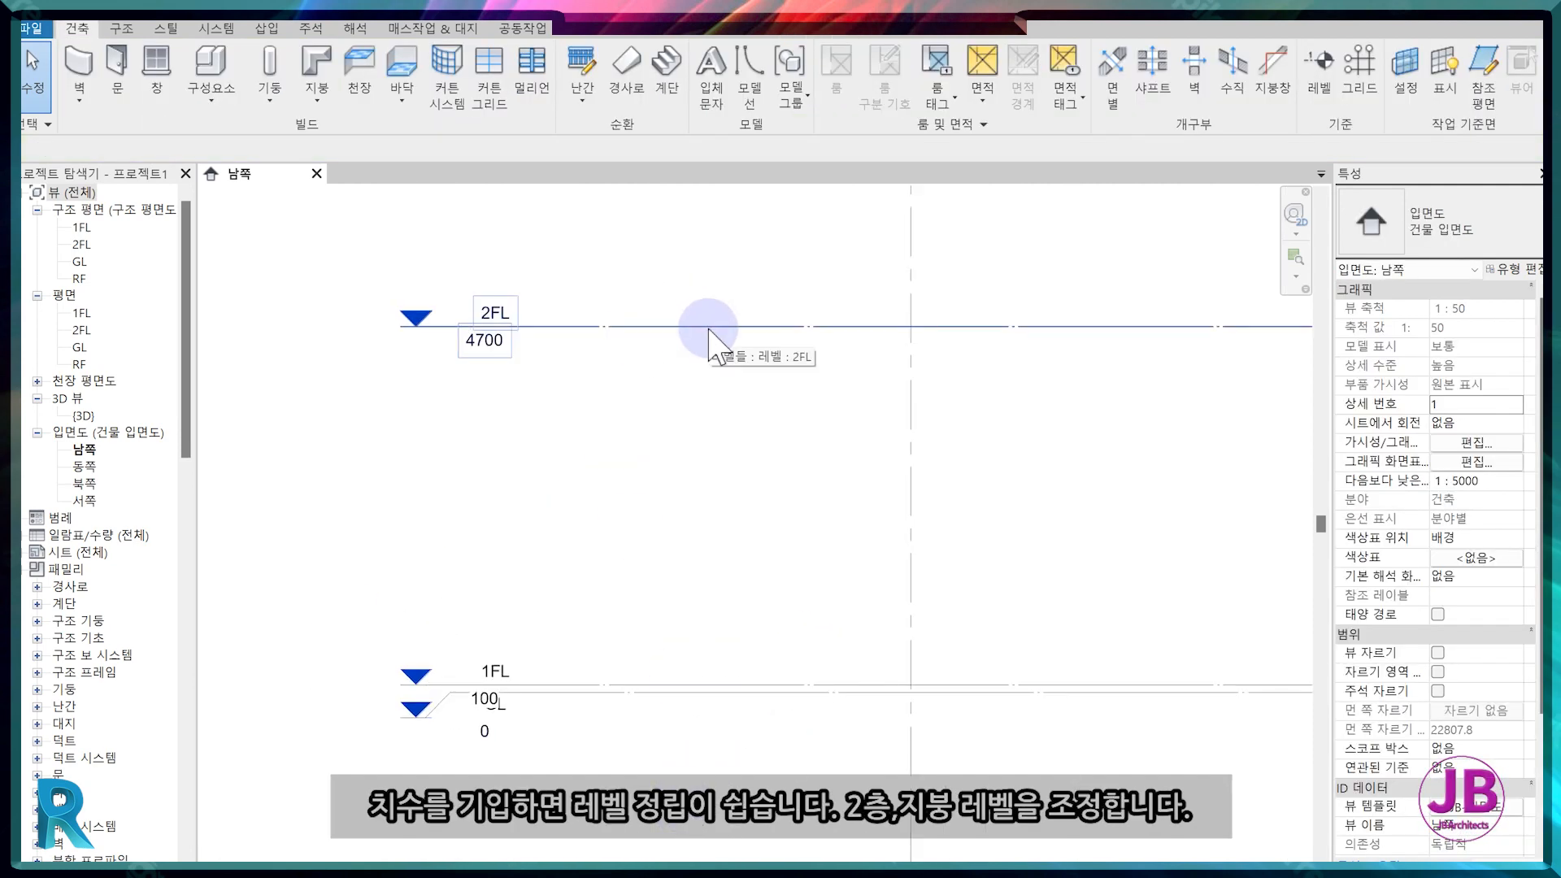
scroll(716, 574, "down", 2)
key("d")
key("i")
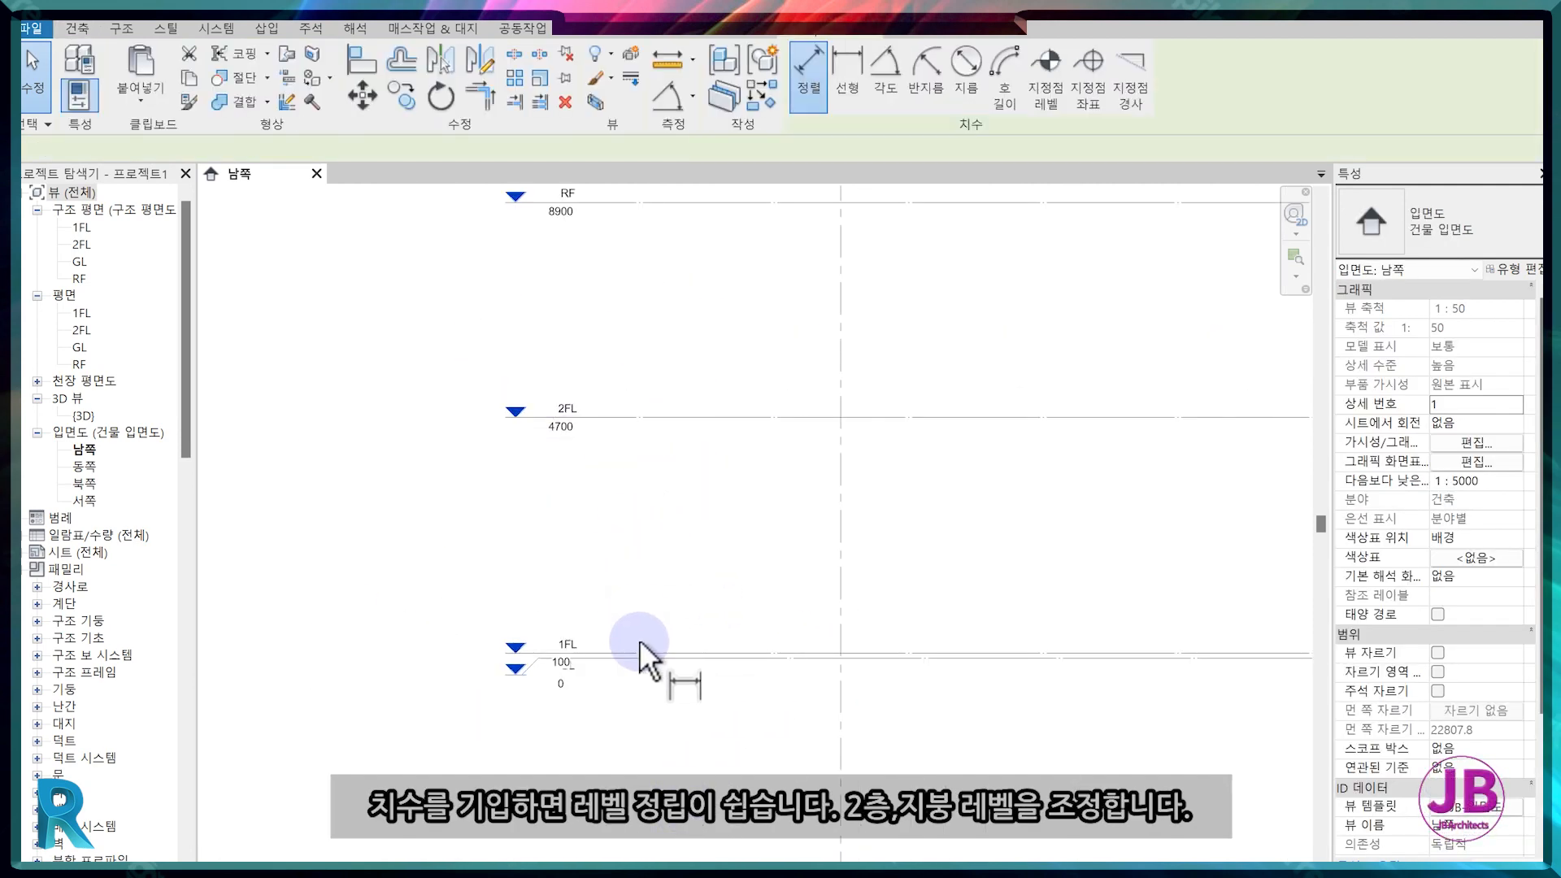
left_click(640, 653)
left_click(651, 417)
left_click(672, 202)
left_click(648, 249)
key("Escape")
Move the 2FL level down 1600 mm.
left_click(744, 417)
scroll(766, 461, "up", 2)
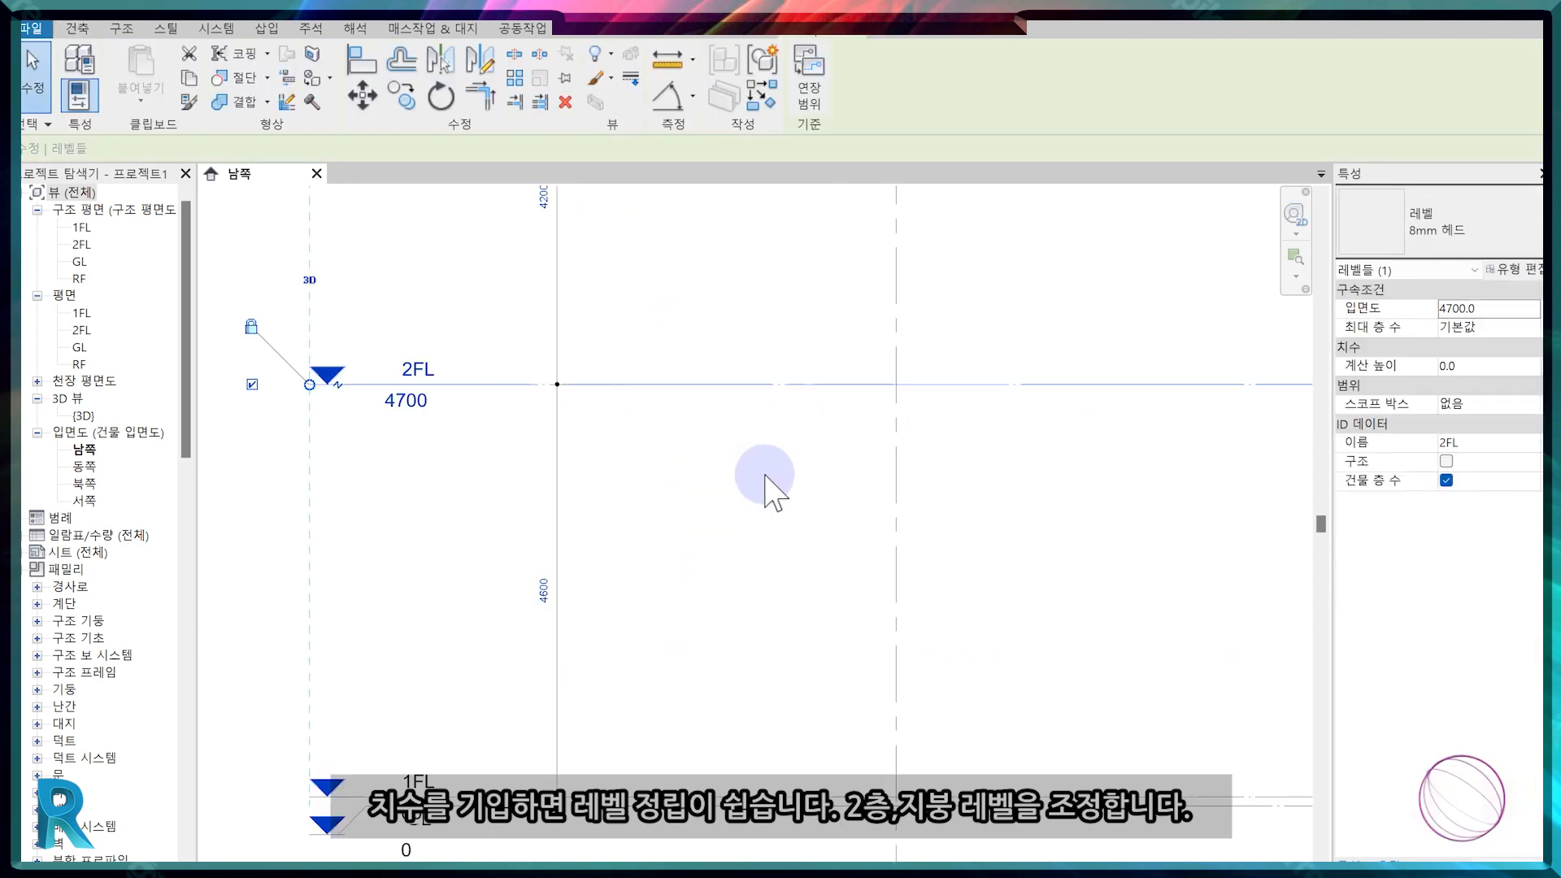
key("m")
key("v")
left_click(769, 443)
type("1600")
key("Return")
Move the RF level down 1000 mm.
left_click(797, 358)
key("m")
key("v")
left_click(793, 473)
type("100")
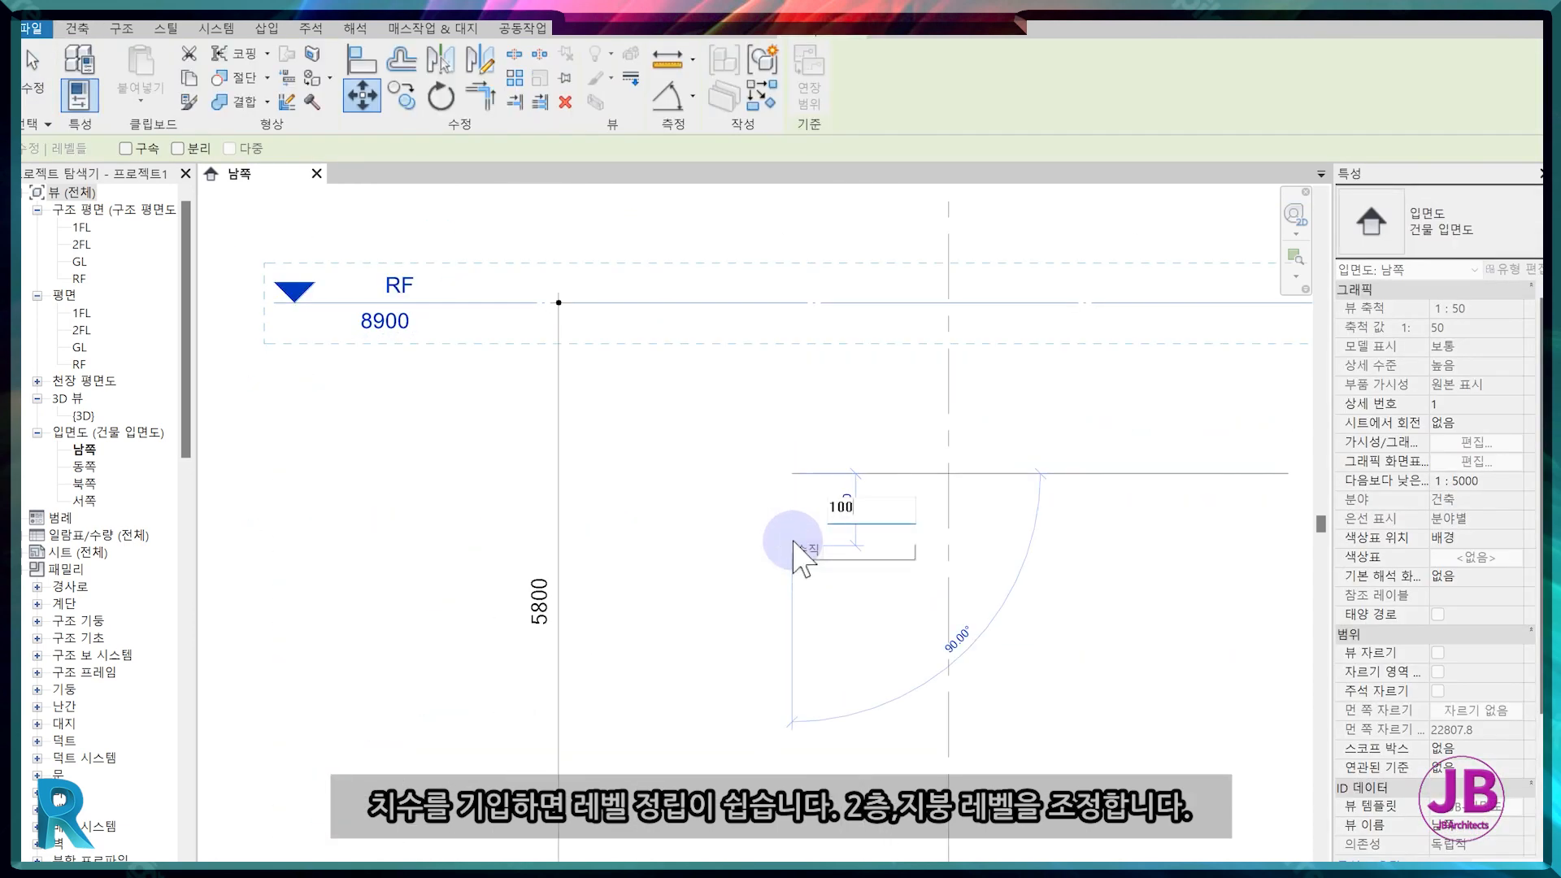
type("0")
key("Return")
scroll(819, 586, "down", 4)
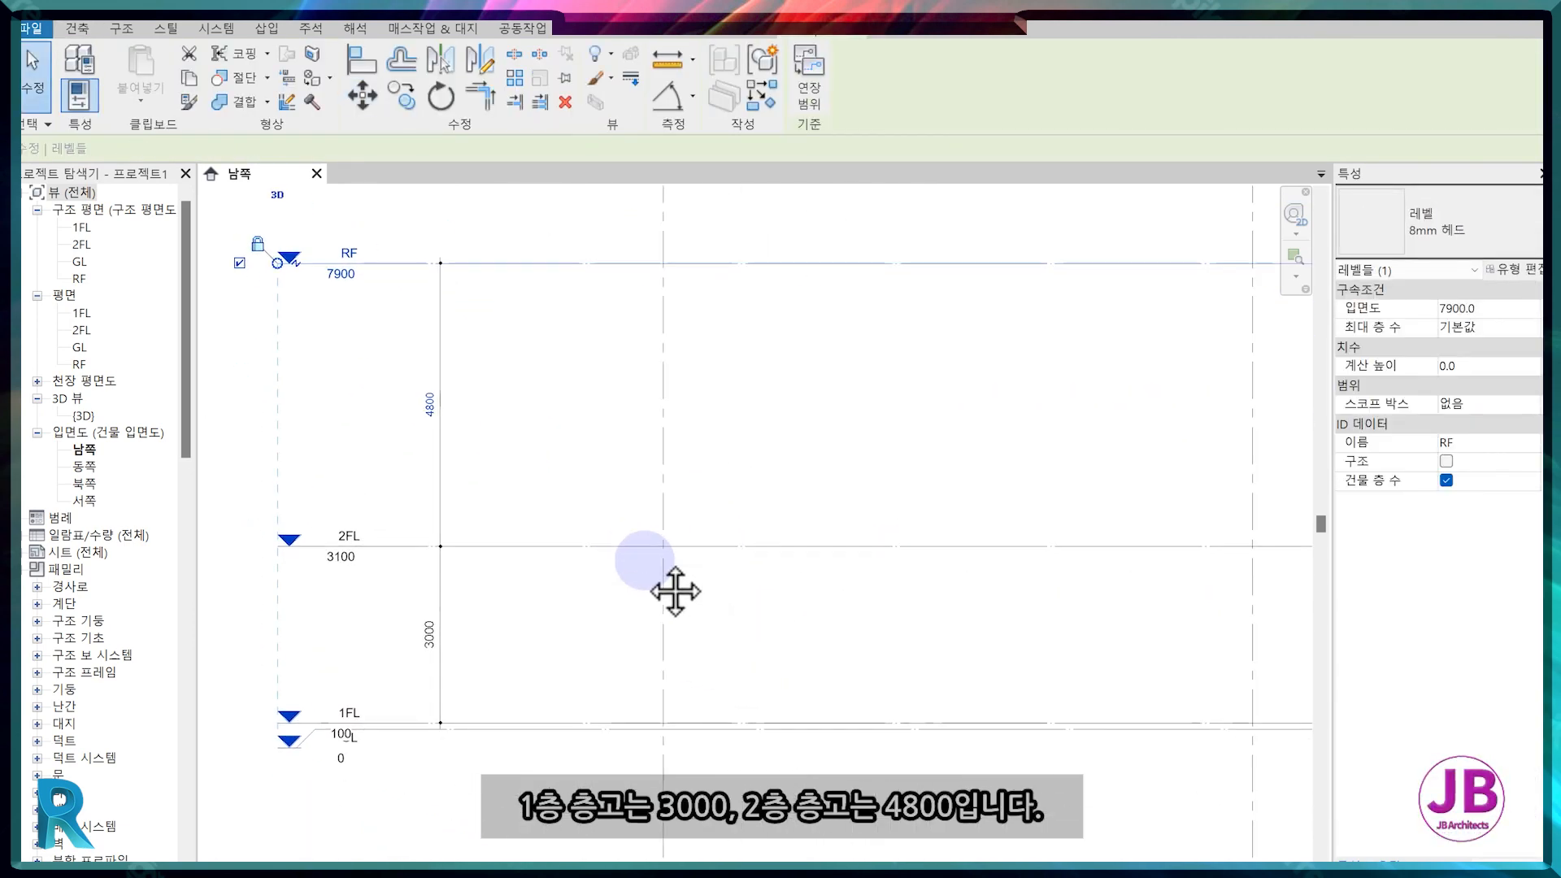
Adjust the elbow of the GL level so its head and label sit clear below the 1FL label.
left_click(615, 654)
middle_click_drag(616, 655, 755, 674)
scroll(496, 815, "up", 3)
left_click(511, 721)
scroll(426, 718, "up", 1)
left_click_drag(427, 718, 546, 718)
left_click_drag(398, 743, 531, 767)
left_click(592, 777)
scroll(598, 777, "down", 1)
left_click(587, 720)
left_click(606, 747)
scroll(610, 728, "down", 6)
middle_click_drag(612, 724, 419, 756)
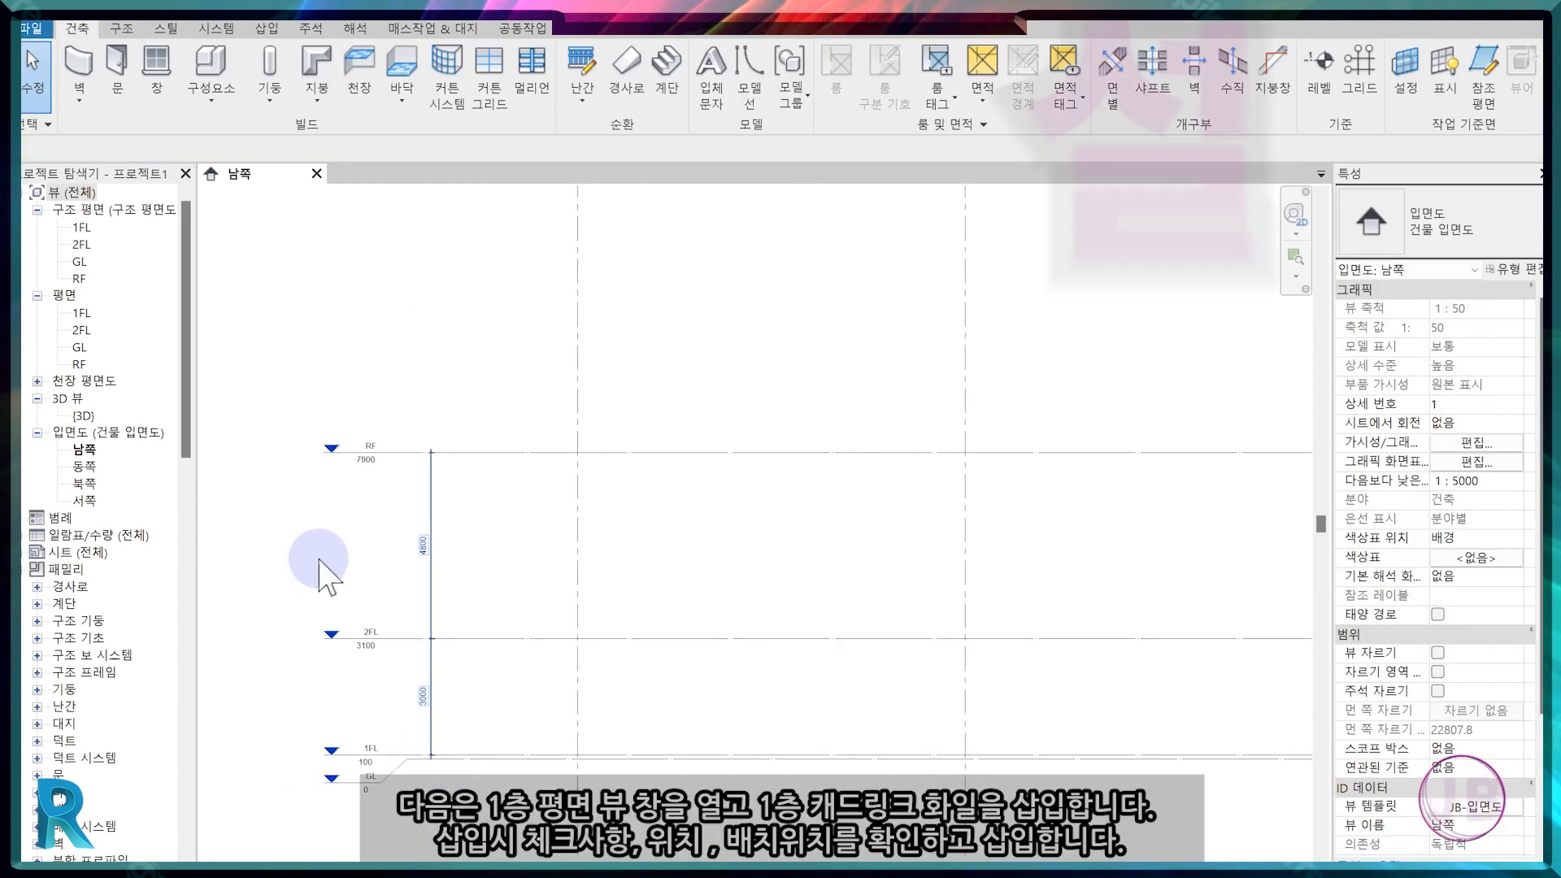
Open the 1FL floor plan and link 01.1F.dwg, positioned by 자동 - 원점 대 내부 원점 and placed at 1FL.
left_click(35, 209)
double_click(81, 244)
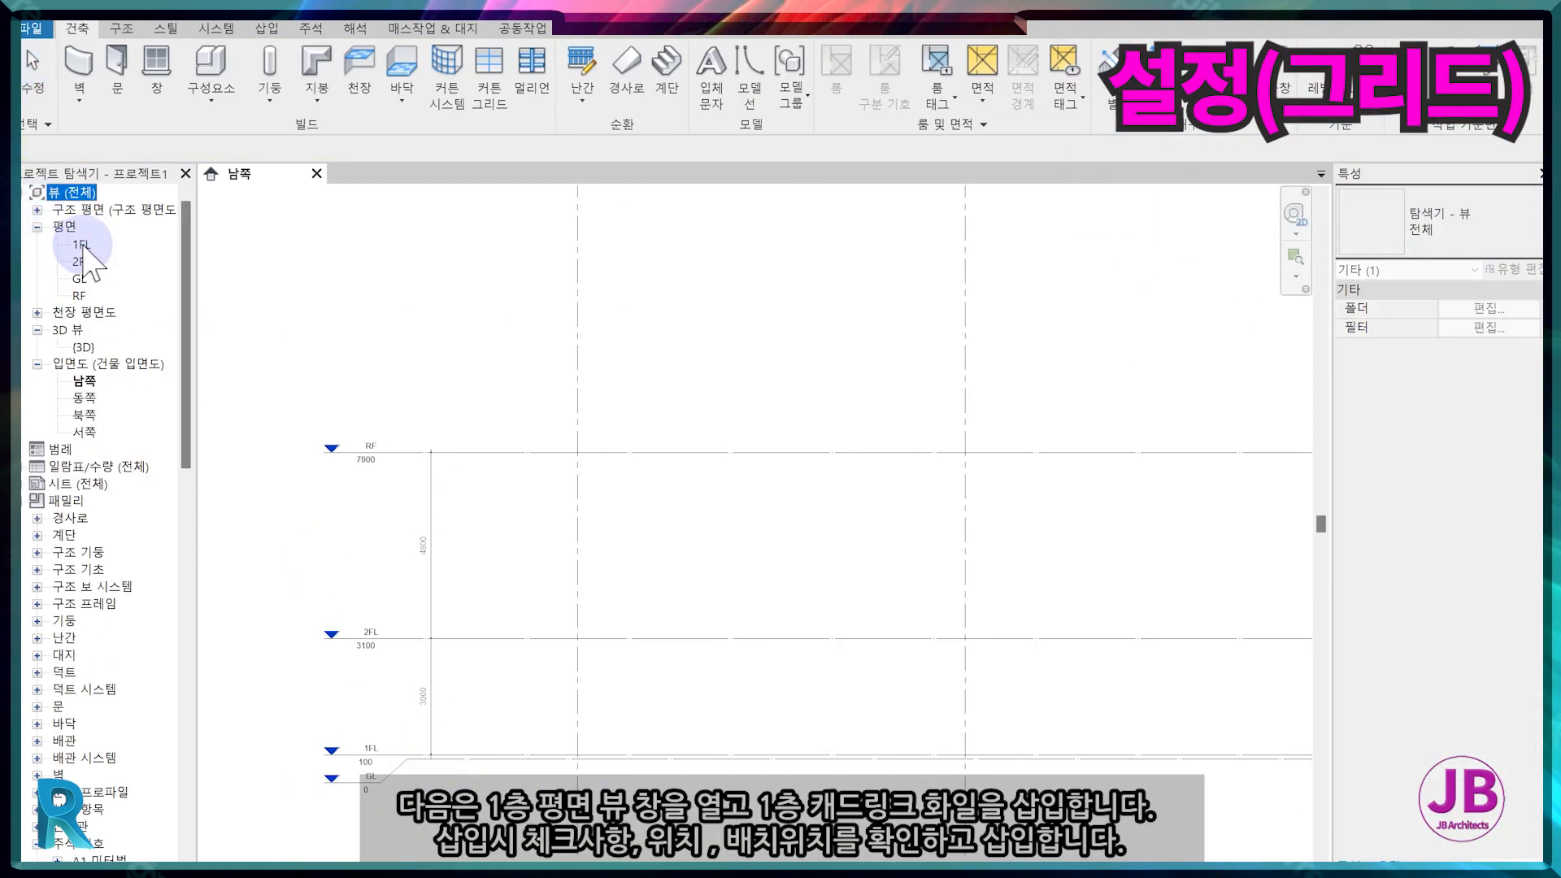
left_click(266, 27)
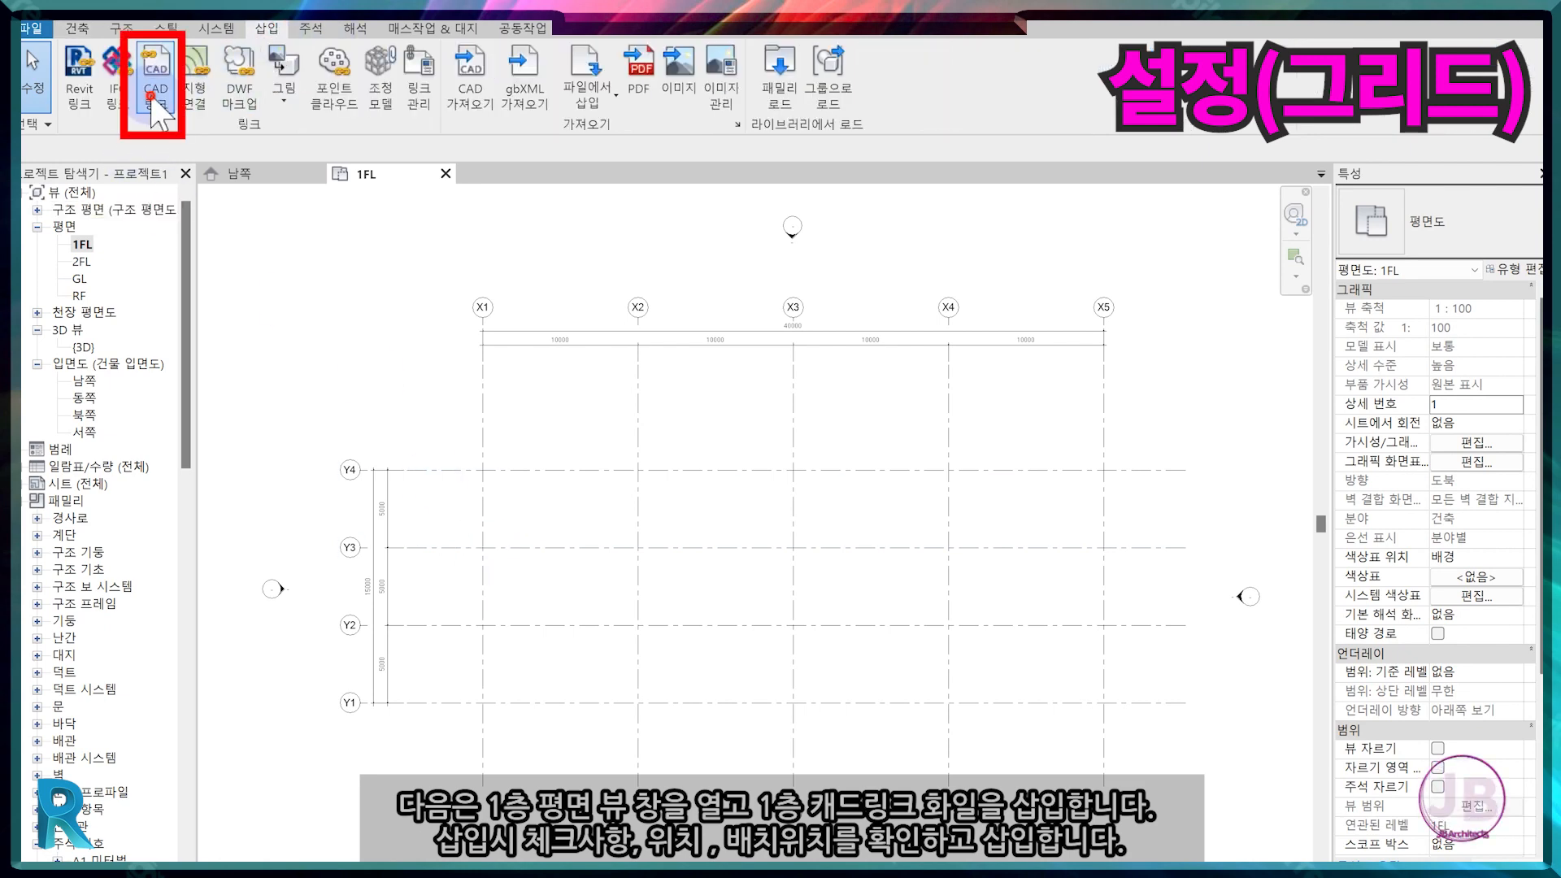
left_click(152, 101)
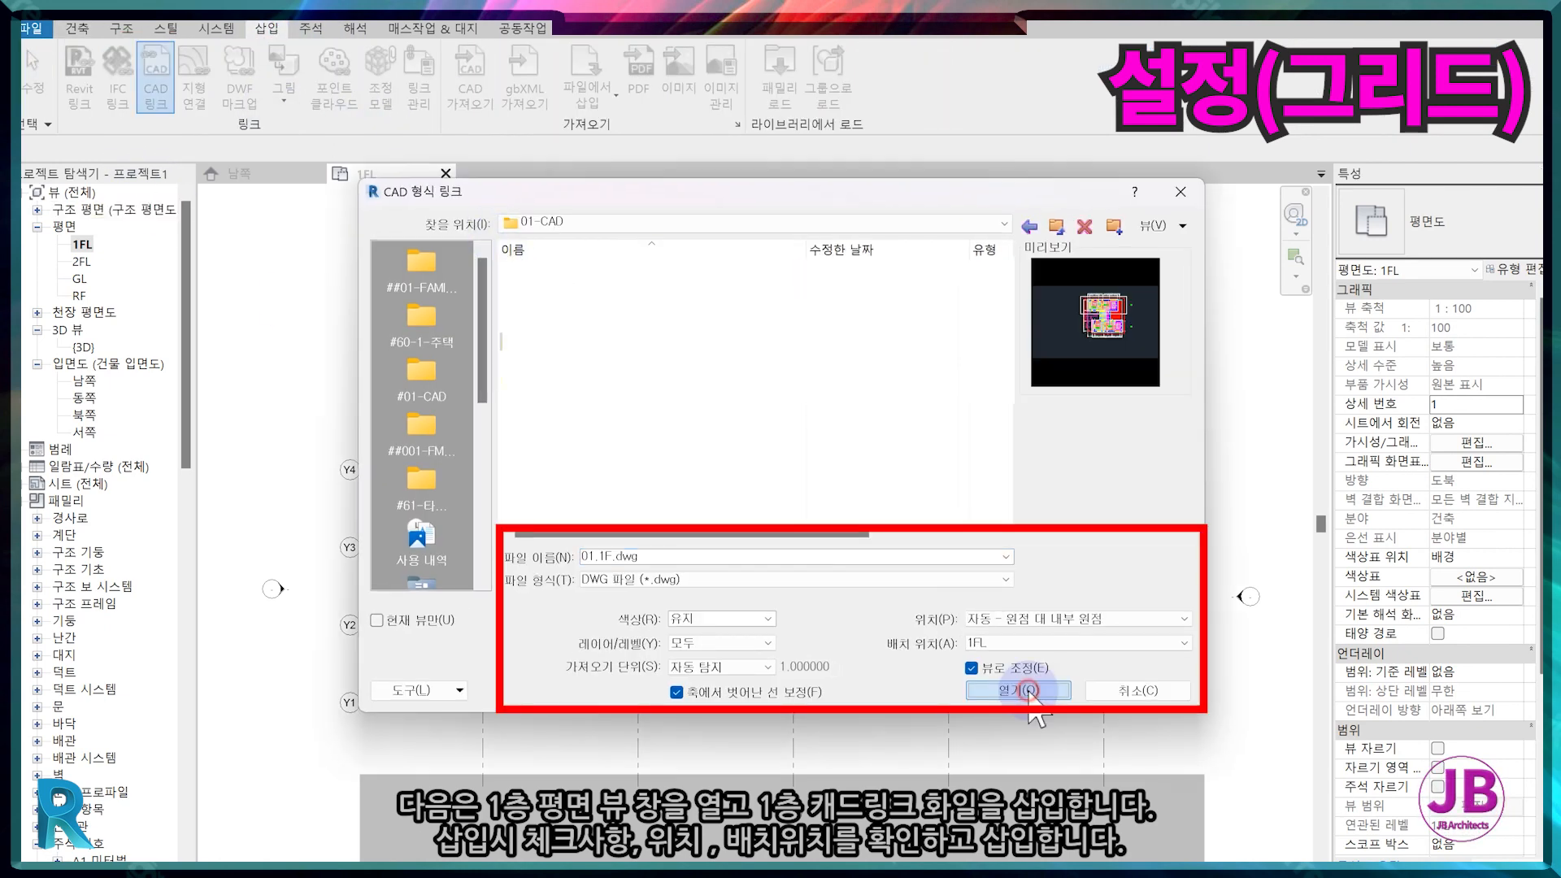
left_click(1027, 691)
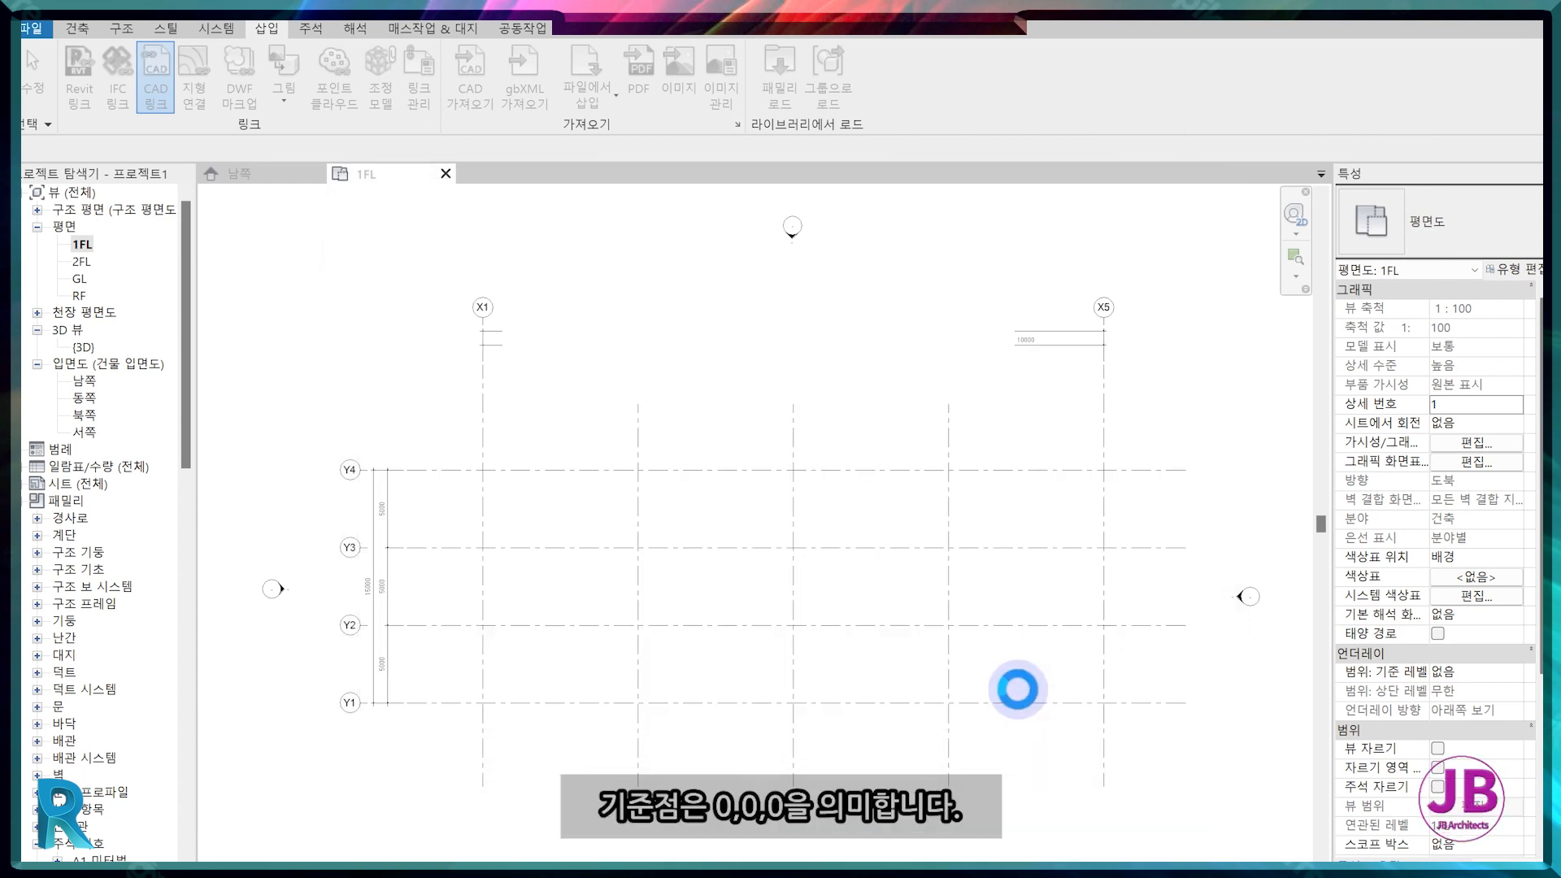
key("Escape")
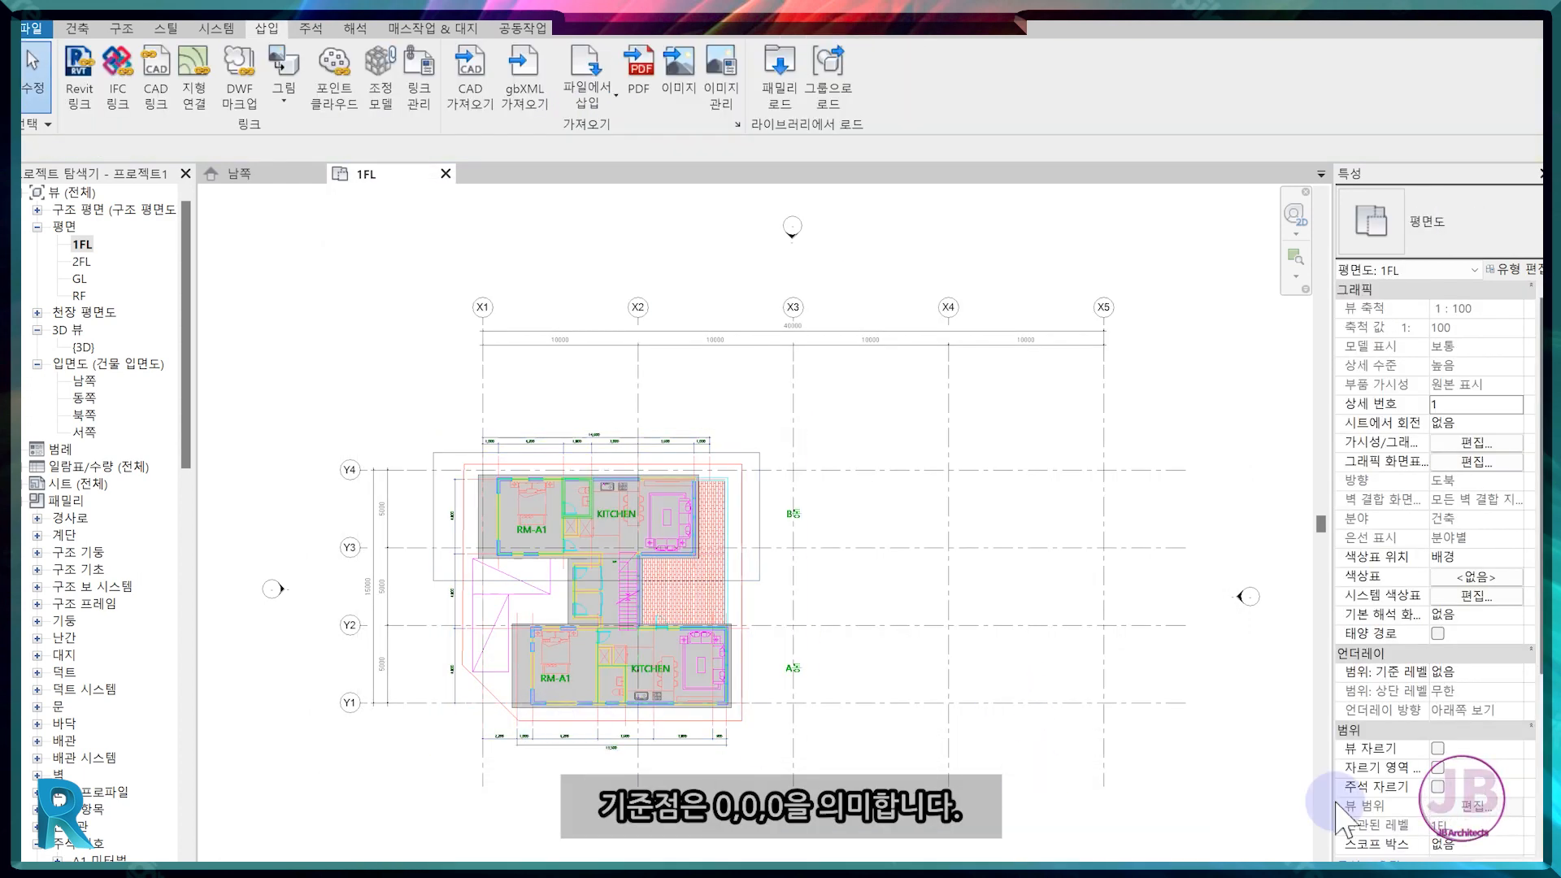
Edit the JB-평면도 view template of the 1FL plan and set its view scale to 1 : 50.
scroll(1482, 709, "down", 3)
left_click(1477, 693)
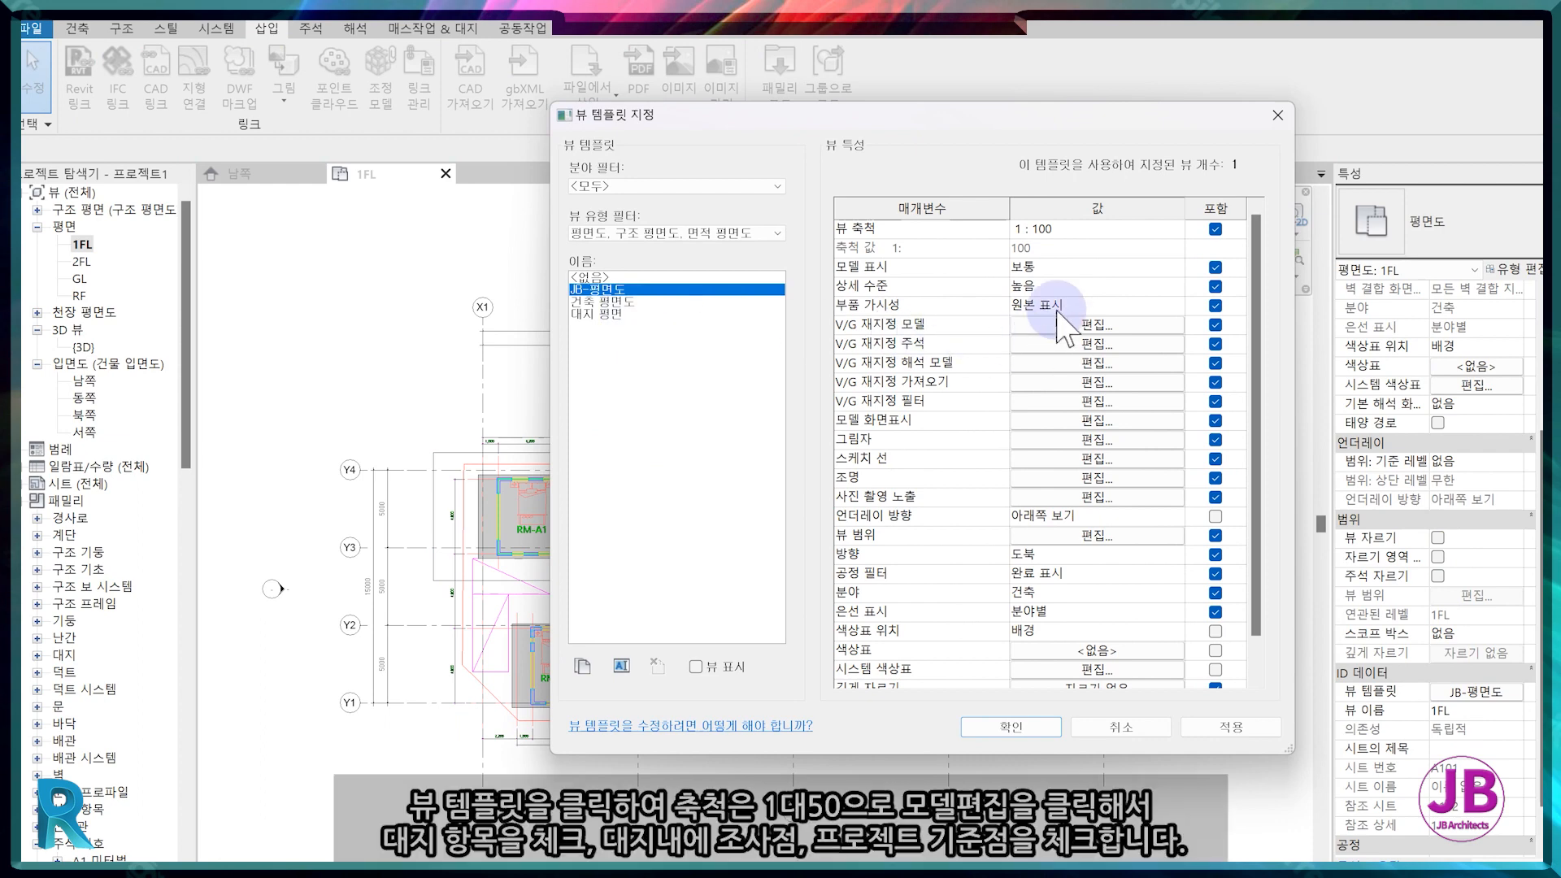
left_click(1176, 229)
left_click(1107, 248)
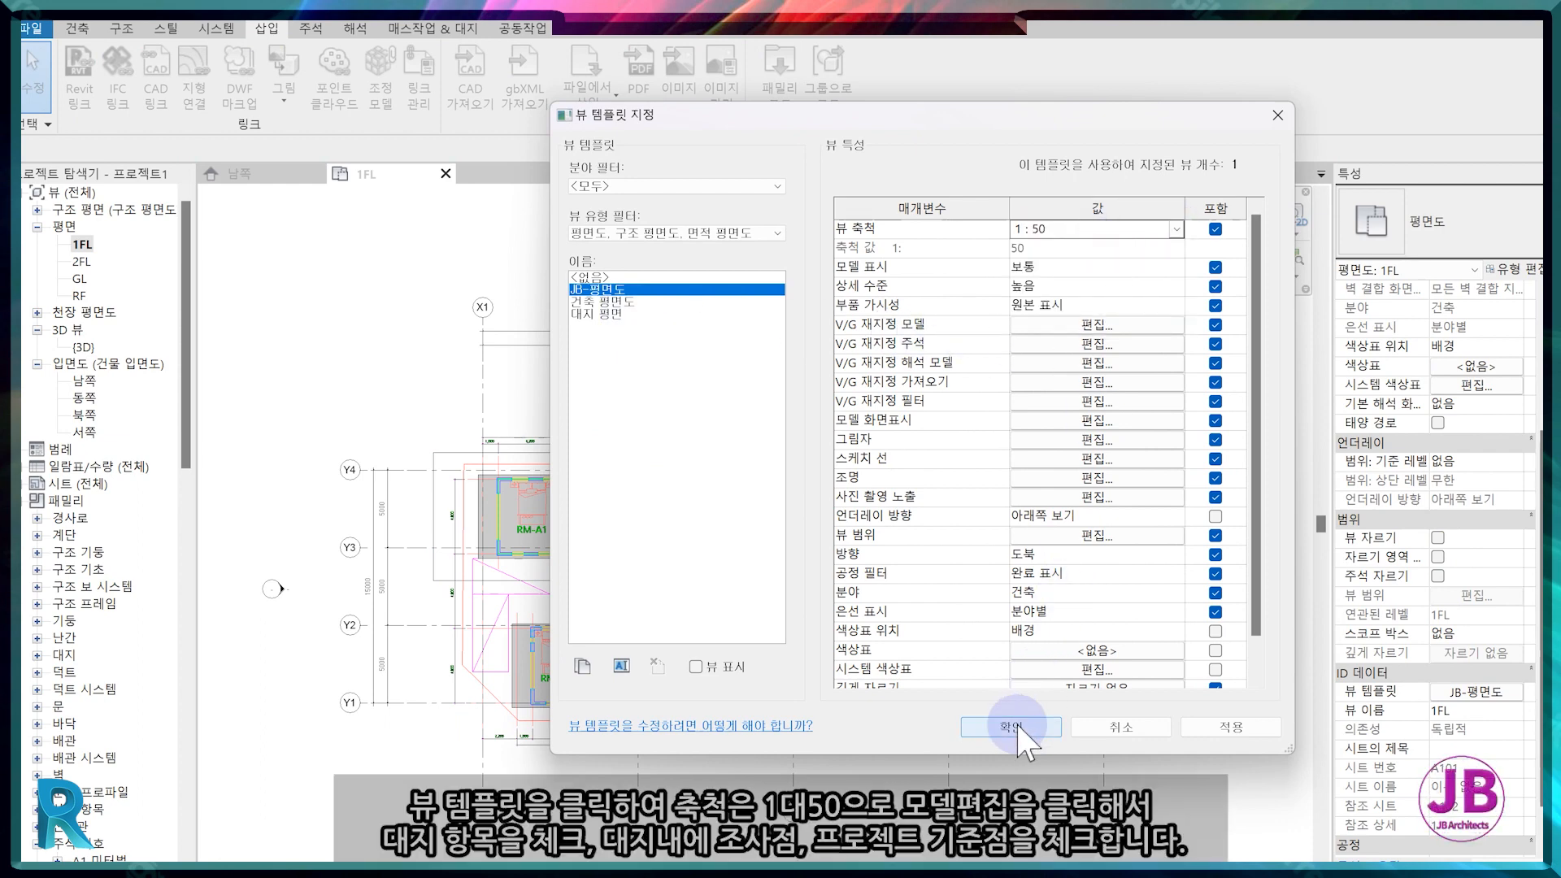
In the template's model visibility overrides, turn on 대지 with its 프로젝트 기준점 and 조사점 subcategories, and accept the template changes.
left_click(1090, 324)
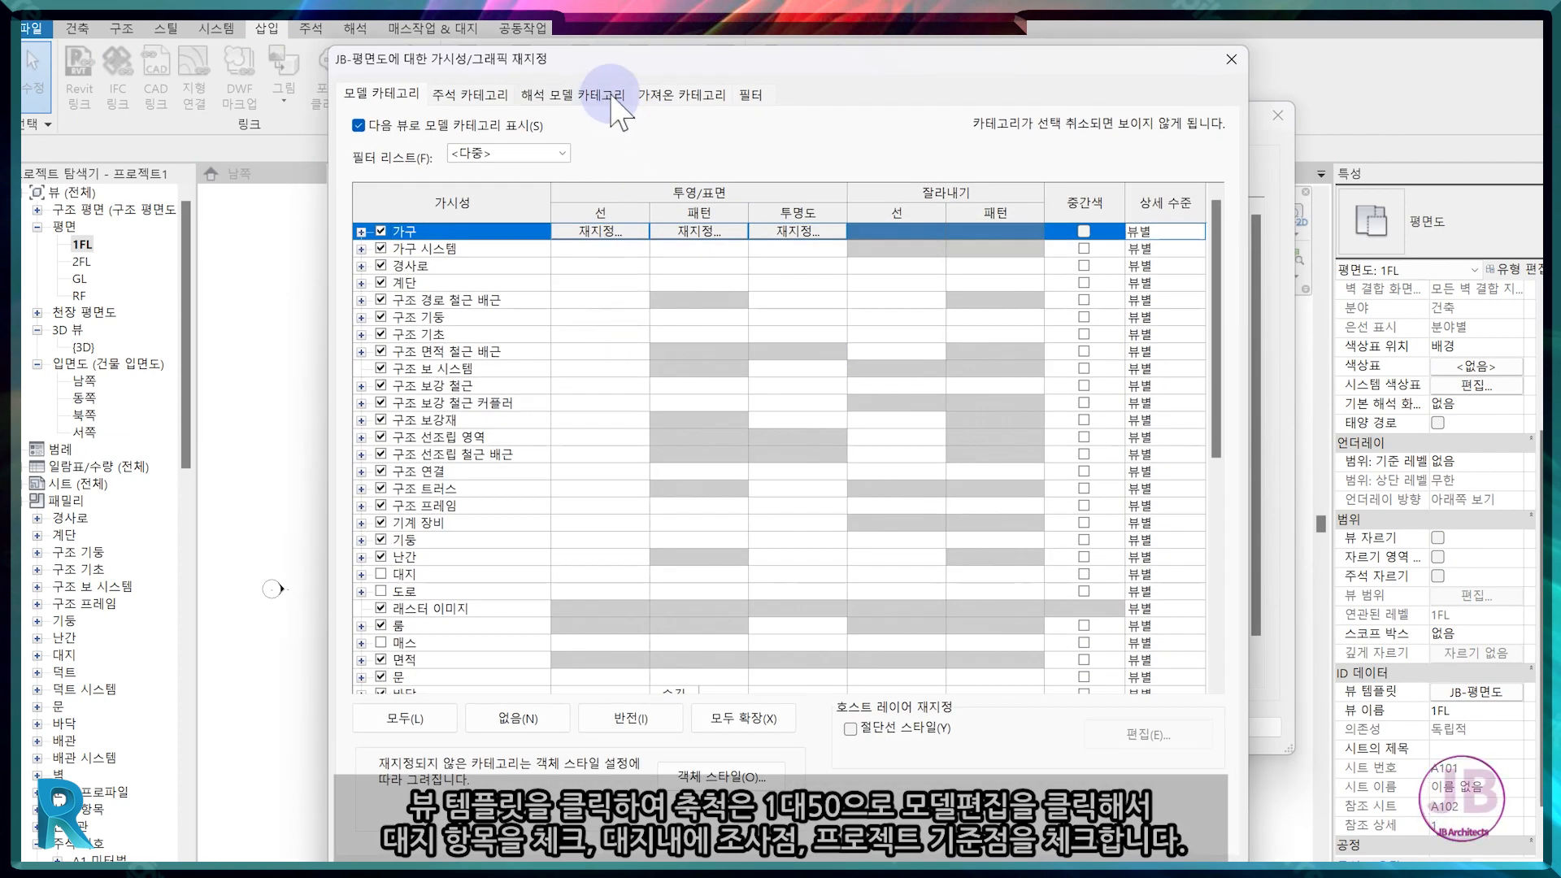
scroll(396, 422, "down", 4)
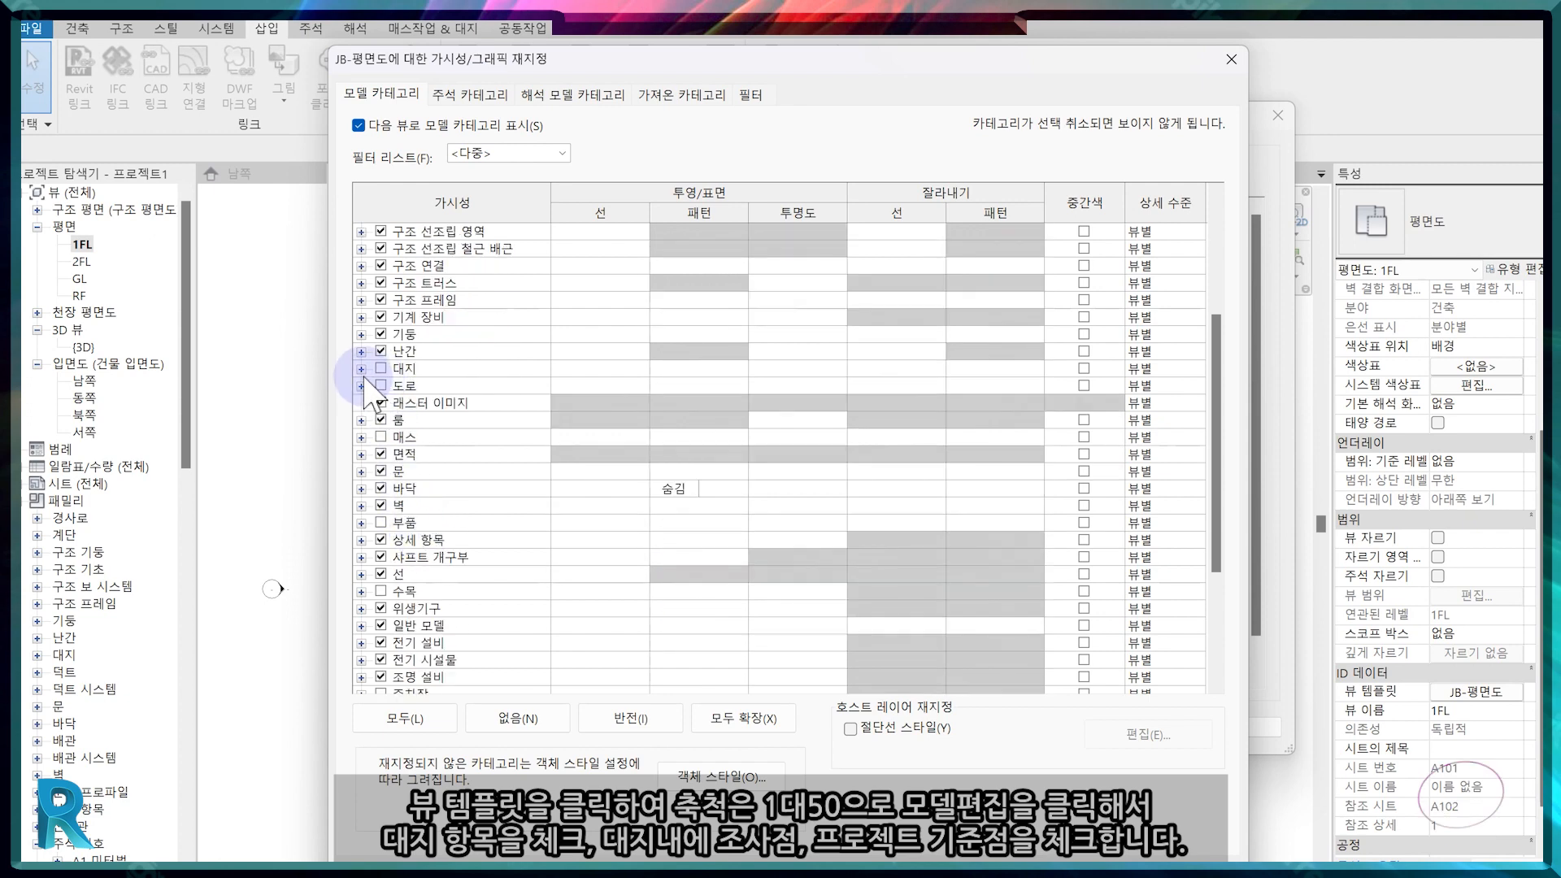
left_click(361, 369)
left_click(380, 368)
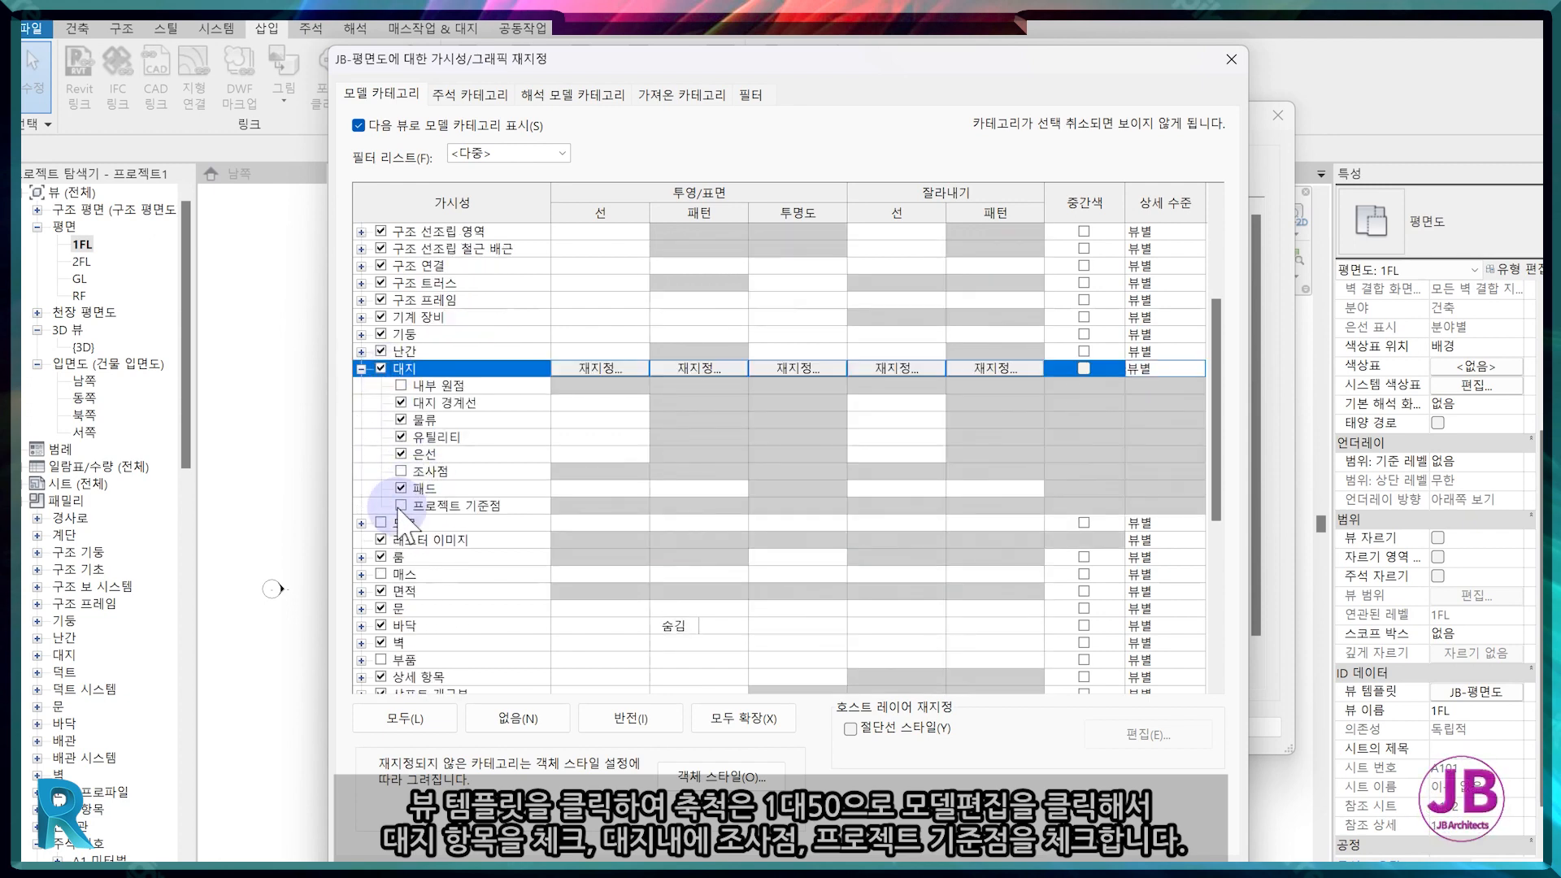
left_click(401, 506)
left_click(401, 471)
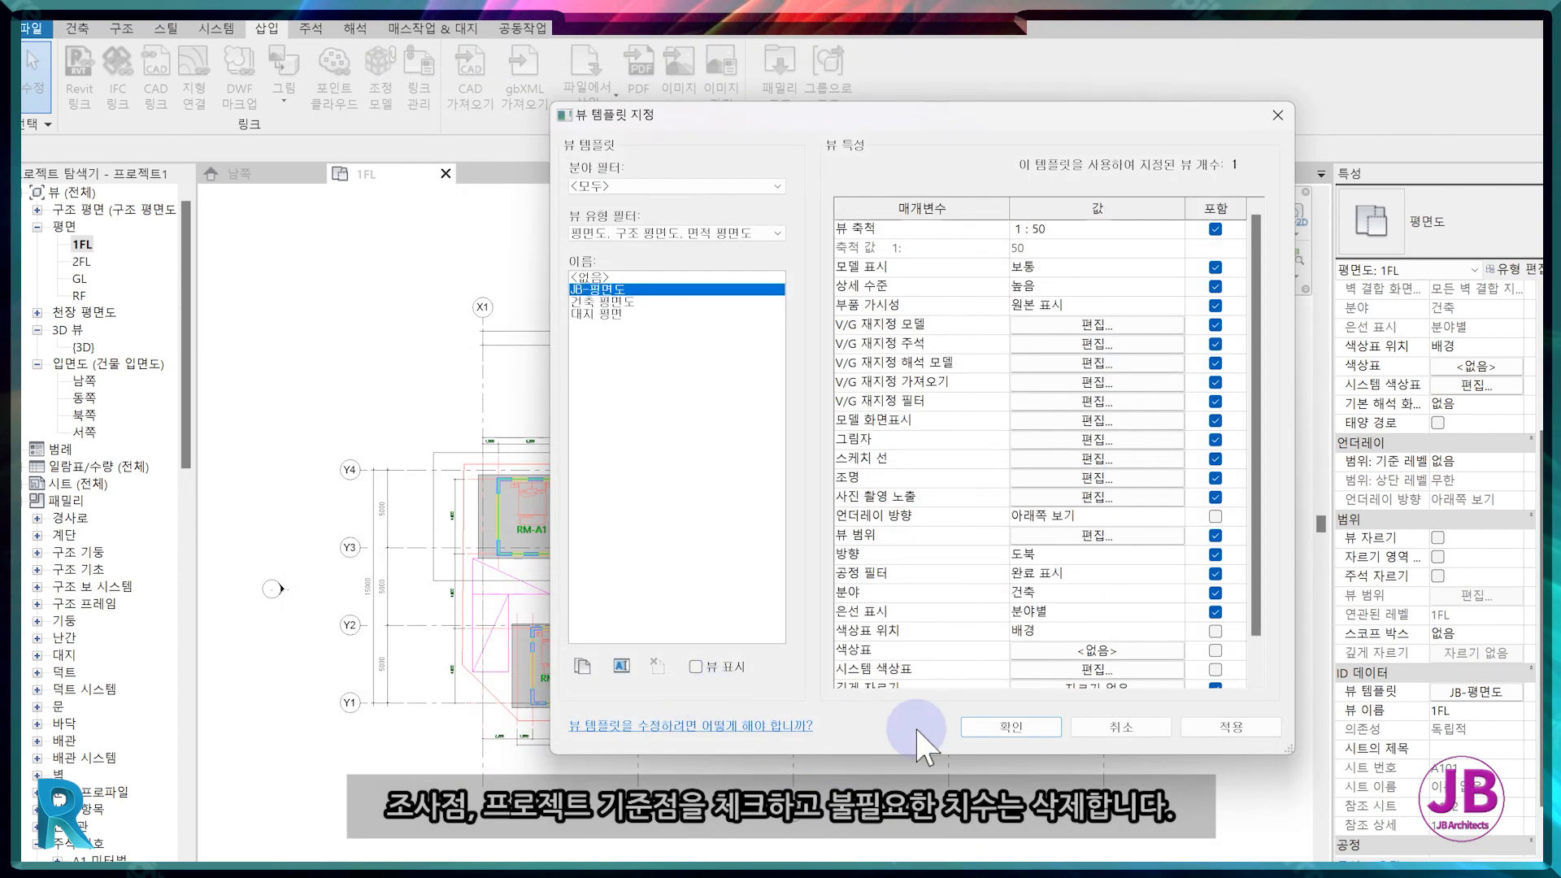
left_click(980, 730)
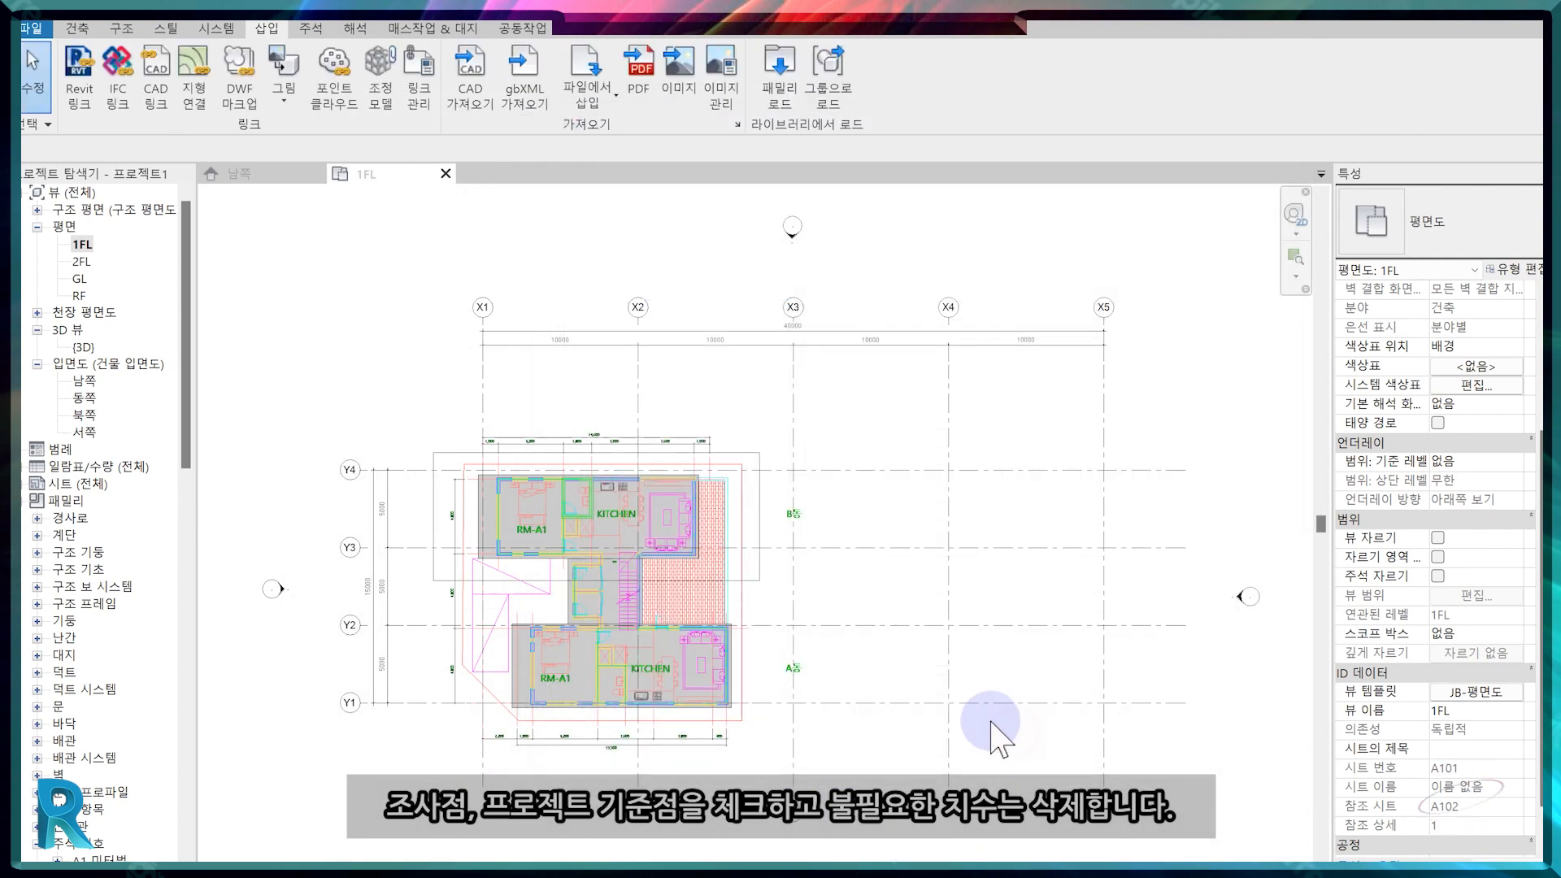
Delete the template's grid dimensions above the X grids and beside the Y grids.
scroll(675, 687, "down", 2)
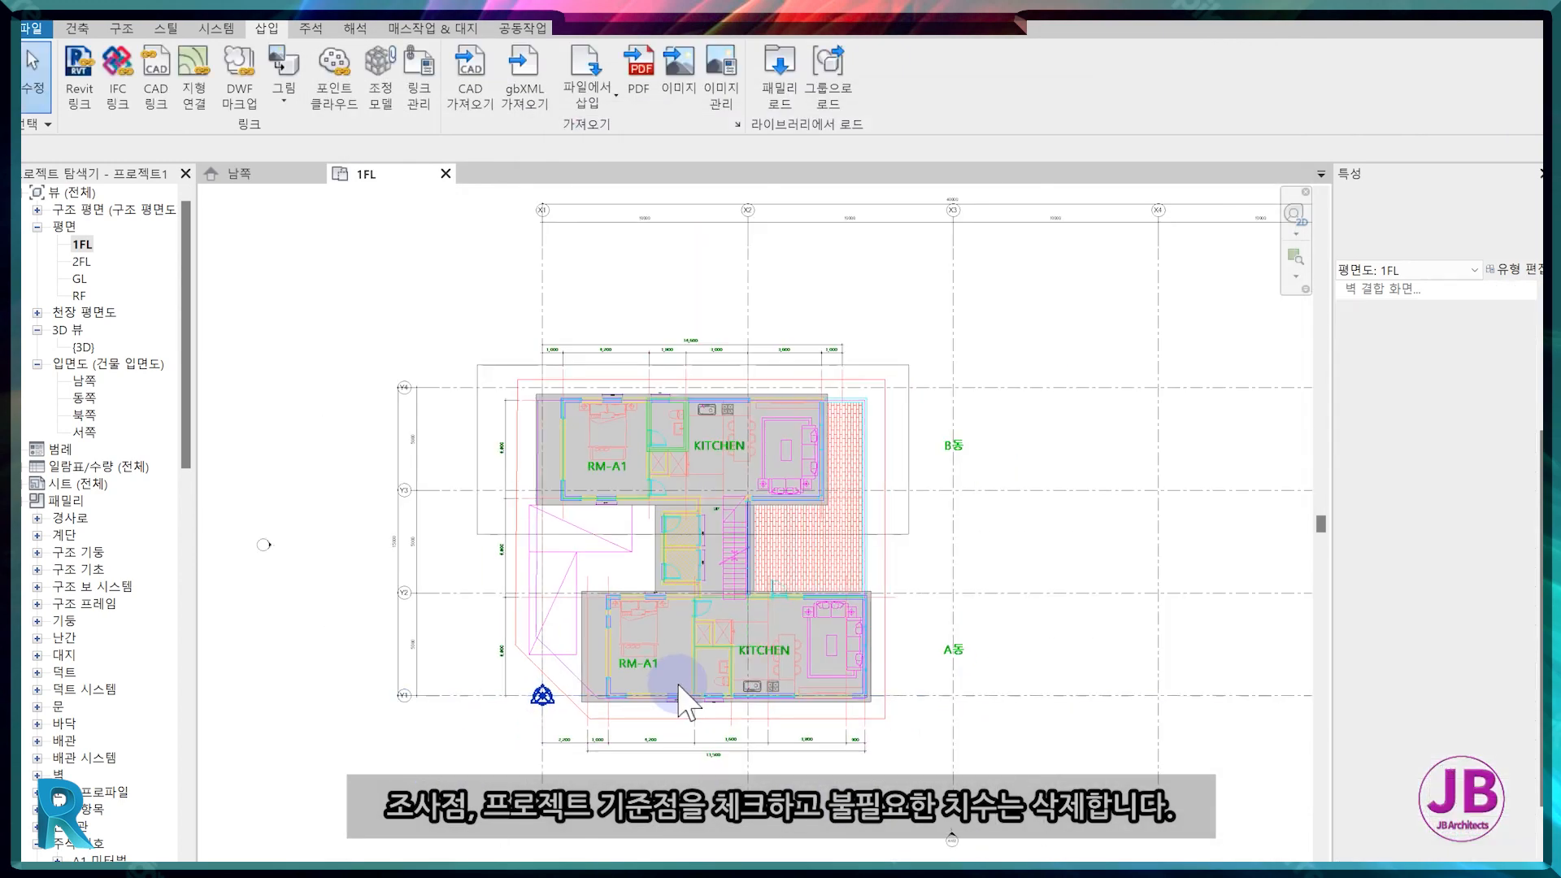
left_click(664, 233)
key("Delete")
left_click(665, 205)
key("Delete")
left_click(416, 408)
key("Delete")
left_click(399, 411)
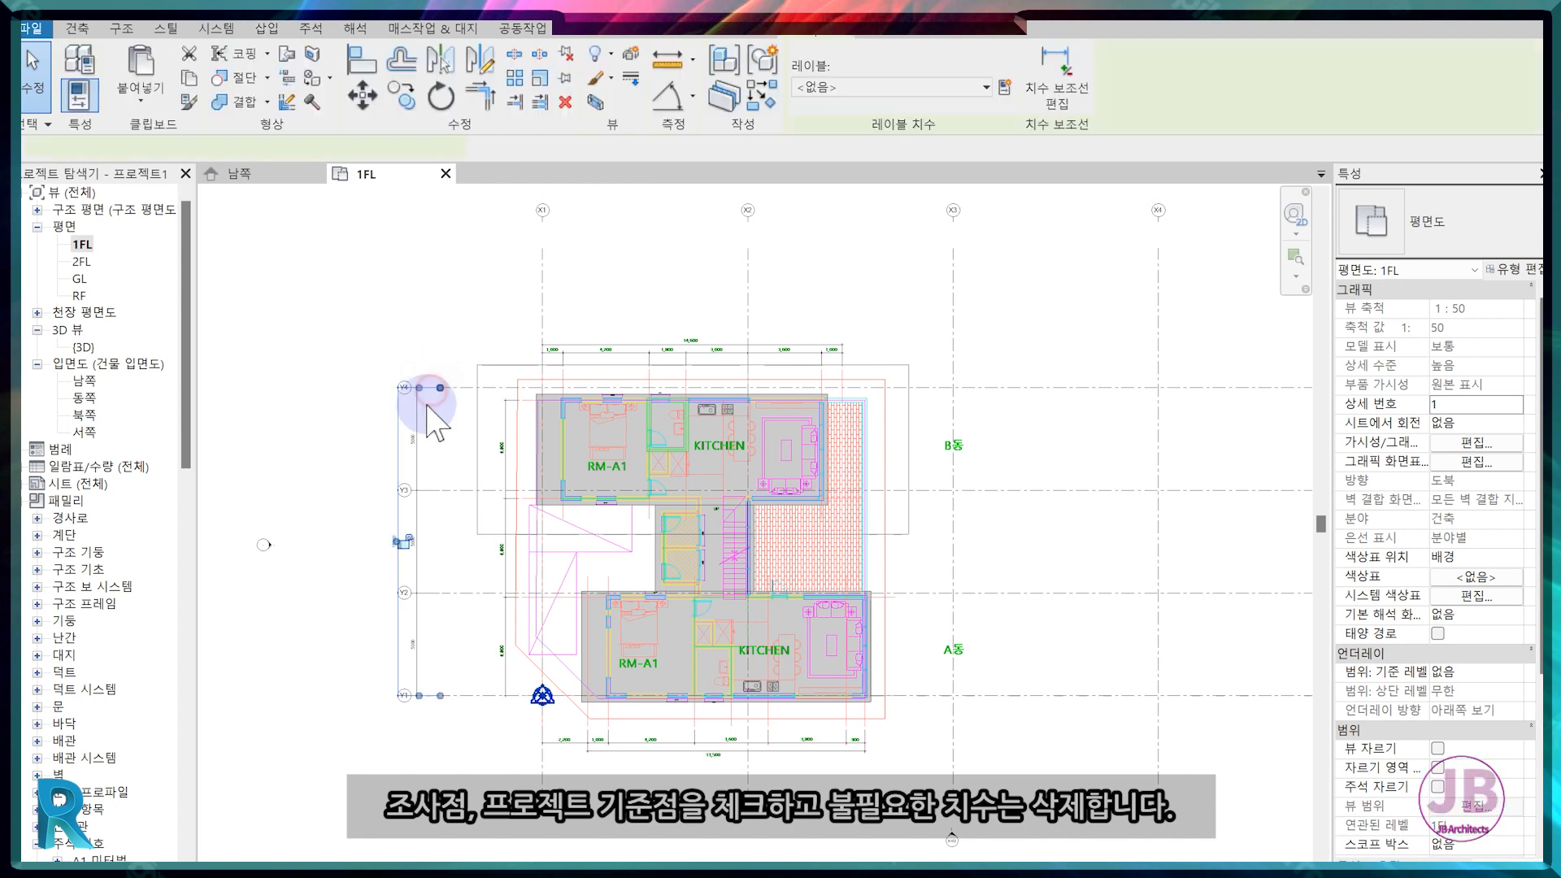
key("Delete")
Align the Y grids, up to Y4, with the matching axis lines of the linked CAD plan.
scroll(499, 750, "up", 3)
key("a")
key("l")
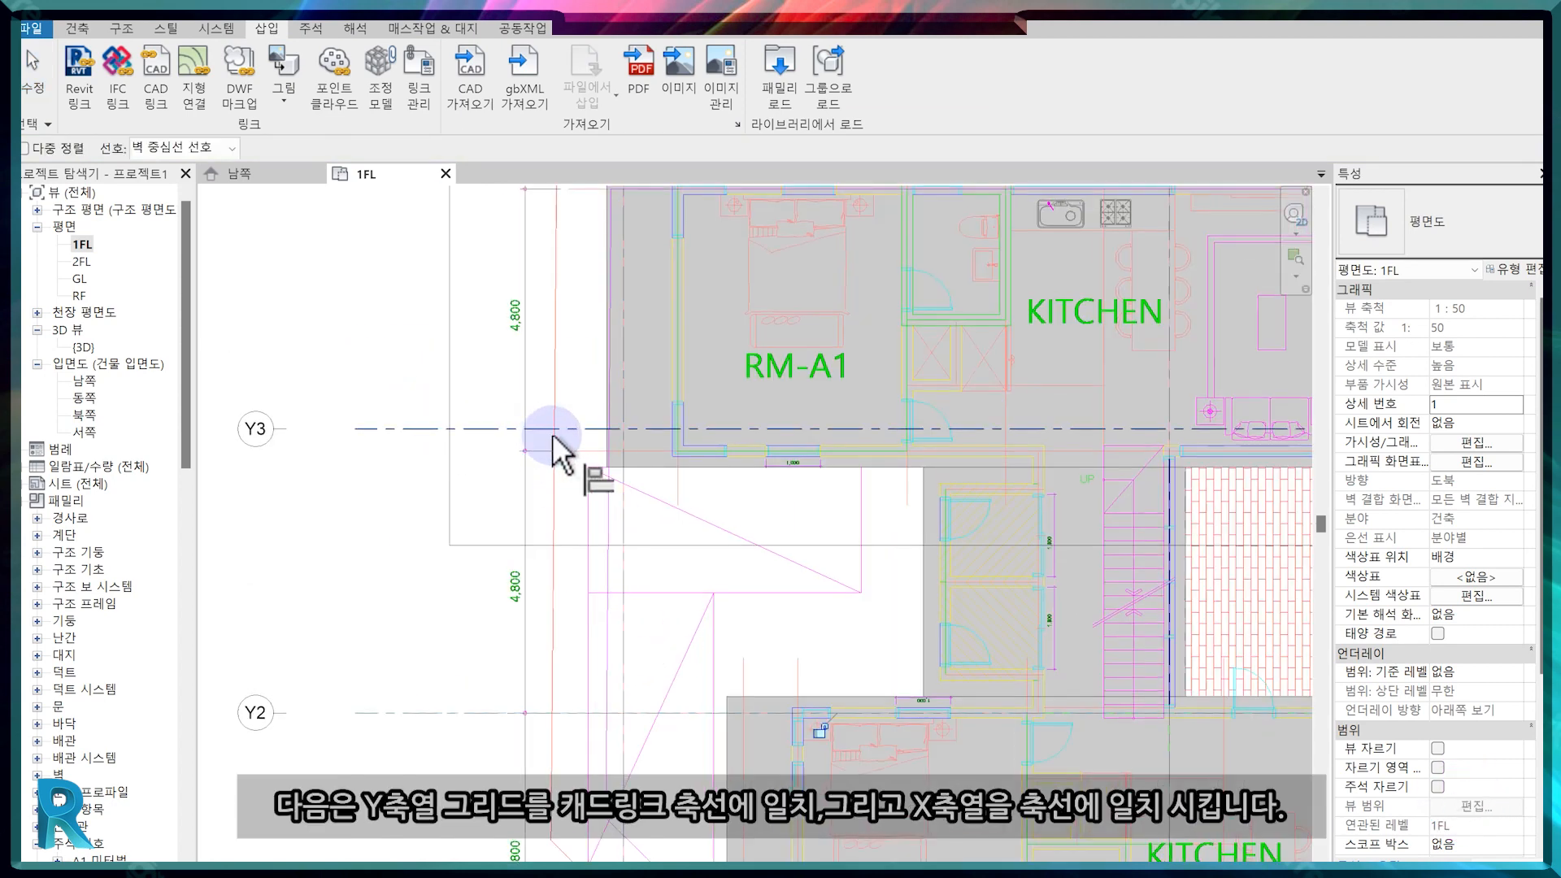
left_click(593, 432)
middle_click_drag(632, 556, 683, 792)
left_click(643, 428)
left_click(642, 397)
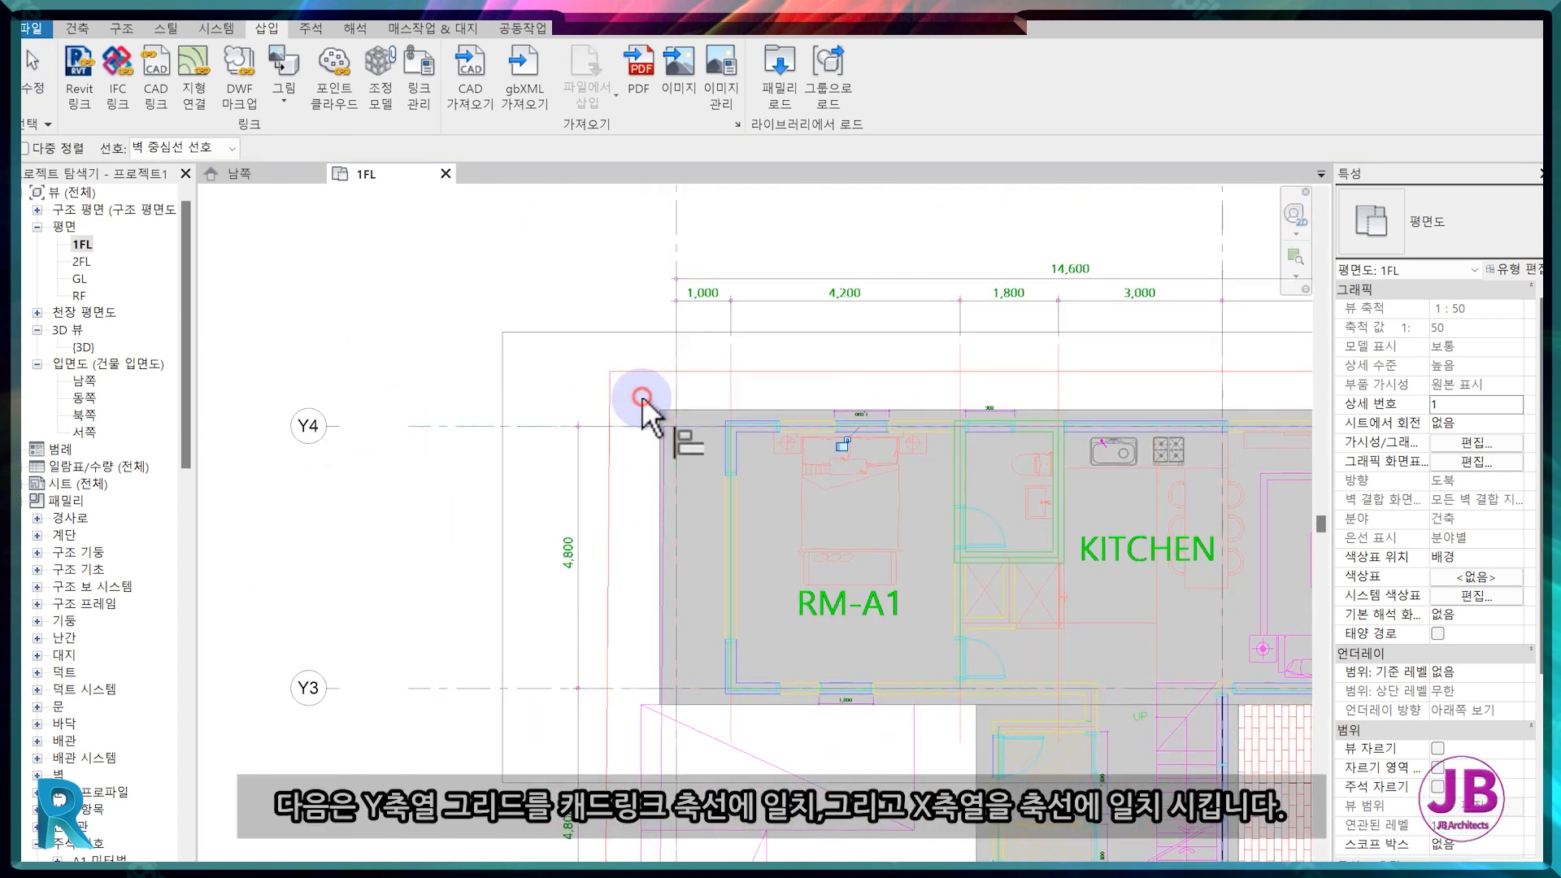
Align grids X2 to X5 with the vertical axis lines of the upper block in the linked CAD plan.
scroll(484, 495, "down", 2)
middle_click_drag(485, 495, 584, 622)
scroll(584, 621, "up", 2)
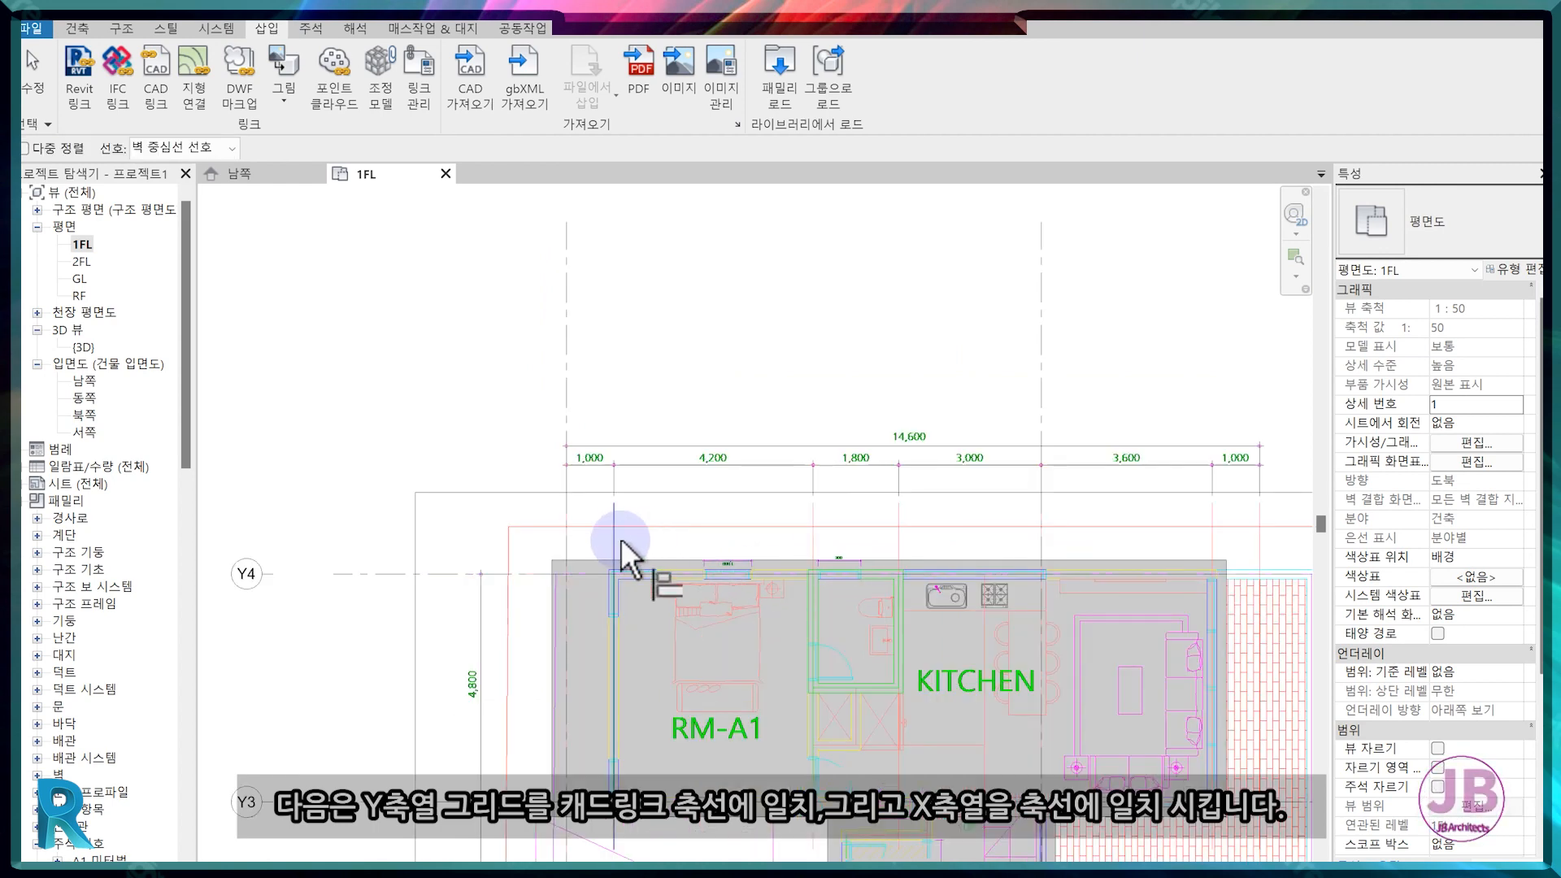
scroll(934, 572, "down", 2)
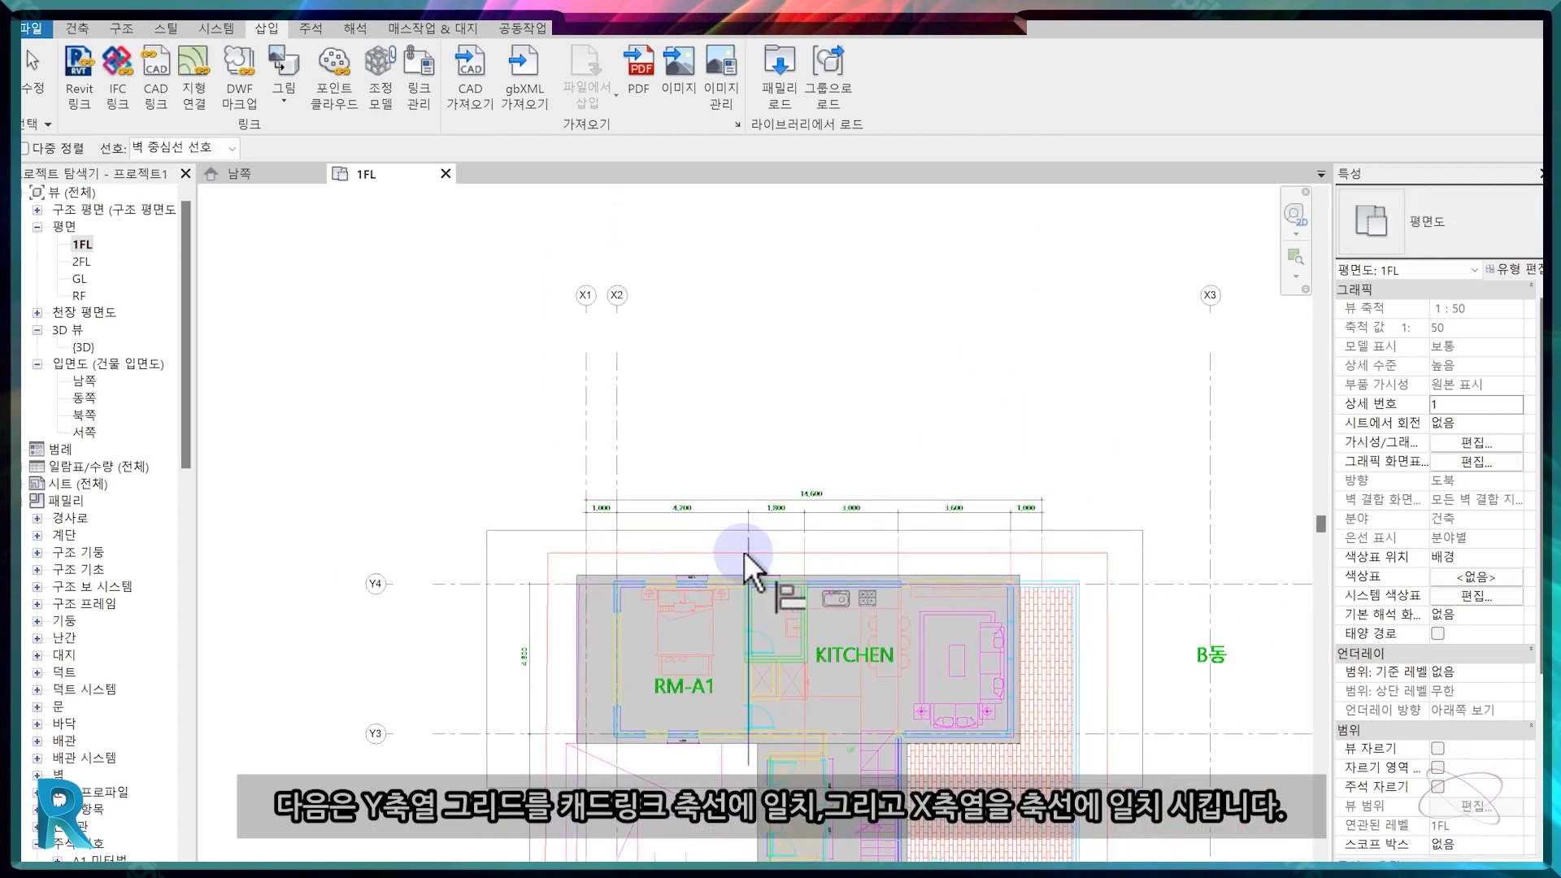
left_click(1205, 483)
middle_click_drag(1226, 587, 1035, 543)
scroll(1070, 590, "down", 2)
scroll(486, 552, "up", 3)
left_click(1029, 553)
scroll(1009, 588, "down", 2)
key("Escape")
Shorten the Y grids so their far ends stop just past the east side of the CAD plan.
left_click(882, 569)
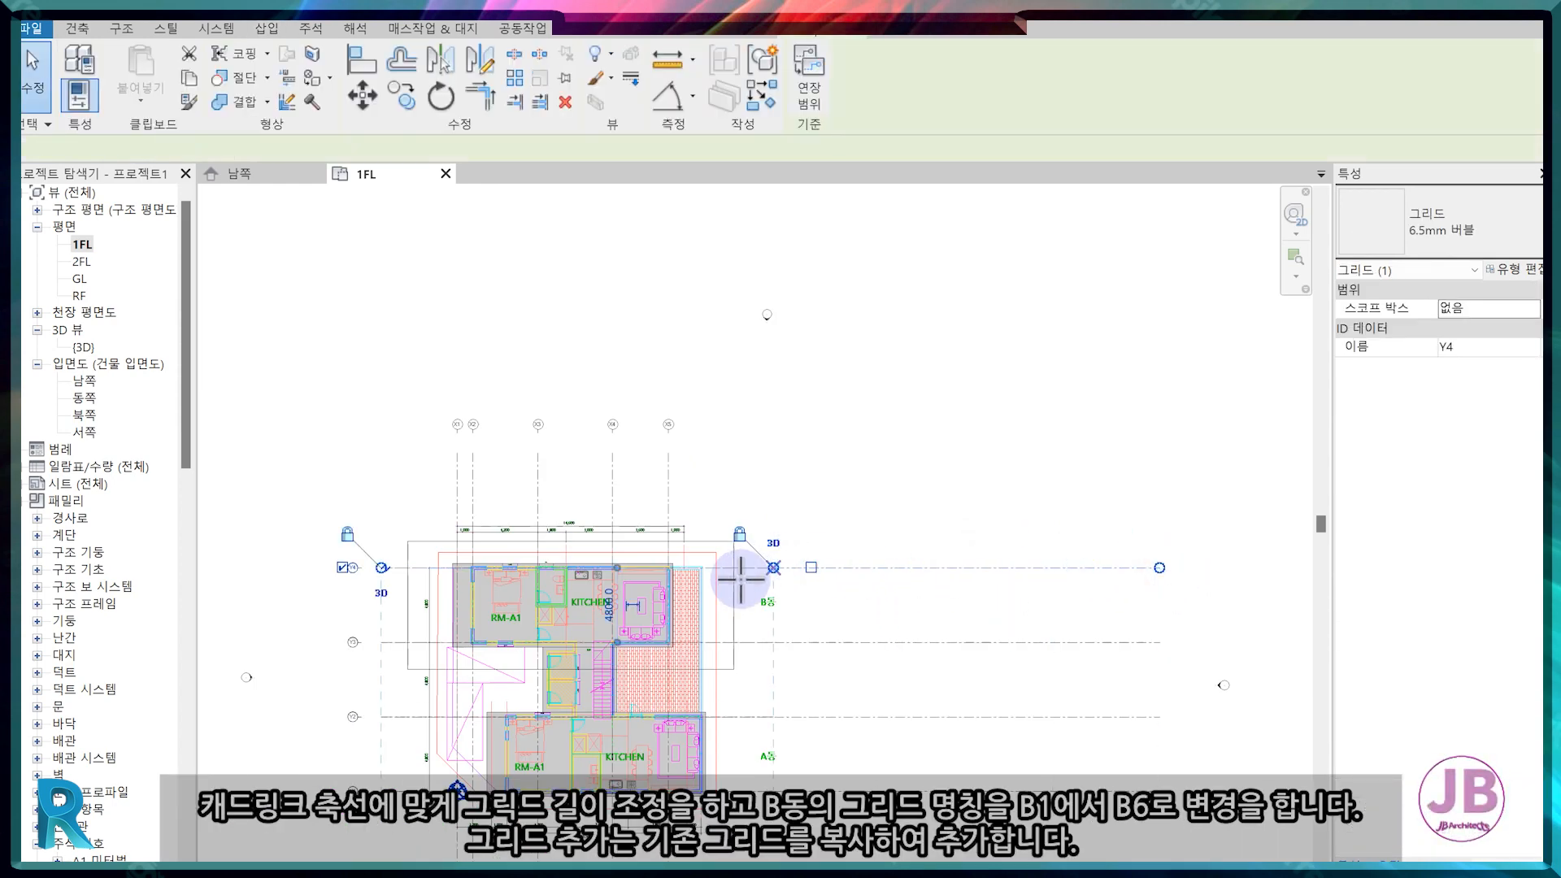
left_click_drag(727, 584, 728, 584)
key("Escape")
Lower the head ends of the X grids to just above the CAD plan's upper dimensions.
left_click(670, 481)
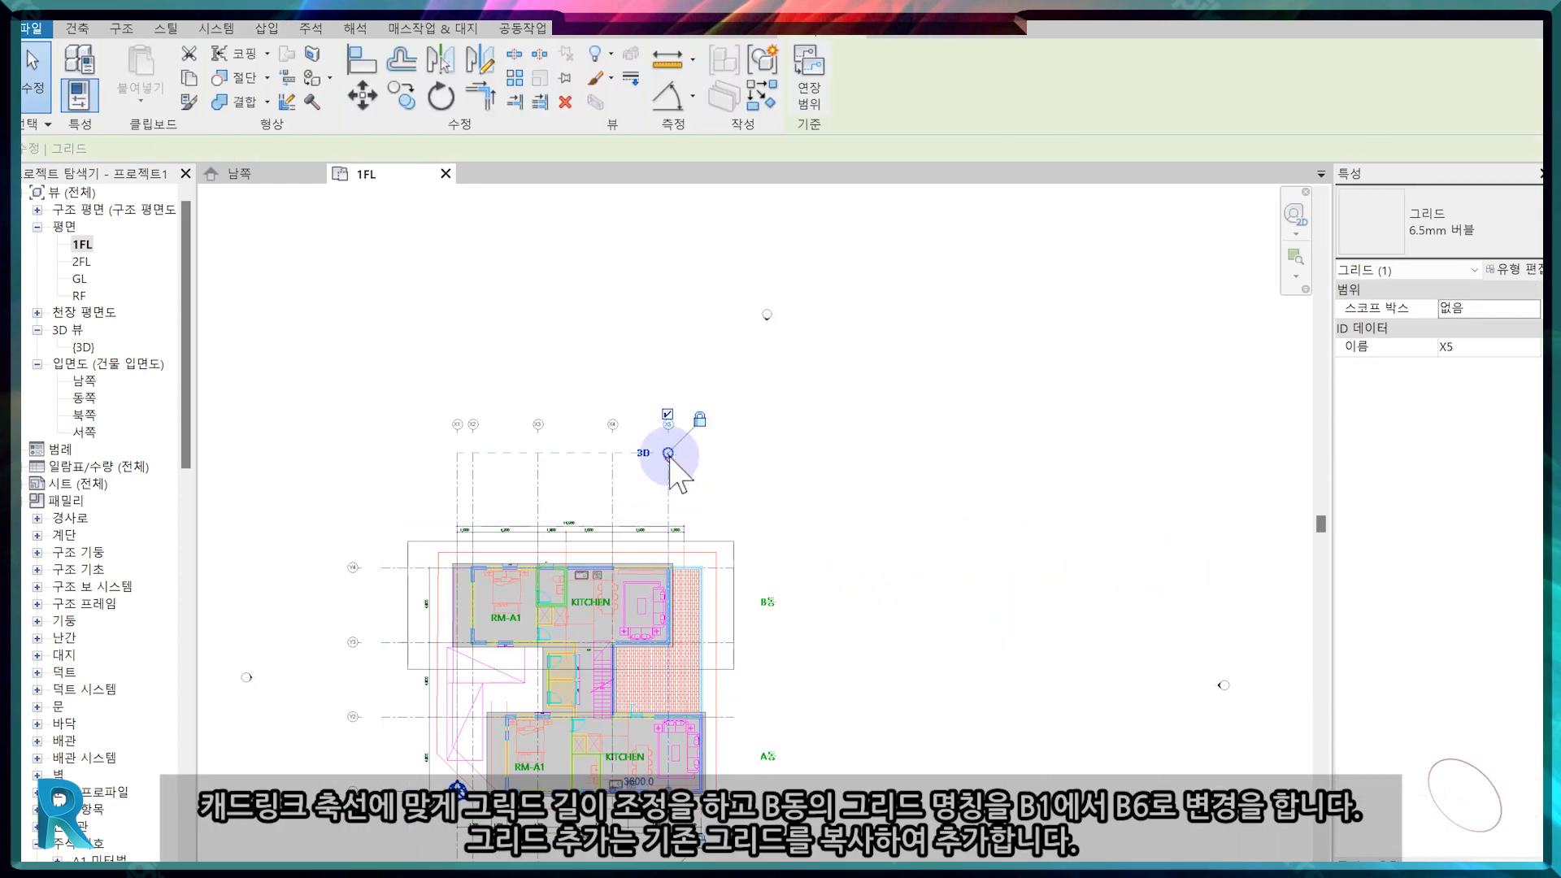
left_click_drag(669, 452, 668, 499)
scroll(657, 538, "up", 5)
scroll(820, 290, "down", 2)
left_click(512, 301)
left_click_drag(513, 262, 514, 352)
key("Escape")
Pull the lower ends of the X grids up so they stop just below block B동.
scroll(652, 495, "down", 7)
scroll(566, 707, "up", 4)
left_click(806, 600)
left_click_drag(805, 628, 823, 237)
key("Escape")
middle_click_drag(896, 368, 930, 623)
scroll(930, 621, "down", 2)
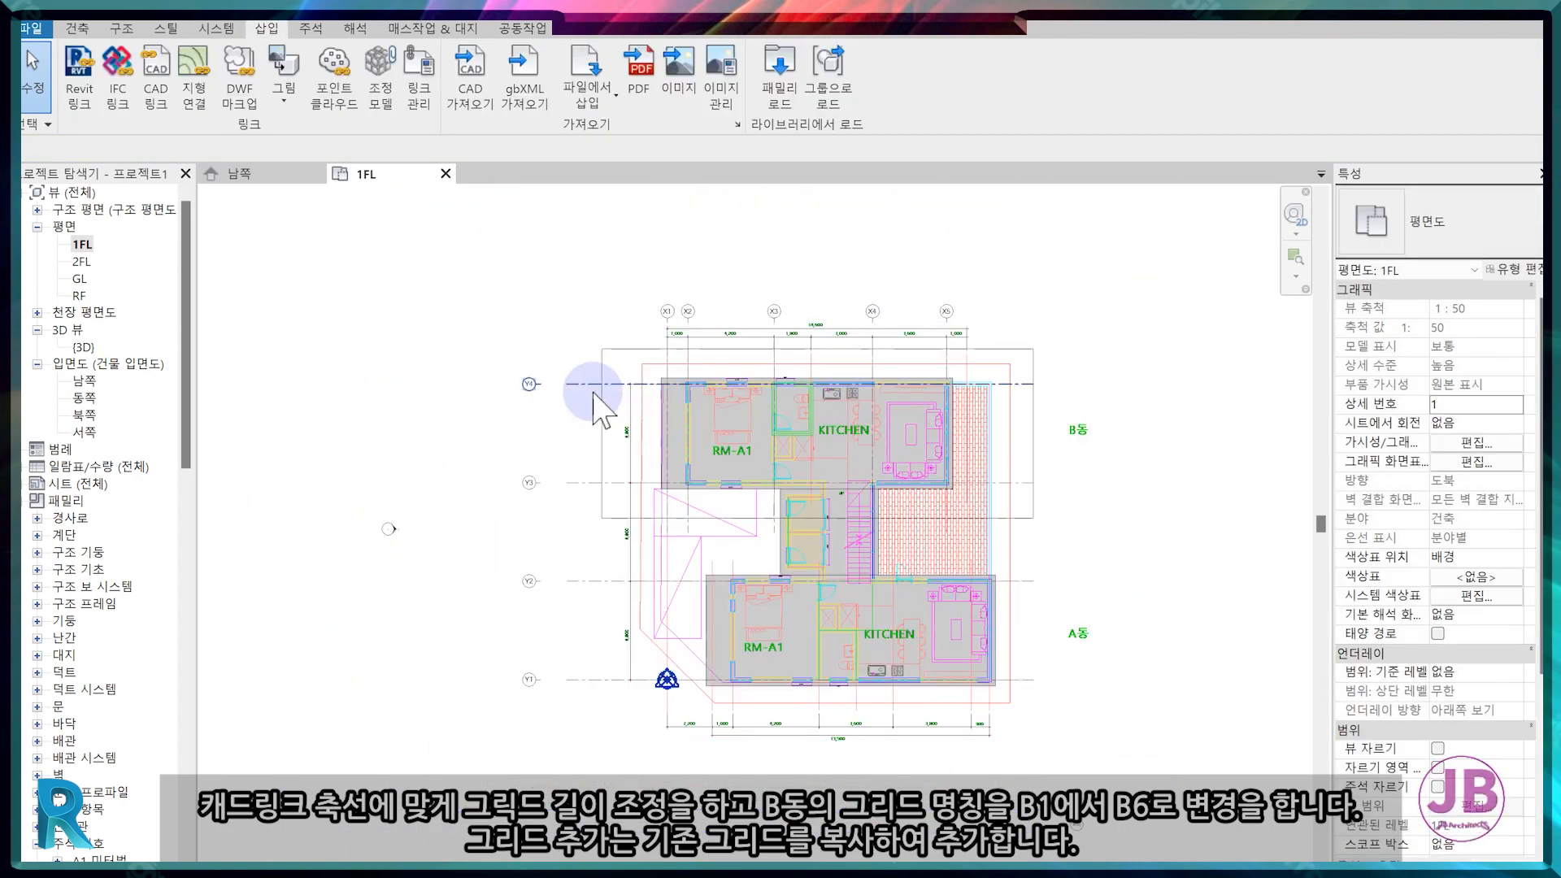
Rename the vertical grids X1 to X5 as B1, B2, B3, B4 and B5.
scroll(594, 394, "up", 5)
scroll(753, 613, "down", 4)
scroll(740, 250, "up", 3)
double_click(740, 250)
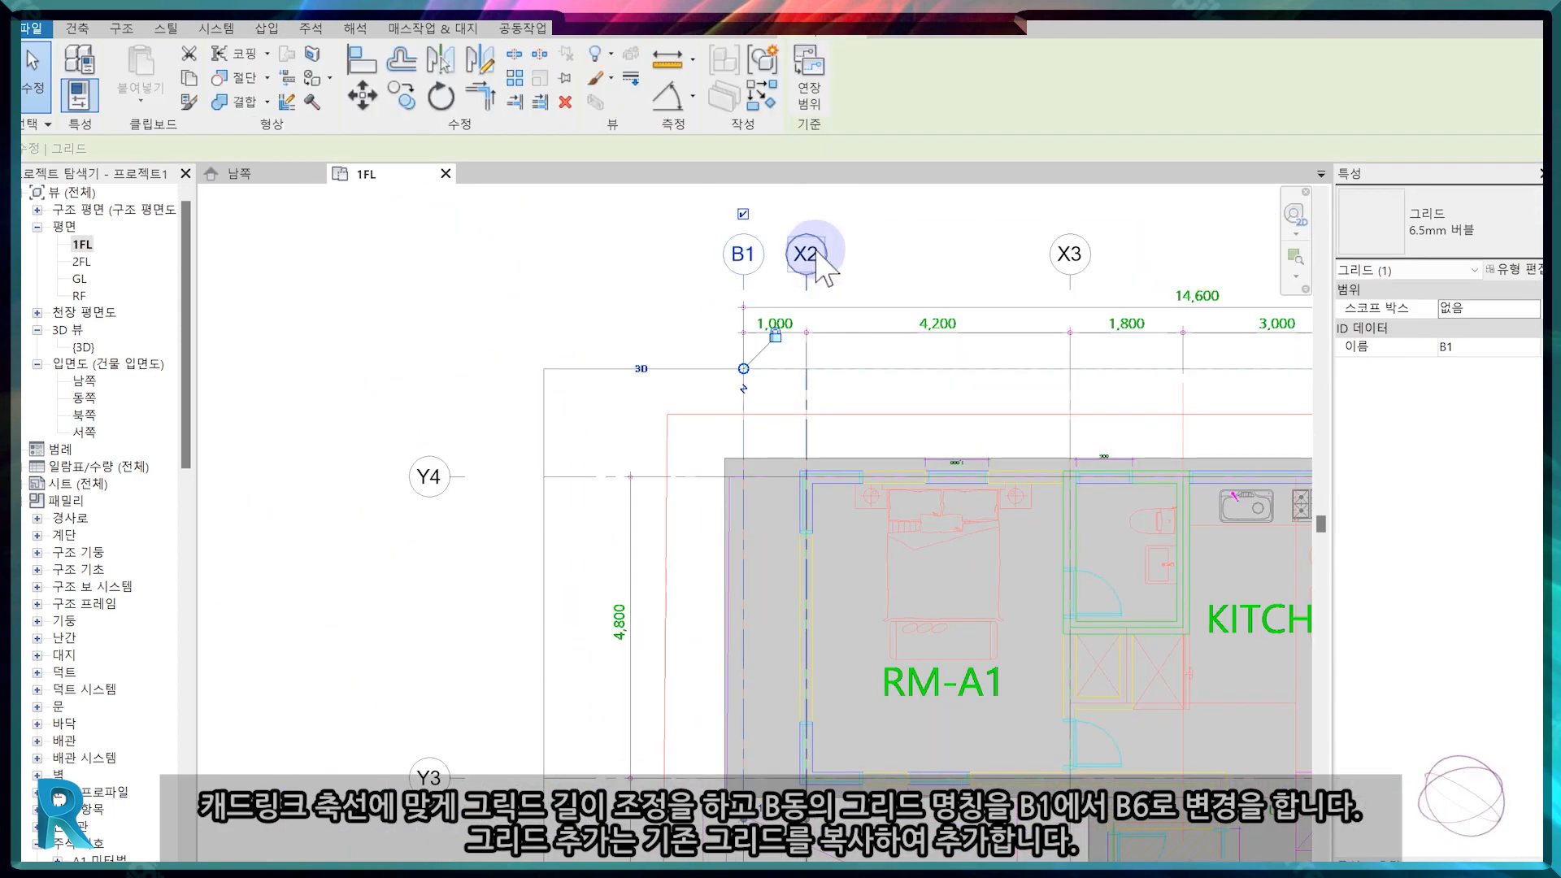
type("B3")
key("Return")
middle_click_drag(1023, 351, 711, 381)
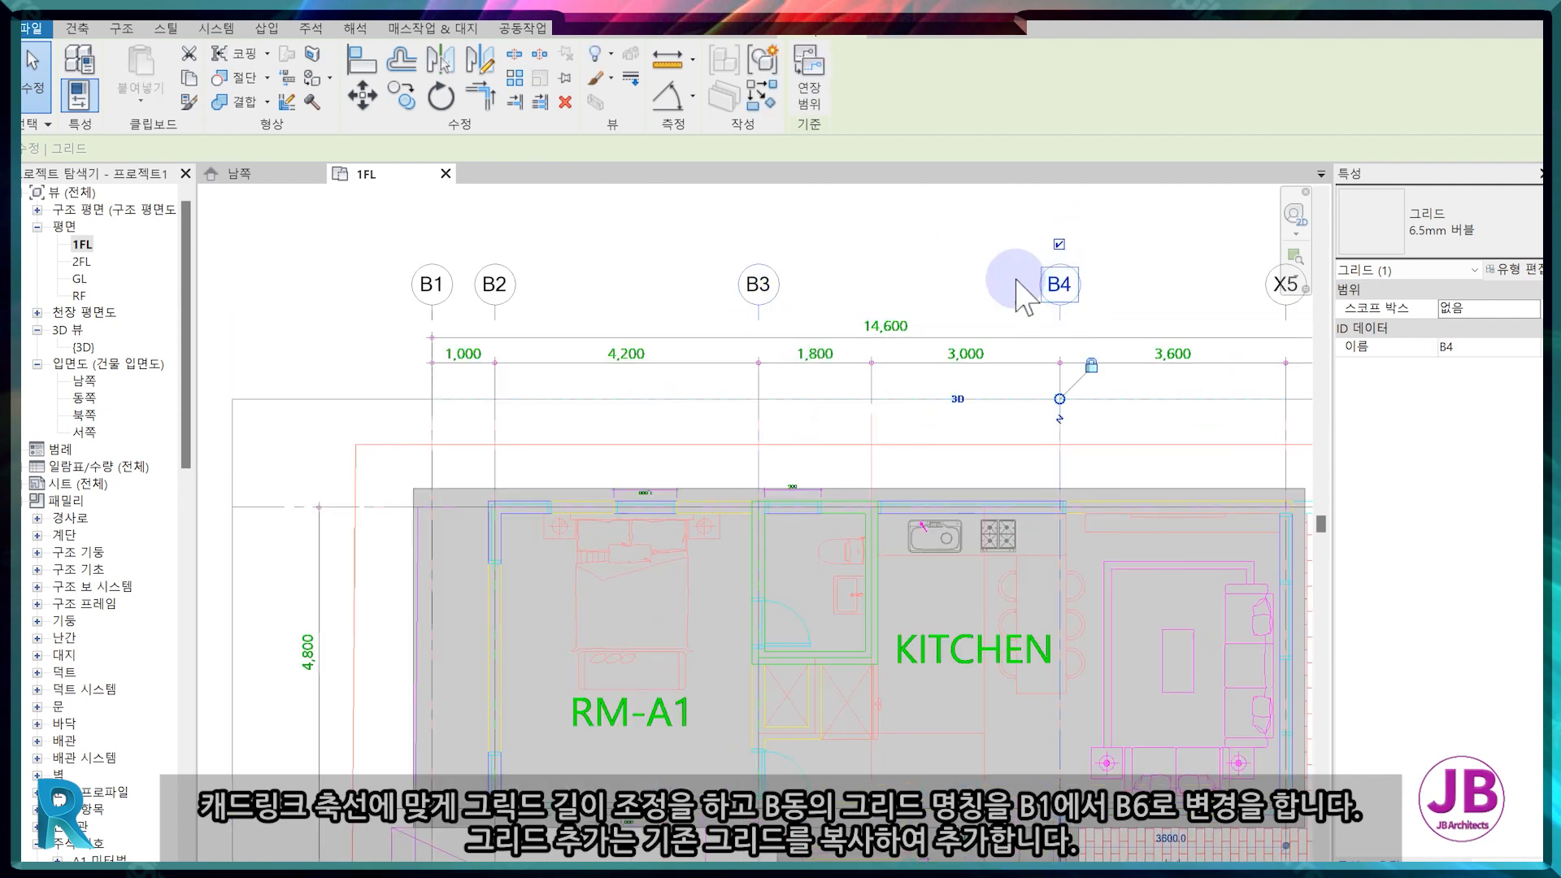
middle_click_drag(1017, 280, 828, 310)
double_click(1106, 320)
type("B5")
key("Return")
Copy grid B5 1,000 mm east onto the last CAD axis line to add grid B6.
middle_click_drag(1119, 492, 989, 464)
left_click(822, 422)
key("c")
key("o")
left_click(823, 423)
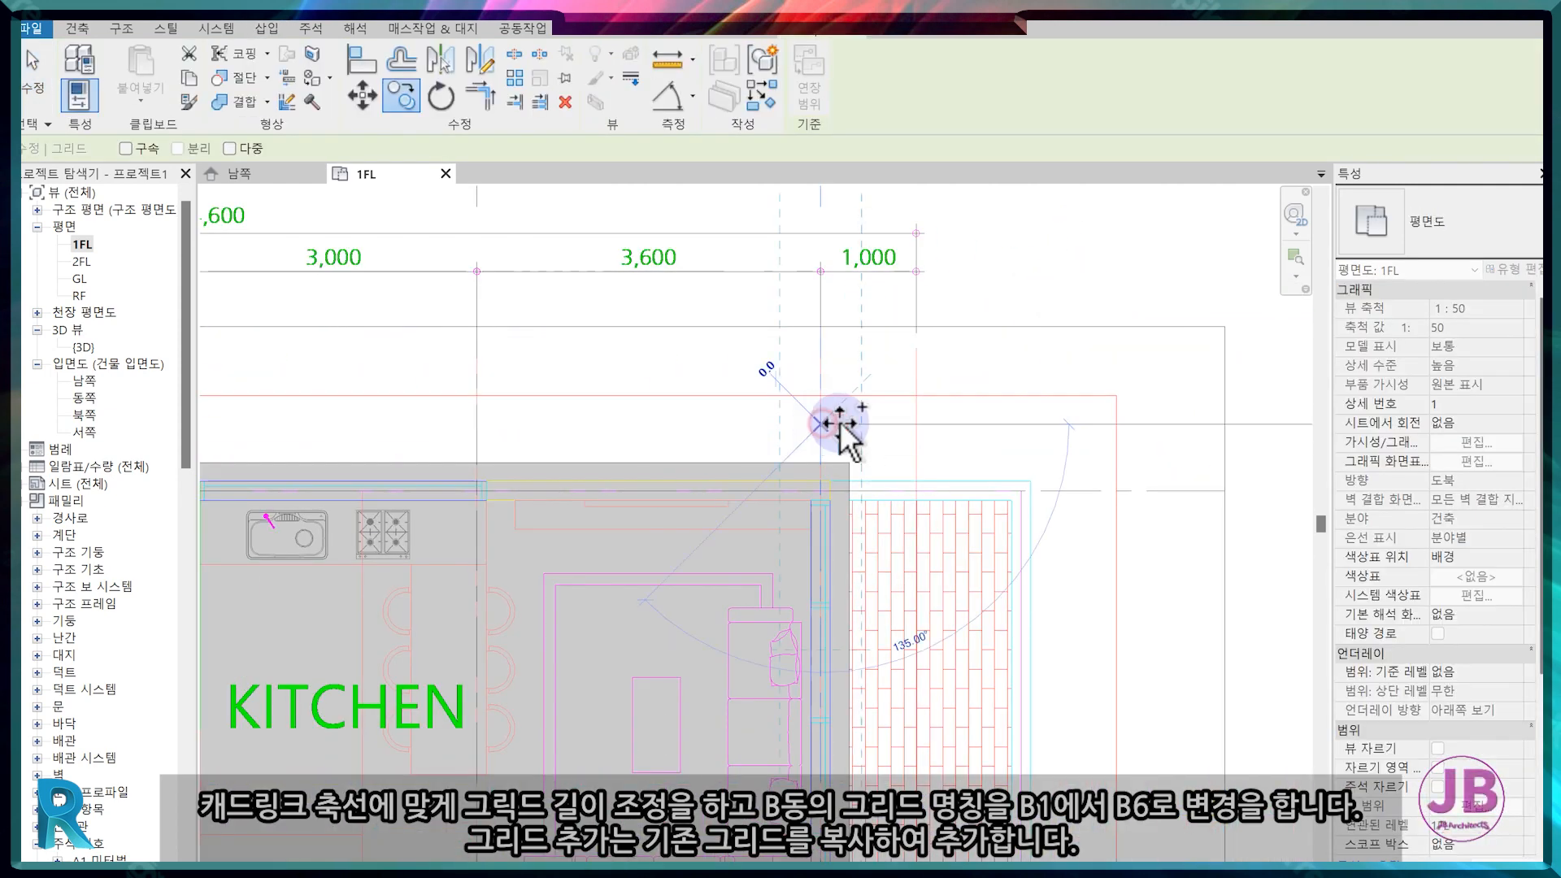
left_click(916, 423)
key("Escape")
scroll(781, 541, "down", 4)
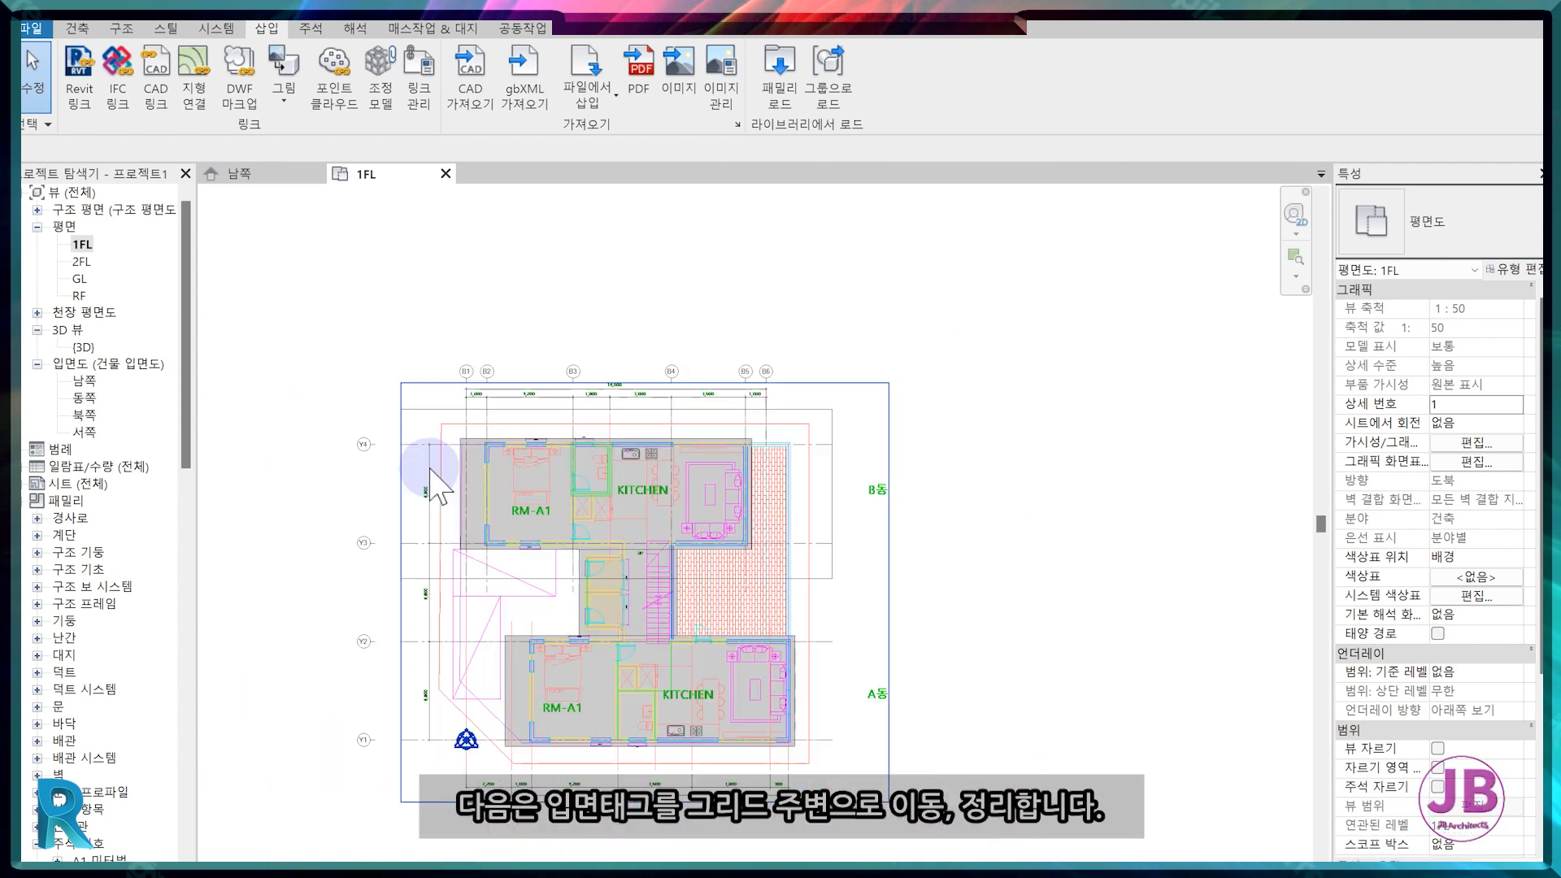
Move the north elevation tag close above the grid heads of the plan.
scroll(432, 481, "down", 3)
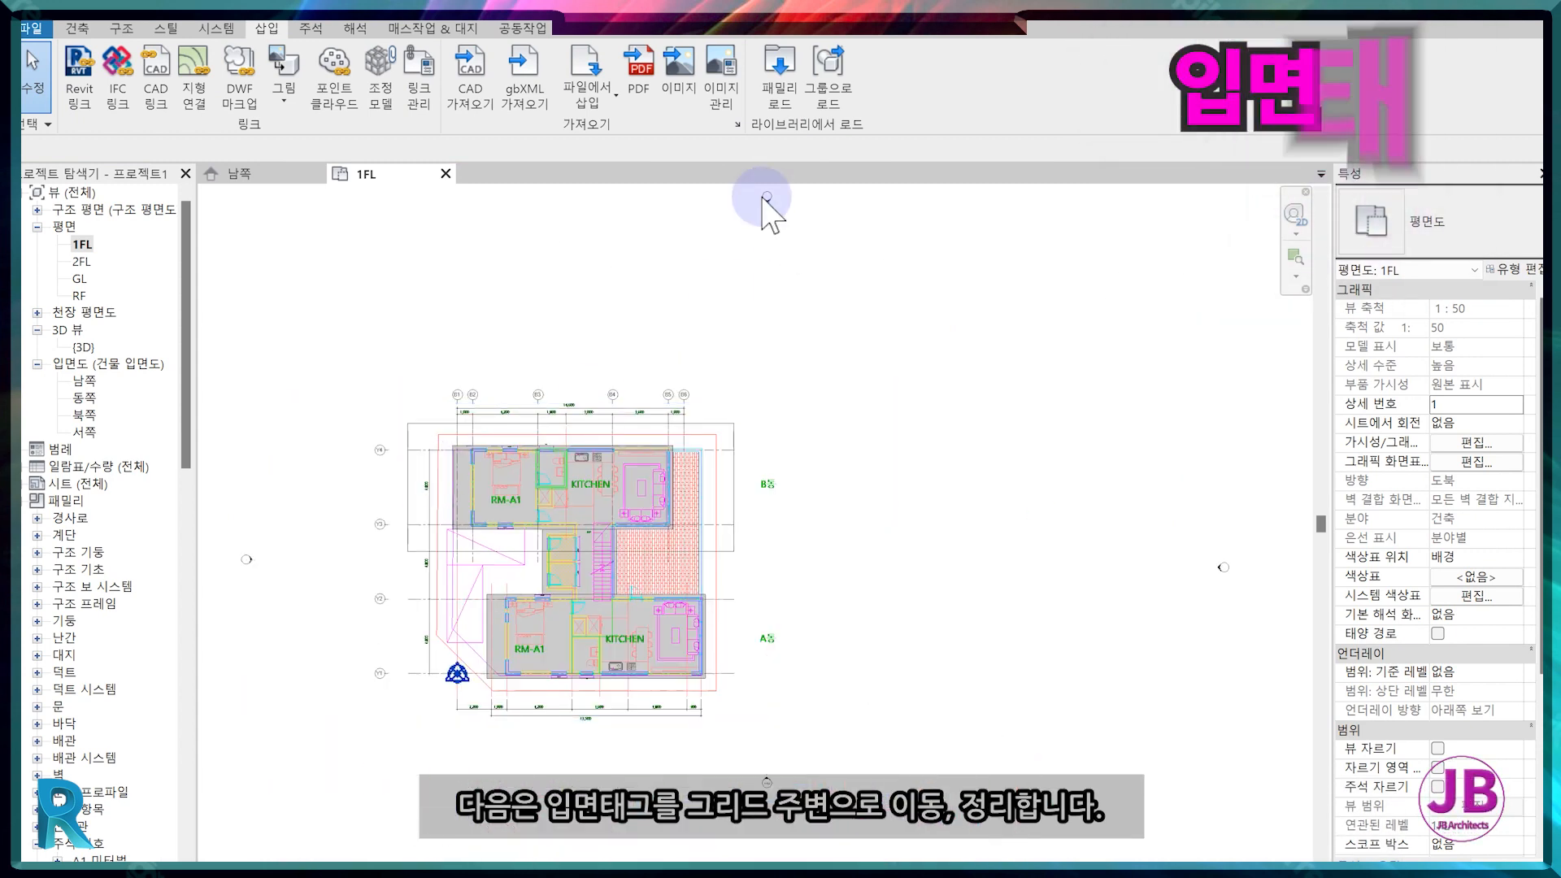
scroll(768, 203, "up", 5)
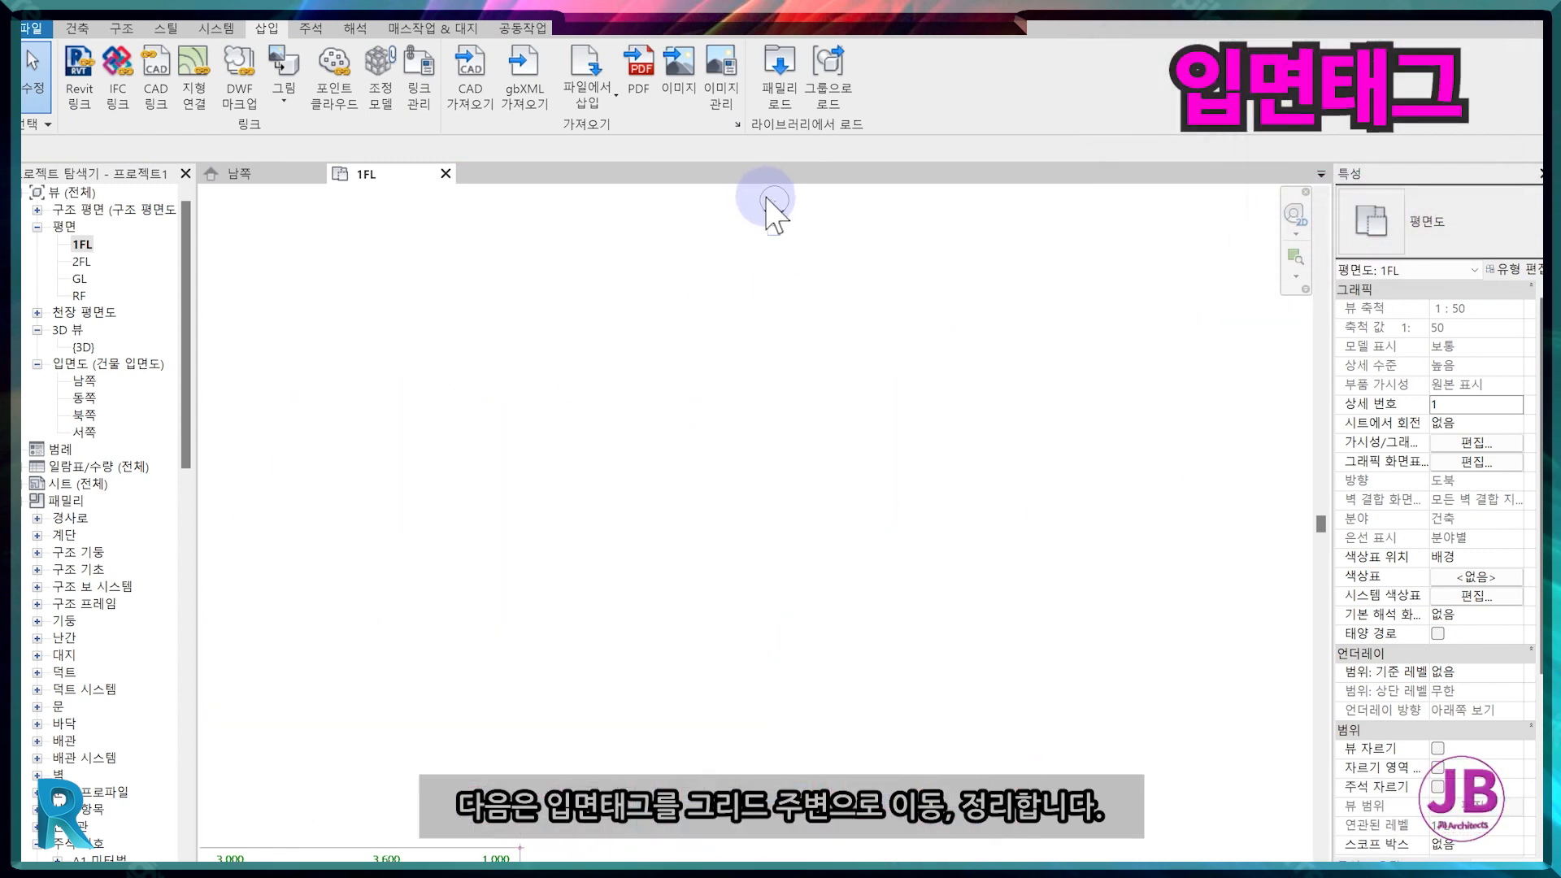
left_click(788, 324)
scroll(830, 439, "down", 4)
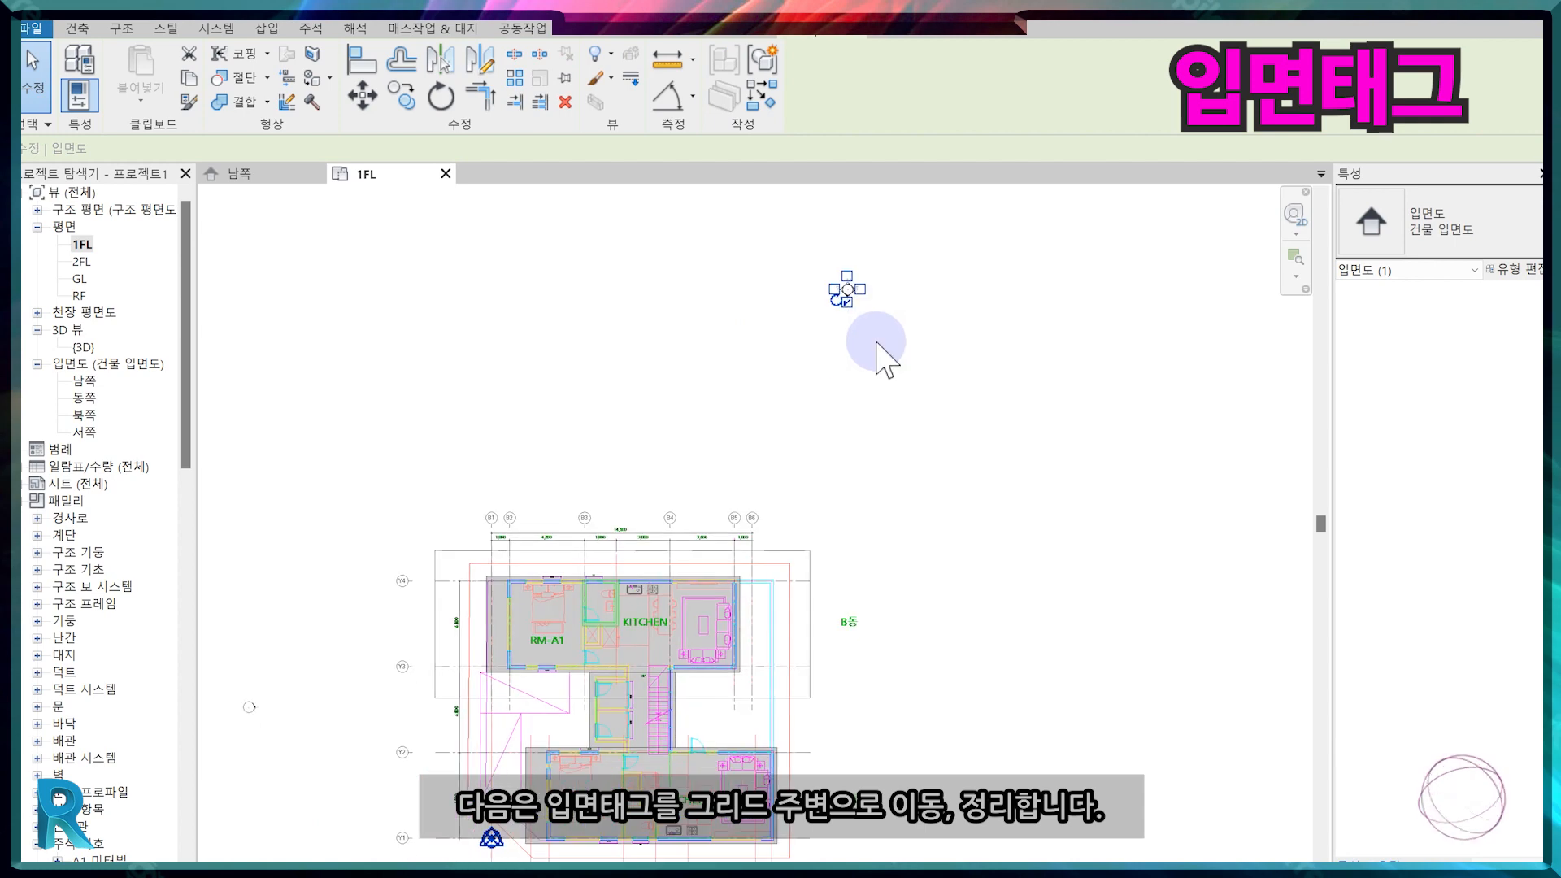
left_click_drag(865, 317, 645, 471)
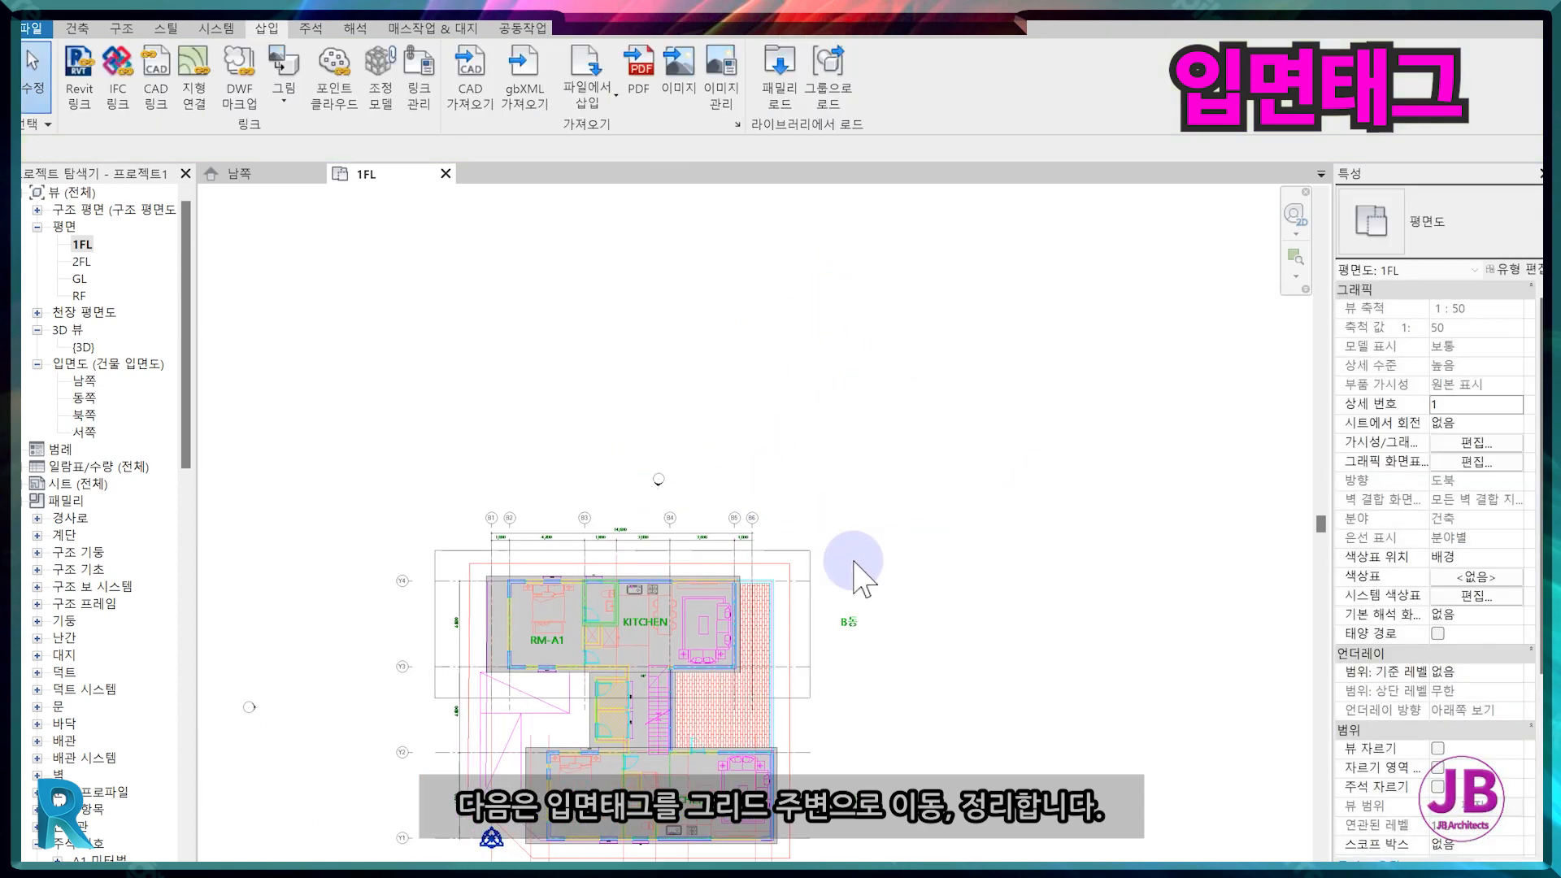
Move the east elevation tag in beside the east side of the plan.
scroll(1110, 606, "down", 2)
left_click(1108, 600)
scroll(1110, 606, "up", 3)
left_click_drag(1098, 689, 1098, 688)
left_click(1062, 659)
scroll(1059, 586, "down", 2)
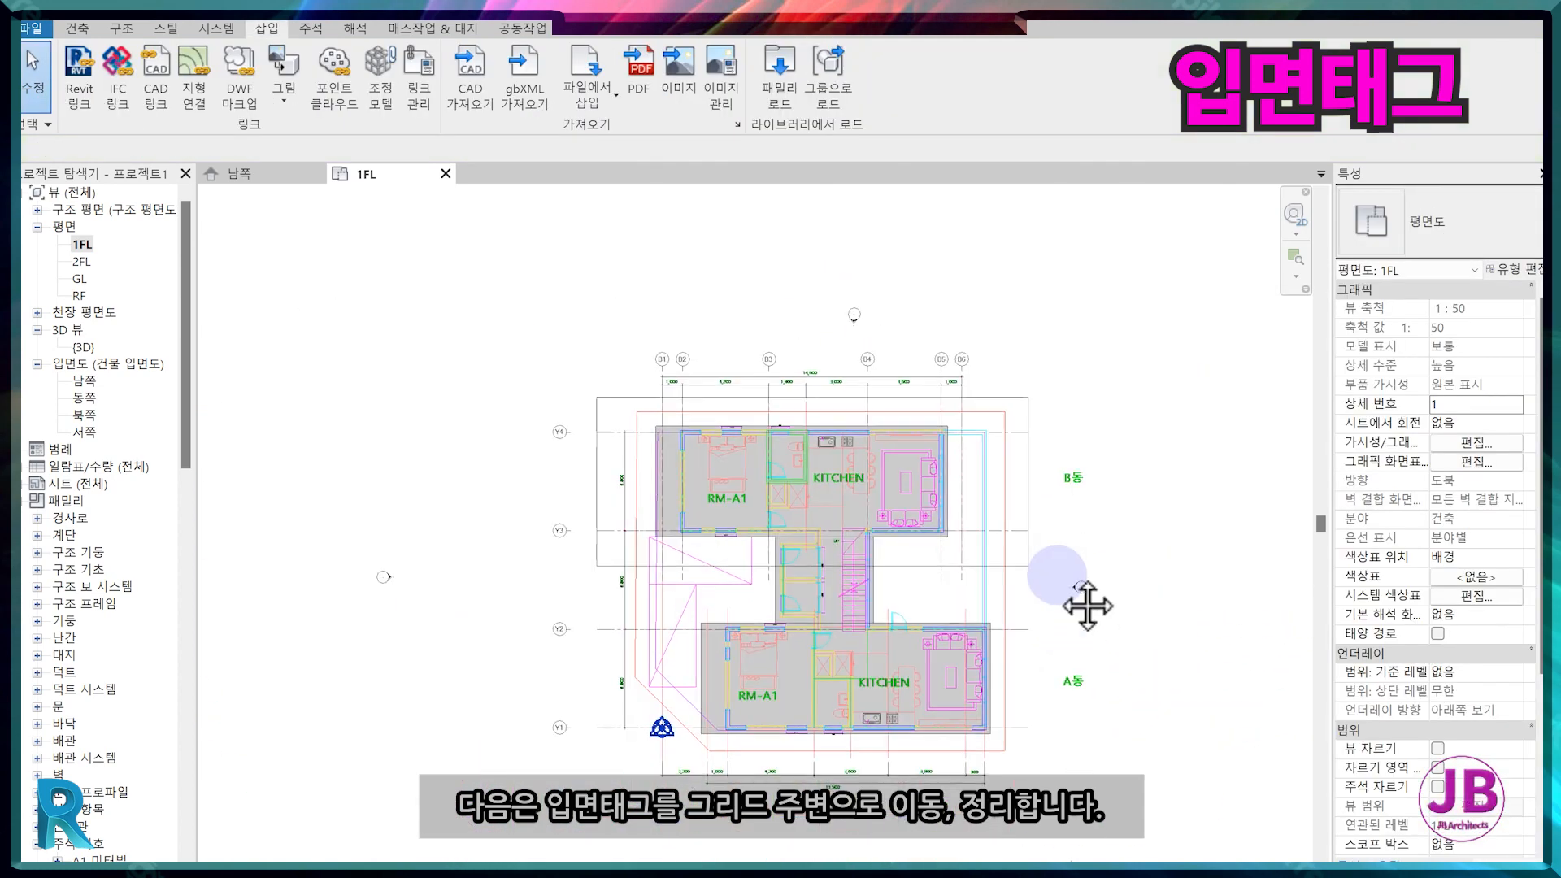
Move the west elevation tag in beside the Y grid heads, between Y2 and Y3.
scroll(387, 583, "up", 4)
left_click(428, 577)
left_click(388, 569)
scroll(538, 563, "down", 3)
left_click_drag(490, 494, 881, 509)
left_click(846, 514)
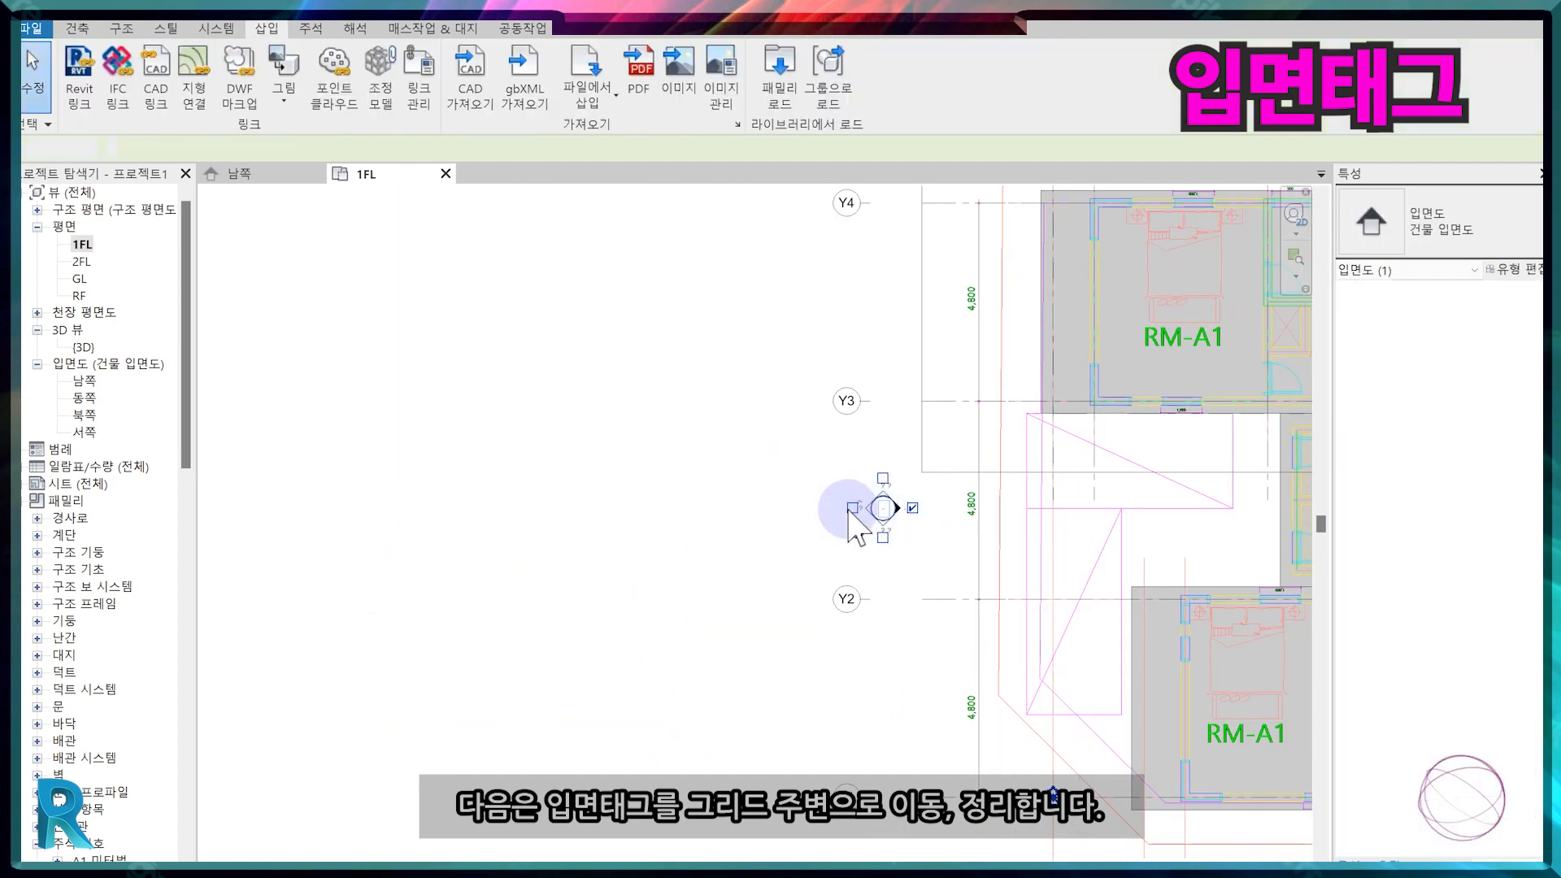
Move the south elevation tag to just below the plan's lower dimensions.
scroll(847, 514, "down", 5)
scroll(1203, 704, "up", 2)
left_click(1220, 703)
scroll(1219, 703, "up", 3)
left_click_drag(1212, 678, 803, 575)
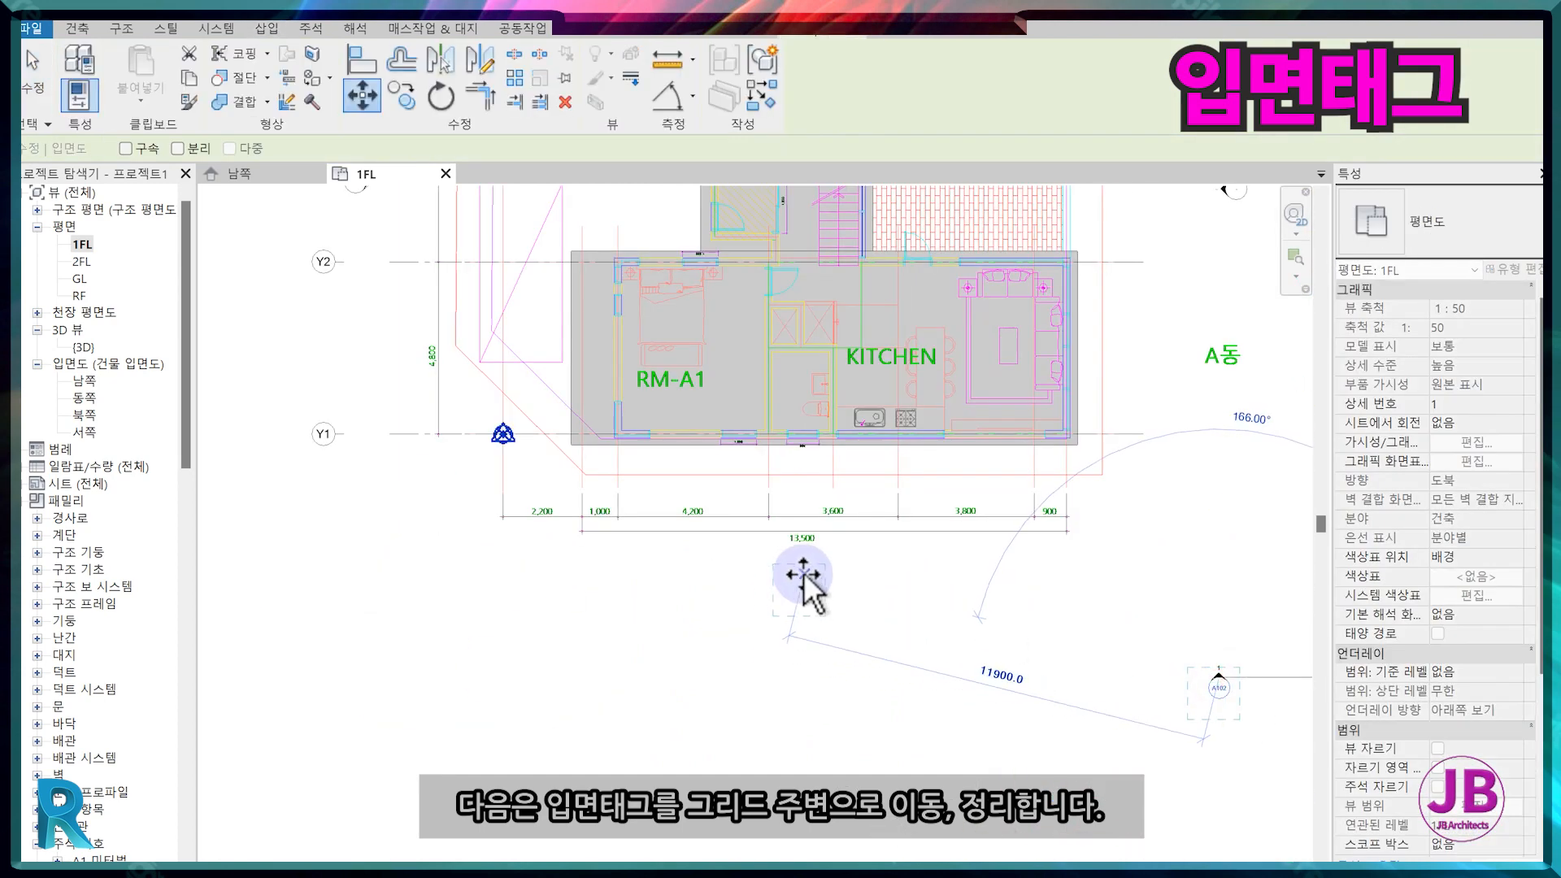
left_click(943, 639)
scroll(947, 642, "down", 3)
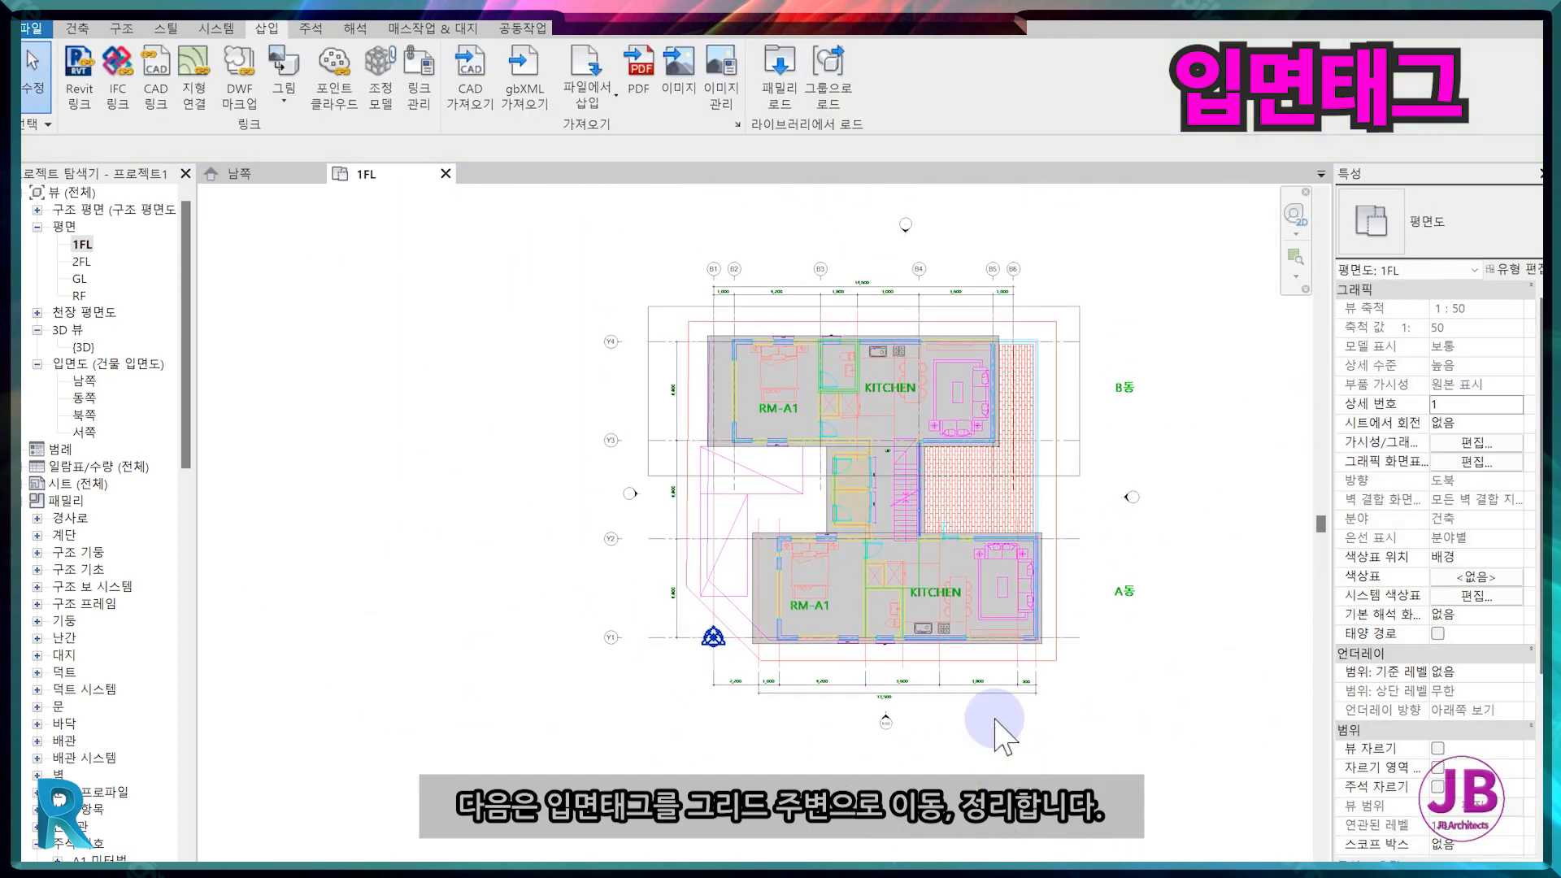
Shift the north elevation tag closer to the grid heads, between B3 and B4.
scroll(905, 219, "up", 4)
left_click(906, 254)
left_click_drag(906, 254, 831, 301)
left_click(851, 332)
scroll(850, 334, "down", 3)
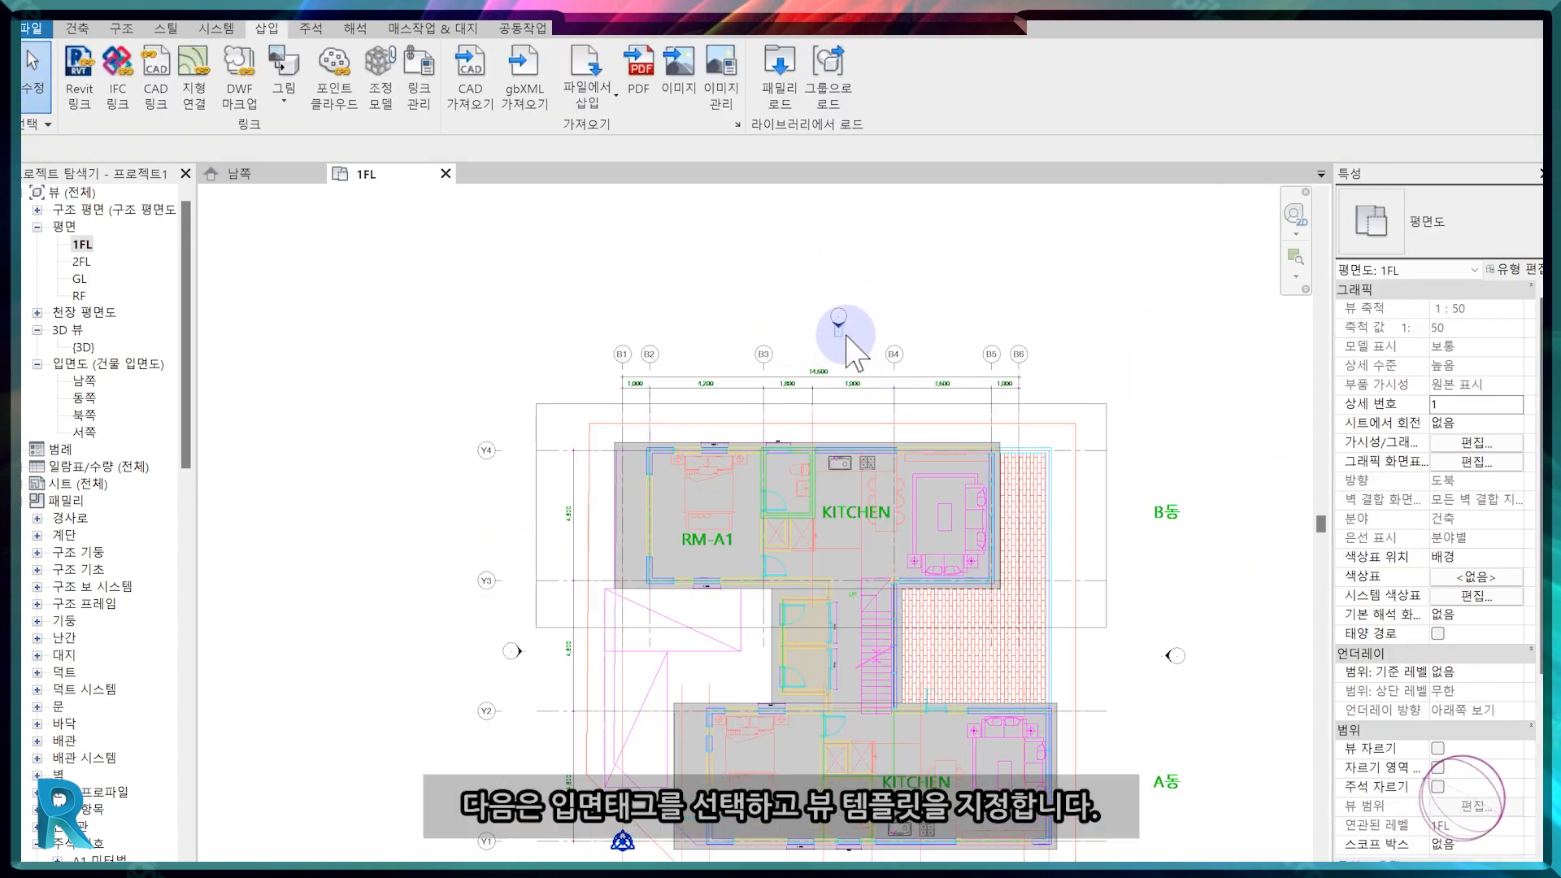
Assign the JB-입면도 view template to the north elevation view through its tag on the plan.
left_click(839, 324)
scroll(1164, 579, "down", 1)
left_click(1471, 769)
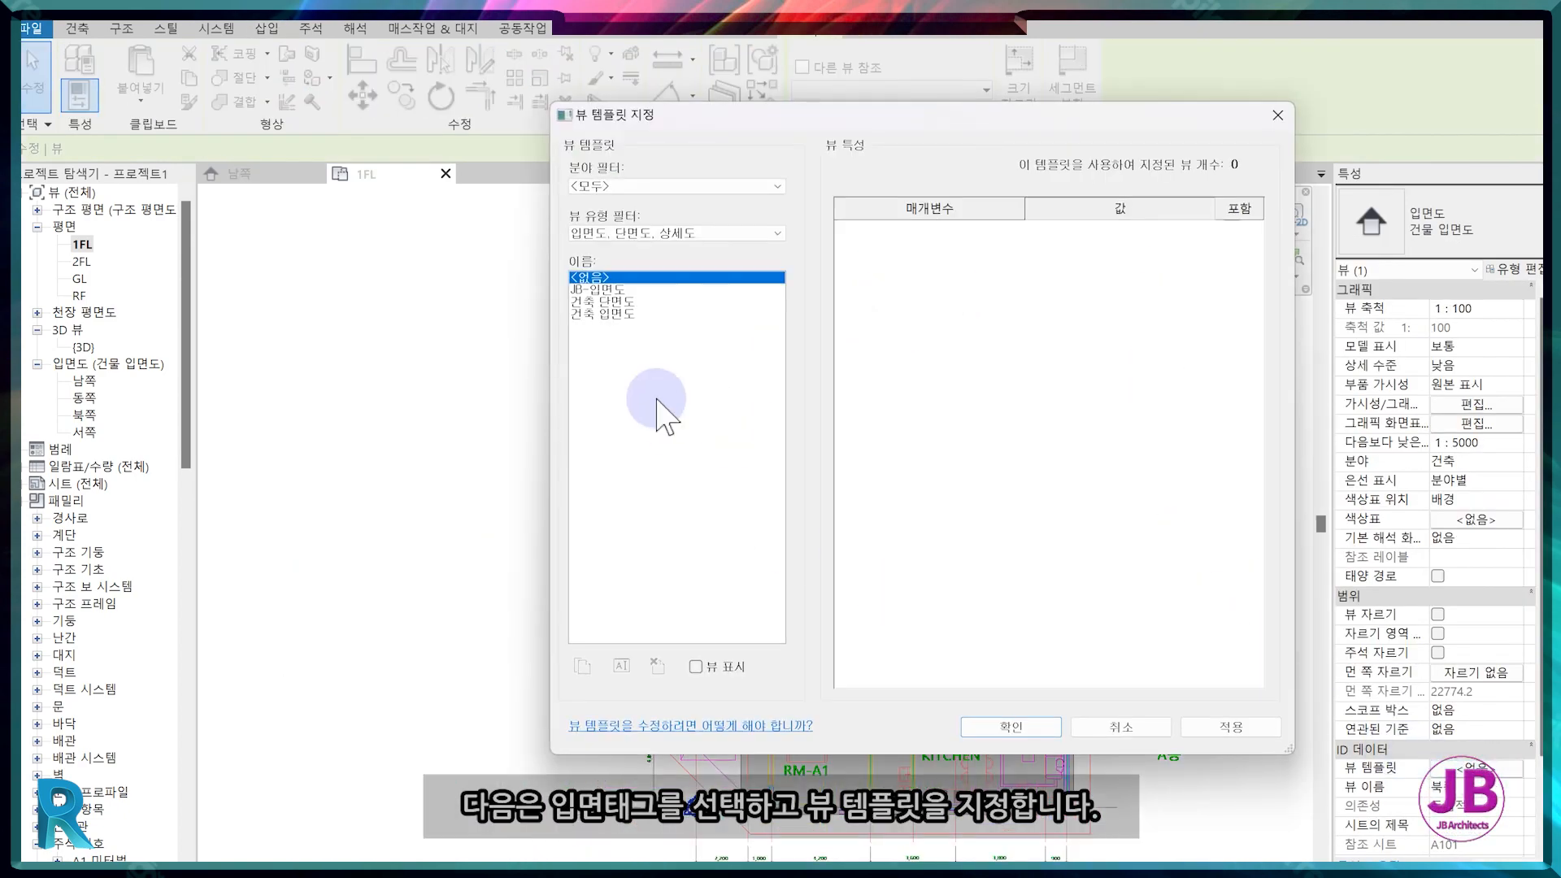
key("Return")
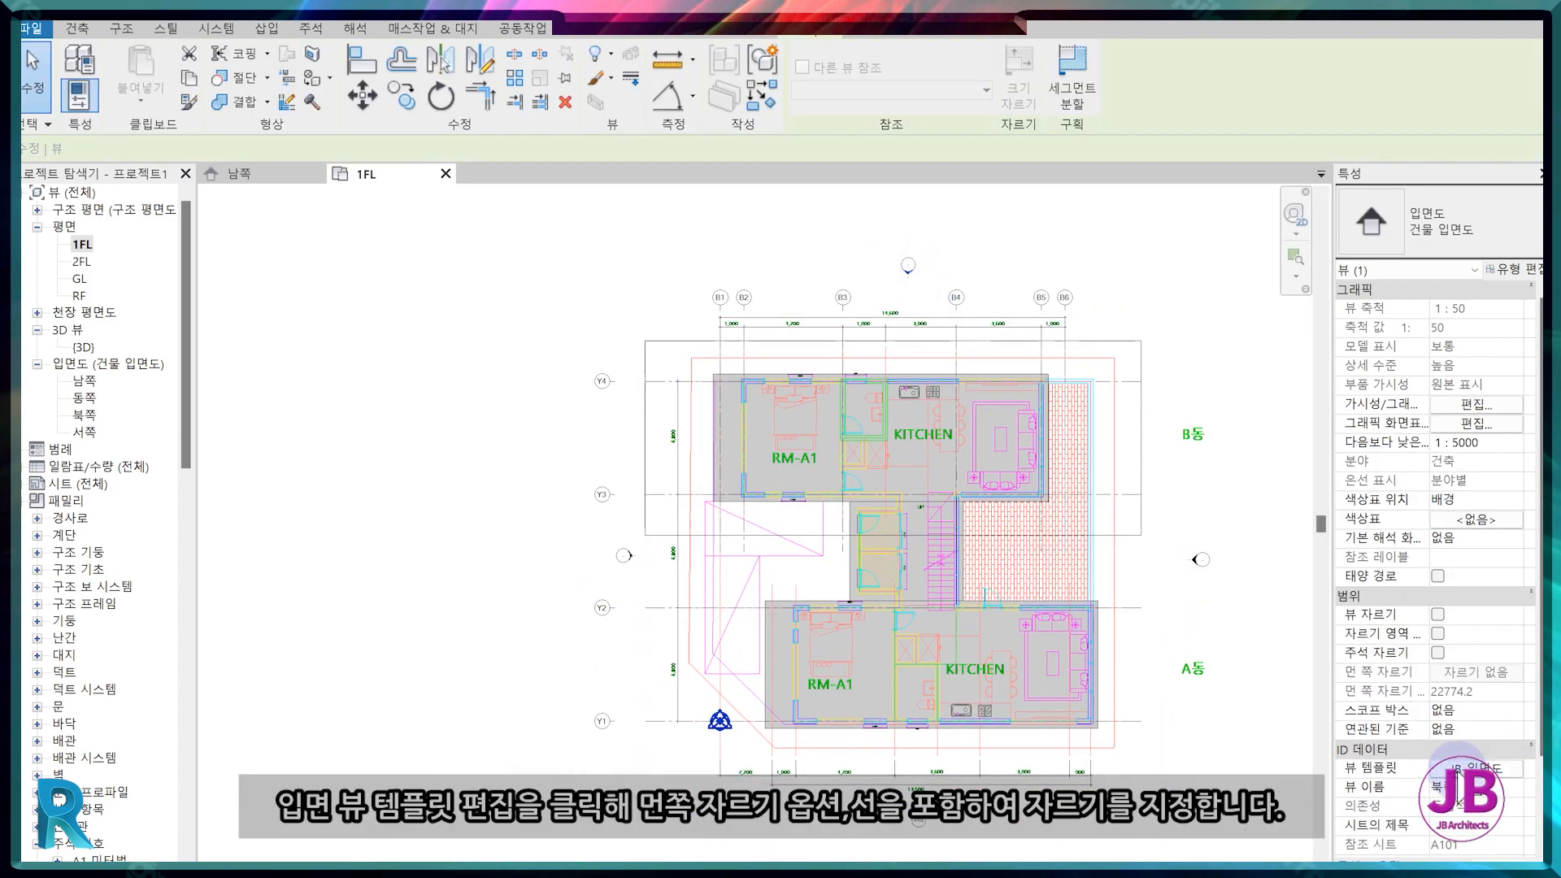
Set 먼 쪽 자르기 in the JB-입면도 template to 선을 포함하여 자르기 and open the north elevation view.
left_click(1459, 767)
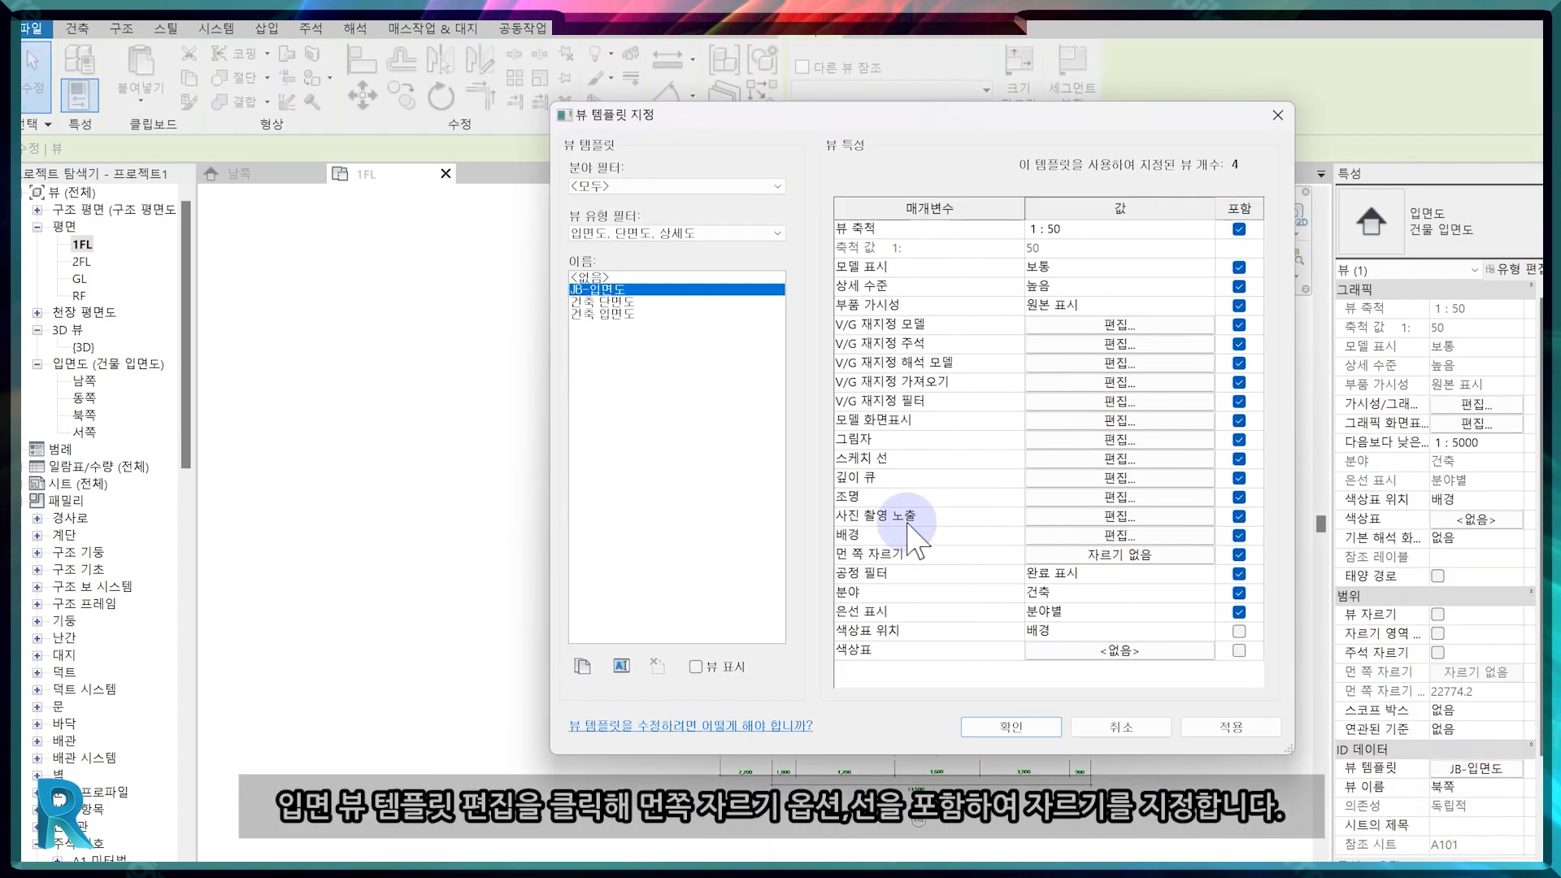
left_click(1084, 554)
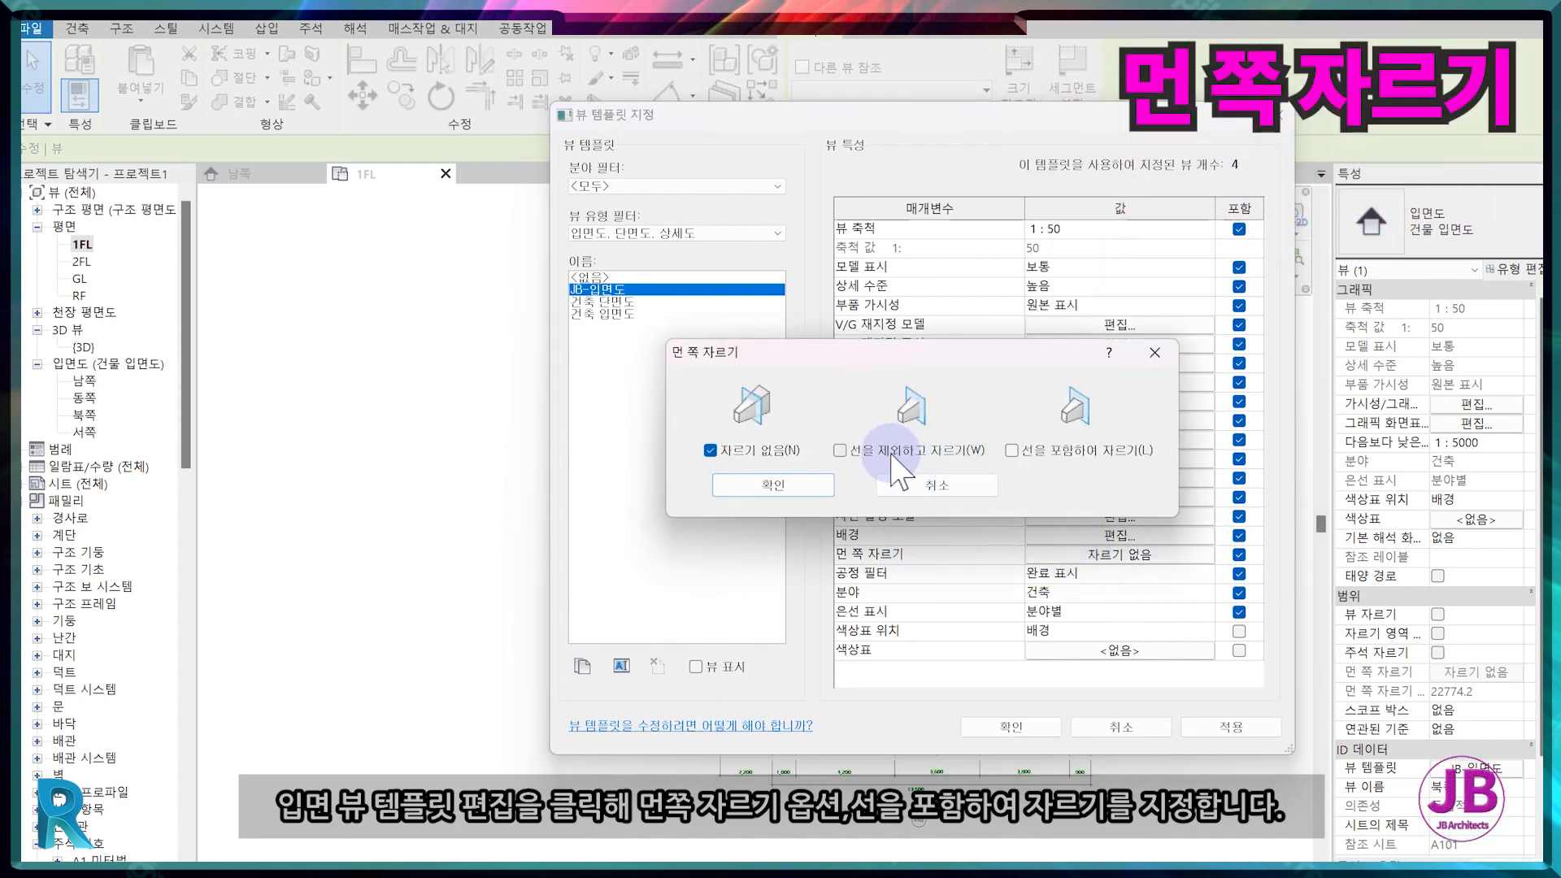
left_click(781, 486)
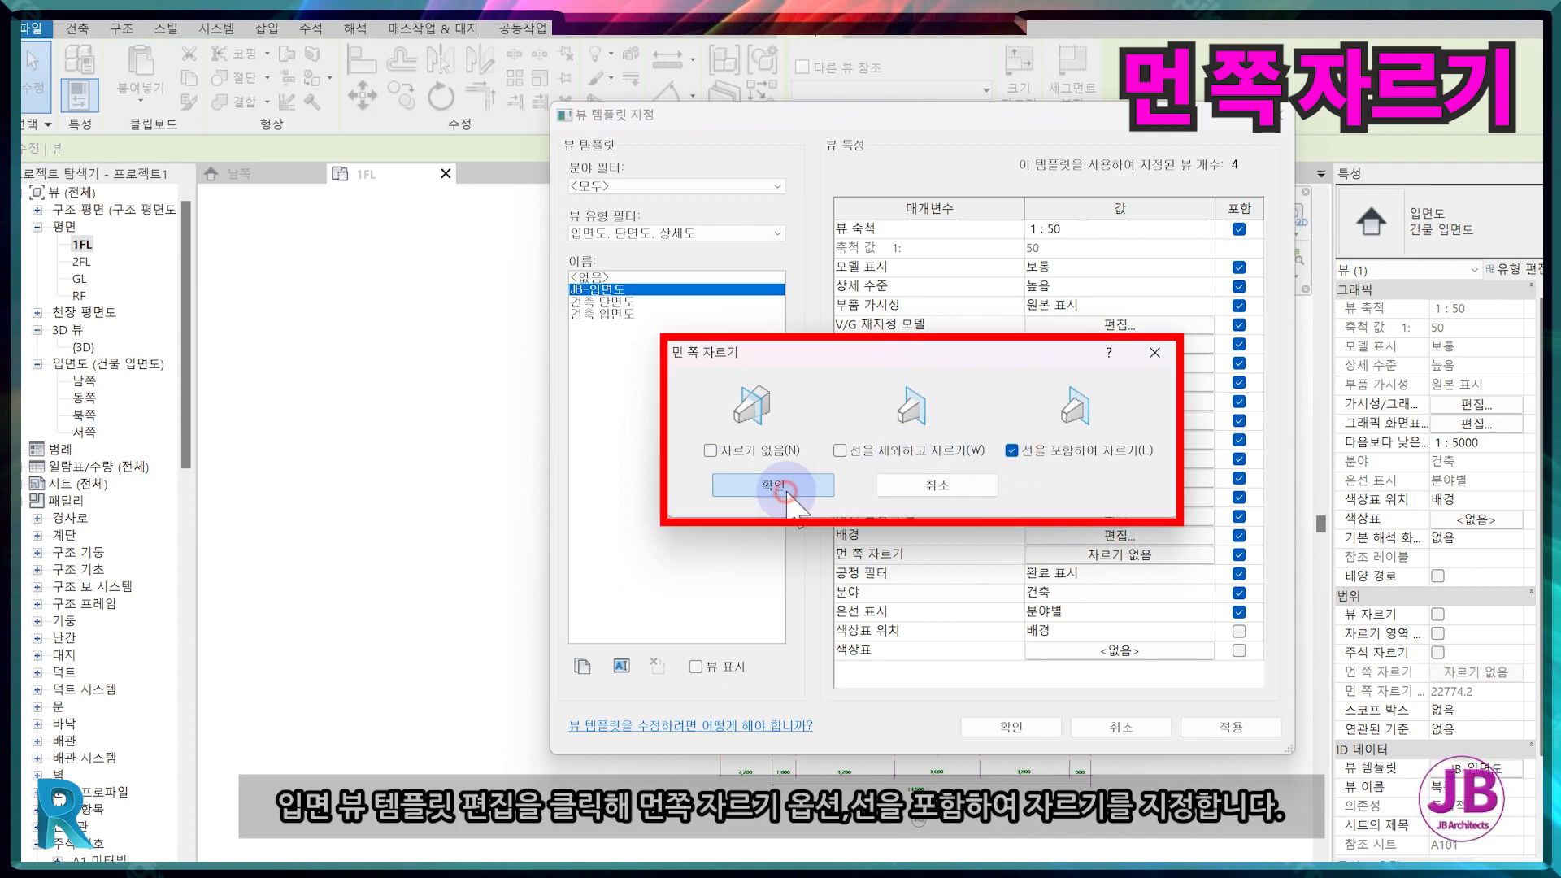
left_click(1008, 727)
double_click(919, 334)
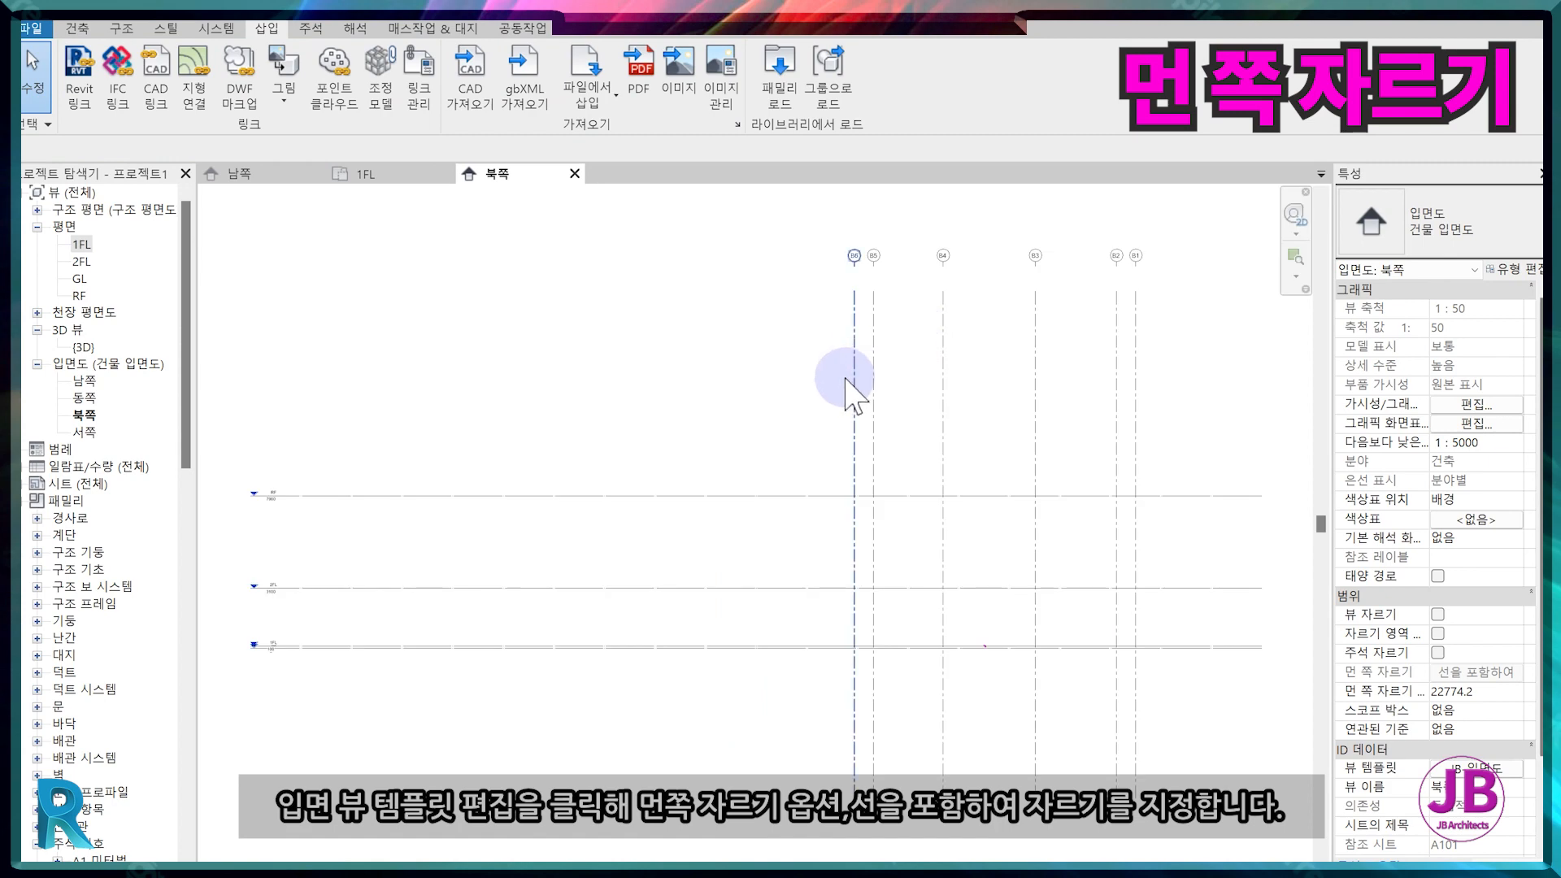
Shorten the level lines at both ends in the north elevation so they extend only slightly beyond the B grids.
left_click(638, 493)
scroll(528, 500, "up", 4)
left_click(527, 497)
left_click(554, 491)
left_click_drag(1102, 567, 1105, 571)
scroll(1107, 574, "down", 2)
middle_click_drag(1122, 634, 598, 575)
left_click_drag(1055, 497, 1091, 467)
left_click(1069, 513)
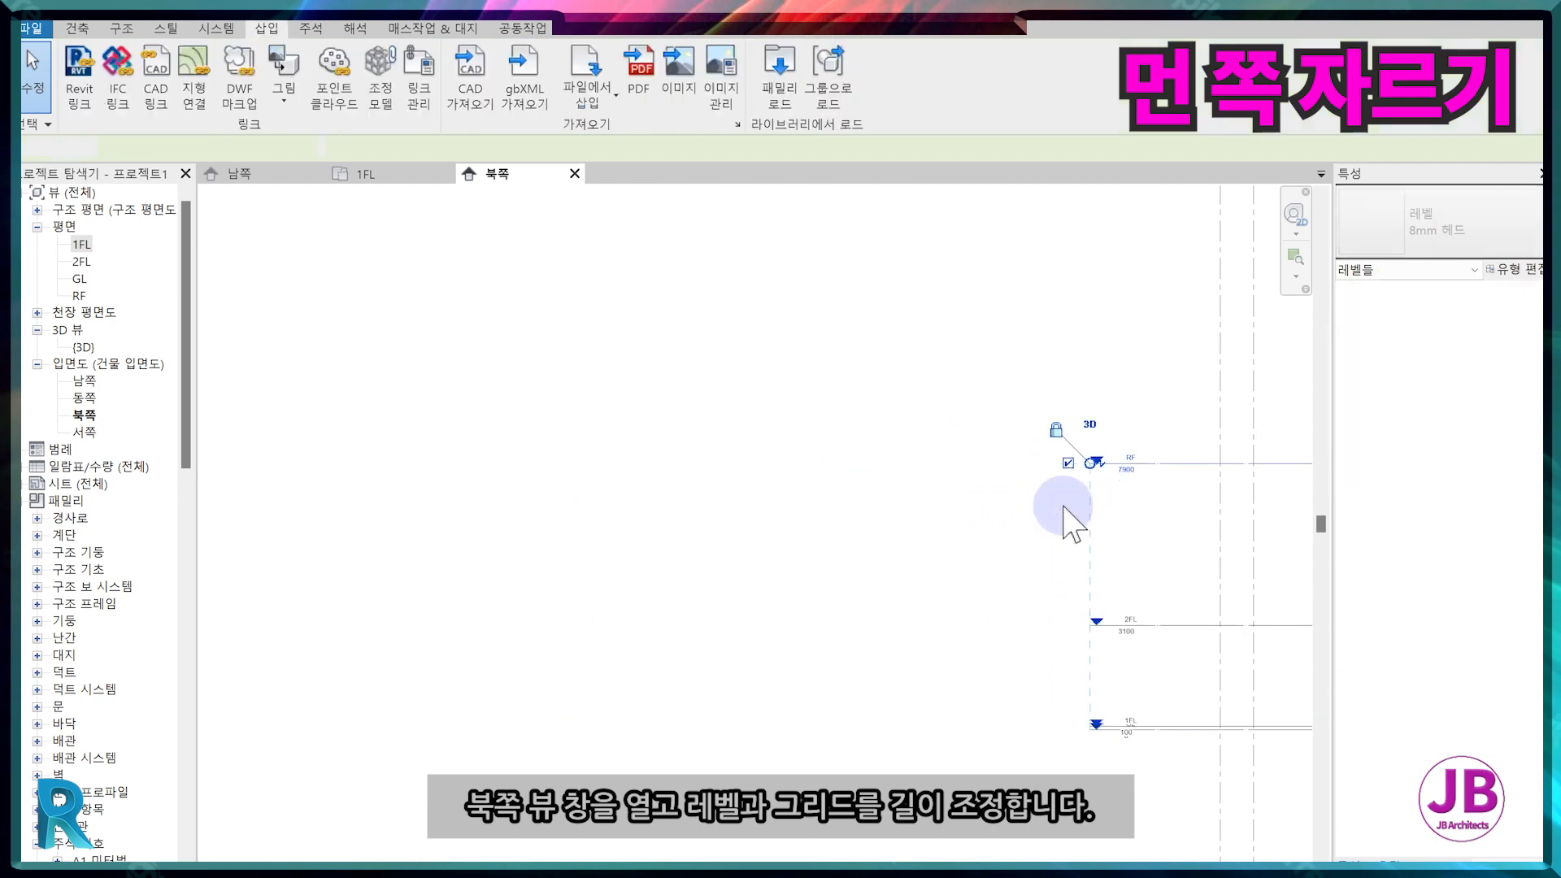
scroll(1261, 691, "down", 2)
middle_click_drag(1261, 691, 607, 582)
left_click(862, 467)
left_click_drag(935, 467, 866, 466)
Shorten the B grid lines at their upper and lower ends so they sit close to the levels.
left_click_drag(826, 730, 828, 635)
left_click_drag(826, 290, 835, 432)
key("Escape")
scroll(561, 443, "up", 2)
middle_click_drag(589, 491, 495, 408)
On the 1FL plan, pull the north elevation's far clip line in to cut through B동, at an offset of about 7040.
left_click(382, 175)
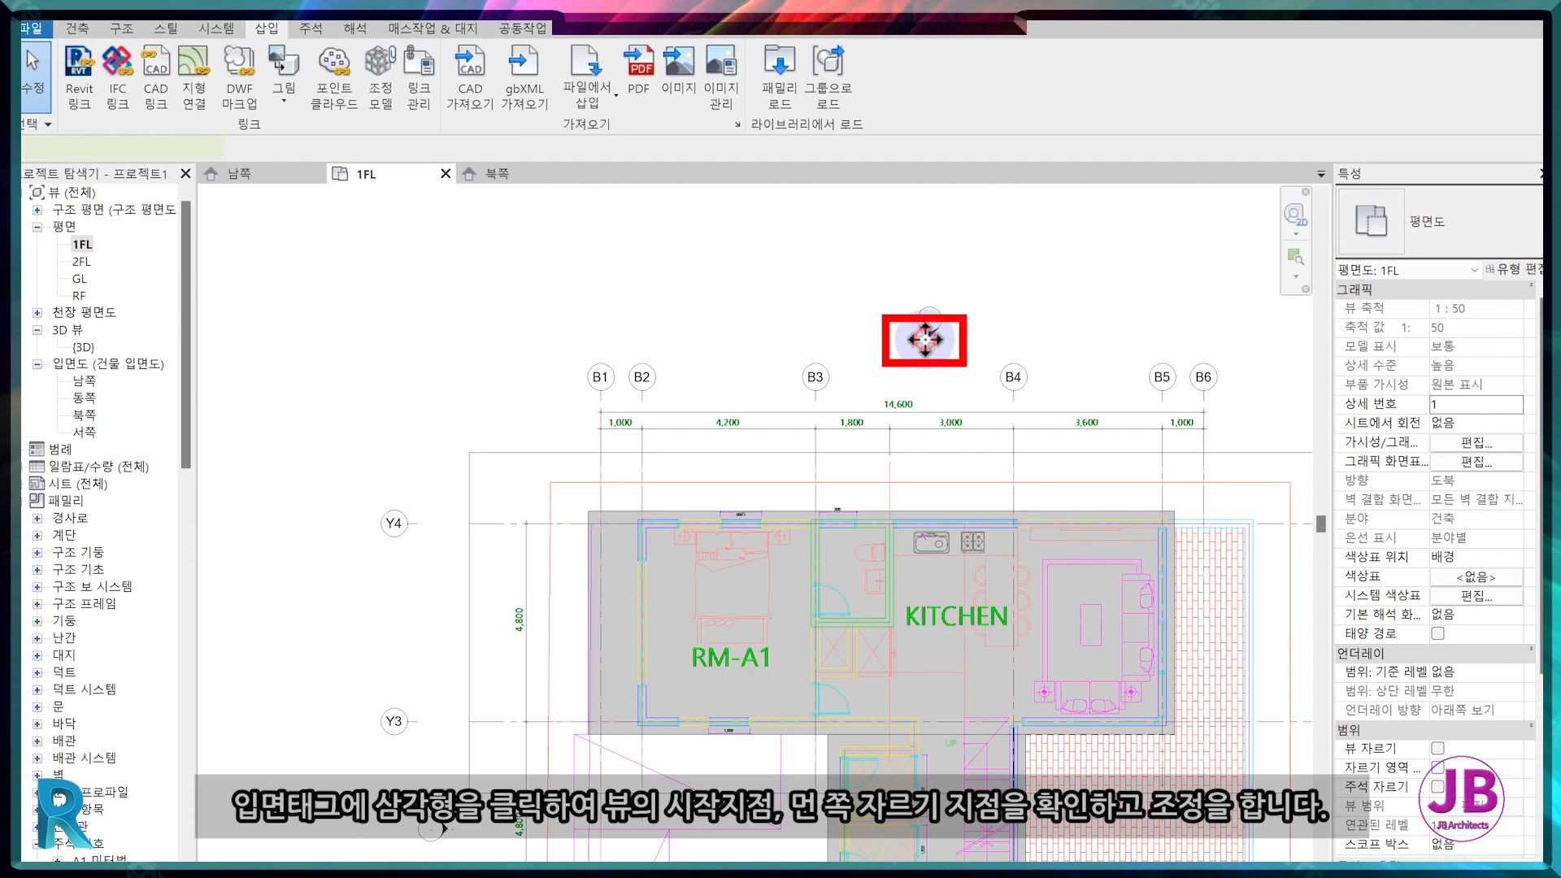
left_click(925, 339)
scroll(822, 359, "down", 3)
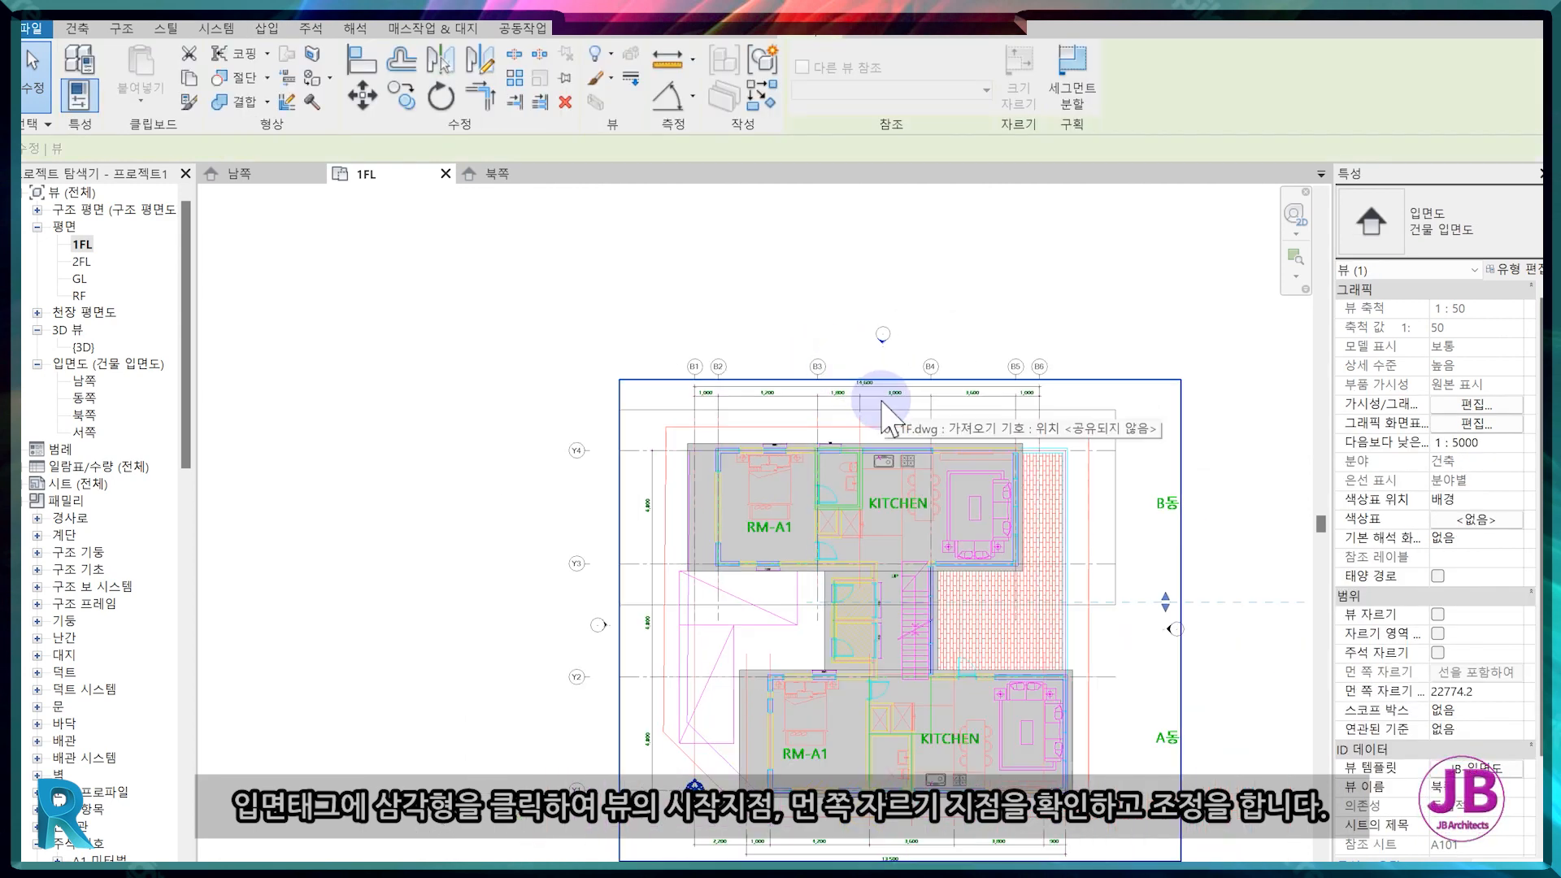
scroll(903, 427, "down", 3)
left_click_drag(1027, 284, 943, 397)
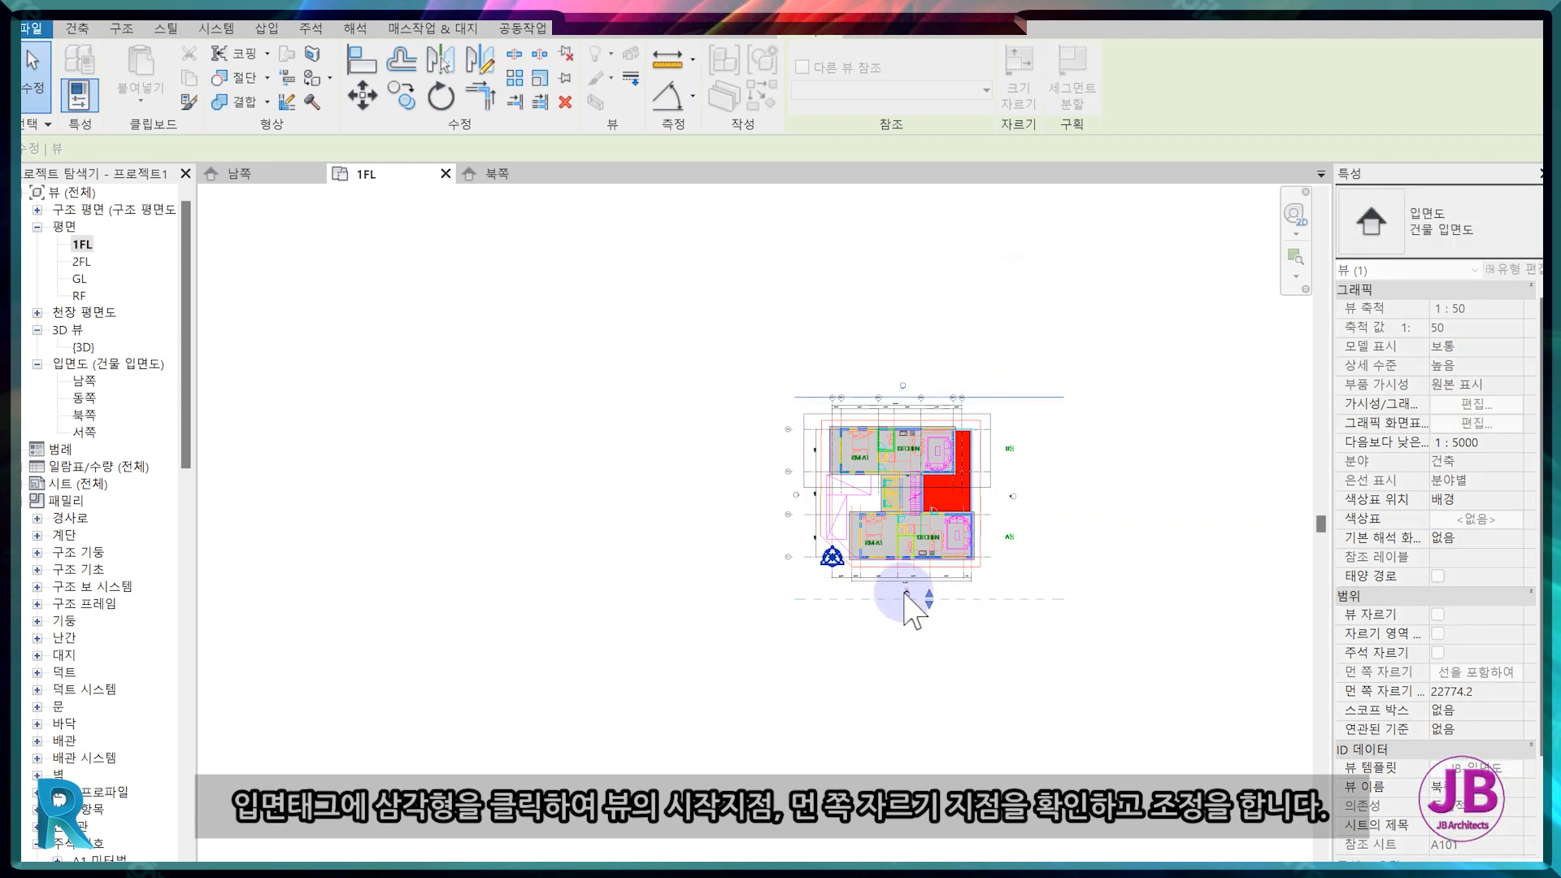
left_click_drag(930, 599, 927, 501)
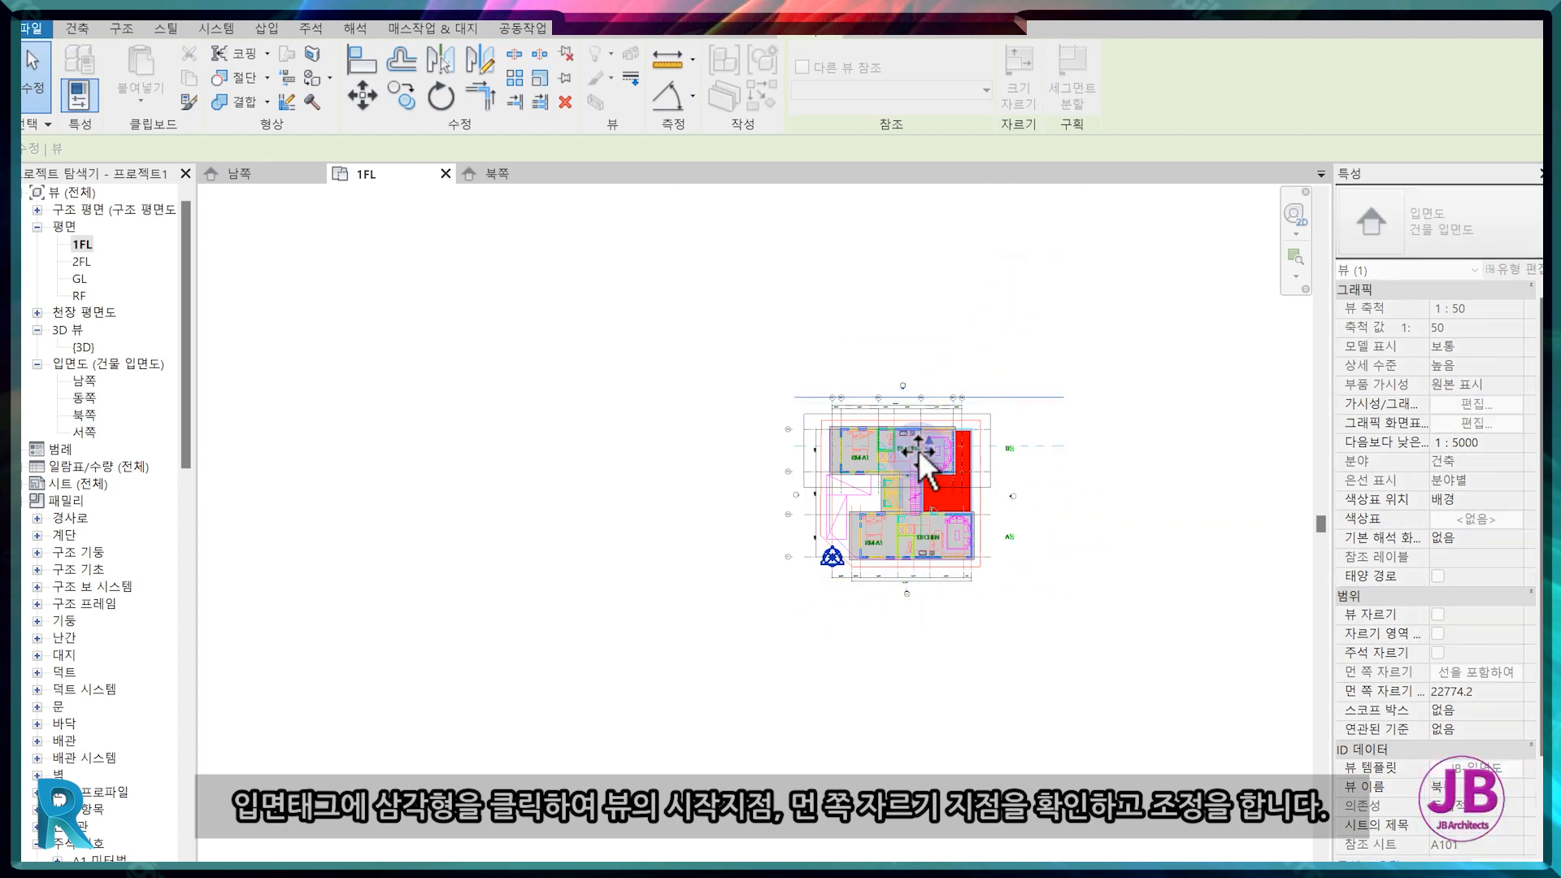
left_click(933, 630)
Move the south elevation's view start line up to just above its tag, below the plan's lower dimensions.
scroll(943, 648, "up", 2)
scroll(849, 650, "up", 2)
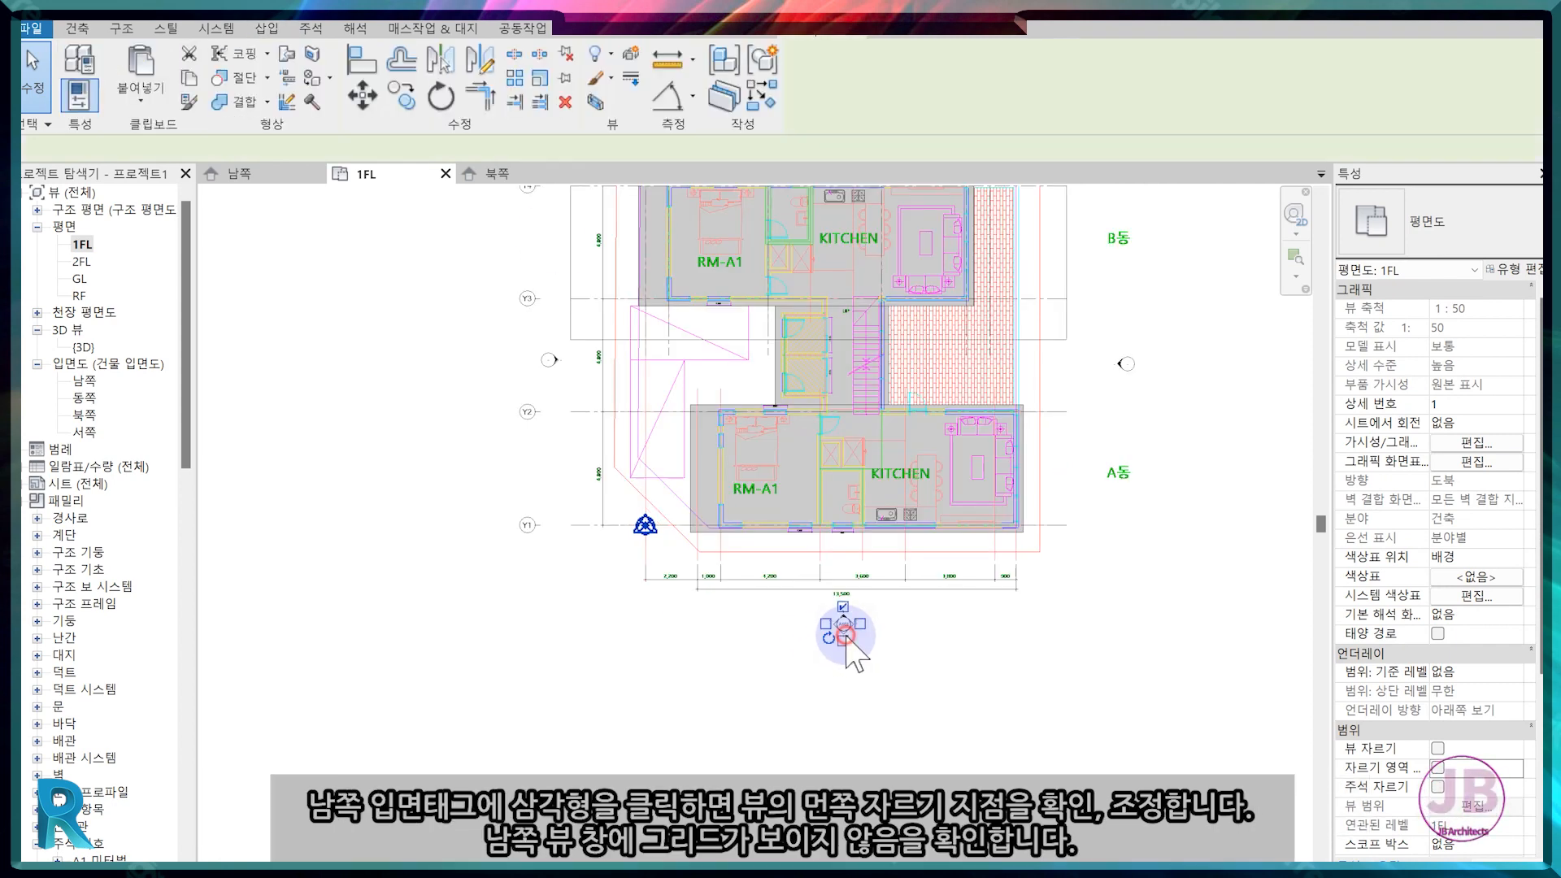
left_click(843, 610)
scroll(849, 633, "up", 3)
left_click(843, 615)
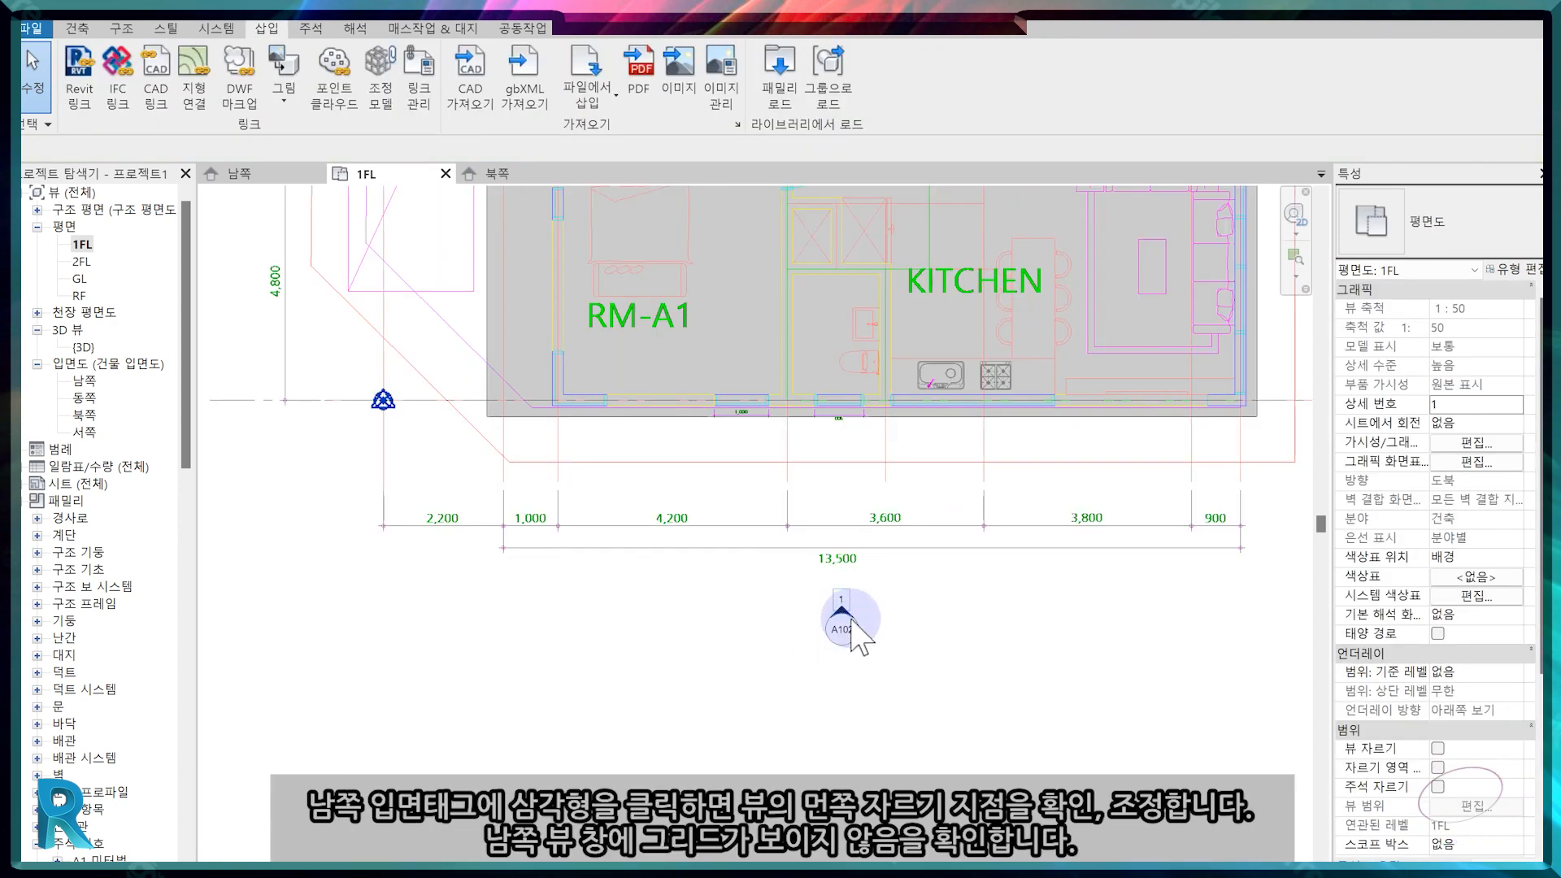
scroll(850, 633, "down", 5)
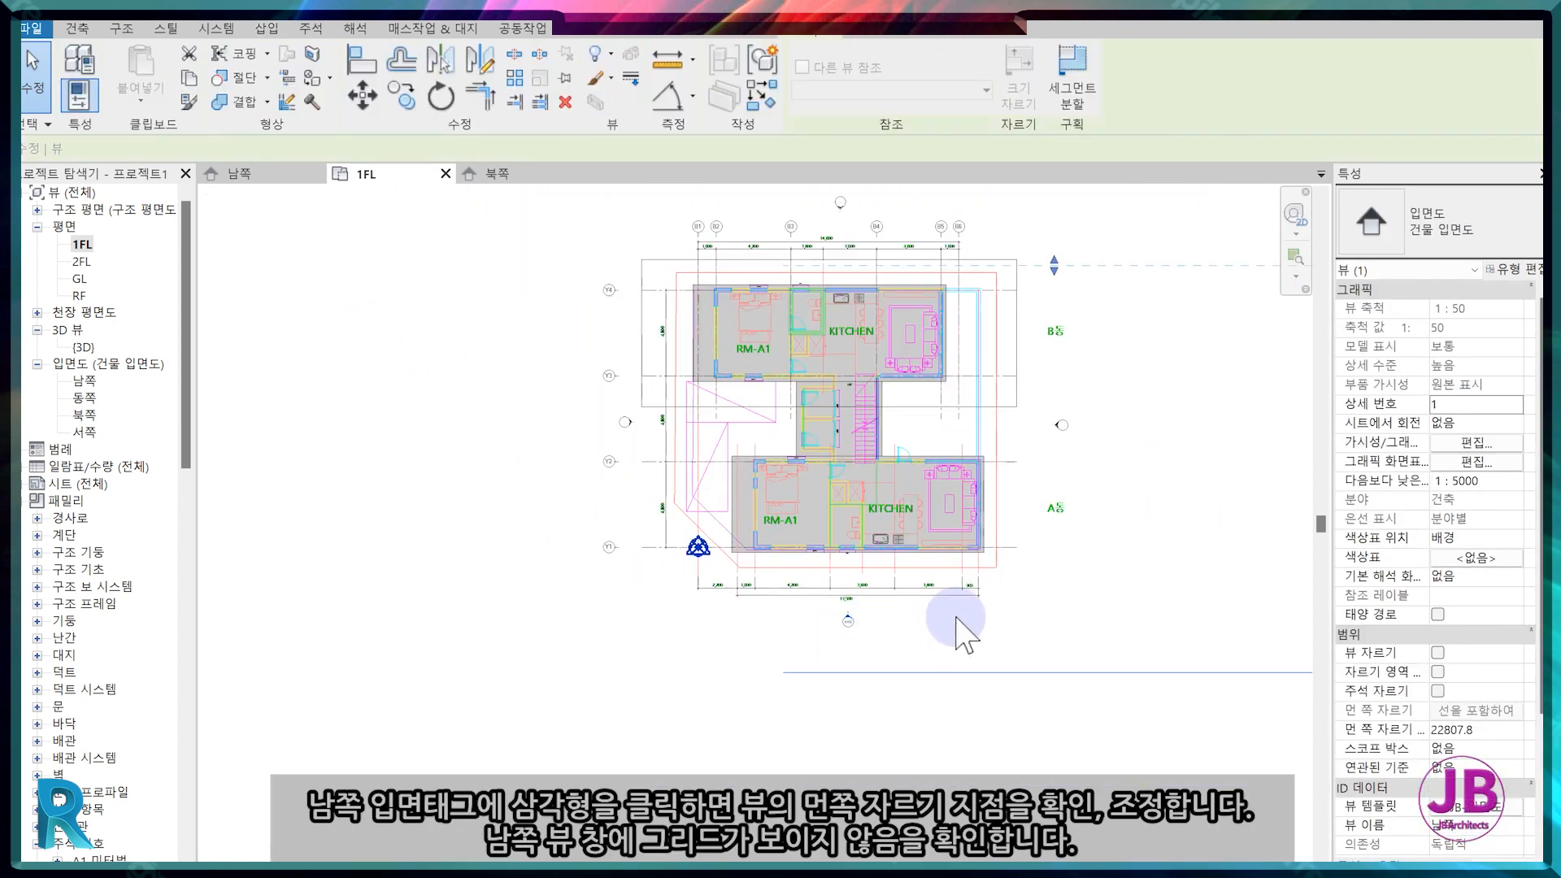
scroll(843, 616, "up", 2)
left_click_drag(895, 703, 700, 610)
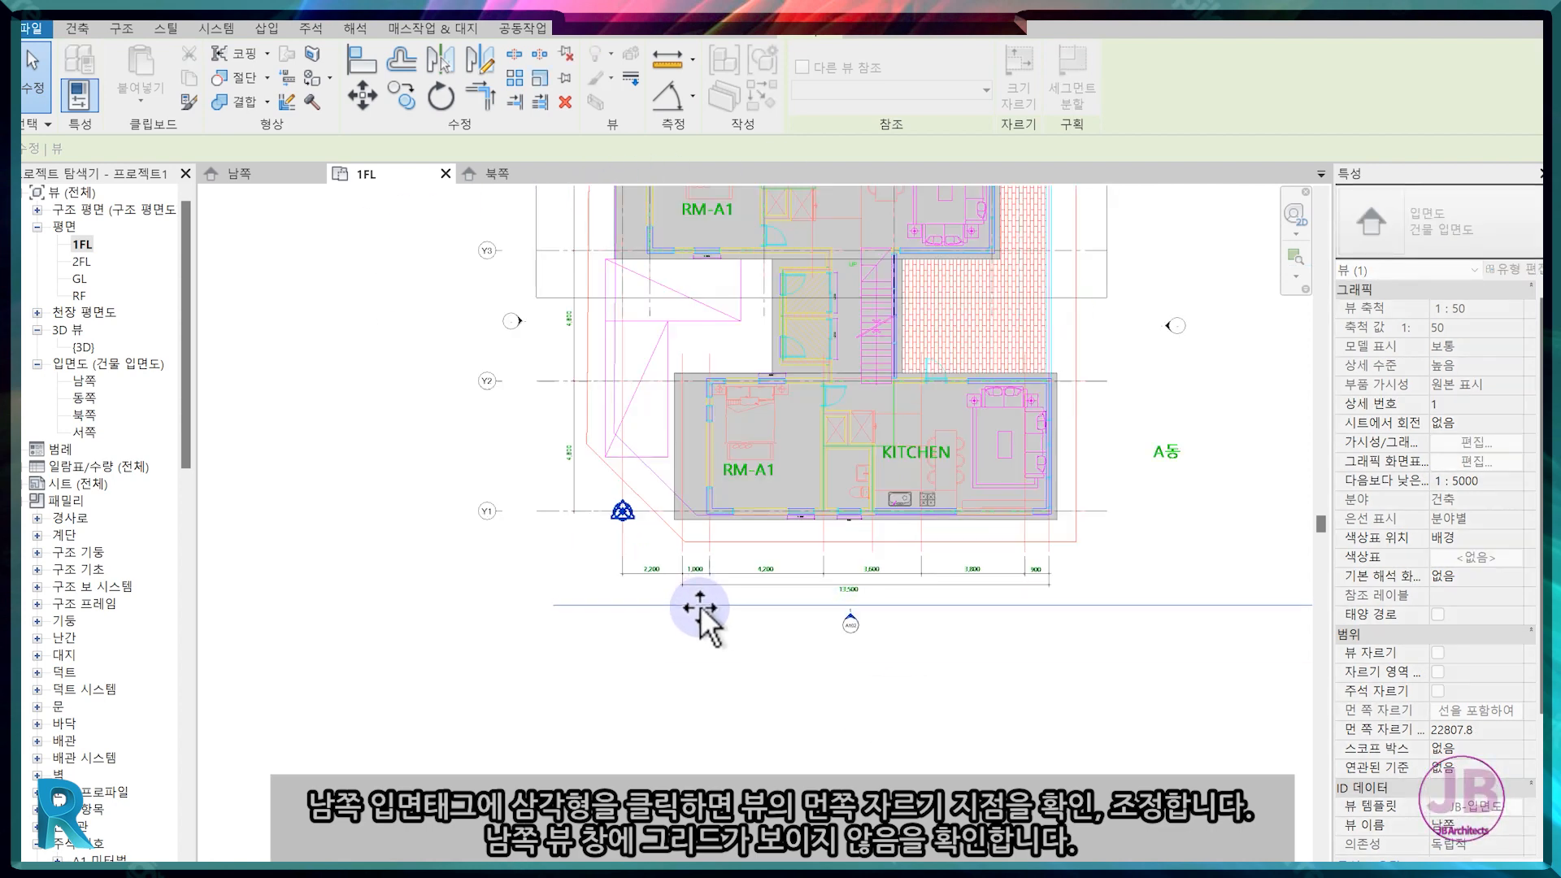
Pull the south elevation's far clip back to an offset of about 8998 and open the elevation to check the grids.
scroll(700, 609, "down", 2)
middle_click_drag(880, 236, 892, 343)
left_click_drag(888, 311, 879, 541)
left_click(1171, 637)
scroll(850, 732, "up", 4)
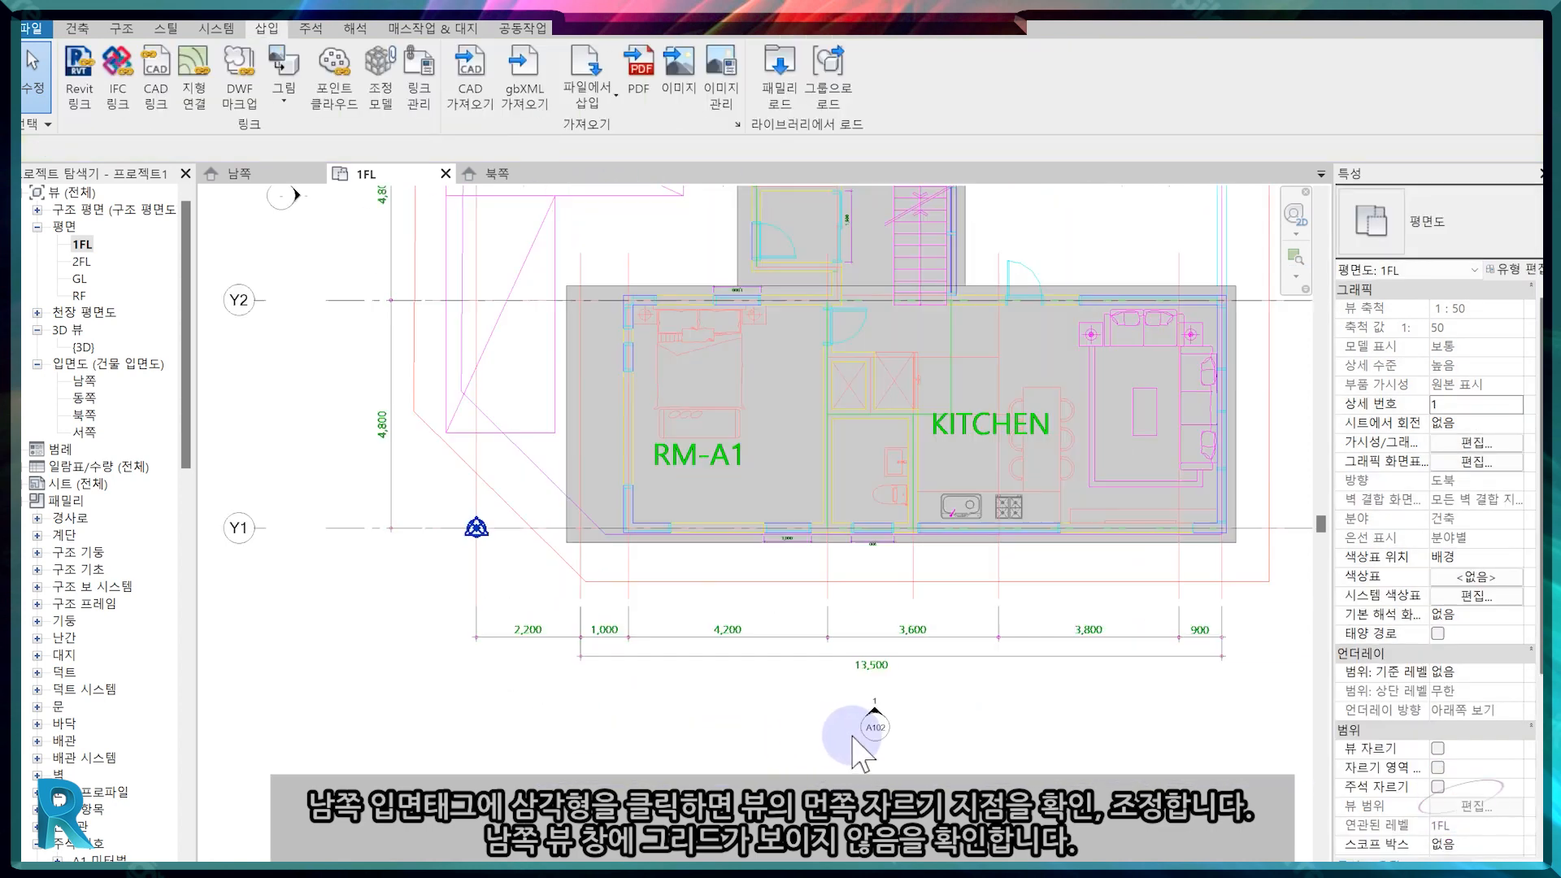
double_click(869, 722)
scroll(701, 561, "down", 2)
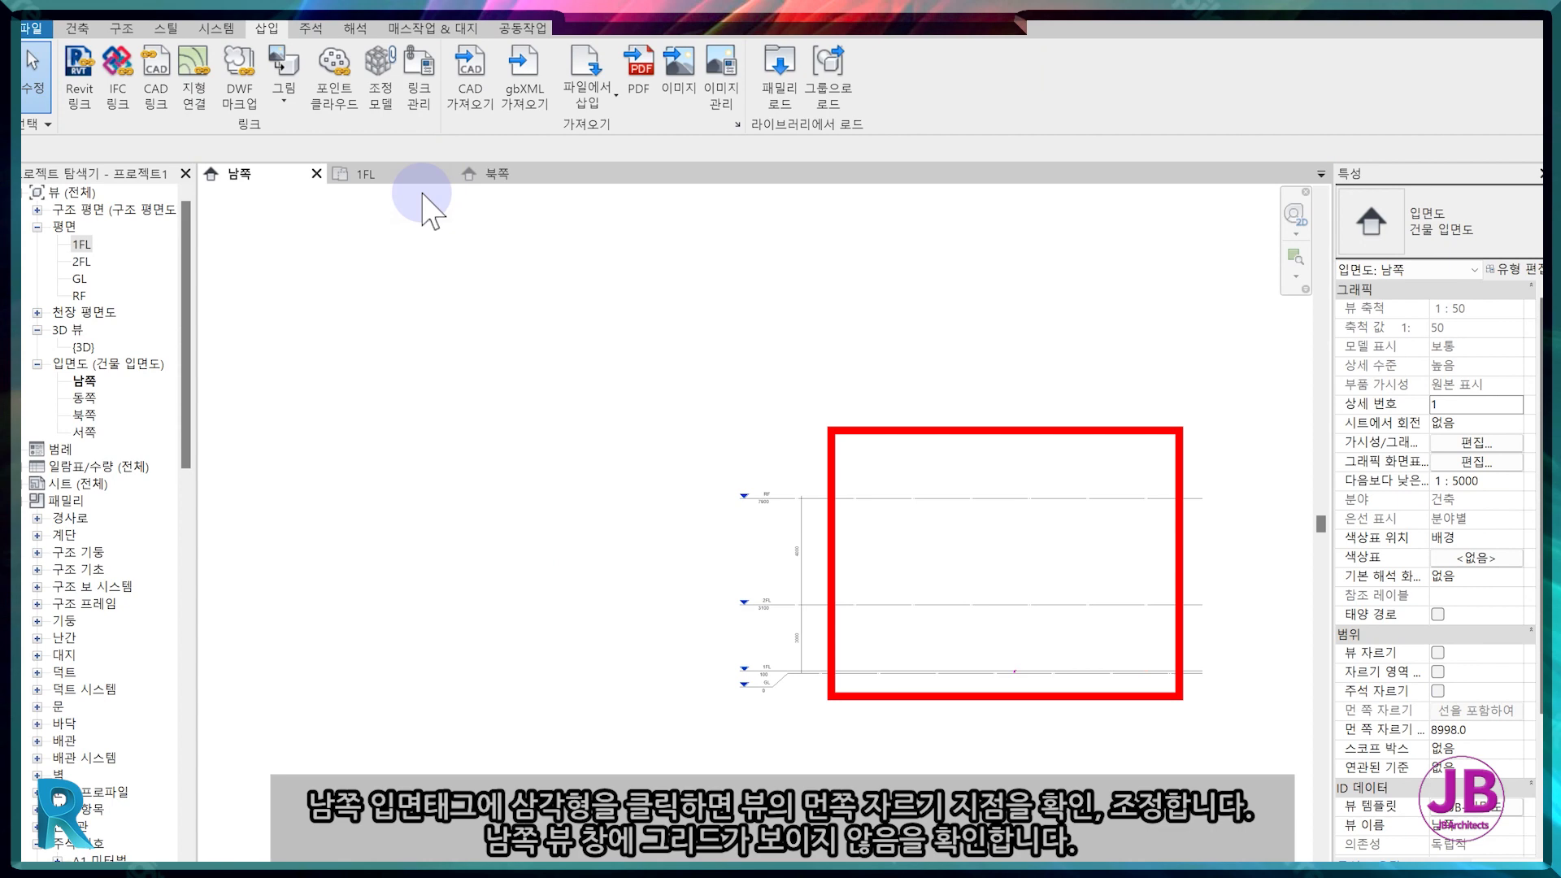
Move the south elevation tag on the 1FL plan up between A동 and B동, between grids Y2 and Y3.
left_click(370, 174)
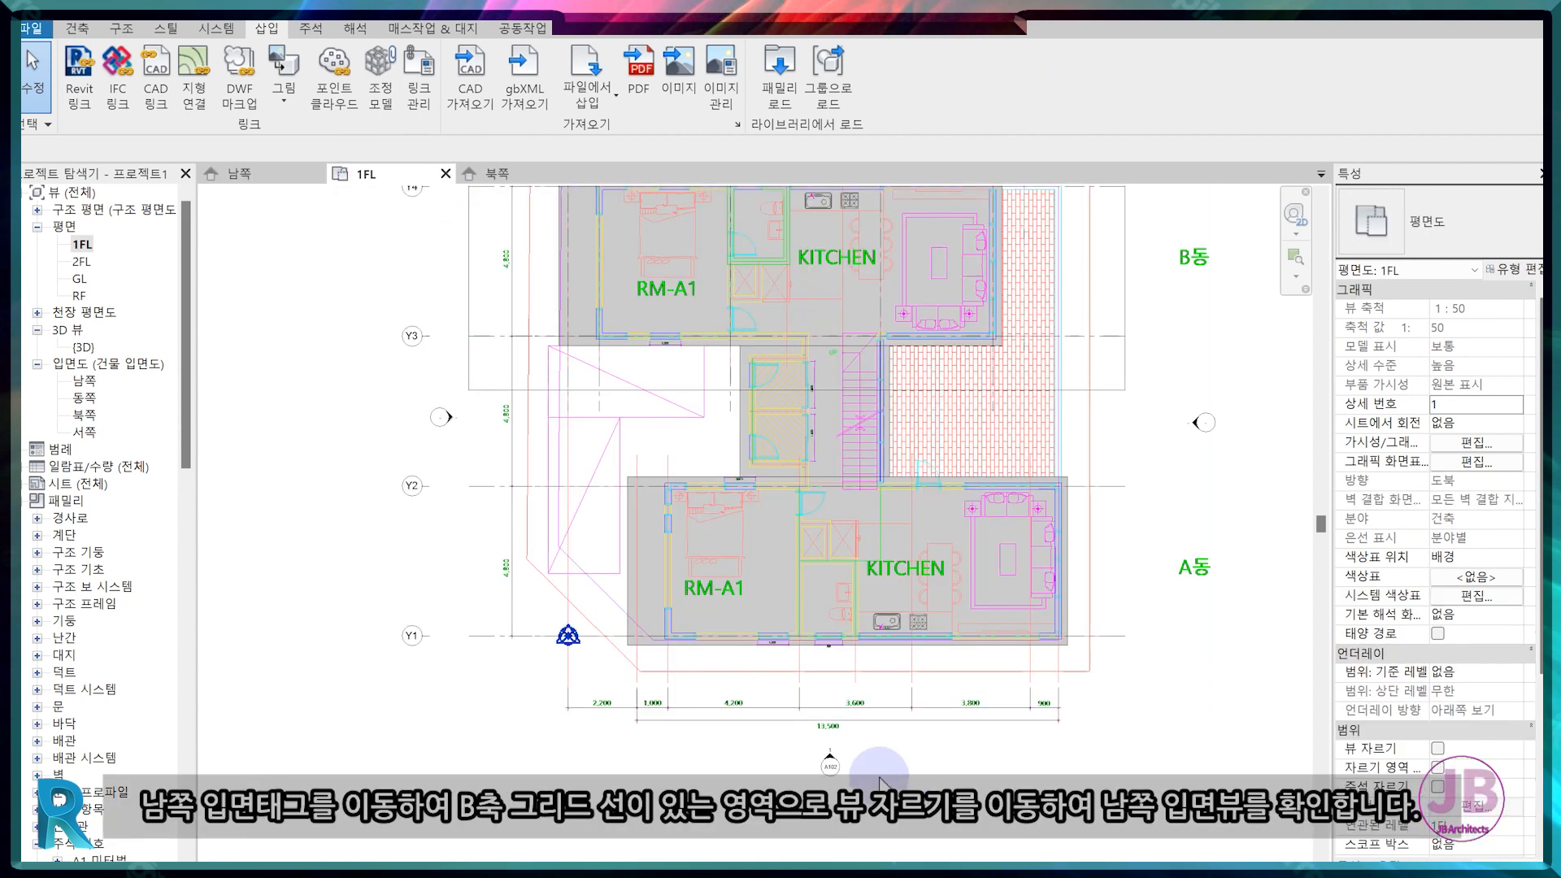
left_click(846, 768)
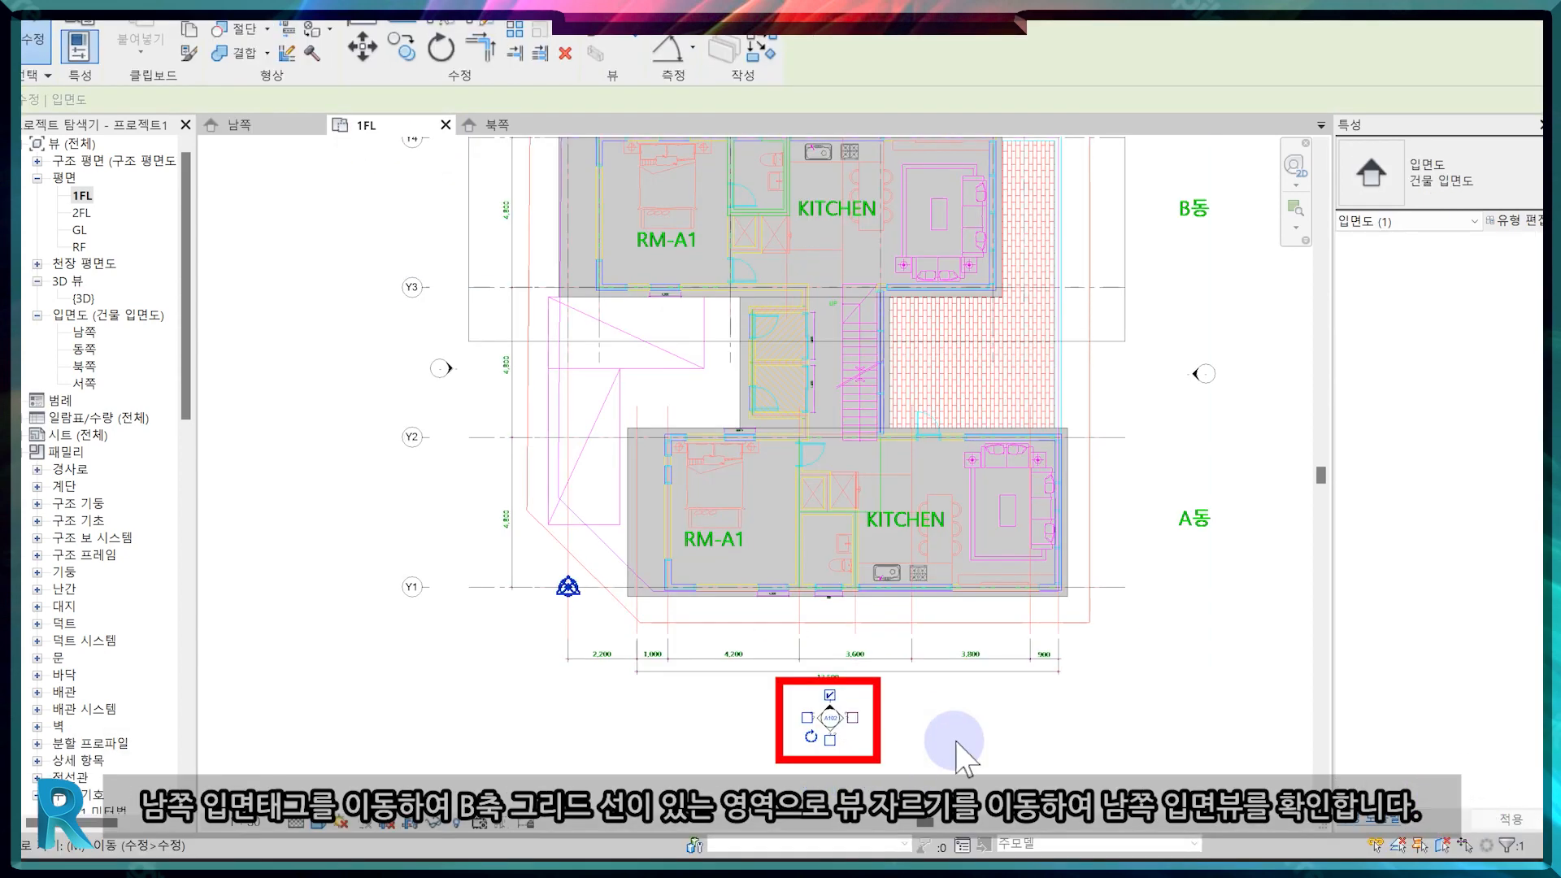
key("space")
left_click(1090, 736)
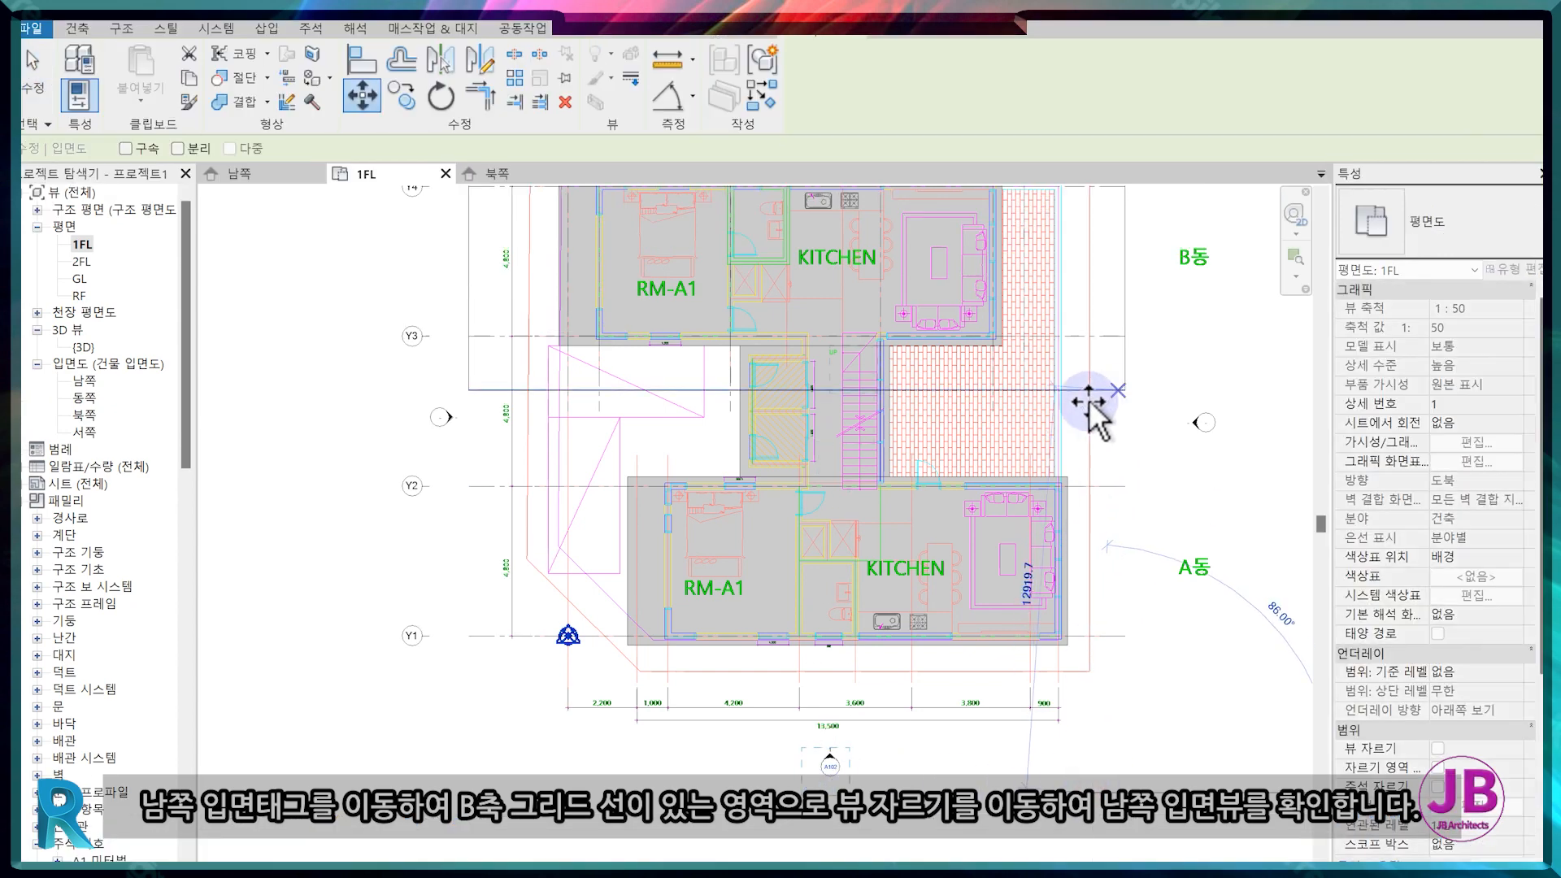
left_click(944, 431)
key("Escape")
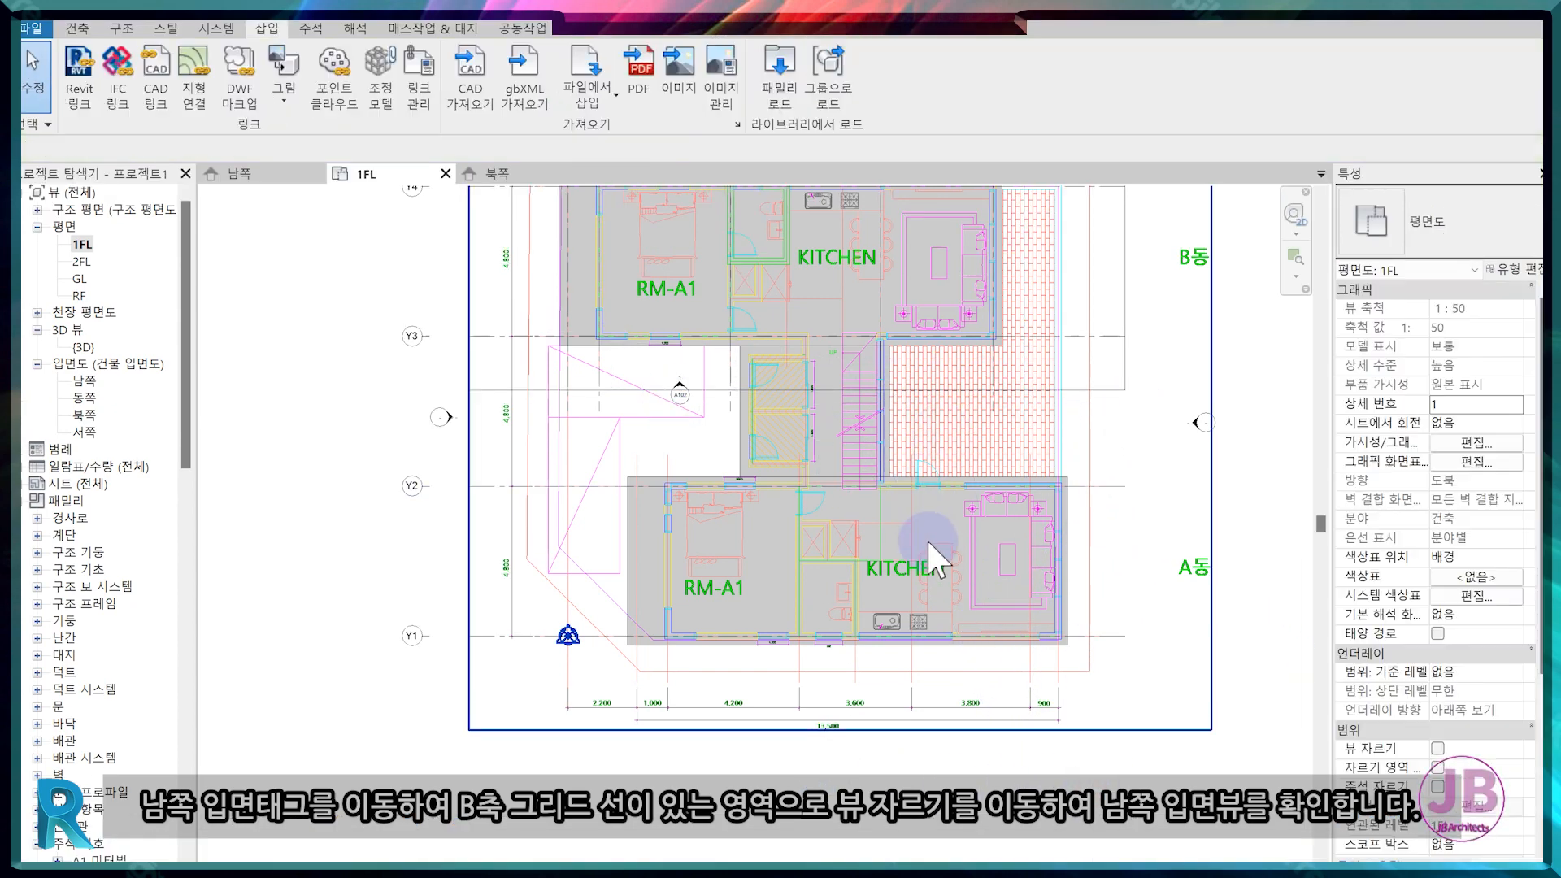
Set the south elevation's far clip line inside B동, across the B grids, at an offset of about 5645.
scroll(934, 551, "down", 1)
scroll(708, 426, "up", 2)
left_click(709, 409)
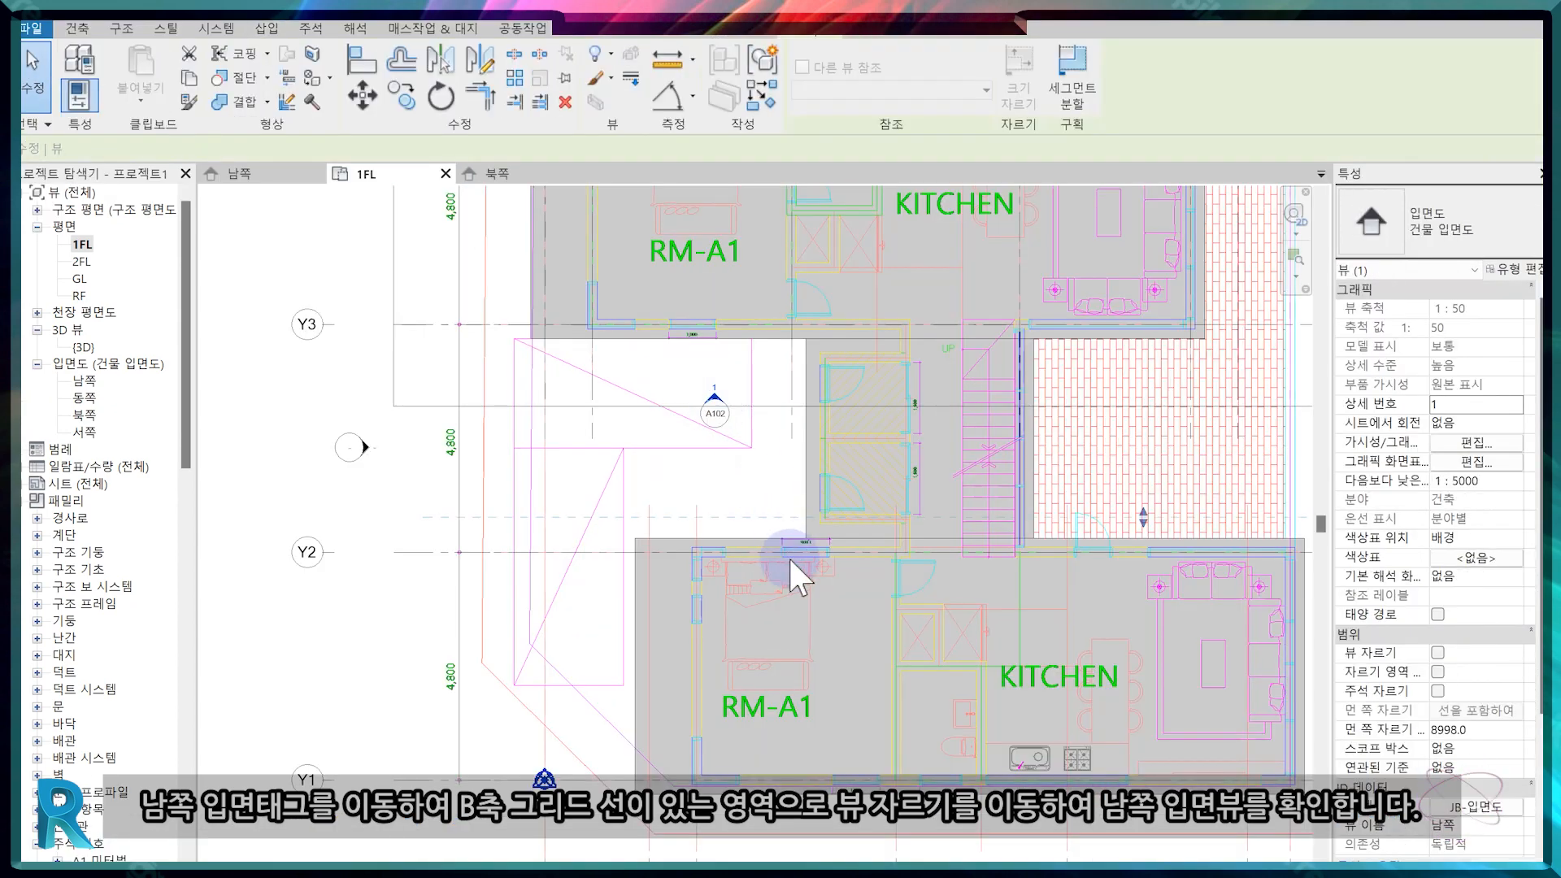
scroll(795, 558, "down", 3)
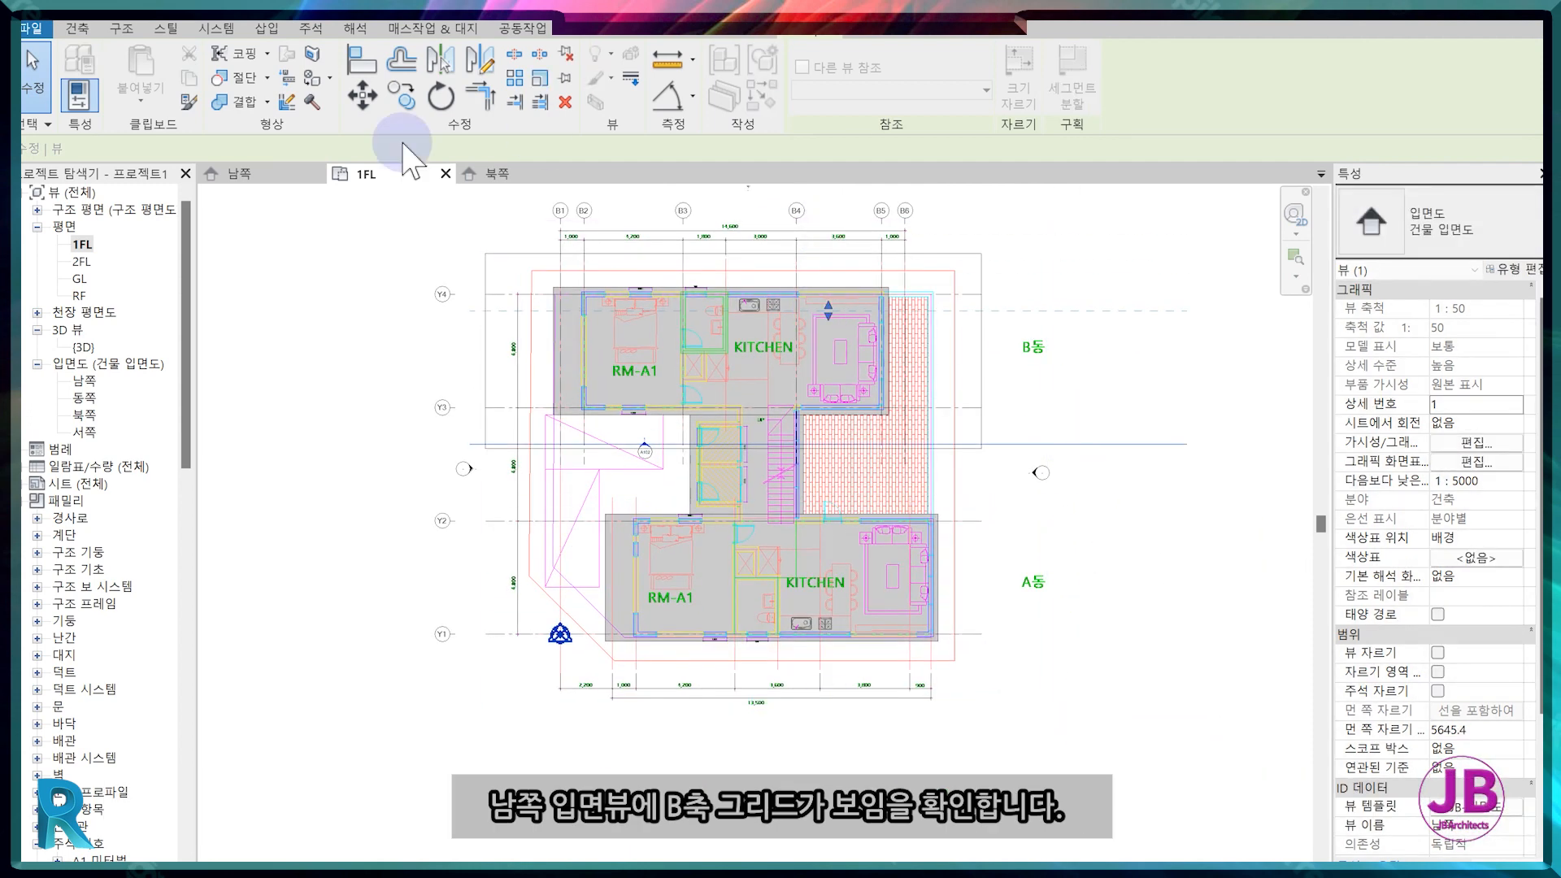
Open the south elevation and delete the two dimension strings between the B grids.
left_click(236, 173)
left_click(680, 366)
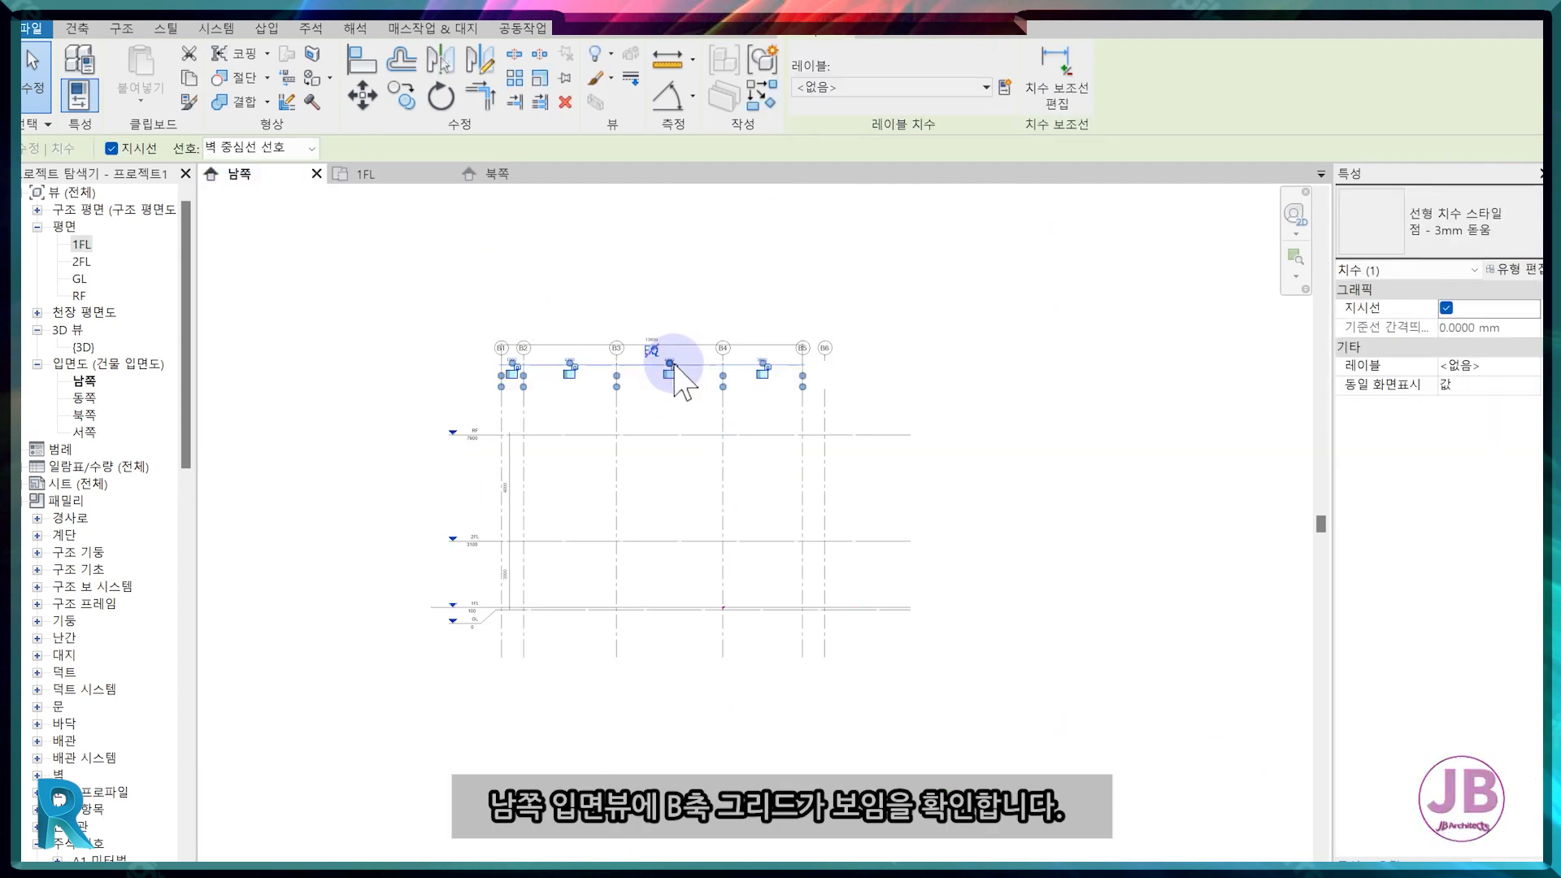
left_click(672, 348)
scroll(592, 431, "up", 2)
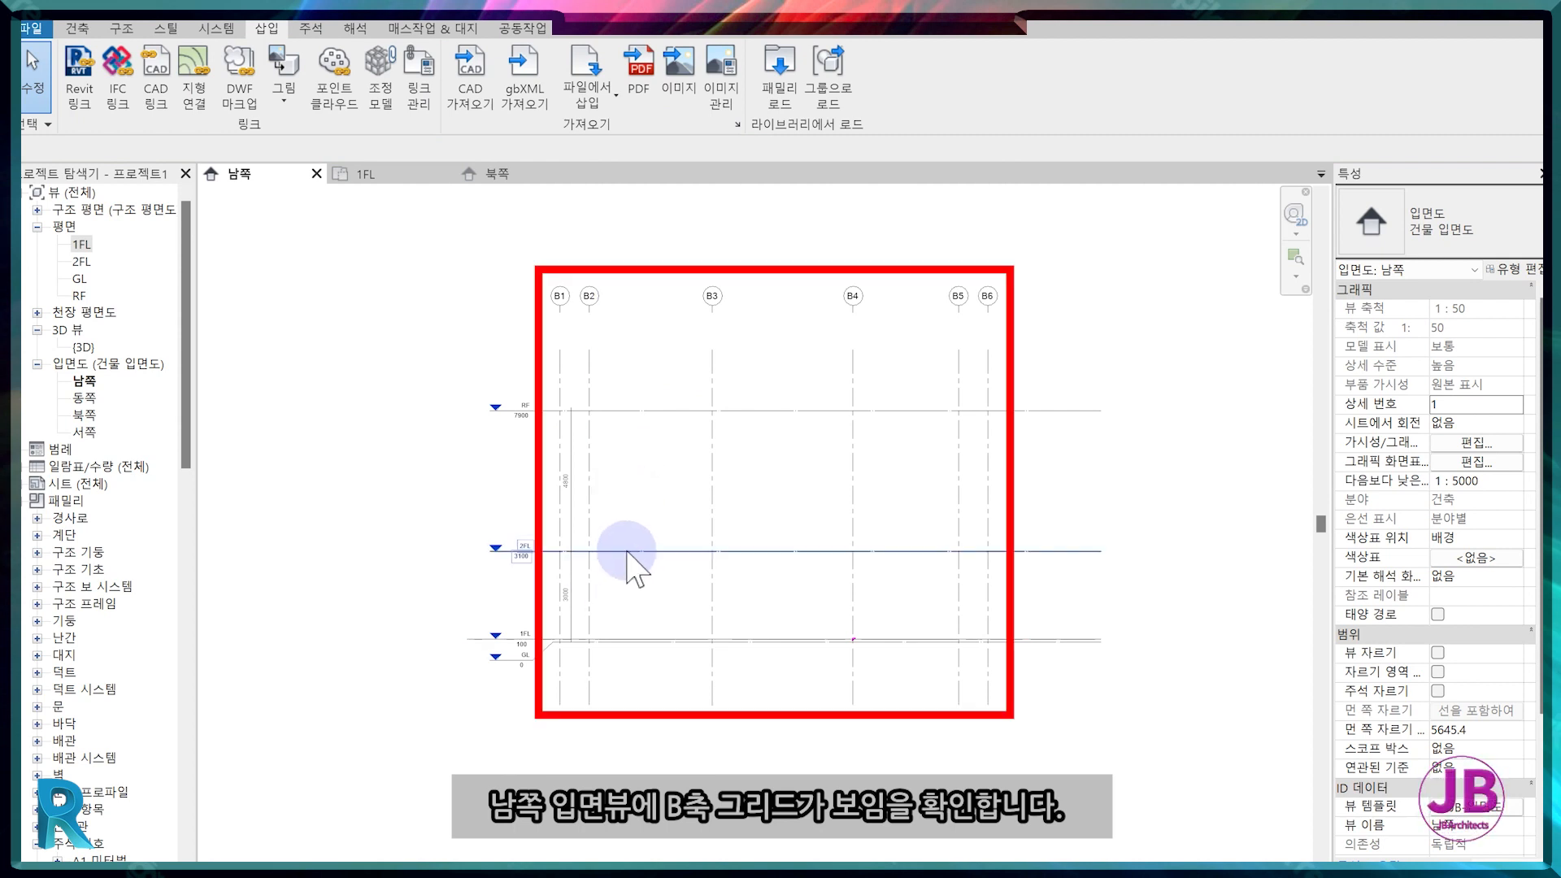
Rename the south elevation view to B동-남쪽.
left_click(246, 387)
left_click(98, 382)
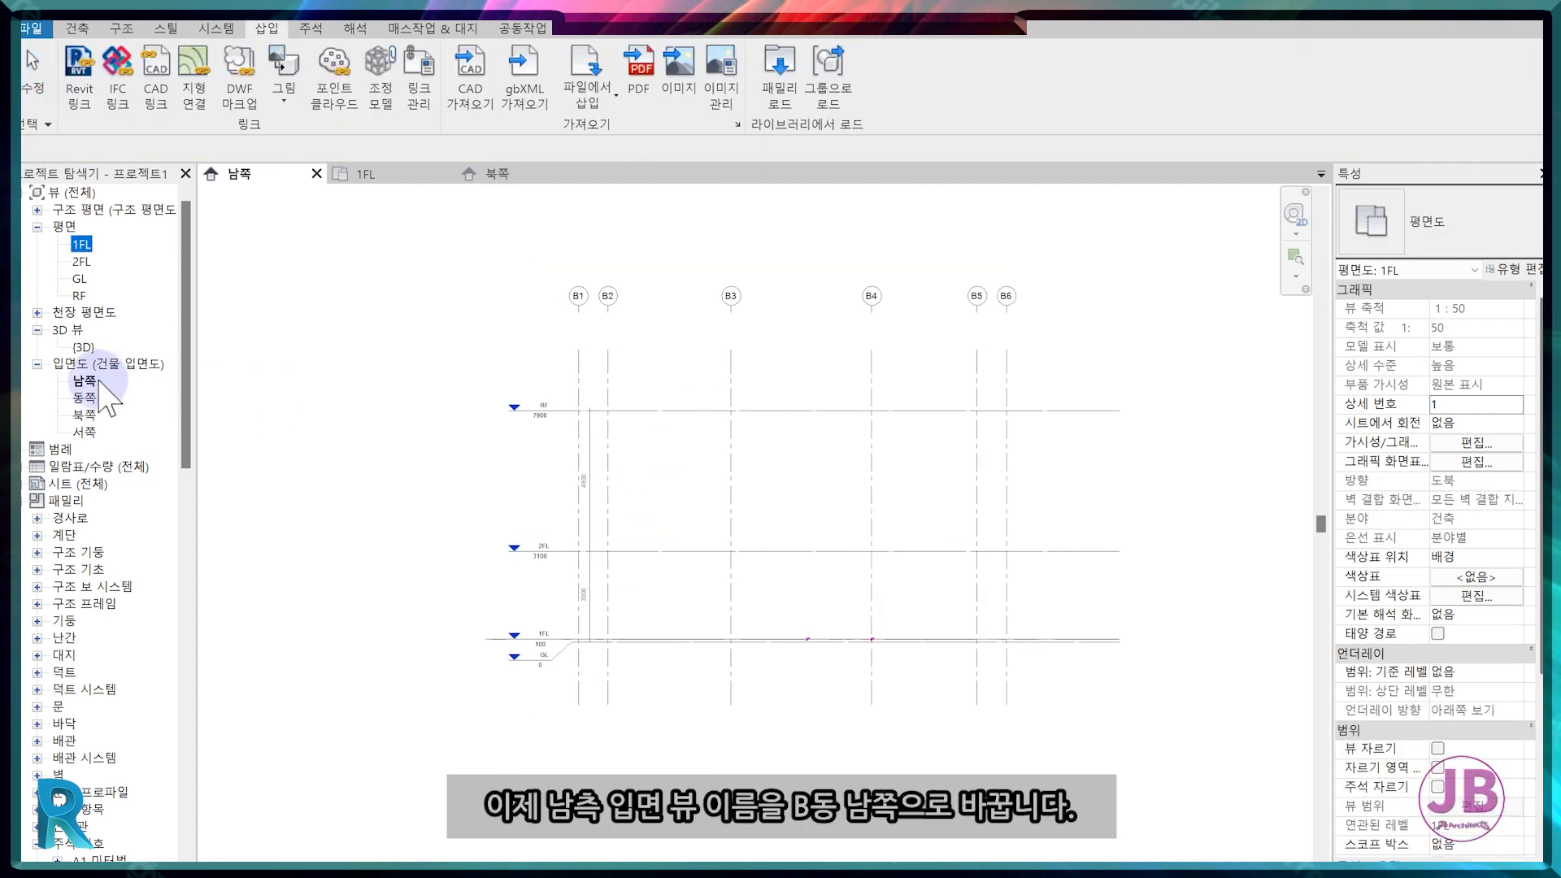
left_click(84, 381)
right_click(85, 382)
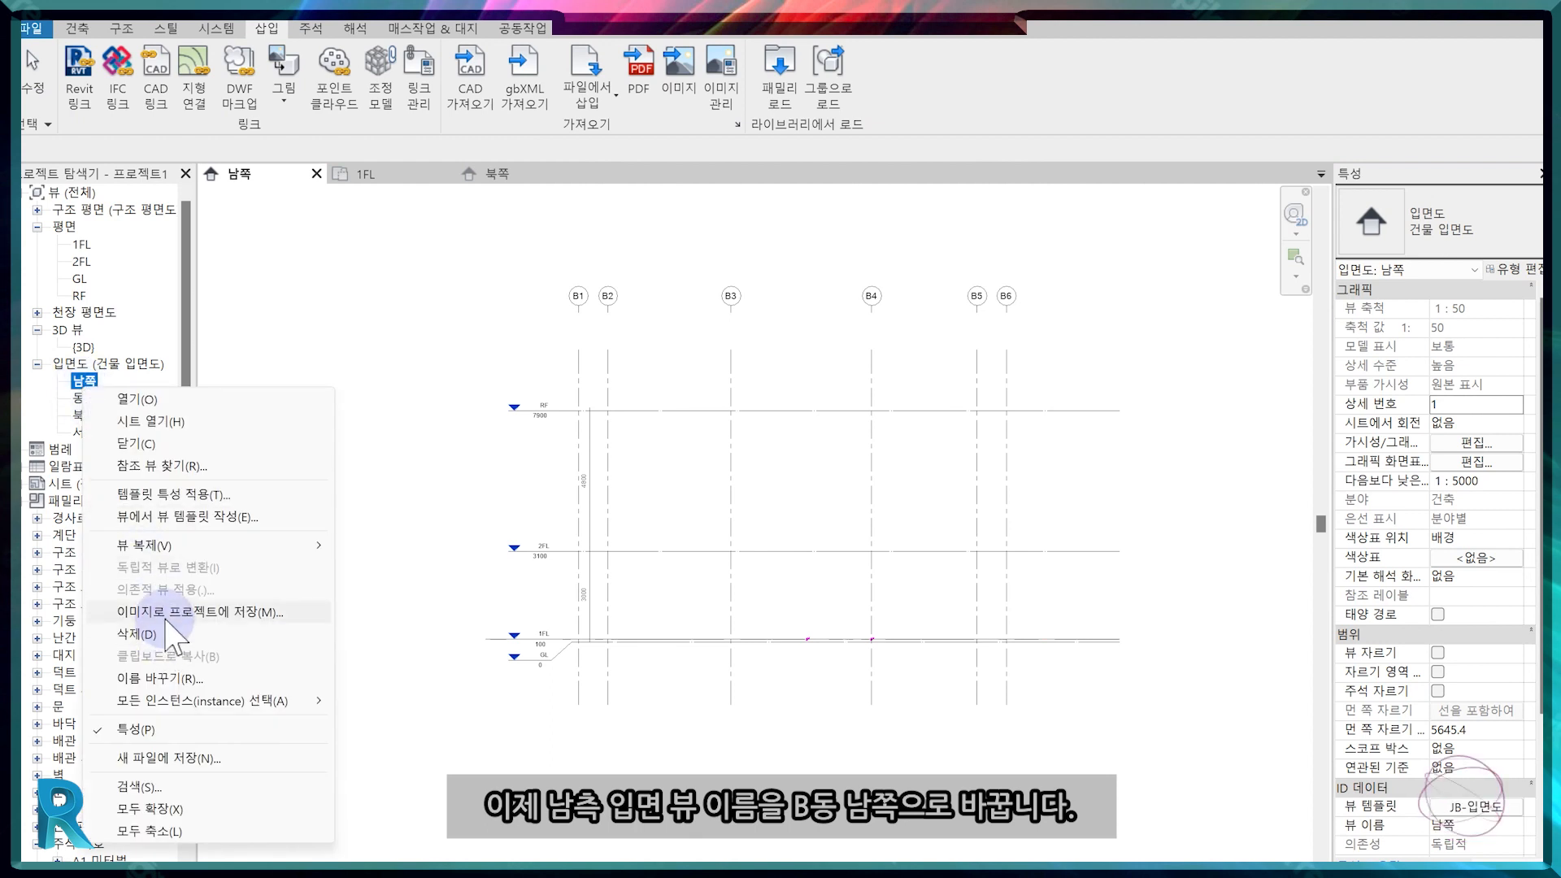
left_click(173, 671)
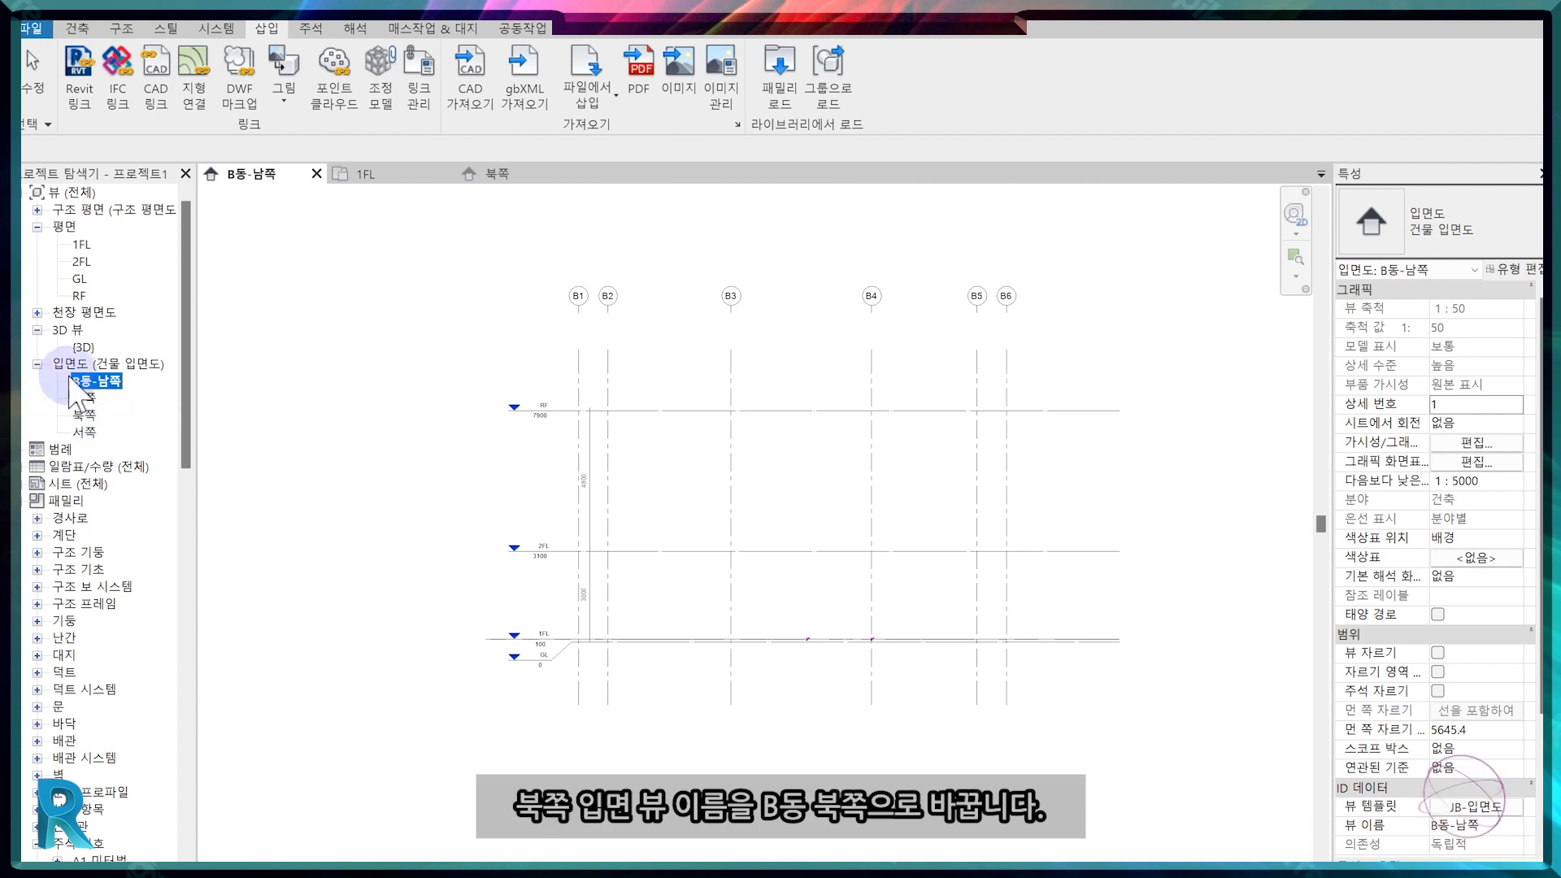
Rename the north elevation view to B동-북쪽.
left_click(85, 415)
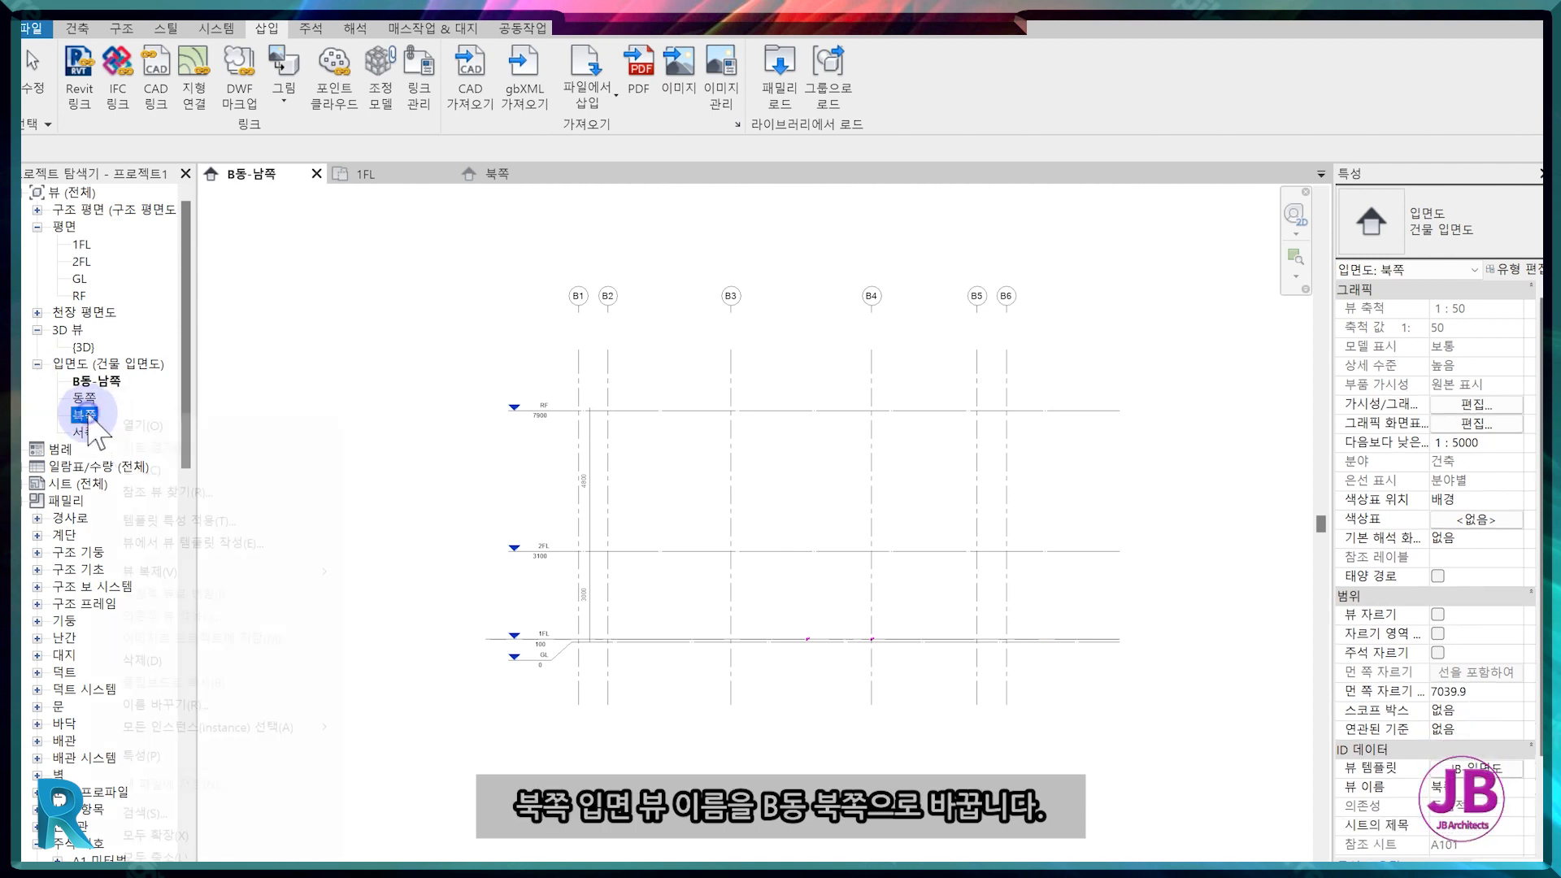
right_click(85, 415)
left_click(224, 702)
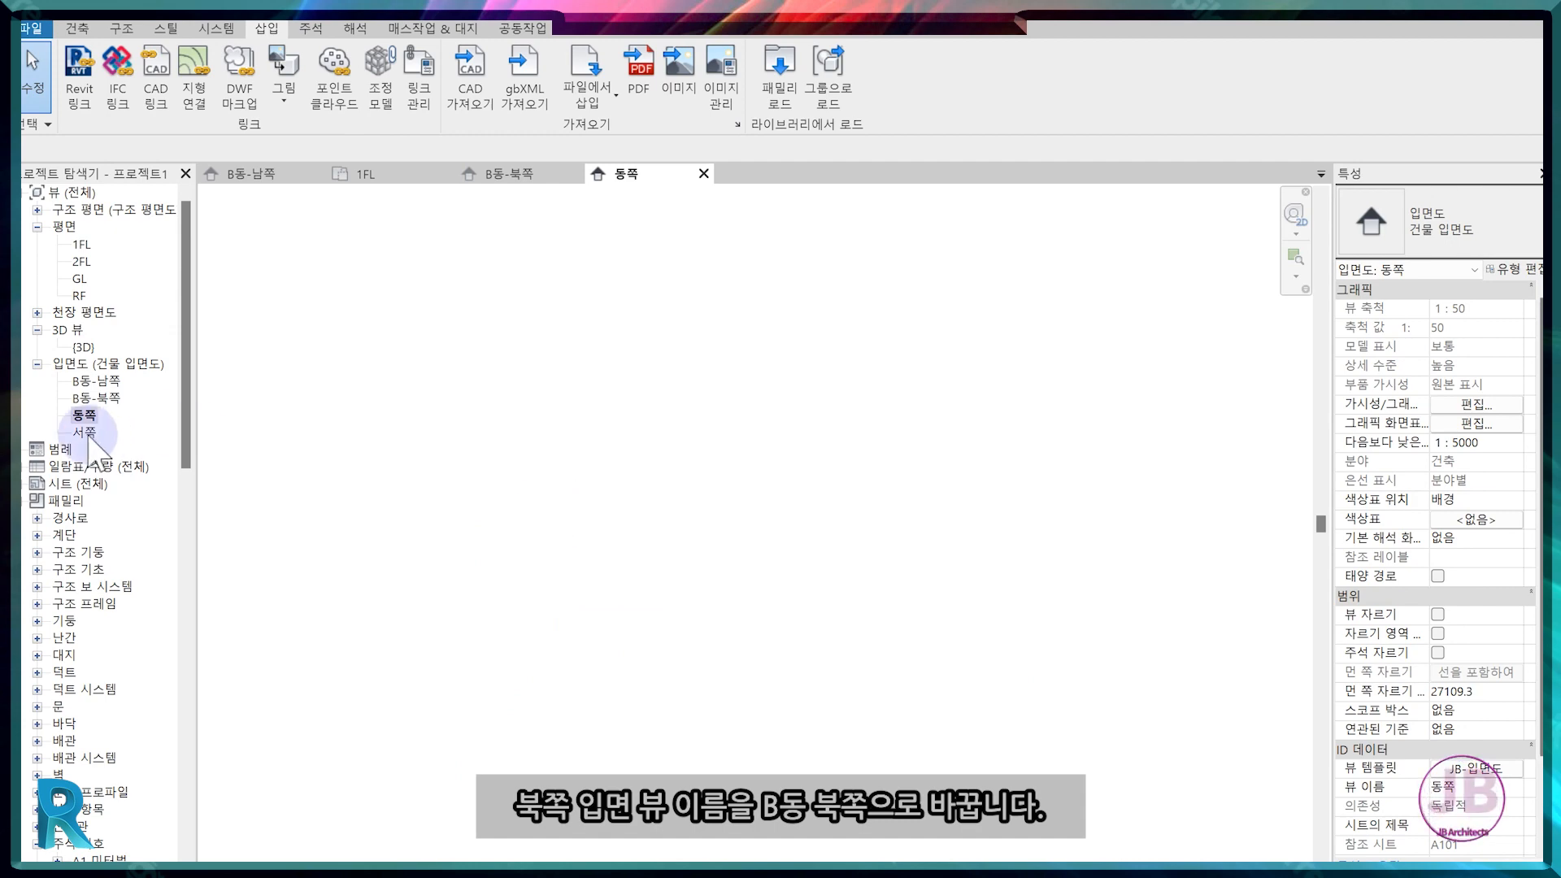
Open the west elevation and shorten the Y grid lines at both ends so they sit close to the levels.
double_click(85, 432)
left_click(517, 388)
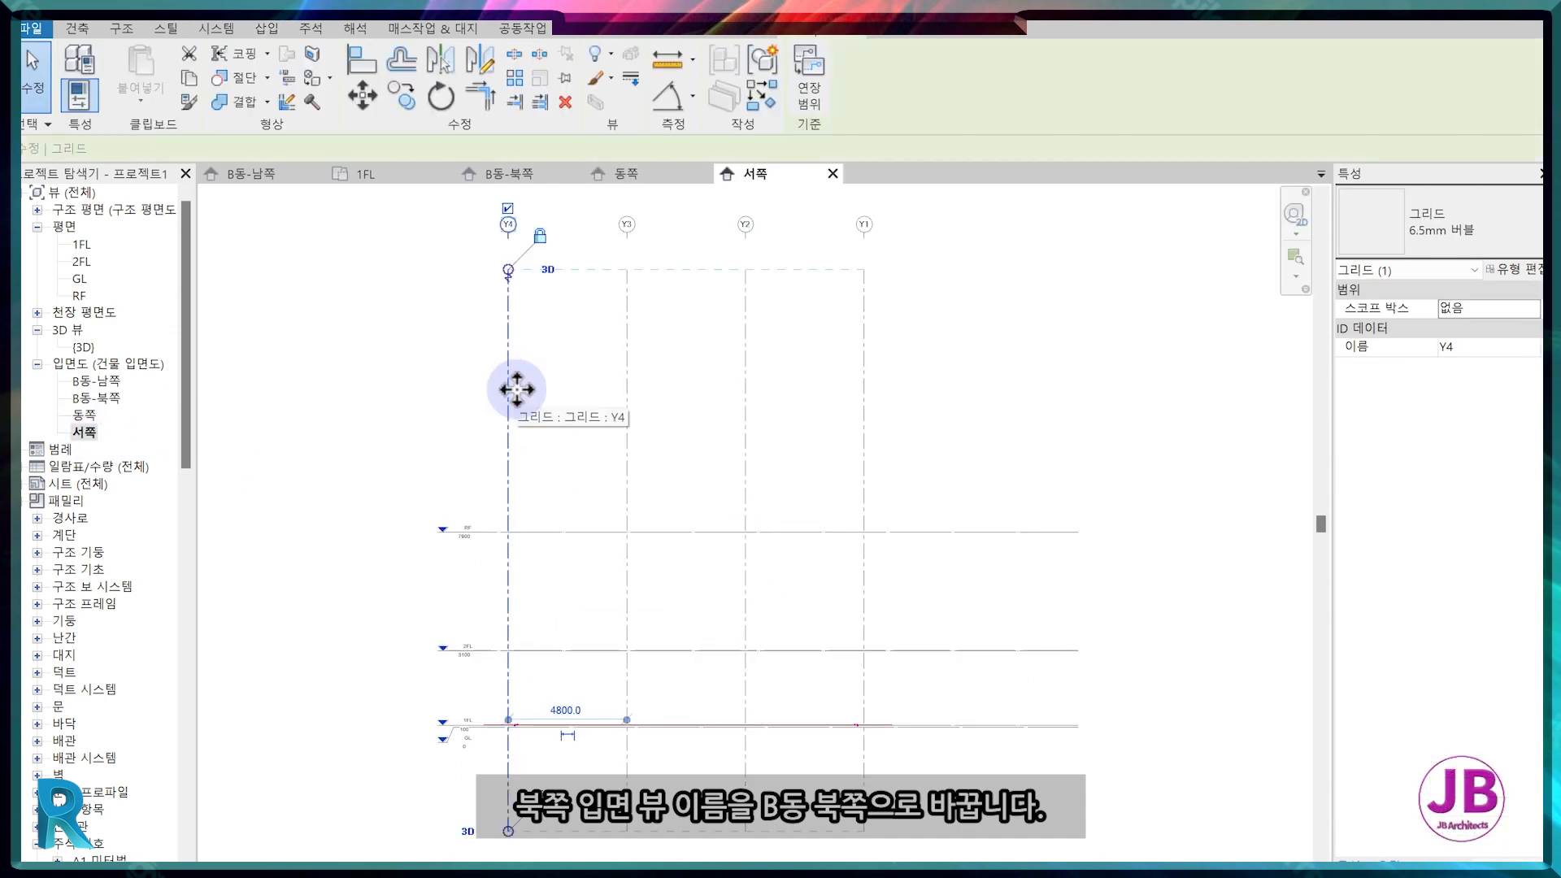
left_click_drag(509, 269, 508, 458)
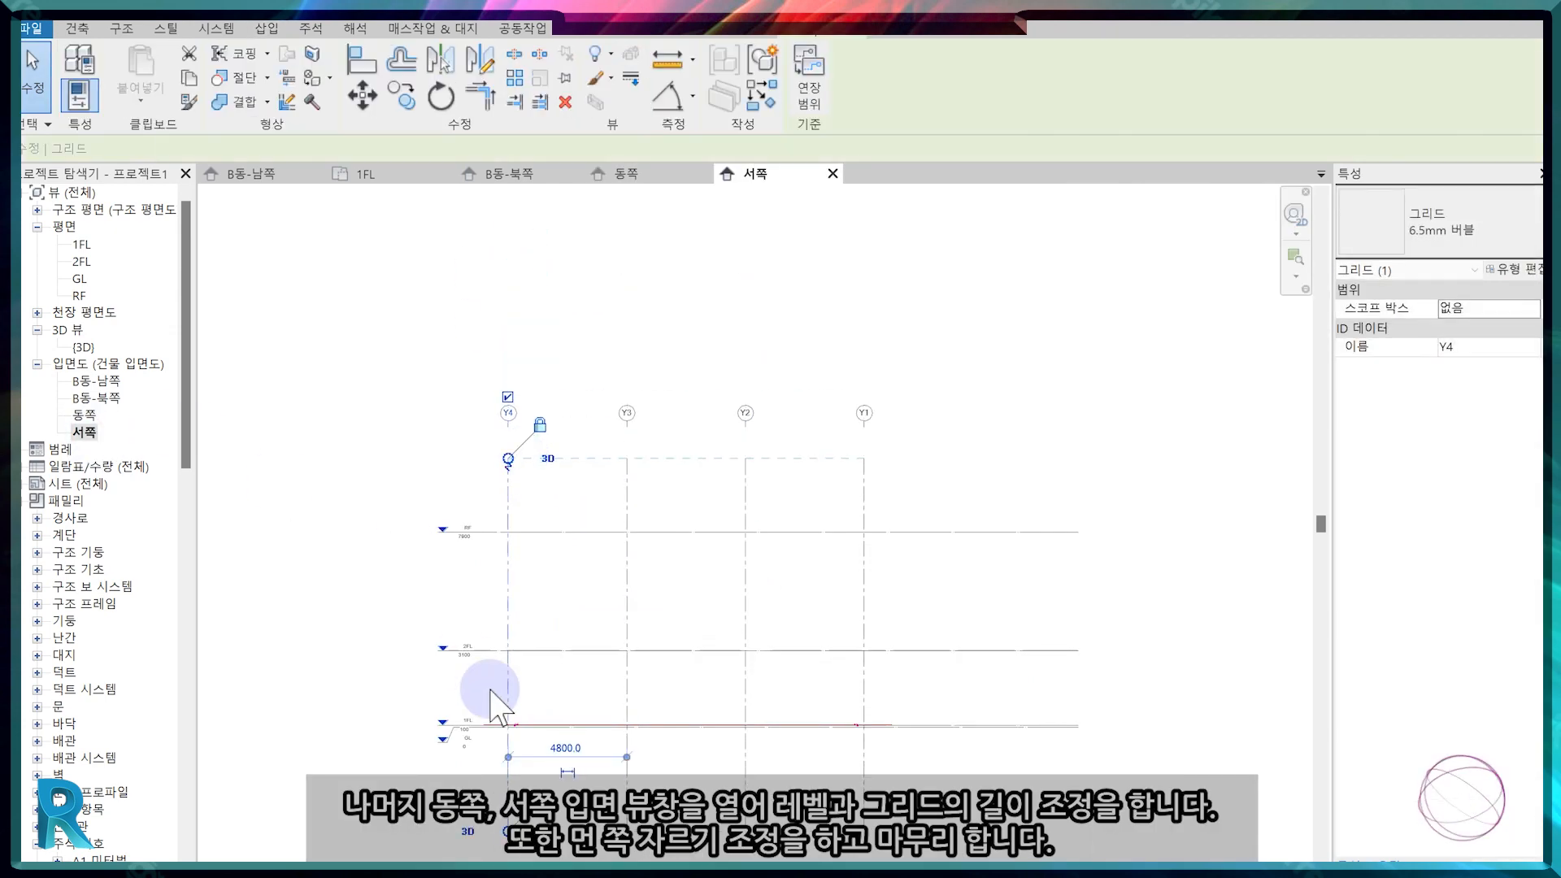
middle_click_drag(516, 812, 523, 687)
left_click_drag(518, 707, 523, 634)
key("Escape")
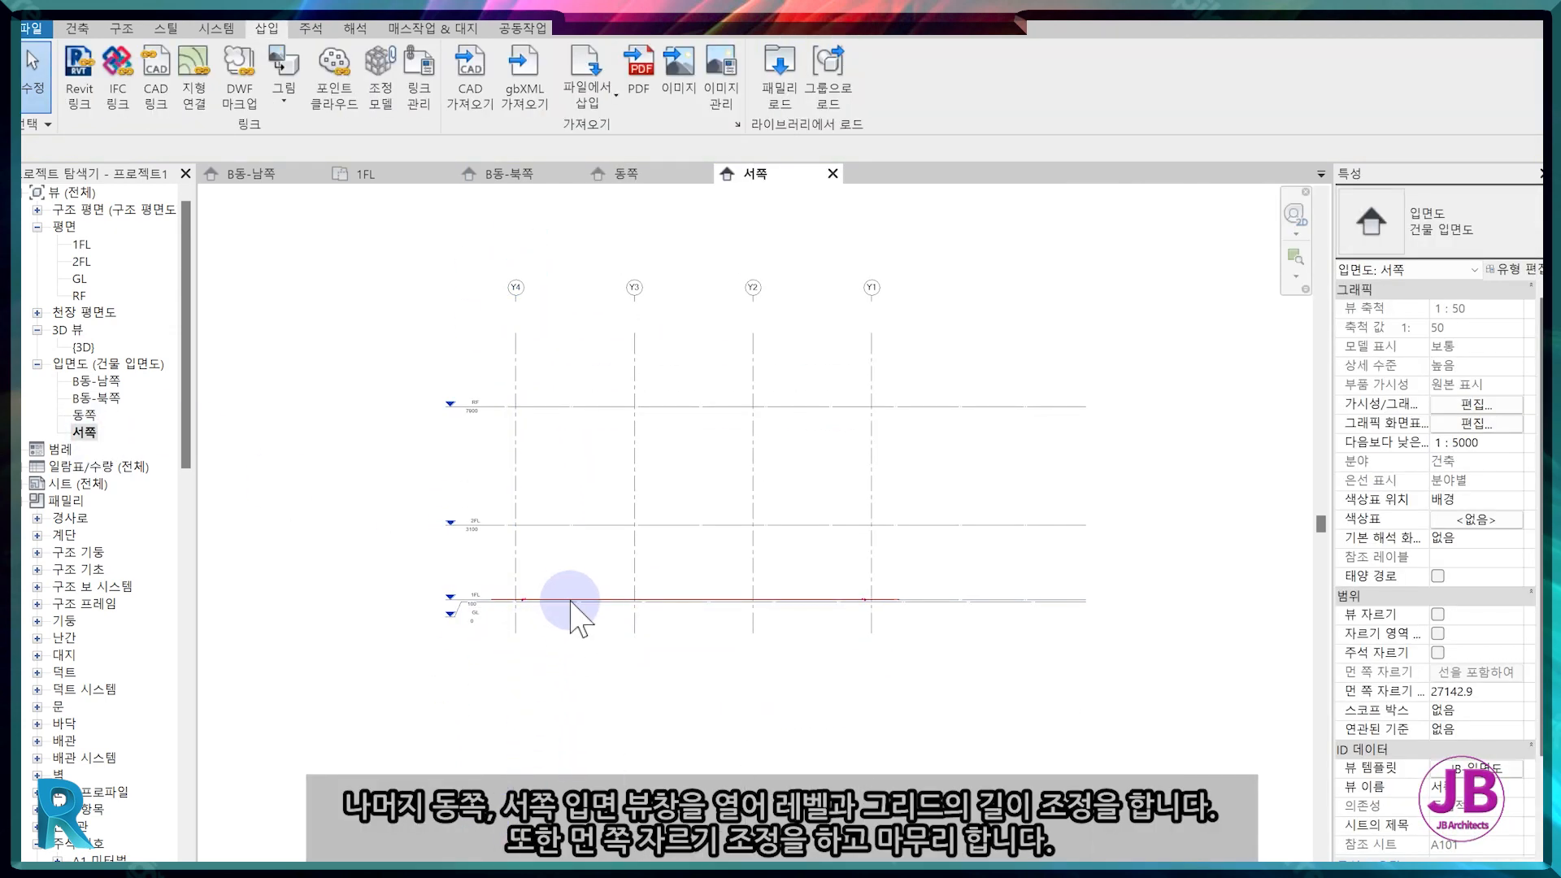
scroll(568, 596, "up", 2)
Return to the 1FL plan and move the east elevation's view start line in to its tag.
left_click(625, 173)
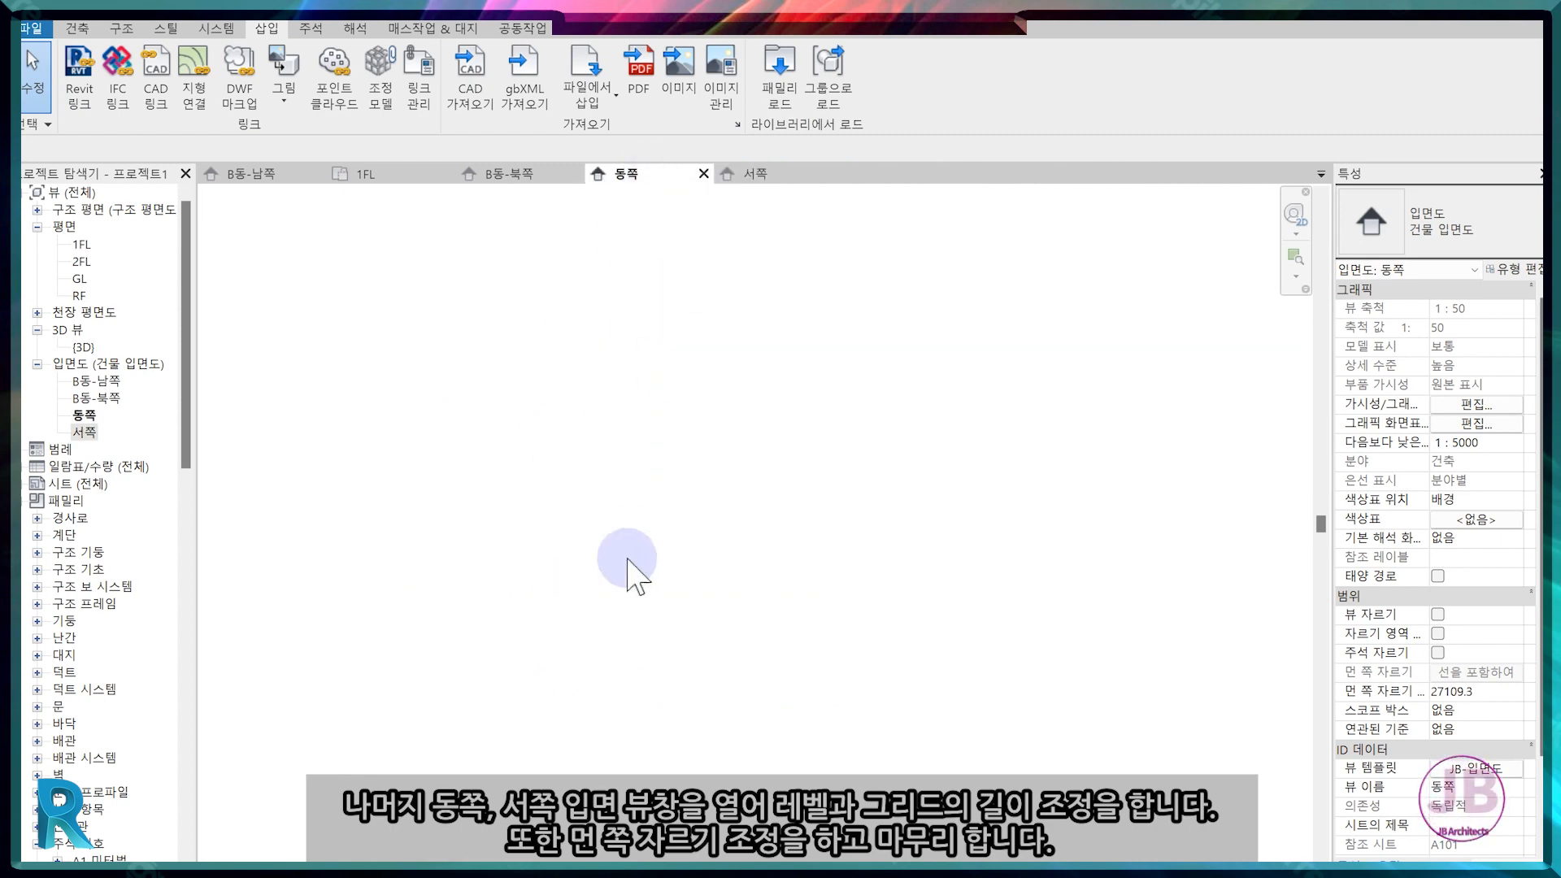
left_click(259, 174)
left_click(396, 180)
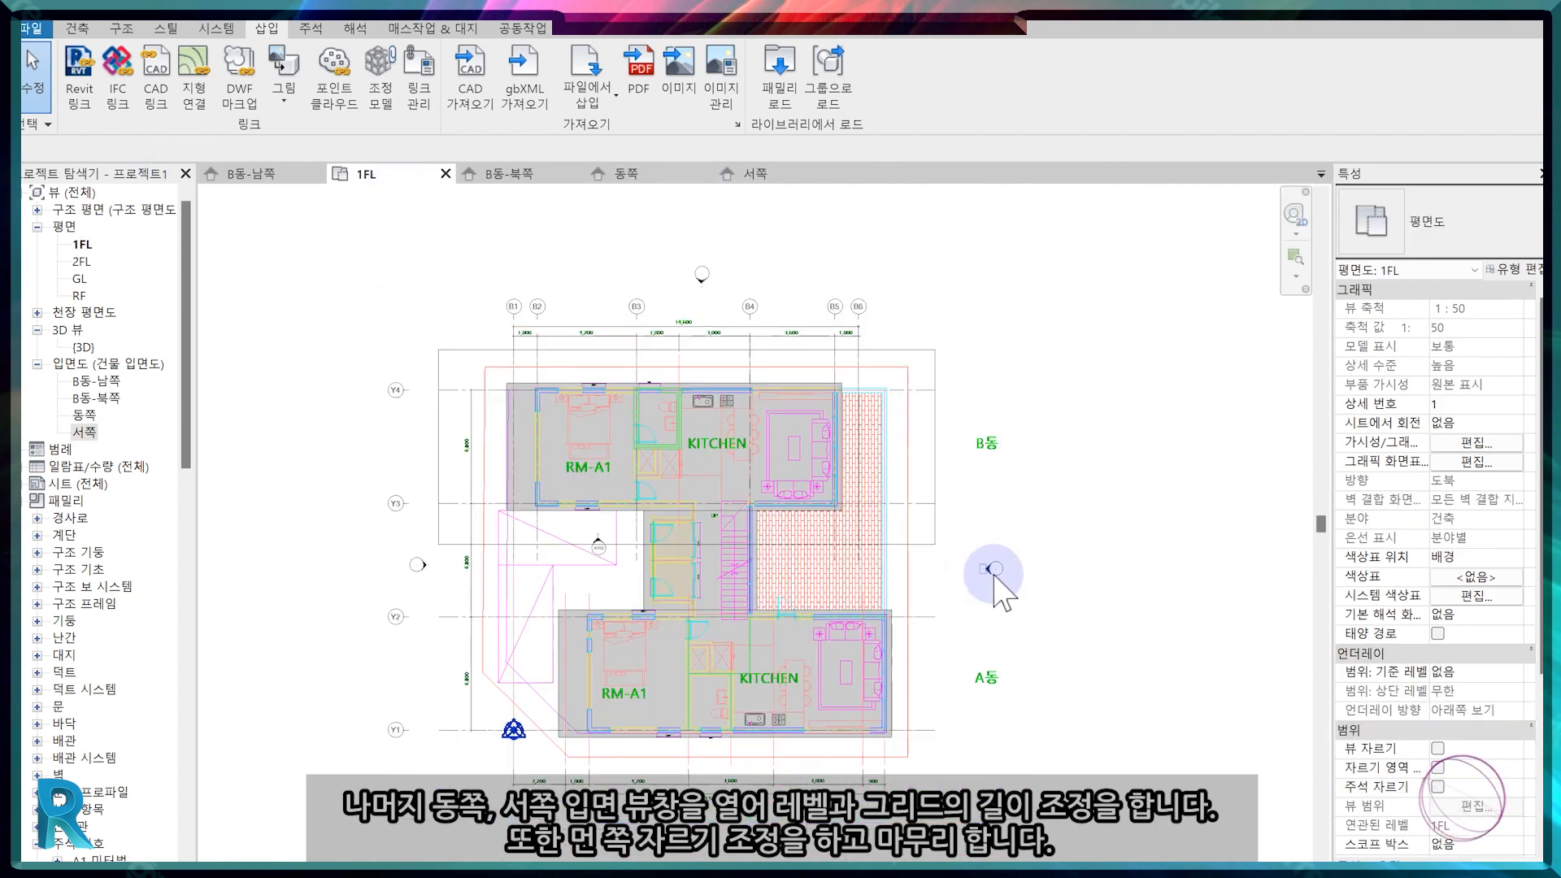
left_click(983, 569)
middle_click_drag(1061, 653, 765, 557)
mouse_move(1208, 476)
left_mouse_down()
mouse_move(785, 467)
mouse_move(691, 488)
left_mouse_up()
middle_click_drag(425, 477, 780, 465)
scroll(779, 465, "up", 2)
Pull the east elevation's far clip in to an offset of about 16674 and open the east elevation to check it.
left_click(653, 176)
left_click(423, 175)
left_click_drag(444, 481, 715, 486)
left_click(626, 173)
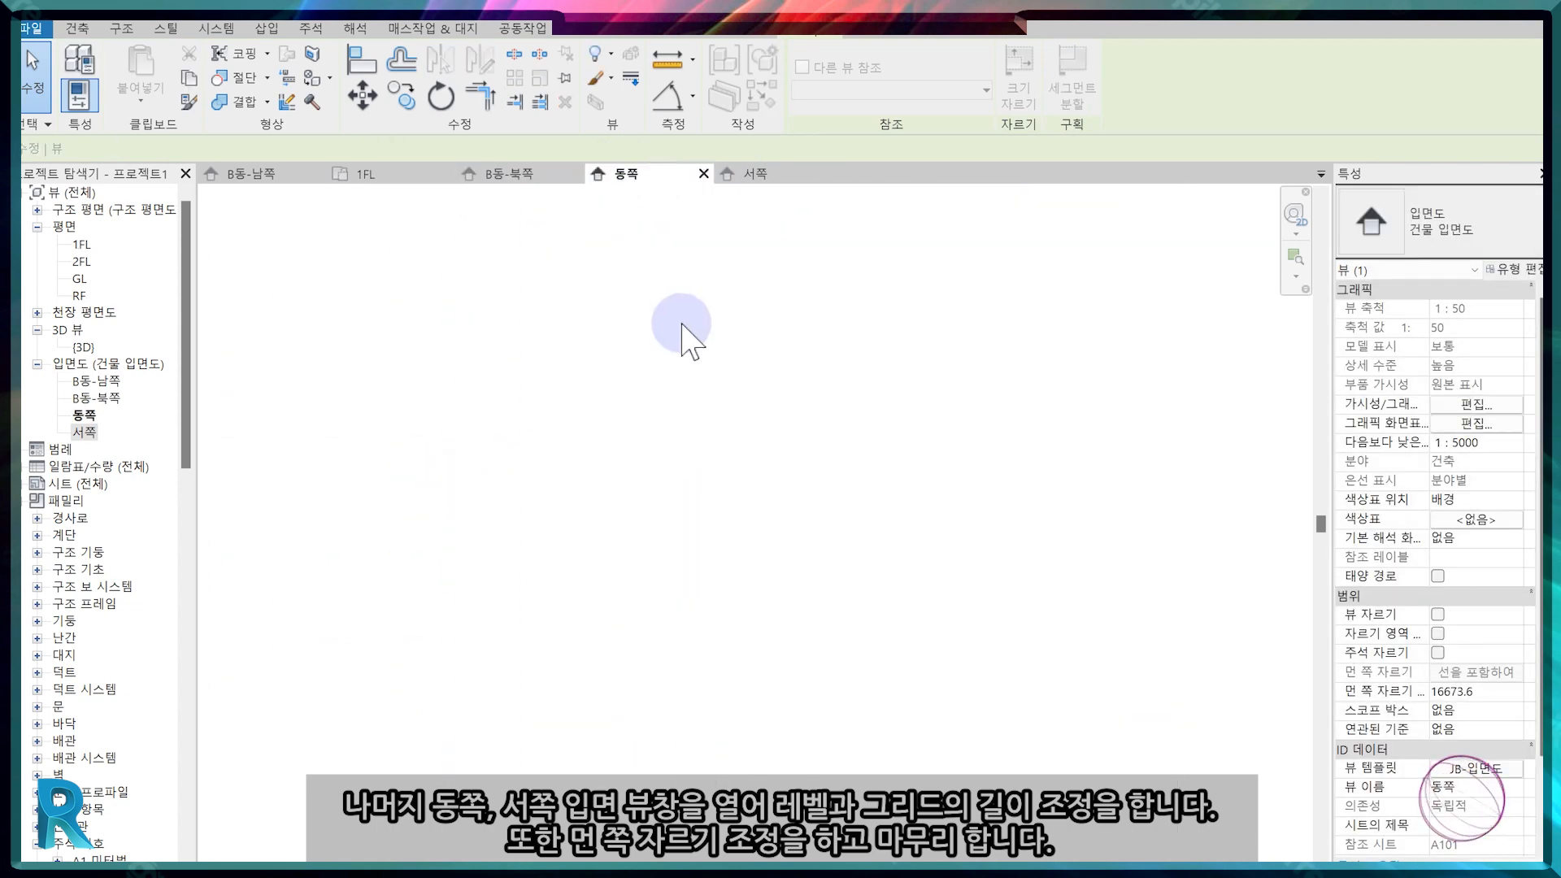
Extend the east elevation's far clip beyond grid B1 to an offset of about 22666 and check the east elevation.
left_click(366, 174)
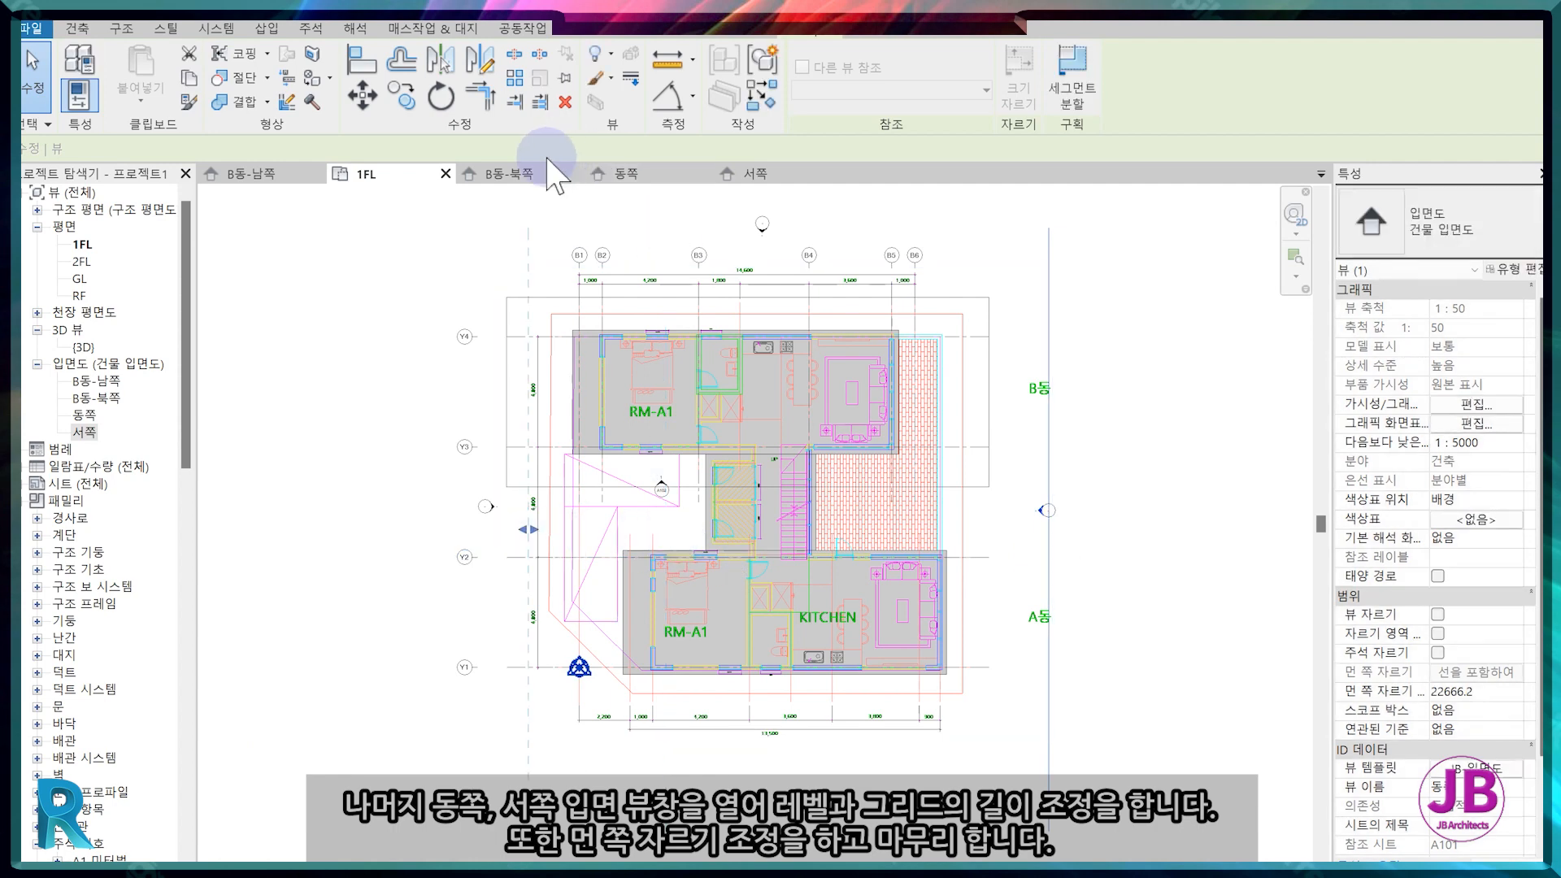
left_click(631, 174)
left_click(485, 429)
left_click(599, 514)
In the 1FL plan, copy the B동 north elevation tag to the paved area north of A동.
left_click(366, 174)
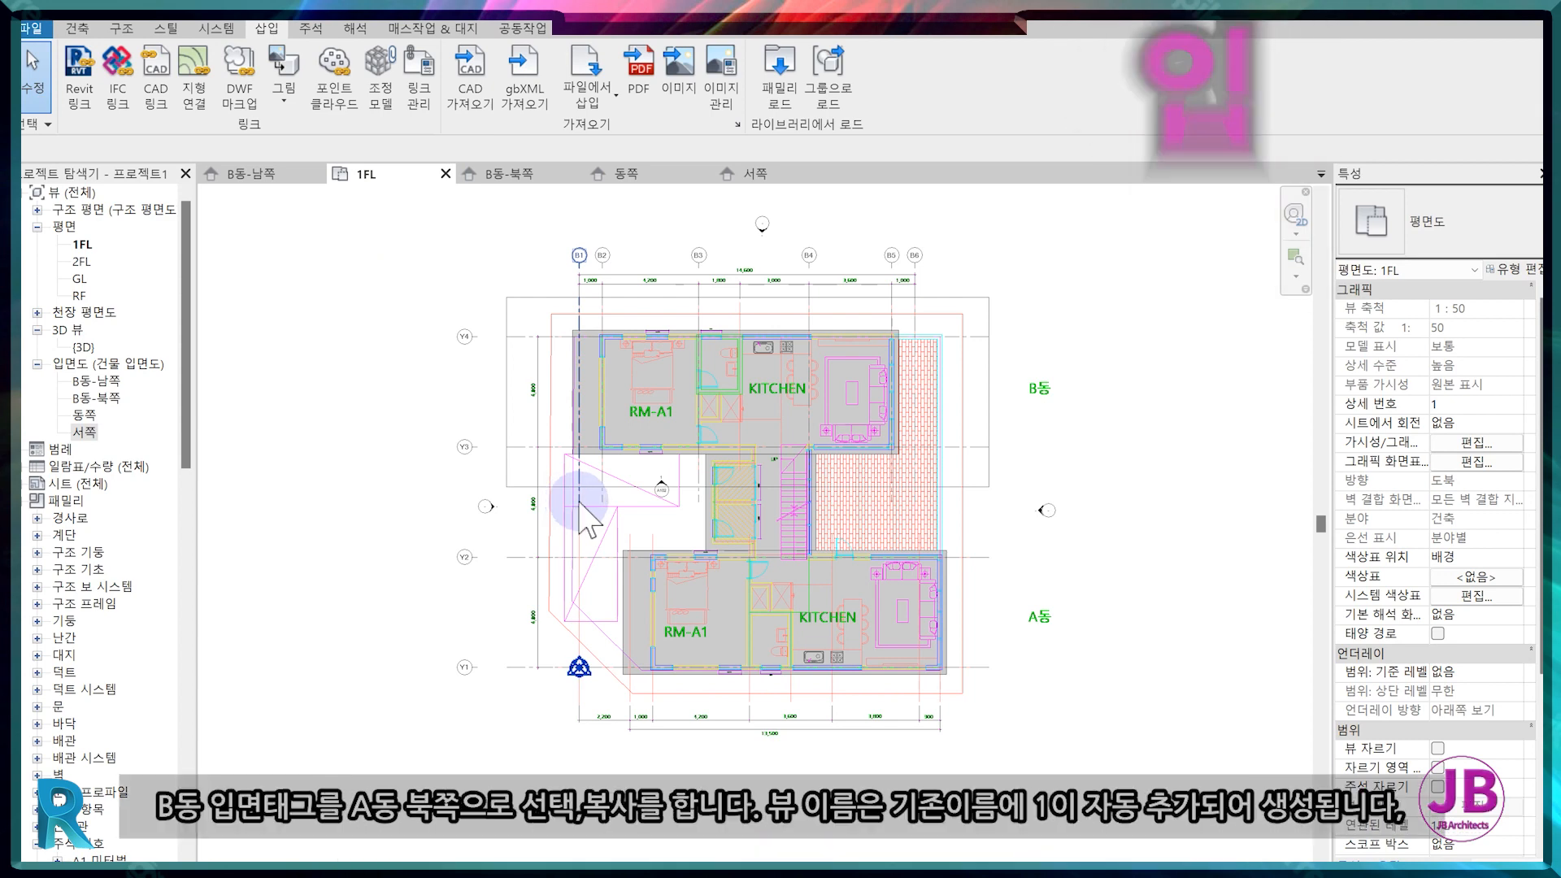
left_click(765, 225)
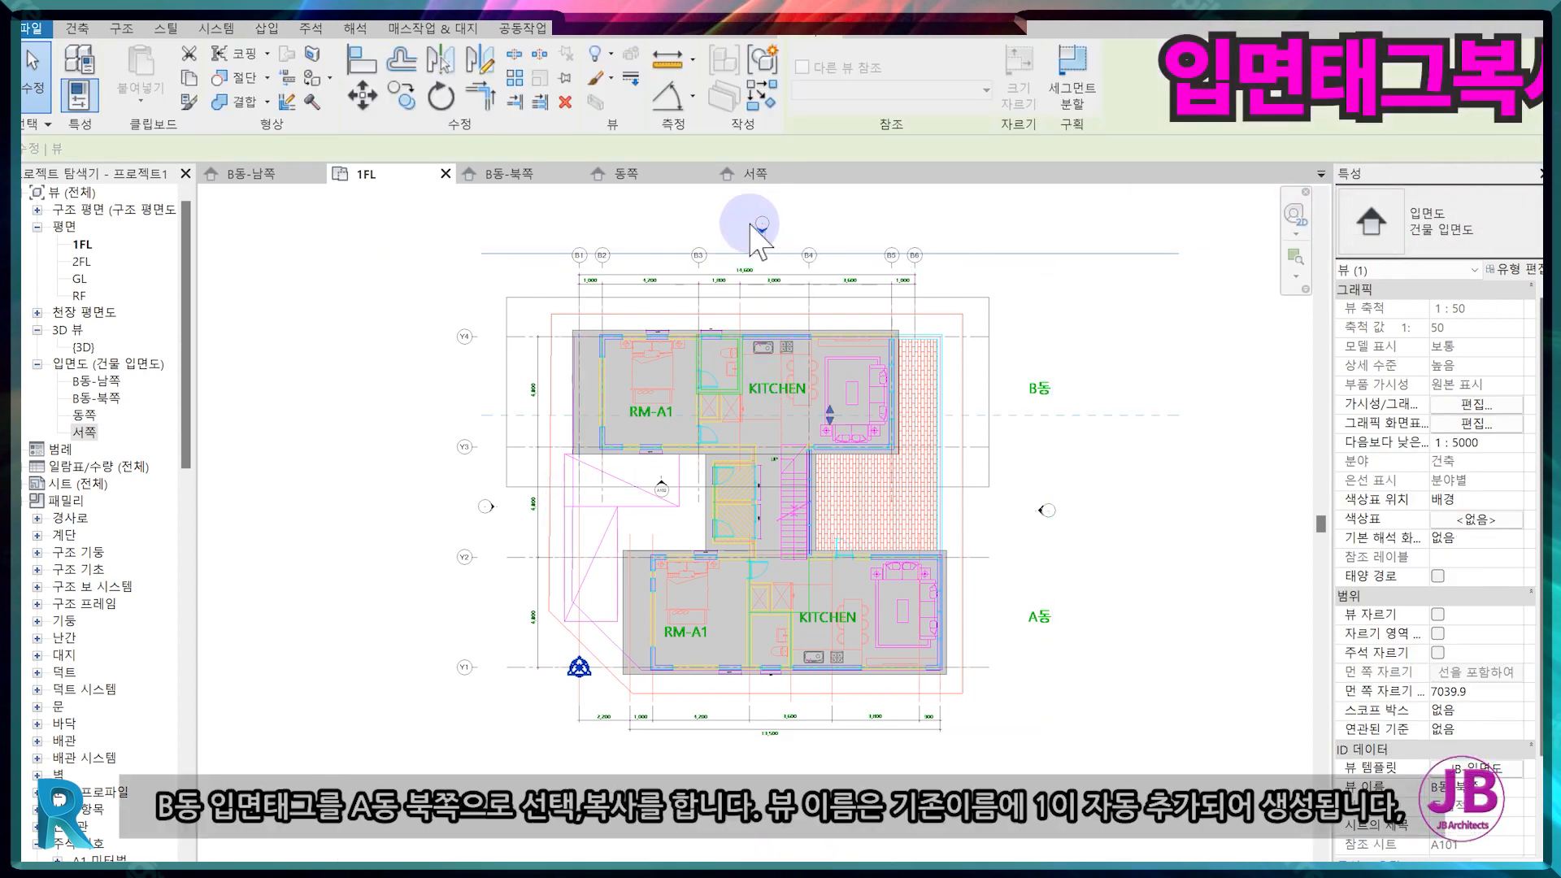
scroll(762, 232, "up", 3)
left_click(781, 236)
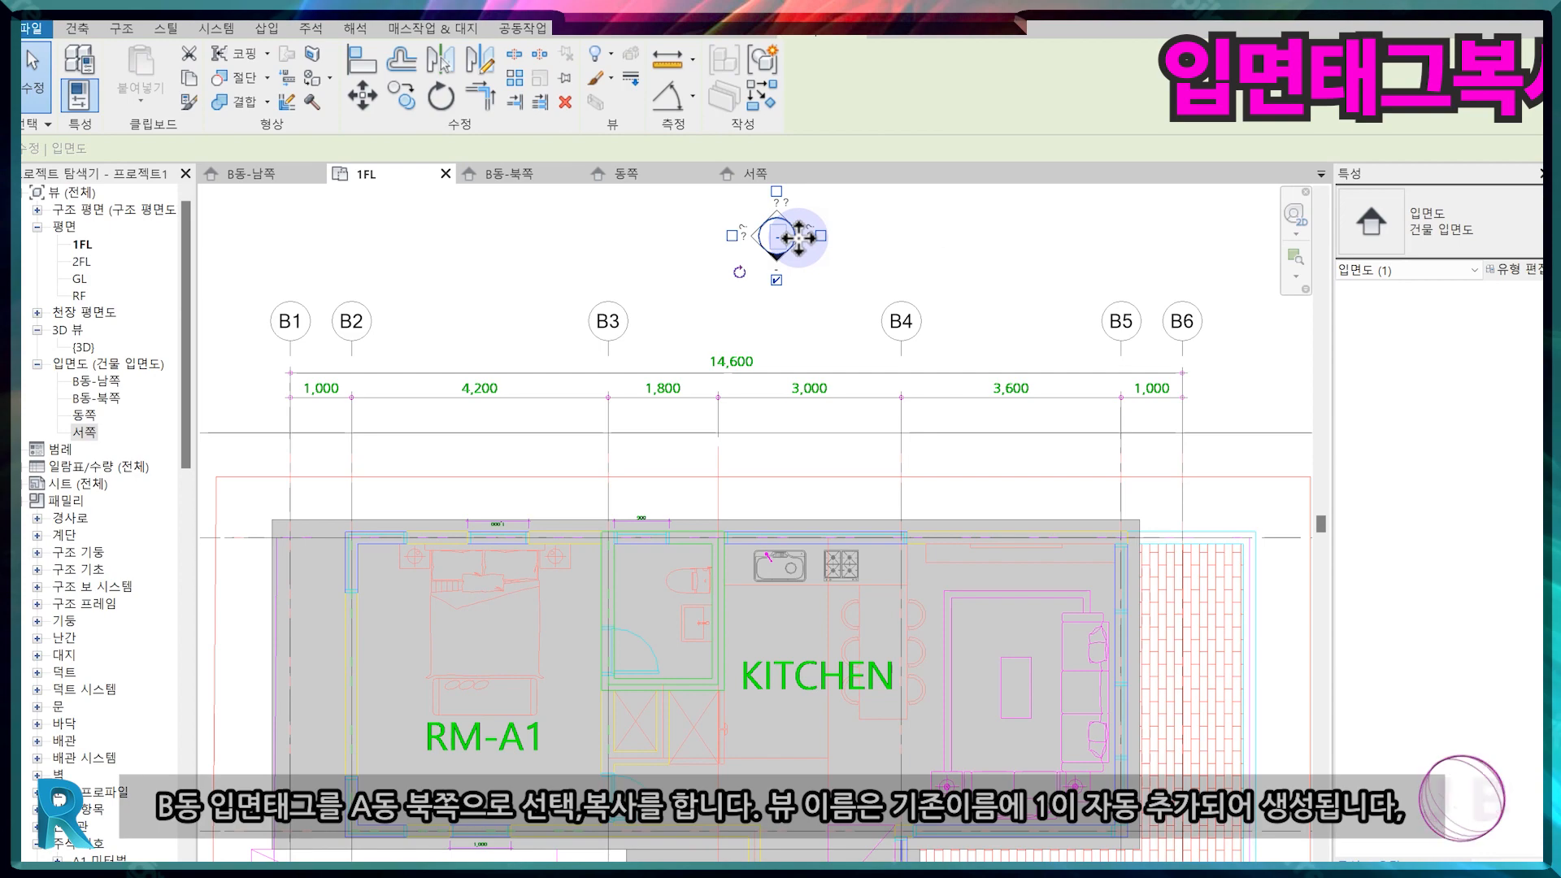
key("c")
key("o")
left_click(801, 239)
middle_click_drag(967, 838, 904, 420)
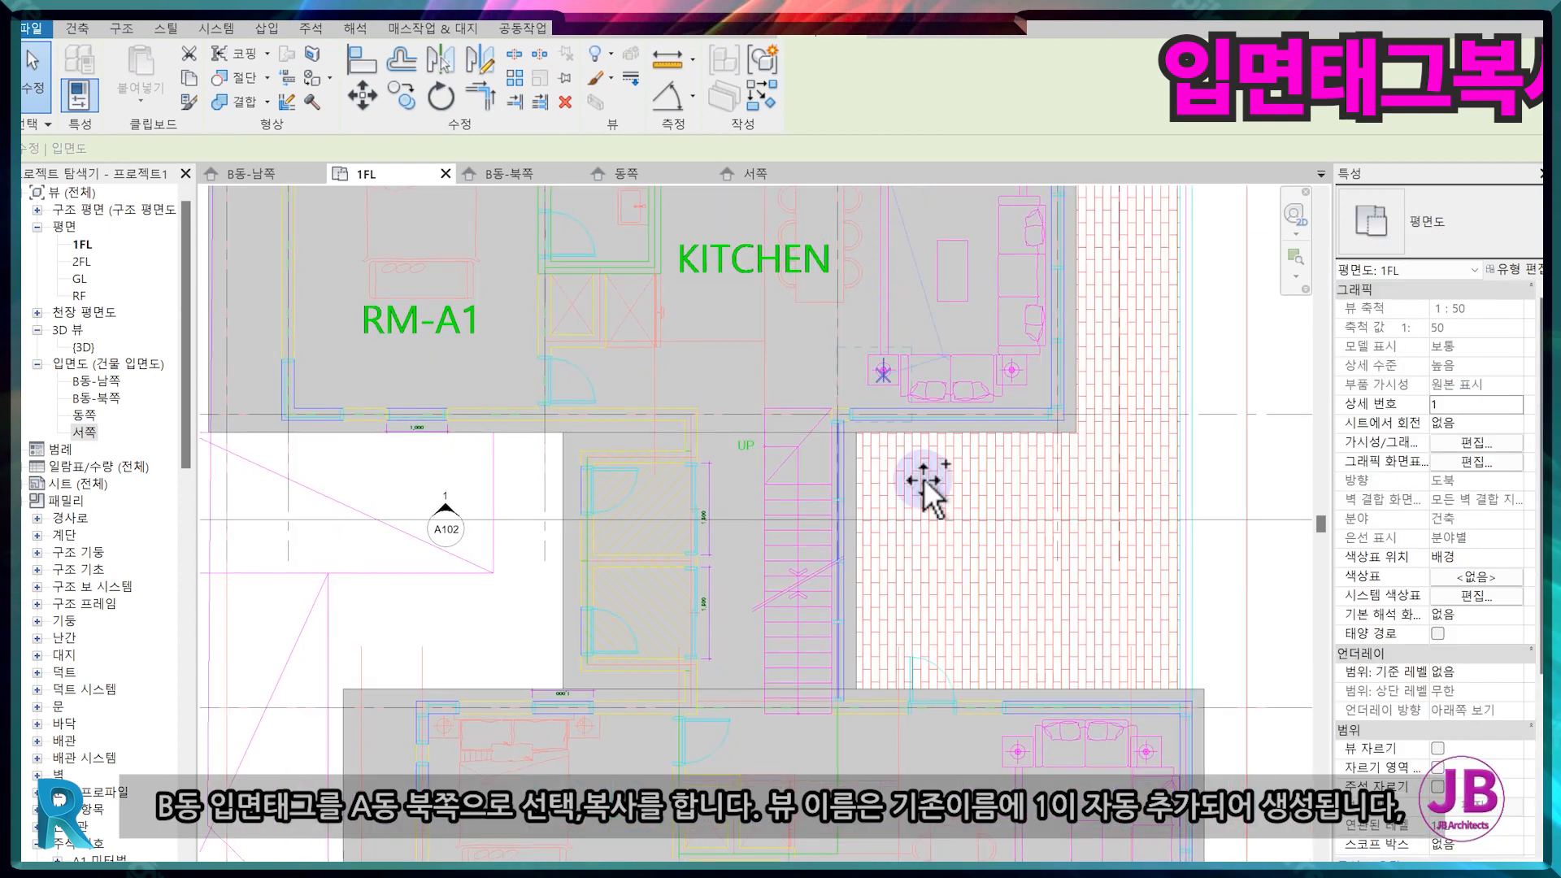
left_click(983, 553)
middle_click_drag(993, 645, 899, 401)
scroll(899, 401, "down", 2)
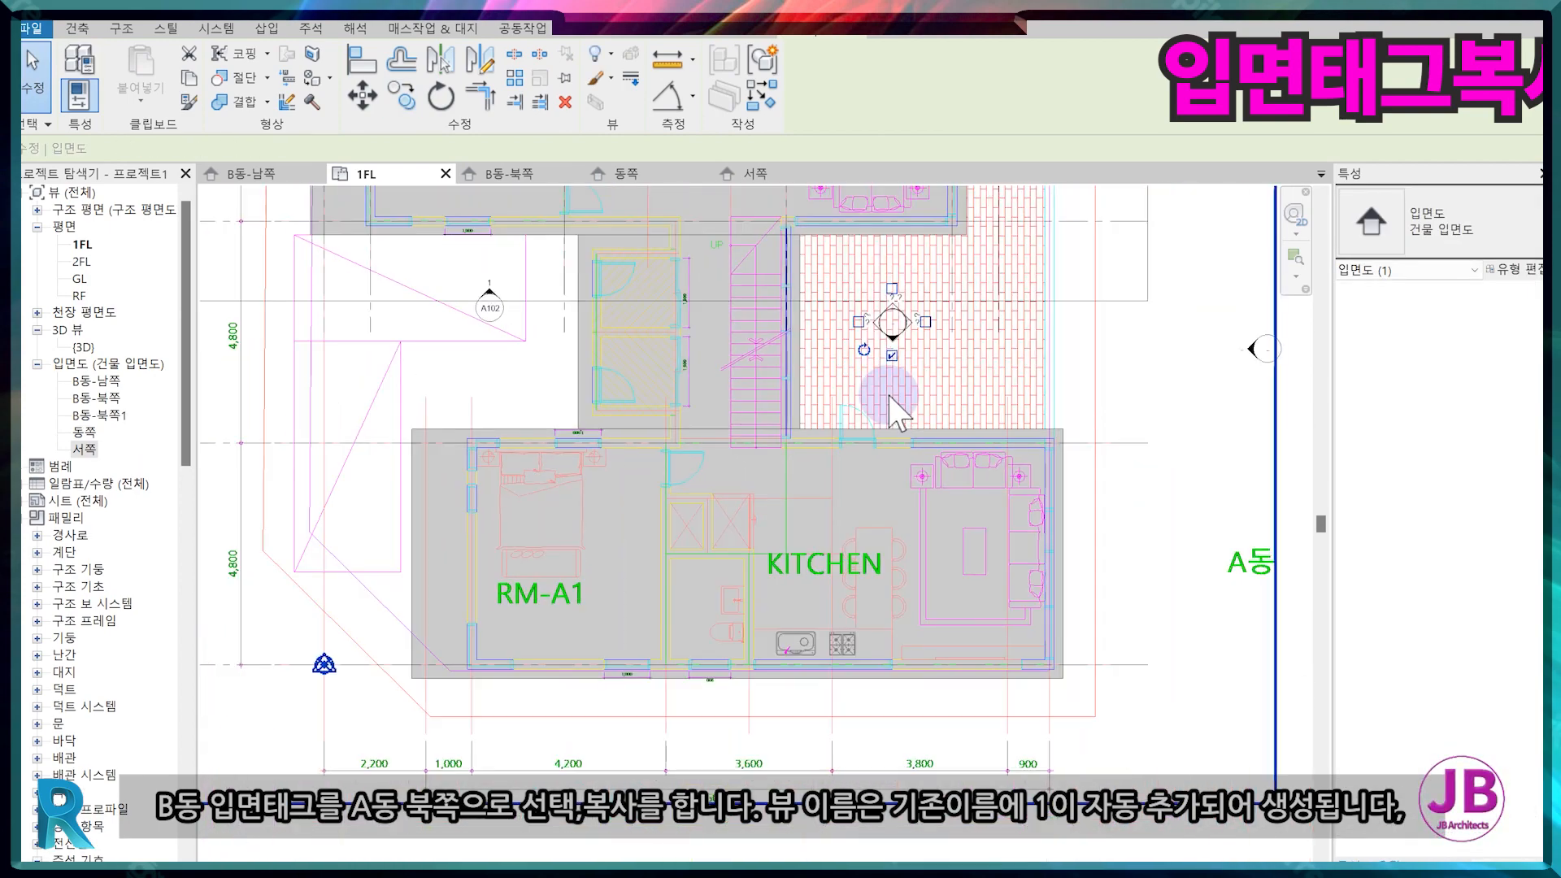
Open the copied north elevation view and rename it A동-북쪽.
left_click(100, 417)
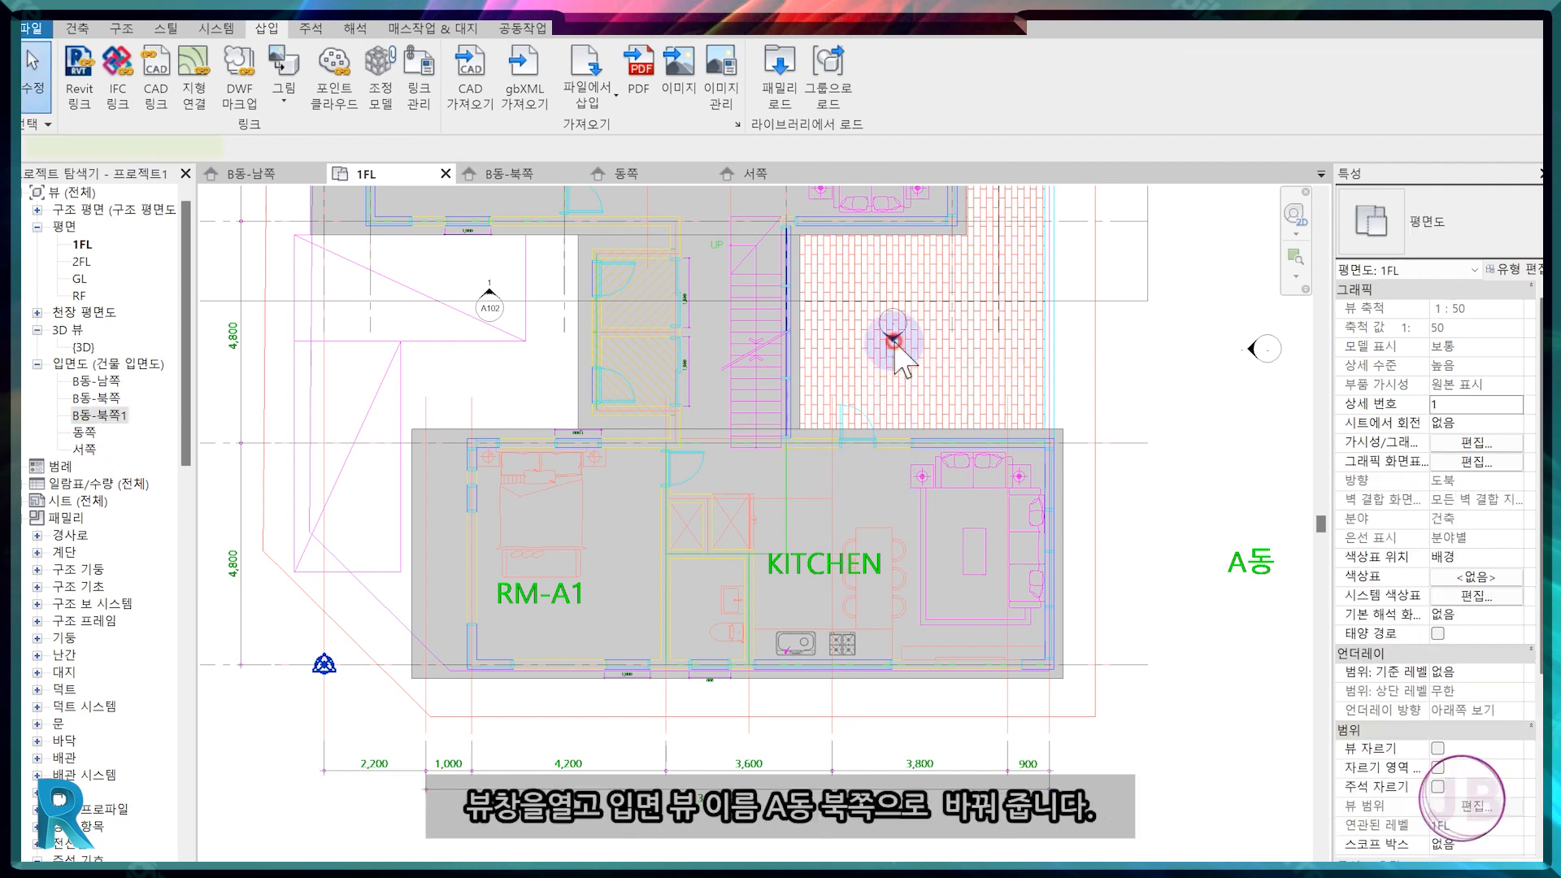
double_click(894, 340)
right_click(100, 414)
left_click(166, 701)
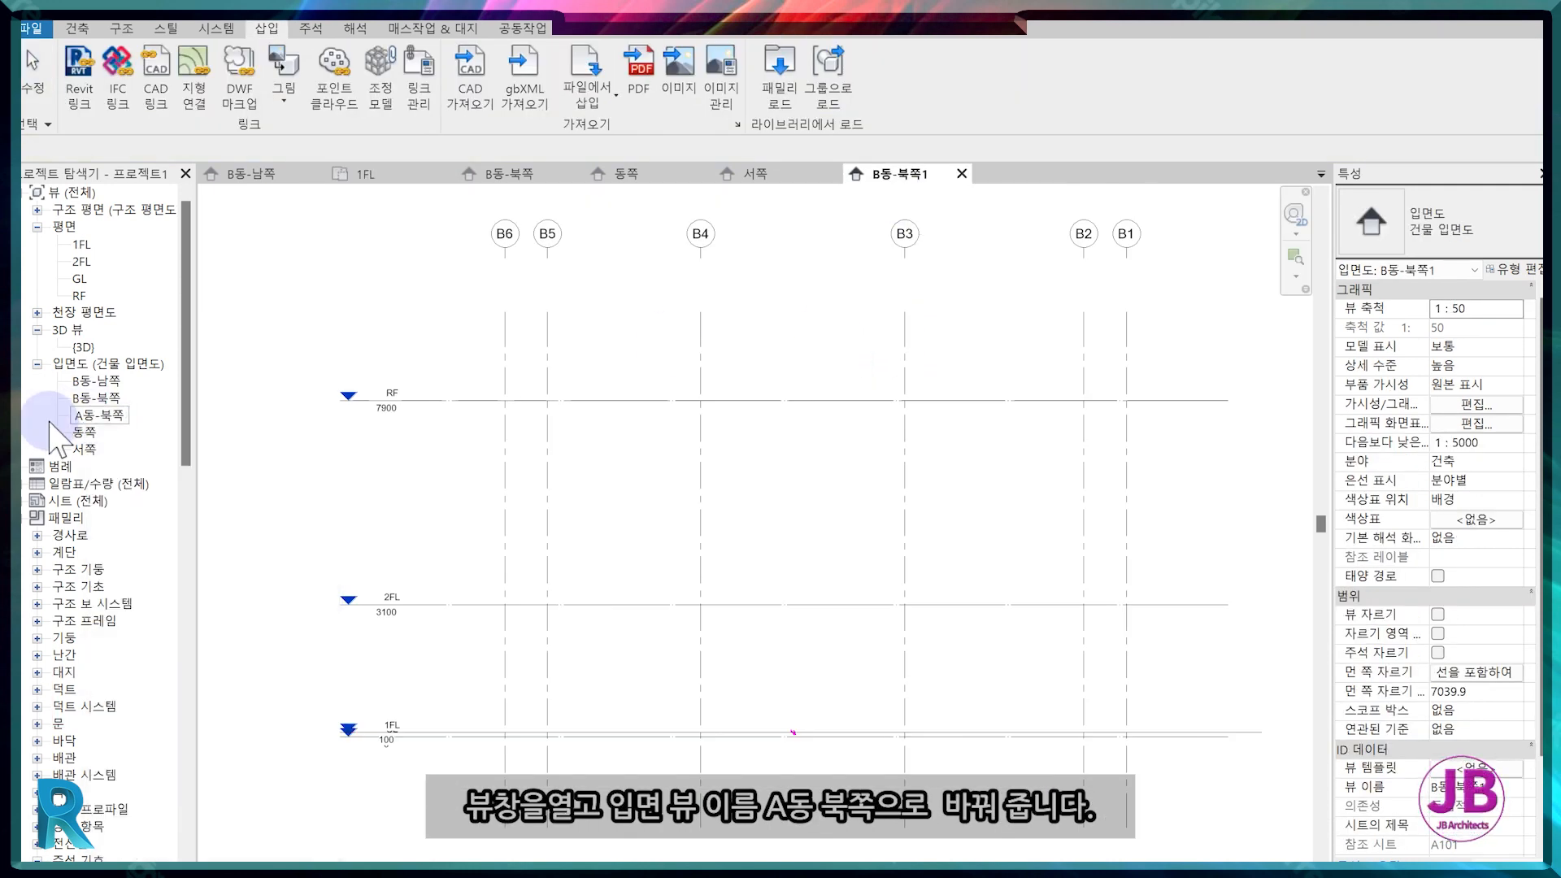
In the 1FL plan, extend the far clip of A동-북쪽 past the south side of A동, to an offset of about 18974.
left_click(404, 173)
left_click(894, 336)
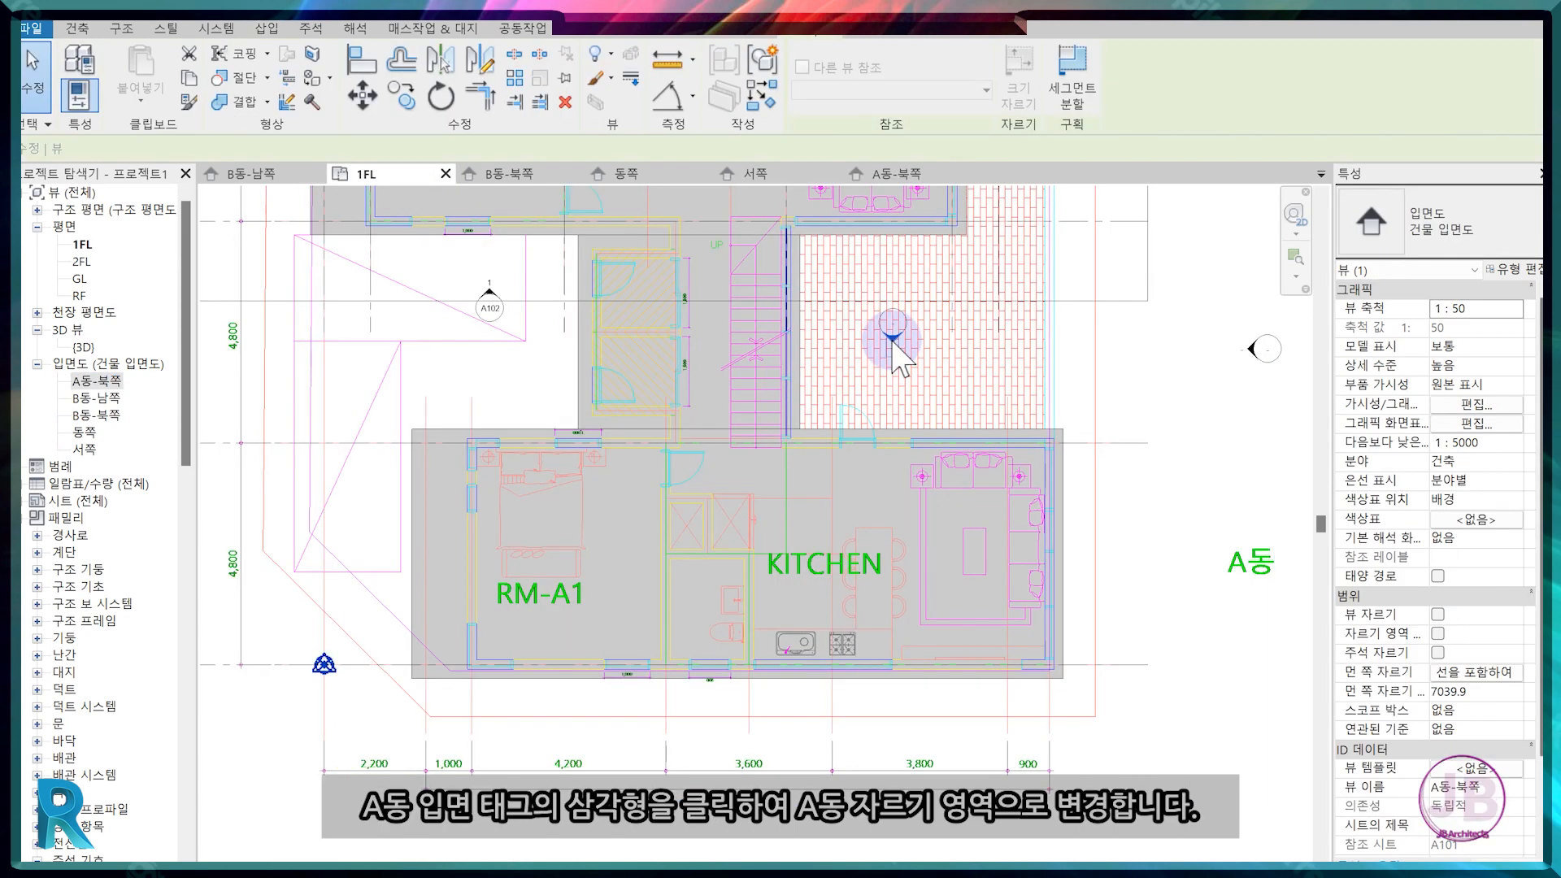
scroll(890, 424, "down", 2)
middle_click_drag(888, 426, 824, 547)
left_click_drag(791, 373, 797, 739)
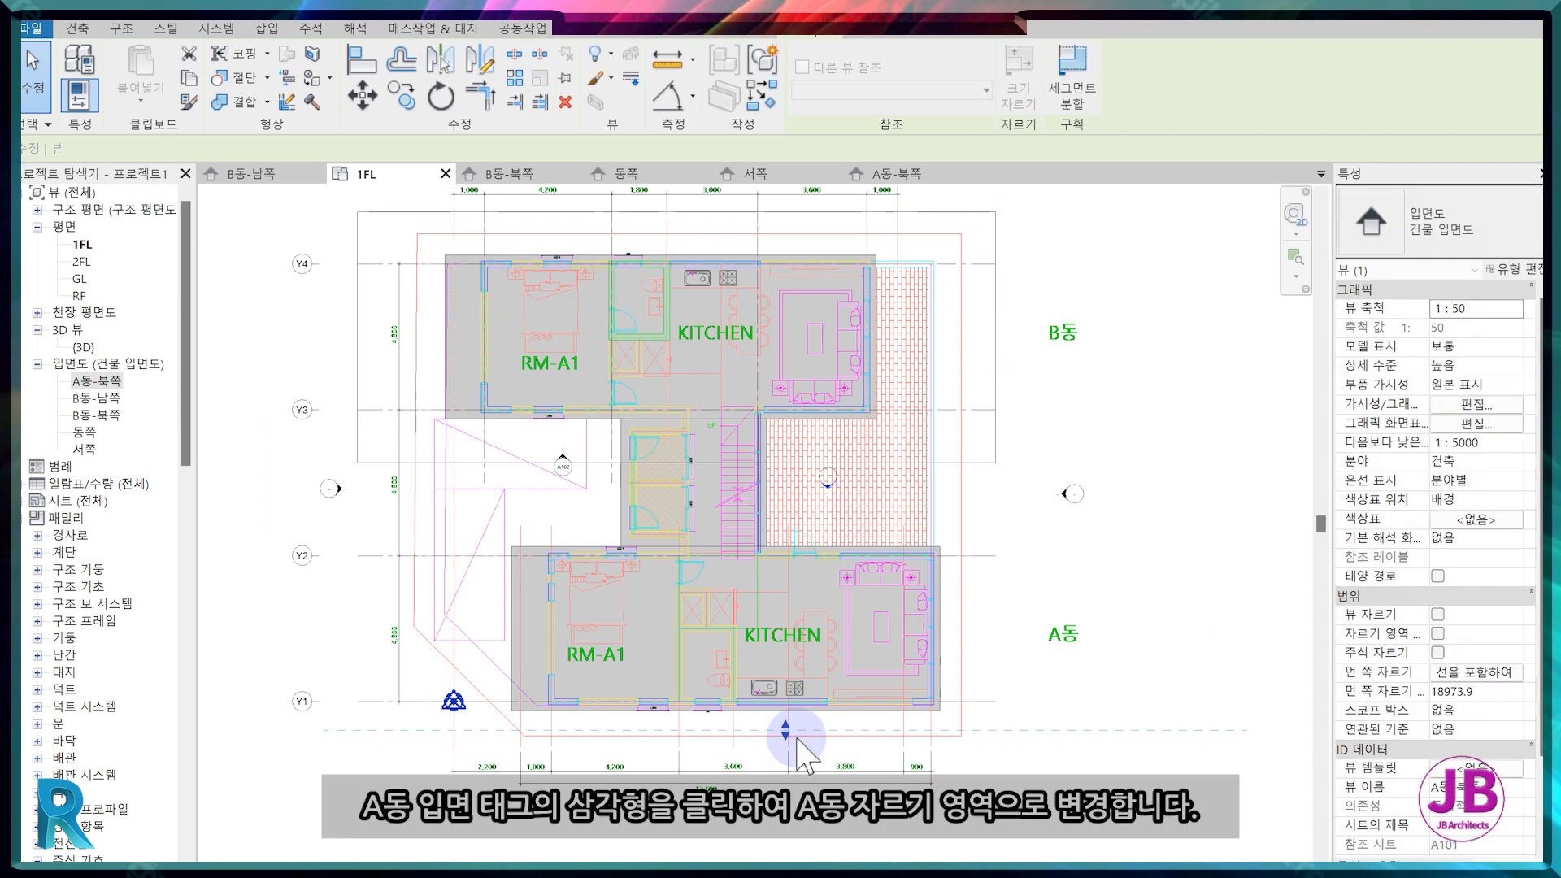
Move the A동-북쪽 view start line to the north of A동, pull its far clip in to about 7261, and check the elevation.
scroll(798, 738, "down", 2)
left_click_drag(929, 295, 945, 560)
scroll(944, 561, "down", 1)
middle_click_drag(944, 561, 914, 363)
left_click_drag(813, 697, 806, 467)
scroll(805, 472, "up", 3)
left_click(924, 662)
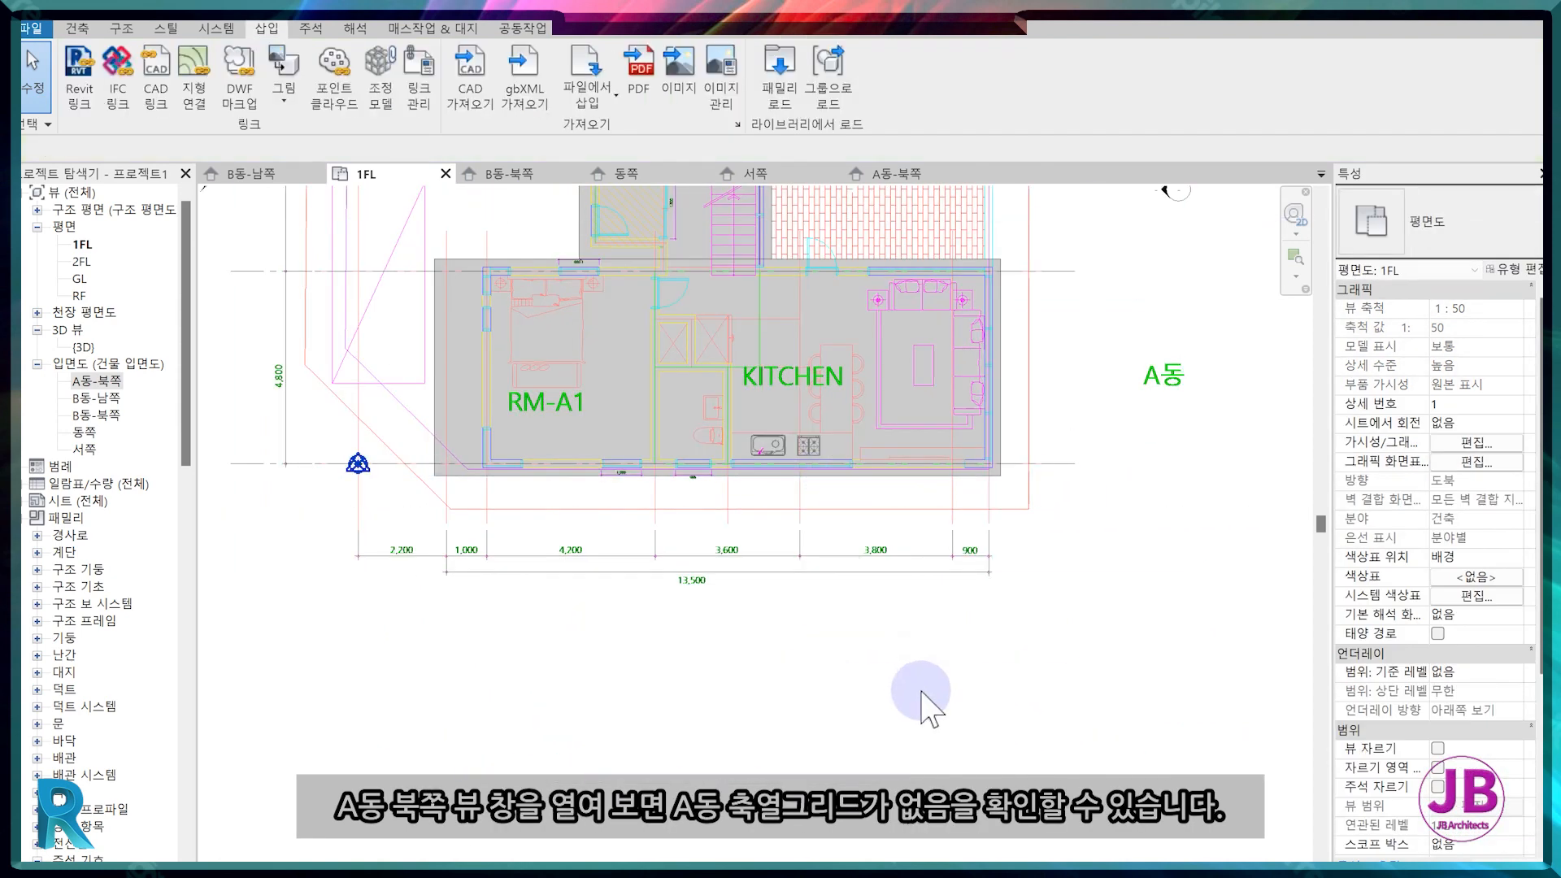
left_click(897, 174)
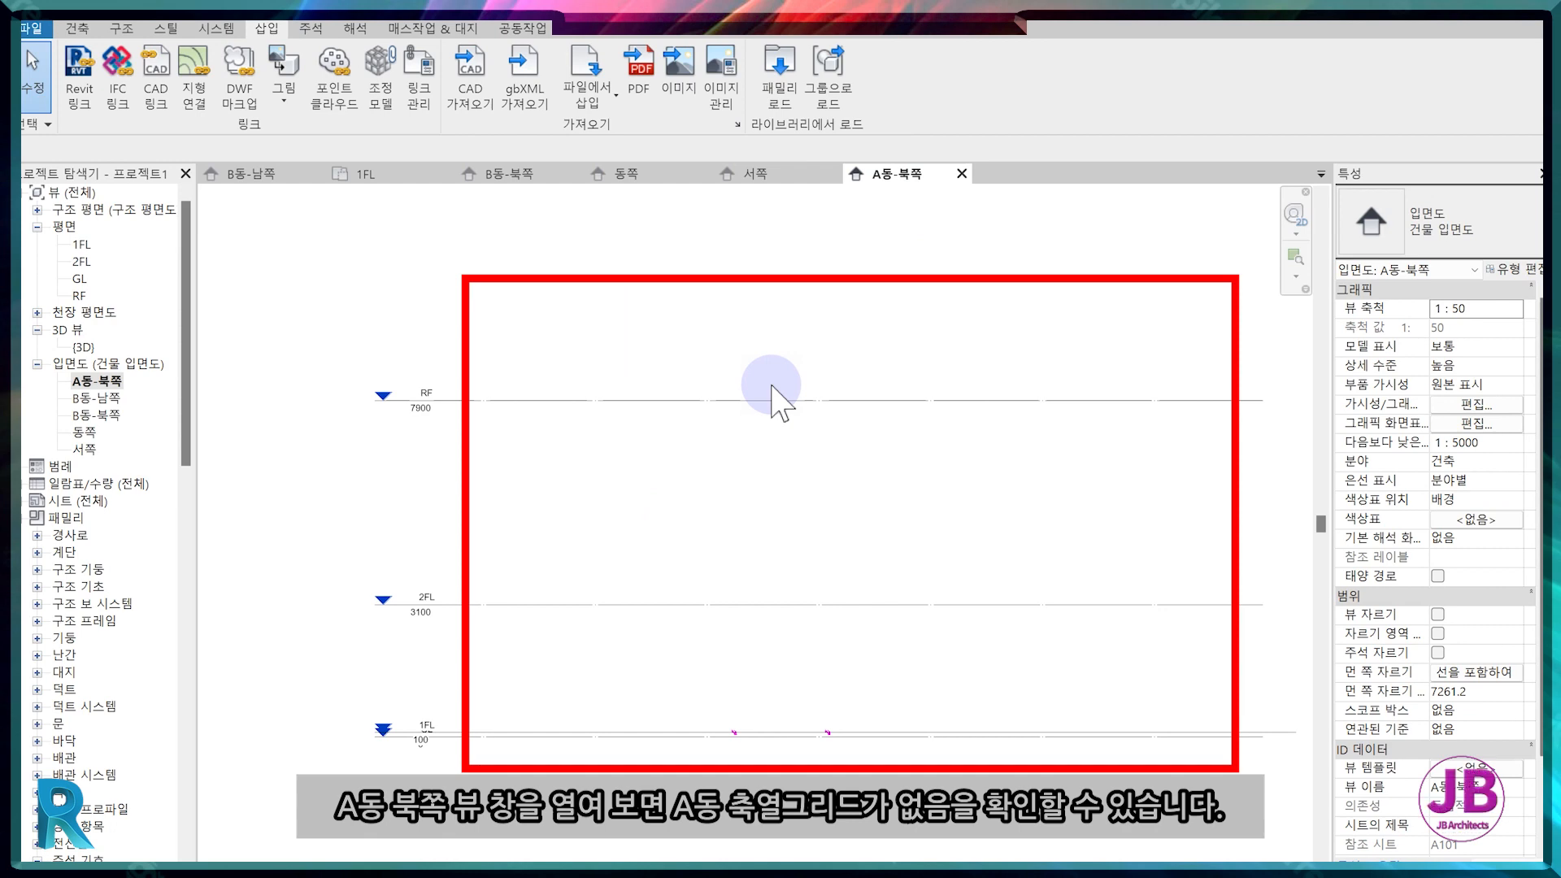
In the 1FL plan, place a grid on A동's westernmost axis line by picking the line from the linked drawing.
left_click(394, 174)
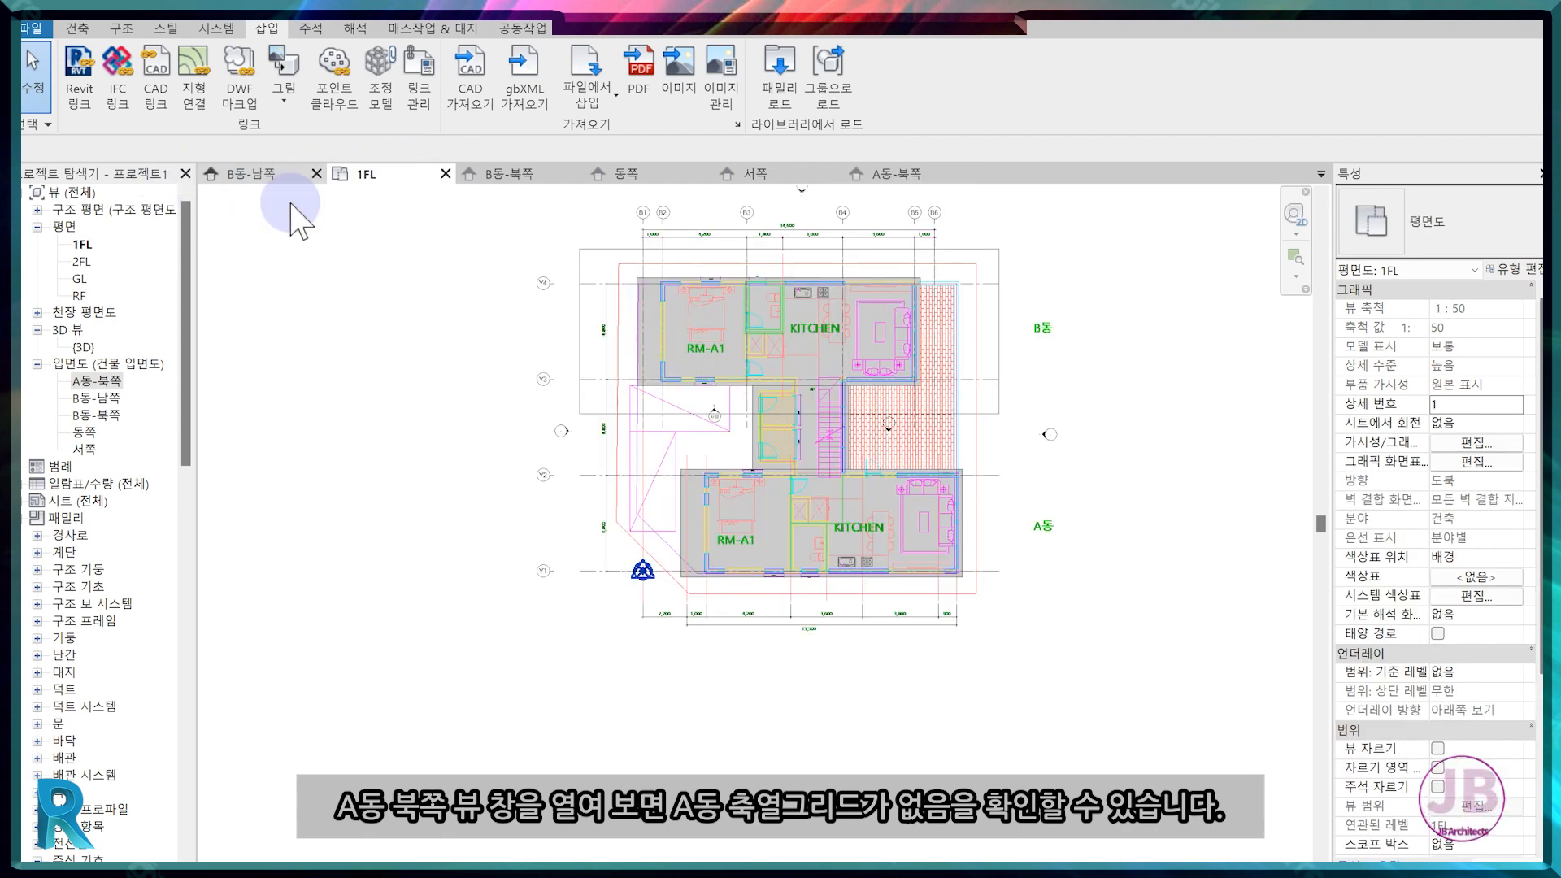
left_click(76, 29)
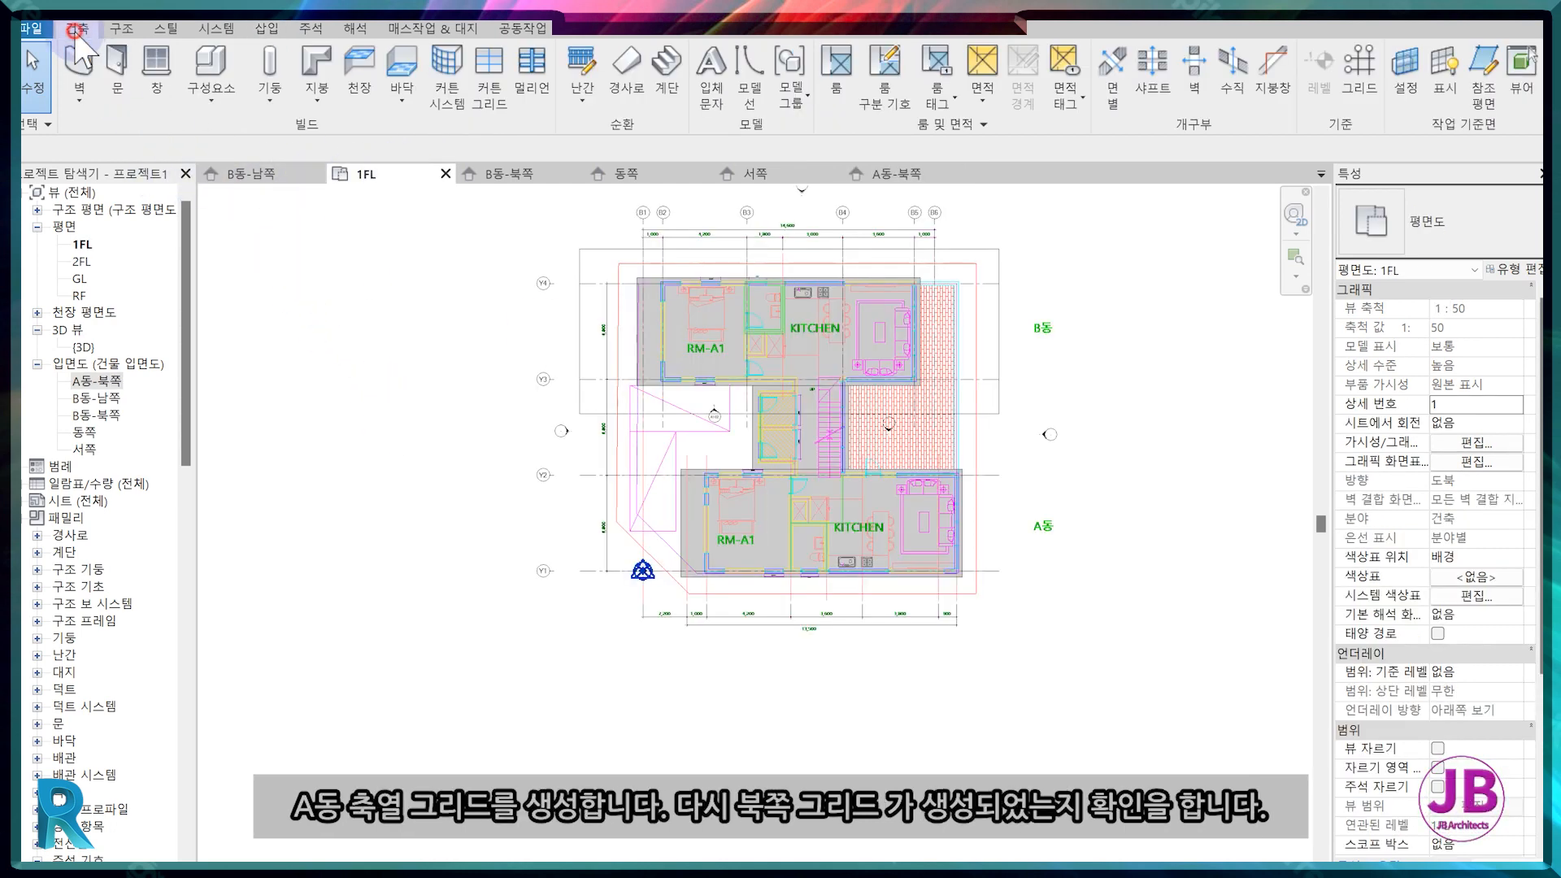
left_click(1350, 121)
scroll(846, 587, "up", 4)
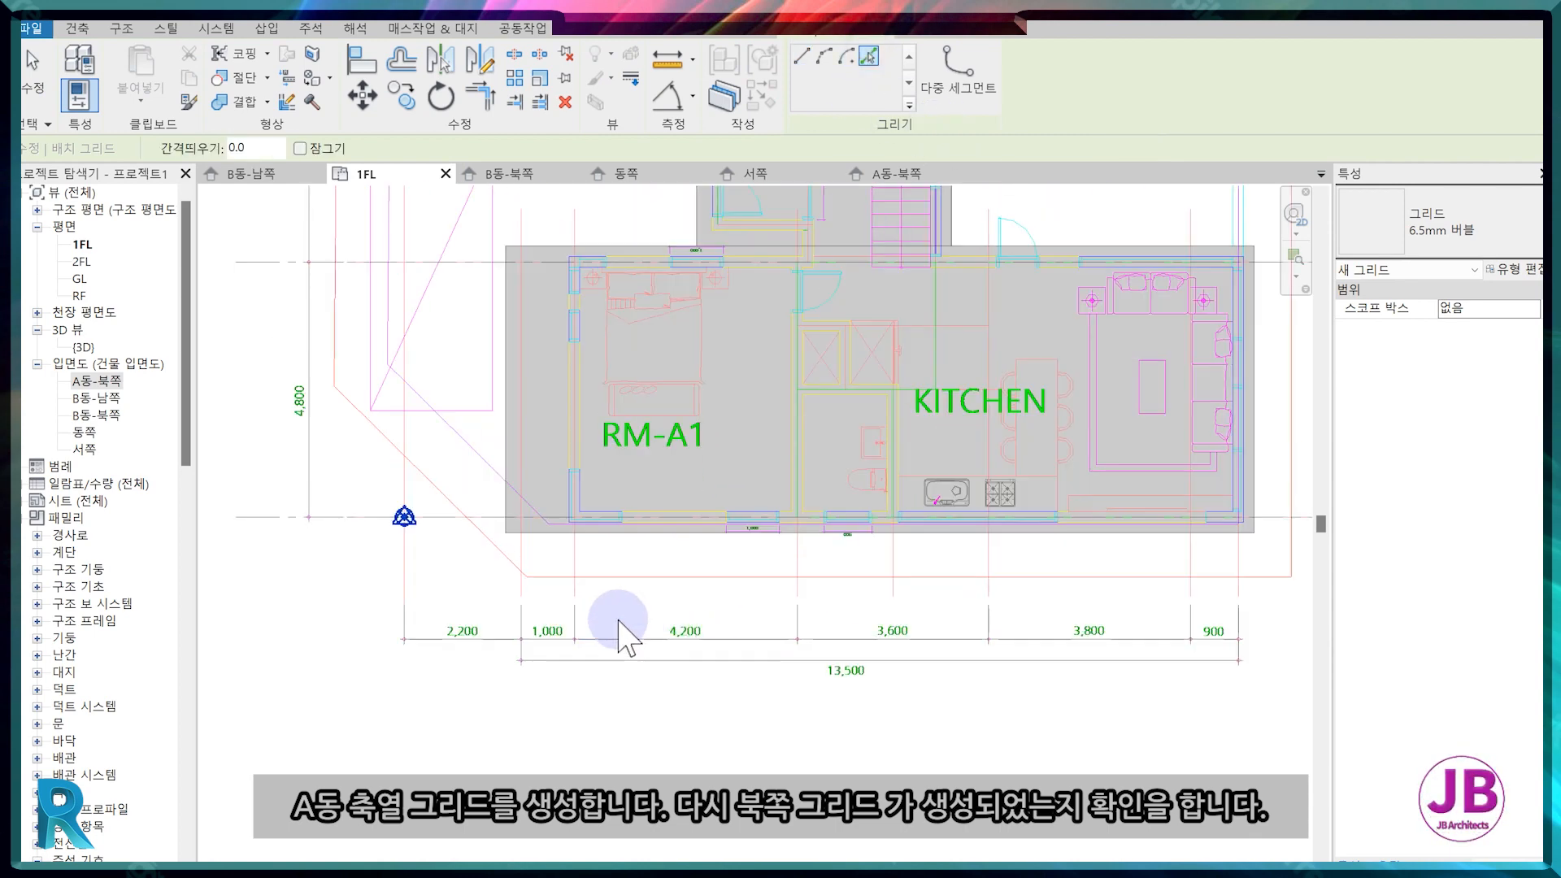
key("Escape")
key("Escape")
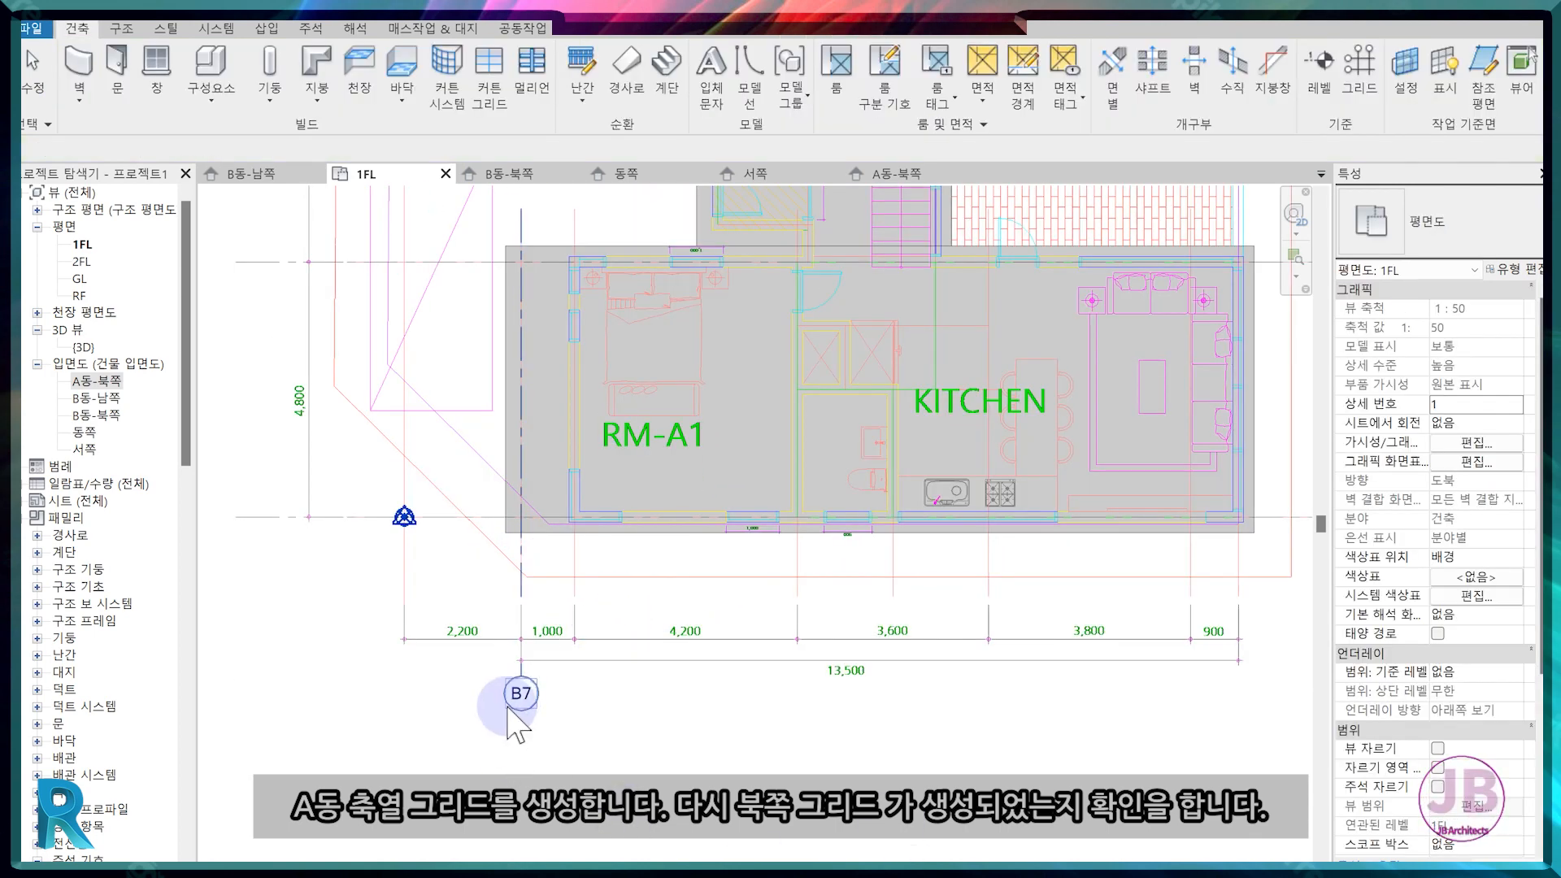
Rename the new grid at the west end of A동 as A1.
left_click(509, 703)
scroll(509, 701, "up", 2)
left_click(525, 692)
type("A1")
key("Return")
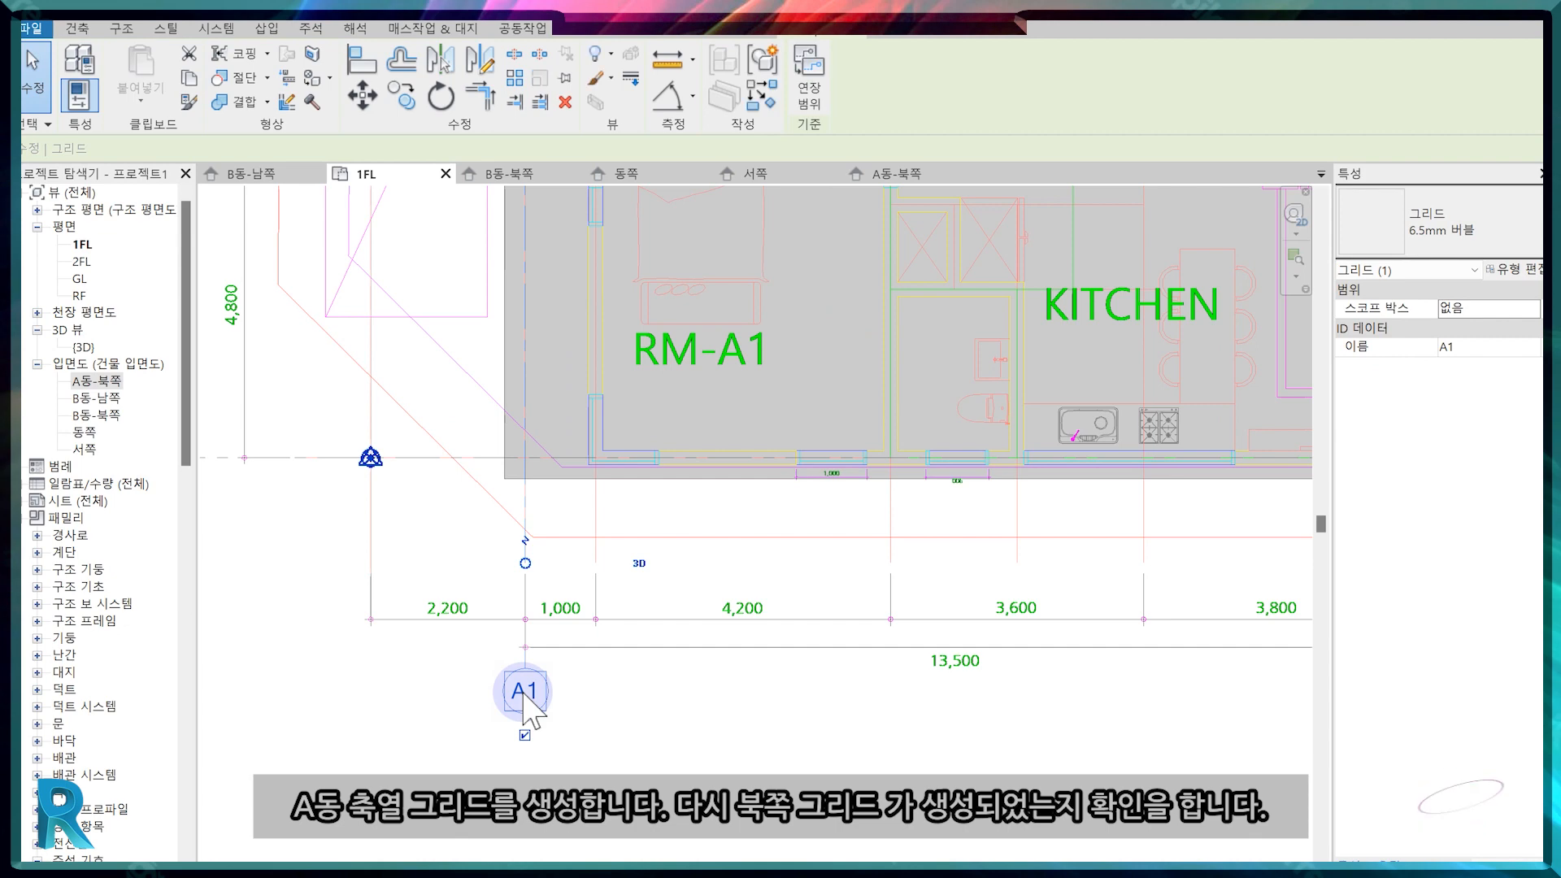
Place grids A2 to A6 on A동's remaining five vertical axis lines by picking them from the linked drawing.
left_click(86, 30)
left_click(1360, 70)
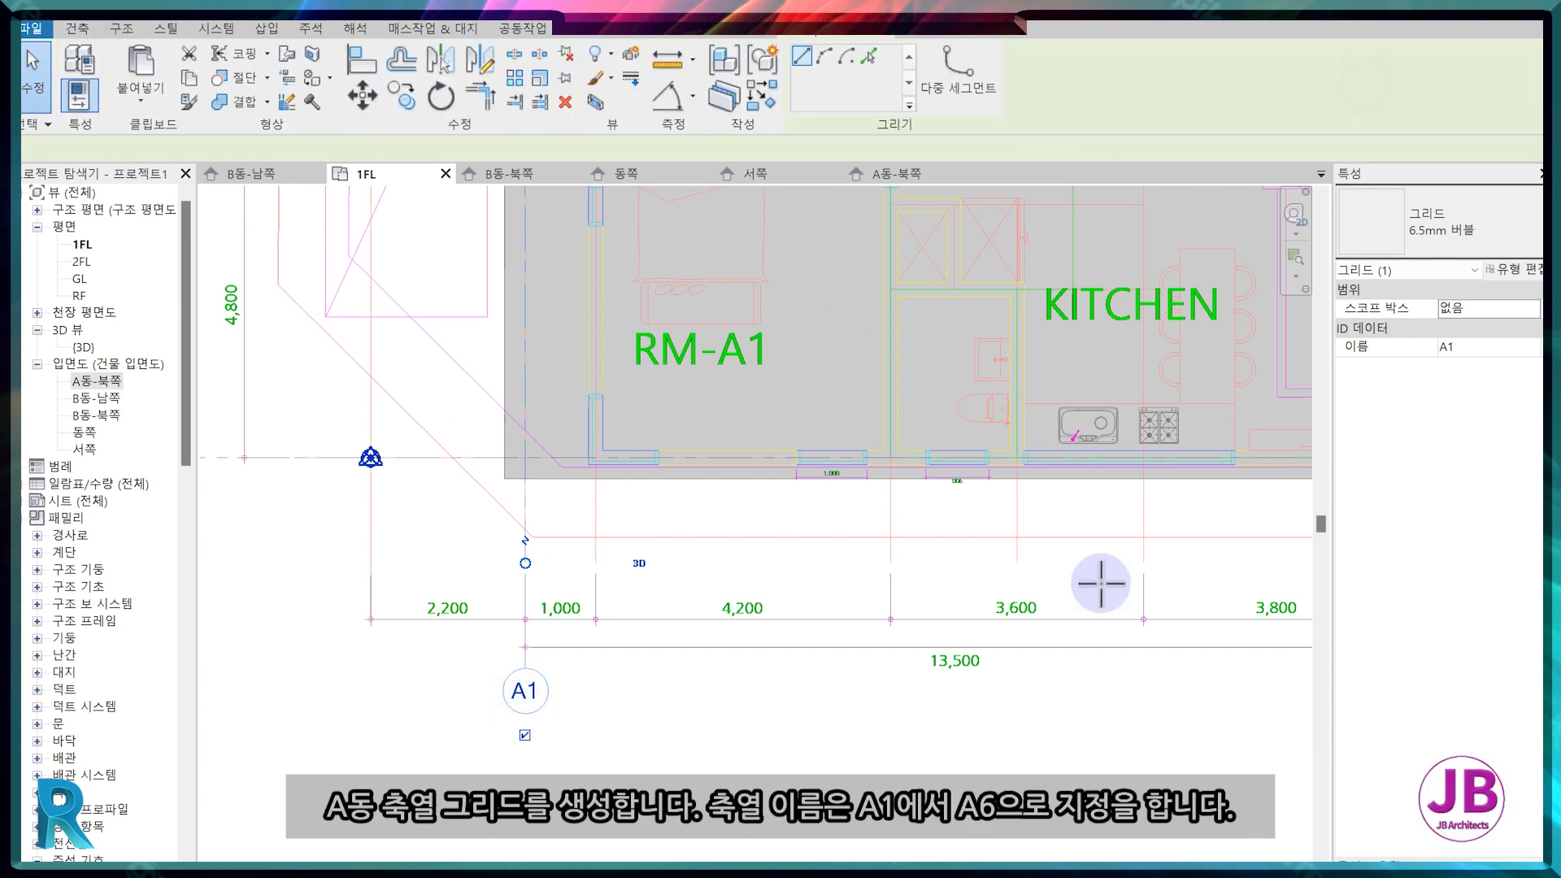
left_click(601, 521)
left_click(886, 521)
left_click(1146, 523)
middle_click_drag(1236, 730, 843, 760)
left_click(984, 568)
left_click(1054, 550)
scroll(1121, 790, "down", 4)
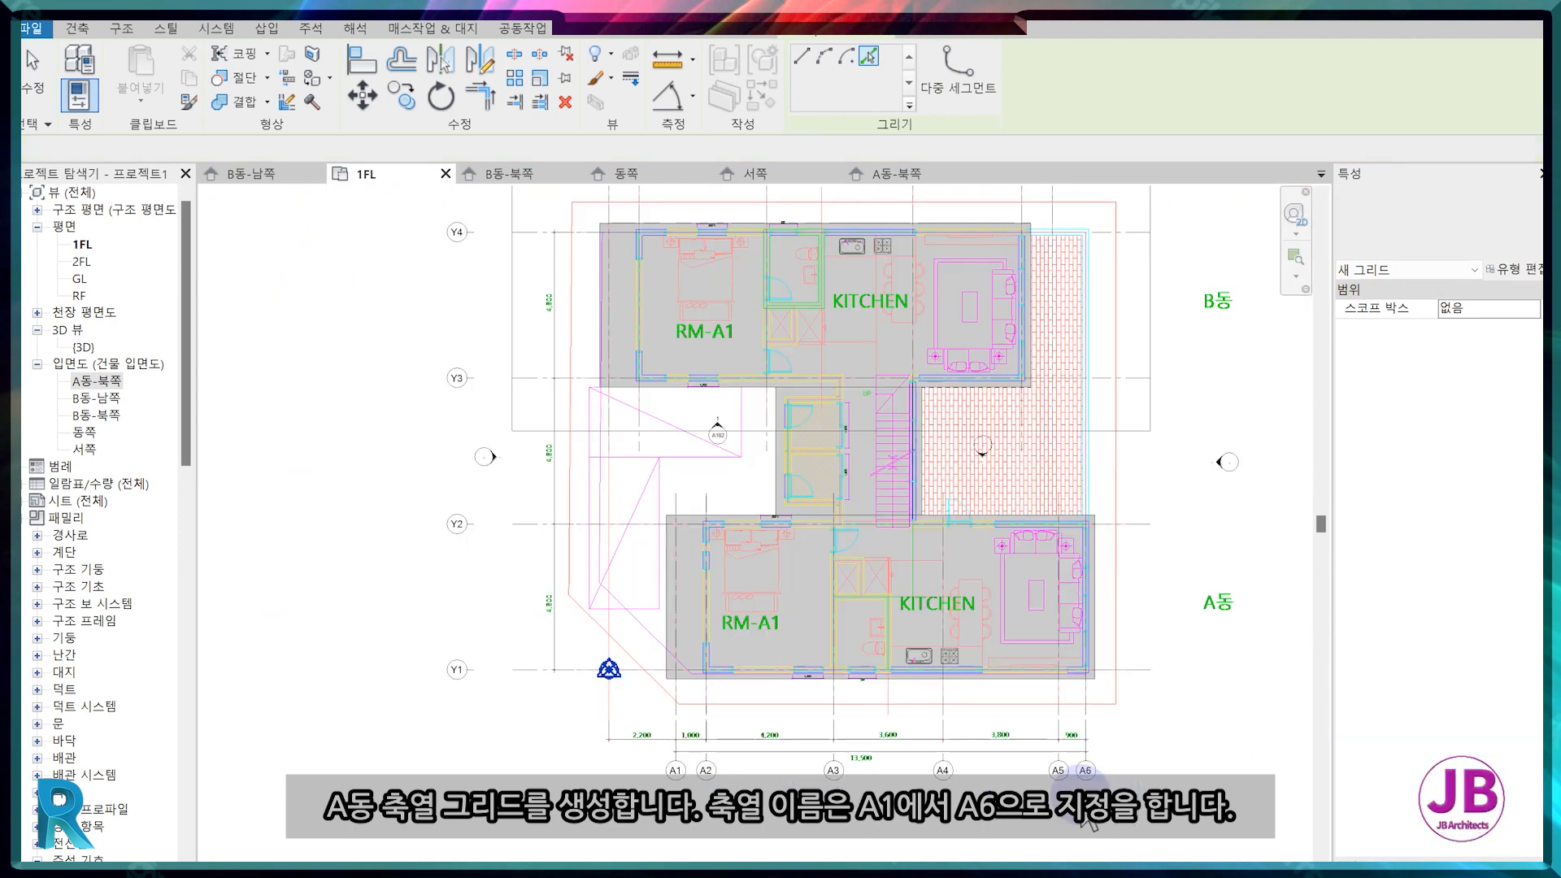
key("Escape")
key("Escape")
Open the A동-북쪽 elevation and extend the lower ends of grids A1 to A6 further below the 1FL level.
left_click(911, 175)
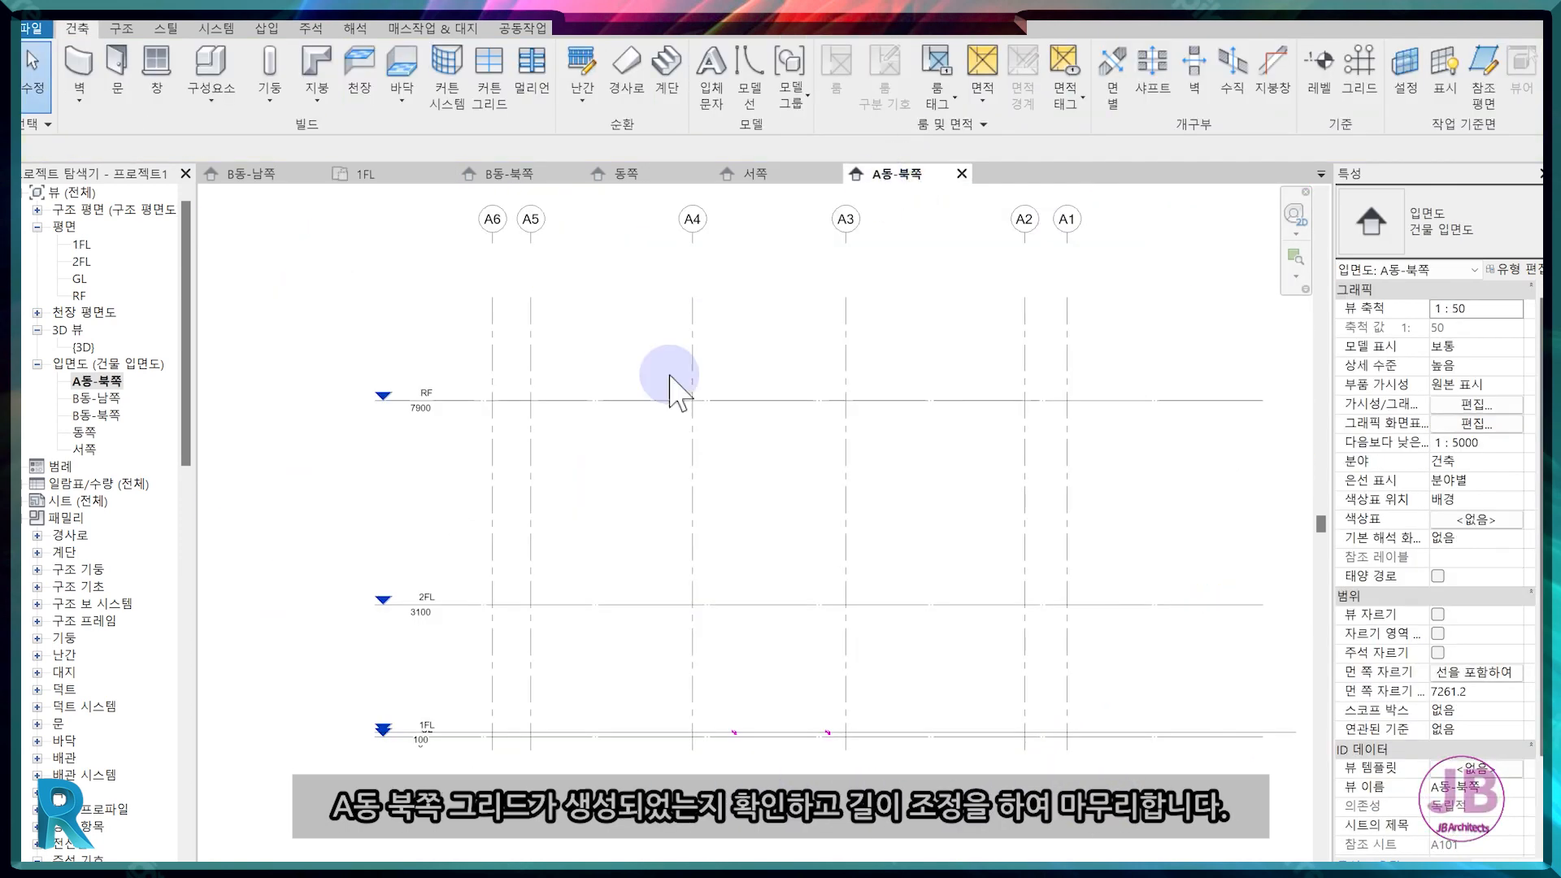
left_click(696, 647)
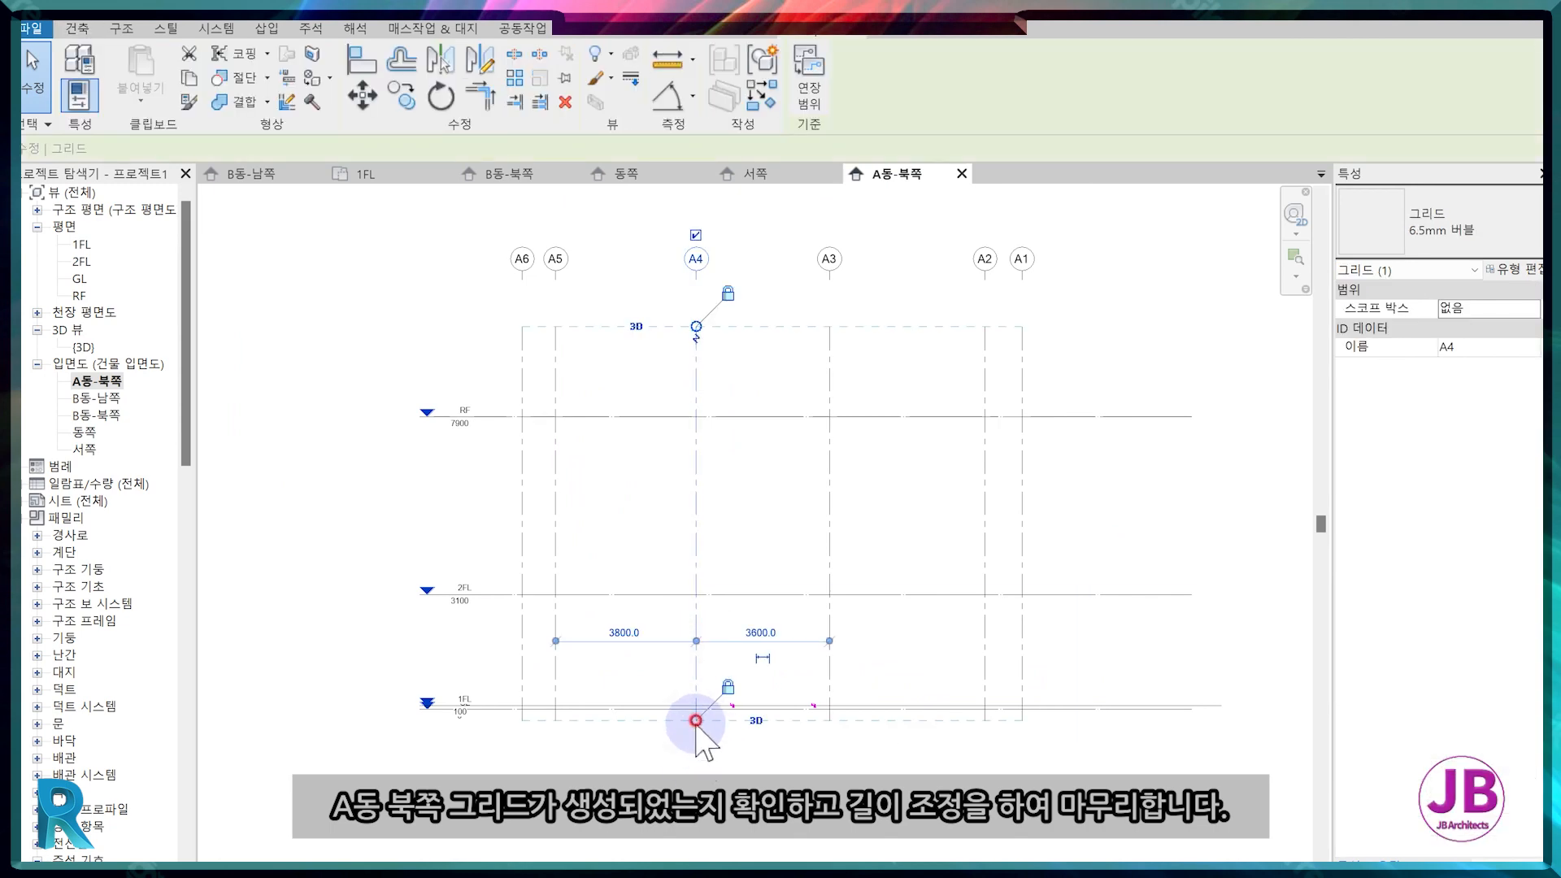
left_click_drag(696, 721, 703, 761)
left_click(797, 754)
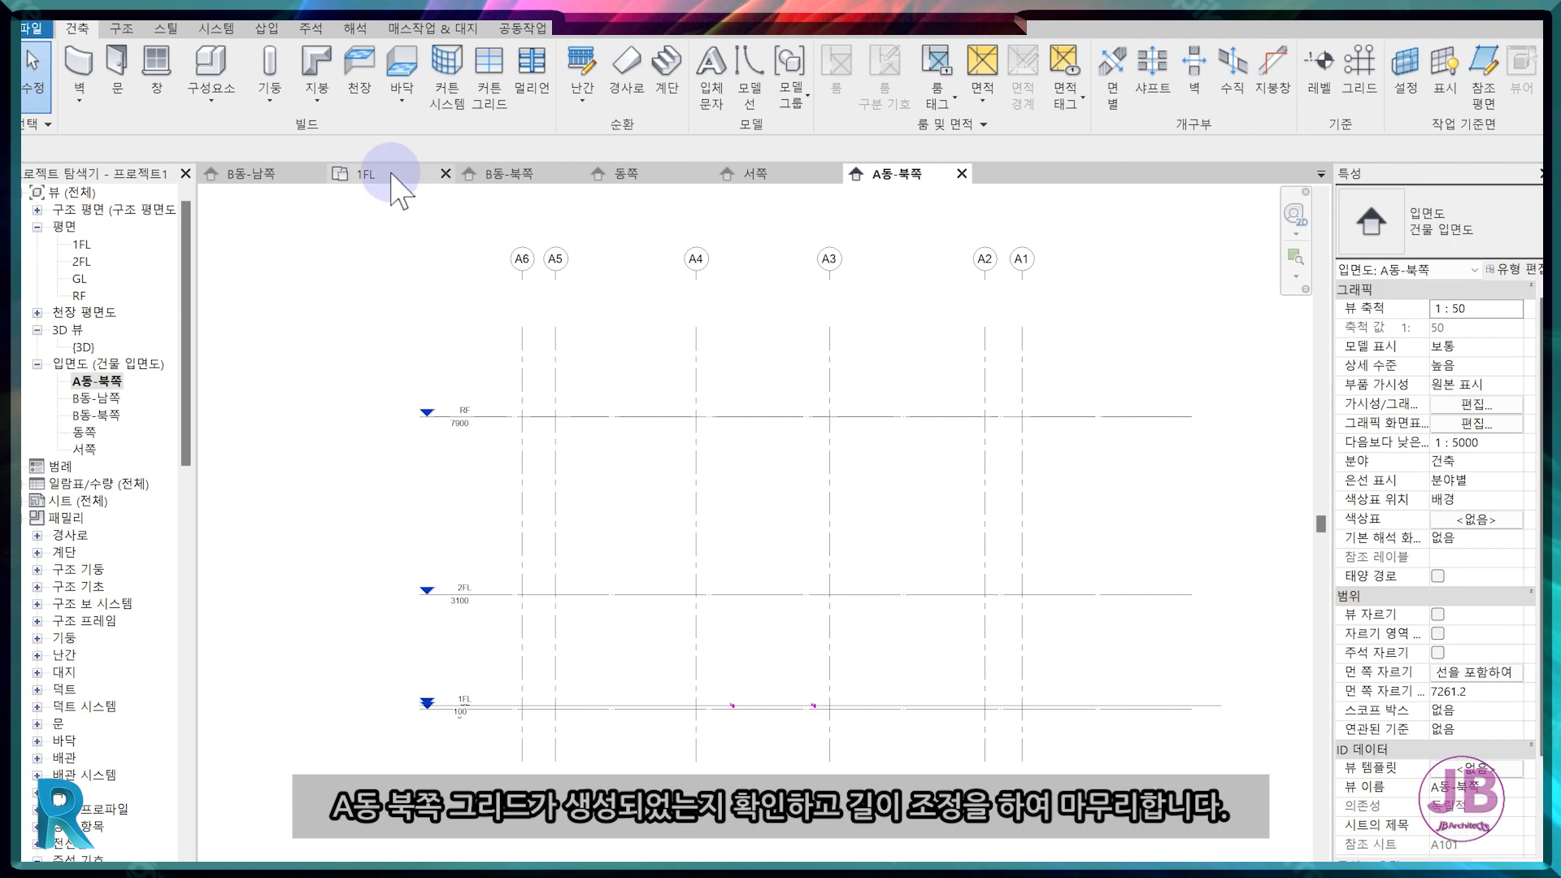
In the 1FL plan, copy the B동 south elevation tag to the south side of A동, between grids A3 and A4.
left_click(400, 193)
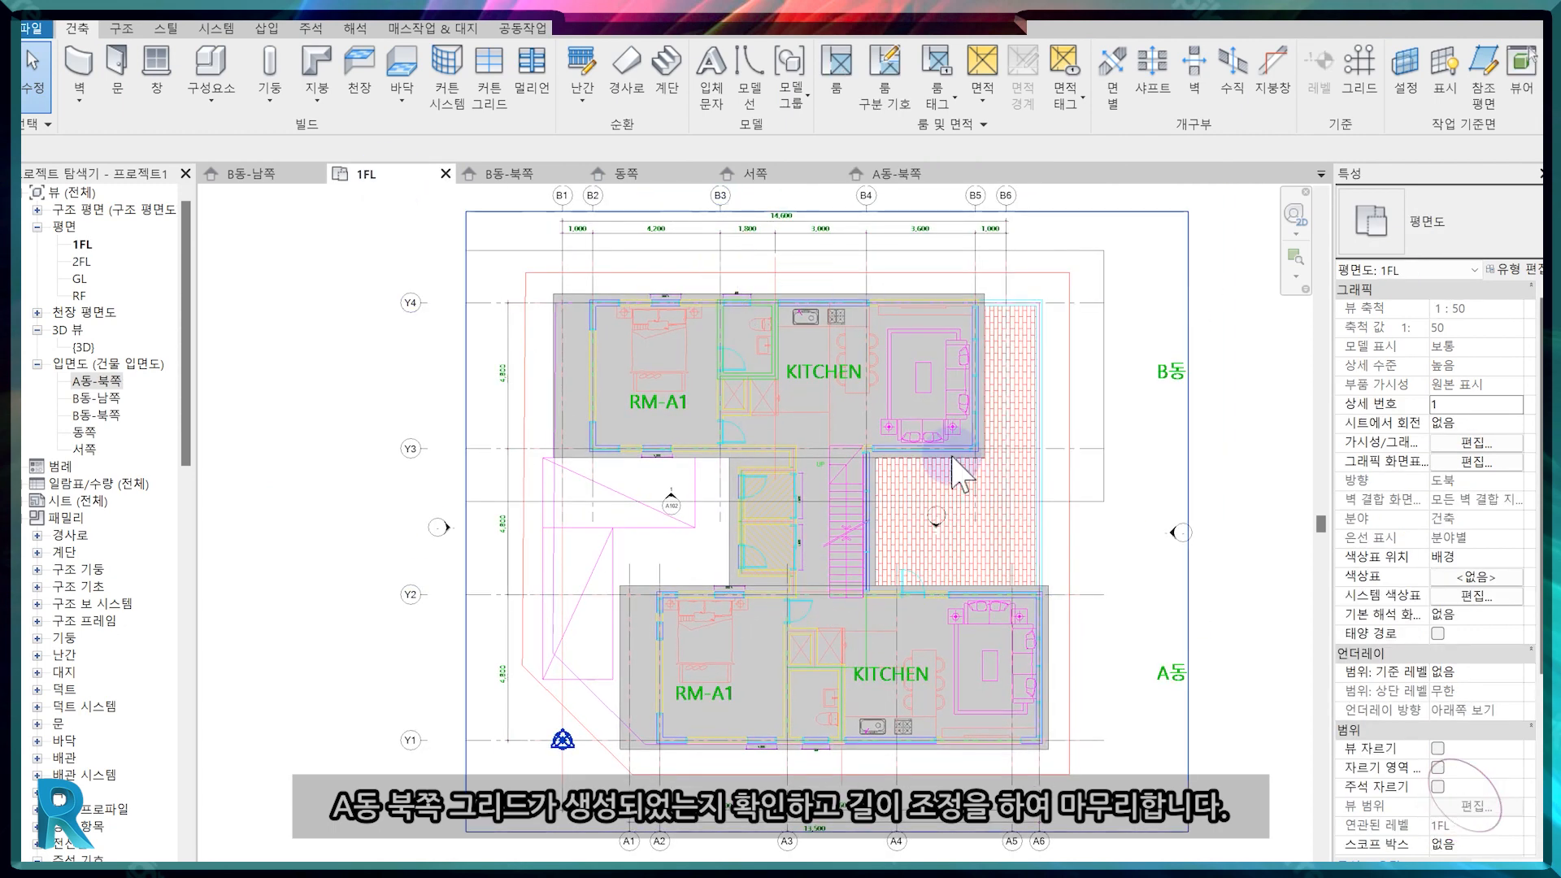
scroll(714, 574, "down", 1)
left_click(684, 518)
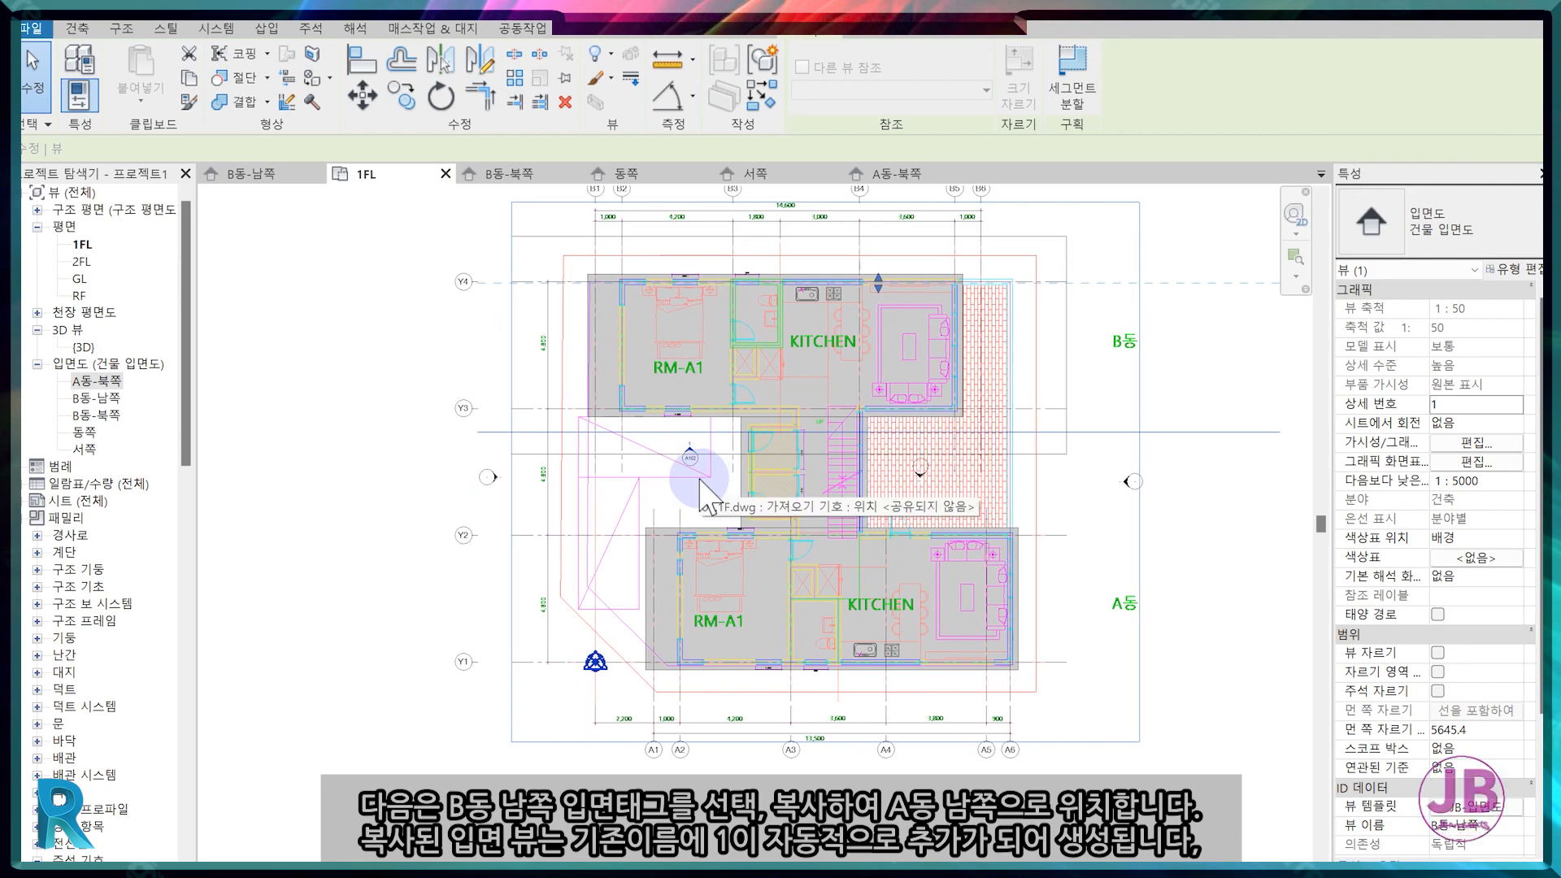
scroll(697, 480, "up", 1)
left_click(693, 474)
scroll(693, 468, "up", 3)
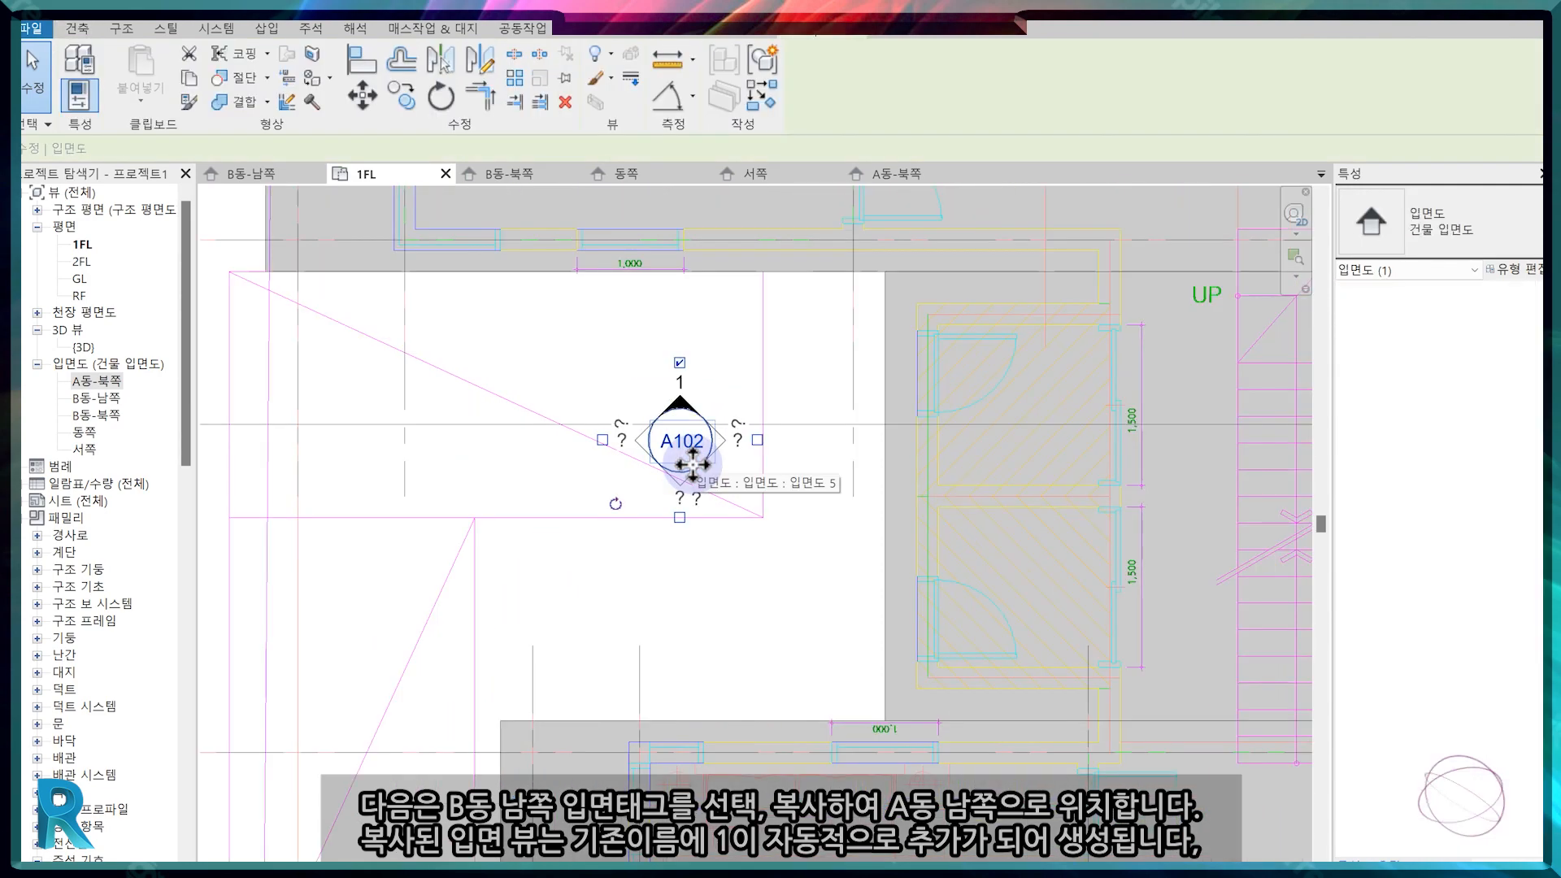
scroll(693, 466, "down", 4)
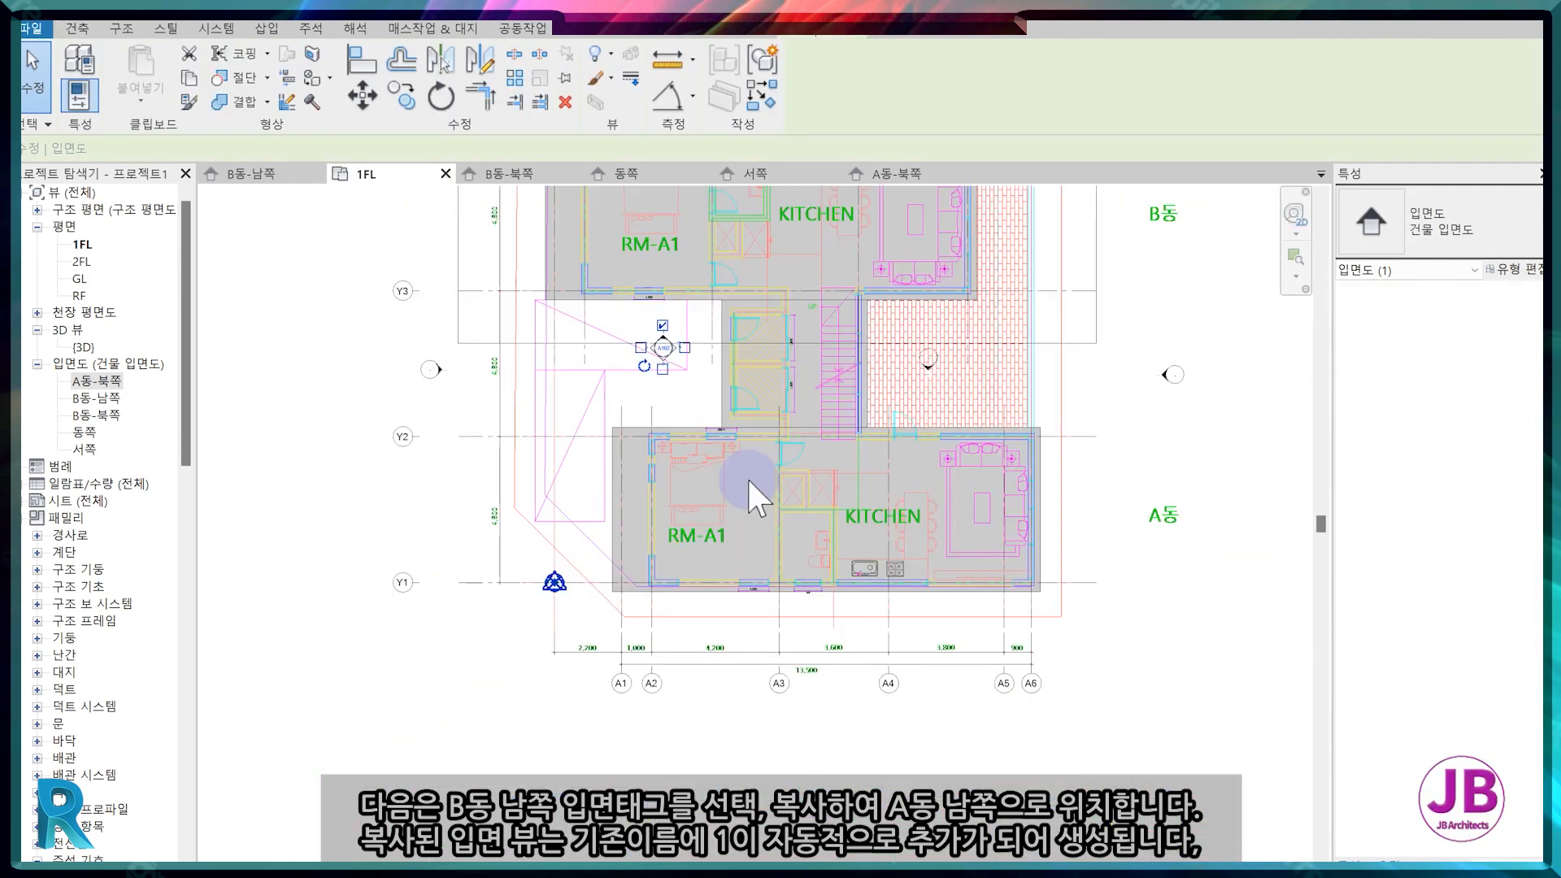
key("c")
key("o")
left_click(664, 346)
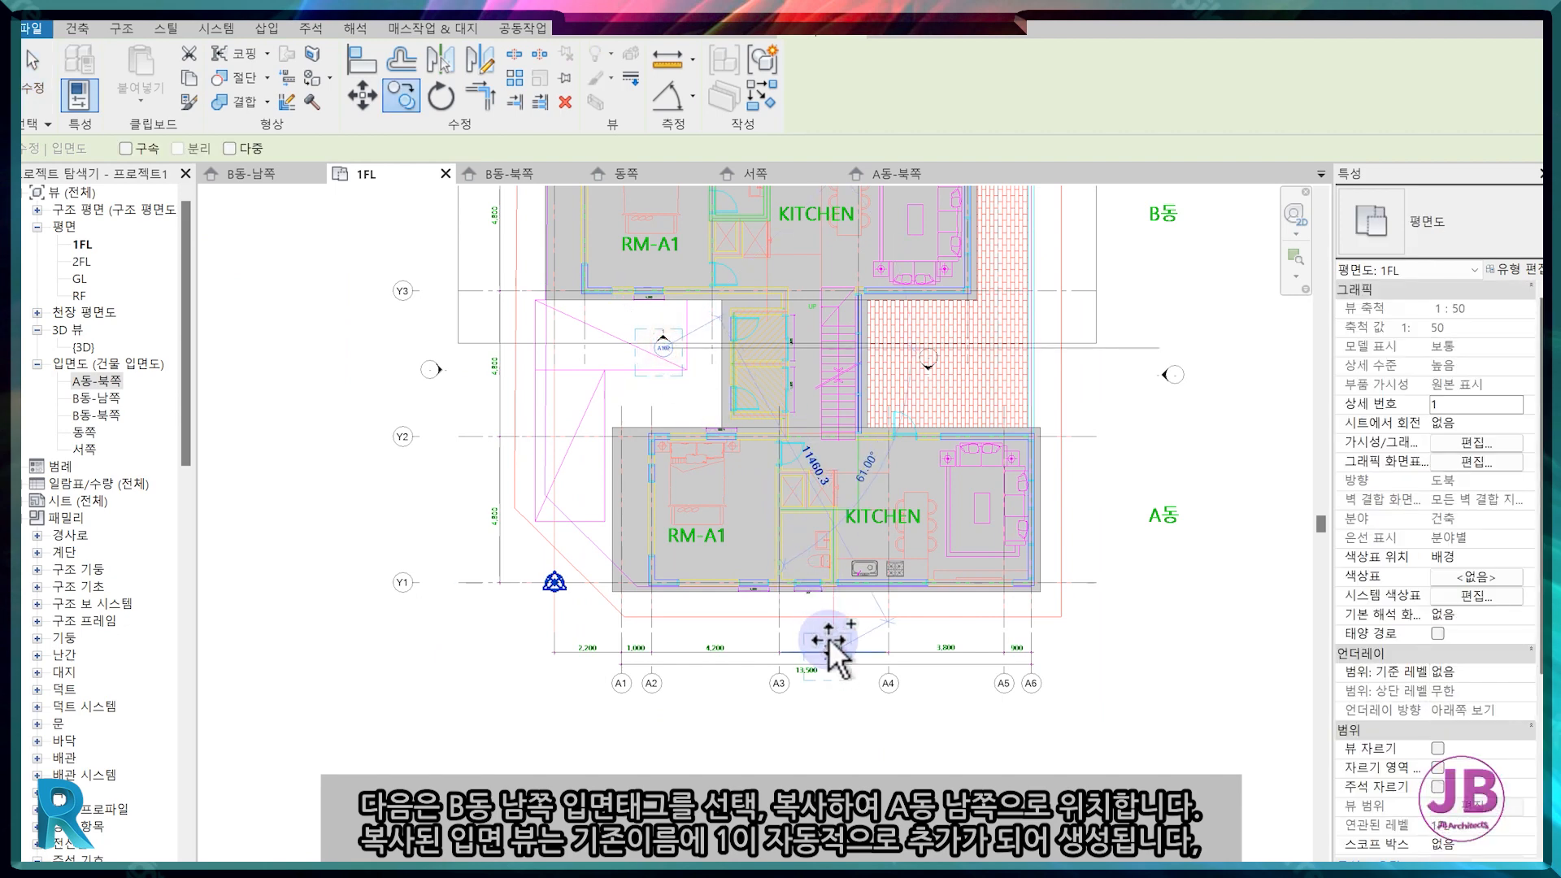
left_click(828, 638)
scroll(823, 638, "up", 3)
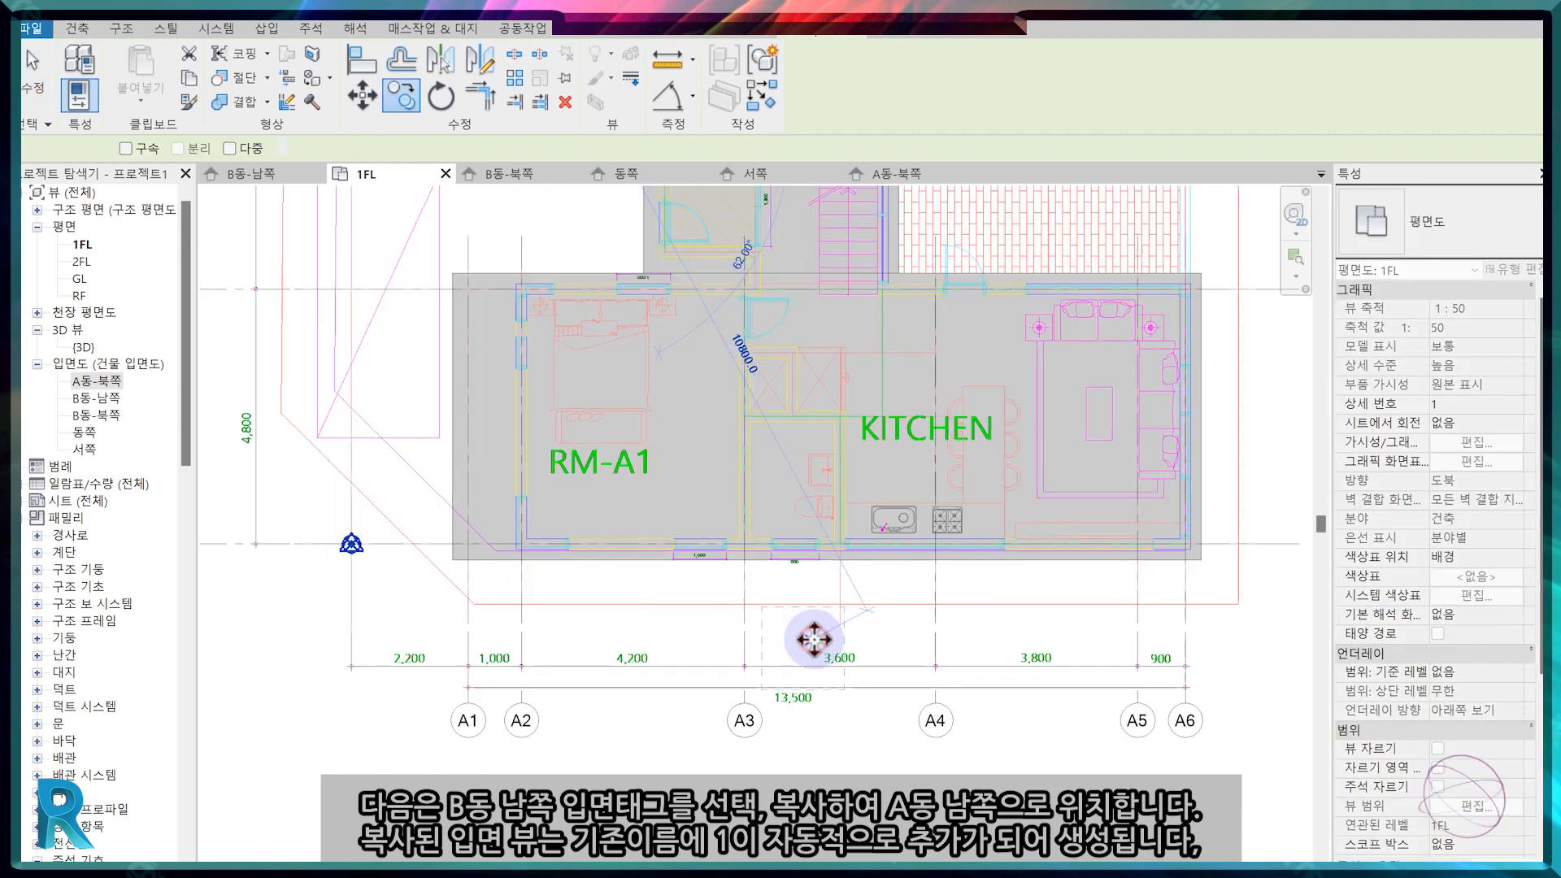
scroll(812, 638, "up", 2)
key("Escape")
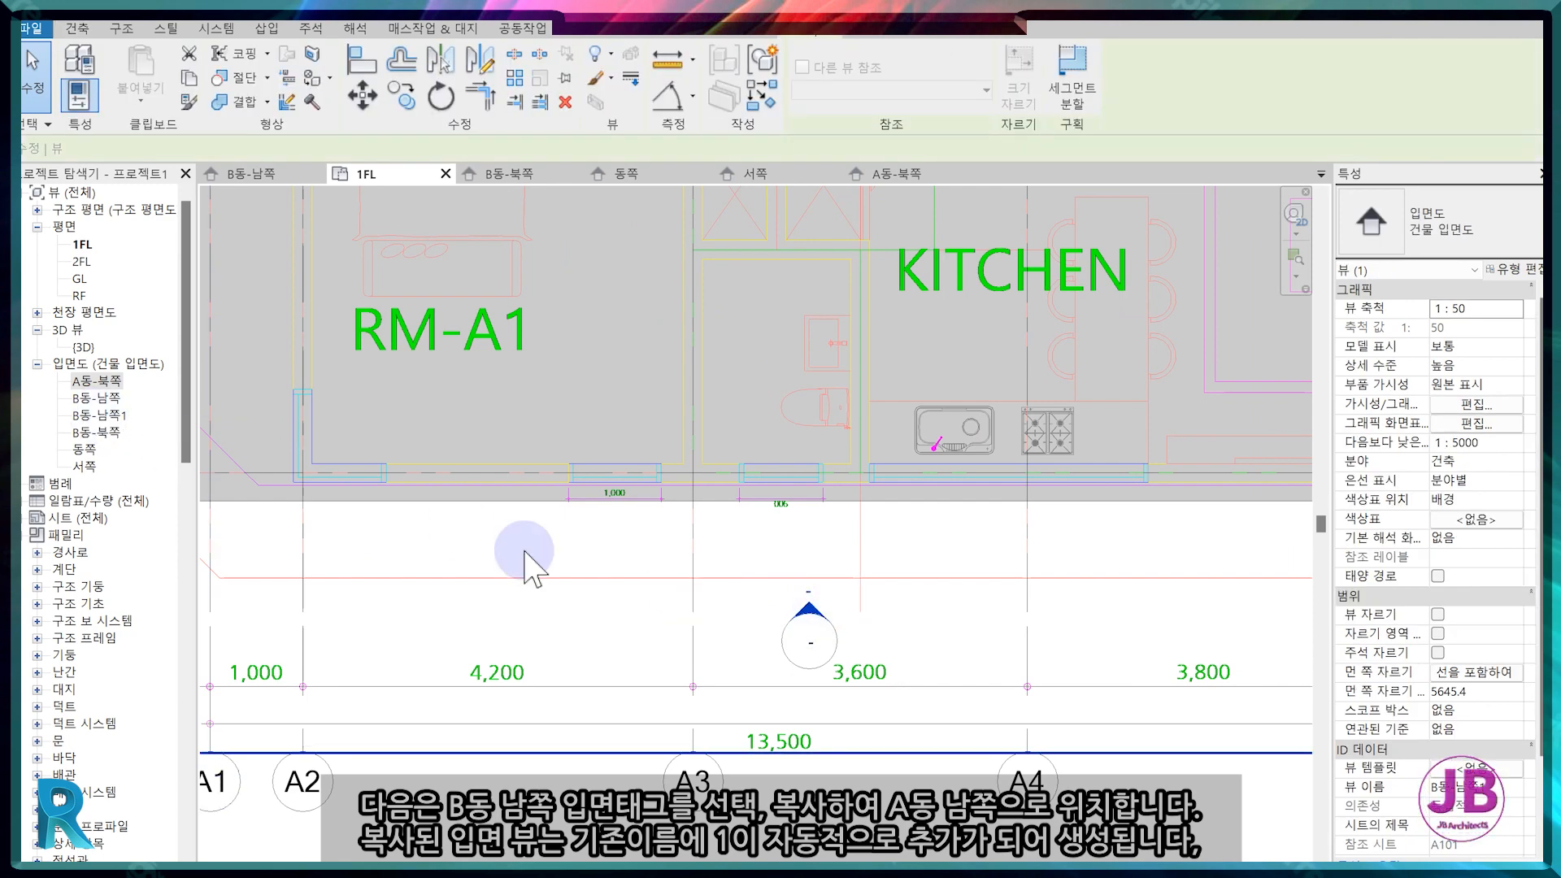
Open the copied south elevation view and rename it A동-남쪽.
double_click(816, 610)
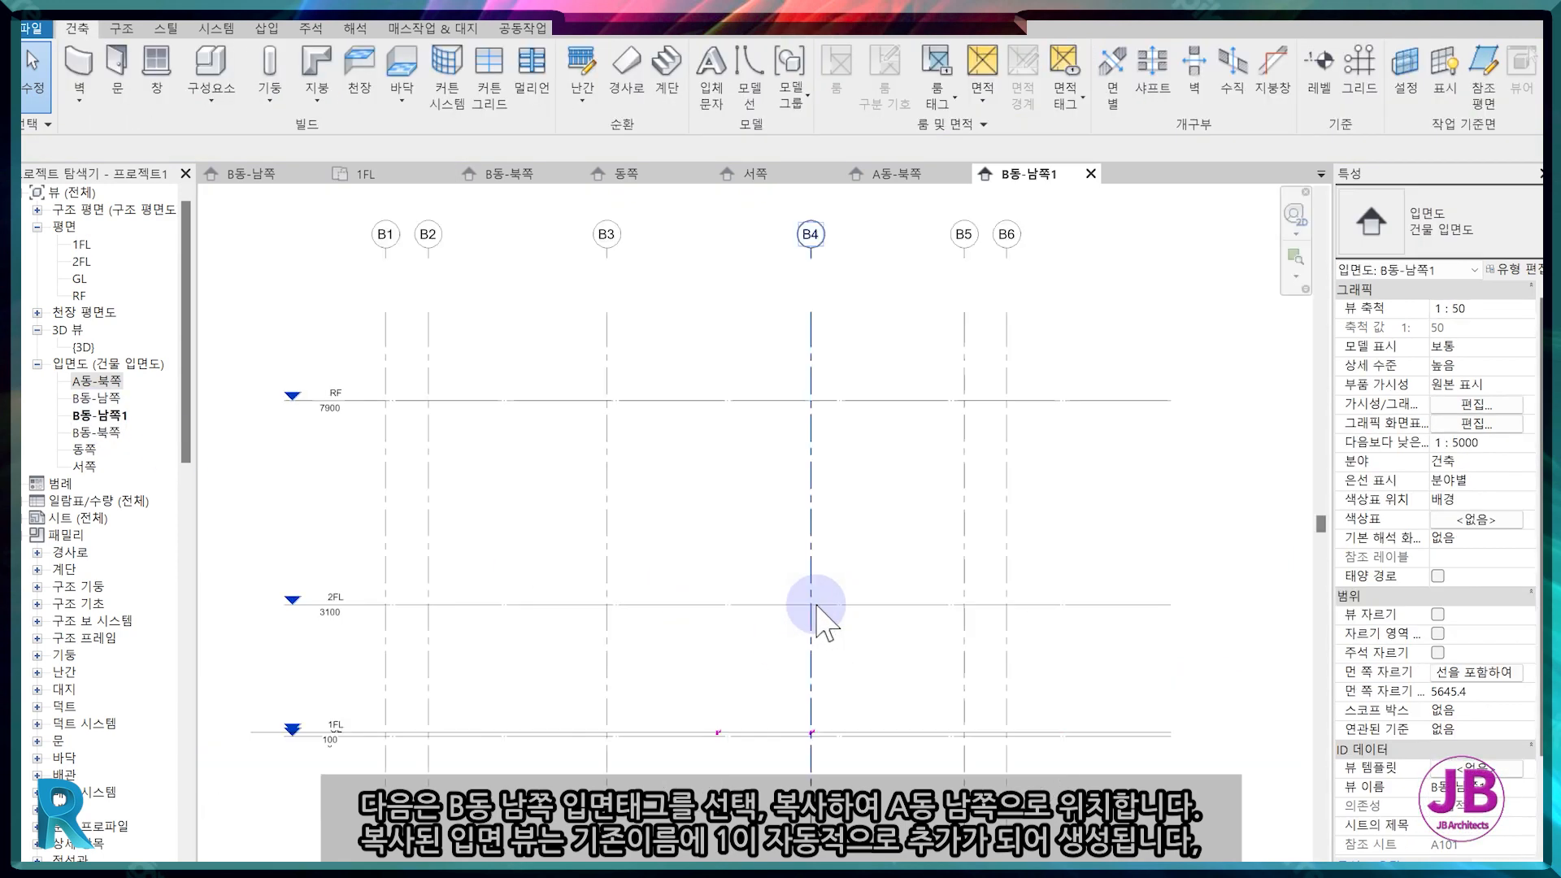
left_click(107, 417)
right_click(106, 418)
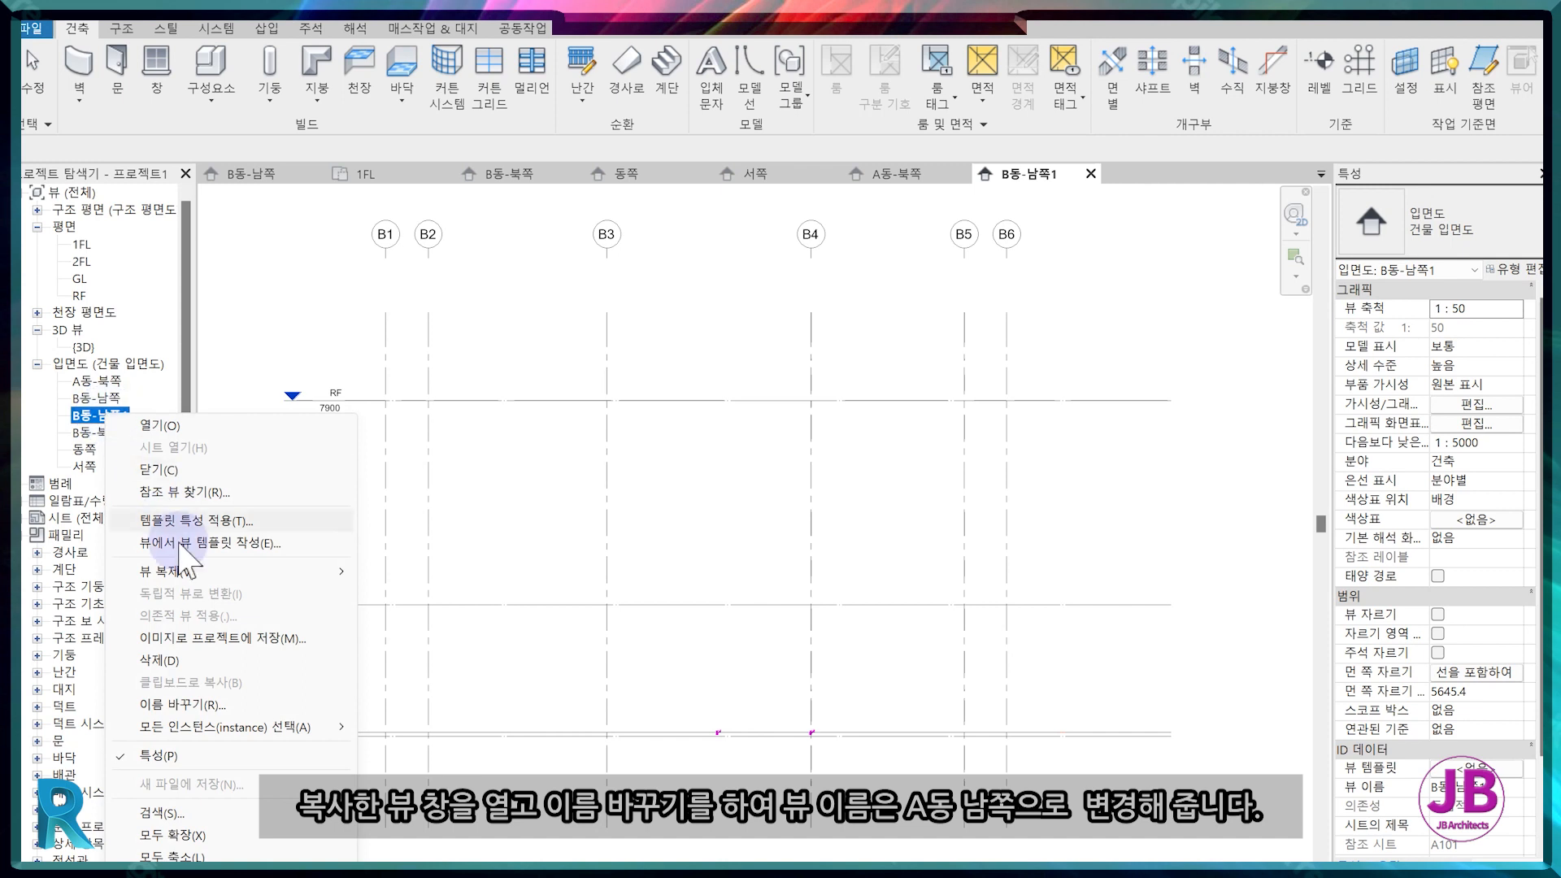
left_click(218, 701)
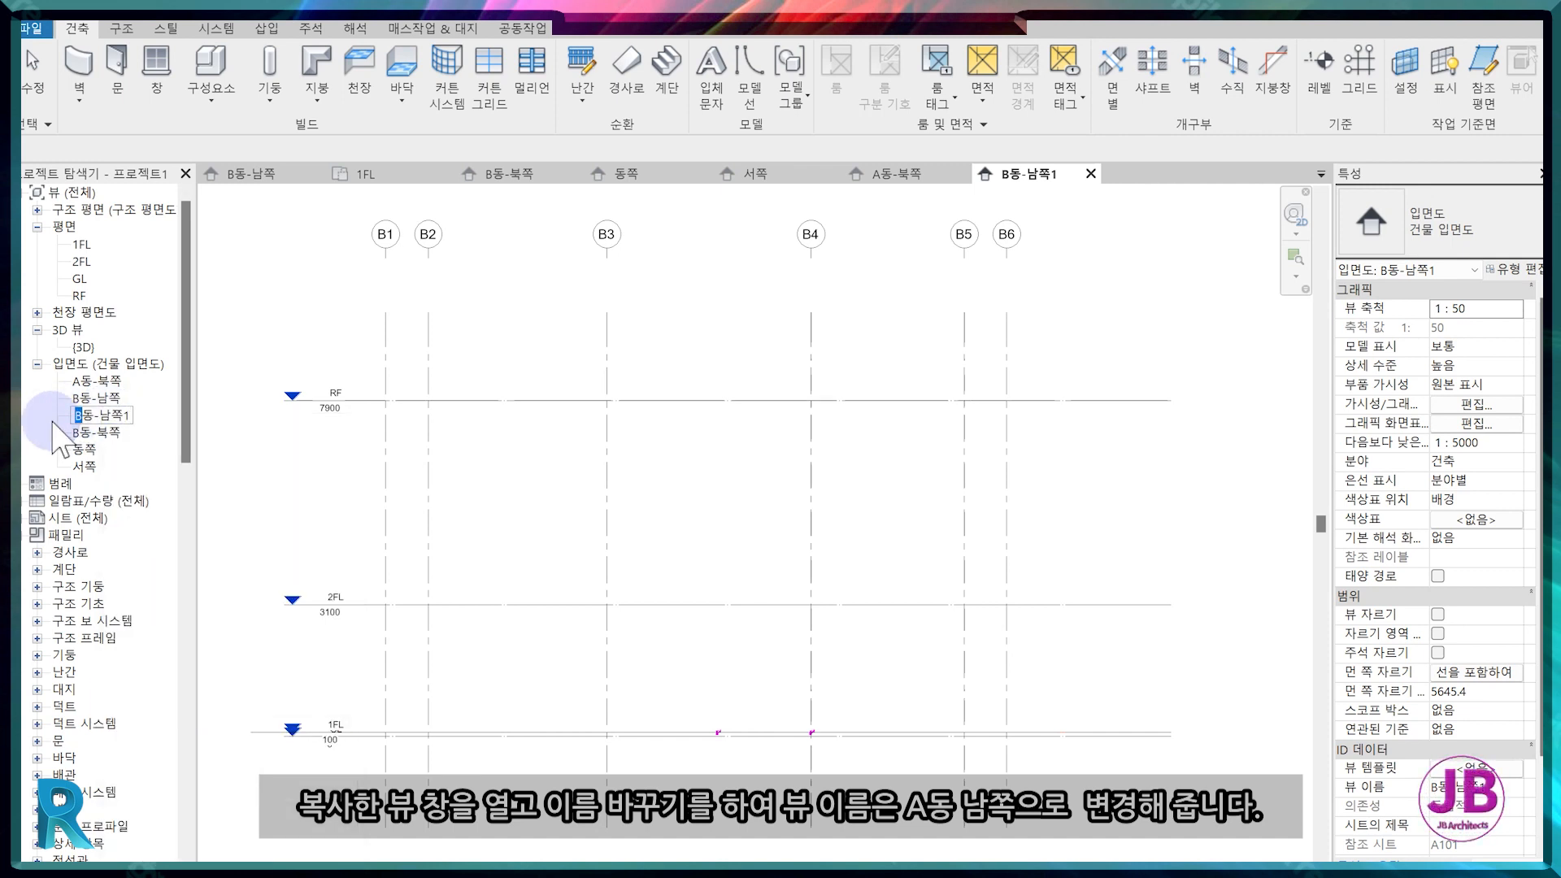
scroll(538, 532, "down", 1)
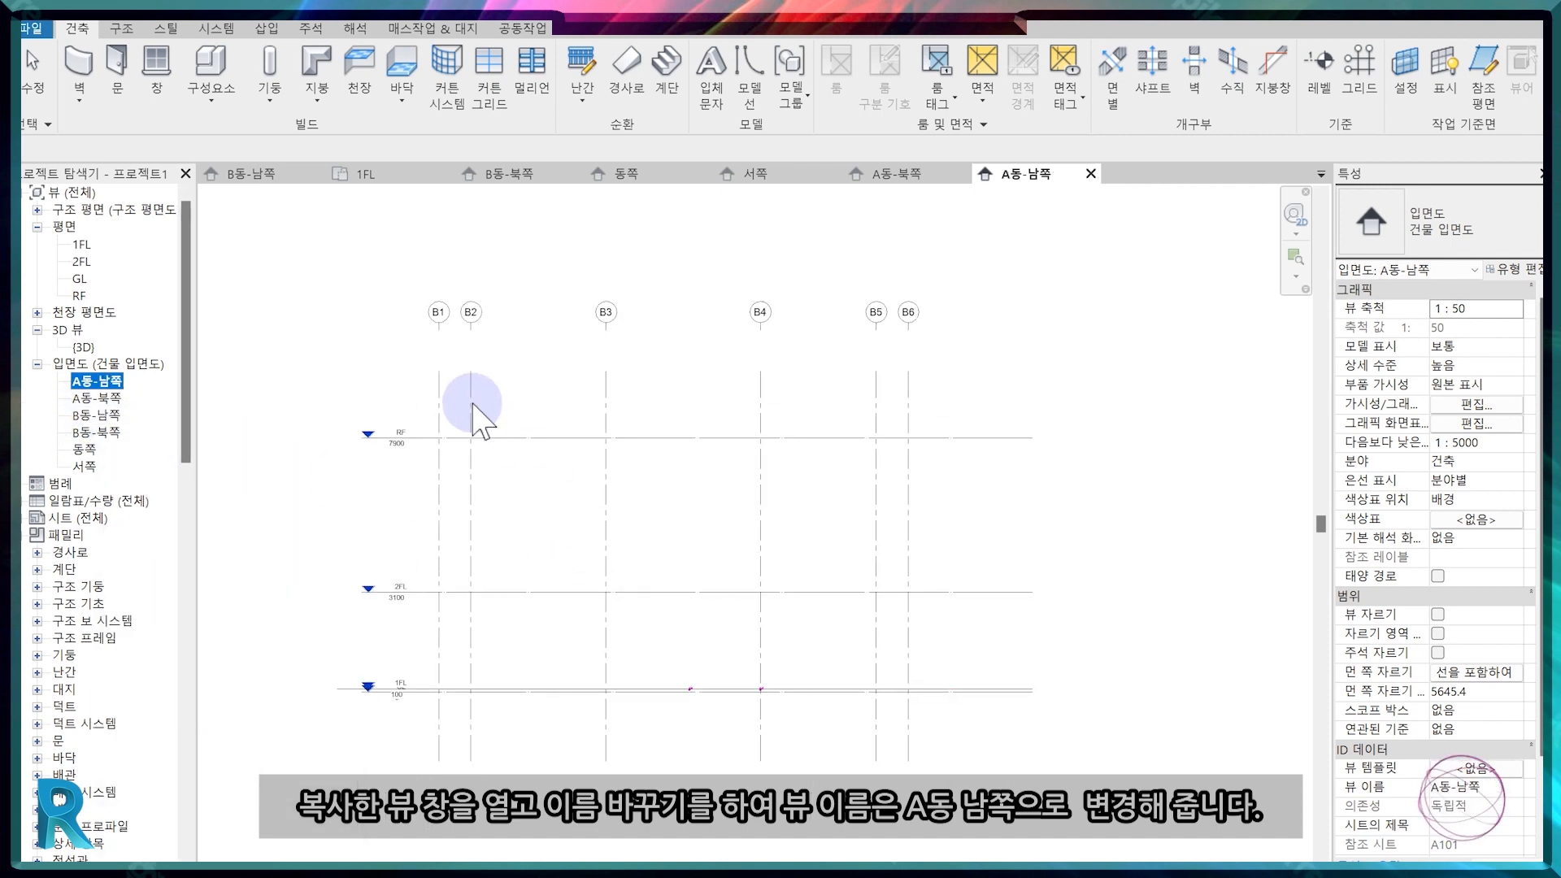
In the 1FL plan, move the A동-남쪽 elevation's view line just south of A동 and its far clip line to grid Y2.
left_click(423, 174)
scroll(784, 610, "down", 3)
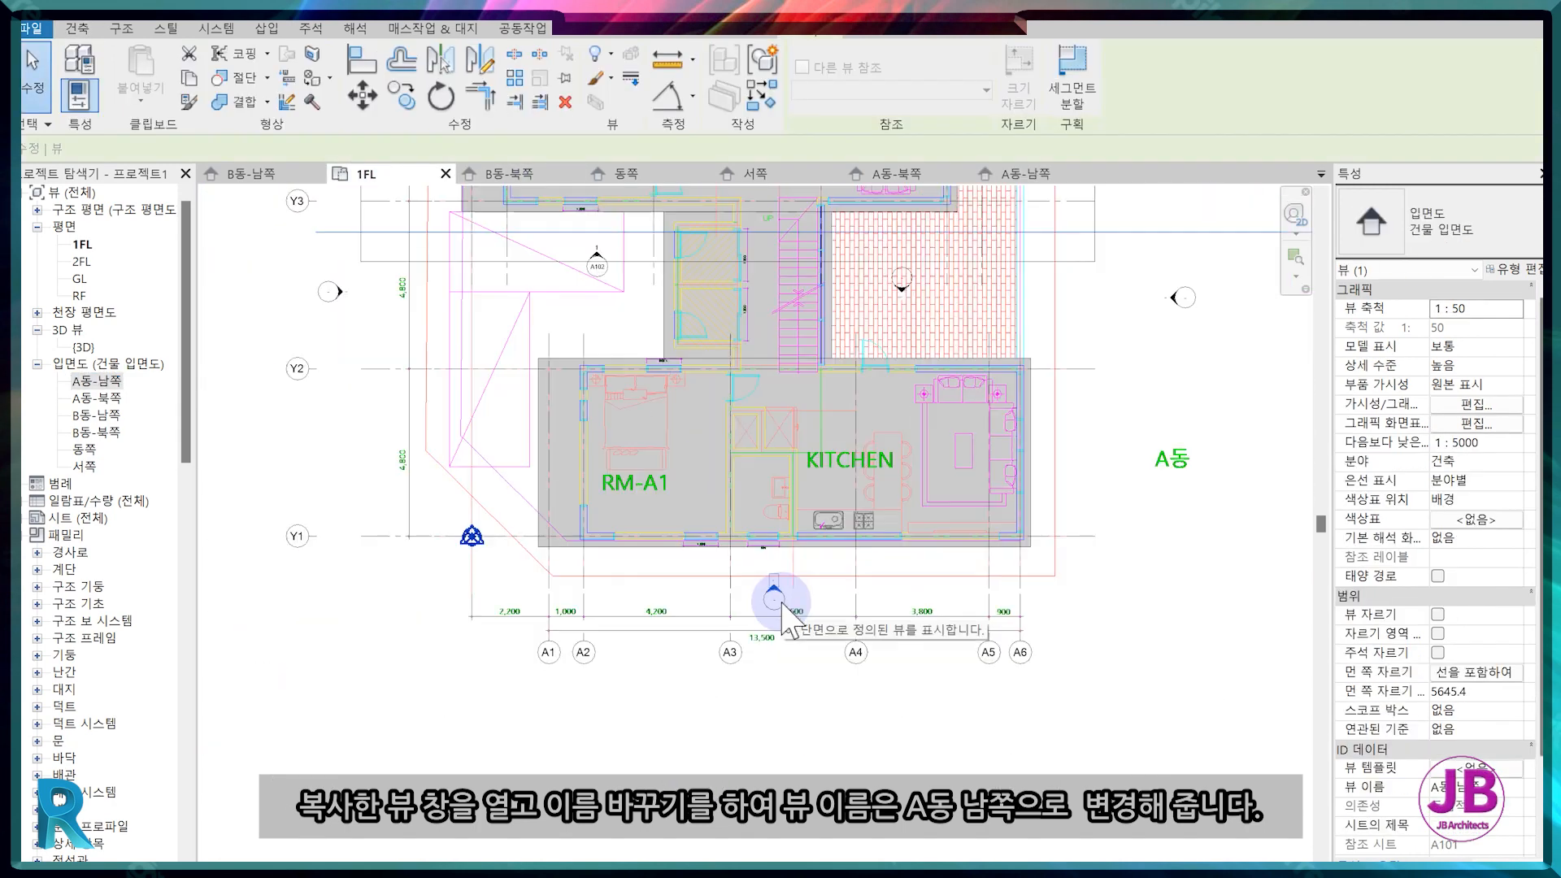
left_click(1127, 321)
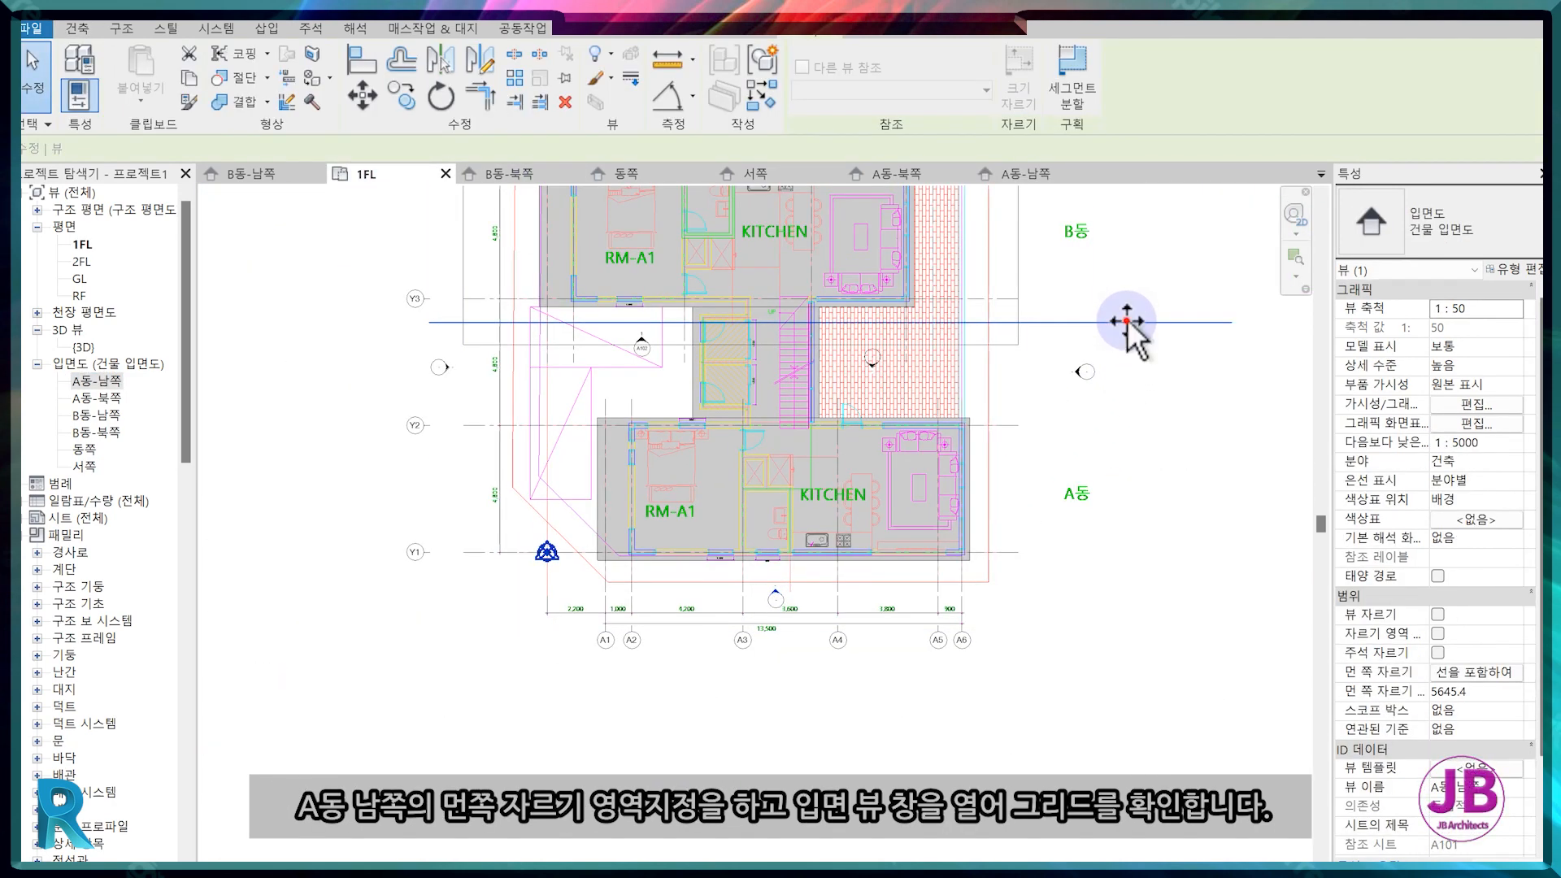
left_click_drag(1127, 322, 1155, 578)
left_click_drag(862, 425, 862, 423)
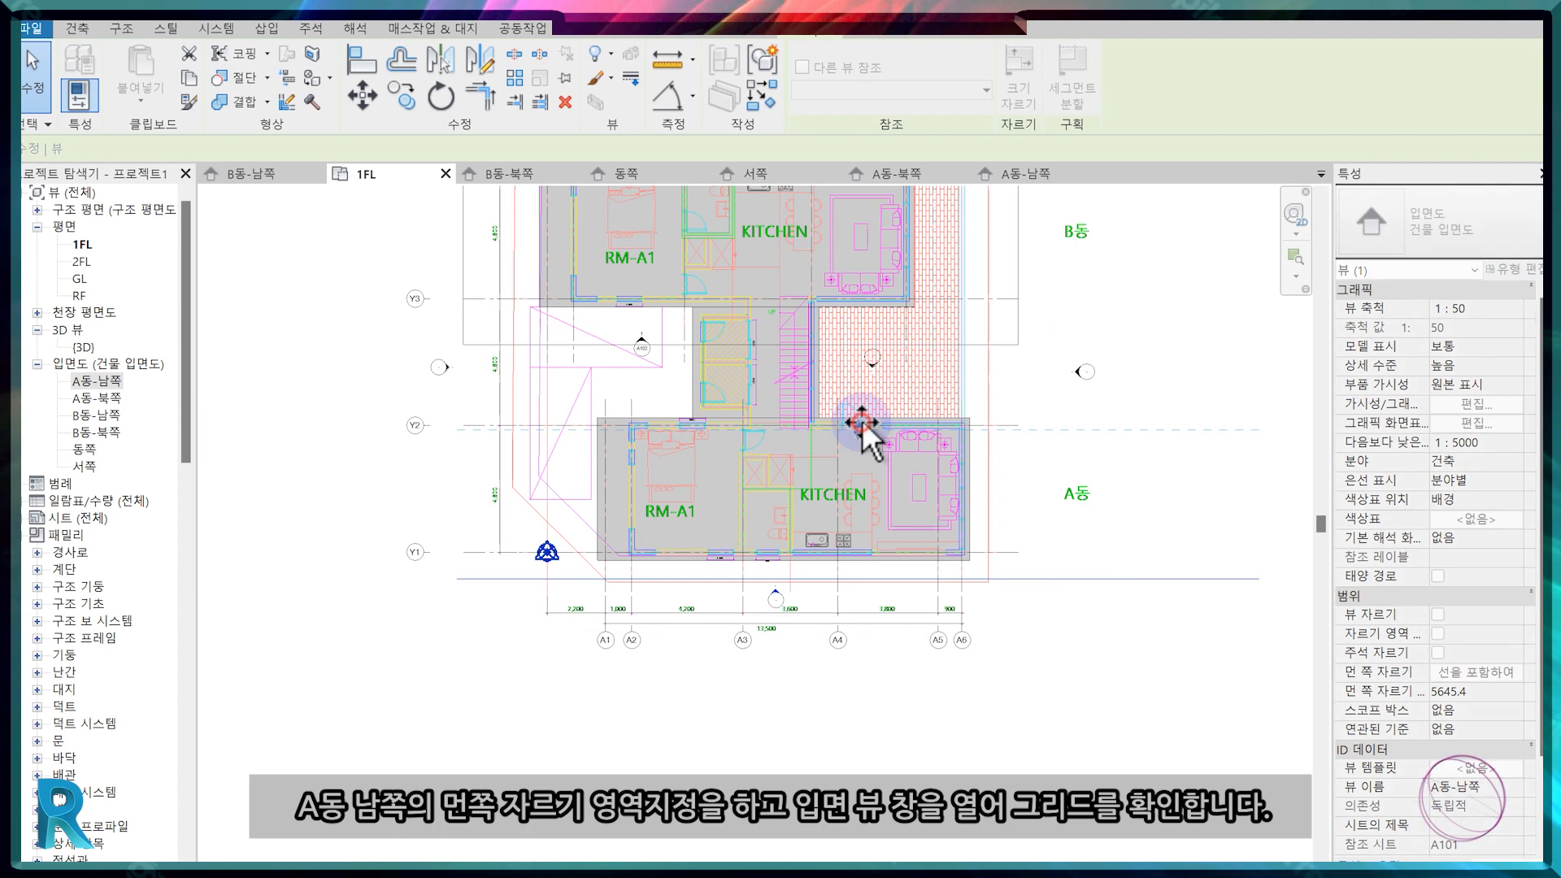
left_click(1009, 537)
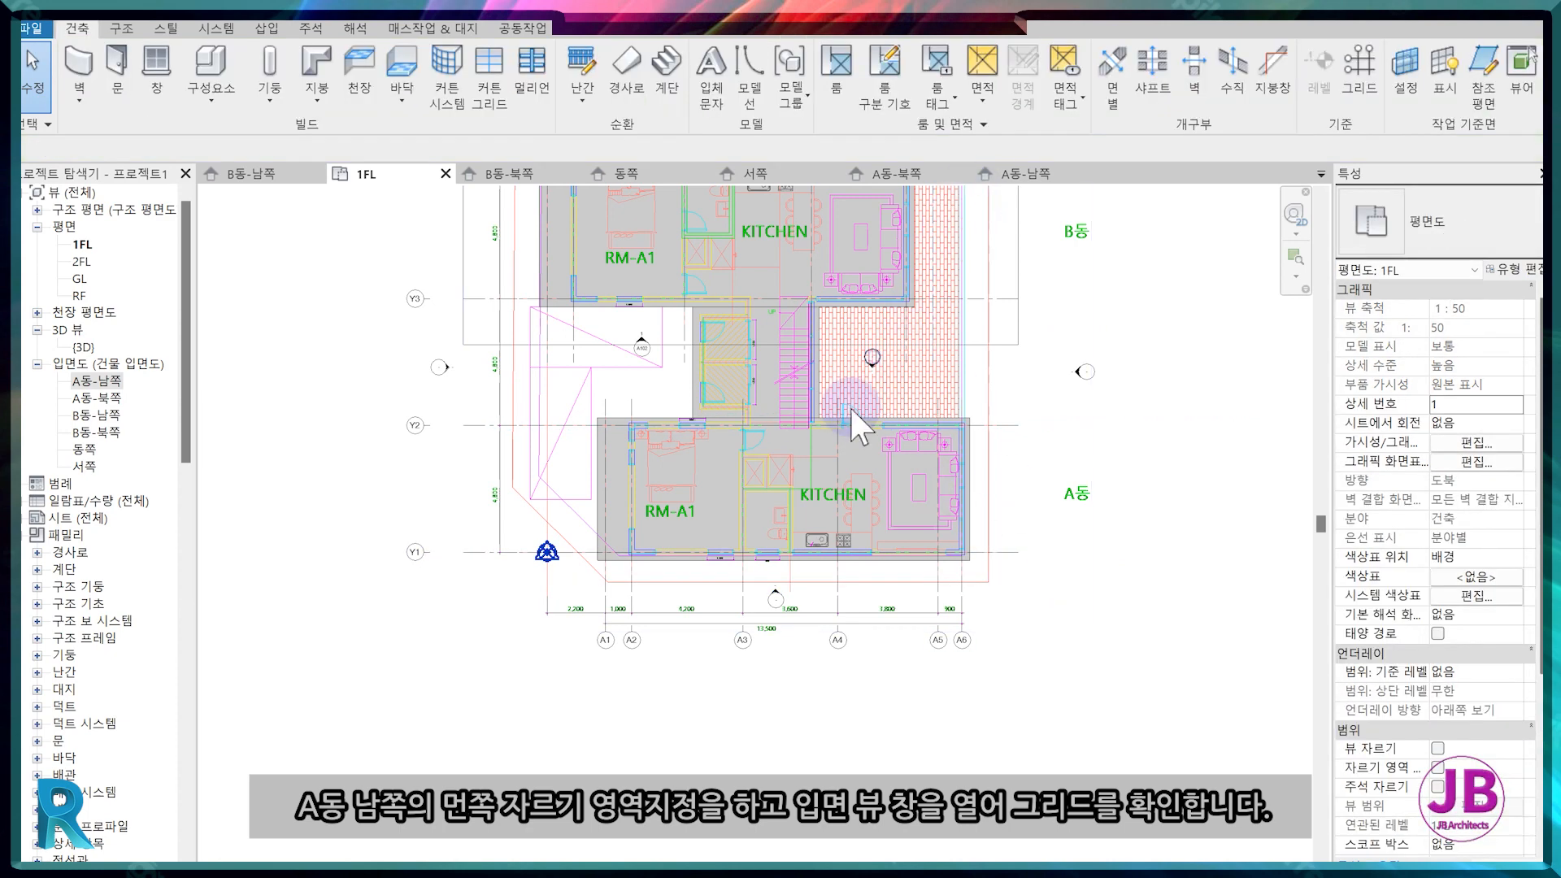
Check the grids in the A동-남쪽 elevation and close the A동-남쪽 and A동-북쪽 views.
double_click(776, 599)
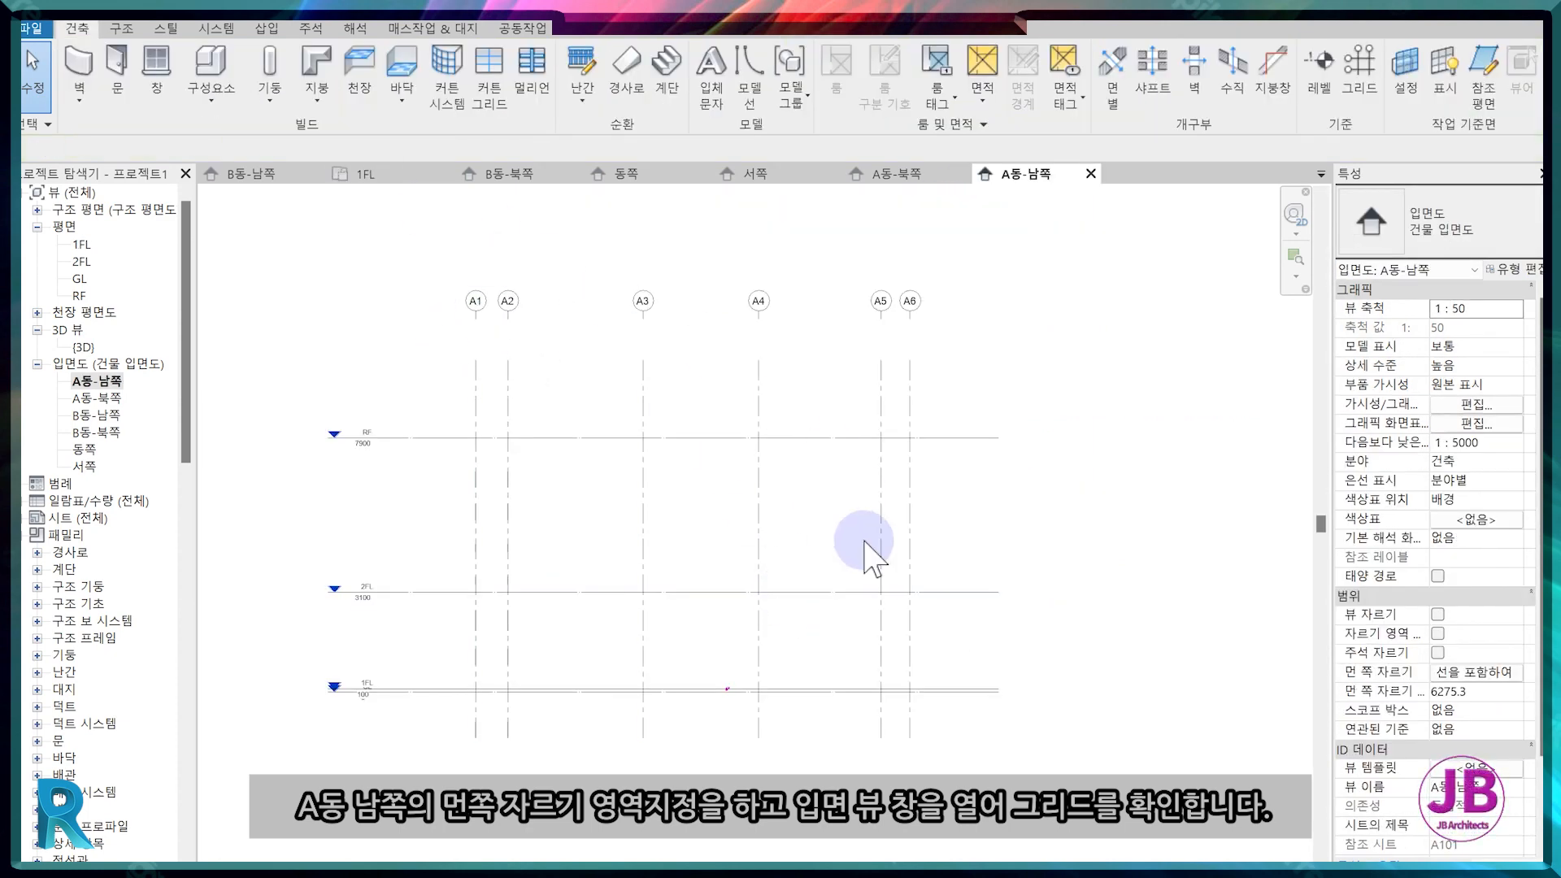
scroll(856, 496, "down", 1)
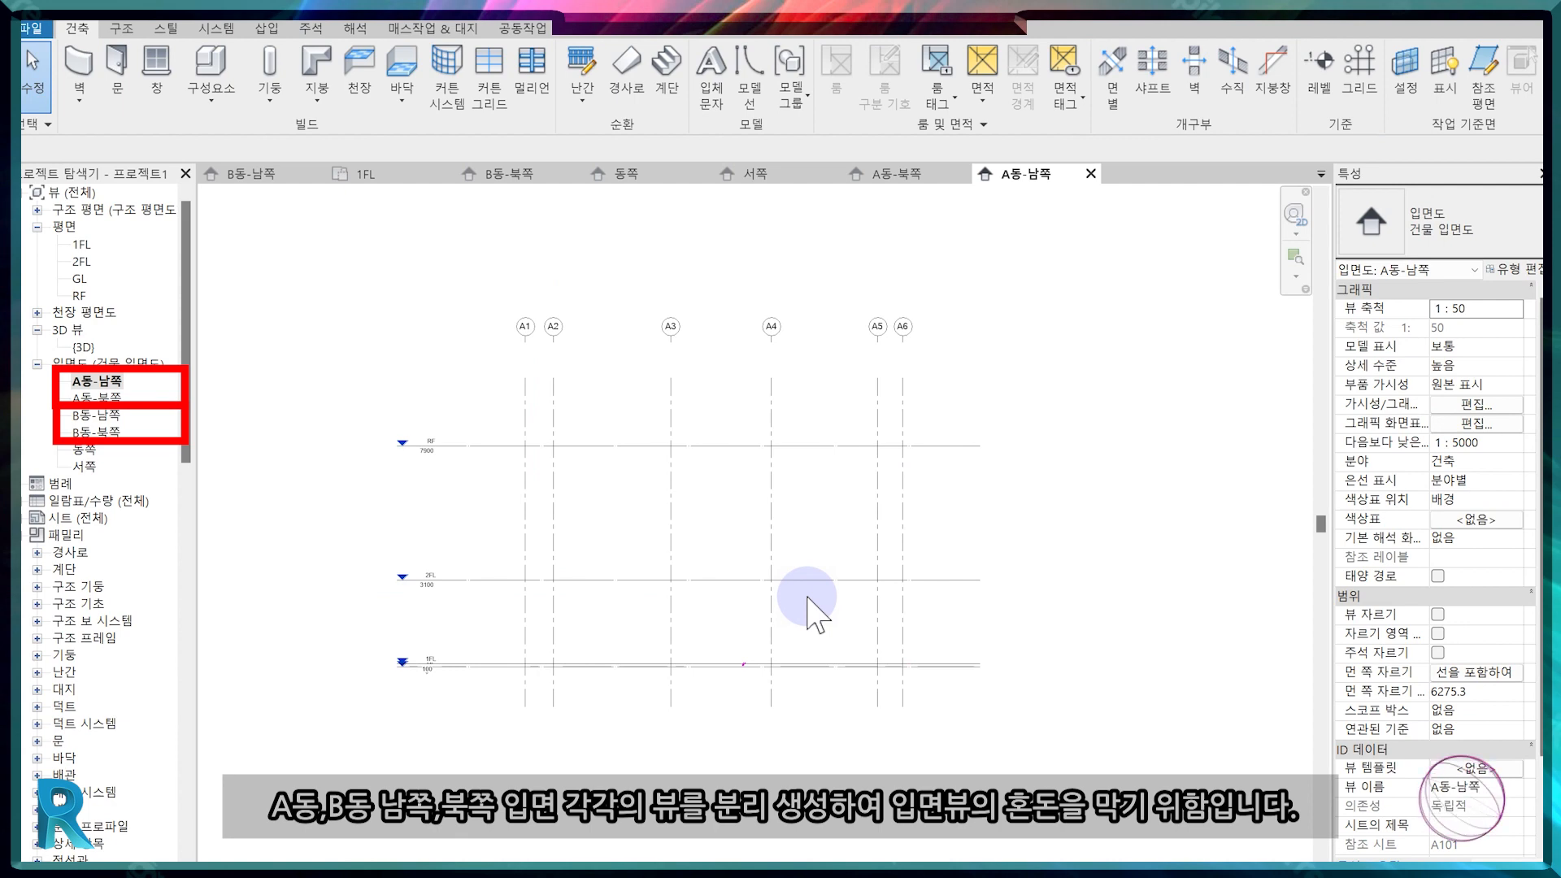
middle_click_drag(839, 624, 878, 627)
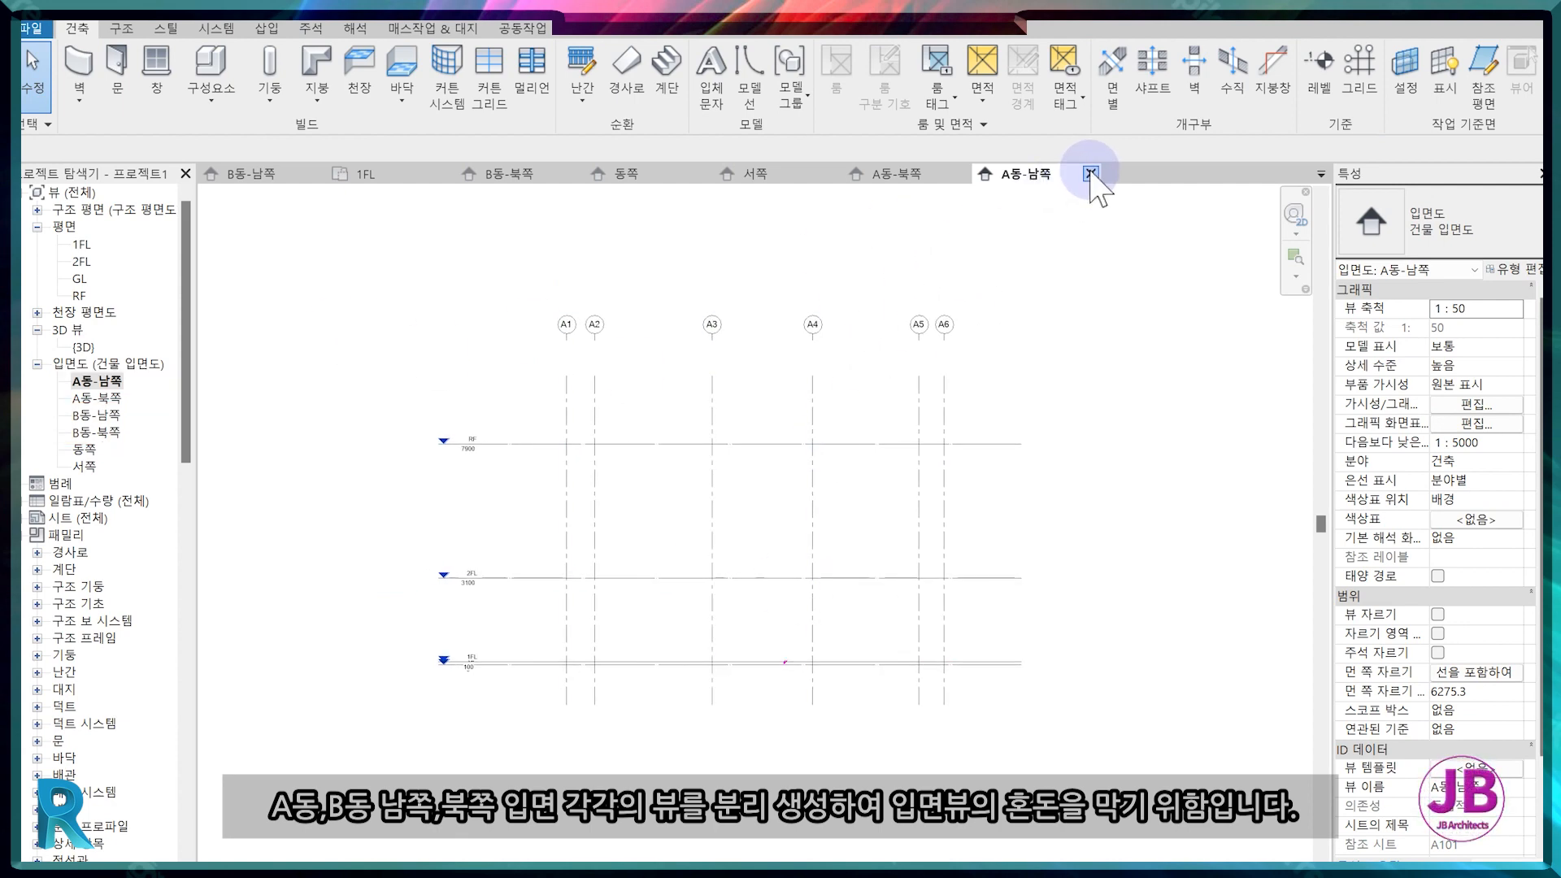
left_click(1090, 173)
left_click(962, 173)
scroll(881, 394, "down", 2)
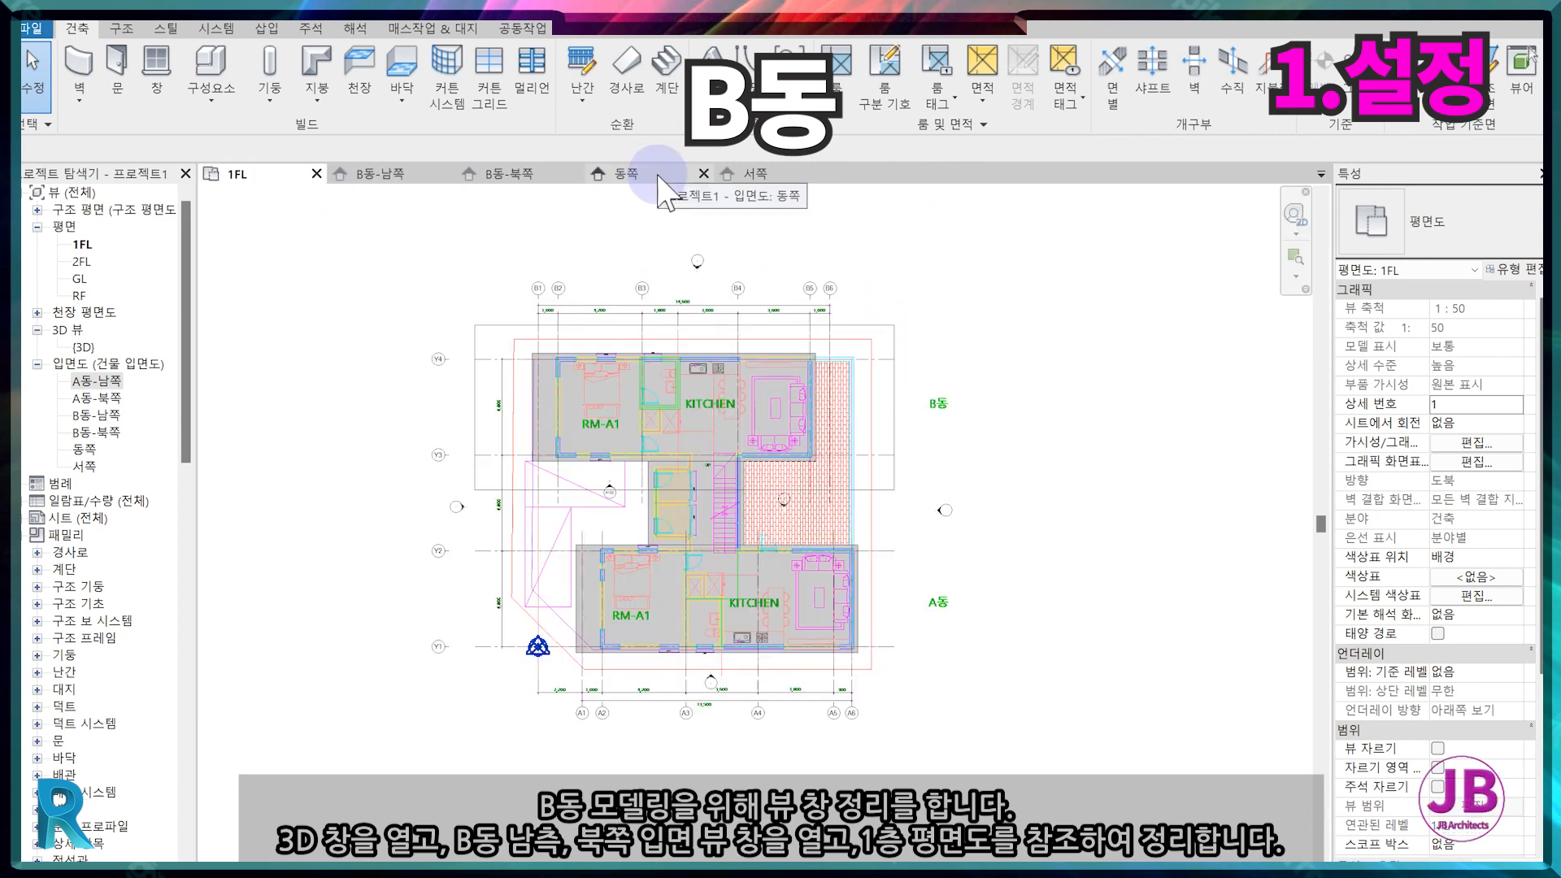
Open the default 3D view and tile all open views, with the 1FL plan as the active view.
double_click(84, 347)
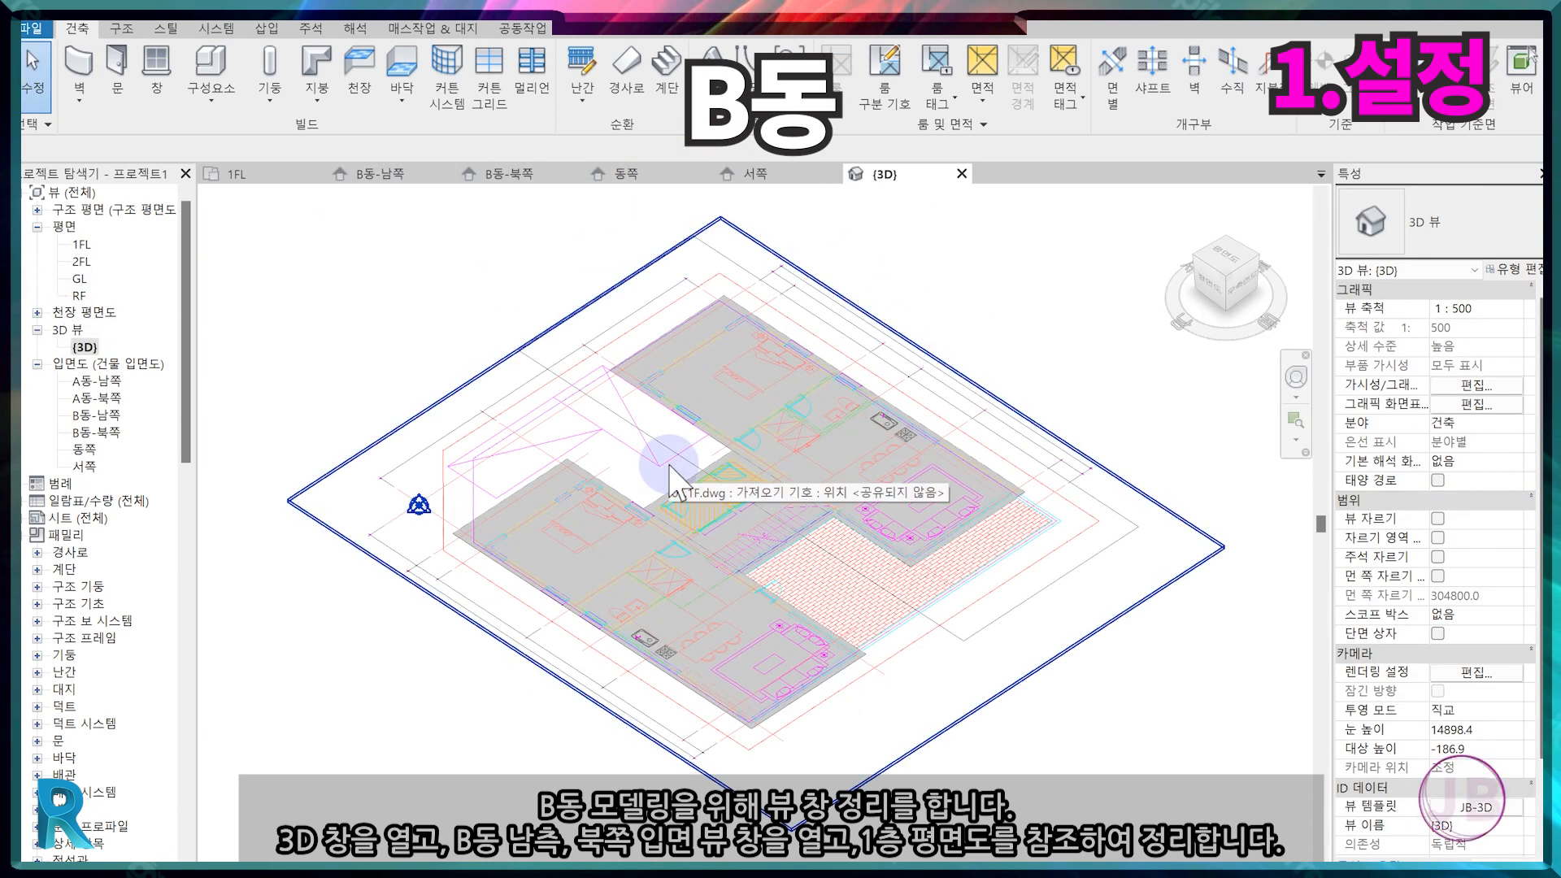
left_click(252, 172)
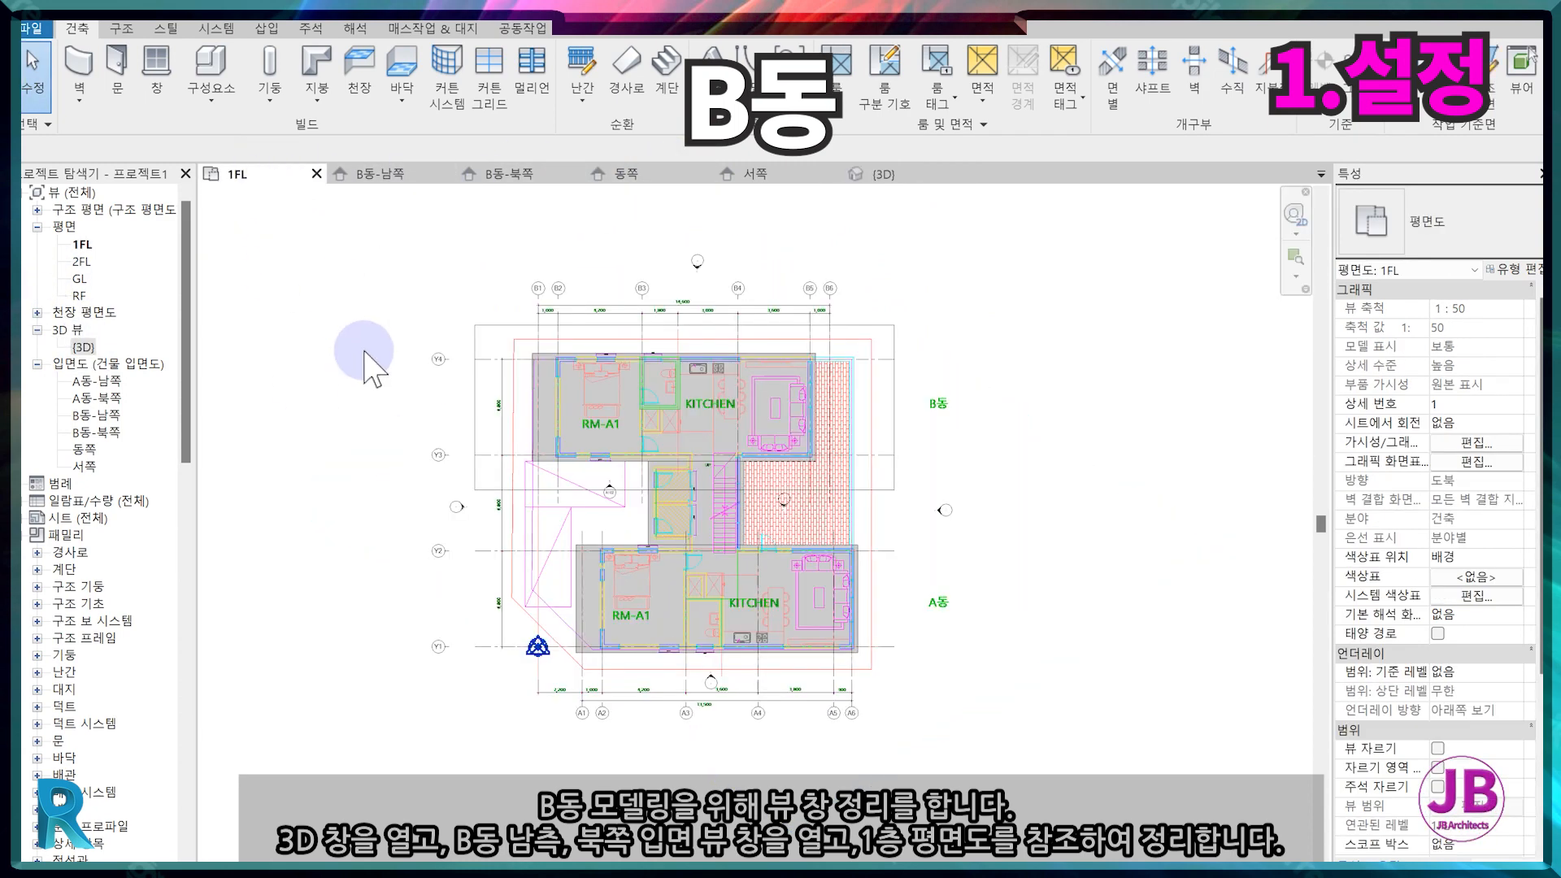
key("w")
key("t")
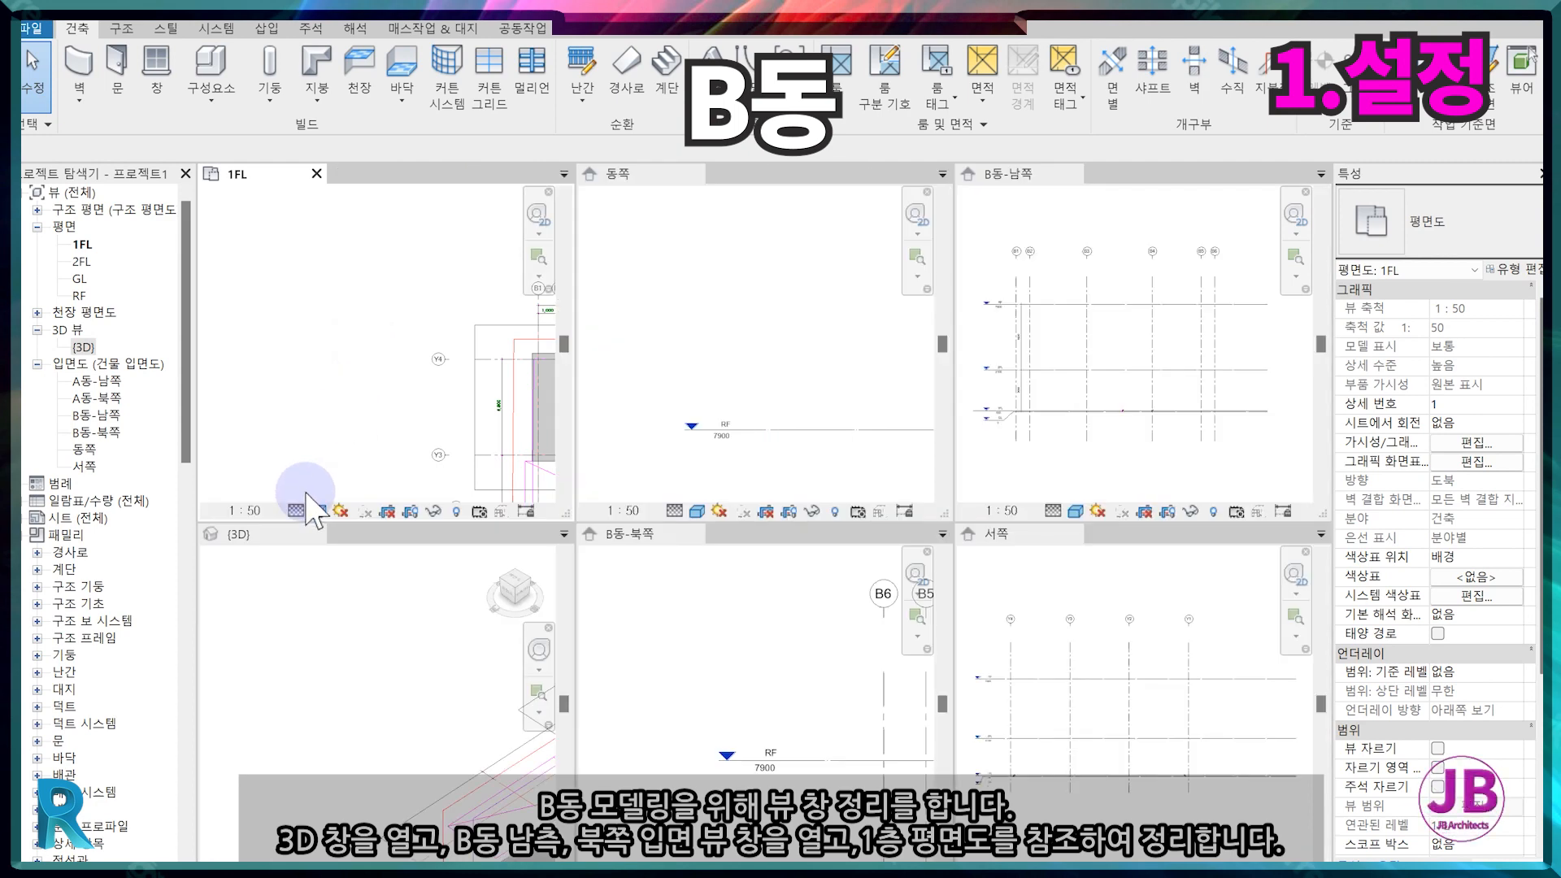
Arrange the 1FL plan beside one group holding the 3D, B동-남쪽 and B동-북쪽 views, and close the 동쪽 and 서쪽 views.
left_click_drag(635, 171, 1042, 169)
left_click_drag(1008, 536, 1132, 180)
left_click_drag(633, 174, 1058, 172)
left_click_drag(655, 310, 913, 174)
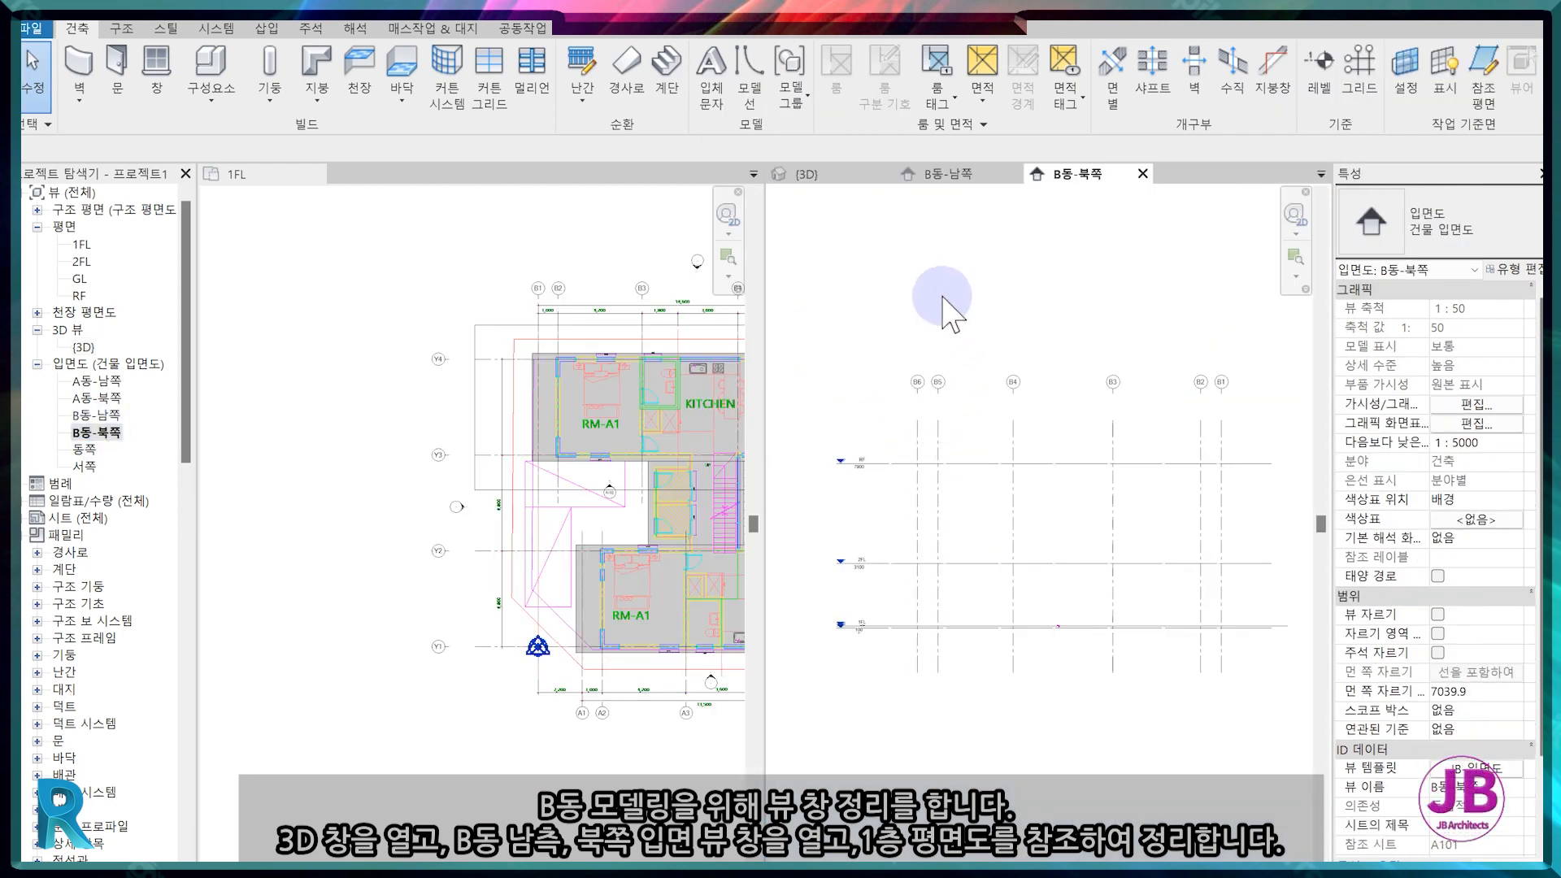
left_click(839, 174)
left_click(342, 512)
scroll(281, 541, "down", 3)
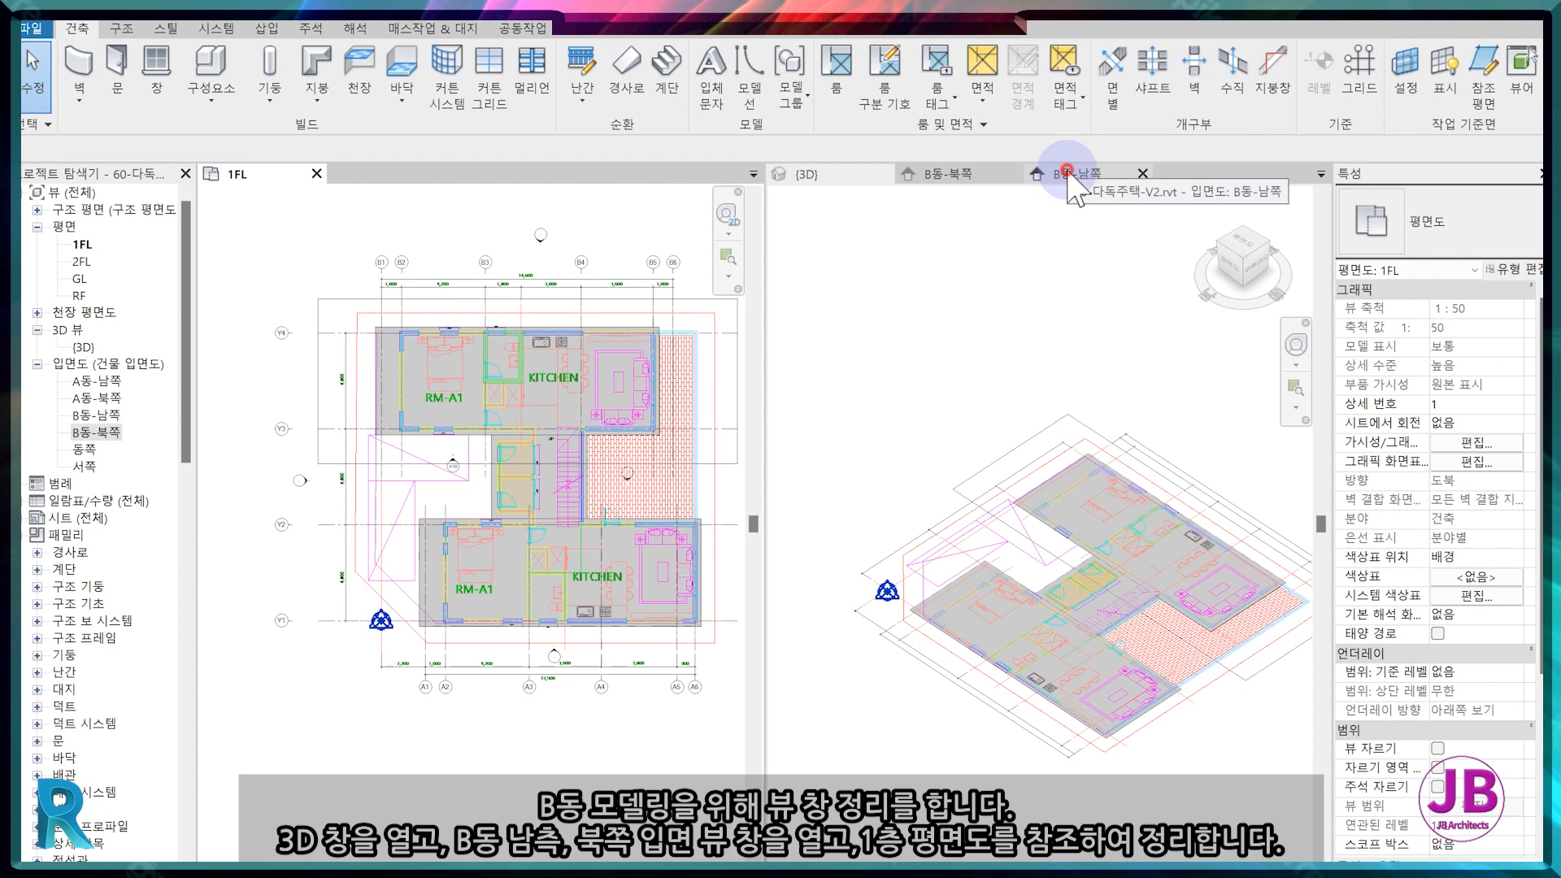
Link 14-B-SOUTH.dwg into the B동-남쪽 elevation, positioned origin to internal origin and placed at GL.
left_click(1069, 174)
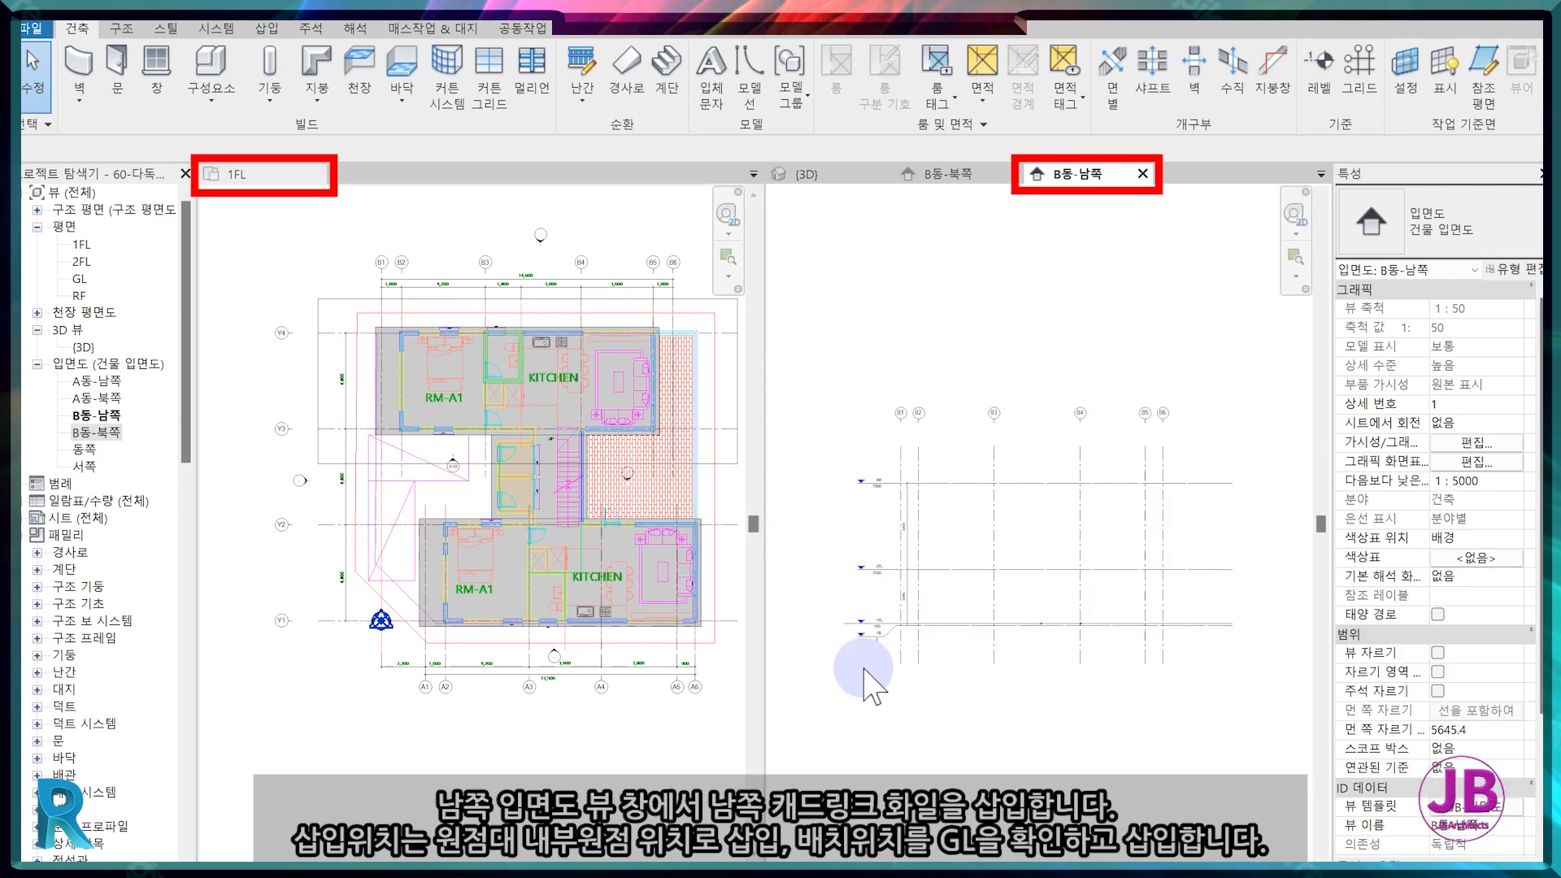
left_click(268, 29)
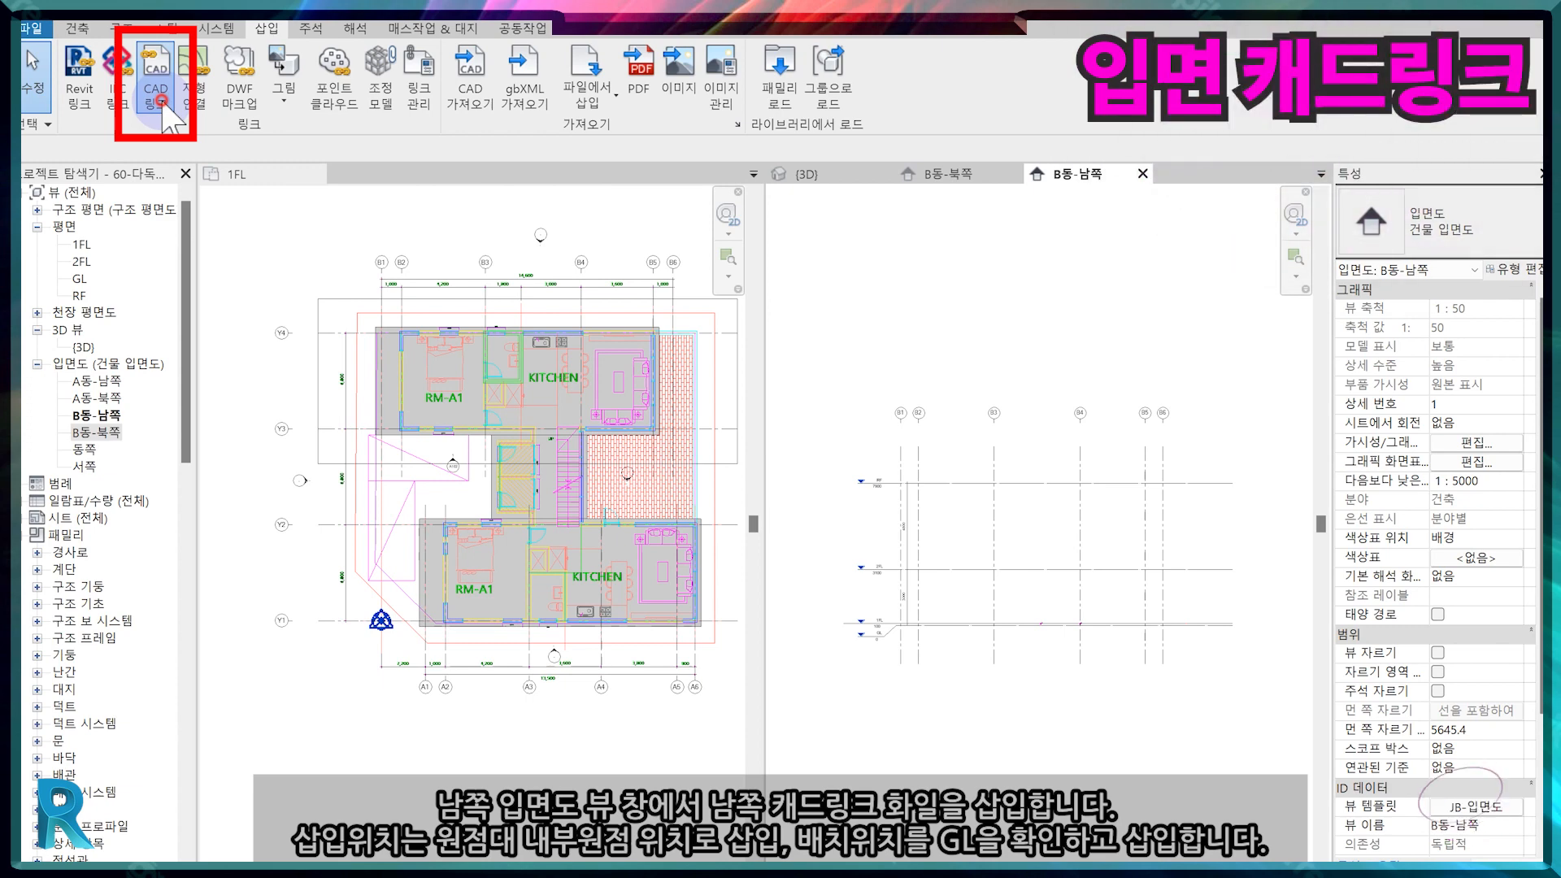
left_click(162, 101)
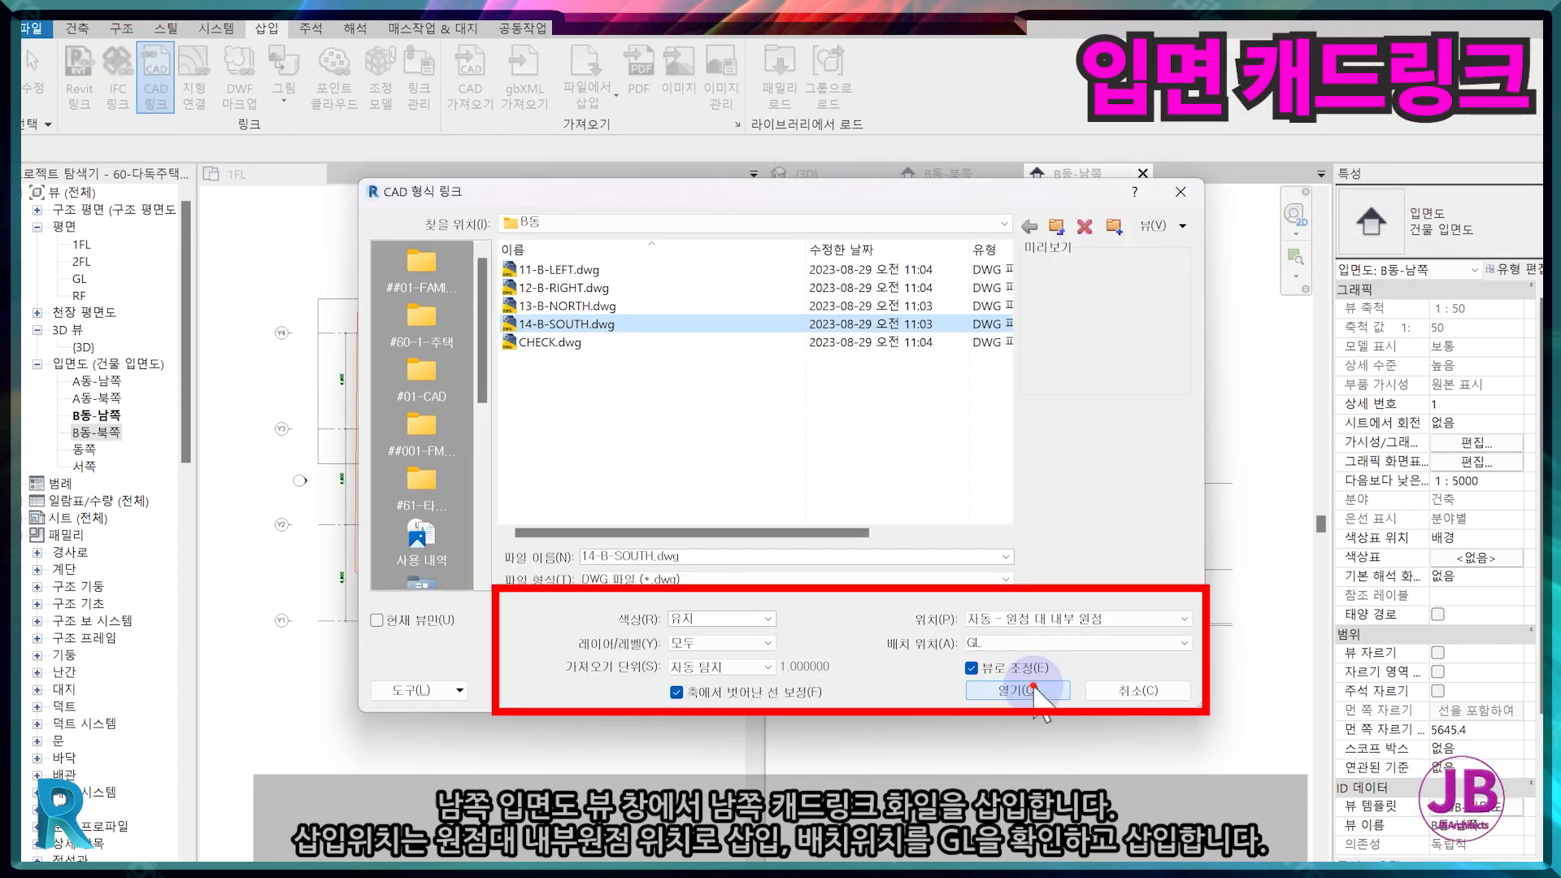
left_click(1017, 691)
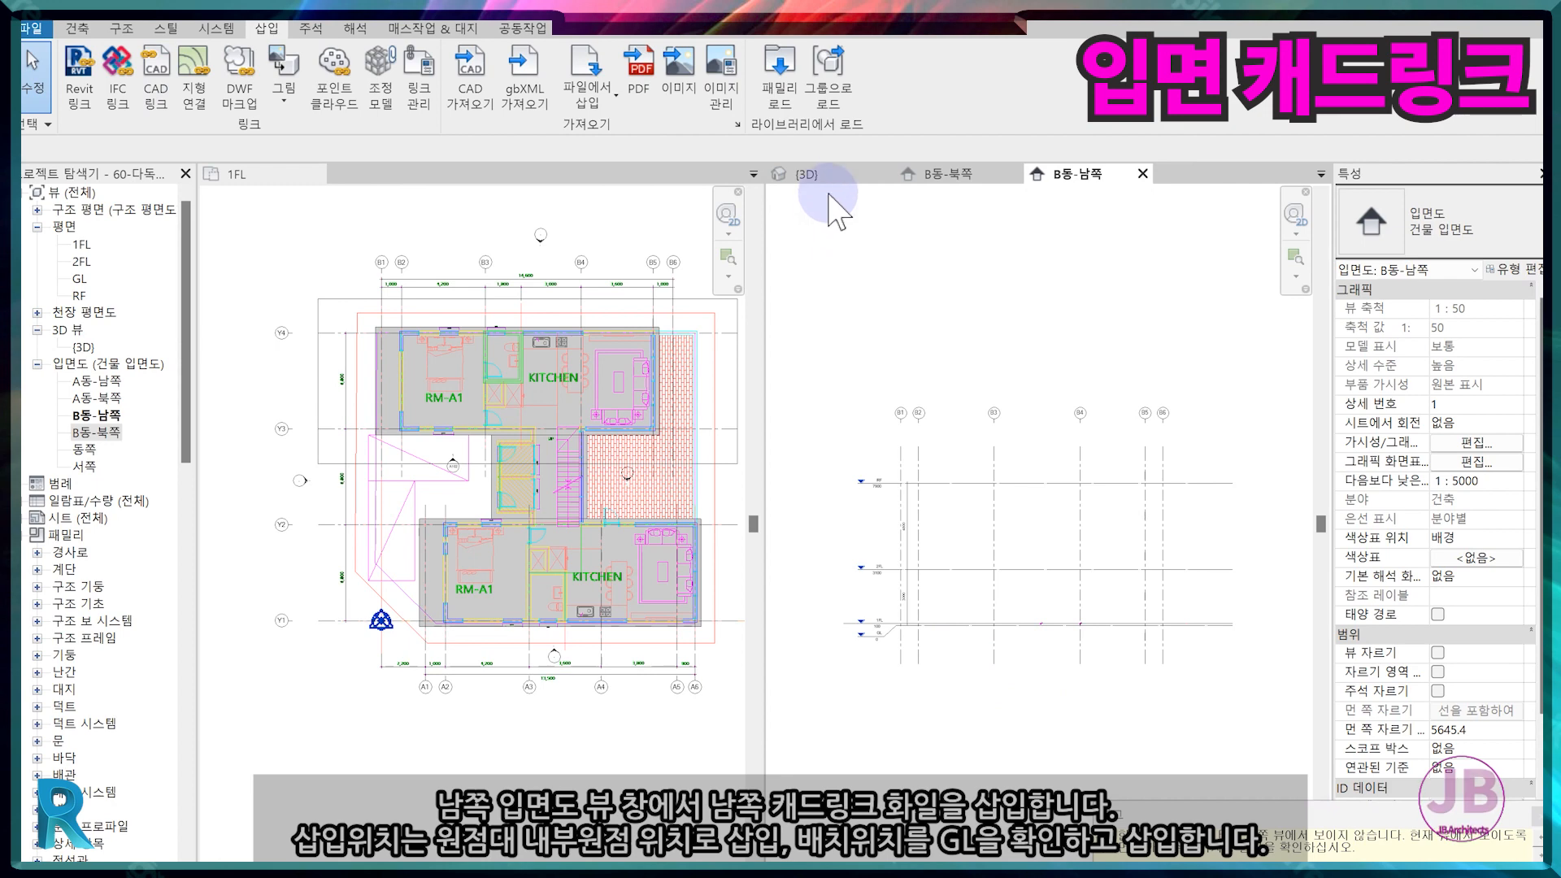
Select the linked 14-B-SOUTH.dwg in the 3D view and unpin it in the 1FL plan.
left_click(813, 174)
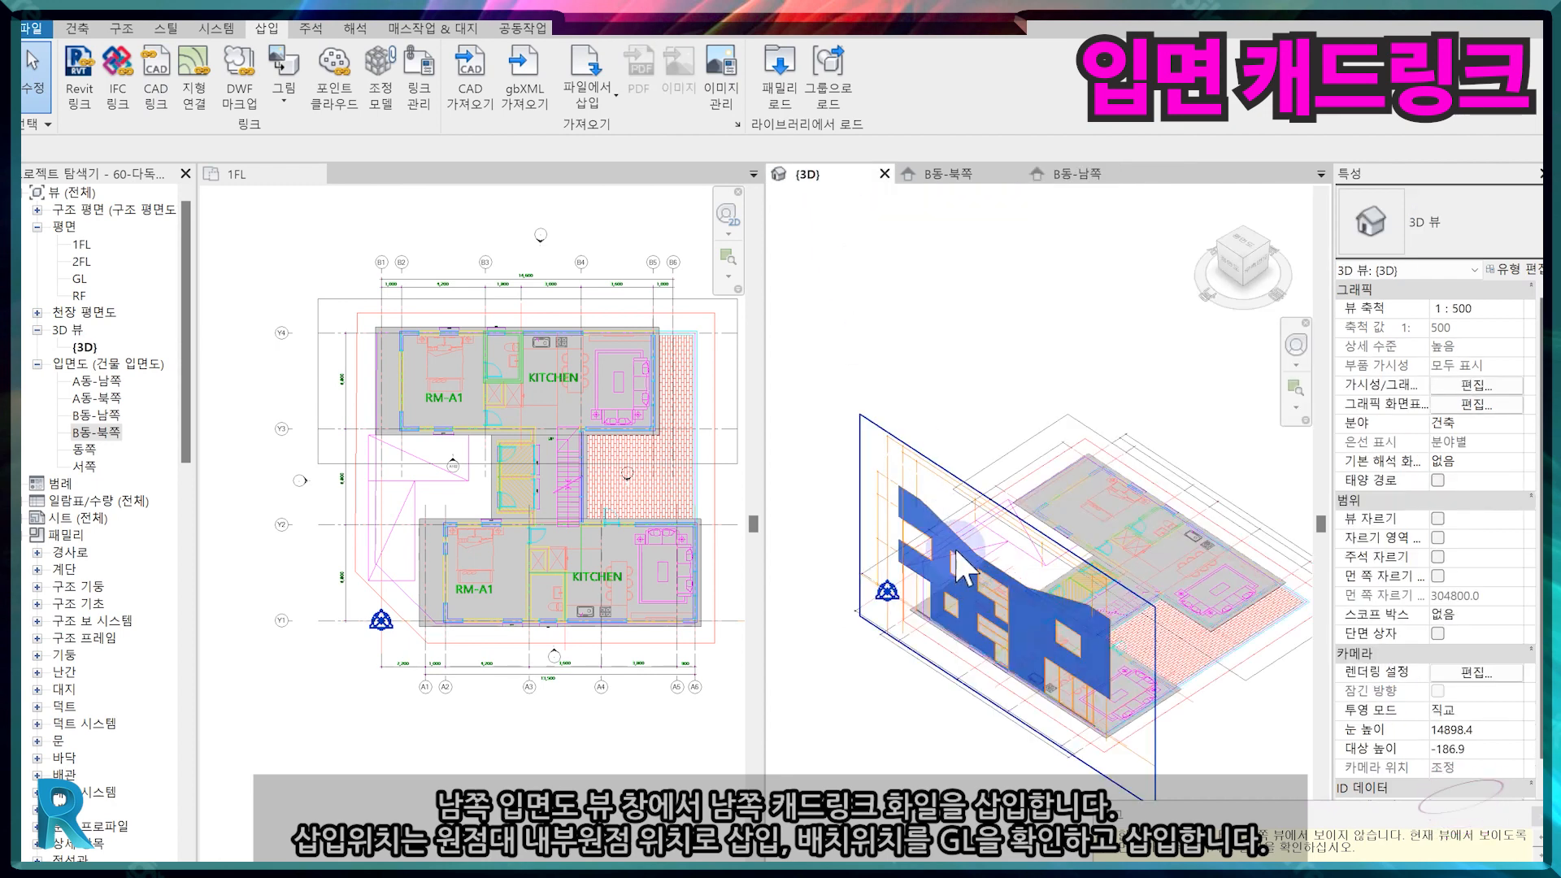
left_click(1029, 592)
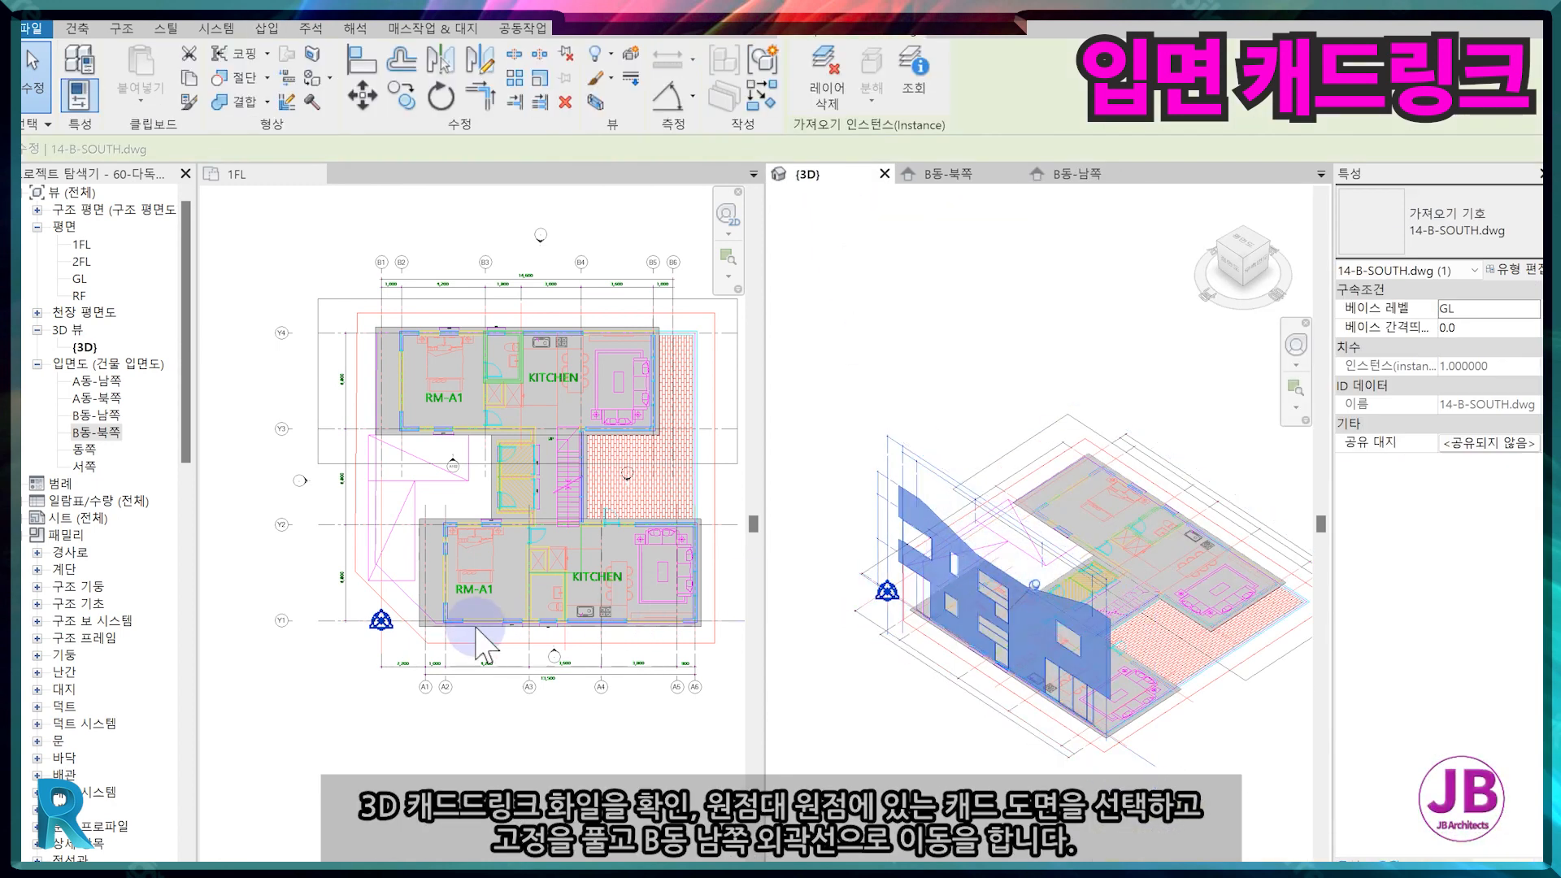
key("Escape")
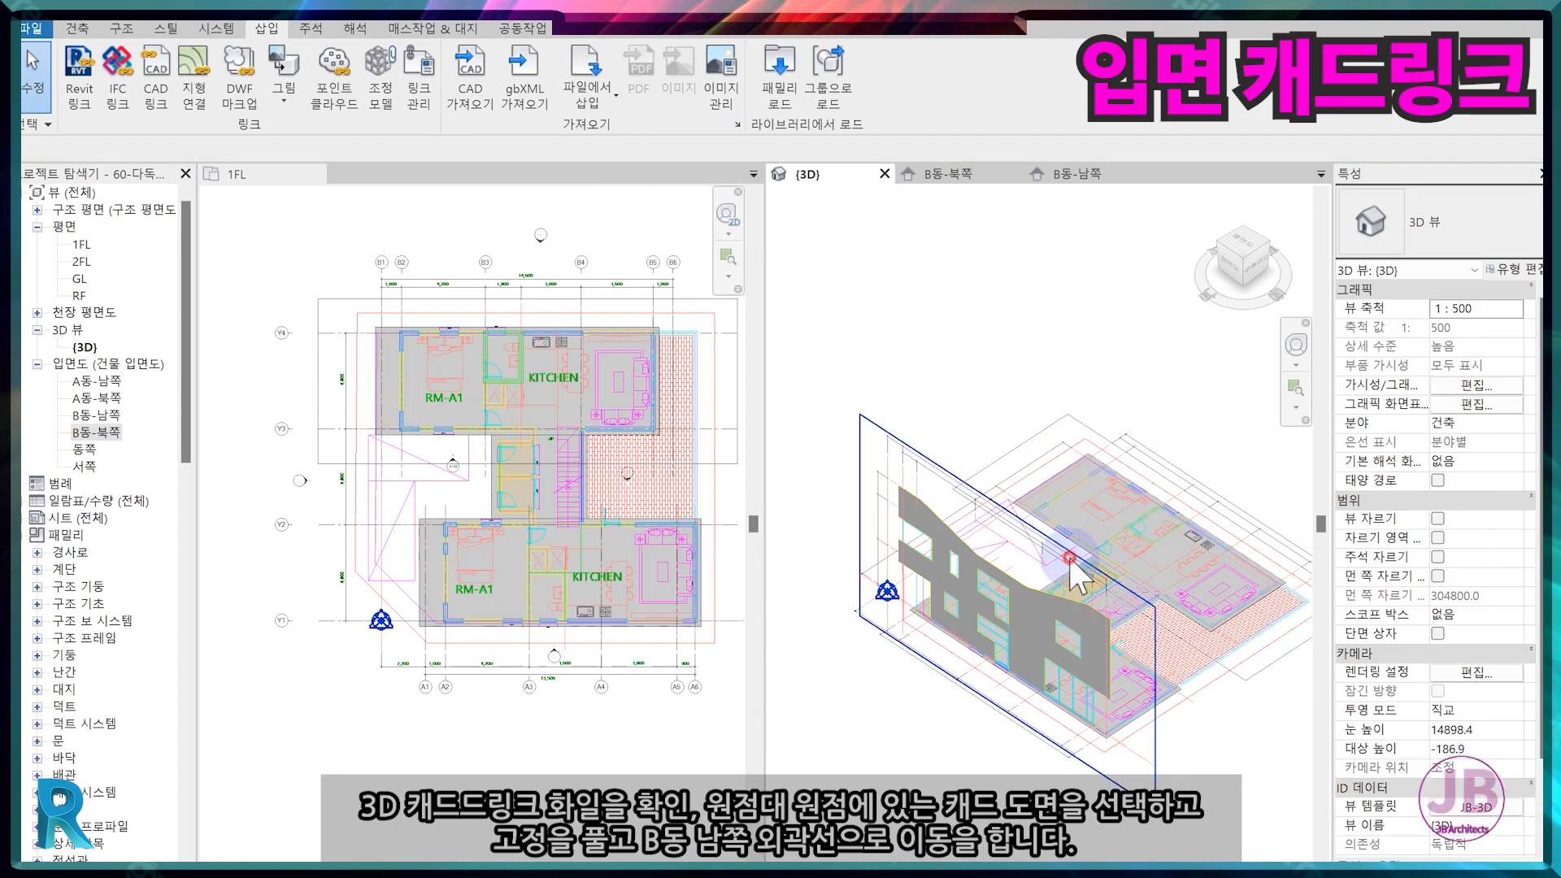
left_click(1070, 557)
left_click(497, 657)
scroll(430, 615, "up", 2)
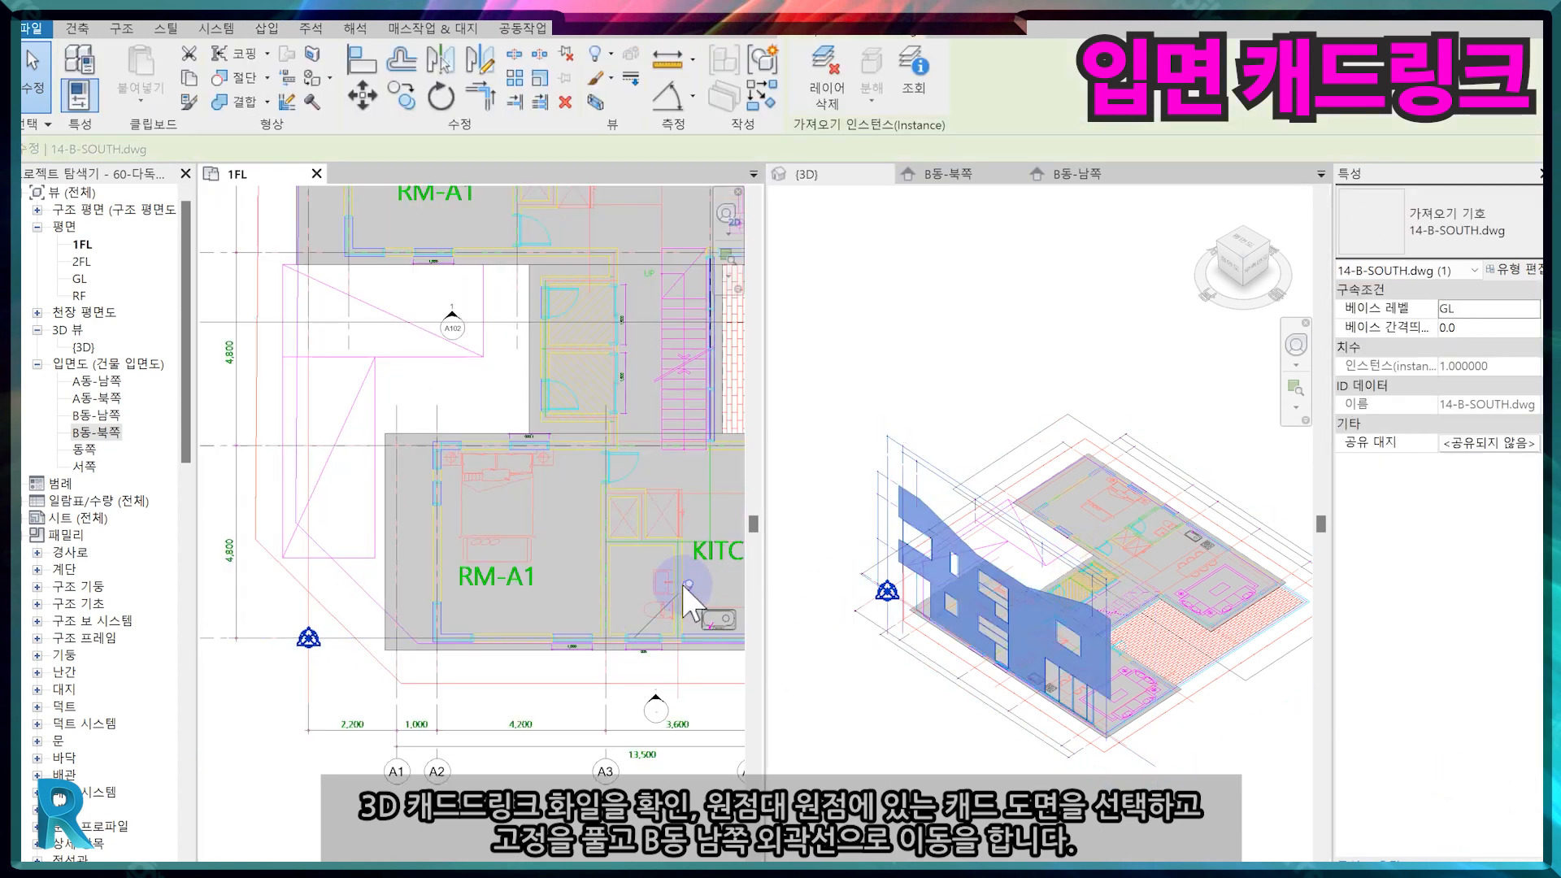
left_click(682, 583)
In the 1FL plan, move the linked south drawing from the origin to B동's south outer edge line, and check its position in 3D.
scroll(368, 652, "up", 1)
middle_click_drag(368, 652, 393, 710)
key("m")
key("v")
left_click(398, 691)
middle_click_drag(424, 195, 451, 585)
scroll(453, 498, "up", 2)
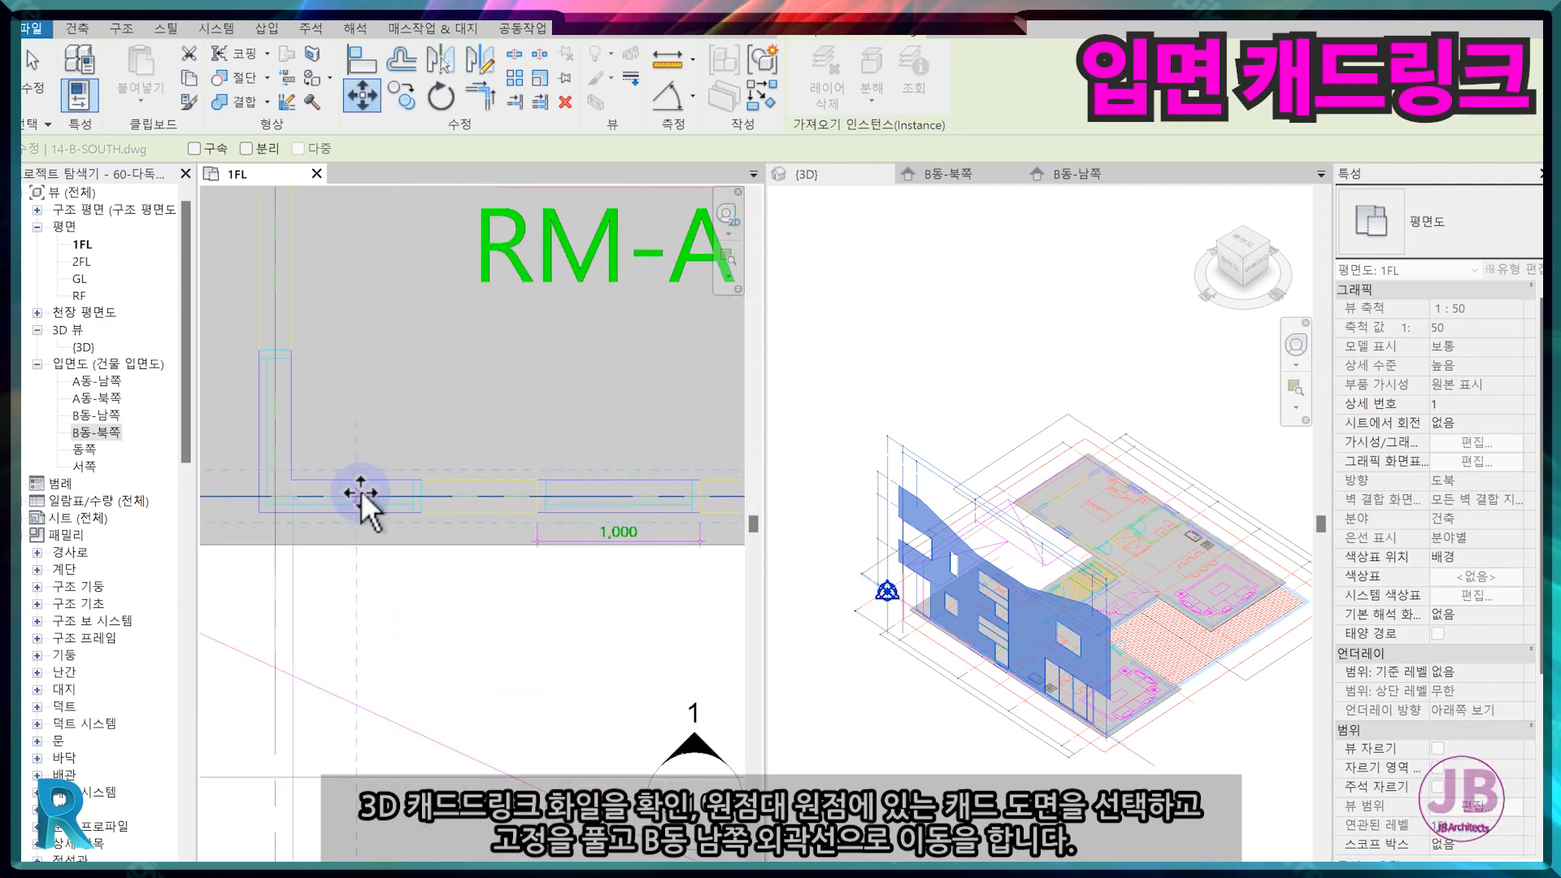
left_click(363, 493)
left_click(409, 492)
left_click(411, 541)
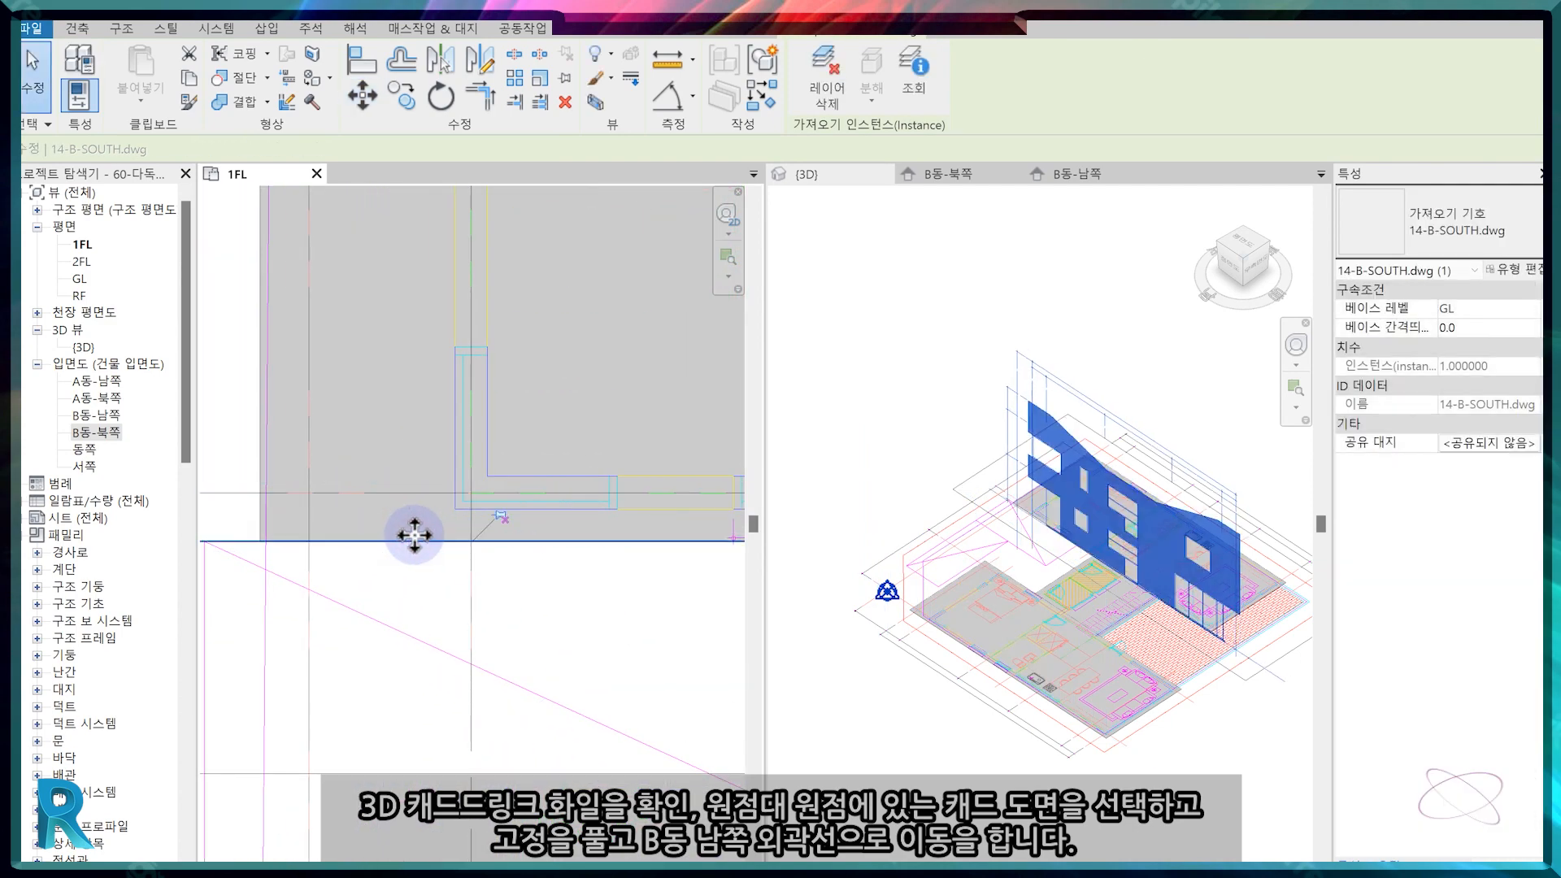
key("Escape")
scroll(1216, 599, "down", 2)
scroll(1135, 618, "up", 4)
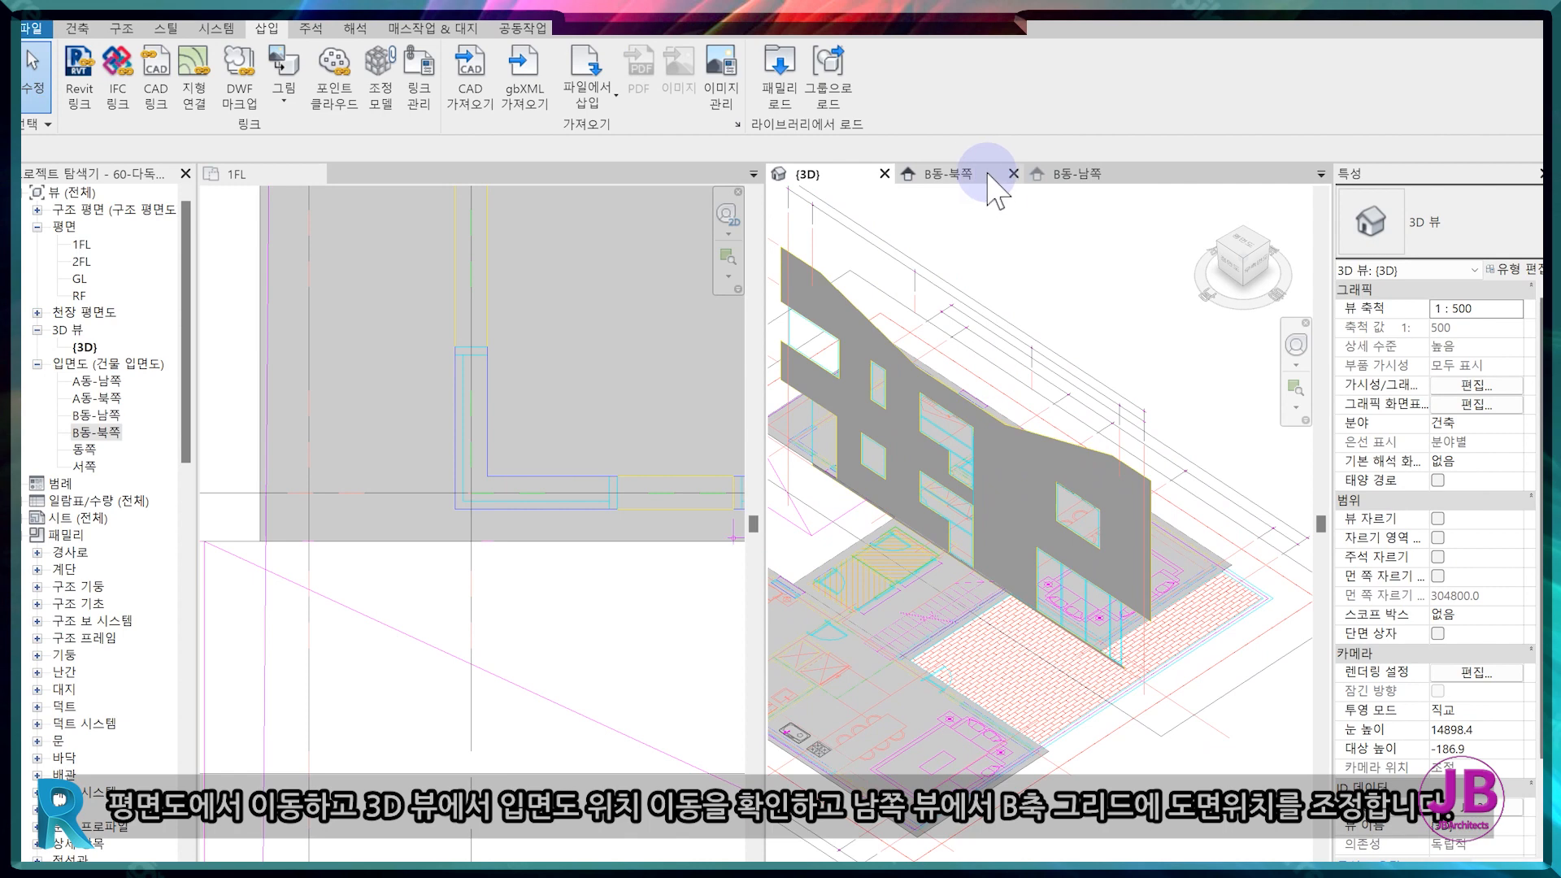
In the B동-남쪽 elevation, move the linked south drawing horizontally so its axis lines align with the B grids.
left_click(1123, 175)
scroll(903, 446, "up", 3)
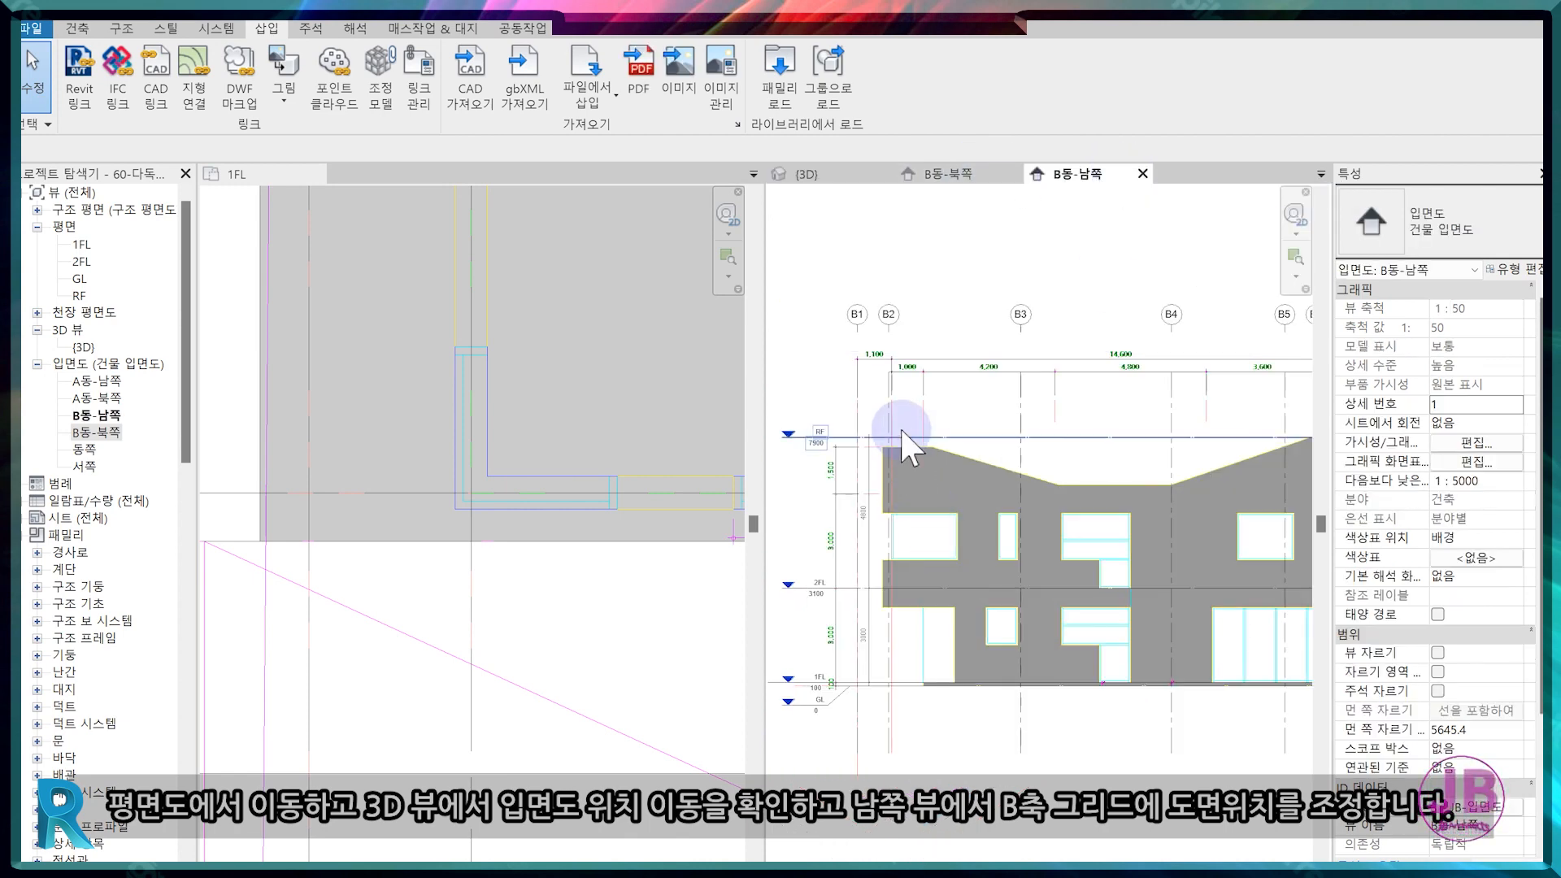
left_click(900, 397)
scroll(898, 399, "down", 4)
scroll(900, 657, "up", 4)
scroll(889, 669, "down", 3)
scroll(931, 707, "up", 3)
scroll(924, 724, "down", 3)
scroll(1220, 349, "up", 3)
key("m")
key("v")
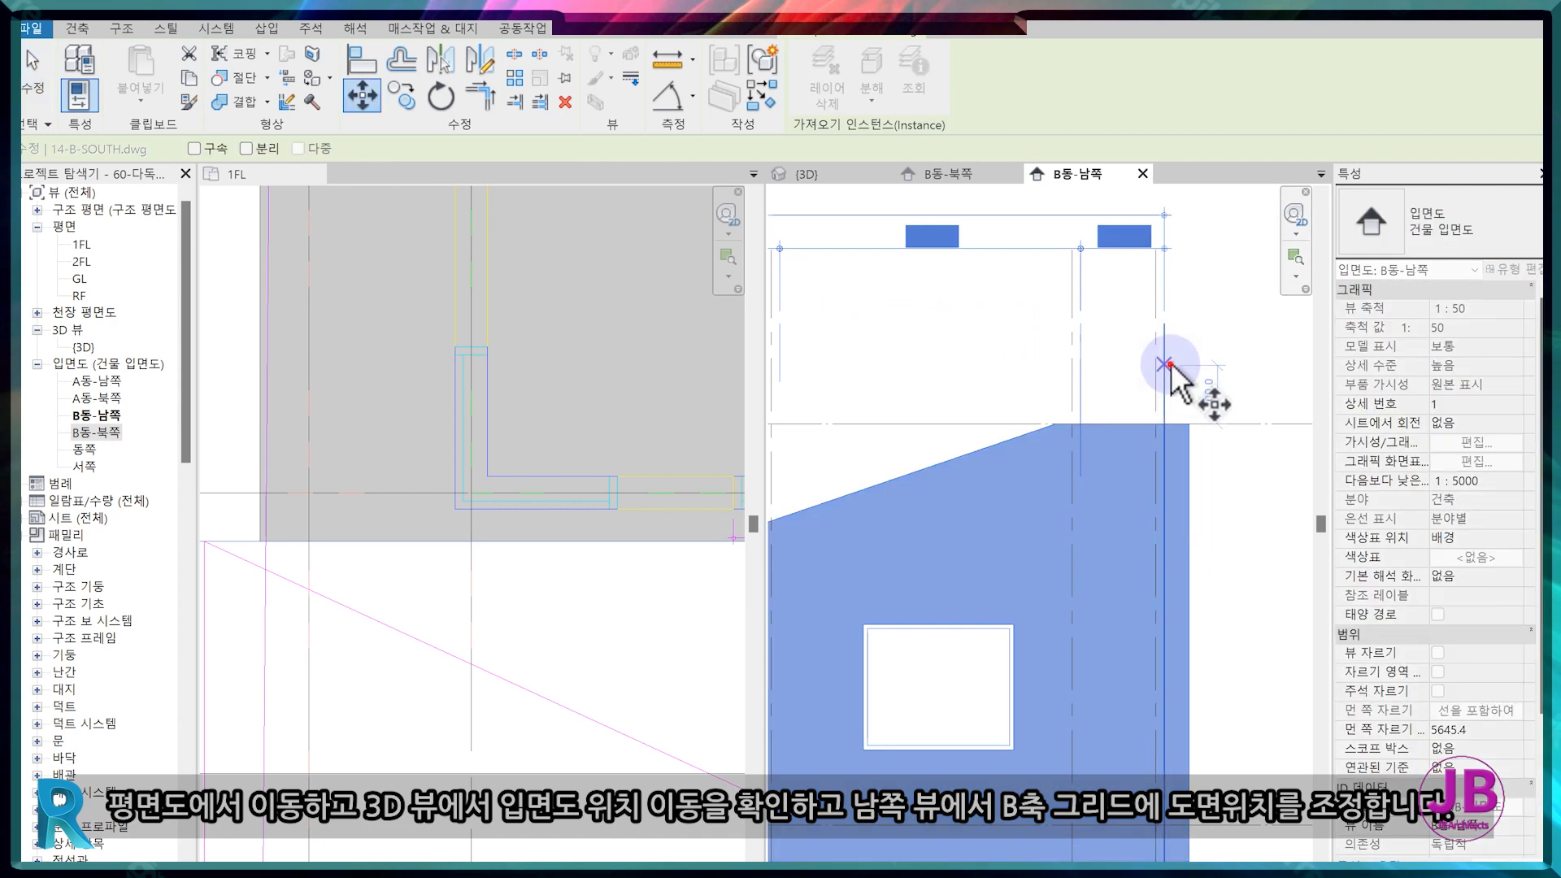
left_click(1161, 365)
scroll(1168, 378, "down", 3)
scroll(1185, 429, "down", 3)
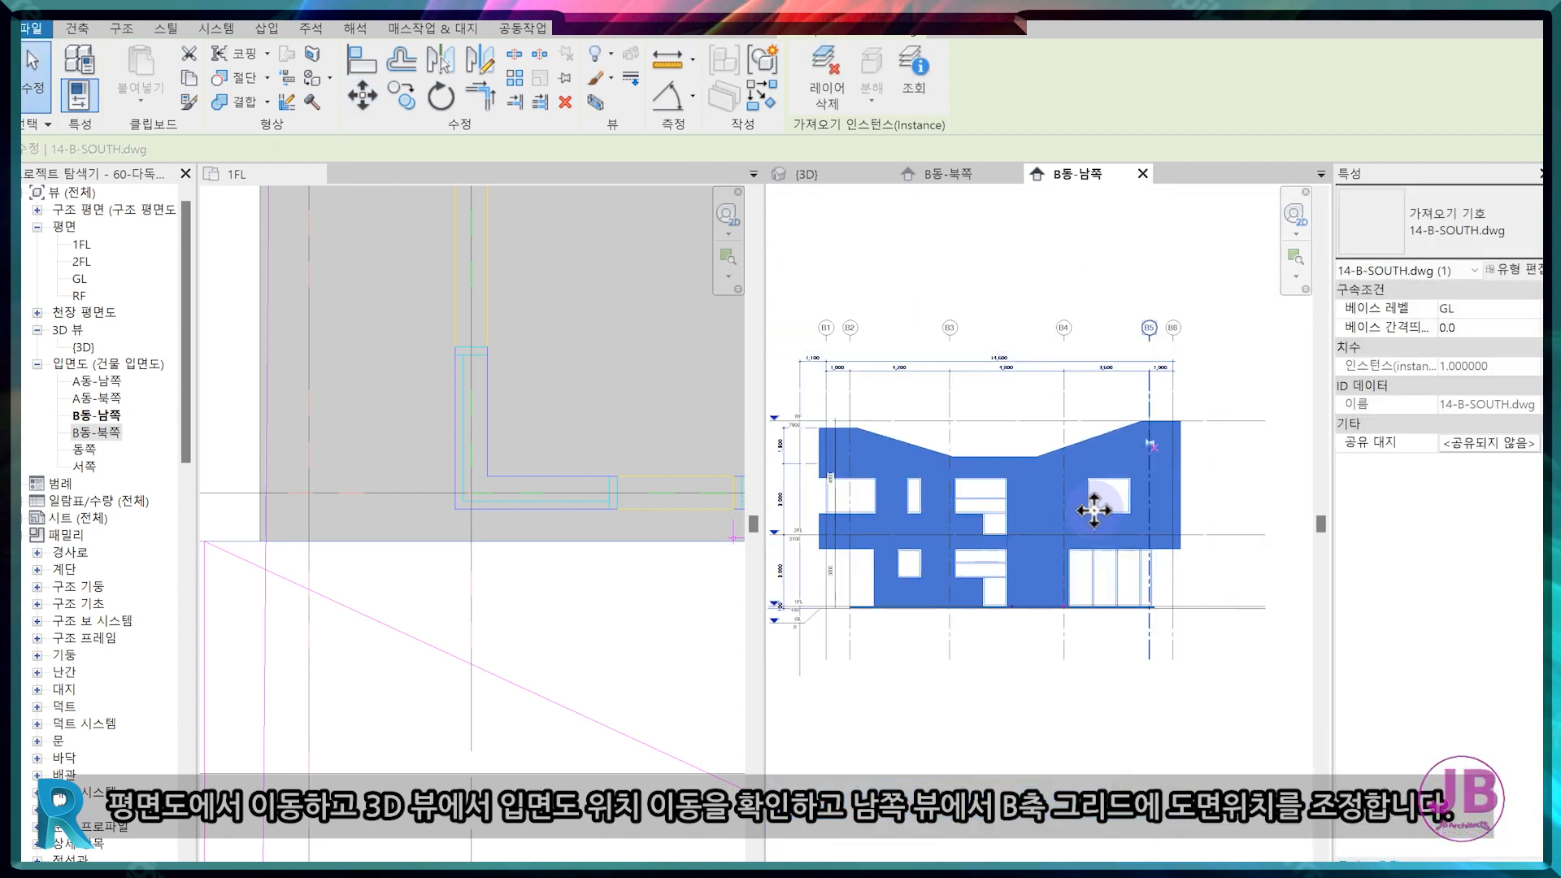
Examine the south drawing's alignment with the B grids and levels, and its placement in the 3D view.
middle_click_drag(903, 480, 1031, 540)
scroll(979, 509, "up", 2)
middle_click_drag(958, 789, 887, 661)
scroll(887, 662, "up", 2)
scroll(1038, 638, "down", 3)
key("Escape")
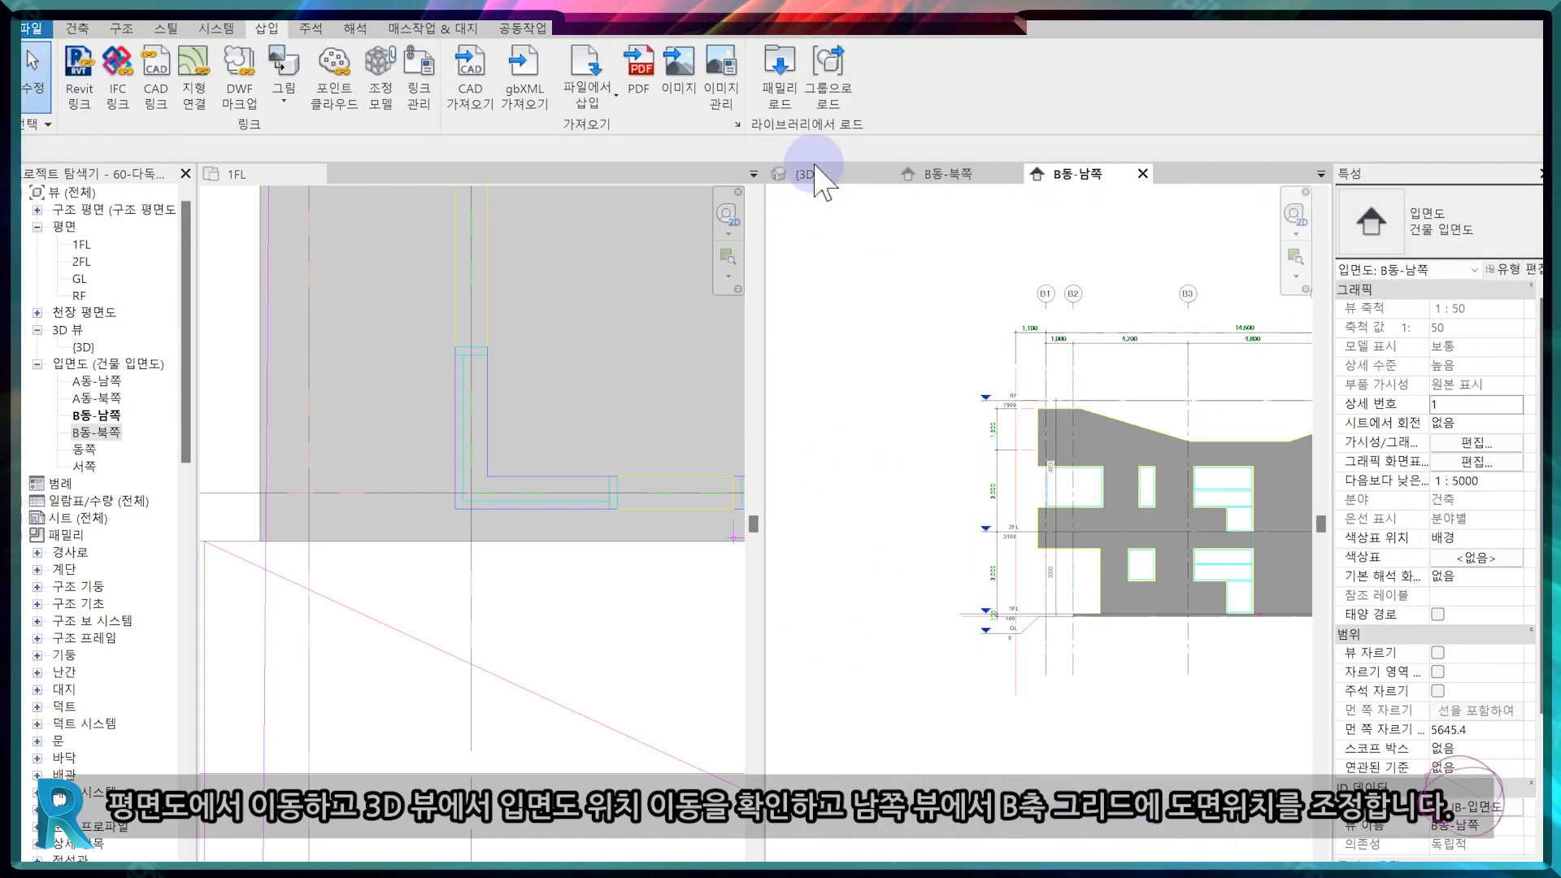
left_click(805, 174)
middle_click_drag(1112, 675, 1090, 719)
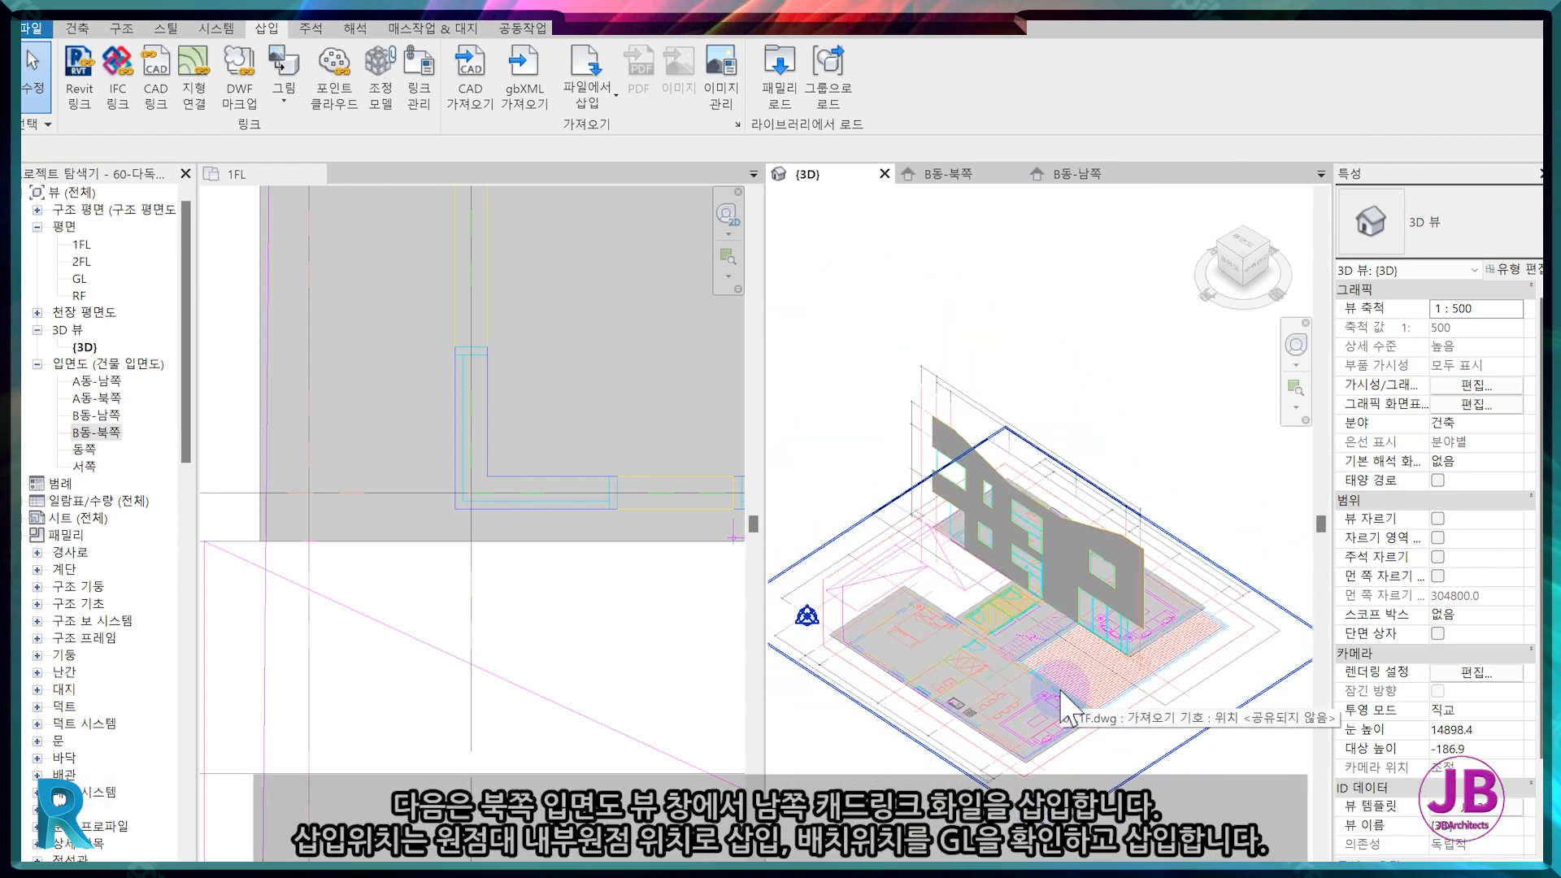
Link 13-B-NORTH.dwg into the B동-북쪽 elevation, positioned origin to internal origin and placed at GL.
left_click(981, 173)
left_click(156, 85)
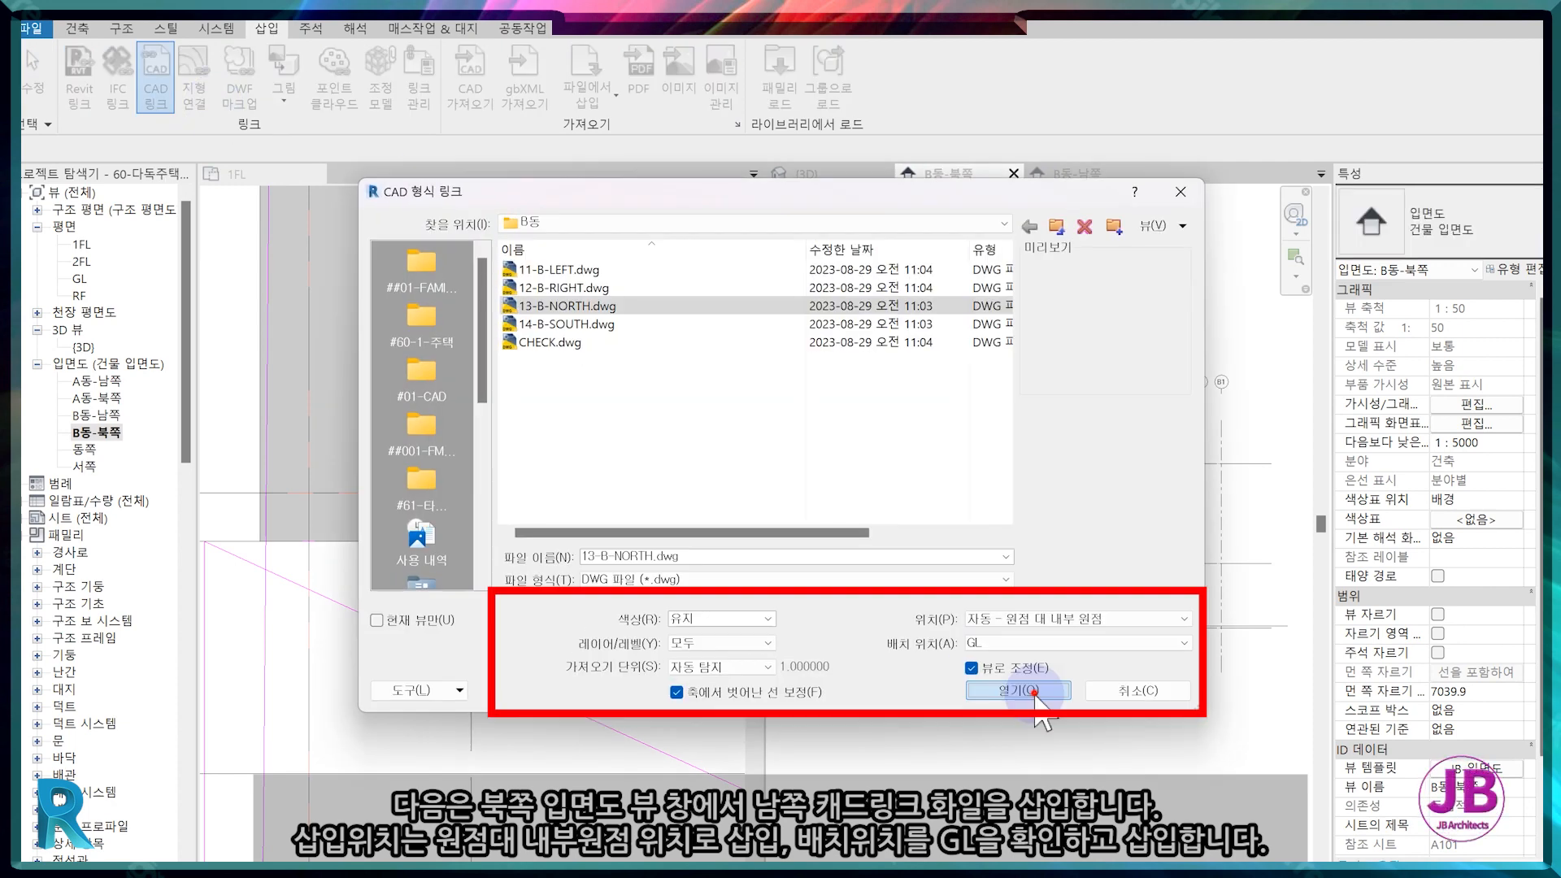
left_click(1029, 690)
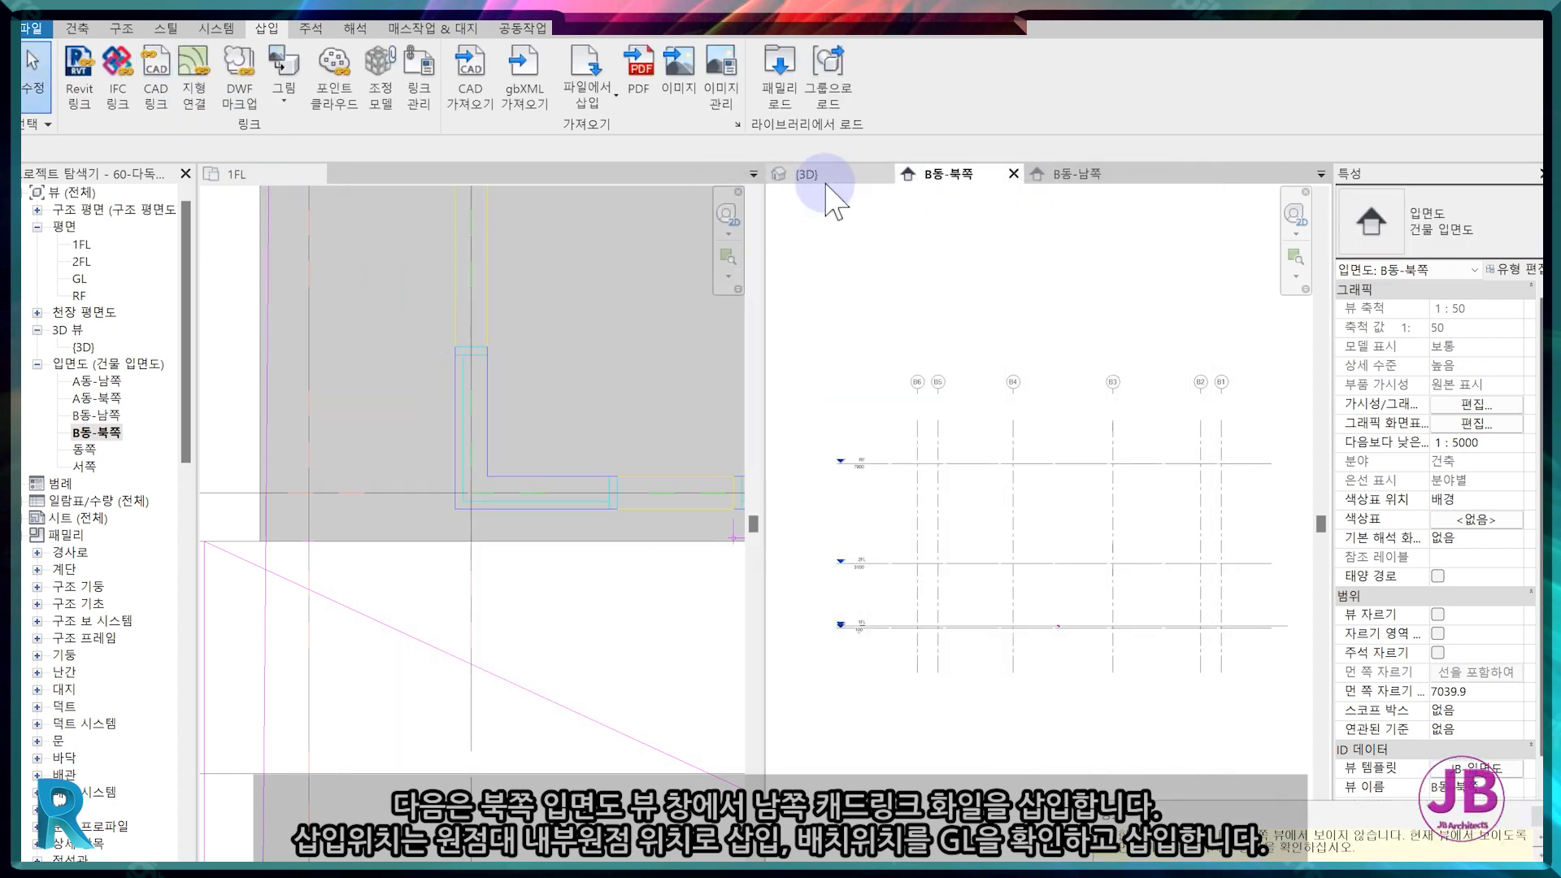
Select the linked 13-B-NORTH.dwg in the 3D view and unpin it in the 1FL plan.
left_click(826, 184)
left_click(892, 591)
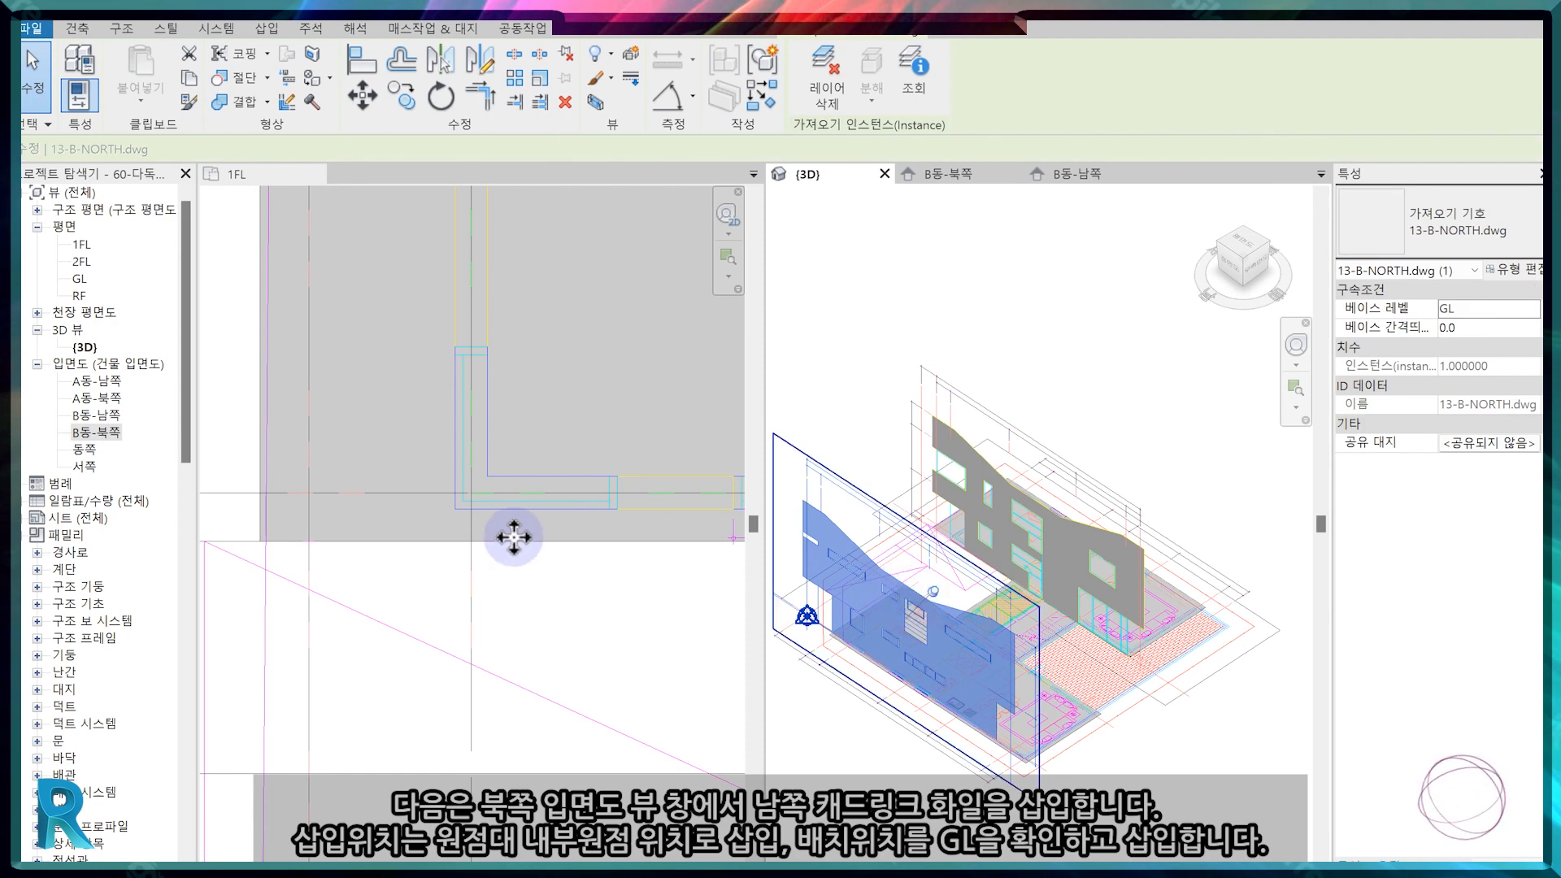
key("Escape")
left_click(908, 608)
scroll(497, 579, "down", 1)
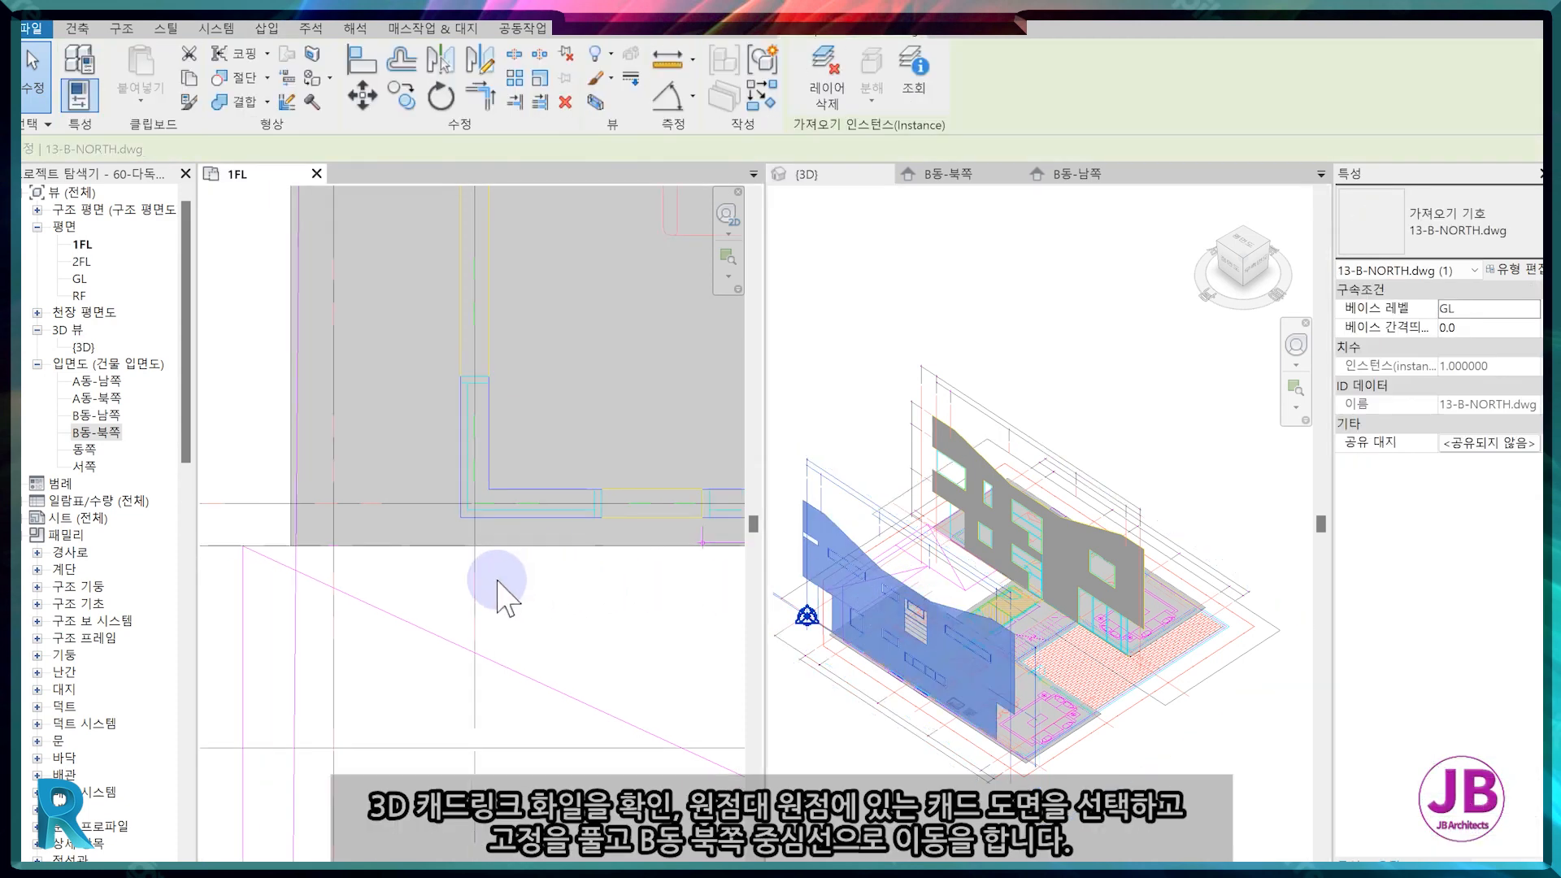
scroll(497, 580, "down", 3)
middle_click_drag(572, 616, 279, 558)
scroll(279, 558, "down", 5)
scroll(390, 692, "up", 3)
middle_click_drag(387, 732, 547, 550)
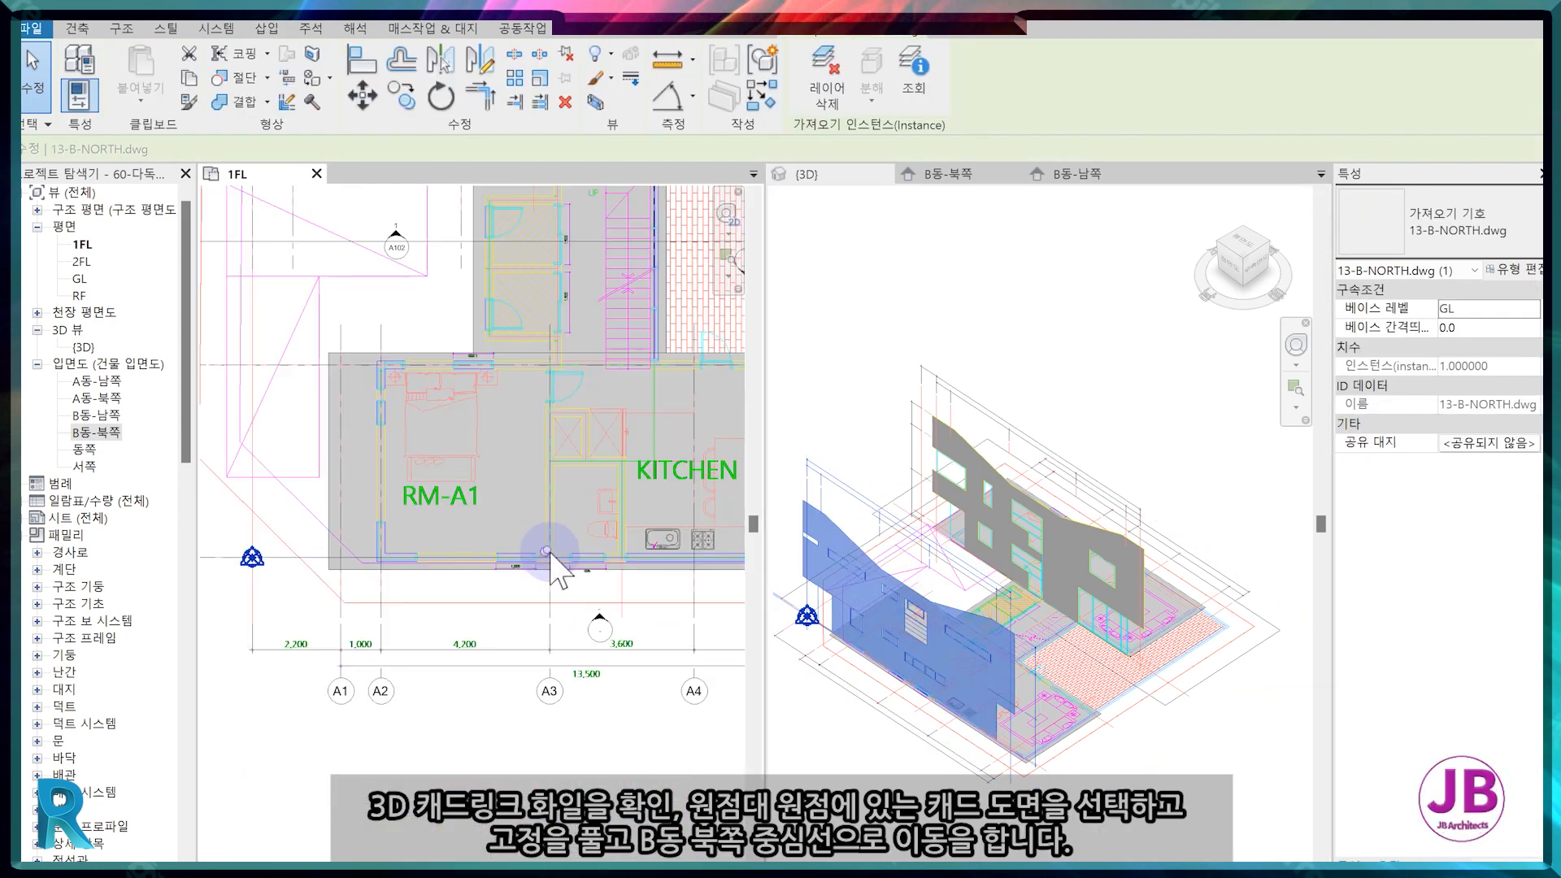
middle_click_drag(455, 564, 552, 728)
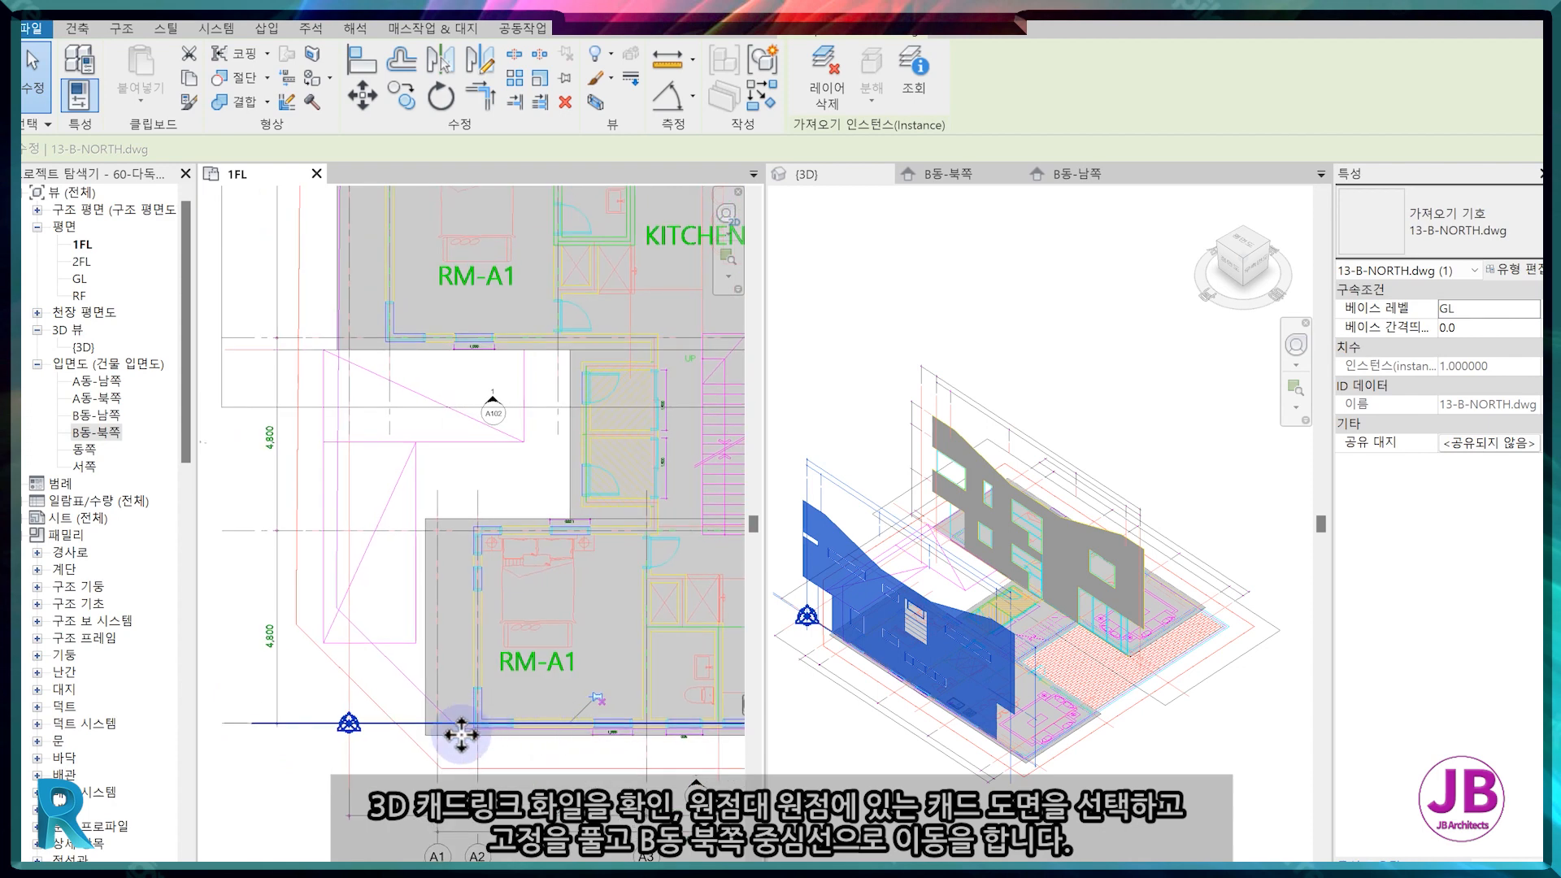
In the 1FL plan, move the linked 13-B-NORTH.dwg onto grid line Y4 along the north side of B동.
key("m")
key("v")
left_click(383, 724)
middle_click_drag(323, 205, 481, 648)
scroll(500, 592, "up", 3)
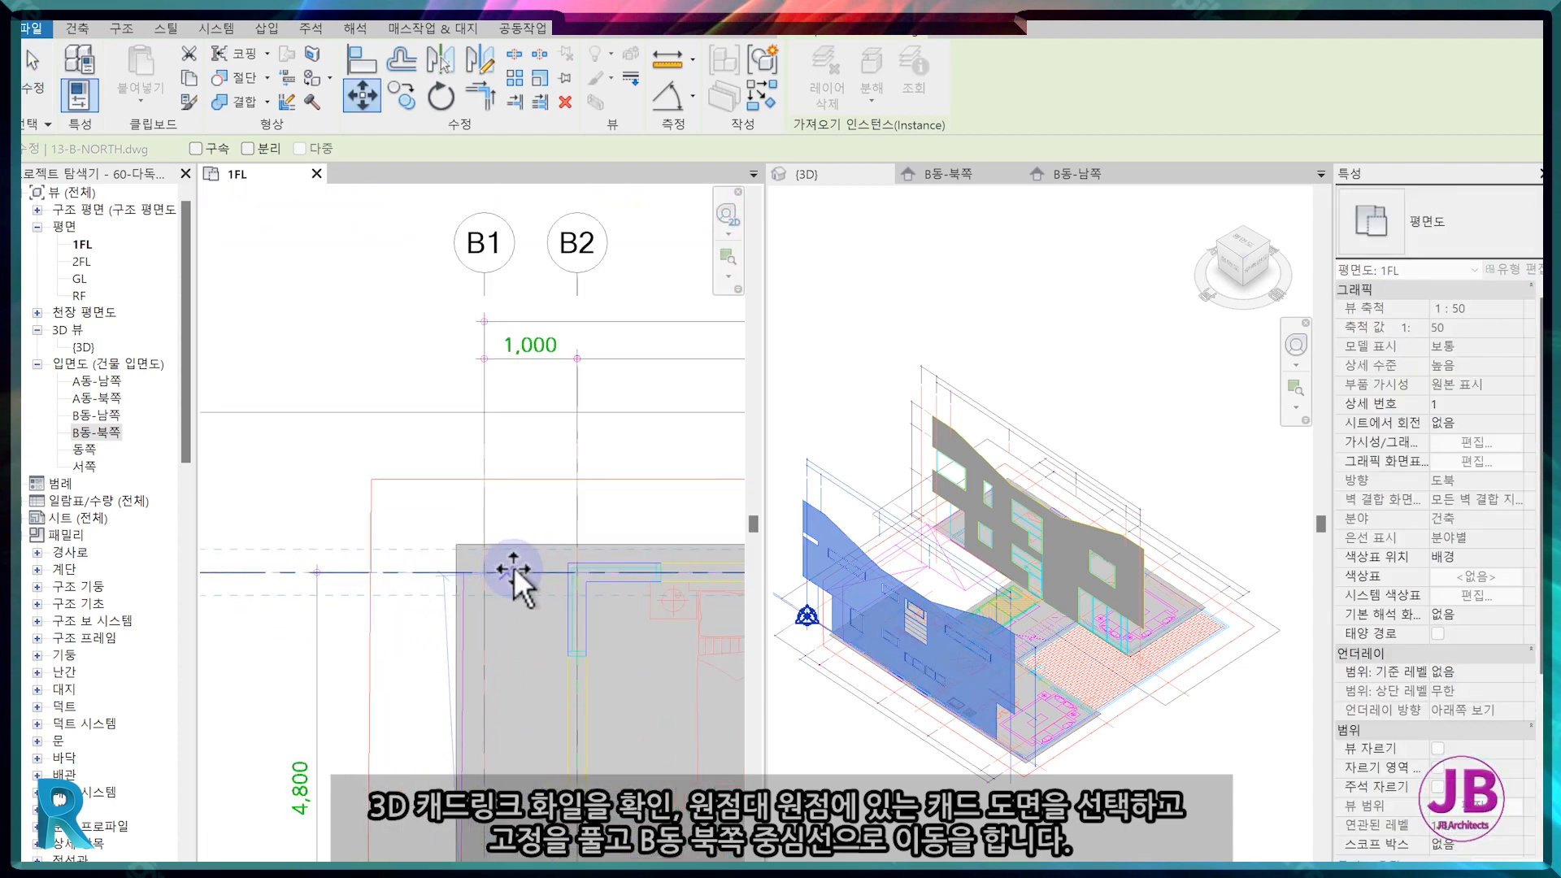
scroll(557, 574, "up", 3)
left_click(580, 591)
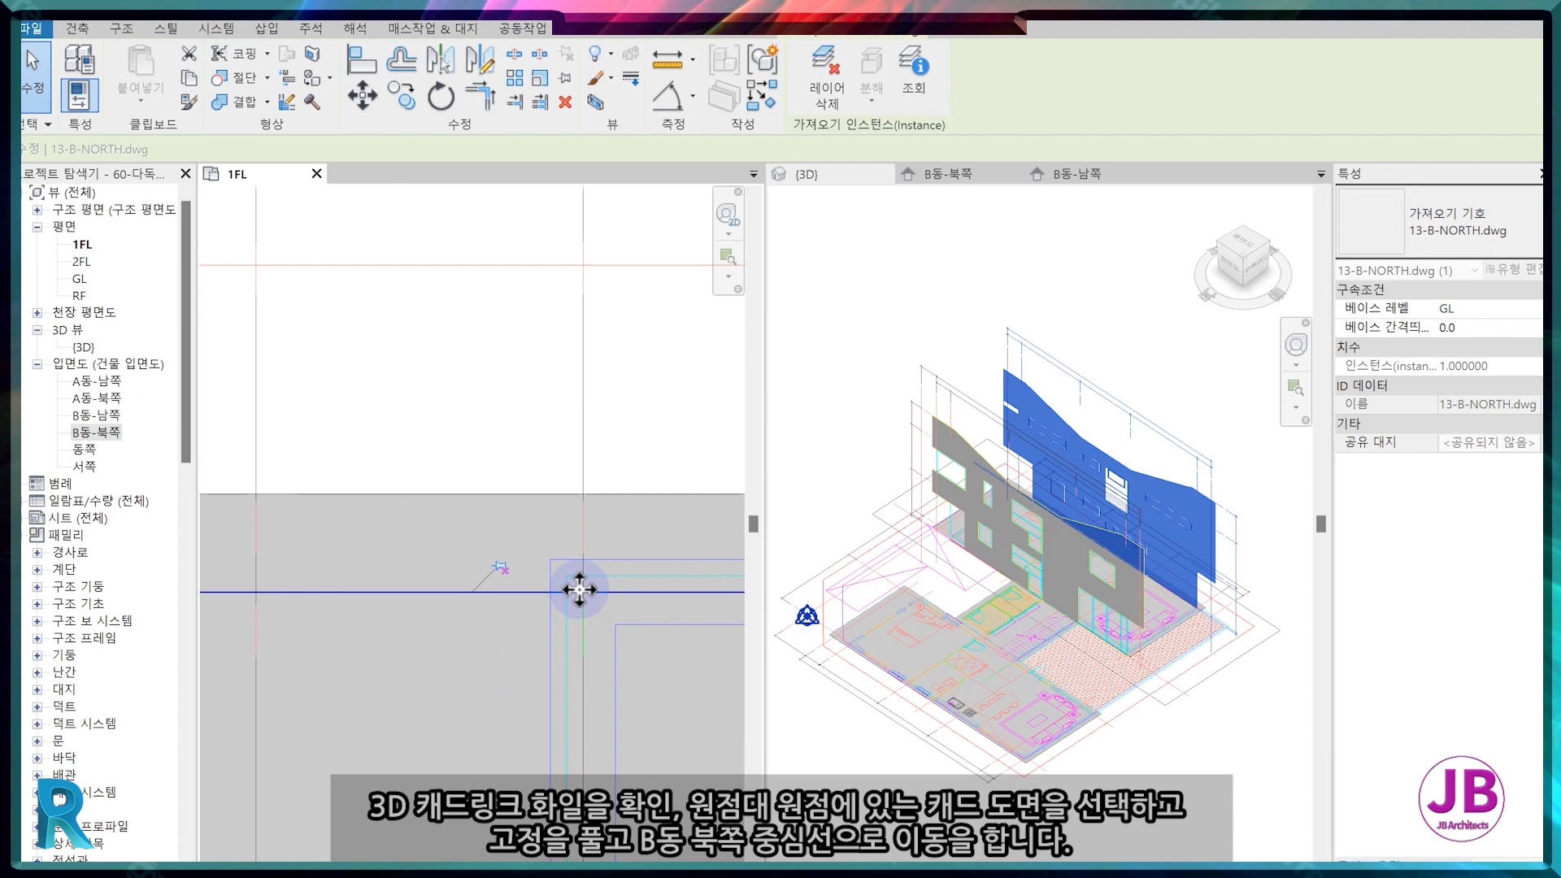
Examine the linked north and south drawings' positions in the B동-북쪽 and B동-남쪽 elevations and the 3D view.
left_click(1001, 175)
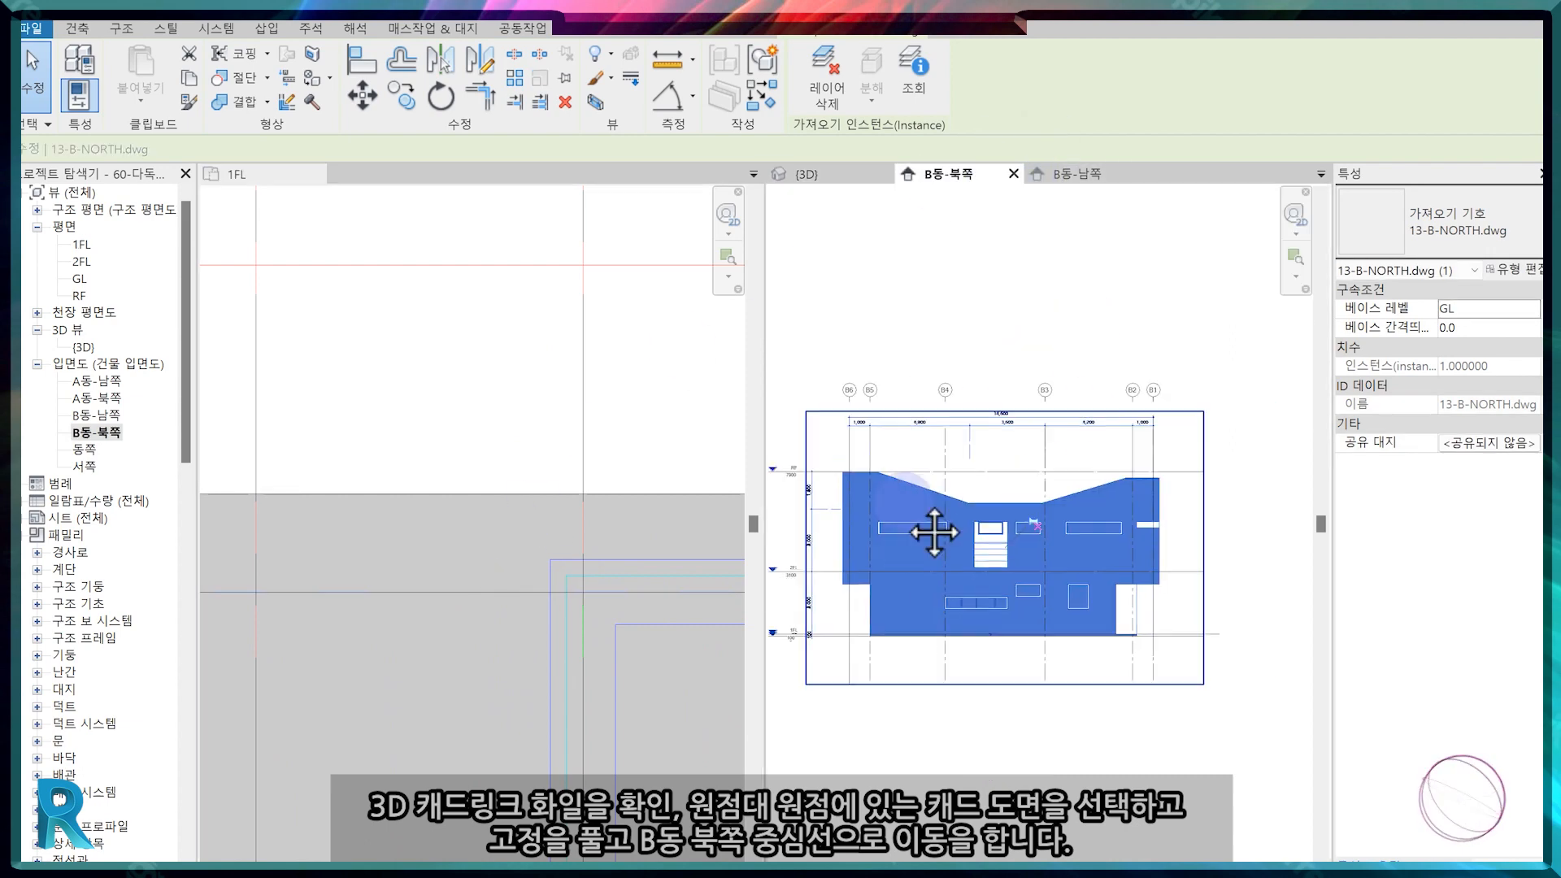
scroll(935, 533, "up", 2)
middle_click_drag(952, 482, 1022, 478)
left_click(831, 177)
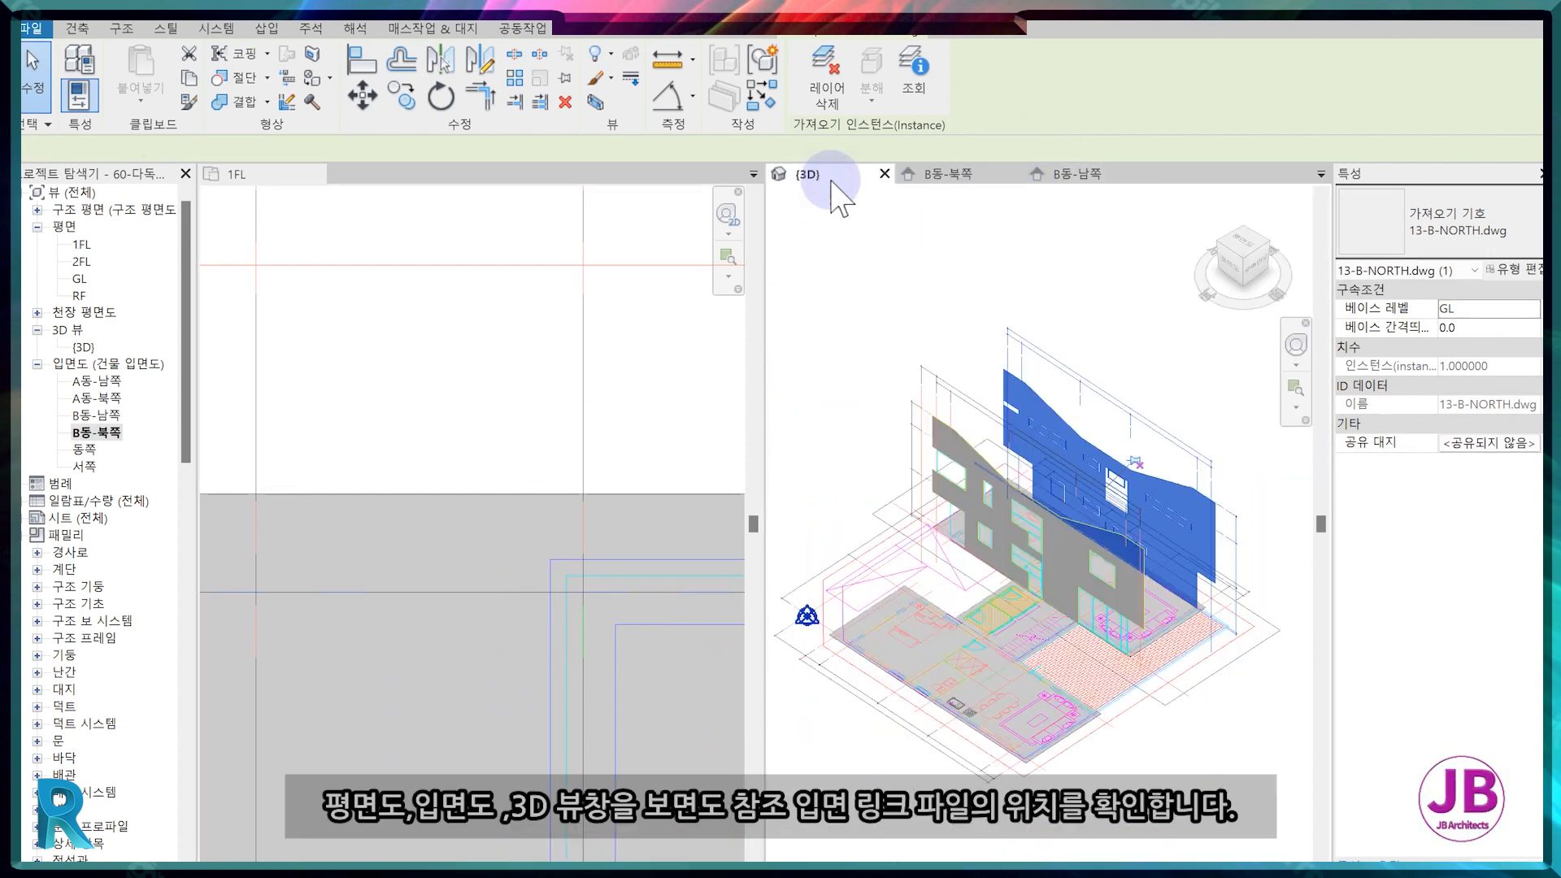
scroll(1184, 655, "up", 4)
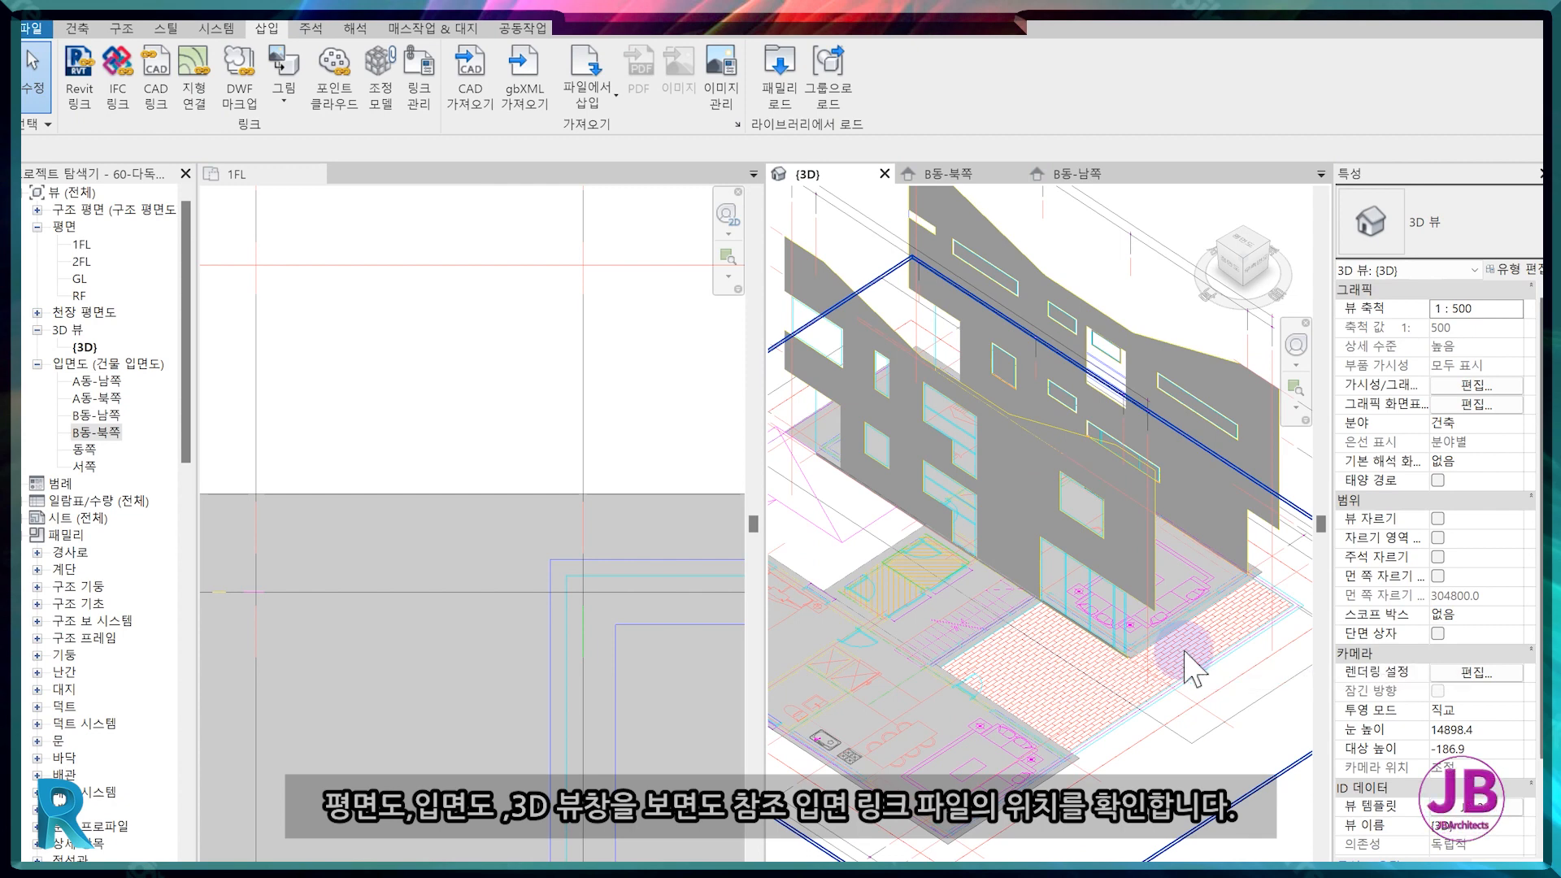
middle_click_drag(1187, 671, 1174, 687)
left_click(940, 174)
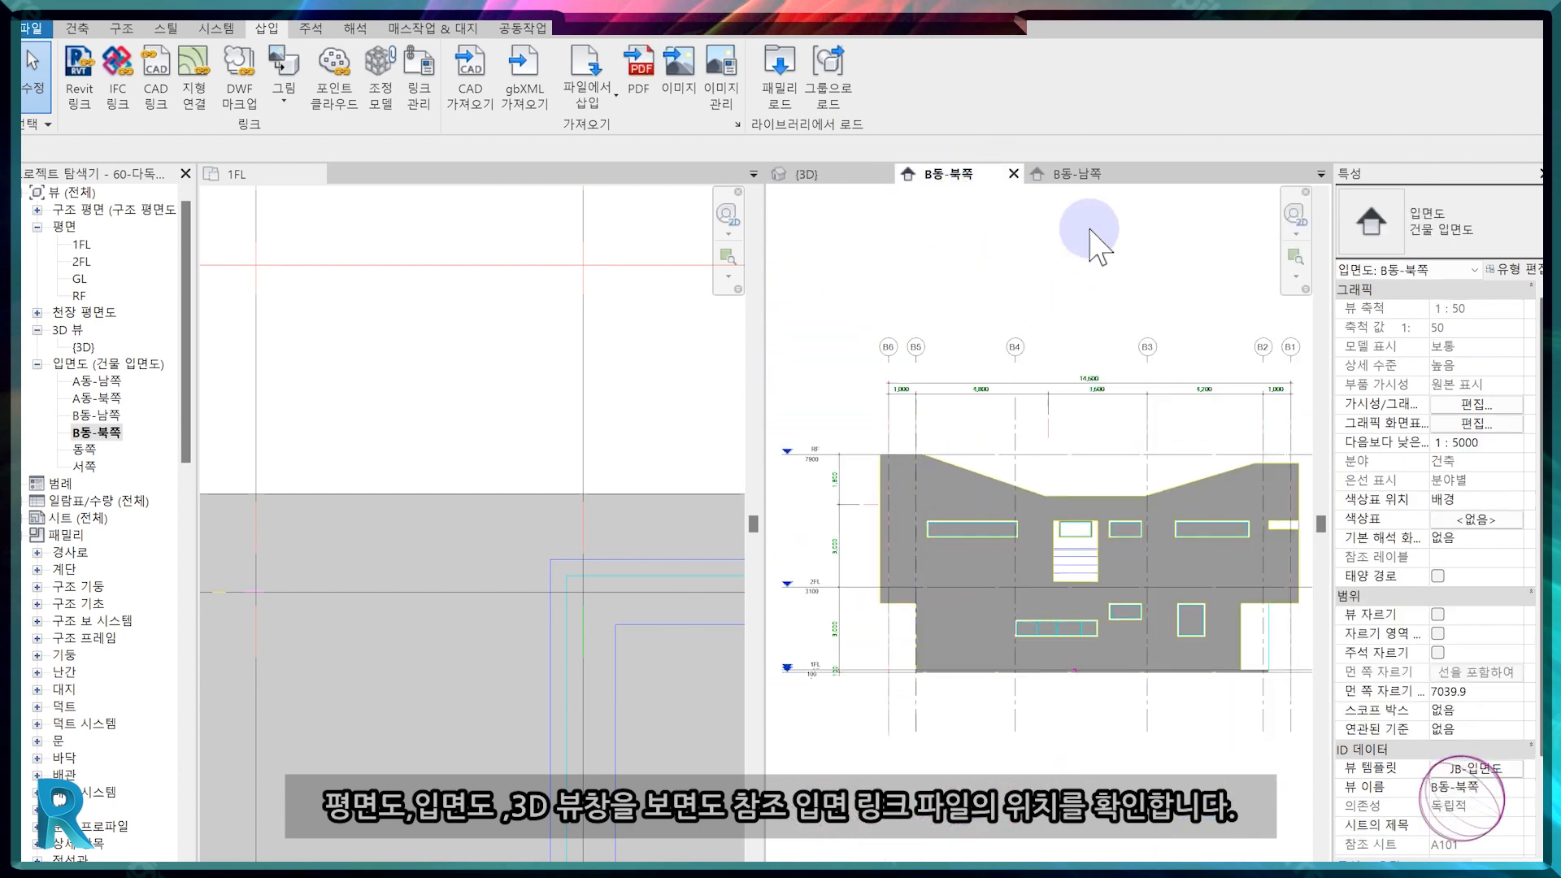
left_click(1078, 174)
middle_click_drag(1136, 621, 1046, 669)
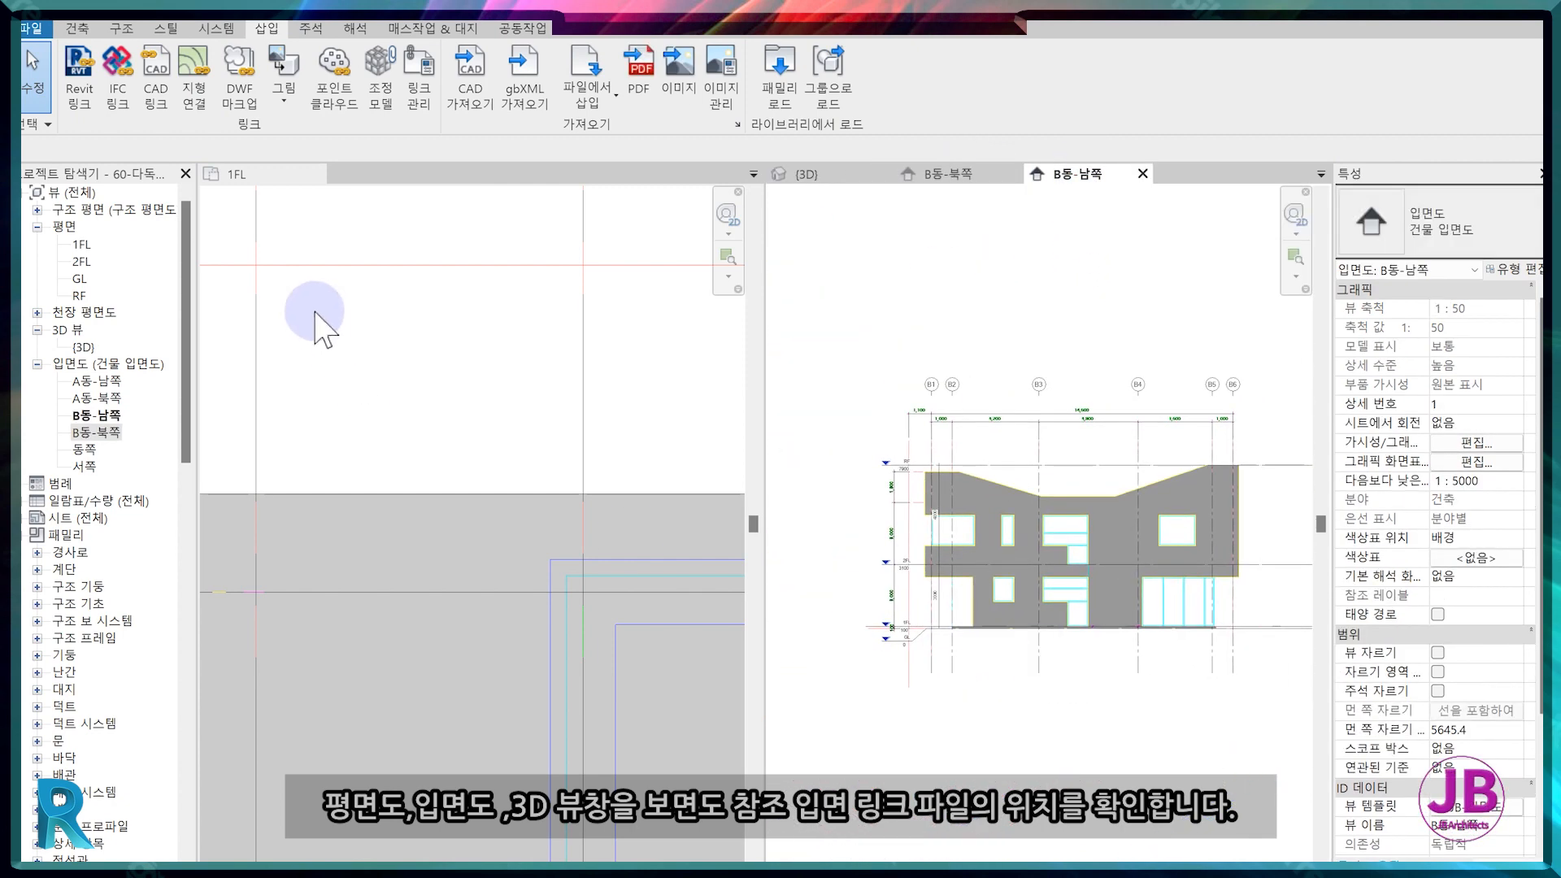
scroll(917, 388, "down", 1)
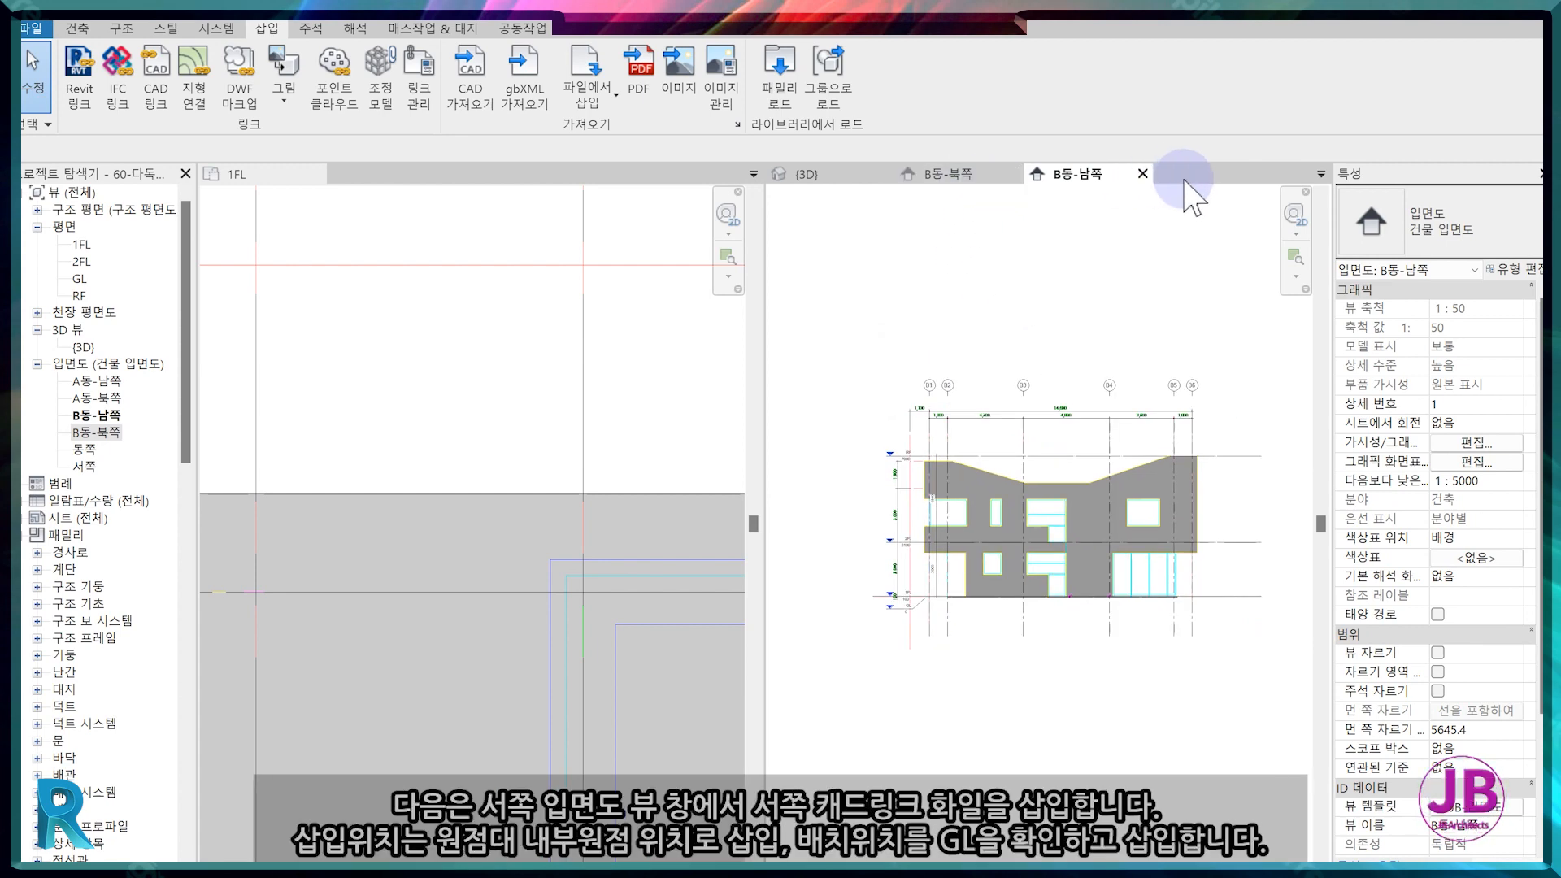
Link 12-B-RIGHT.dwg into the 서쪽 elevation, positioned origin to internal origin and placed at GL.
double_click(84, 466)
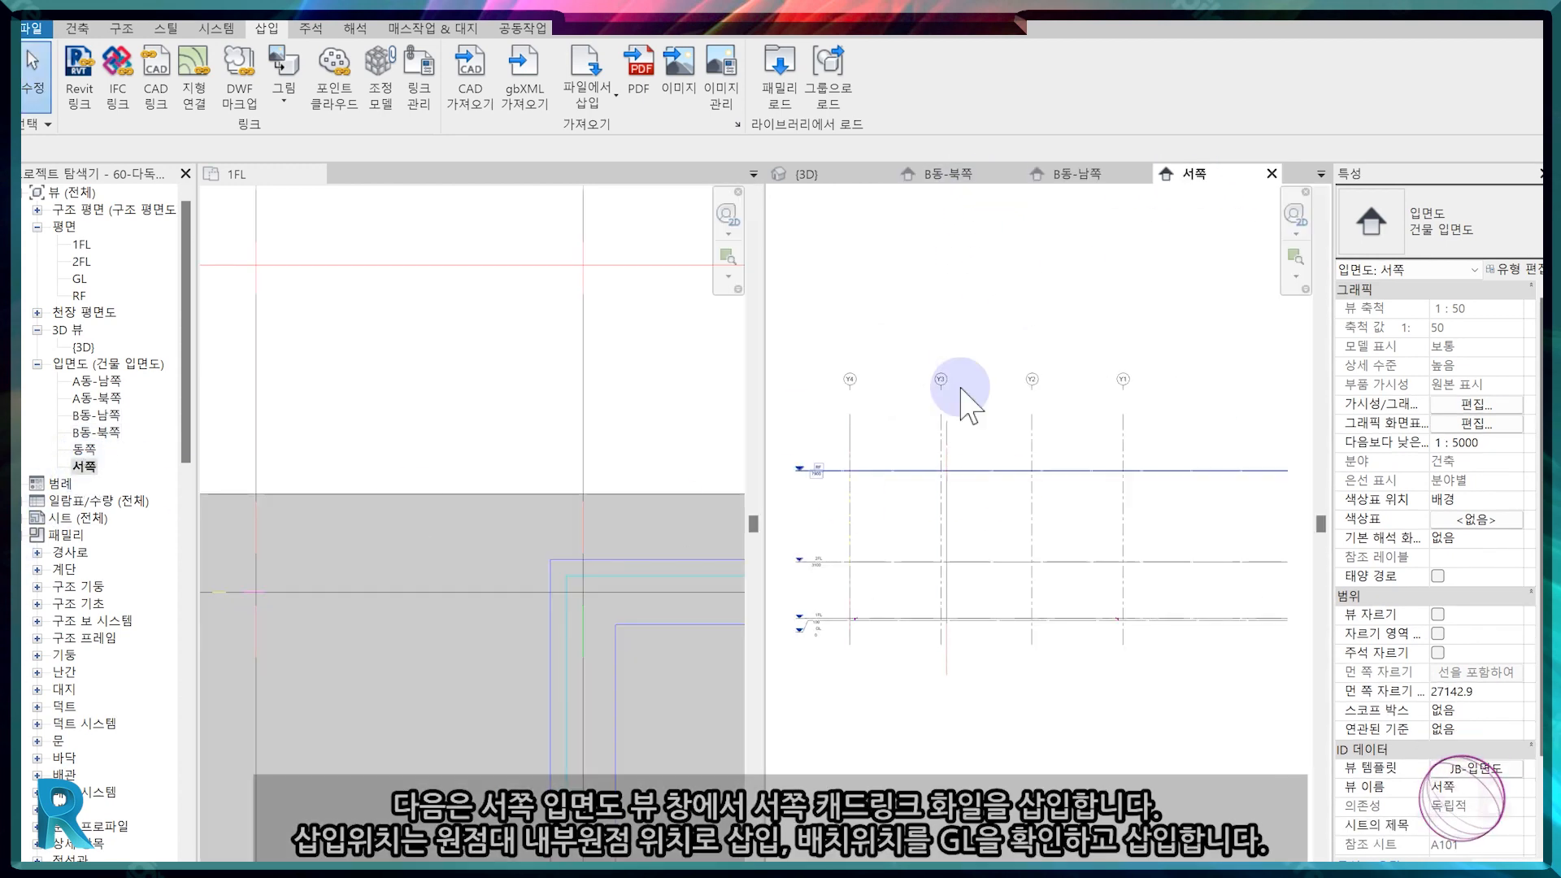
left_click(155, 79)
left_click(569, 287)
left_click(1026, 691)
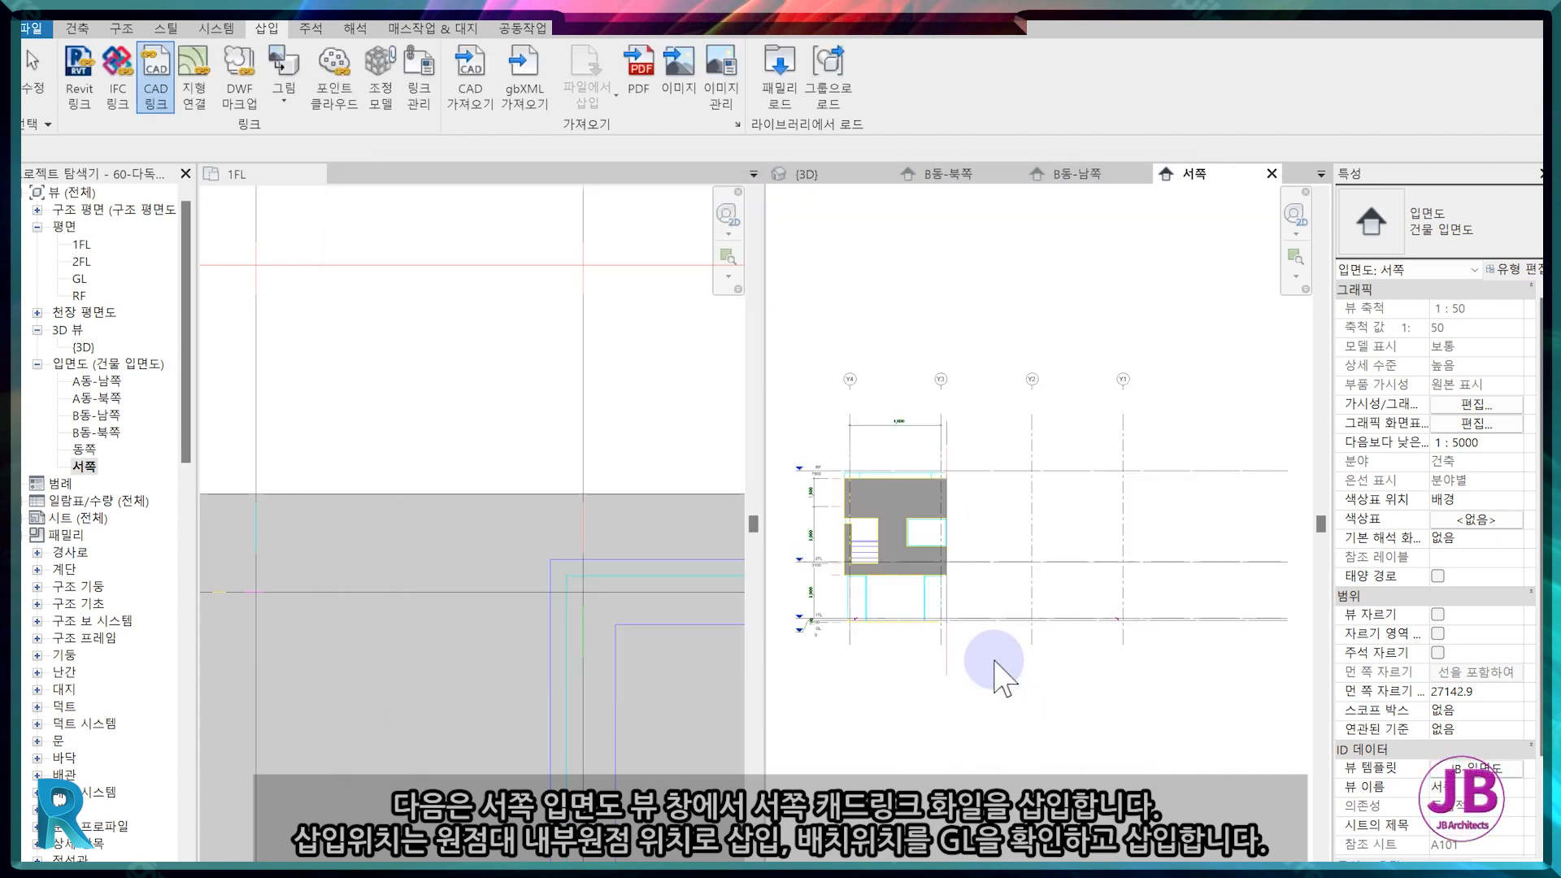
Check the west drawing against the GL and 1FL levels, and unpin the linked 12-B-RIGHT.dwg.
scroll(869, 527, "up", 4)
middle_click_drag(921, 608, 1172, 447)
scroll(1061, 562, "up", 3)
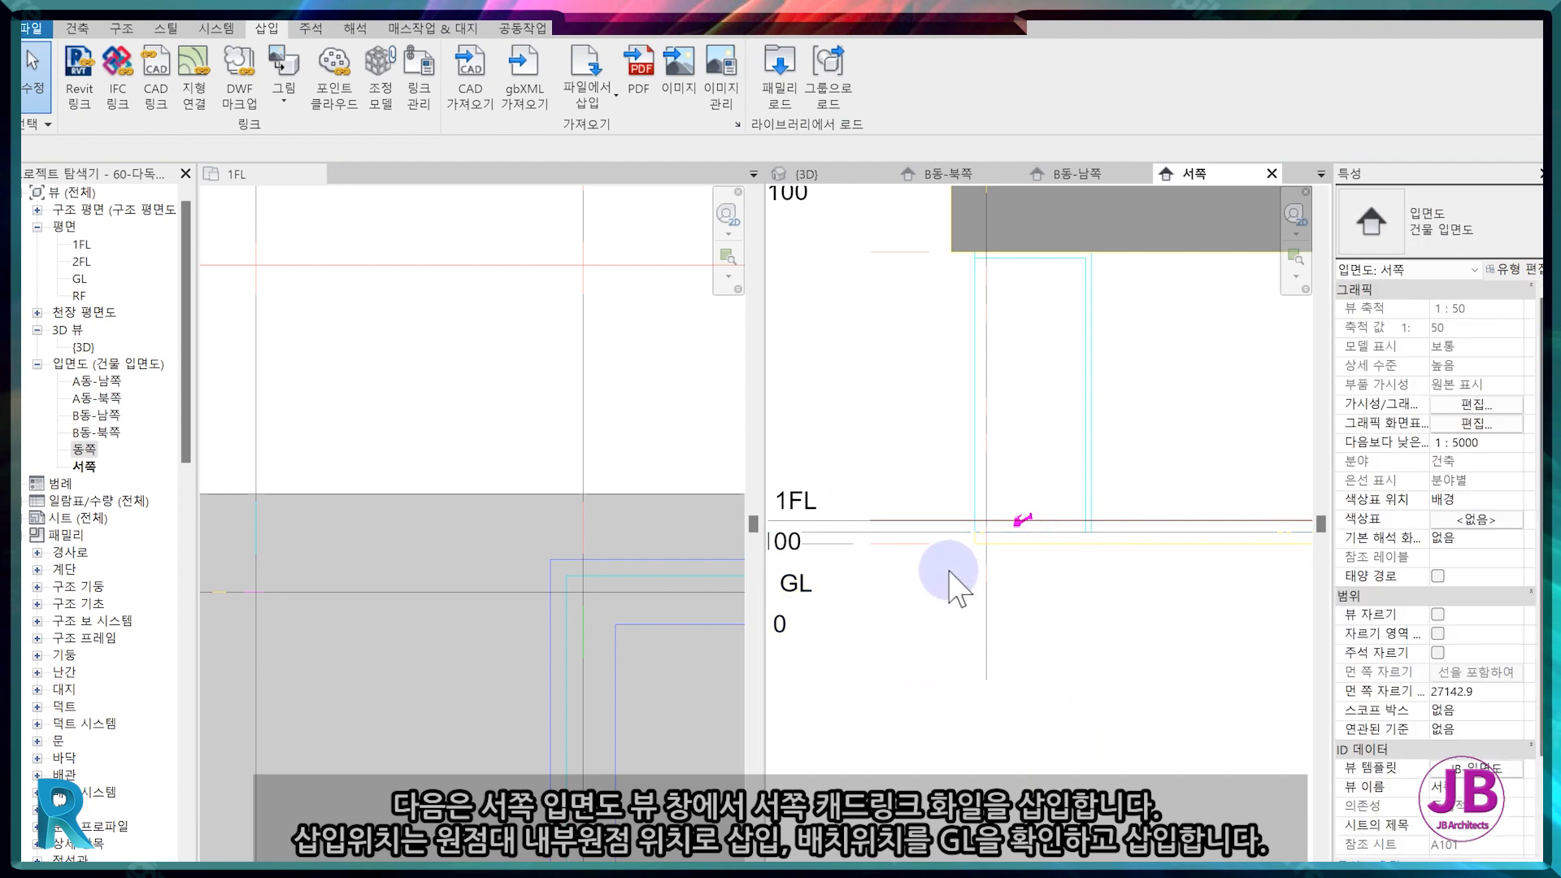
scroll(956, 586, "down", 5)
left_click(1060, 297)
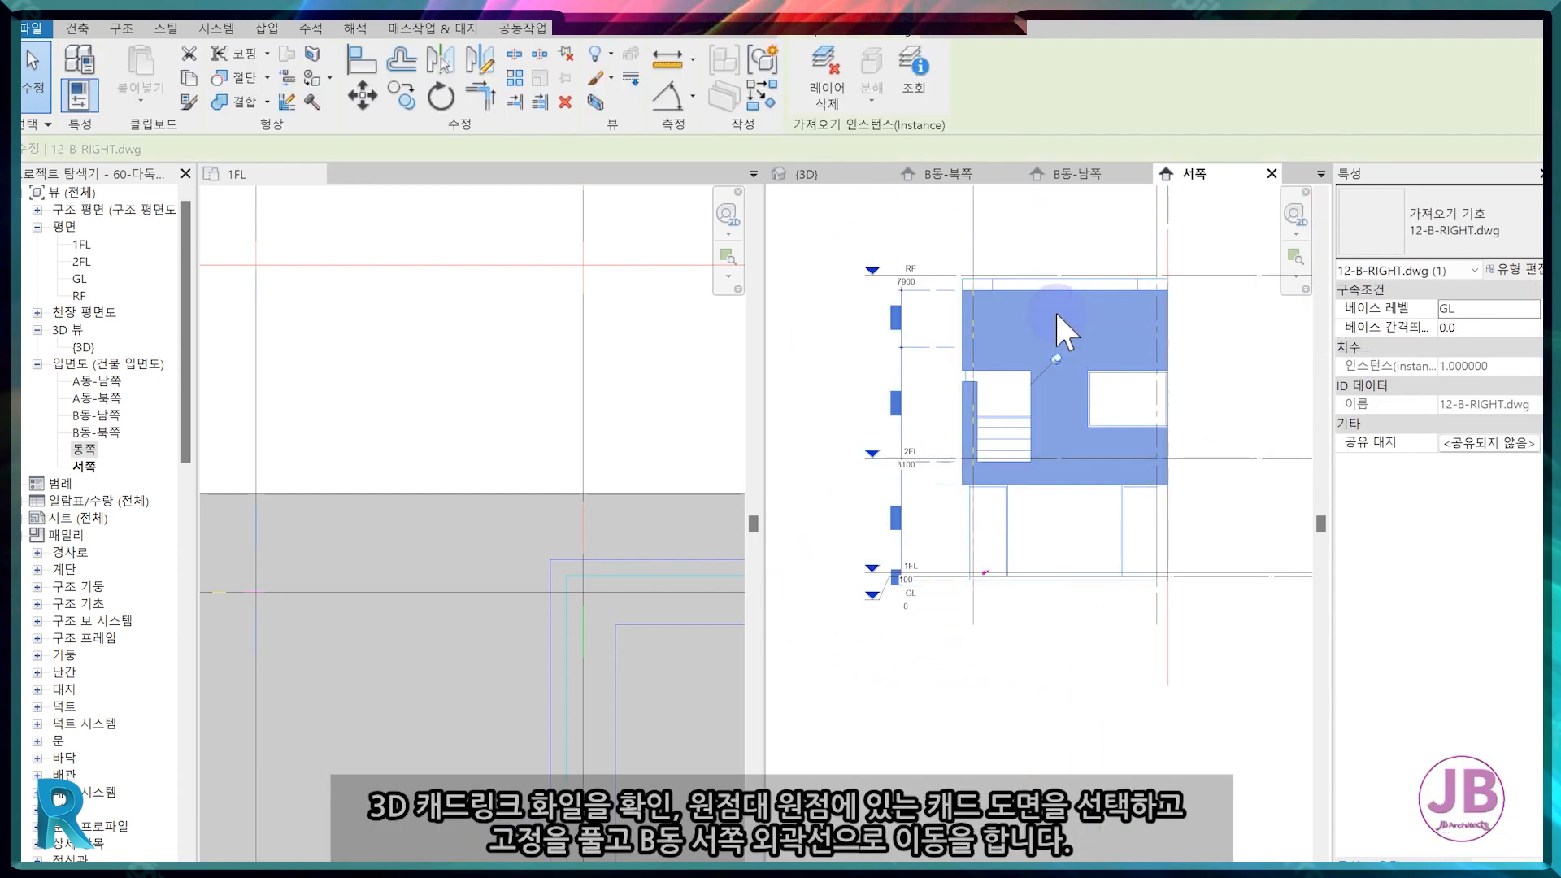
left_click(1056, 358)
In the 1FL plan, move the linked 12-B-RIGHT.dwg onto the west outer line of B동.
left_click(824, 173)
left_click(508, 461)
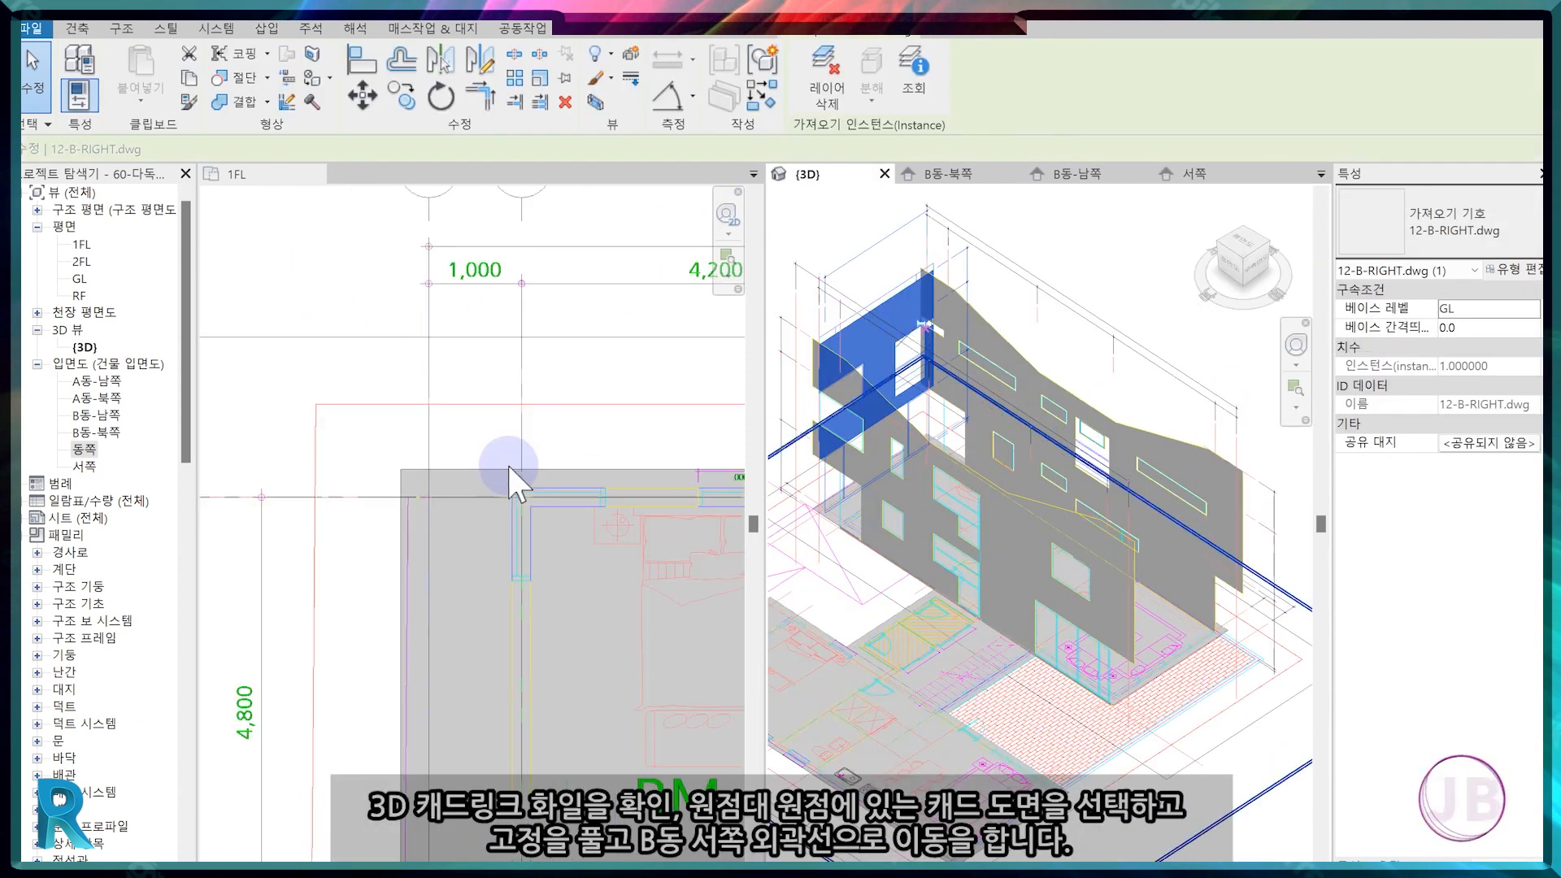
scroll(509, 569, "down", 3)
left_click(489, 512)
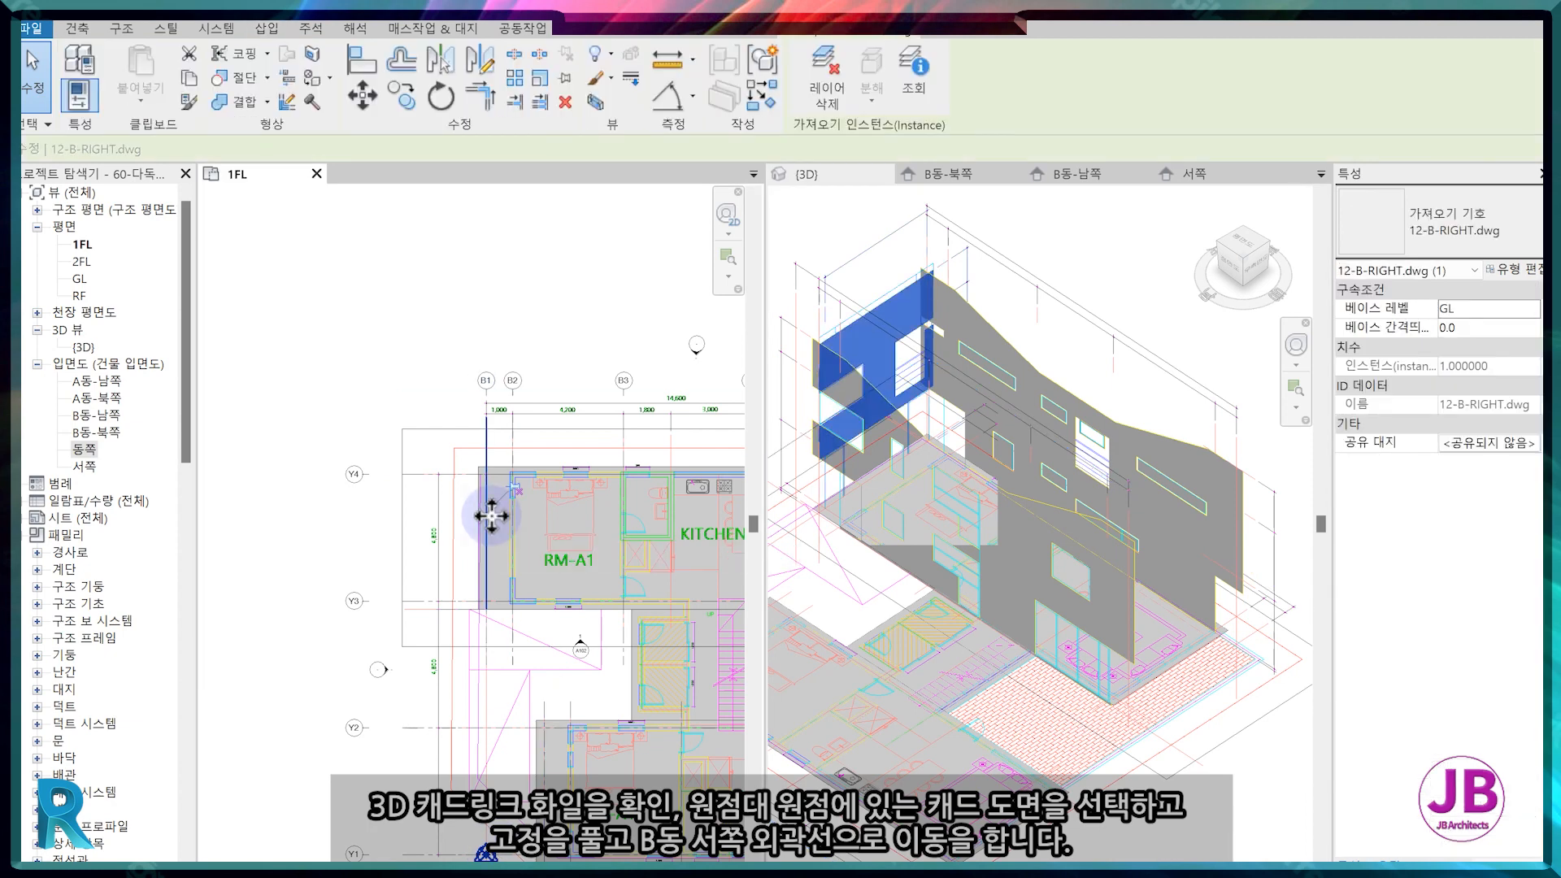
scroll(500, 585, "up", 3)
scroll(592, 469, "up", 2)
key("m")
key("v")
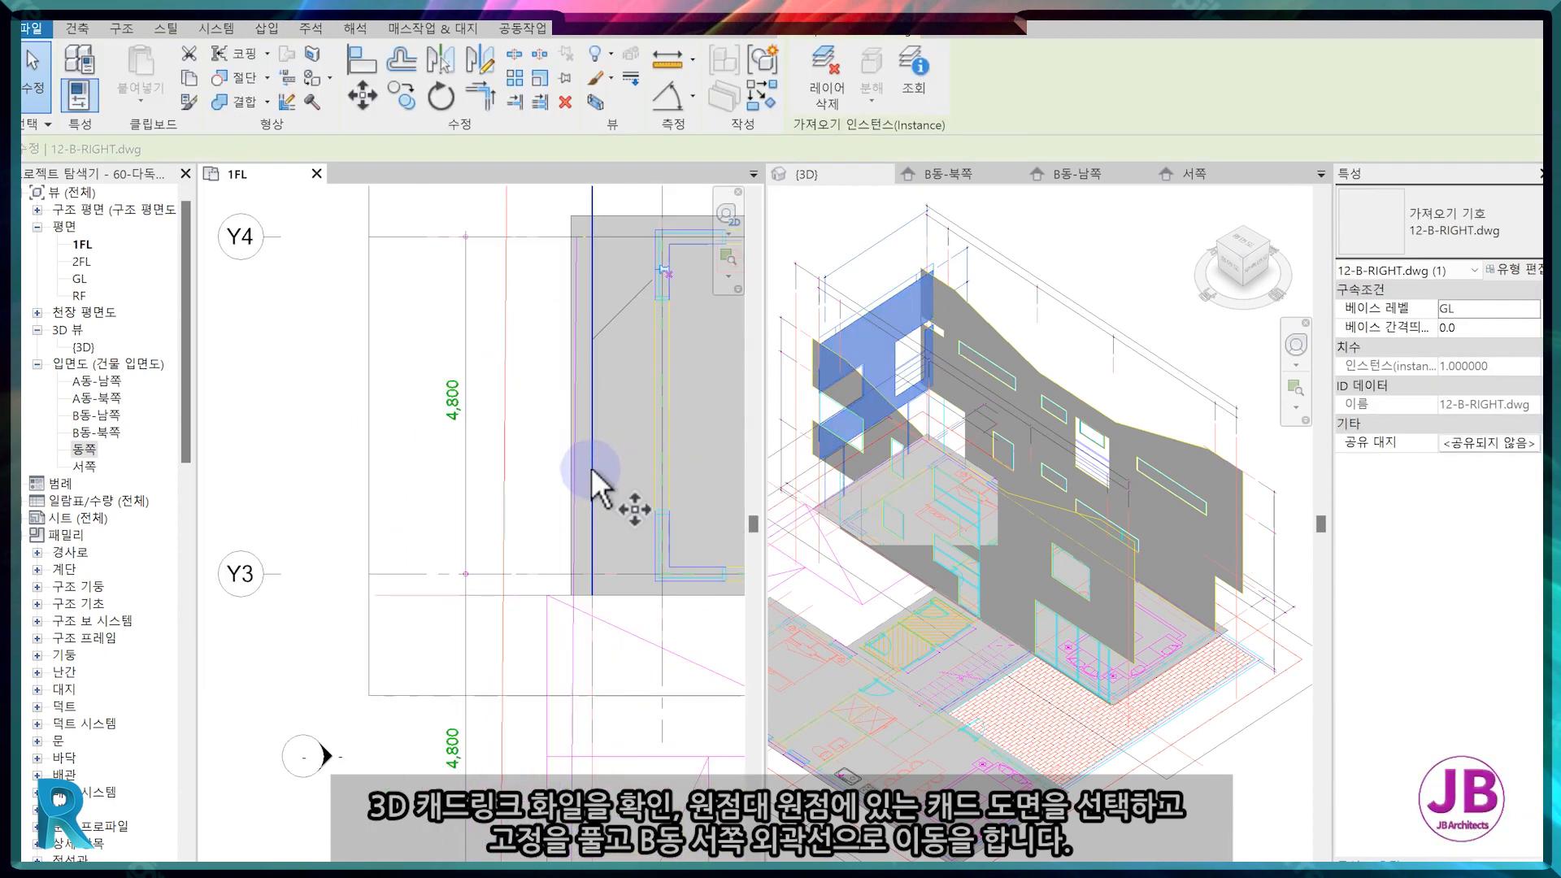
left_click(592, 468)
scroll(565, 470, "up", 2)
left_click(574, 476)
key("Escape")
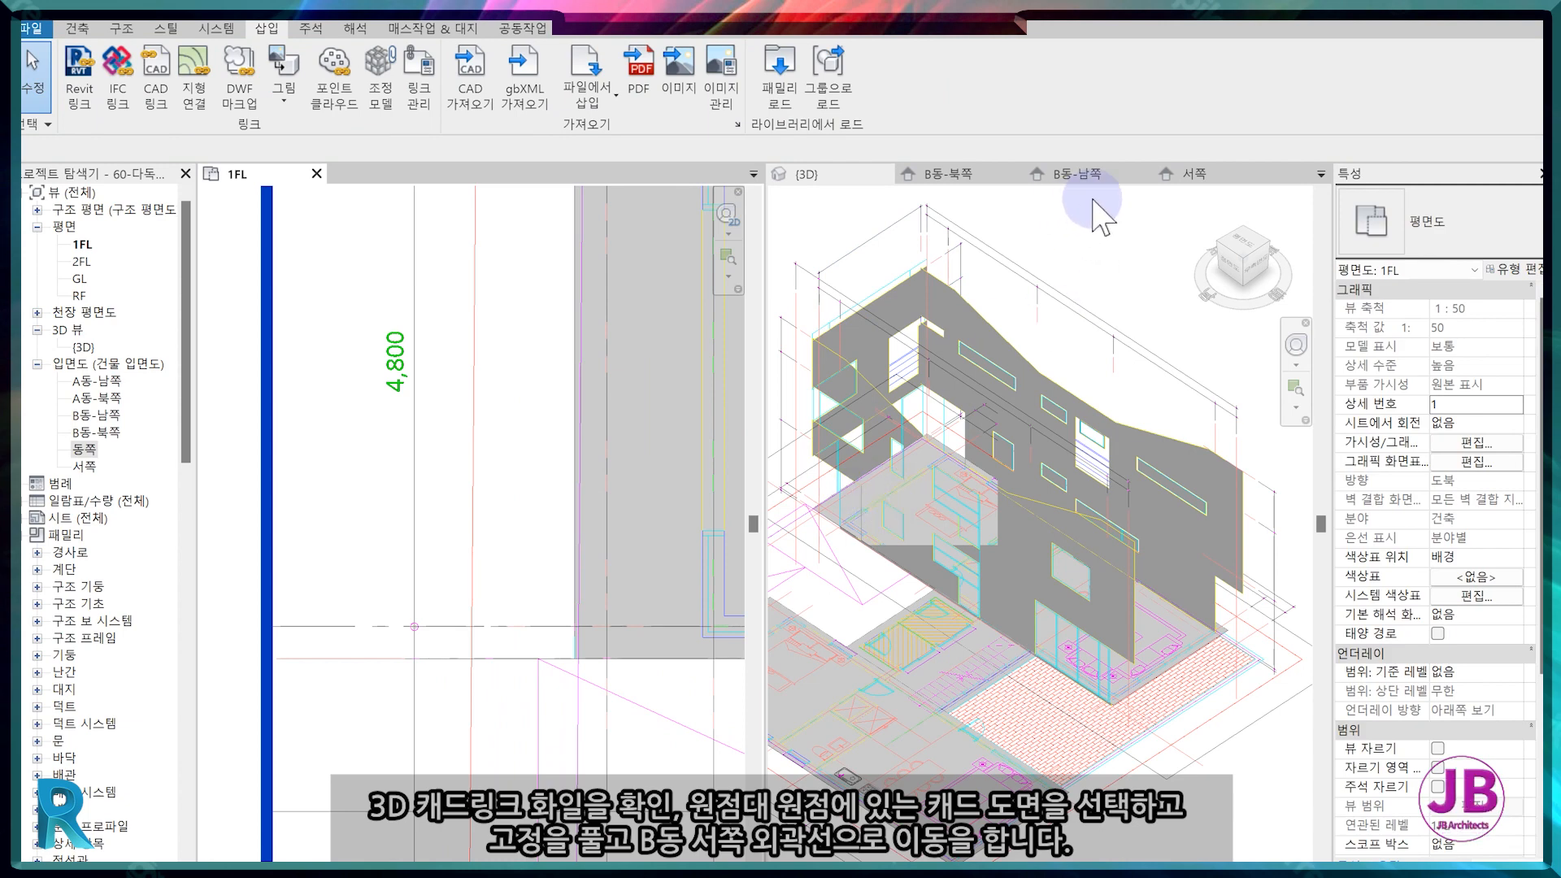
In the 서쪽 elevation, move the linked 12-B-RIGHT.dwg up 100 so its floor lines align with the levels.
left_click(1189, 173)
left_click(1150, 560)
middle_click_drag(1150, 553, 1223, 401)
scroll(1014, 534, "up", 3)
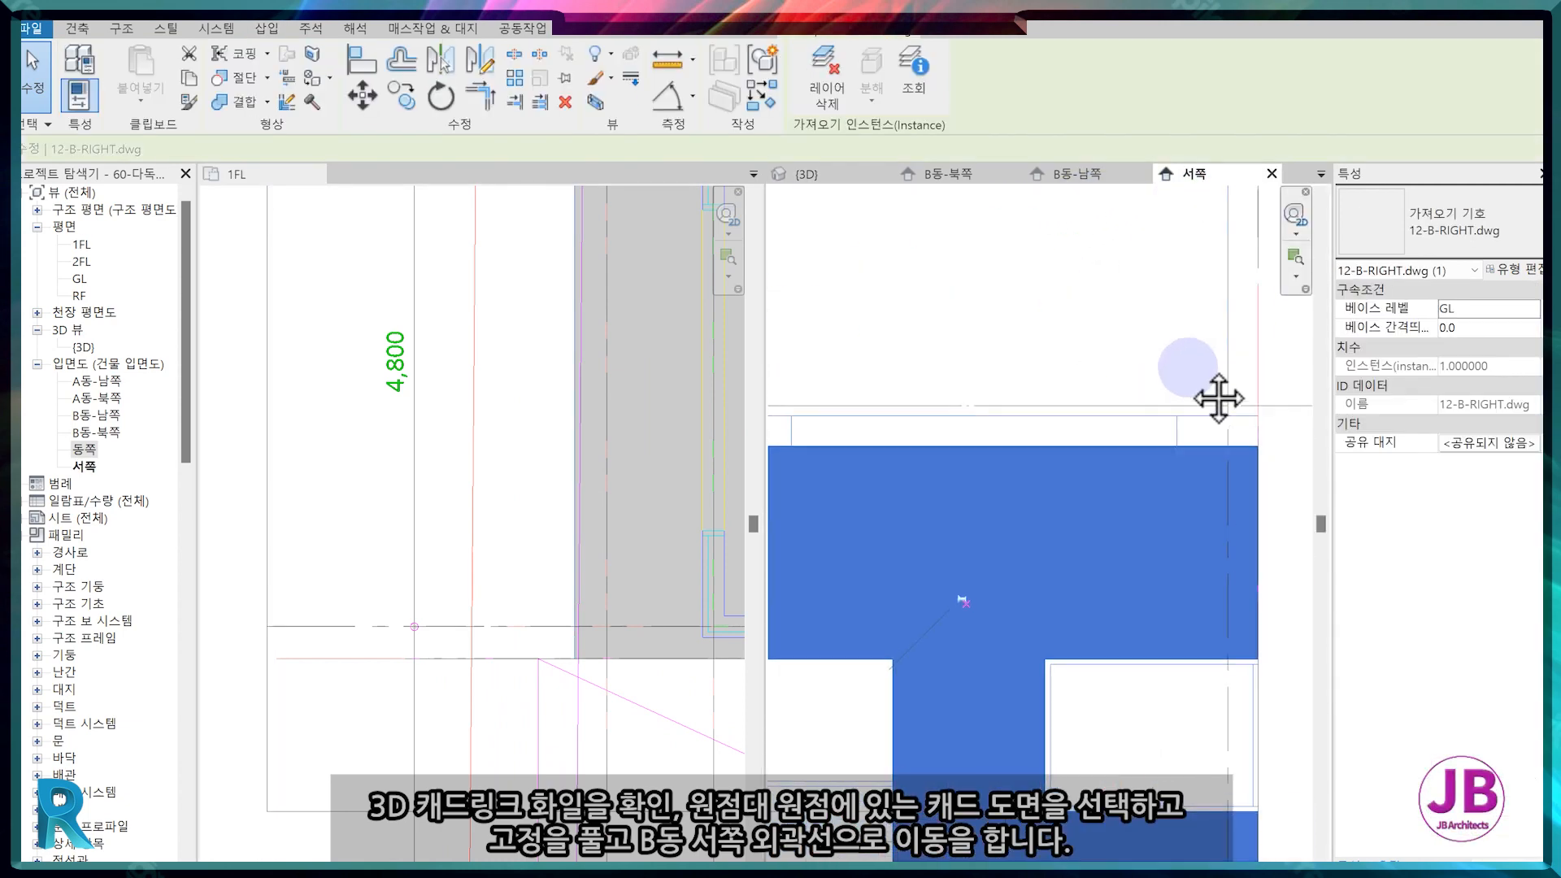
scroll(1171, 613, "up", 3)
key("Escape")
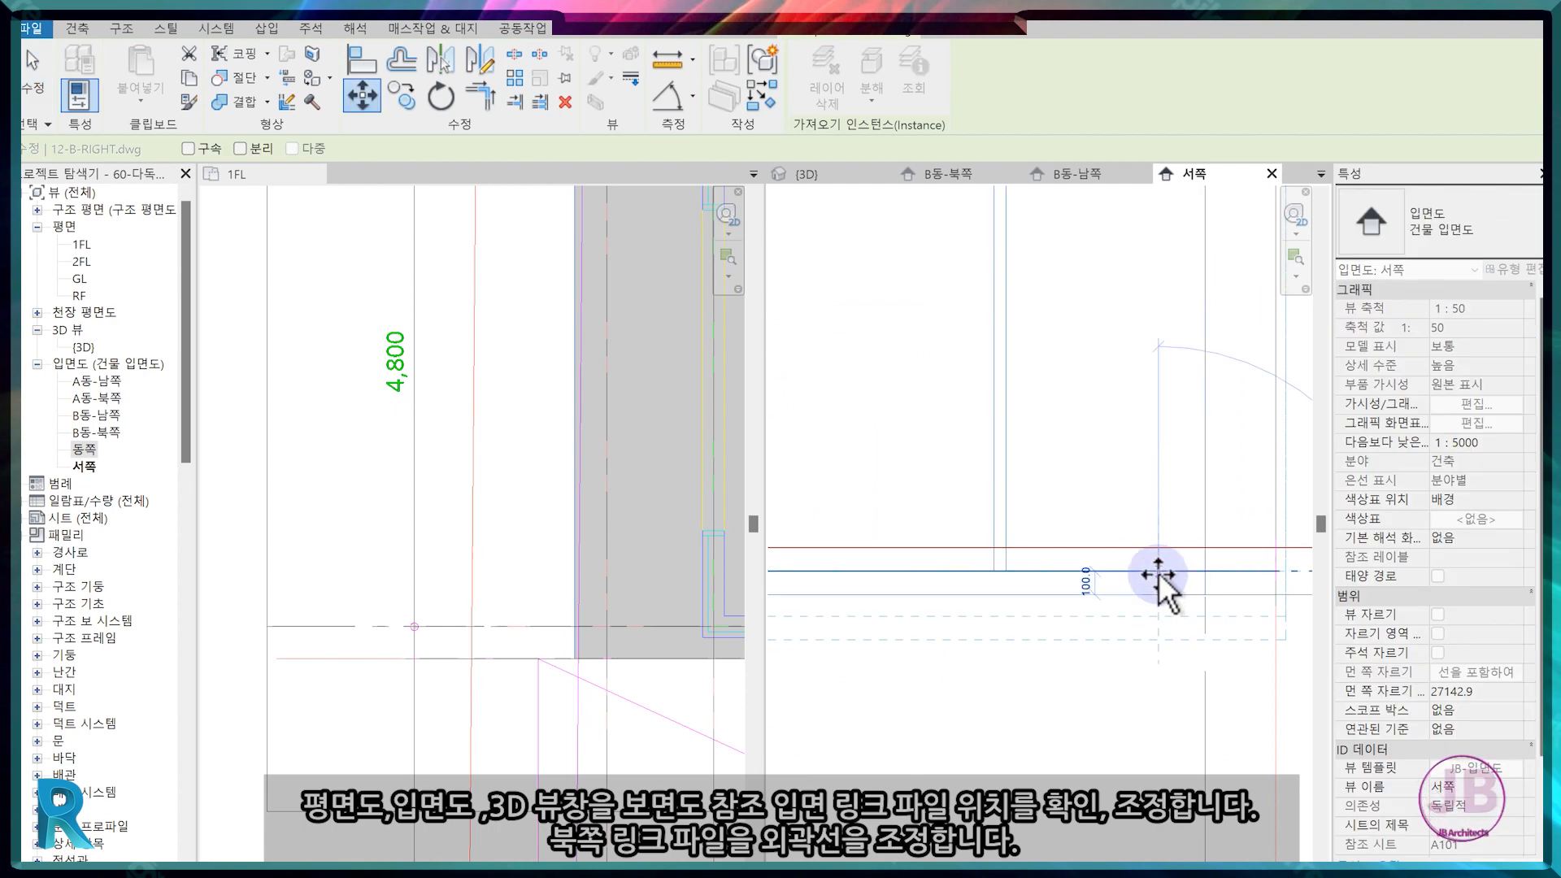
left_click(1153, 568)
left_click_drag(1153, 568, 1163, 581)
scroll(941, 620, "down", 3)
scroll(935, 610, "up", 3)
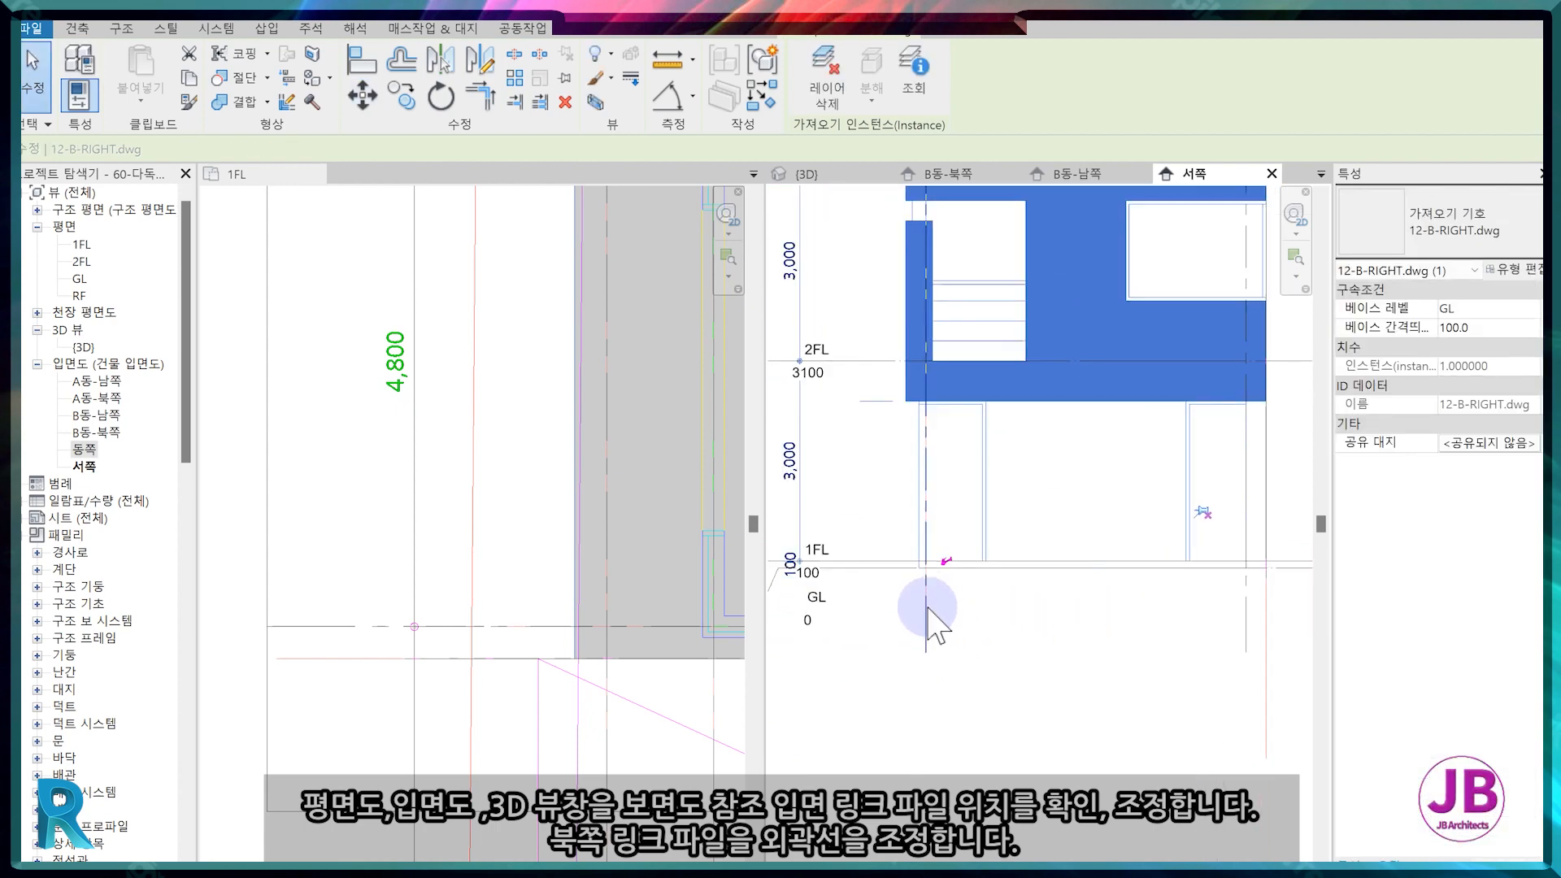
left_click(1062, 665)
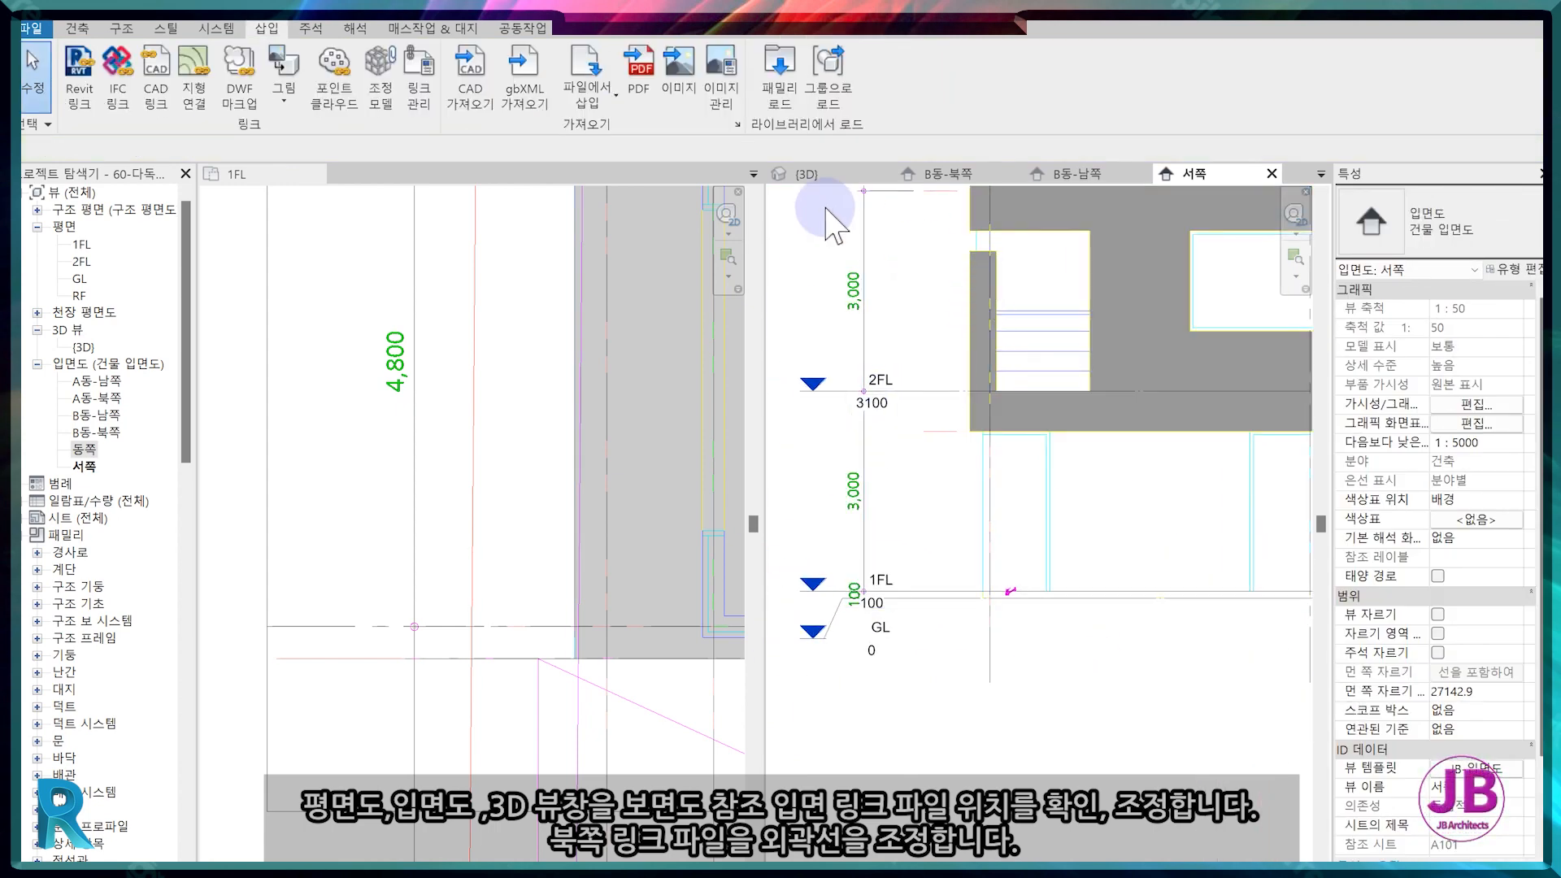
Select the linked 13-B-NORTH.dwg and move it in the 1FL plan to the north outer line of B동.
left_click(813, 174)
left_click(959, 317)
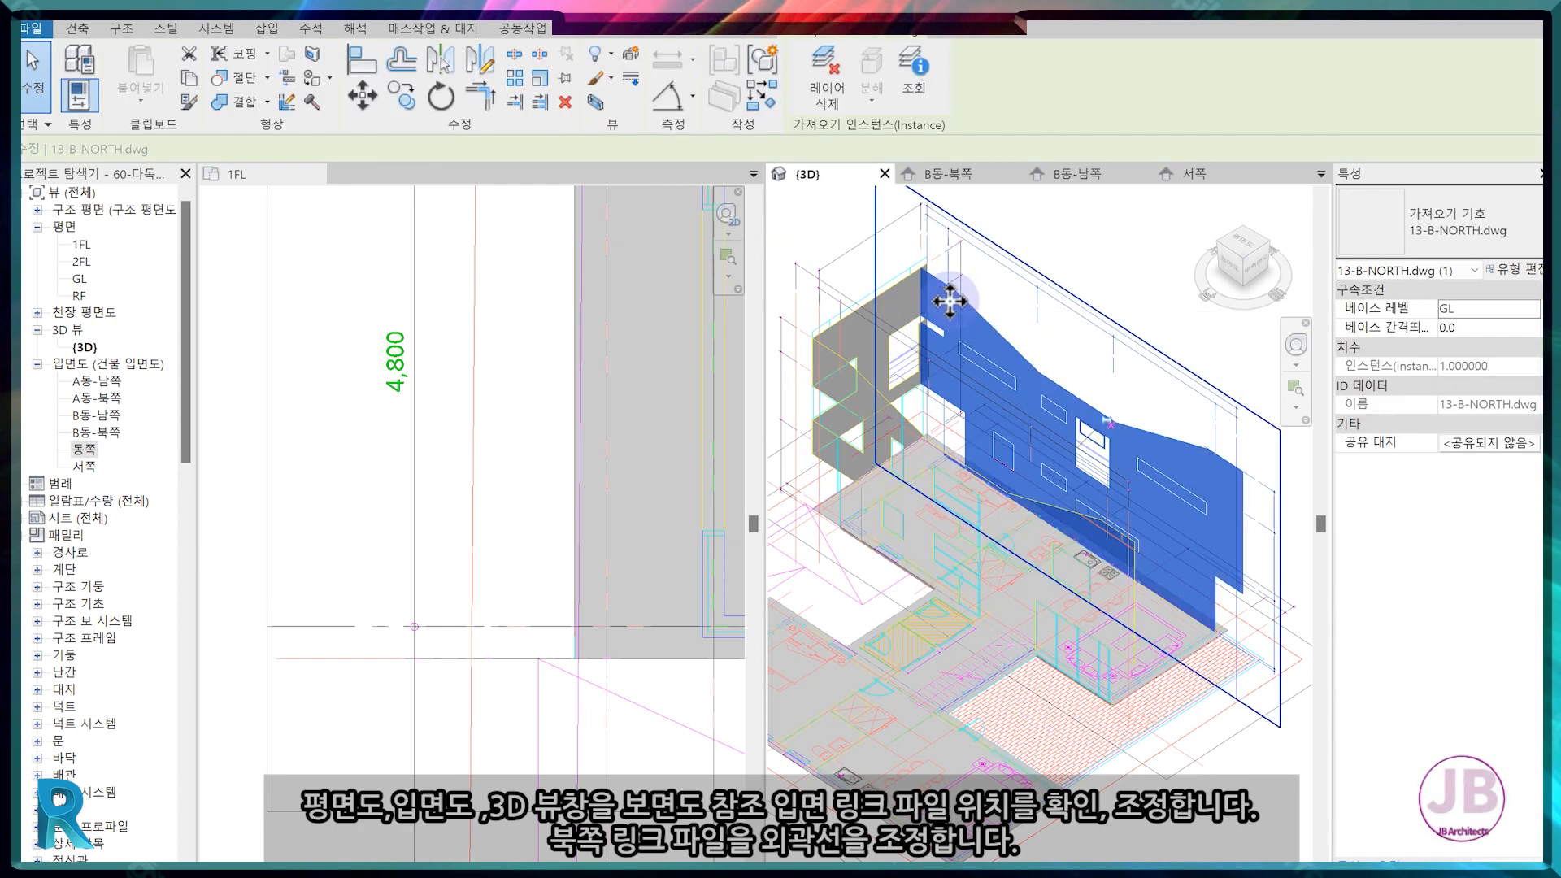
scroll(453, 446, "down", 5)
scroll(503, 367, "up", 5)
key("m")
key("v")
left_click(521, 317)
left_click(521, 283)
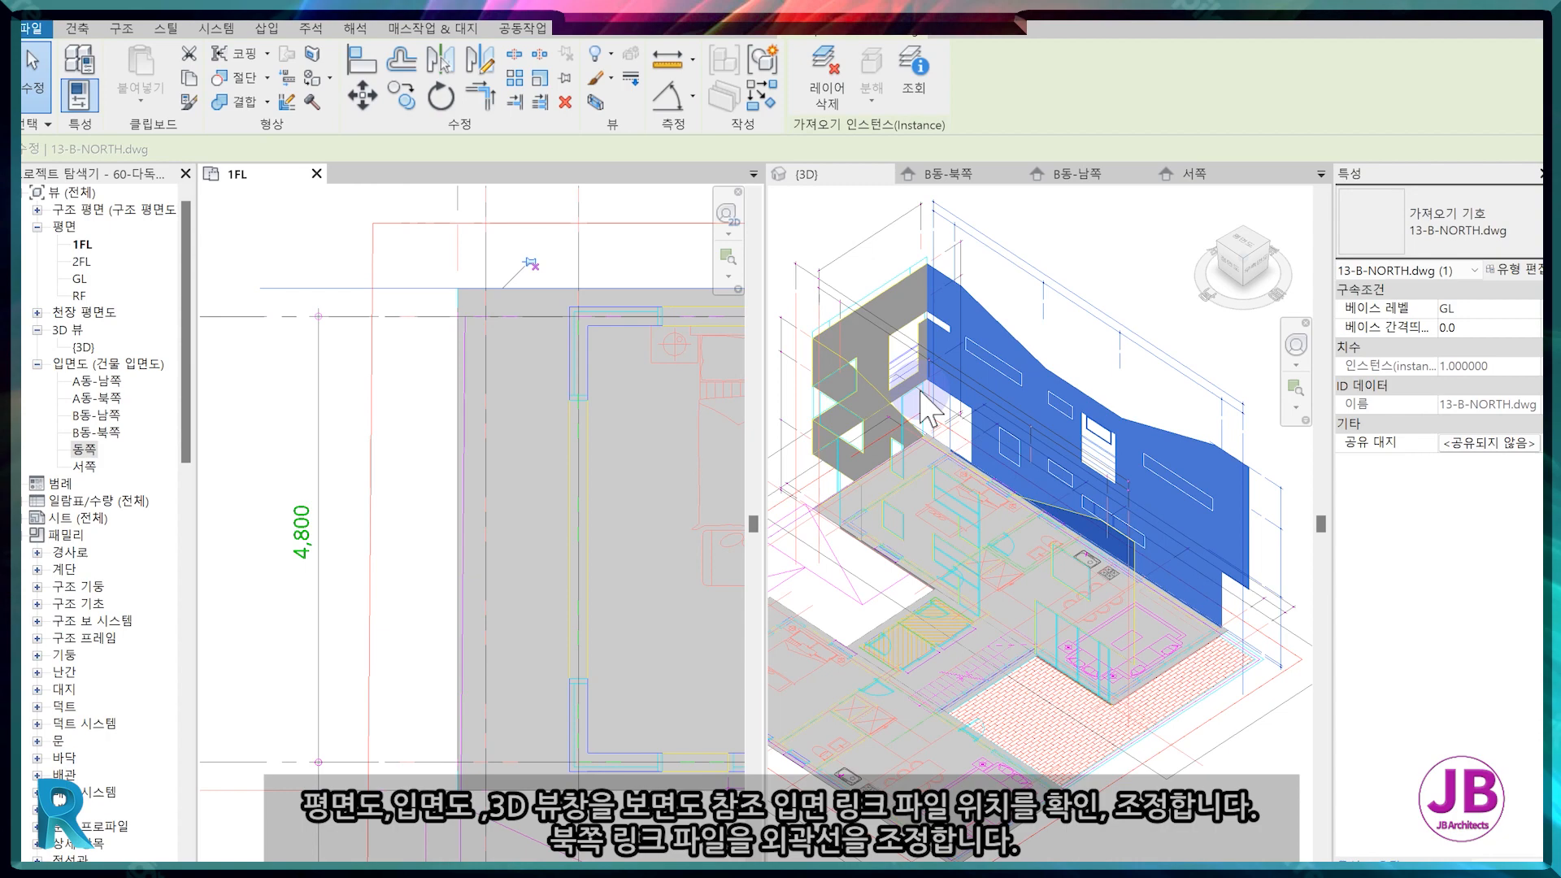
left_click(525, 262)
scroll(970, 319, "up", 3)
scroll(973, 321, "down", 4)
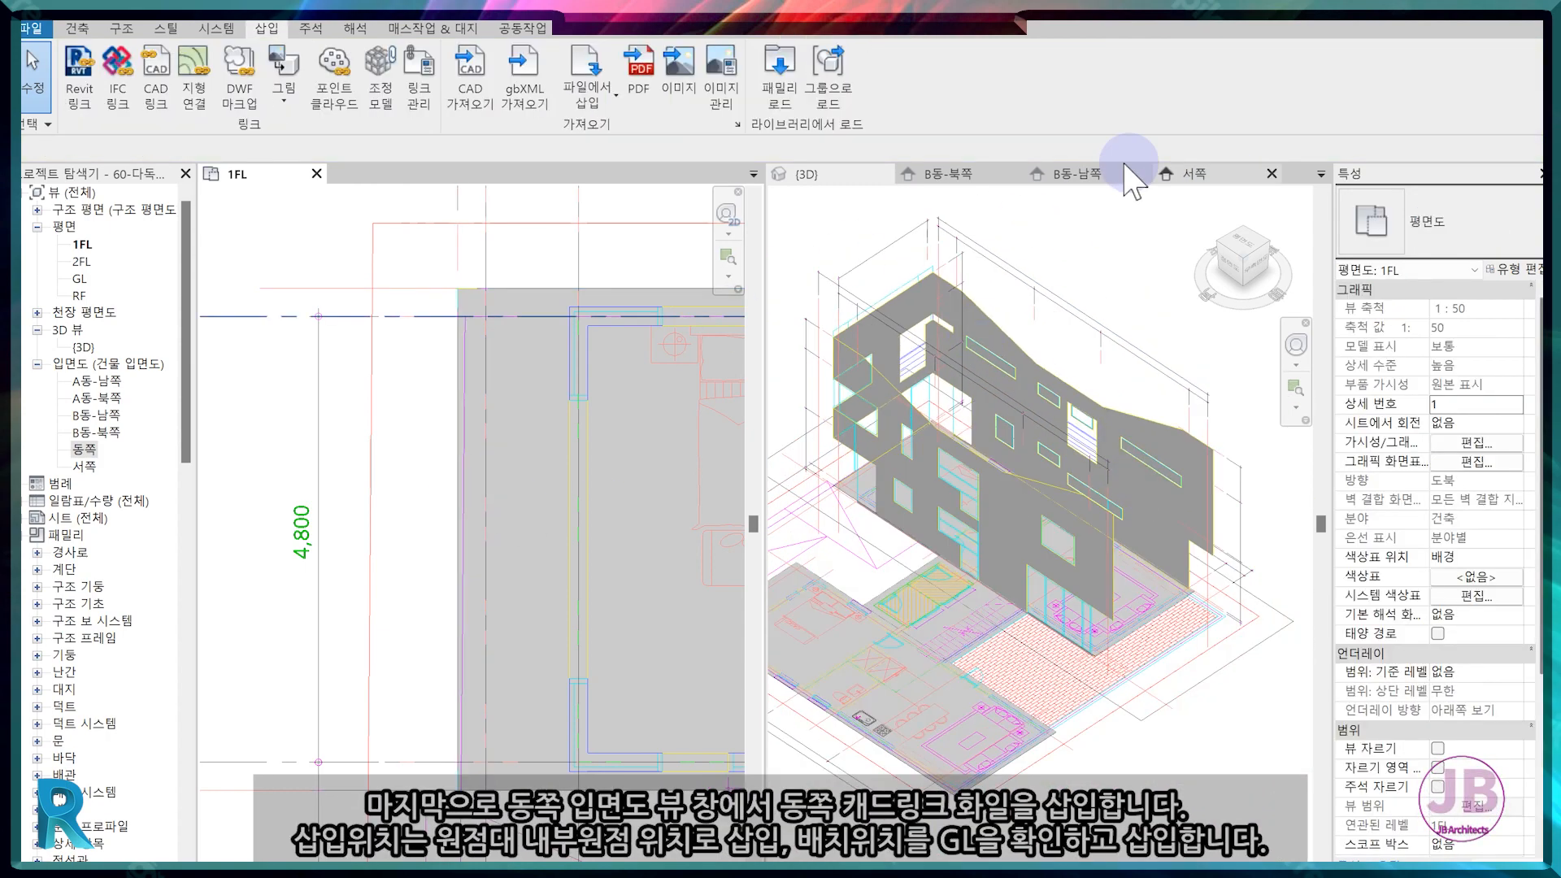
Link 11-B-LEFT.dwg into the 동쪽 elevation, positioned origin to internal origin and placed at GL.
left_click(1216, 174)
scroll(1041, 642, "down", 3)
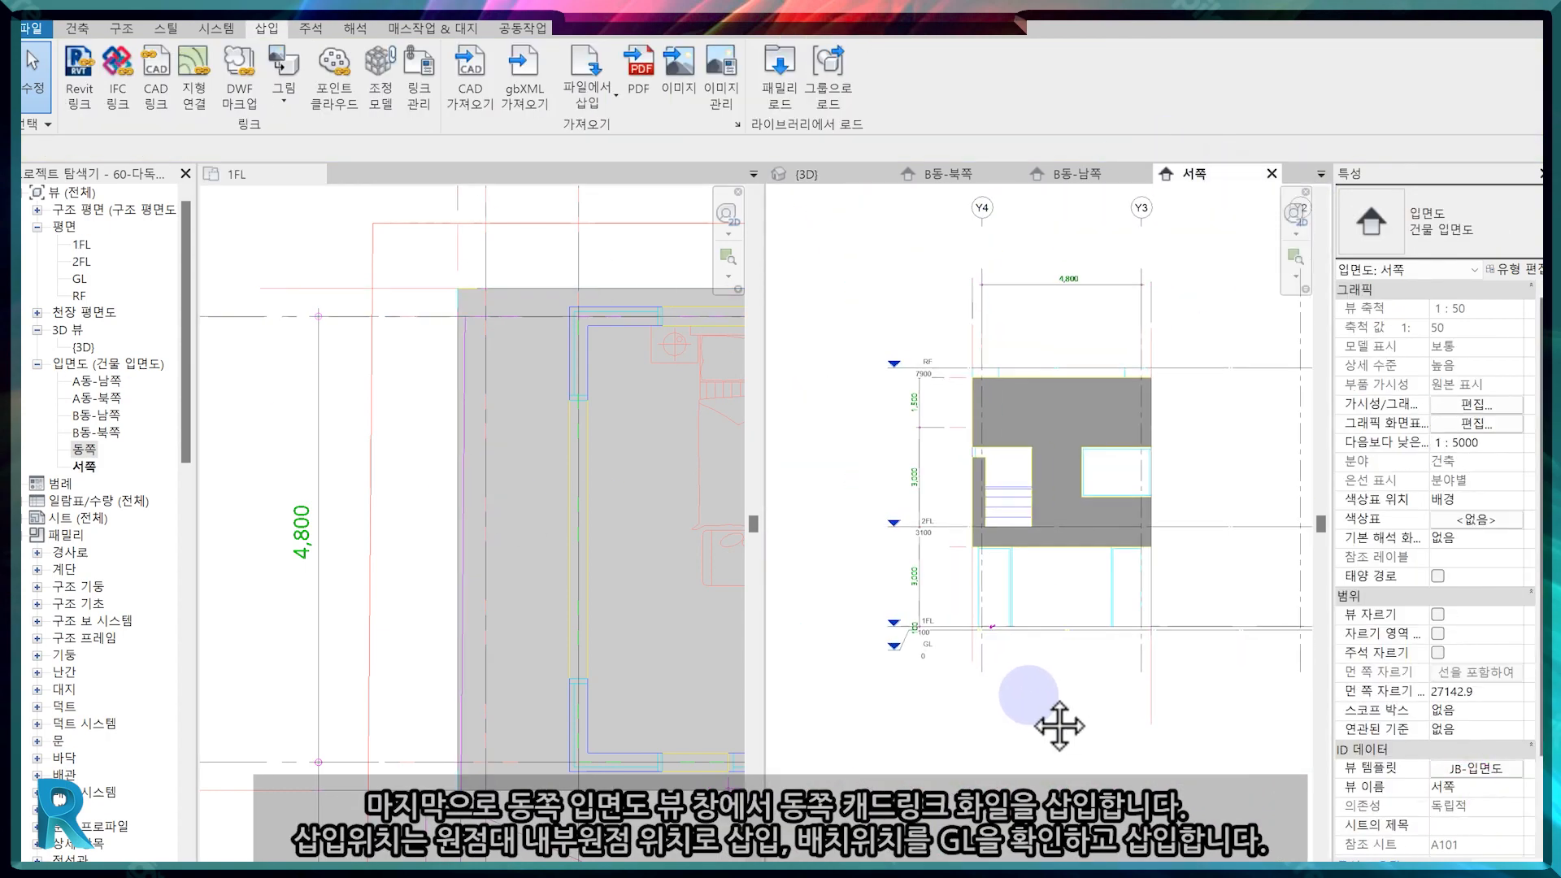
double_click(84, 450)
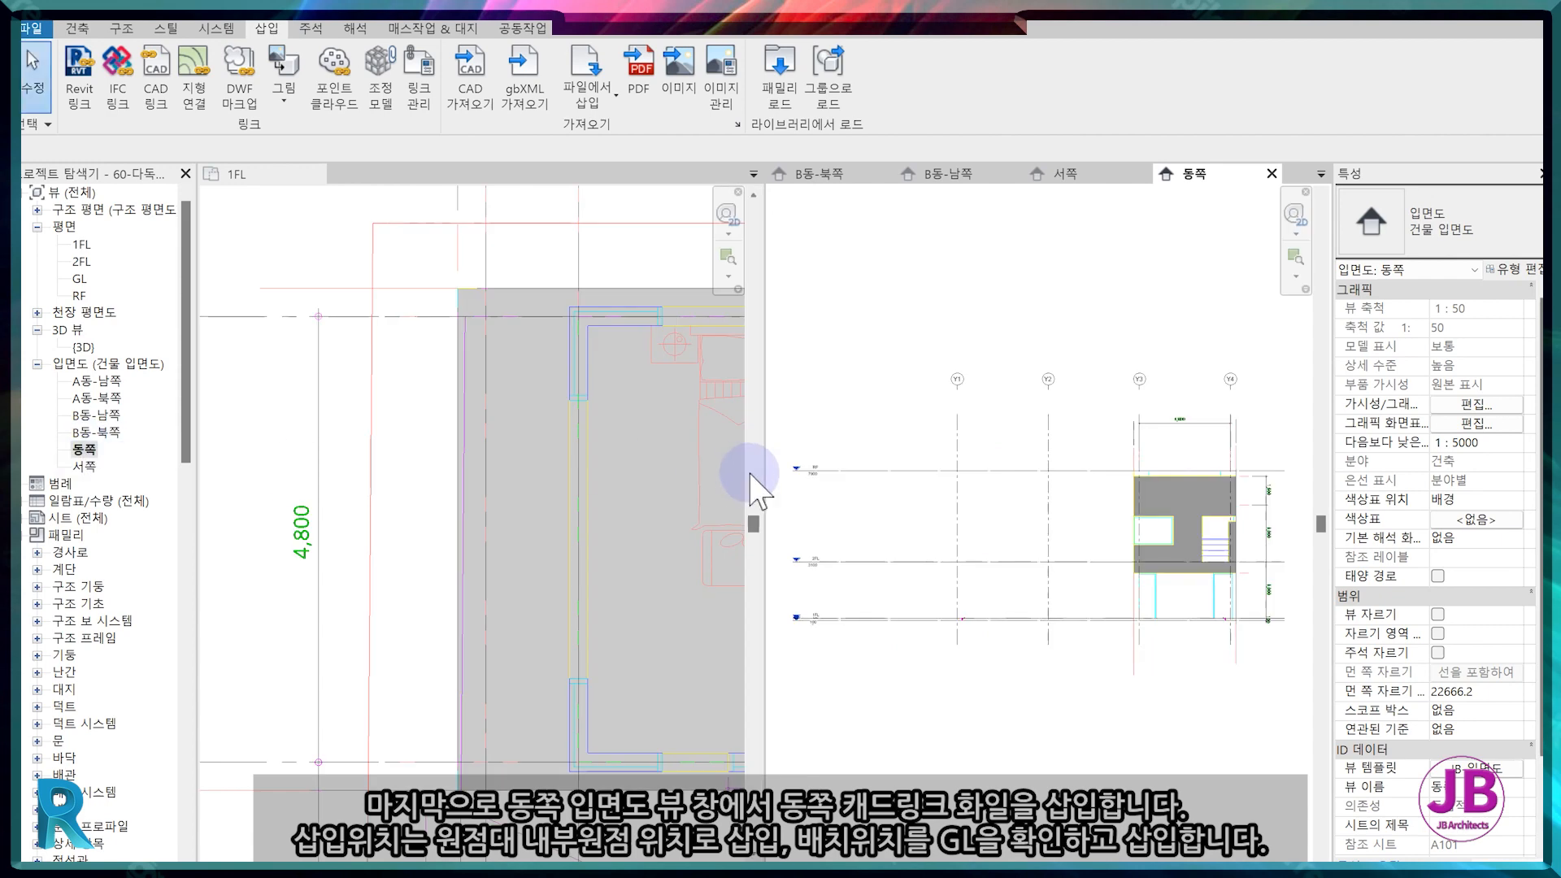
left_click(171, 111)
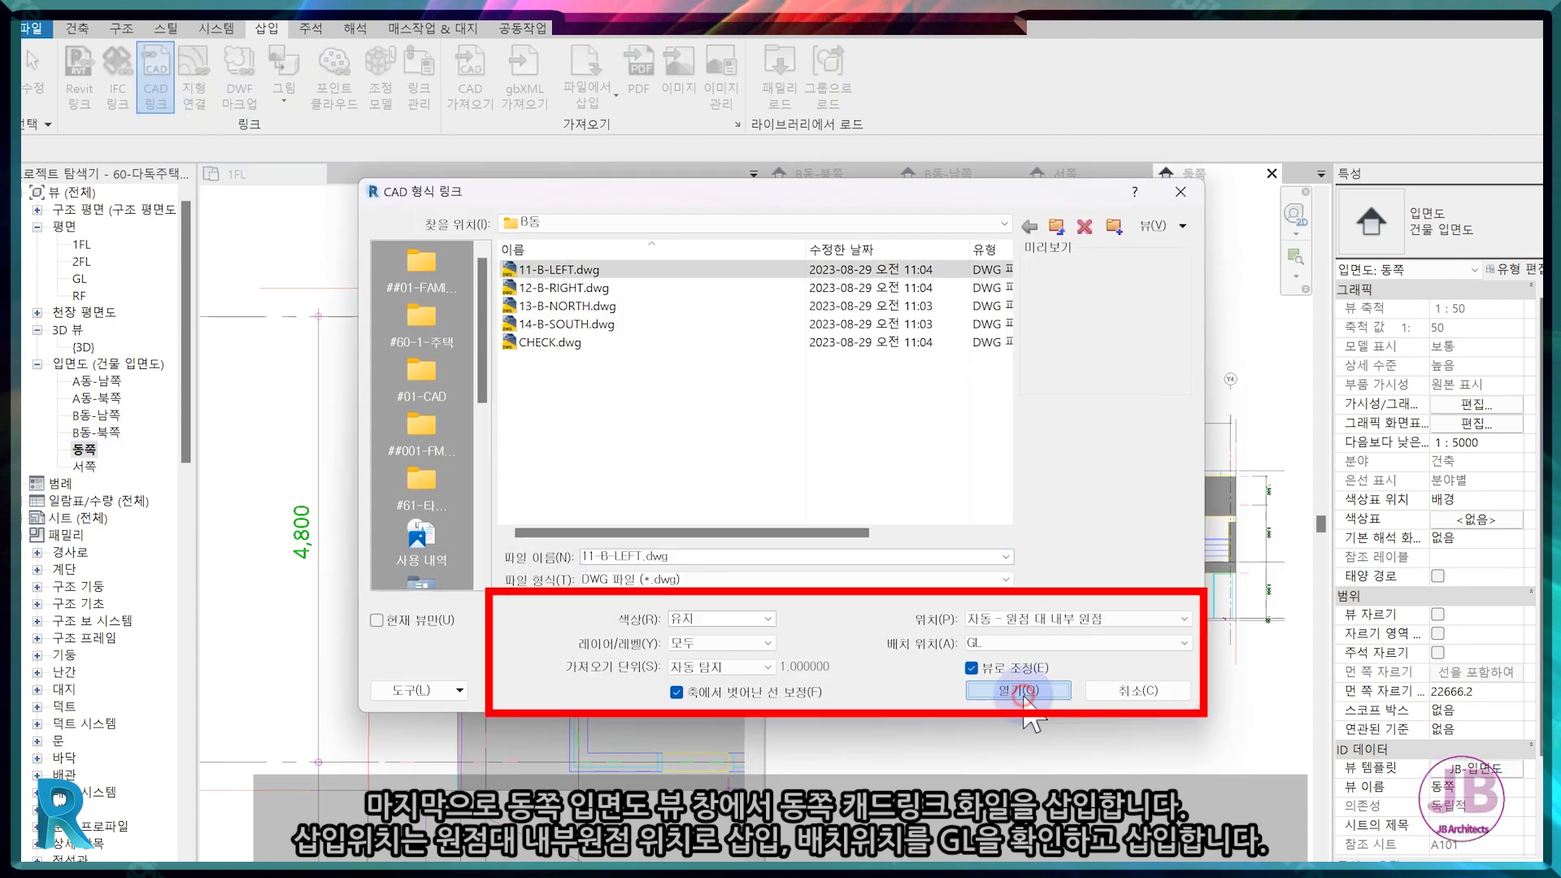
left_click(1023, 692)
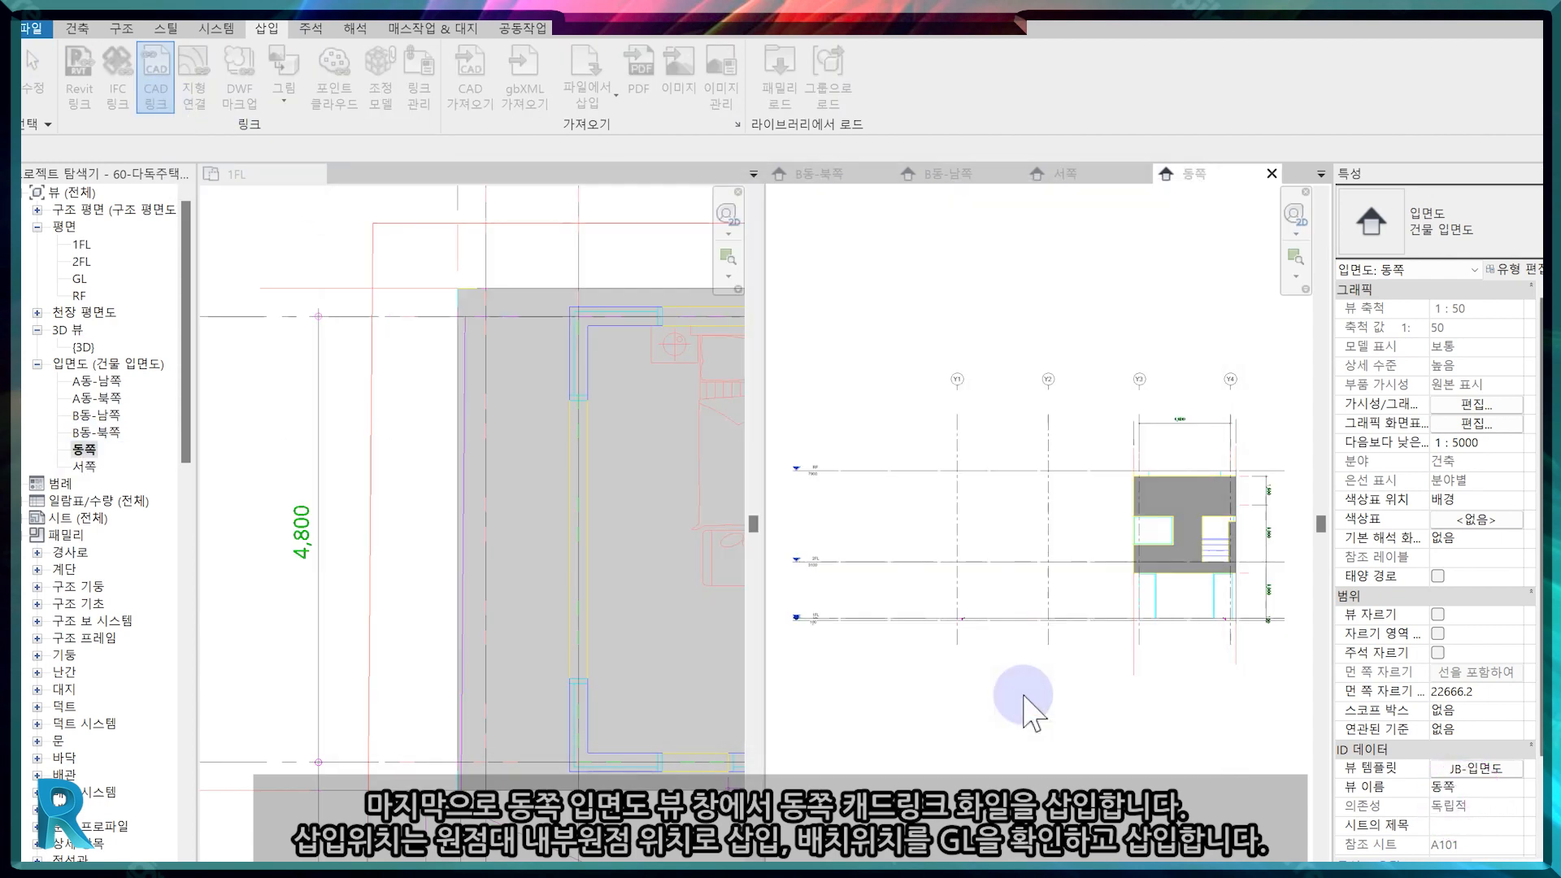
Unpin the linked 11-B-LEFT.dwg and move it in the 1FL plan from grid B1 to grid B5.
left_click(1204, 441)
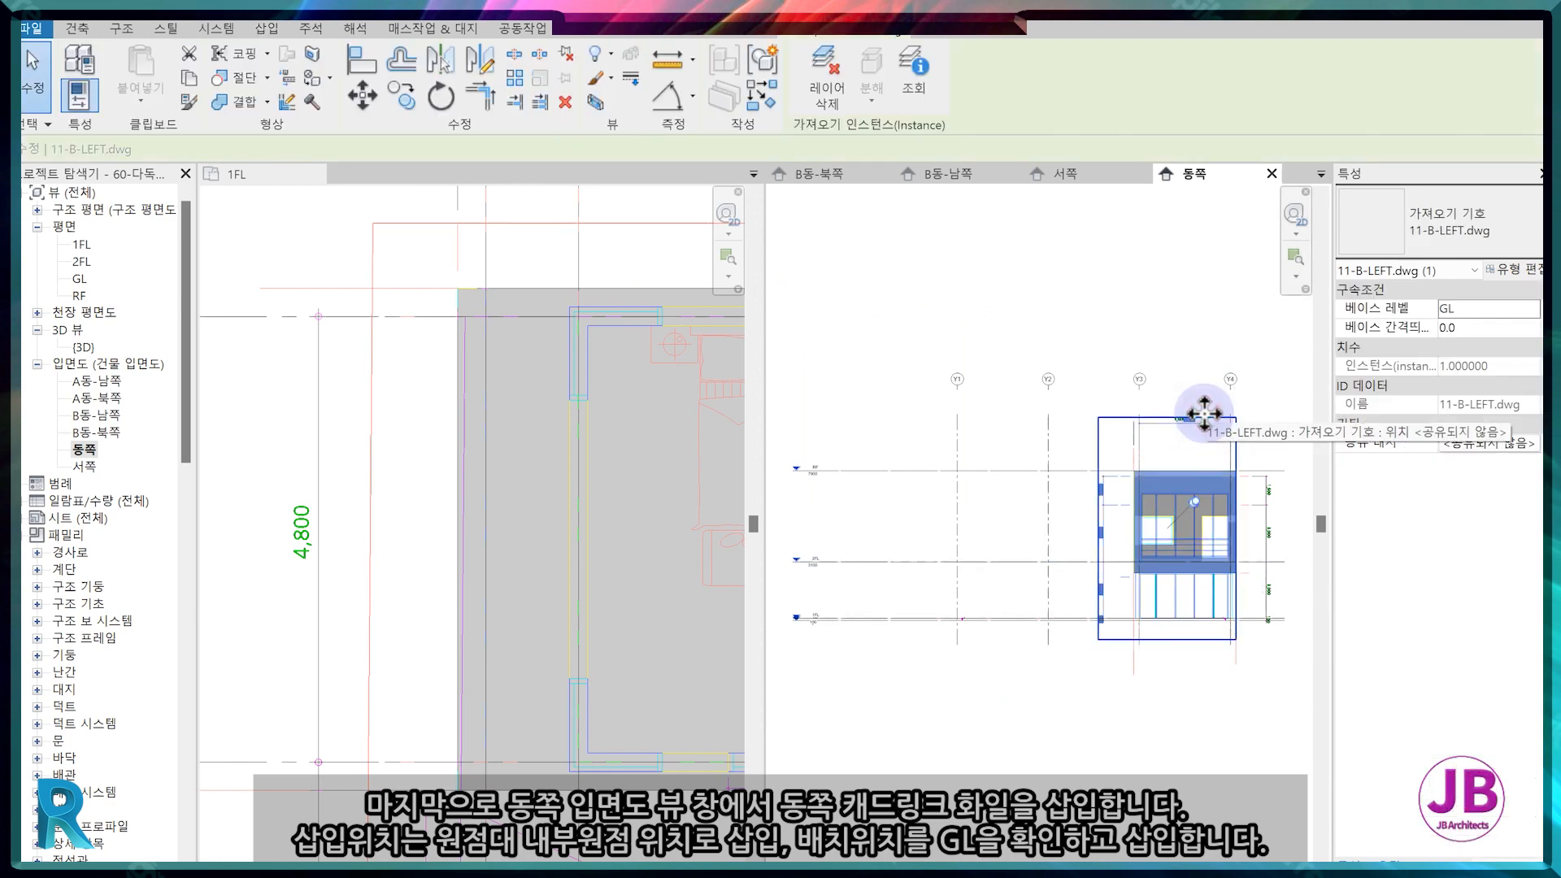
left_click(425, 366)
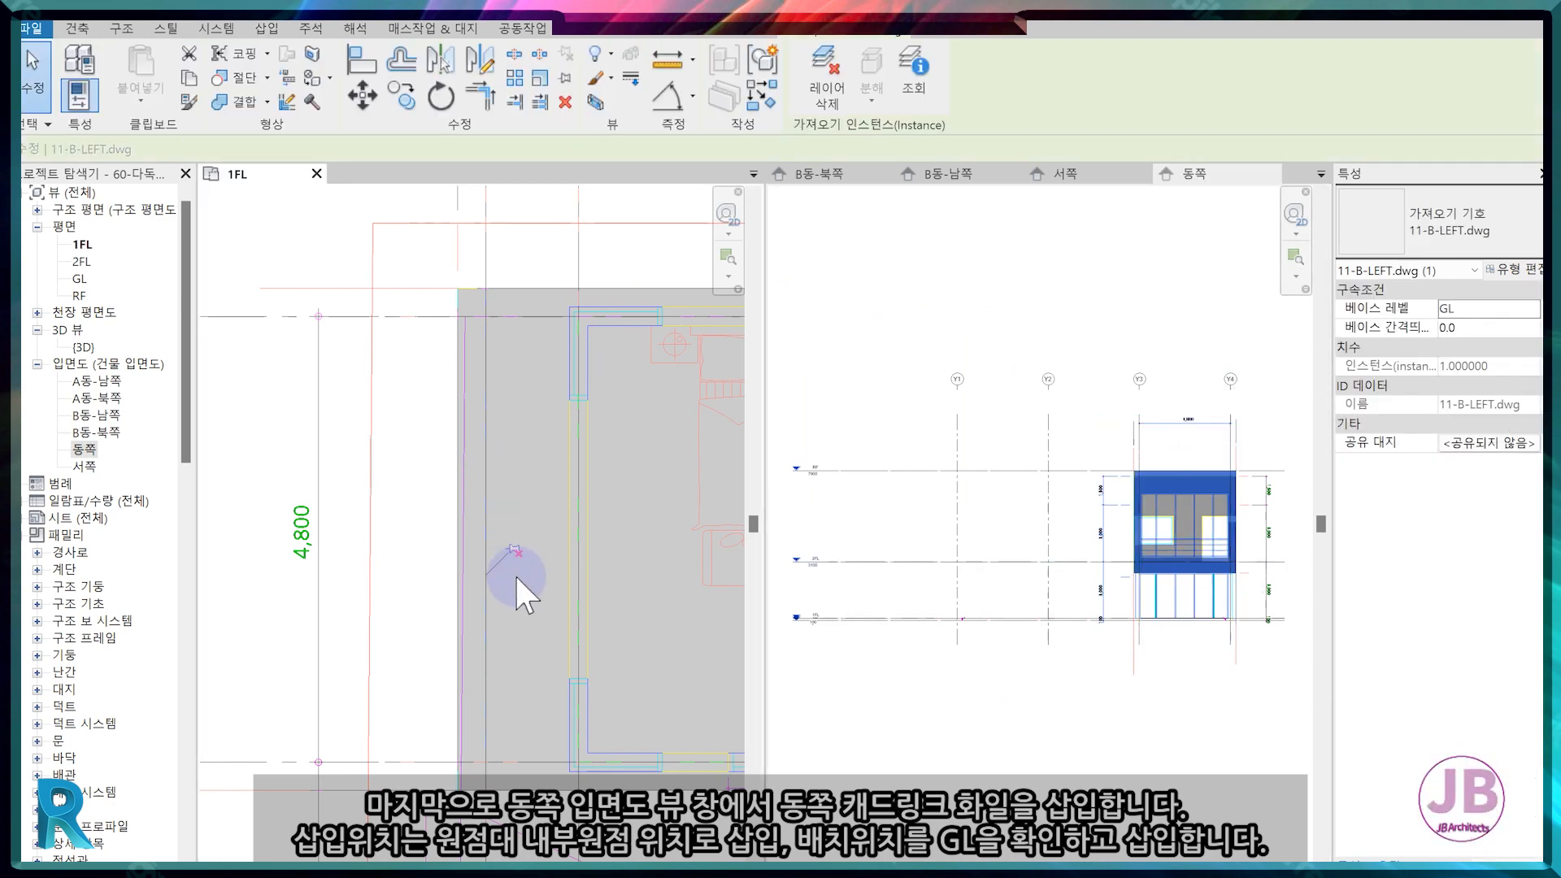
scroll(515, 574, "down", 4)
middle_click_drag(414, 587, 305, 494)
left_click_drag(285, 419, 723, 412)
Check the east drawing in 3D and move it in the 1FL plan from grid B5 to B동's east outer line.
left_click(1321, 173)
left_click(1374, 205)
scroll(602, 570, "down", 1)
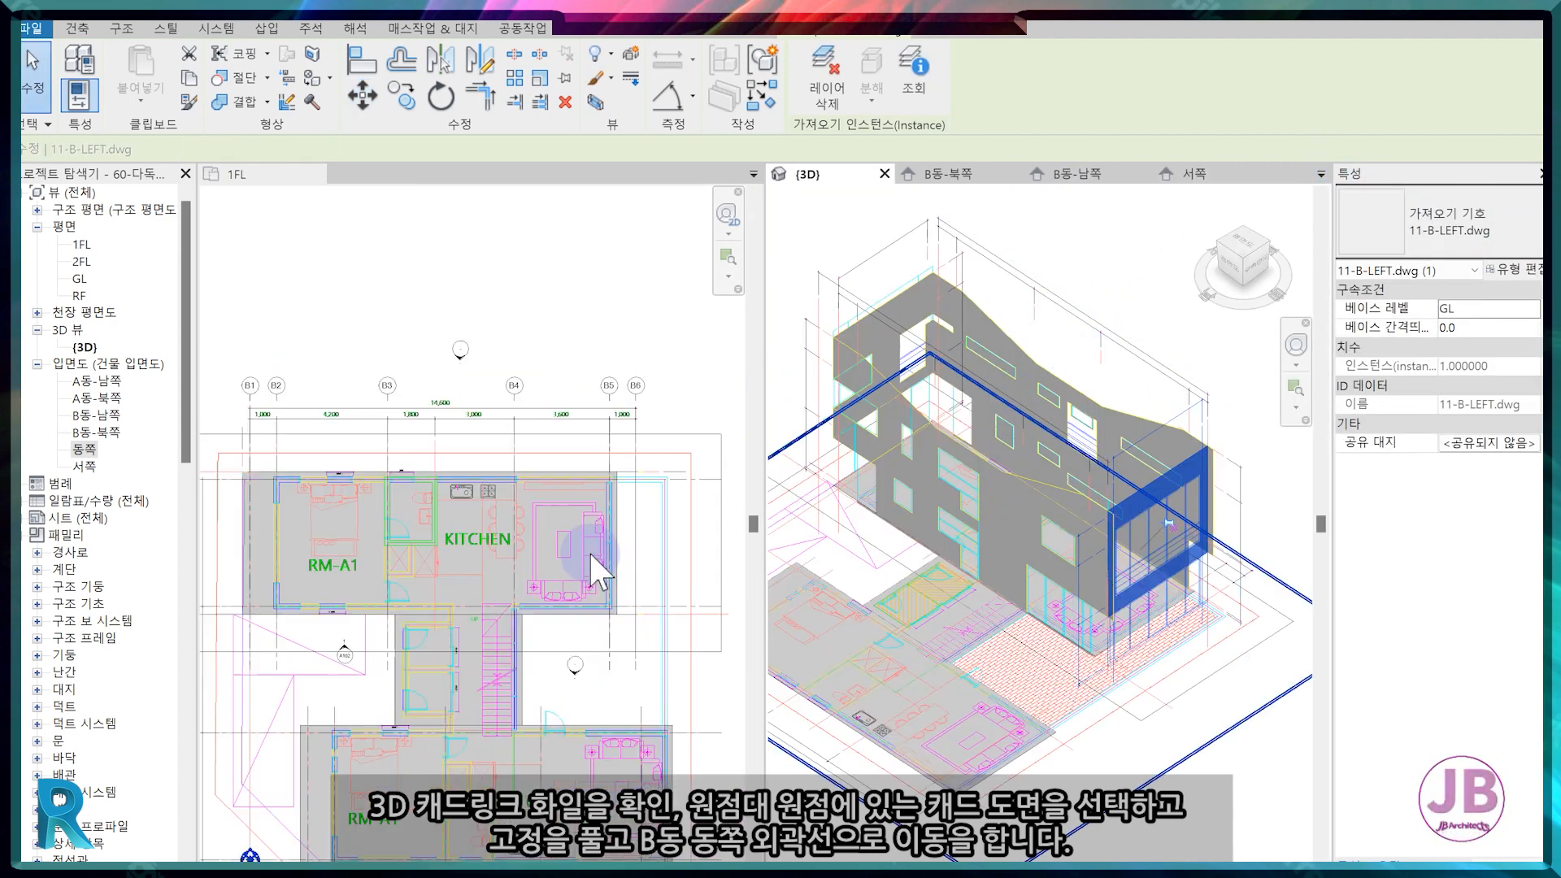
scroll(587, 553, "up", 5)
key("m")
key("v")
left_click(604, 355)
left_click(642, 357)
key("Escape")
Check the four linked elevation drawings in the 3D view, and close the 서쪽 and 동쪽 elevation views.
scroll(1130, 488, "up", 4)
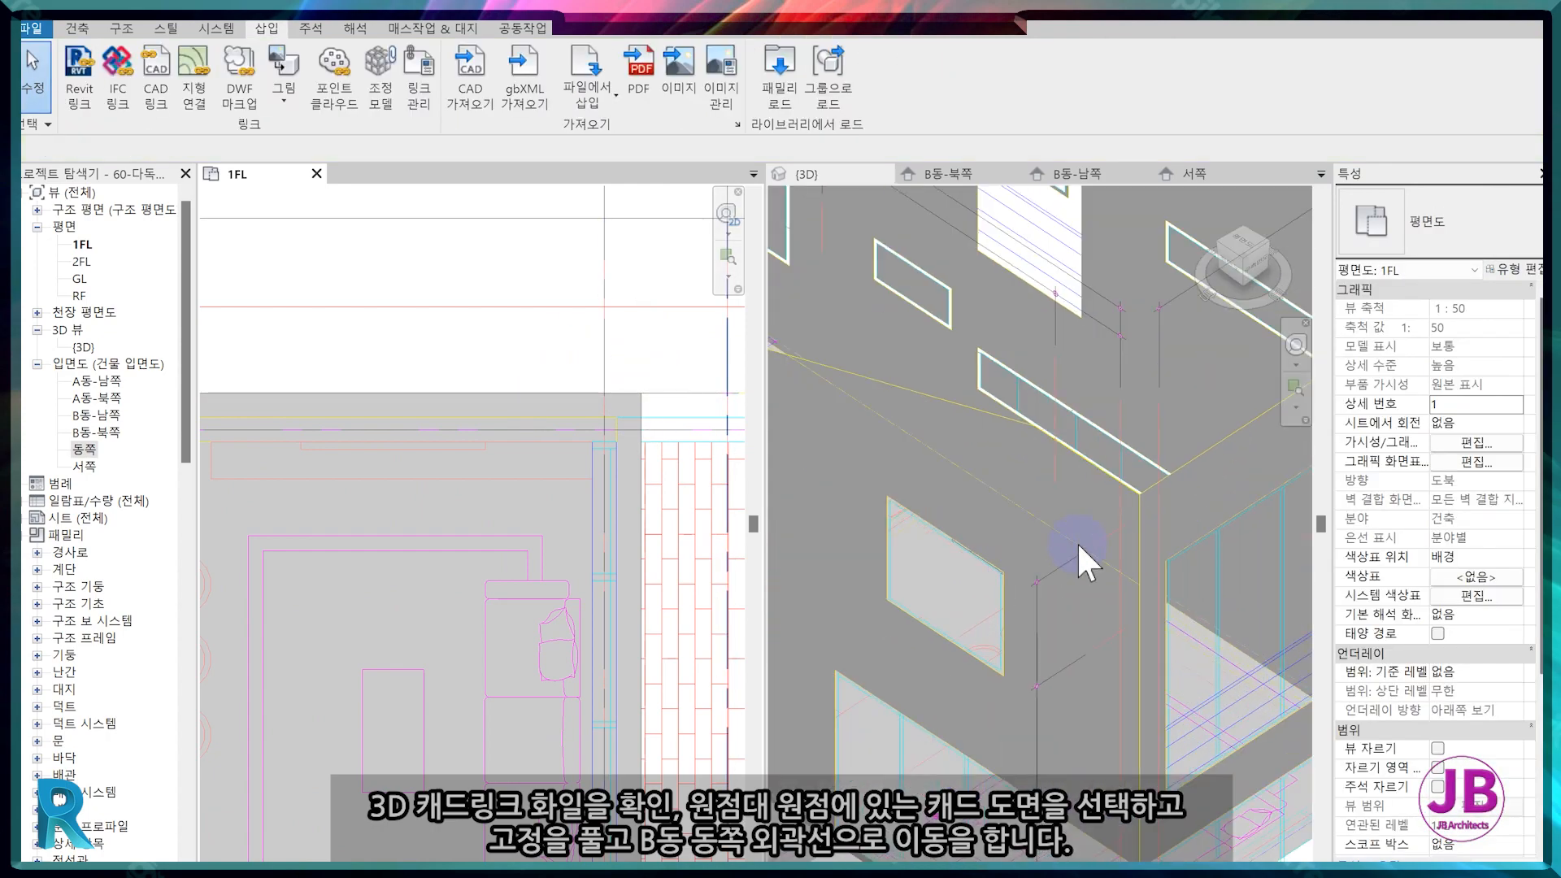
middle_click_drag(1047, 542, 1132, 493)
scroll(1132, 493, "down", 4)
left_click(1185, 749)
scroll(1185, 749, "down", 3)
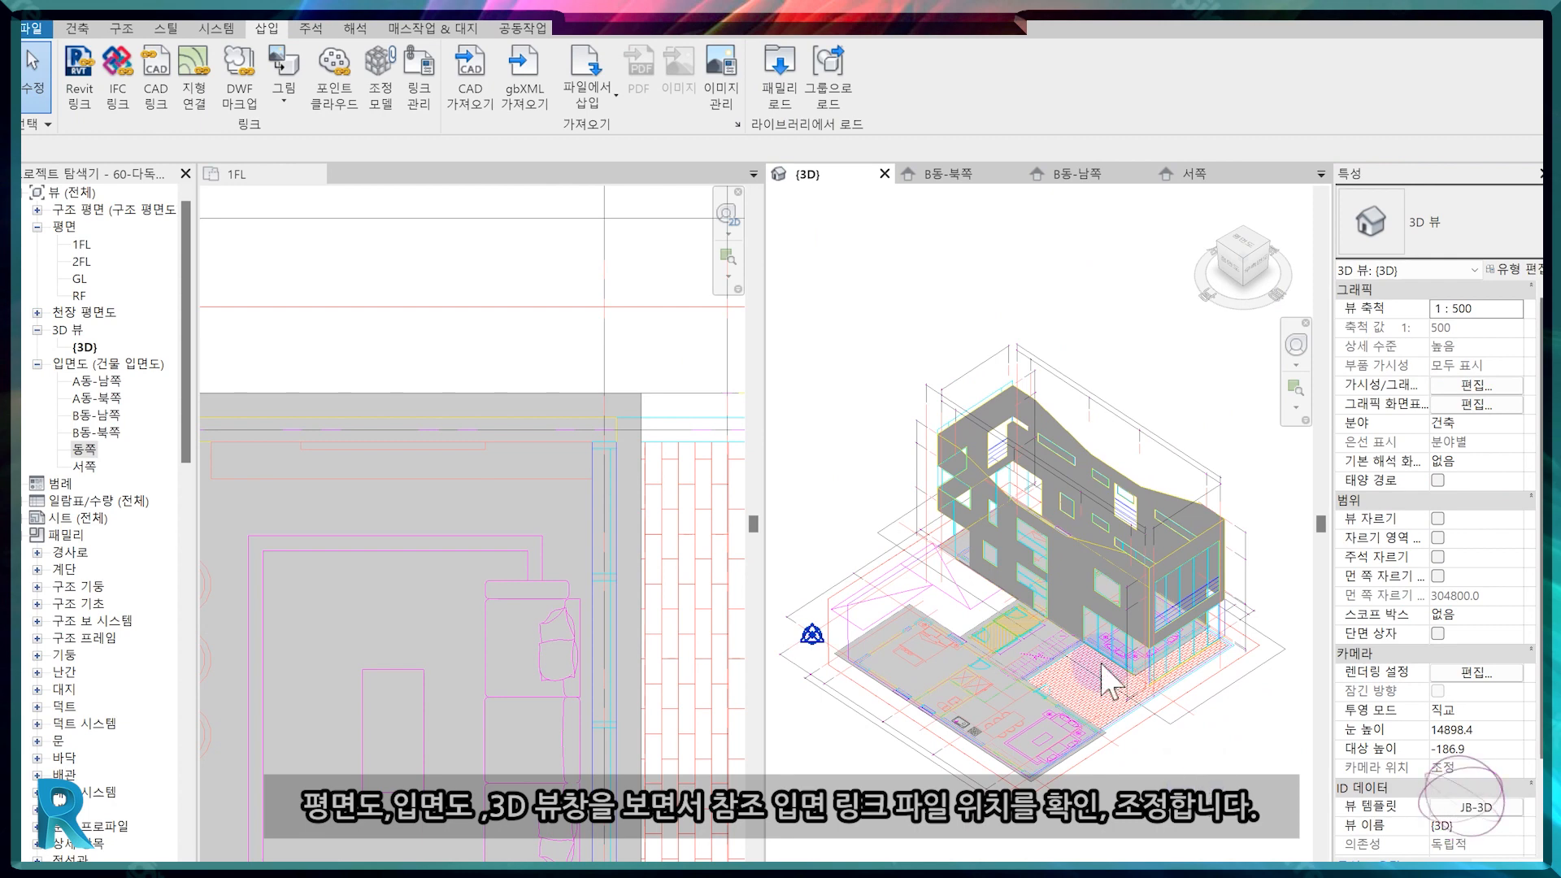
left_click(1204, 174)
left_click(1272, 173)
left_click(1271, 174)
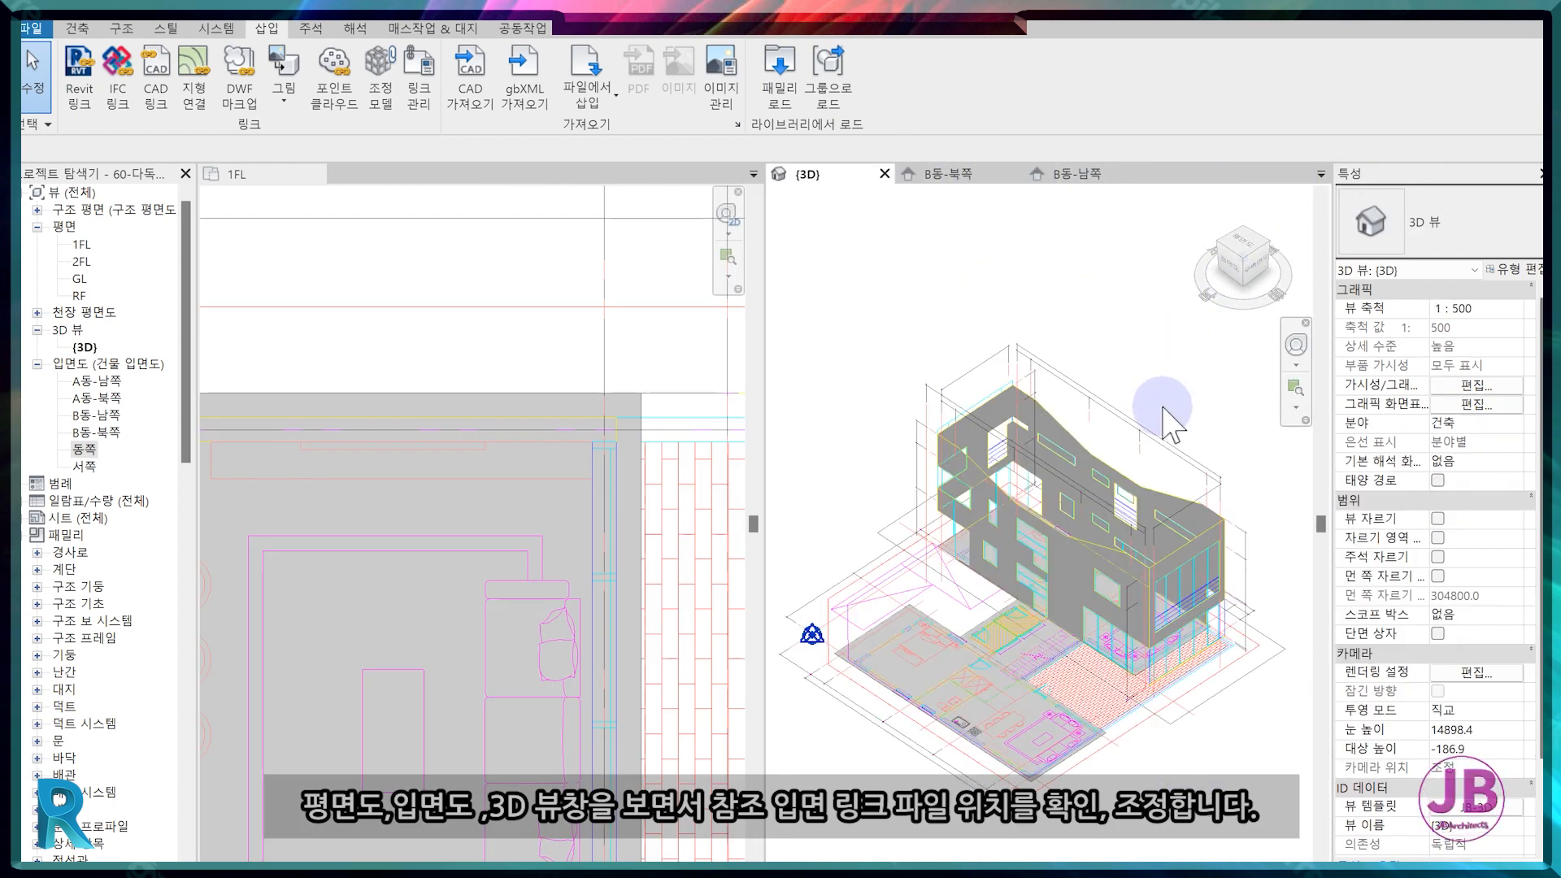
middle_click_drag(1163, 405, 1119, 400)
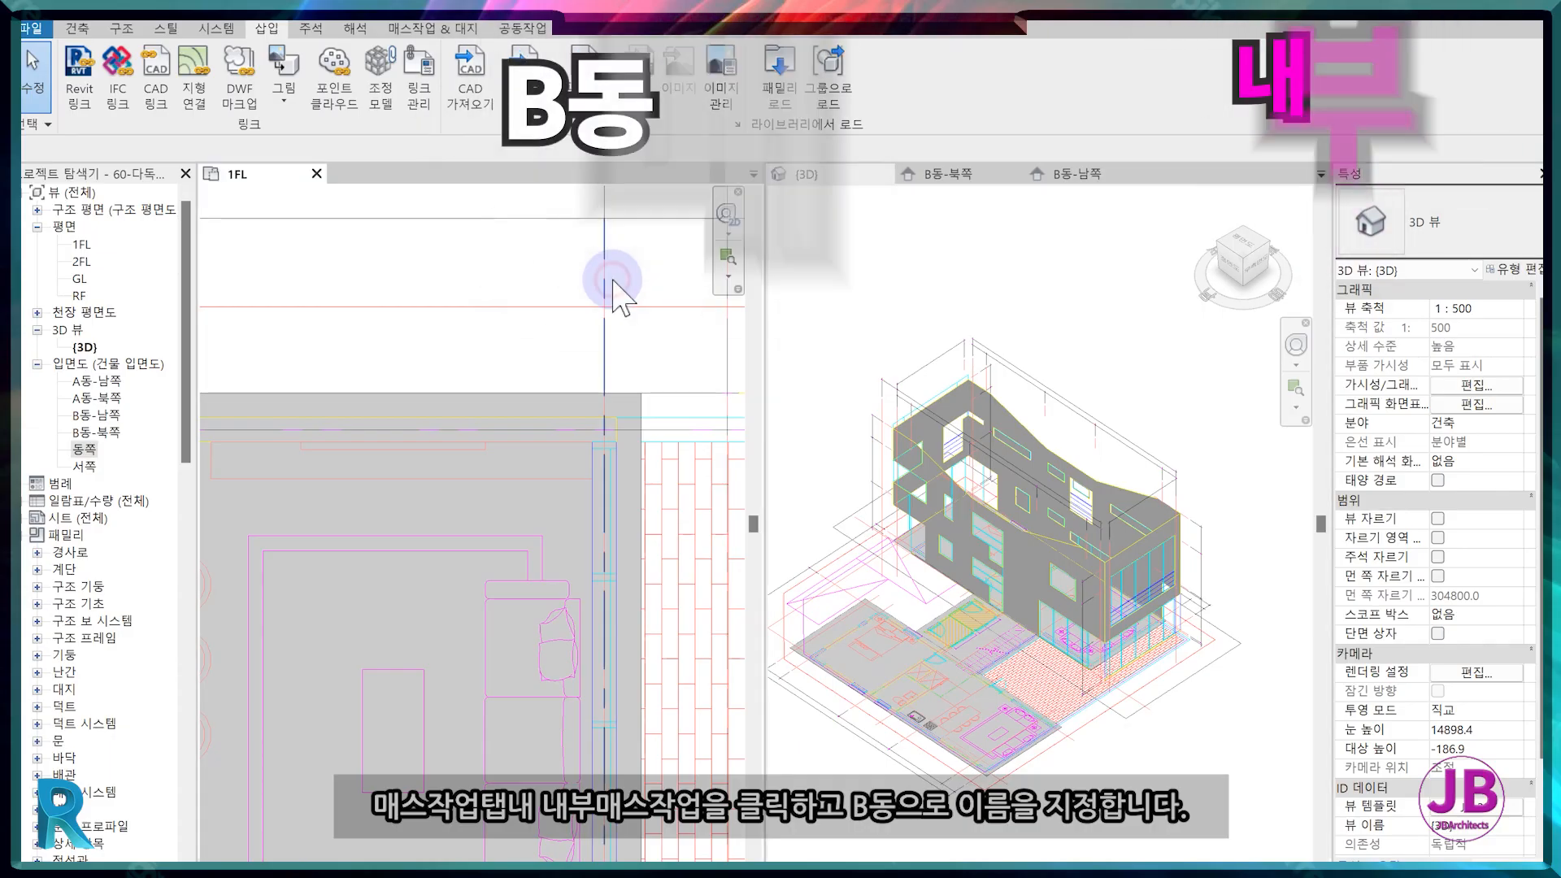
Turn on the display of mass forms and floors and start an in-place mass named B동.
middle_click_drag(610, 278, 516, 492)
scroll(517, 492, "down", 2)
left_click(434, 27)
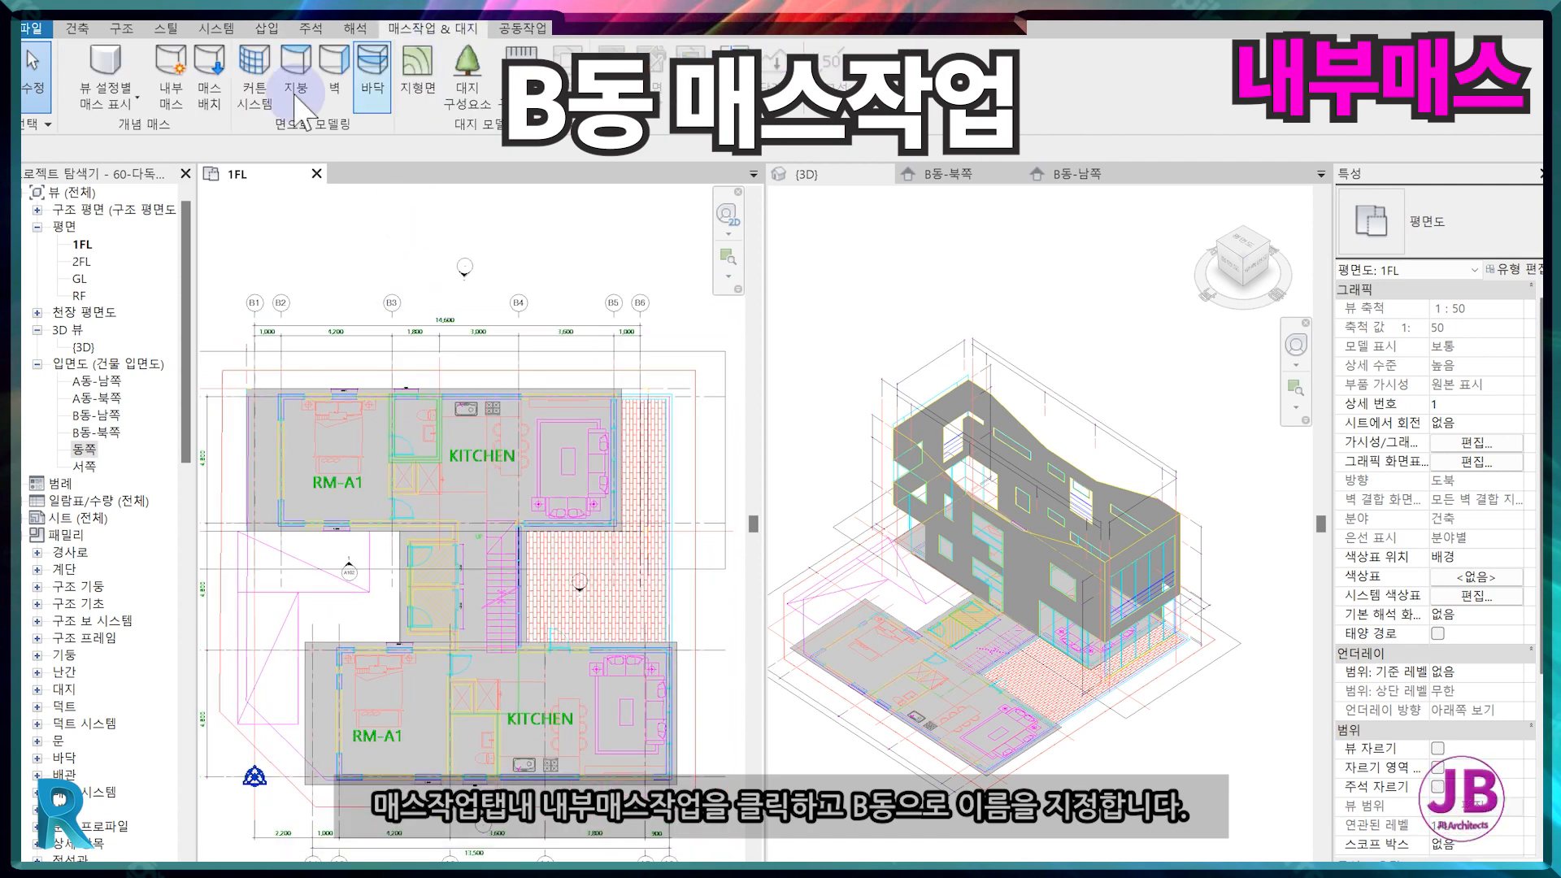
left_click(127, 118)
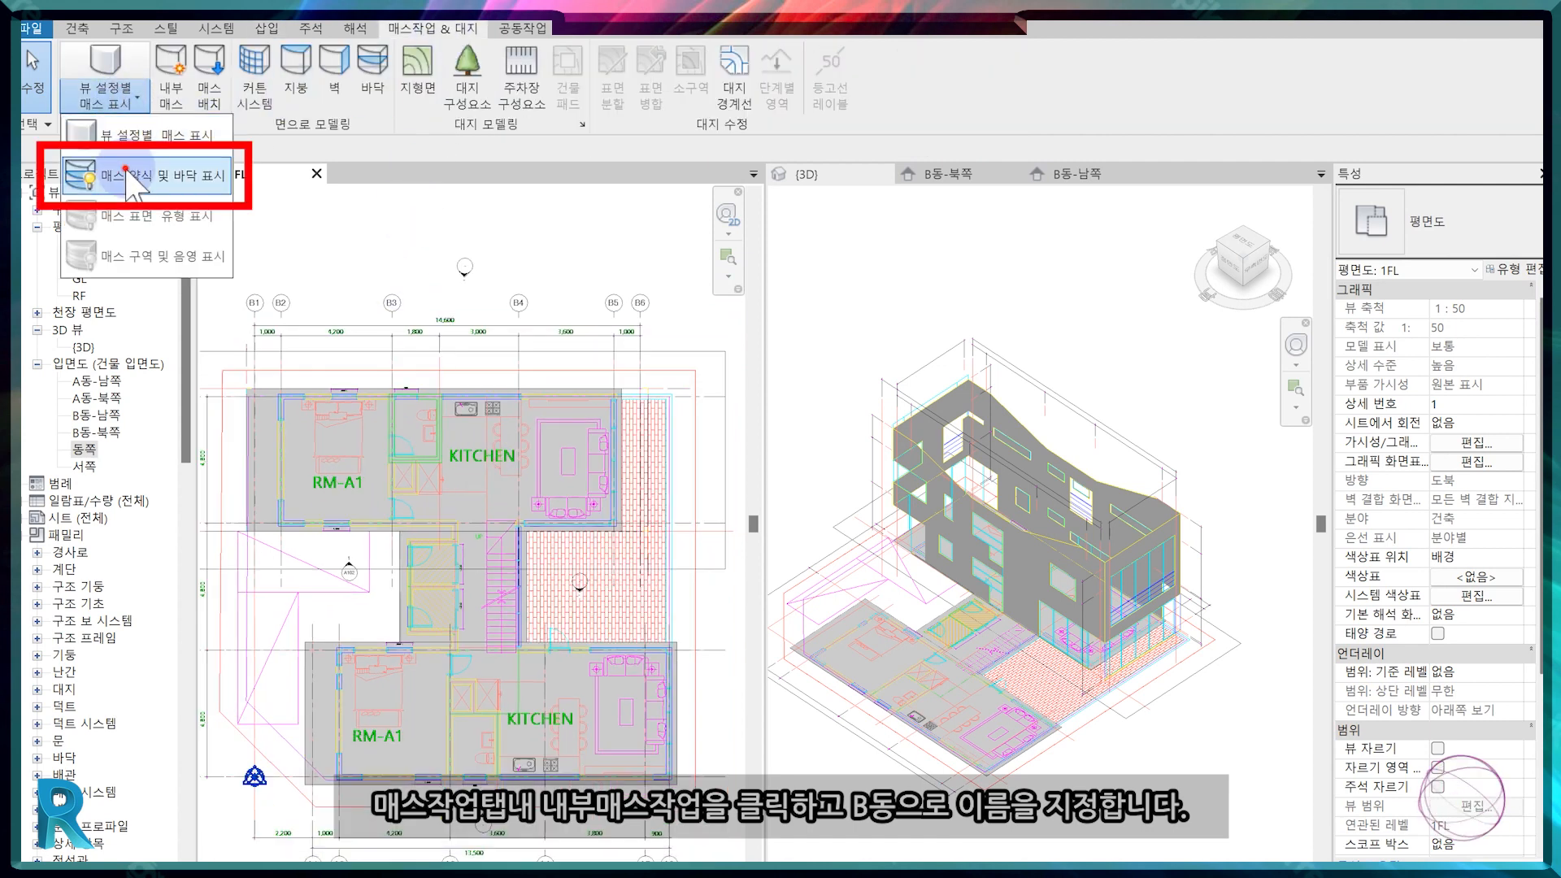
left_click(127, 174)
left_click(170, 73)
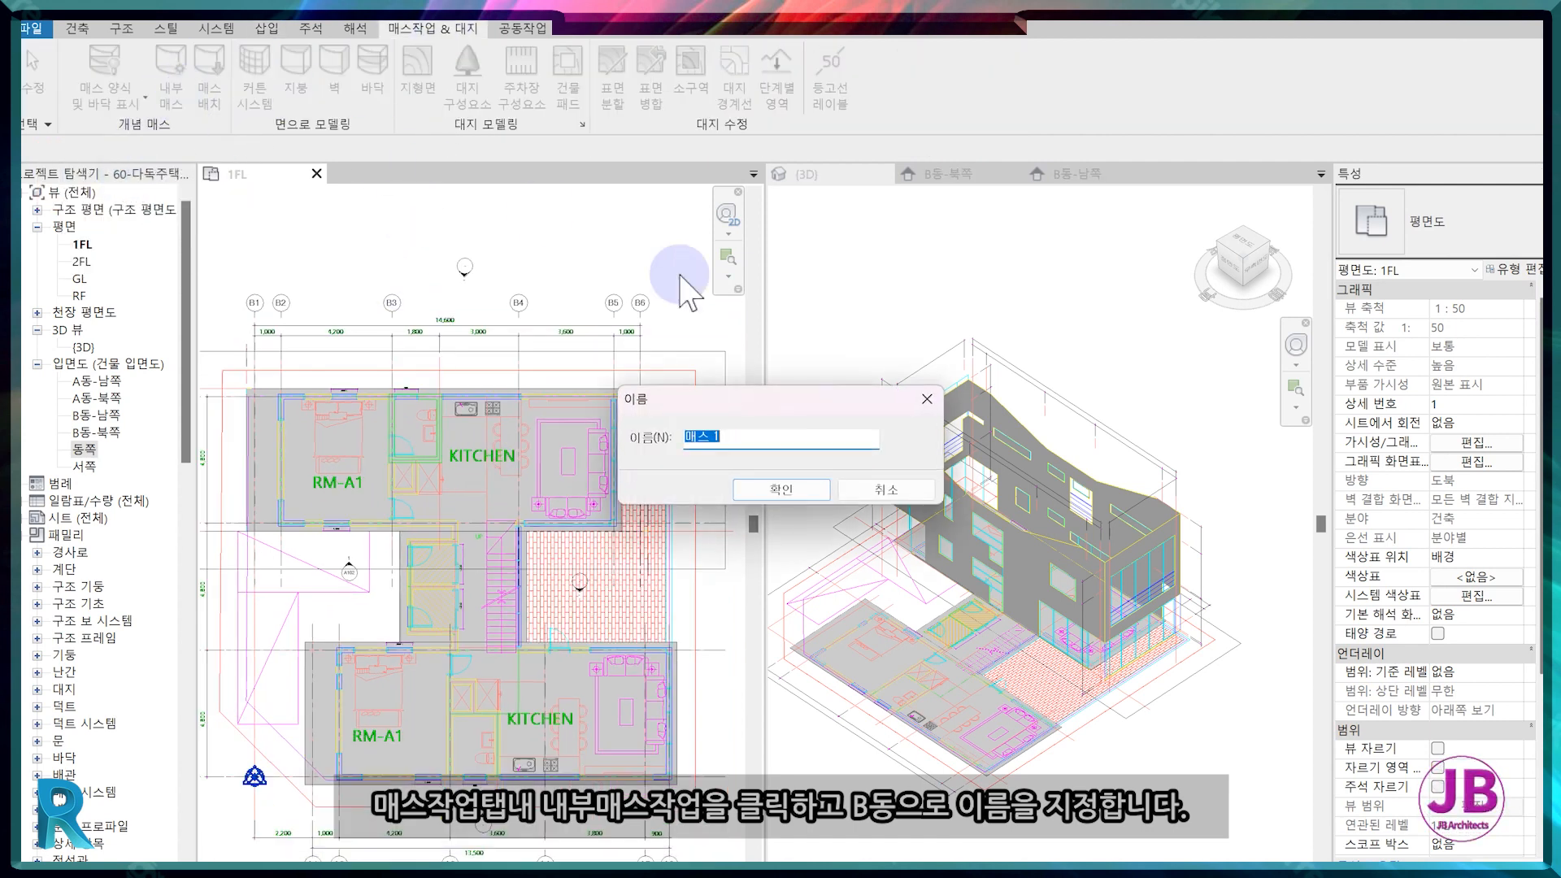
type("B동")
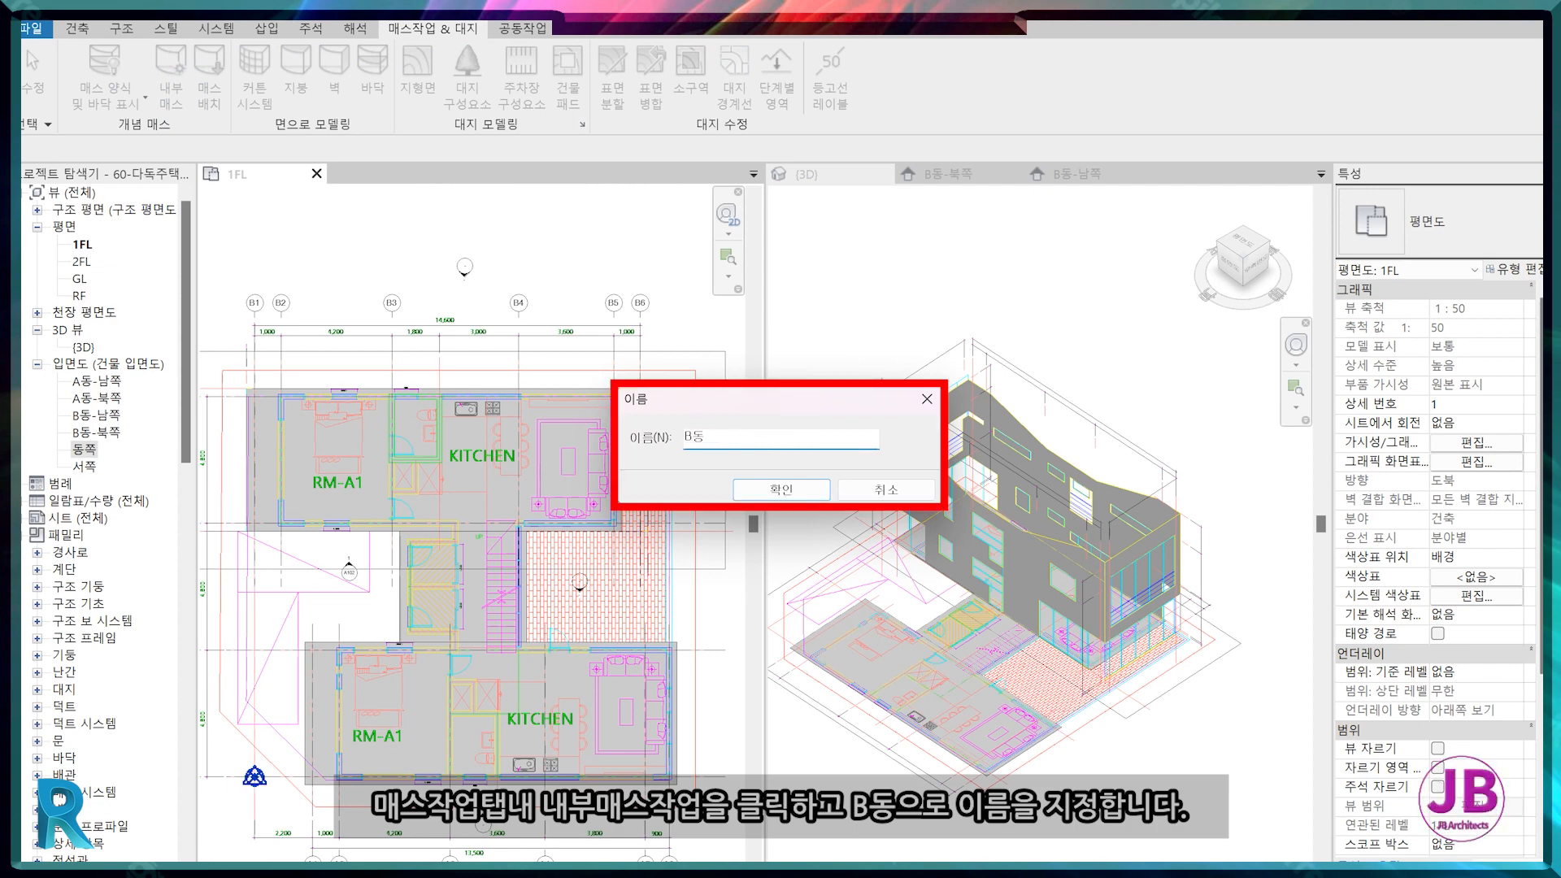
left_click(780, 490)
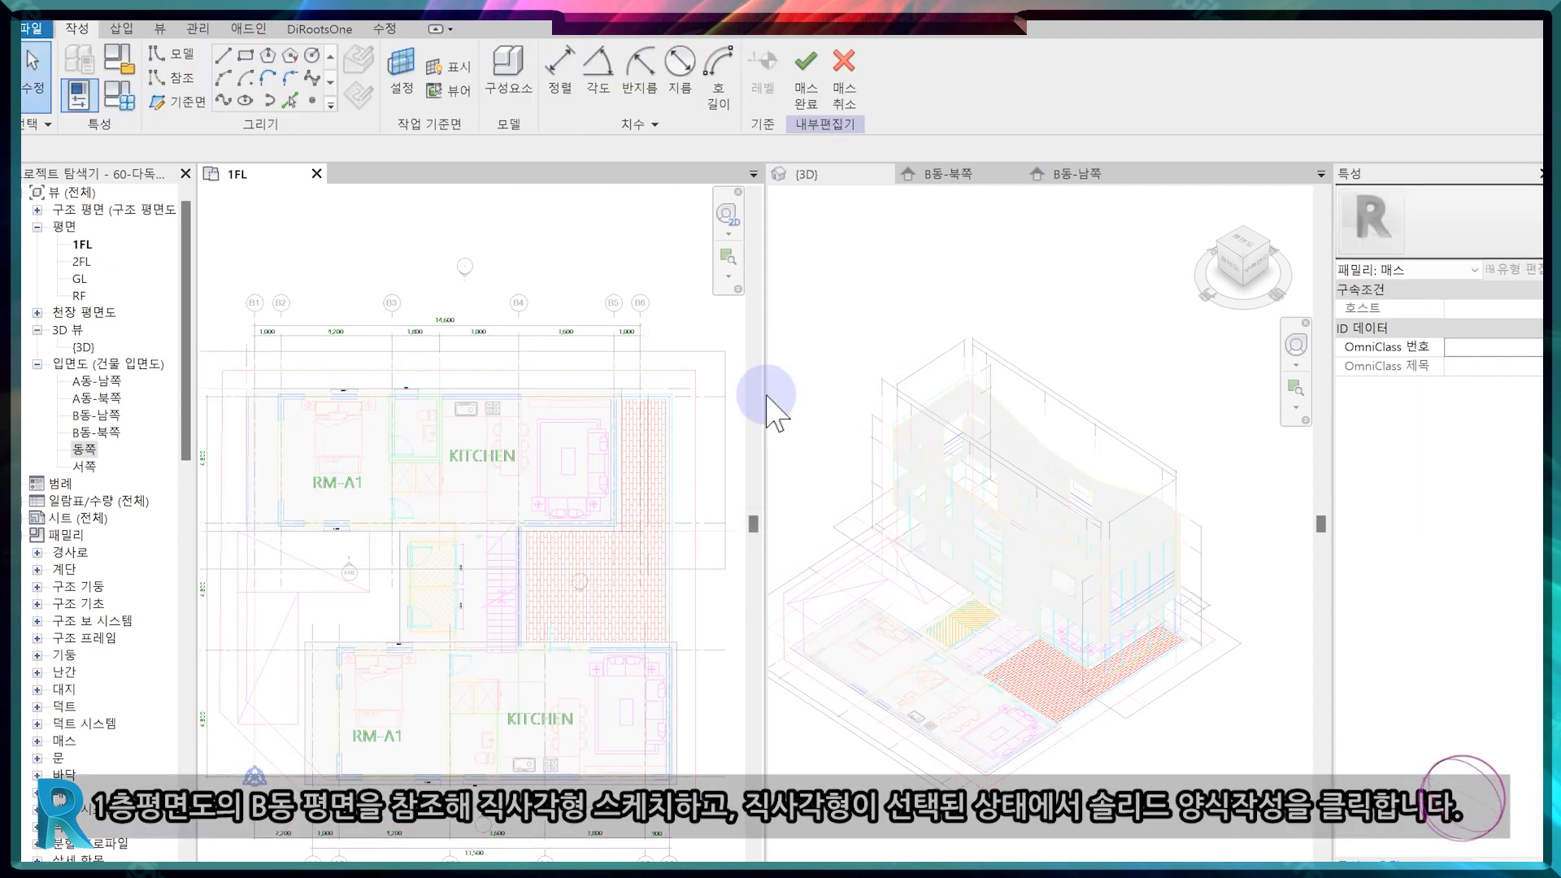
Sketch a rectangle over B동's plan outline in the 1FL plan and create a solid form from it.
left_click(252, 56)
scroll(278, 406, "up", 2)
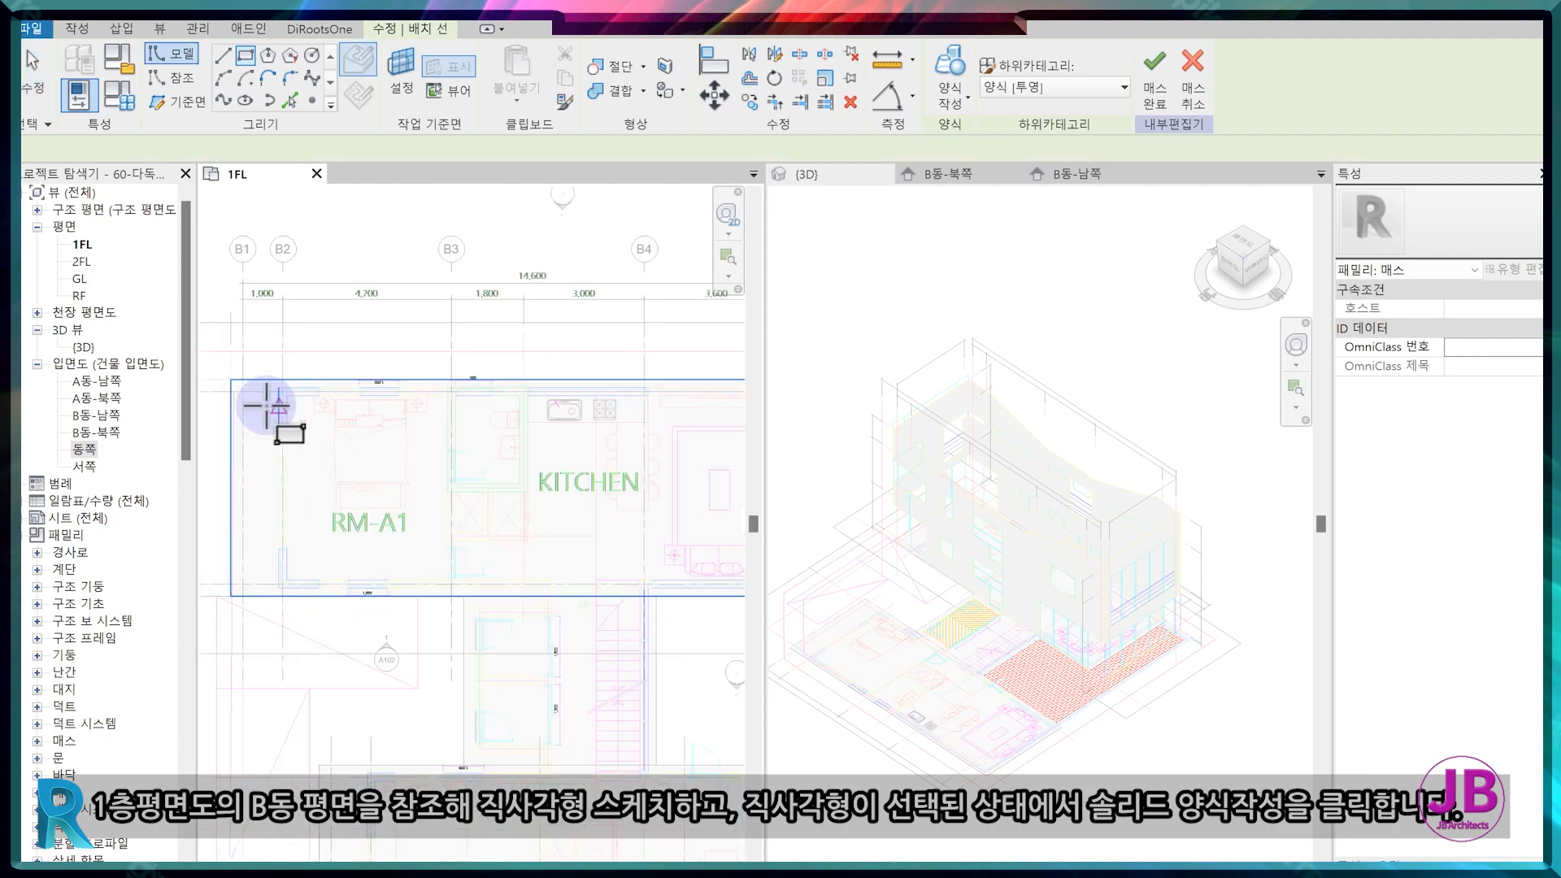
scroll(232, 390, "up", 4)
left_click(230, 373)
scroll(300, 467, "down", 5)
scroll(540, 599, "up", 3)
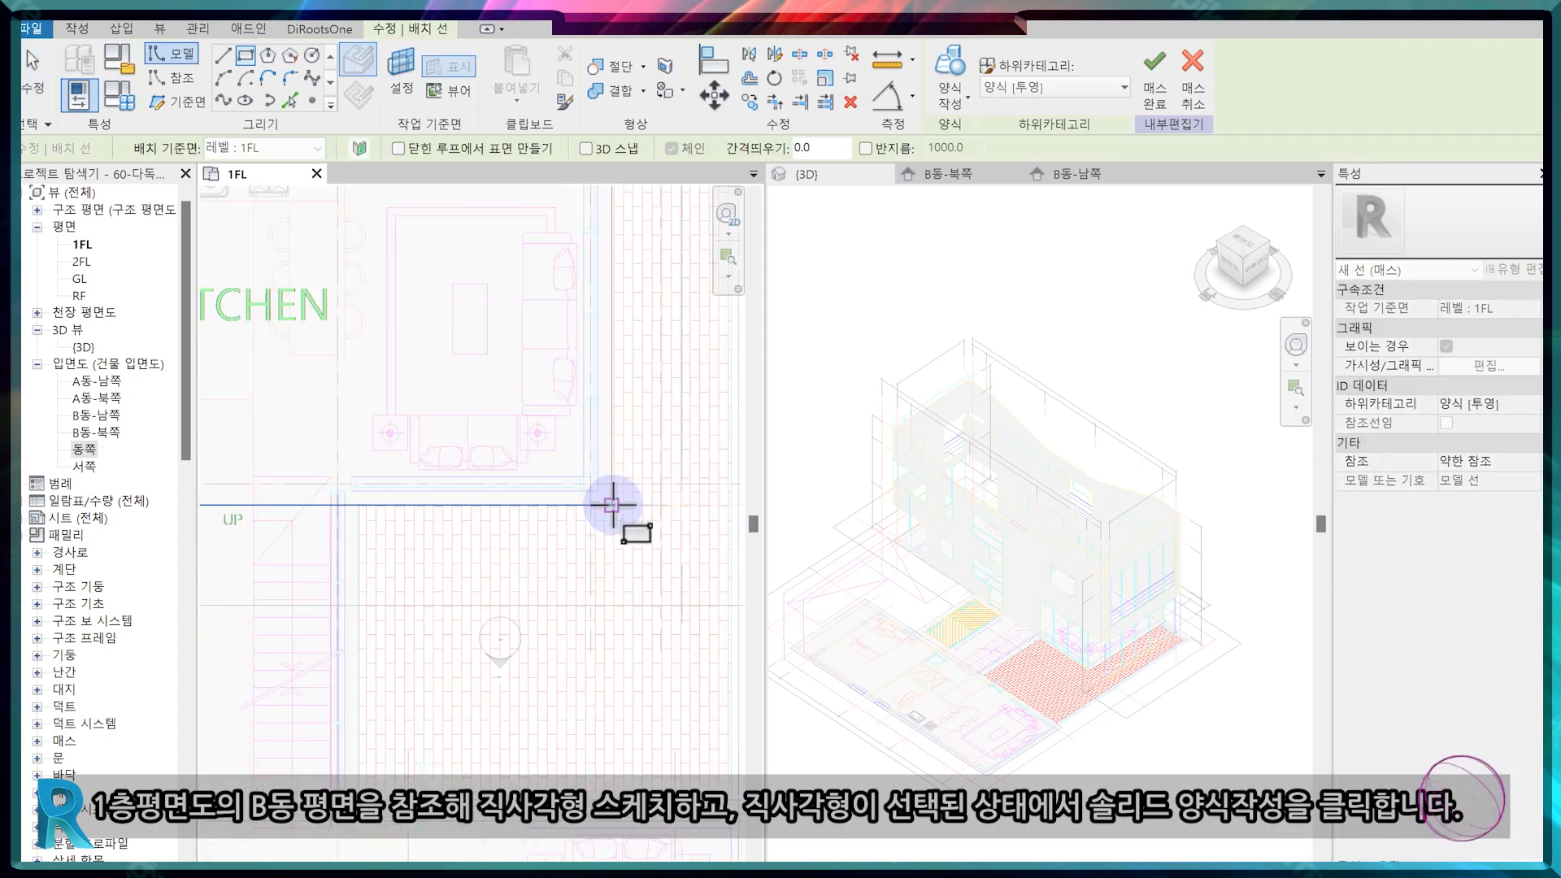
left_click(569, 398)
left_click(954, 101)
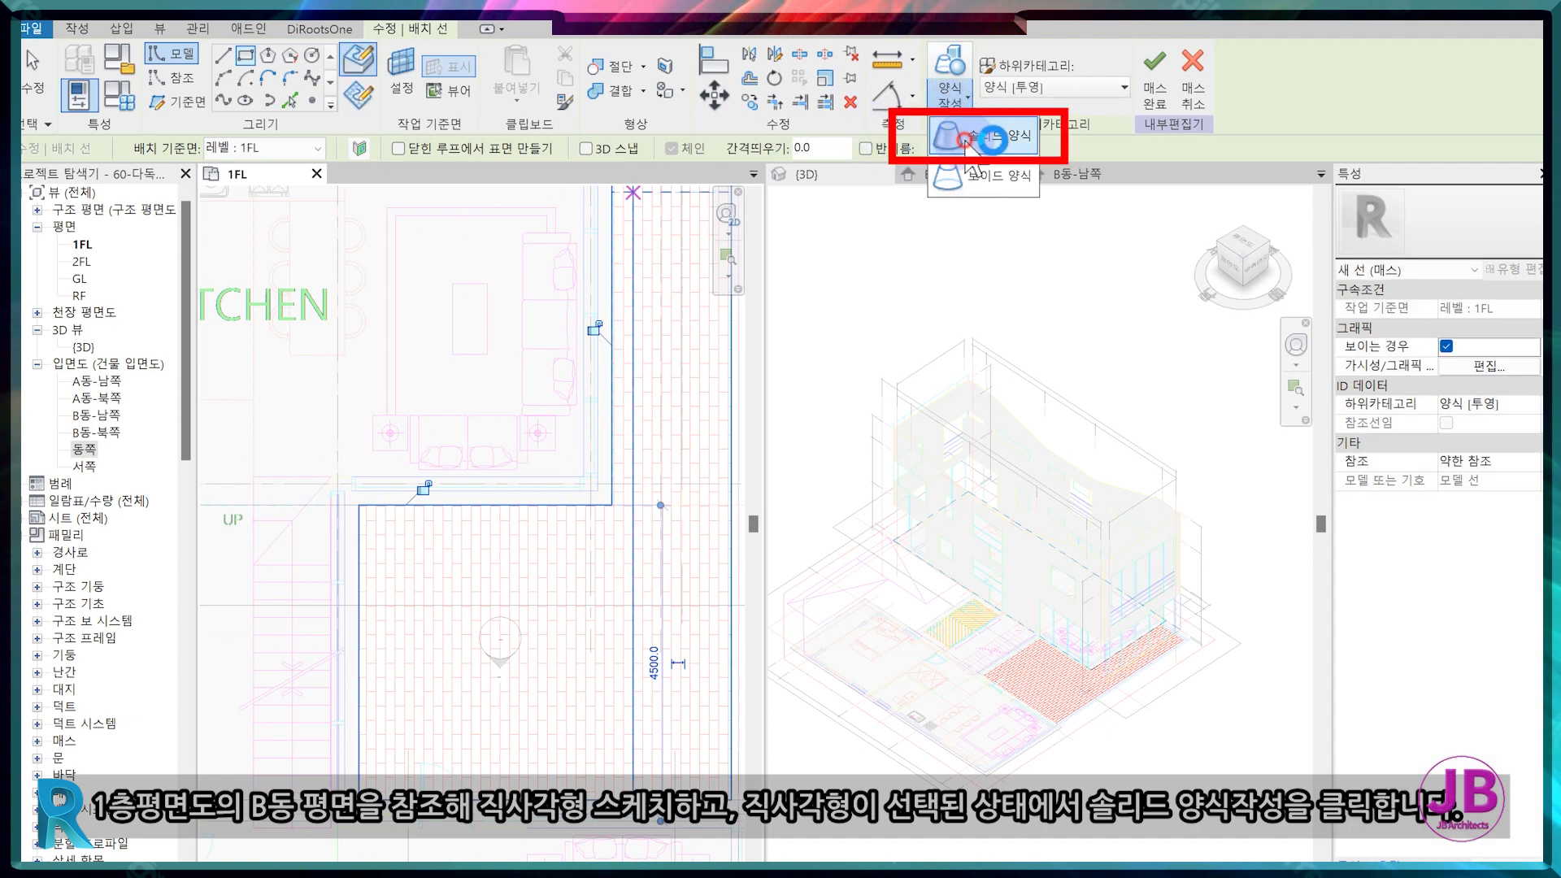
left_click(968, 136)
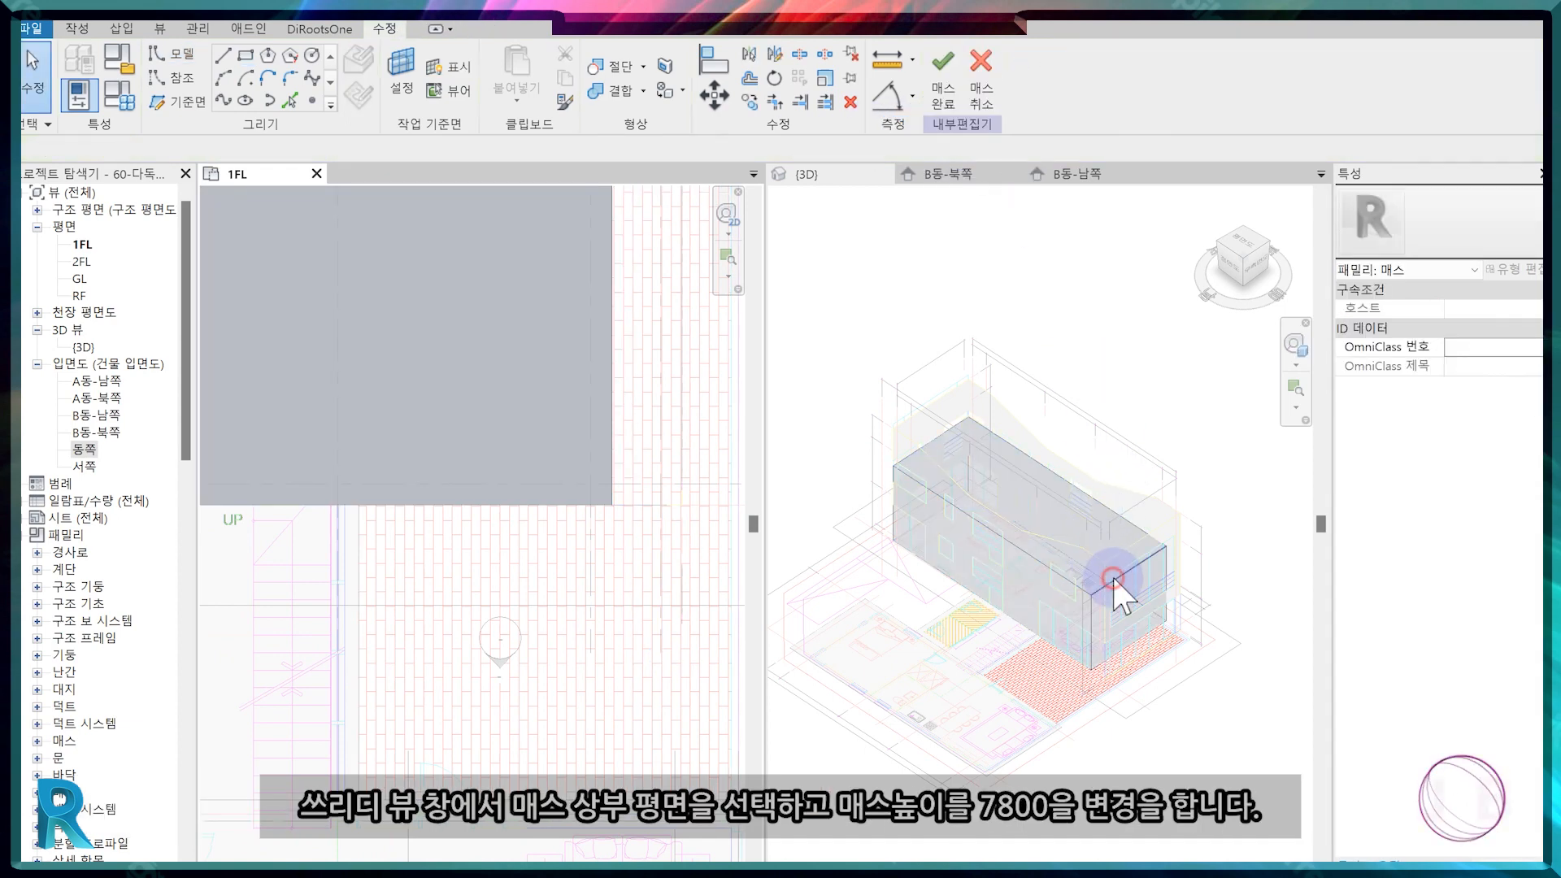
Select the solid's top face in the 3D view and set the mass height to 7800.
left_click(1113, 580)
left_click(1043, 472)
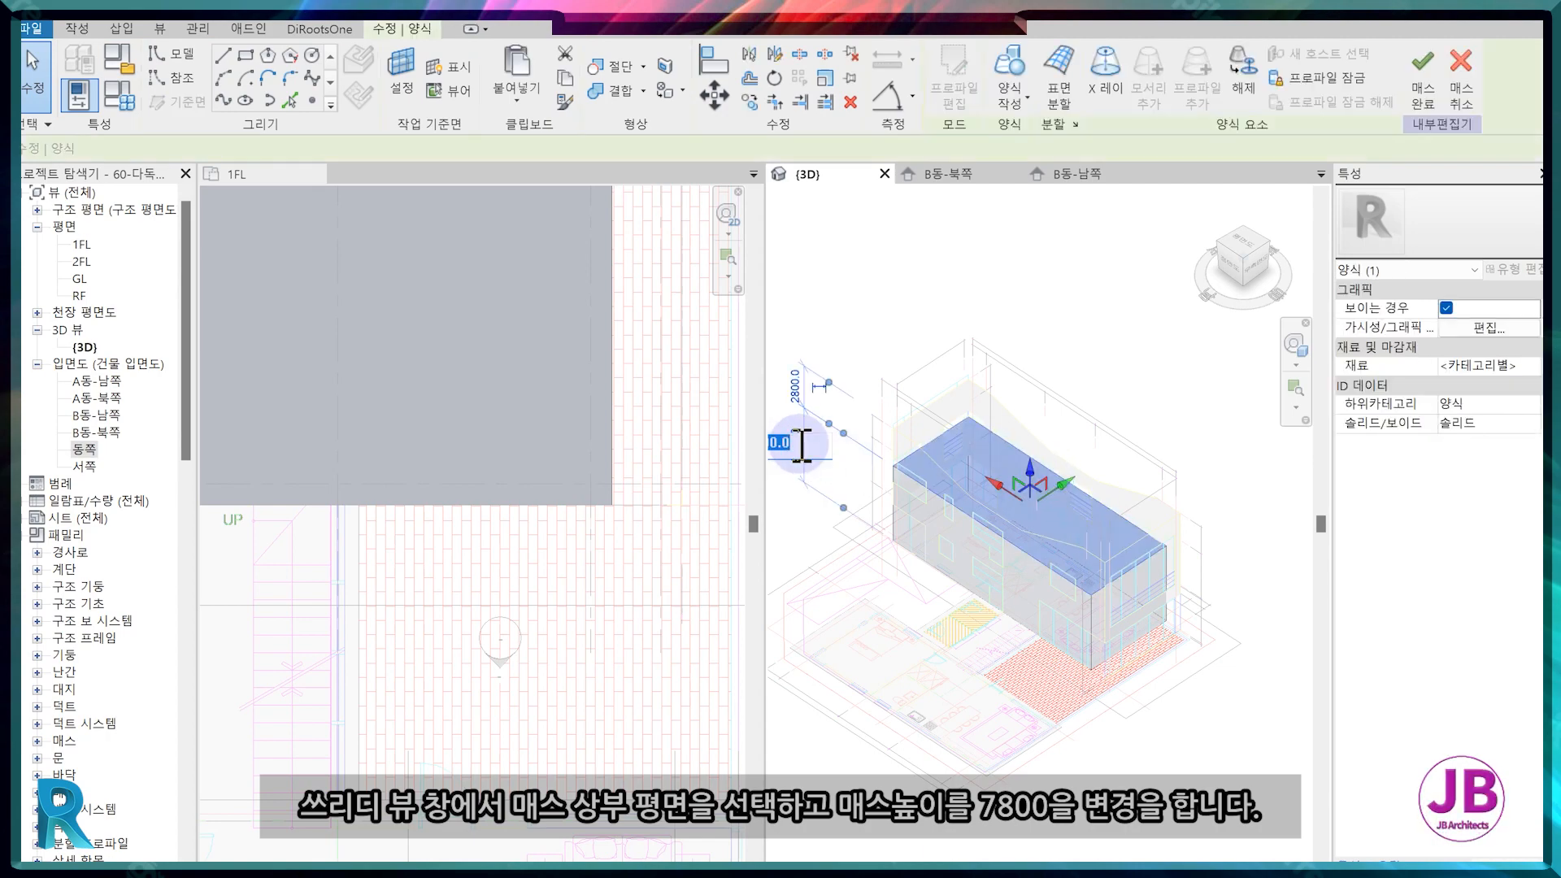
type("7800")
key("Return")
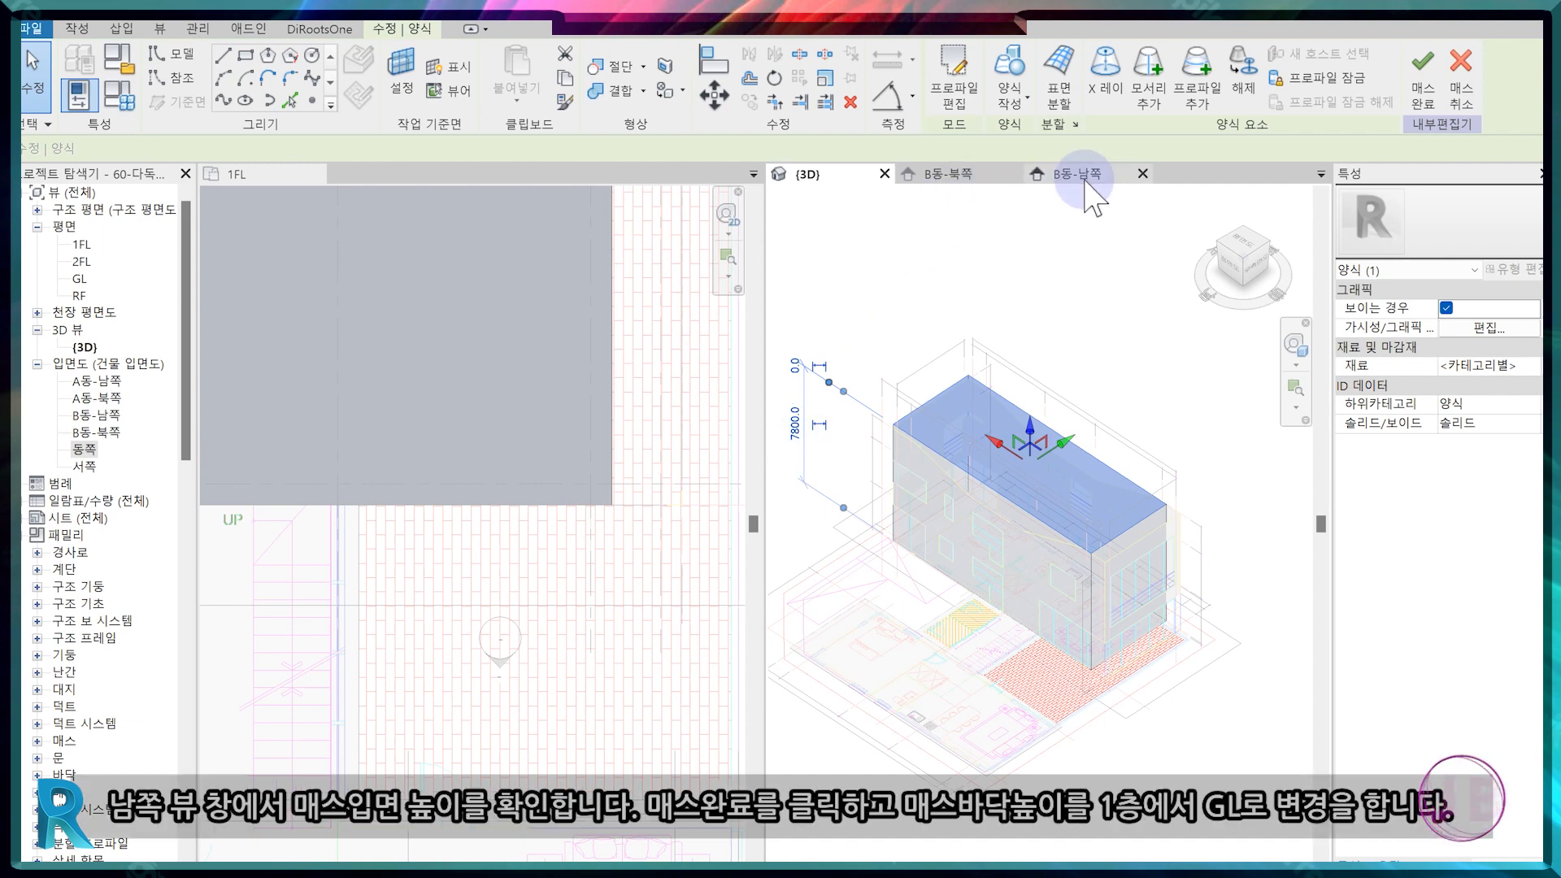
Check the mass height against the CAD drawing in the B동-남쪽 elevation and finish the mass.
left_click(1085, 177)
scroll(1094, 529, "up", 5)
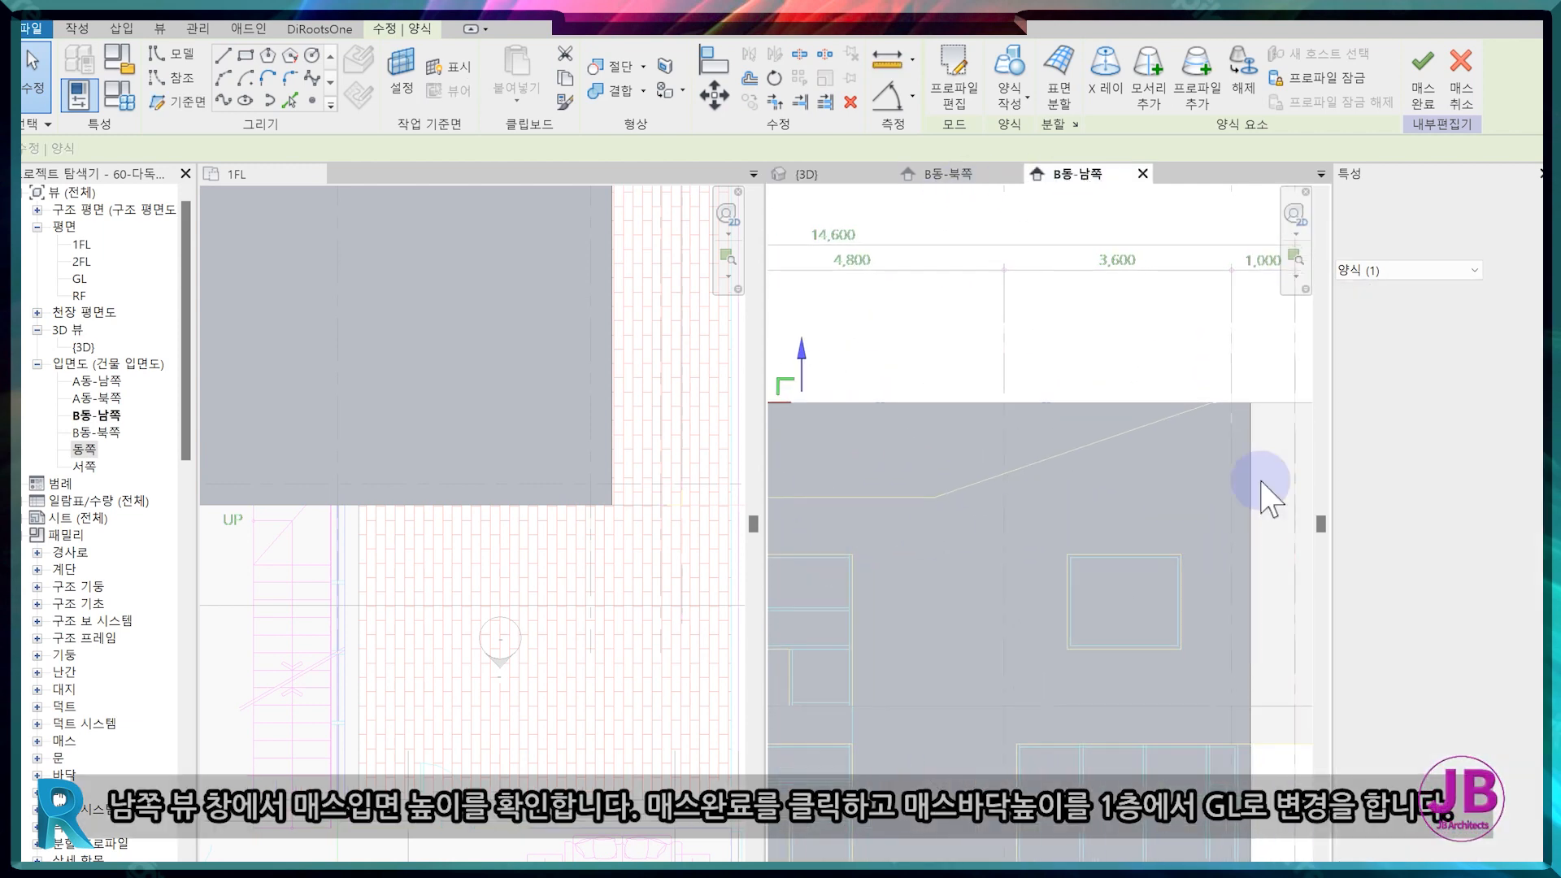
scroll(1184, 488, "down", 5)
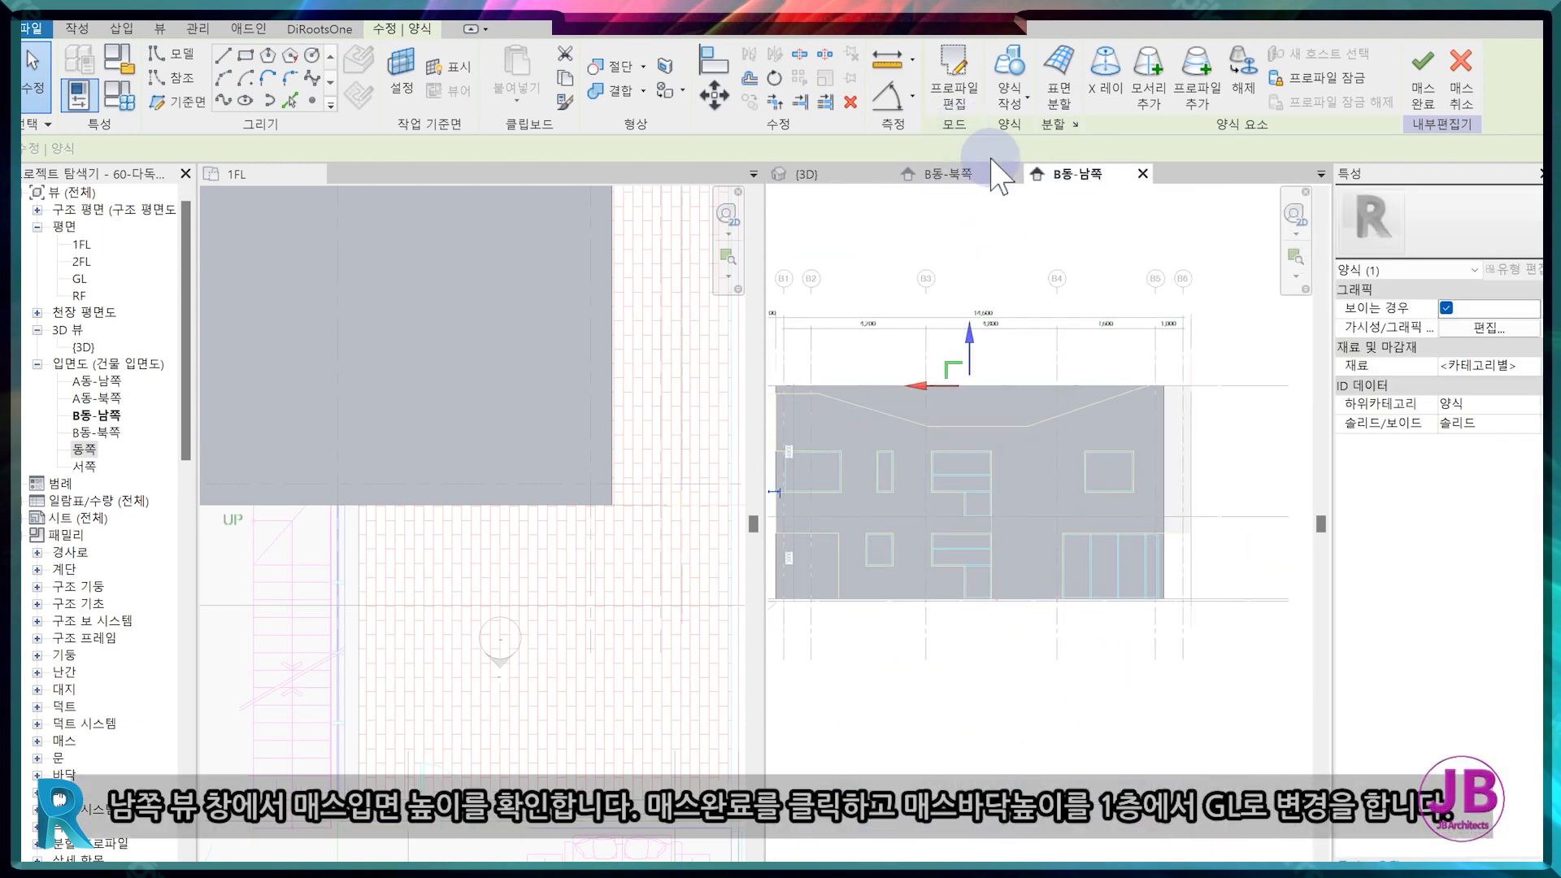
left_click(1402, 96)
Stretch the bottom of the B동 mass from 1FL down to GL in the B동-남쪽 elevation.
scroll(976, 627, "up", 5)
scroll(1052, 306, "down", 3)
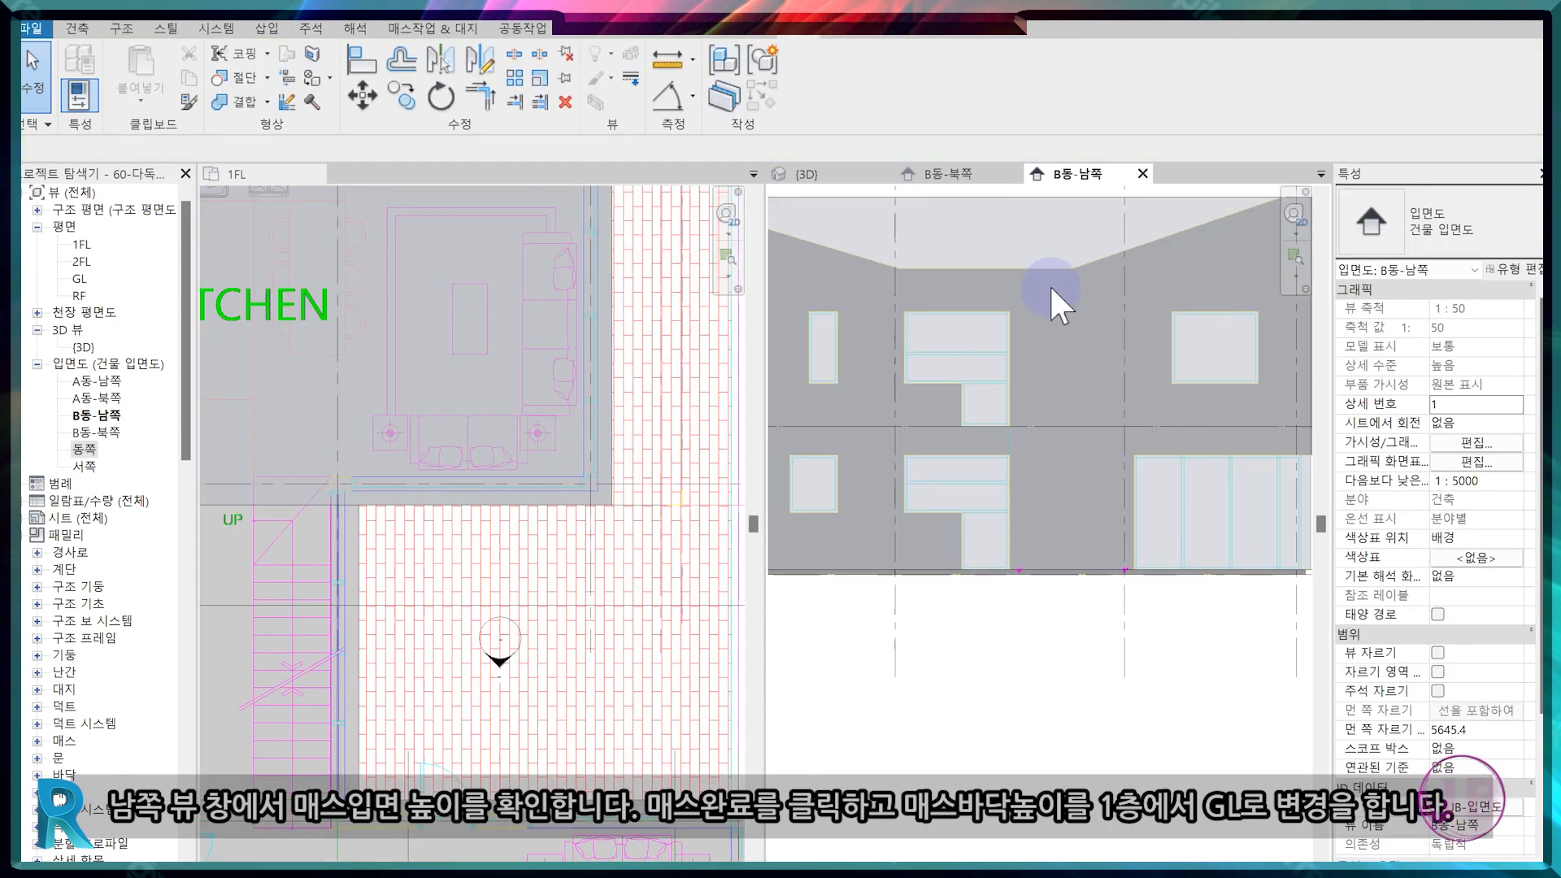
left_click(1032, 240)
scroll(1033, 504, "up", 5)
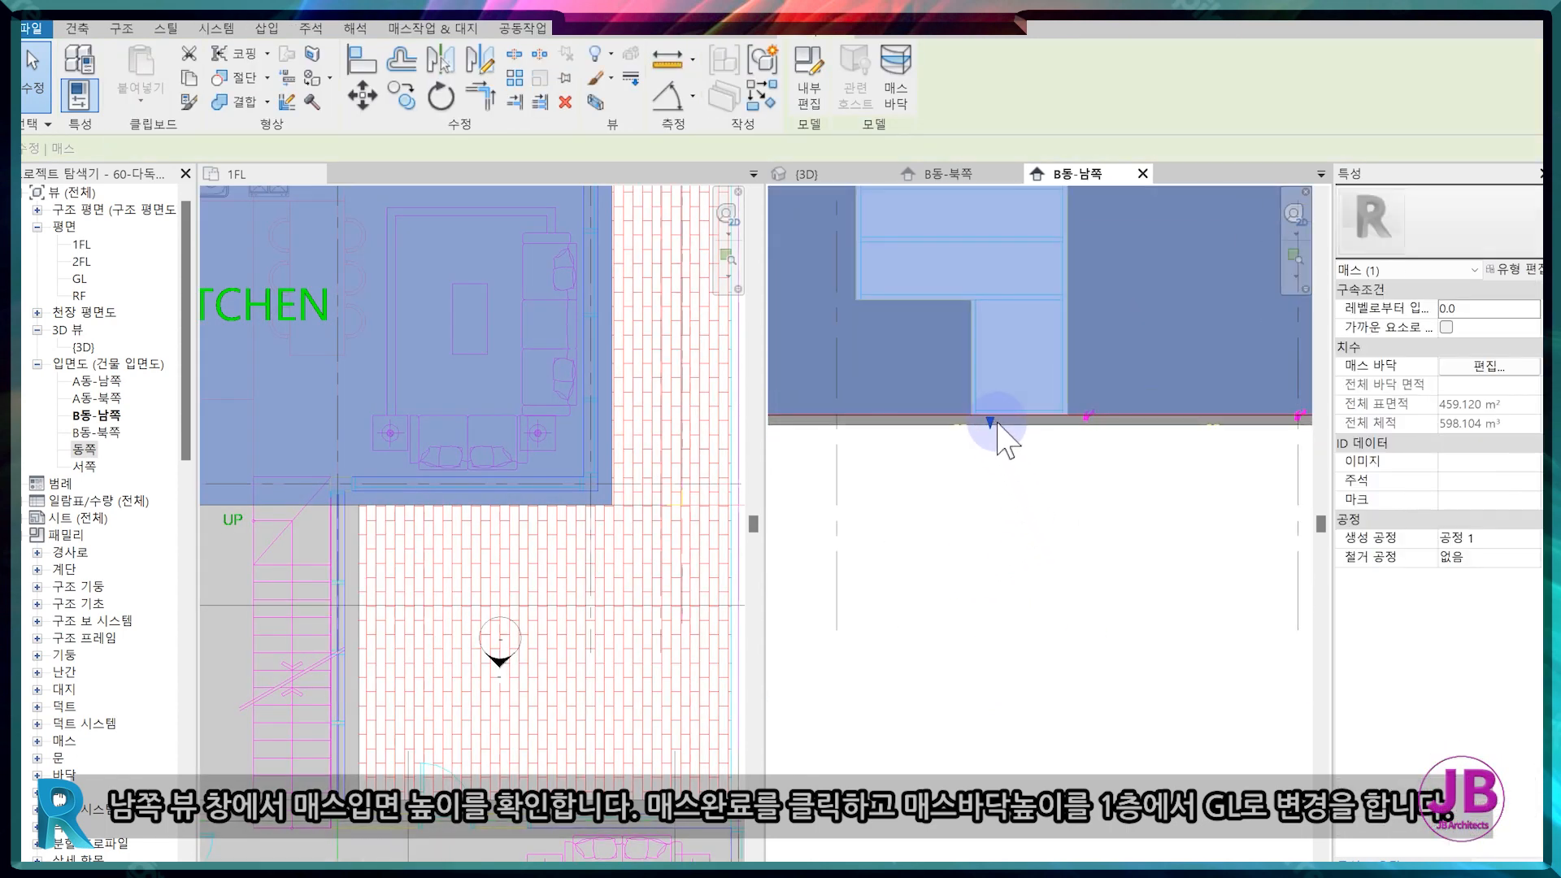
left_click(997, 425)
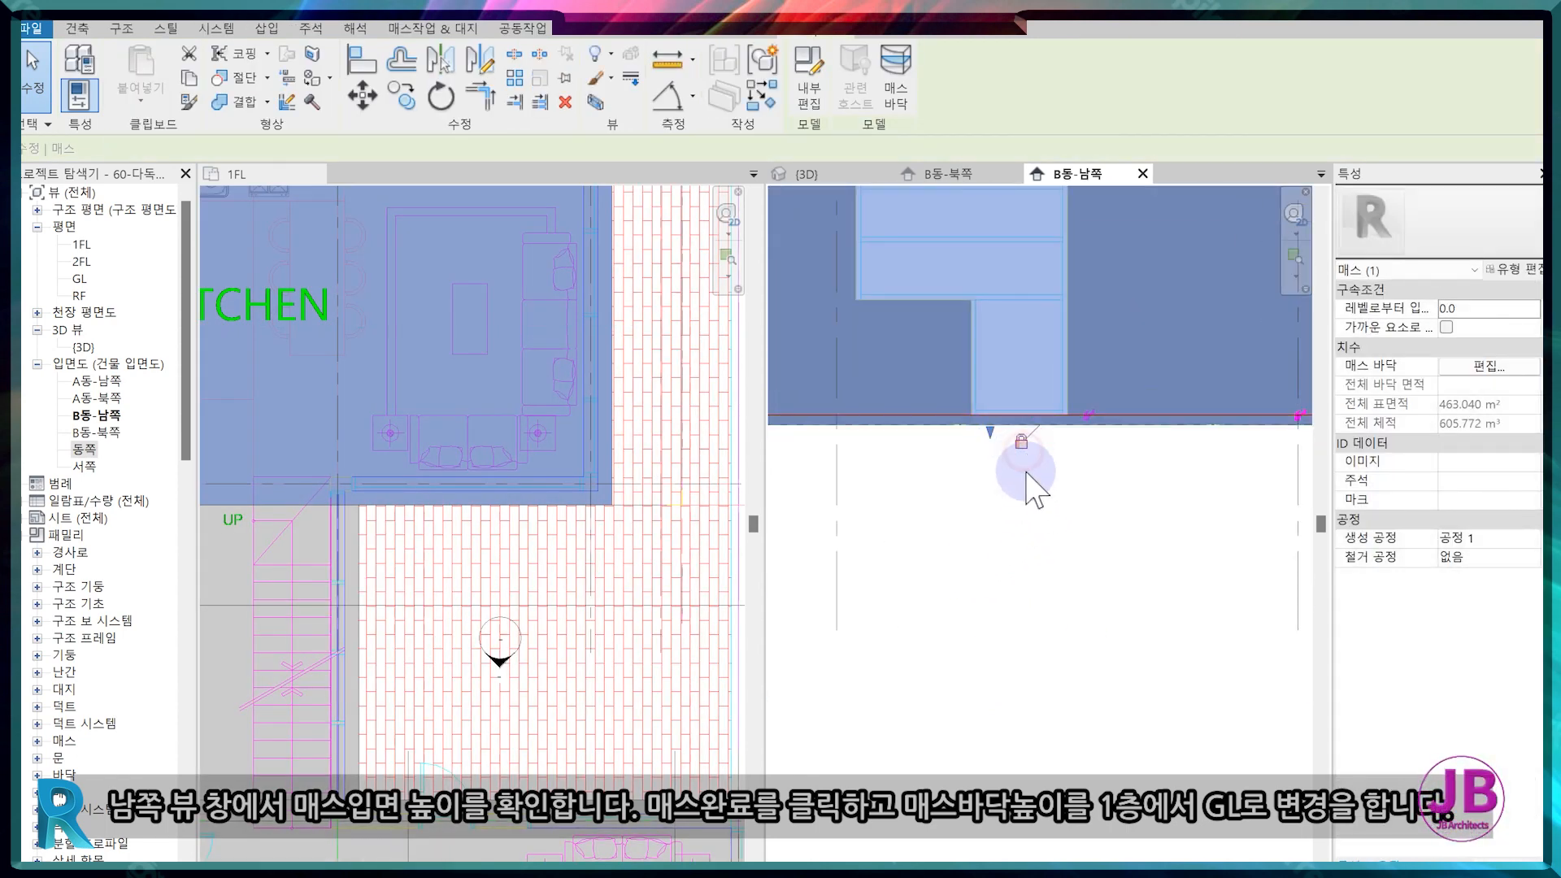
left_click(1012, 583)
scroll(999, 582, "down", 4)
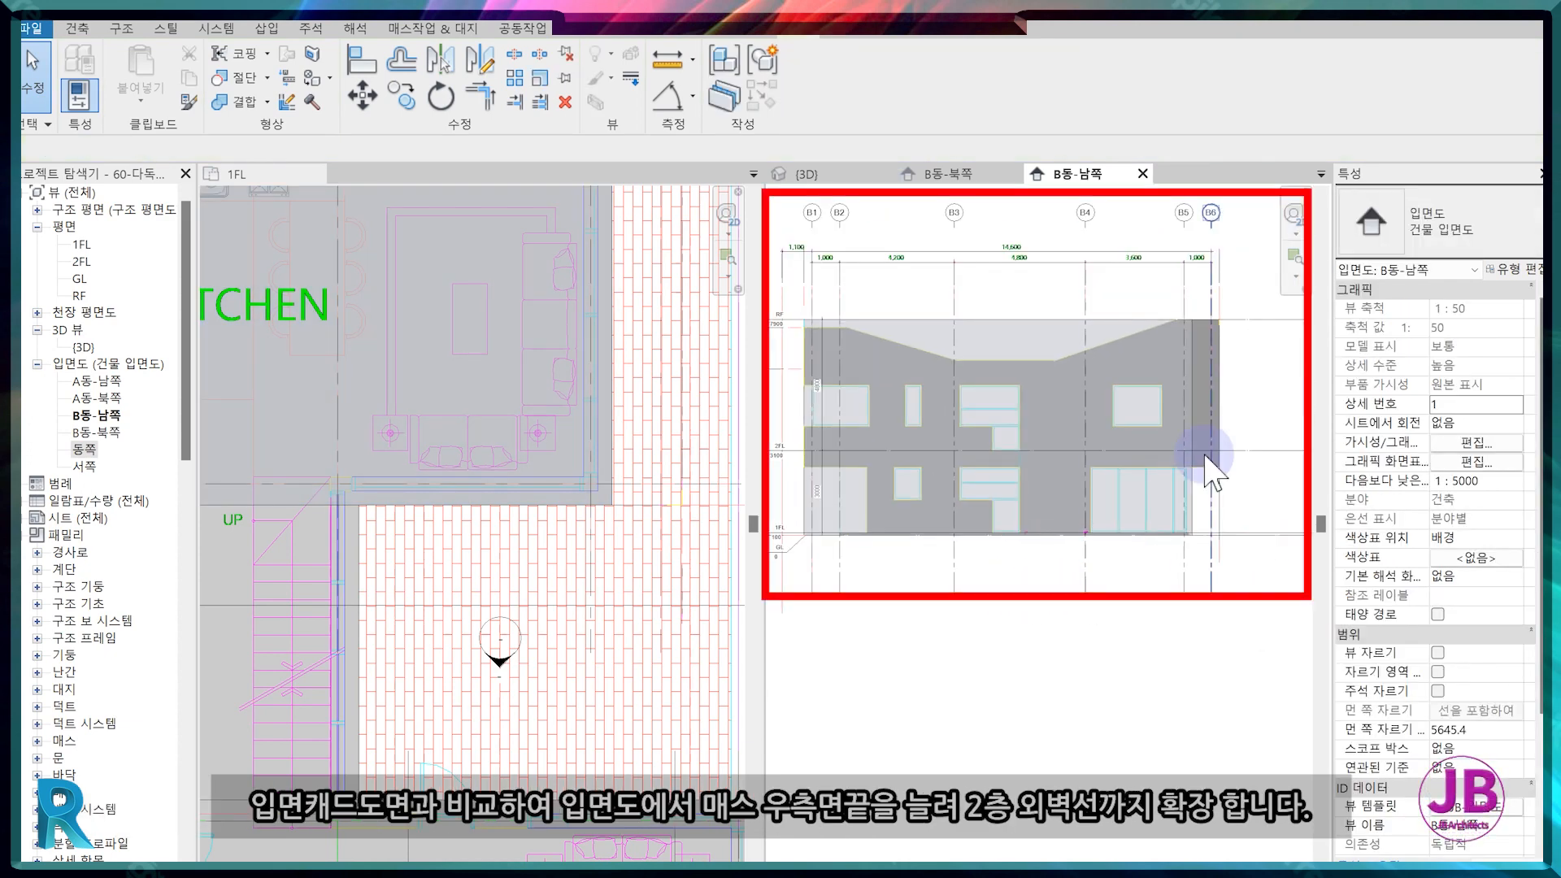
Stretch the right end of the B동 mass to the second-floor outer wall line and check it in the 3D view.
left_click(1202, 410)
scroll(1220, 459, "up", 4)
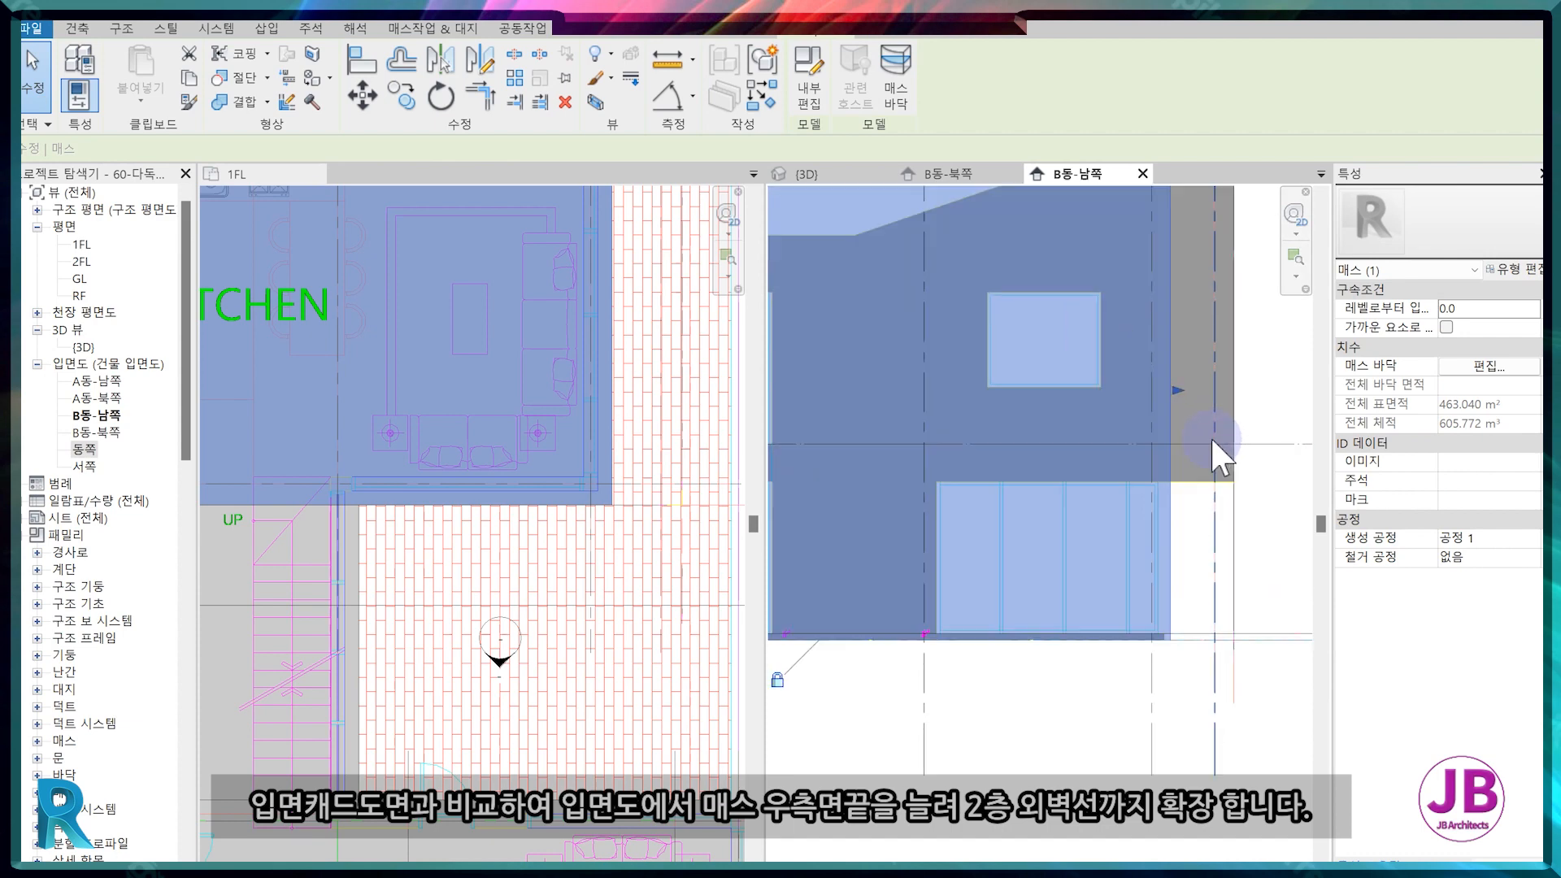
left_click(1143, 665)
scroll(1143, 666, "down", 5)
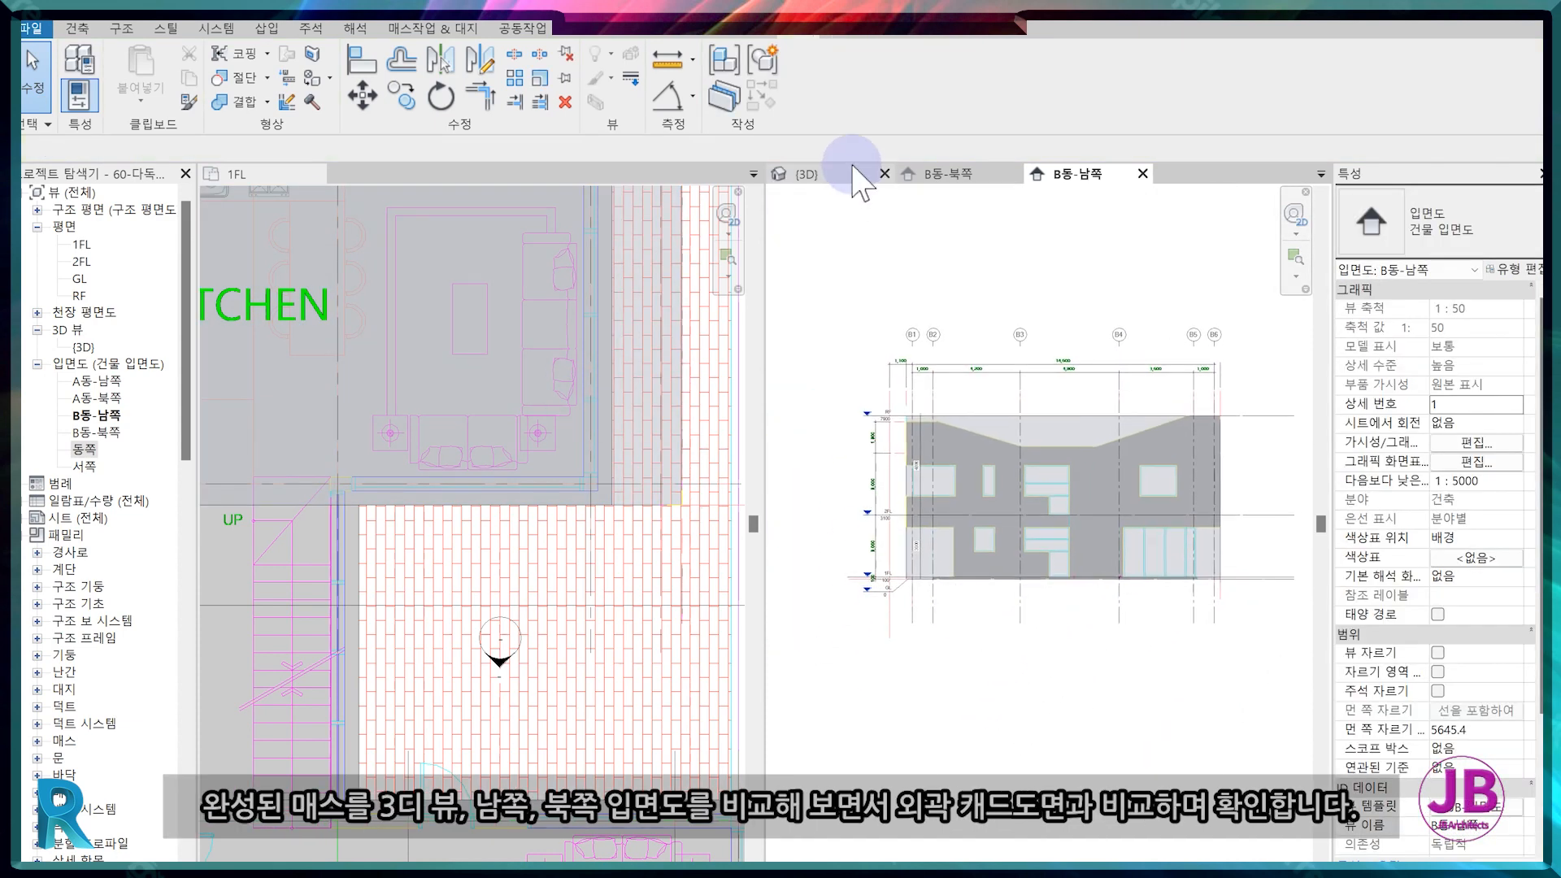
left_click(852, 173)
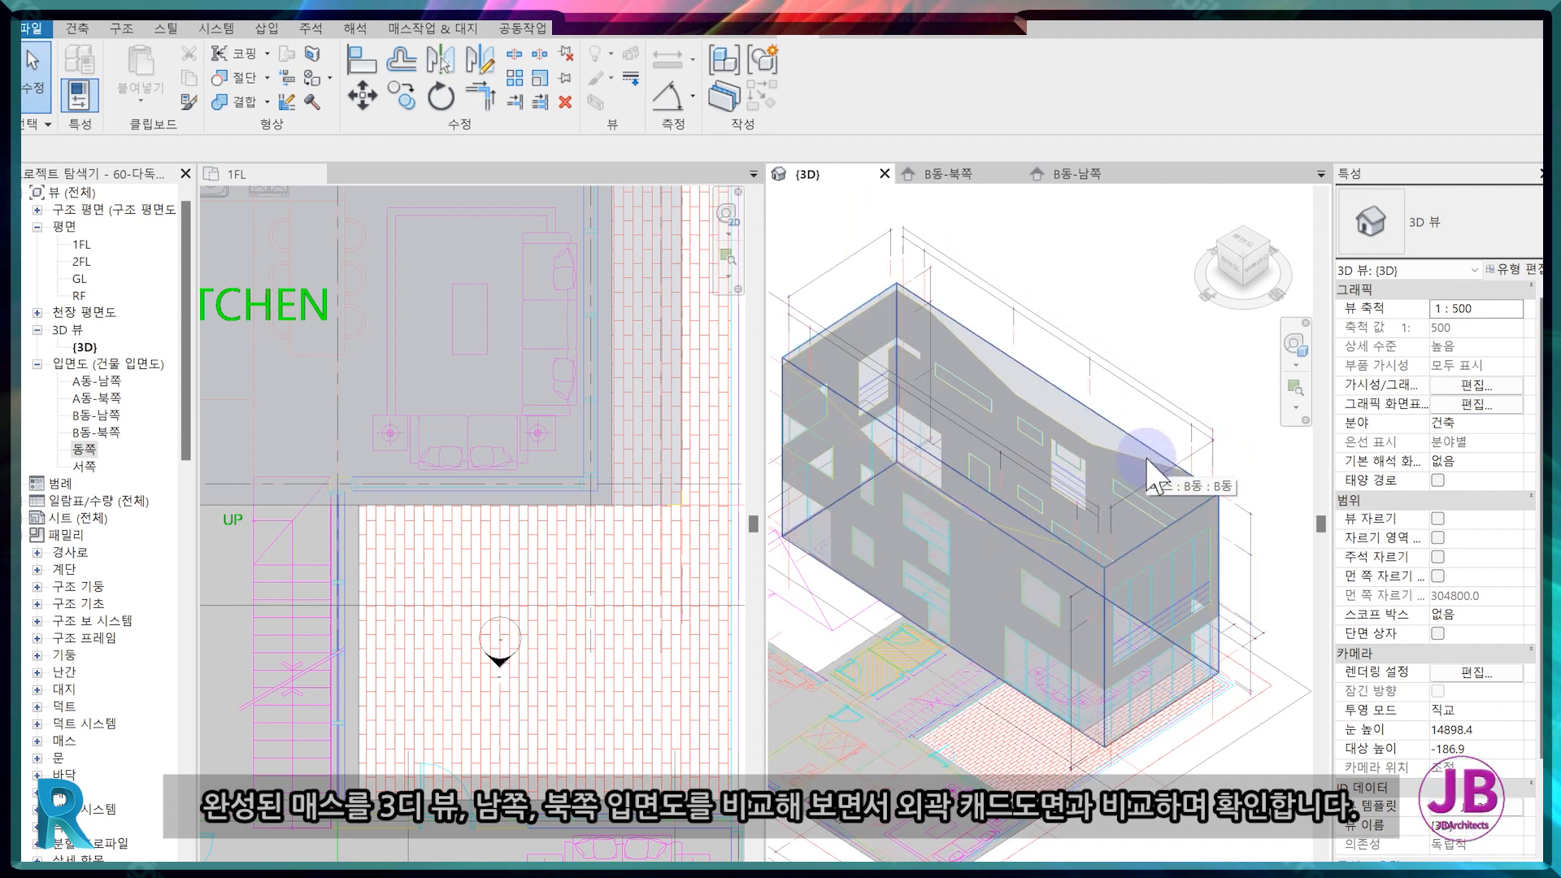
Open the B동 mass for in-place editing from the B동-남쪽 elevation and set its south face as the work plane.
left_click(1088, 175)
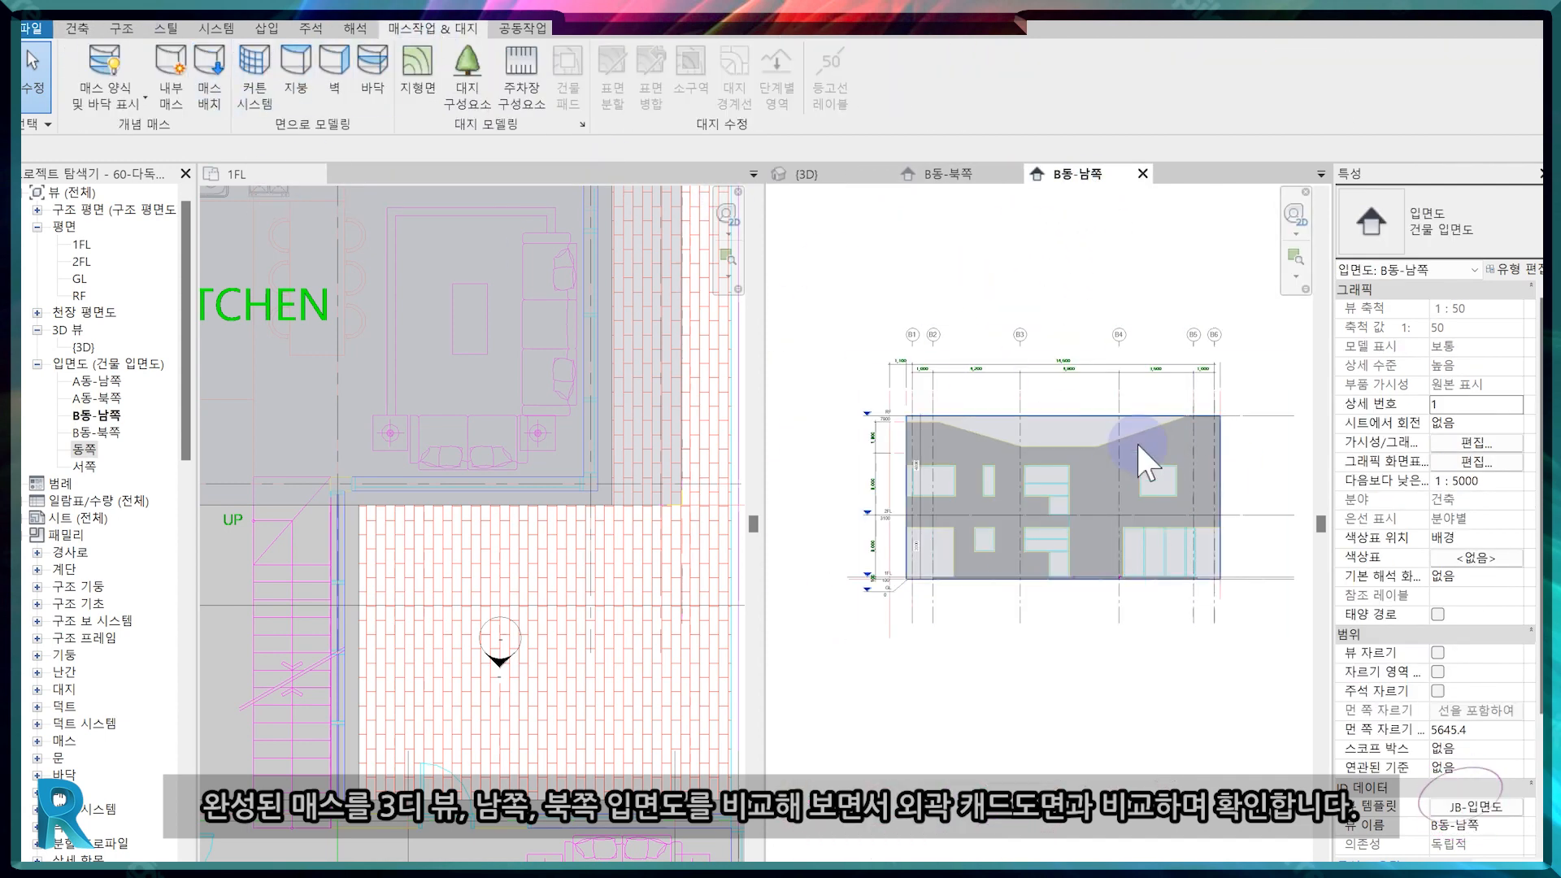
left_click(1086, 413)
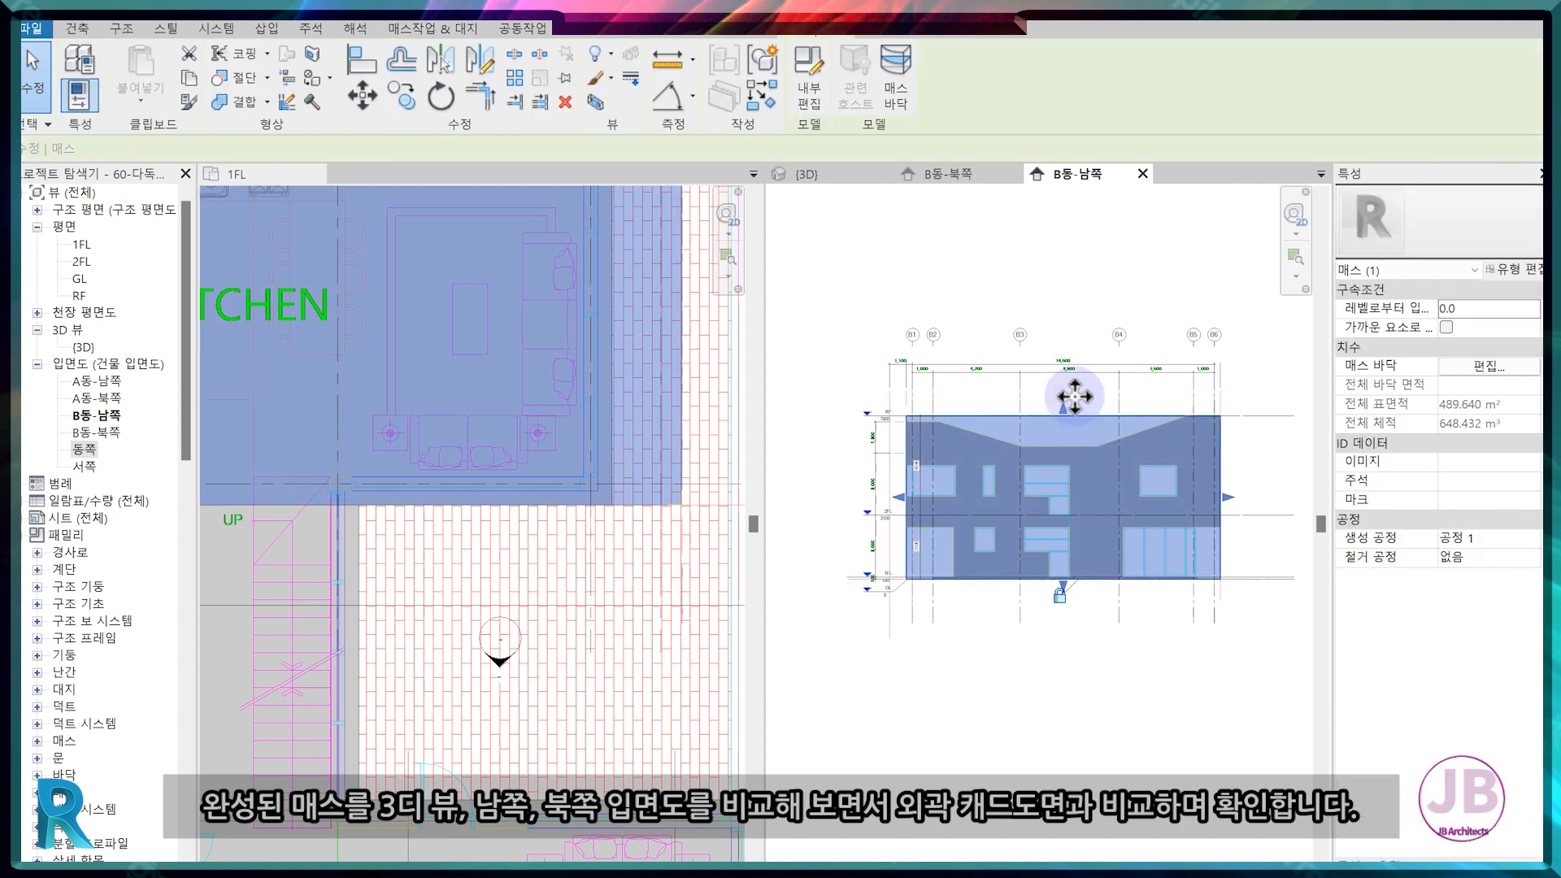
left_click(810, 81)
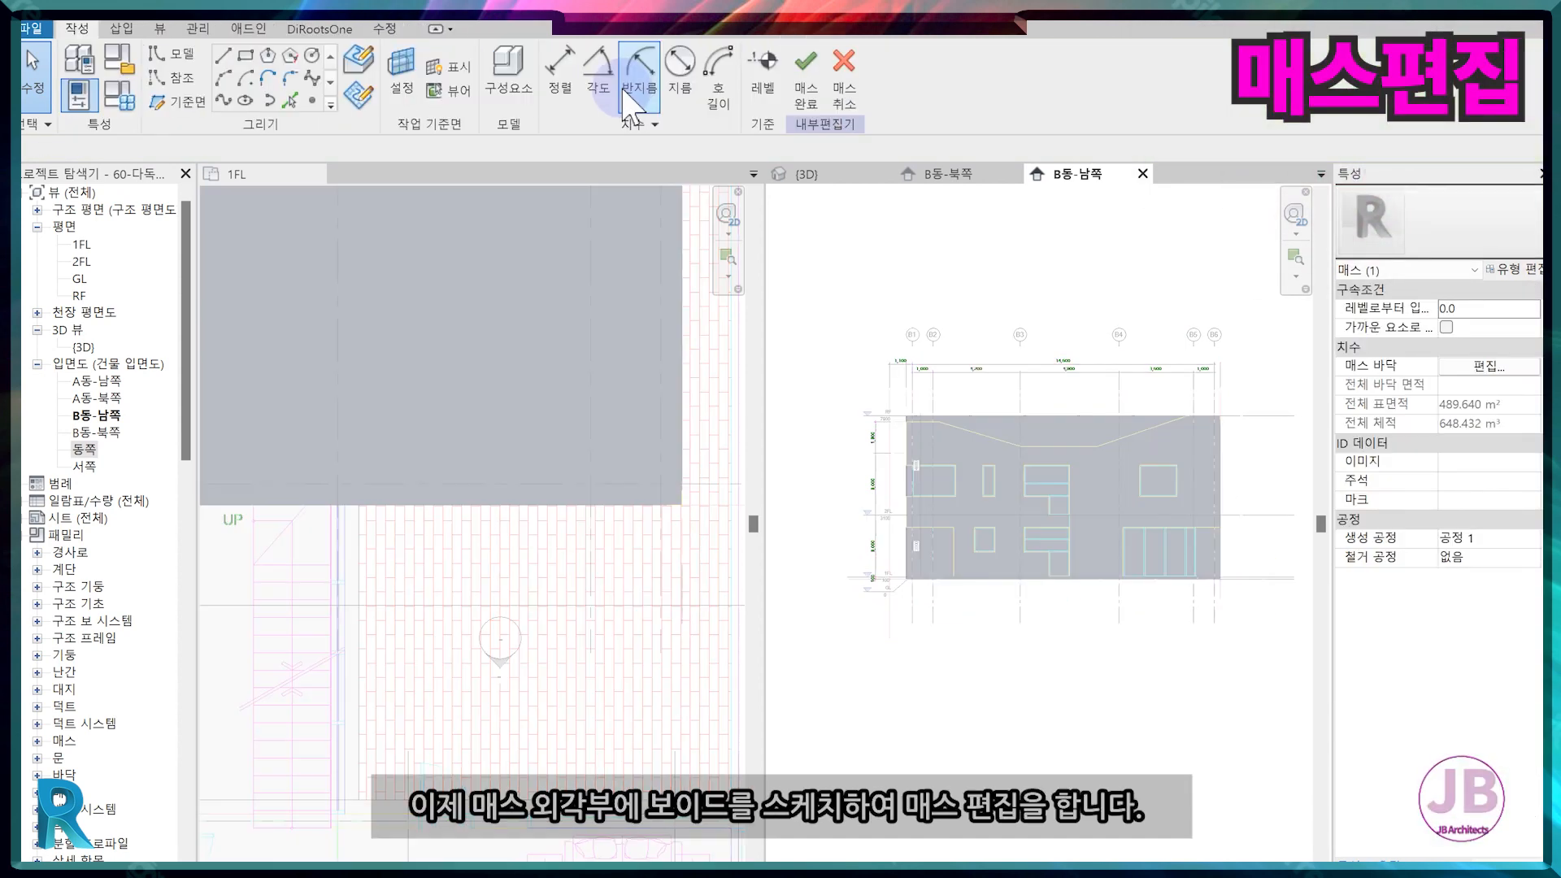
left_click(401, 77)
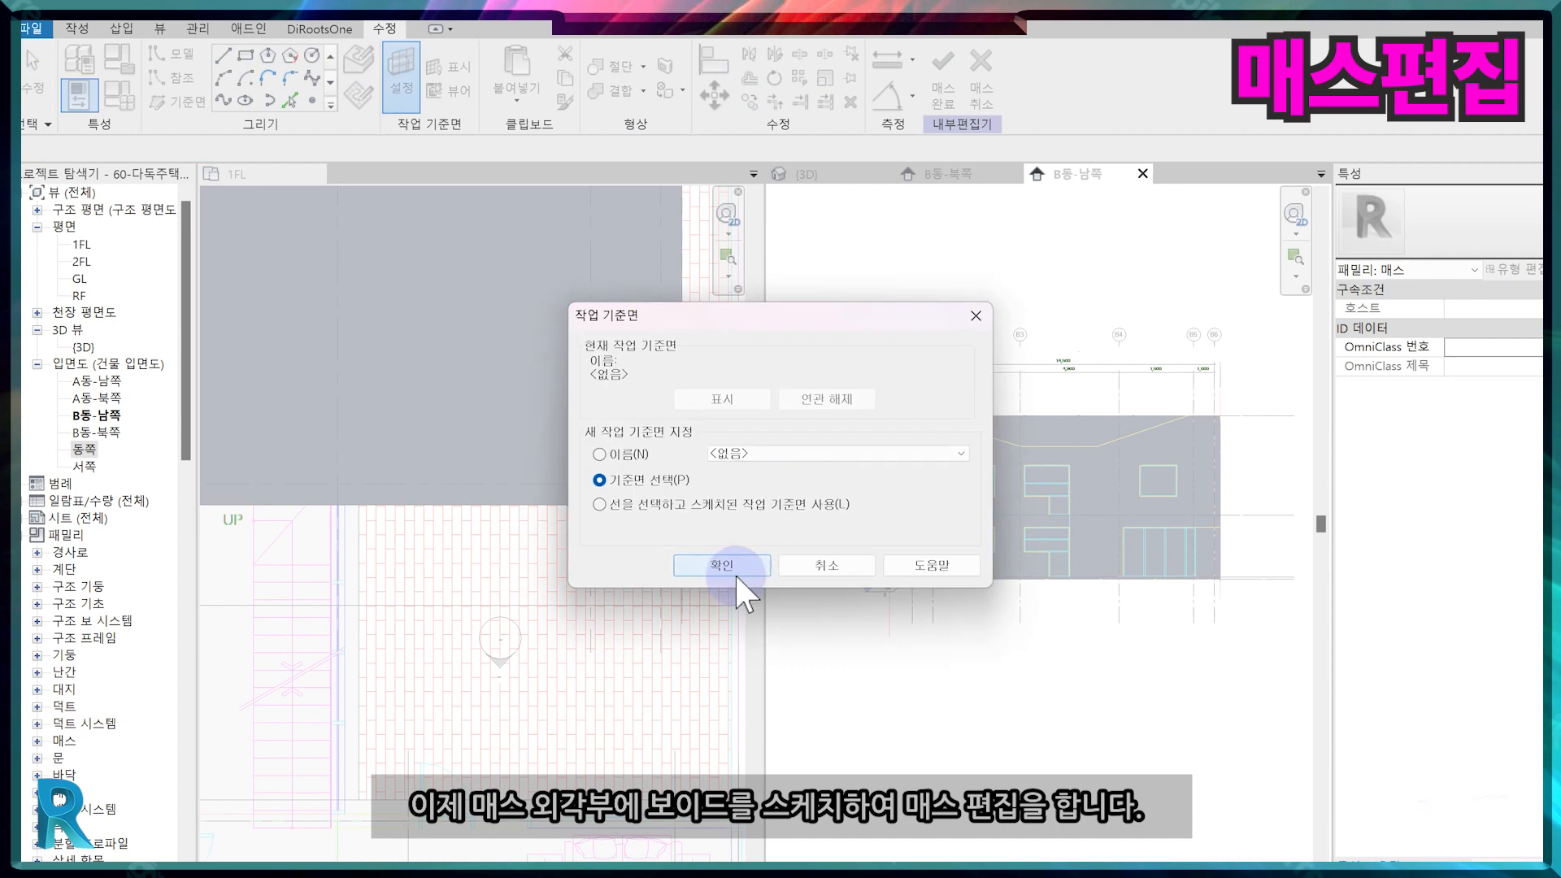
left_click(727, 559)
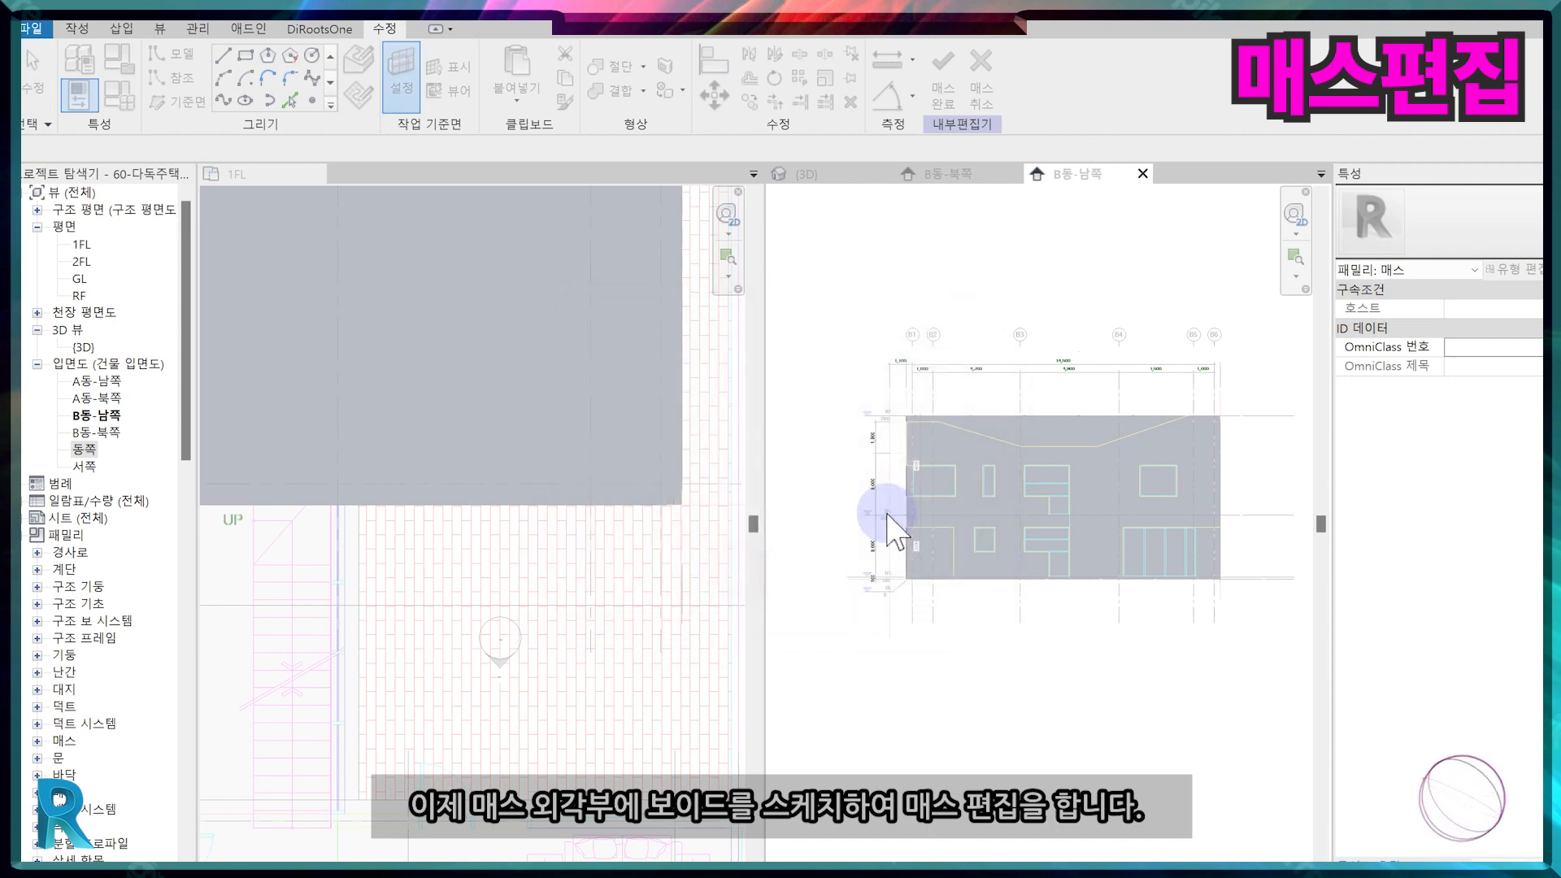
left_click(1213, 457)
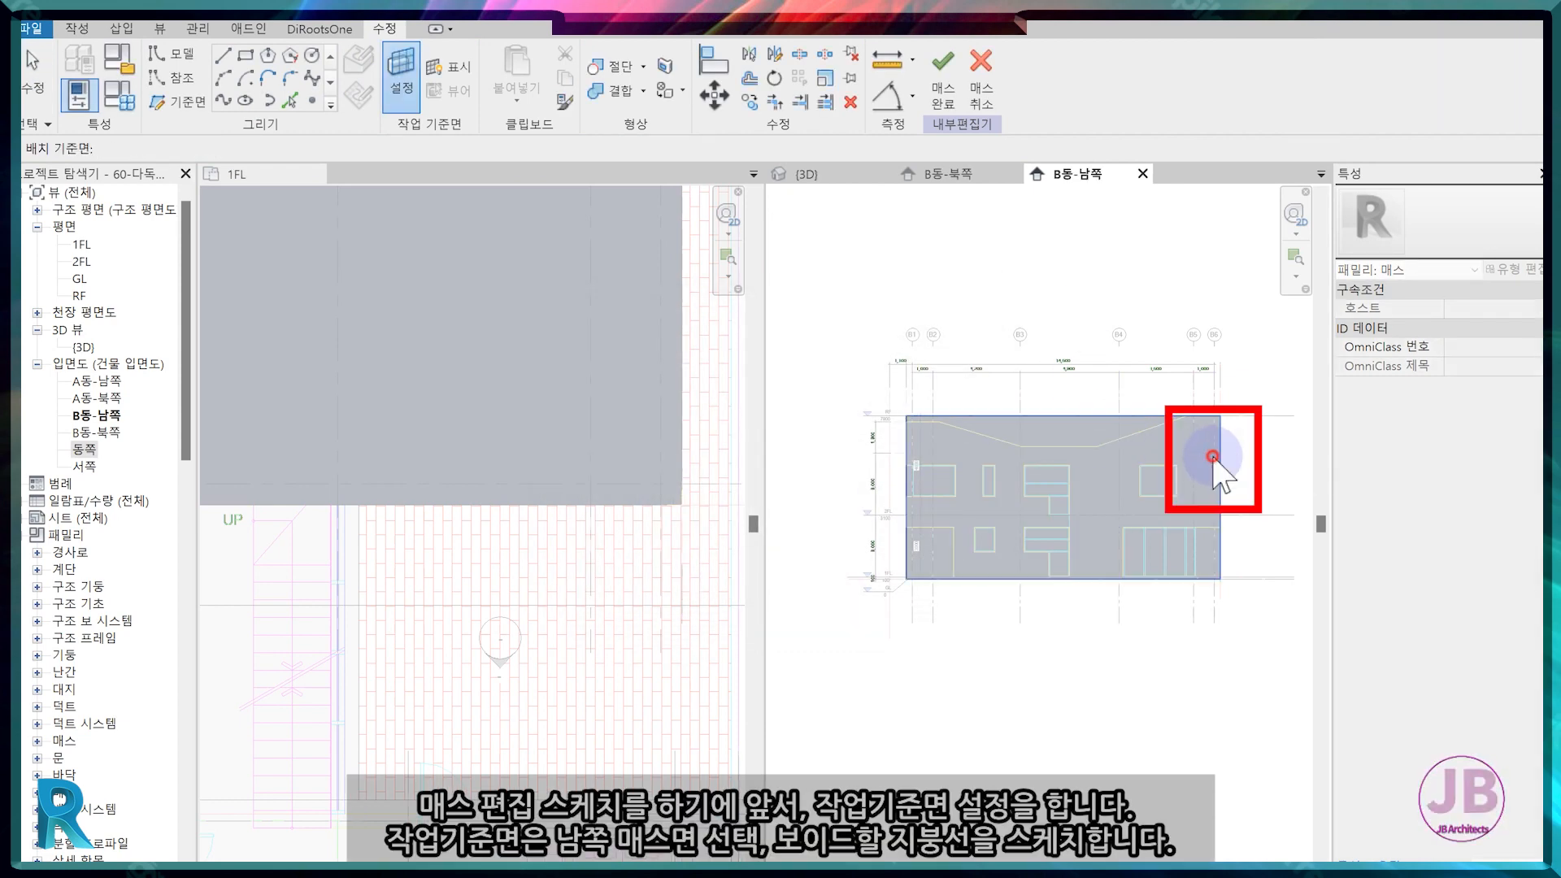
Sketch chained lines along the CAD roof line, down the right slope and across the flat valley.
left_click(224, 57)
scroll(1186, 426, "up", 5)
left_click(1195, 406)
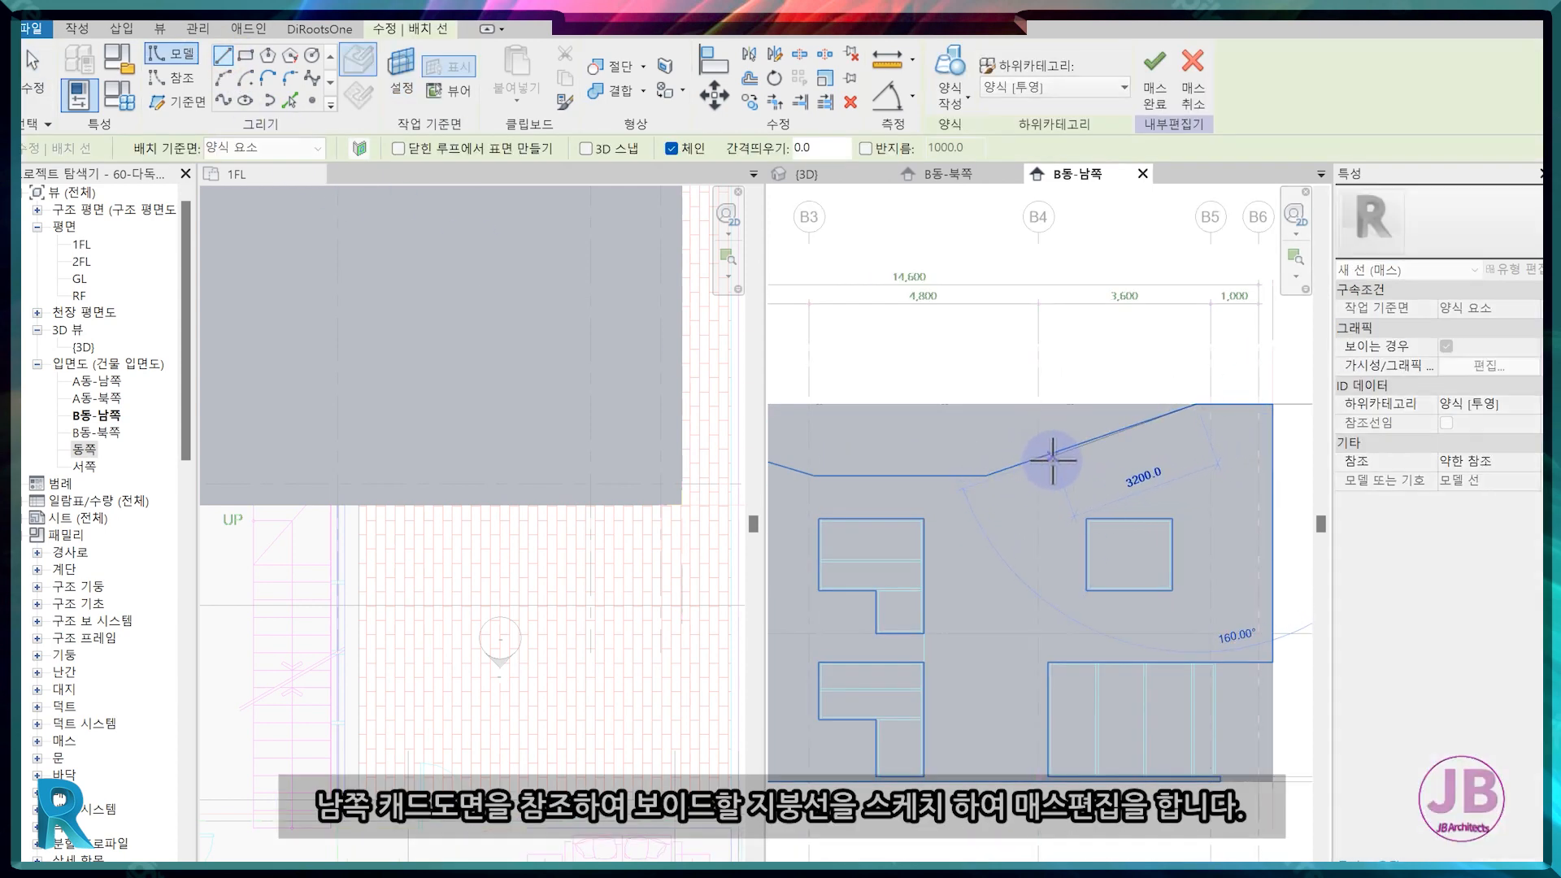
scroll(1006, 516, "up", 2)
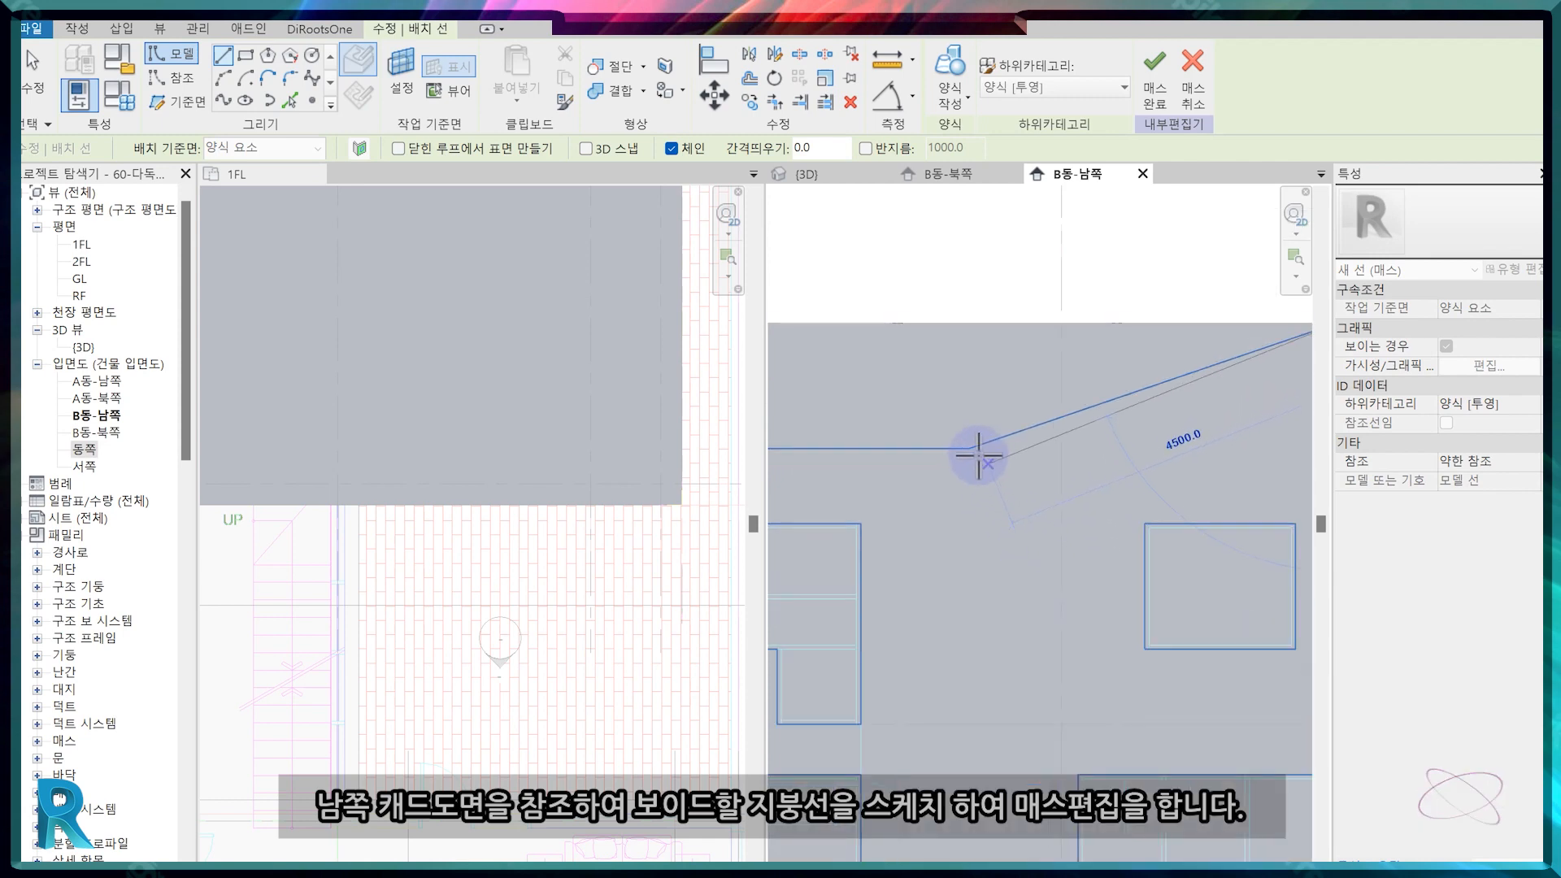
left_click(971, 448)
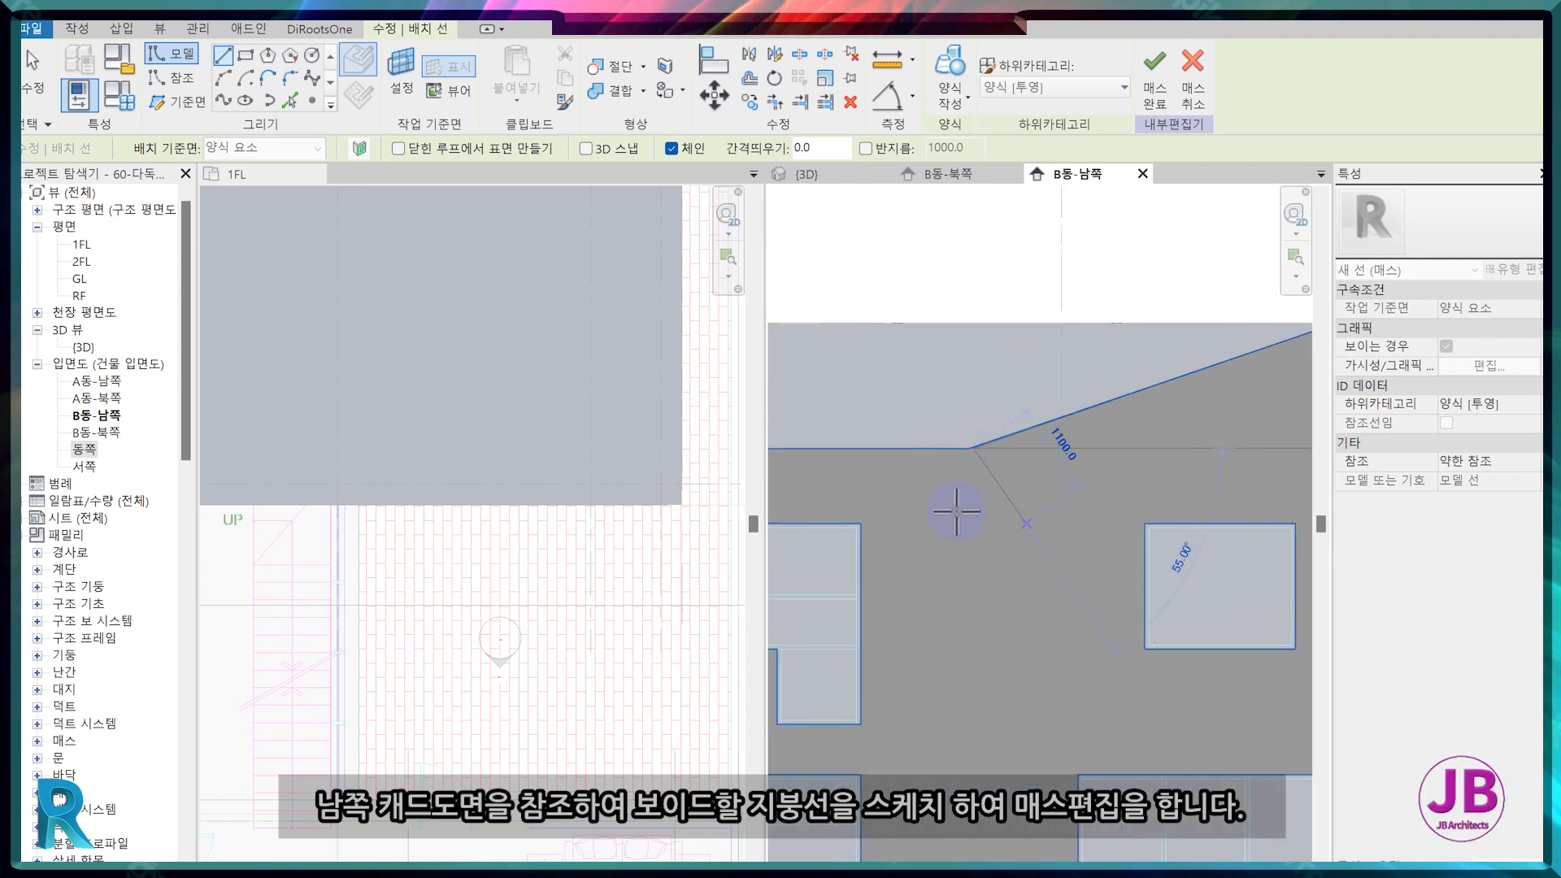
scroll(957, 512, "down", 3)
scroll(948, 498, "up", 3)
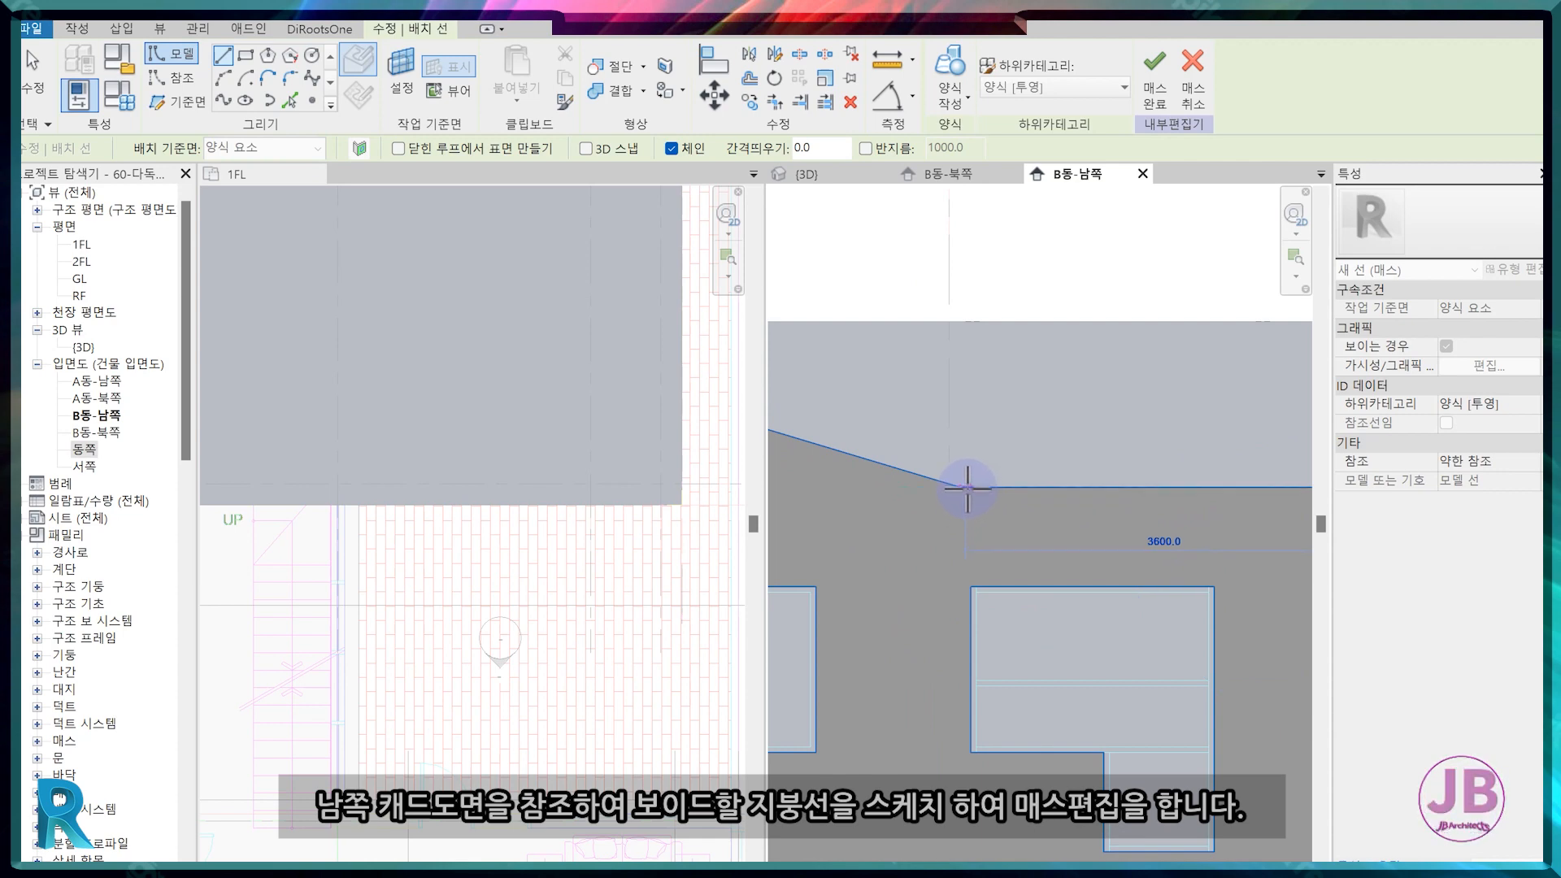
left_click(965, 486)
Continue the roof line chain up the left slope, across to the mass's left edge and up to its top edge.
scroll(1146, 558, "down", 3)
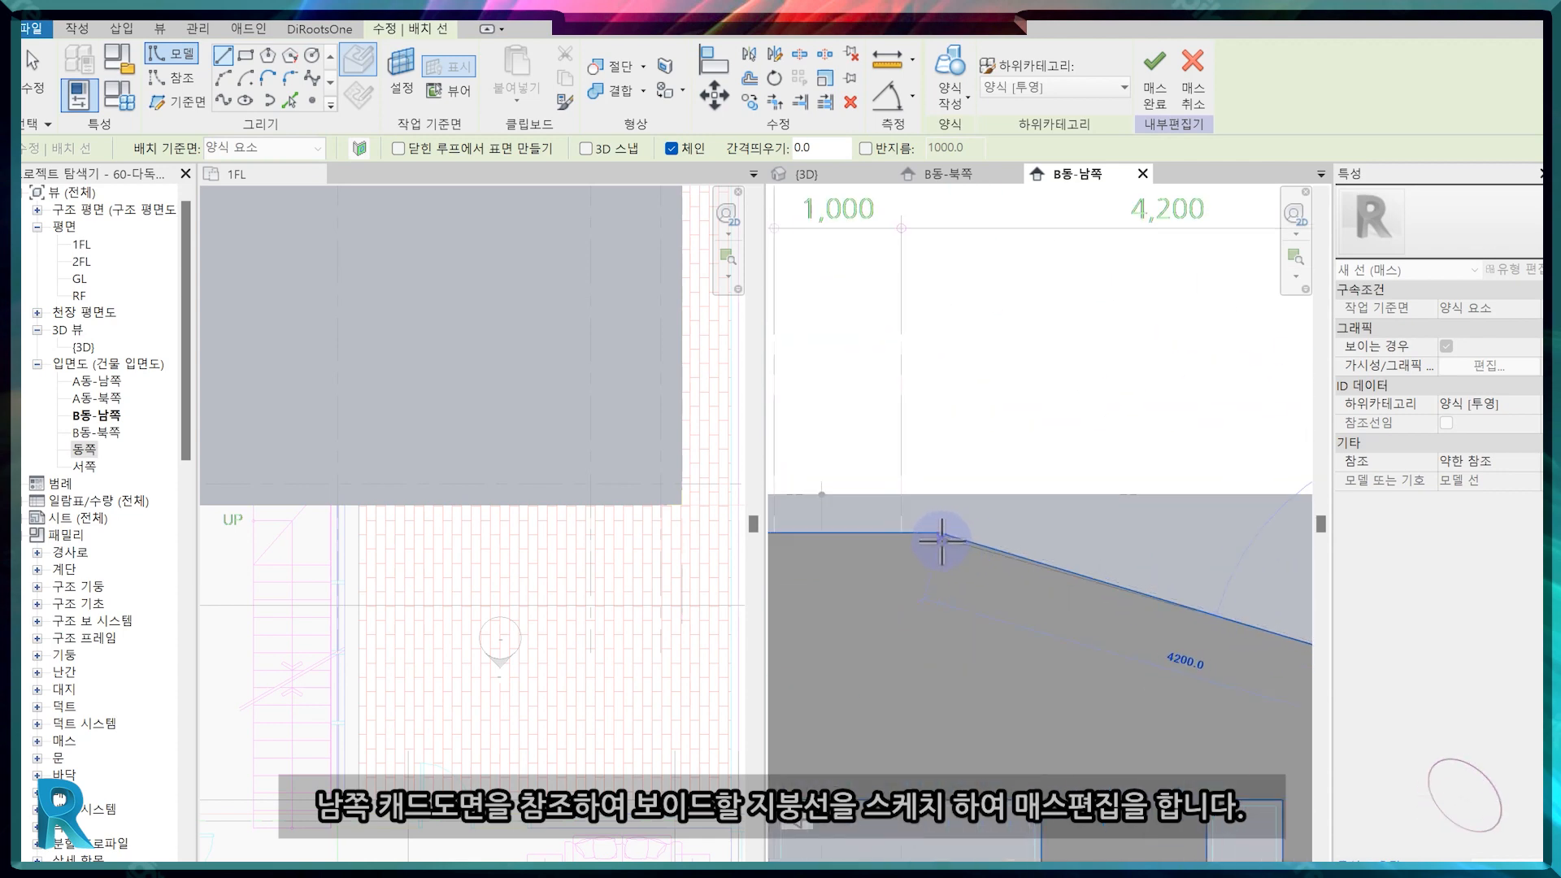
scroll(937, 526, "up", 3)
scroll(937, 526, "up", 2)
left_click(953, 553)
middle_click_drag(850, 548, 1131, 583)
left_click(944, 570)
left_click(944, 437)
Close the roof profile along the mass's top edge back to the start point near grid B5.
scroll(911, 537, "down", 3)
middle_click_drag(1260, 564, 785, 569)
scroll(797, 565, "down", 3)
middle_click_drag(1135, 570, 739, 556)
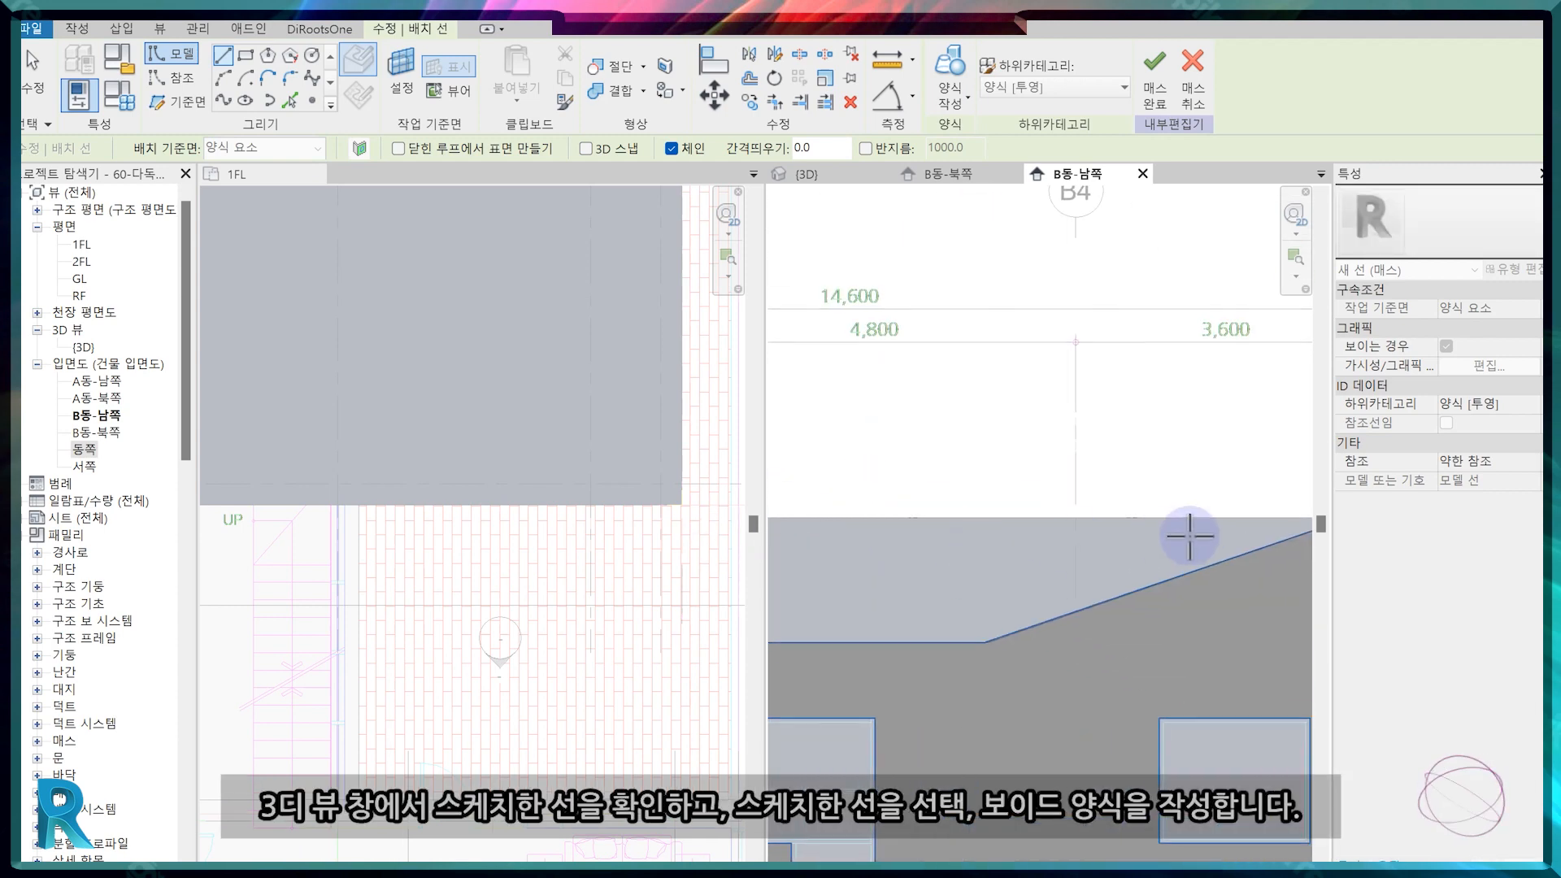
middle_click_drag(1250, 547, 864, 500)
scroll(950, 492, "up", 2)
left_click(970, 464)
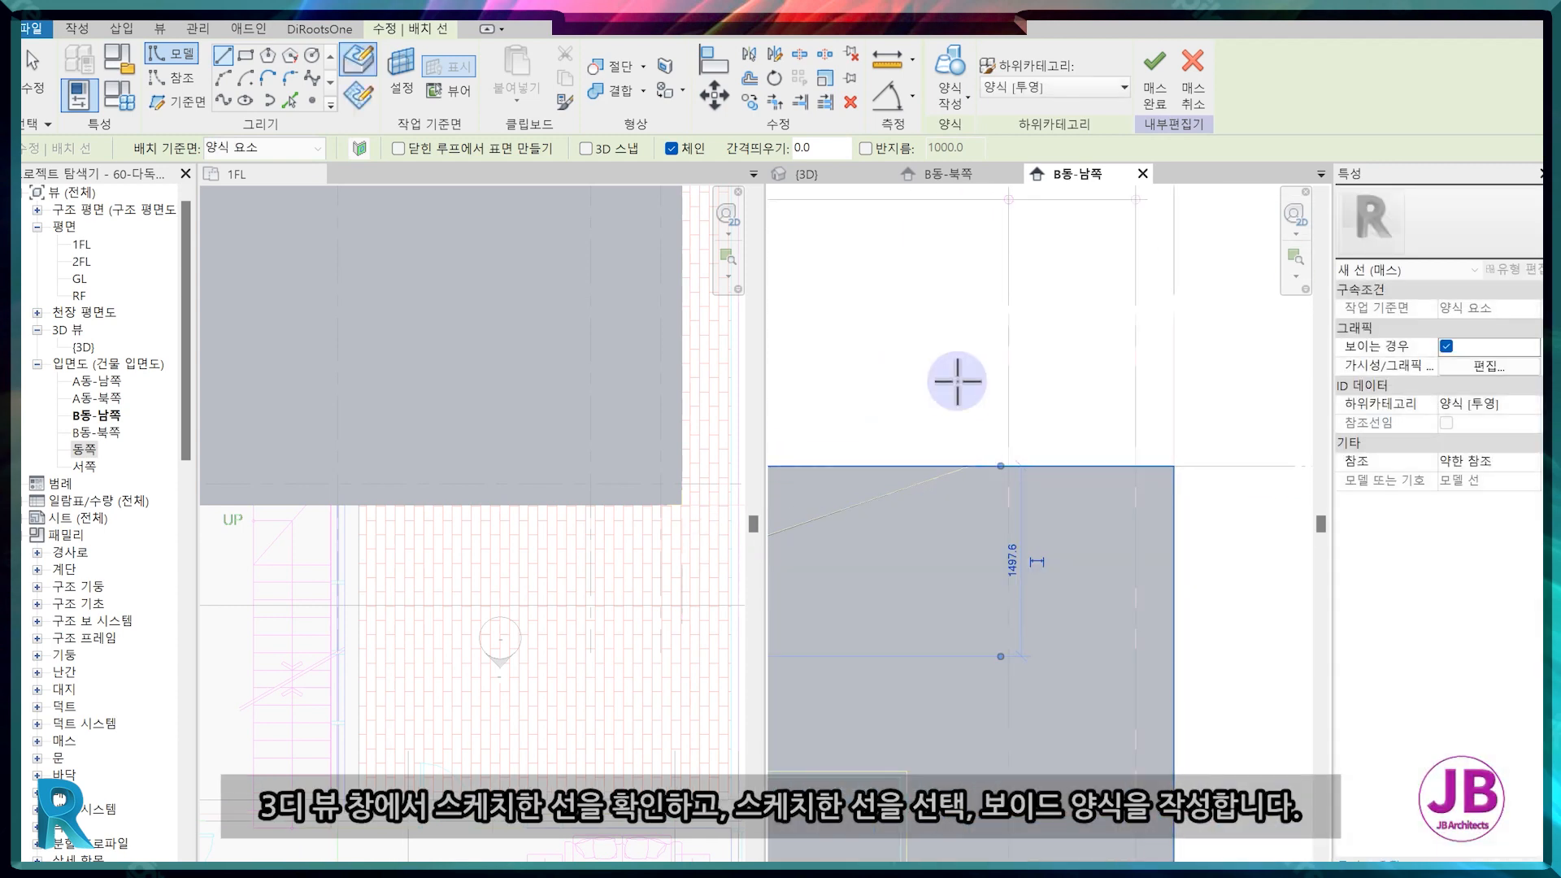
Create a void form from the sketched roof profile in the 3D view and extend it about 6100 mm through the mass.
left_click(844, 175)
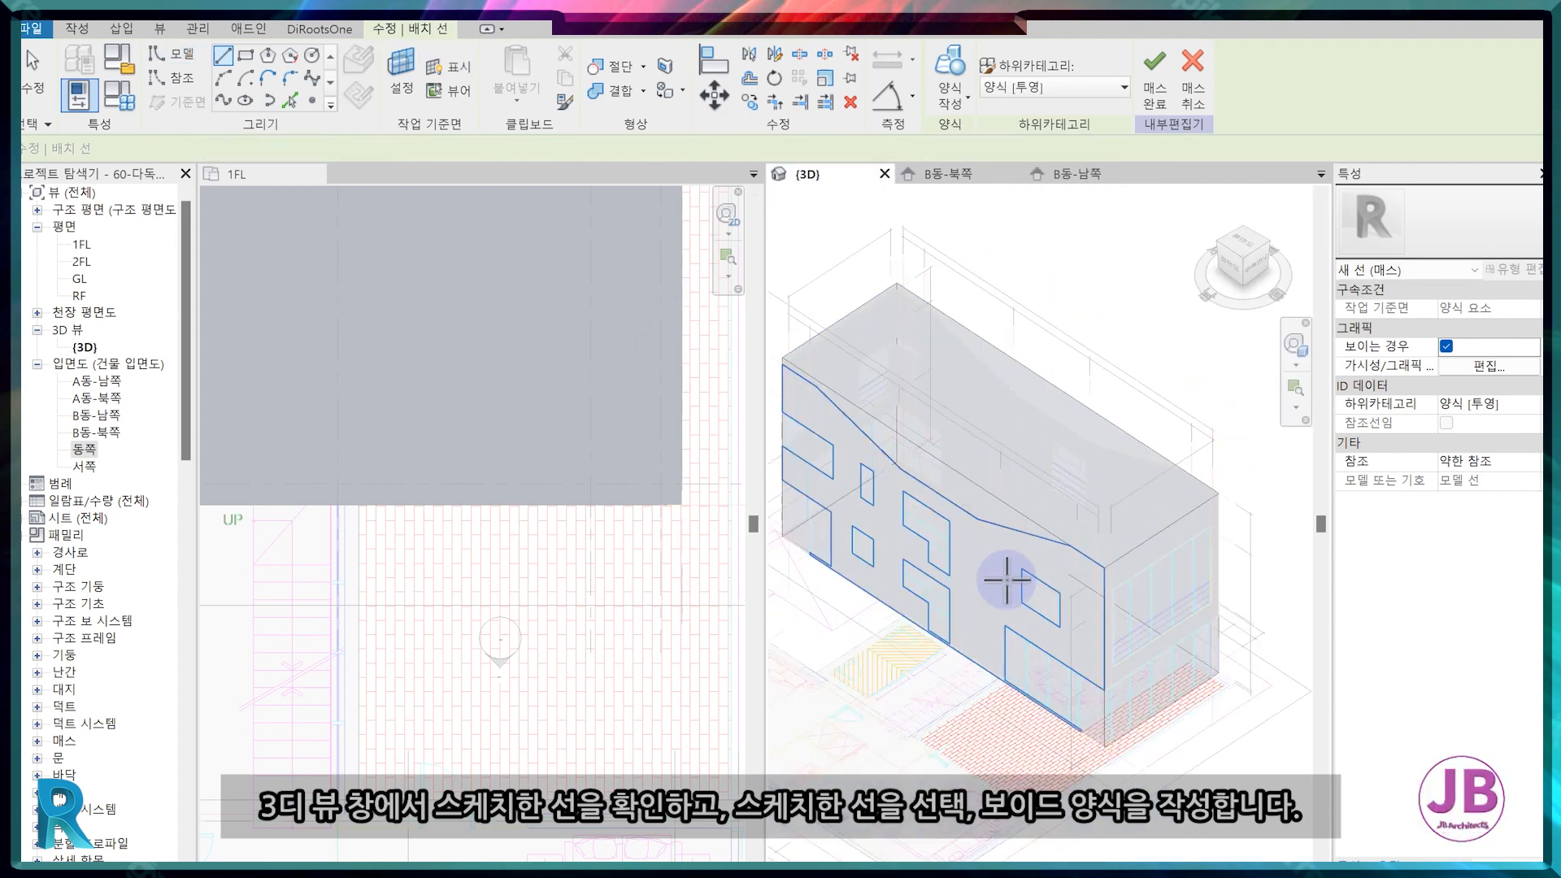
left_click(940, 472)
left_click(962, 113)
left_click(996, 192)
left_click_drag(1015, 418, 1025, 398)
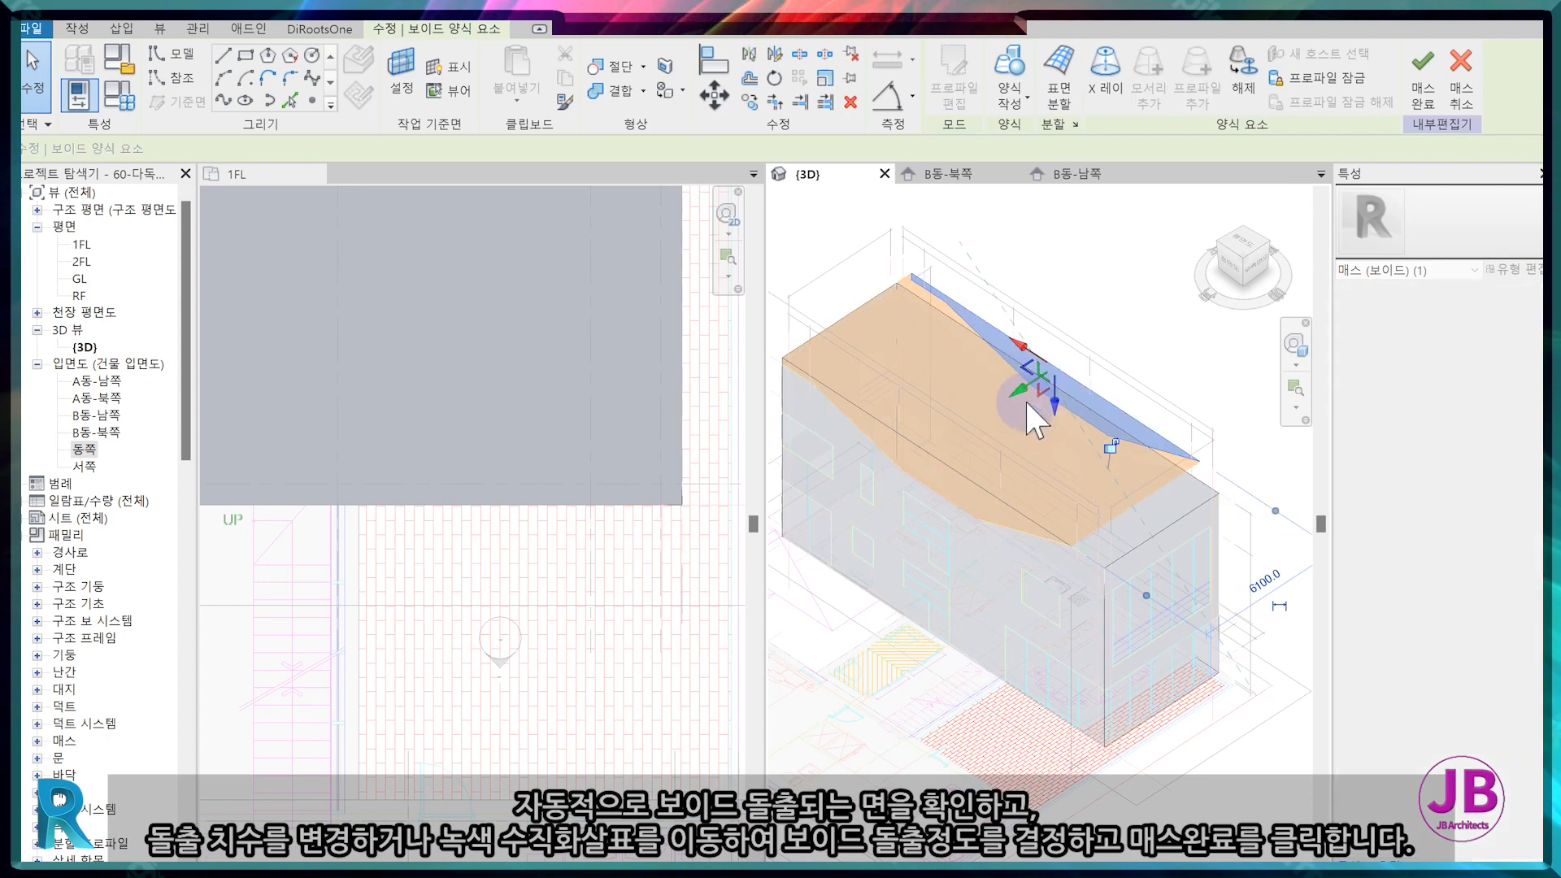
Finish the mass edit with the roof void and inspect the cut roof shape in the 3D view.
mouse_move(957, 601)
middle_mouse_down("shift")
mouse_move(860, 600)
mouse_move(846, 494)
middle_mouse_up("shift")
left_click(1422, 95)
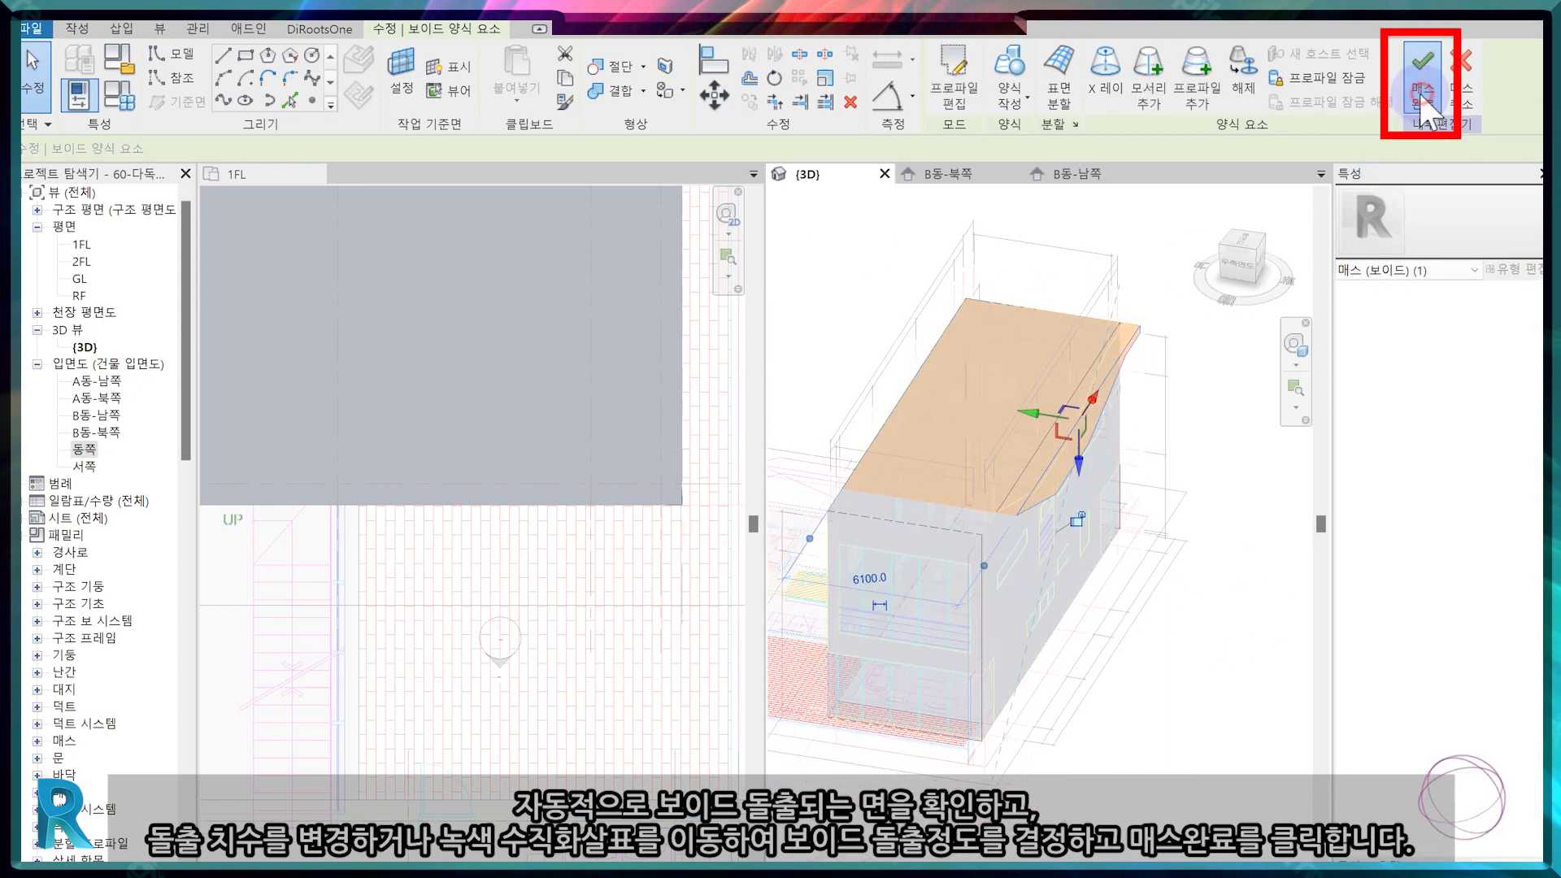
mouse_move(1022, 456)
middle_mouse_down("shift")
mouse_move(1145, 579)
mouse_move(1060, 596)
mouse_move(1150, 579)
mouse_move(1041, 544)
mouse_move(1106, 545)
mouse_move(1159, 500)
middle_mouse_up("shift")
left_click(1246, 239)
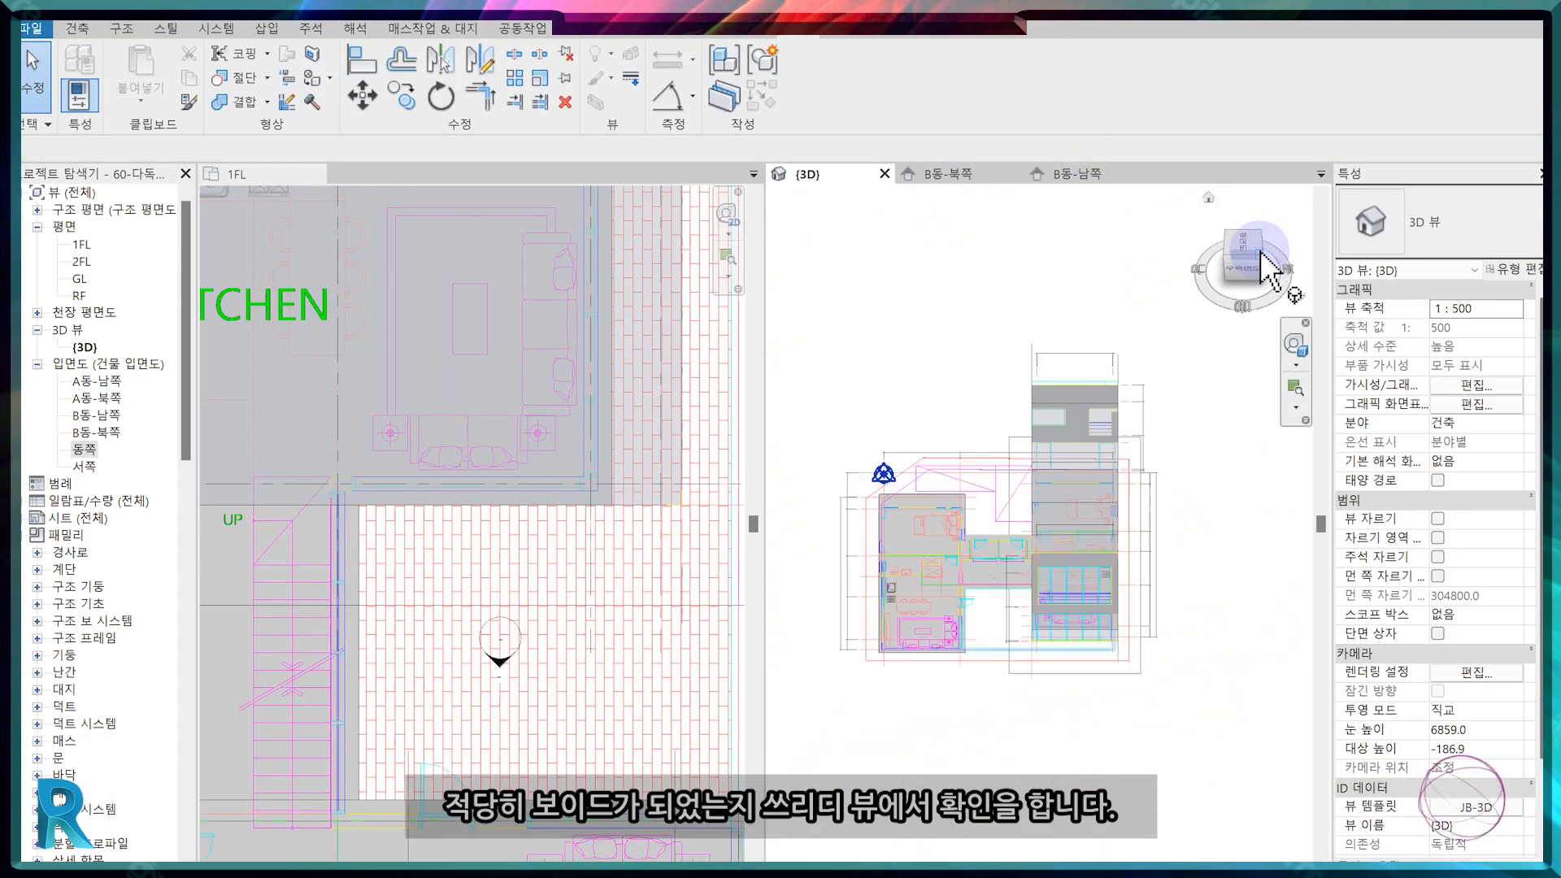
left_click(1264, 275)
scroll(1033, 565, "up", 3)
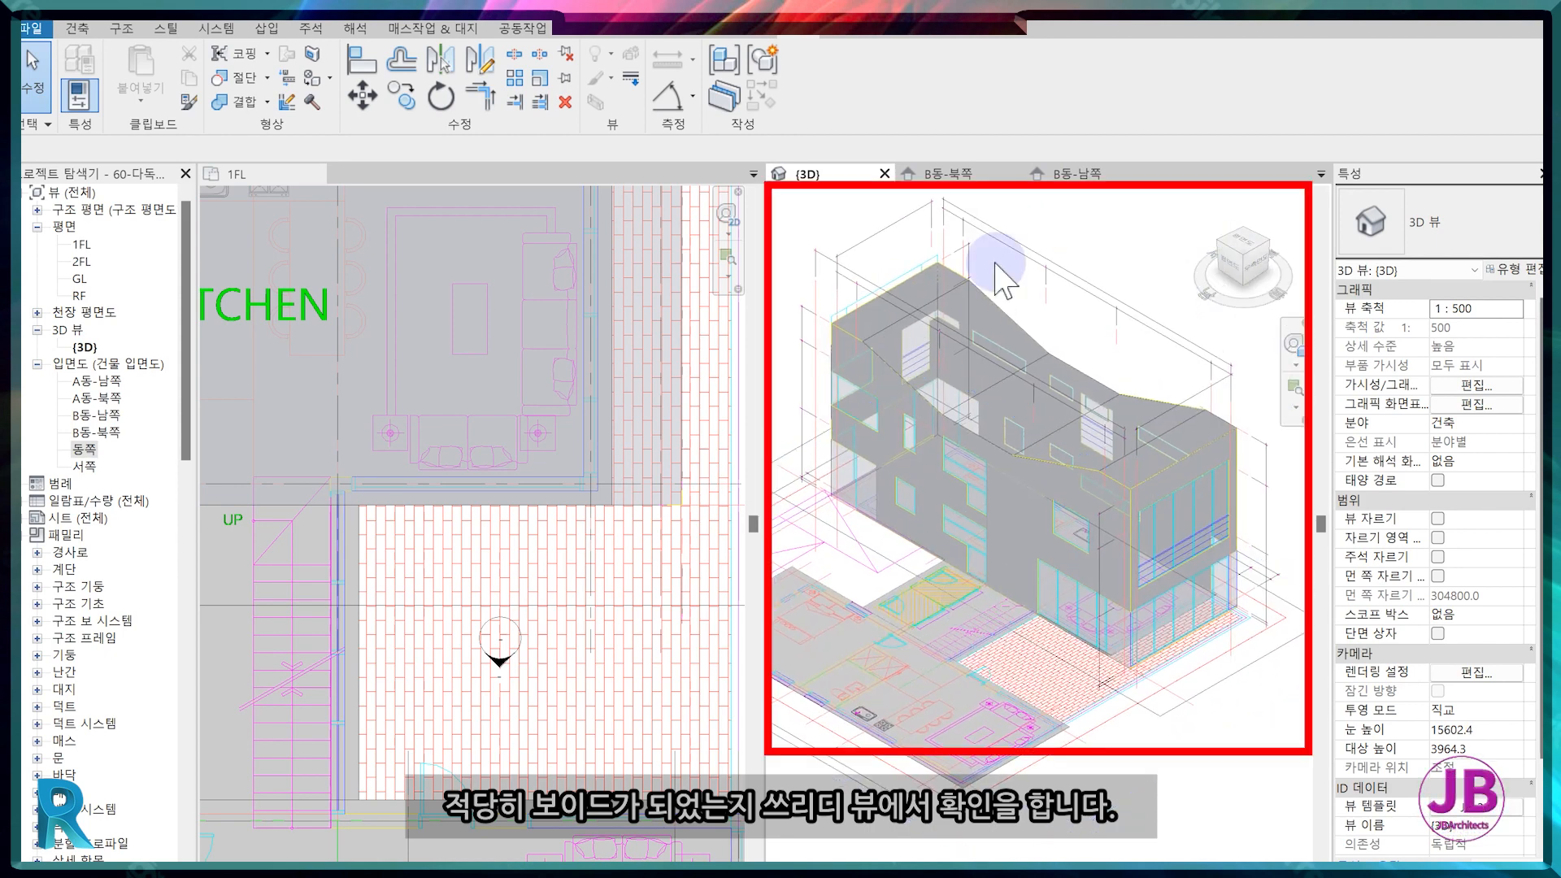
Arrange the B동-남쪽 elevation side by side with the 3D view and focus it on the ground-floor corner near 1FL.
left_click(1075, 173)
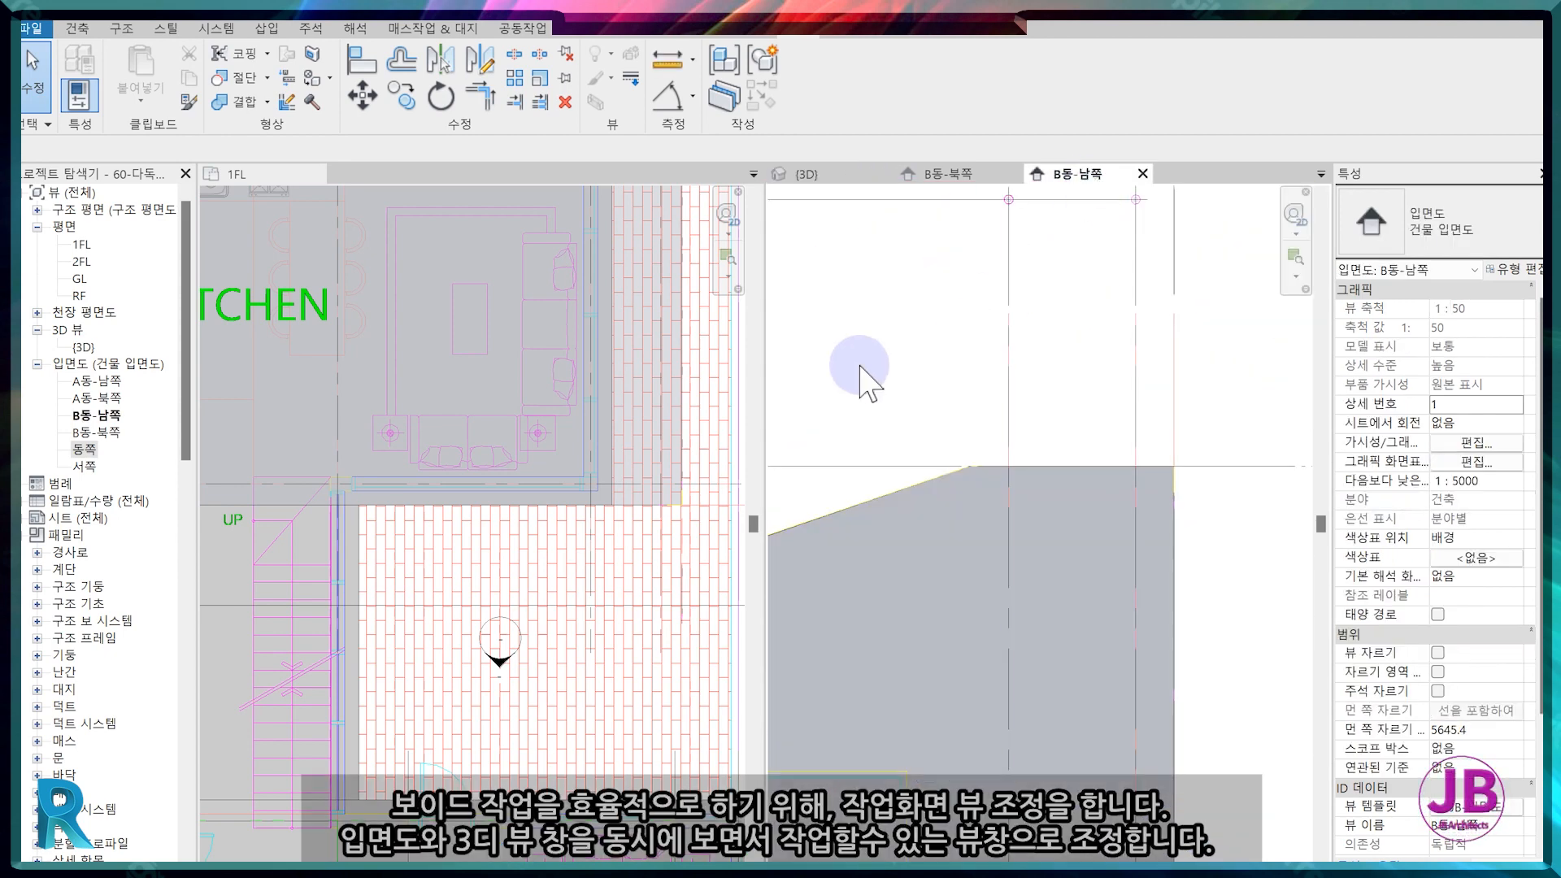
scroll(927, 447, "down", 3)
left_click_drag(1120, 184, 351, 205)
scroll(614, 683, "down", 3)
scroll(512, 550, "up", 5)
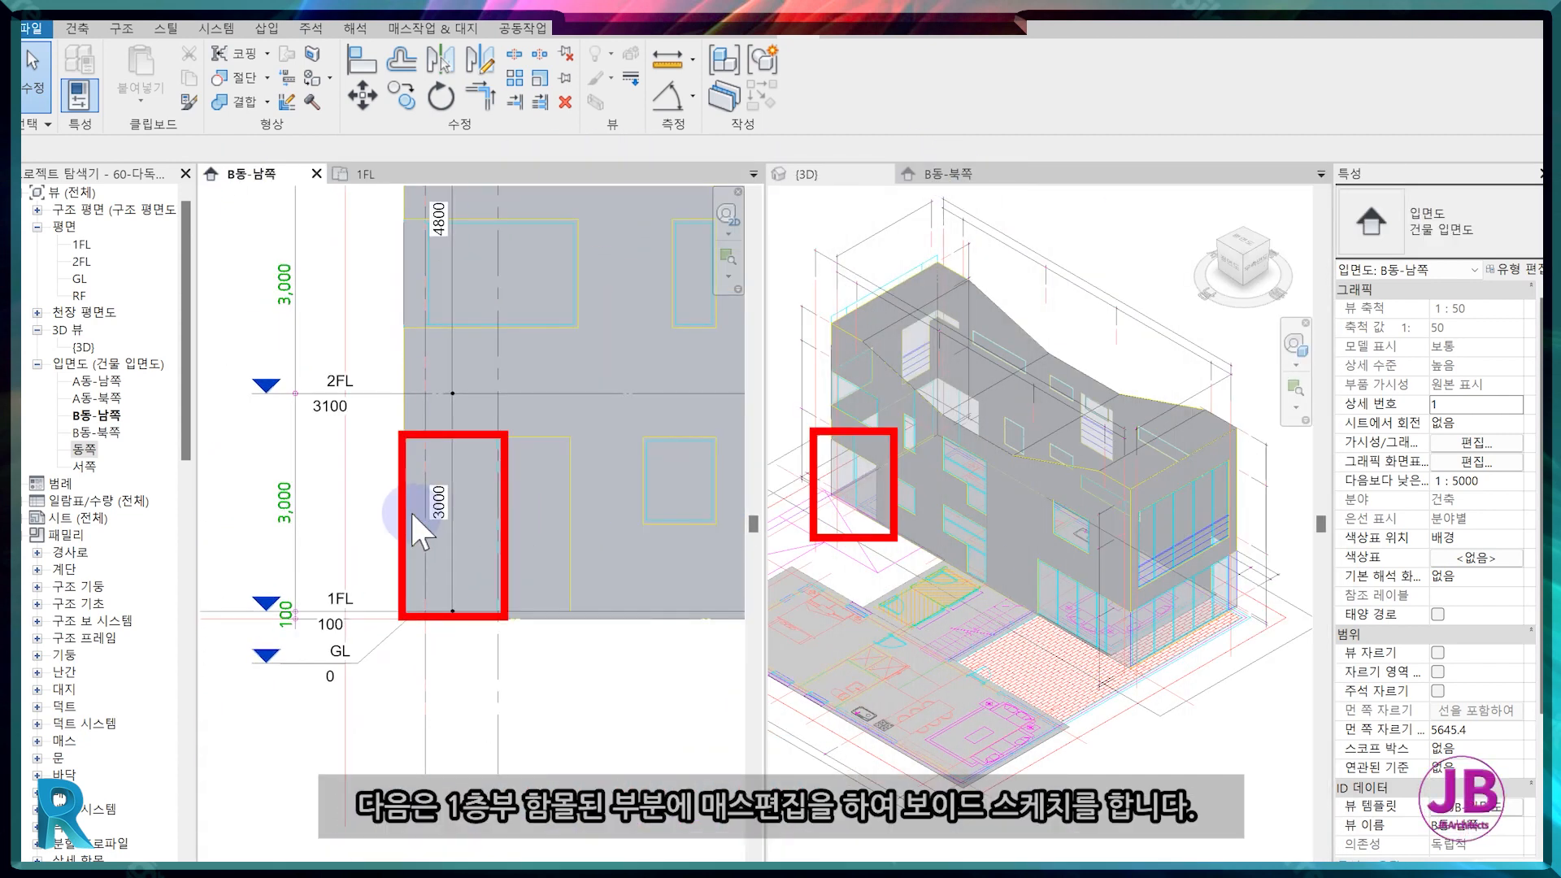
Edit the B동 mass in place and sketch a recess rectangle about 1300 mm wide at the south elevation's lower-left corner, 600 mm below 2FL.
left_click(408, 509)
left_click(810, 96)
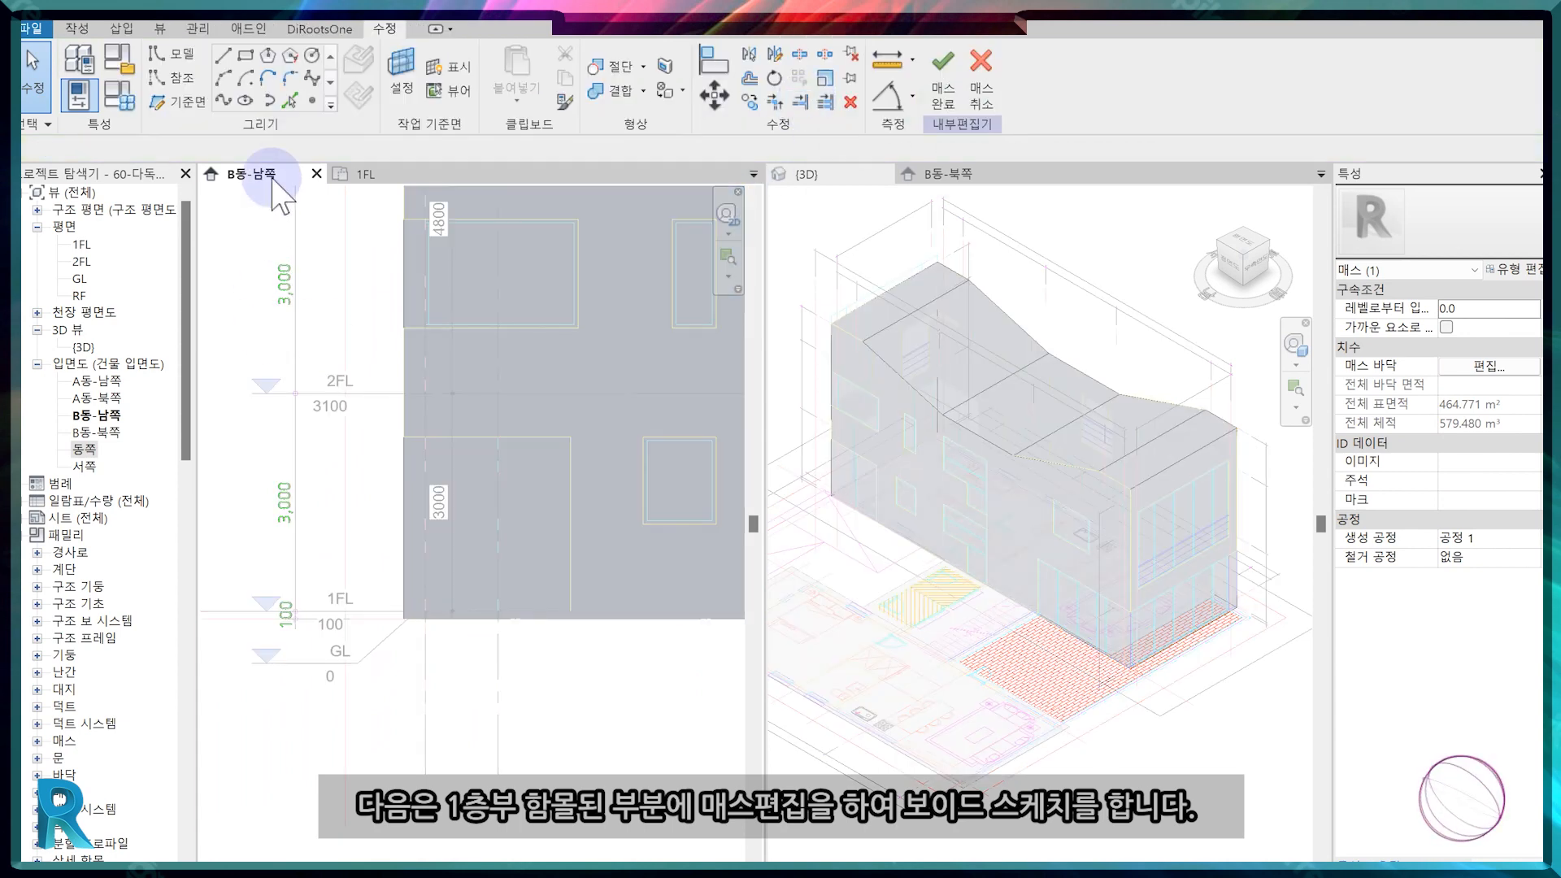
left_click(244, 55)
scroll(464, 631, "up", 6)
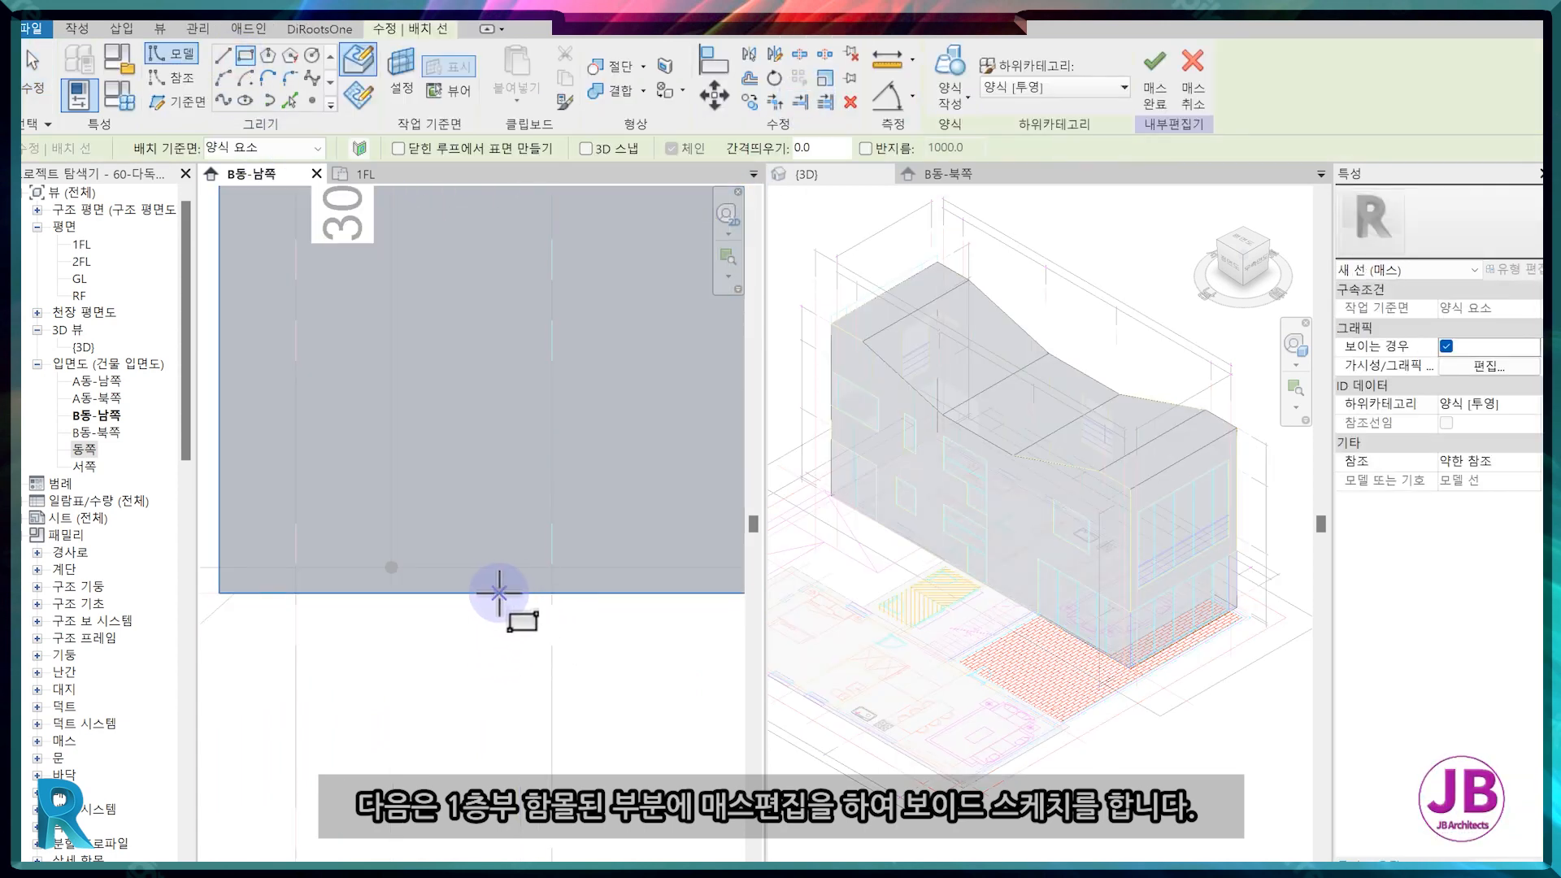
scroll(488, 593, "down", 5)
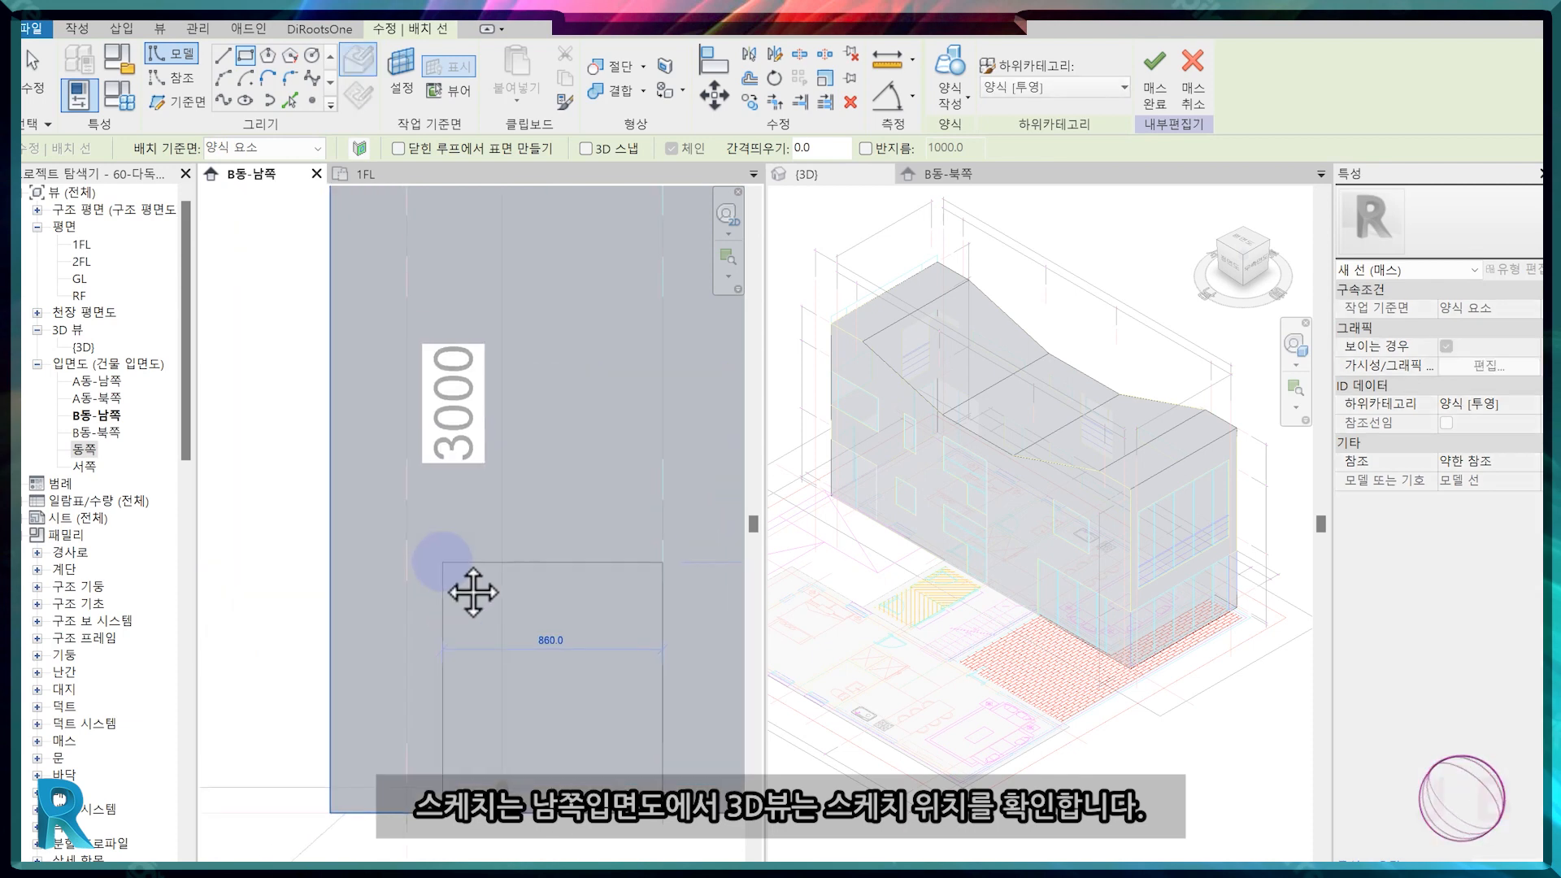
left_click(366, 306)
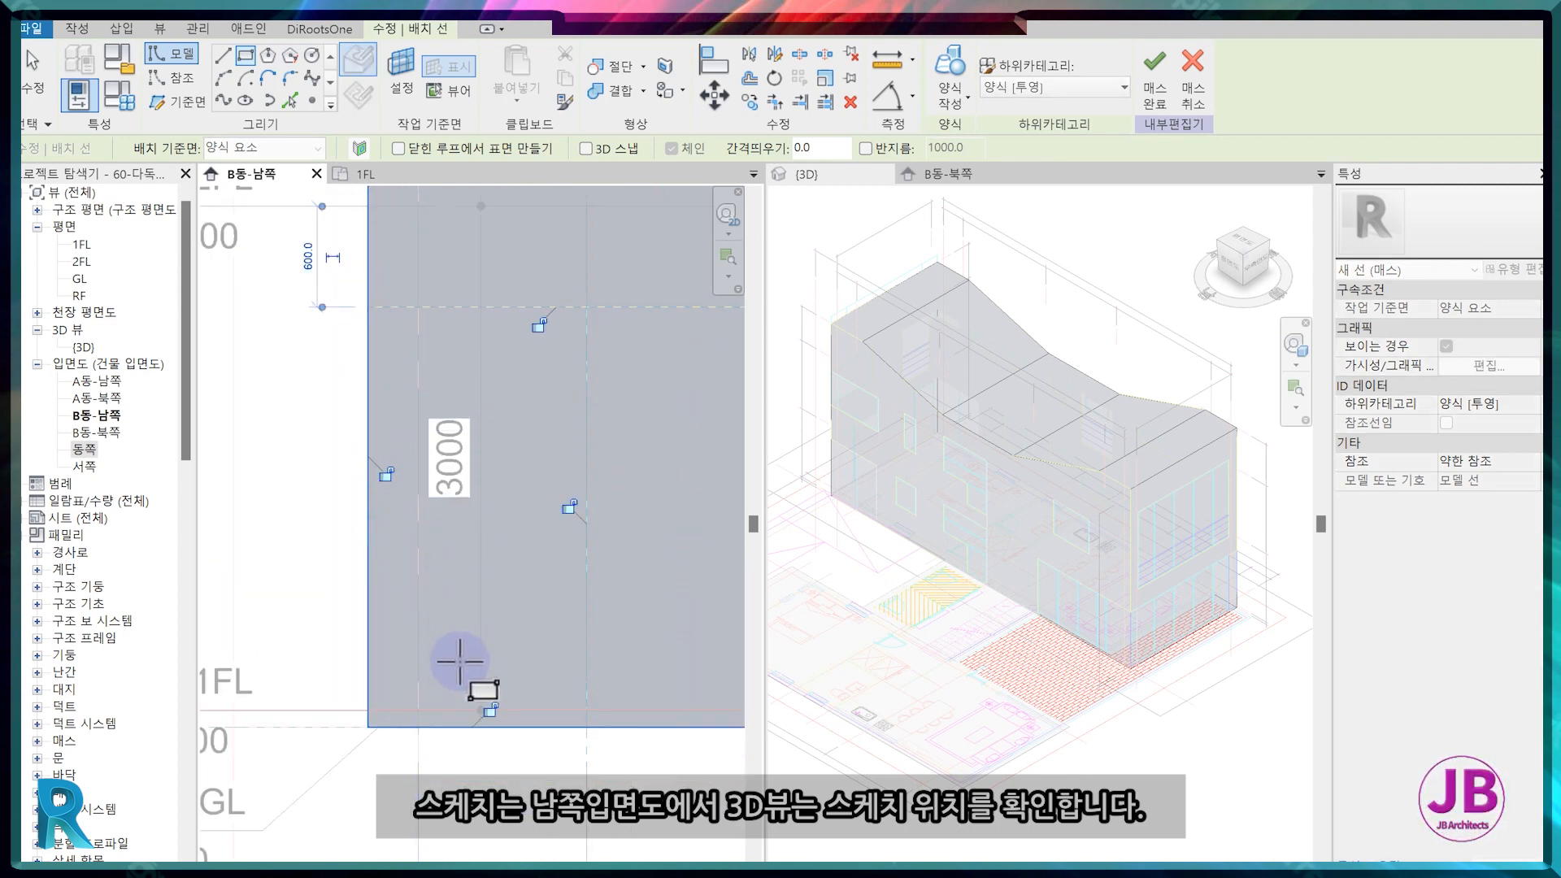
mouse_move(505, 665)
middle_mouse_down()
mouse_move(516, 540)
mouse_move(498, 597)
middle_mouse_up()
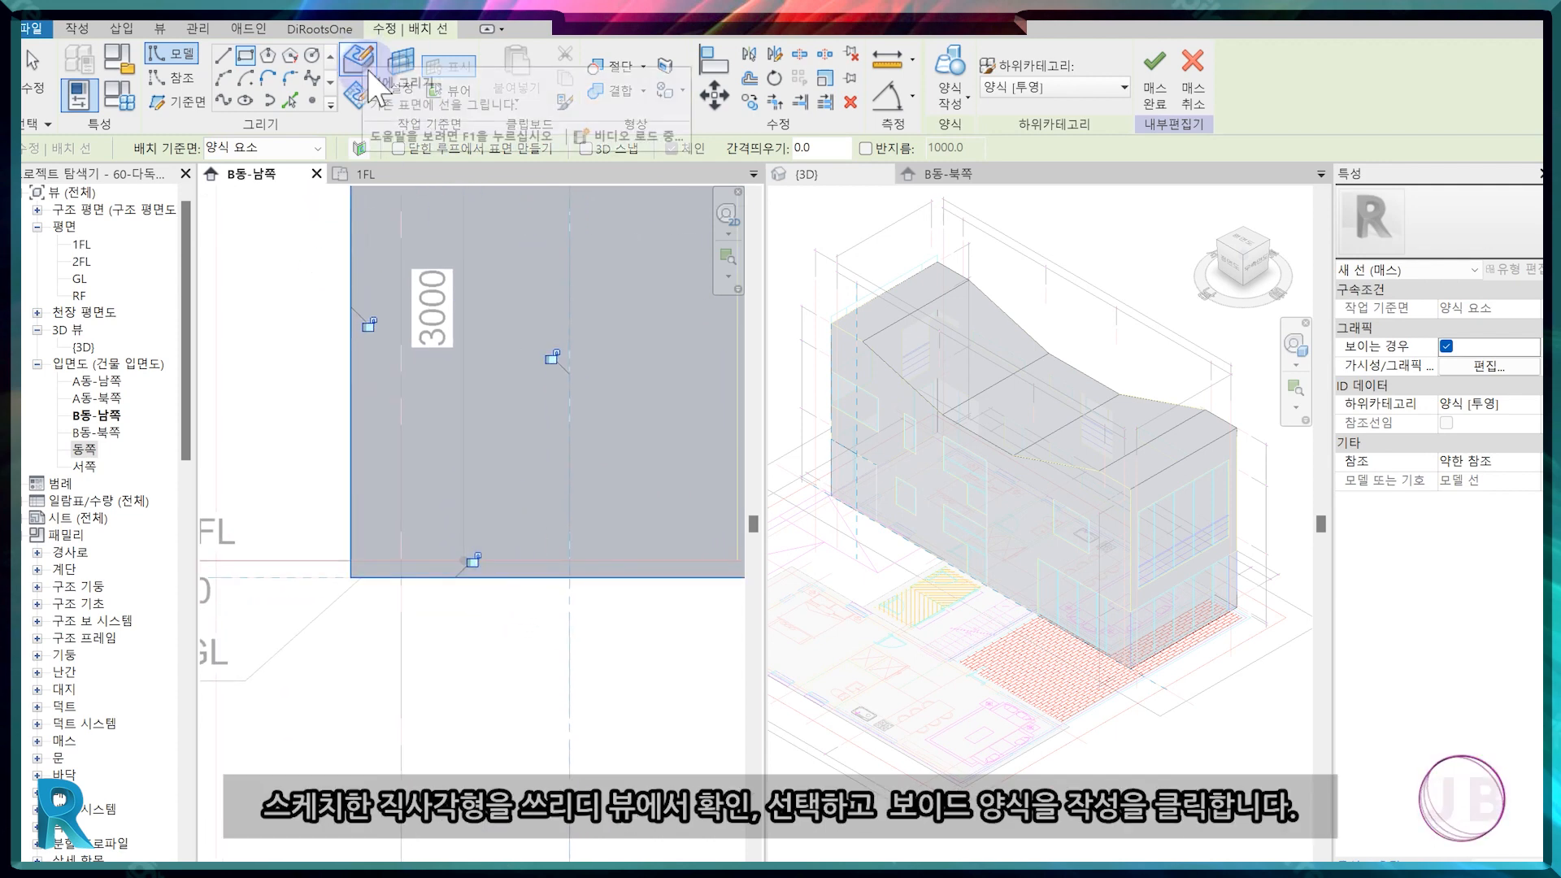
Create a void form from the ground-floor recess rectangle in the 3D view.
scroll(790, 474, "up", 3)
scroll(790, 474, "up", 2)
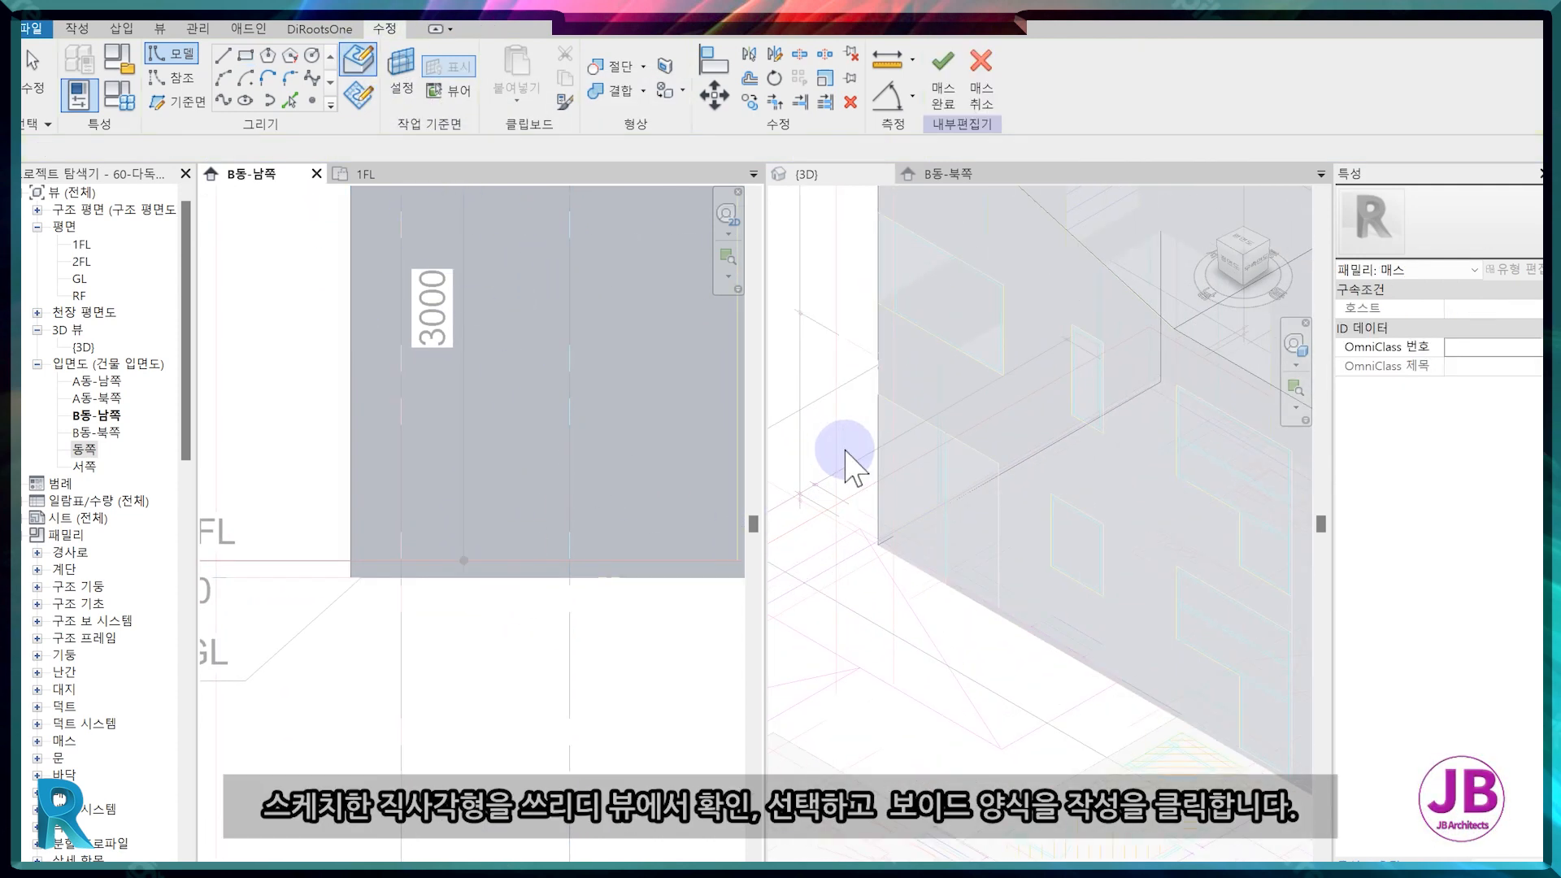
key("Escape")
key("Escape")
left_click(926, 420)
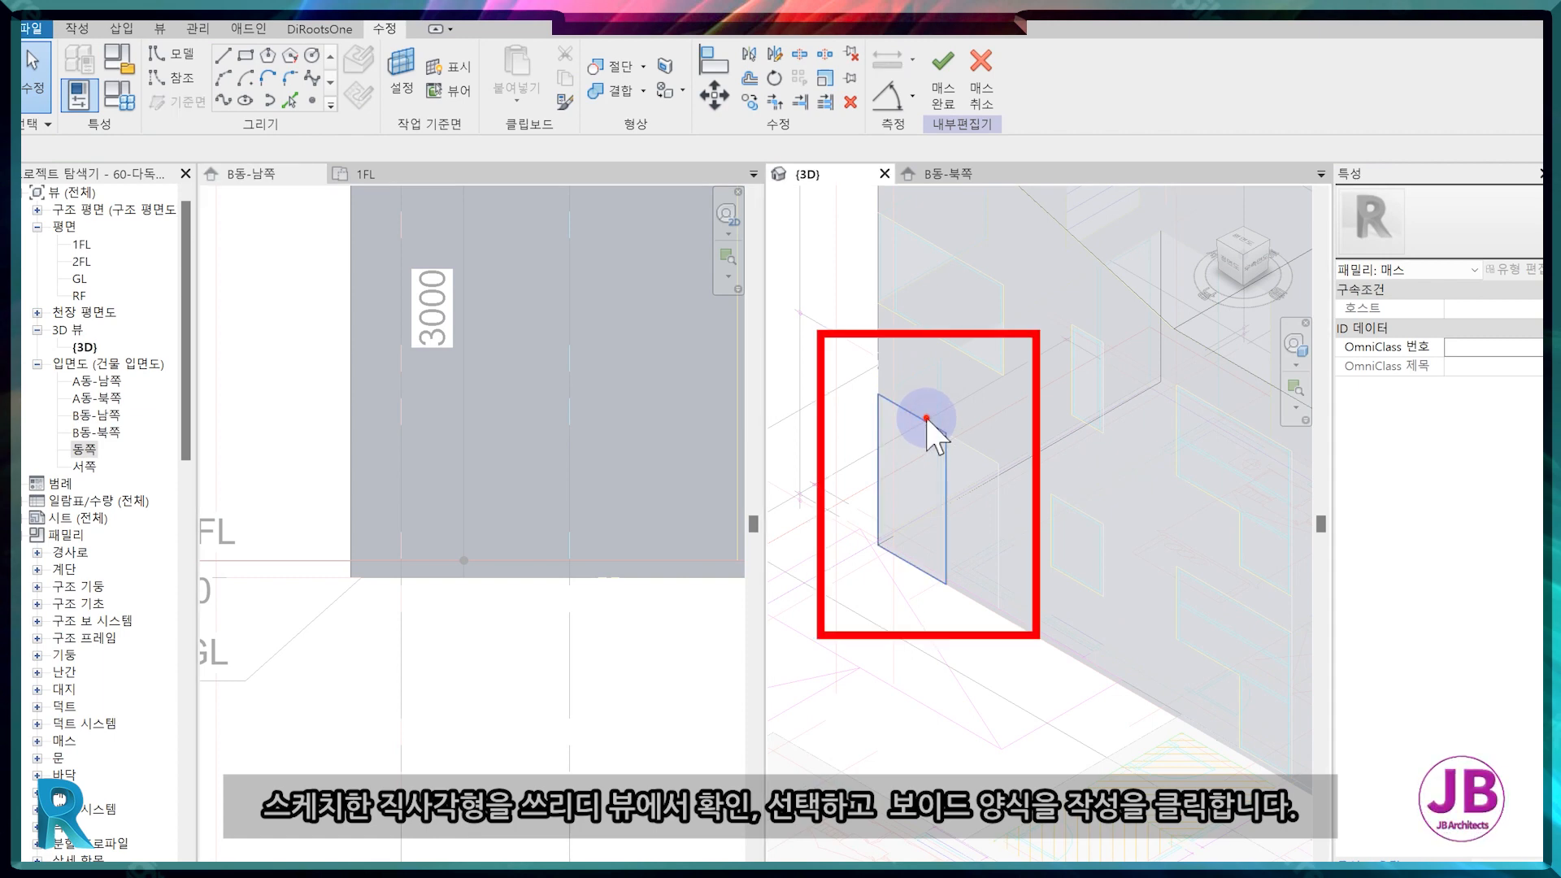
left_click(926, 420)
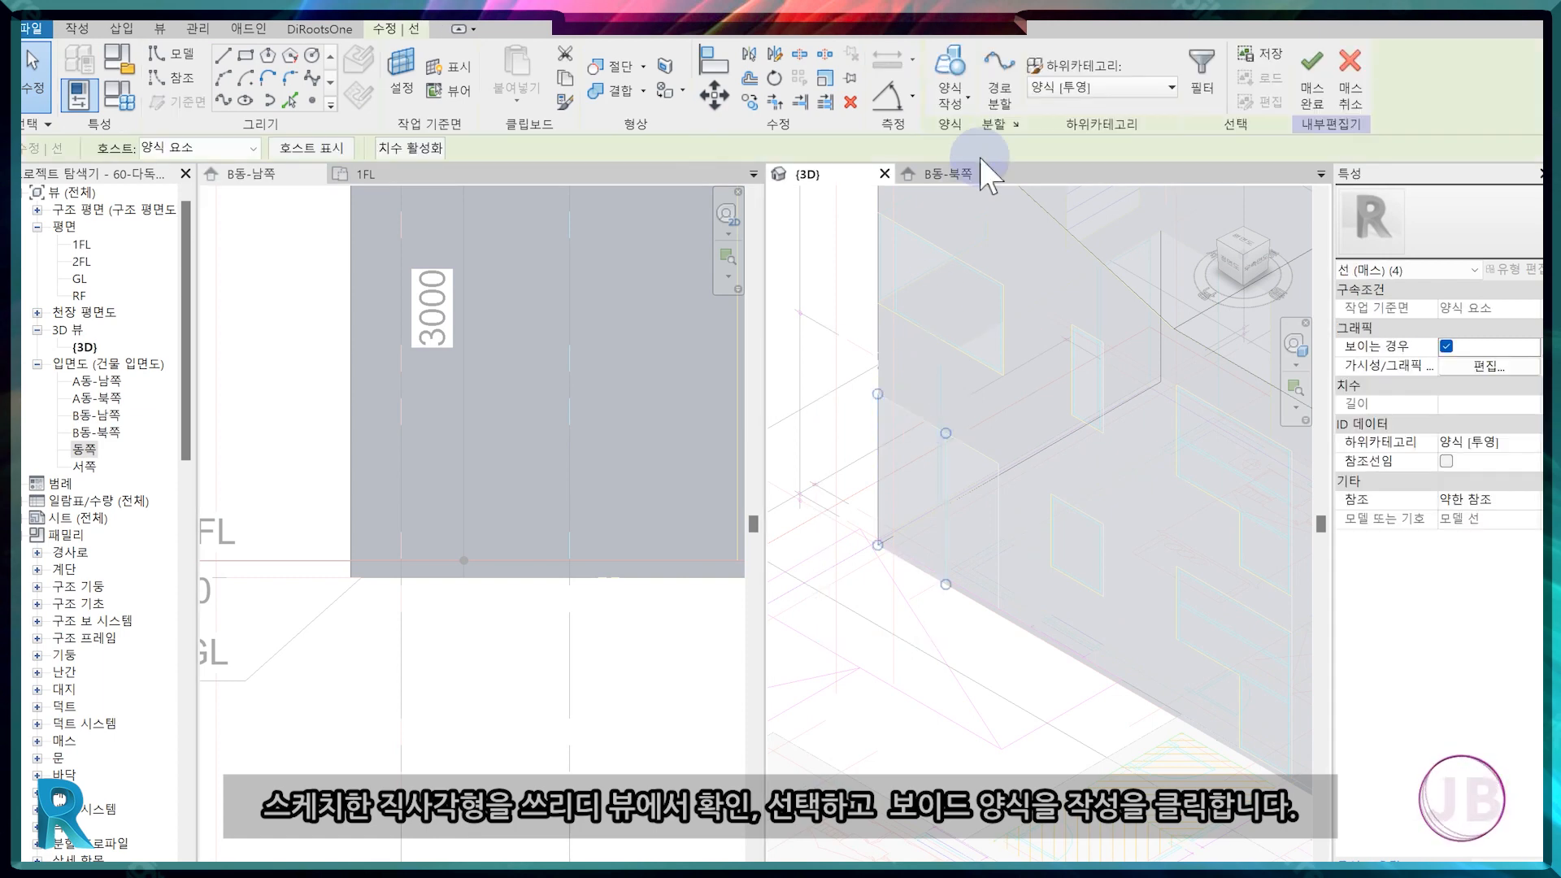
left_click(949, 96)
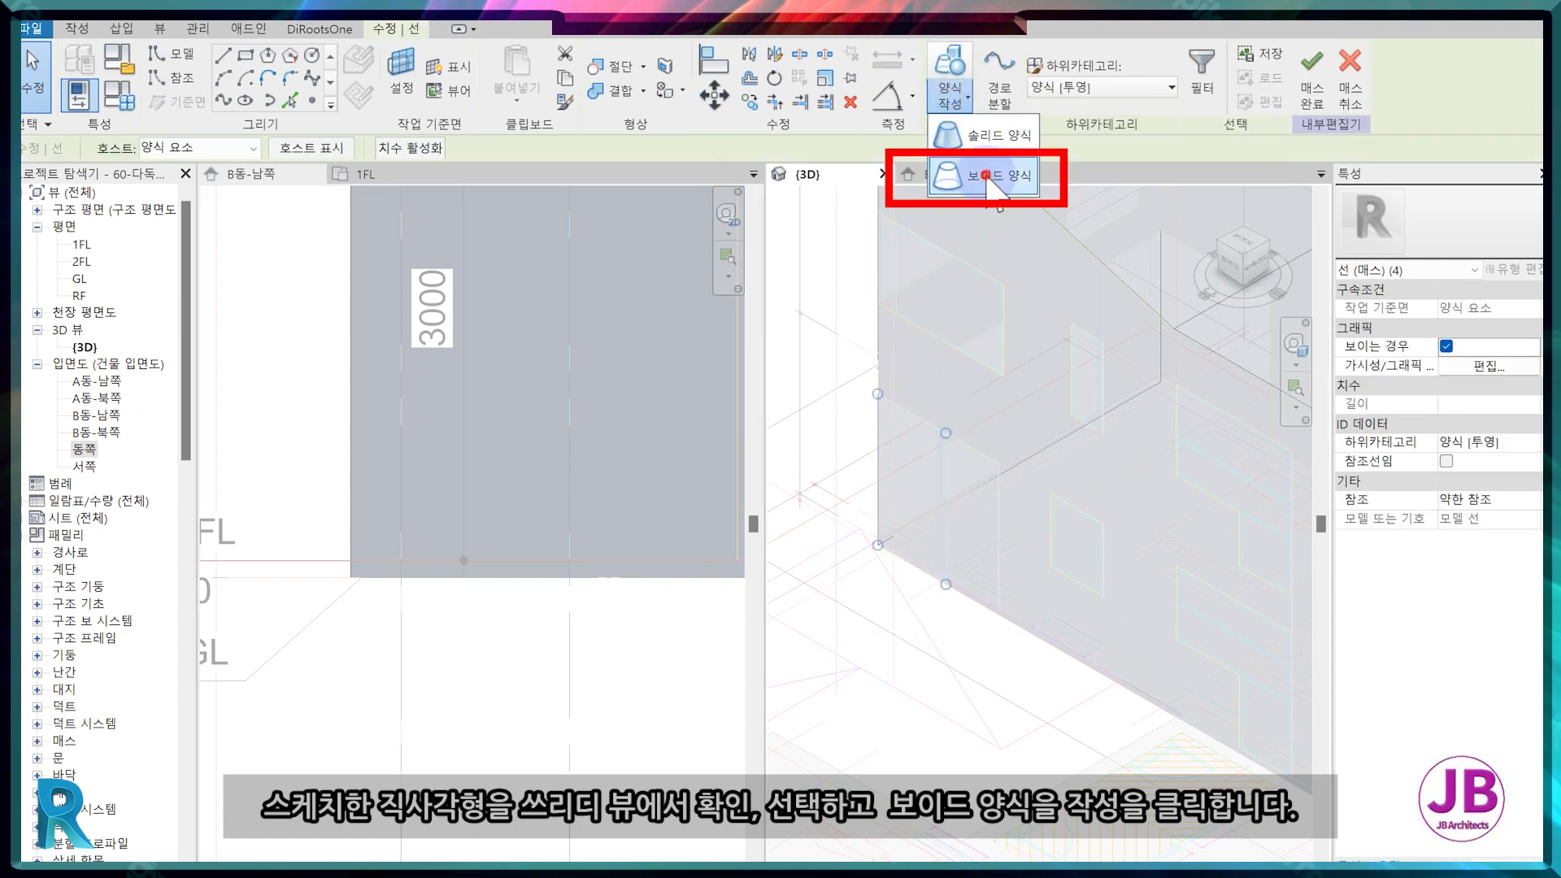
left_click(988, 176)
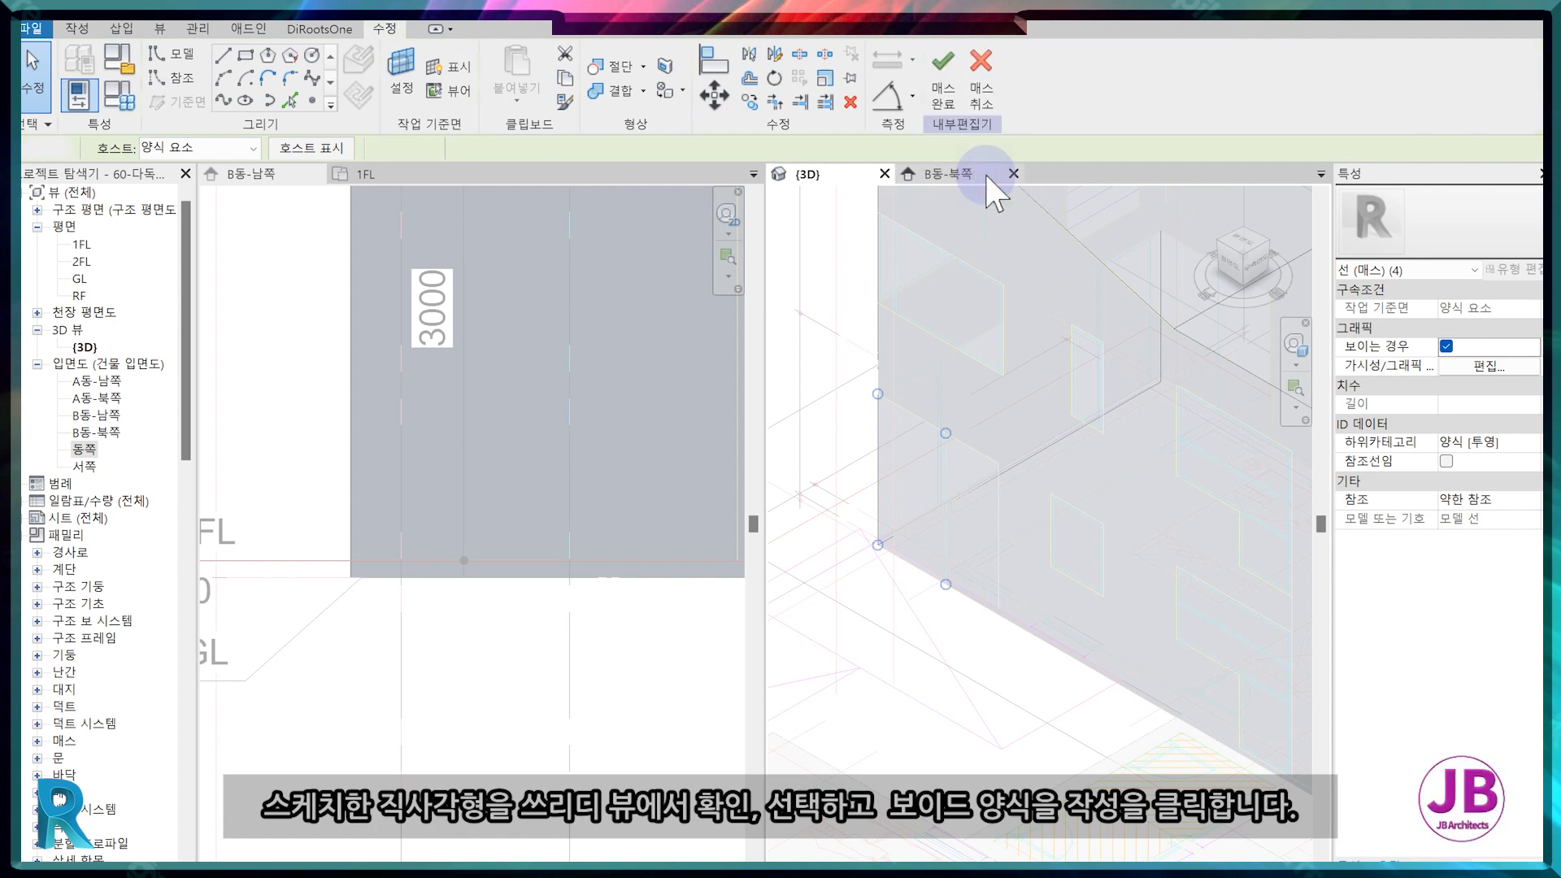
Extend the recess void through to the opposite side of the mass, finish the mass edit and inspect the recess.
left_click_drag(1120, 446, 1164, 428)
scroll(1063, 457, "down", 2)
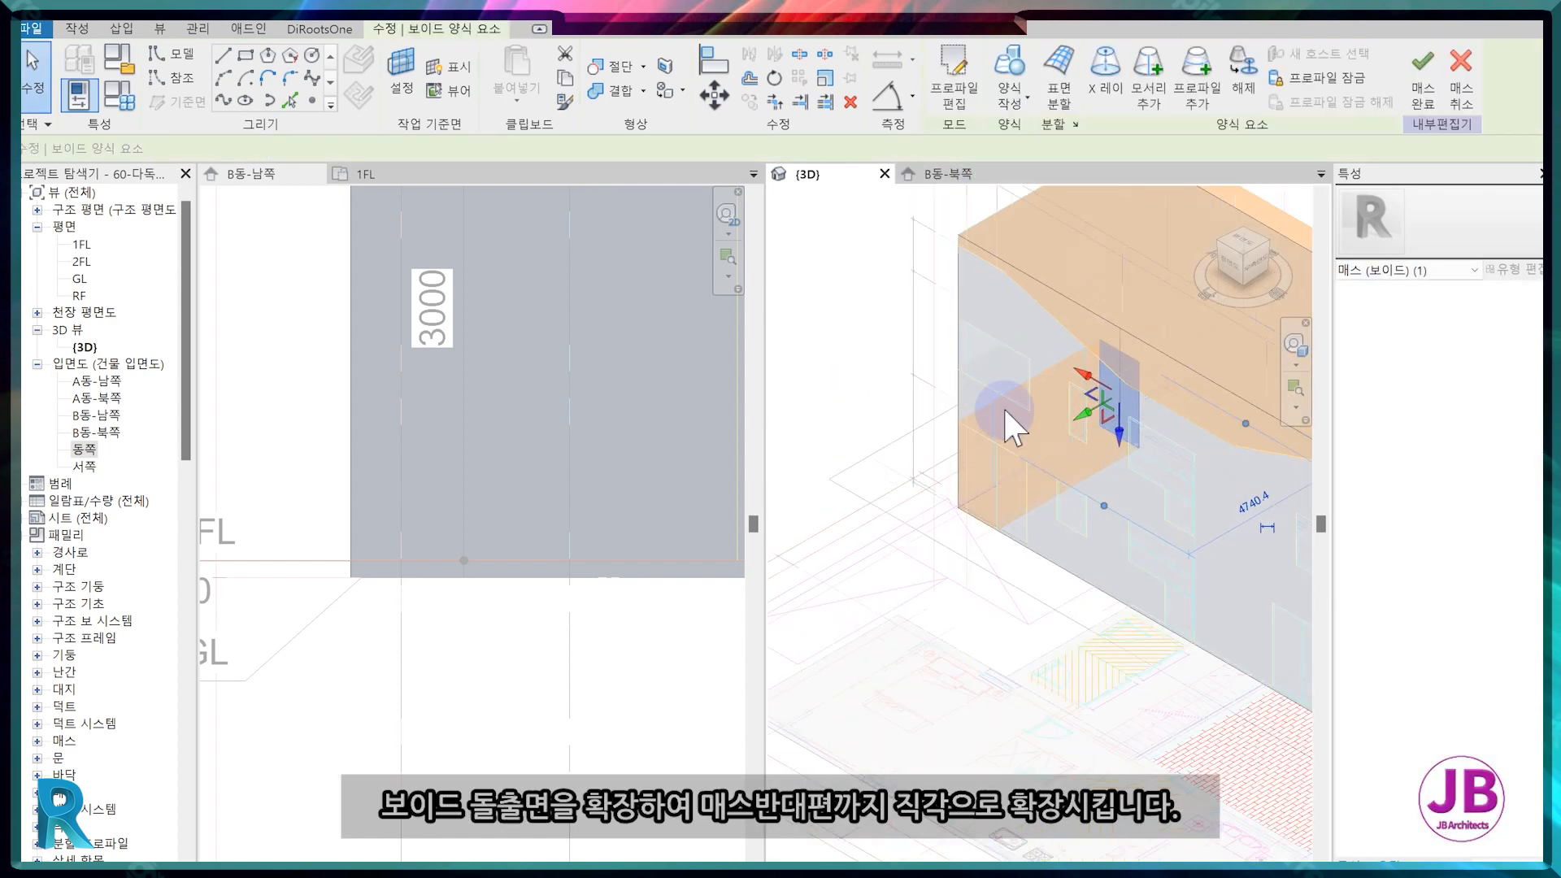
left_click(1419, 96)
left_click(966, 523)
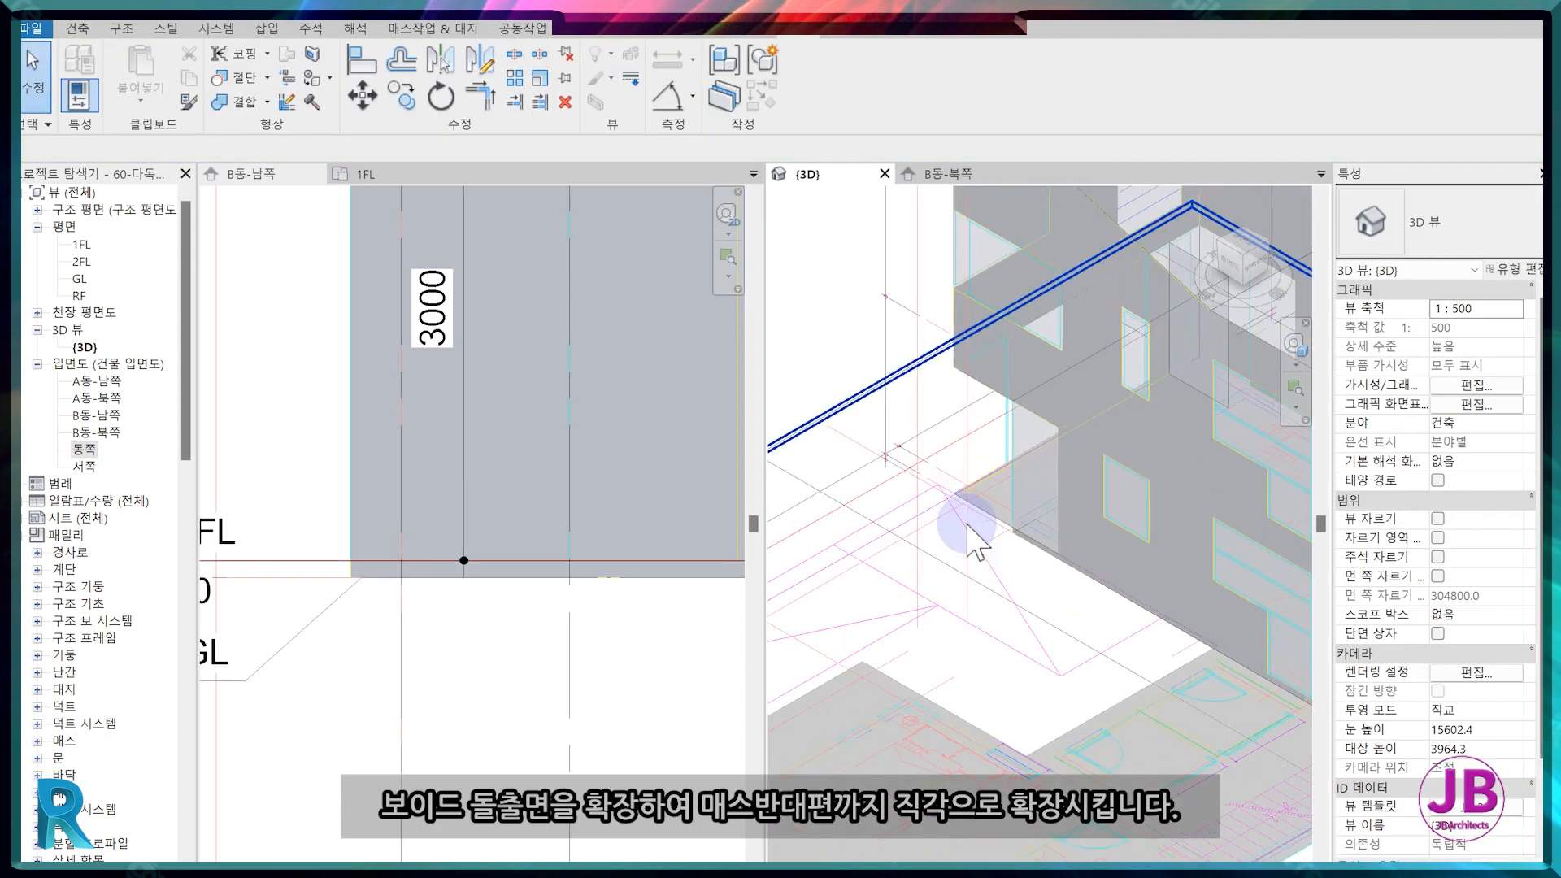
scroll(996, 558, "up", 4)
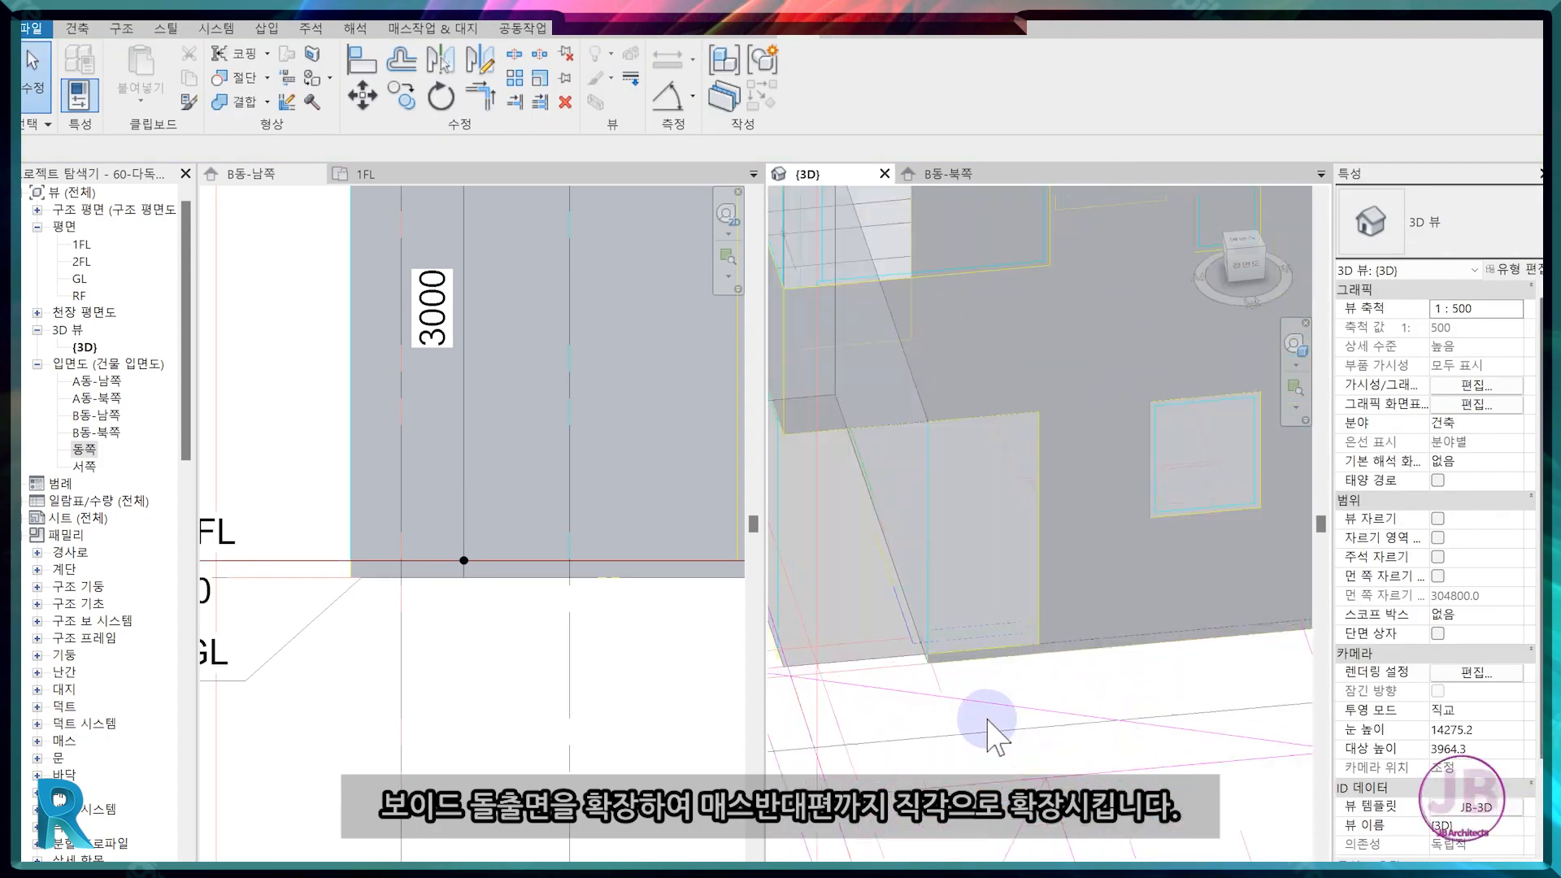
scroll(990, 722, "up", 3)
Reopen the mass for in-place editing, set the recess side face's distance to 1100 mm, and finish the mass.
left_click(986, 405)
left_click(816, 89)
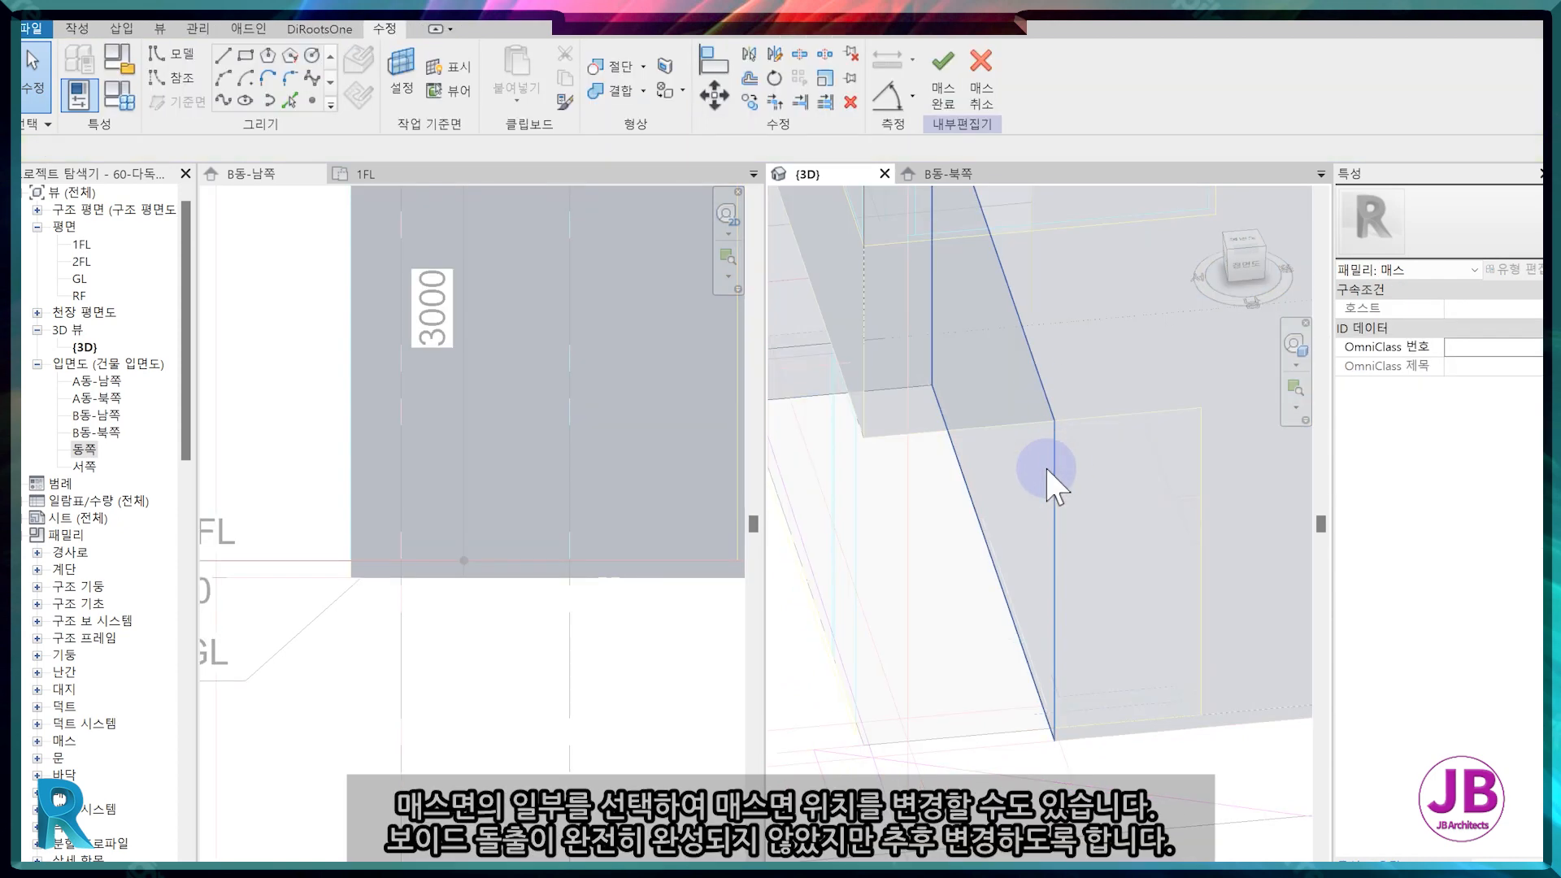
left_click(1014, 483)
left_click_drag(949, 421, 990, 671)
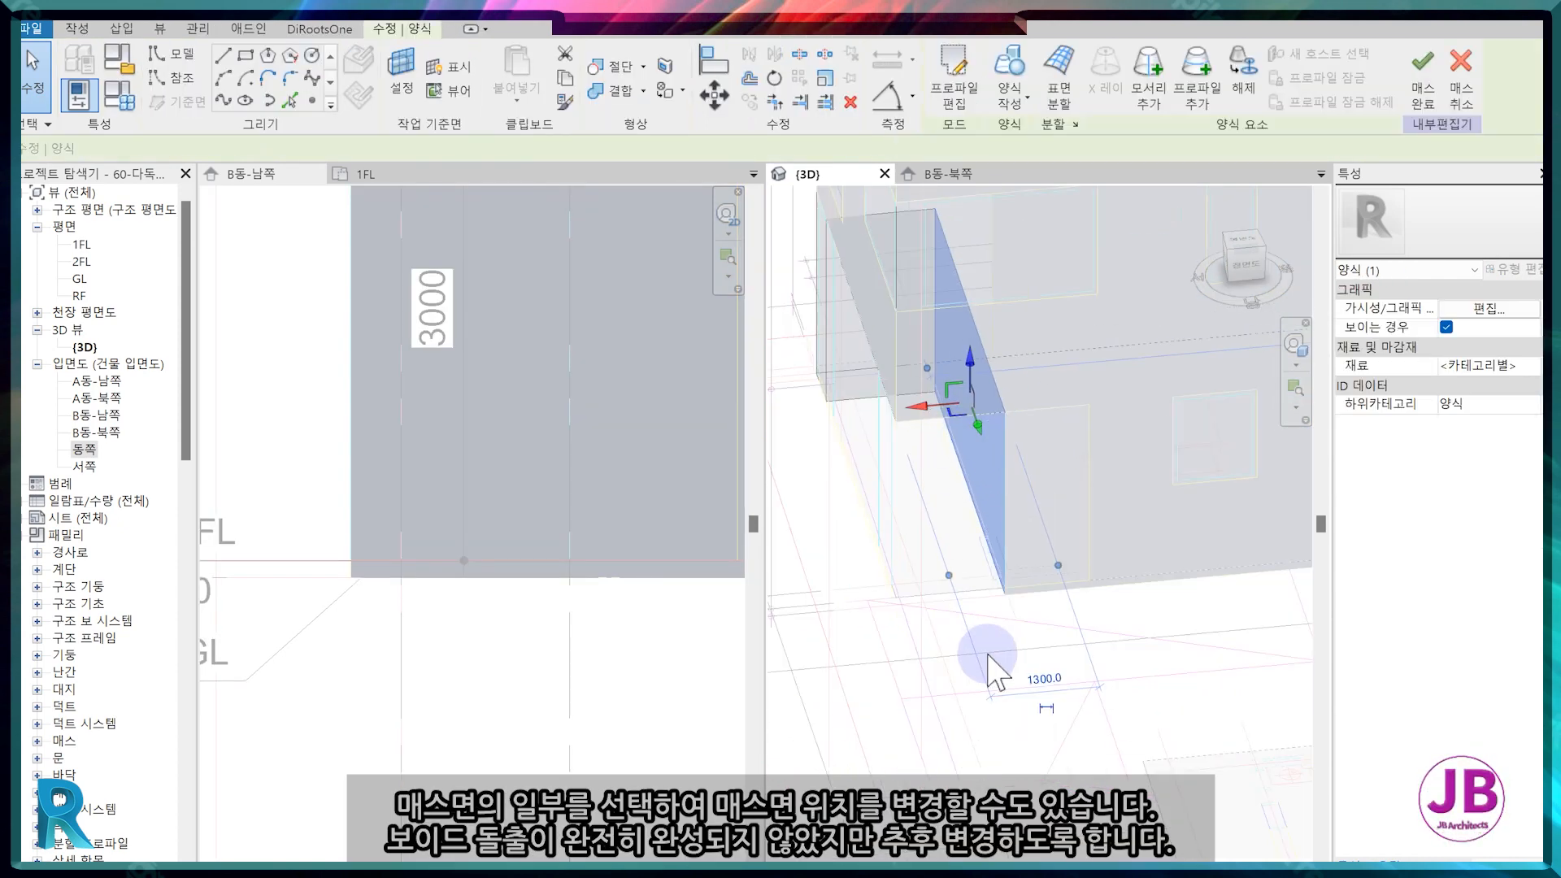
left_click(1045, 678)
type("11")
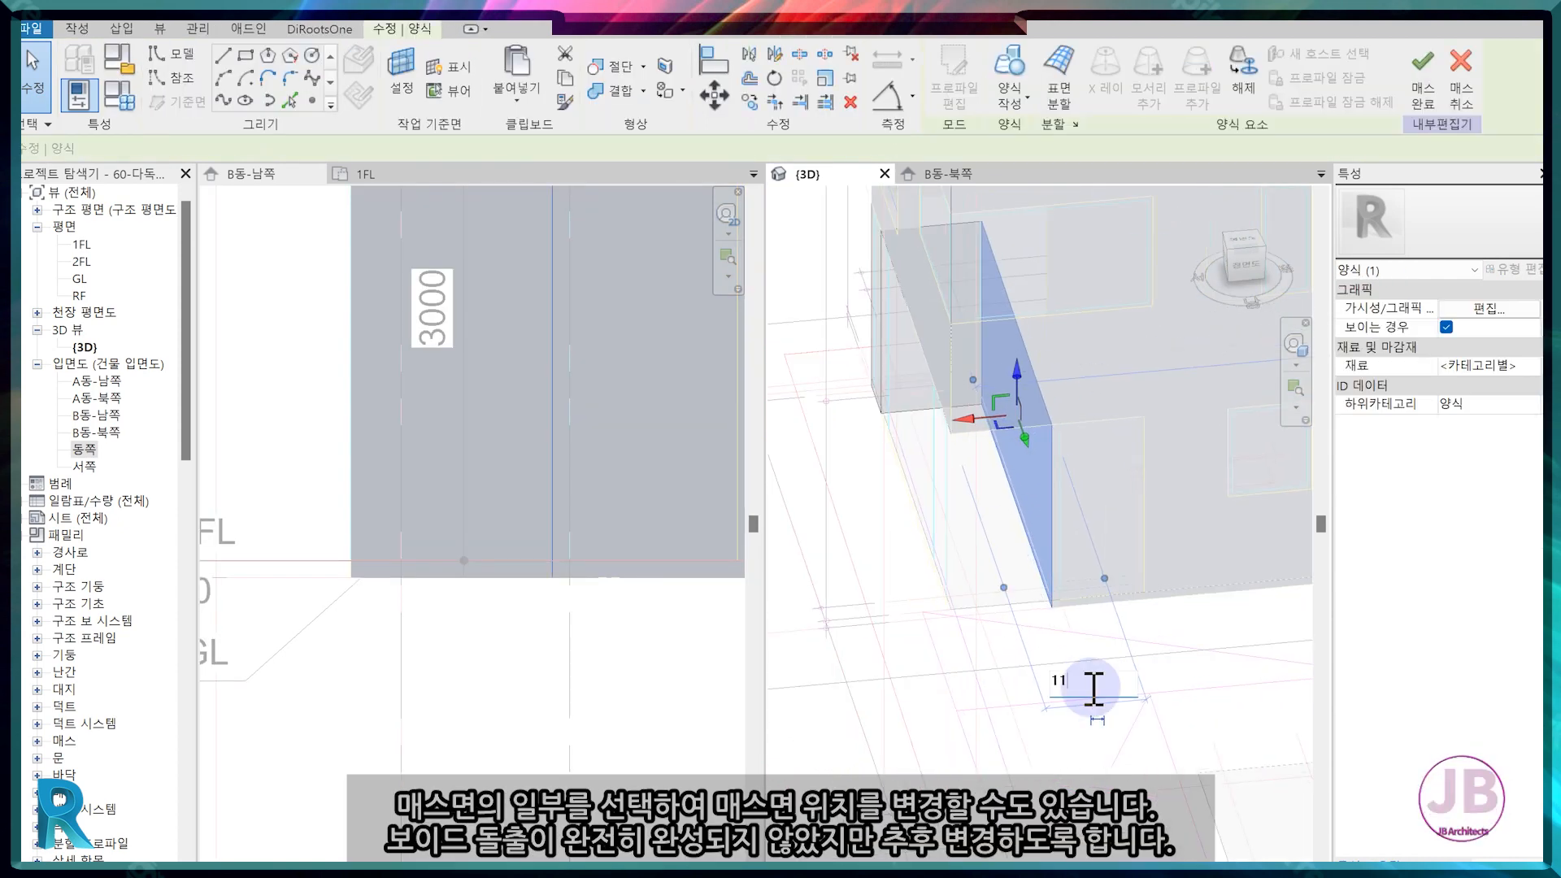
type("00")
key("Return")
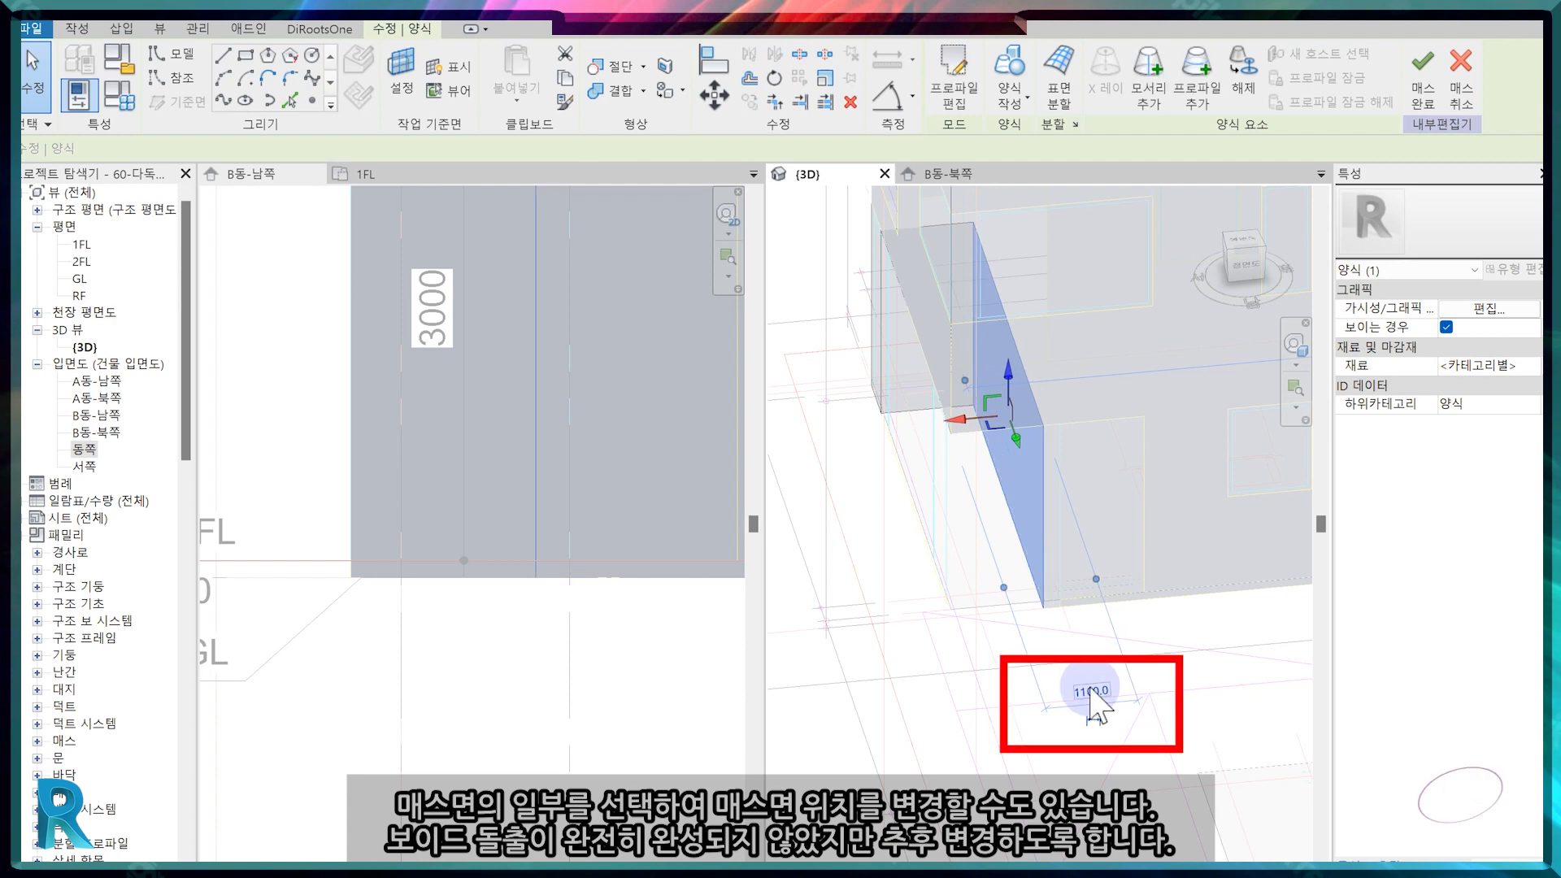
key("Escape")
scroll(981, 561, "down", 2)
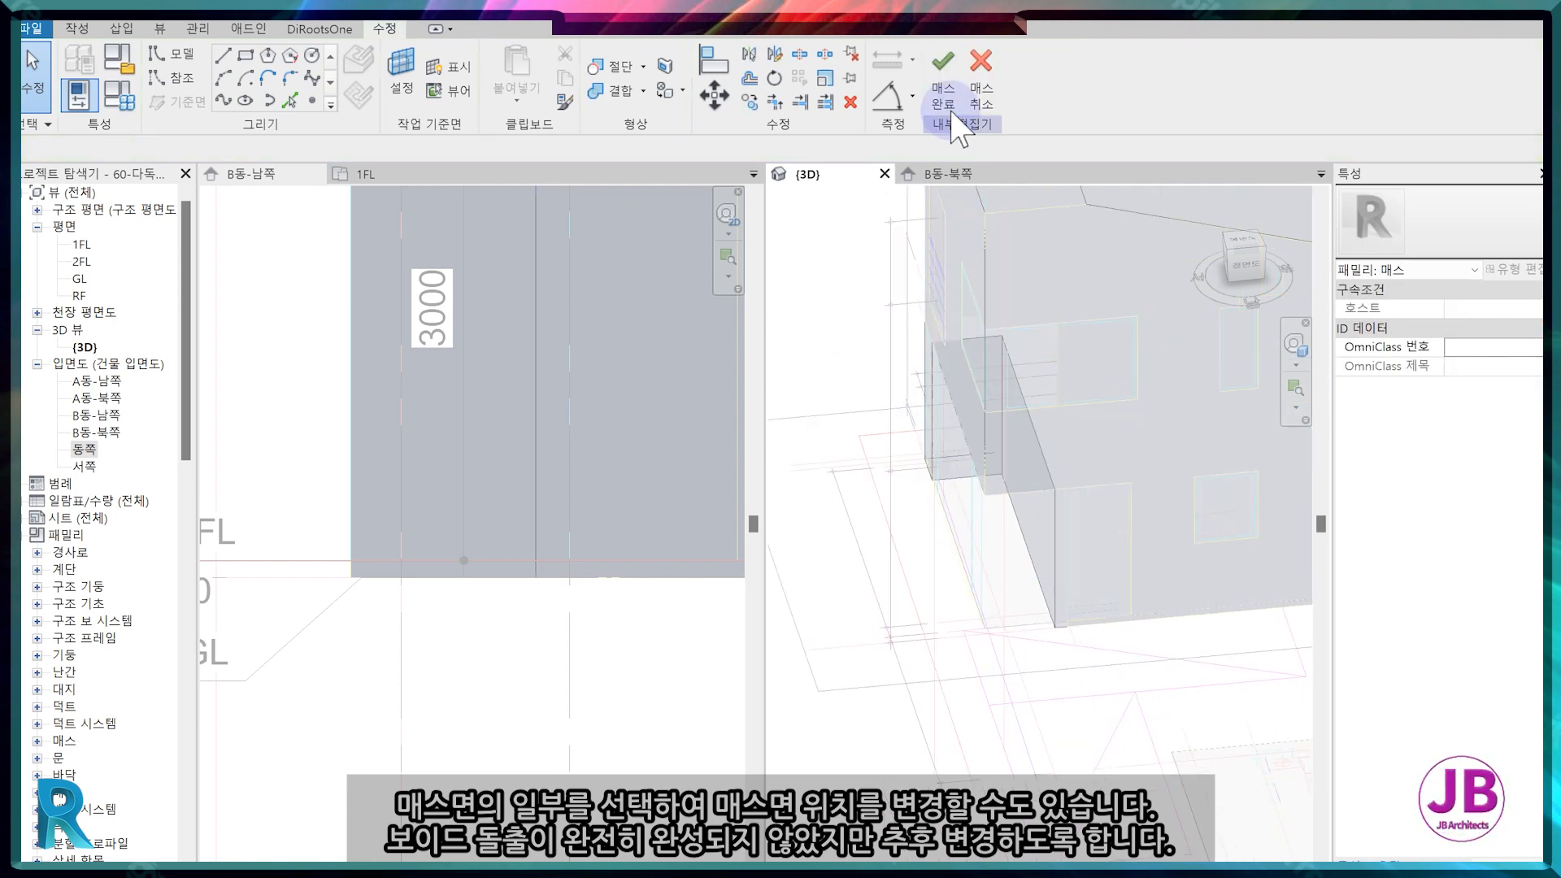
left_click(945, 91)
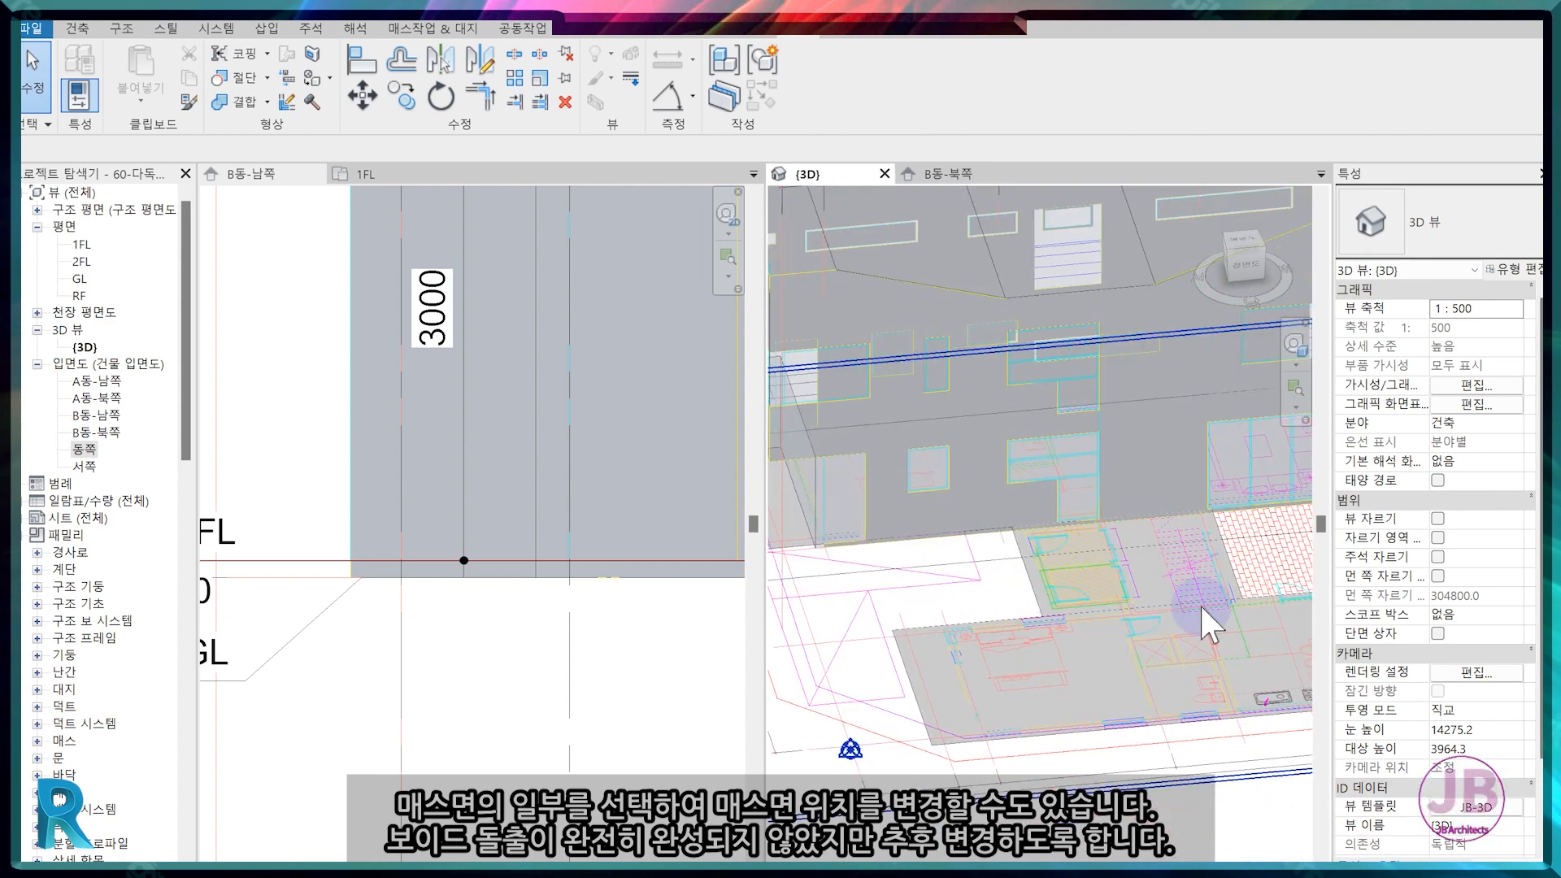
Edit the B동 mass in place and sketch a rectangle about 2500 mm high at the south elevation's lower-right ground-floor corner.
scroll(1188, 622, "up", 5)
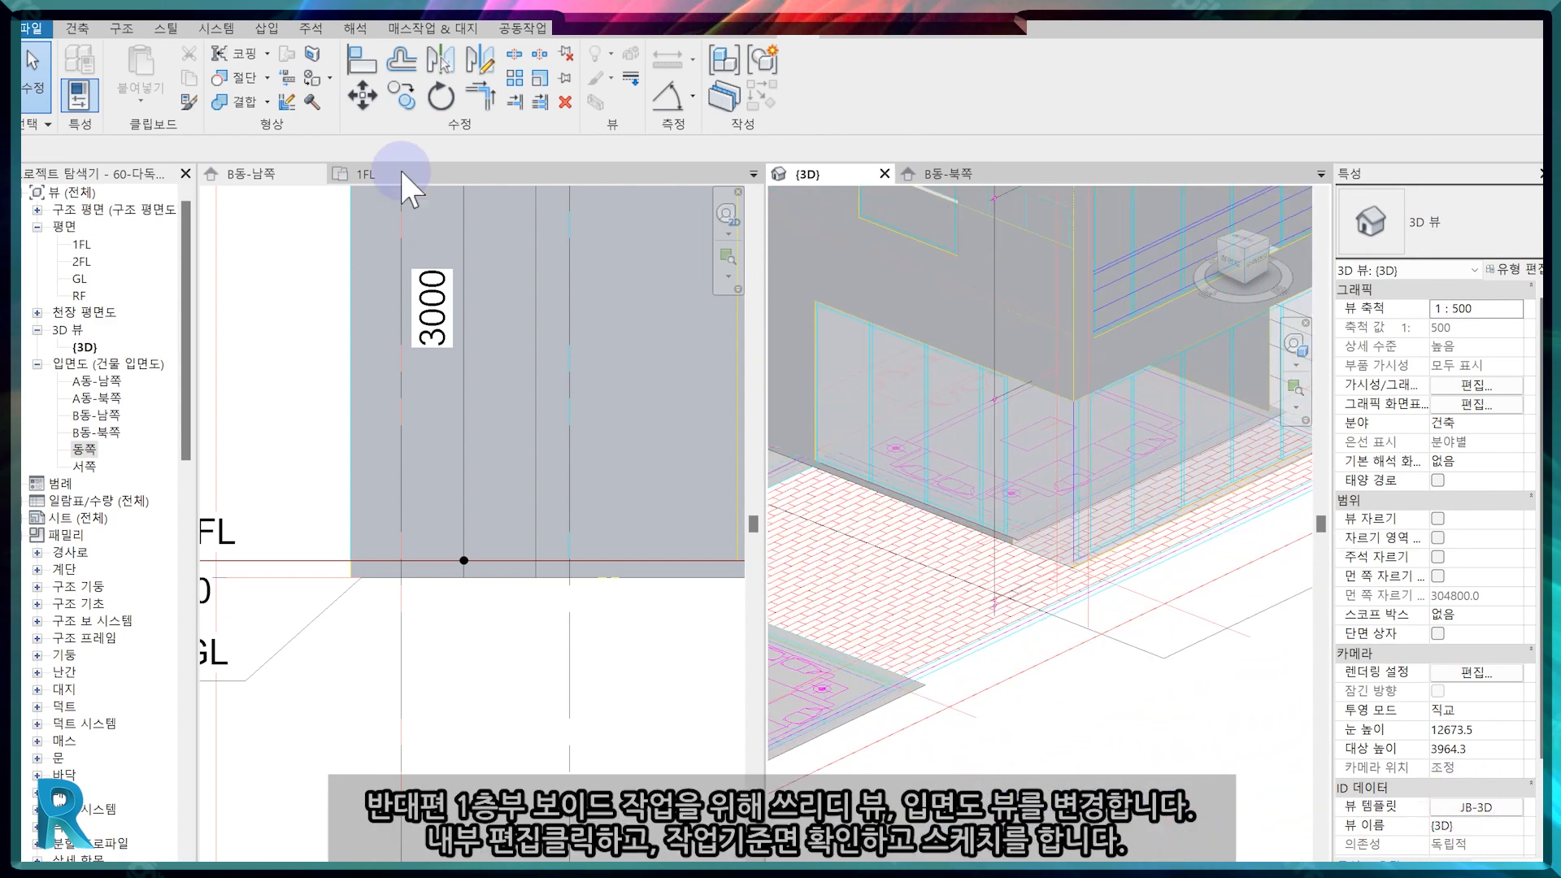
scroll(402, 457, "down", 8)
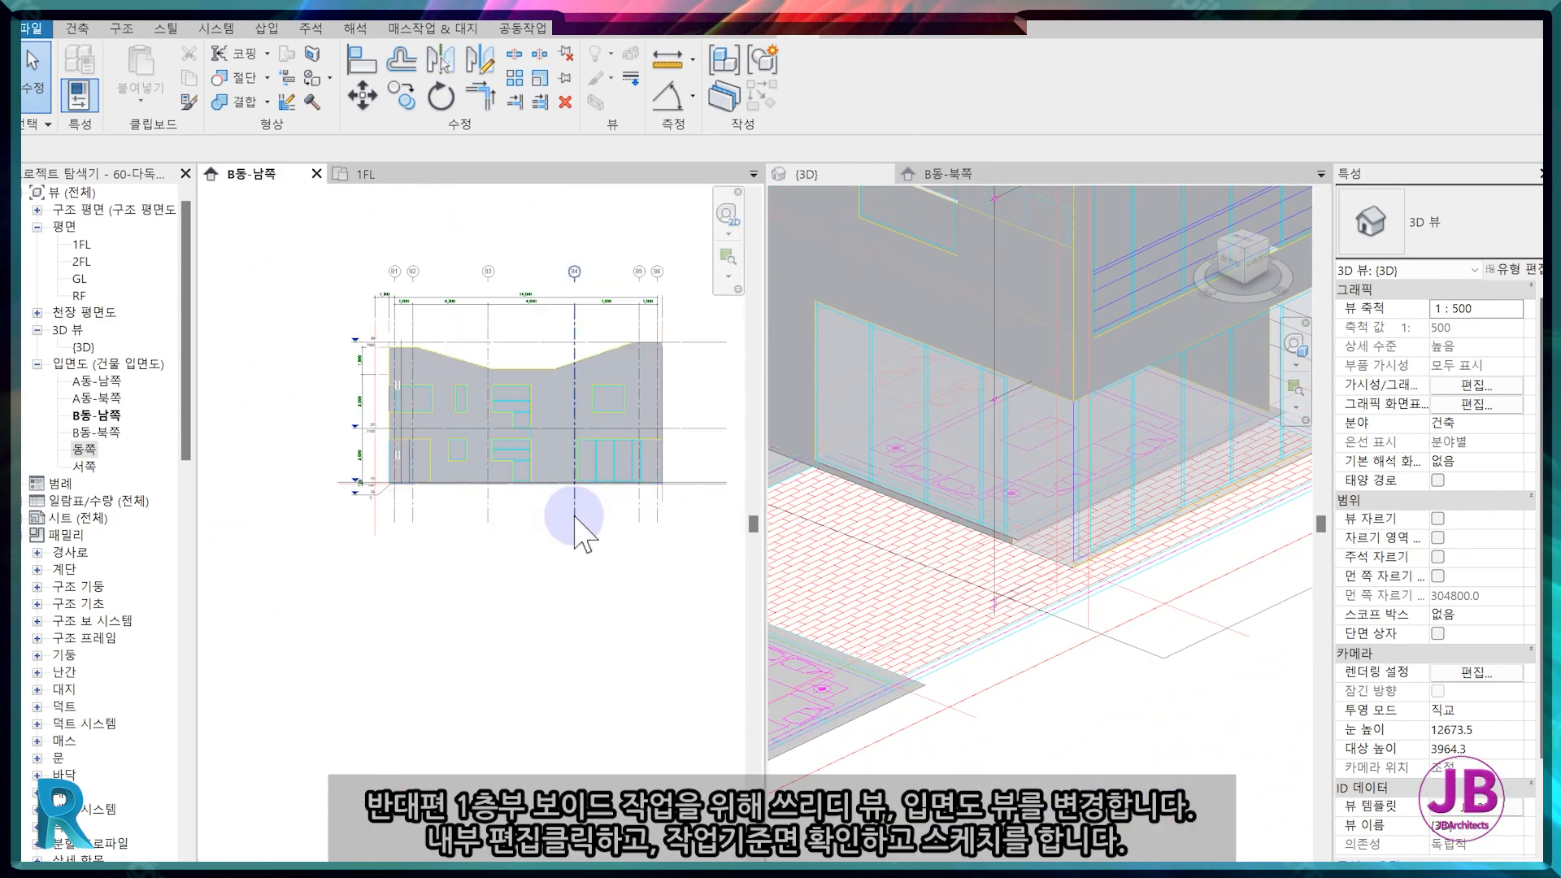
scroll(642, 472, "up", 6)
left_click(568, 448)
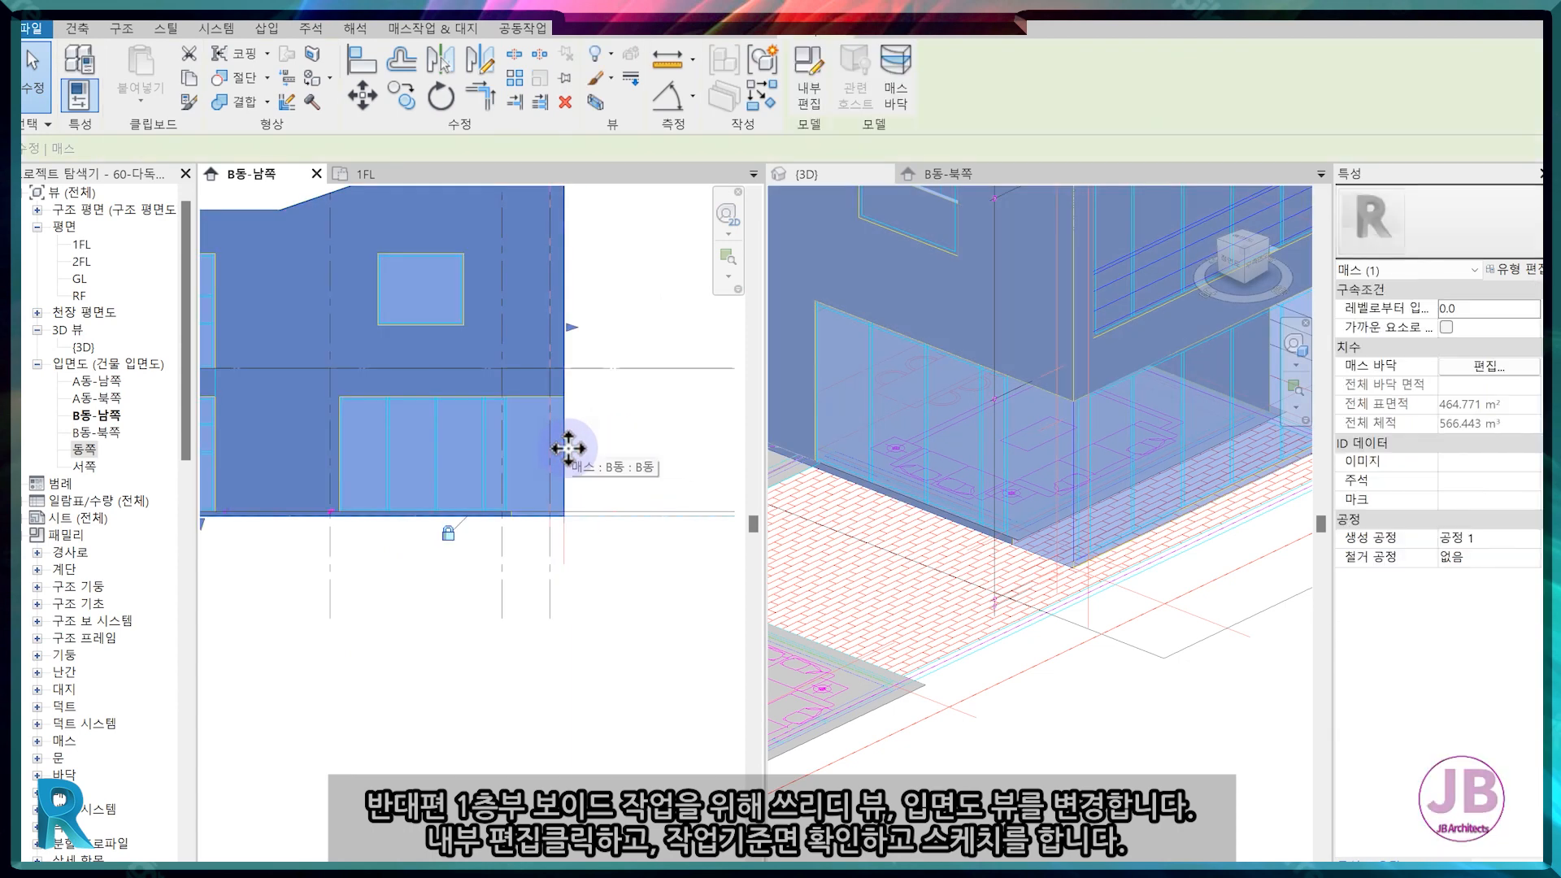
left_click(814, 86)
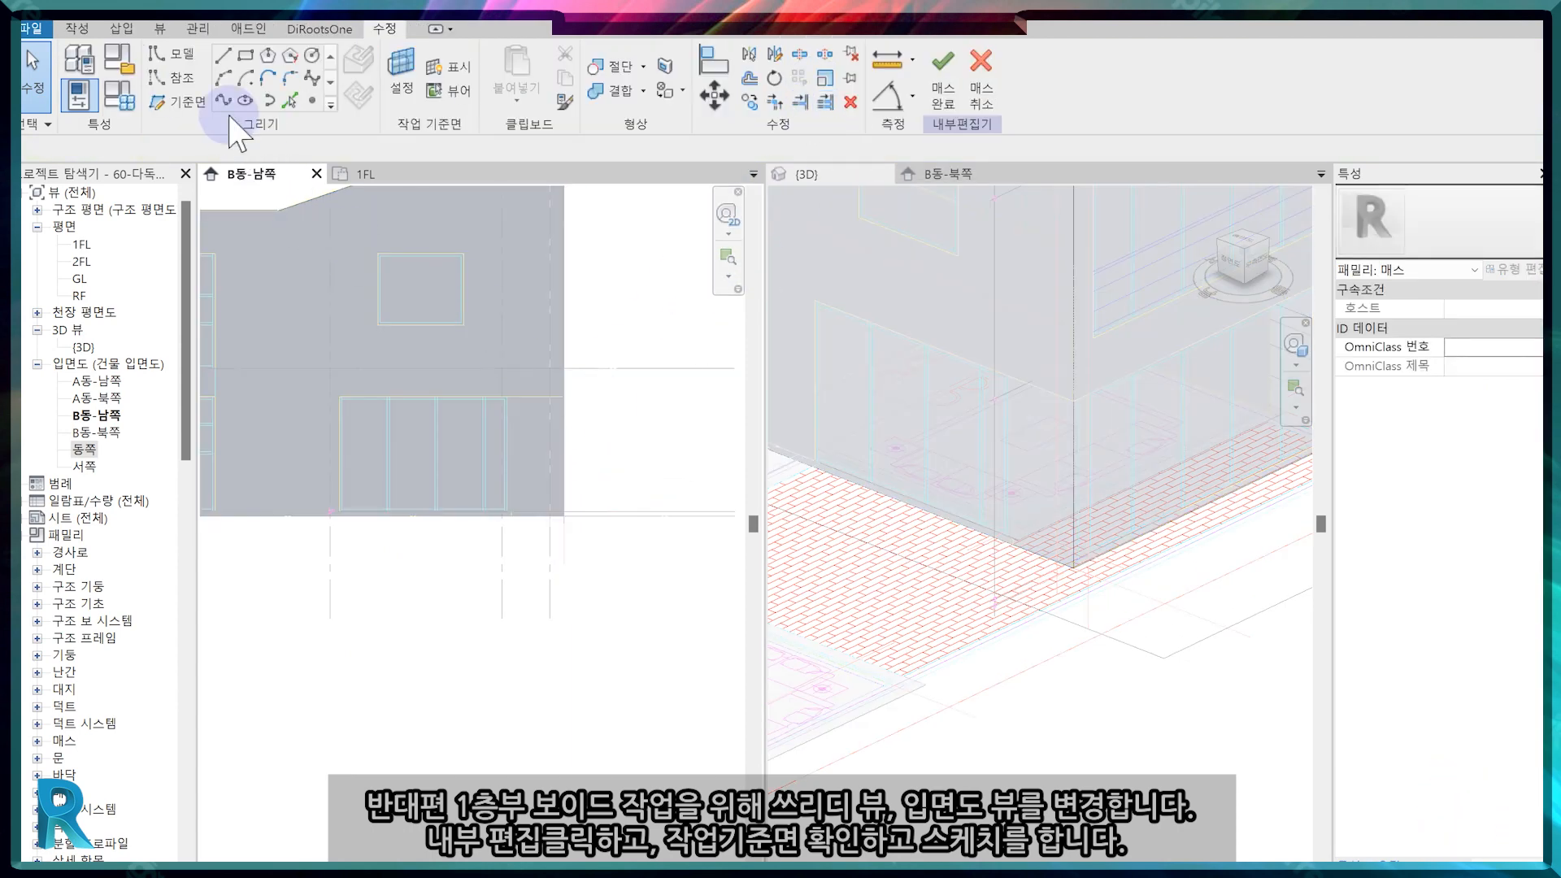
left_click(244, 58)
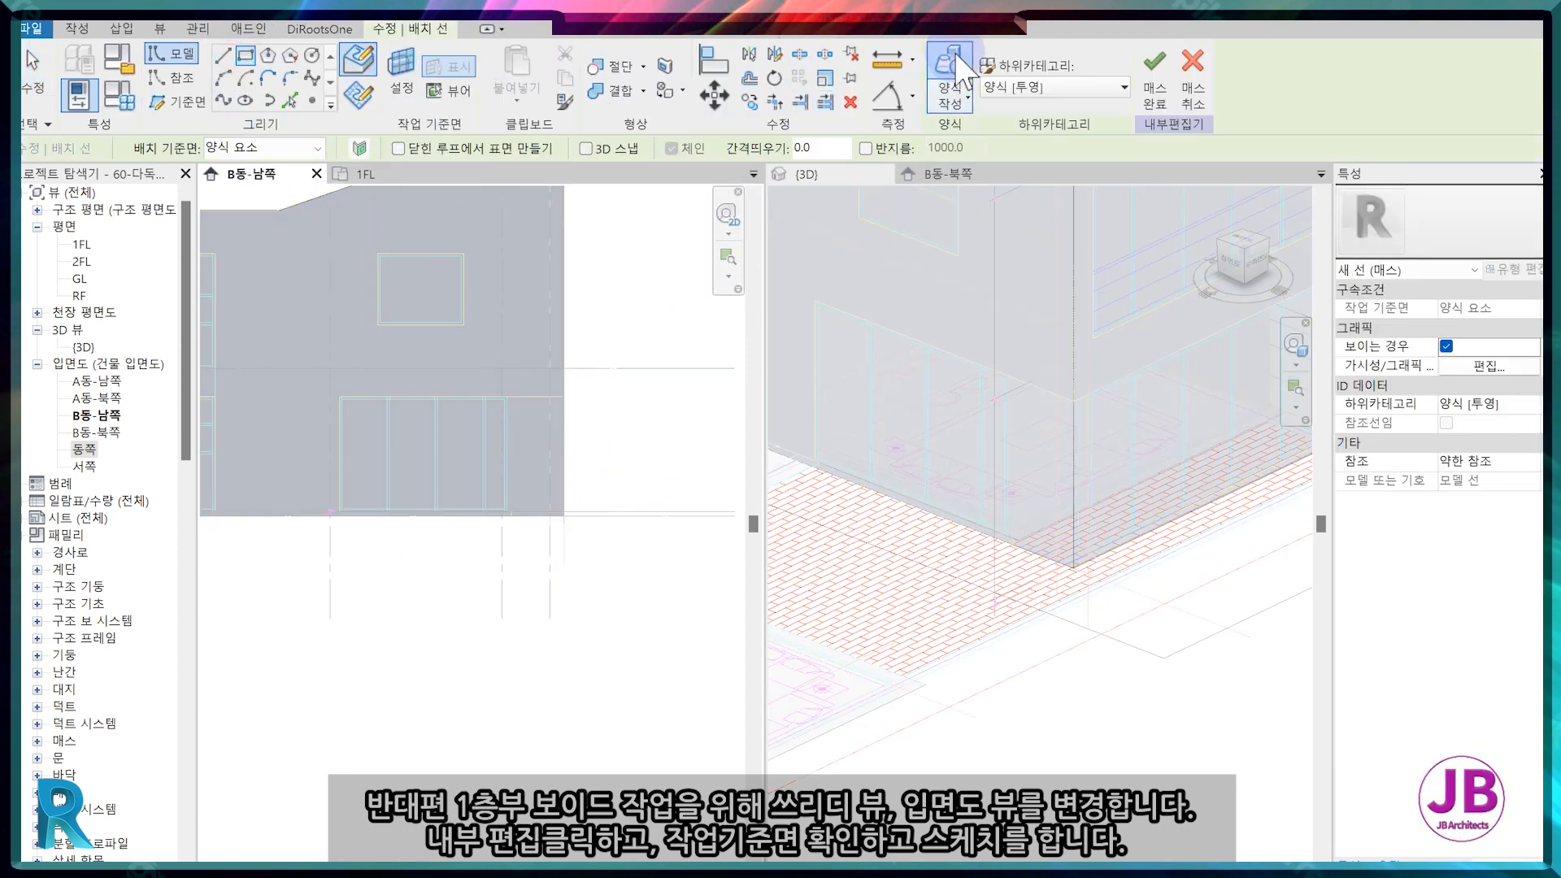
scroll(569, 537, "up", 4)
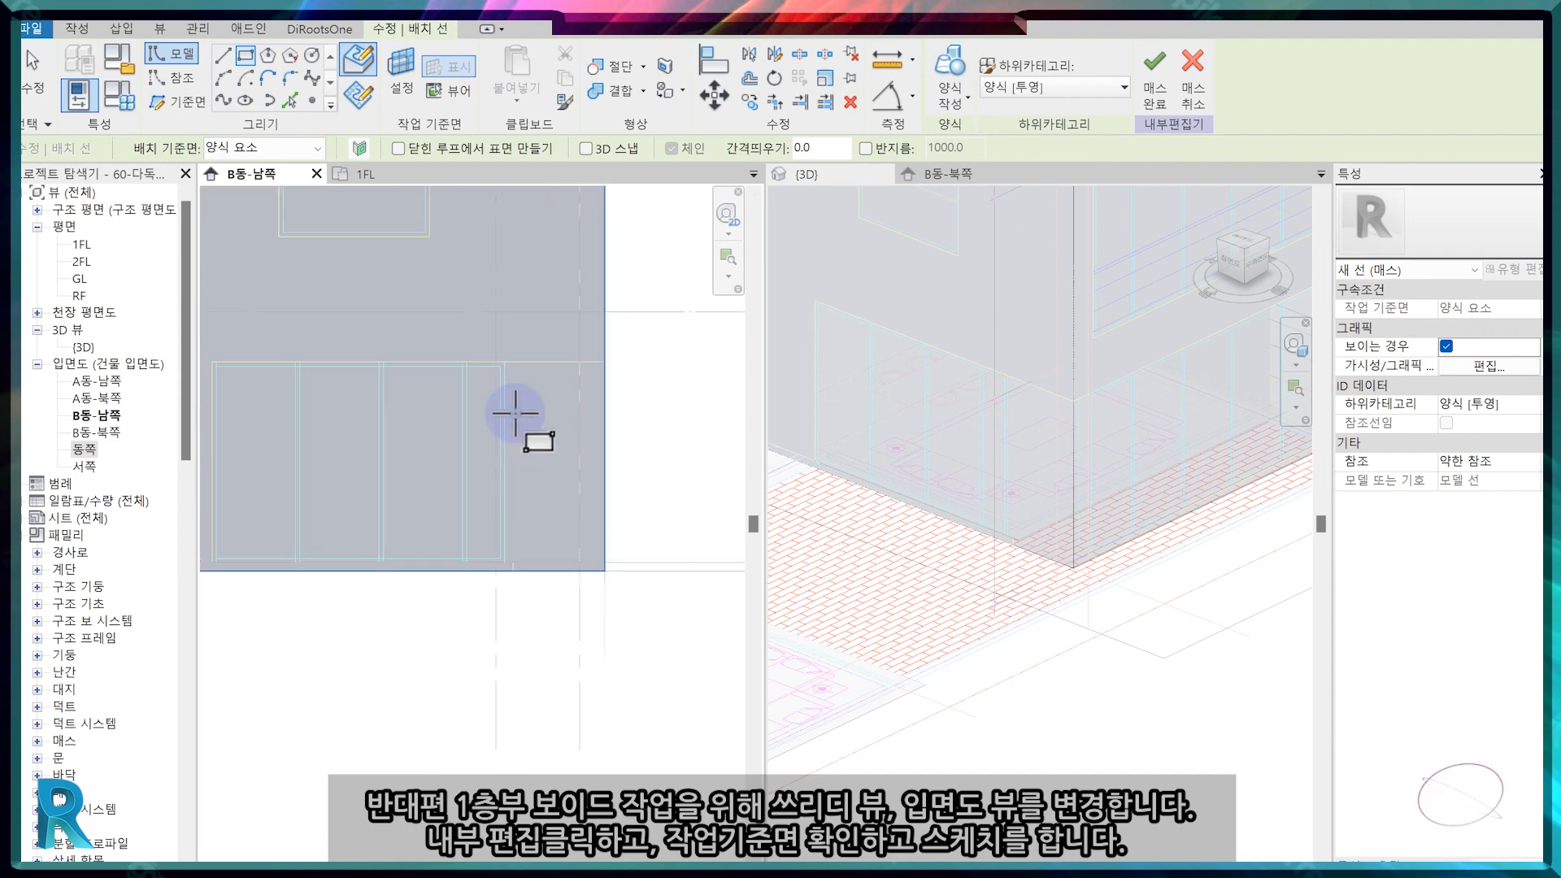
left_click(516, 696)
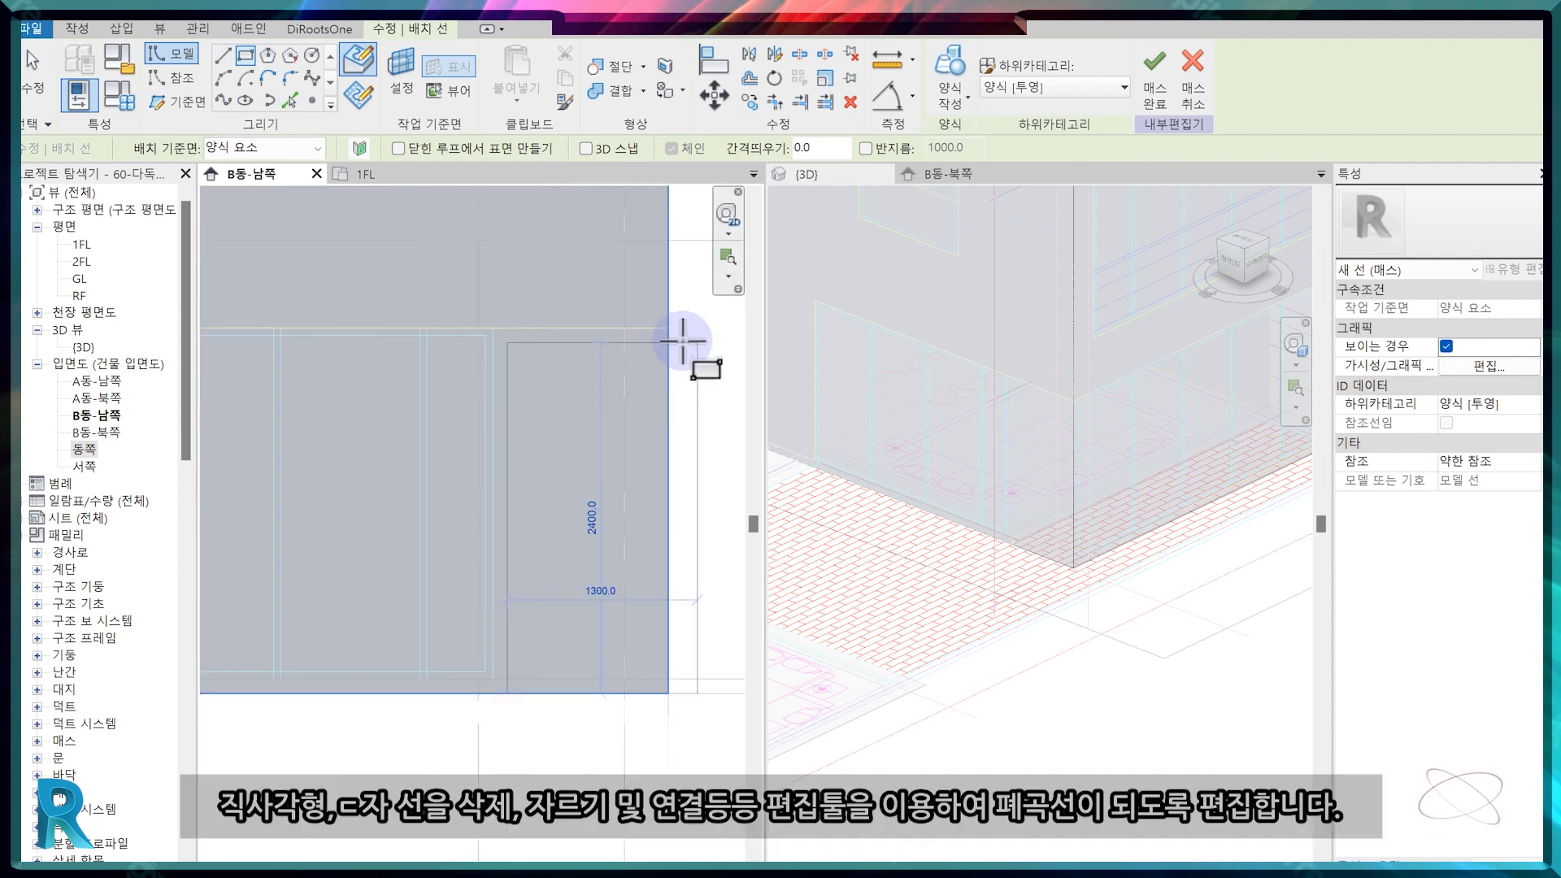
left_click(680, 338)
key("Escape")
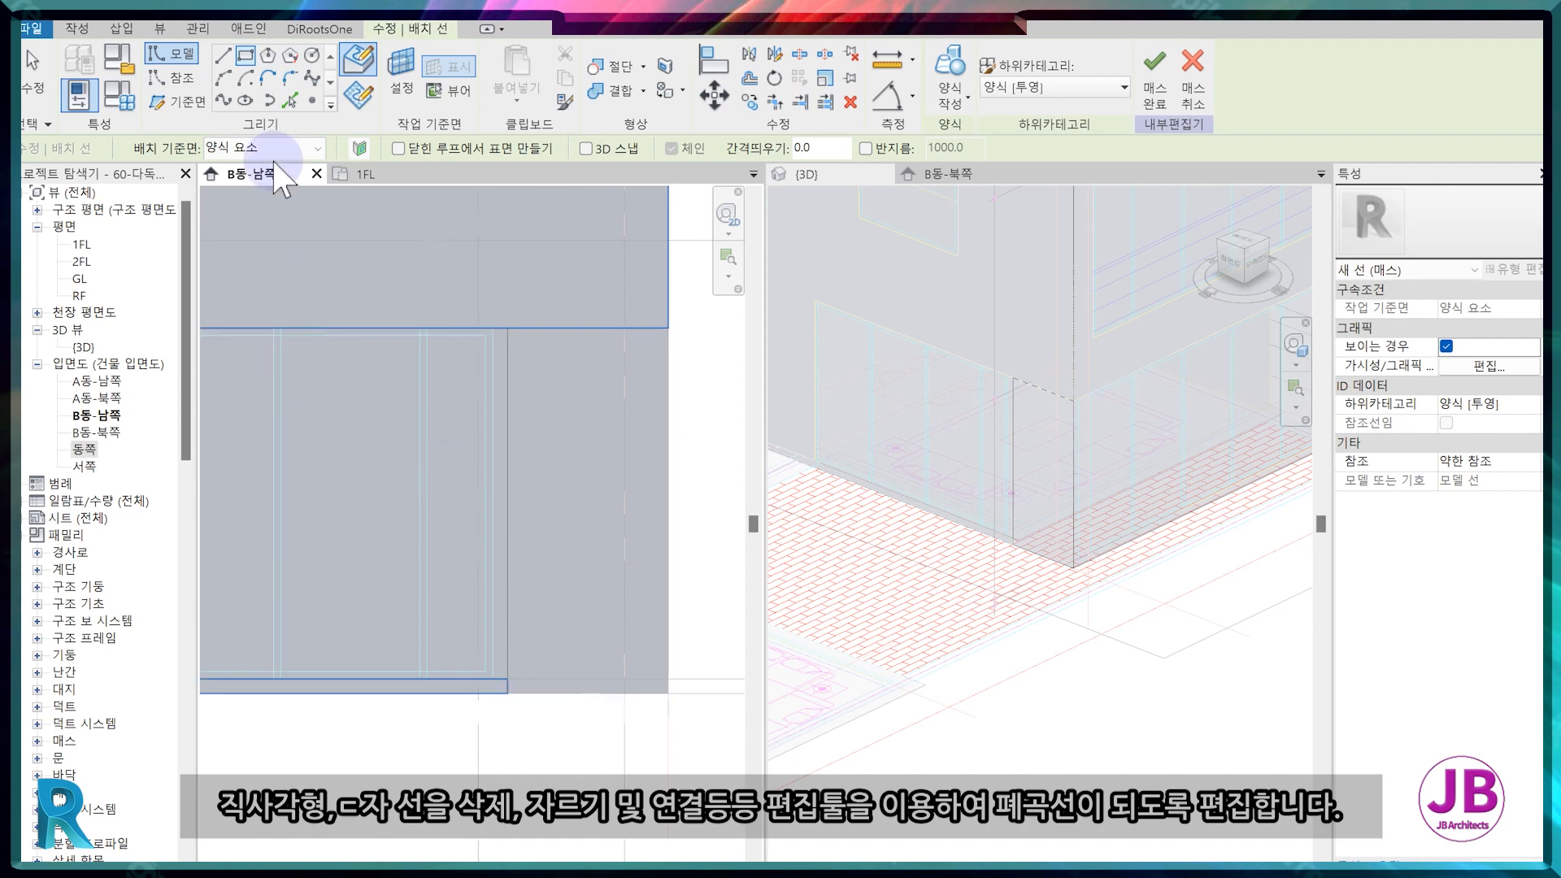
Draw a vertical line just left of the rectangle's left edge, from the recess top down to the 1FL line.
left_click(508, 341)
left_click(512, 327)
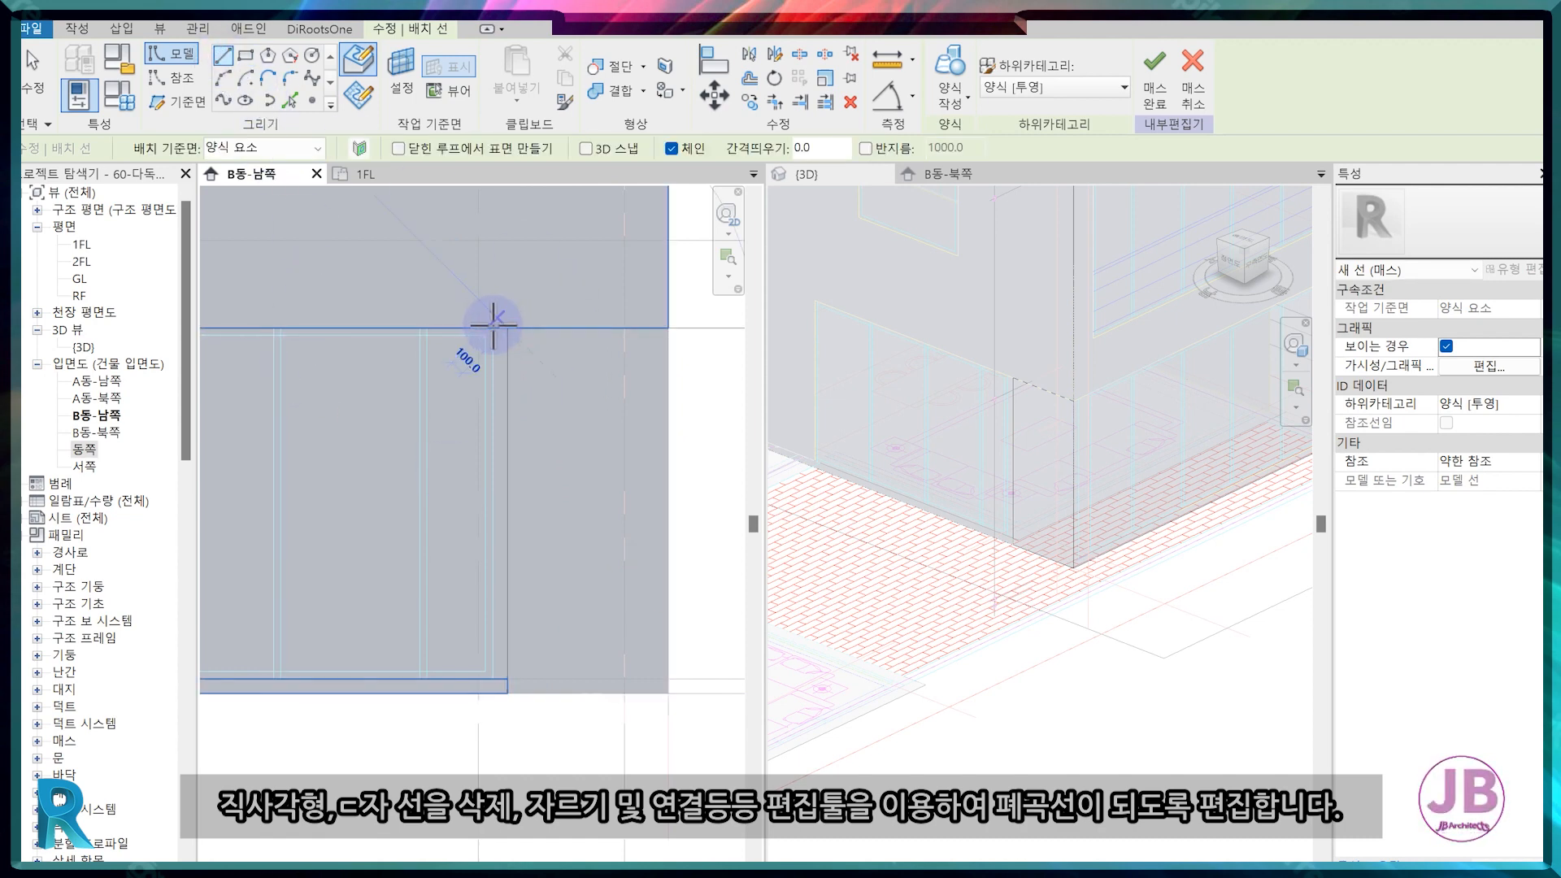
left_click(497, 328)
scroll(482, 742, "up", 3)
left_click(513, 586)
key("Escape")
key("Escape")
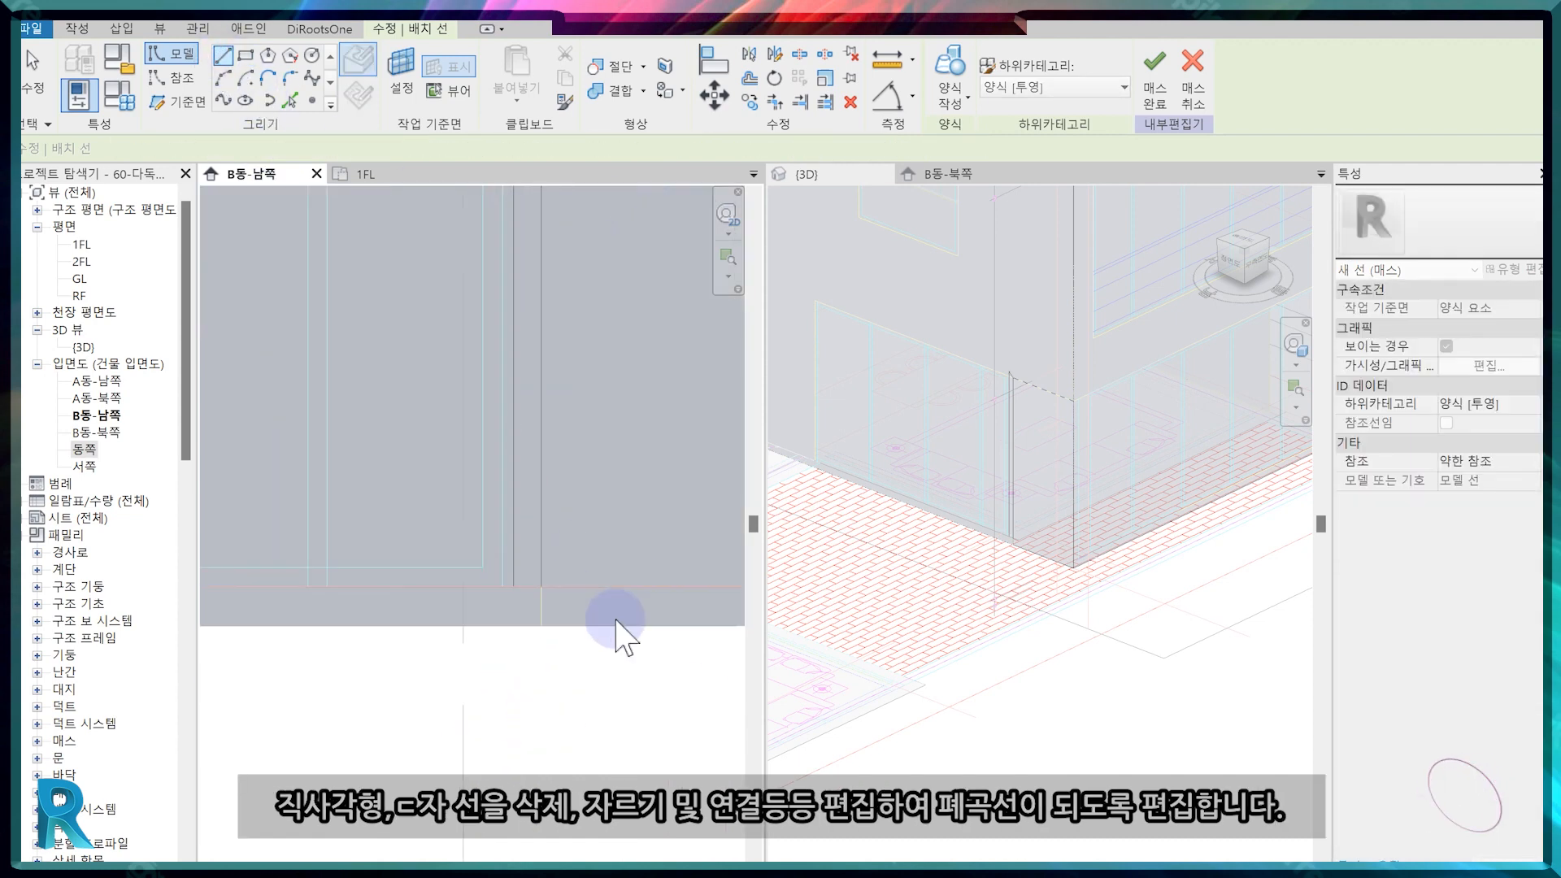
Delete the surplus vertical line and the redundant segment from the recess profile sketch in the south elevation.
left_click(543, 531)
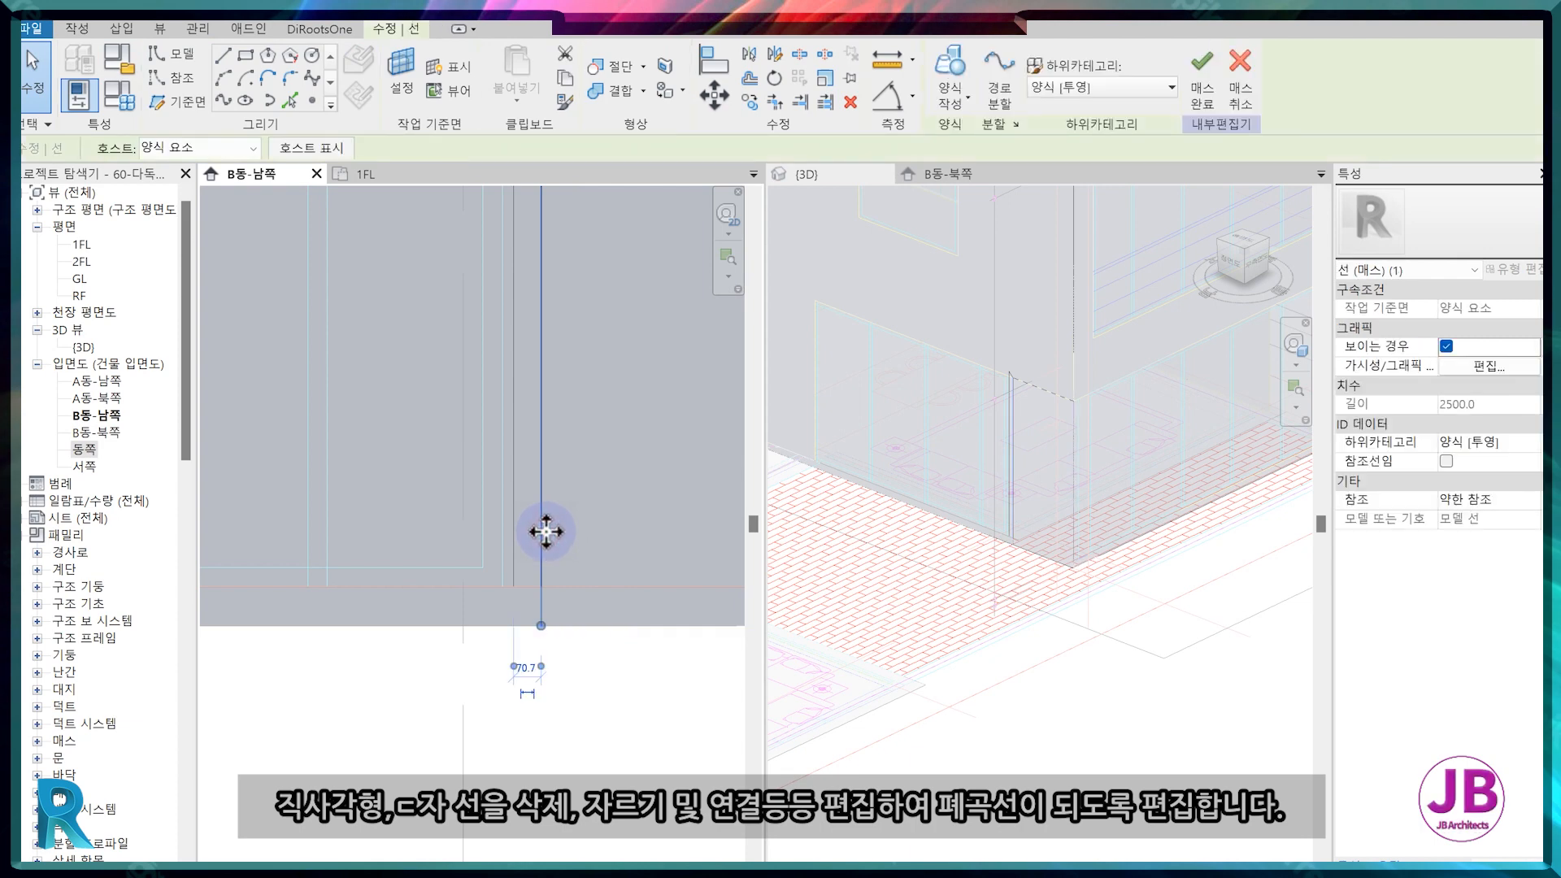
key("Delete")
scroll(546, 528, "down", 5)
scroll(546, 375, "up", 4)
scroll(546, 374, "down", 1)
middle_click_drag(736, 387, 557, 382)
scroll(382, 336, "up", 4)
key("Tab")
left_click(297, 318)
key("Delete")
Trim two of the remaining recess profile lines so they meet at a corner.
key("t")
key("r")
left_click(398, 333)
left_click(278, 392)
scroll(366, 498, "down", 2)
scroll(296, 595, "up", 3)
key("Escape")
Complete the recess profile into a closed loop with lines along the mass's bottom edge.
left_click(424, 510)
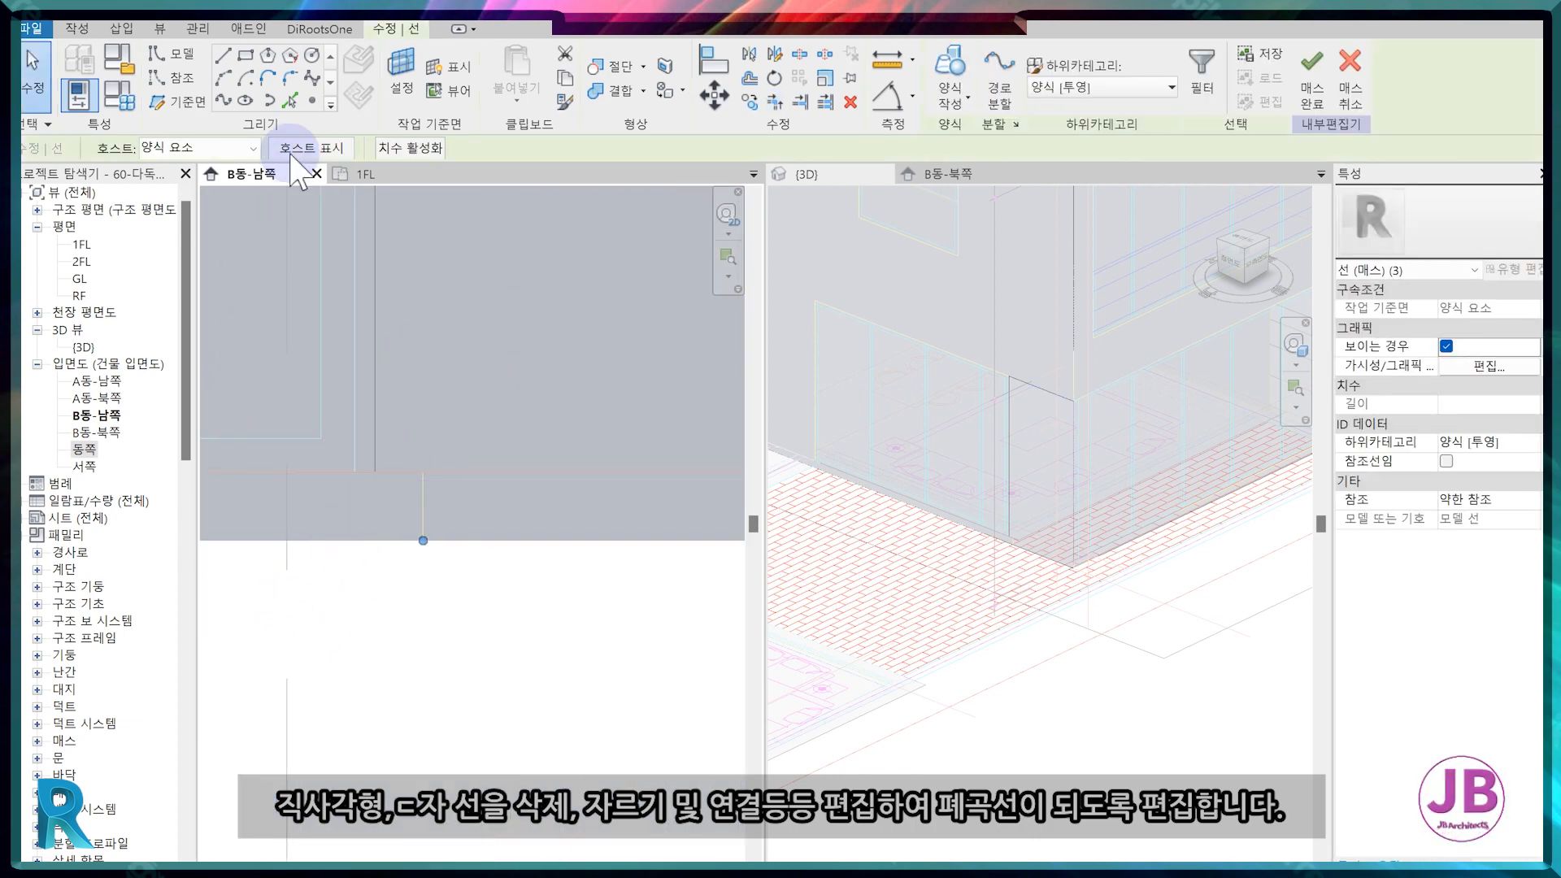
left_click(291, 100)
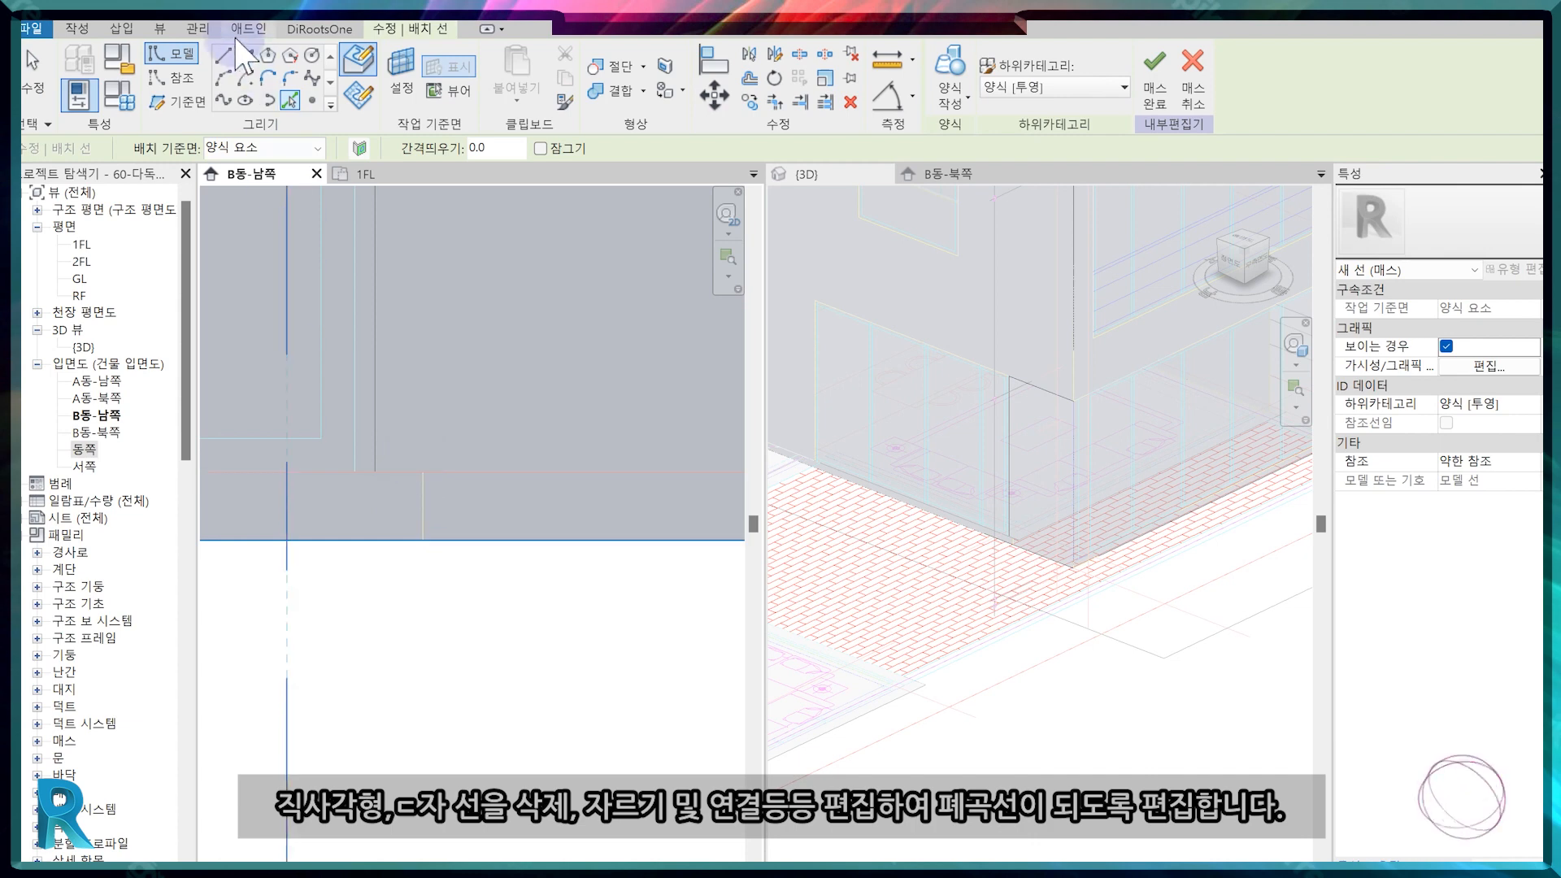
left_click(223, 54)
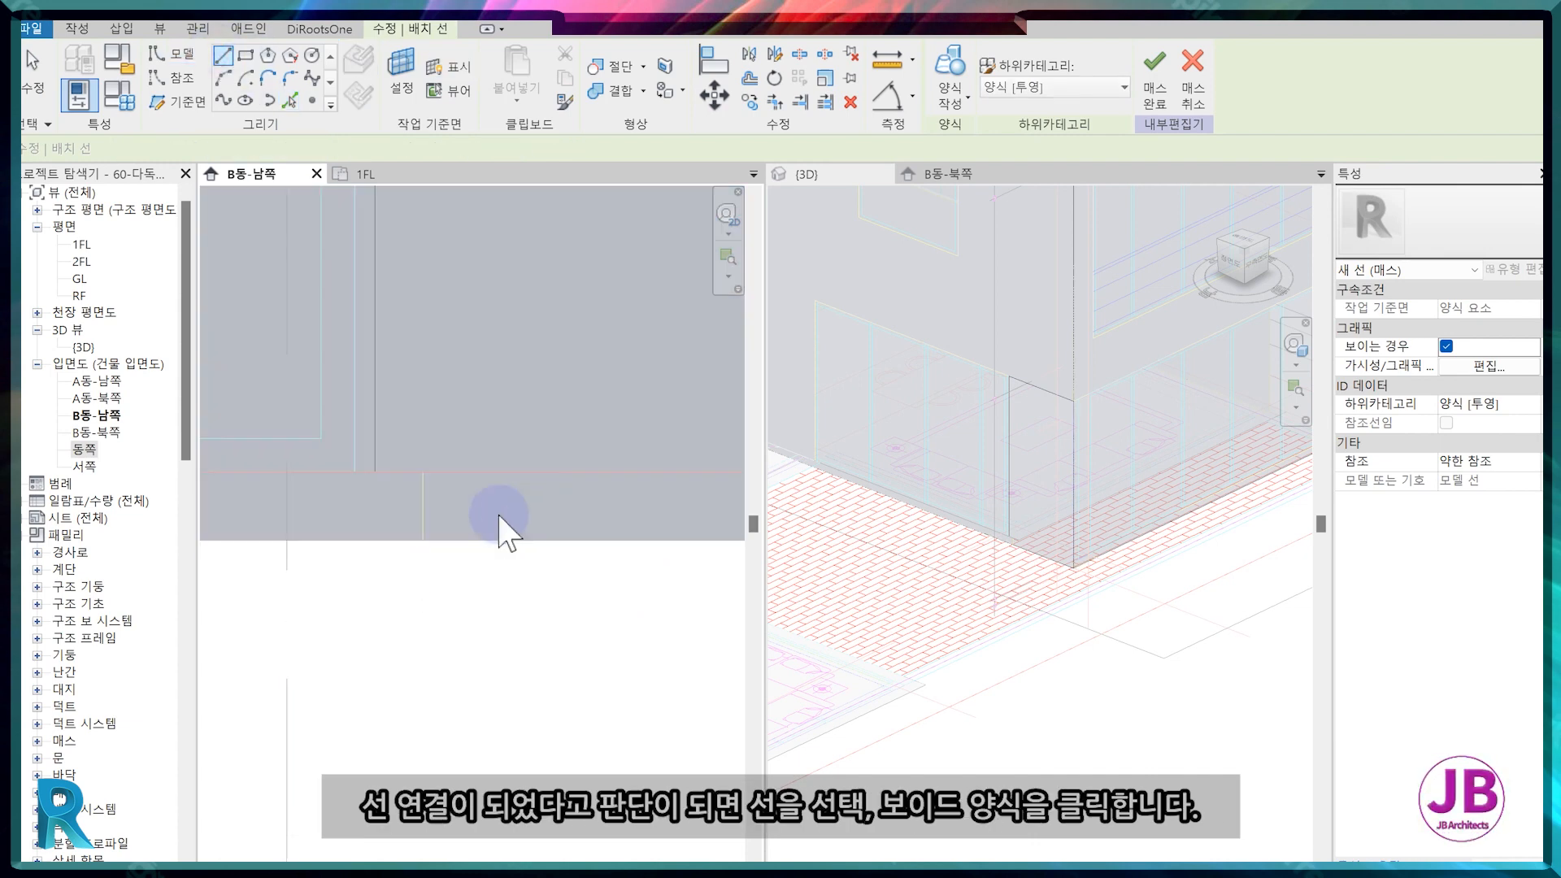
key("Escape")
Select all lines of the closed recess profile and create a void form from them.
left_click(422, 509)
left_click(421, 492, "ctrl")
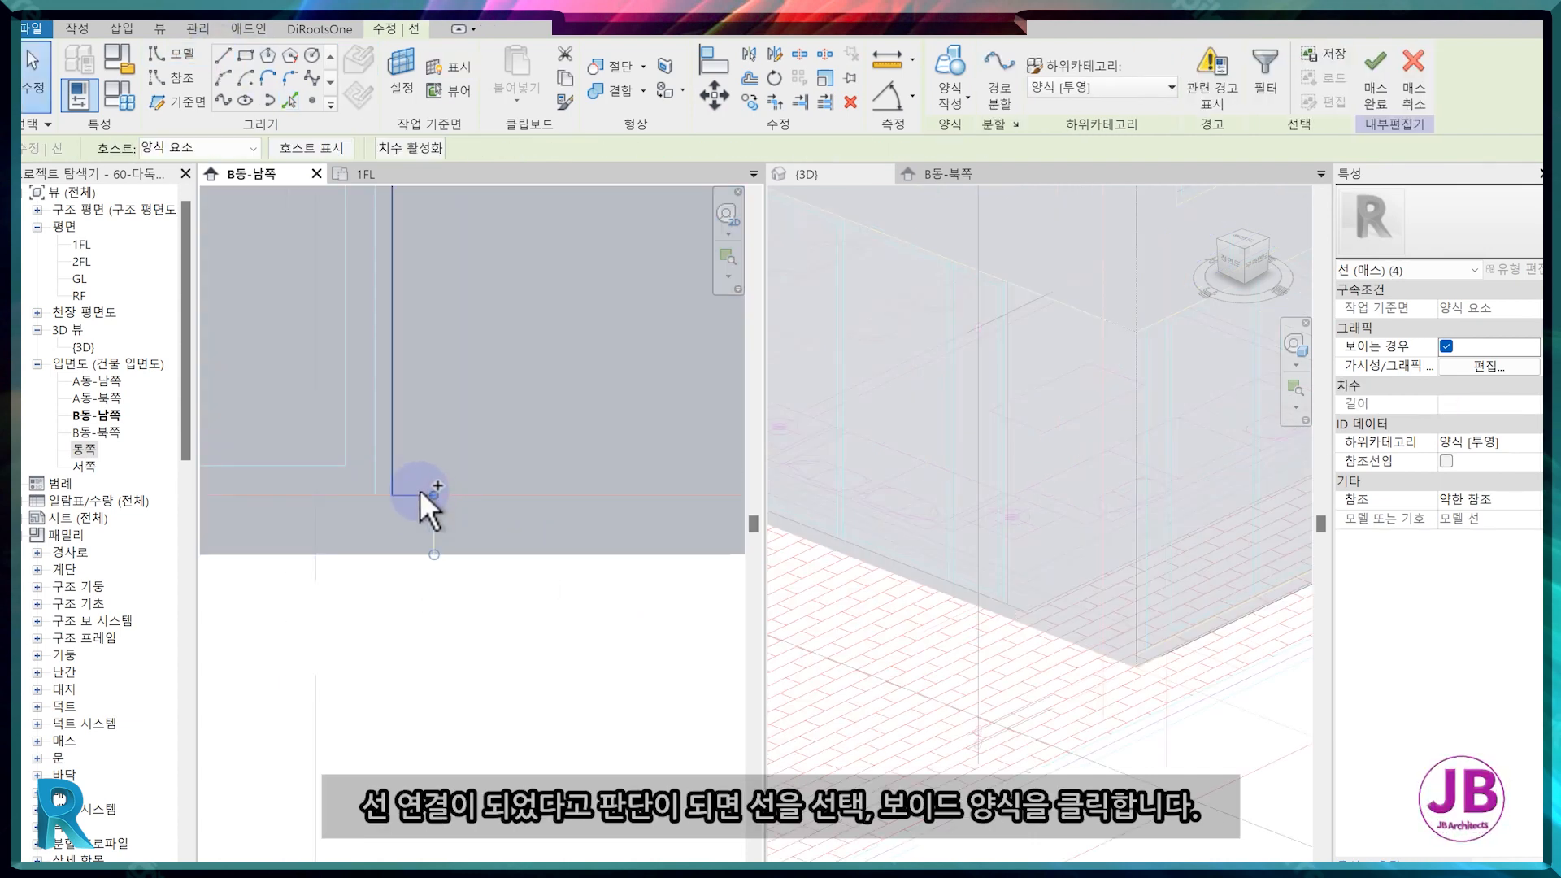
scroll(917, 564, "down", 3)
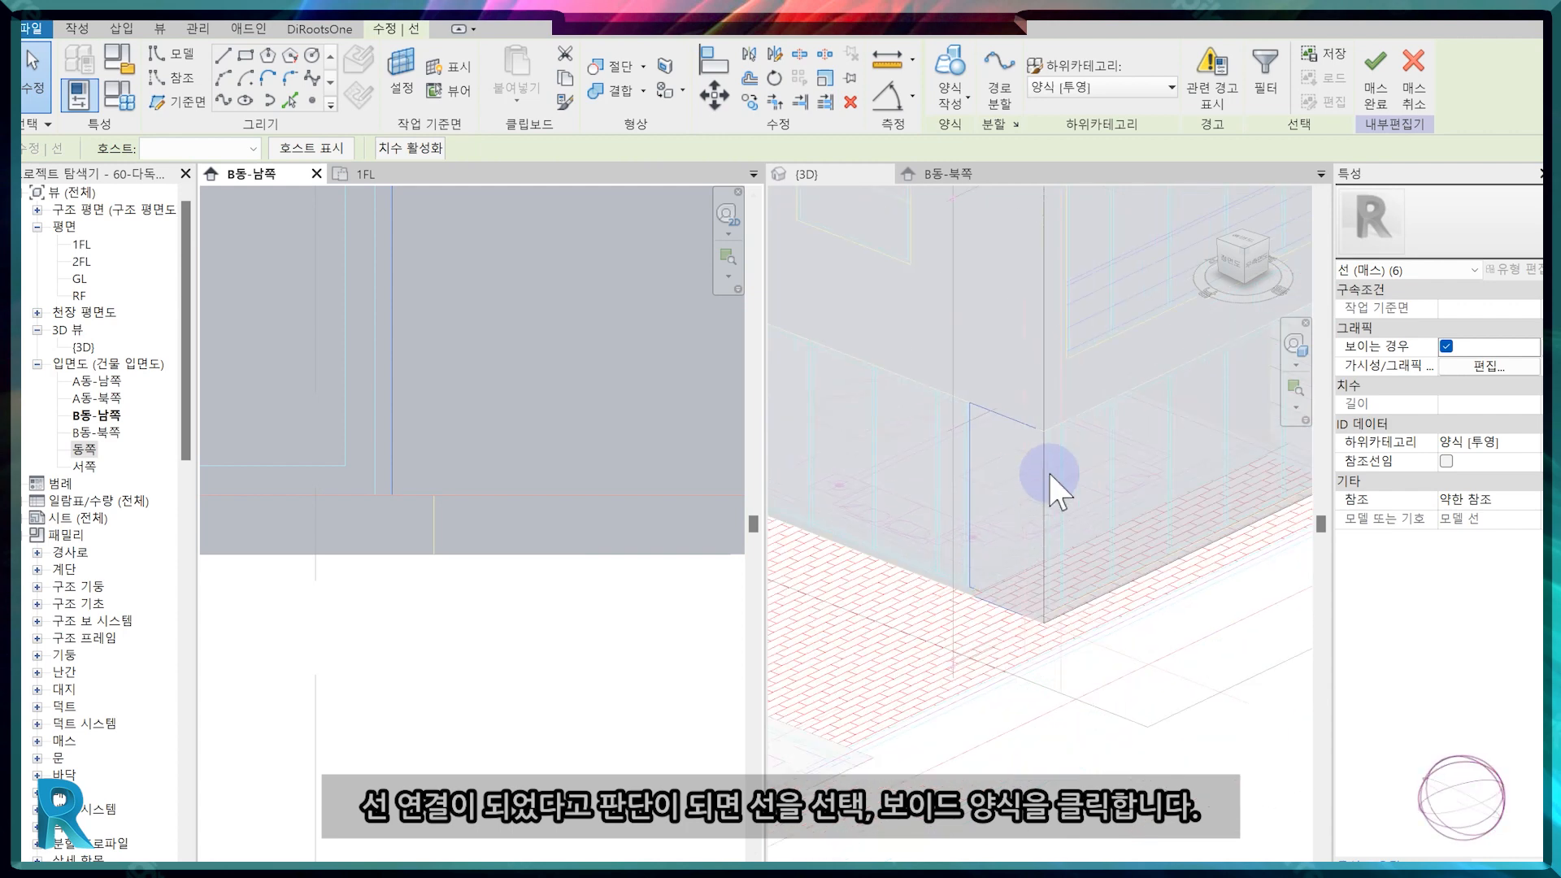
left_click(1062, 557)
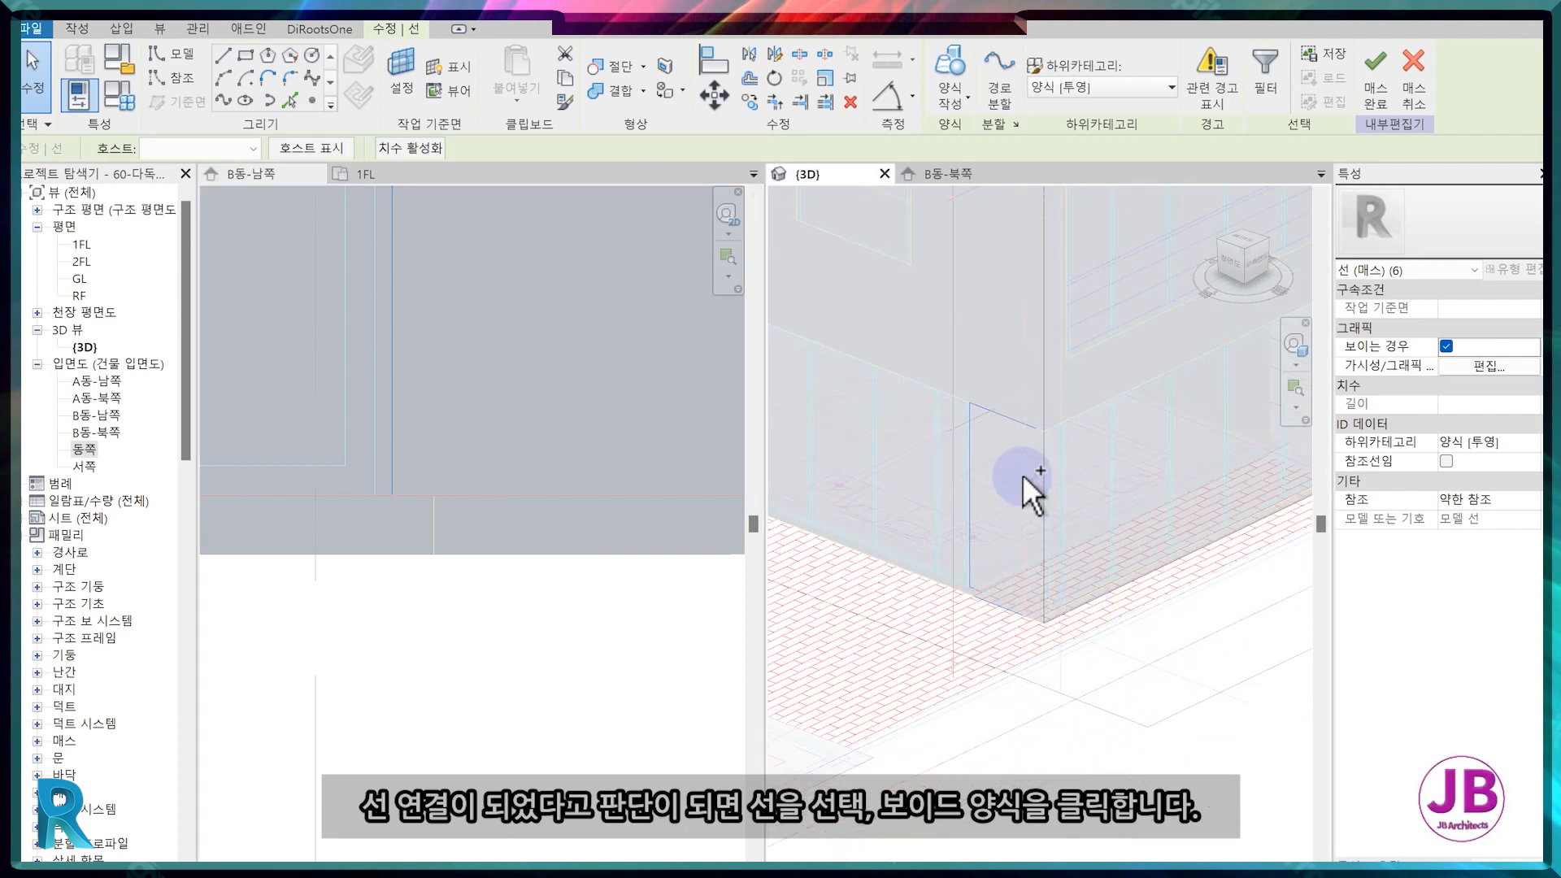
left_click(950, 95)
left_click(985, 244)
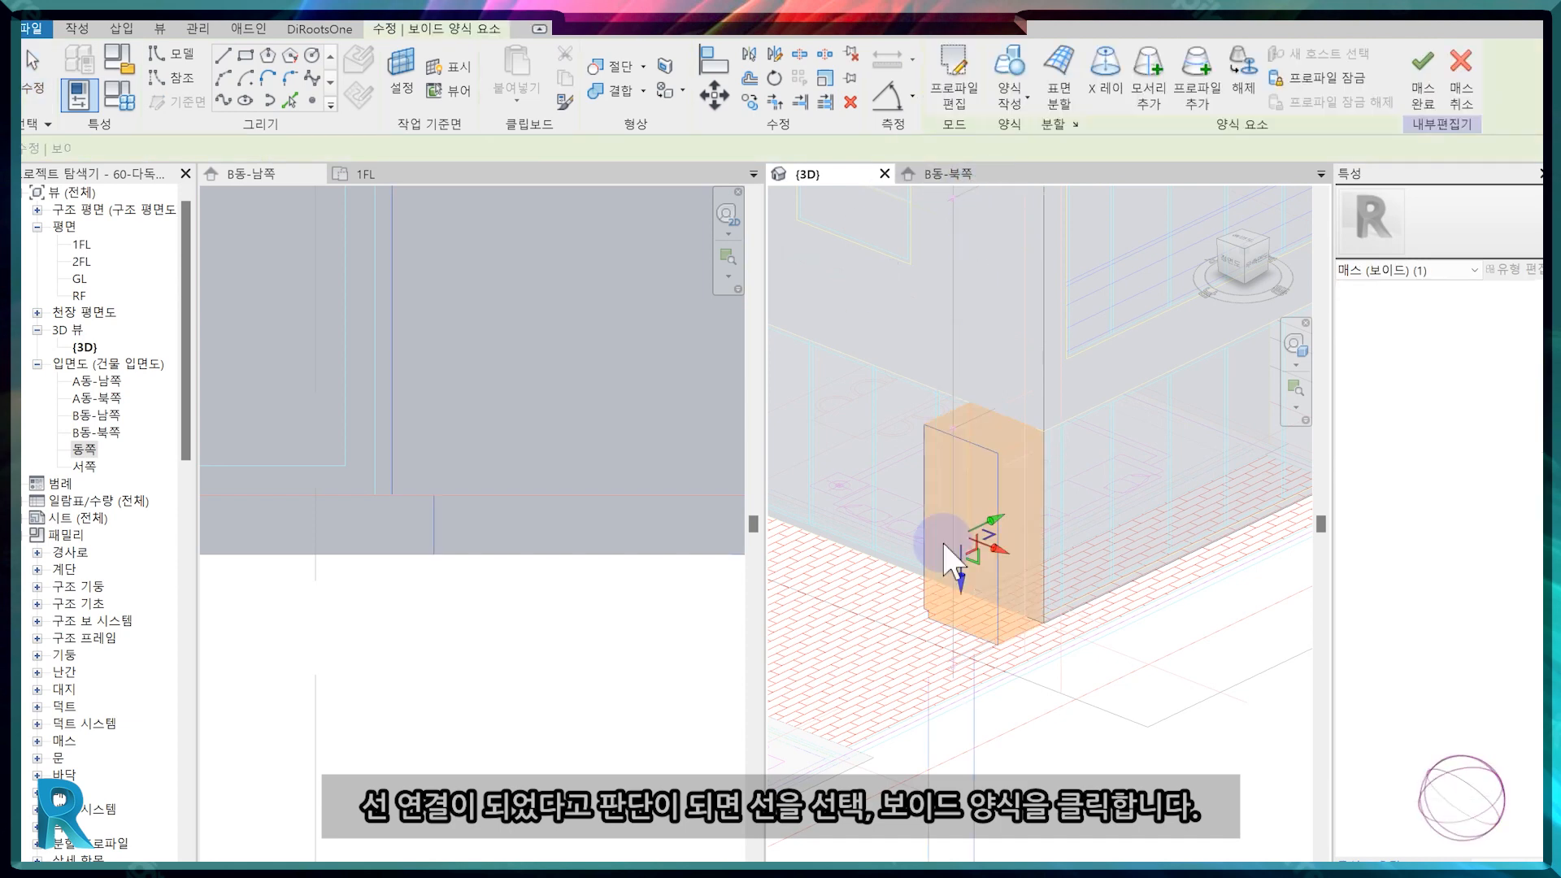
Extend the void's face through to the opposite side of the mass and finish the mass edit.
middle_click_drag(1055, 608, 917, 591)
left_click_drag(892, 529, 1286, 428)
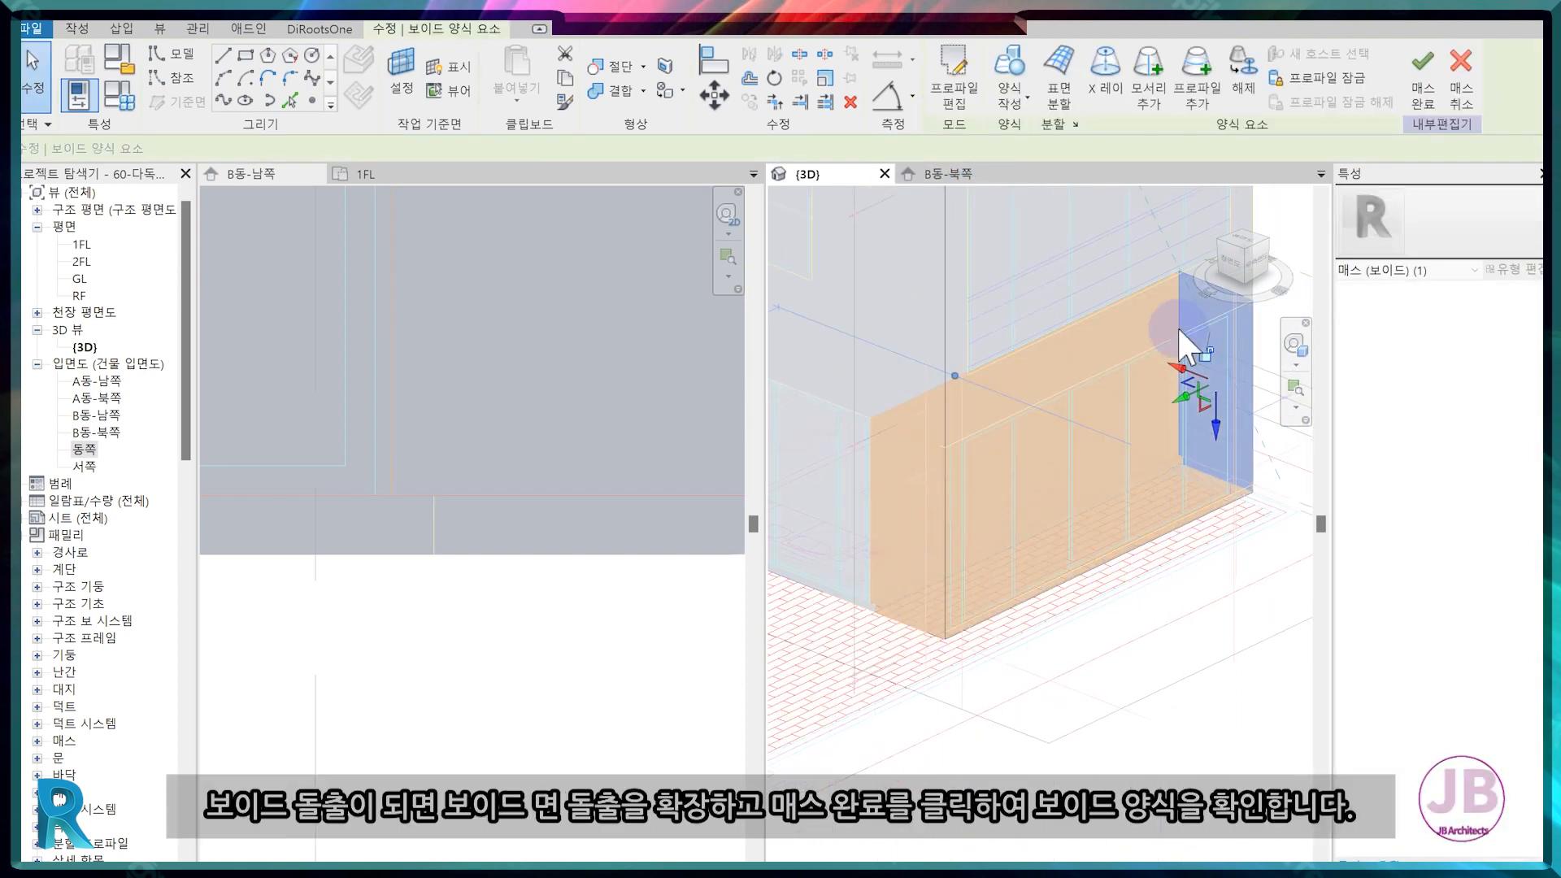
left_click(1423, 86)
Edit the mass in place, extend the void through the leftover corner piece at the recess's far end, and finish the mass.
scroll(914, 610, "up", 4)
scroll(895, 622, "up", 2)
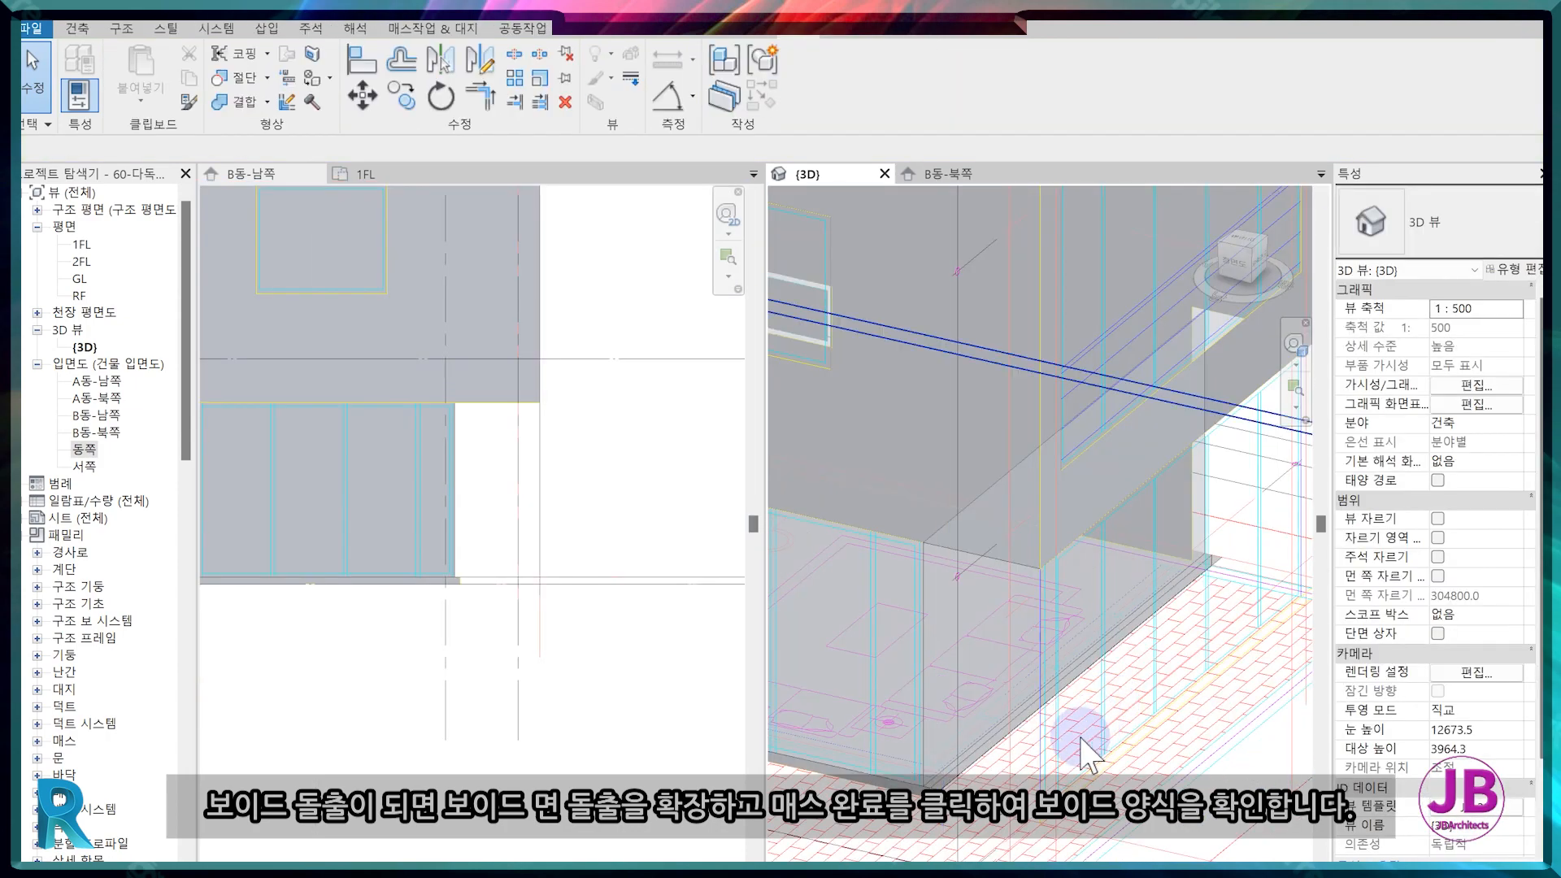
scroll(897, 848, "down", 5)
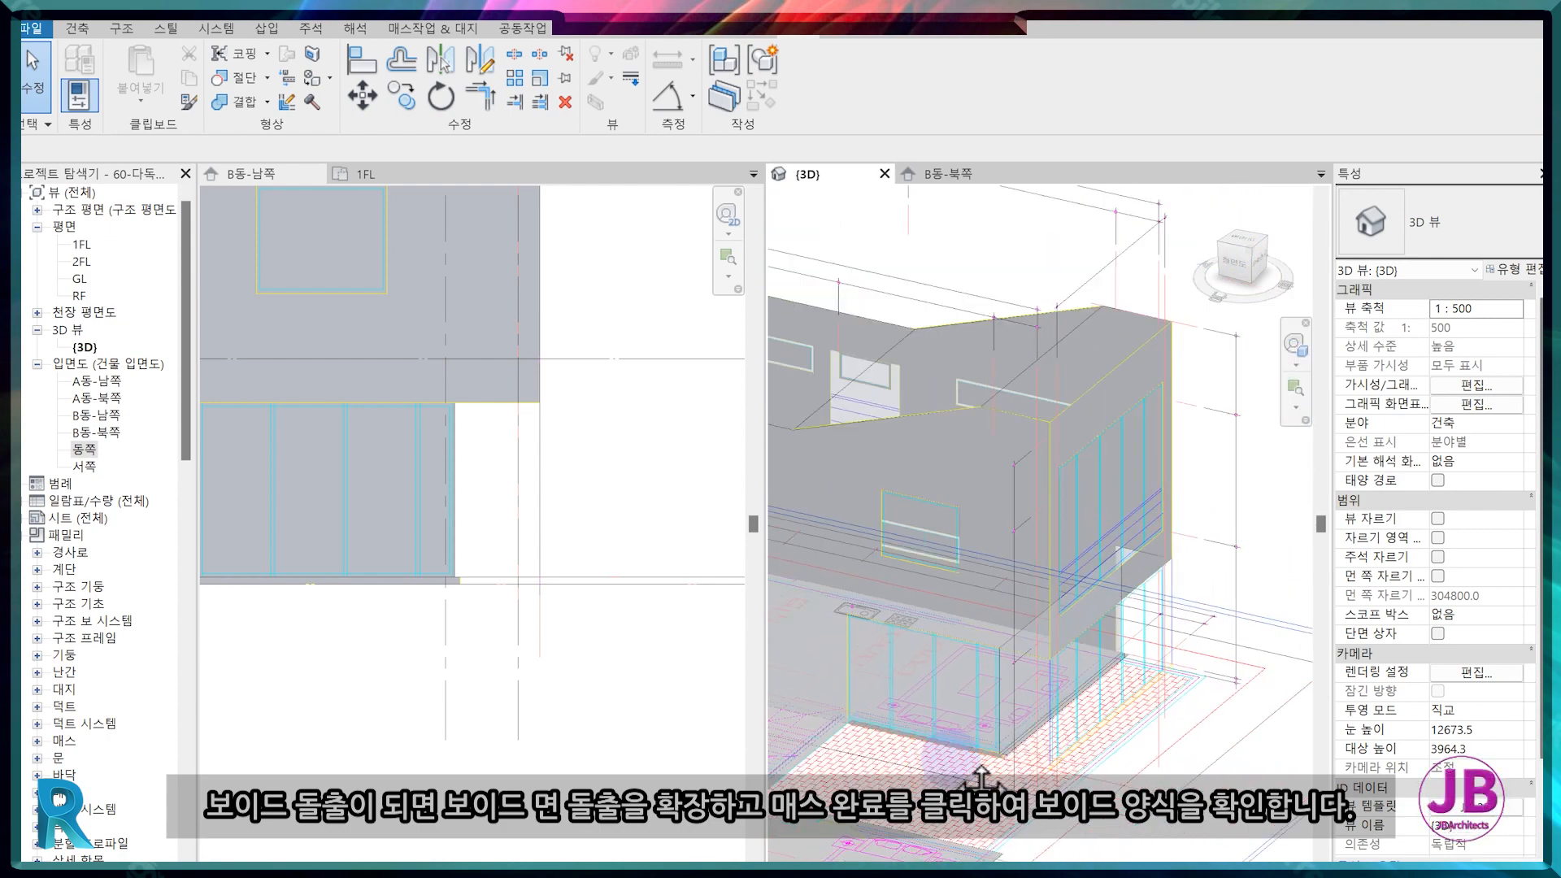
middle_click_drag(1061, 765, 1009, 597, "shift")
scroll(1008, 583, "up", 5)
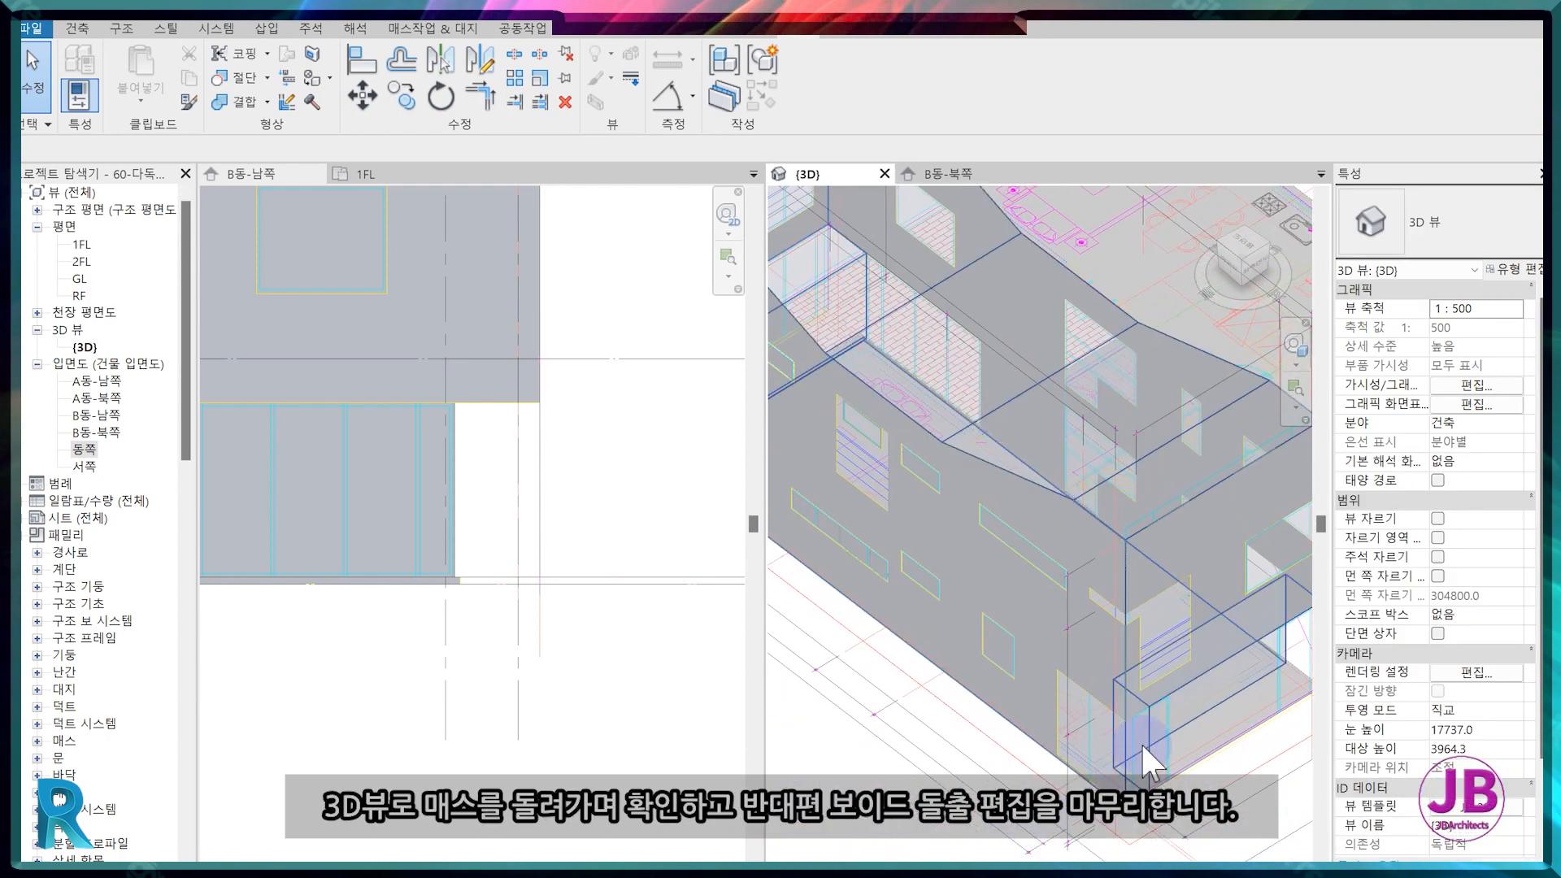
left_click(1140, 742)
left_click(809, 77)
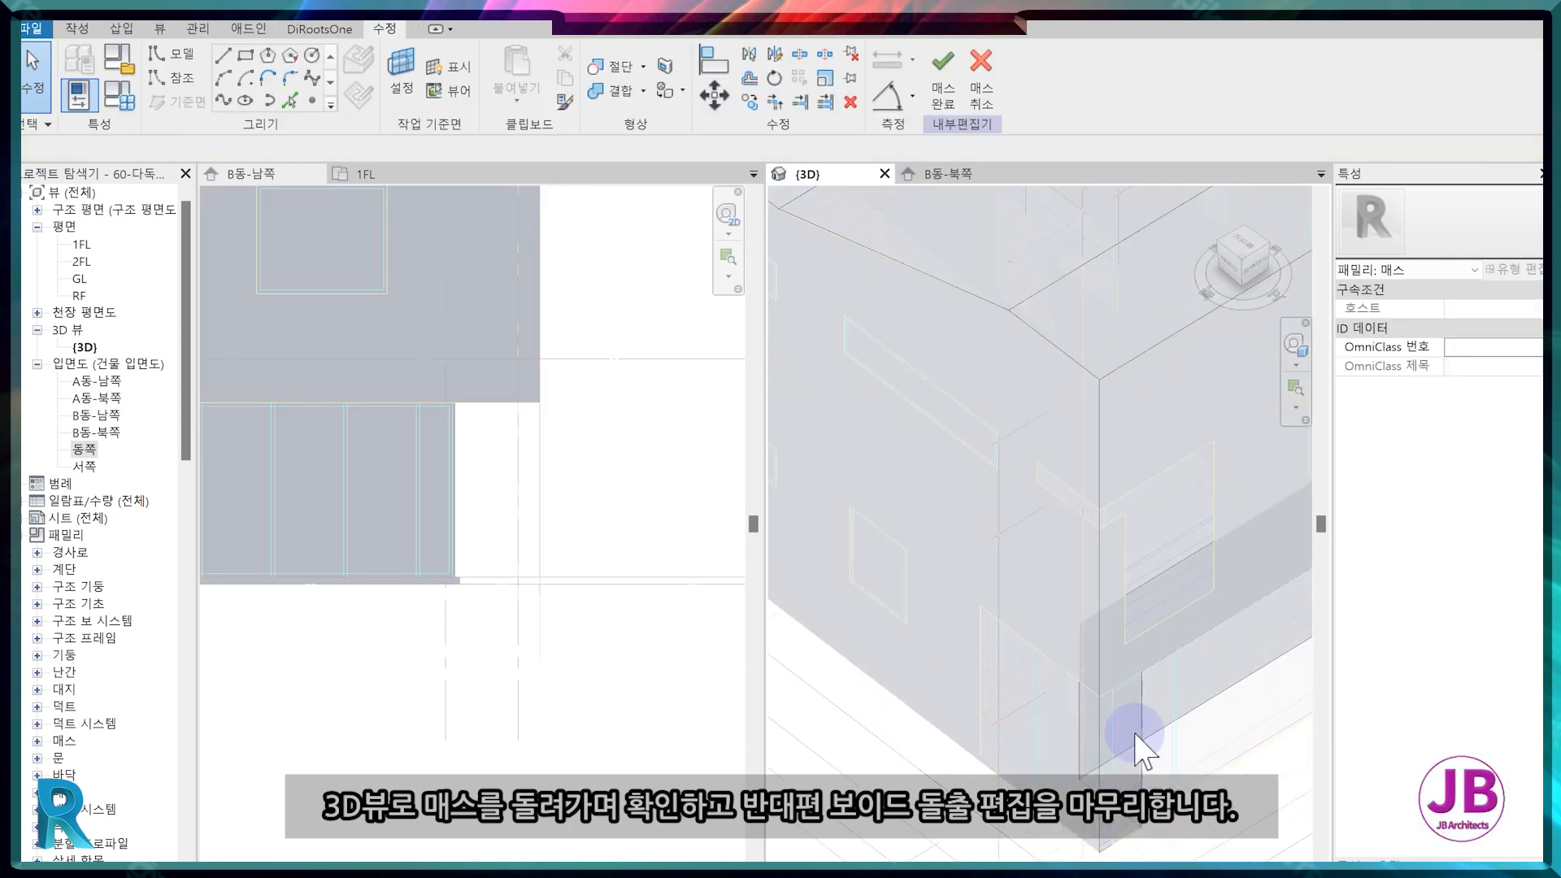
left_click(1145, 730)
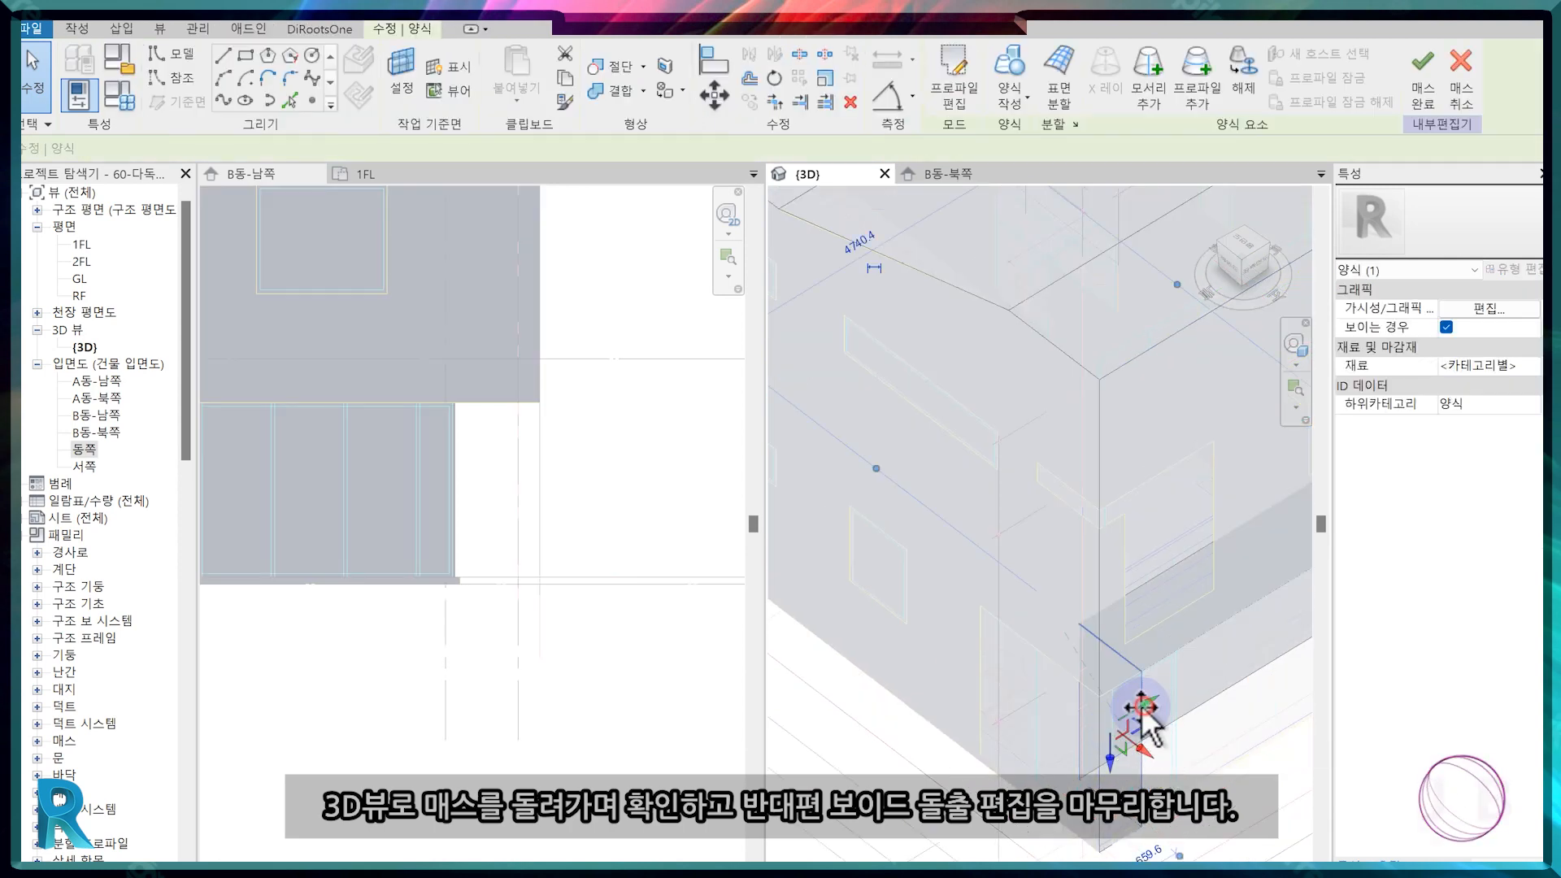
key("Escape")
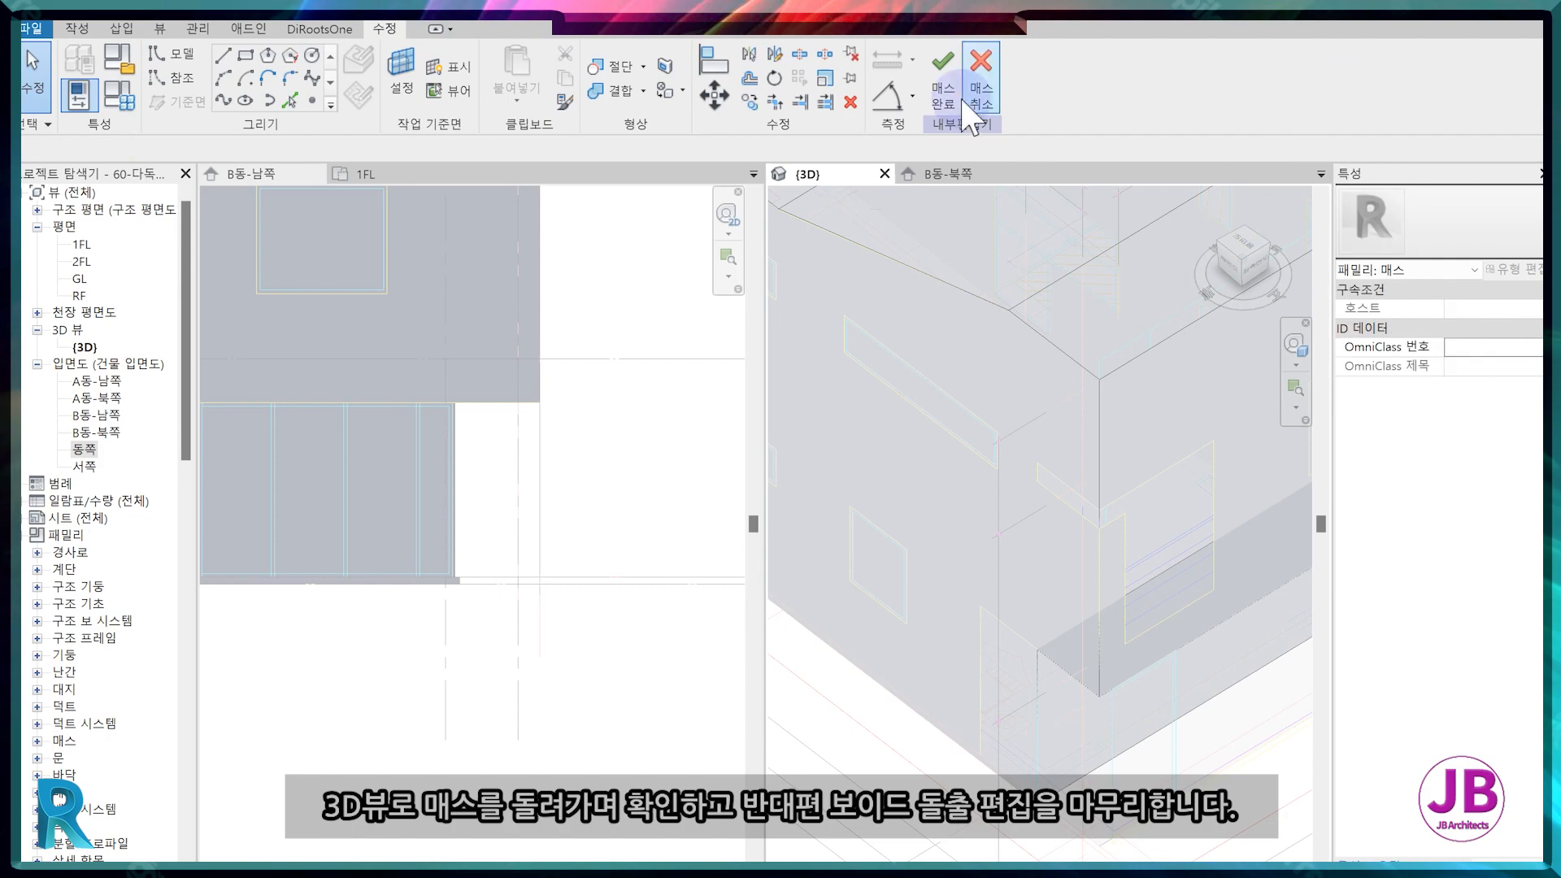
left_click(945, 79)
Try hiding the linked elevation CAD files through the JB-3D view template's import overrides, inspect the mass, and undo the change.
scroll(1018, 678, "down", 3)
scroll(967, 748, "up", 3)
scroll(1049, 669, "down", 3)
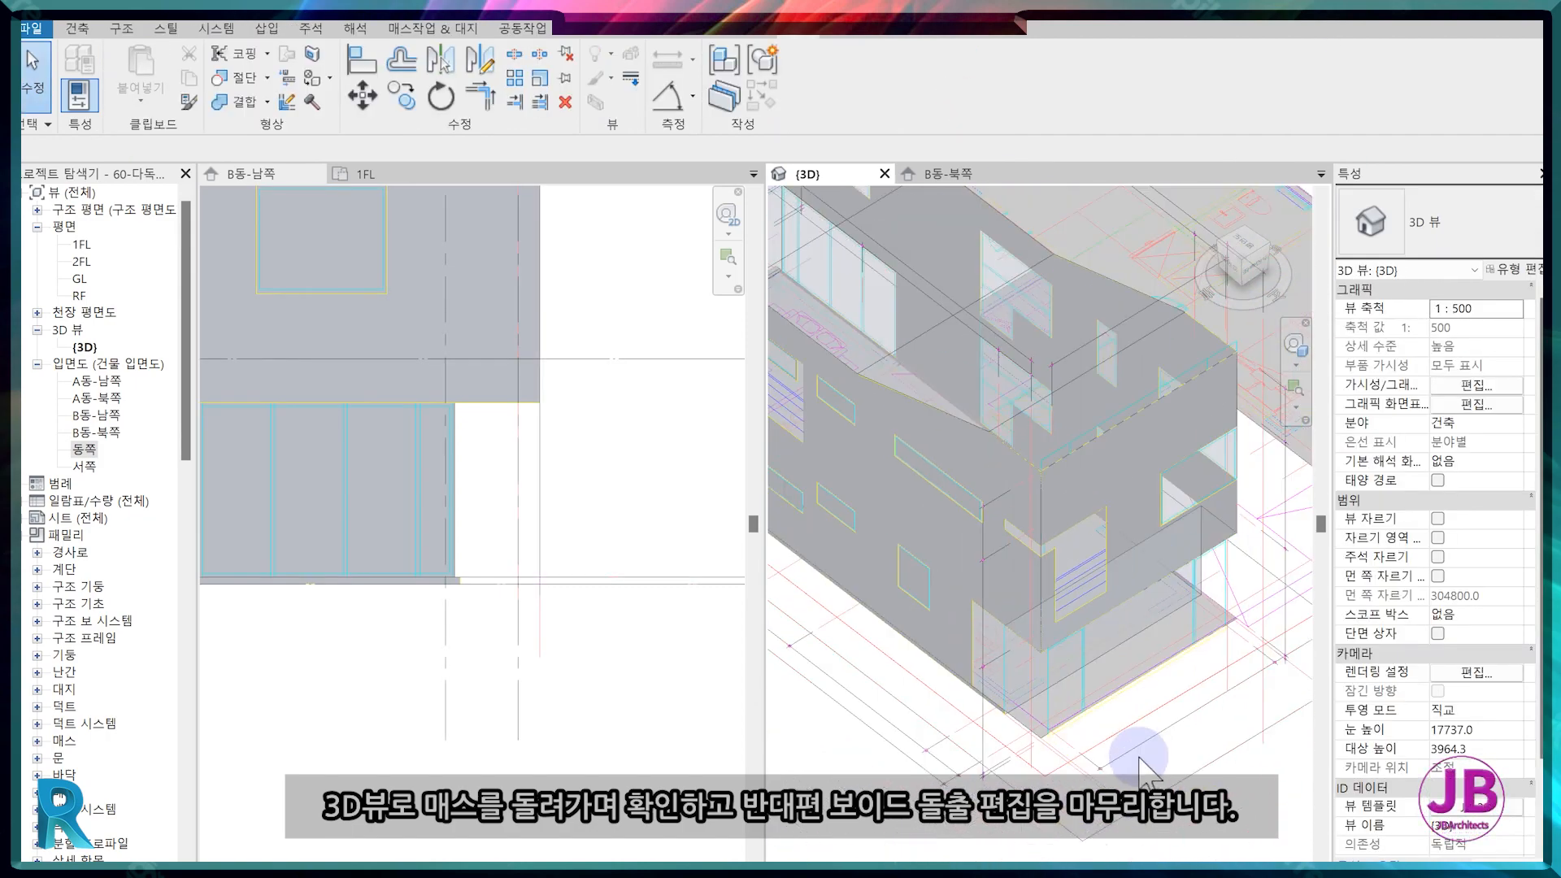
middle_click_drag(1049, 667, 1132, 737, "shift")
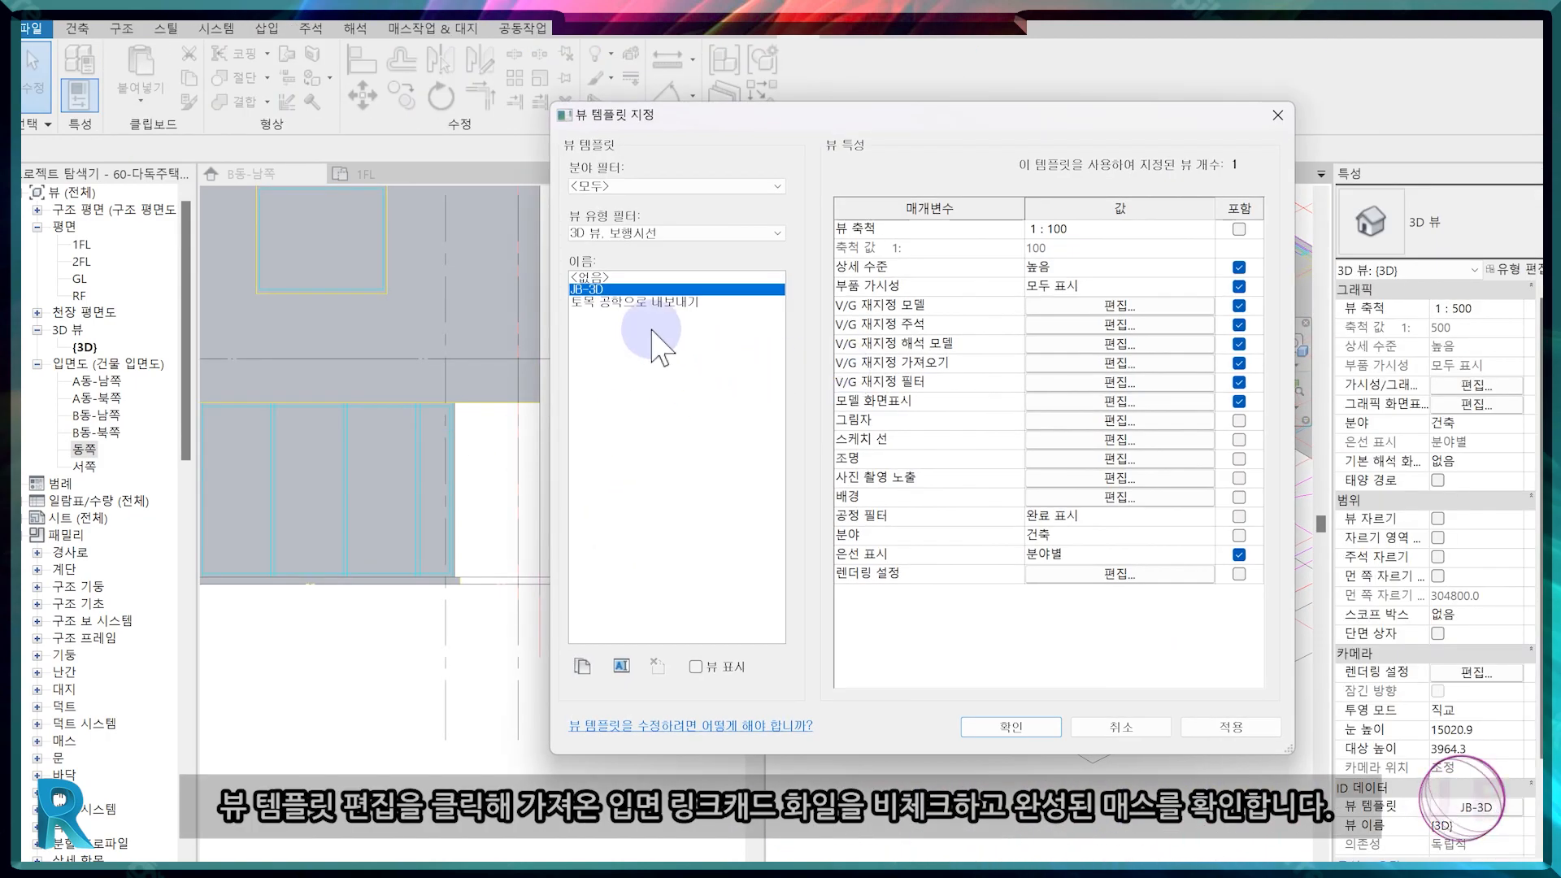
left_click(1057, 363)
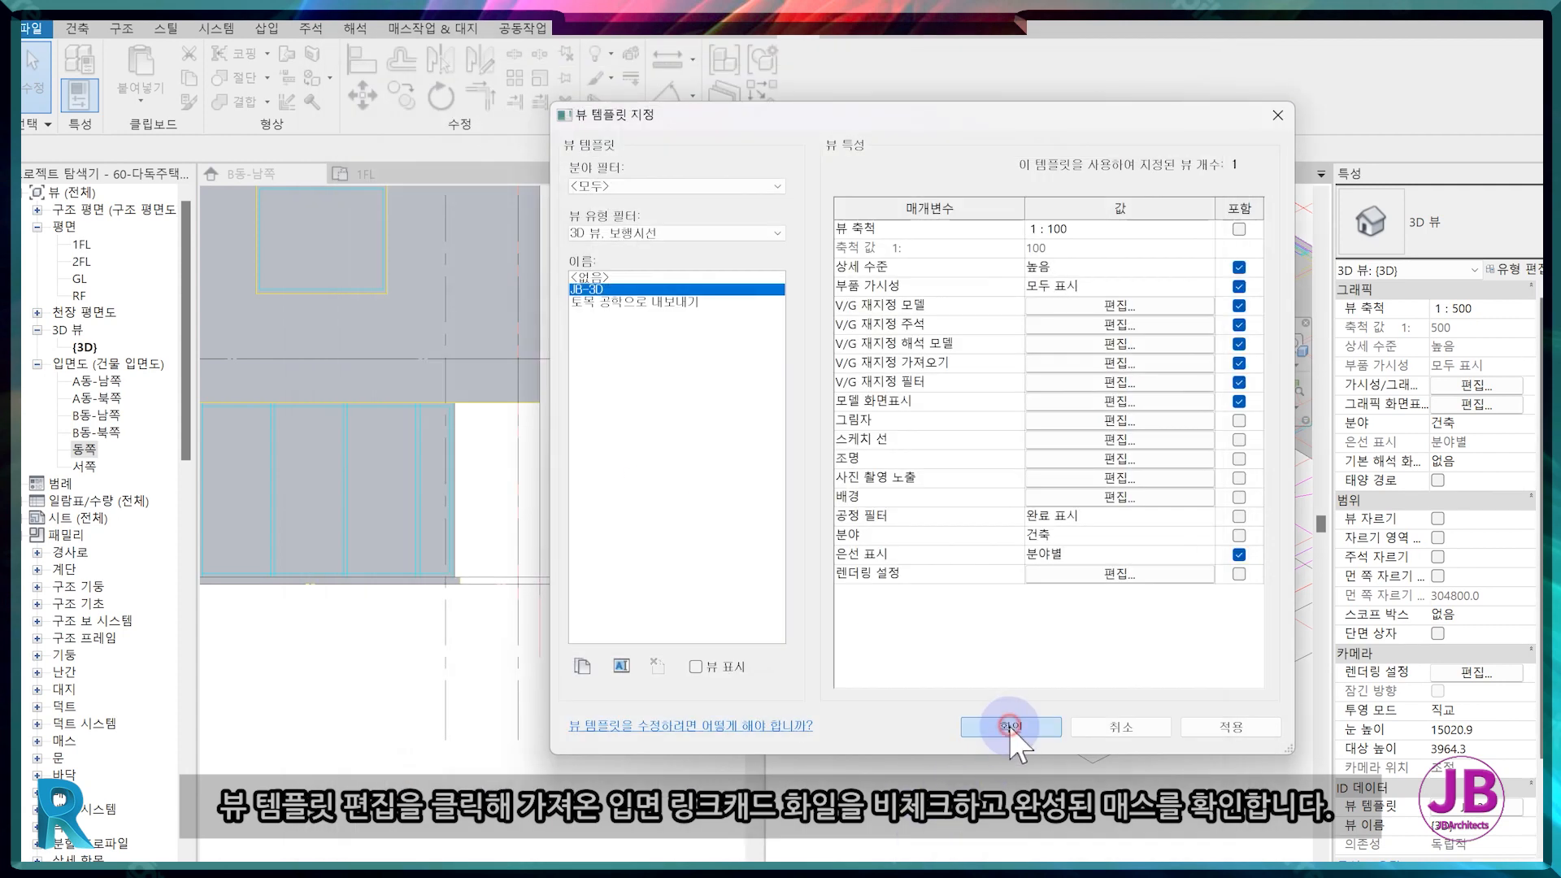
left_click(1009, 727)
middle_click_drag(1046, 767, 1136, 744, "shift")
key("ctrl+z")
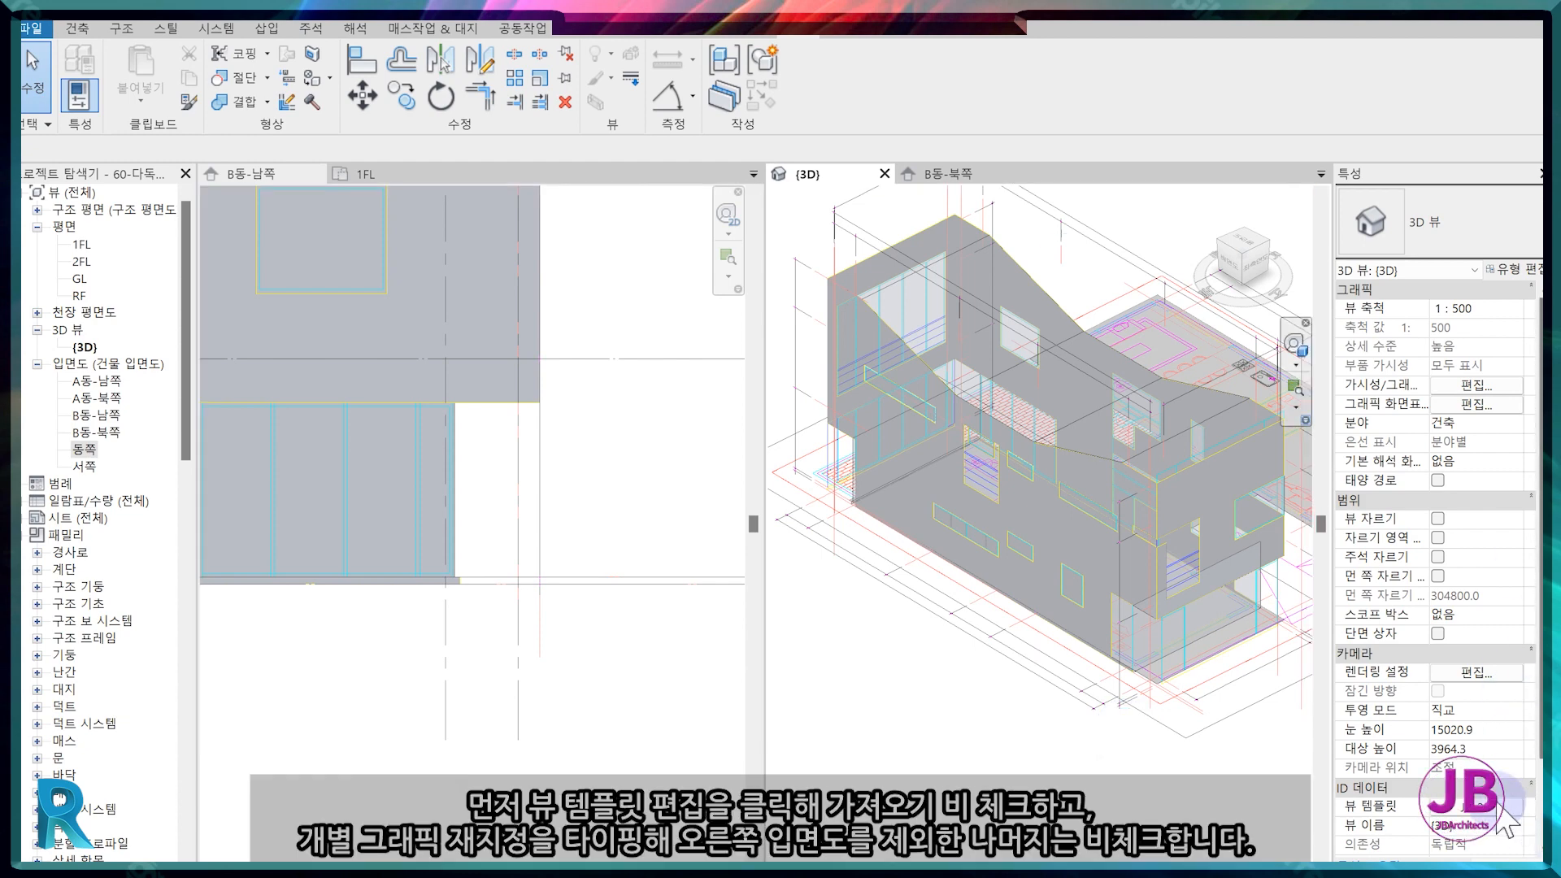
Exclude the V/G import overrides from the JB-3D template and hide every CAD import except the right elevation in the 3D view.
left_click(1476, 806)
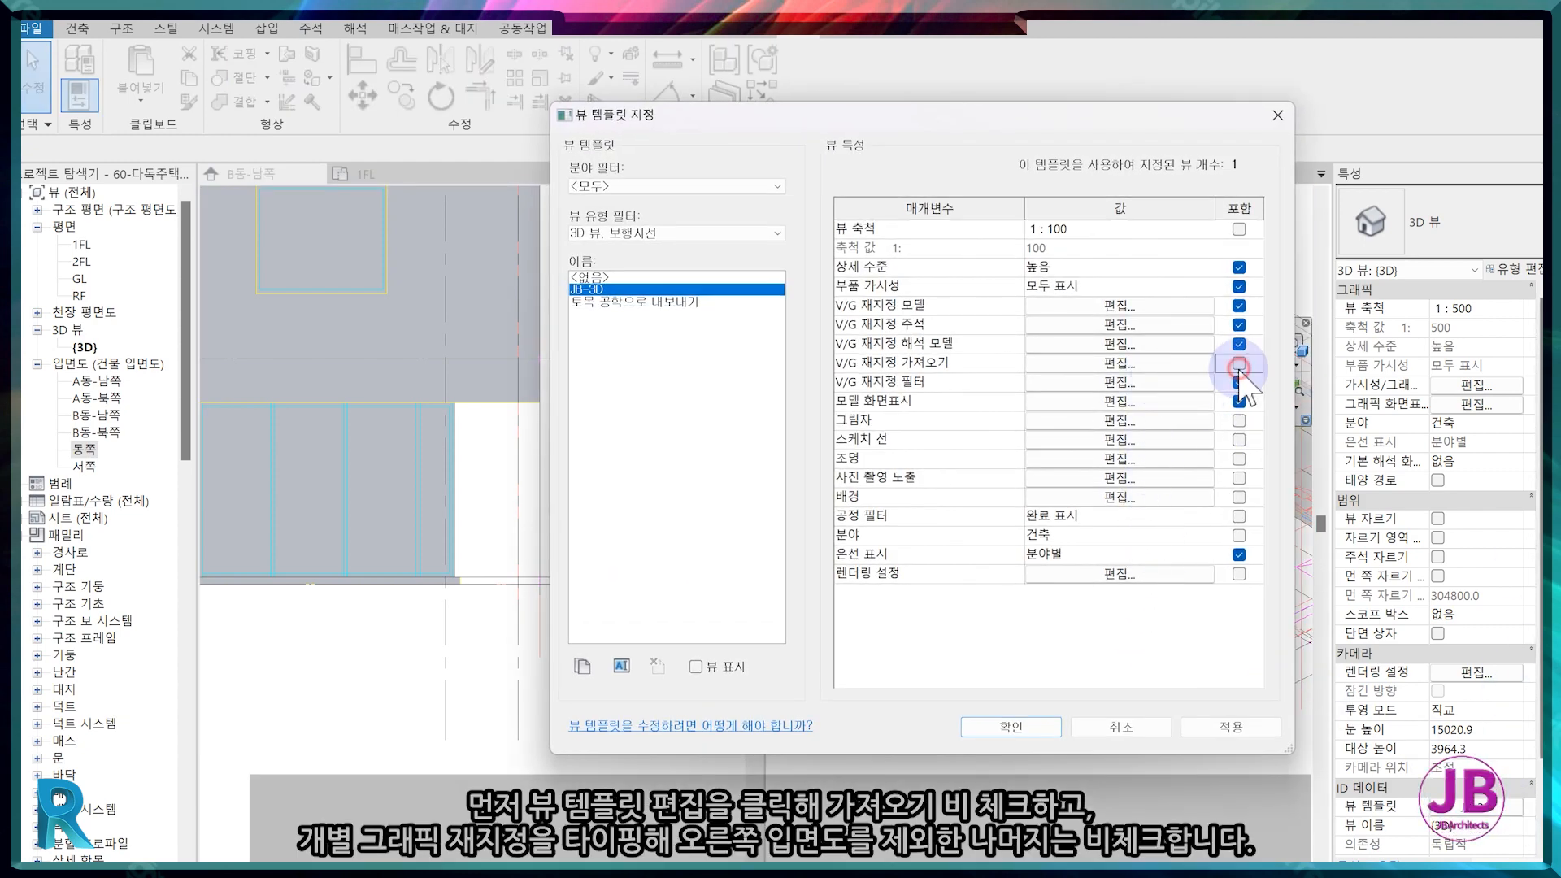
left_click(1029, 727)
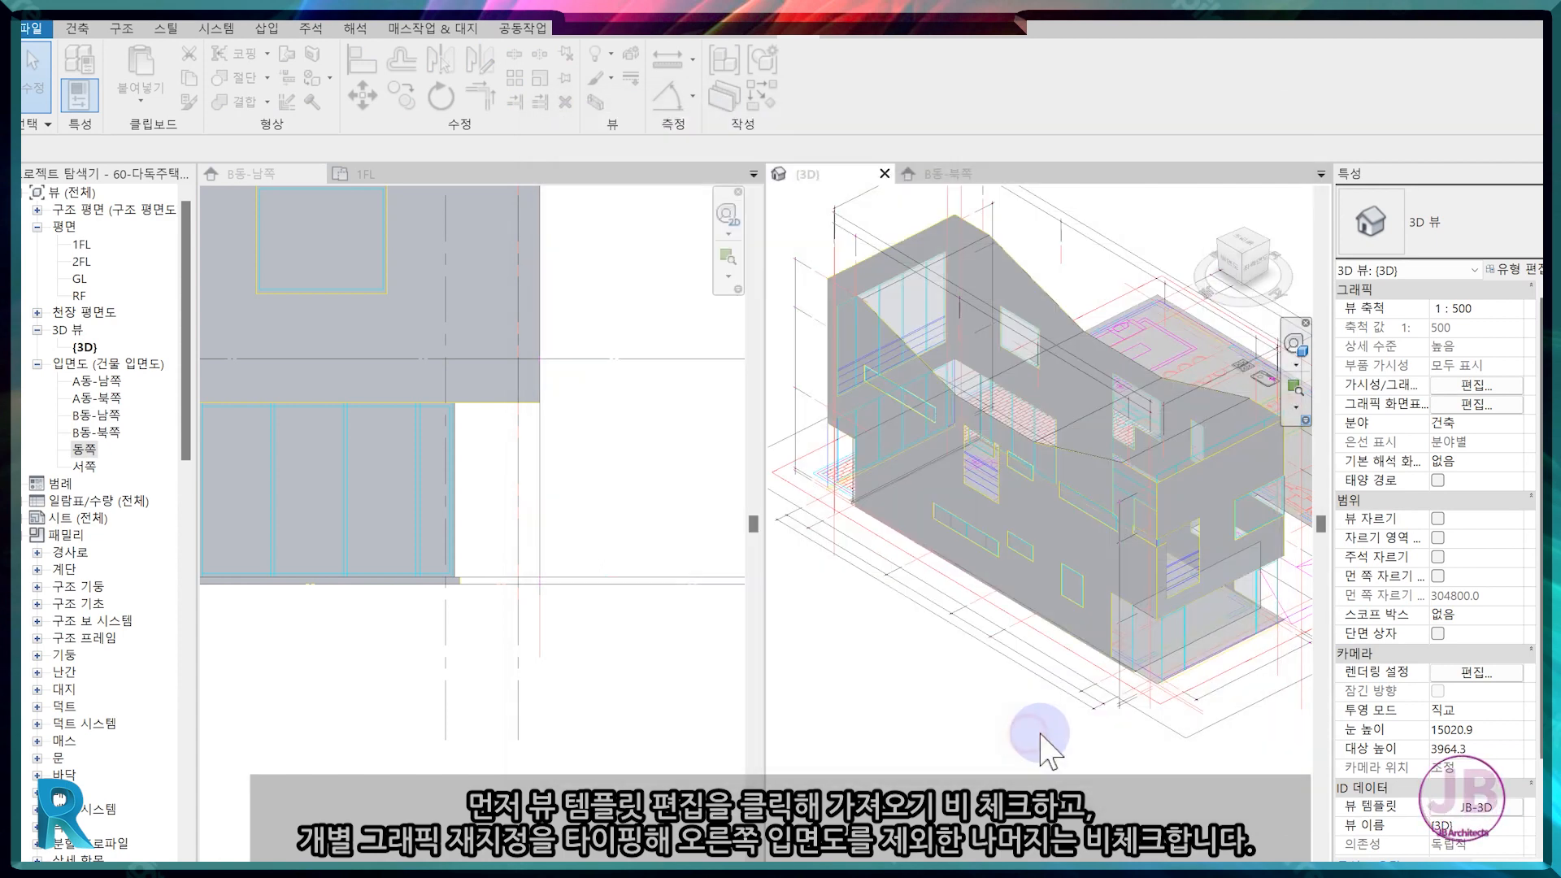
key("v")
key("g")
left_click(716, 99)
left_click(380, 194)
left_click(380, 210)
left_click(380, 227)
left_click(379, 245)
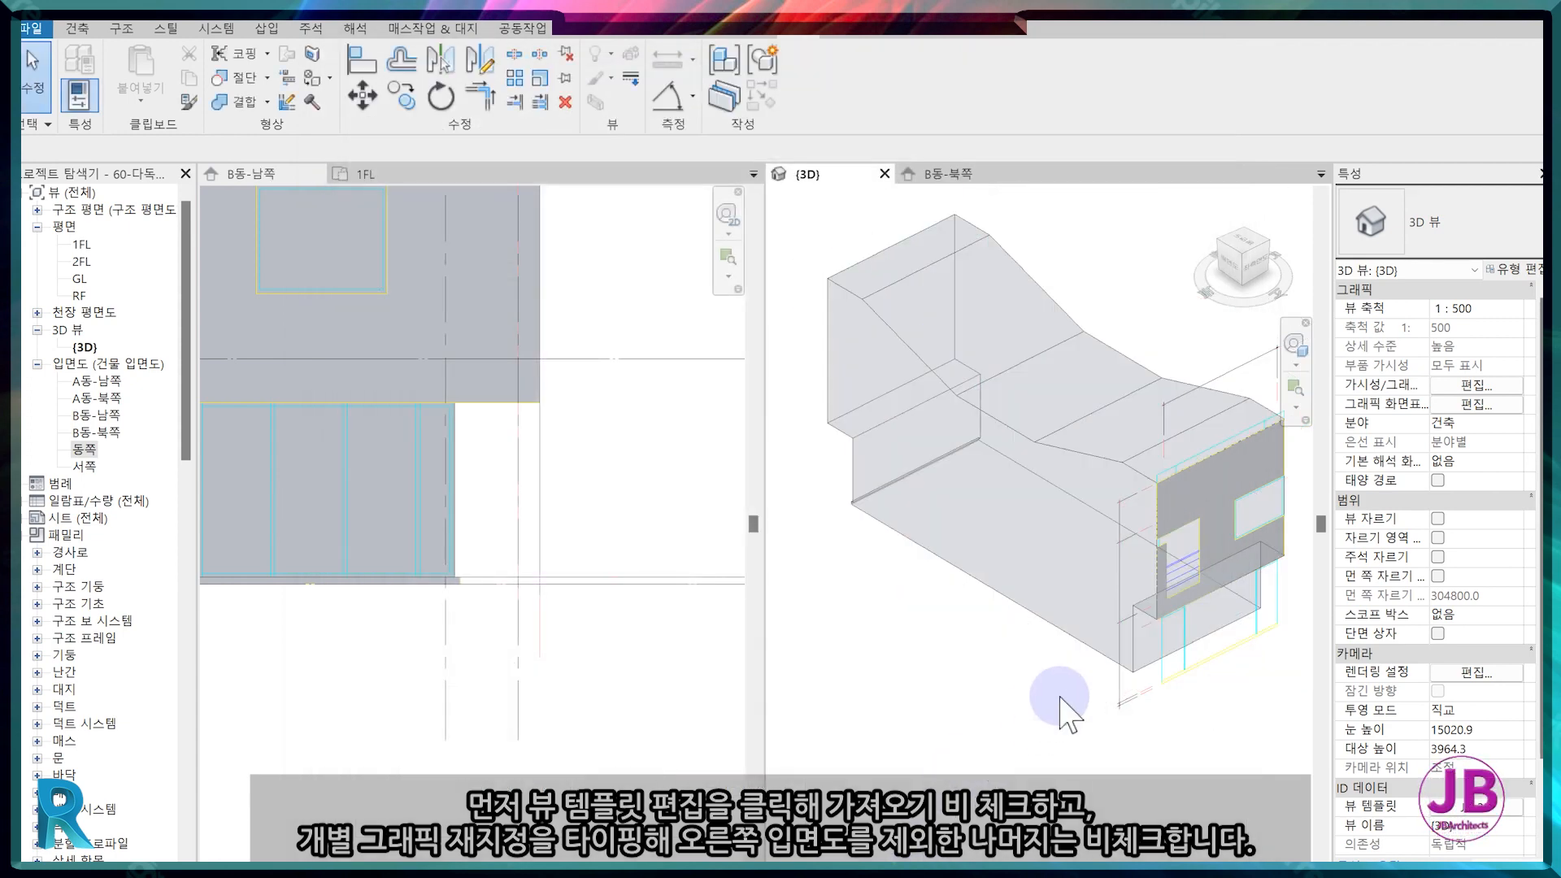
Open the 서쪽 elevation and start editing the B동 mass in place.
scroll(1082, 683, "up", 5)
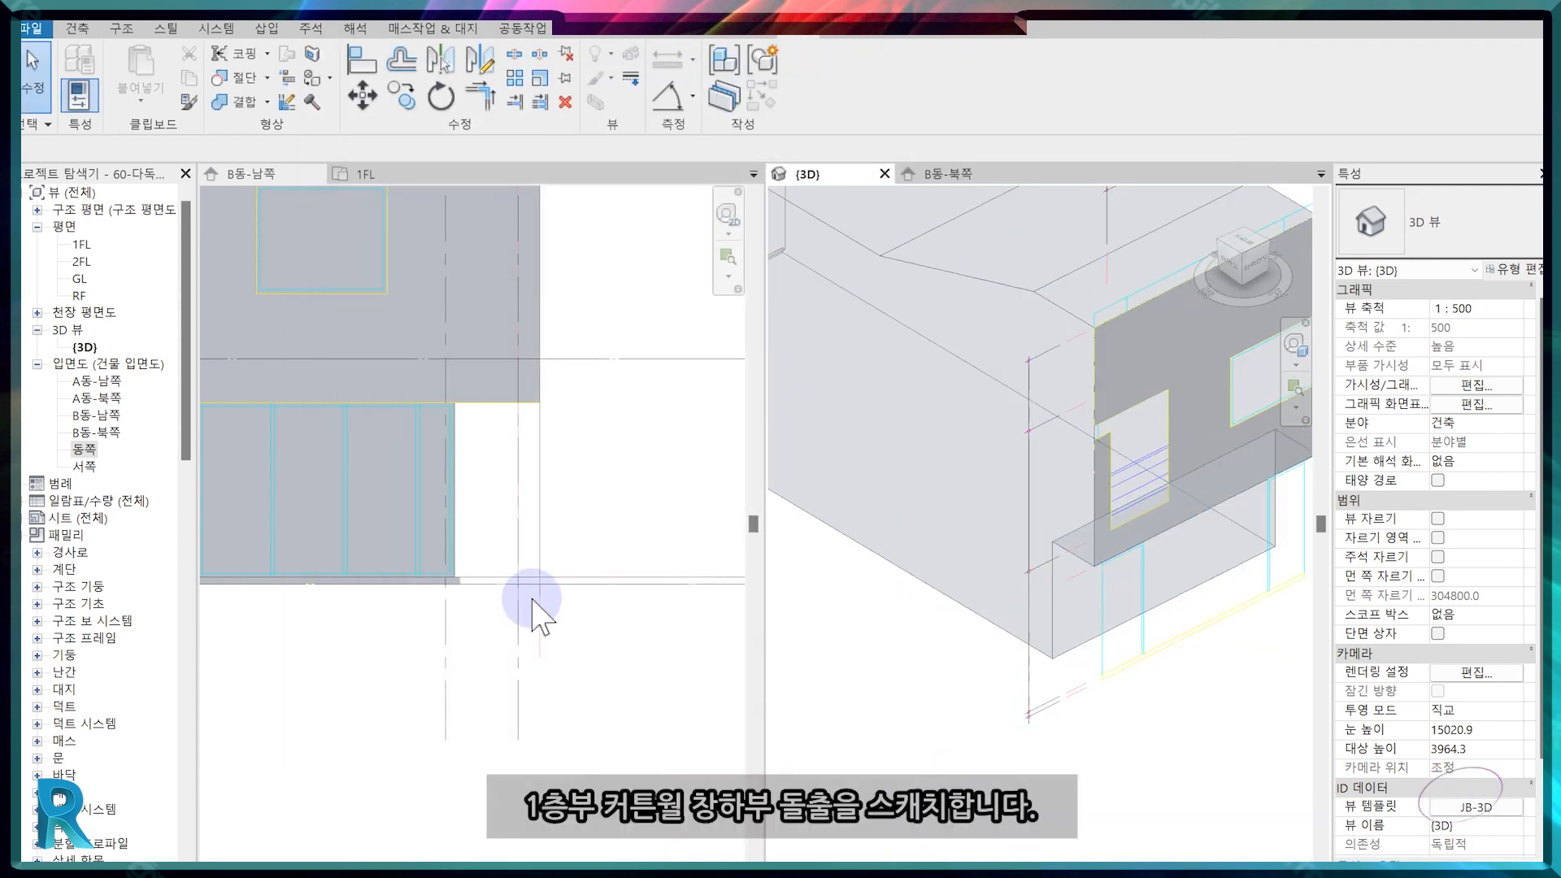
scroll(535, 602, "down", 3)
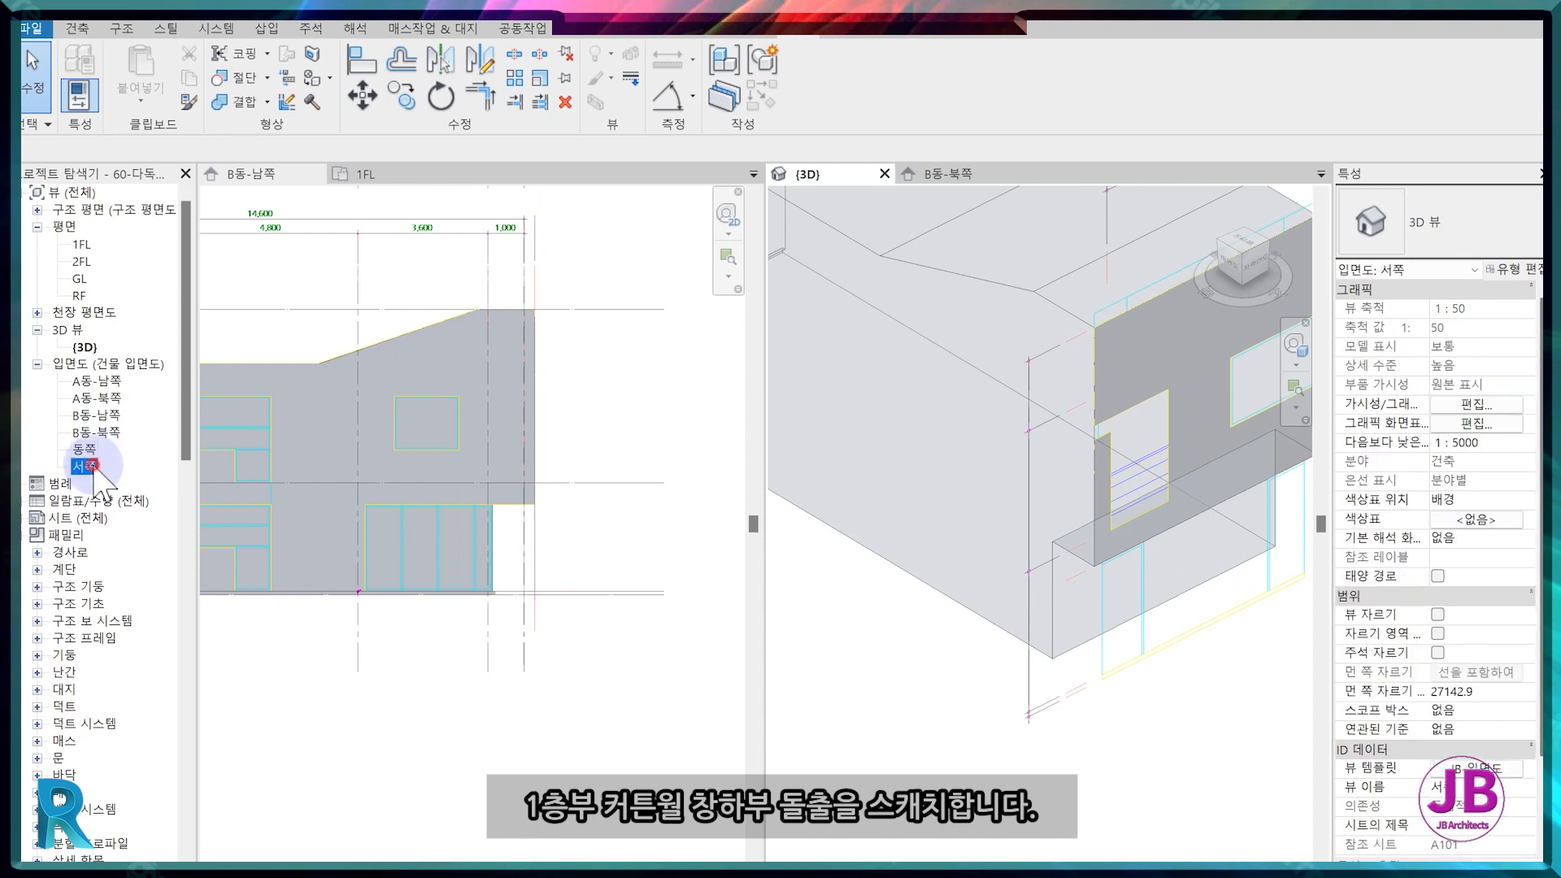
double_click(90, 467)
left_click(1143, 622)
left_click(809, 102)
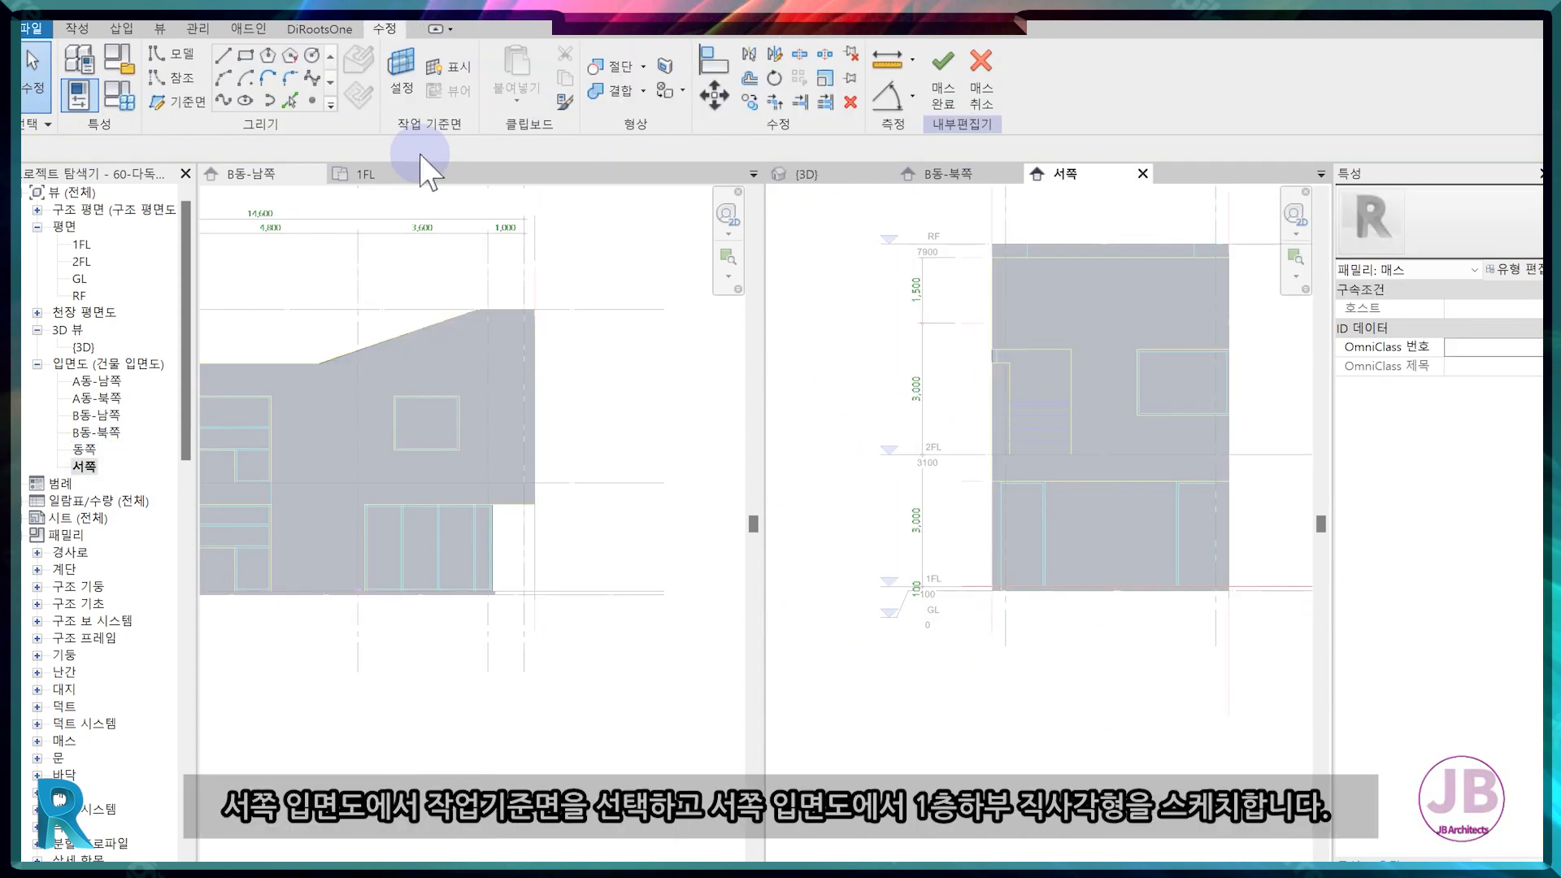
Set the work plane by picking the recessed ground-floor end face cut by the void.
left_click(401, 72)
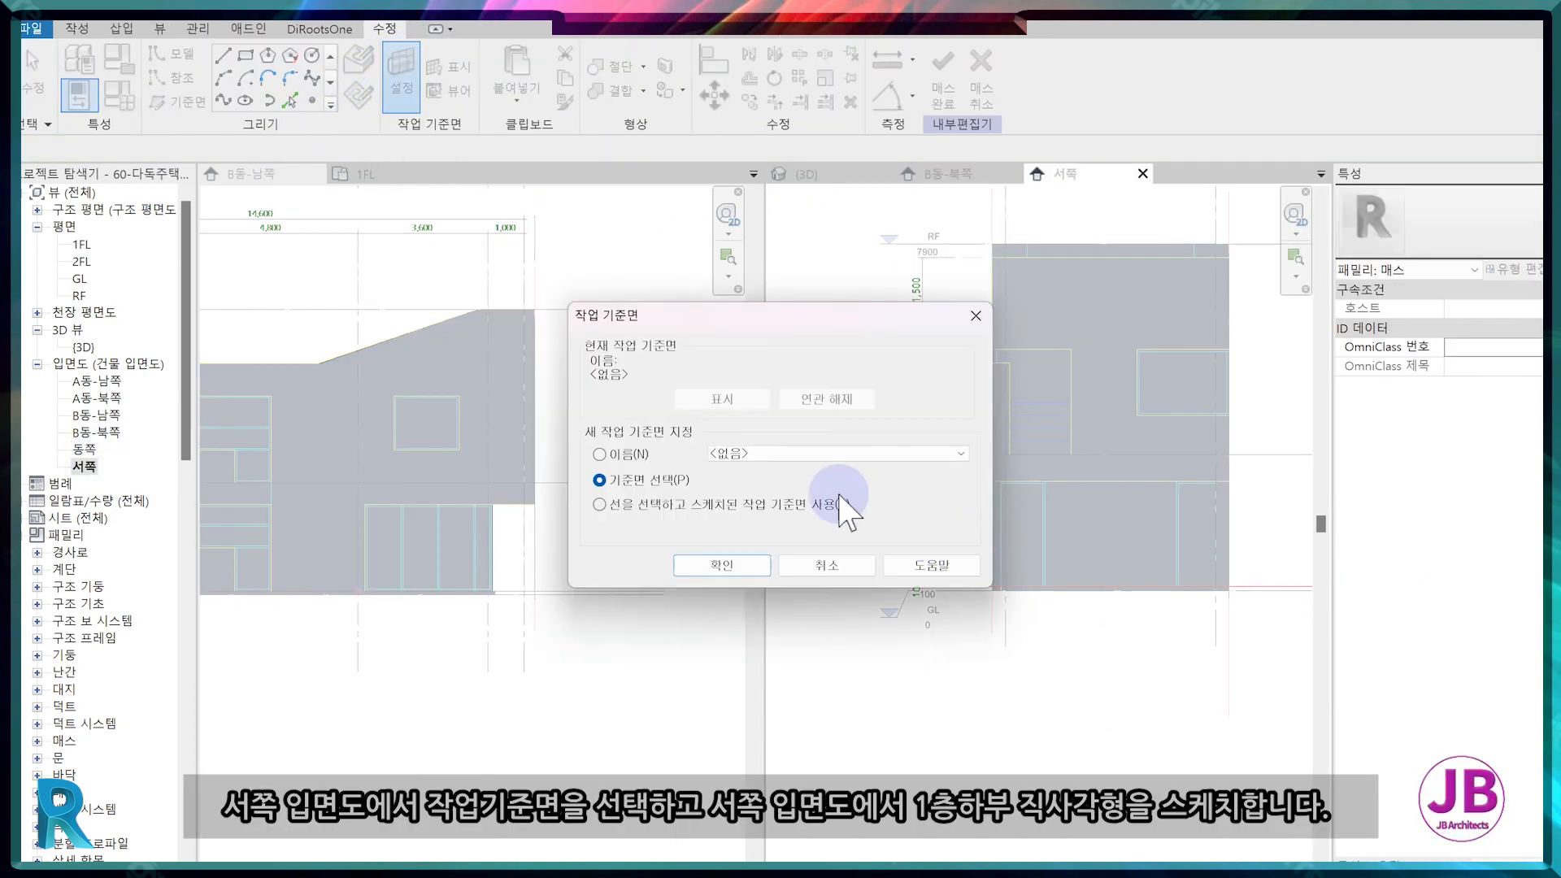
left_click(722, 565)
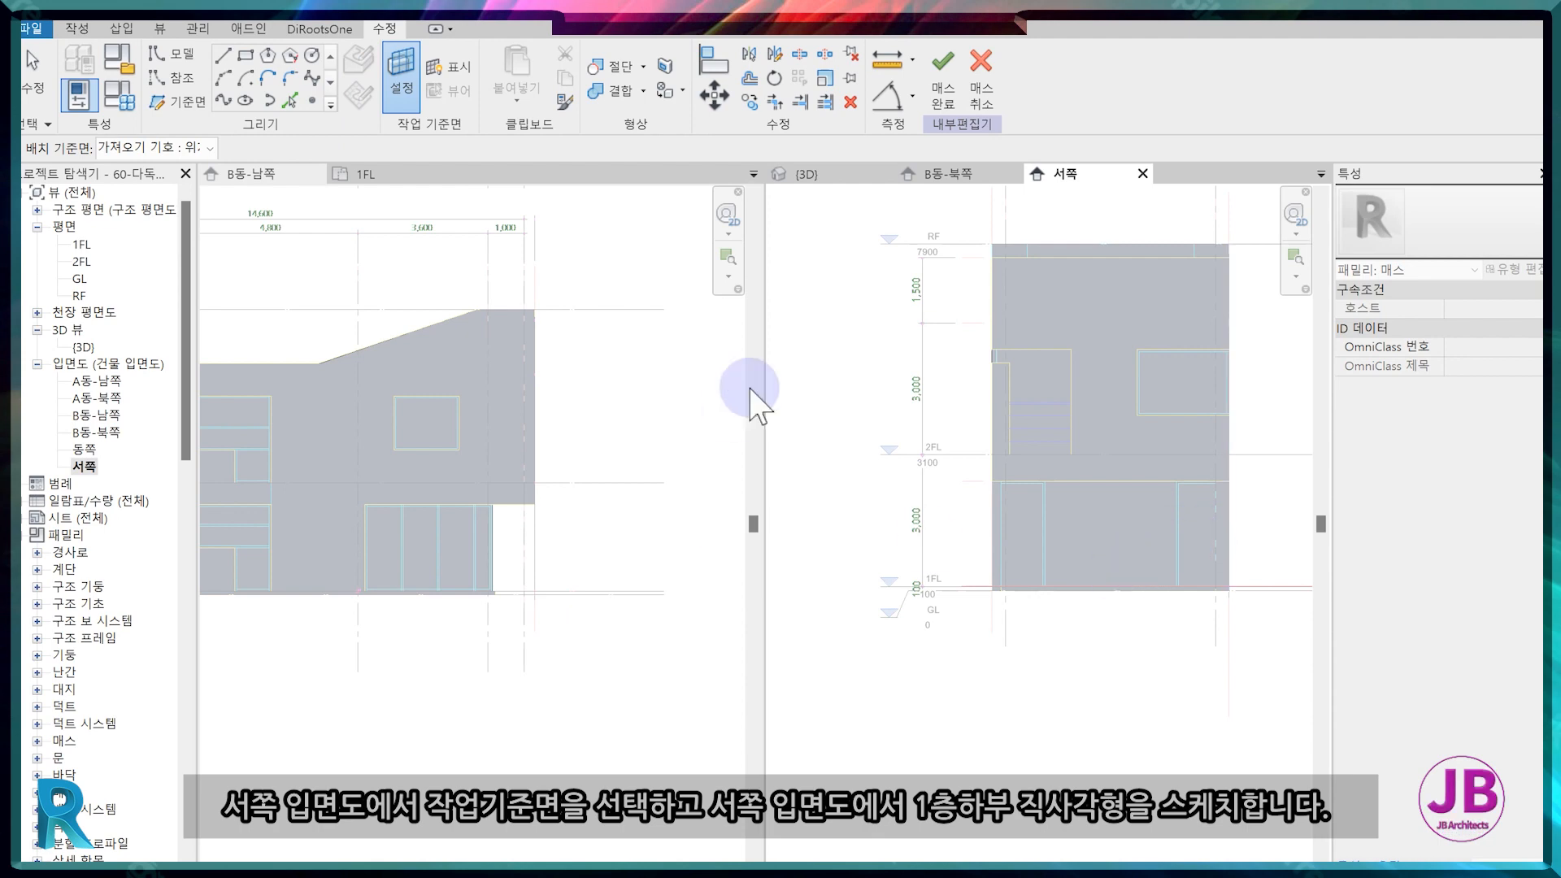
left_click(834, 175)
left_click(1061, 599)
left_click(659, 484)
left_click(664, 320)
left_click(783, 637)
Sketch a thin rectangle across the mass's base in the west elevation, from the 1FL line down to the bottom edge.
left_click(245, 55)
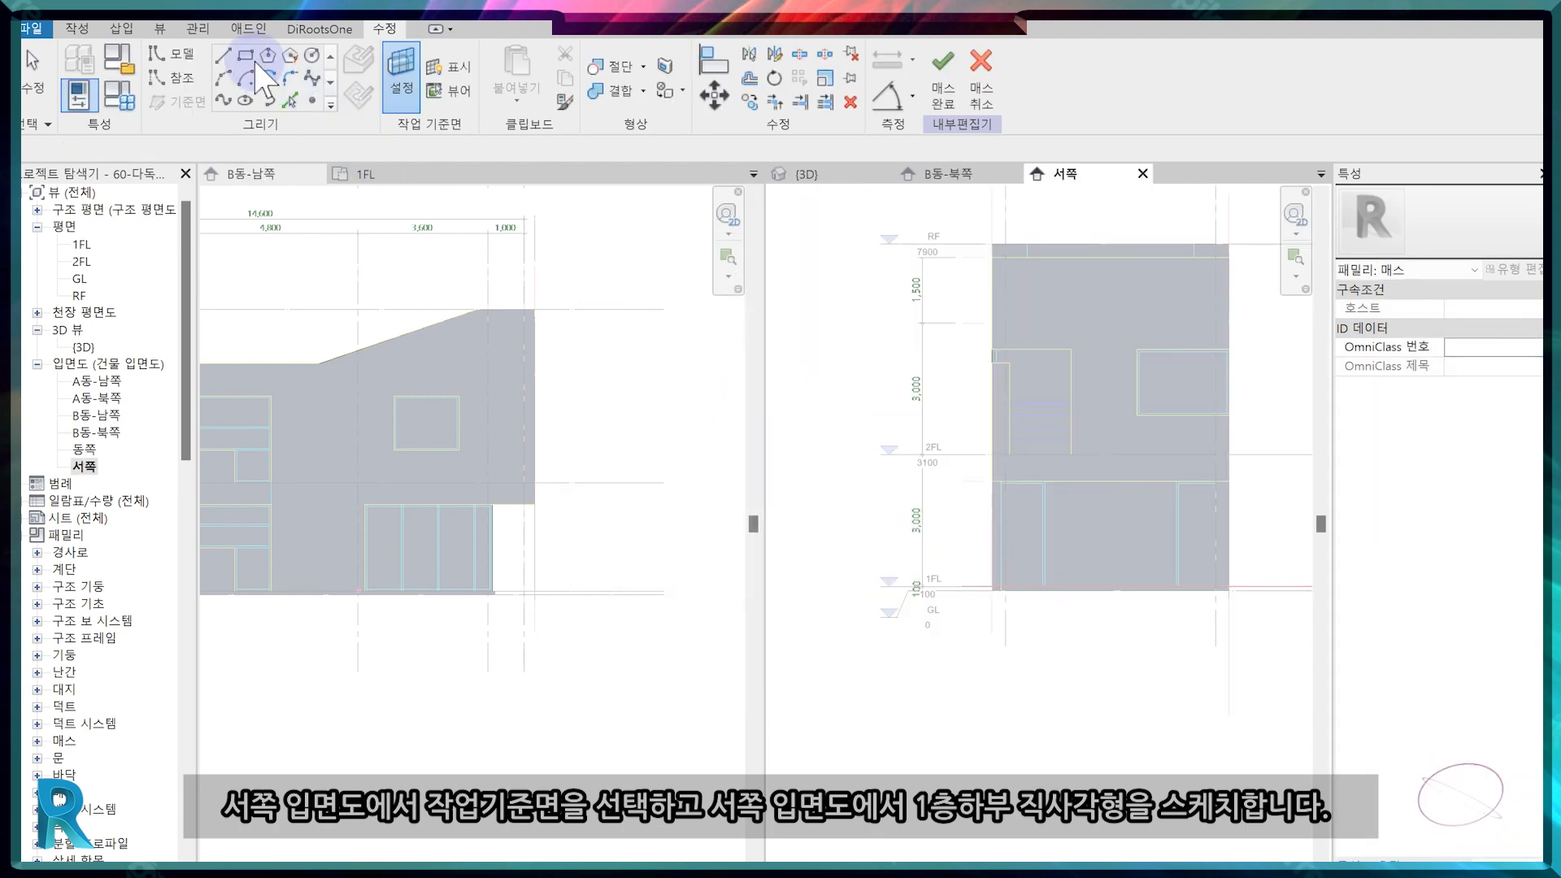
left_click(1232, 482)
scroll(976, 541, "up", 5)
scroll(944, 537, "down", 3)
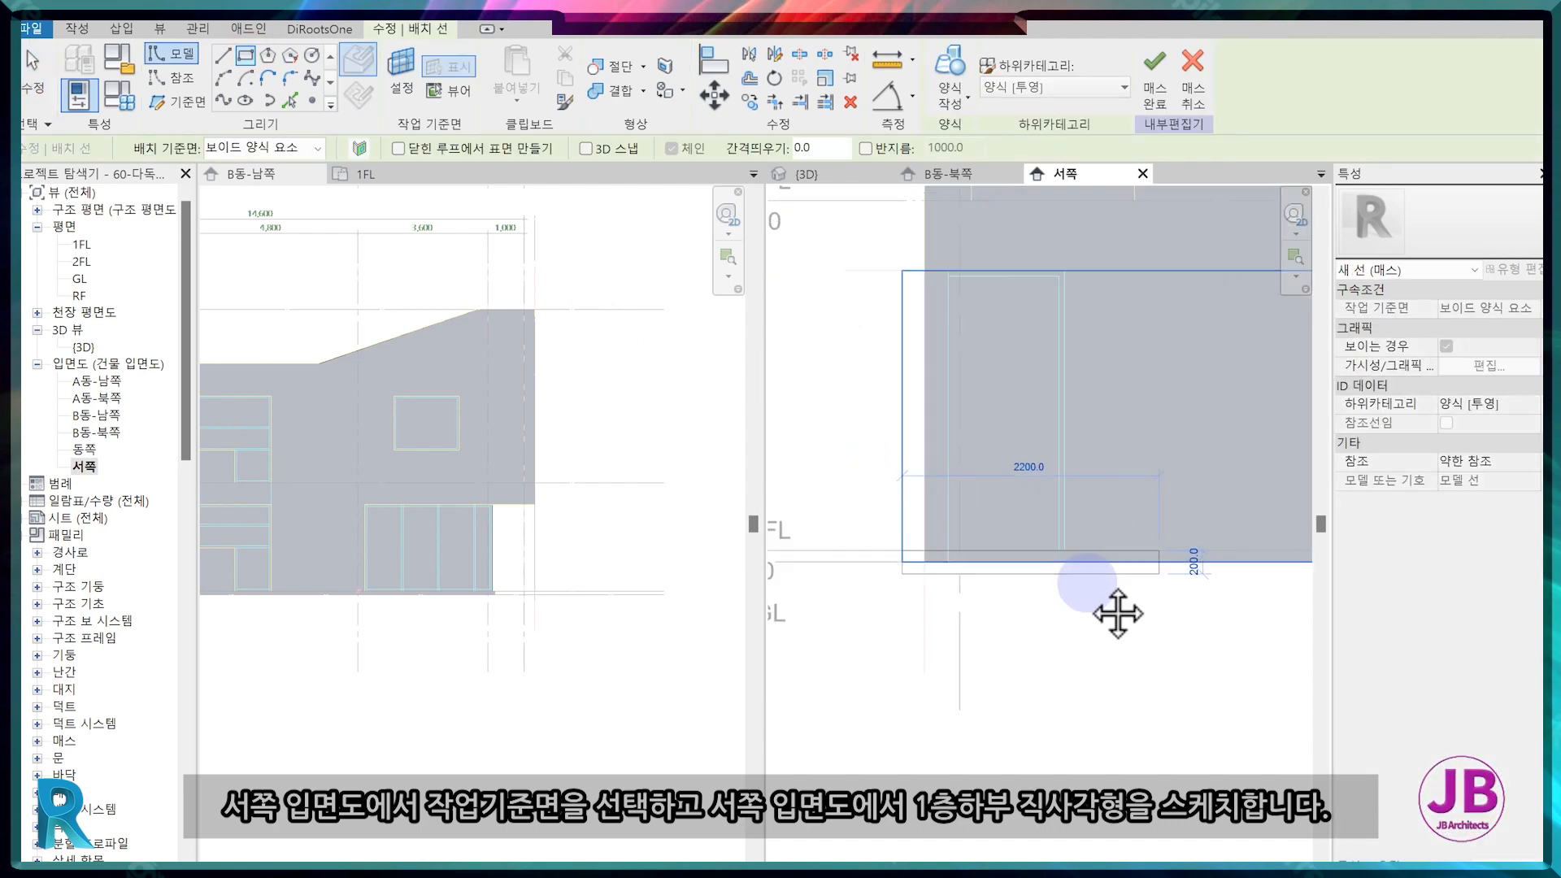
scroll(1115, 610, "up", 3)
left_click(1209, 579)
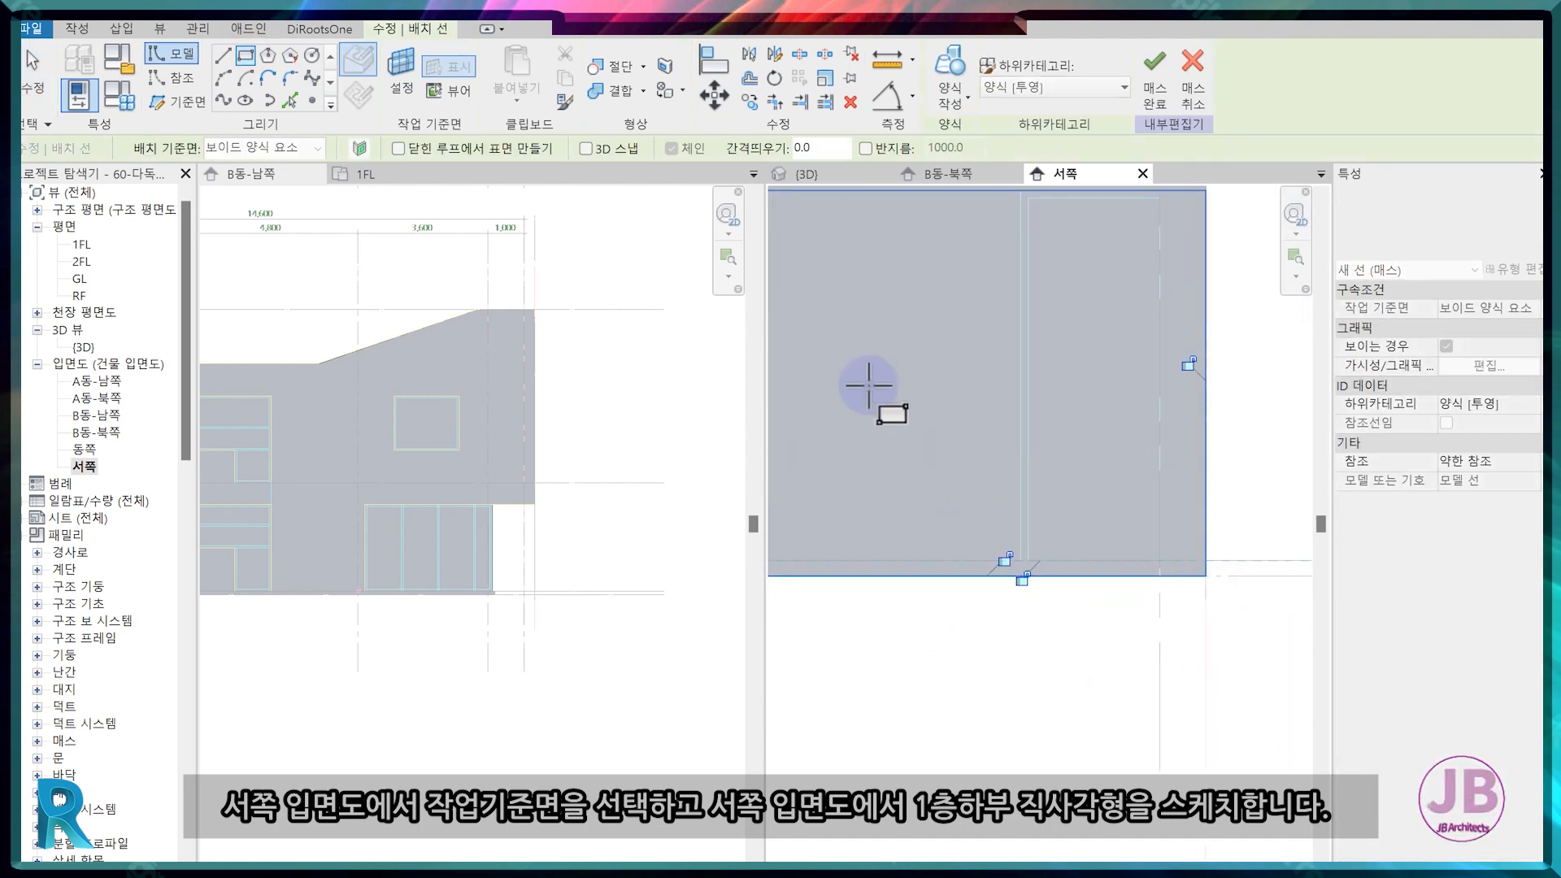
In the 3D view, align the thin rectangle's overhanging end with the recessed corner of the mass.
left_click(835, 177)
scroll(1036, 697, "up", 4)
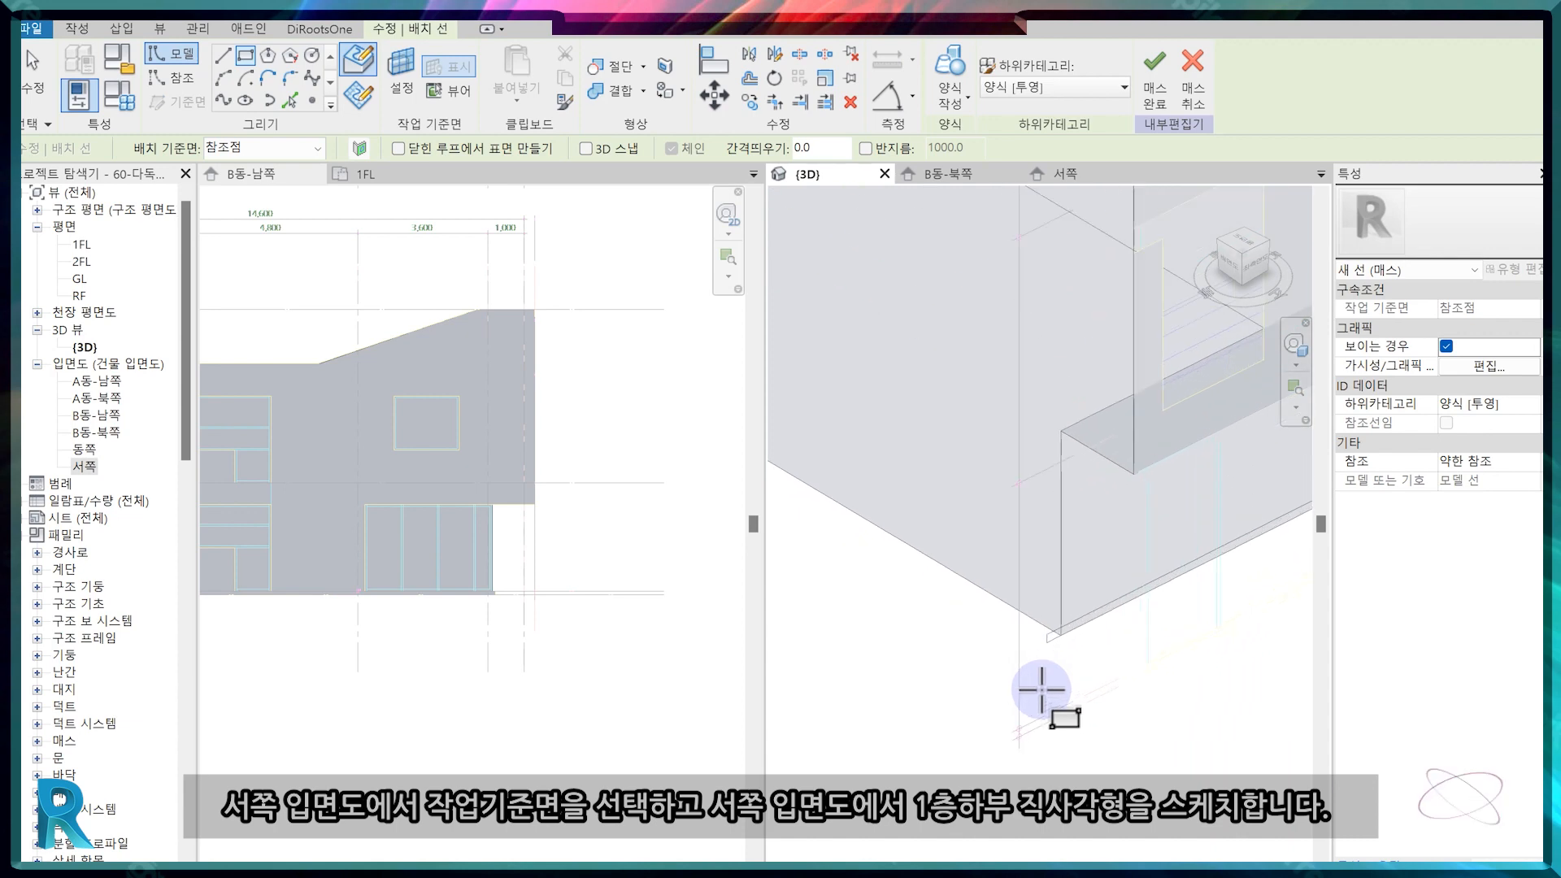
key("Escape")
scroll(1011, 637, "up", 4)
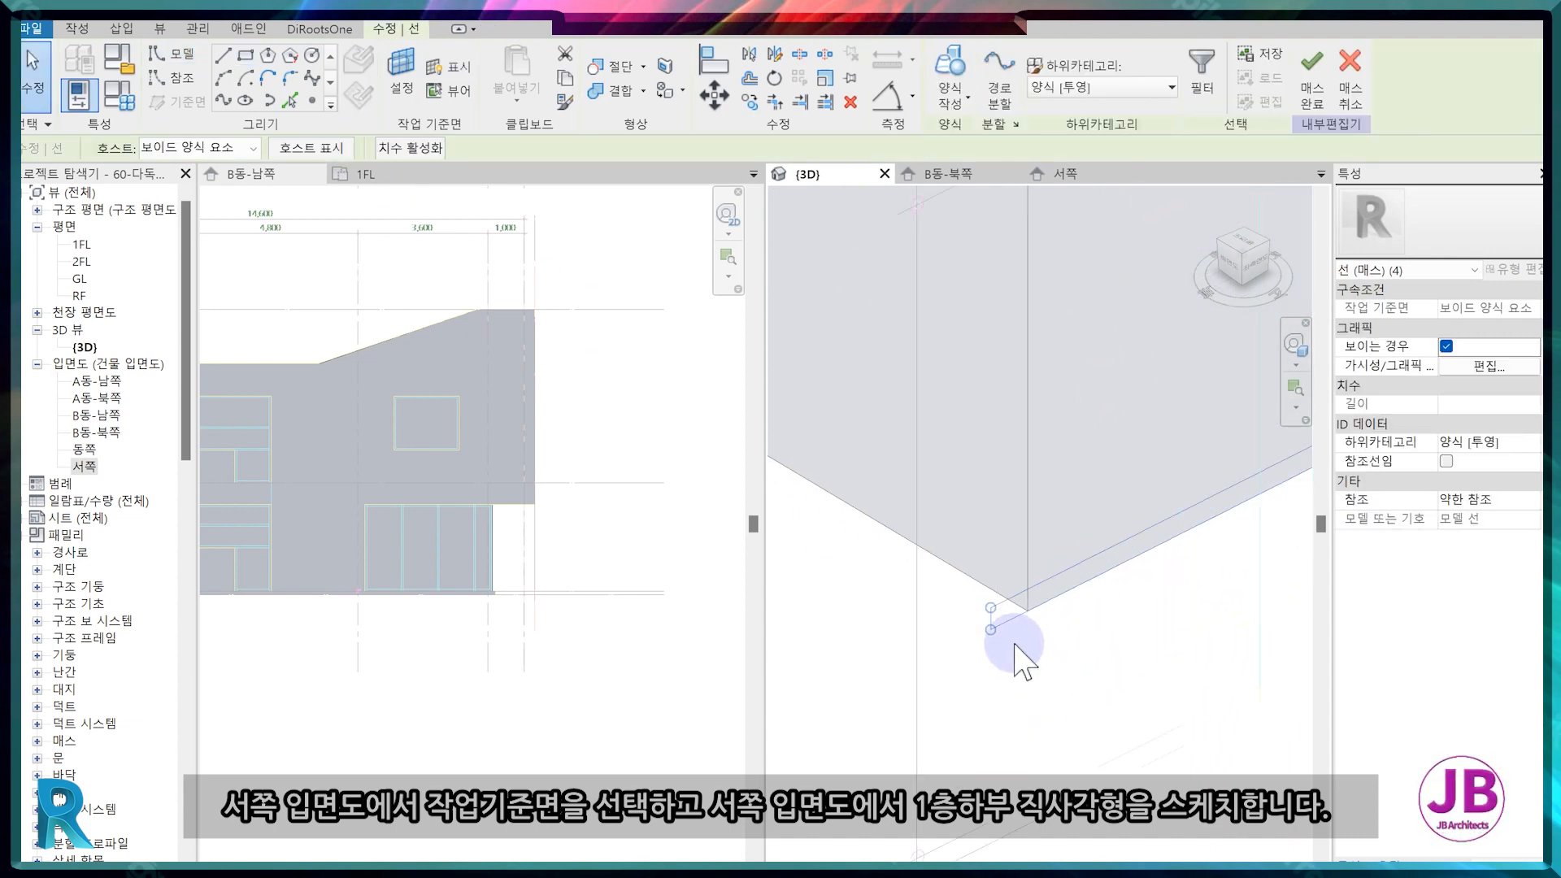
scroll(1090, 626, "down", 3)
middle_click_drag(1101, 631, 1044, 653)
left_click(1041, 640)
left_click(1008, 523)
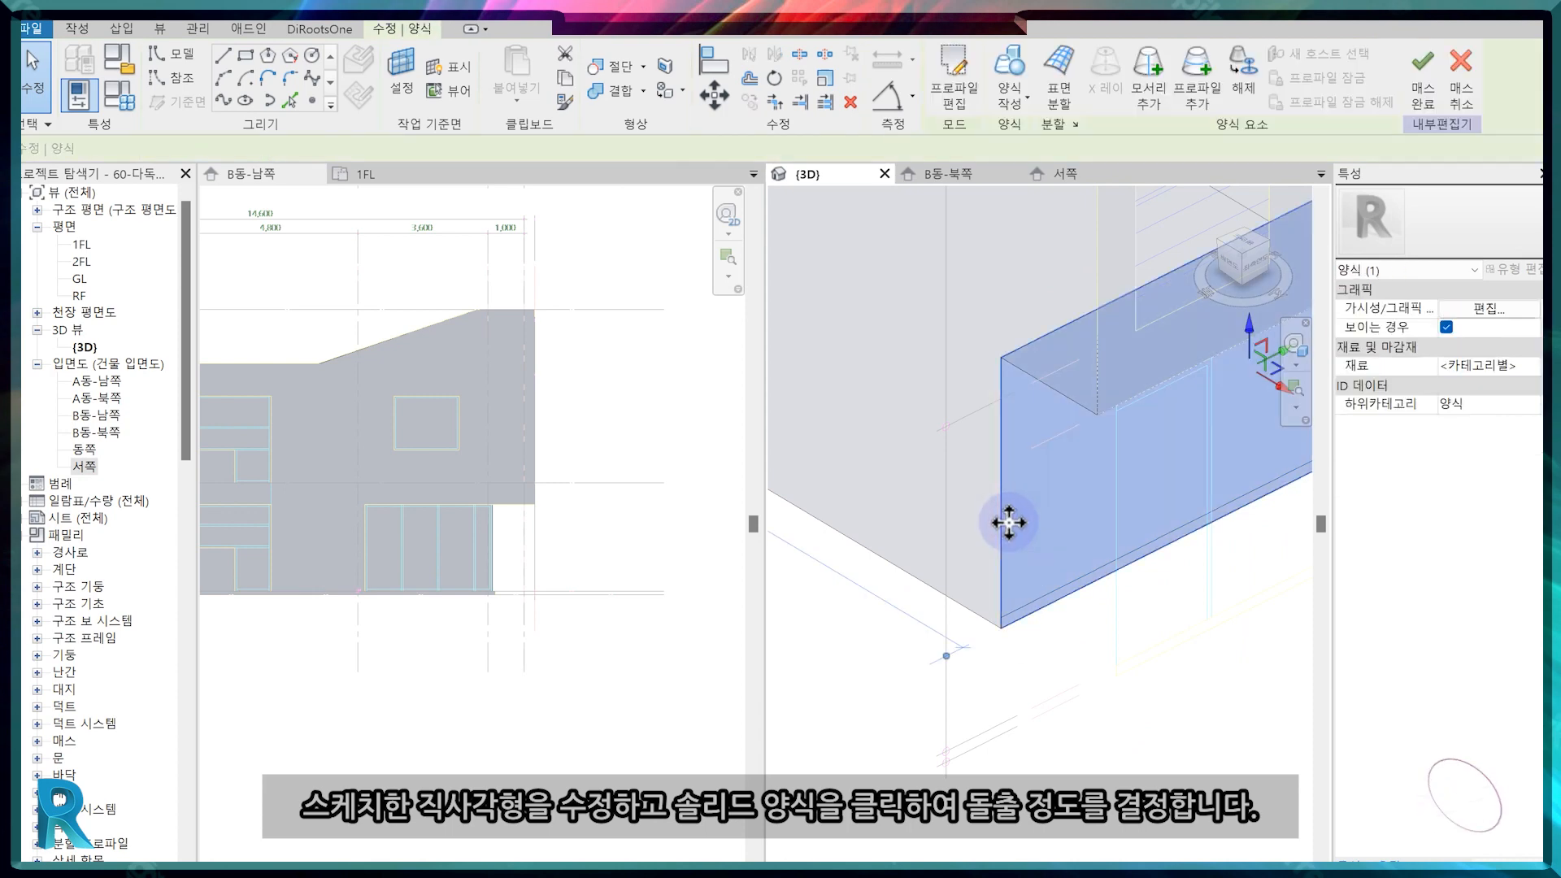
Select the thin base rectangle's lines and create a solid form from them.
scroll(1008, 523, "down", 3)
middle_click_drag(1007, 523, 896, 662)
left_click(976, 708)
left_click(1008, 675)
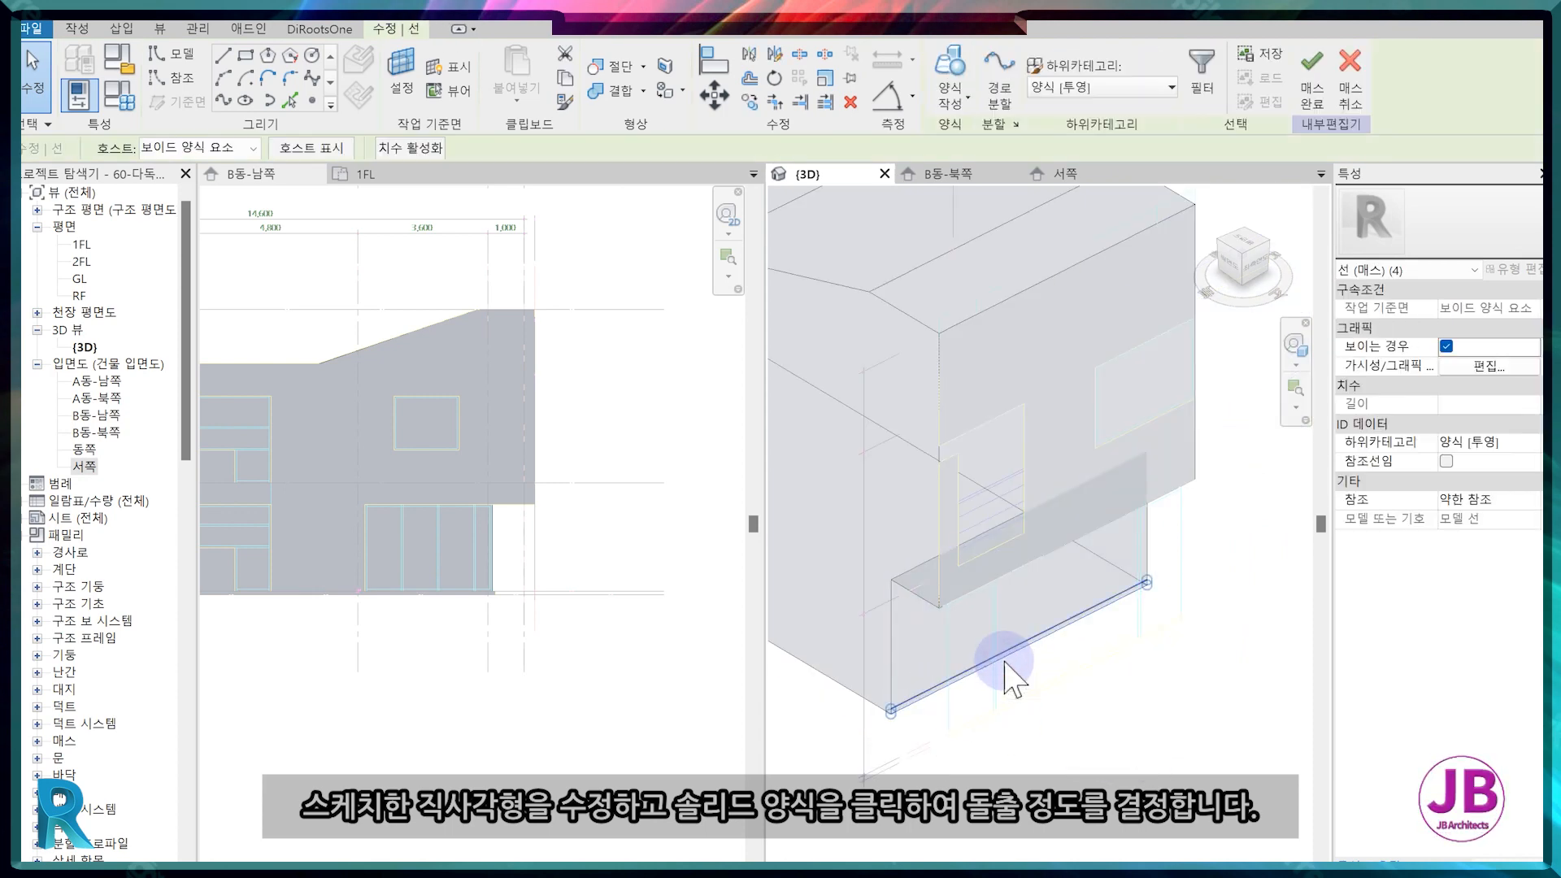
scroll(1008, 651, "up", 2)
left_click(950, 94)
left_click(964, 138)
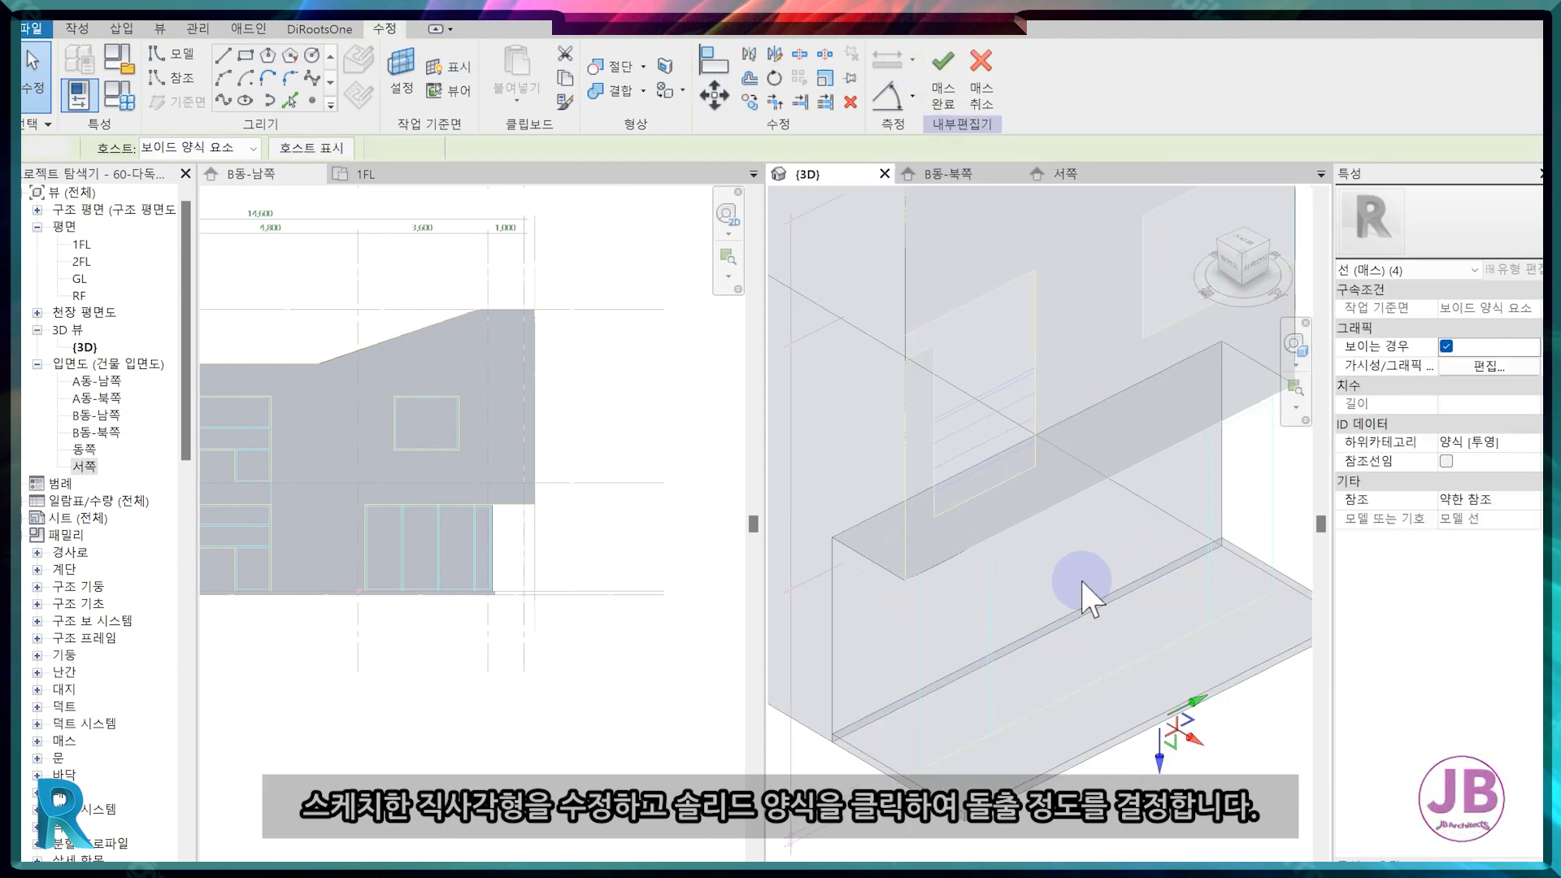
Set the projection depth of the thin base solid to 200 and finish the in-place mass.
scroll(1125, 593, "down", 3)
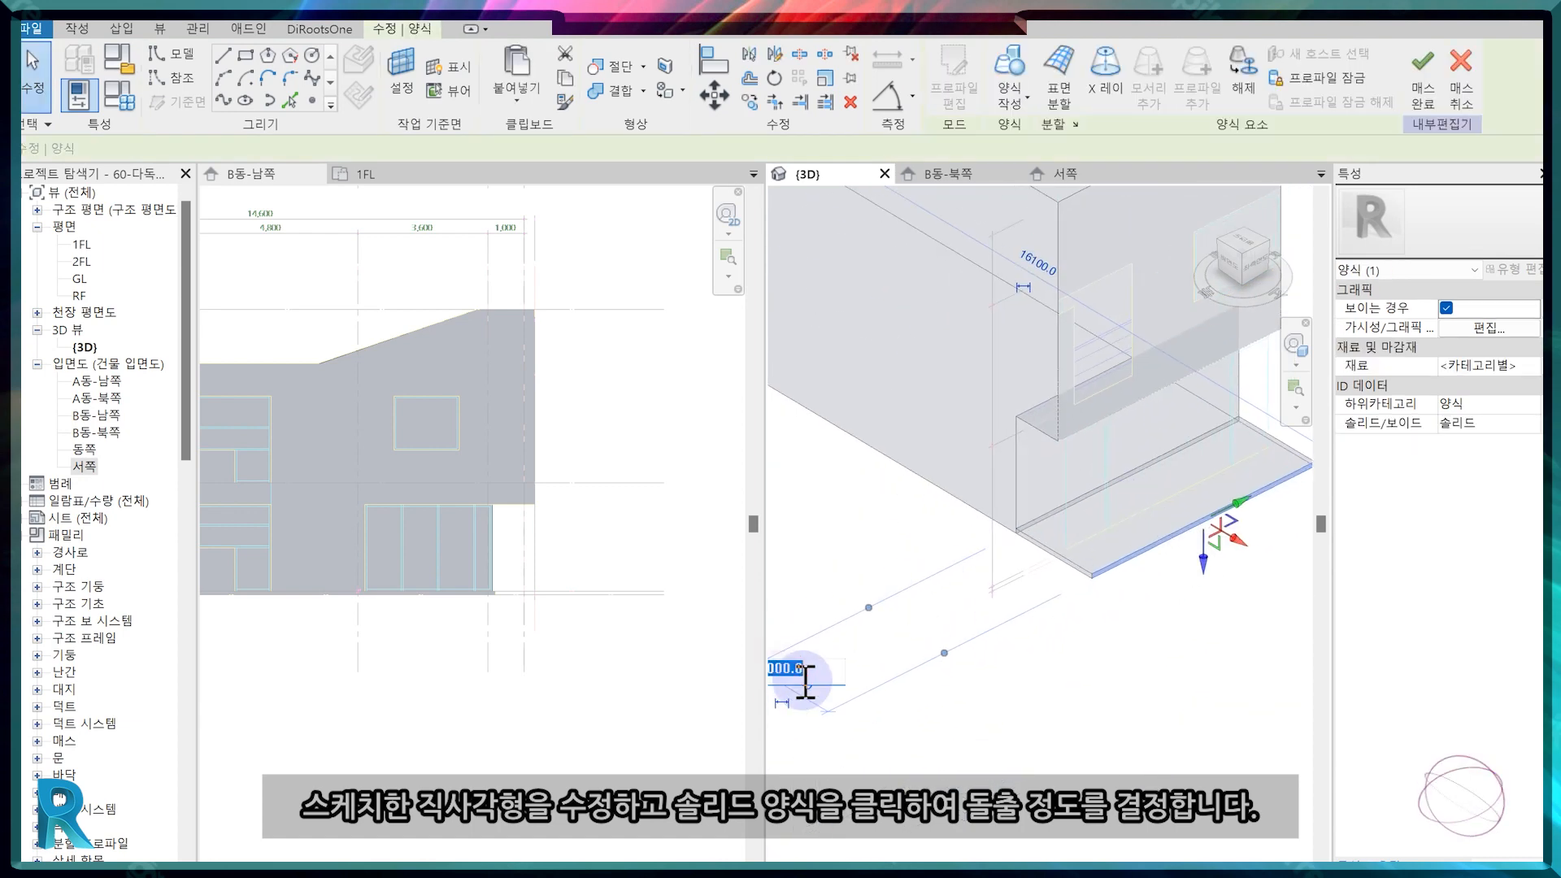
type("200")
key("Return")
left_click(1014, 728)
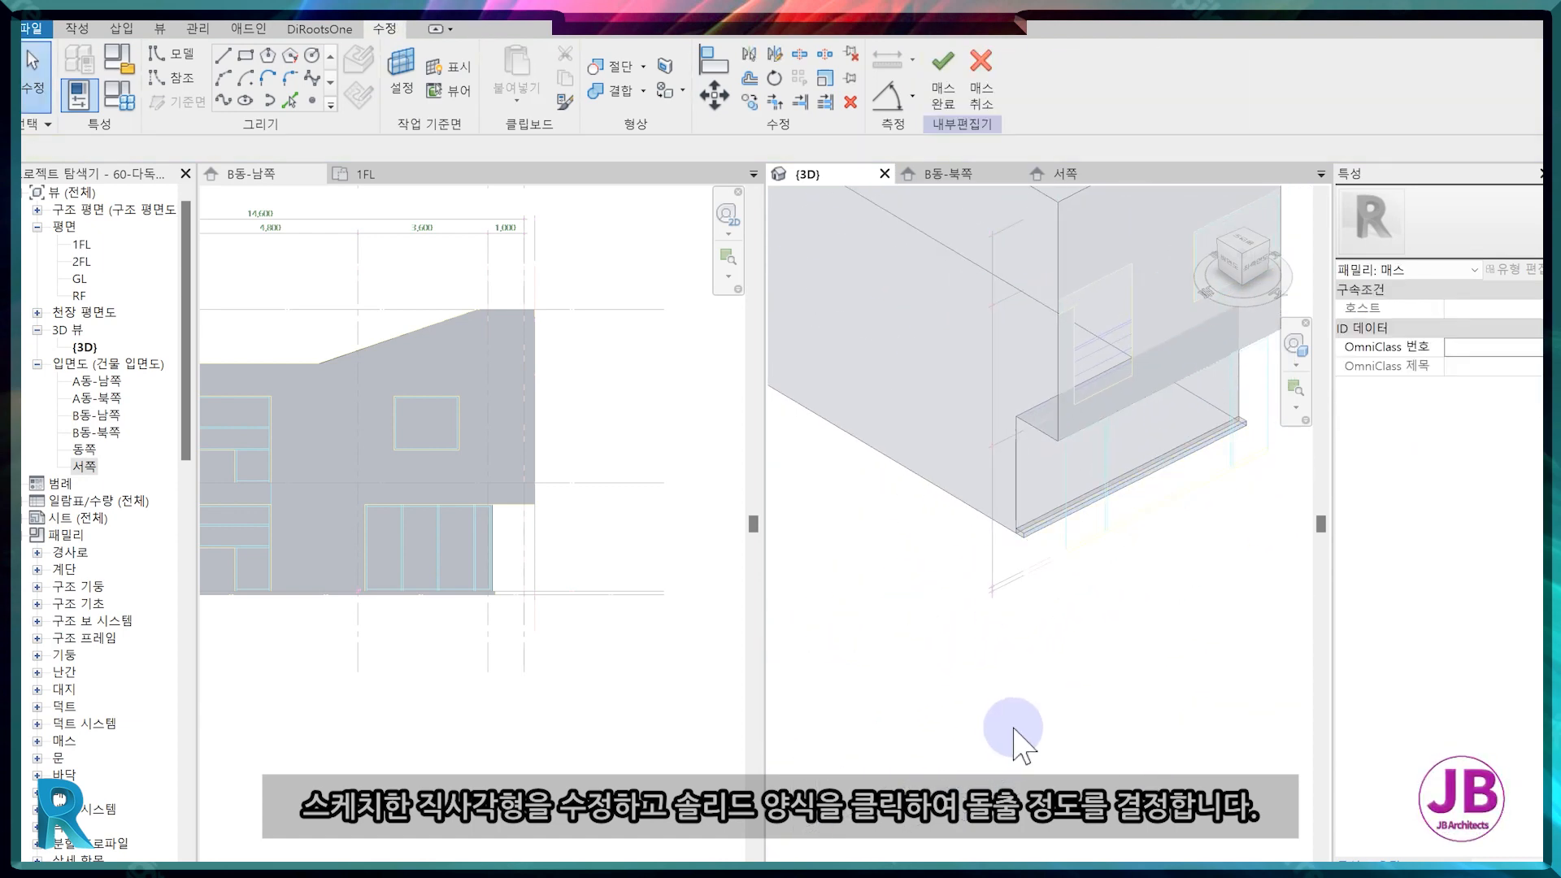
scroll(1016, 545, "up", 3)
left_click(979, 474)
left_click_drag(1072, 550, 973, 488)
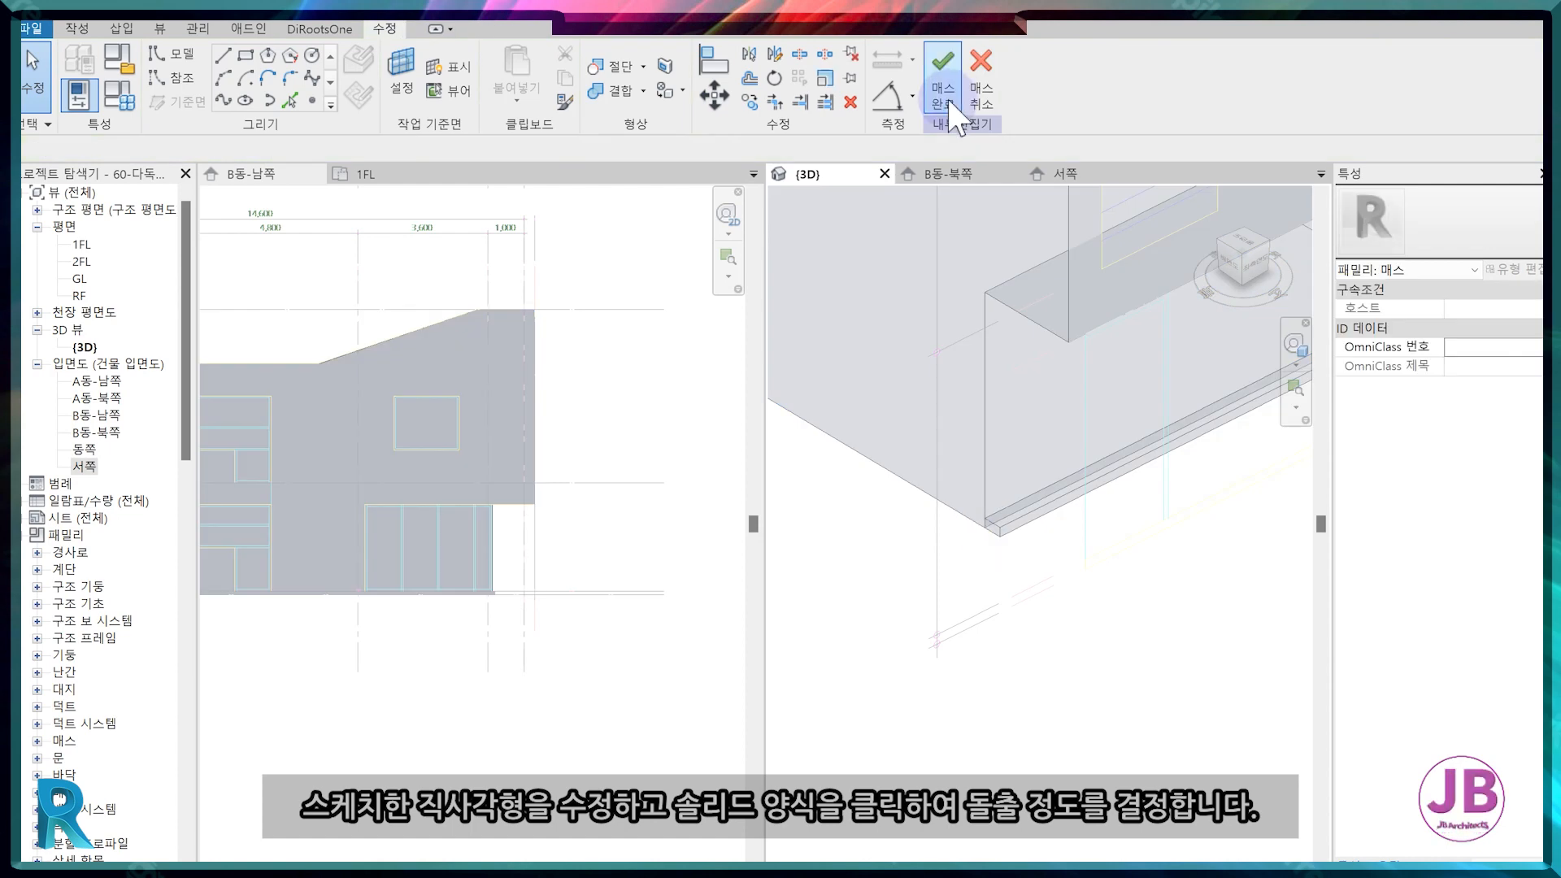
left_click(943, 89)
Turn on the visibility of all linked CAD elevations in the 3D view's visibility overrides.
scroll(1081, 680, "down", 4)
key("v")
key("v")
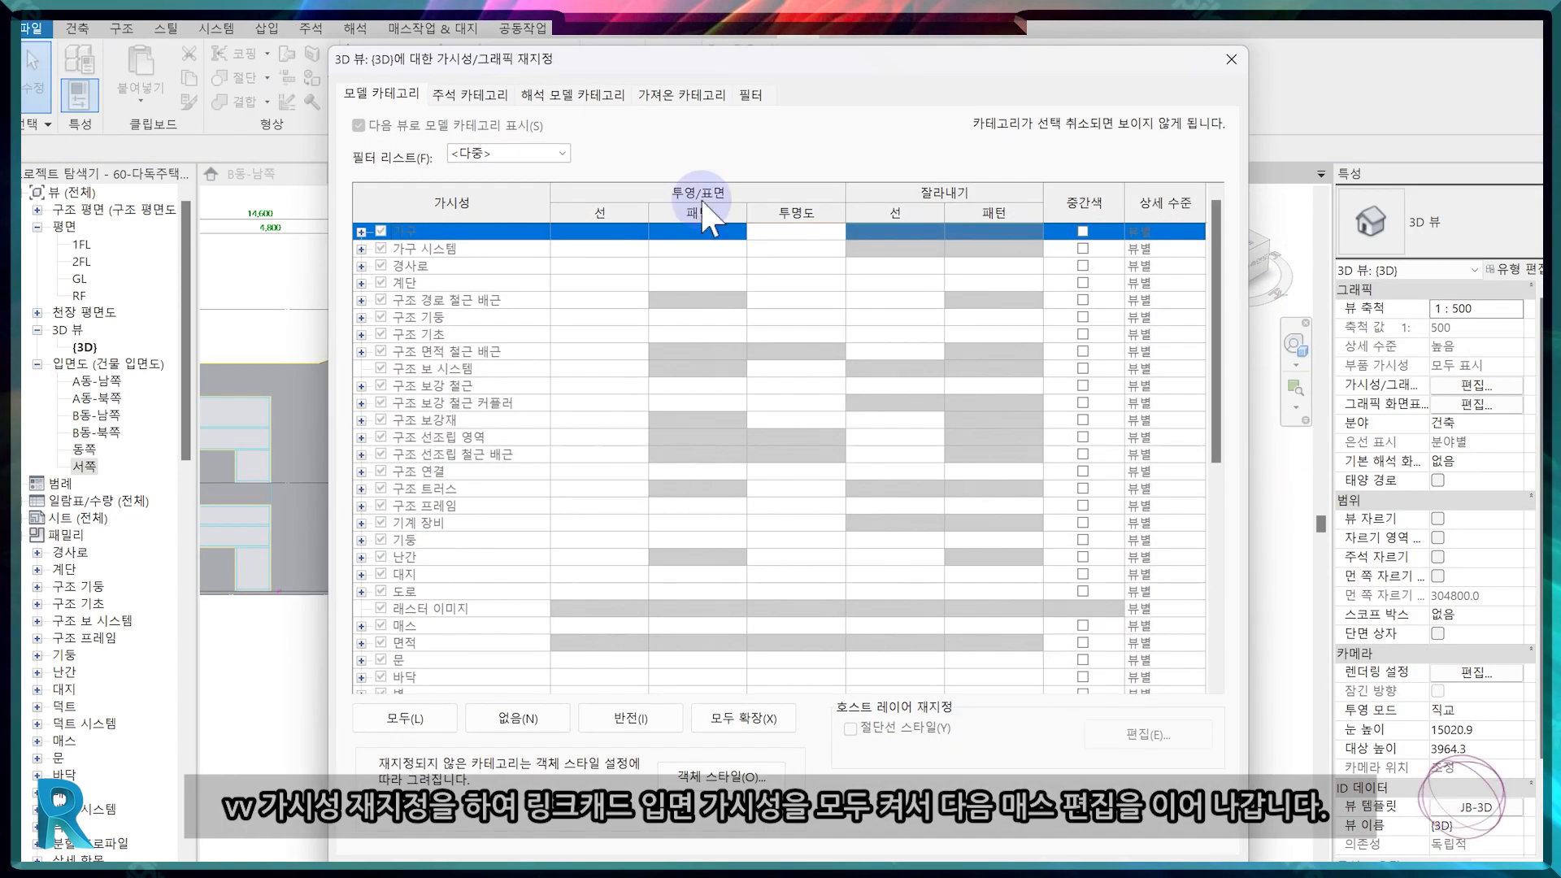
left_click(683, 94)
left_click(381, 210)
left_click(380, 245)
left_click(380, 262)
left_click(888, 853)
scroll(901, 760, "down", 3)
middle_click_drag(901, 760, 1031, 764, "shift")
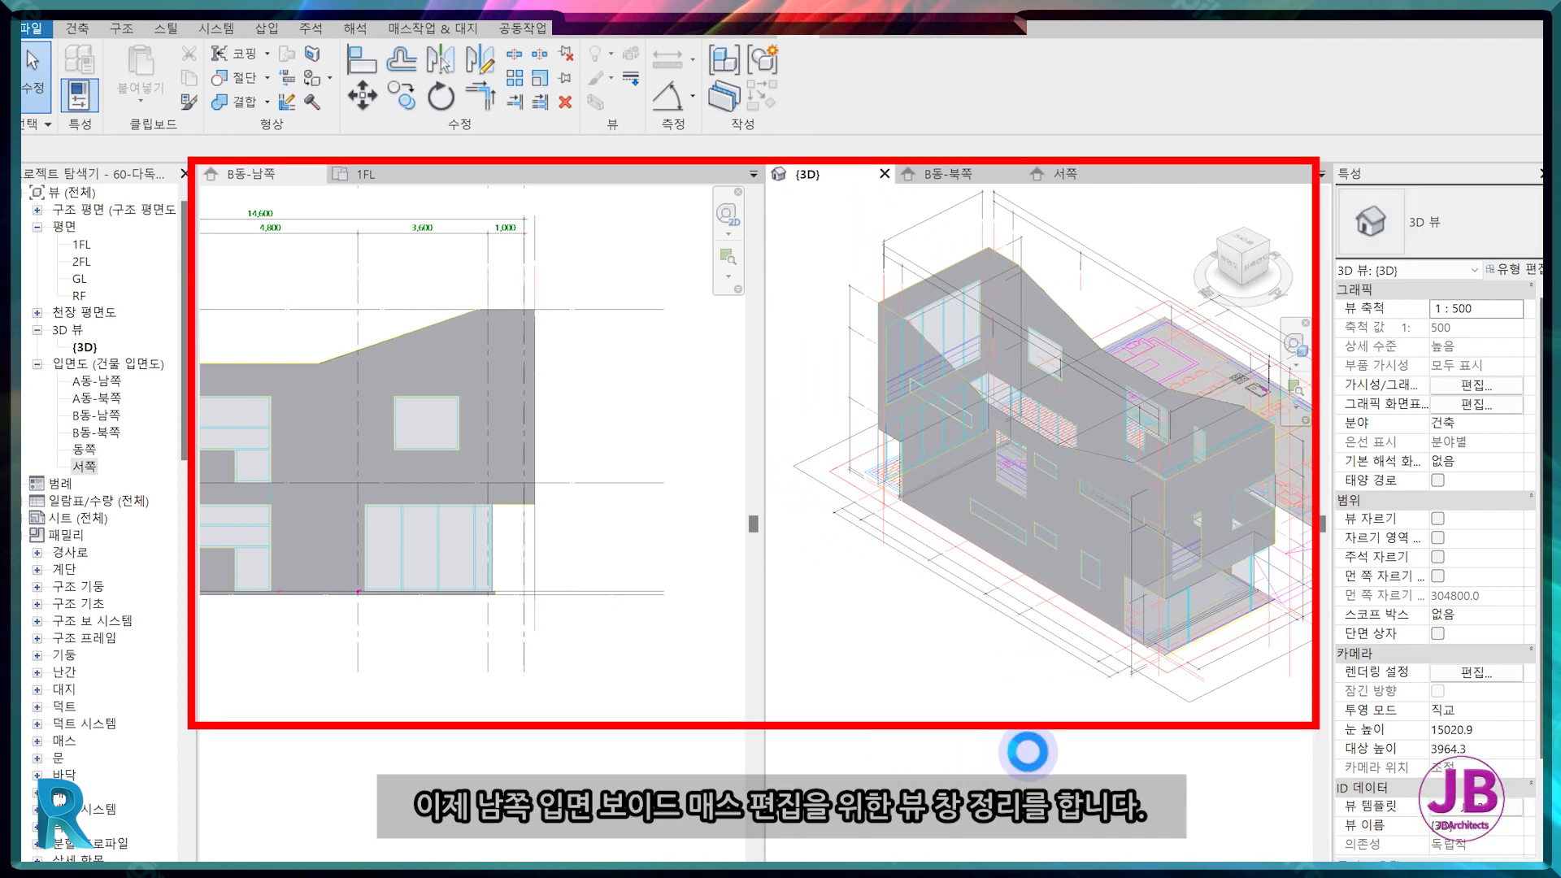
Move the B동-북쪽 elevation view into the pane beside the 3D view.
left_click(968, 174)
left_click_drag(968, 174, 481, 480)
left_click_drag(276, 537, 391, 188)
scroll(526, 485, "down", 3)
left_click(1081, 487)
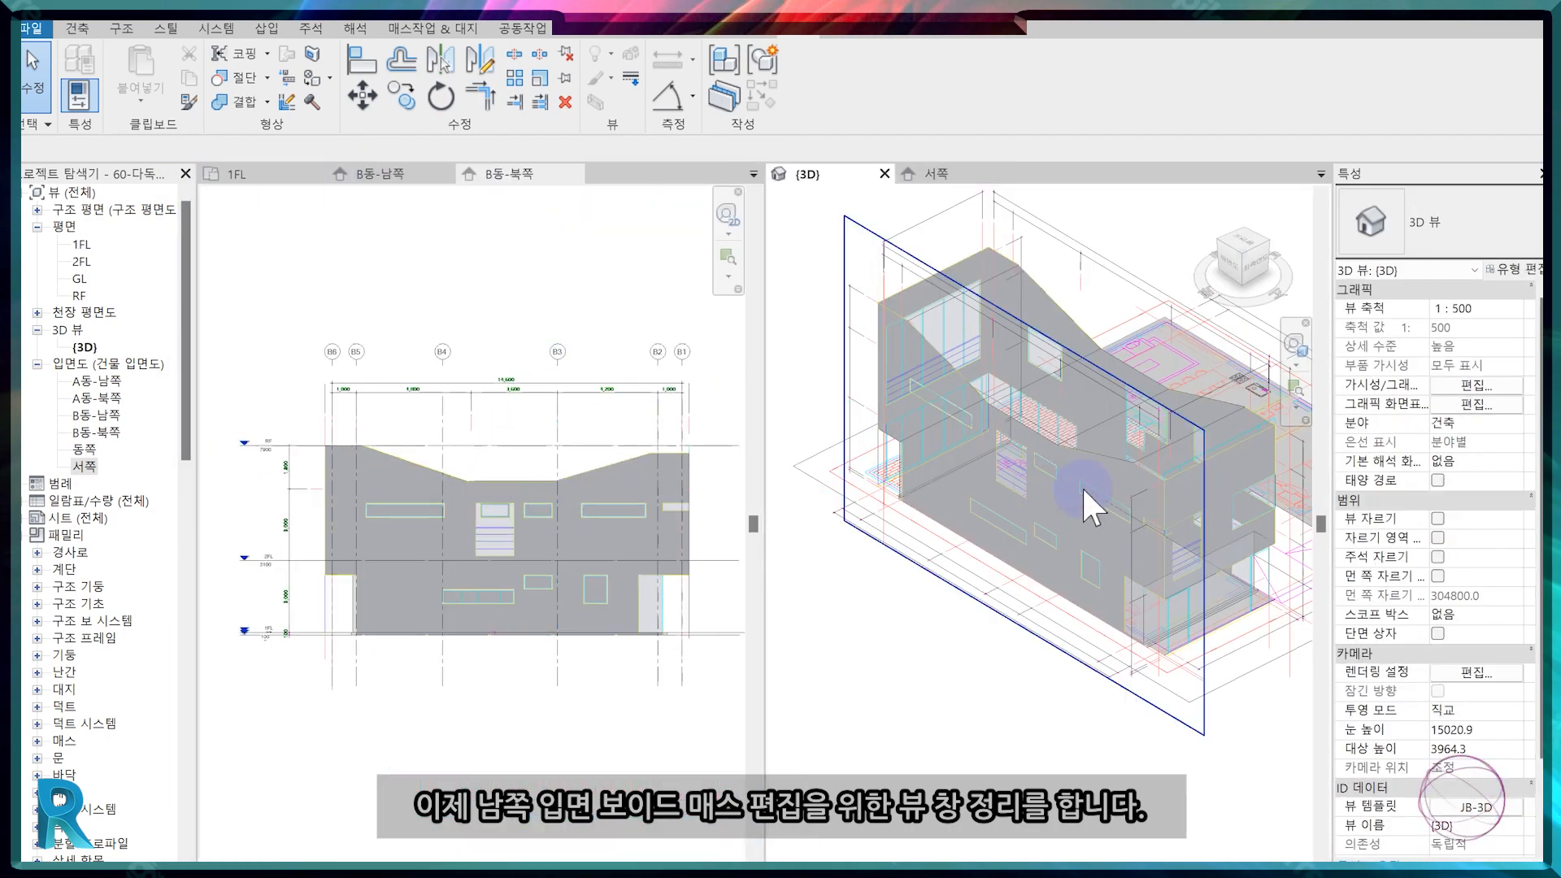
Reopen the B동 mass for in-place editing, start a rectangle sketch and pick the north face as the work plane.
scroll(1081, 486, "up", 2)
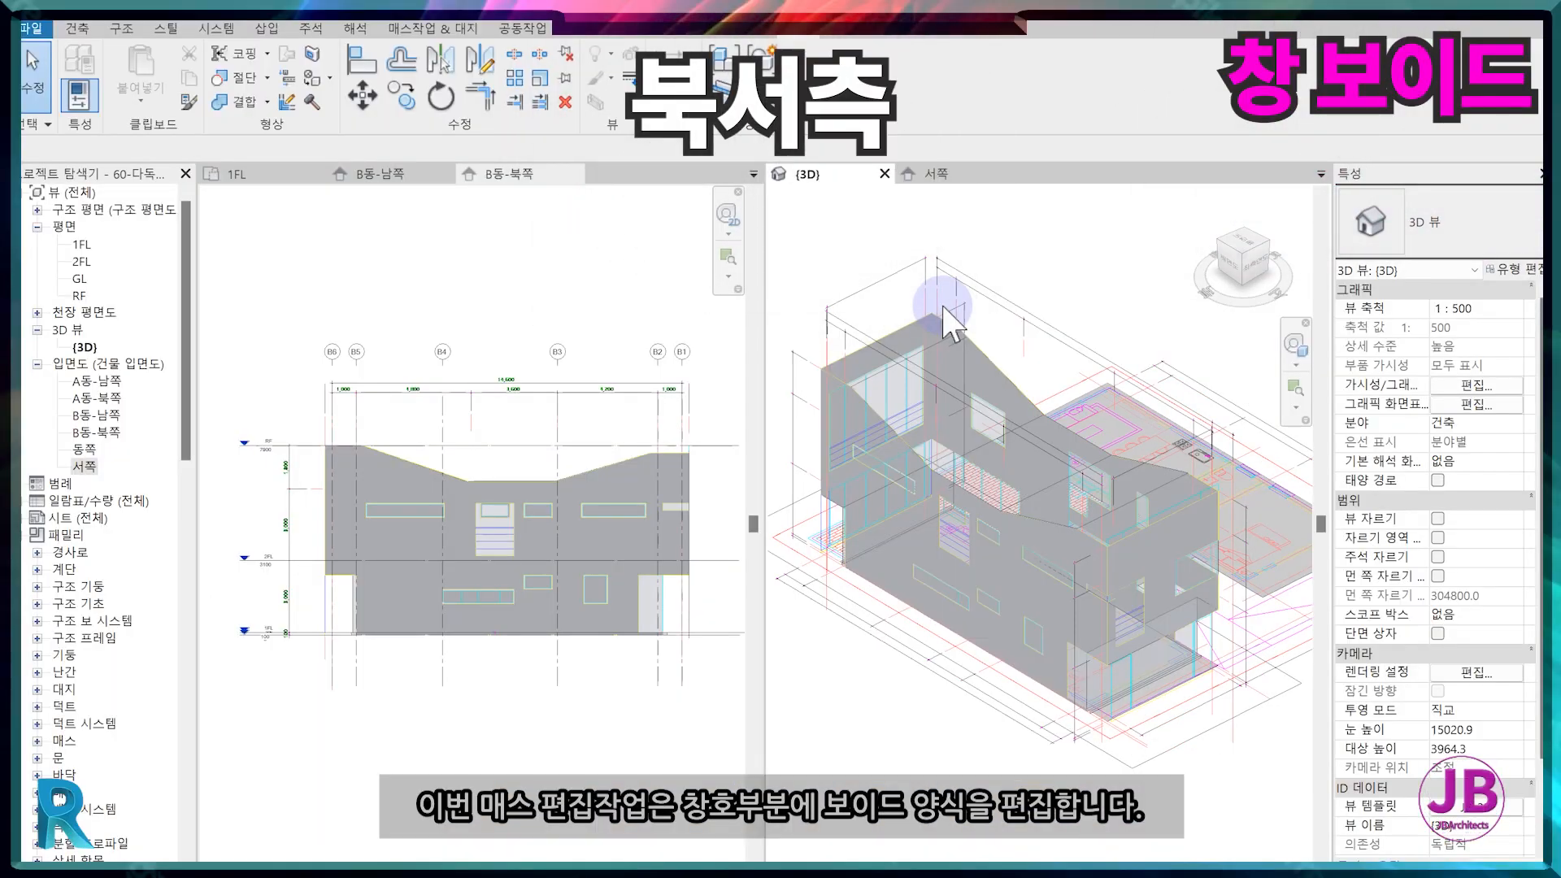
double_click(1084, 511)
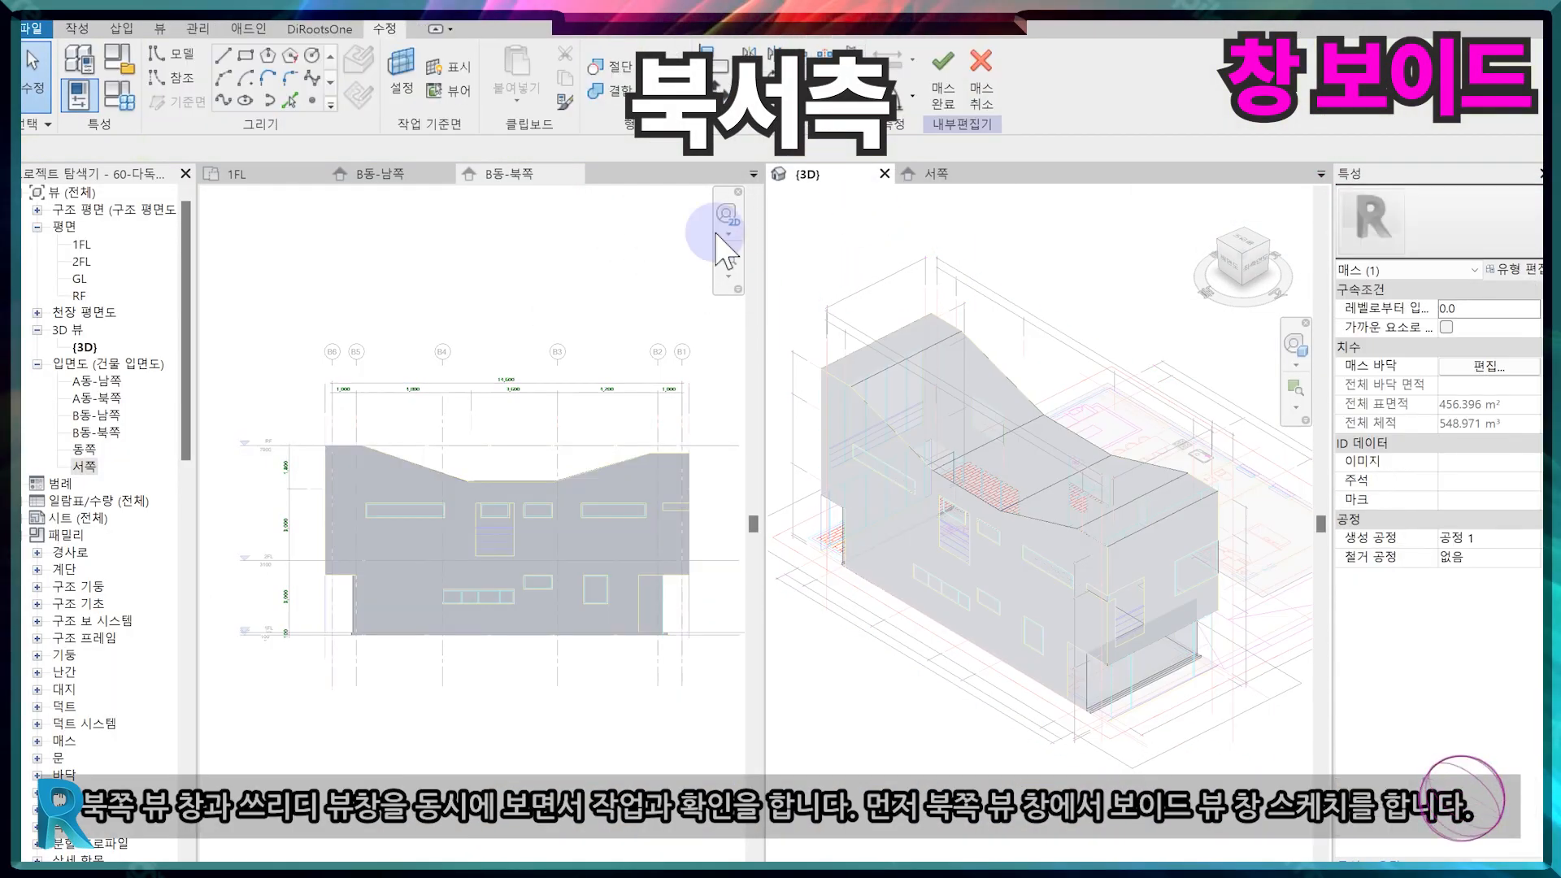
scroll(639, 563, "up", 2)
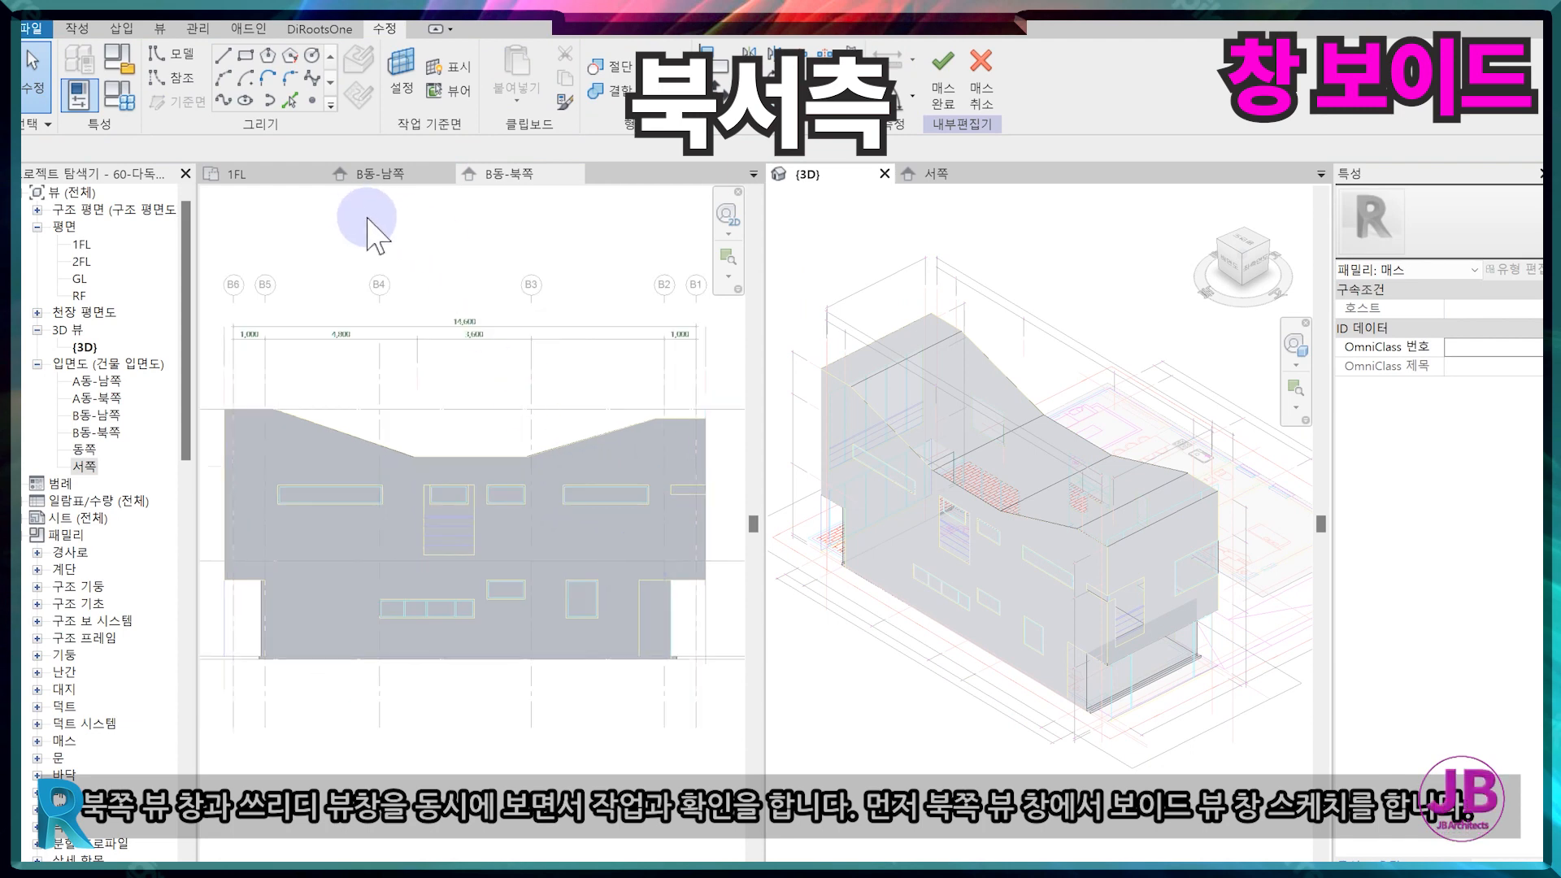
left_click(425, 235)
left_click(250, 56)
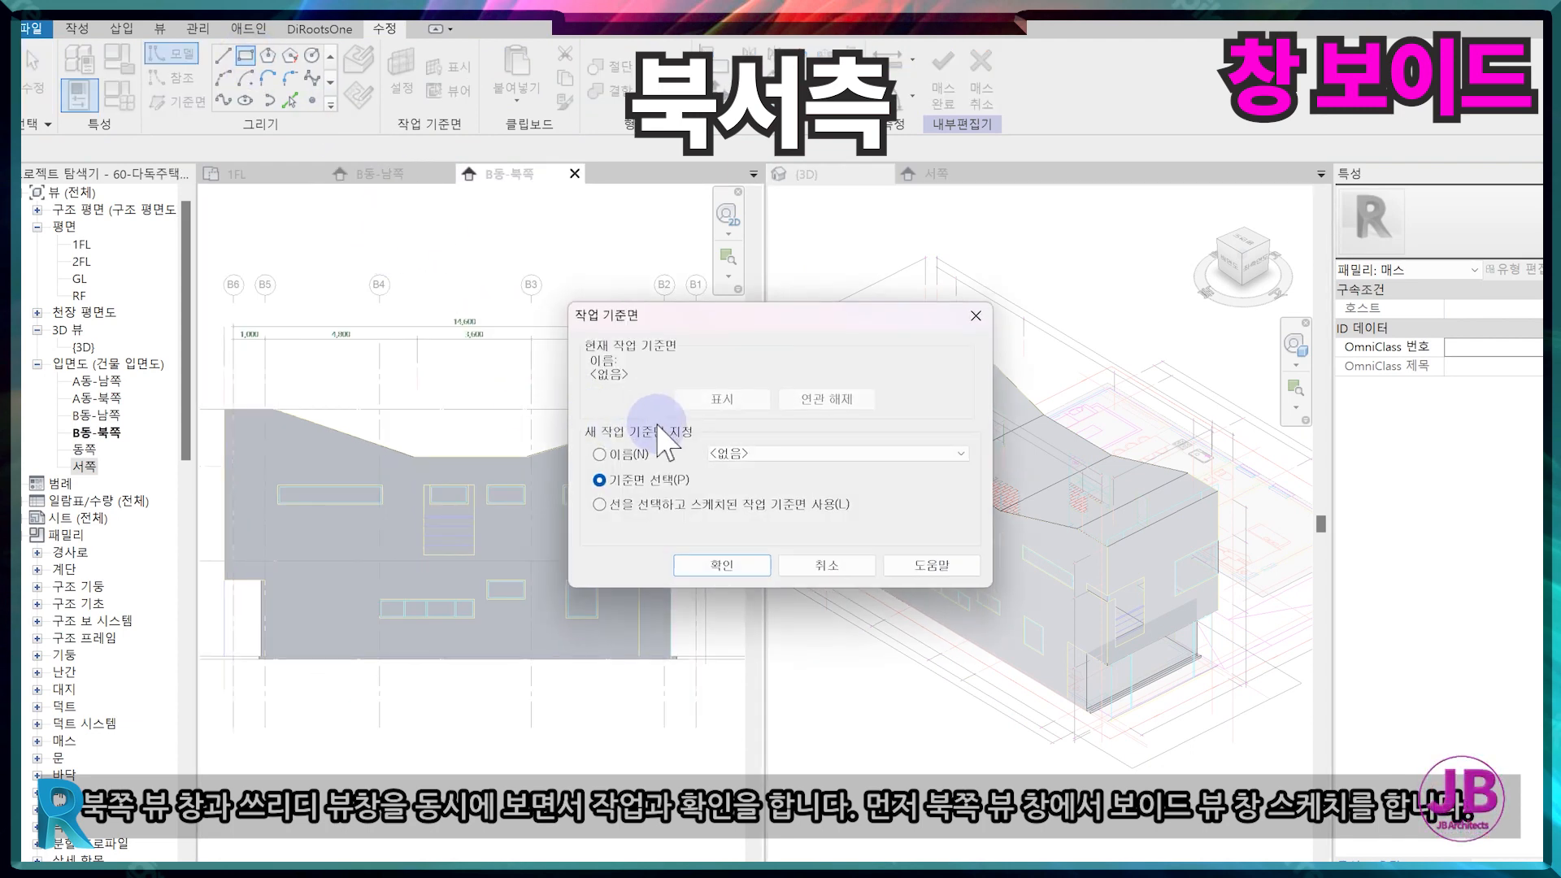
left_click(720, 574)
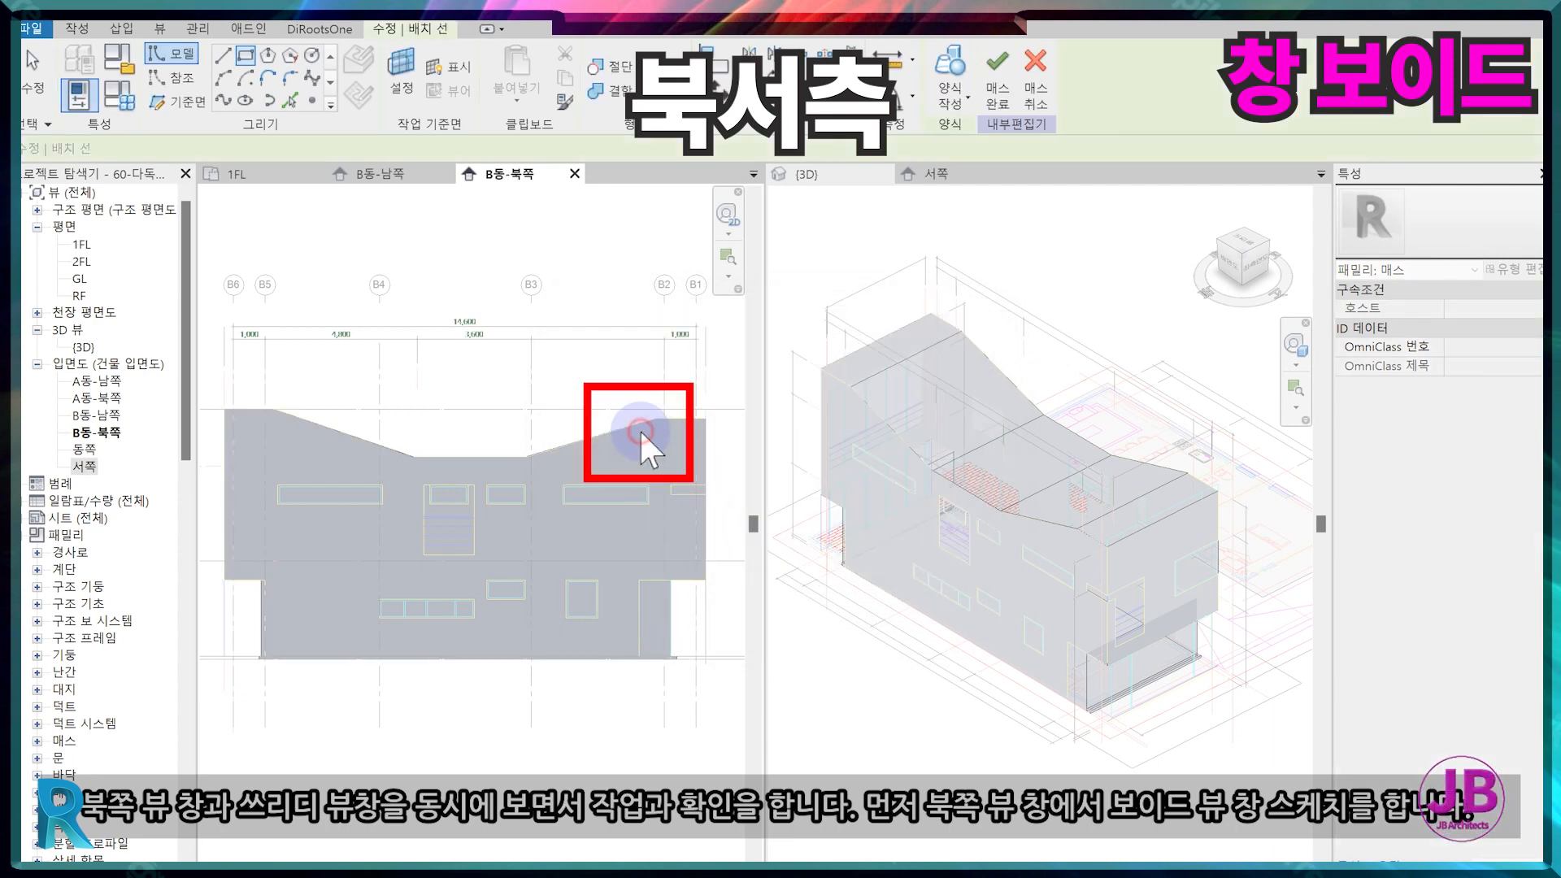
left_click(639, 428)
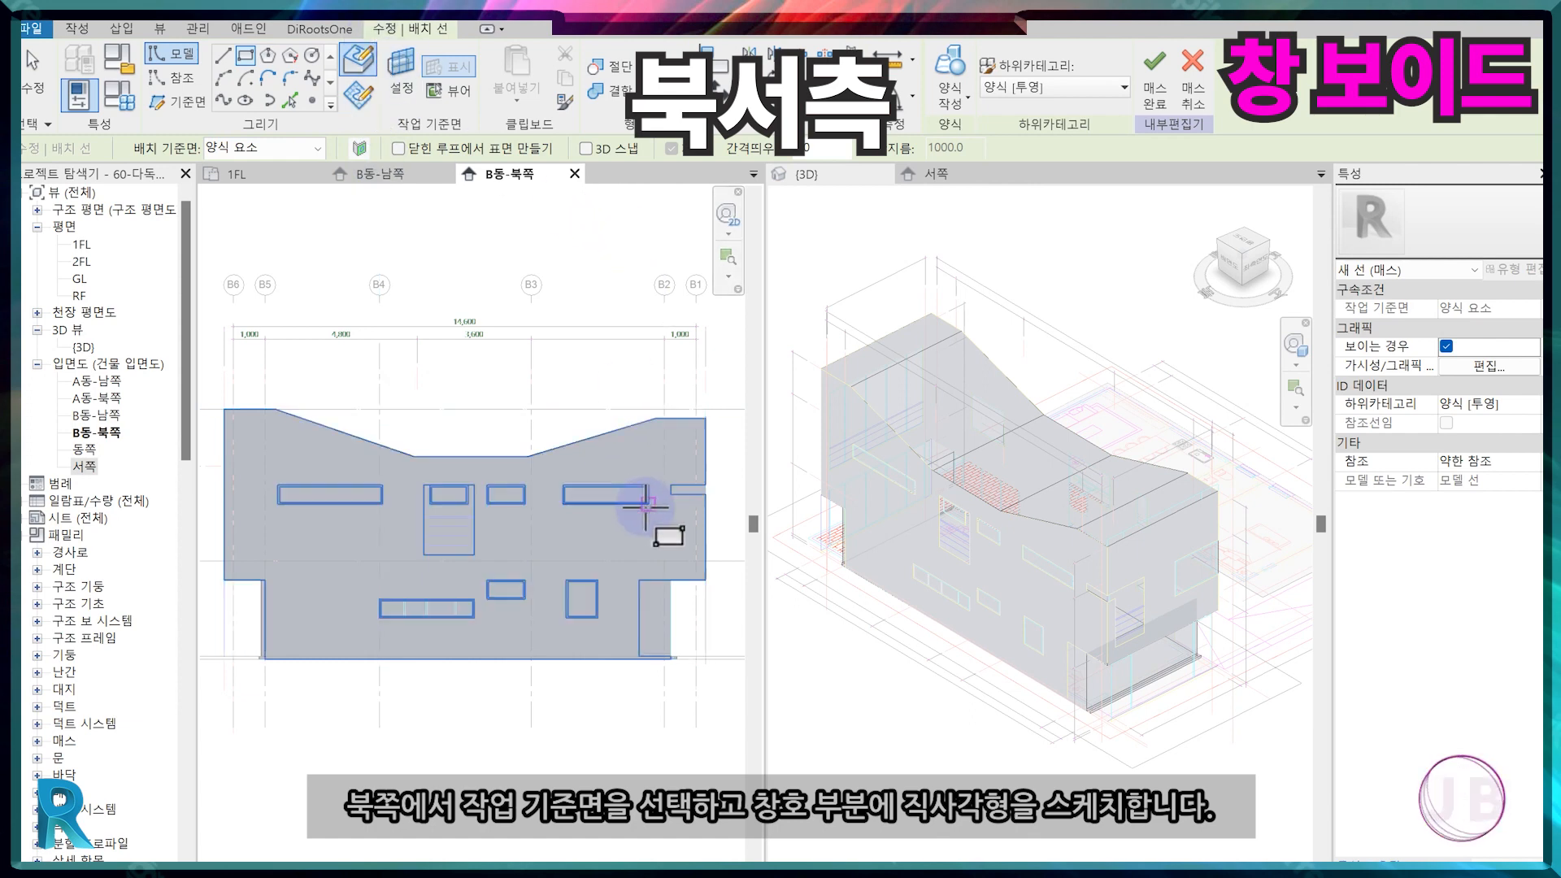
Sketch a rectangle over the wide upper-floor window between grids B3 and B2 in the north elevation.
scroll(644, 505, "up", 5)
middle_click_drag(646, 490, 479, 485)
left_click(570, 485)
scroll(1025, 610, "up", 2)
scroll(1045, 580, "down", 2)
scroll(236, 552, "down", 2)
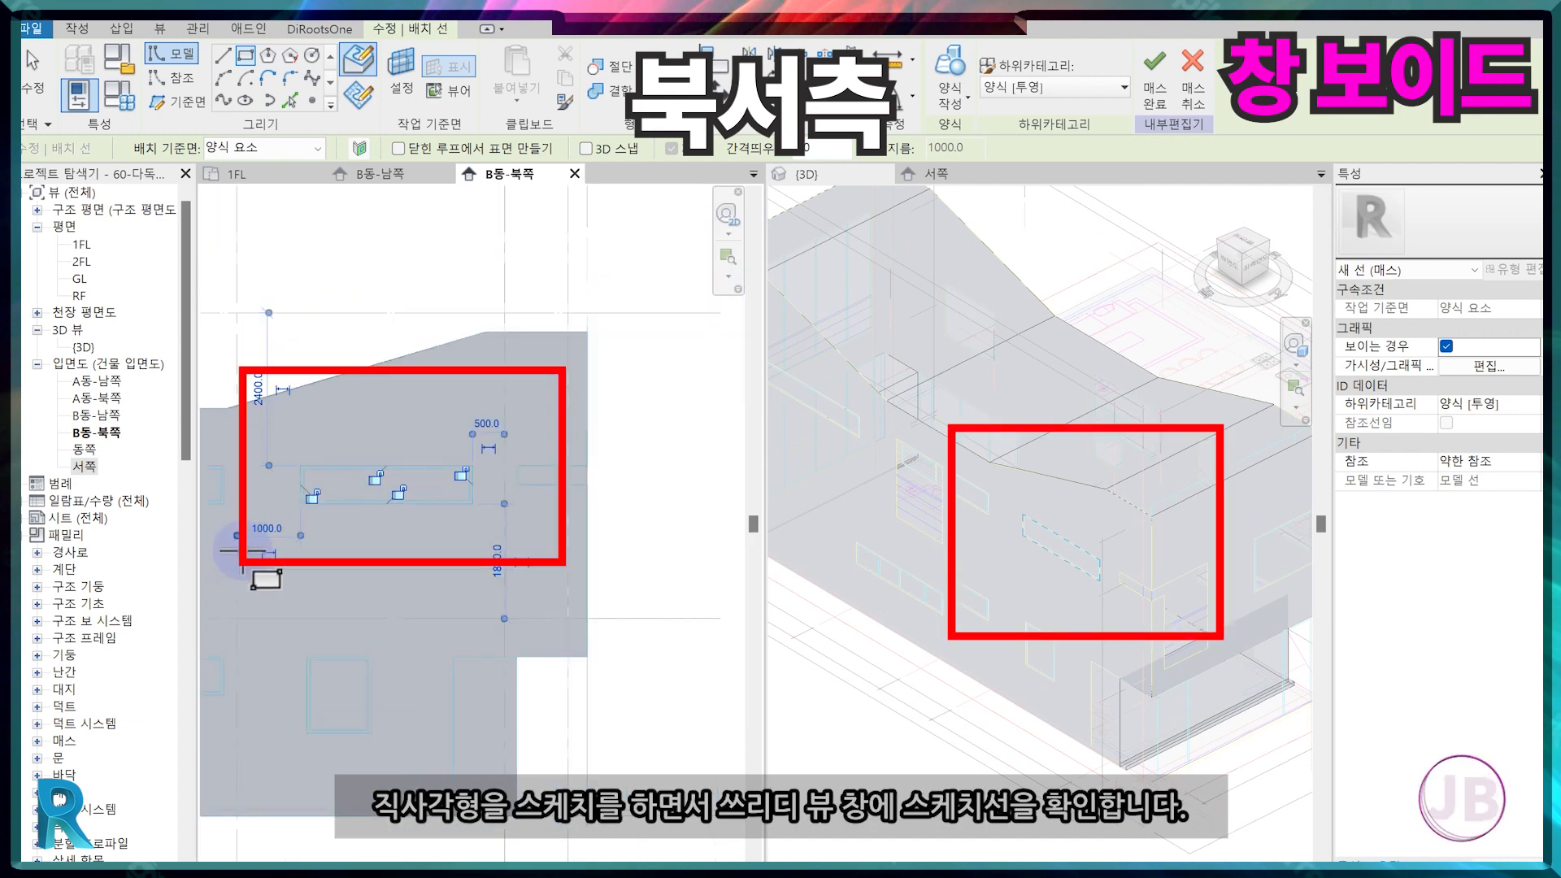
Sketch rectangles over the small upper-floor window near grid B3 and the adjacent tall opening, 1600 wide.
middle_click_drag(242, 551, 667, 572)
scroll(638, 547, "up", 2)
left_click(537, 454)
left_click(654, 512)
left_click(344, 455)
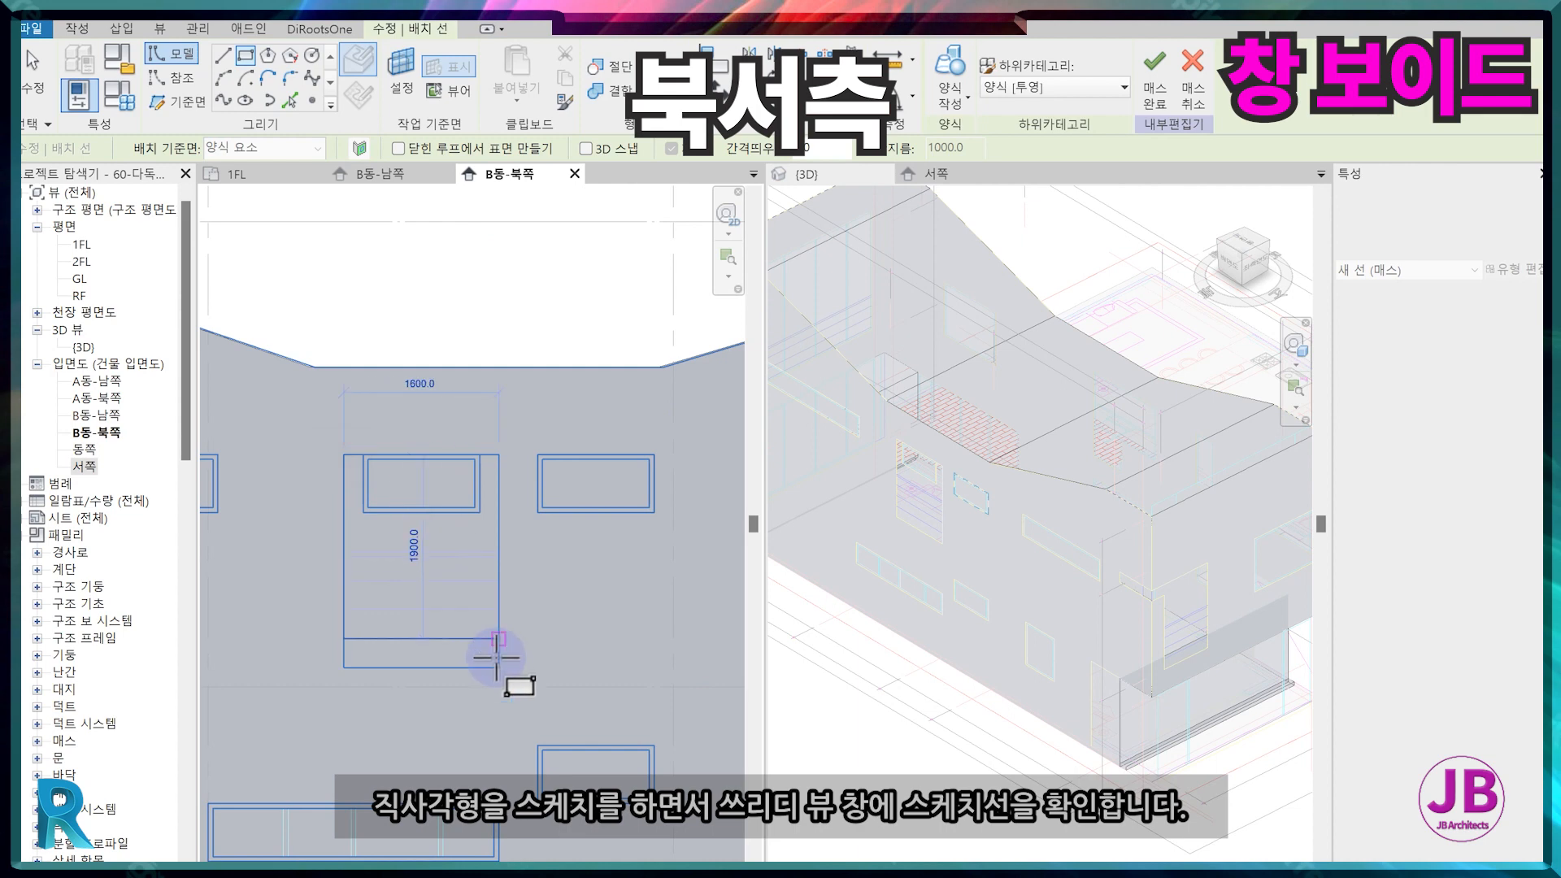
left_click(499, 669)
Sketch rectangles over the wide upper-floor window near grid B5 and the ground-floor strip window.
middle_click_drag(366, 471, 700, 514)
middle_click_drag(442, 534, 418, 485)
left_click(451, 436)
left_click(482, 487)
middle_click_drag(569, 628, 531, 401)
scroll(531, 400, "up", 1)
left_click(391, 602)
middle_click_drag(659, 651, 448, 658)
left_click(553, 660)
Sketch rectangles over the small ground-floor window and the tall ground-floor window next to it.
left_click(386, 481)
left_click(543, 561)
middle_click_drag(691, 488, 436, 432)
left_click(444, 422)
left_click(620, 627)
Sketch rectangles over the ground-floor end opening near grid B2 and the narrow upper-floor slot at the mass's edge.
scroll(602, 585, "down", 3)
middle_click_drag(582, 533, 547, 758)
left_click(496, 447)
scroll(565, 649, "up", 4)
left_click(597, 643)
scroll(474, 548, "down", 3)
scroll(613, 352, "up", 1)
left_click(598, 346)
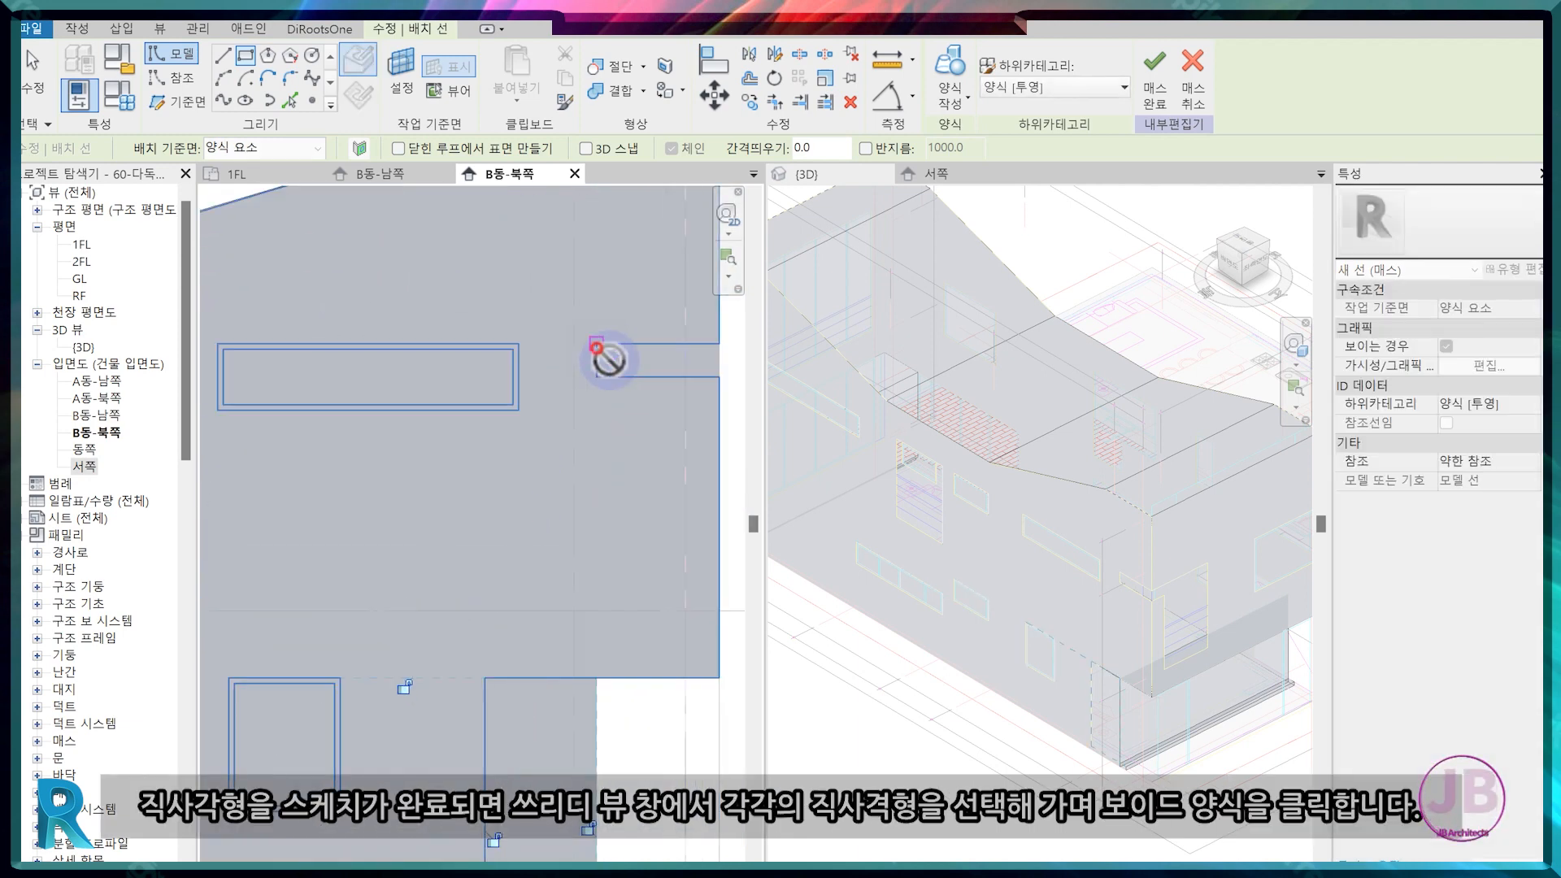
left_click(717, 377)
scroll(394, 412, "down", 3)
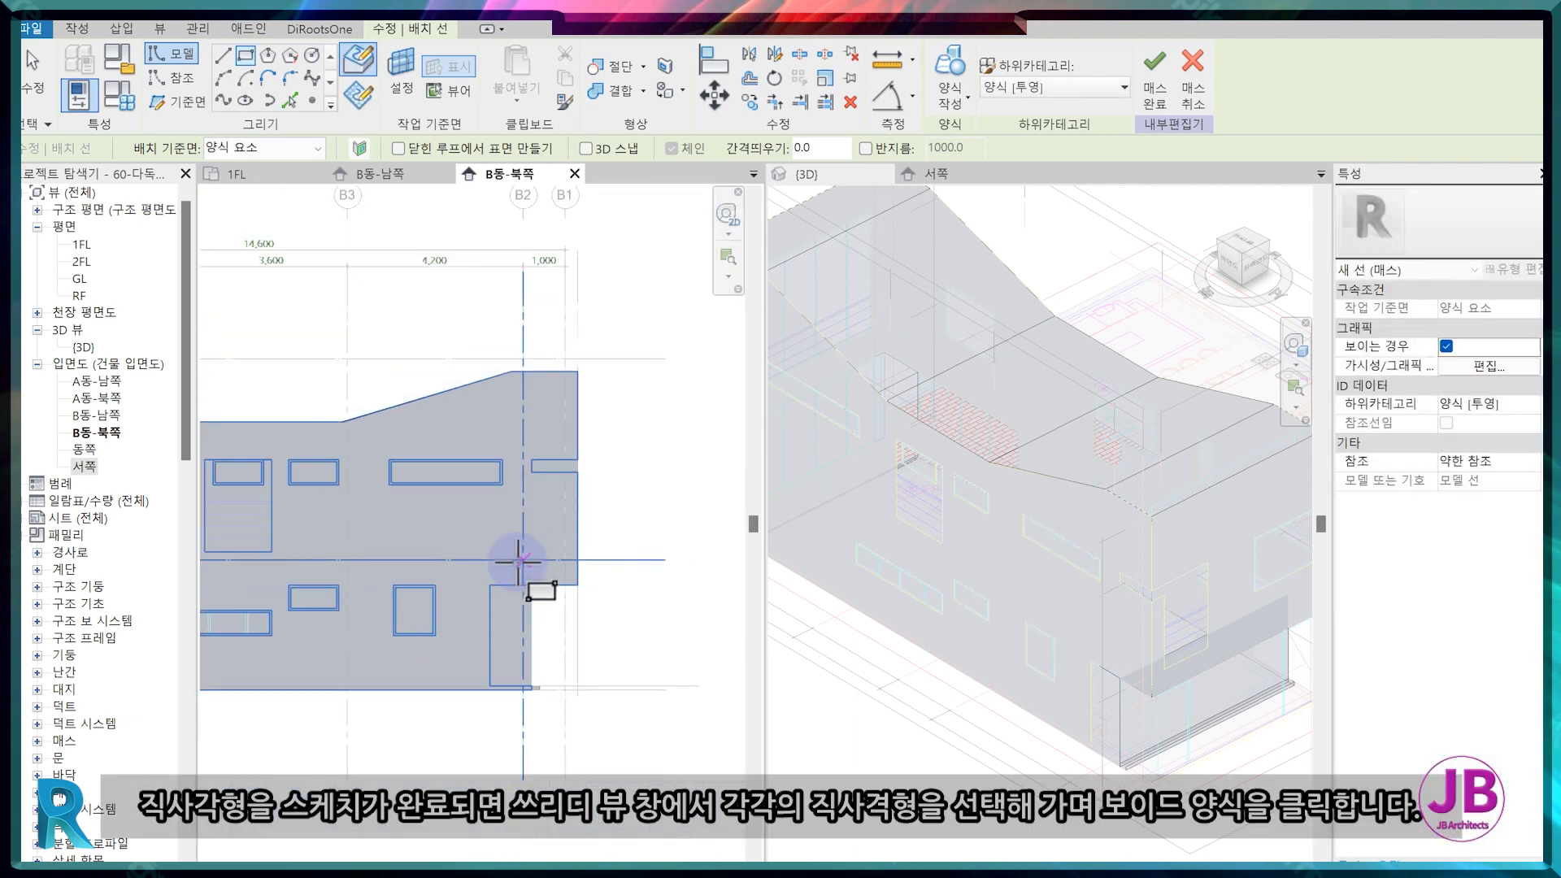
key("Escape")
Create a void form from the tall ground-floor window's rectangle and set its depth to 200.
scroll(1015, 667, "up", 1)
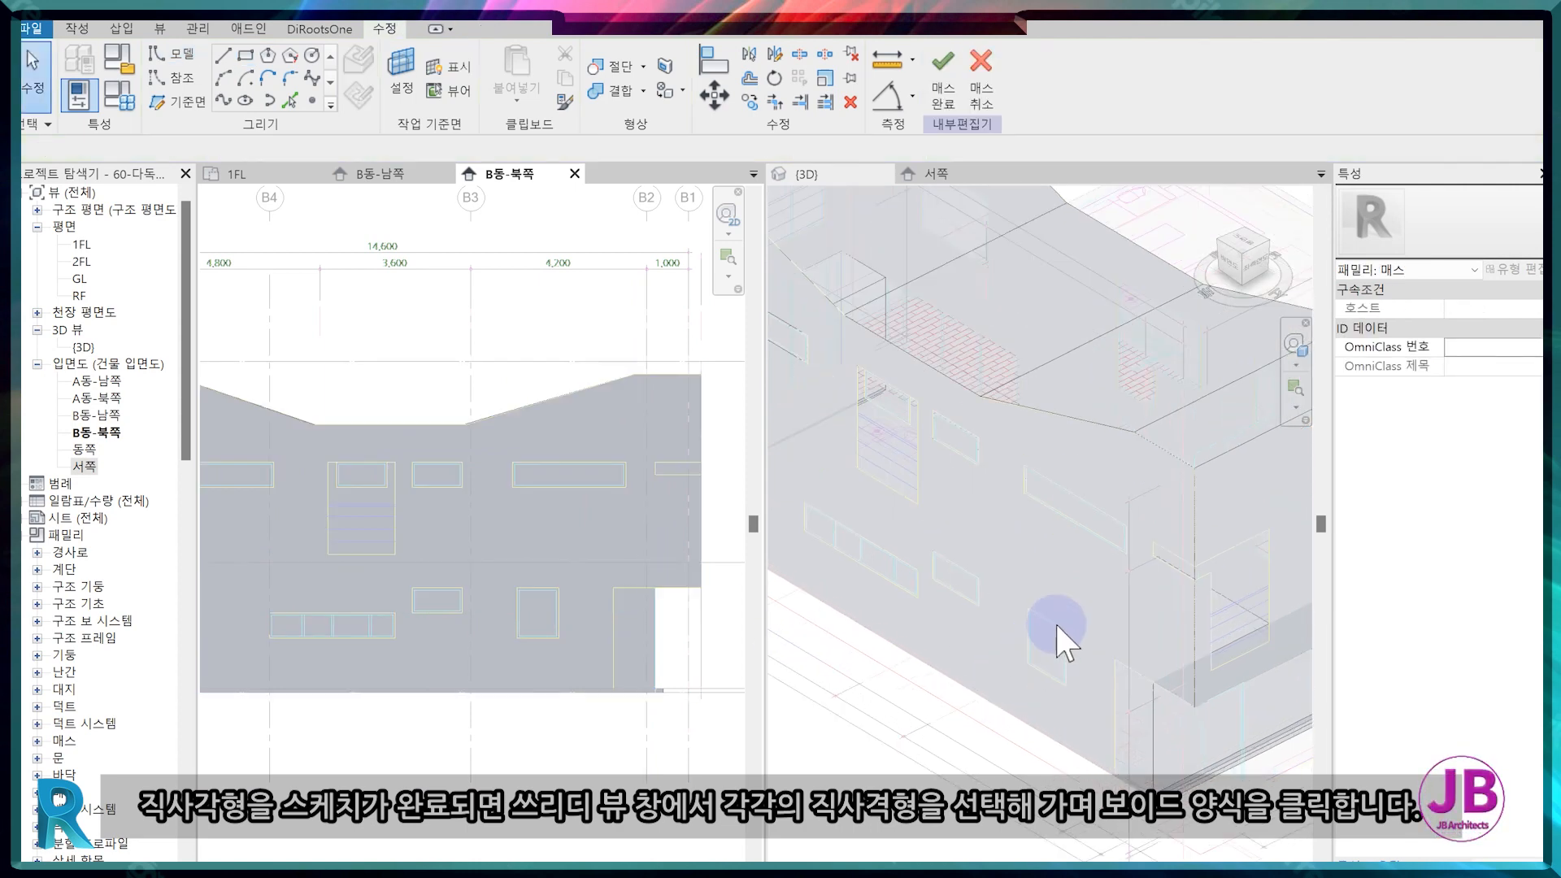
left_click(1019, 472)
left_click(1066, 637)
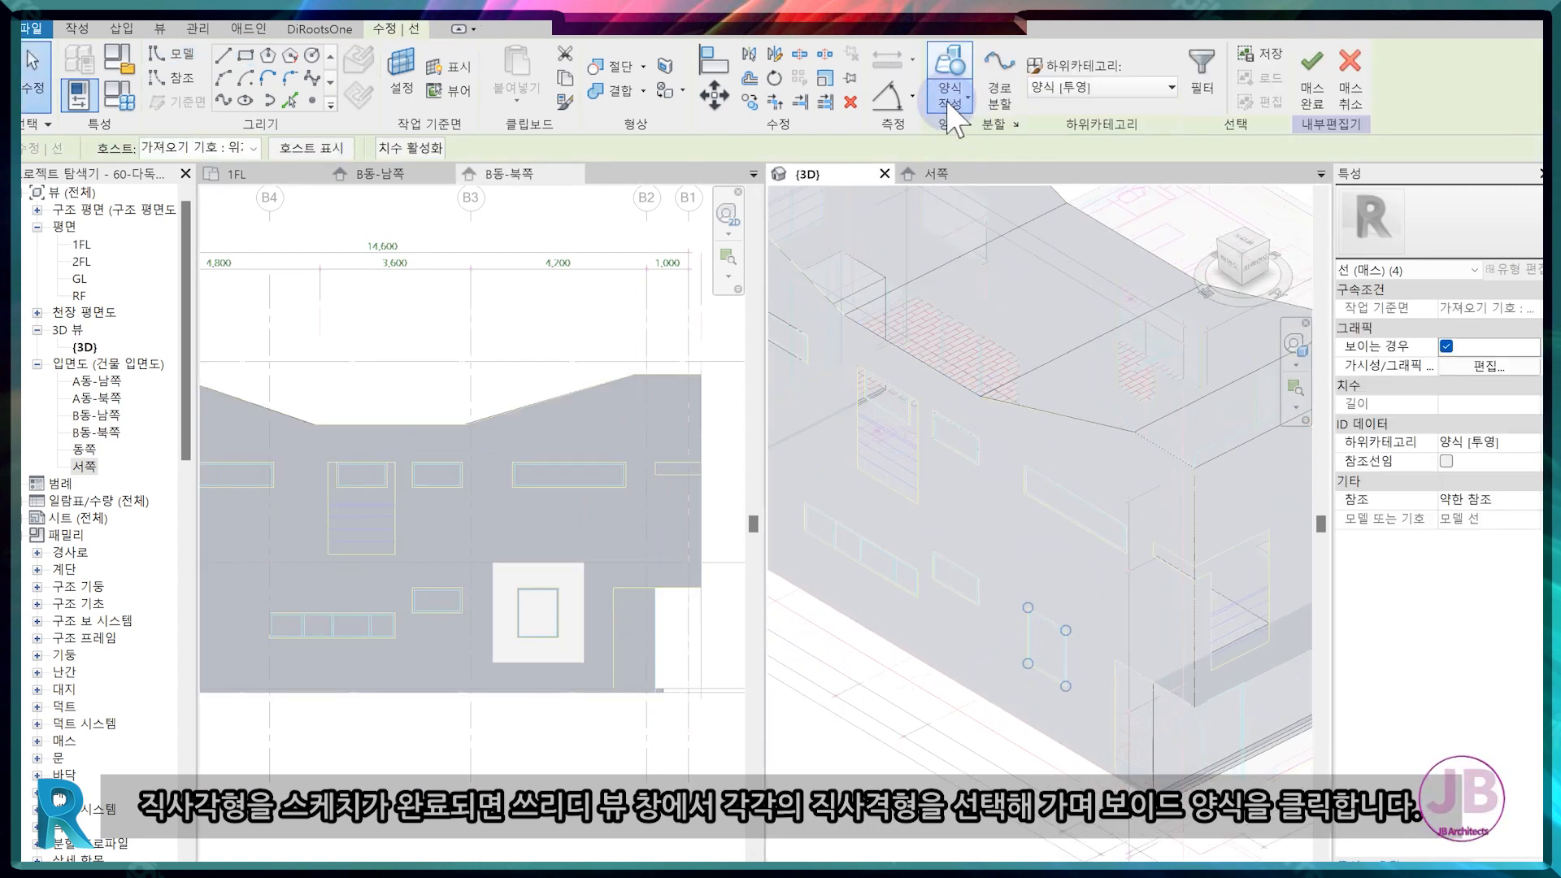
left_click(953, 114)
left_click(981, 158)
left_click(801, 504)
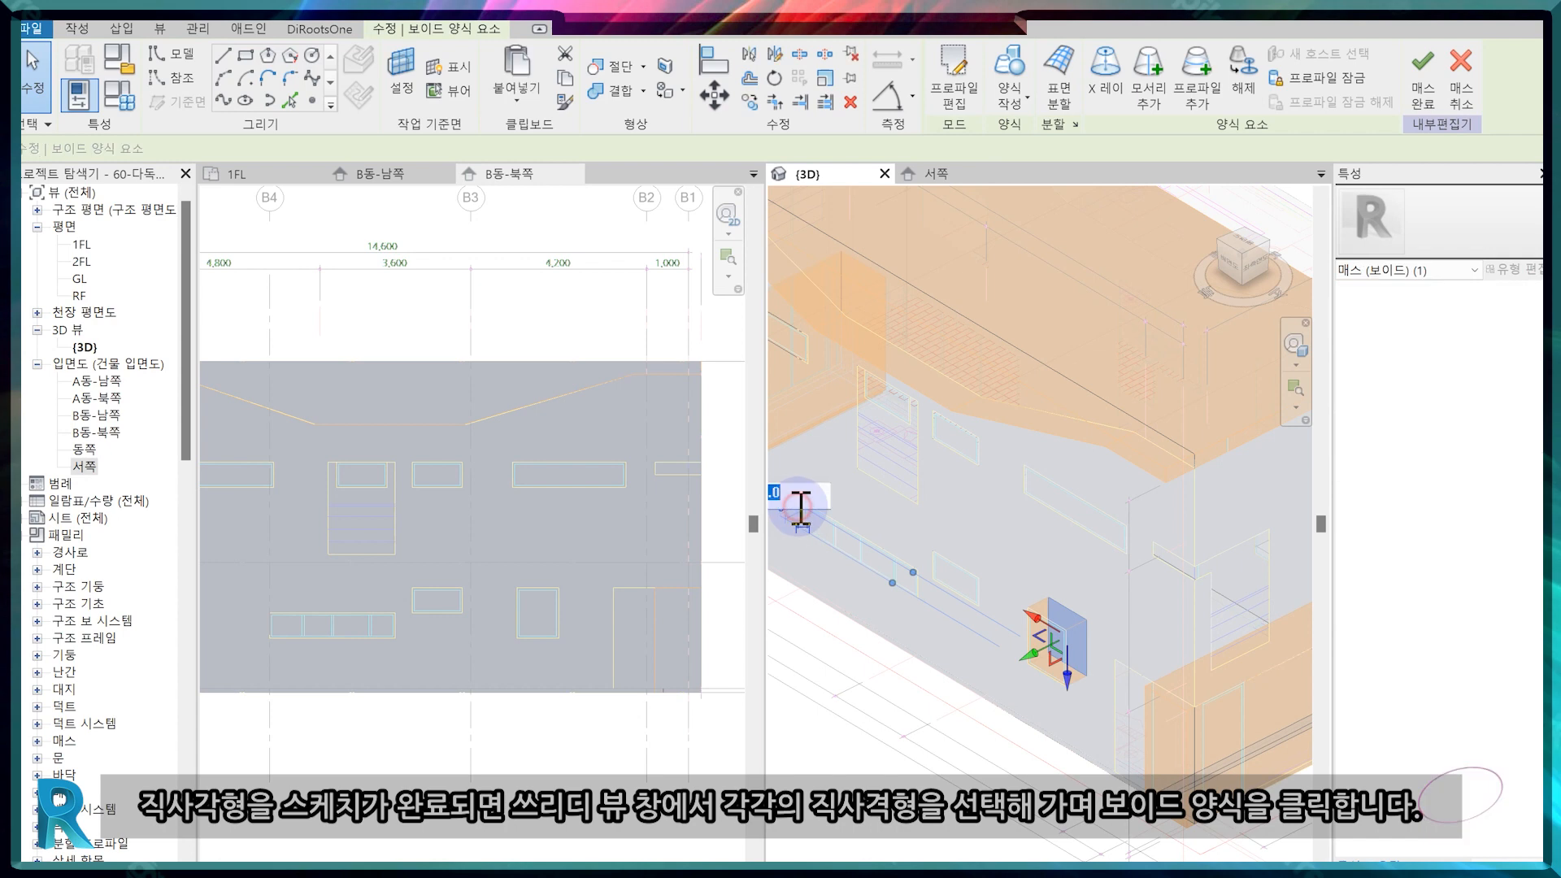
type("200")
key("Return")
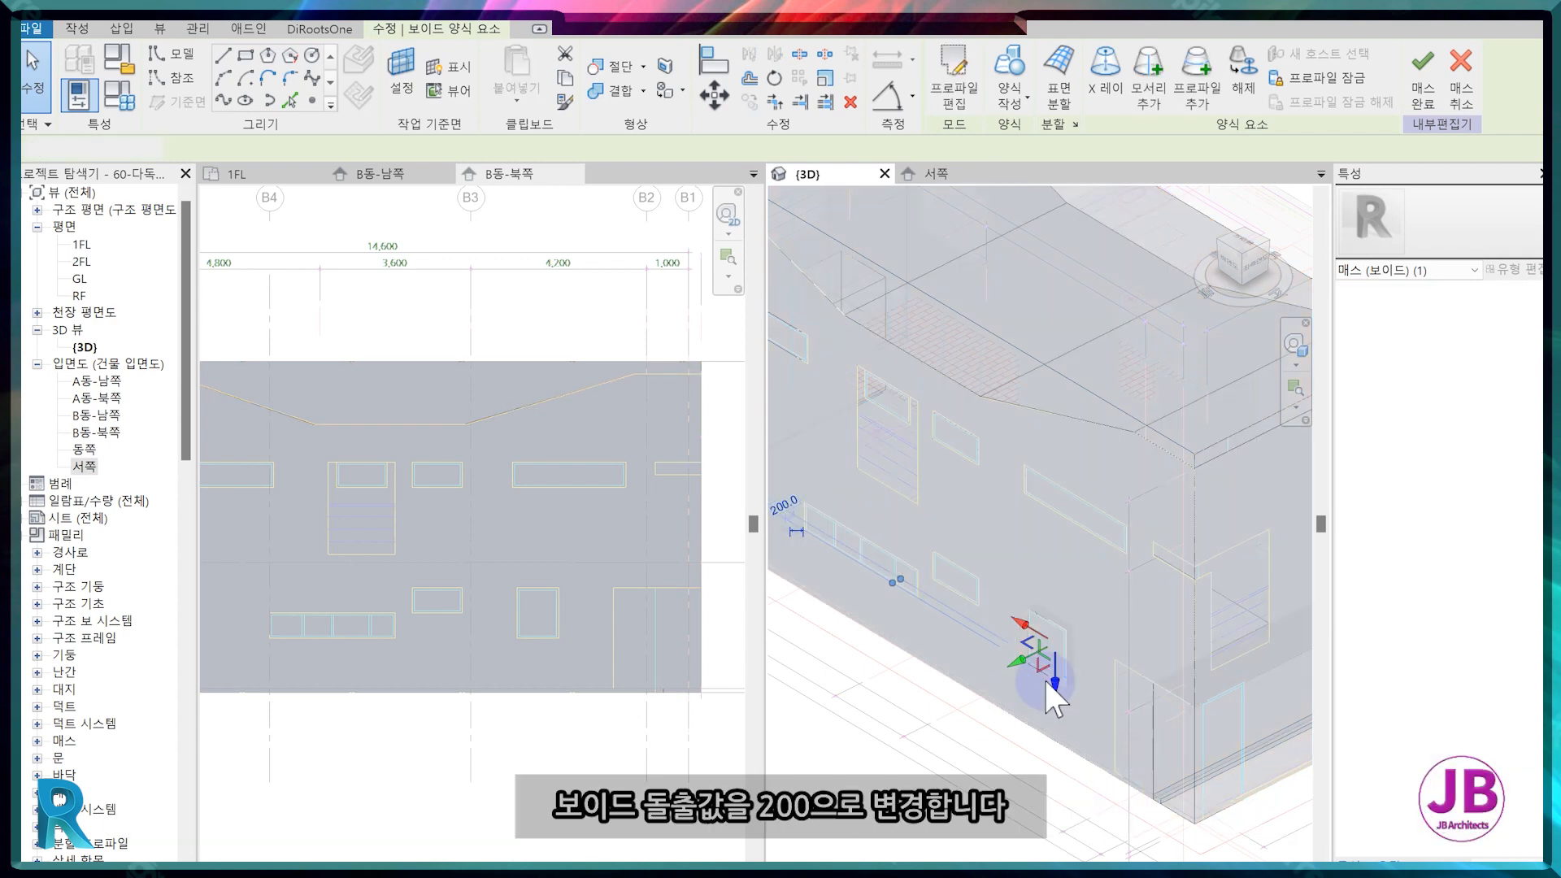
key("Escape")
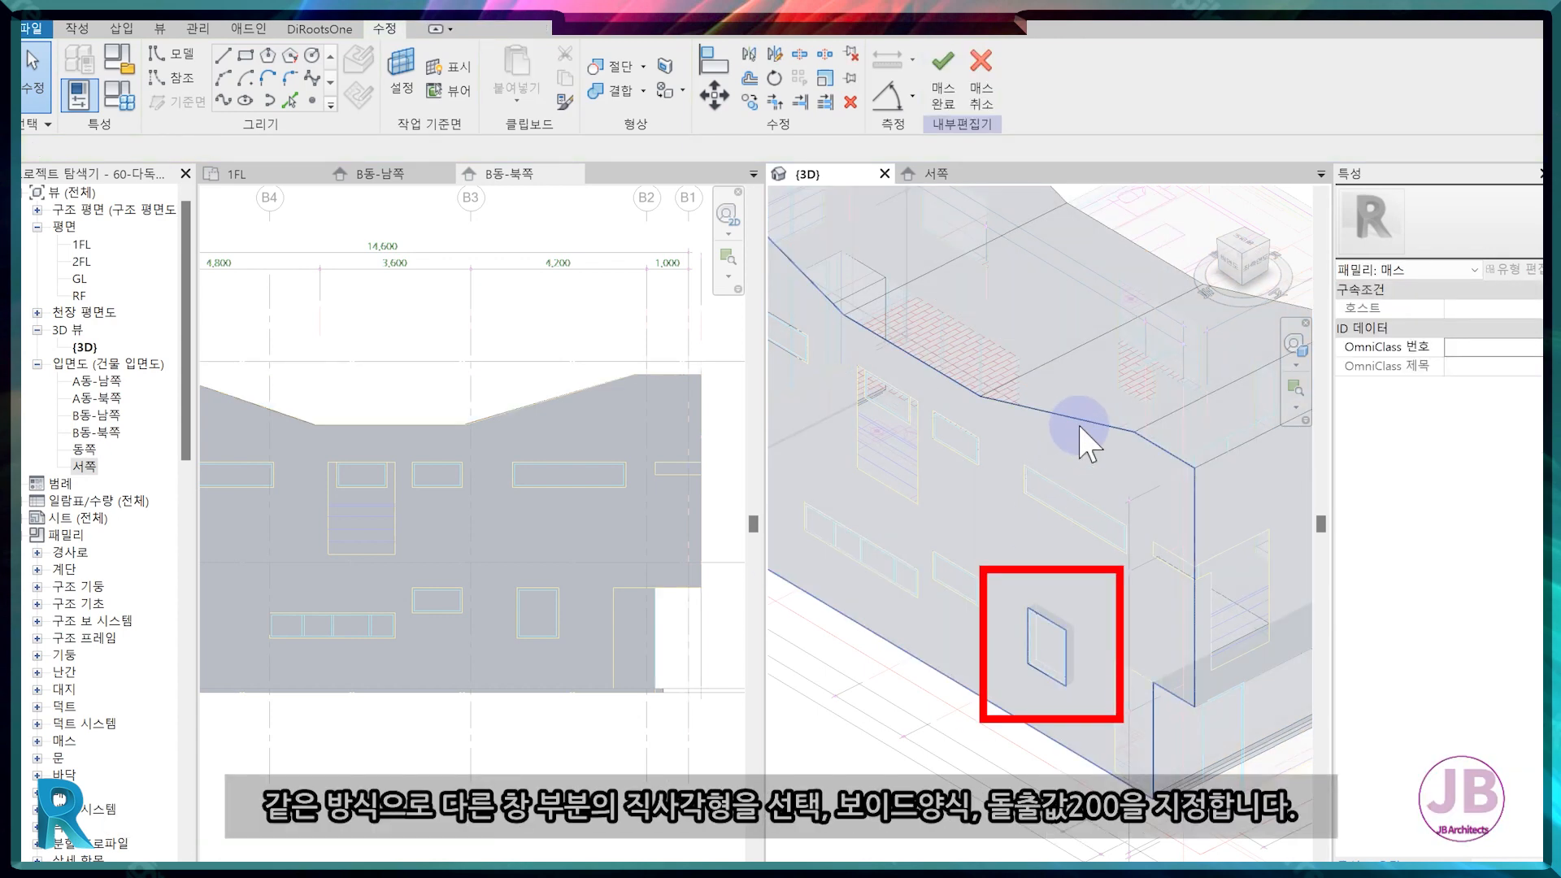
Cut the small ground-floor window as a void form with a depth of 200.
left_click(969, 596)
left_click(956, 102)
left_click(988, 175)
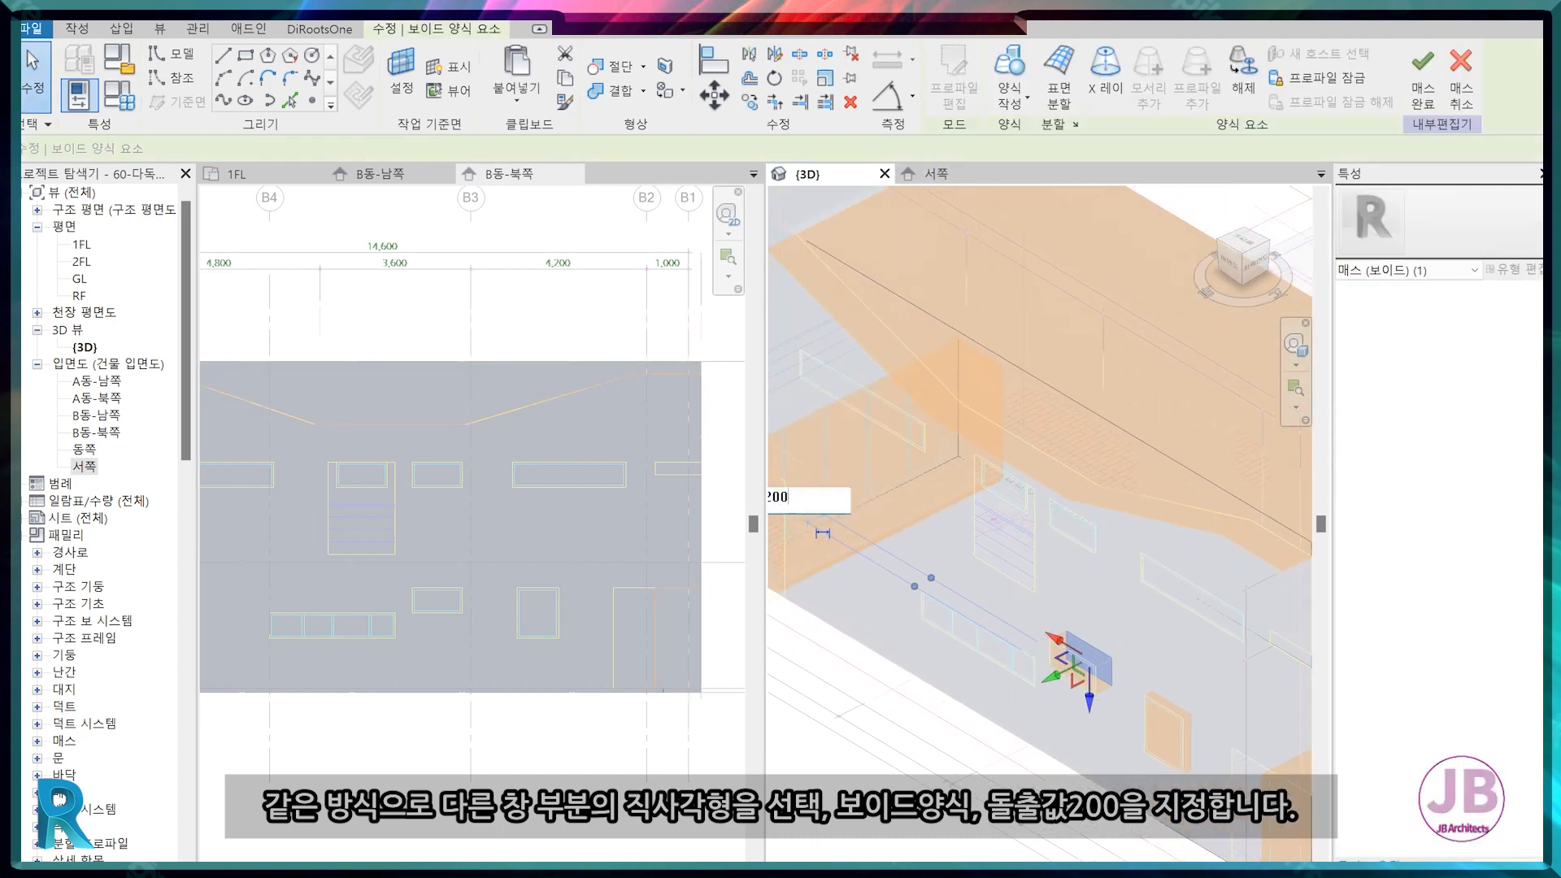
key("Return")
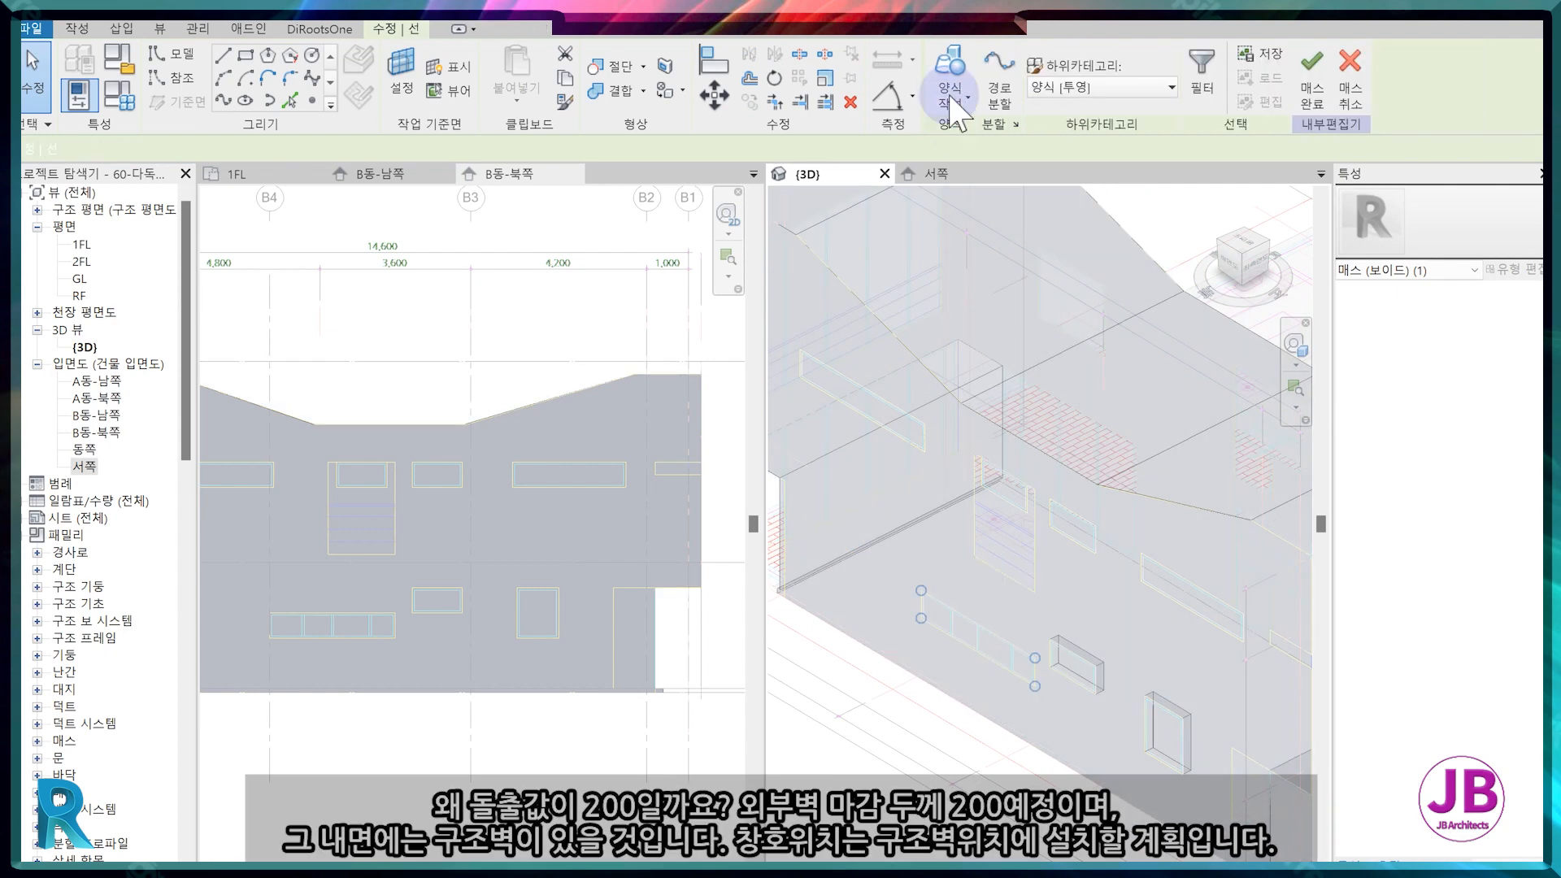
Create a void form from the ground-floor strip window's rectangle.
left_click(953, 96)
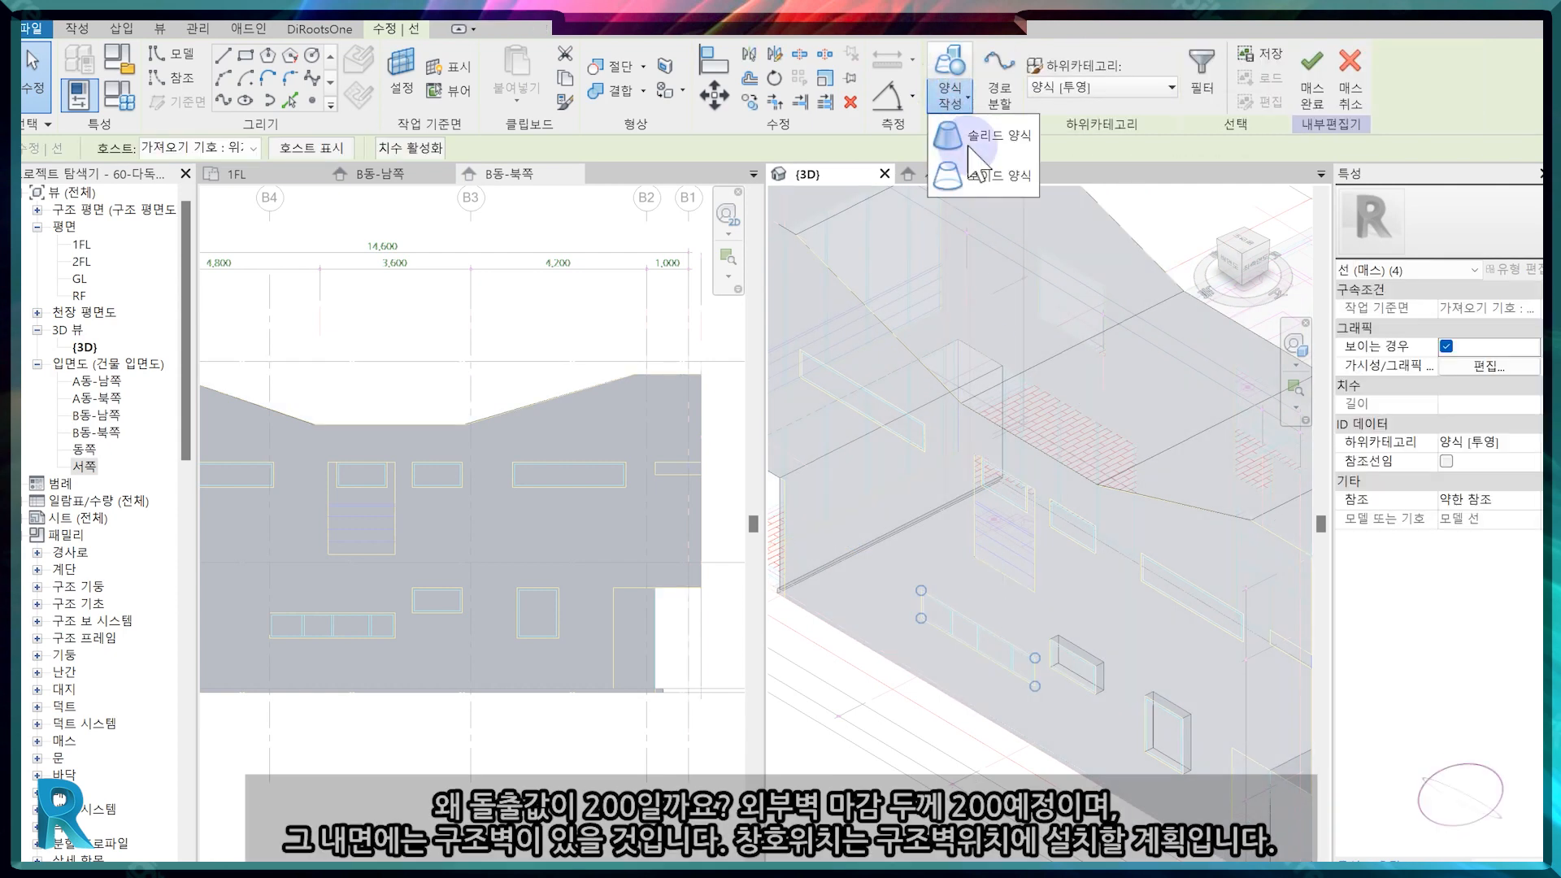
left_click(988, 175)
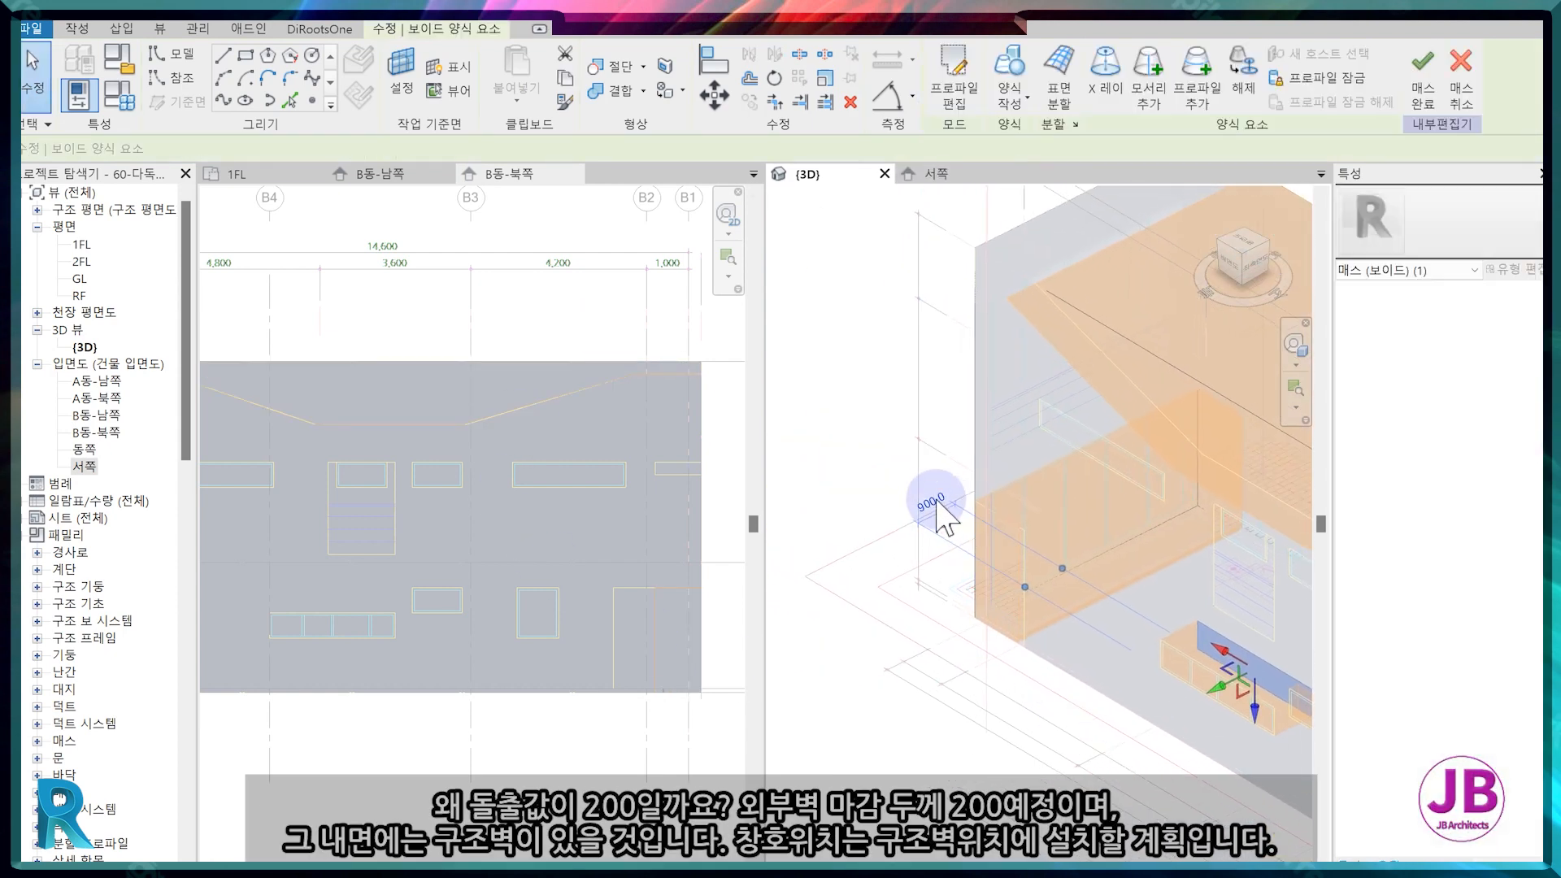
Set the depth of the first-floor strip window's void on the north facade to 200 mm.
type("200")
key("Return")
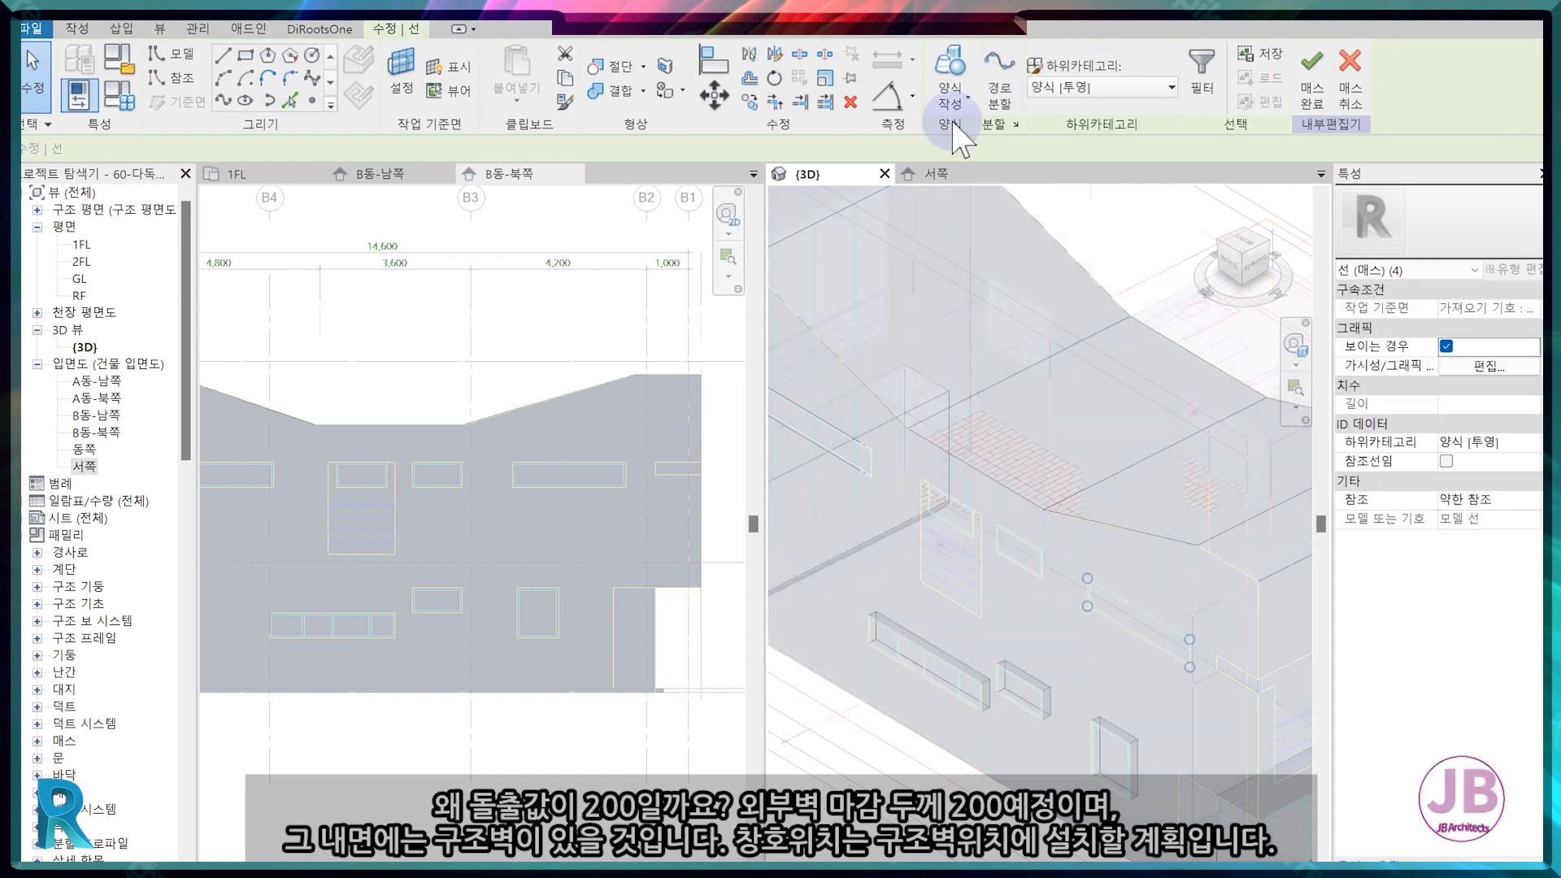
Create void forms from the remaining second-floor window and tall opening sketches on the north facade, each 200 mm deep.
left_click(902, 480)
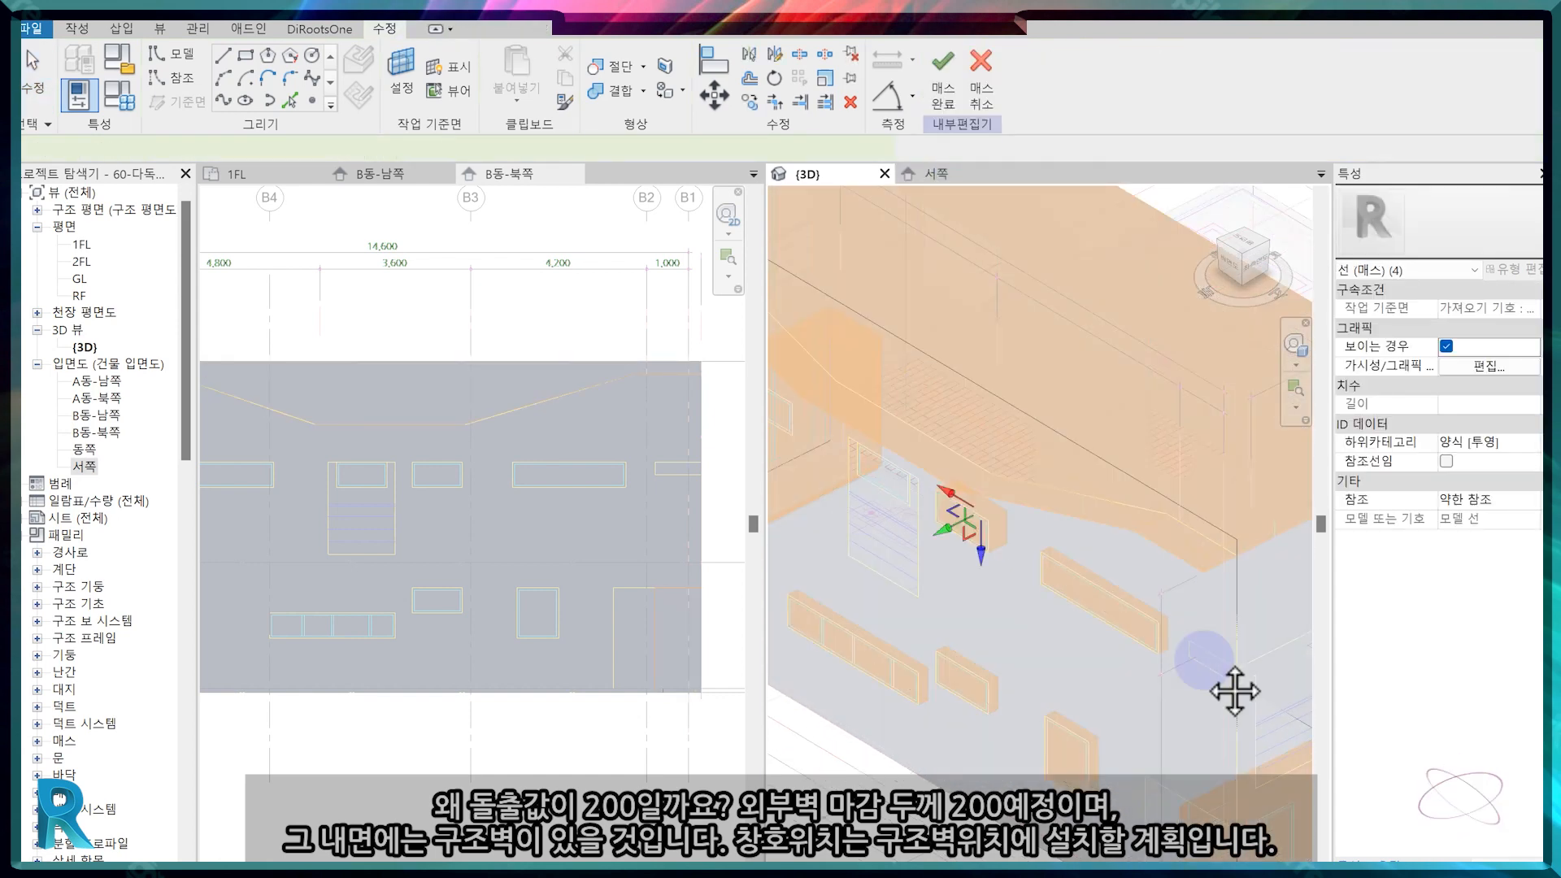
left_click(1198, 603)
scroll(1198, 603, "up", 1)
left_click(953, 97)
left_click(973, 175)
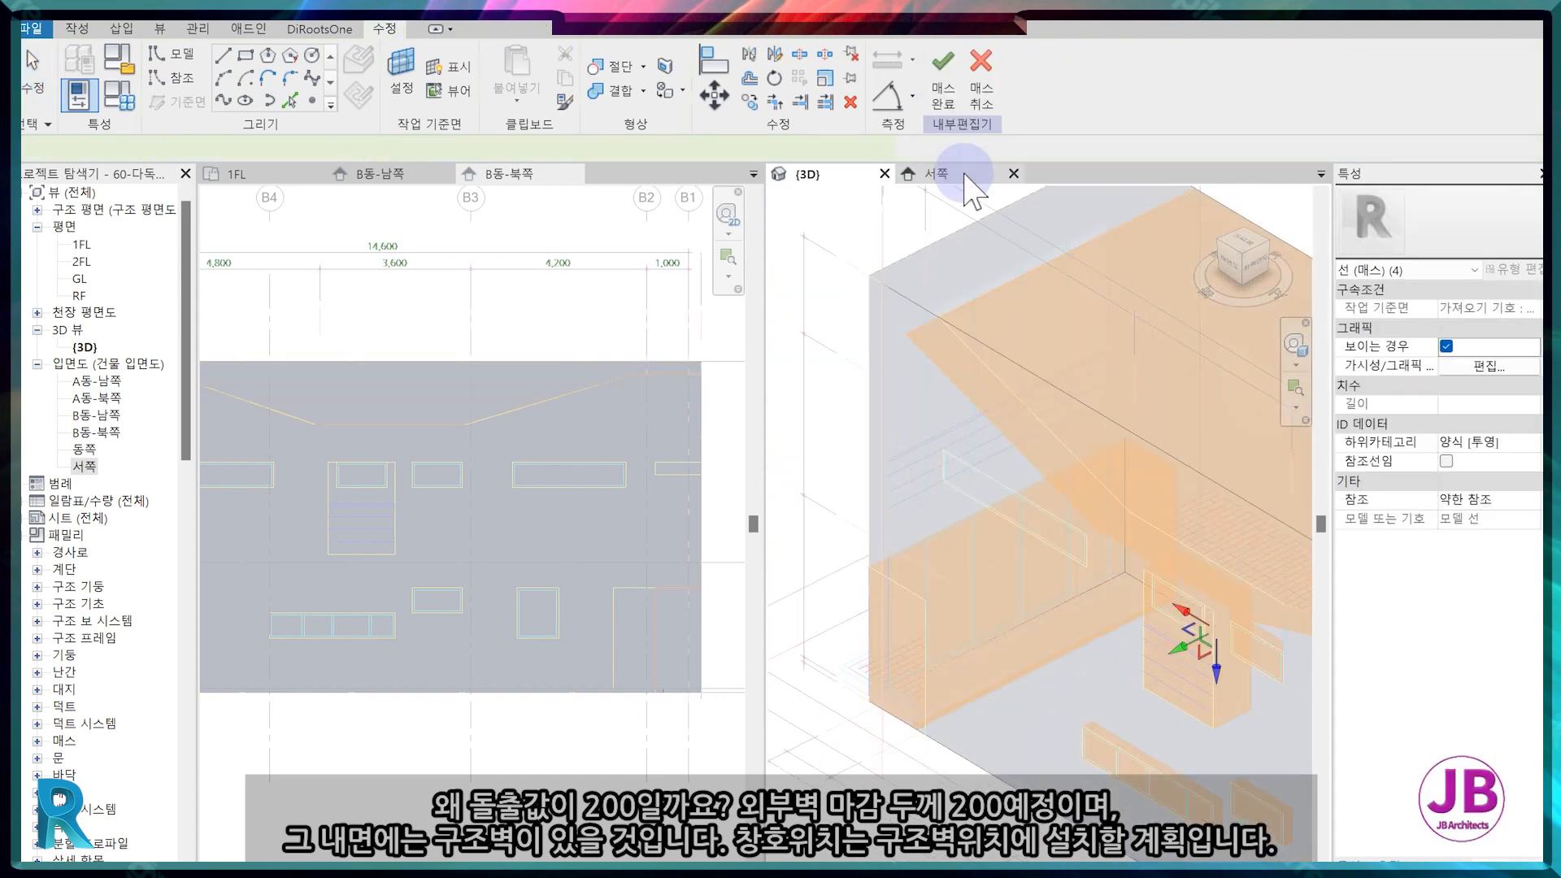
left_click(885, 491)
type("200")
key("Return")
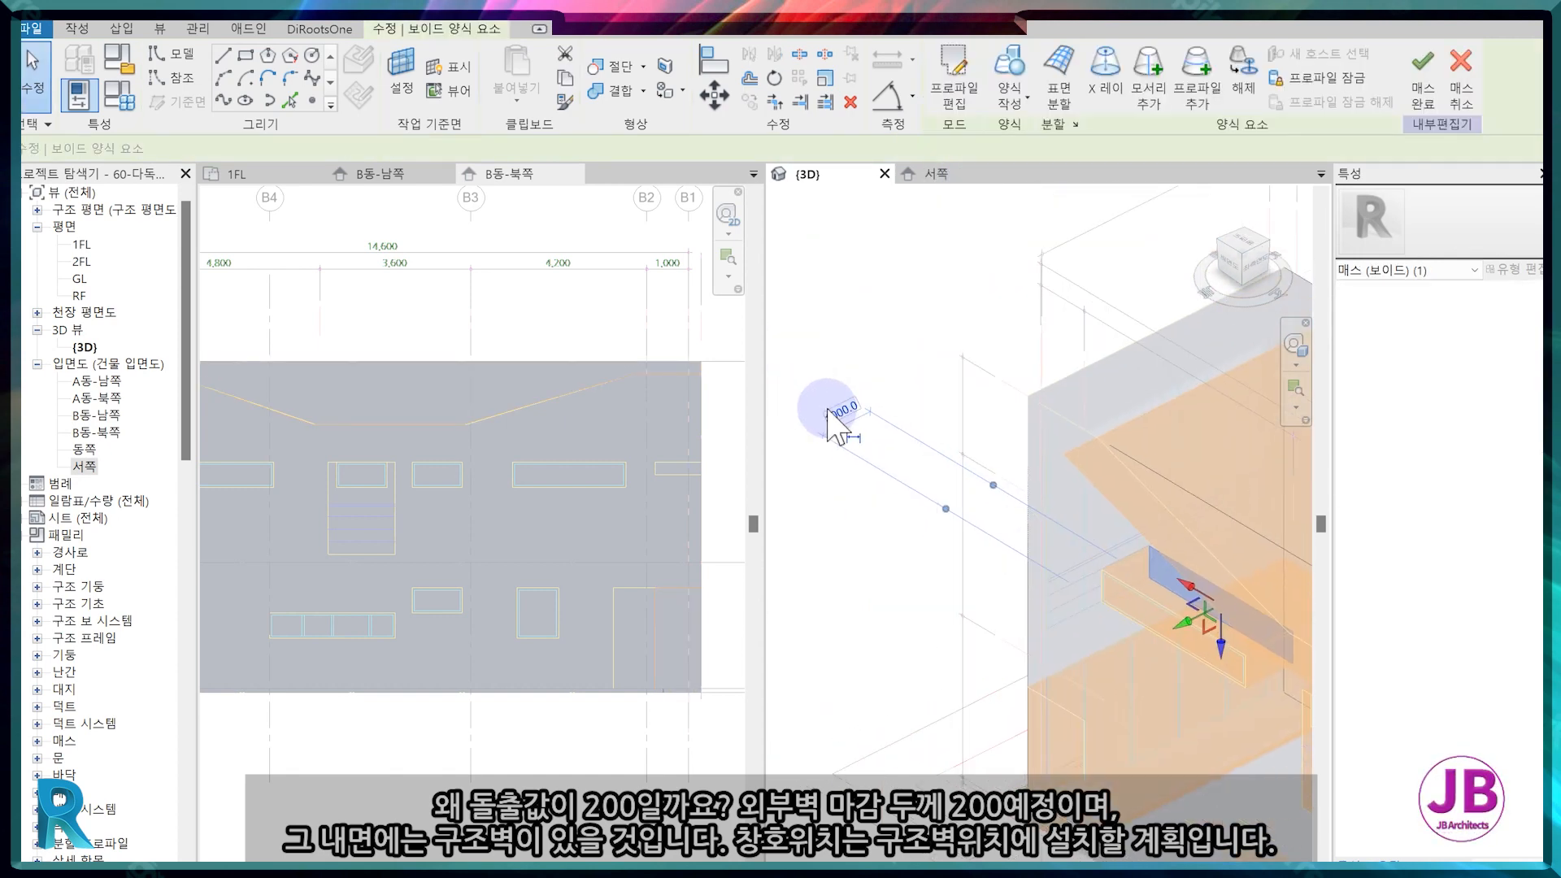
left_click(831, 407)
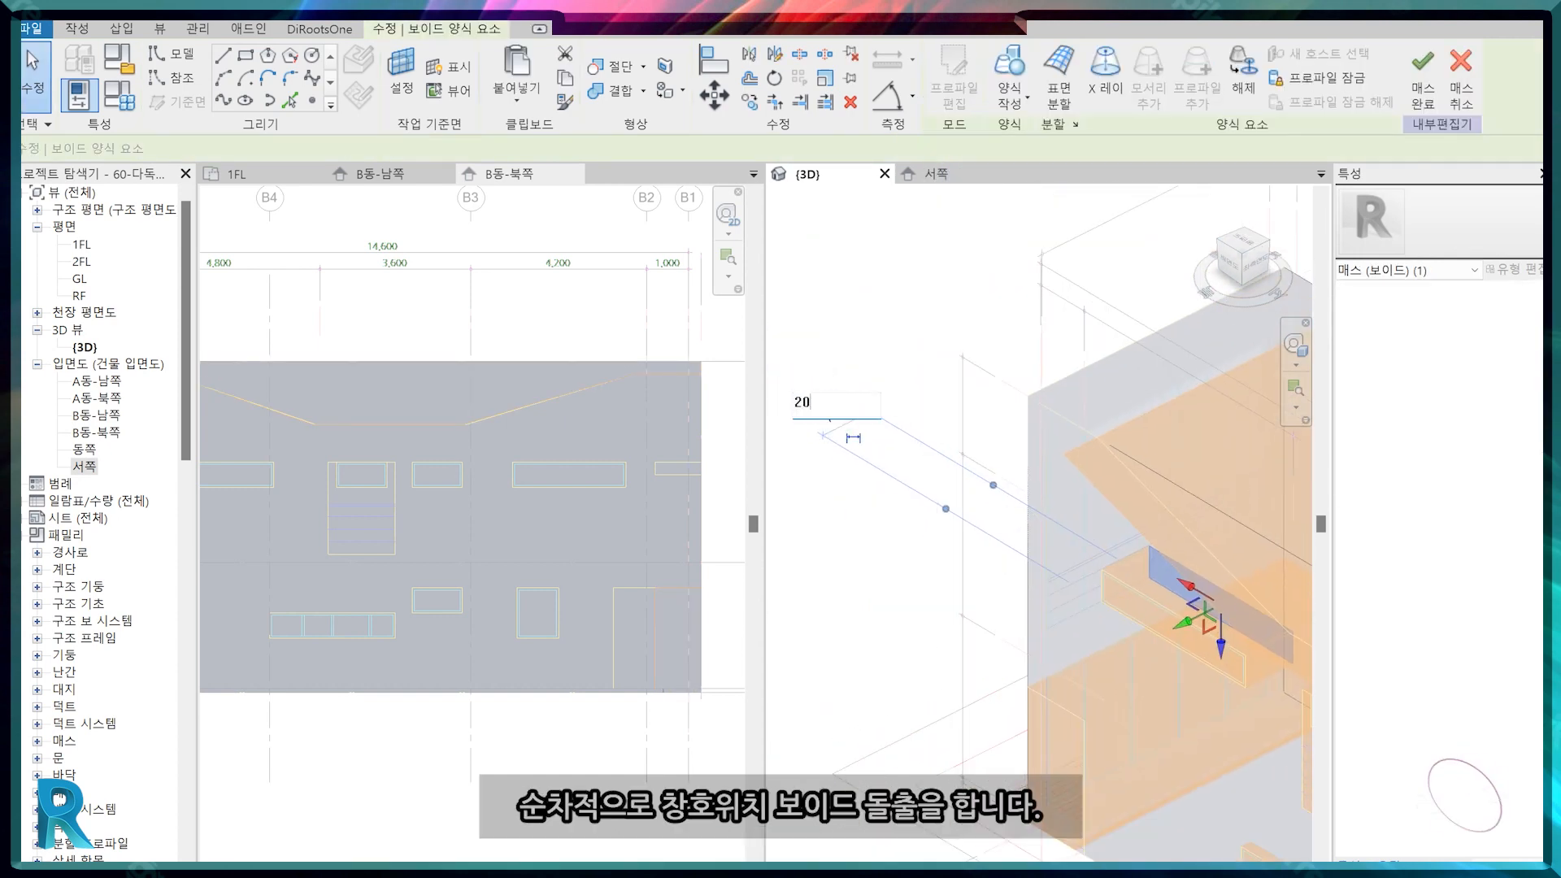
type("20")
key("Return")
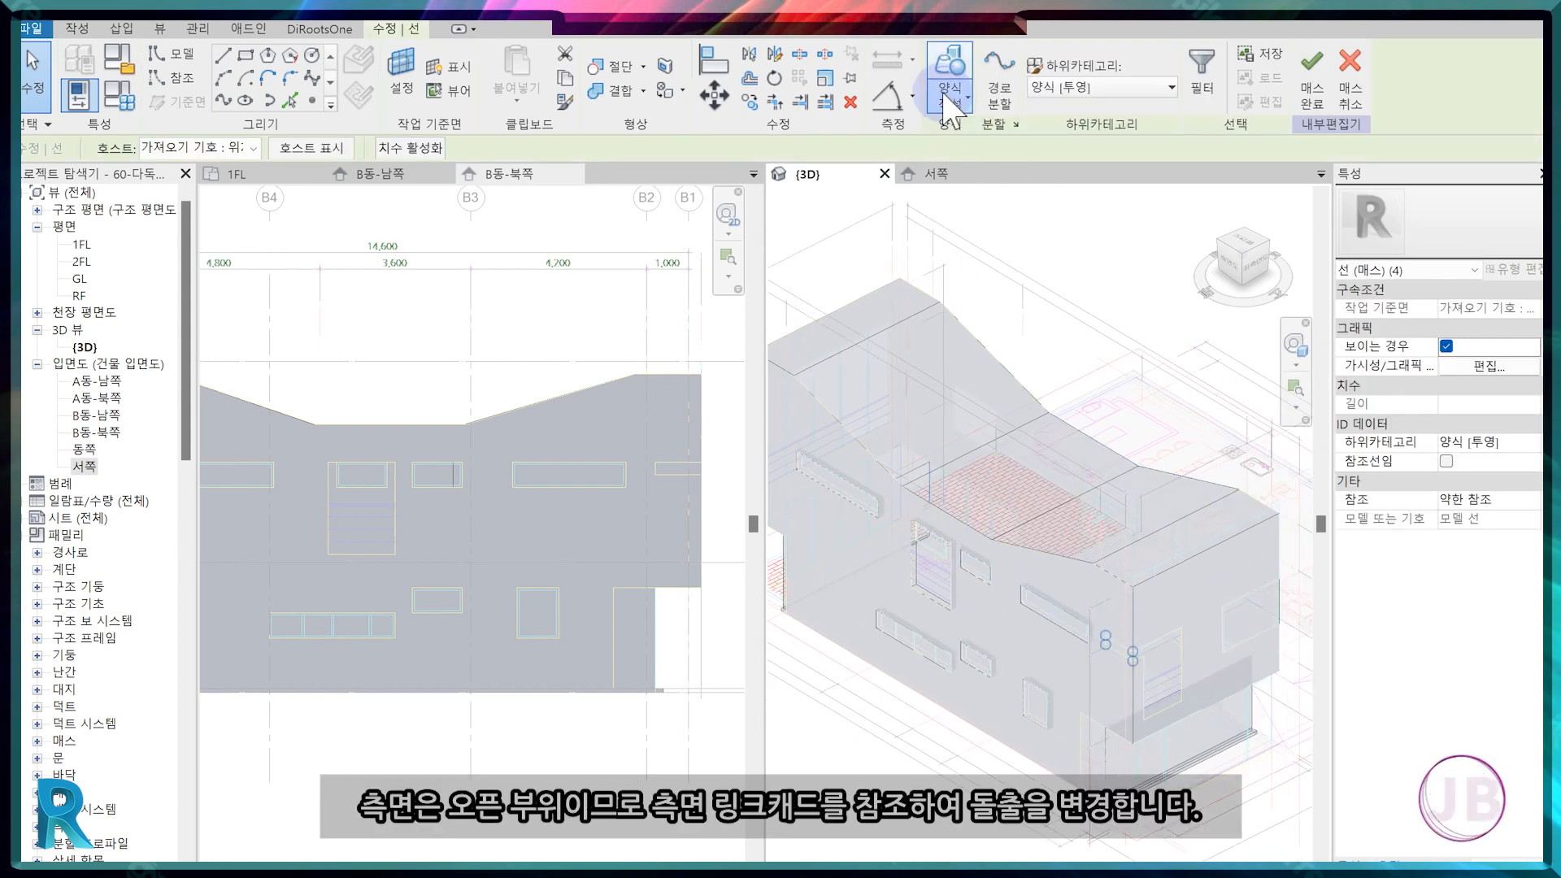
Create a void form from the second-floor corner opening sketch and stretch it along the side facade following the linked CAD drawing.
left_click(946, 87)
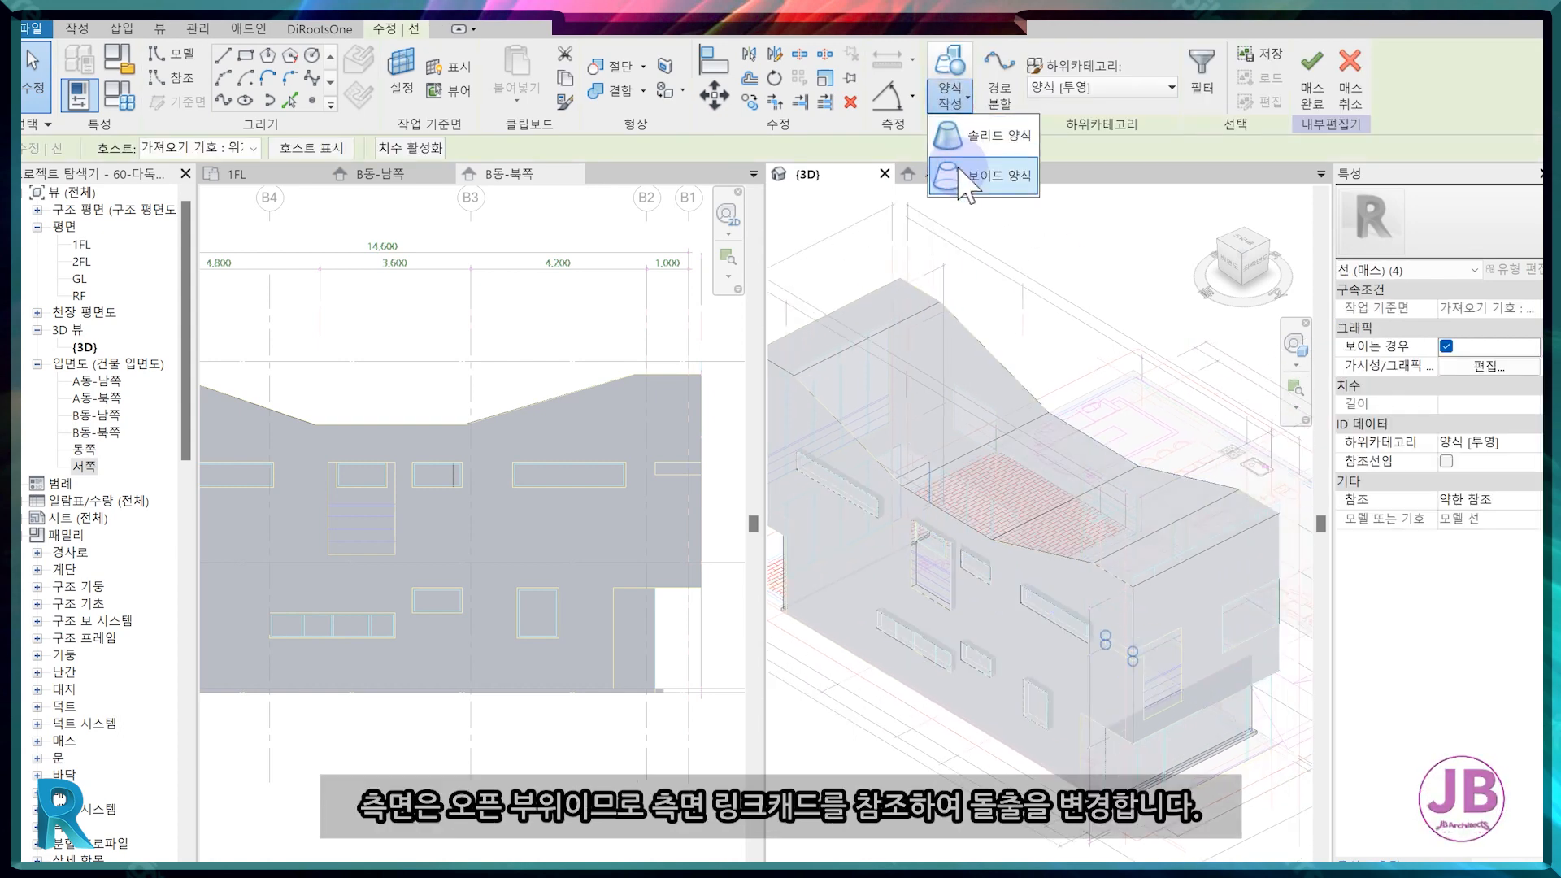
left_click(1008, 185)
scroll(1106, 570, "up", 4)
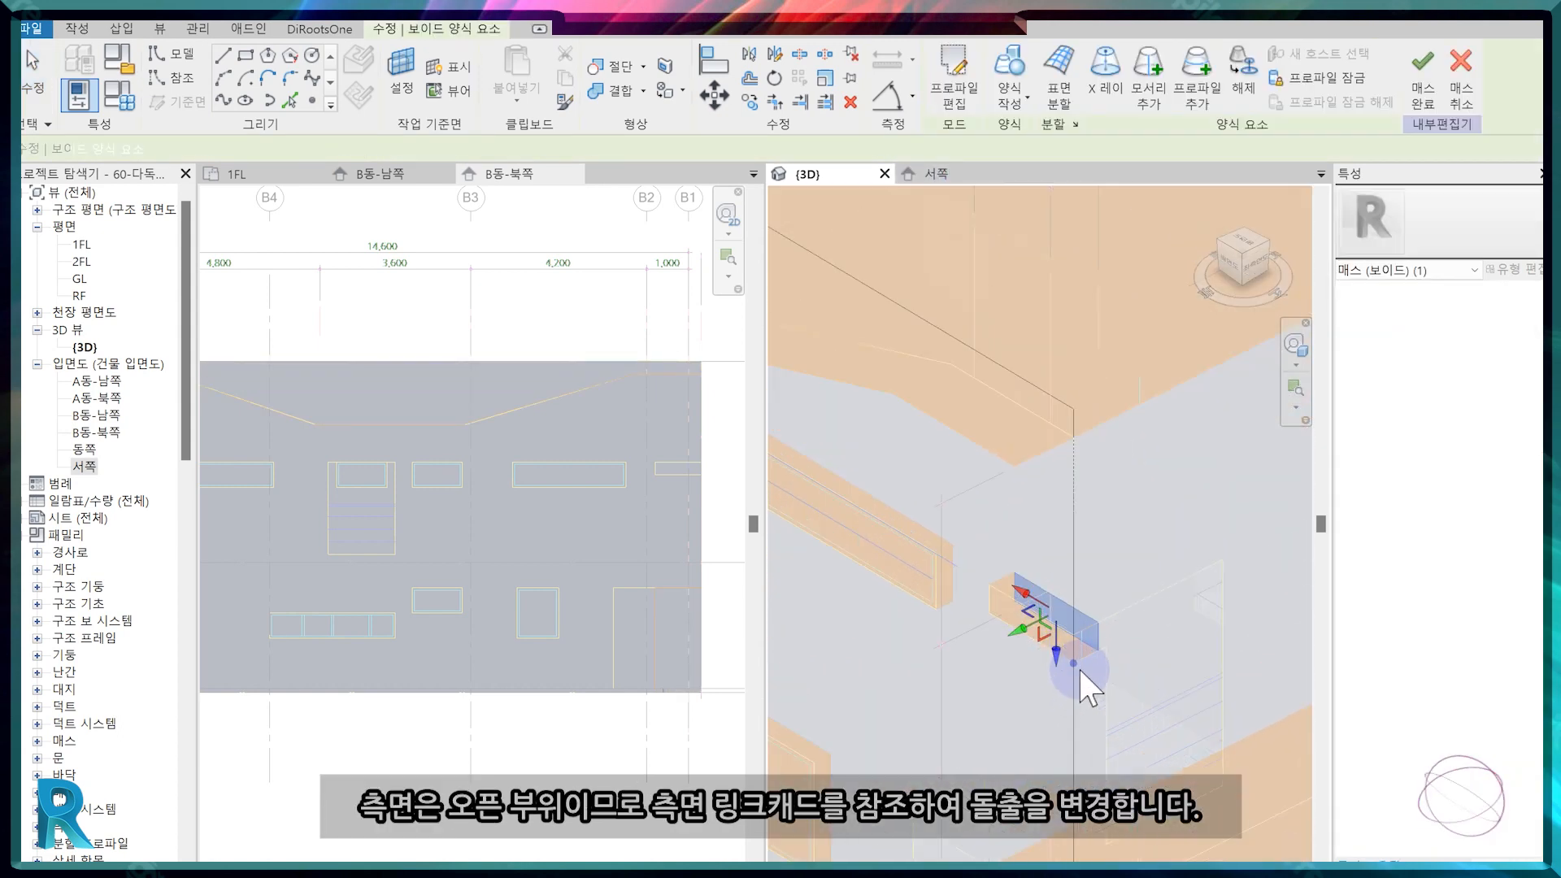
key("Escape")
left_click(1101, 638)
key("Escape")
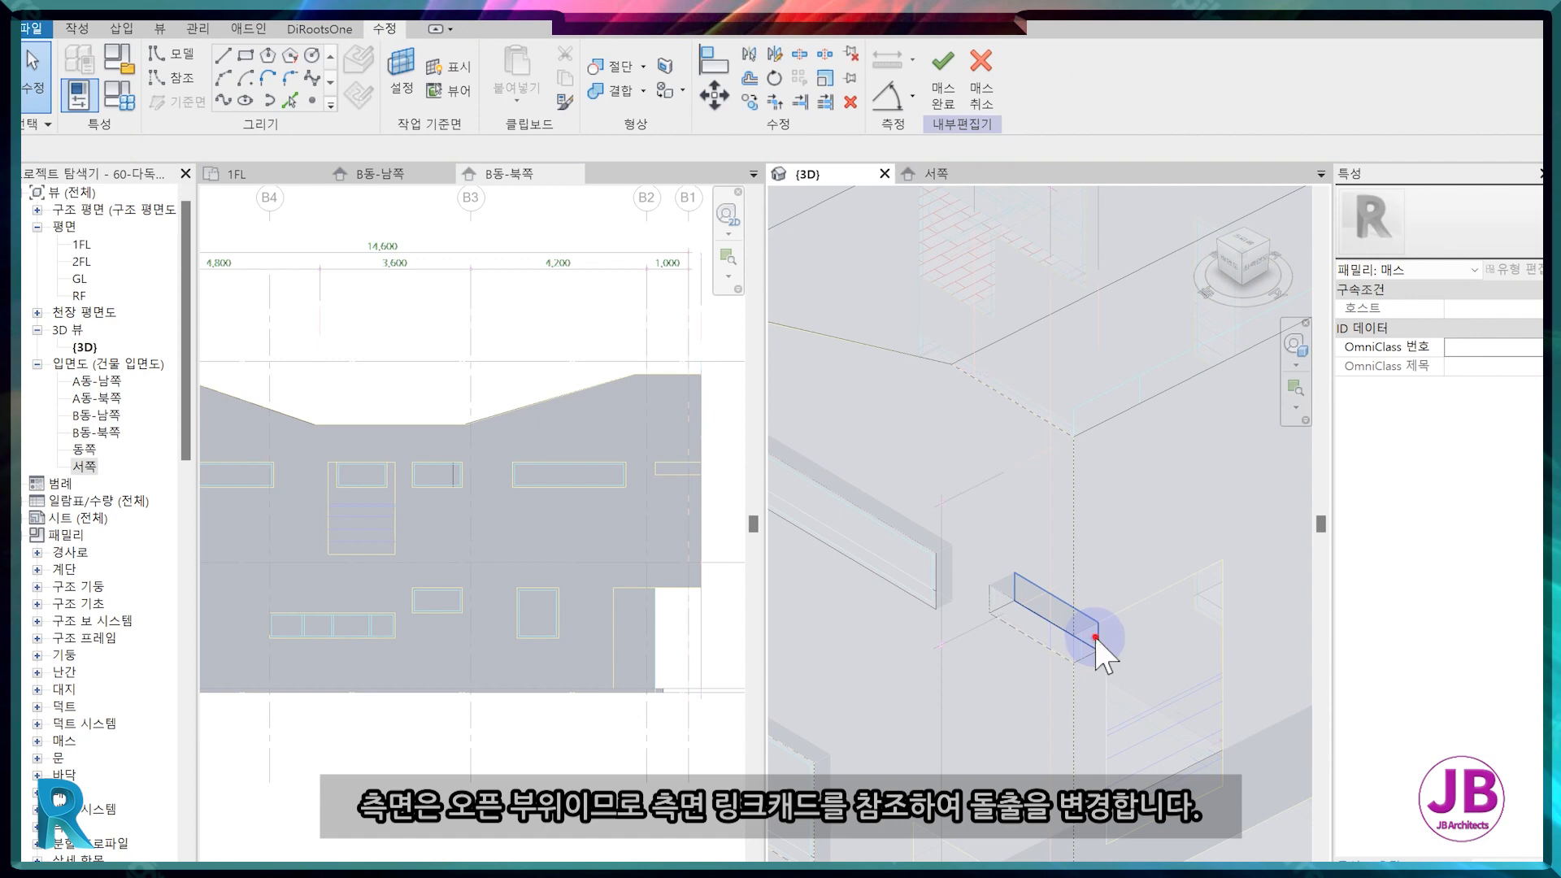
left_click(1095, 638)
left_click_drag(1022, 640, 1068, 626)
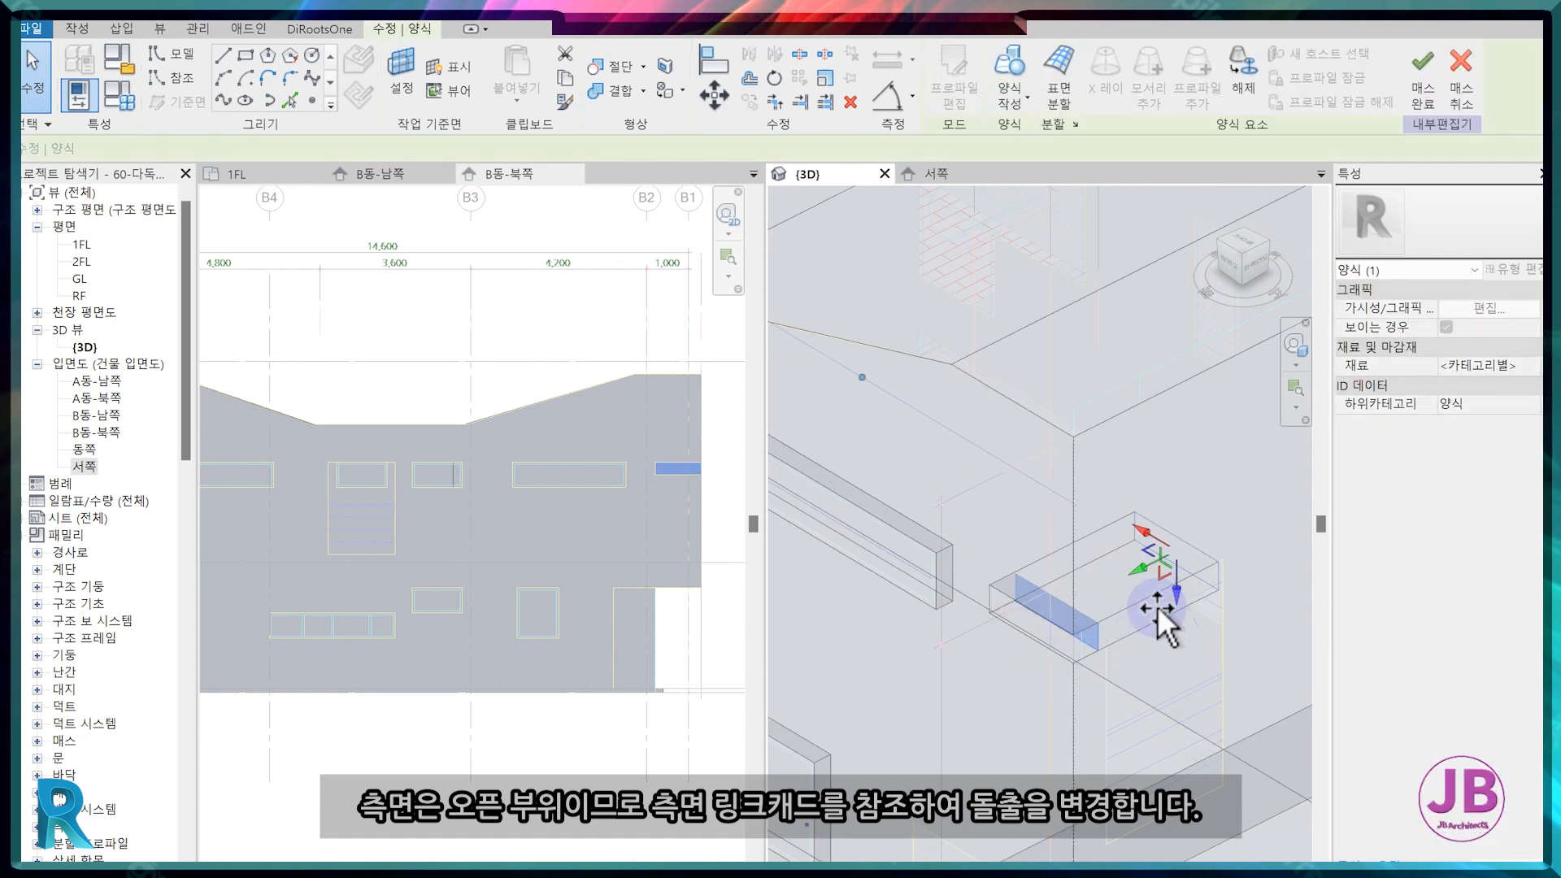
key("Escape")
Create a void form from the first-floor opening sketch at the building's corner and open its depth dimension for editing.
scroll(1155, 635, "down", 3)
scroll(961, 660, "down", 2)
middle_click_drag(963, 677, 1025, 685)
scroll(1024, 685, "up", 2)
middle_click_drag(1155, 803, 1094, 720)
scroll(1098, 722, "up", 1)
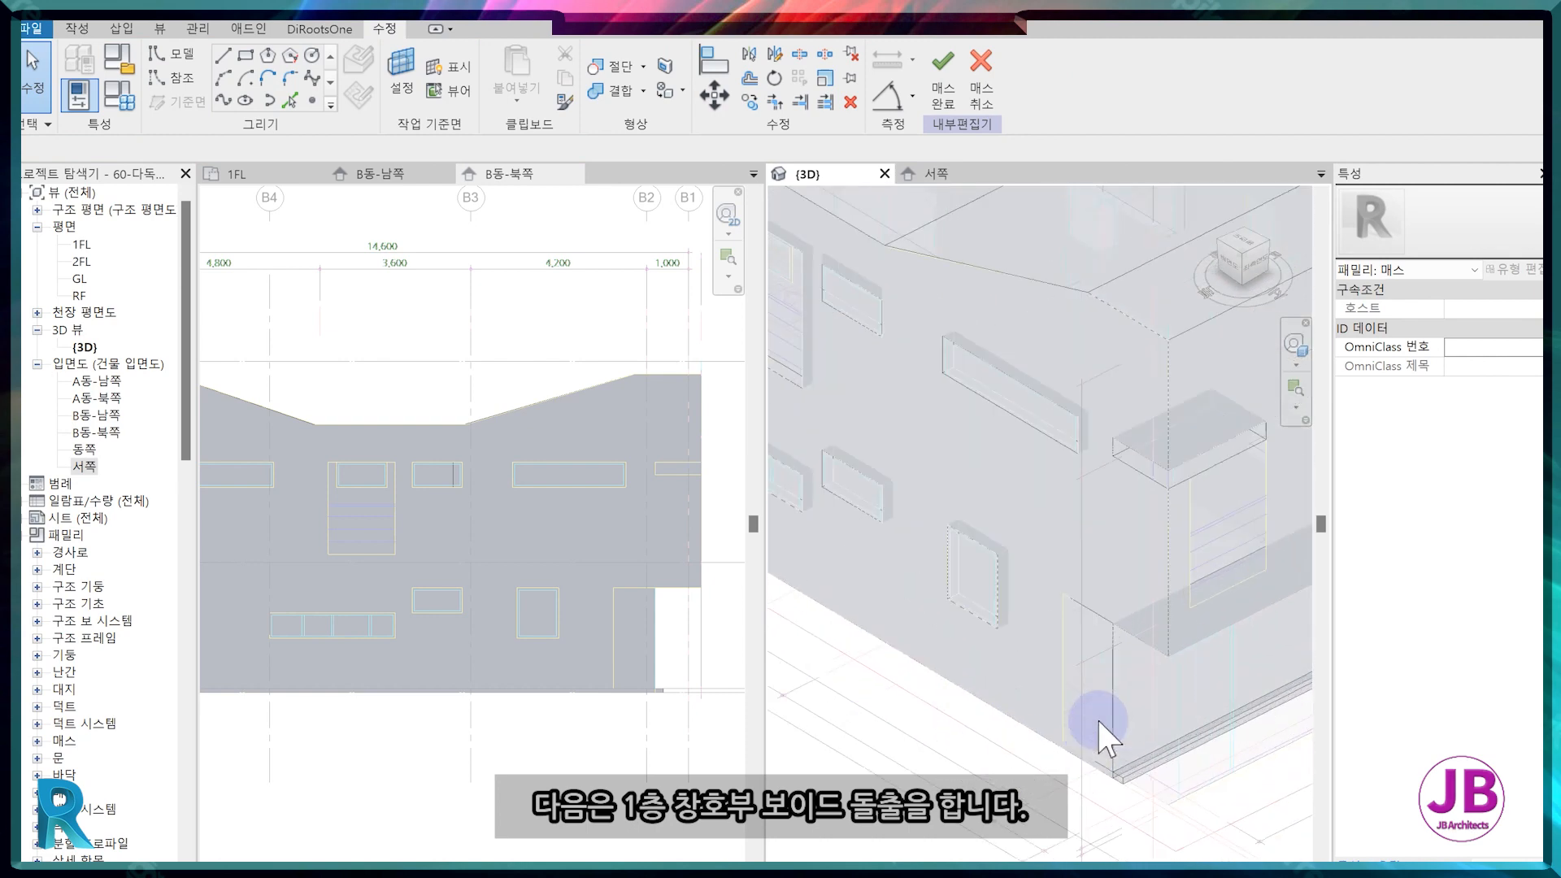
scroll(1106, 736, "up", 2)
left_click(1111, 681)
left_click(951, 108)
left_click(986, 192)
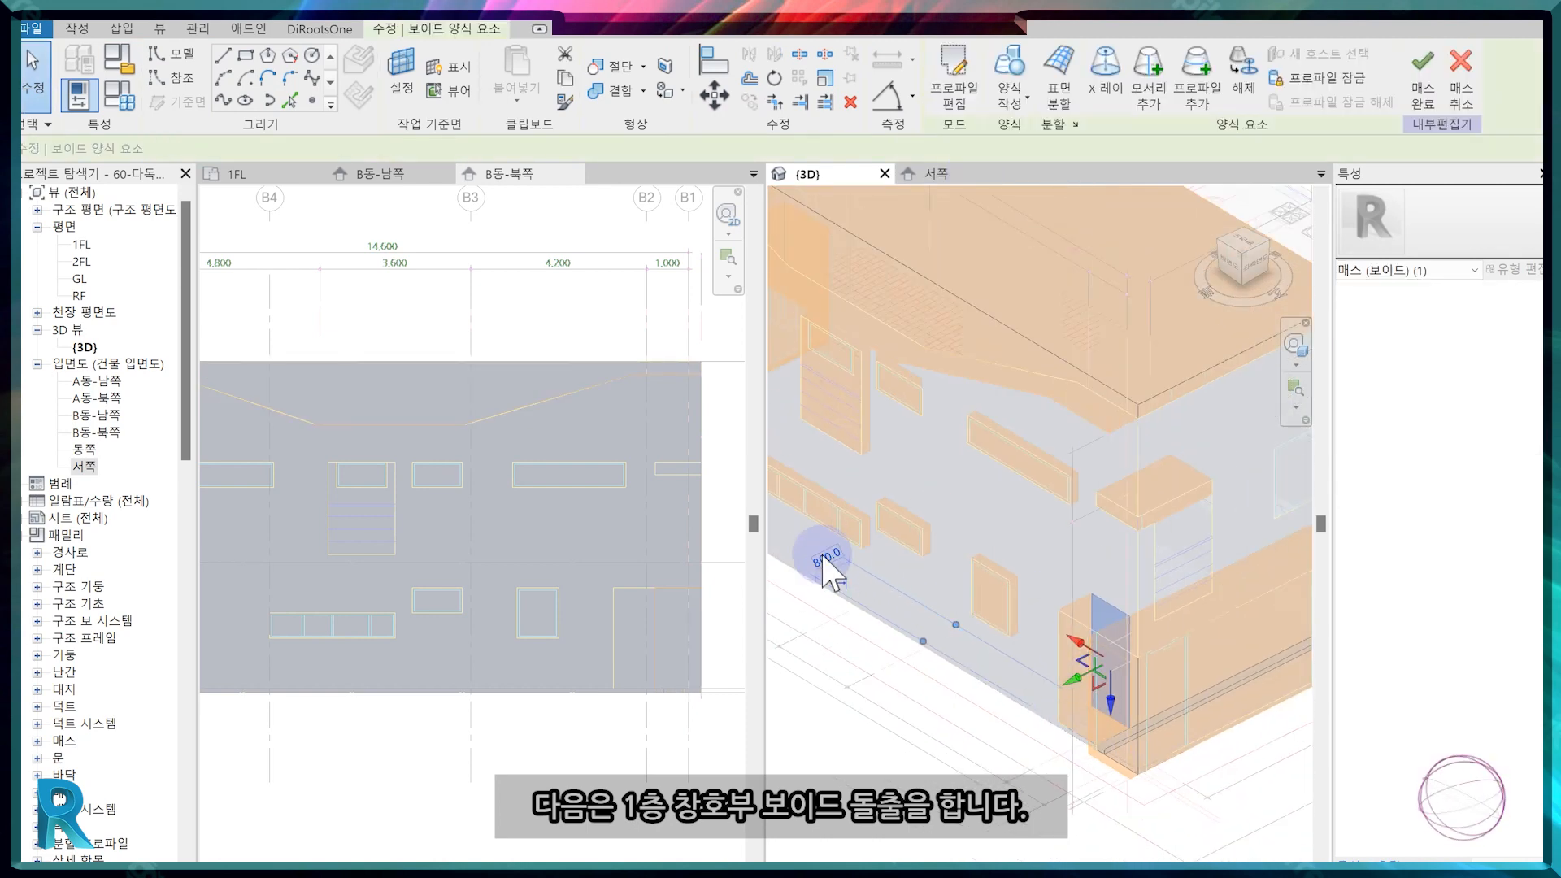
left_click(821, 553)
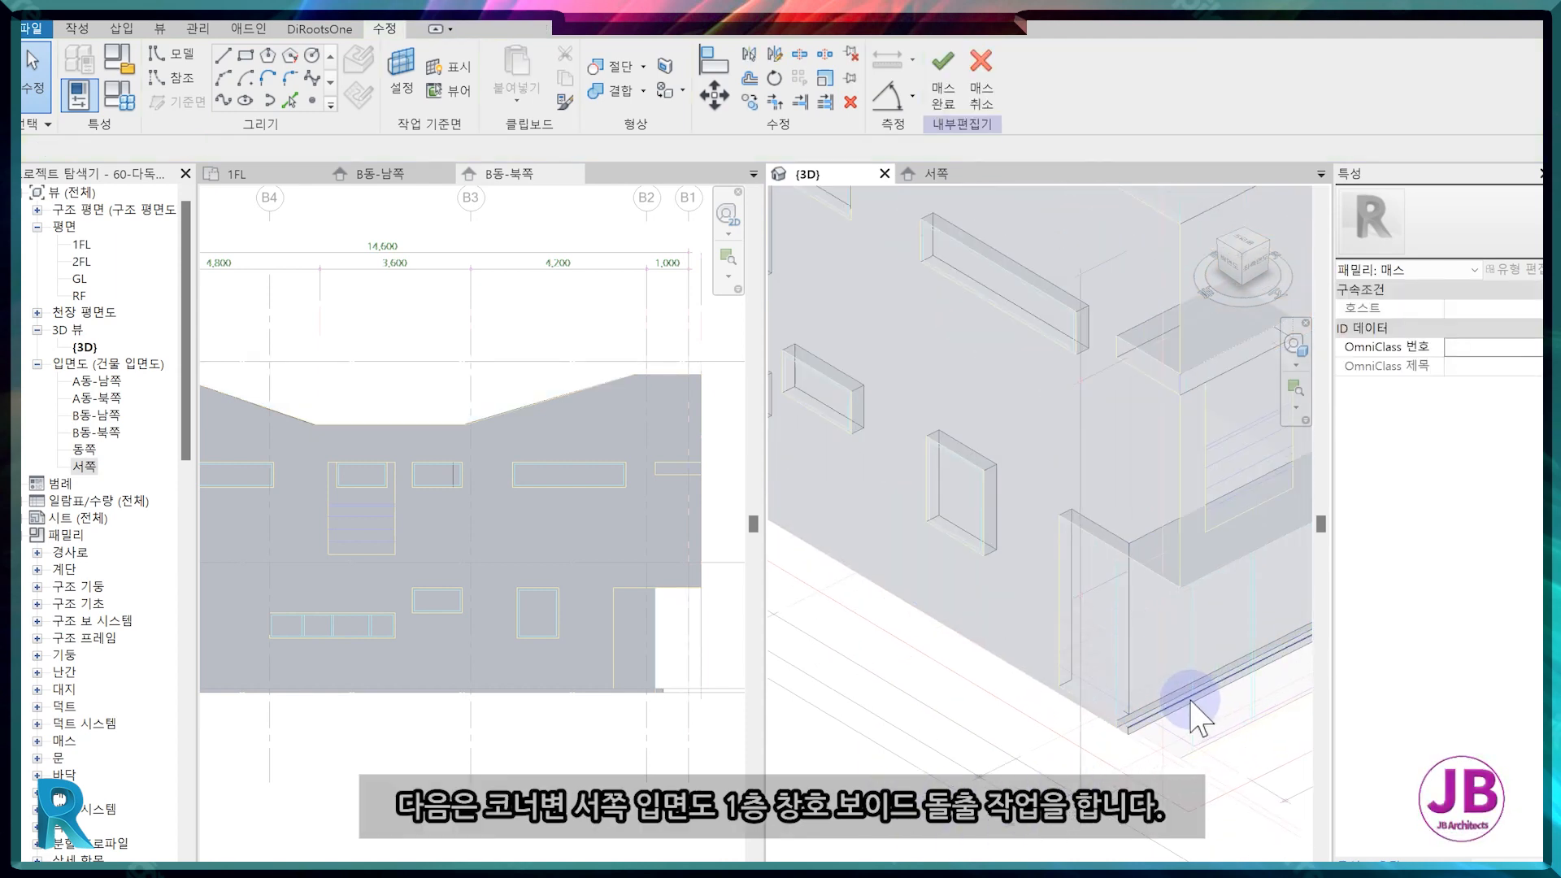
Set the distance dimension of the recessed first-floor face on the west side to 1300 mm.
middle_click_drag(1195, 715, 1026, 676)
left_click(1015, 647)
scroll(1128, 607, "down", 2)
middle_click_drag(1129, 618, 939, 794)
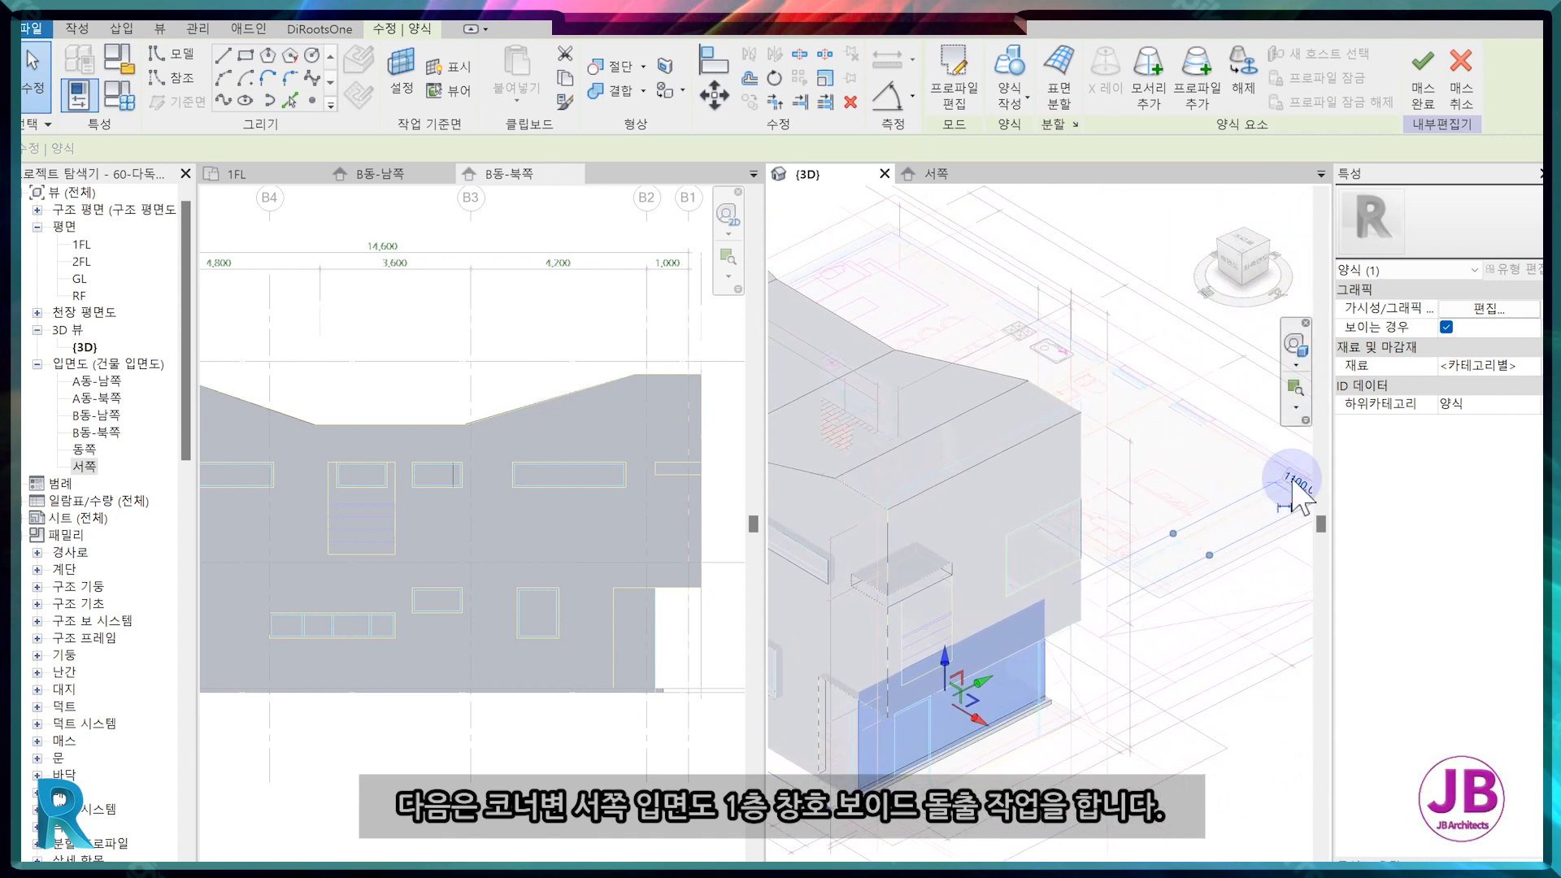
type("1300")
key("Return")
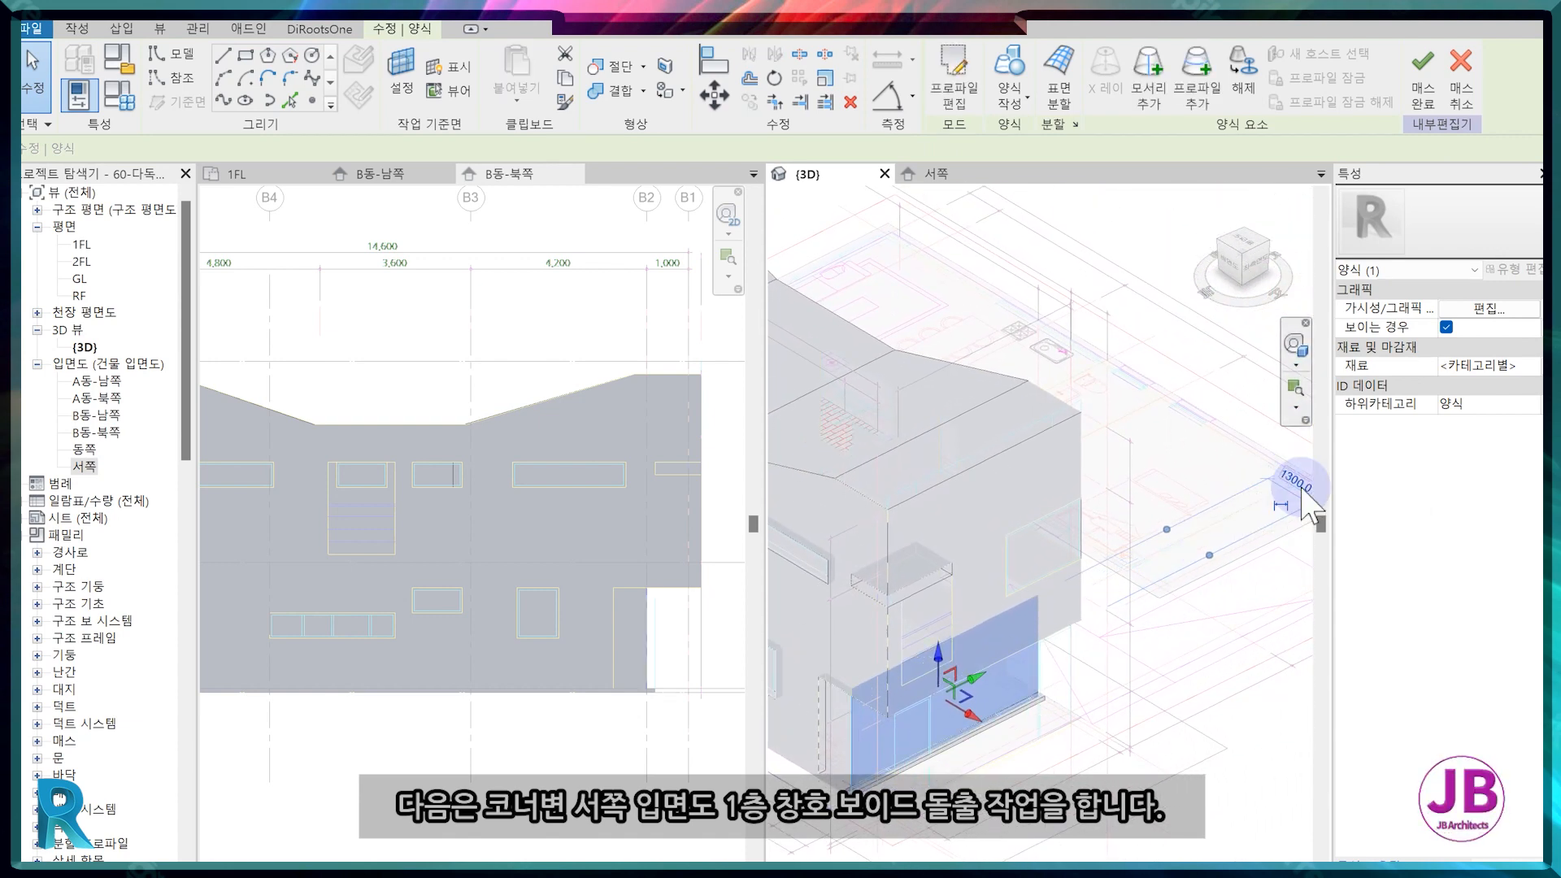
left_click(958, 842)
scroll(986, 846, "up", 5)
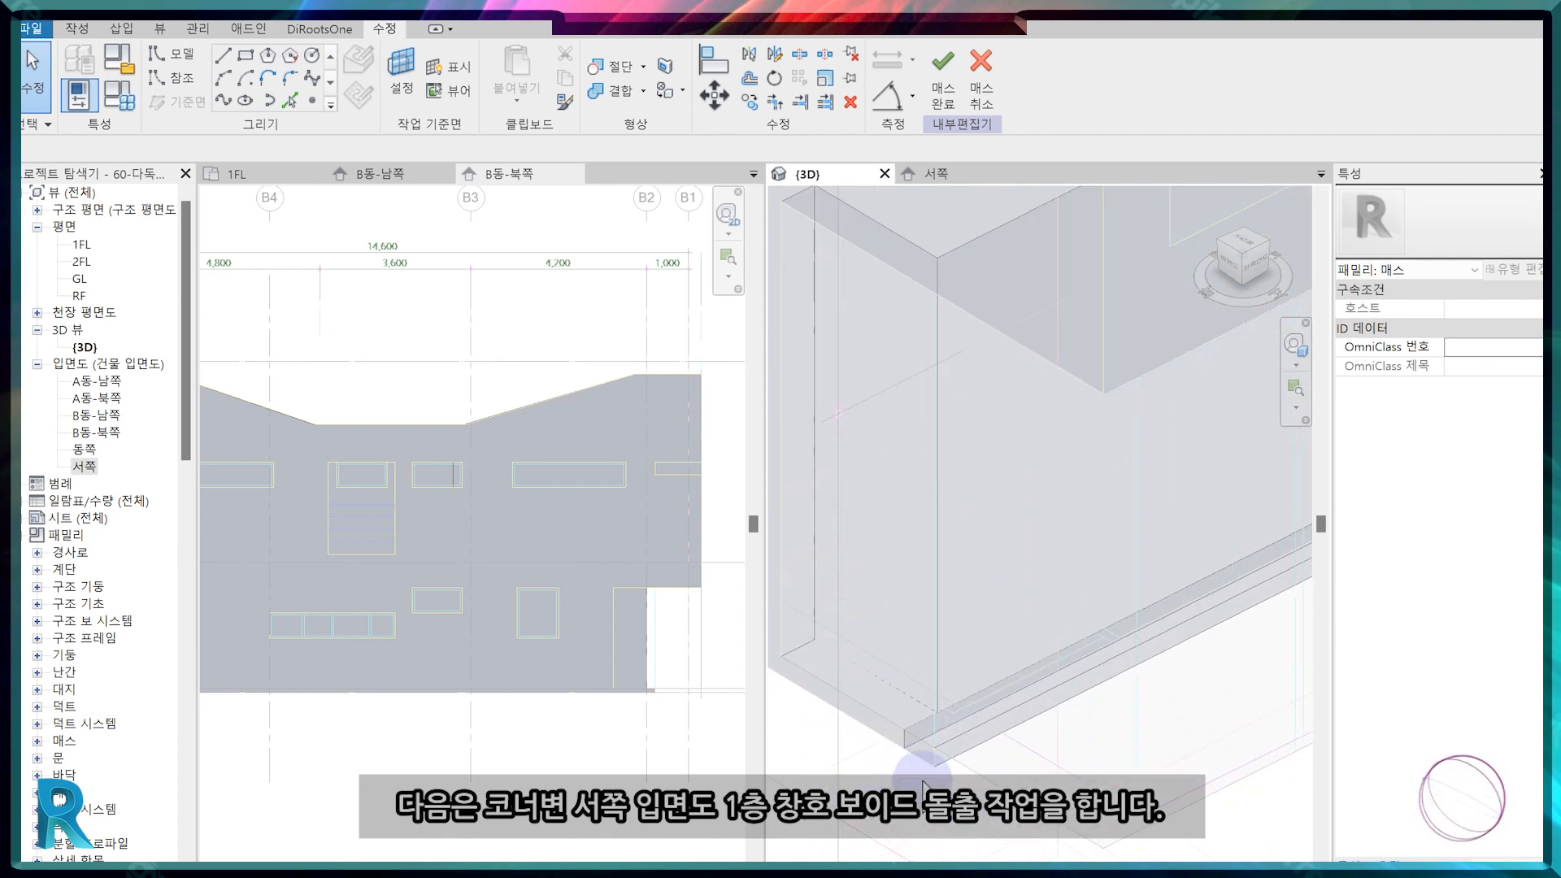
scroll(946, 760, "down", 8)
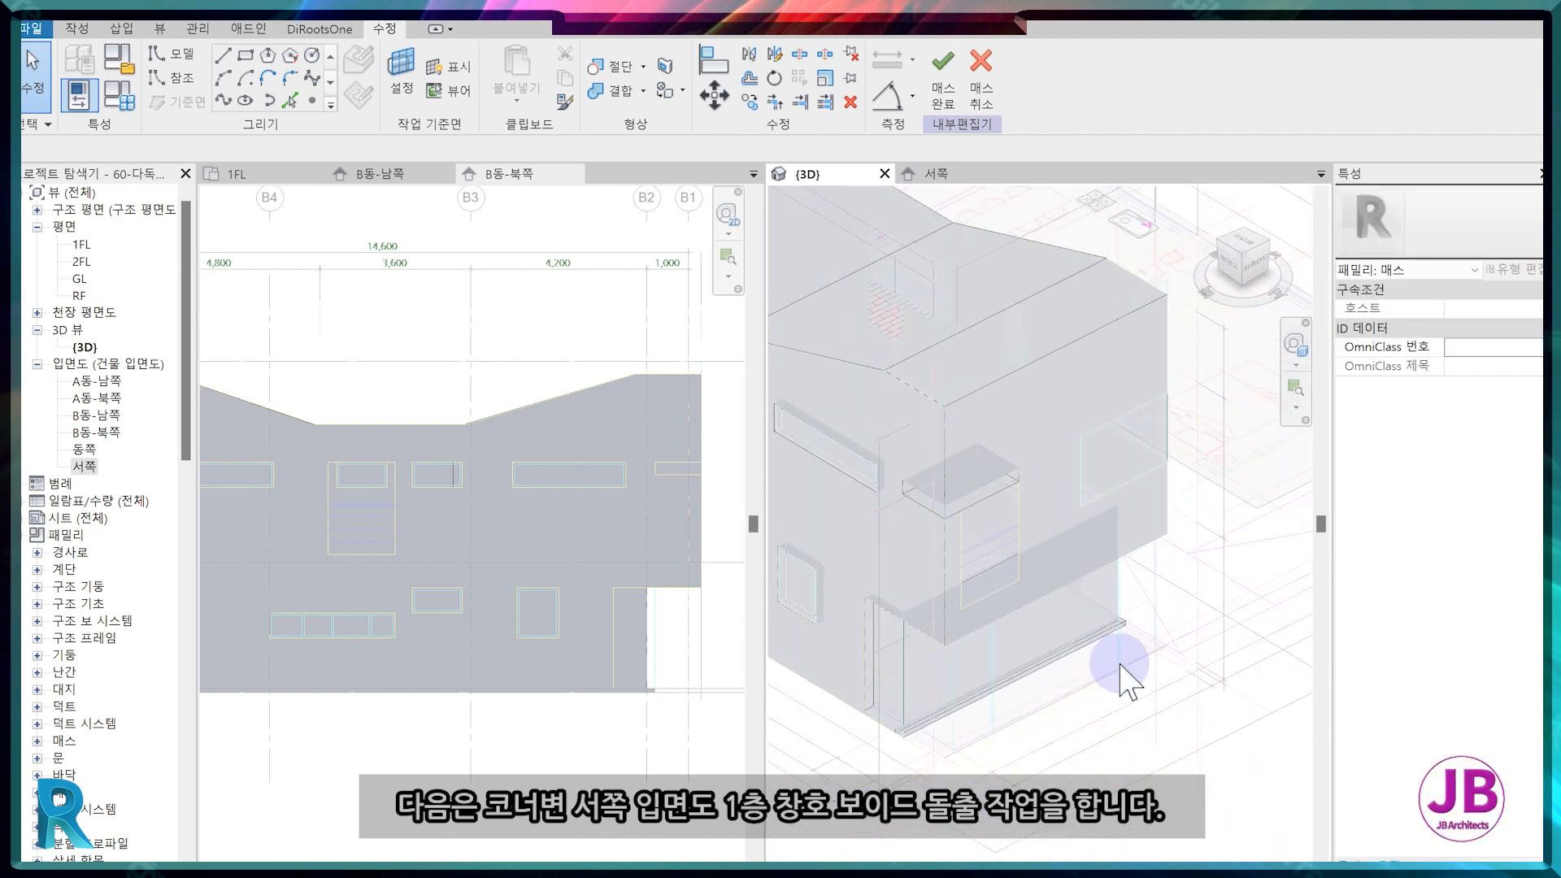
Finish editing the in-place mass with its north facade voids.
middle_click_drag(1067, 721, 1209, 757)
scroll(1084, 797, "up", 2)
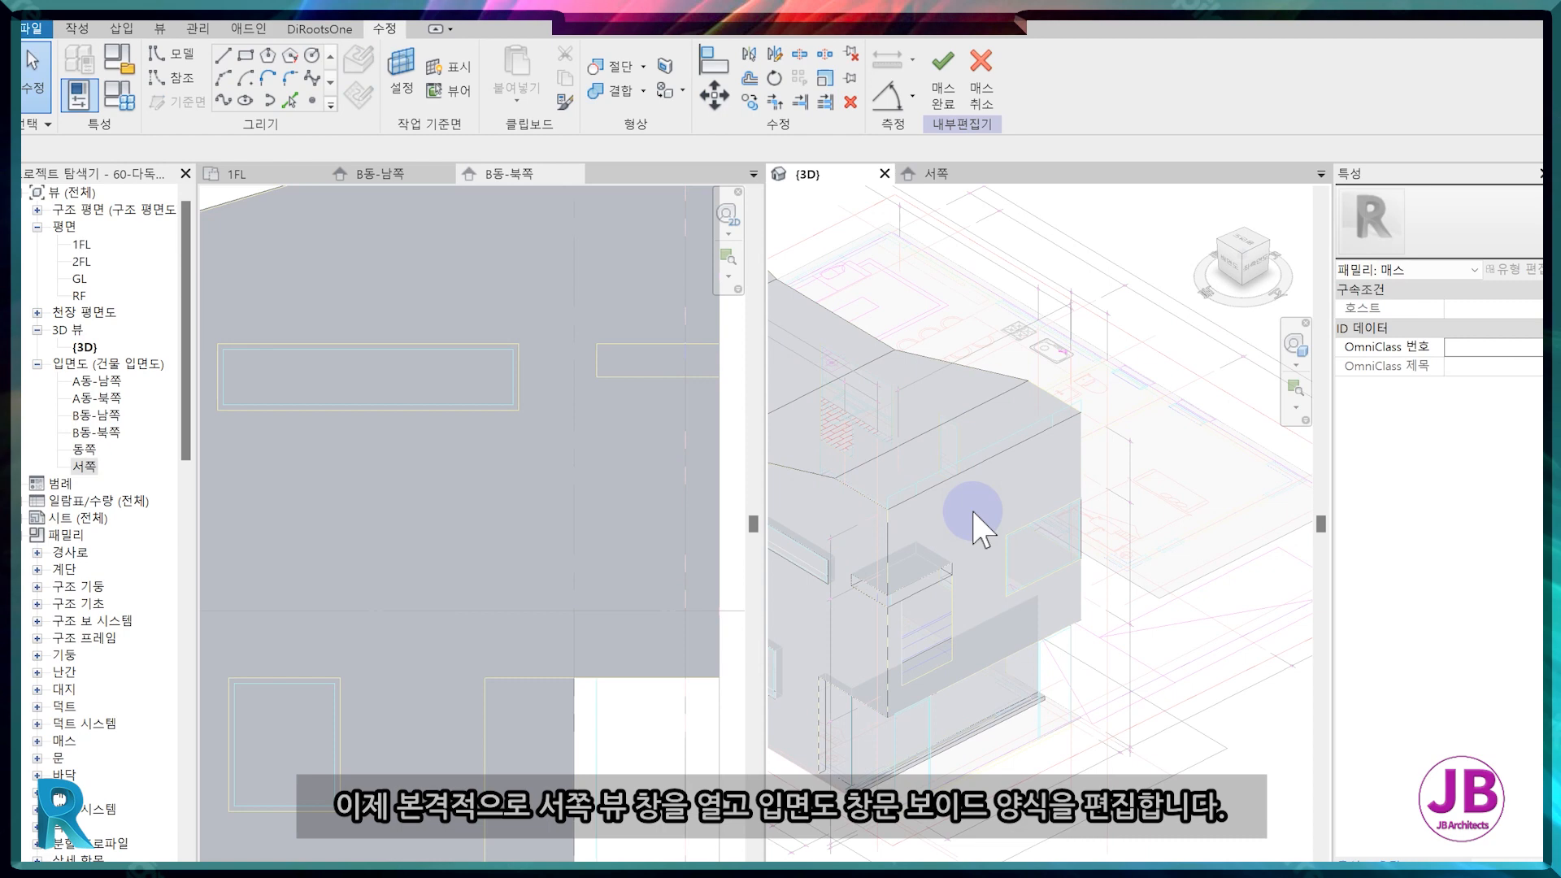
scroll(975, 520, "down", 4)
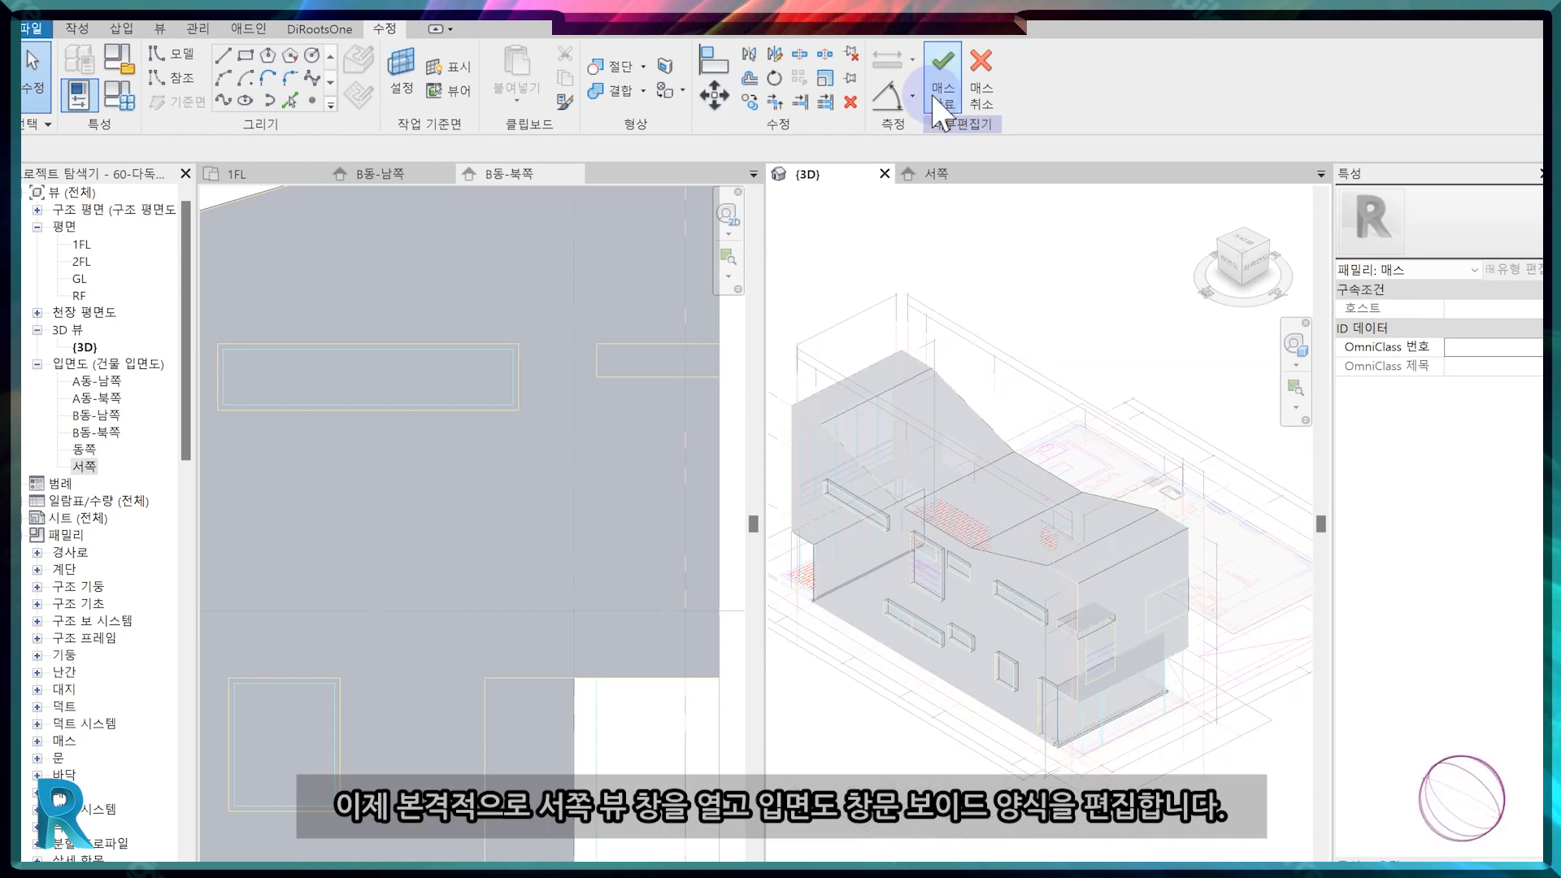
left_click(942, 93)
middle_click_drag(1012, 753, 1062, 764)
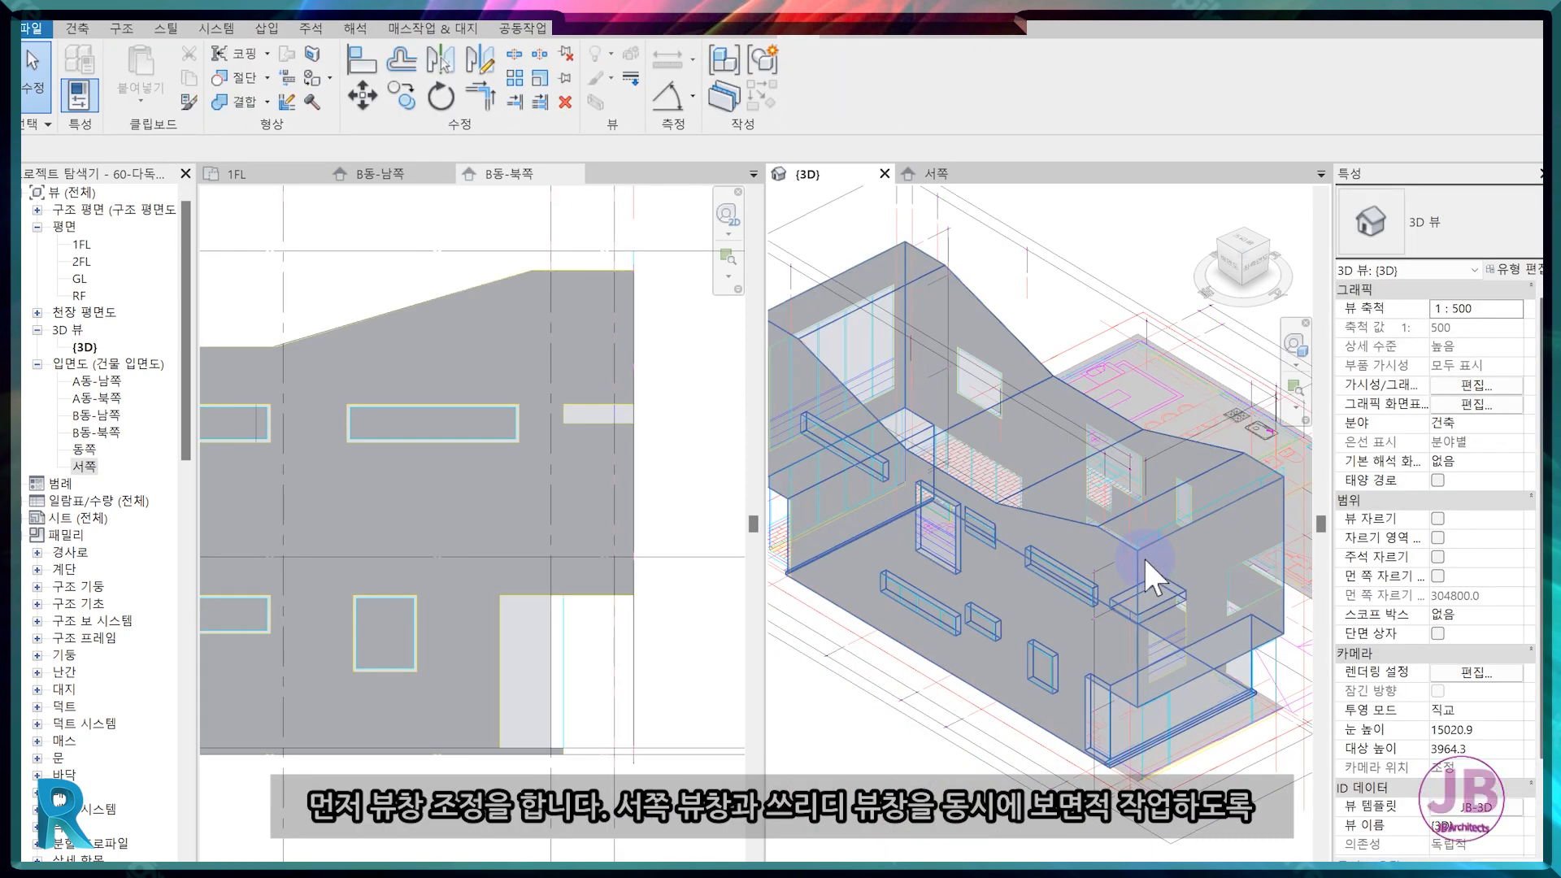
Rearrange the views so the west elevation sits side by side with the 3D view.
left_click(1144, 558)
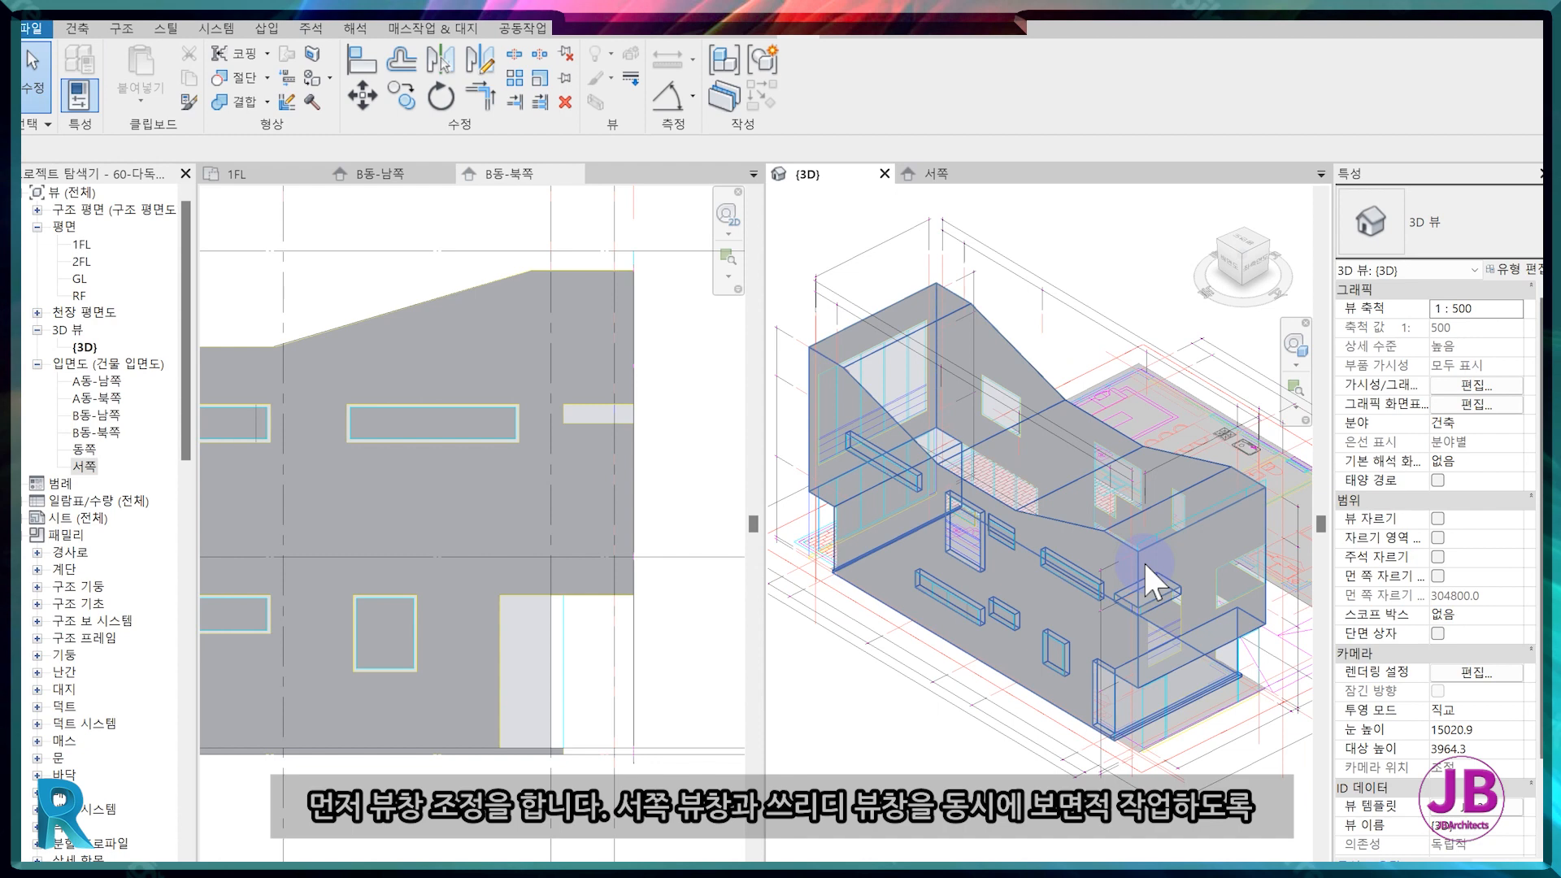
left_click(407, 395)
left_click(935, 173)
left_click(1168, 699)
left_click_drag(935, 173, 460, 445)
left_click(1210, 472)
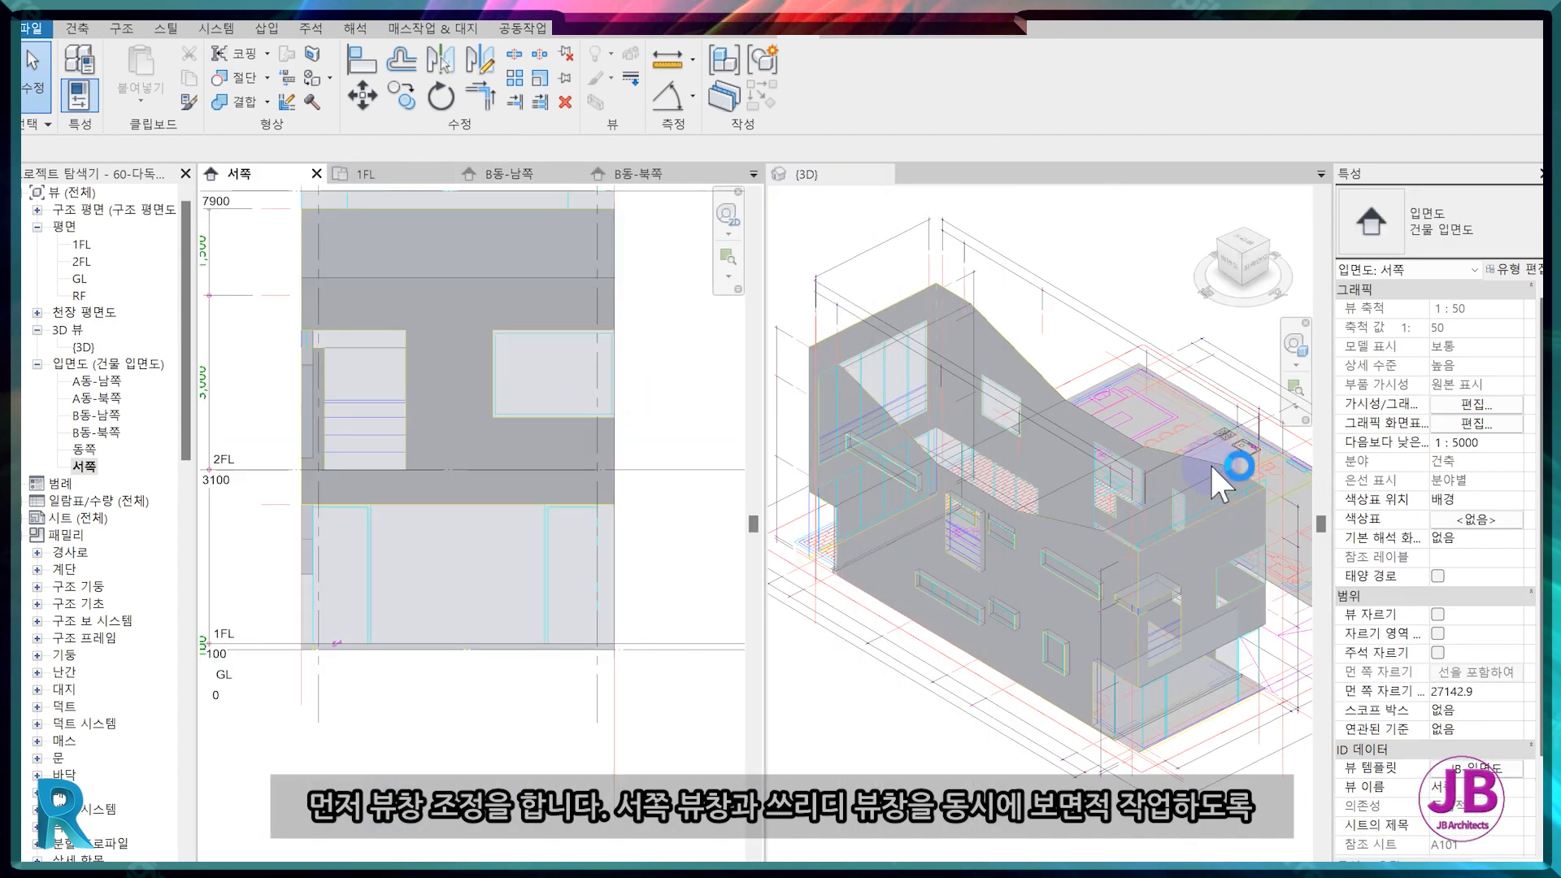
Reopen the mass for in-place editing and set the work plane to the upper west face in the west elevation.
left_click(1165, 590)
left_click(807, 97)
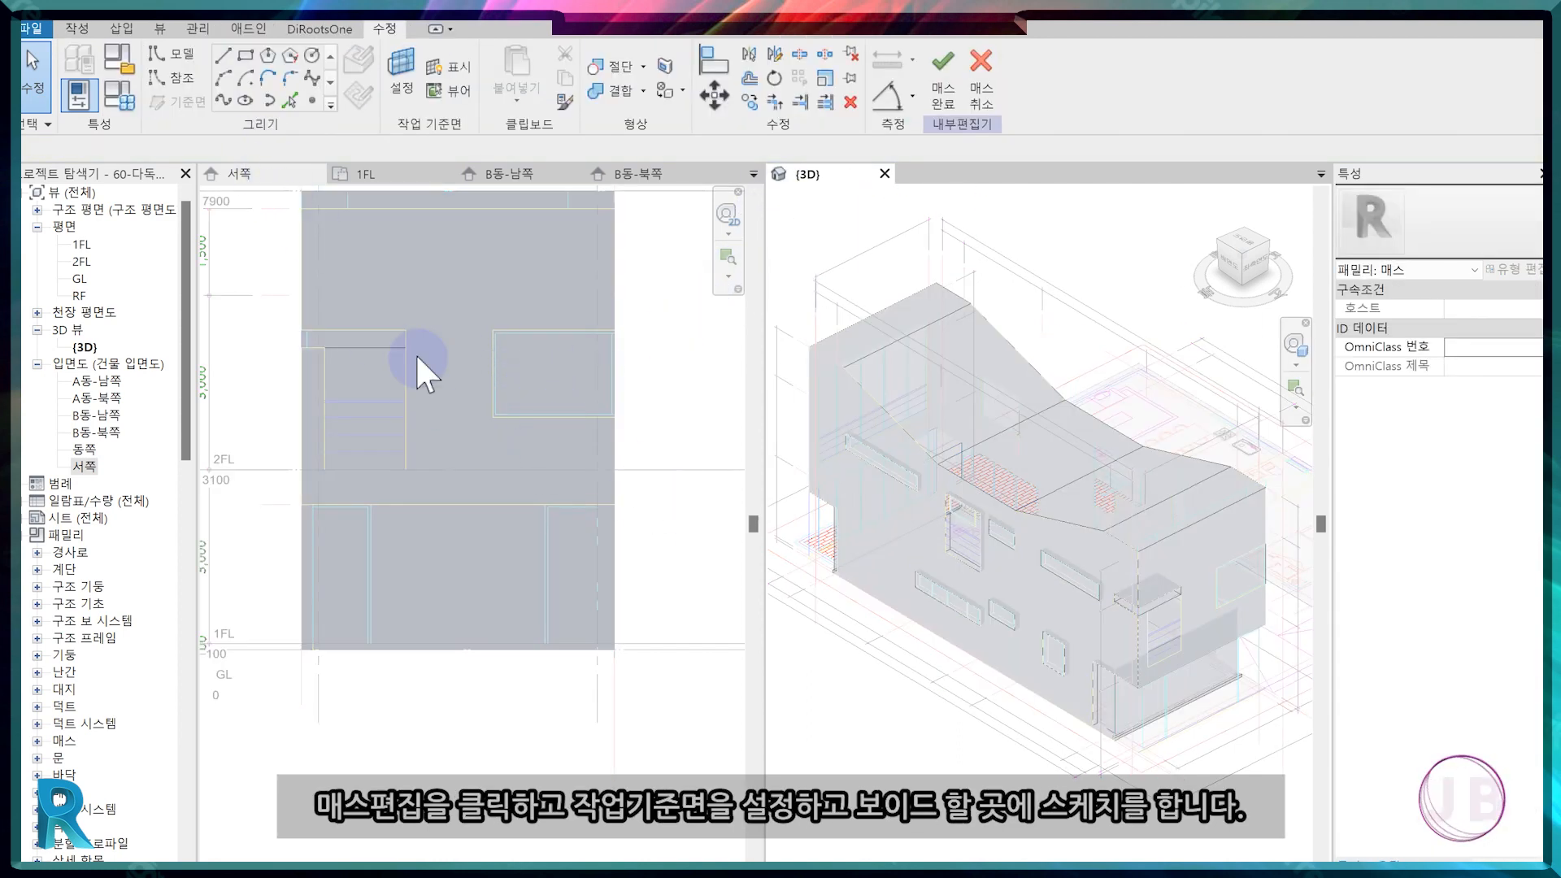
left_click(401, 69)
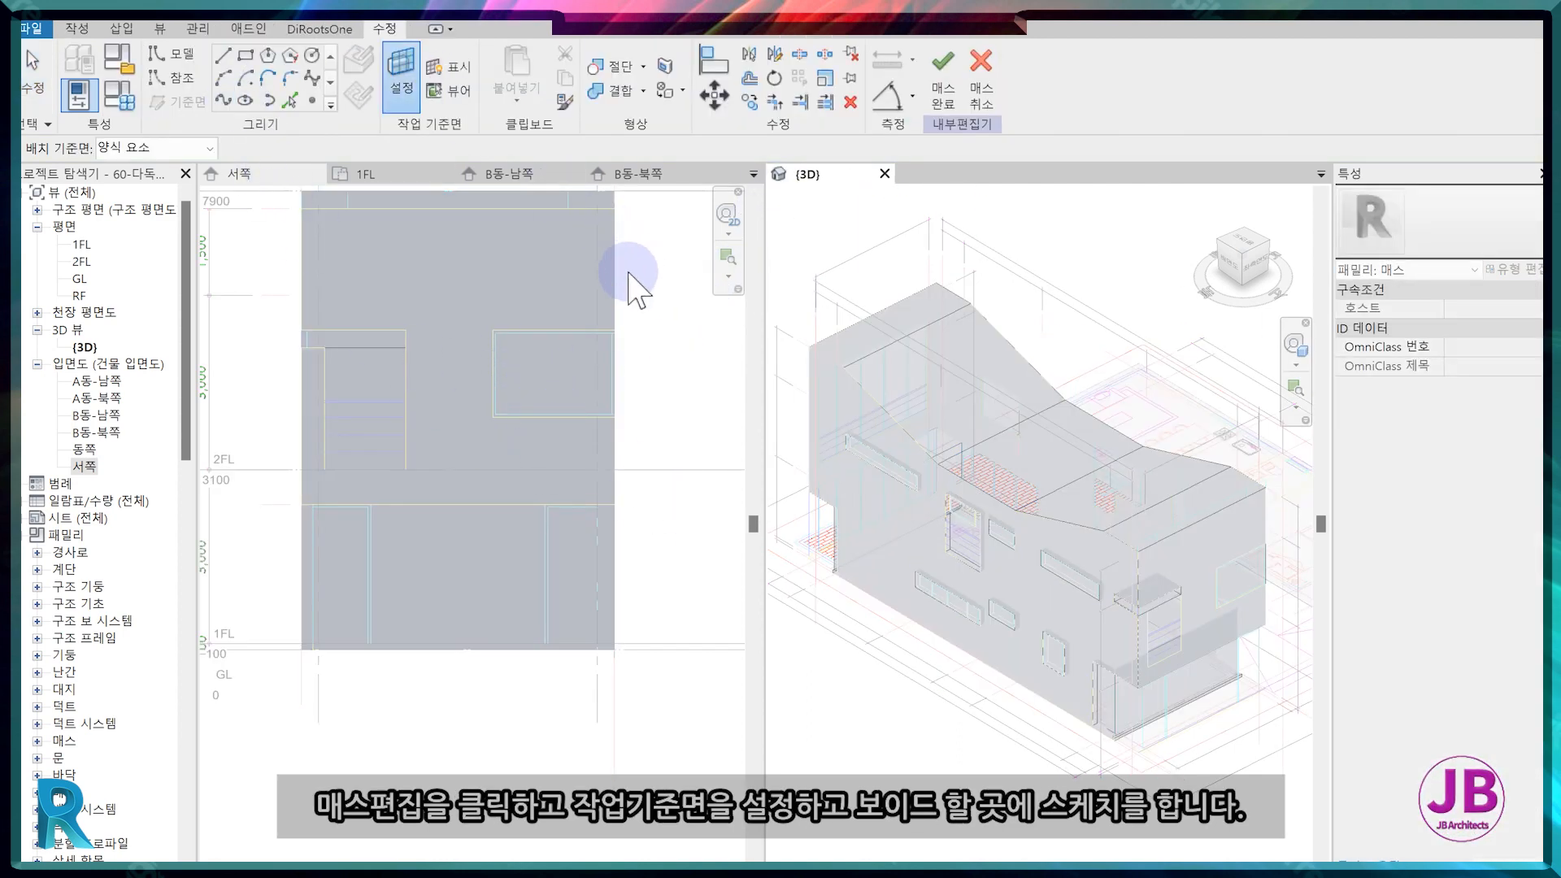
left_click(588, 345)
left_click(547, 211)
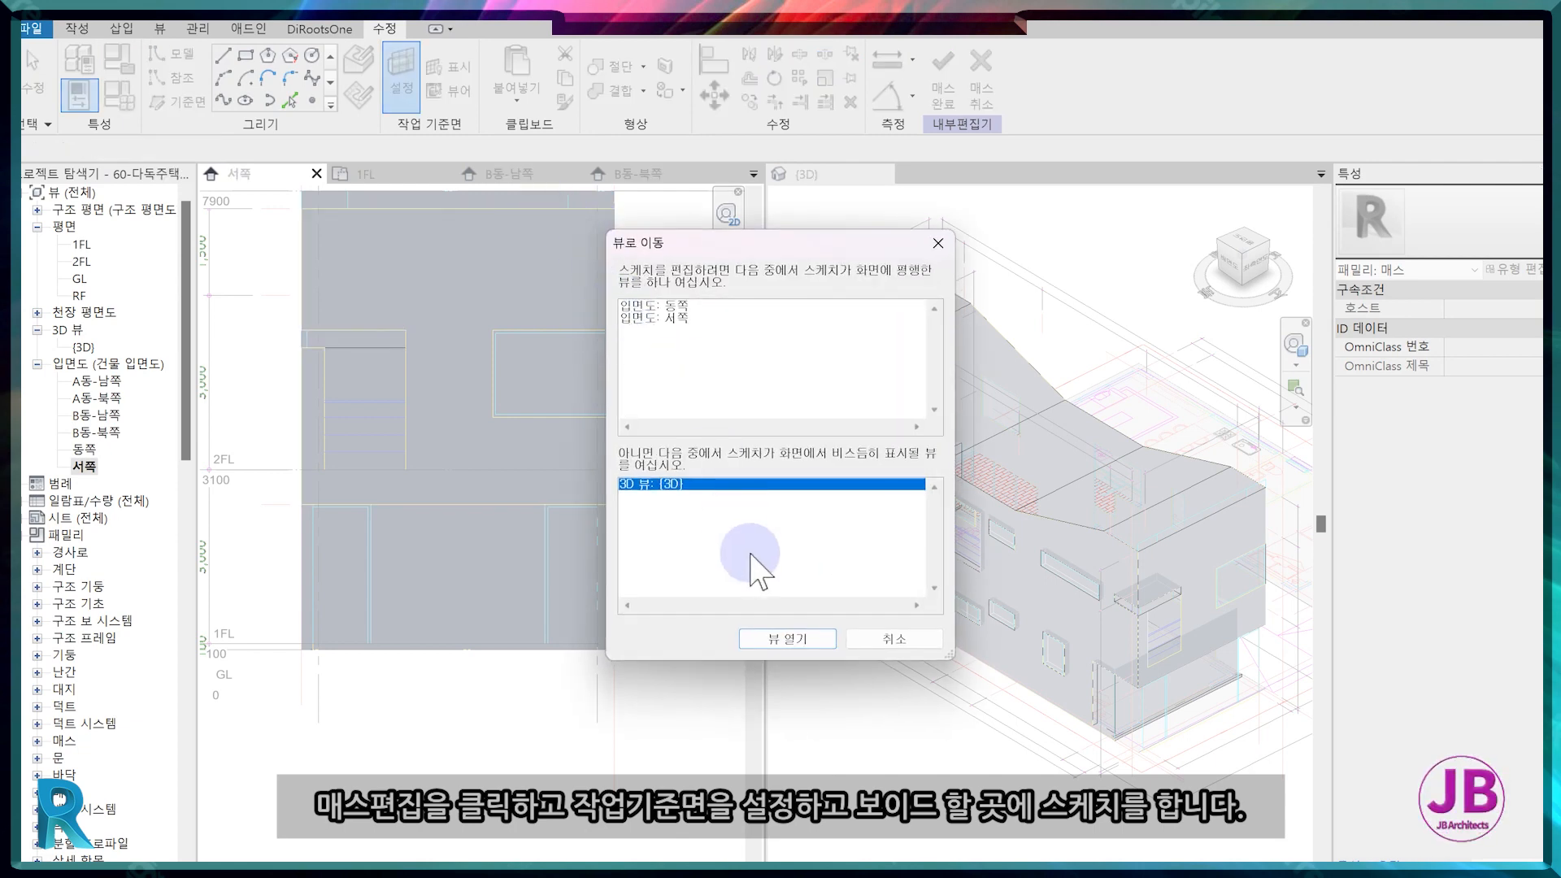
double_click(658, 317)
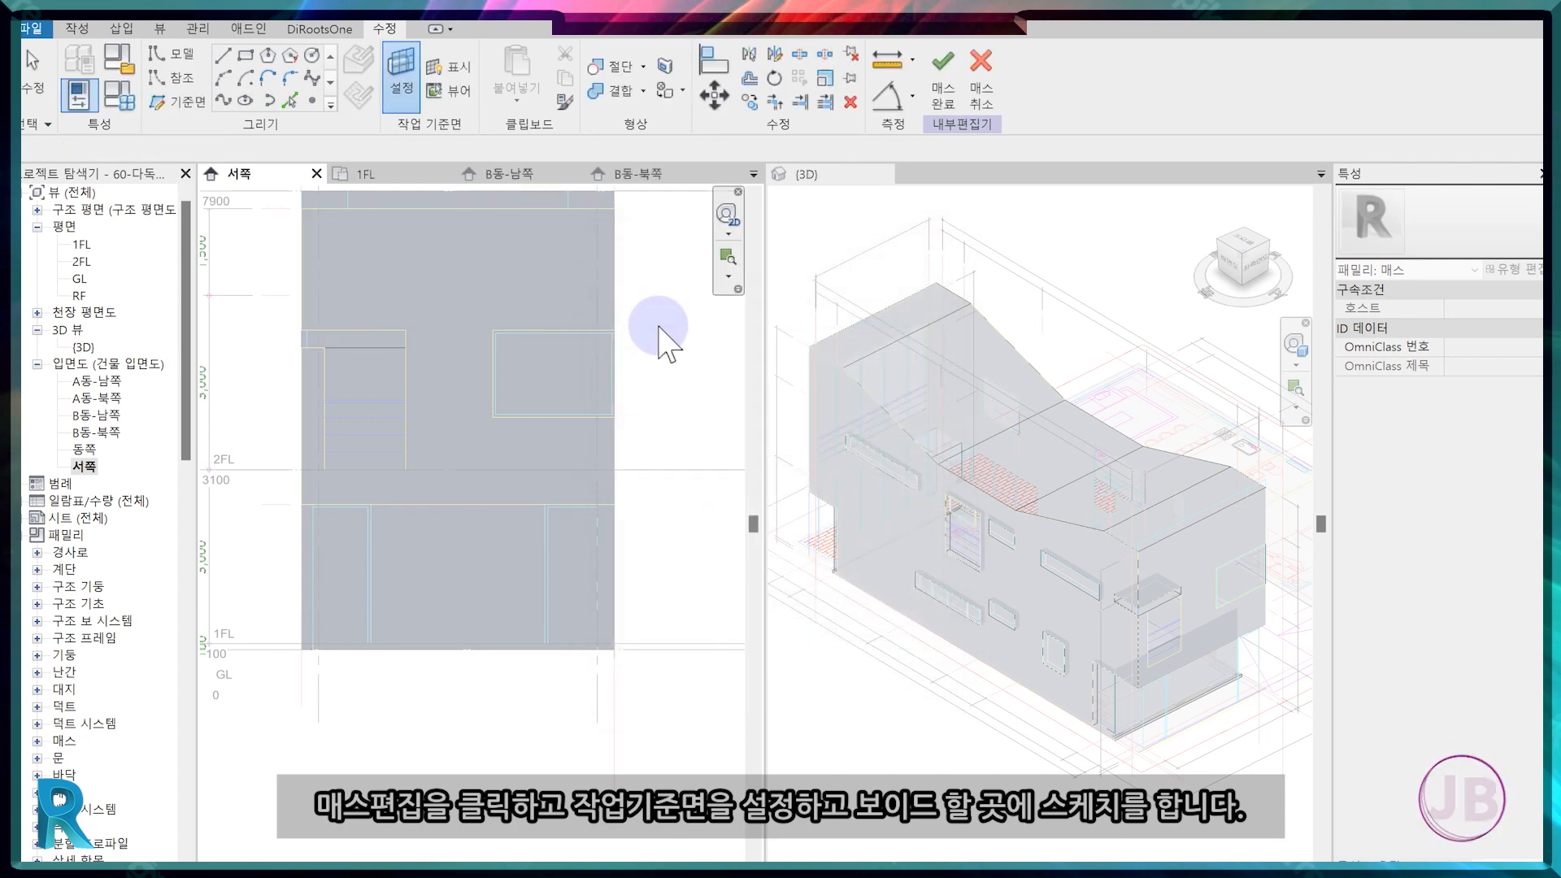
Sketch a 1500 mm high rectangle over the second-floor window beside the building edge in the west elevation.
left_click(245, 55)
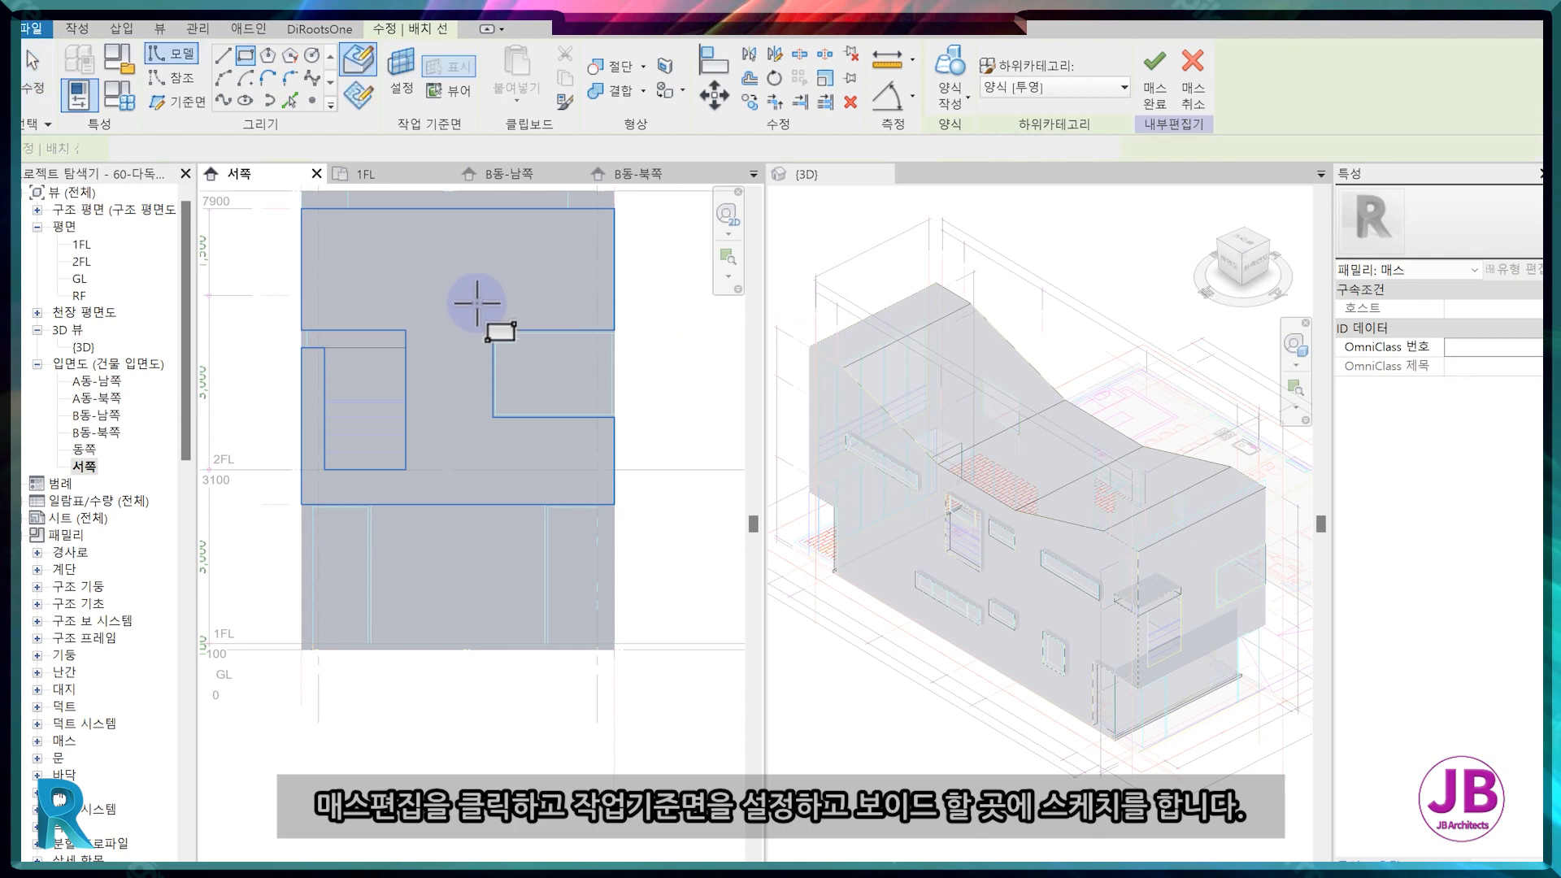
left_click(493, 330)
scroll(635, 424, "up", 4)
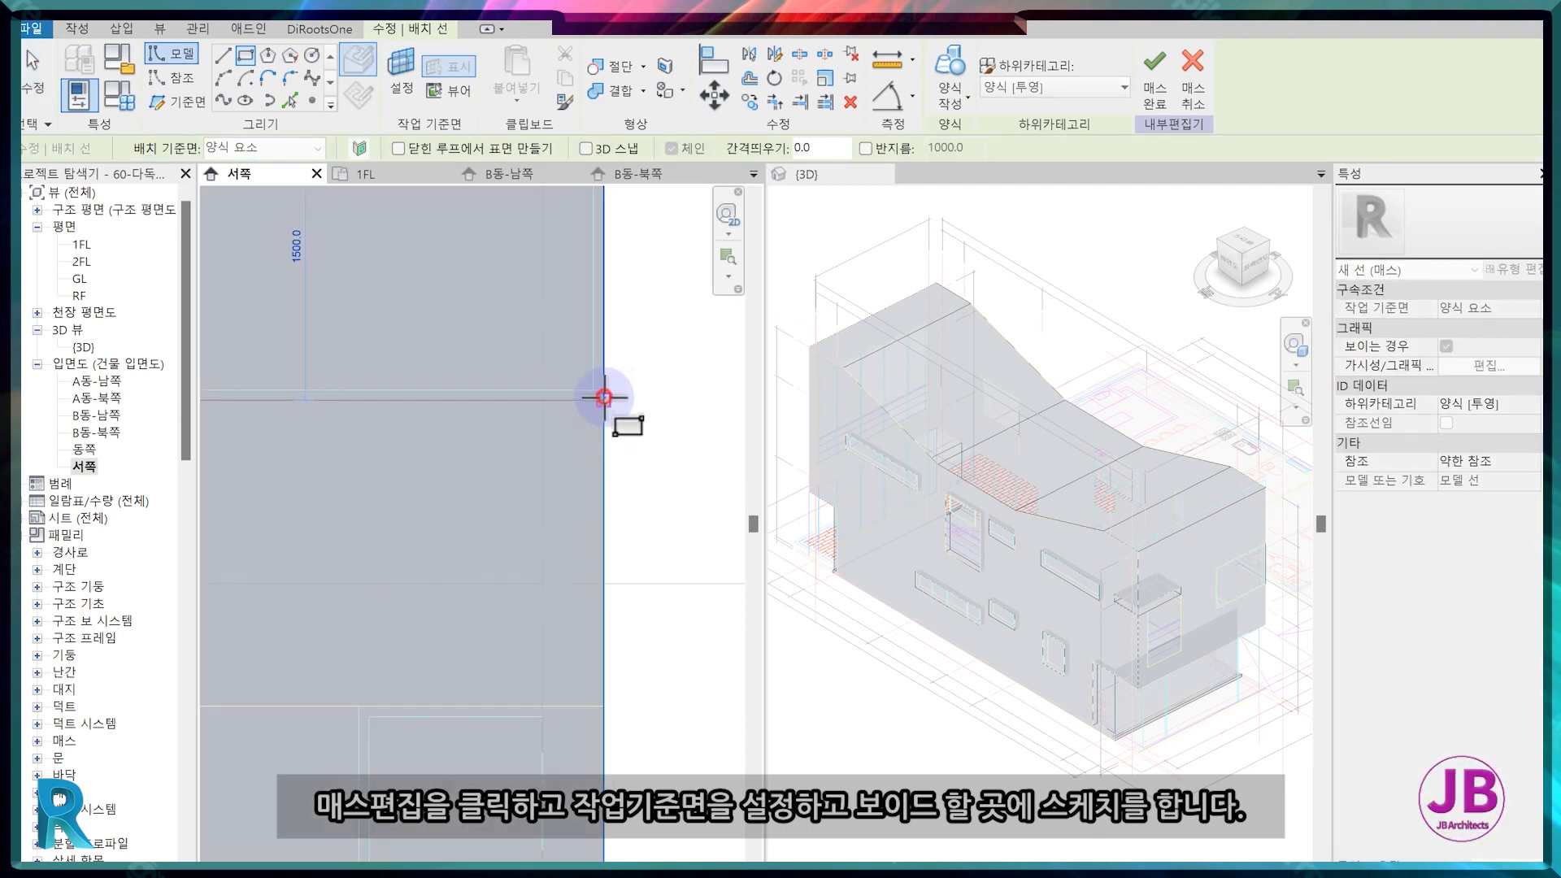
left_click(604, 398)
scroll(1259, 595, "up", 5)
key("Escape")
key("Escape")
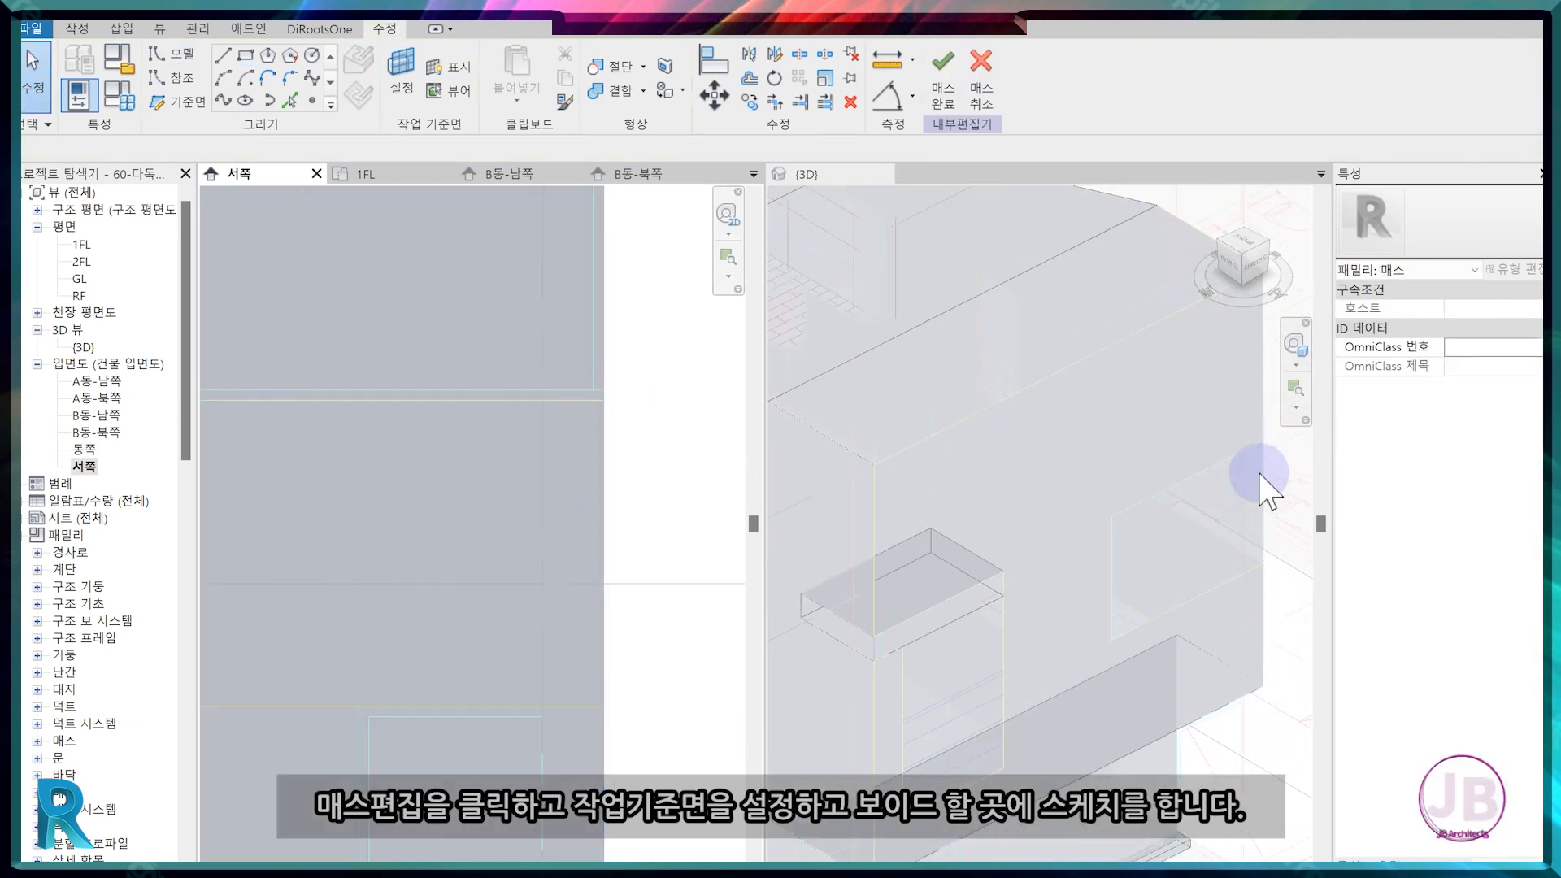
left_click(1261, 476)
key("Escape")
Sketch a 2400 mm high rectangle around the second-floor opening in the west elevation, starting from the 2FL level.
scroll(916, 570, "down", 3)
scroll(374, 626, "down", 1)
middle_click_drag(371, 625, 584, 603)
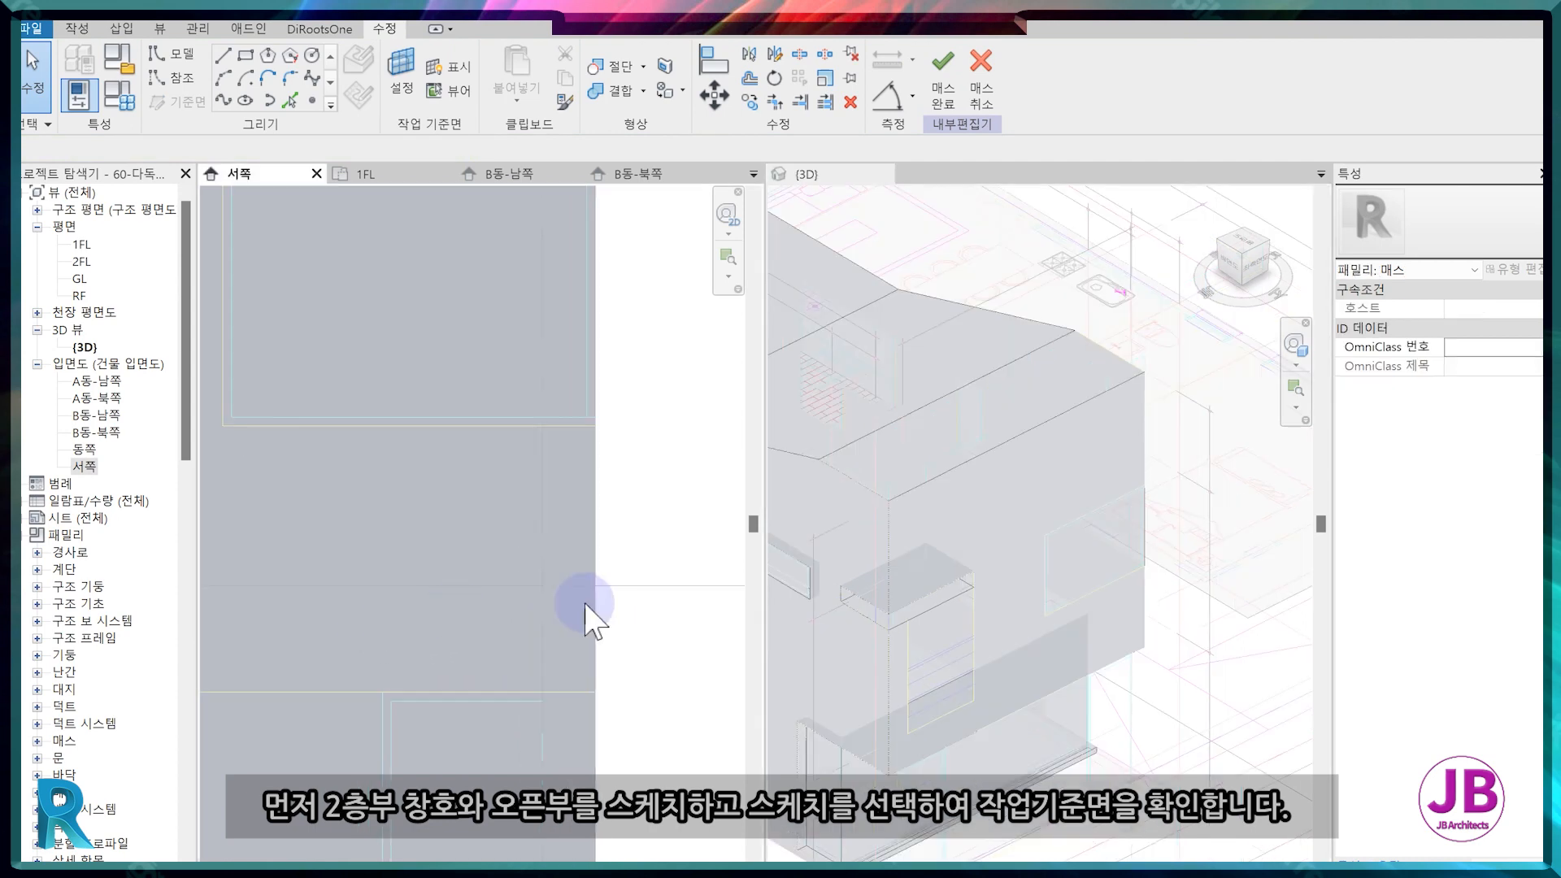
left_click(261, 58)
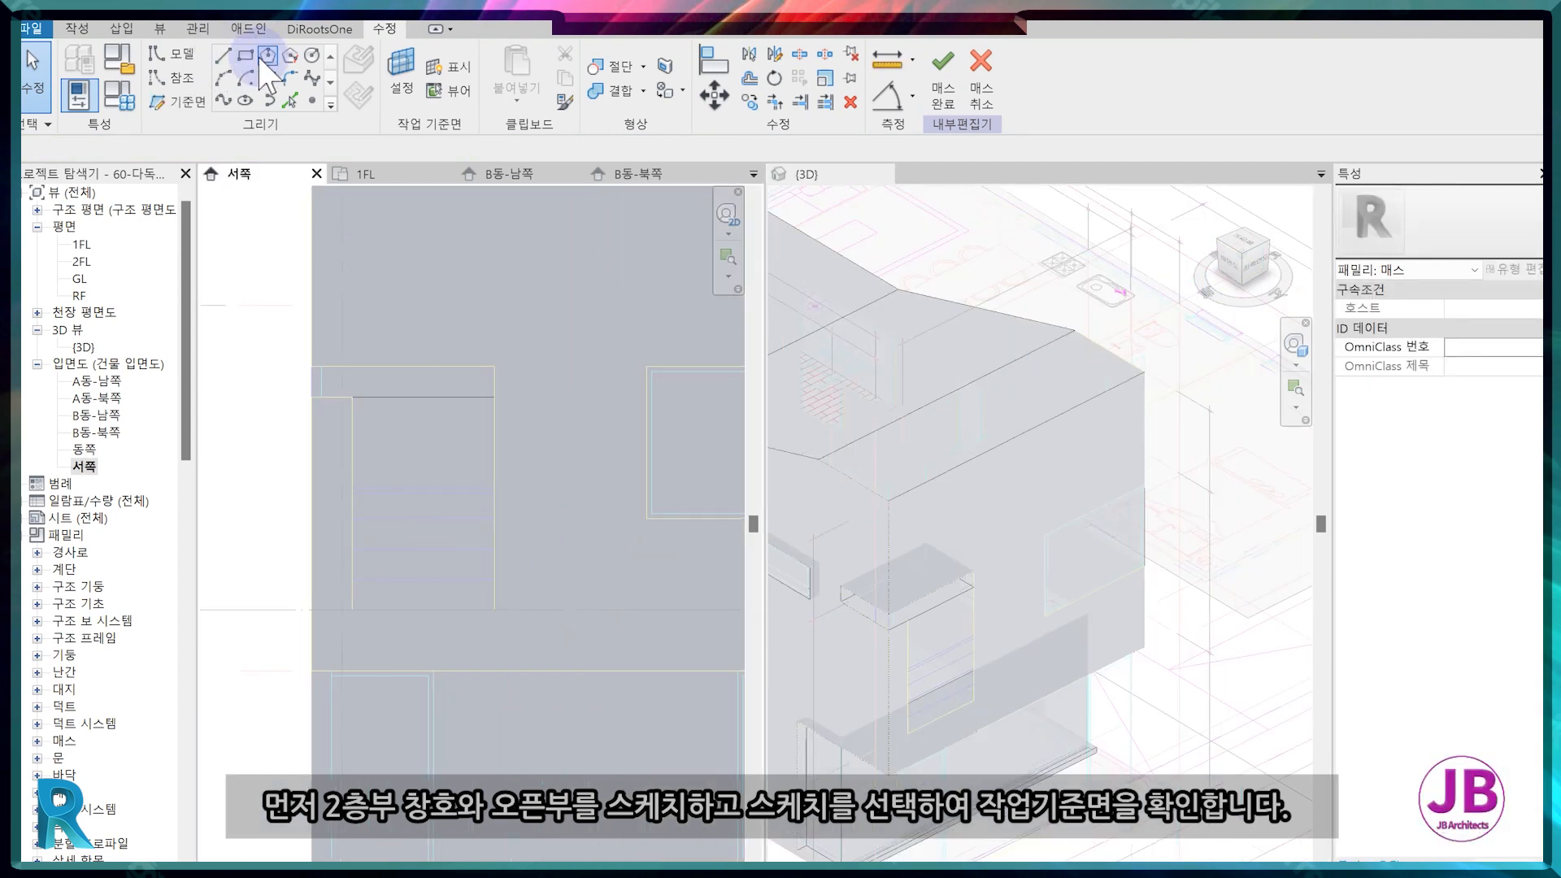
left_click(351, 610)
left_click(492, 358)
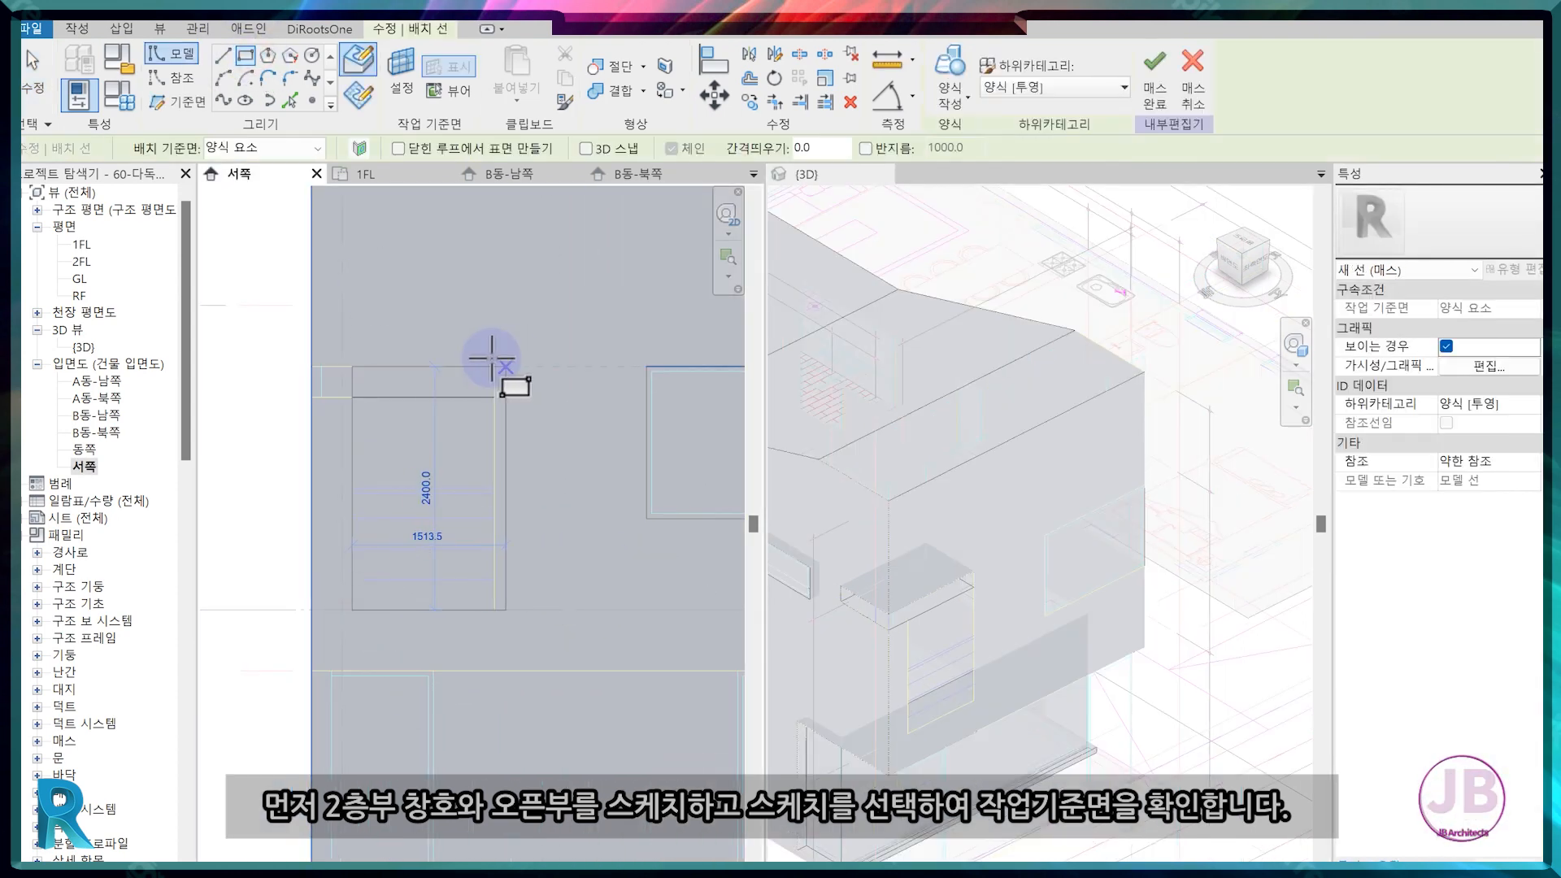
scroll(569, 569, "down", 1)
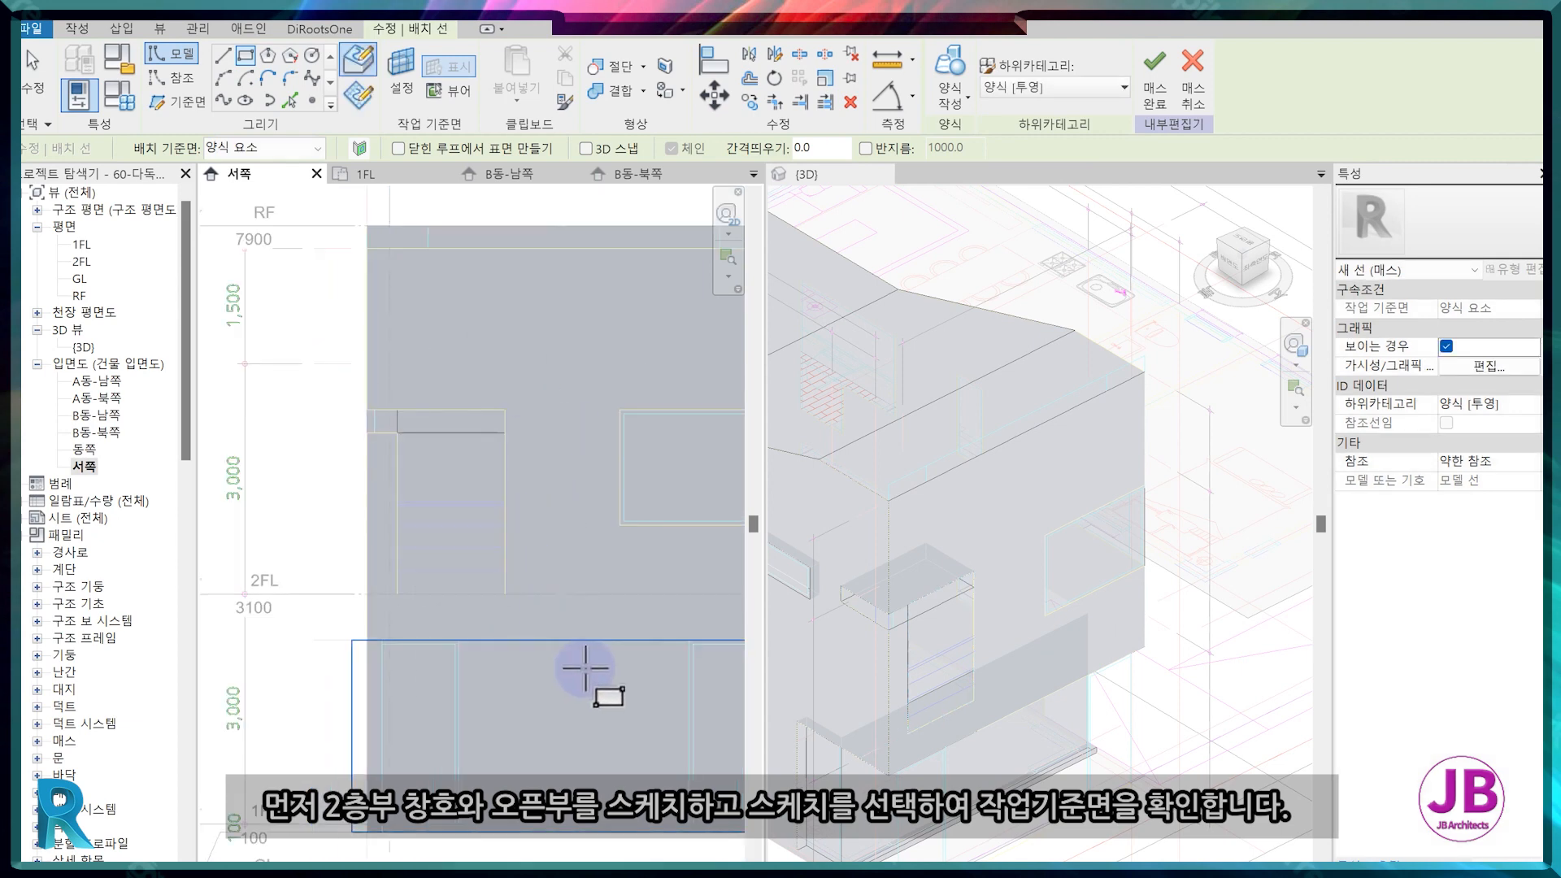
scroll(590, 634, "down", 2)
key("Escape")
key("Escape")
Set the work plane to the recessed first-floor west face and continue in the west elevation.
left_click(1014, 670)
scroll(1012, 691, "down", 1)
middle_click_drag(1009, 710, 1051, 619)
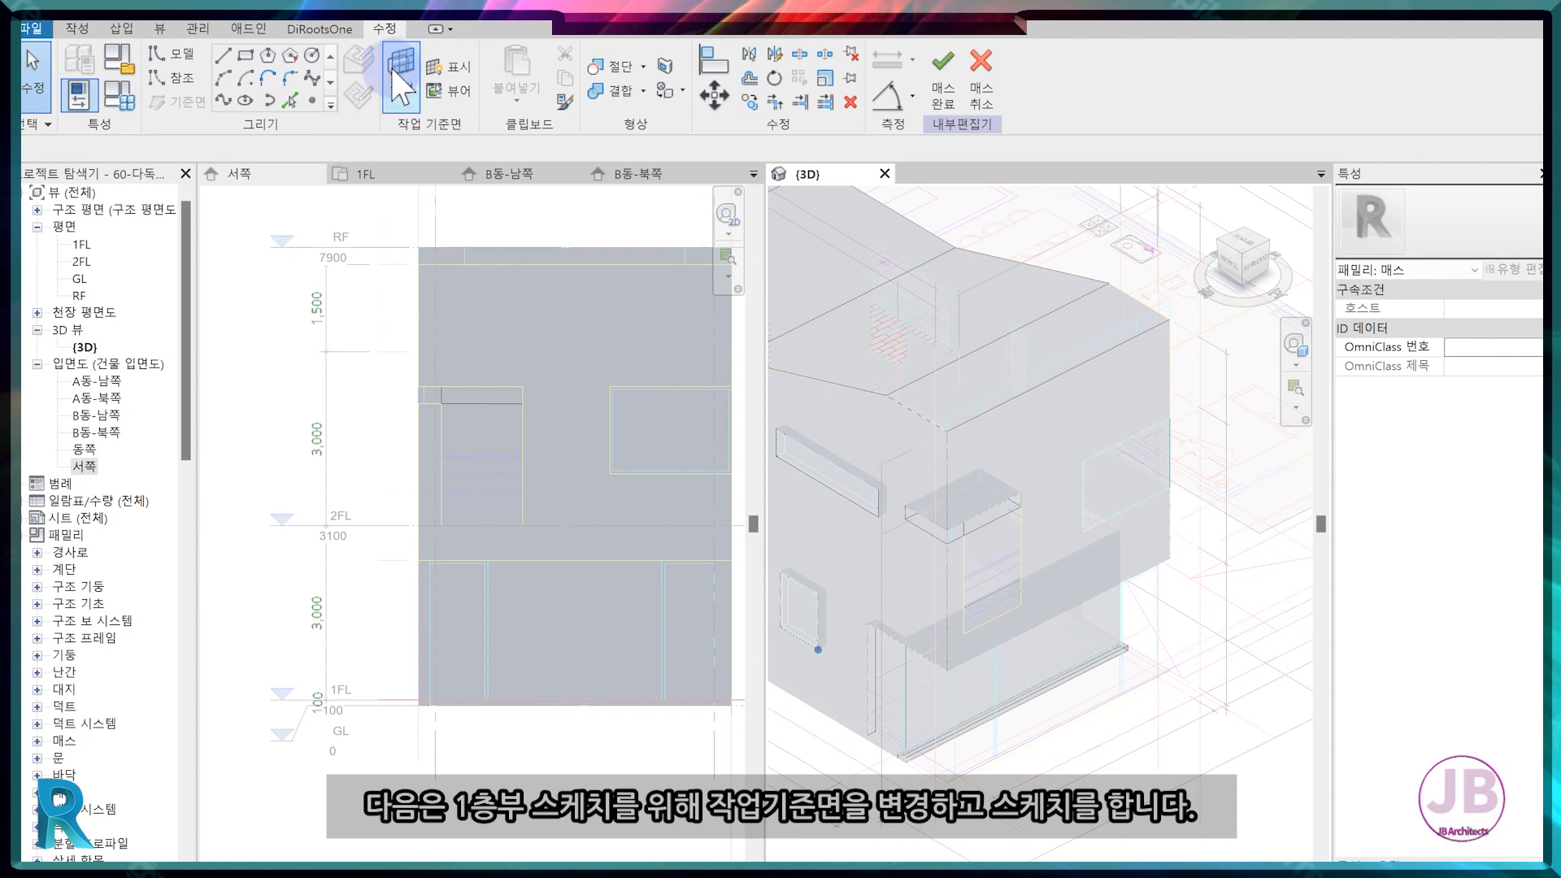
left_click(400, 82)
left_click(585, 699)
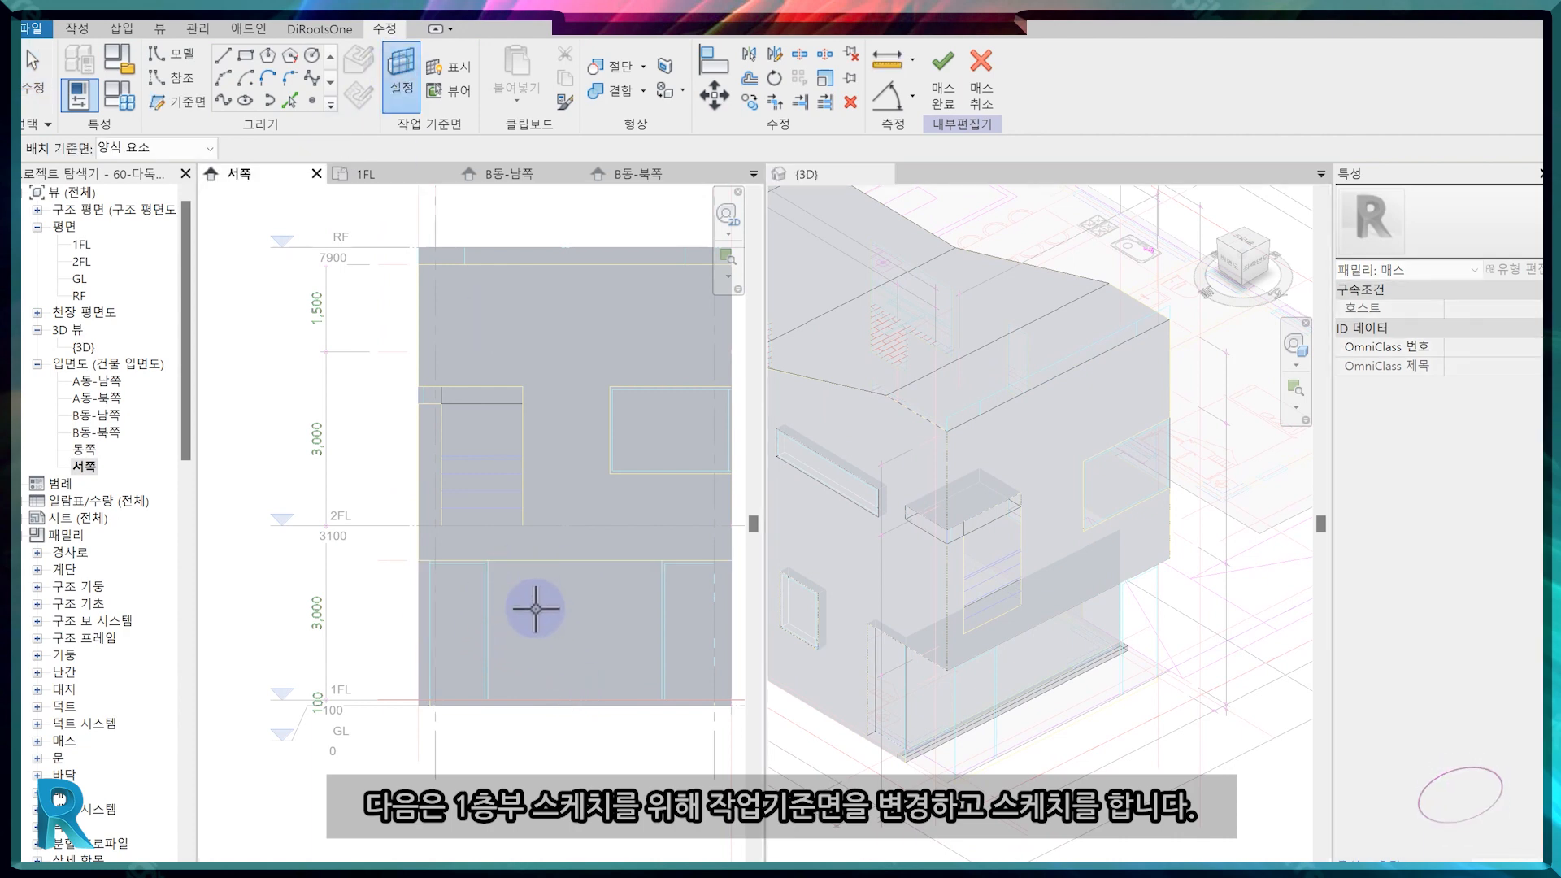
left_click(441, 652)
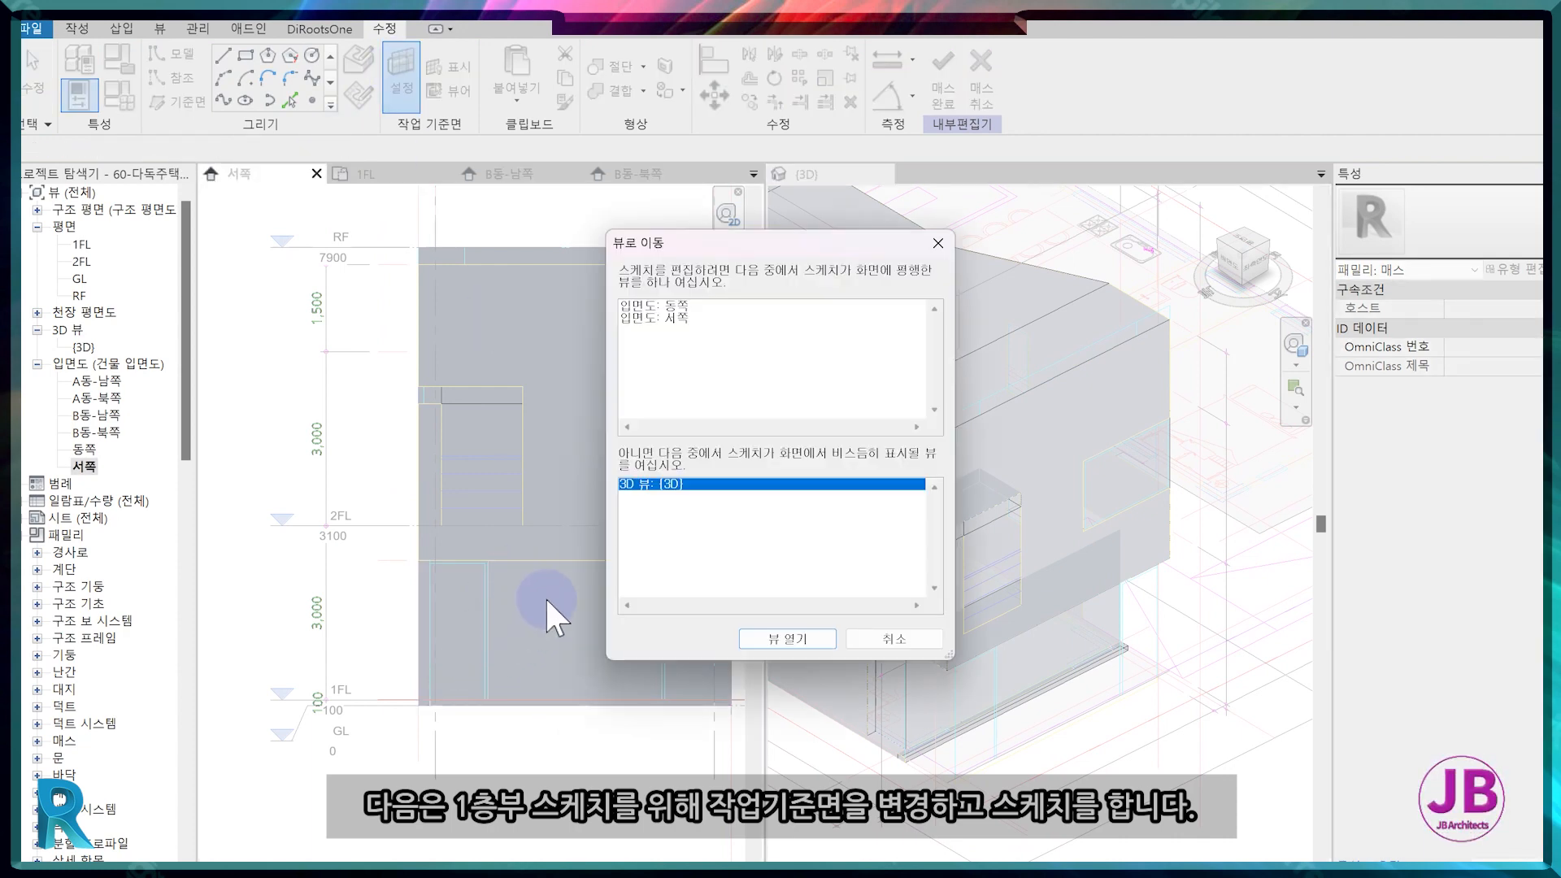
double_click(655, 318)
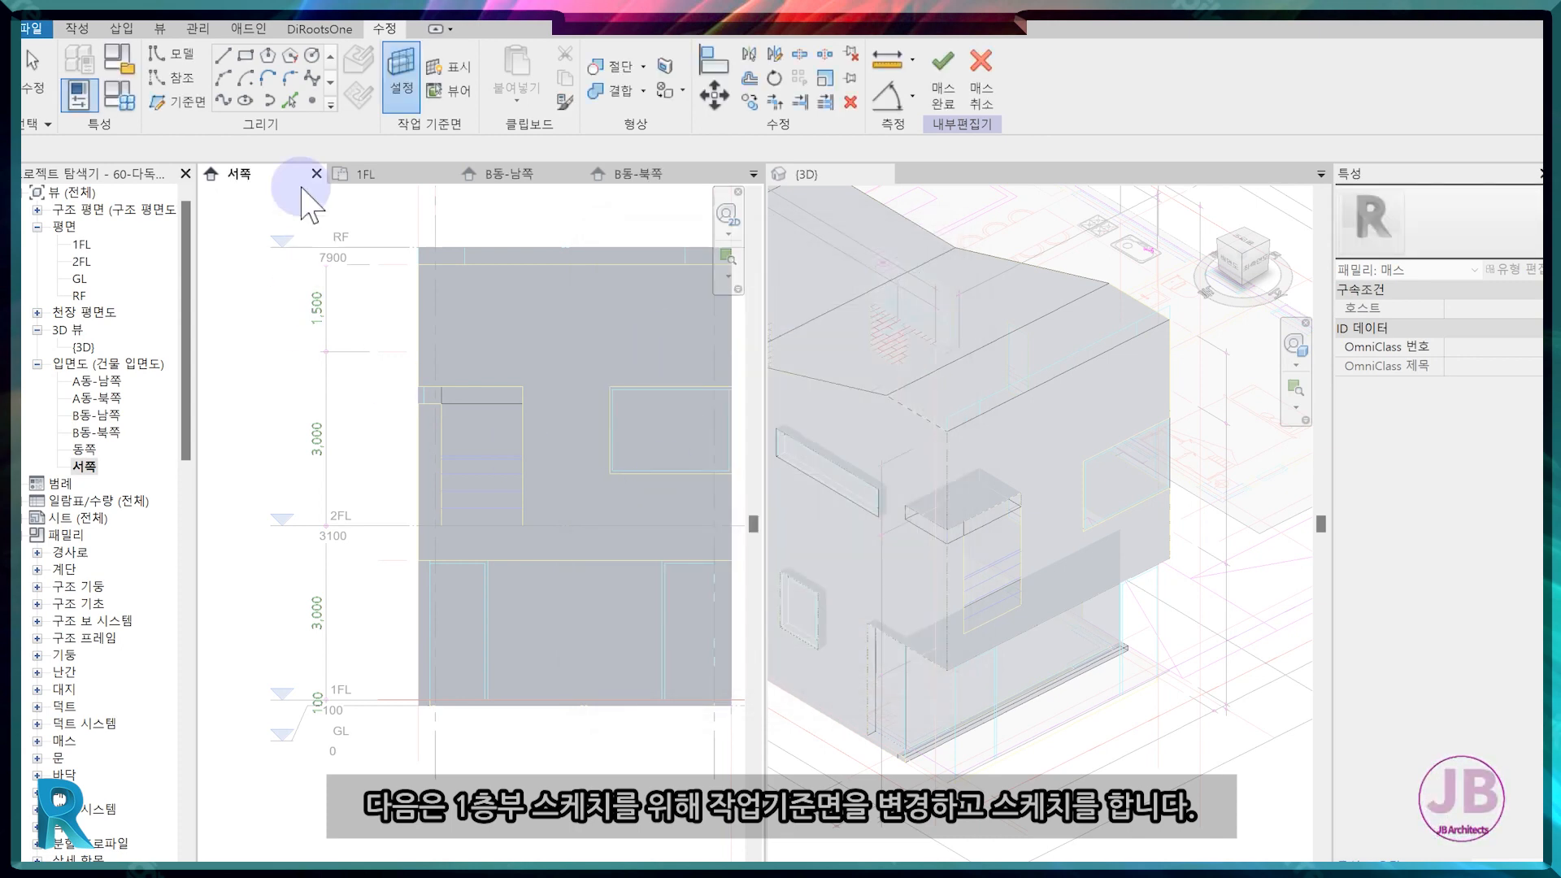
Sketch a 1000 mm wide, 2400 mm high rectangle over the first-floor window nearest the north corner, and check its position in 3D.
left_click(245, 54)
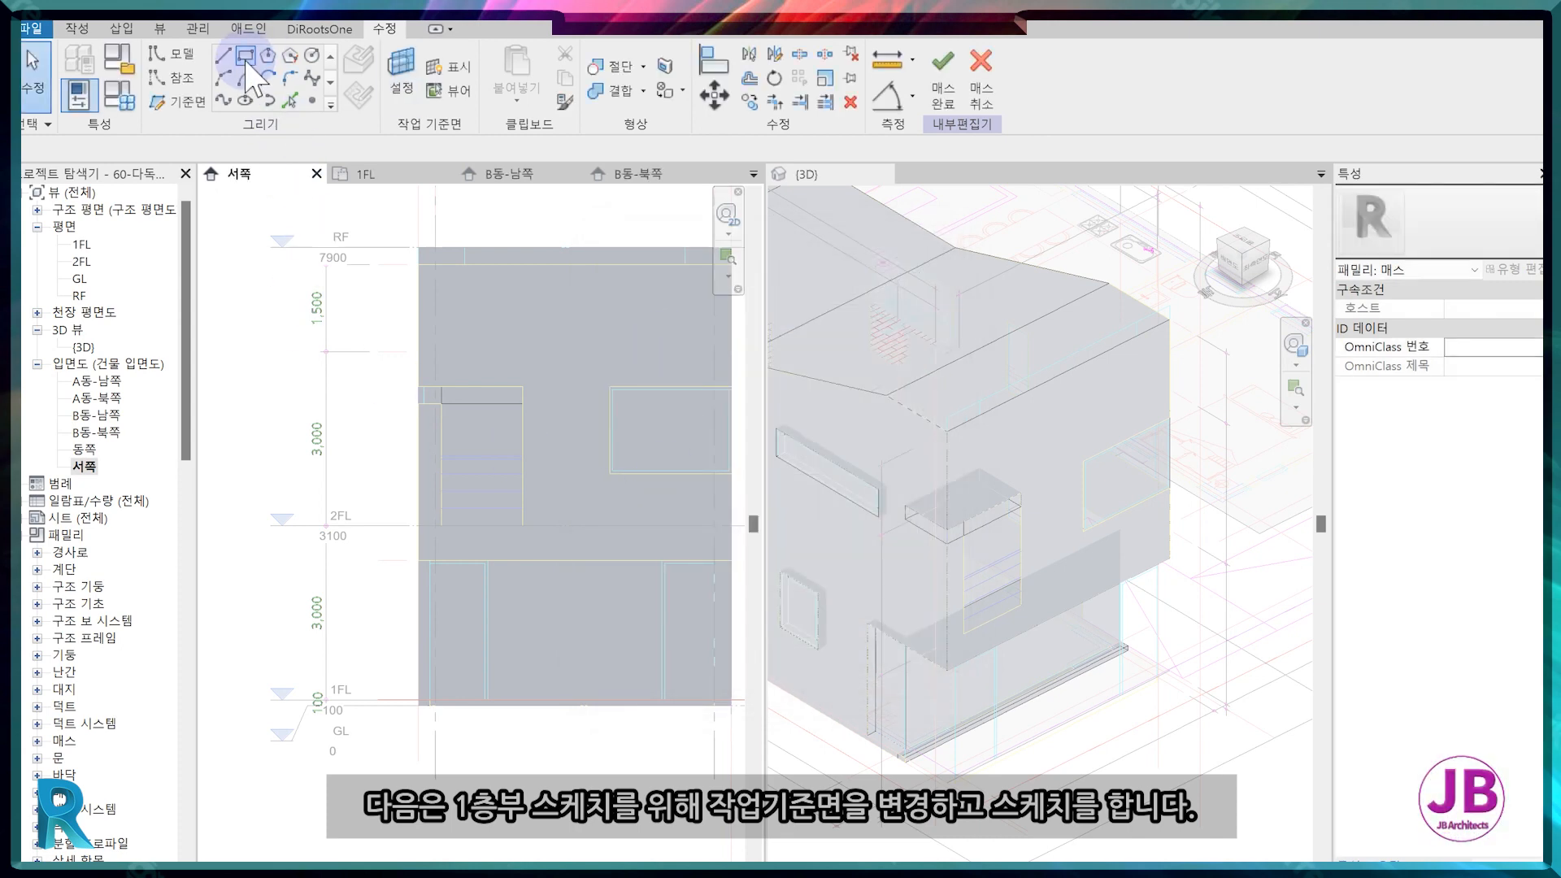
scroll(497, 700, "up", 2)
left_click(491, 693)
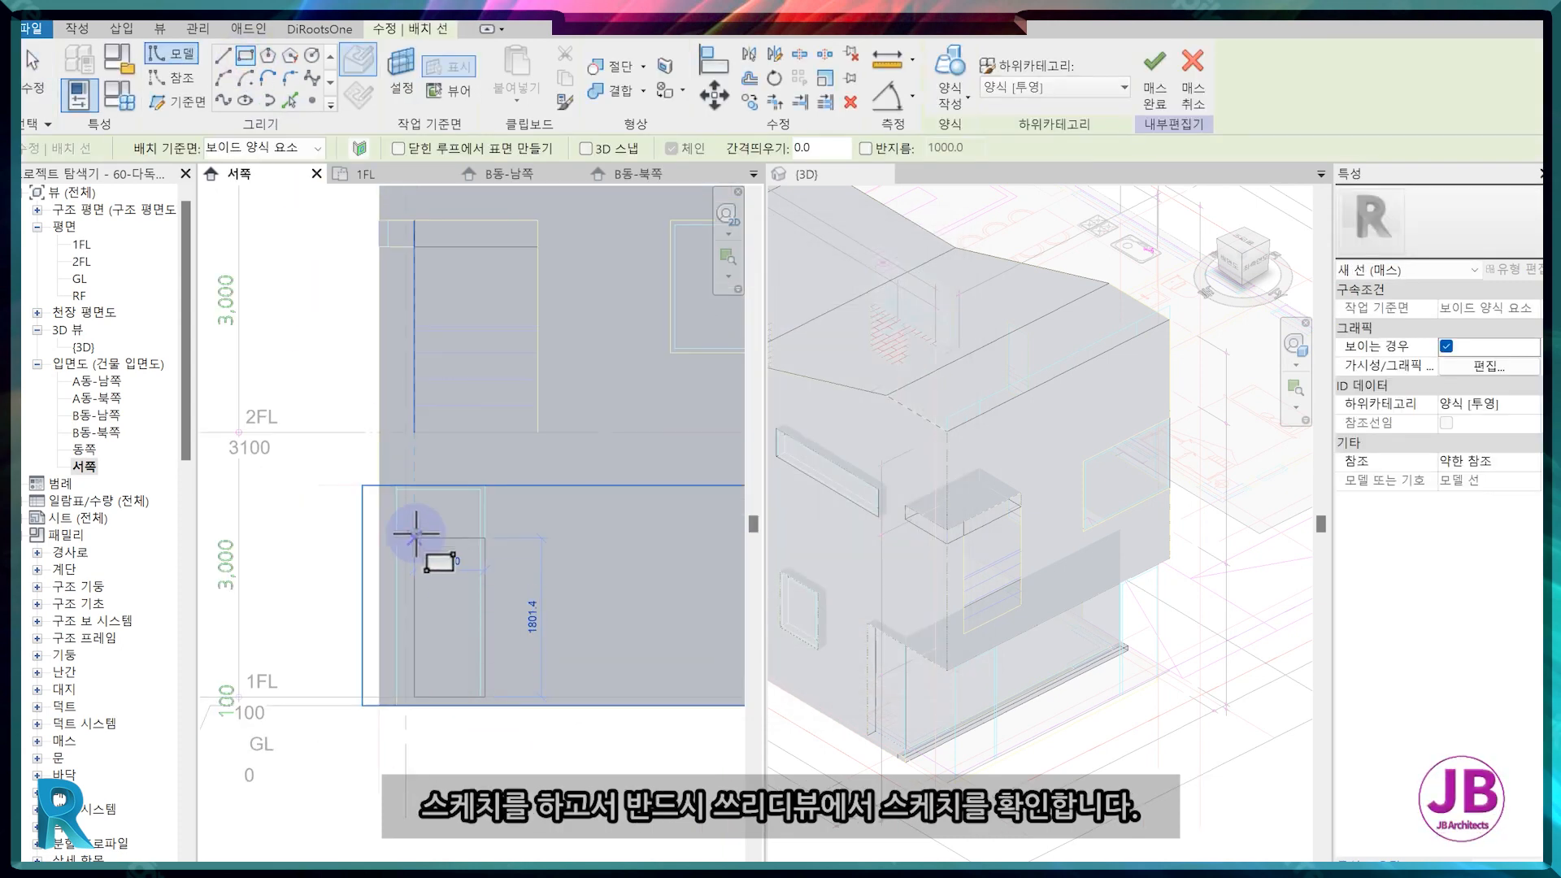
scroll(384, 523, "up", 2)
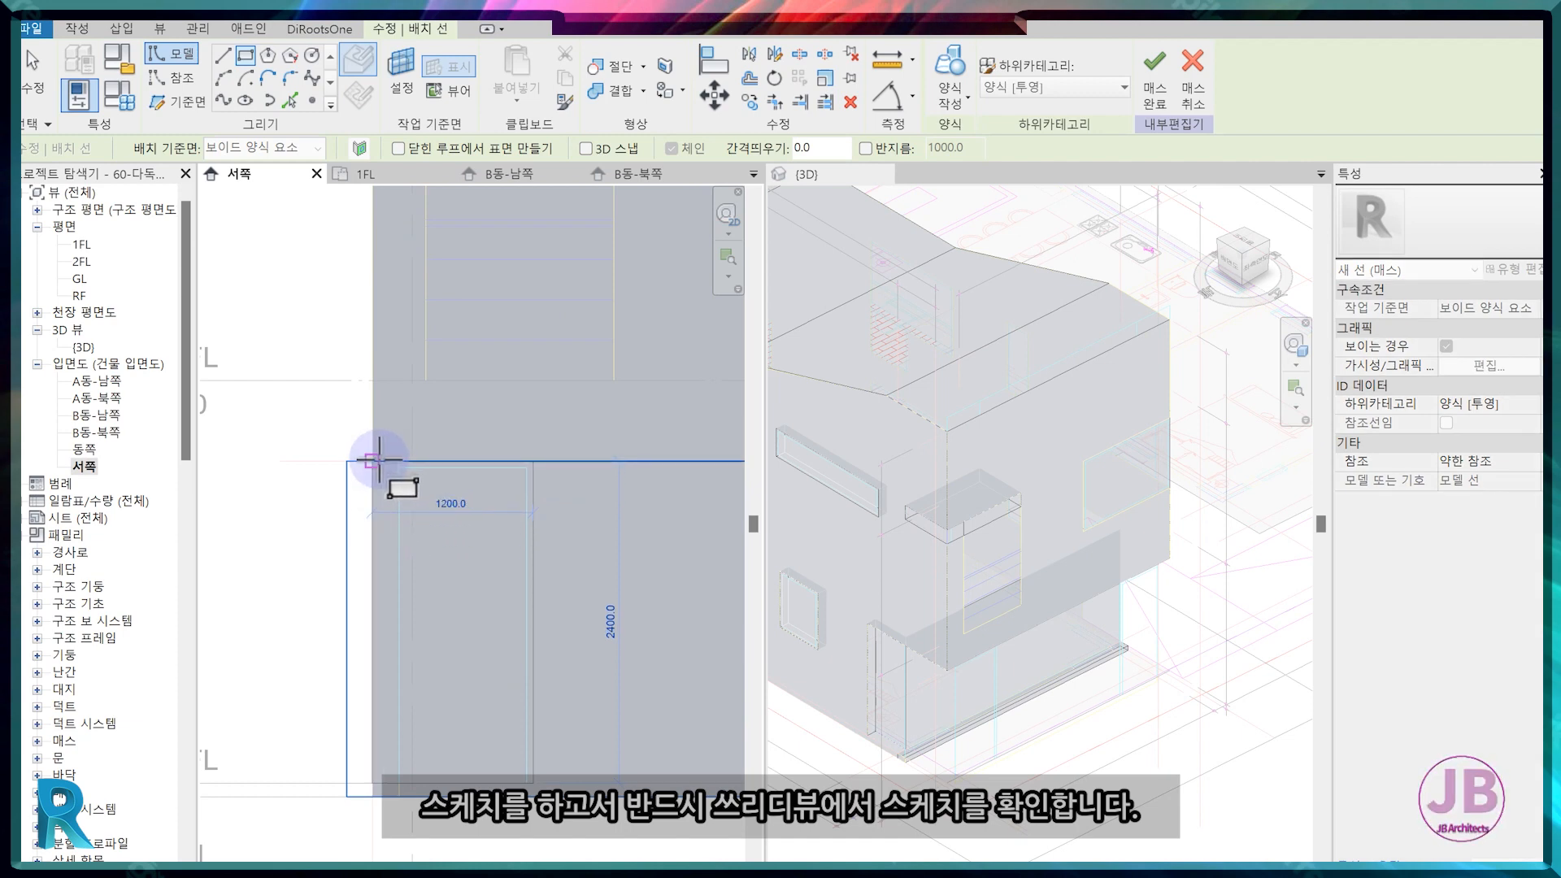
scroll(379, 460, "up", 2)
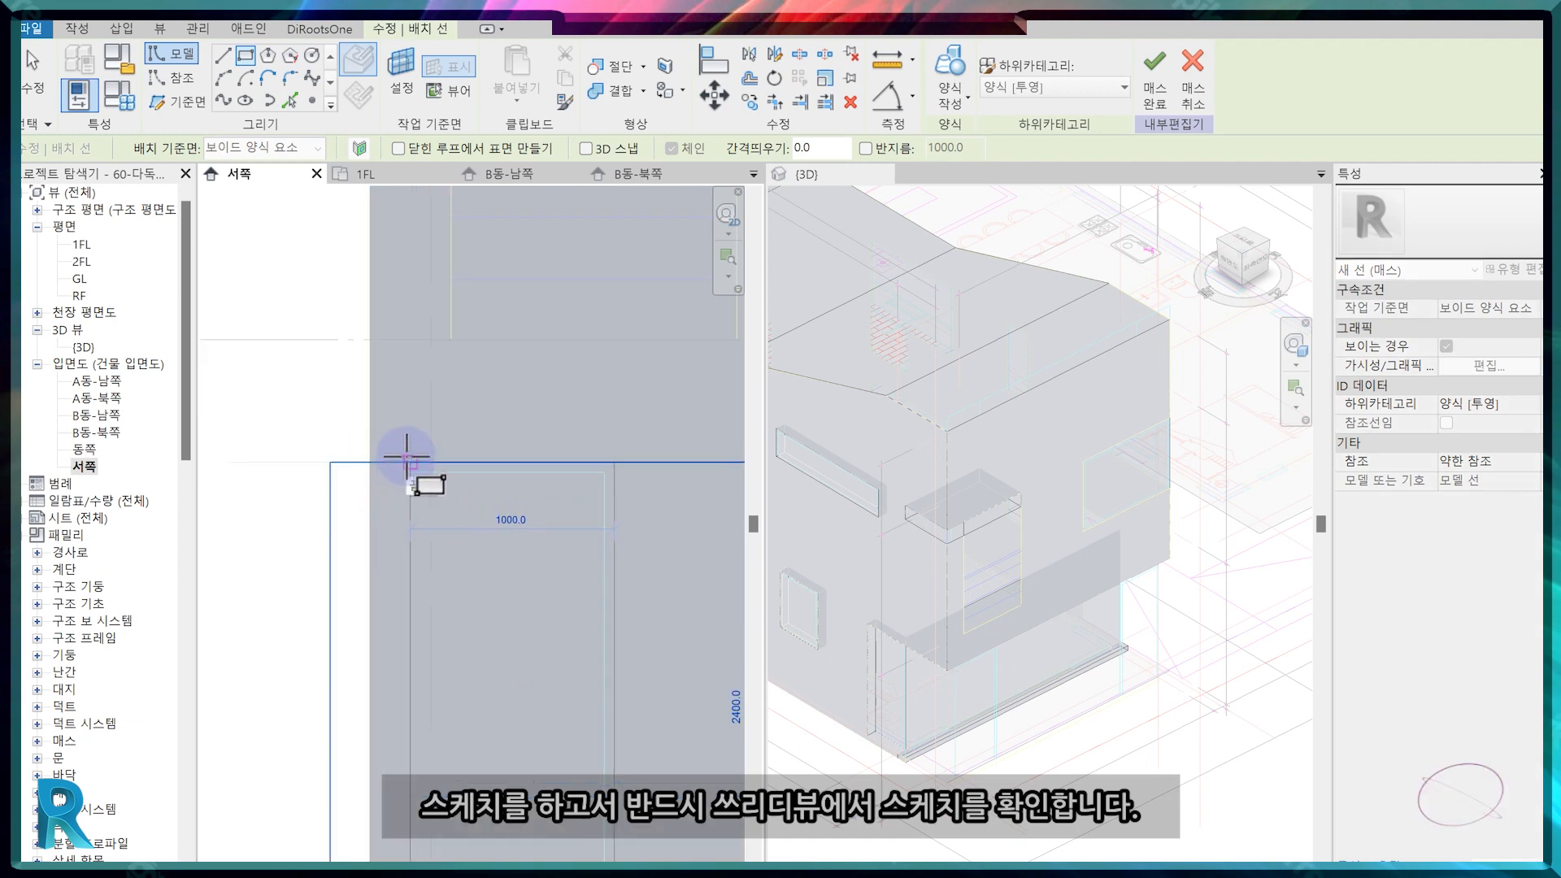
left_click(439, 462)
left_click(862, 713)
scroll(916, 724, "up", 3)
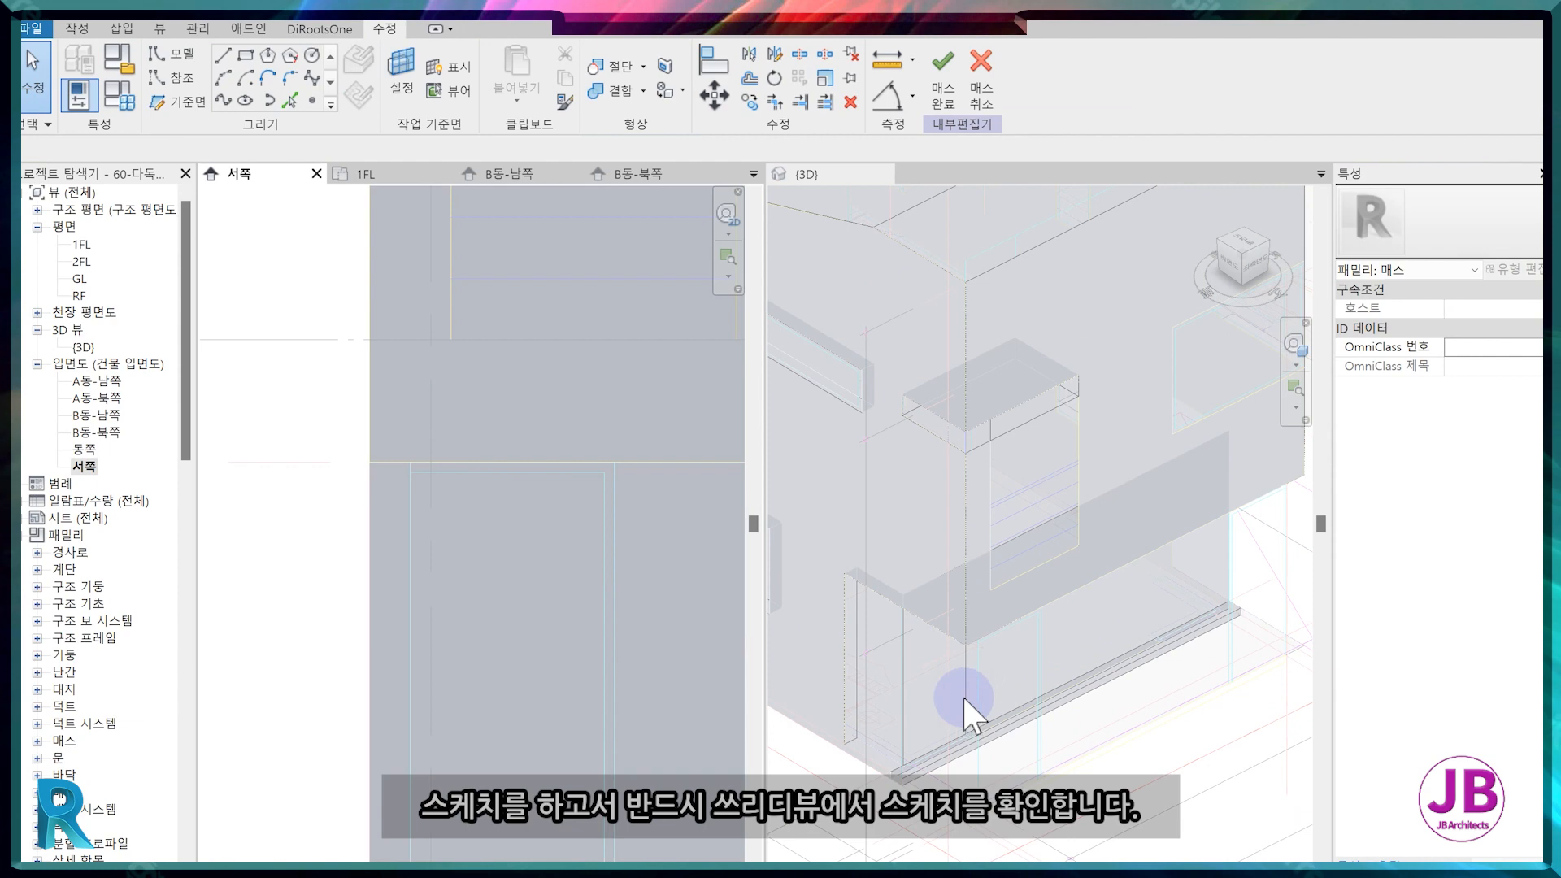
left_click(907, 709)
Keep the recessed face as work plane and sketch a rectangle about 980 by 2180 mm over the opposite first-floor window.
scroll(338, 555, "down", 5)
scroll(554, 576, "up", 2)
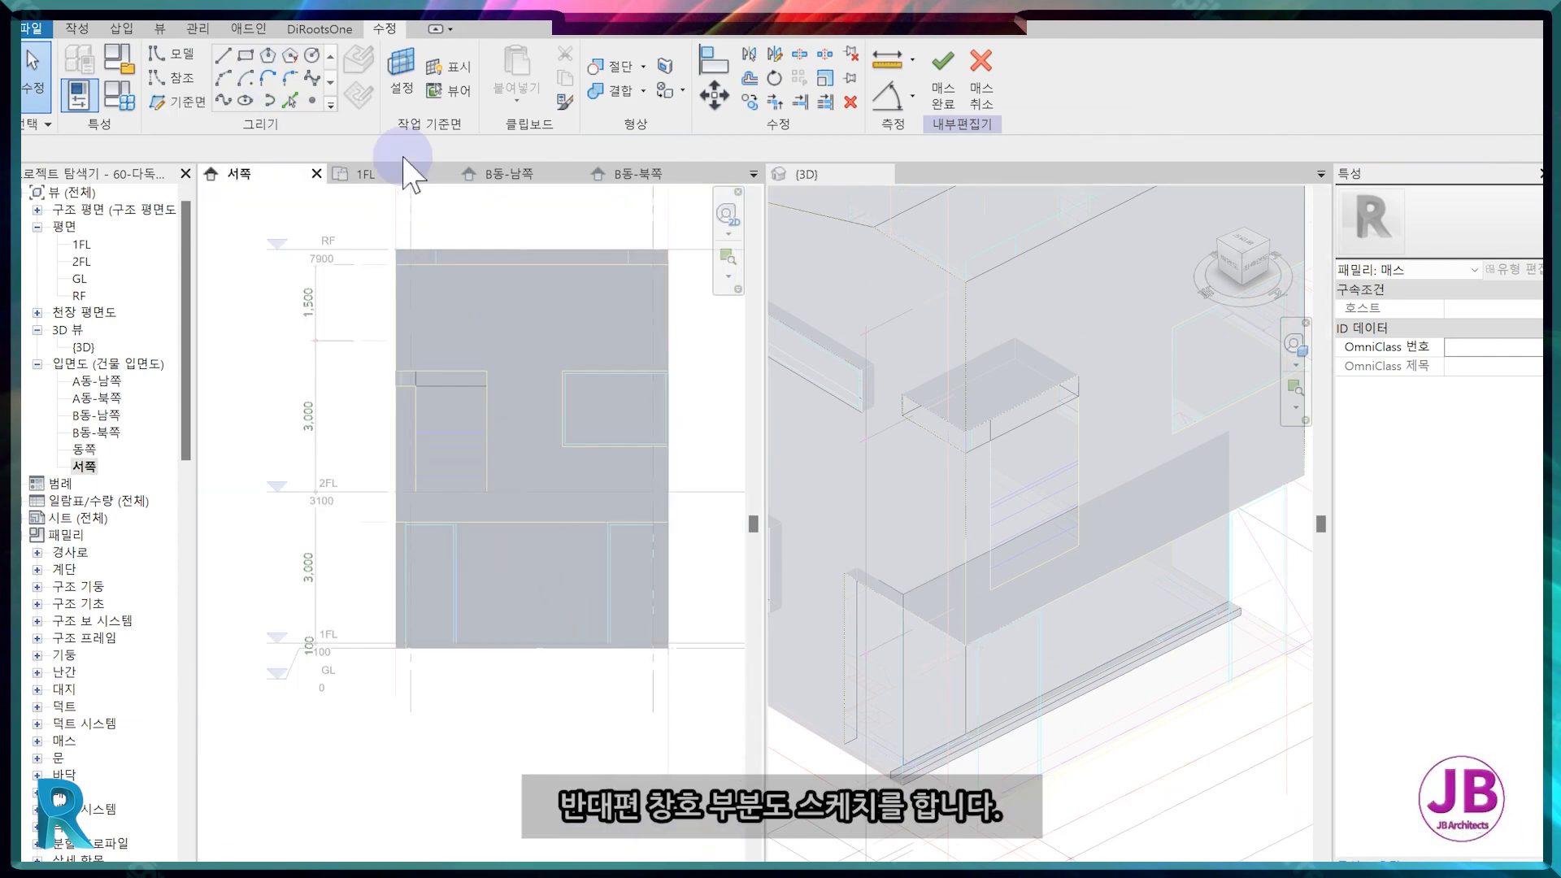
left_click(401, 73)
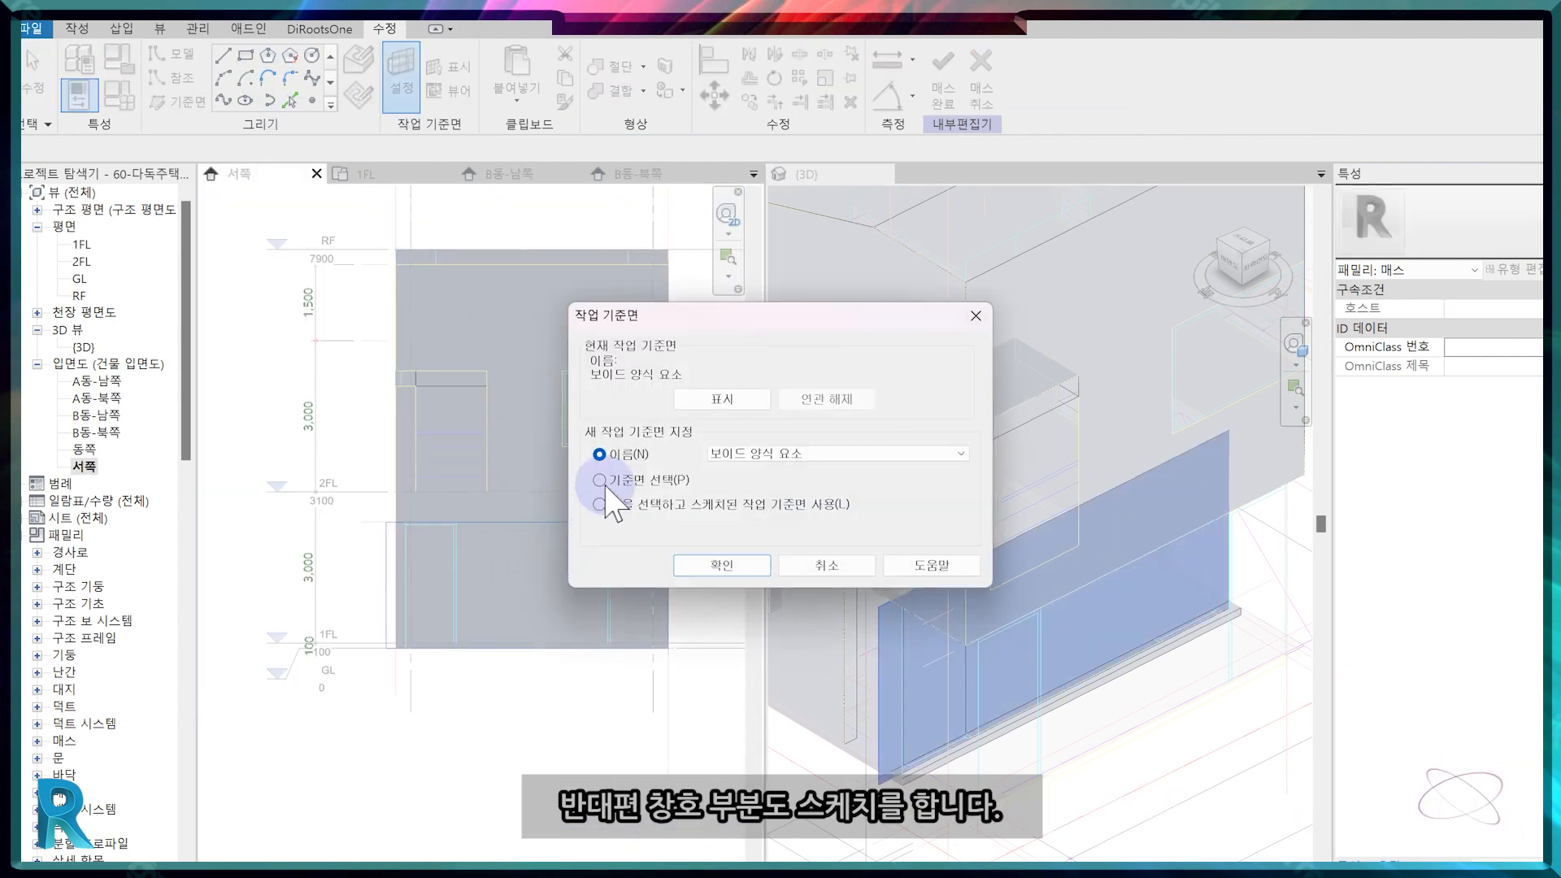
left_click(720, 567)
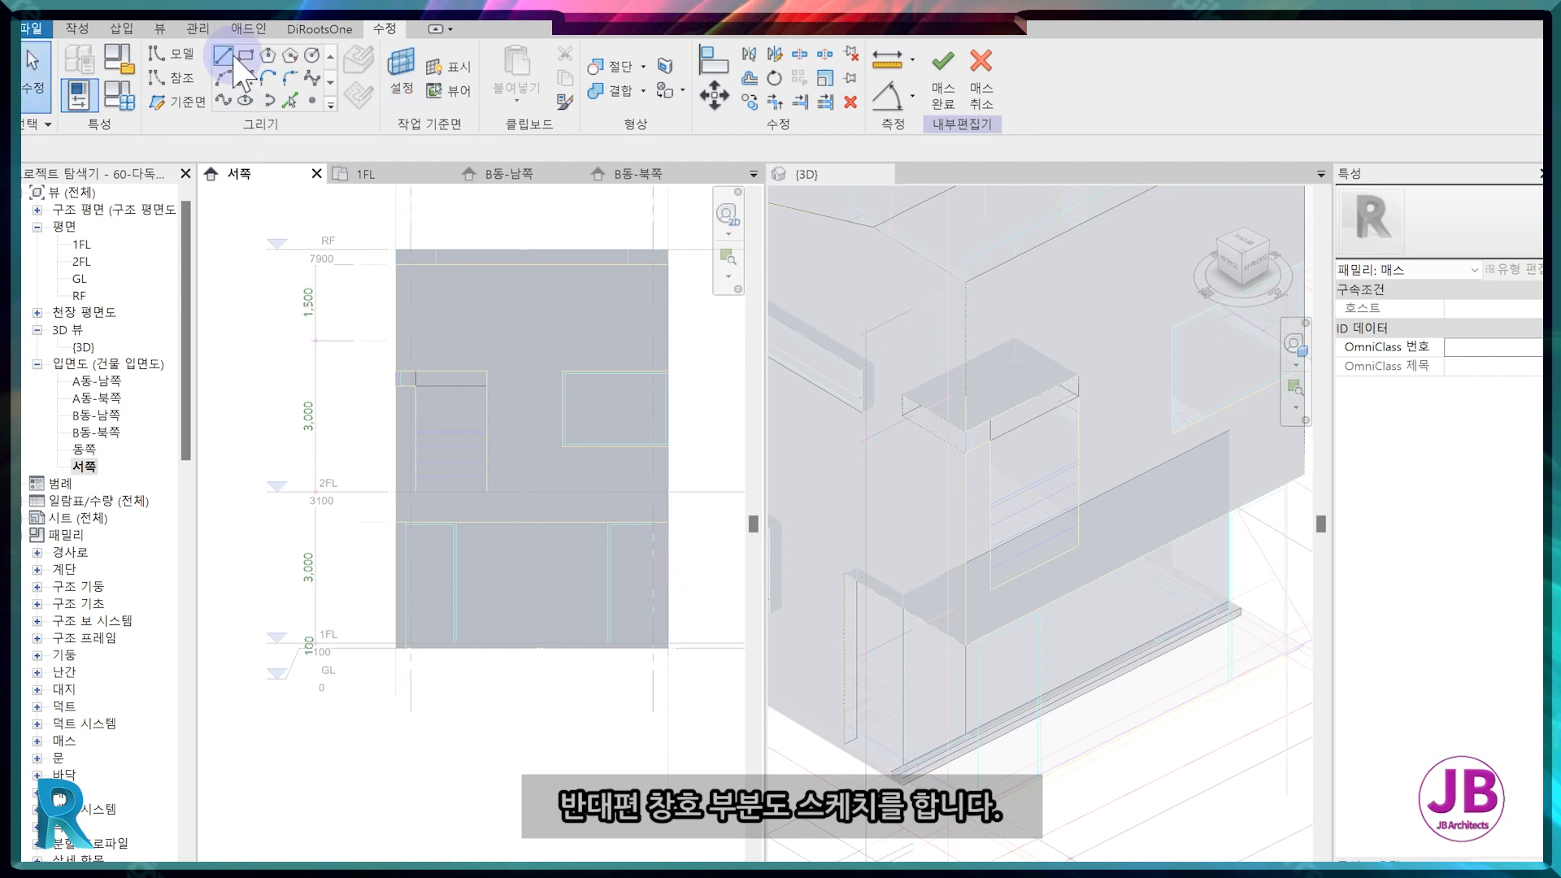
scroll(599, 643, "up", 5)
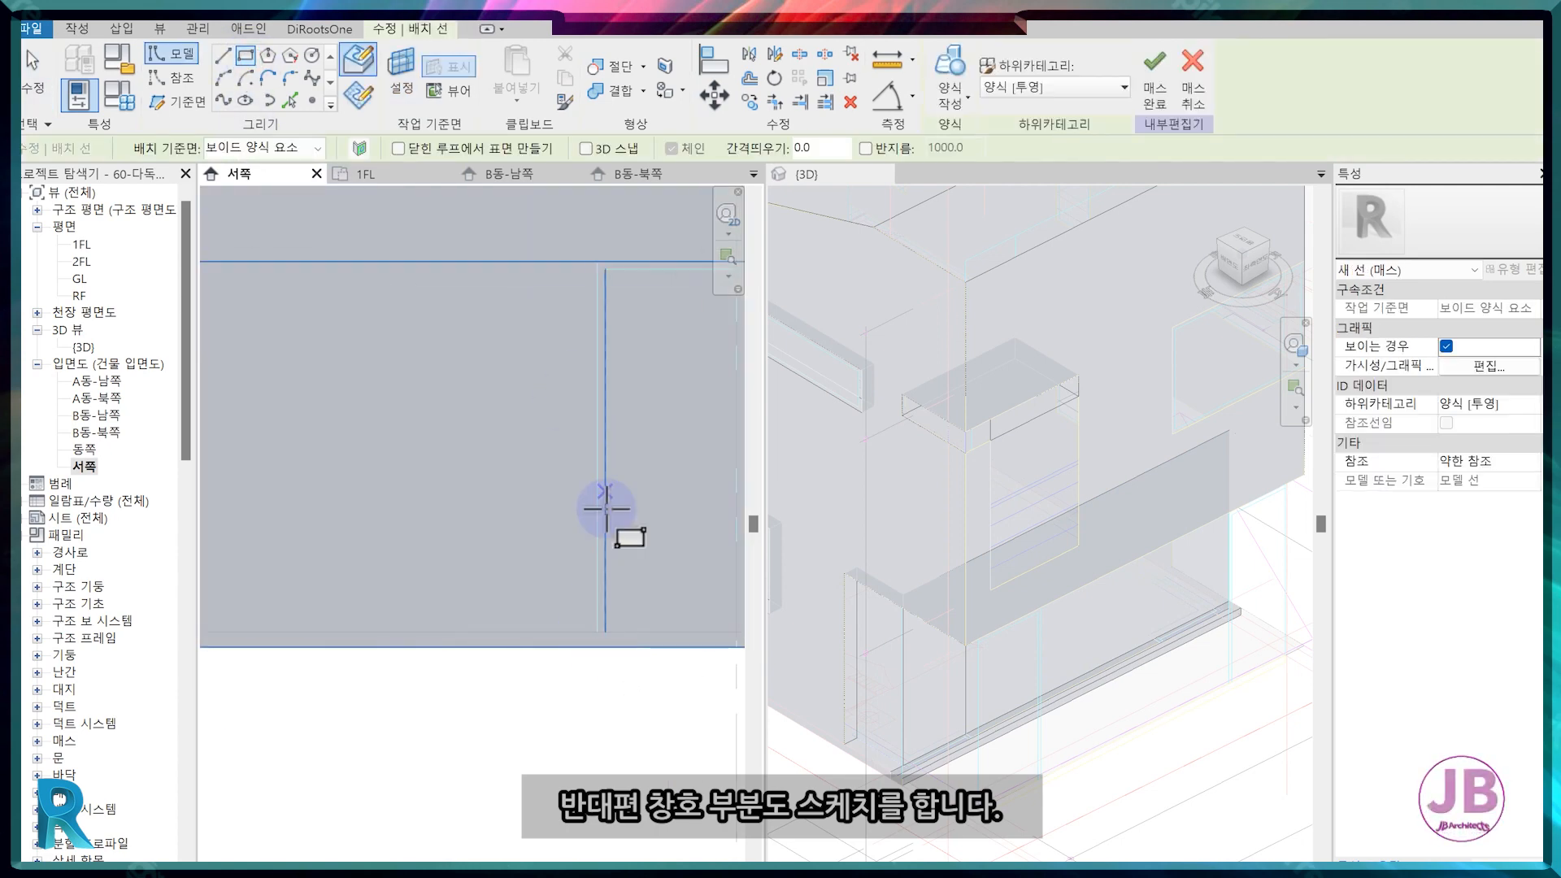
left_click(599, 599)
middle_click_drag(686, 472, 593, 545)
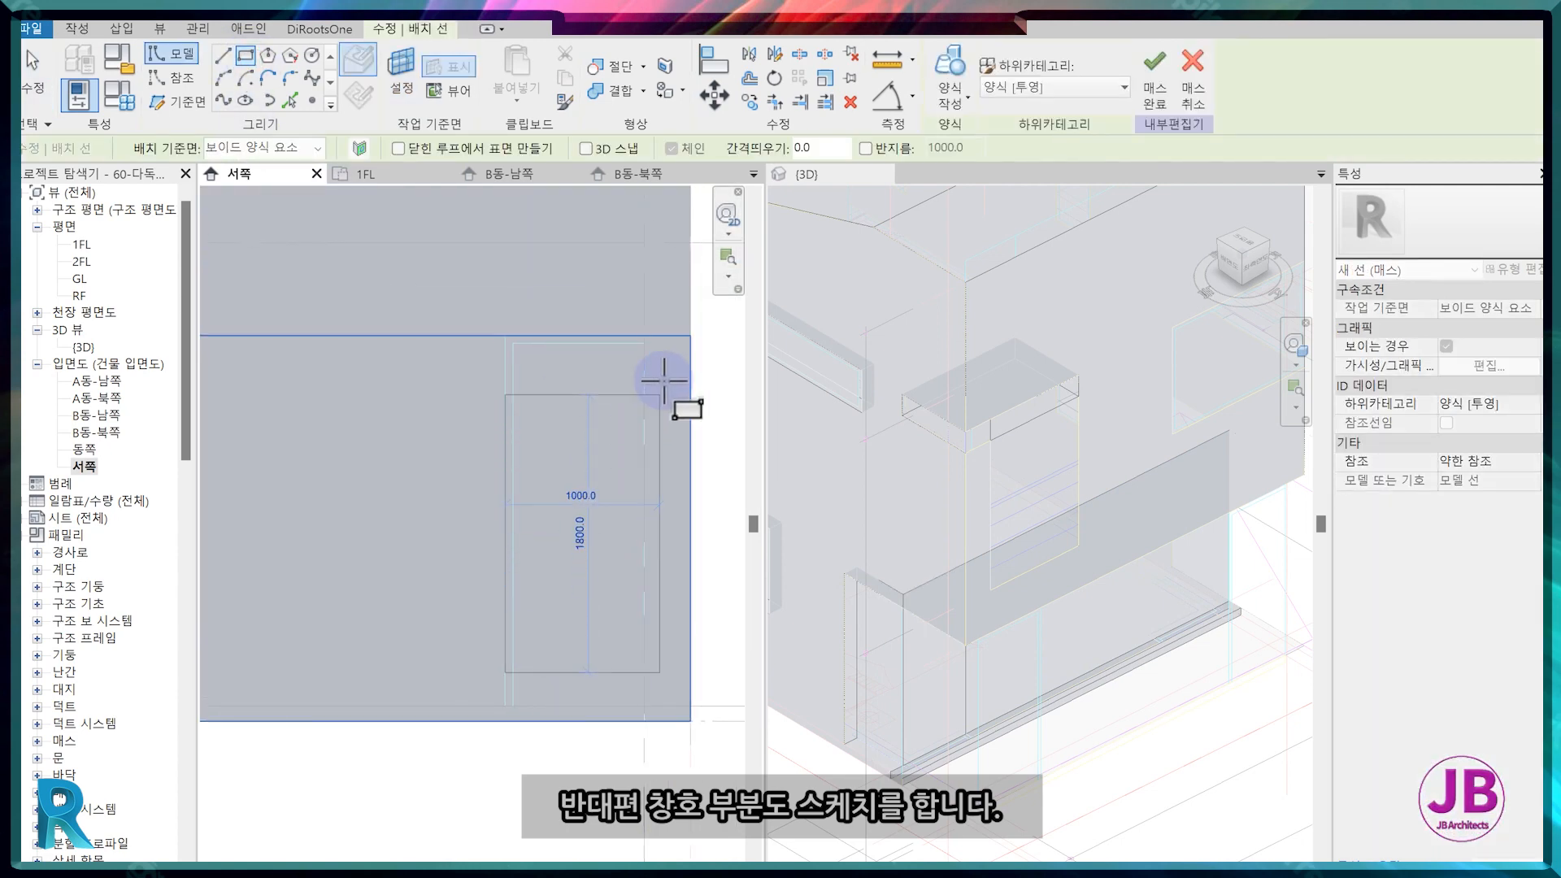
left_click(657, 336)
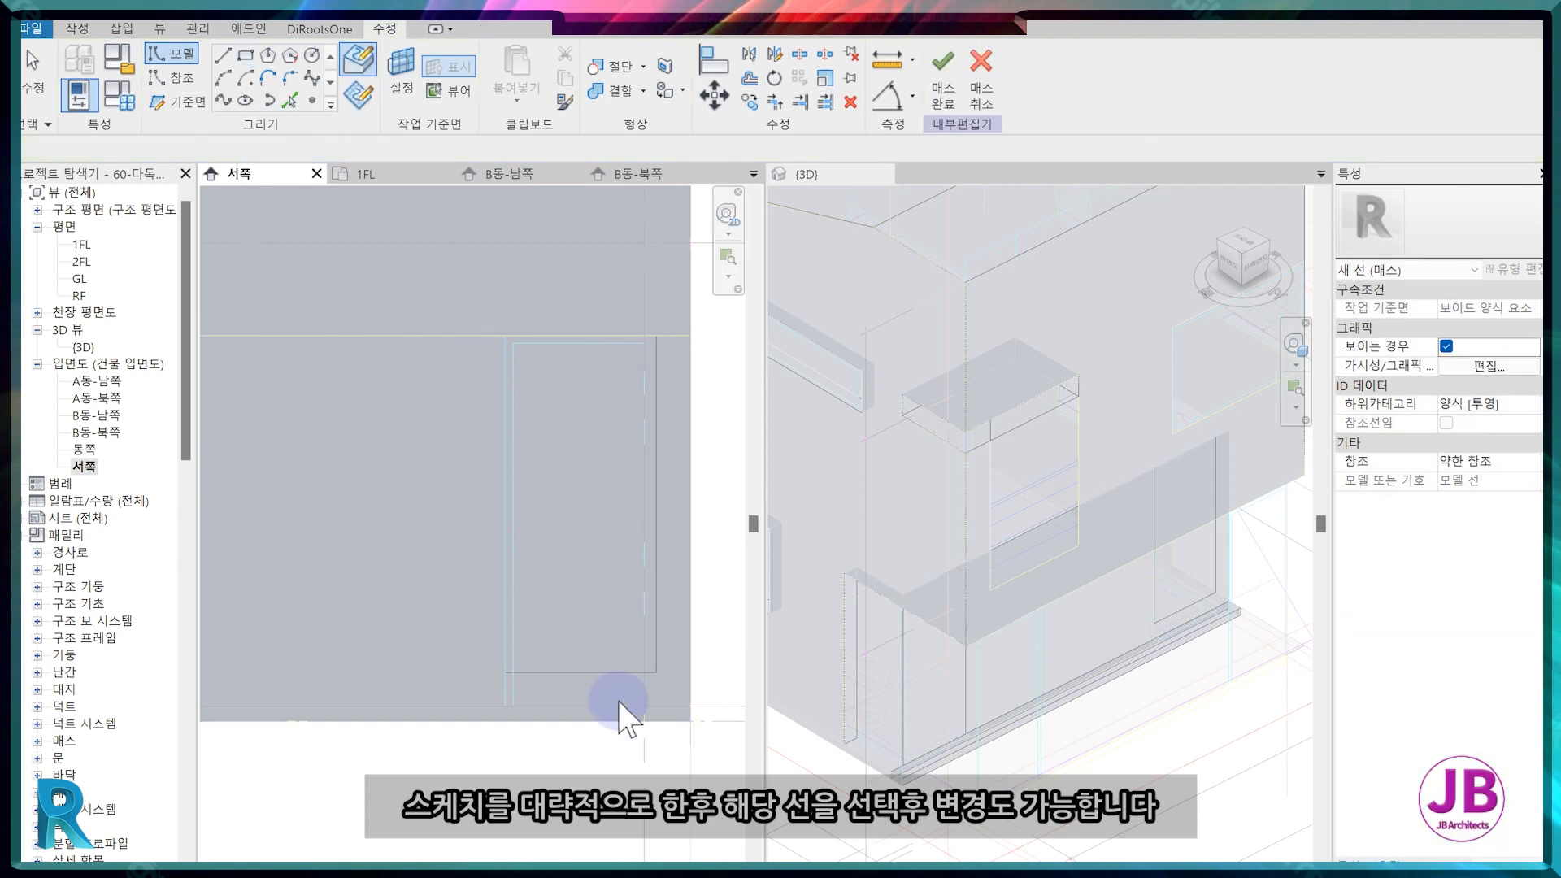
key("Escape")
Stretch the rectangle's lower edge to the 1FL line for a 2400 mm height and its outer edge to the building edge.
left_click(612, 673)
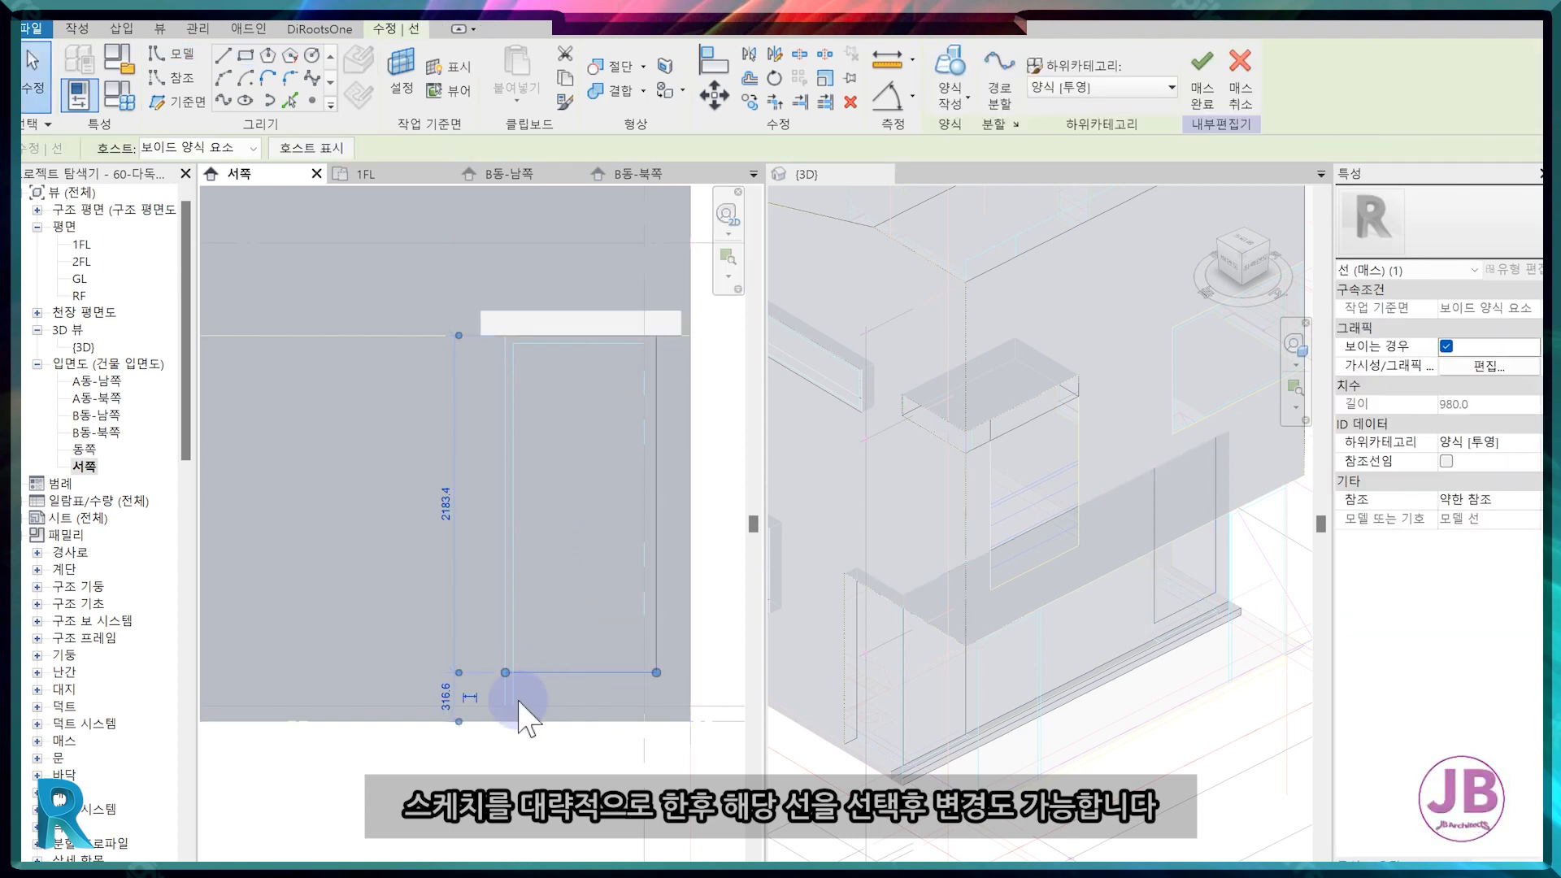
left_click_drag(564, 710, 564, 696)
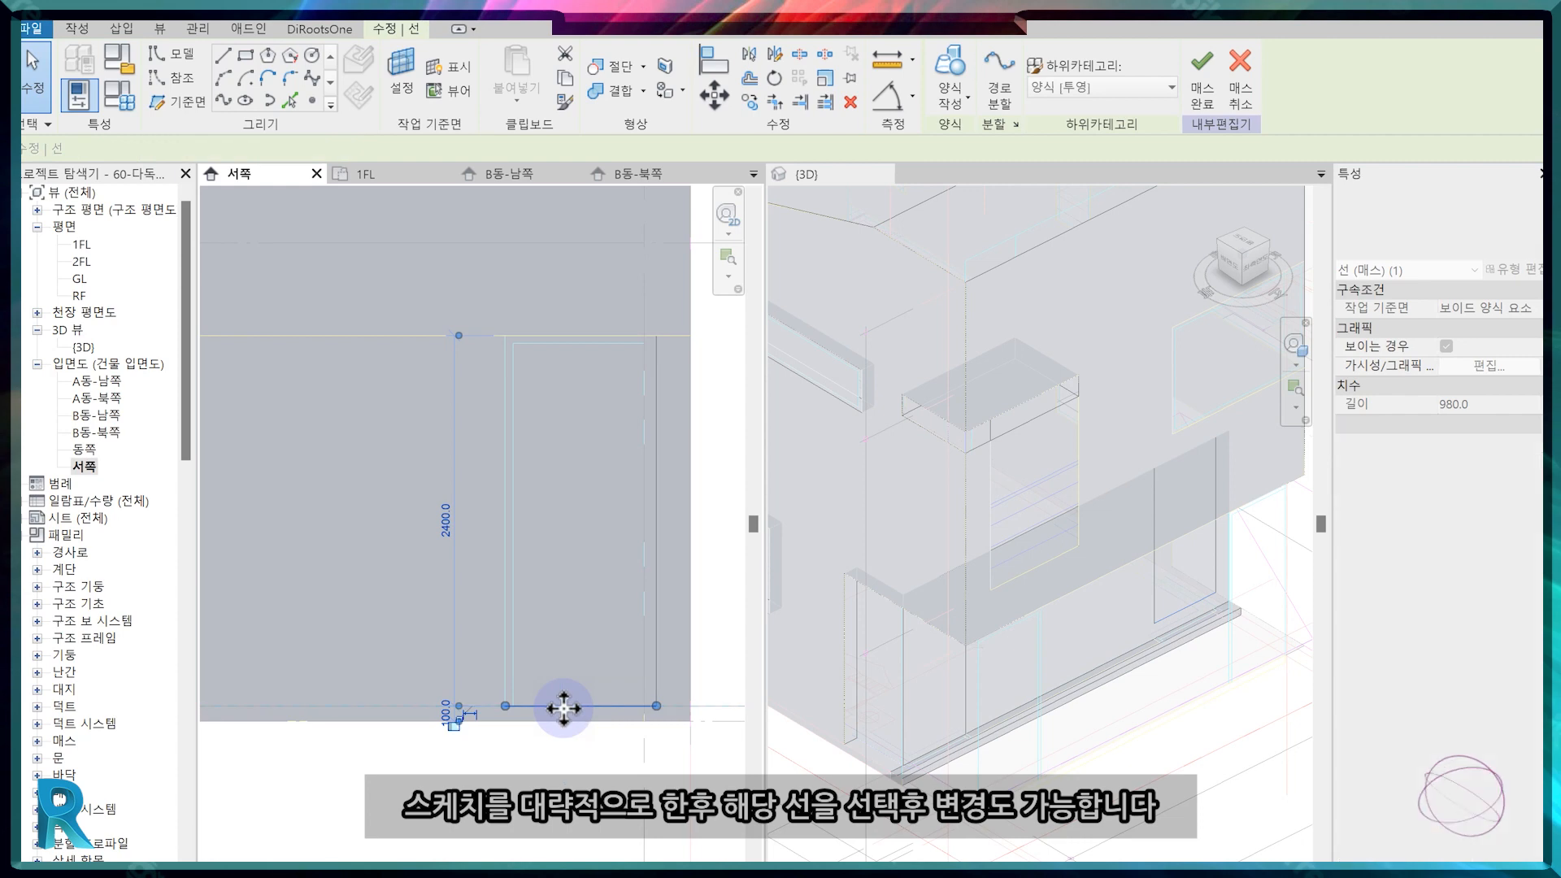
left_click(657, 475)
left_click_drag(655, 478, 690, 480)
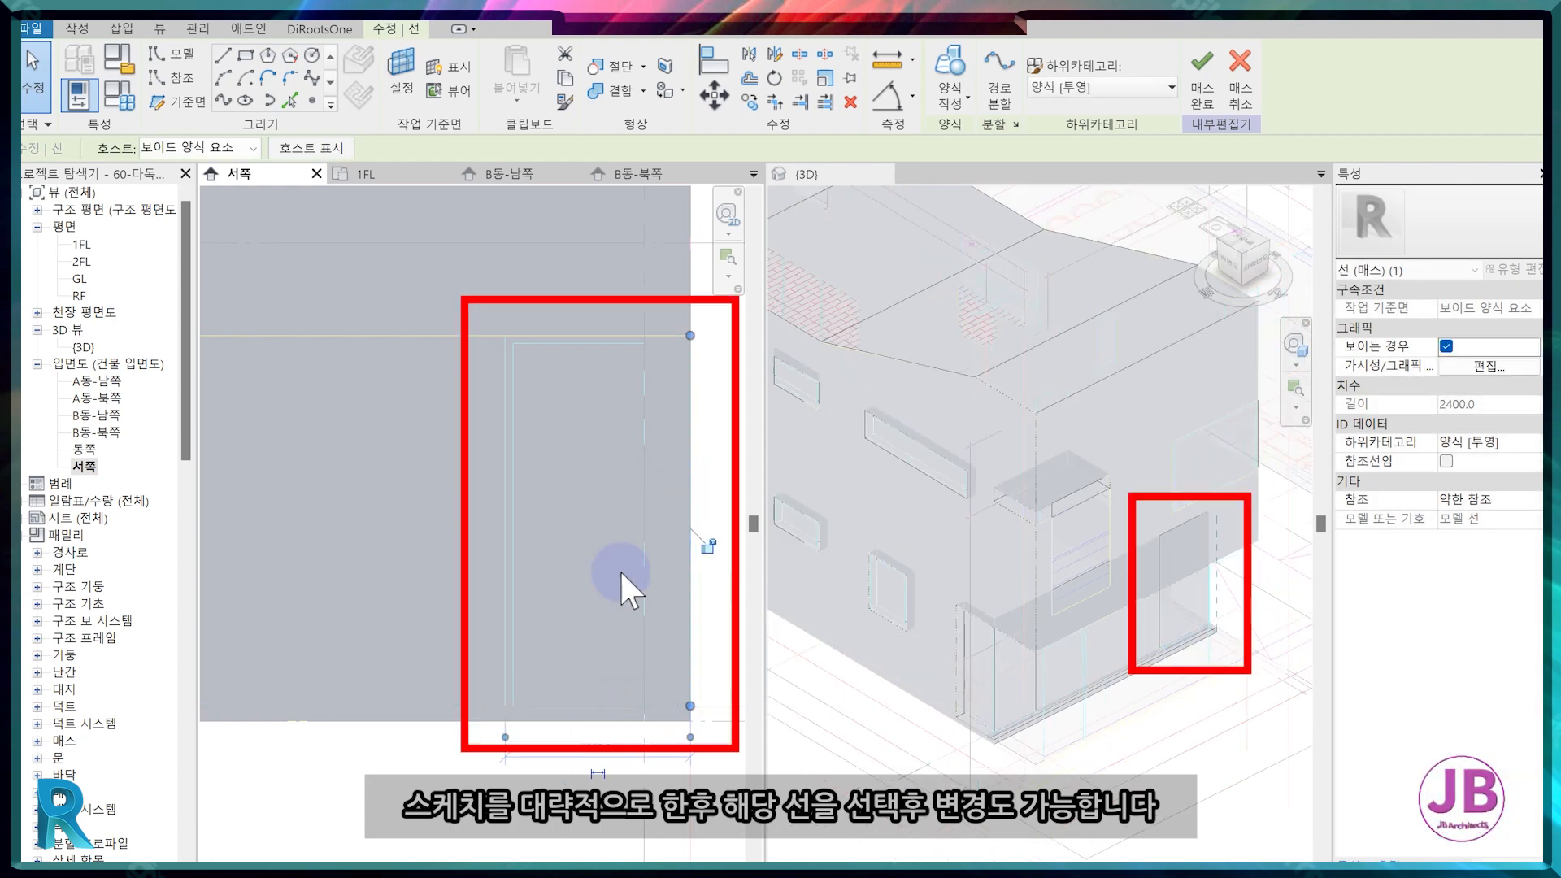
key("Escape")
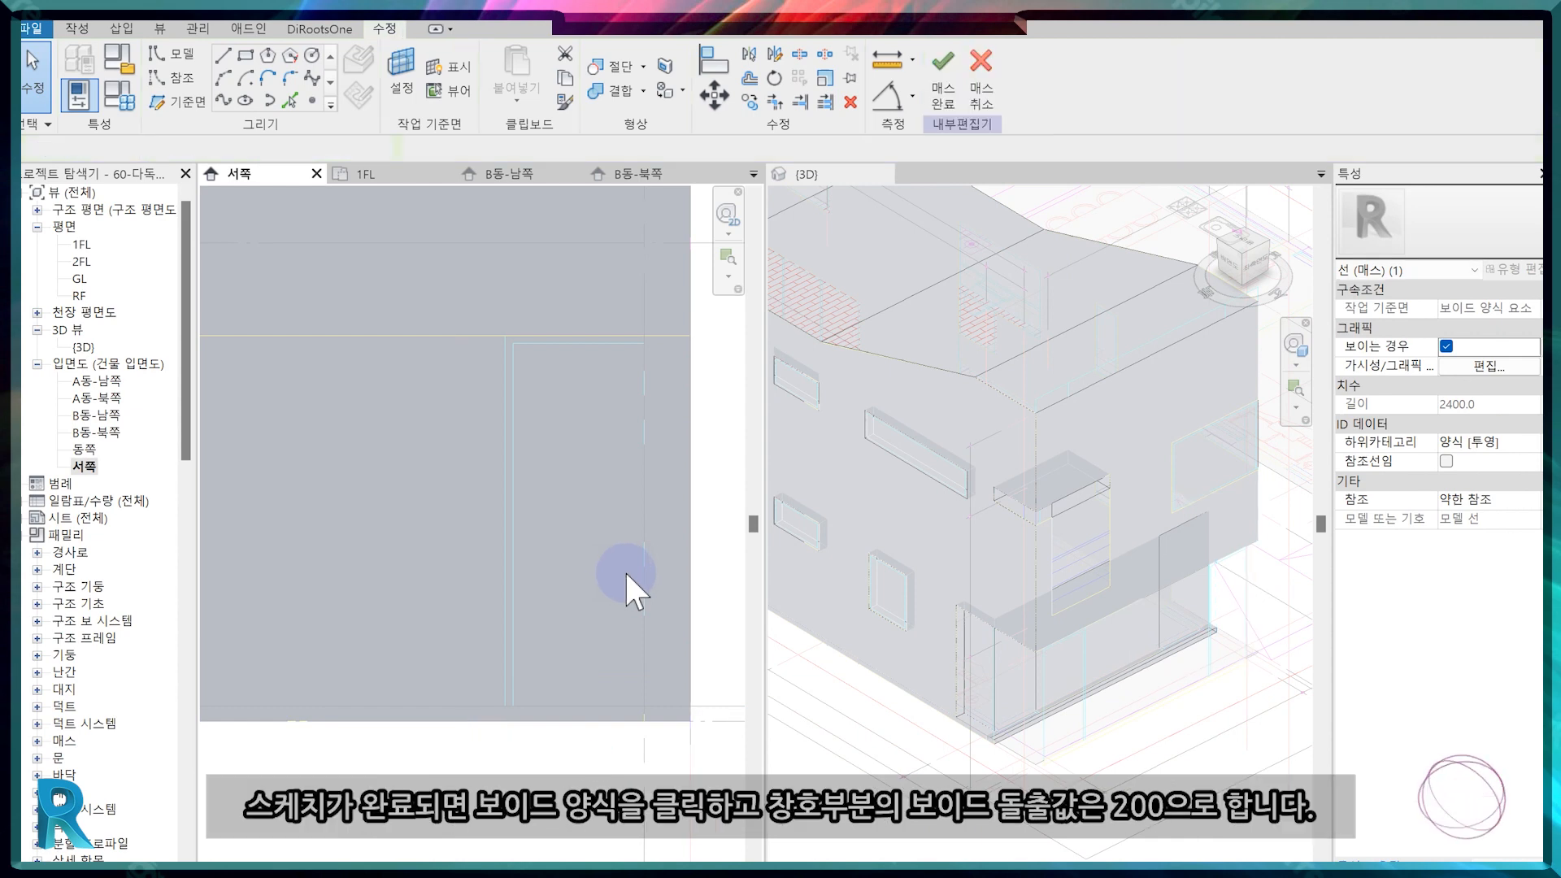
Create a void form from the stretched first-floor window rectangle and set its depth to 200 mm.
scroll(625, 570, "down", 4)
left_click(1168, 628)
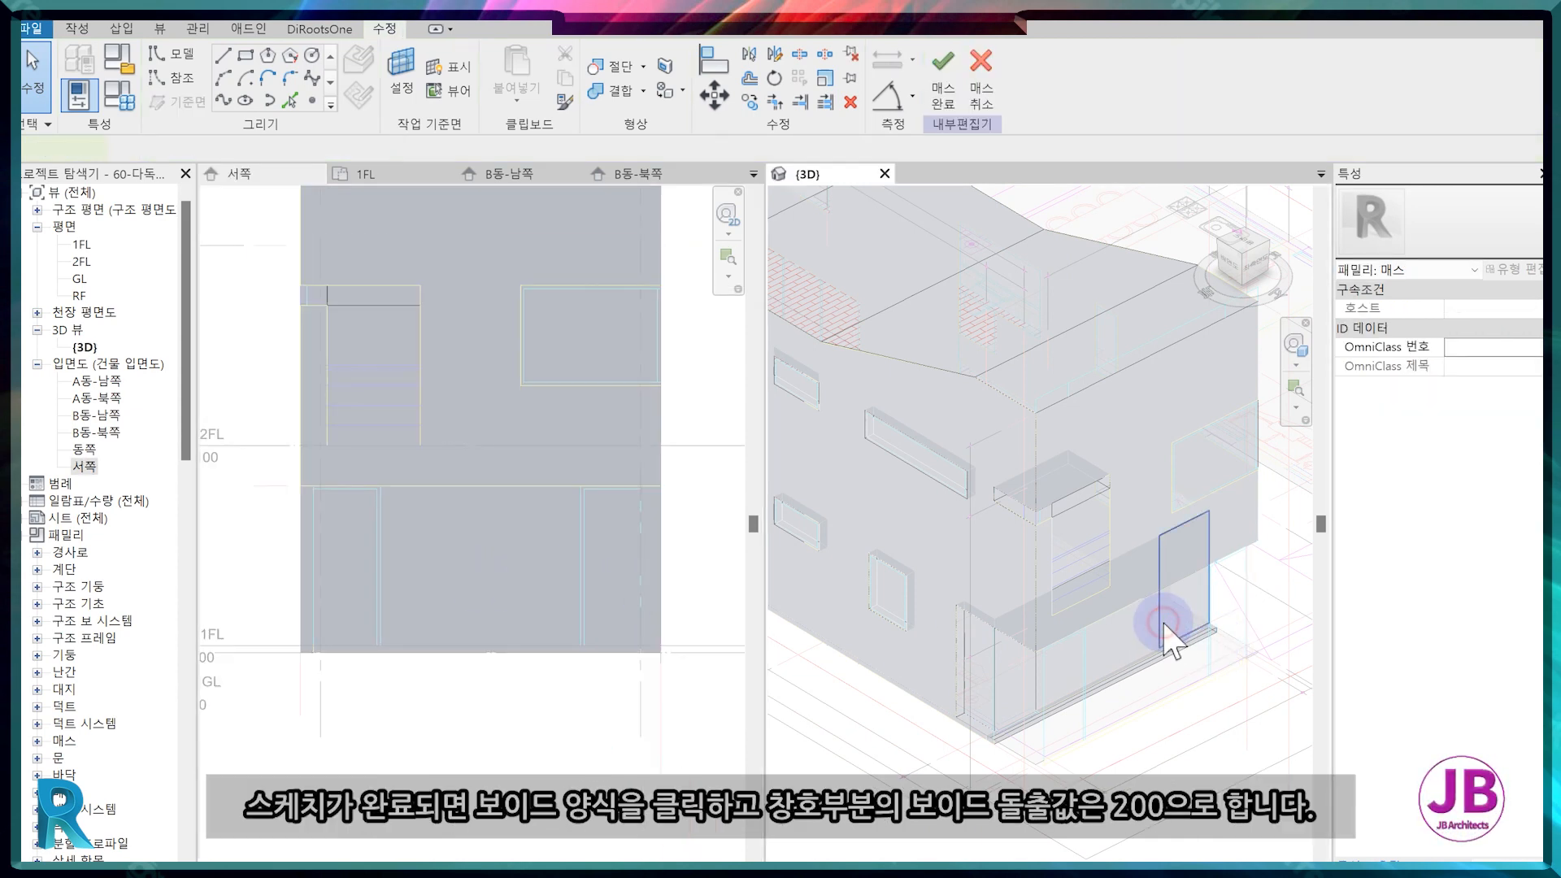
left_click(956, 114)
left_click(965, 156)
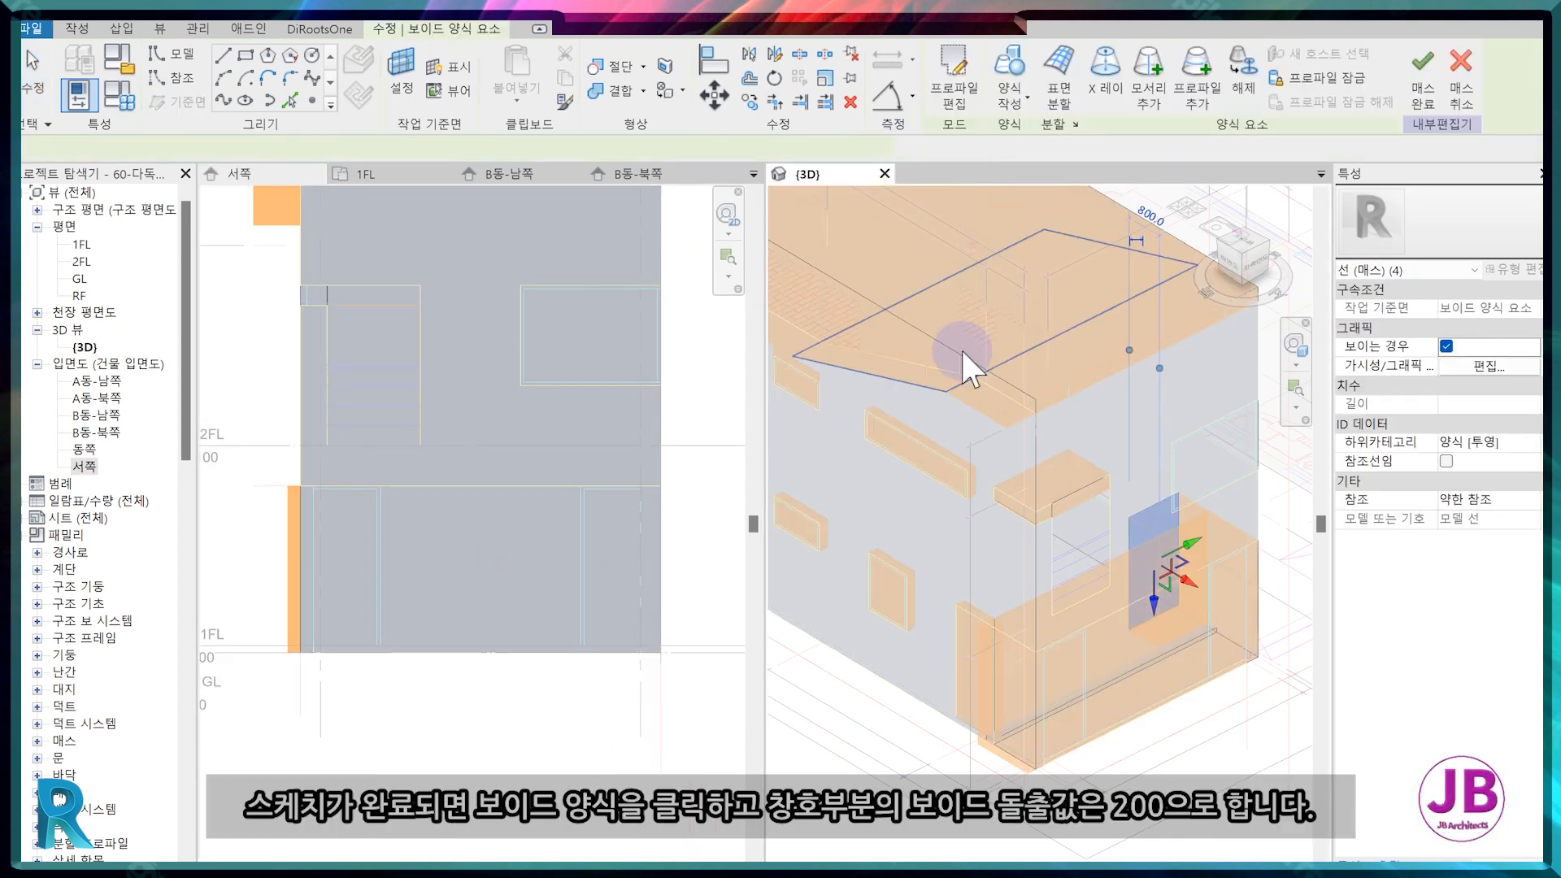
left_click(1156, 217)
type("200")
key("Return")
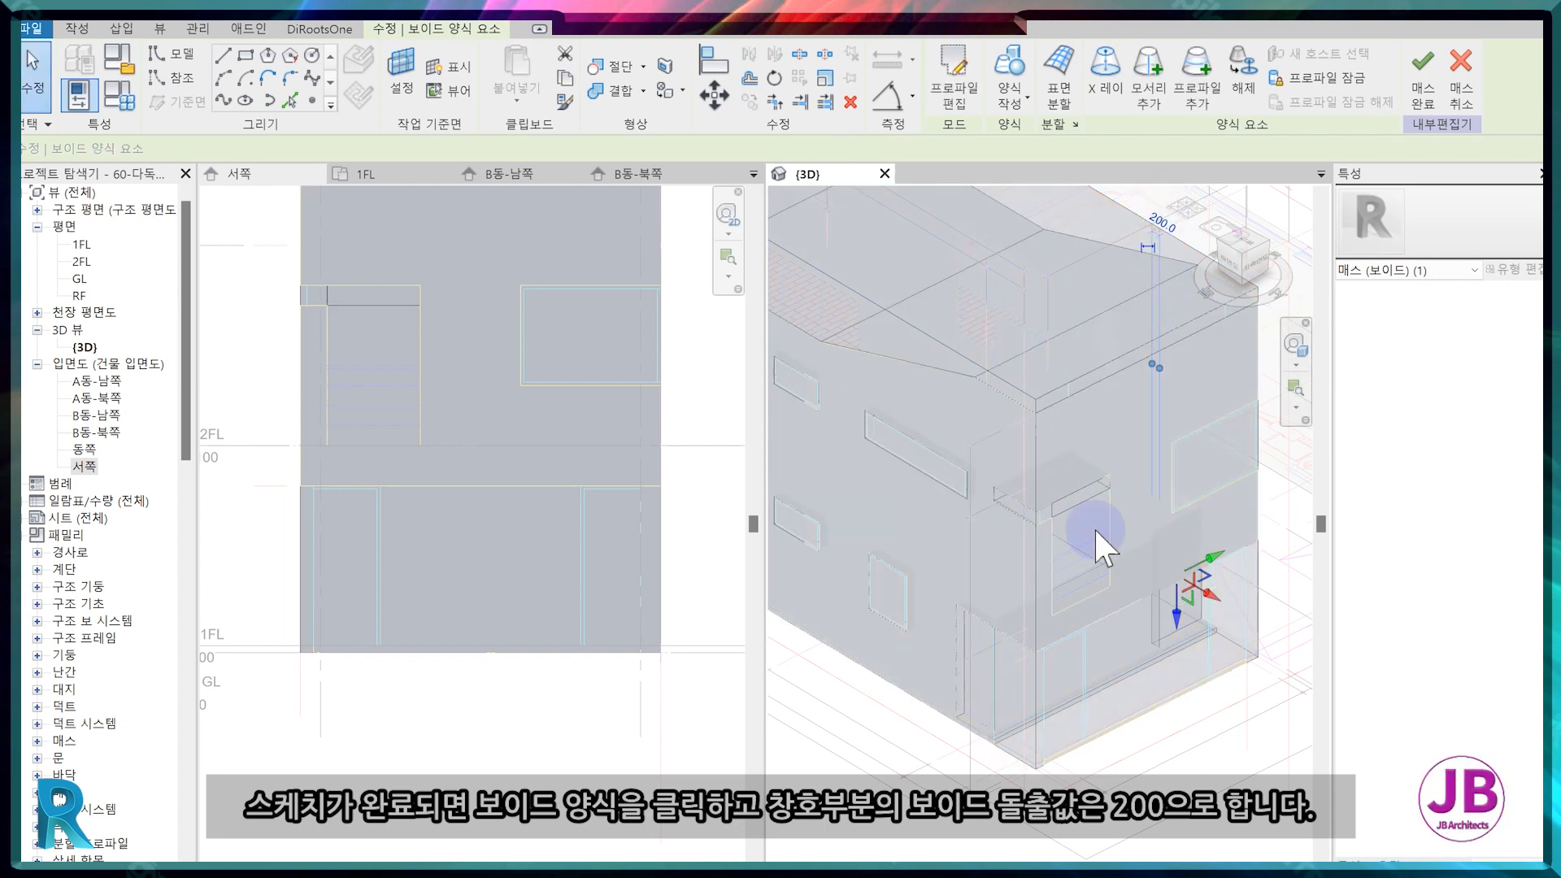
Create a 200 mm deep void form from the first-floor window rectangle nearest the north corner.
left_click(996, 722)
left_click(957, 96)
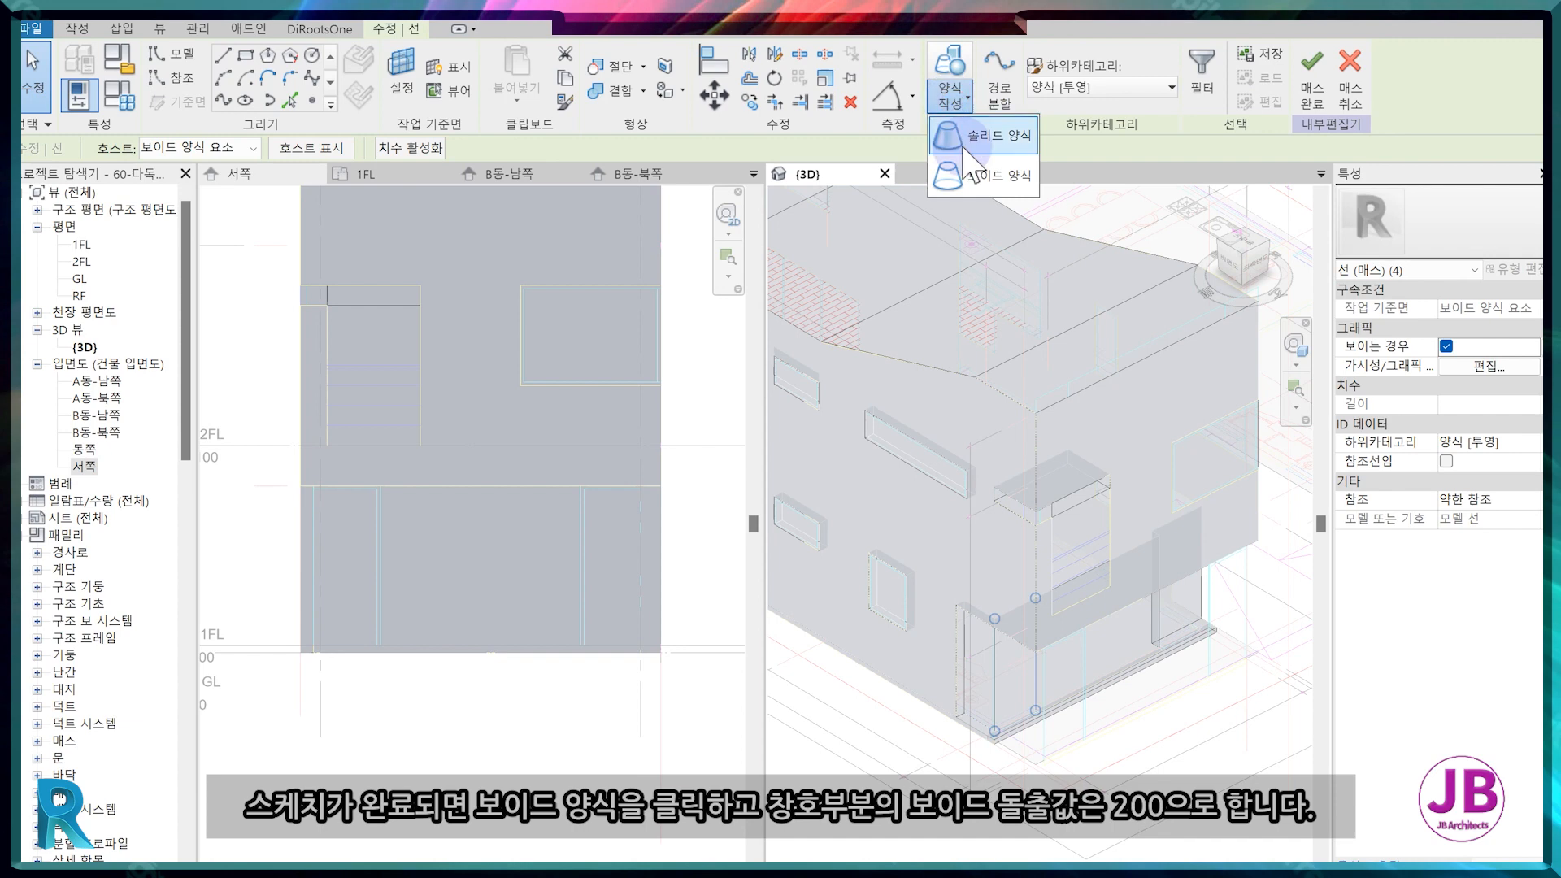
left_click(970, 183)
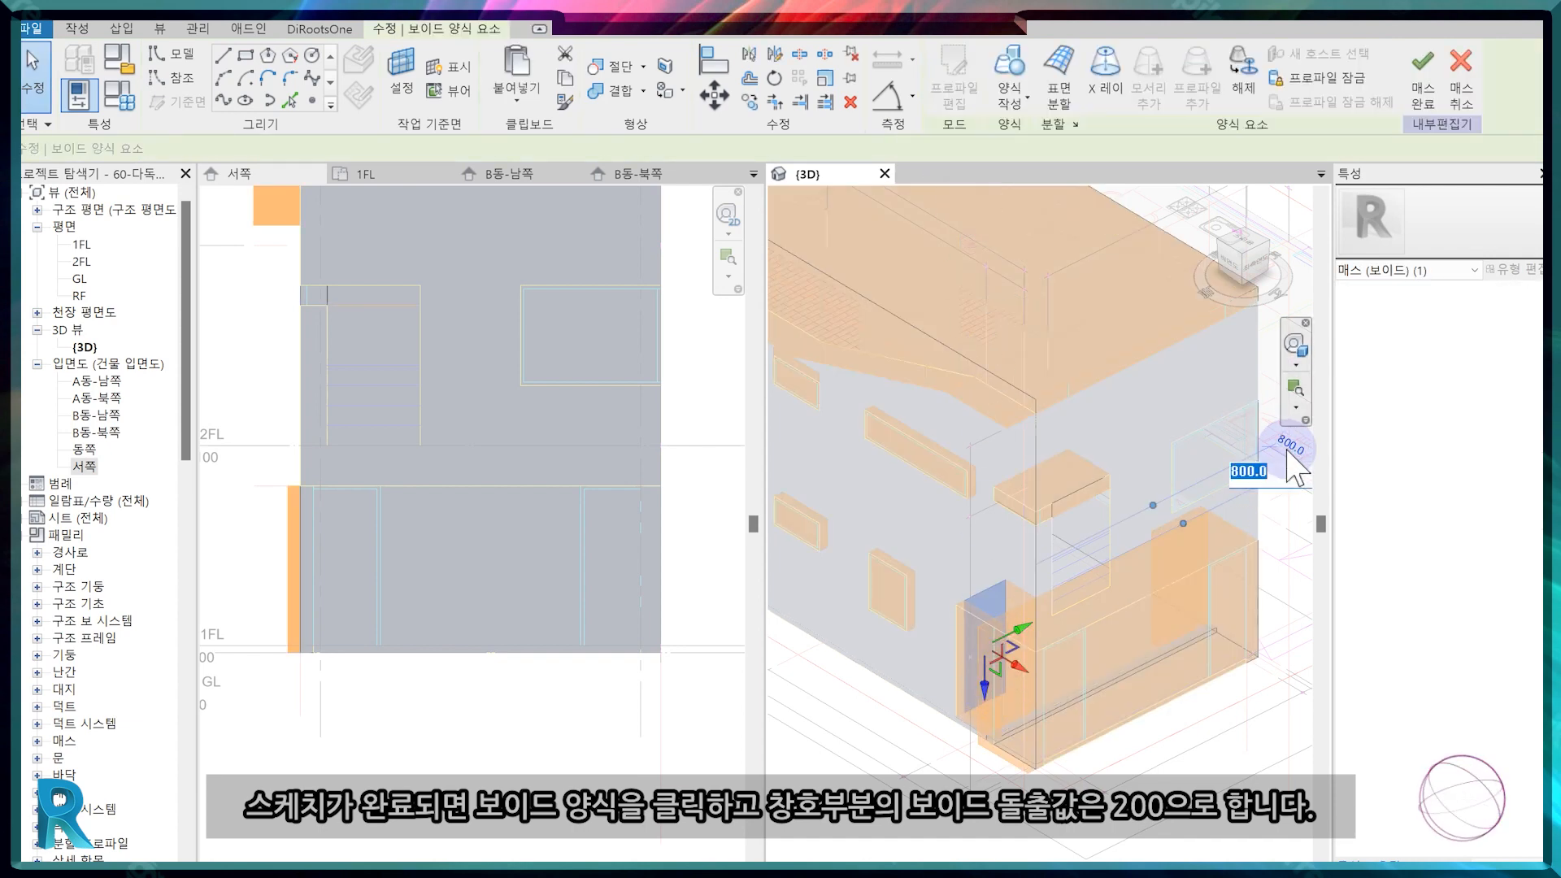
key("Escape")
Create a void form from the second-floor west window rectangle and set its depth to 200 mm.
middle_click_drag(1204, 569, 1106, 699, "shift")
left_click(1132, 623)
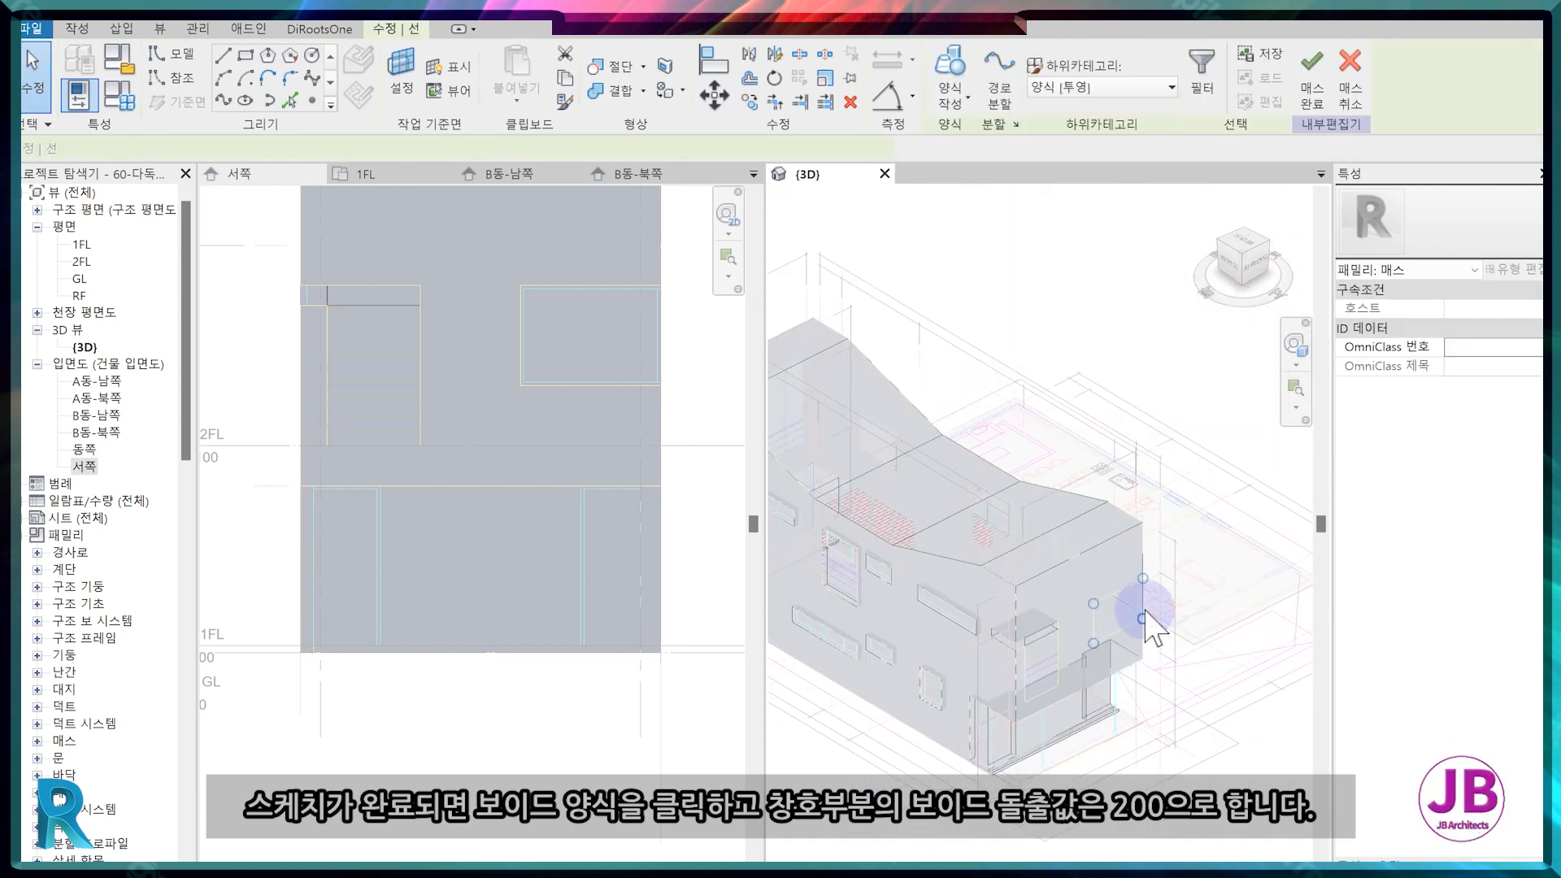
left_click(956, 96)
left_click(969, 184)
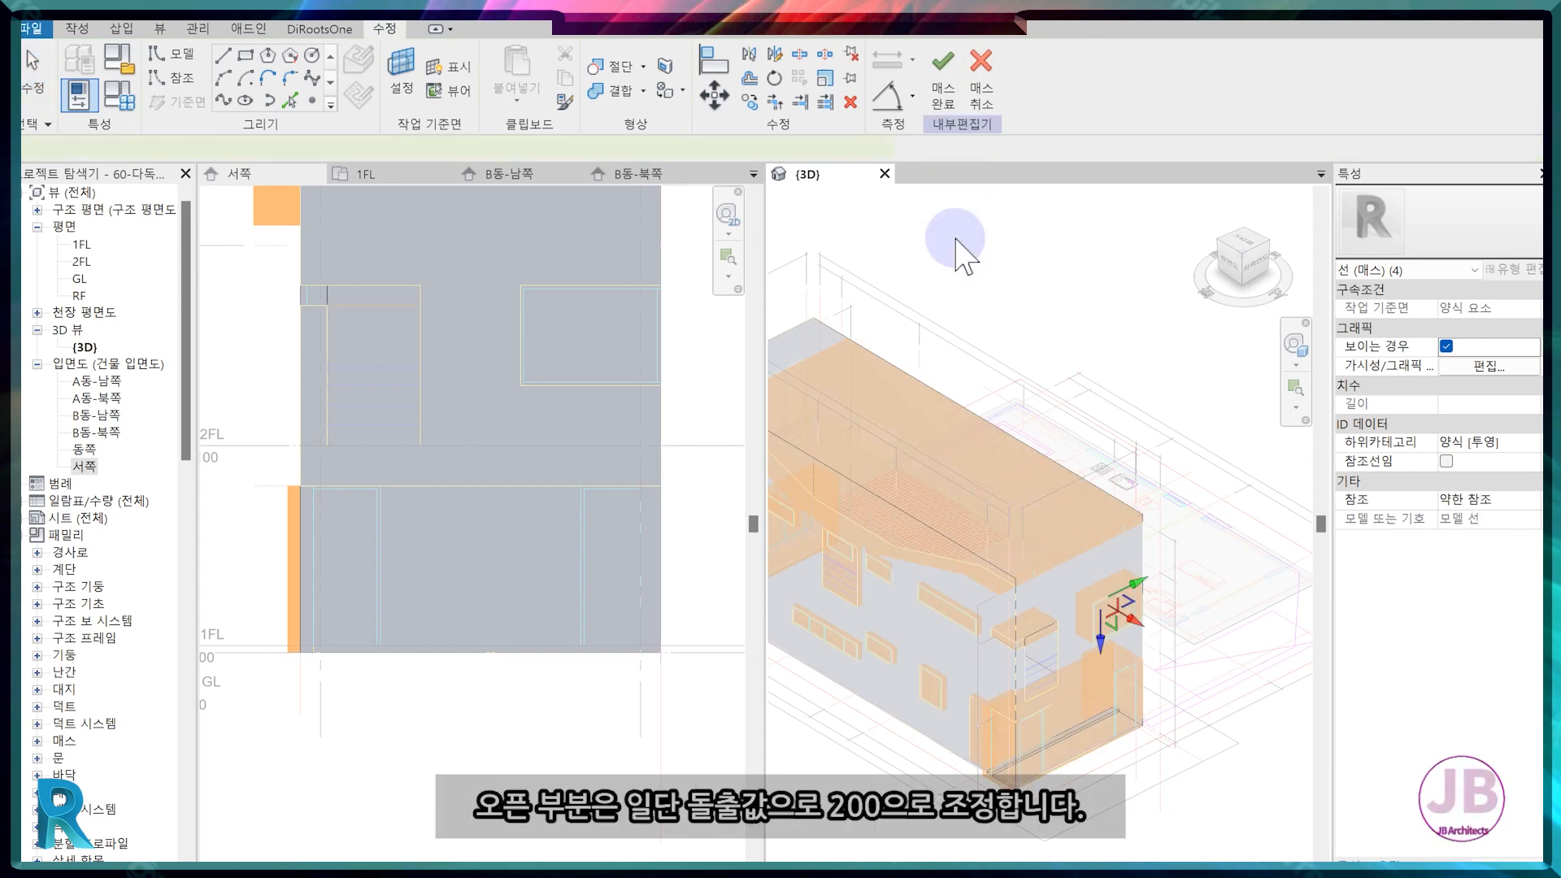
left_click(954, 653)
left_click(940, 703)
key("Return")
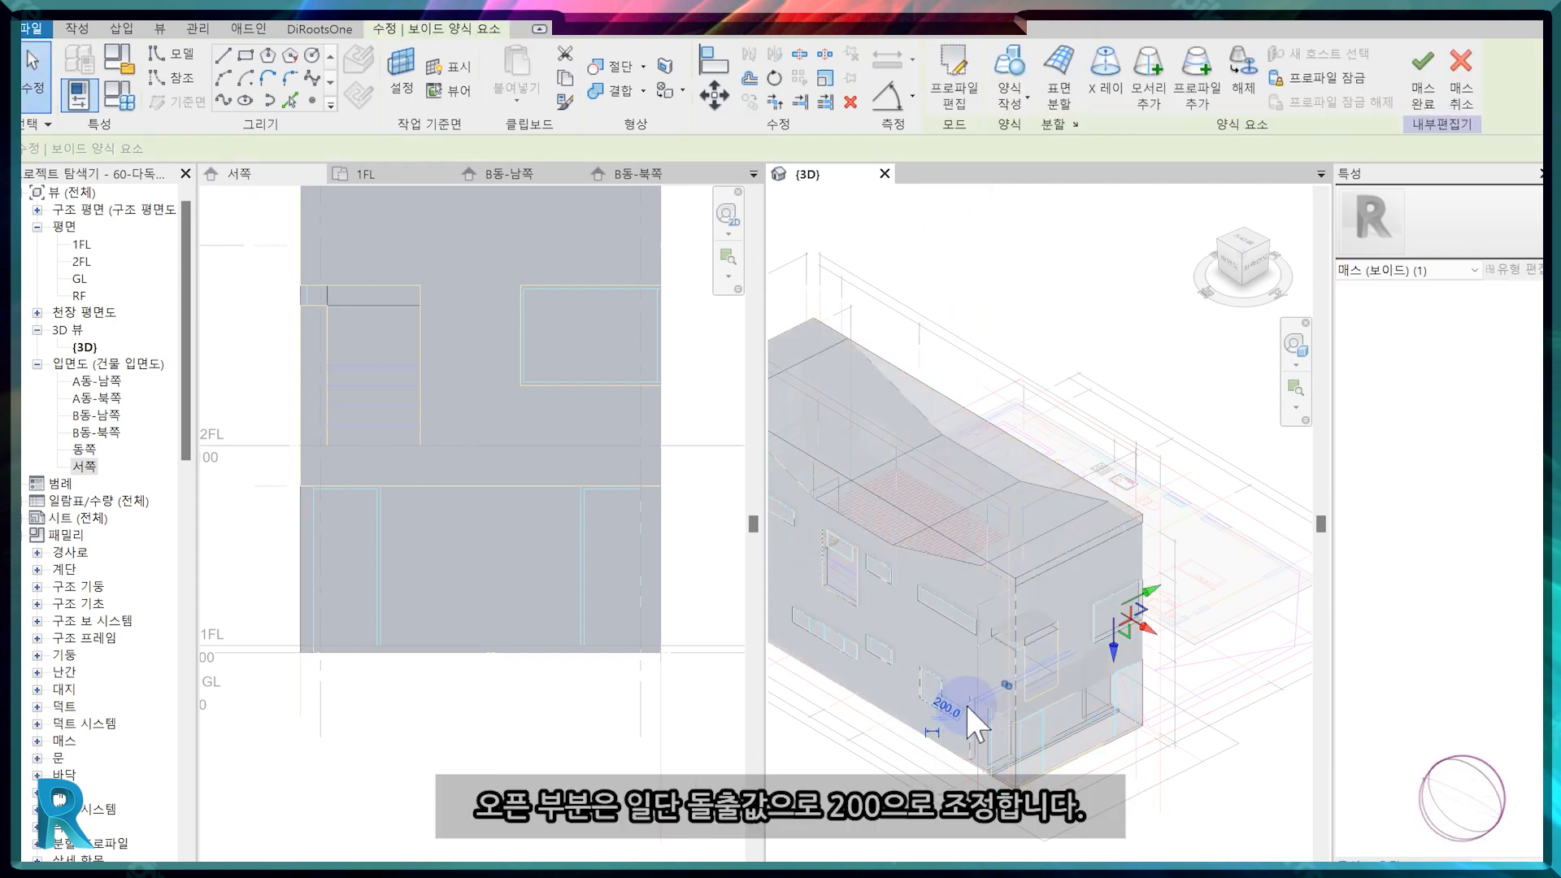
Create a void form from the second-floor opening rectangle on the west face with a depth of 200 mm.
left_click(1049, 650)
left_click(949, 104)
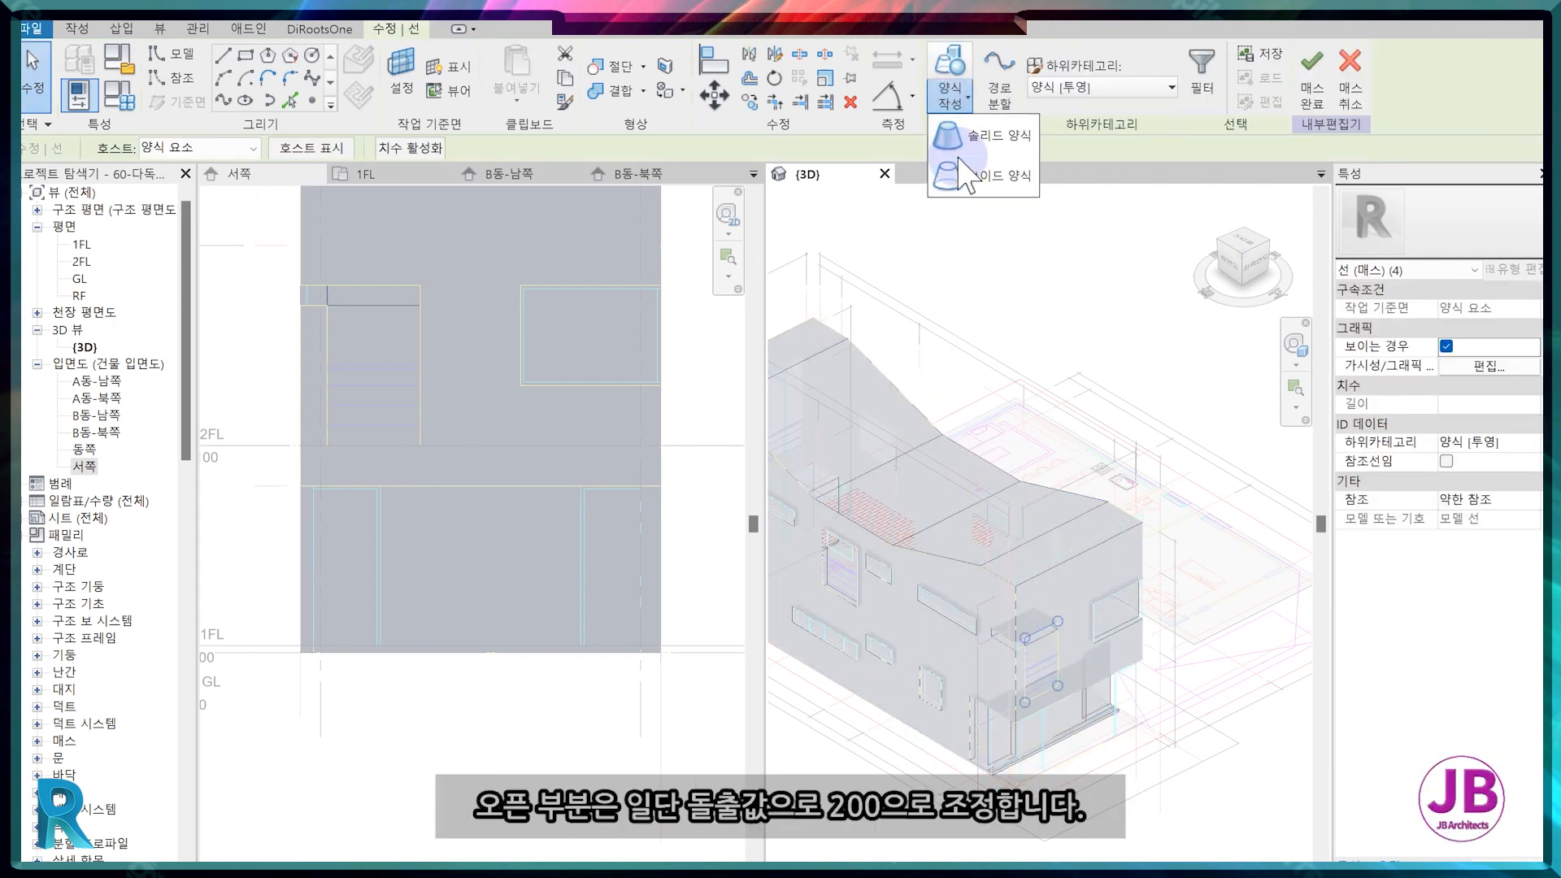
left_click(968, 189)
left_click(1017, 446)
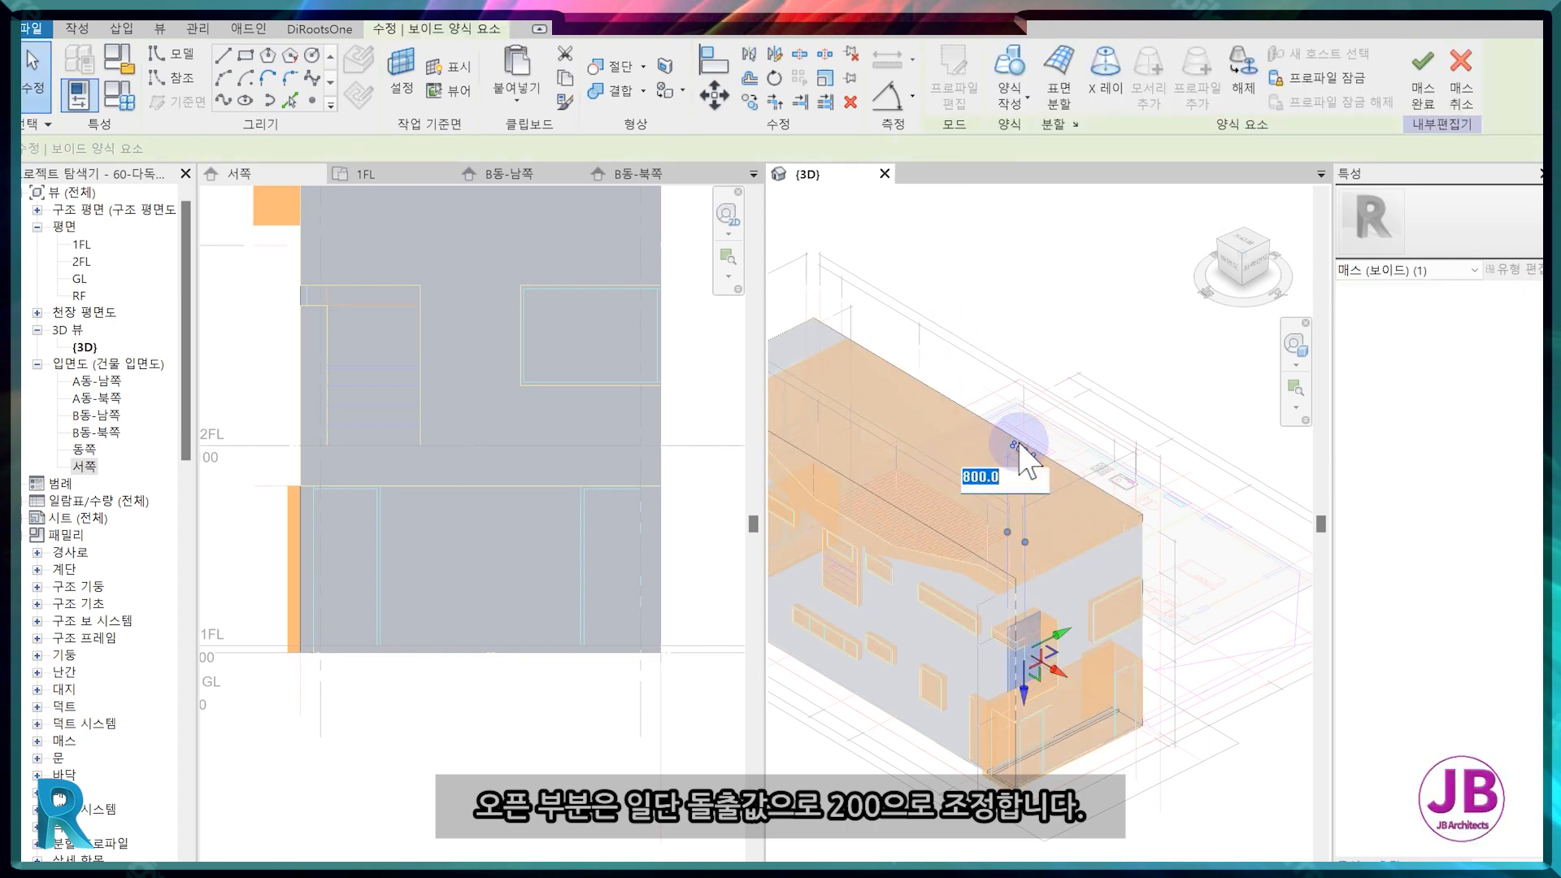
key("Return")
Finish editing the in-place mass so the voids cut the building.
left_click(1168, 592)
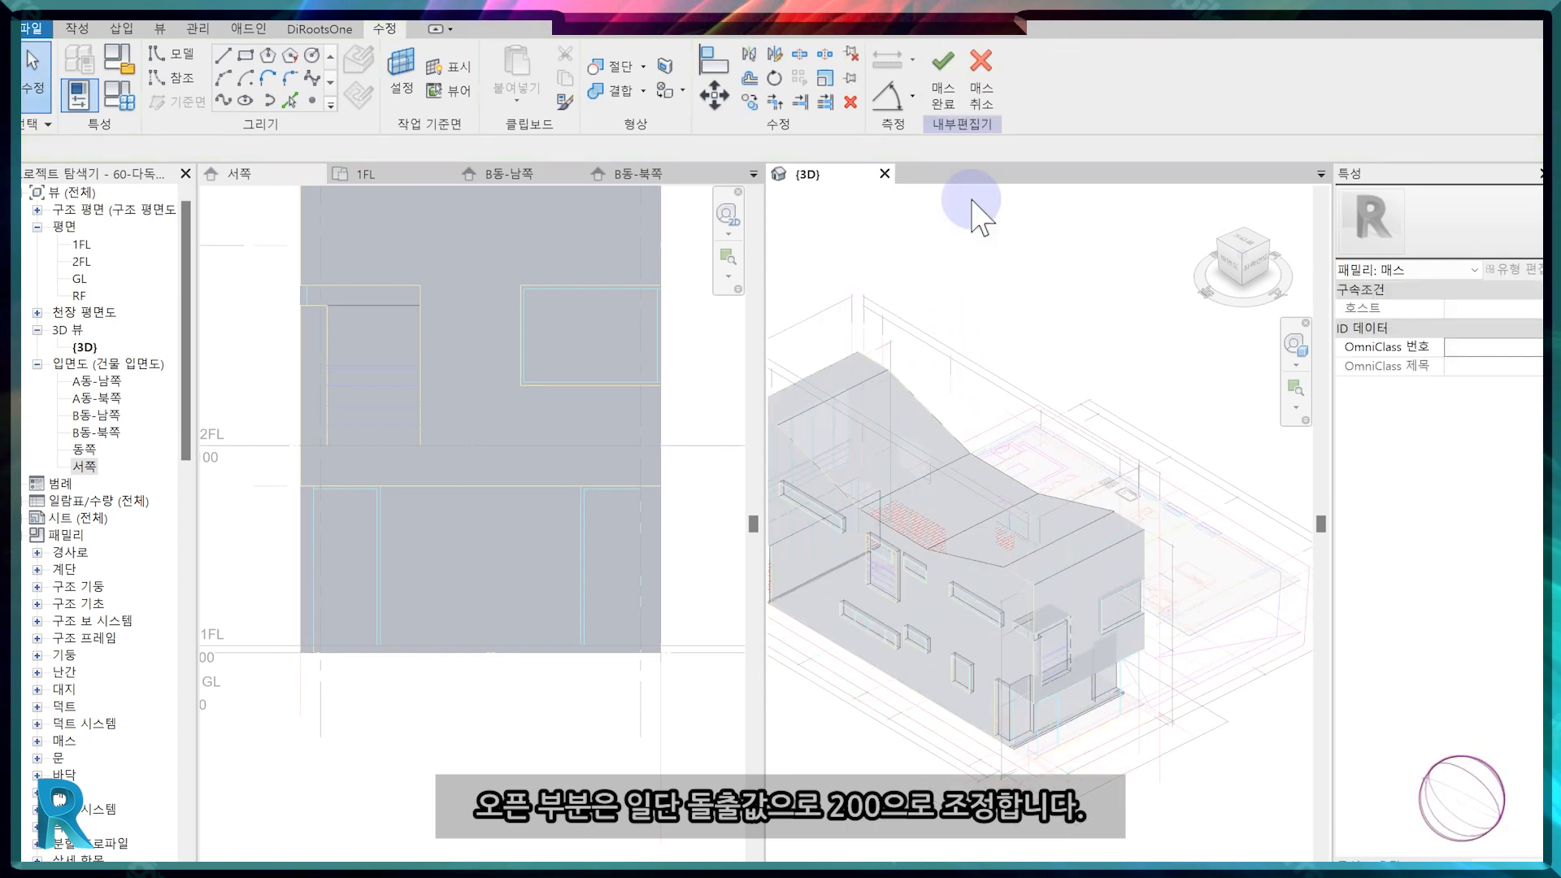
left_click(943, 104)
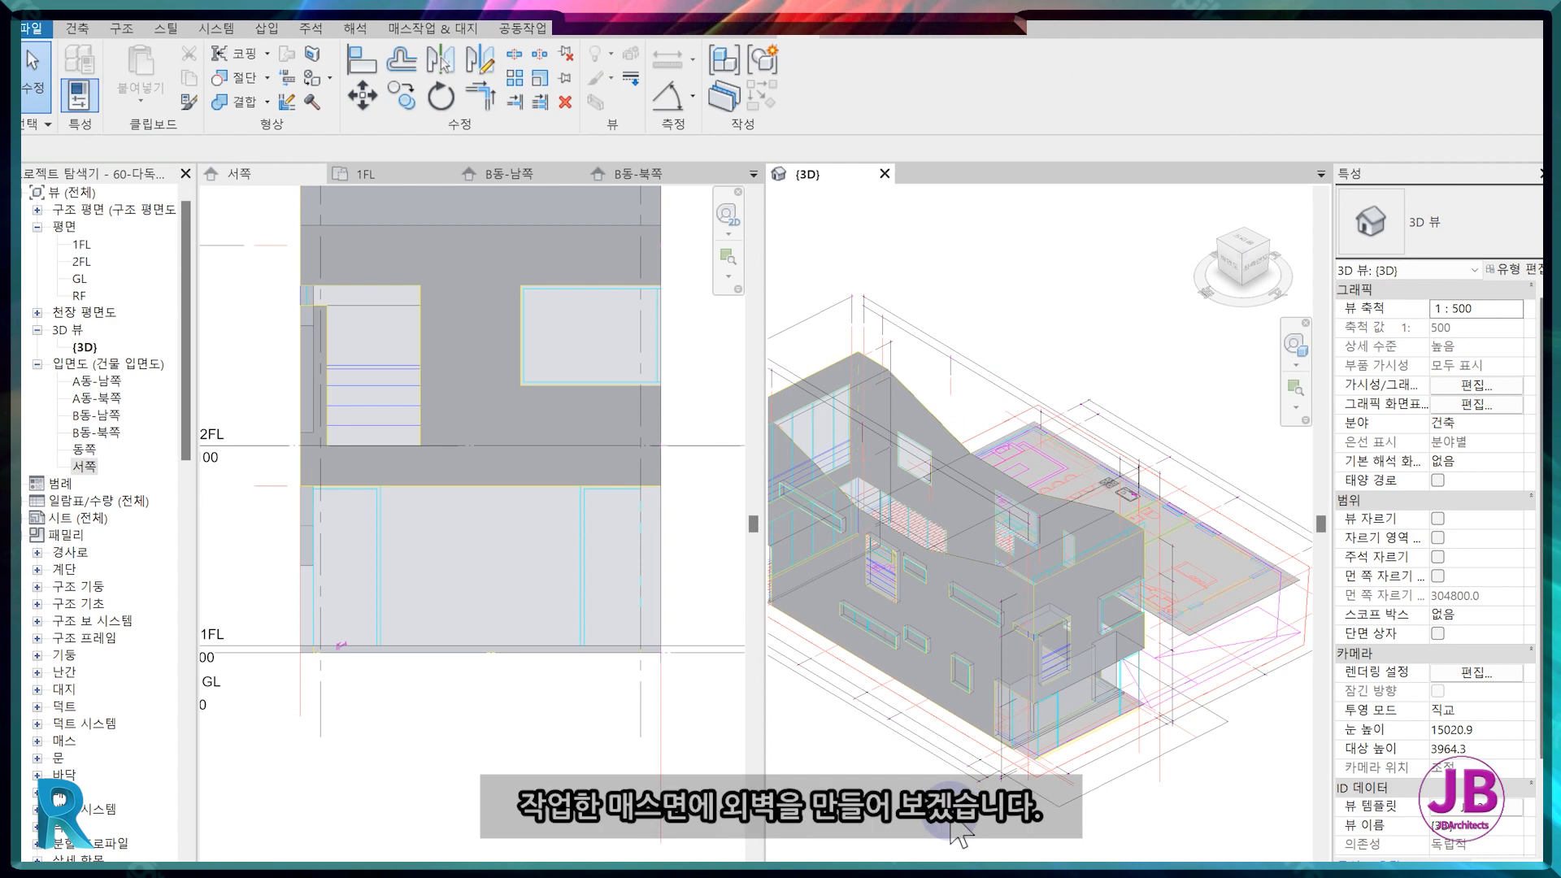
middle_click_drag(960, 833, 1009, 833)
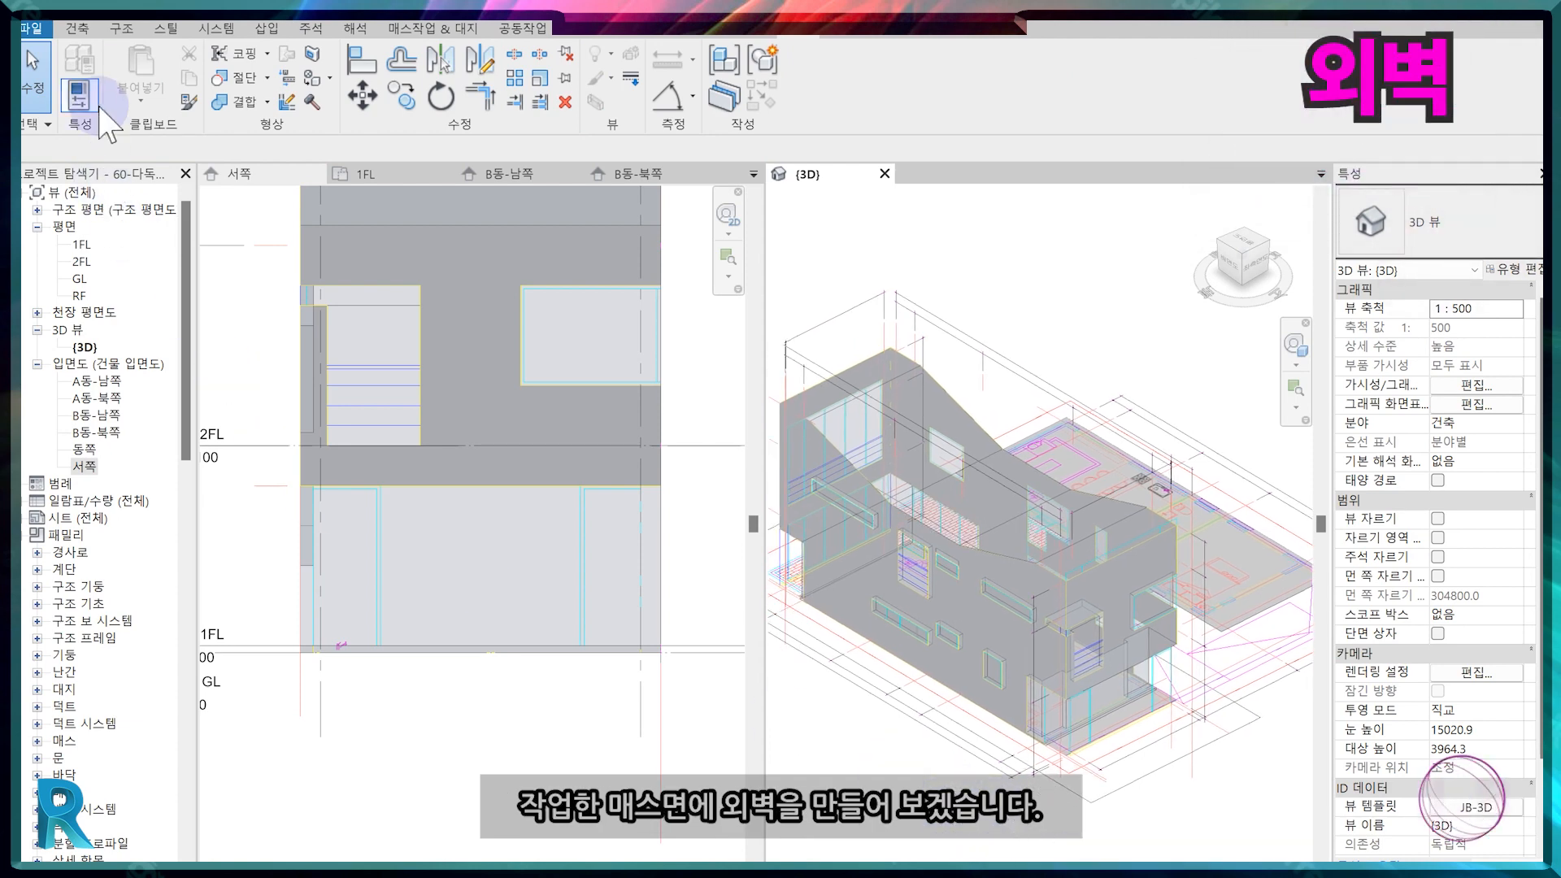
Start a wall by face with a new basic wall type JB-EXT-WALL, duplicated from the generic 200 mm type with its layer structure kept.
left_click(432, 28)
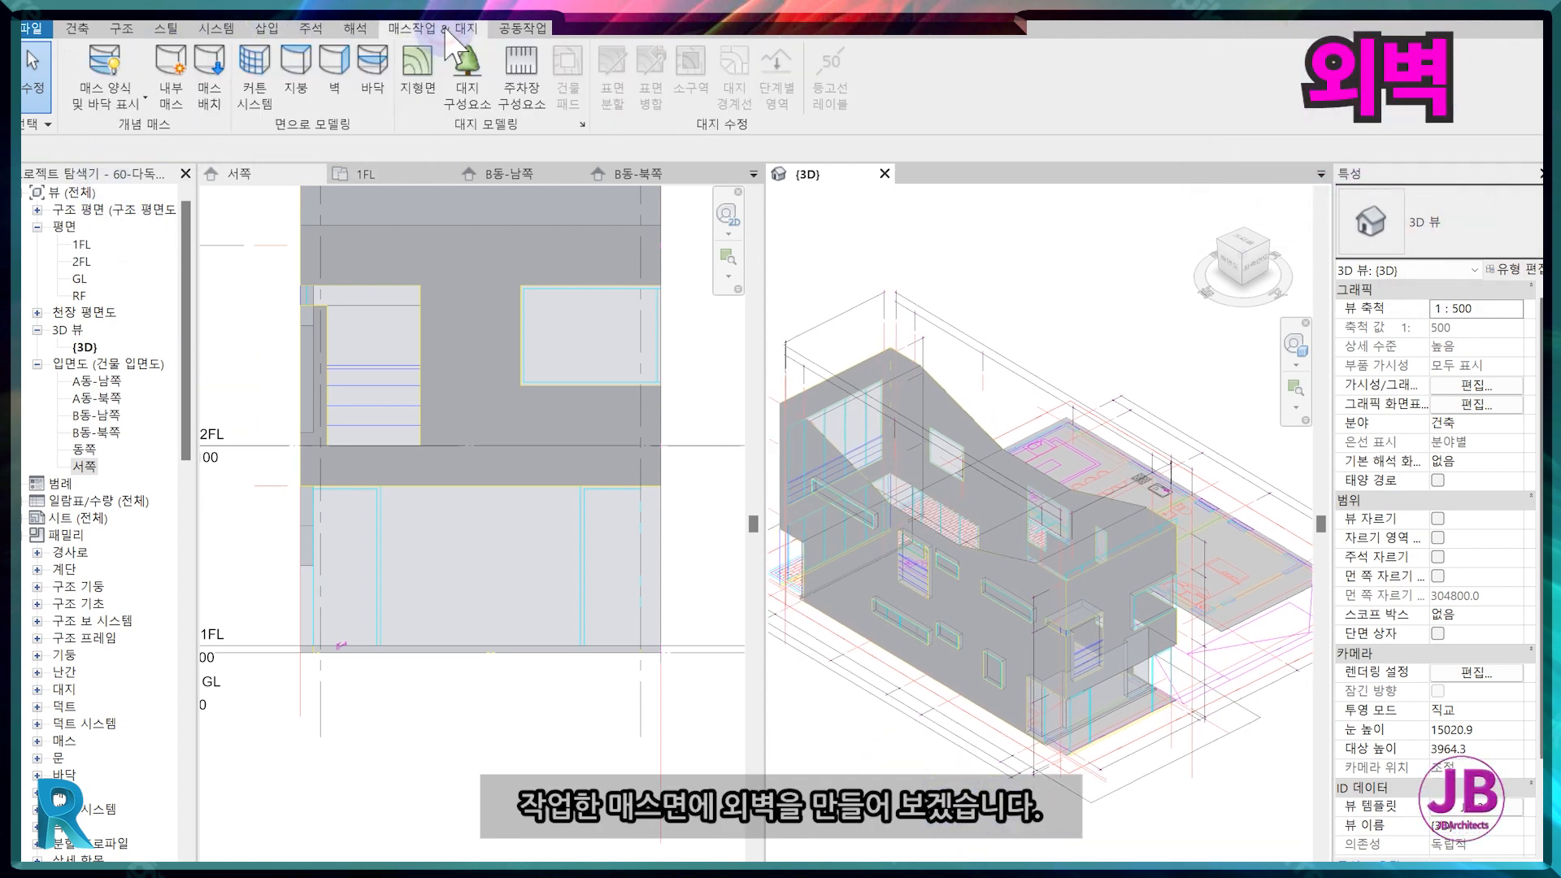
left_click(332, 85)
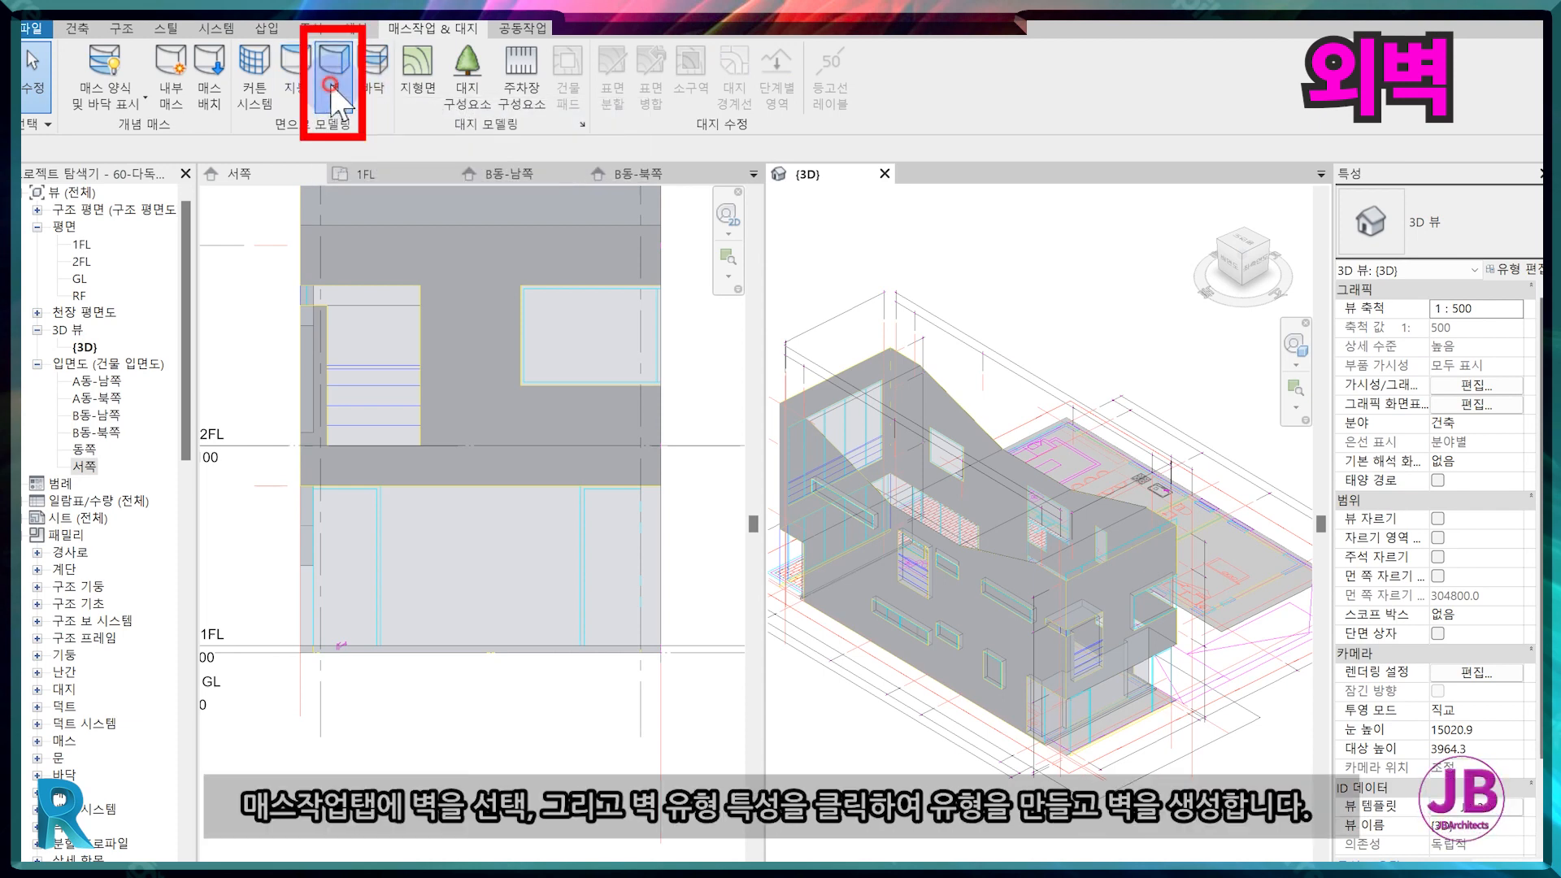
left_click(1514, 269)
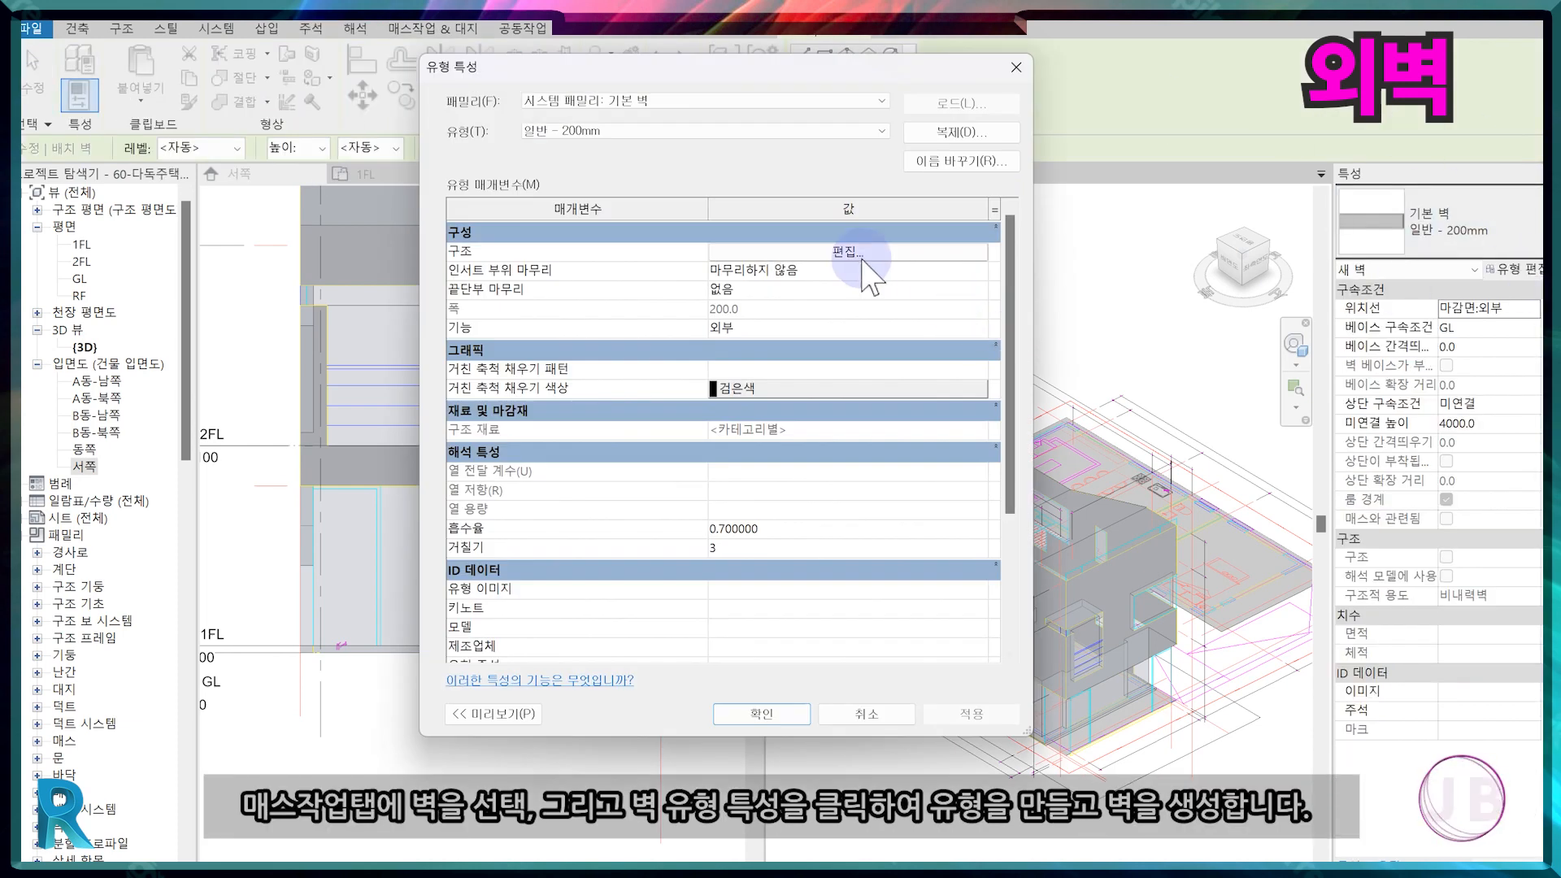
left_click(968, 132)
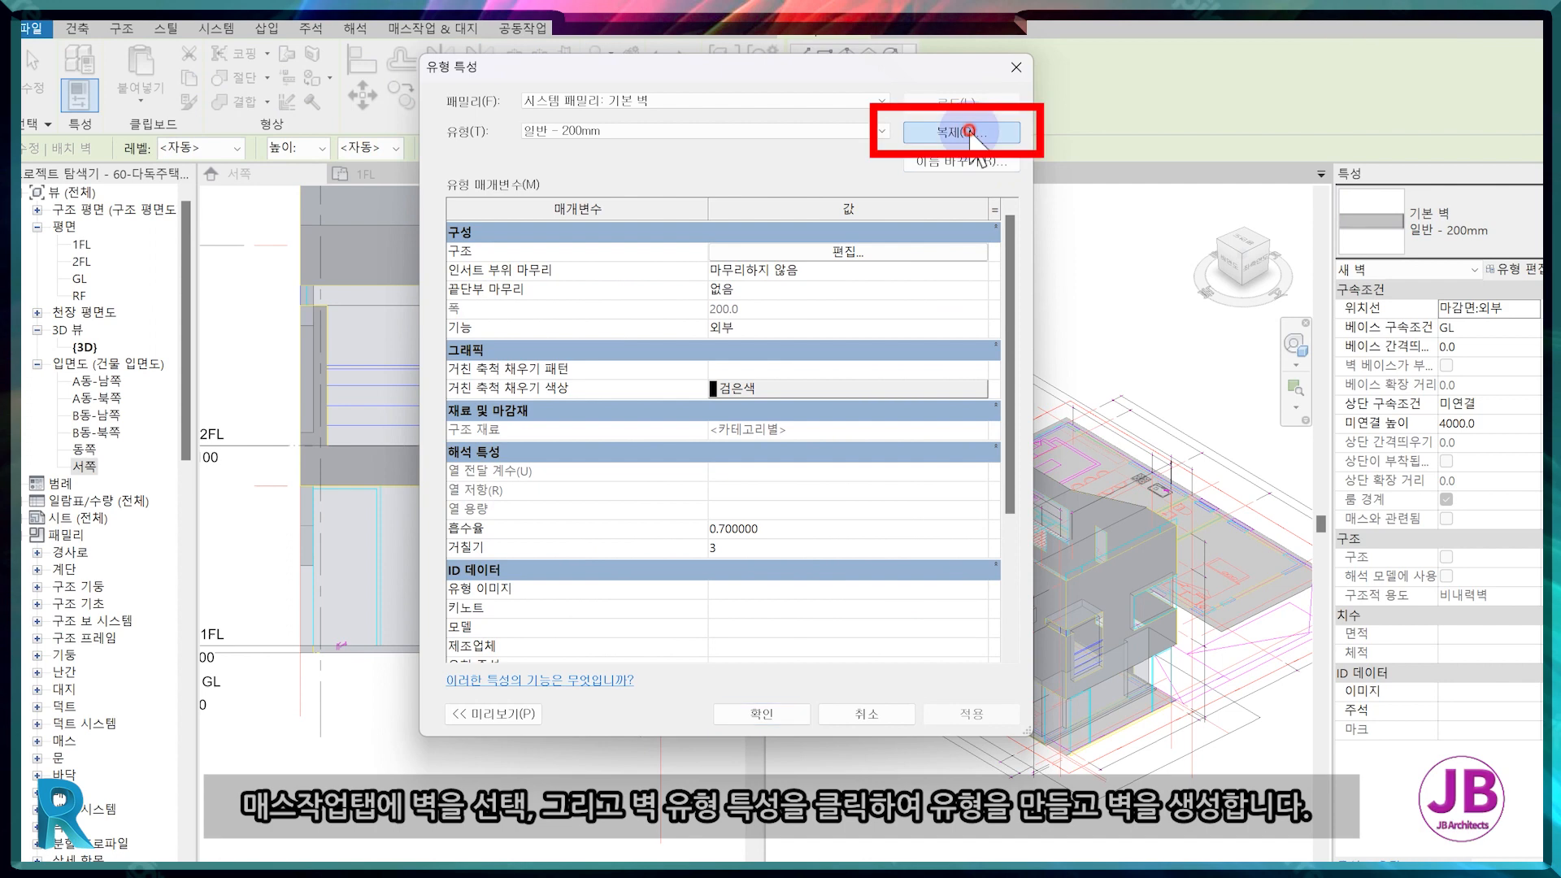
type("JB-EXT-WALL")
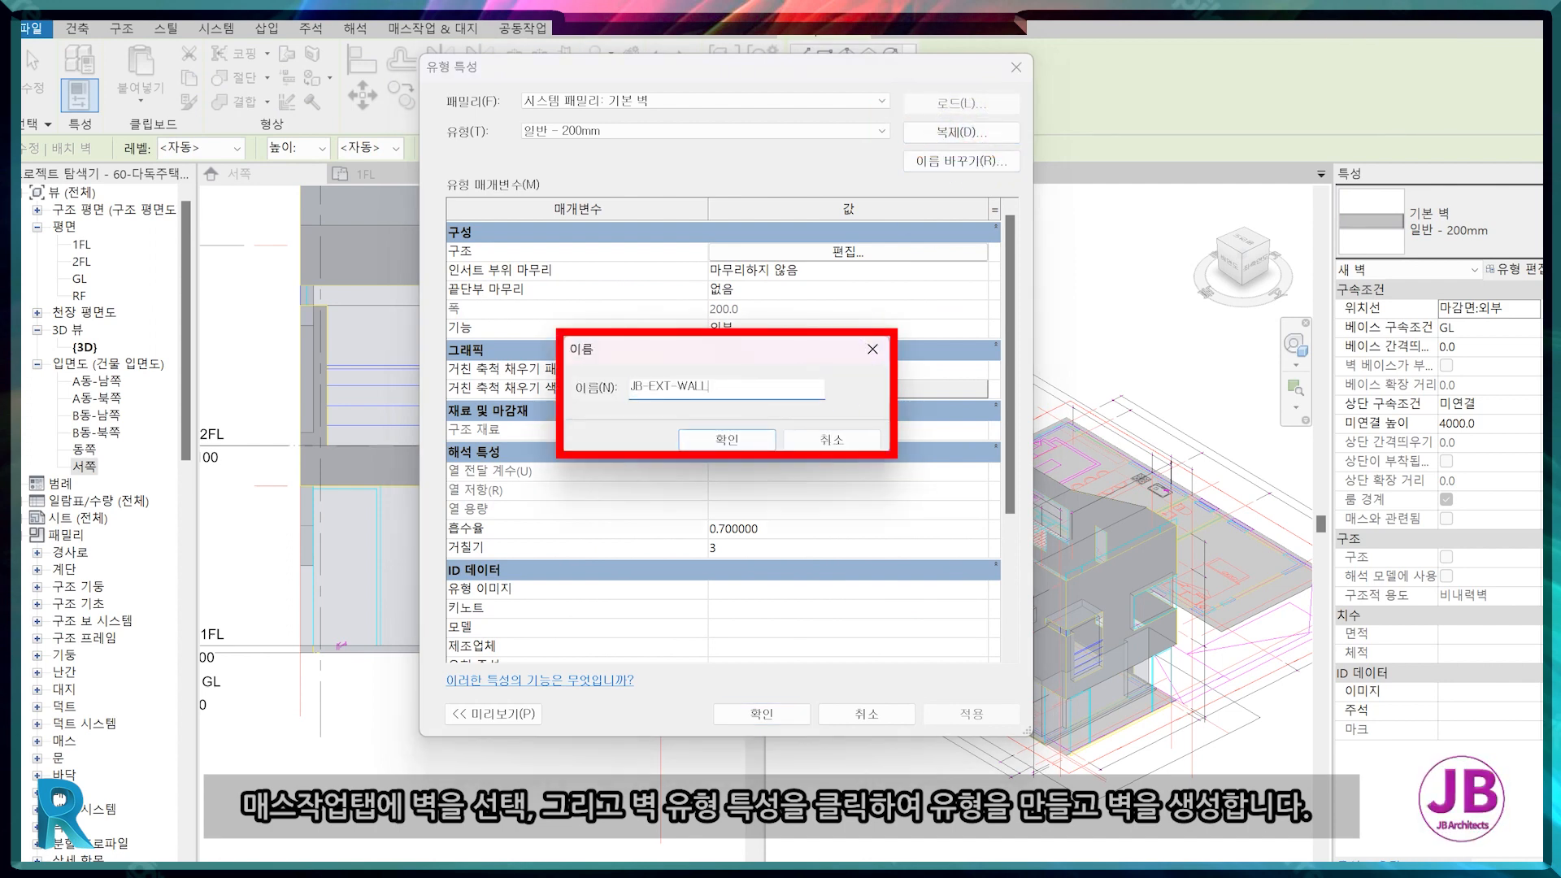
key("Return")
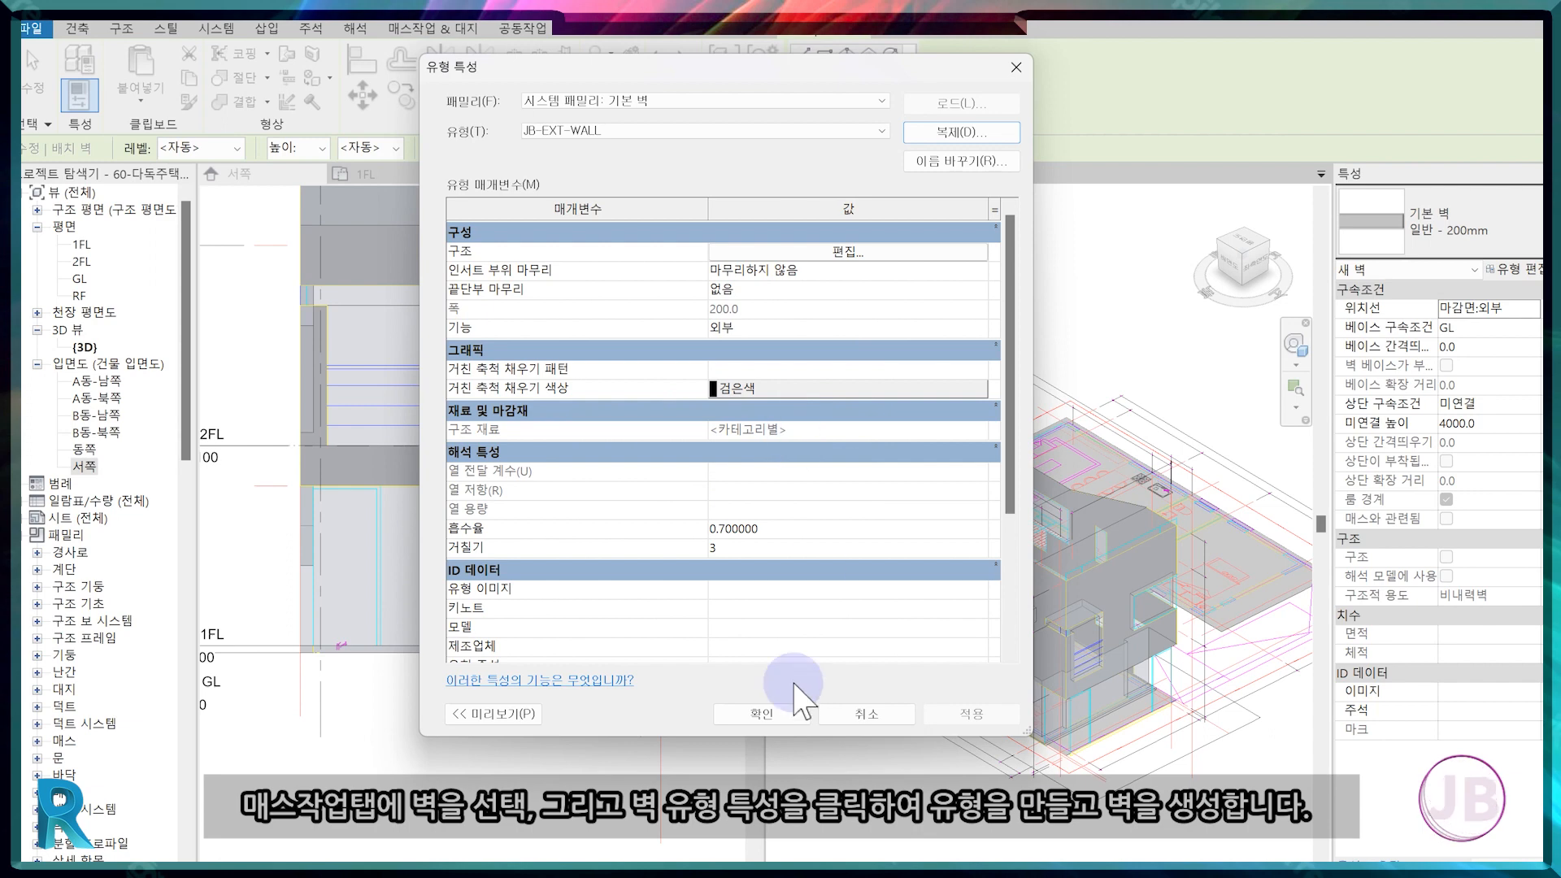
left_click(910, 252)
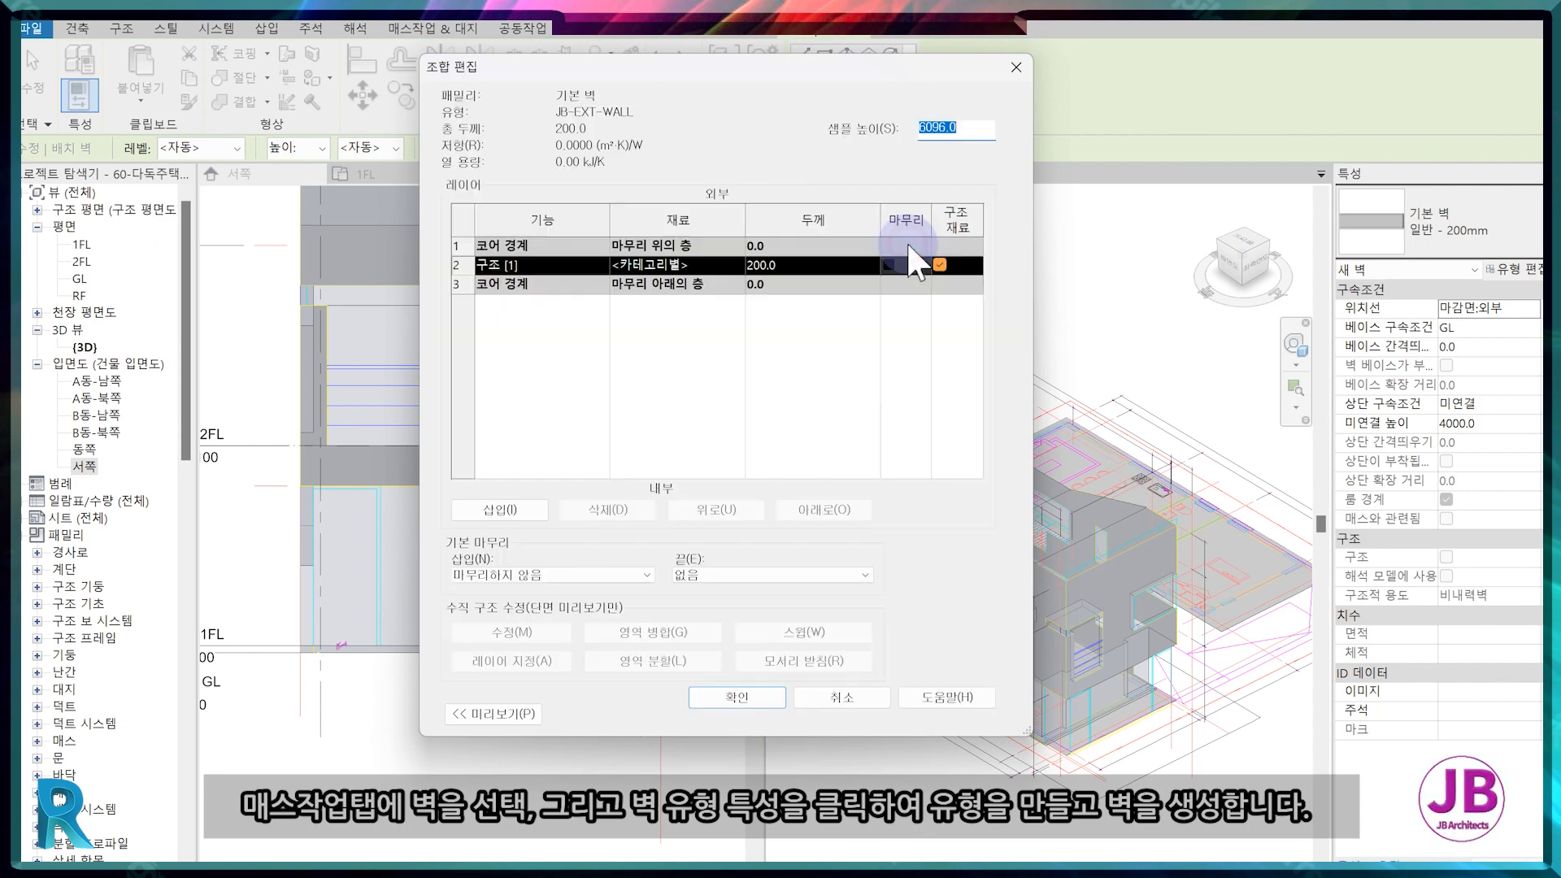
left_click(754, 704)
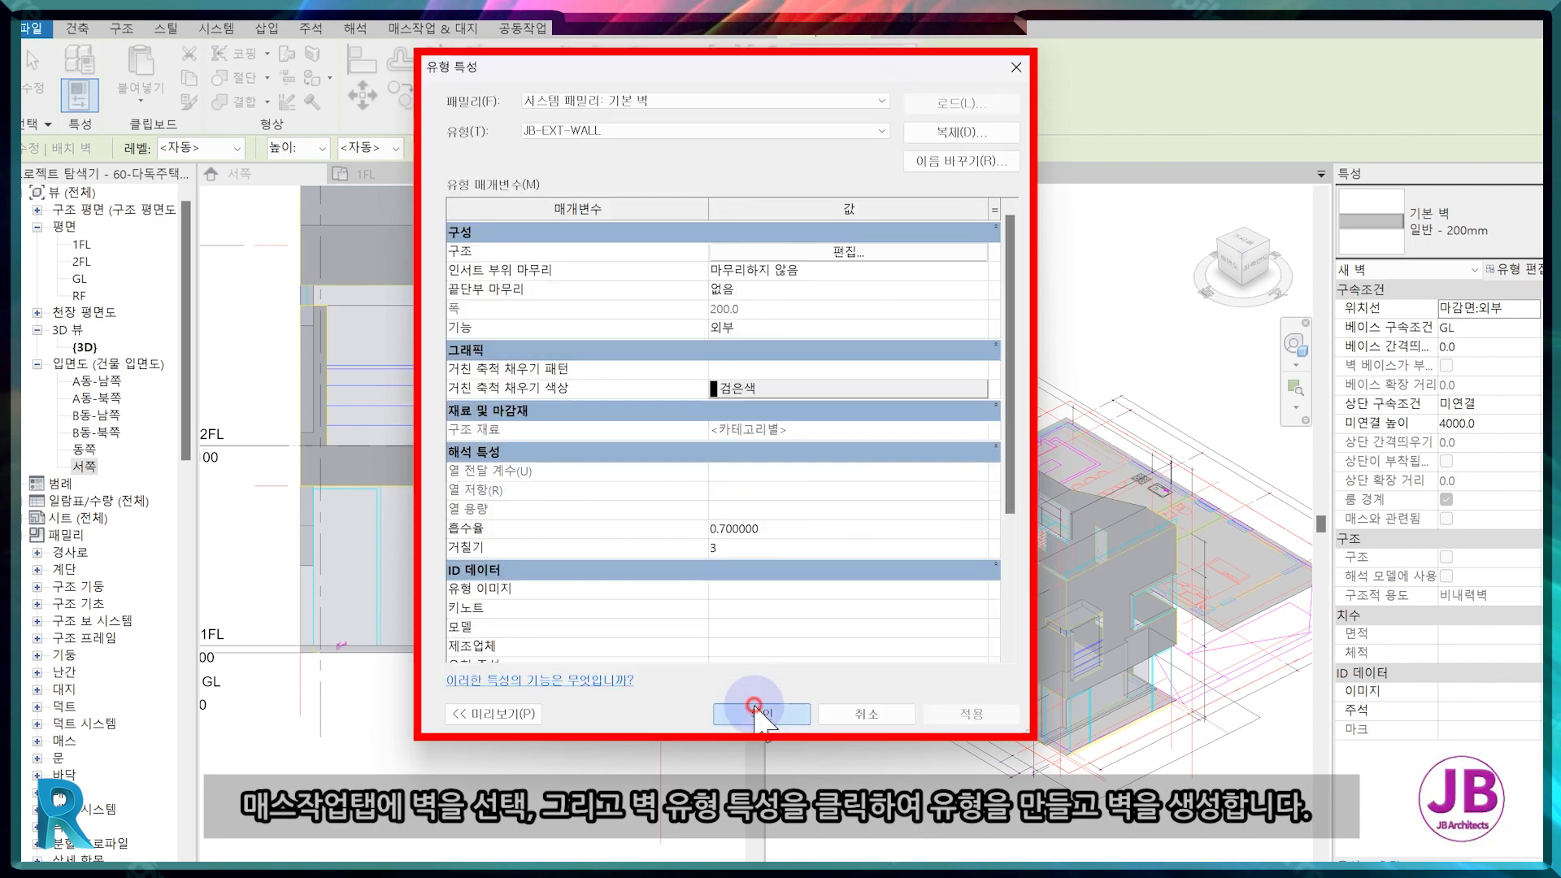
left_click(755, 707)
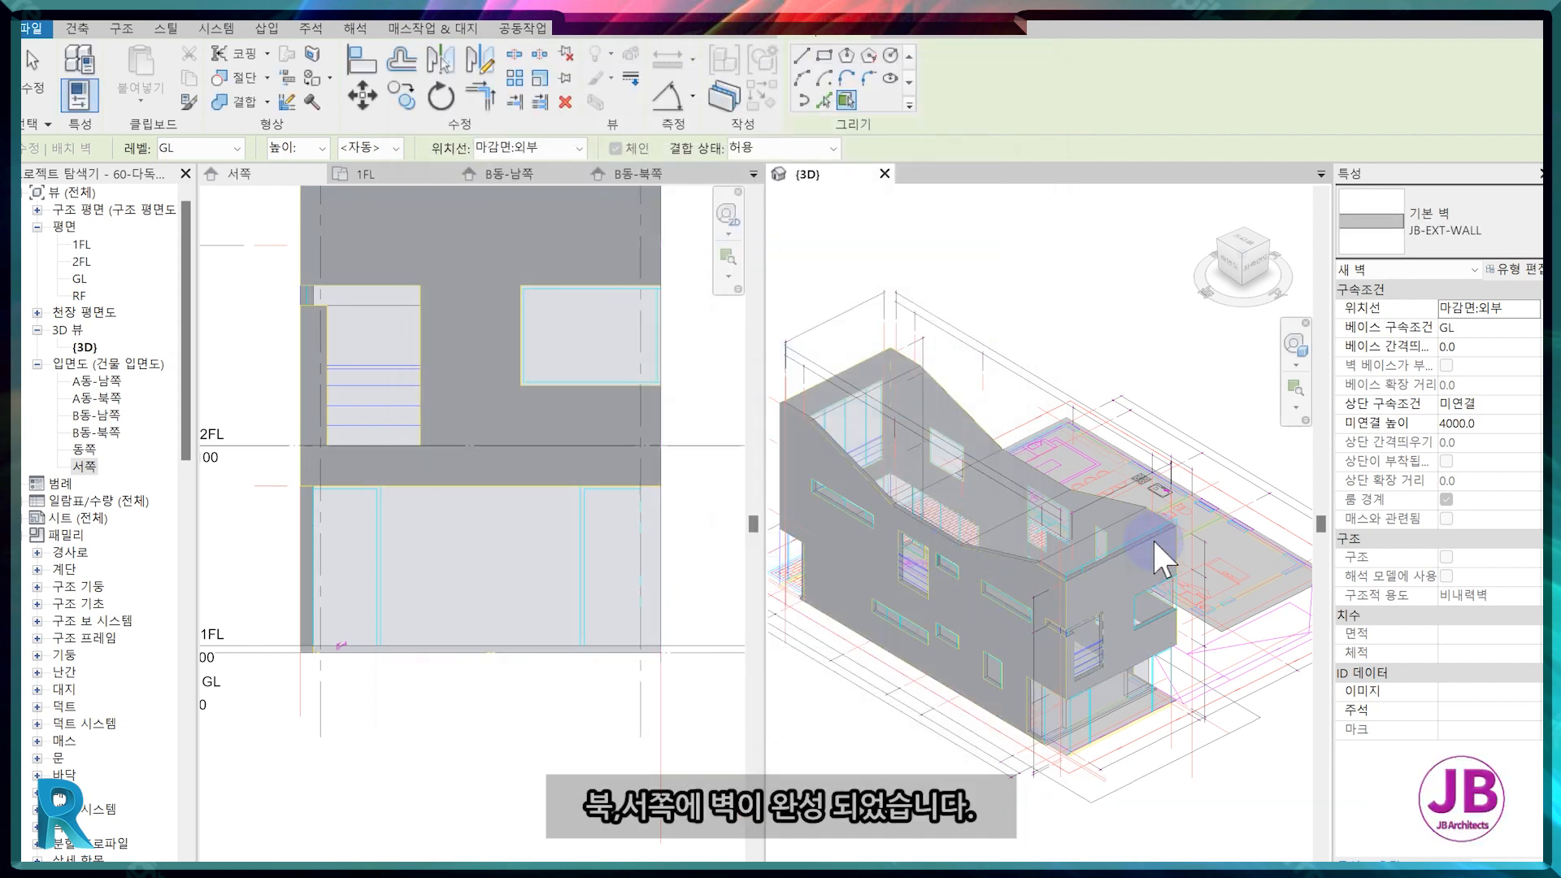
Create JB-EXT-WALL walls on the north and west faces of the mass and finish the wall command.
scroll(1153, 539, "up", 3)
left_click(1127, 659)
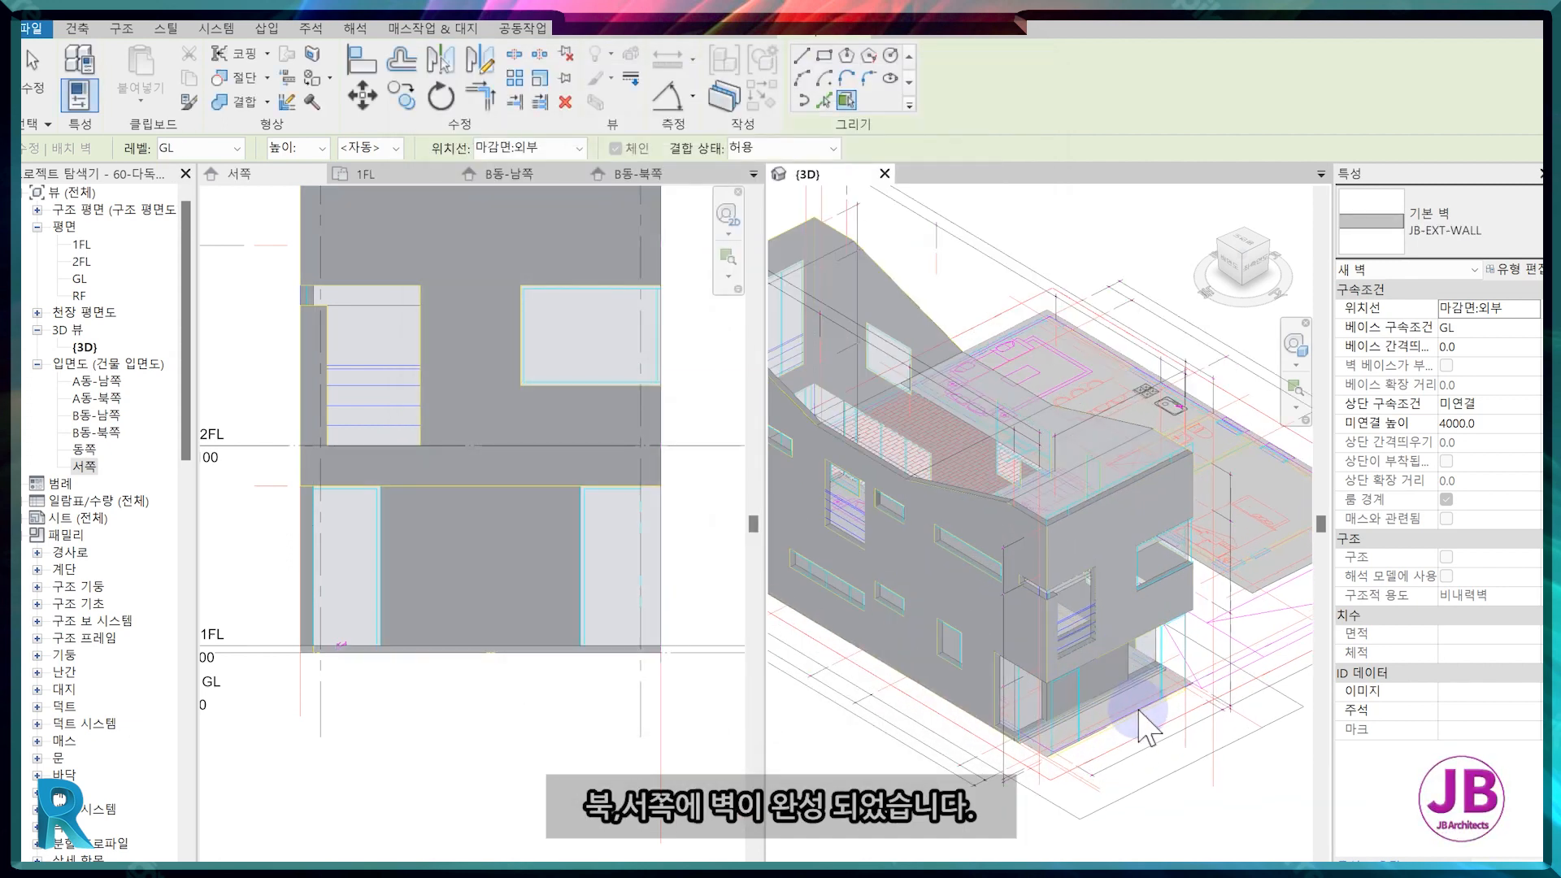
key("Escape")
key("Escape")
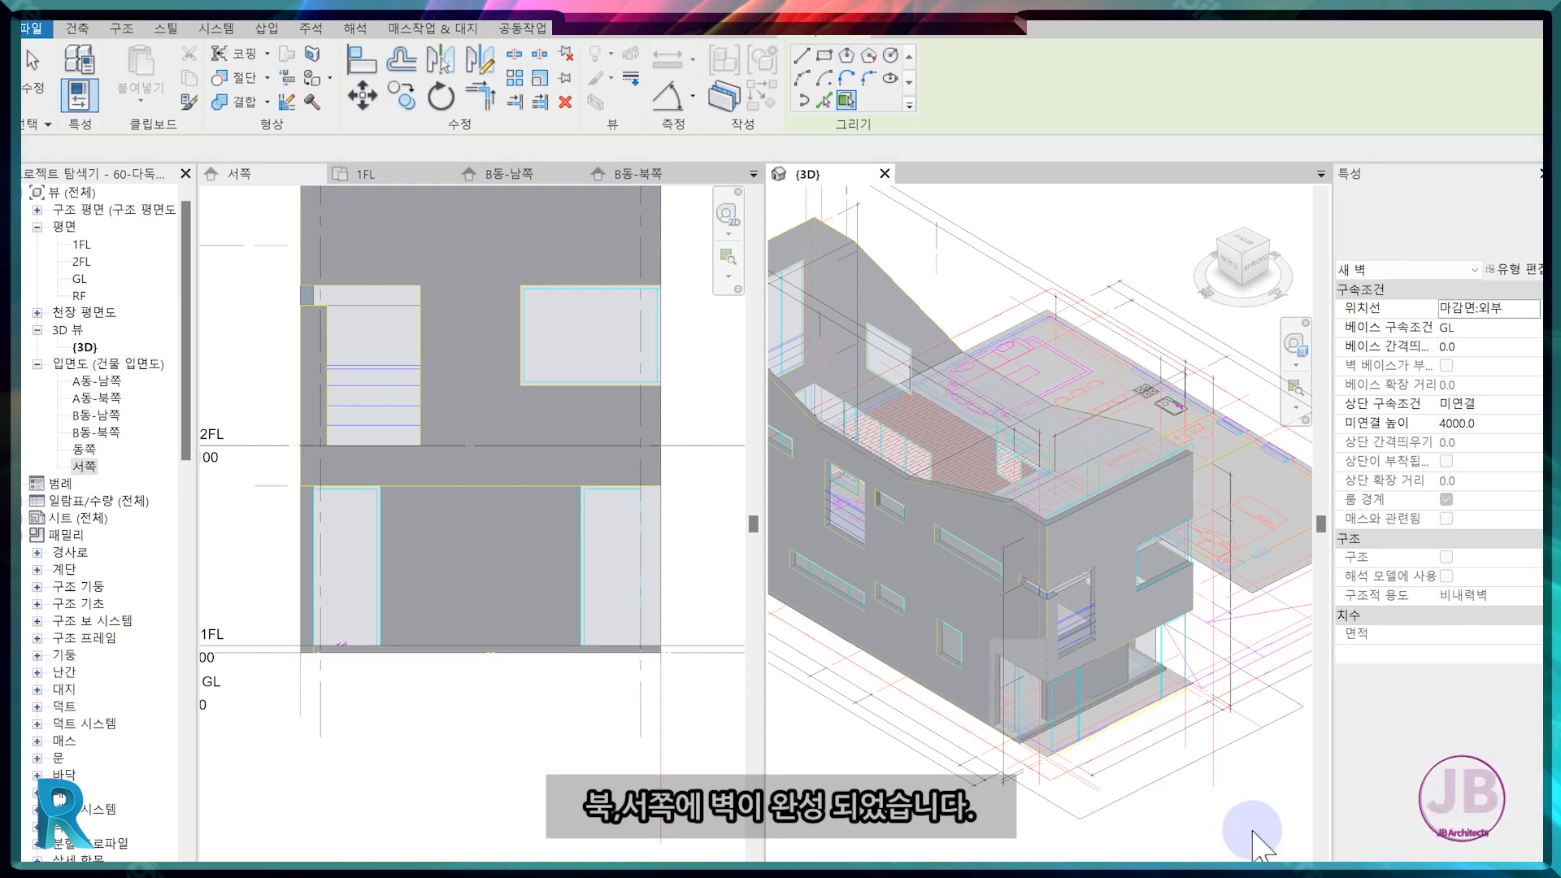
middle_click_drag(890, 764, 923, 773, "shift")
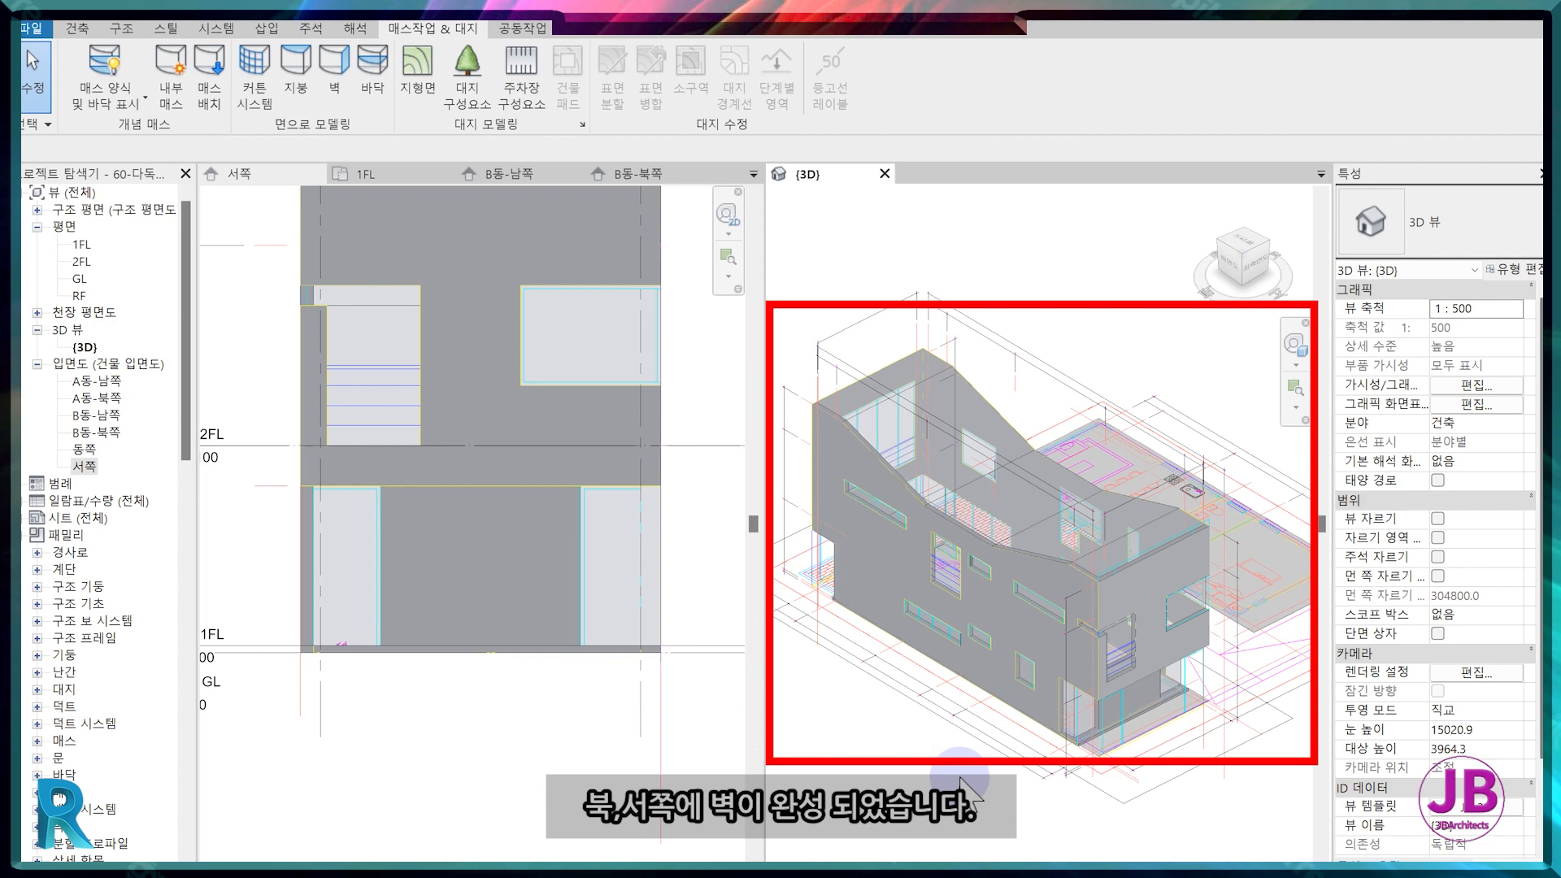
Start a roof by face with a new basic roof type JB-ROOF, duplicated from the generic 125 mm type.
left_click(306, 78)
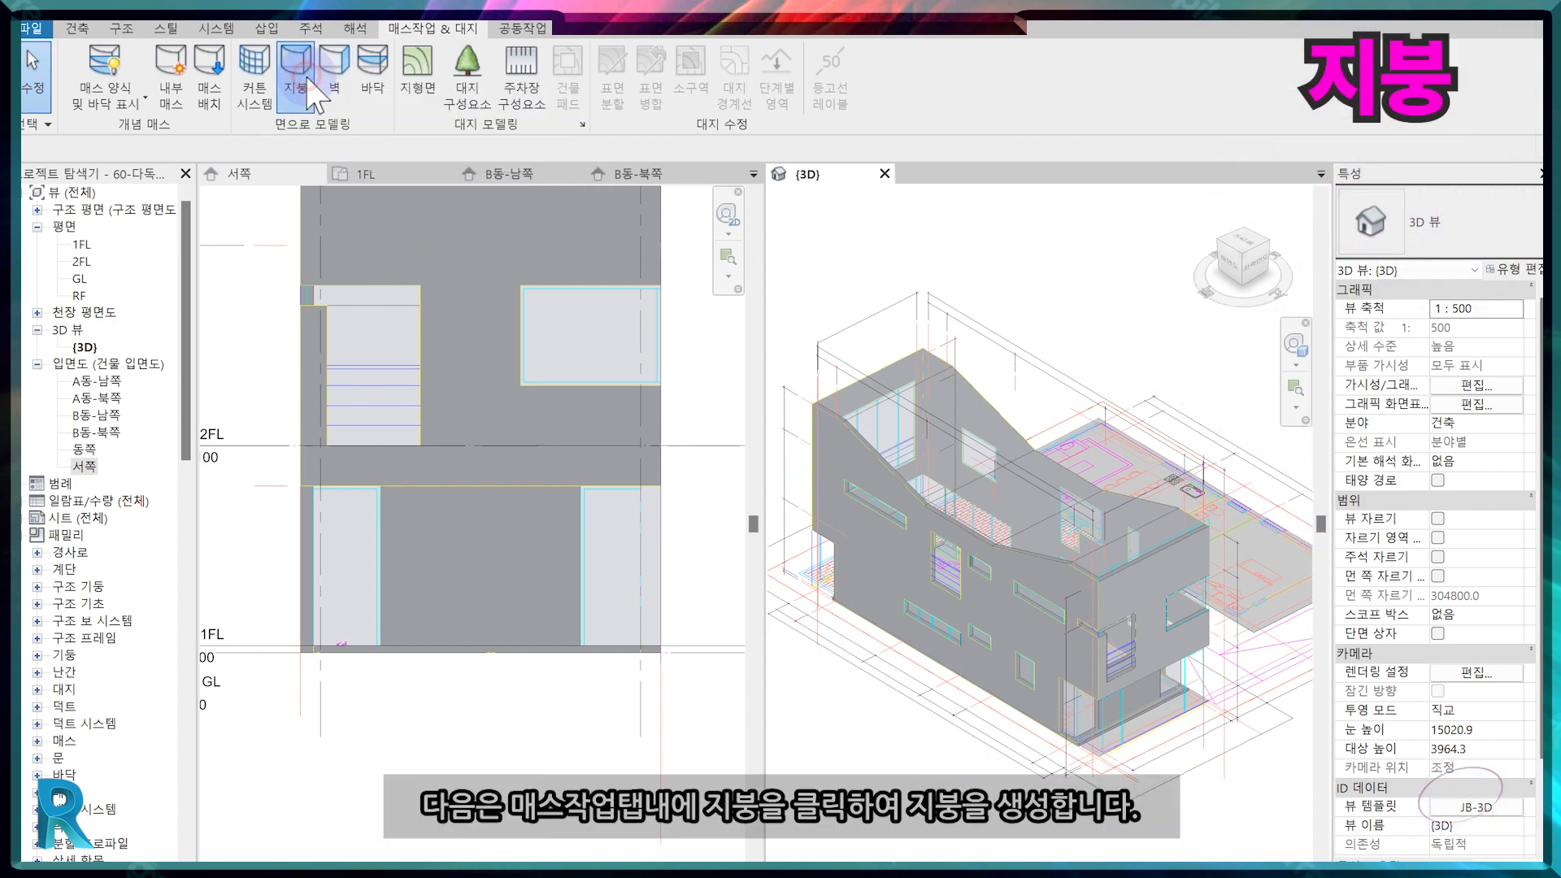
left_click(1512, 269)
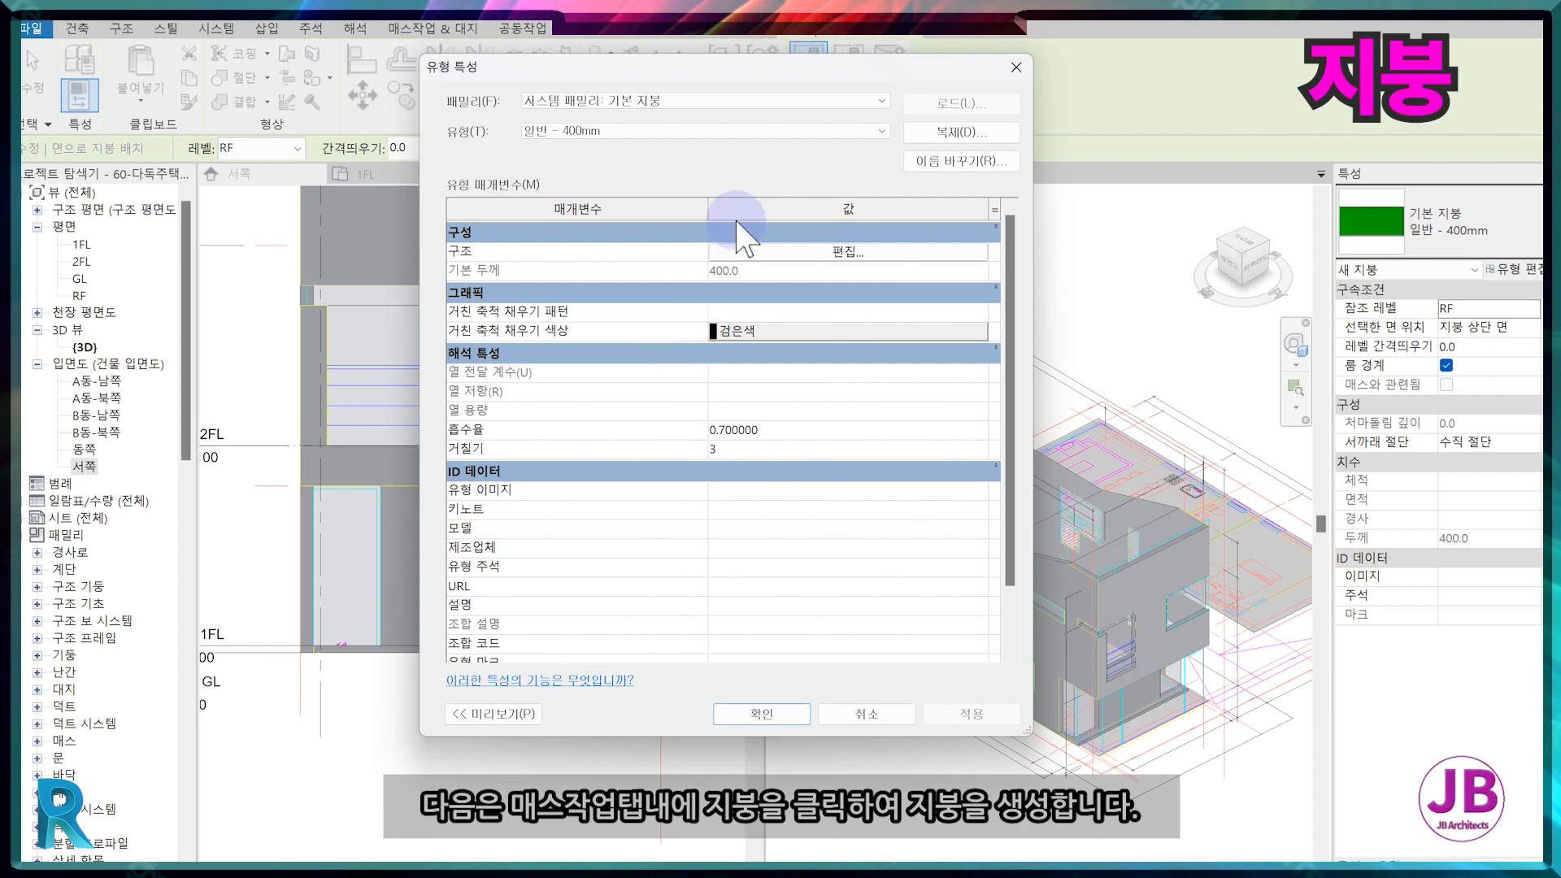
left_click(680, 130)
left_click(680, 147)
left_click(957, 135)
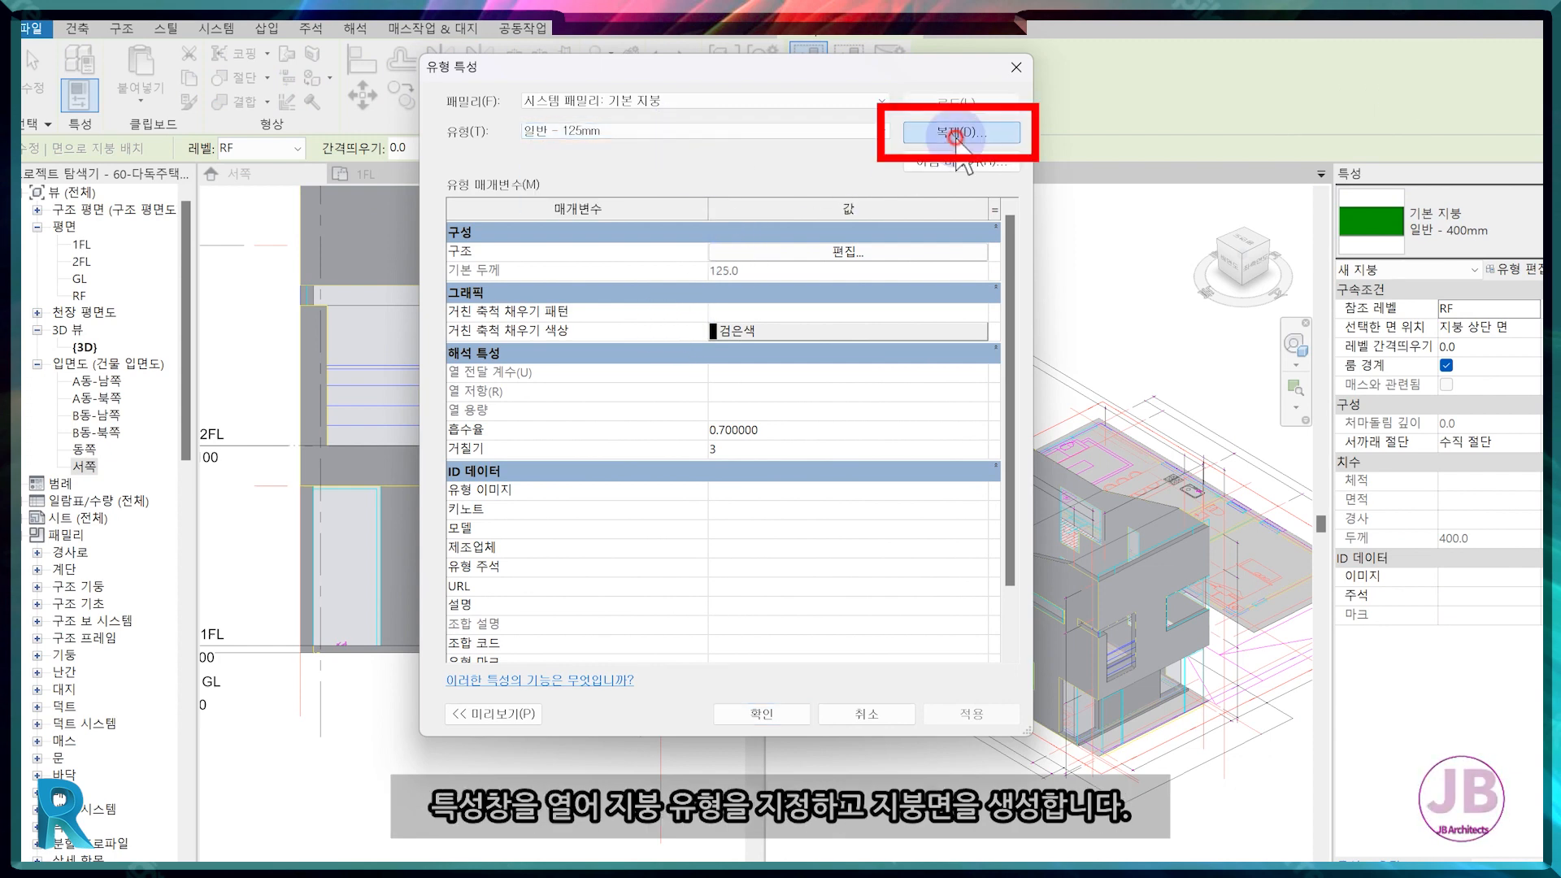
type("JB-ROOF")
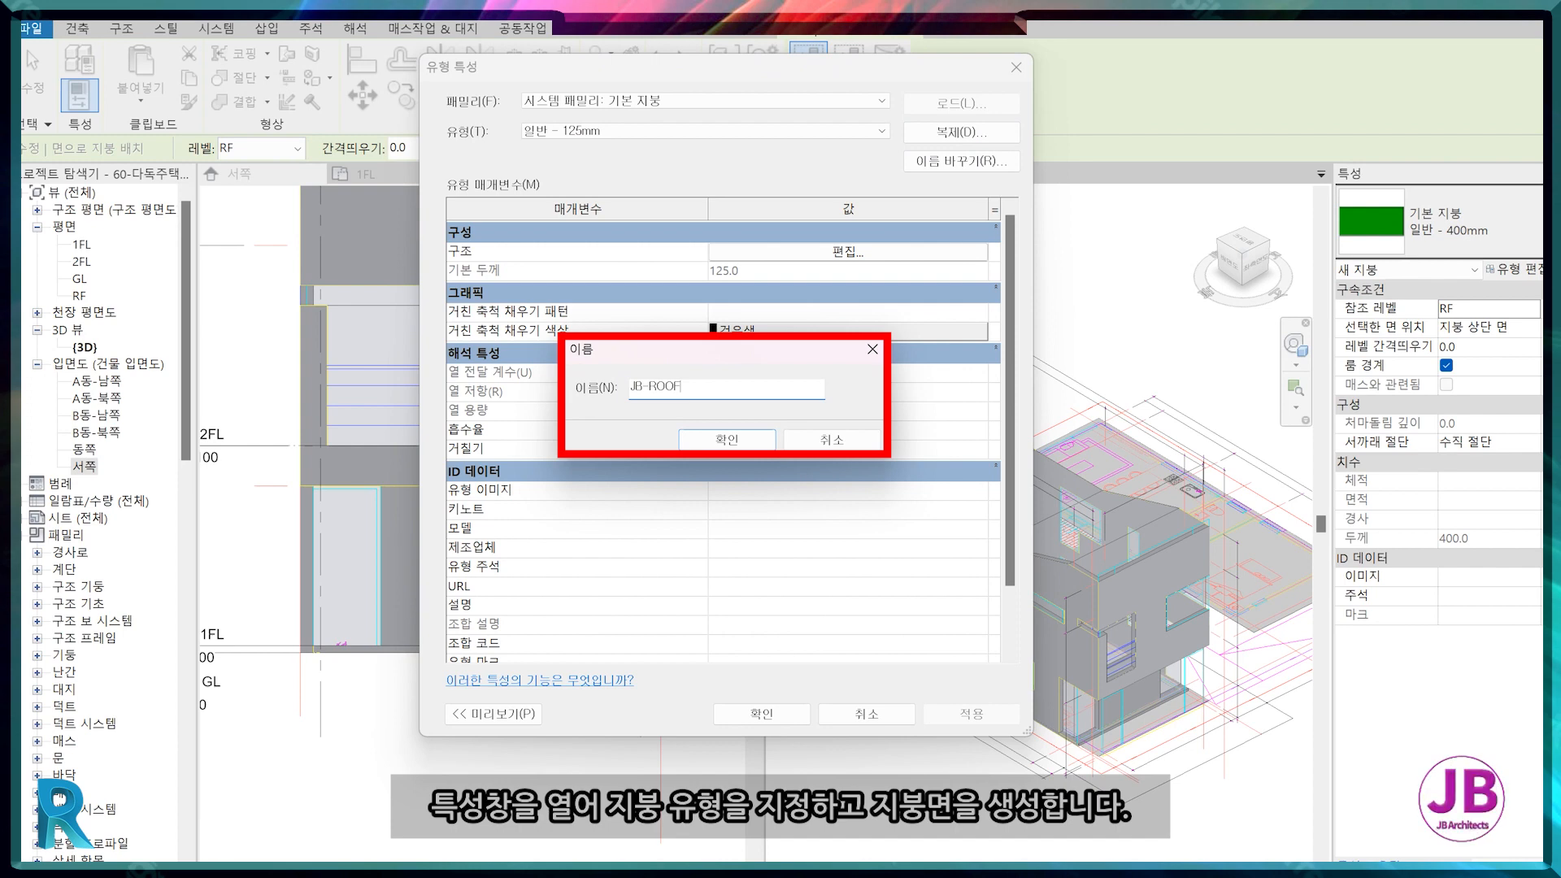
key("Return")
Set the JB-ROOF structure layer thickness to 150 mm and create the roof on the top faces of the mass.
left_click(823, 253)
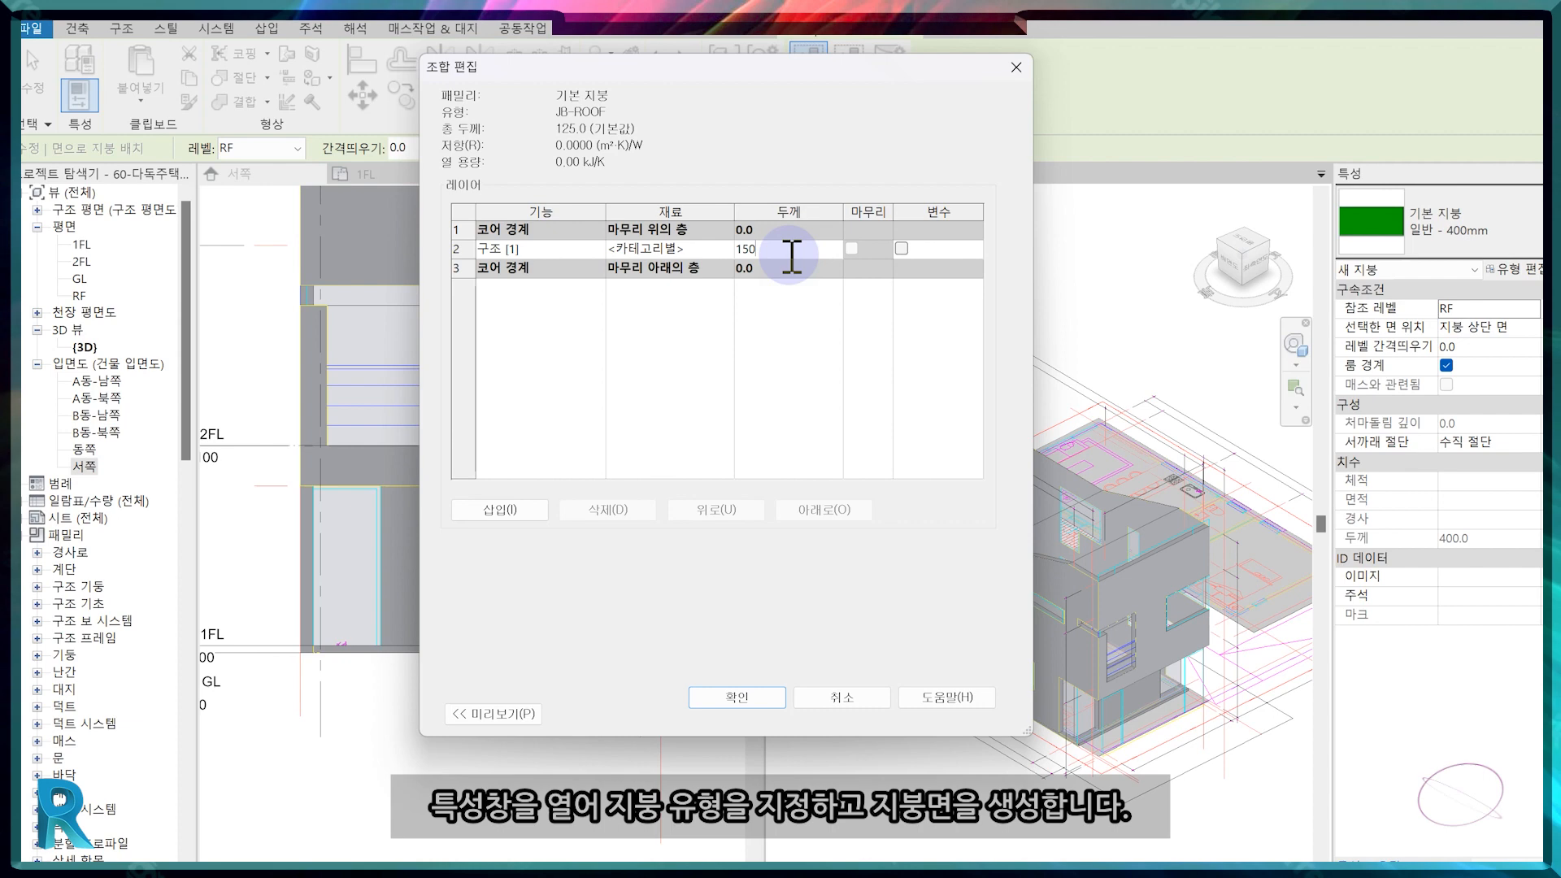
left_click(737, 697)
left_click(732, 707)
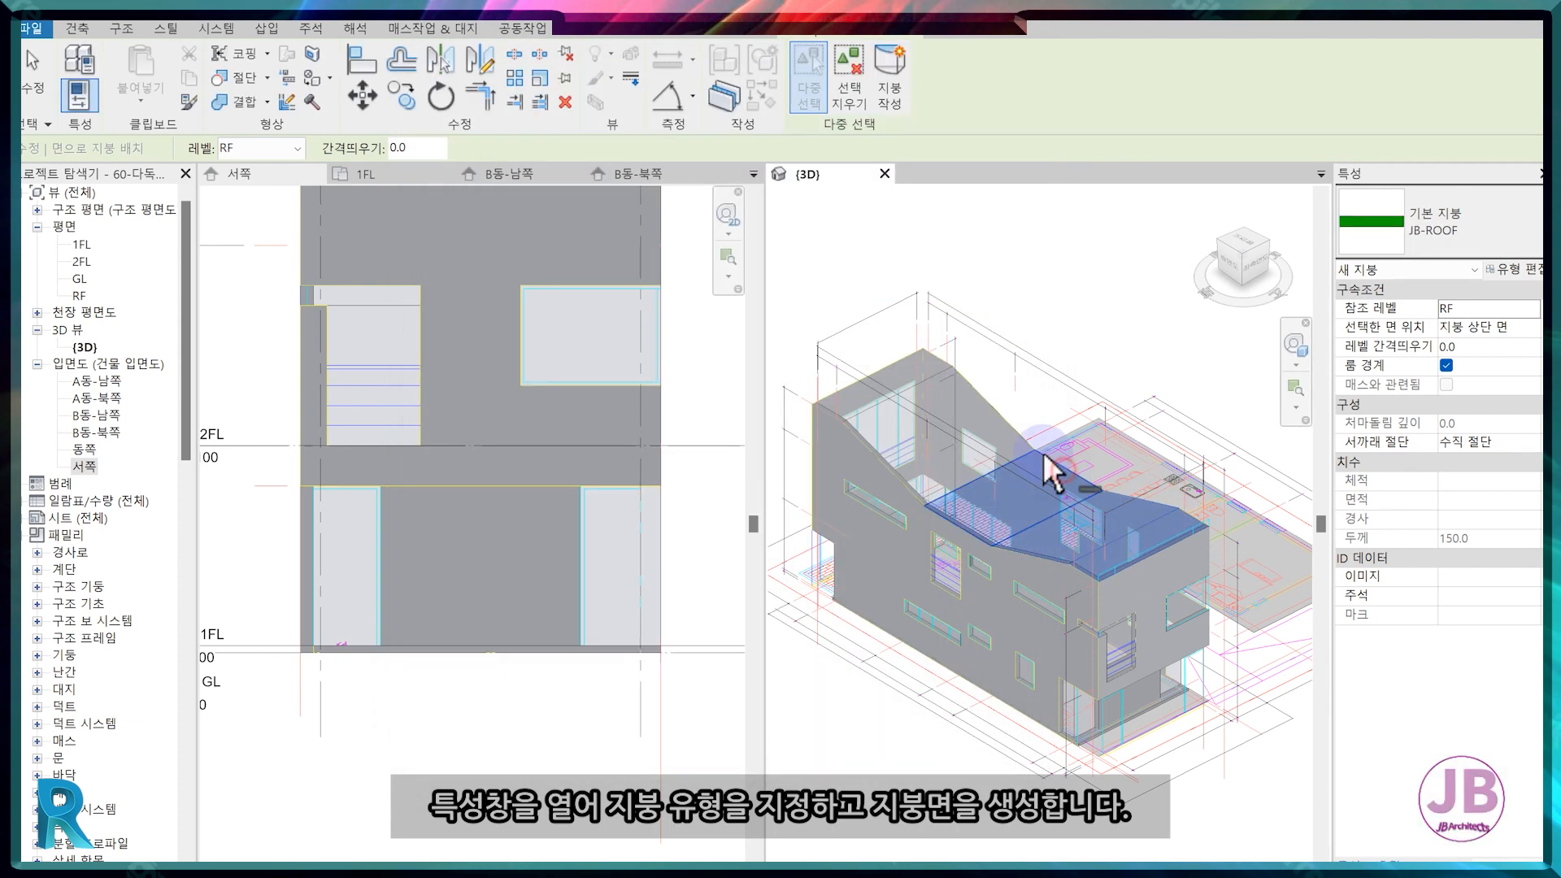
left_click(930, 351)
left_click(889, 69)
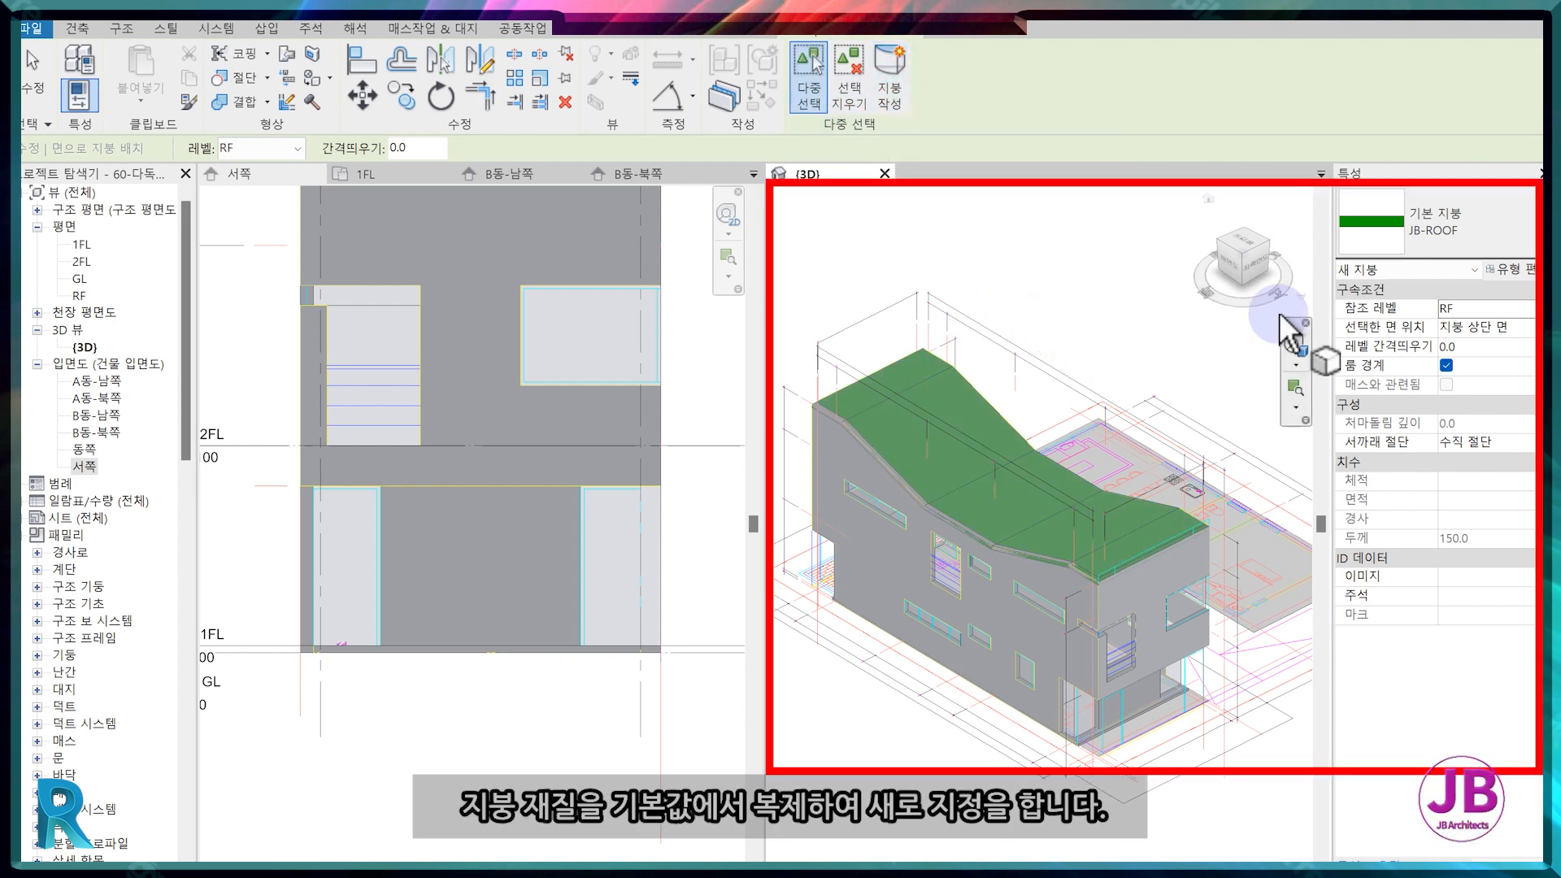
From the JB-ROOF structure layer's material setting, duplicate the default material (기본값) and name the copy JB-ROOF.
left_click(1507, 268)
left_click(935, 325)
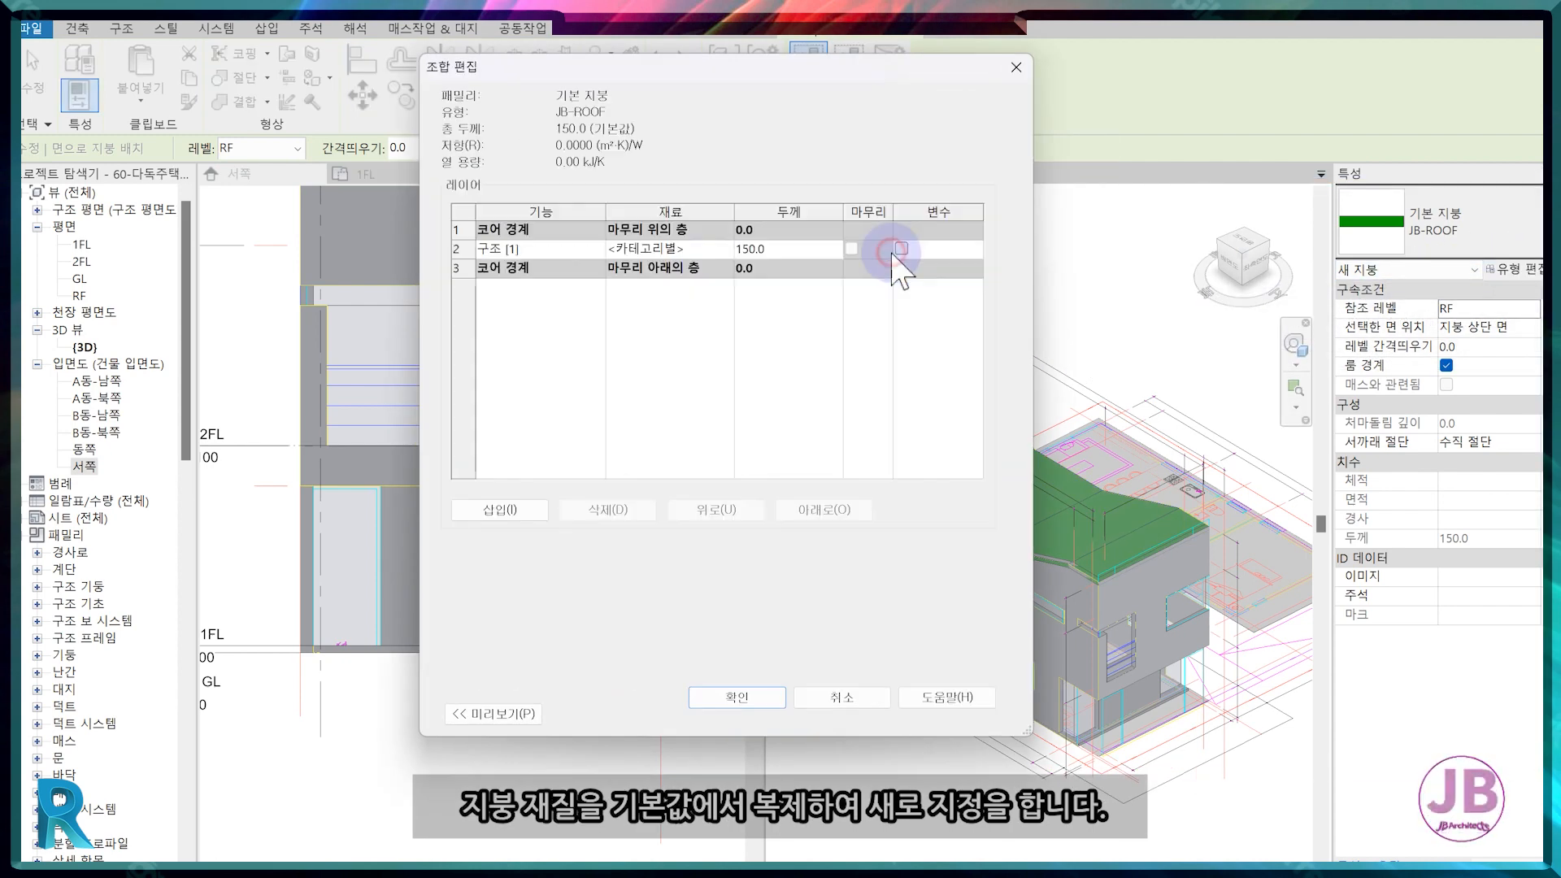
left_click(732, 248)
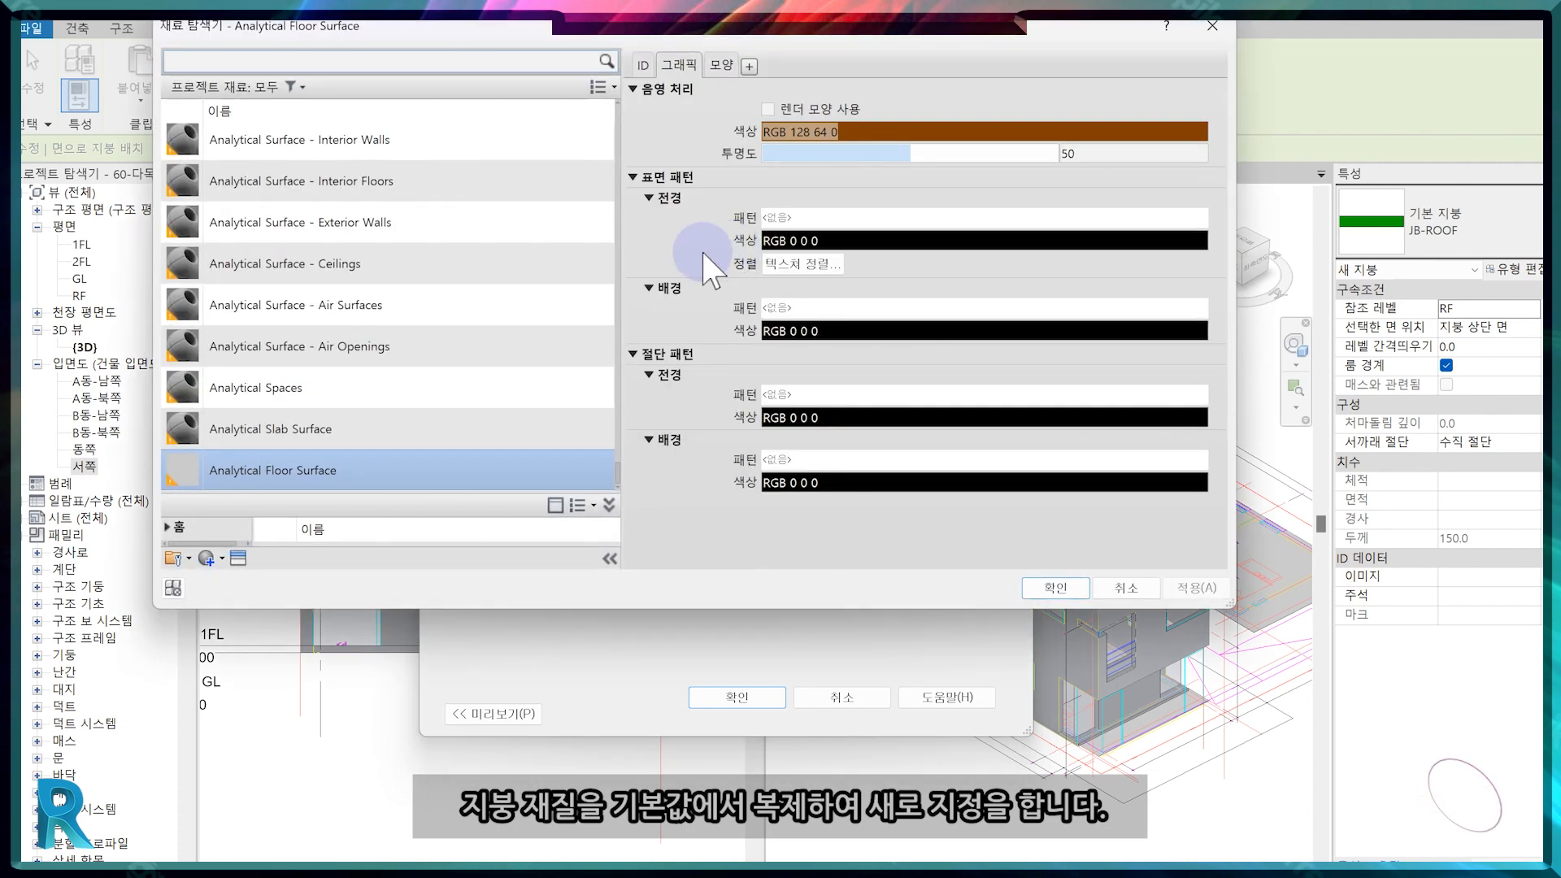
scroll(279, 216, "up", 10)
right_click(282, 205)
left_click(313, 230)
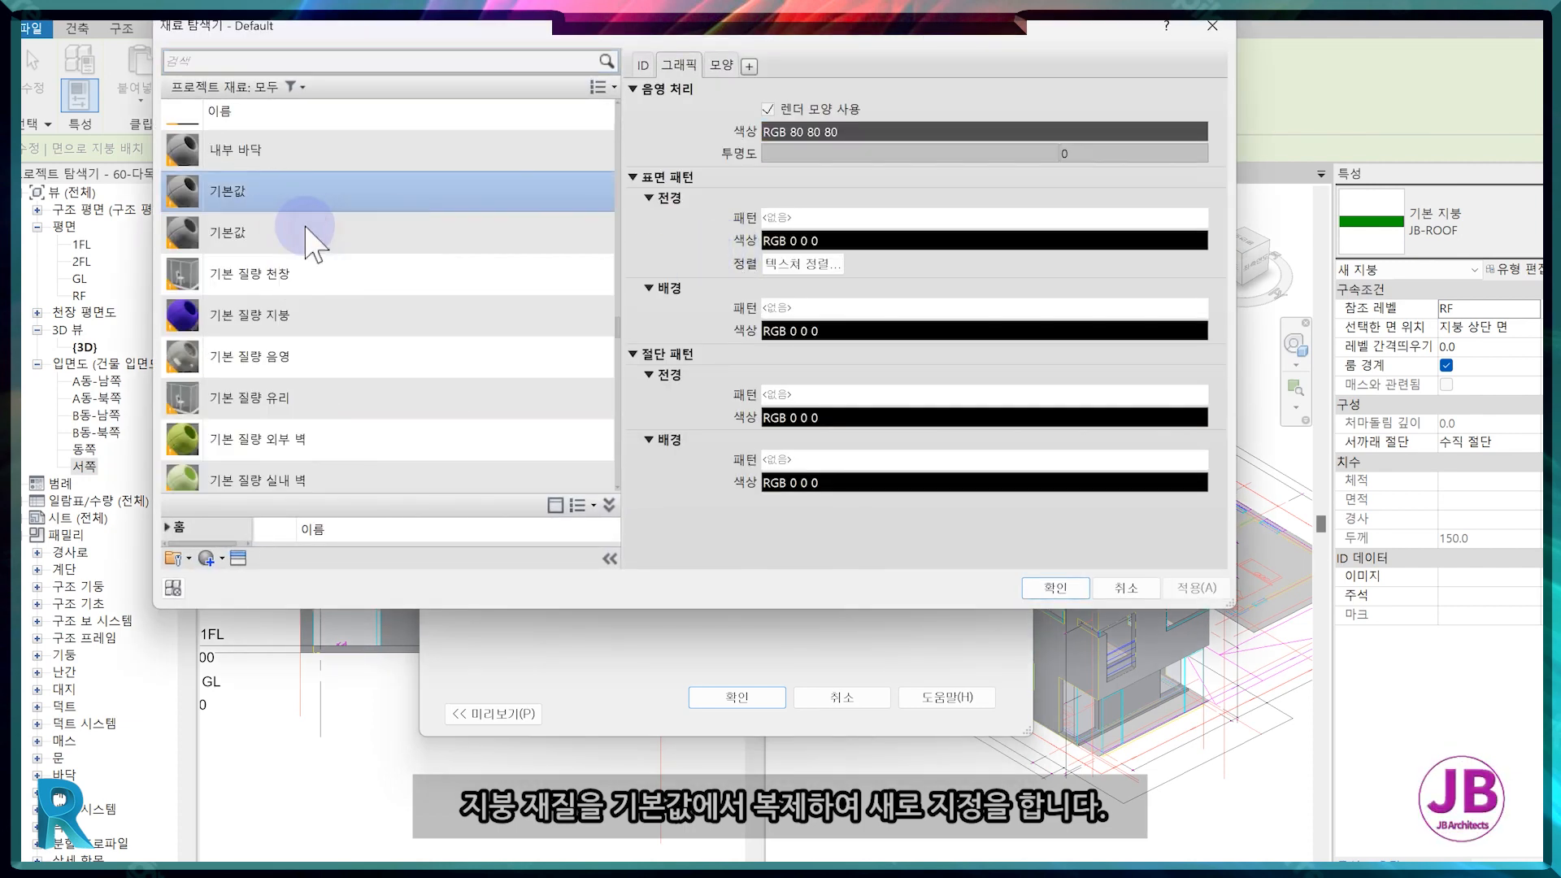
type("JB-ROOF")
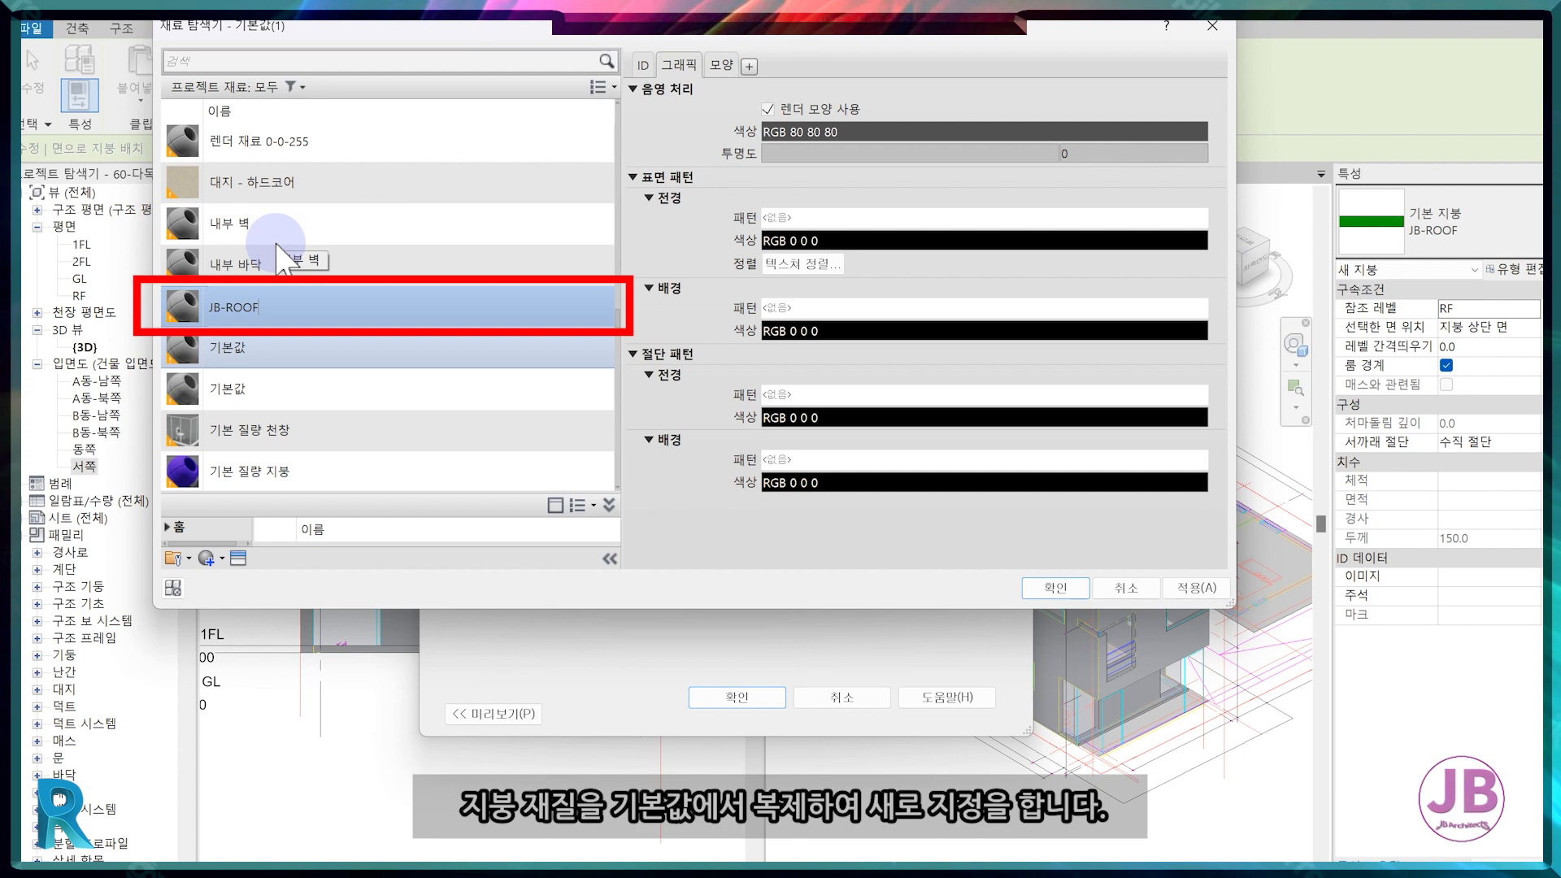
key("Return")
Assign the JB-ROOF material to the roof's structure layer, confirm the type settings and leave the roof command.
left_click(722, 65)
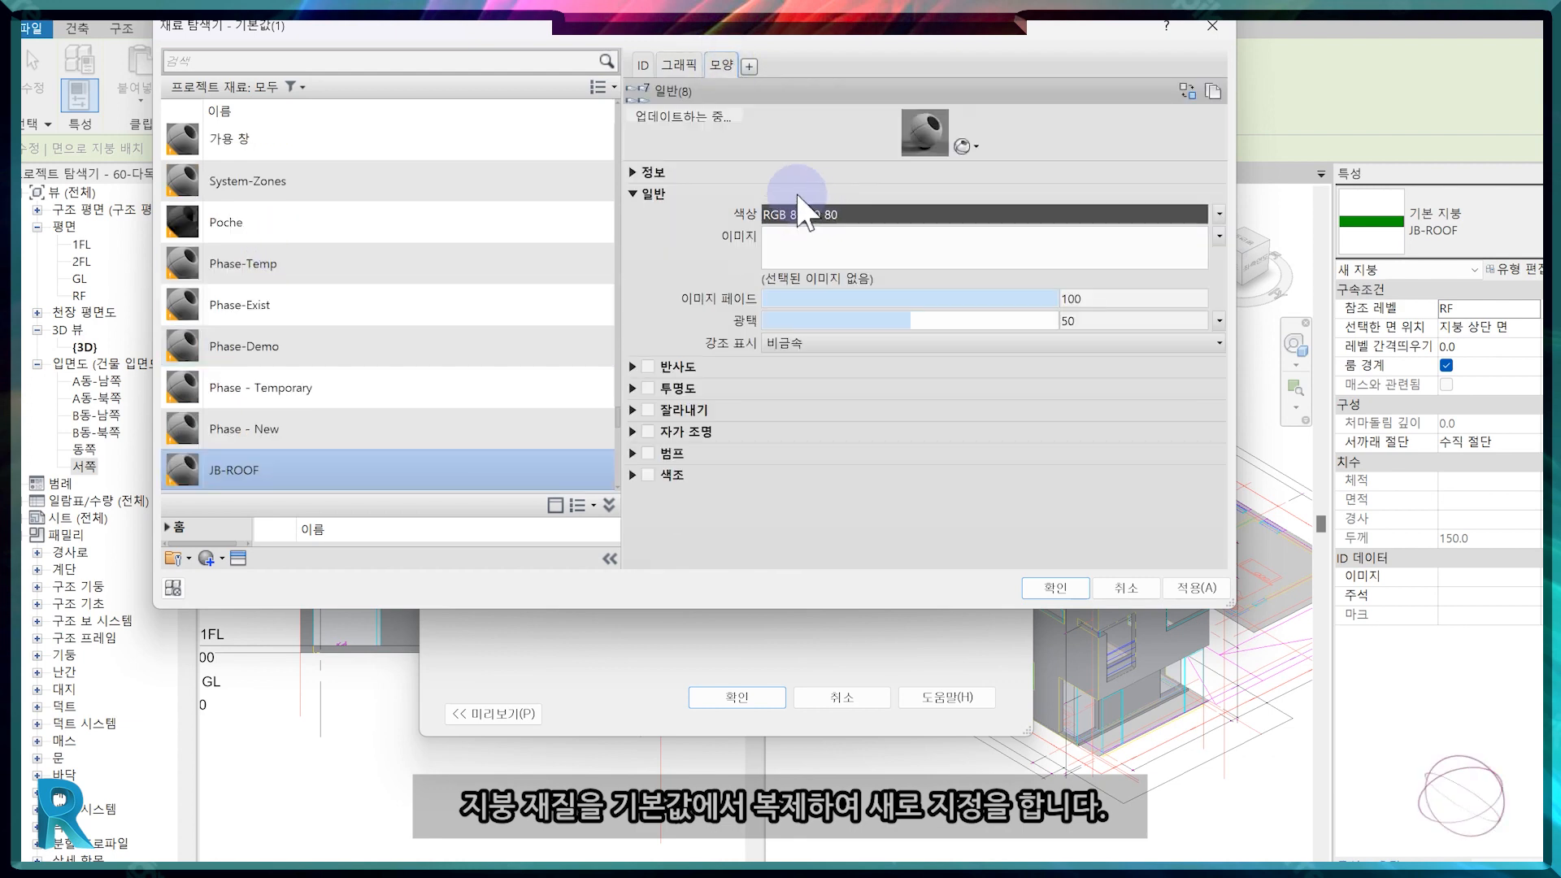
left_click(1071, 592)
left_click(716, 698)
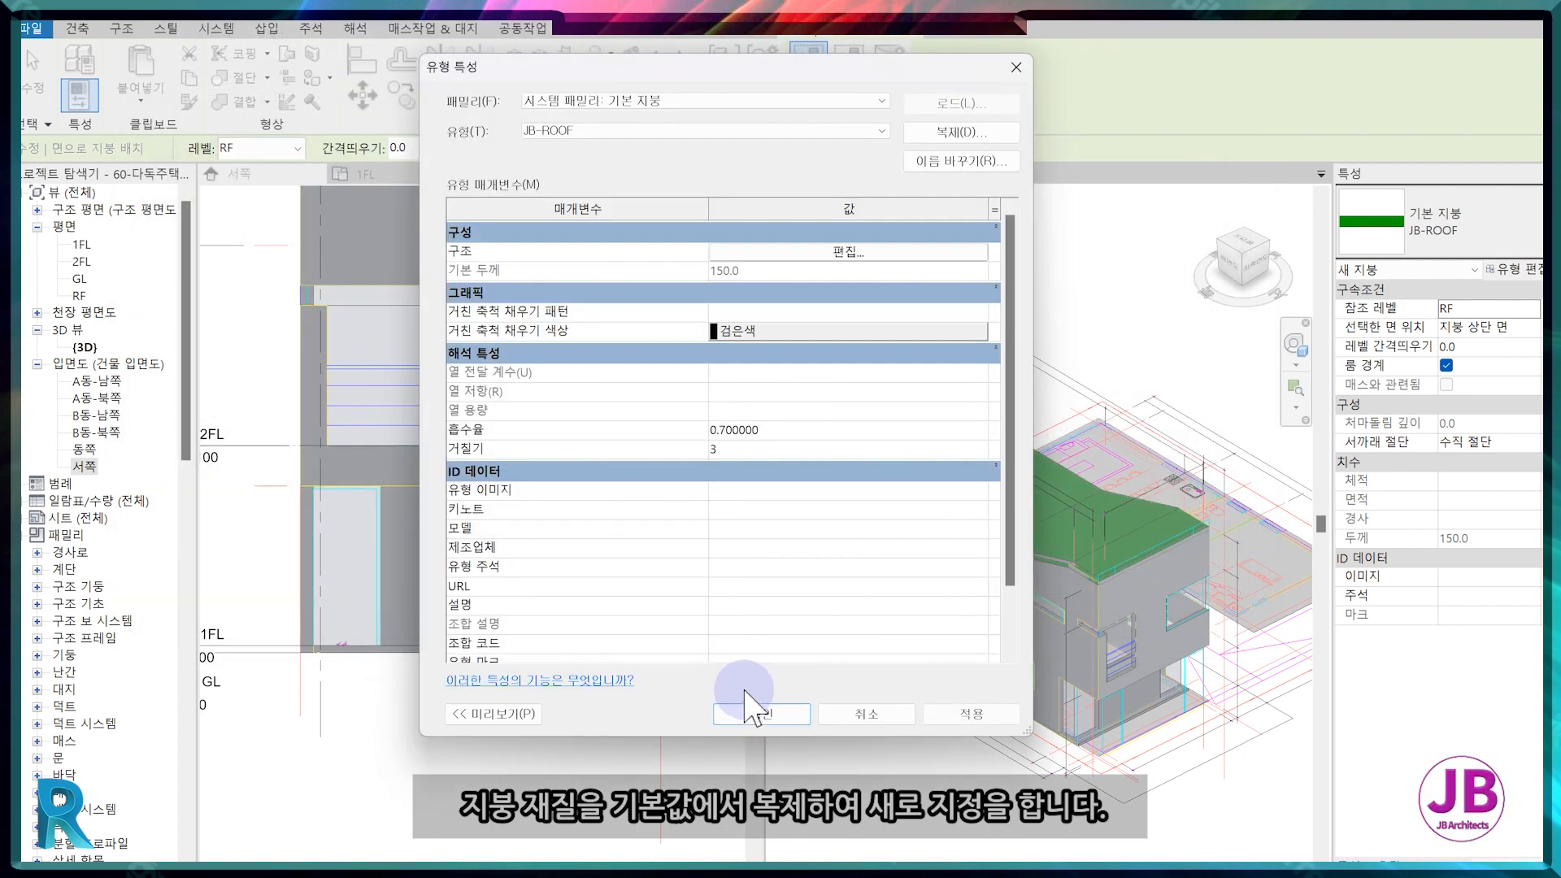
left_click(794, 715)
key("Escape")
From the west upper wall's structure layer material setting, duplicate the JB-ROOF material and name the copy JB-EXT-WALL.
scroll(1070, 552, "up", 1)
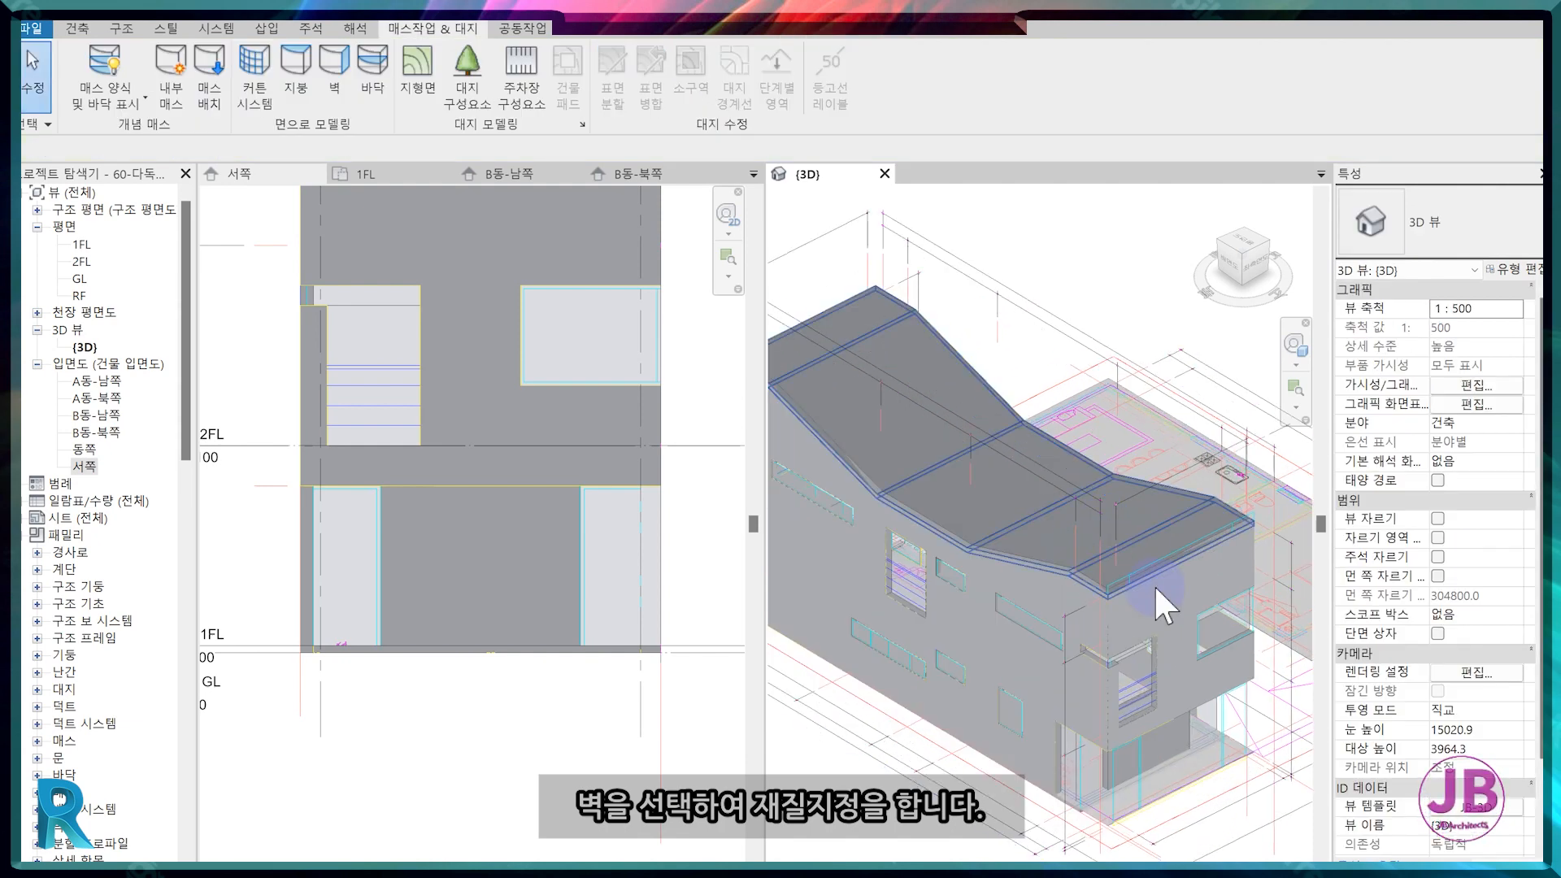
left_click(1246, 574)
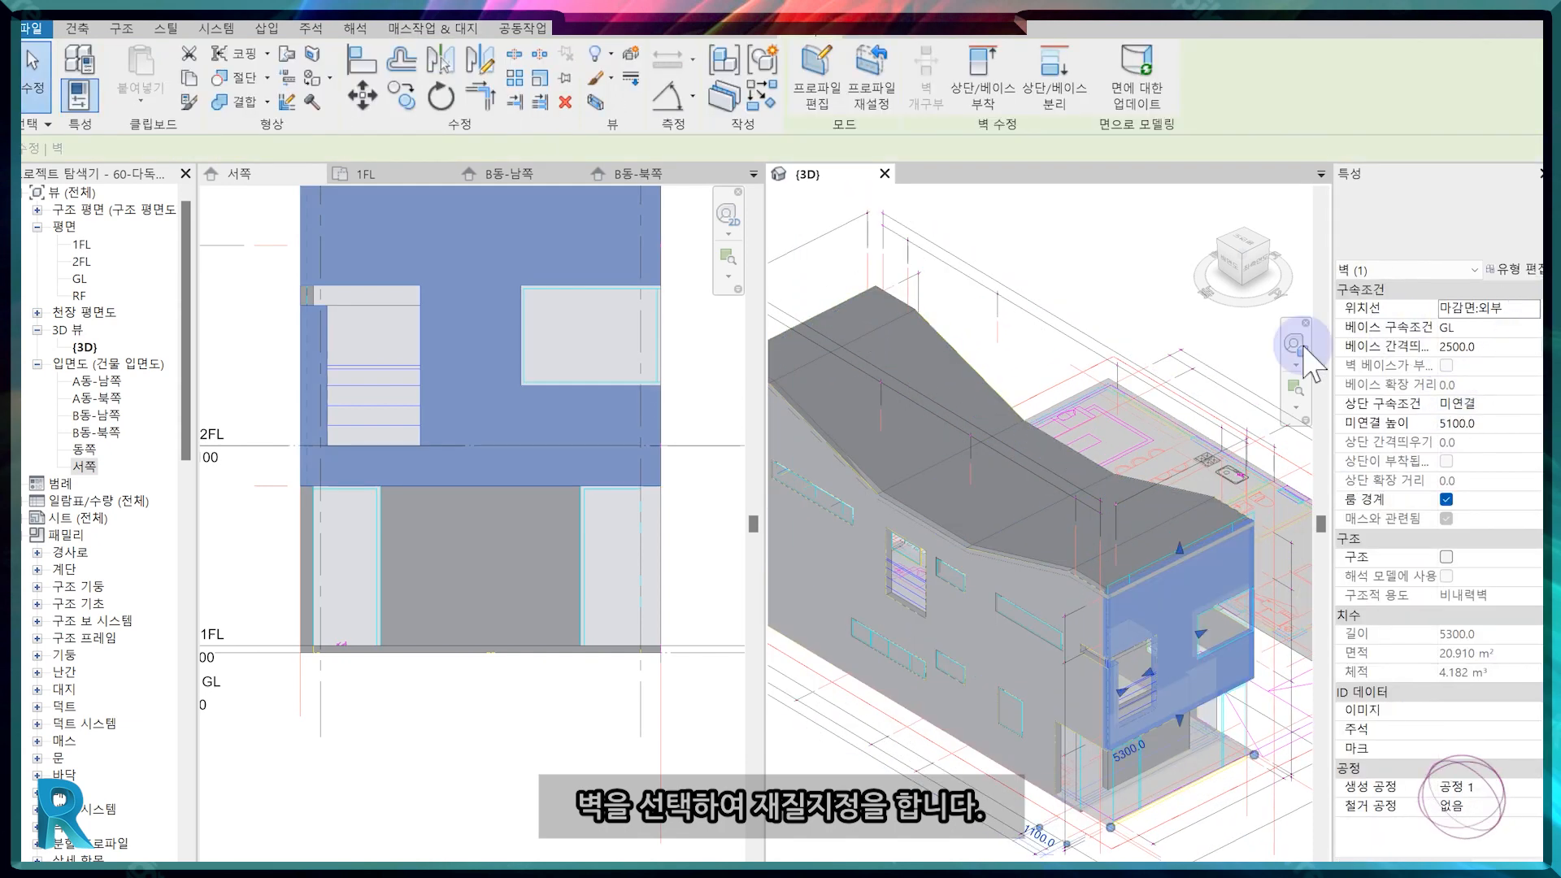
left_click(762, 252)
left_click(732, 263)
left_click(734, 266)
left_click(215, 426)
right_click(218, 431)
left_click(229, 457)
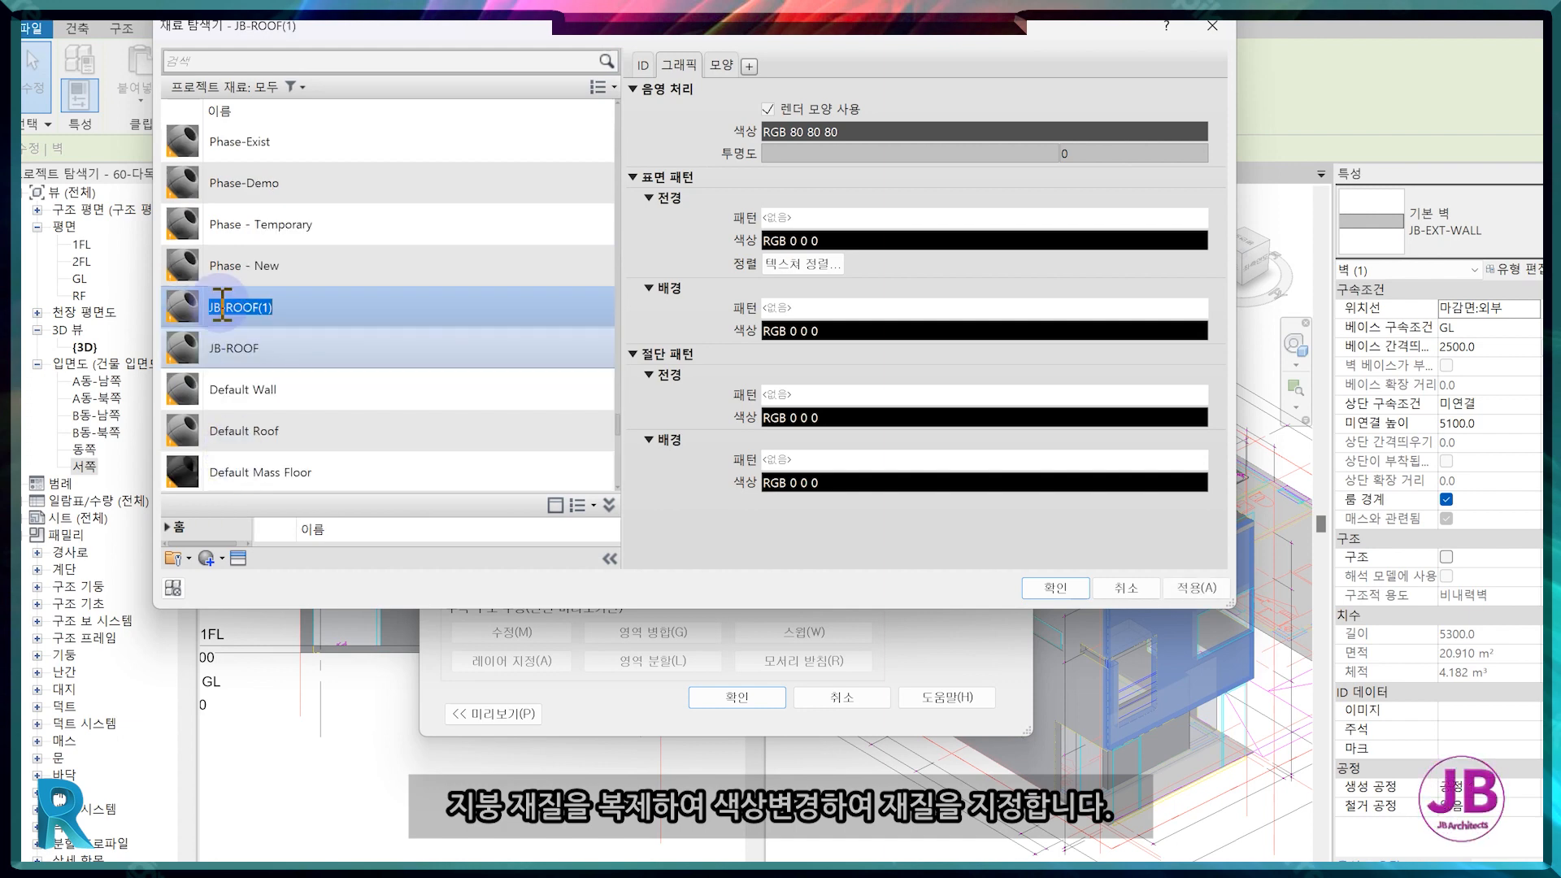
type("JB-EXT-WALL")
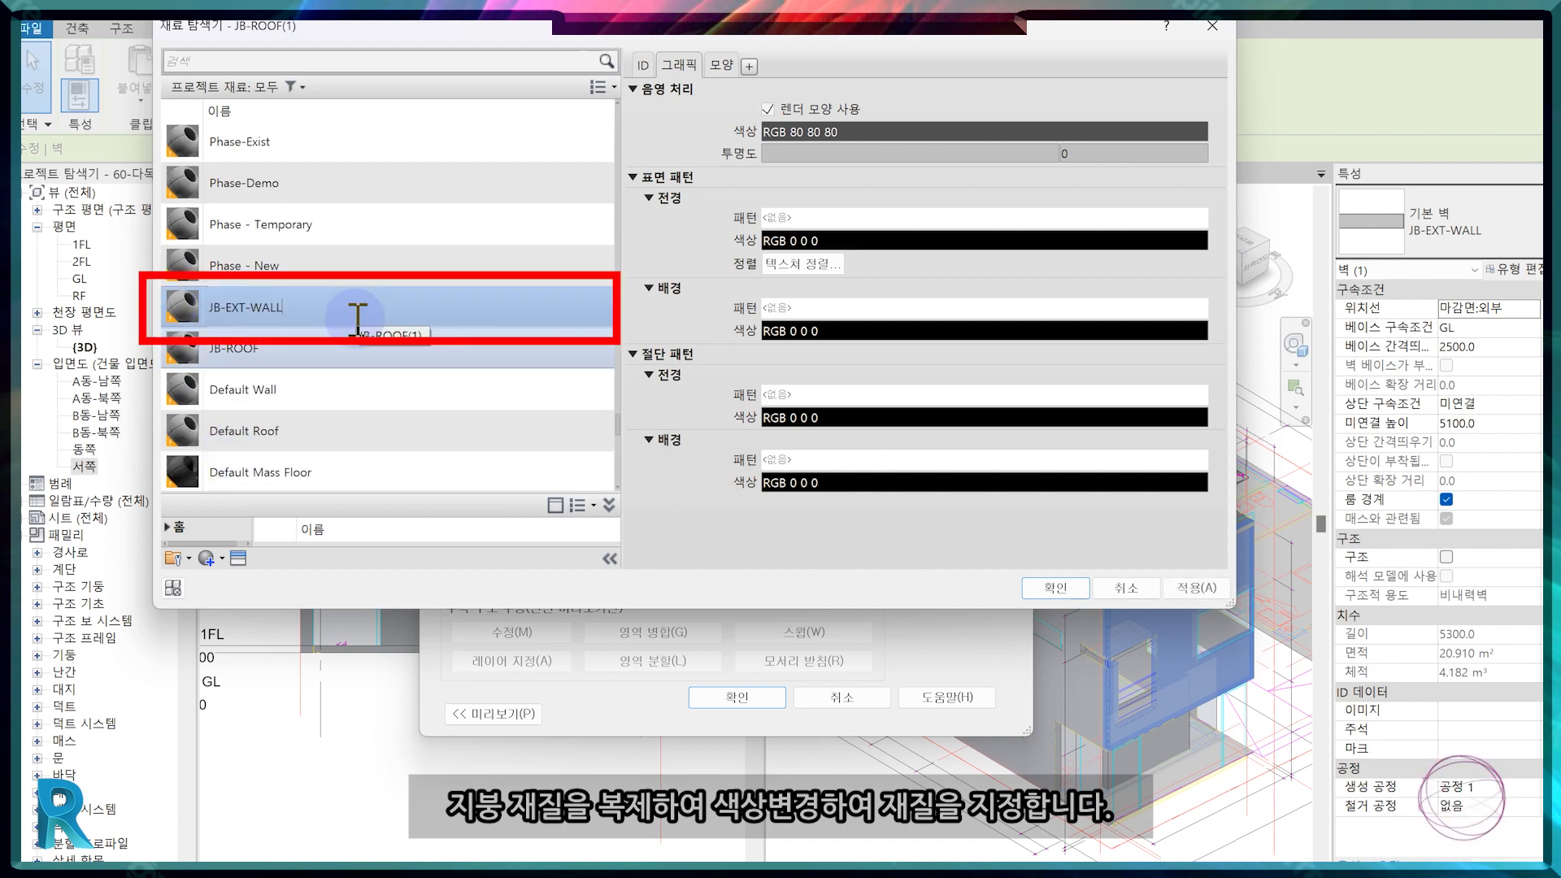
key("Return")
Set the appearance colour of the JB-EXT-WALL material to RGB 224 224 224.
left_click(720, 65)
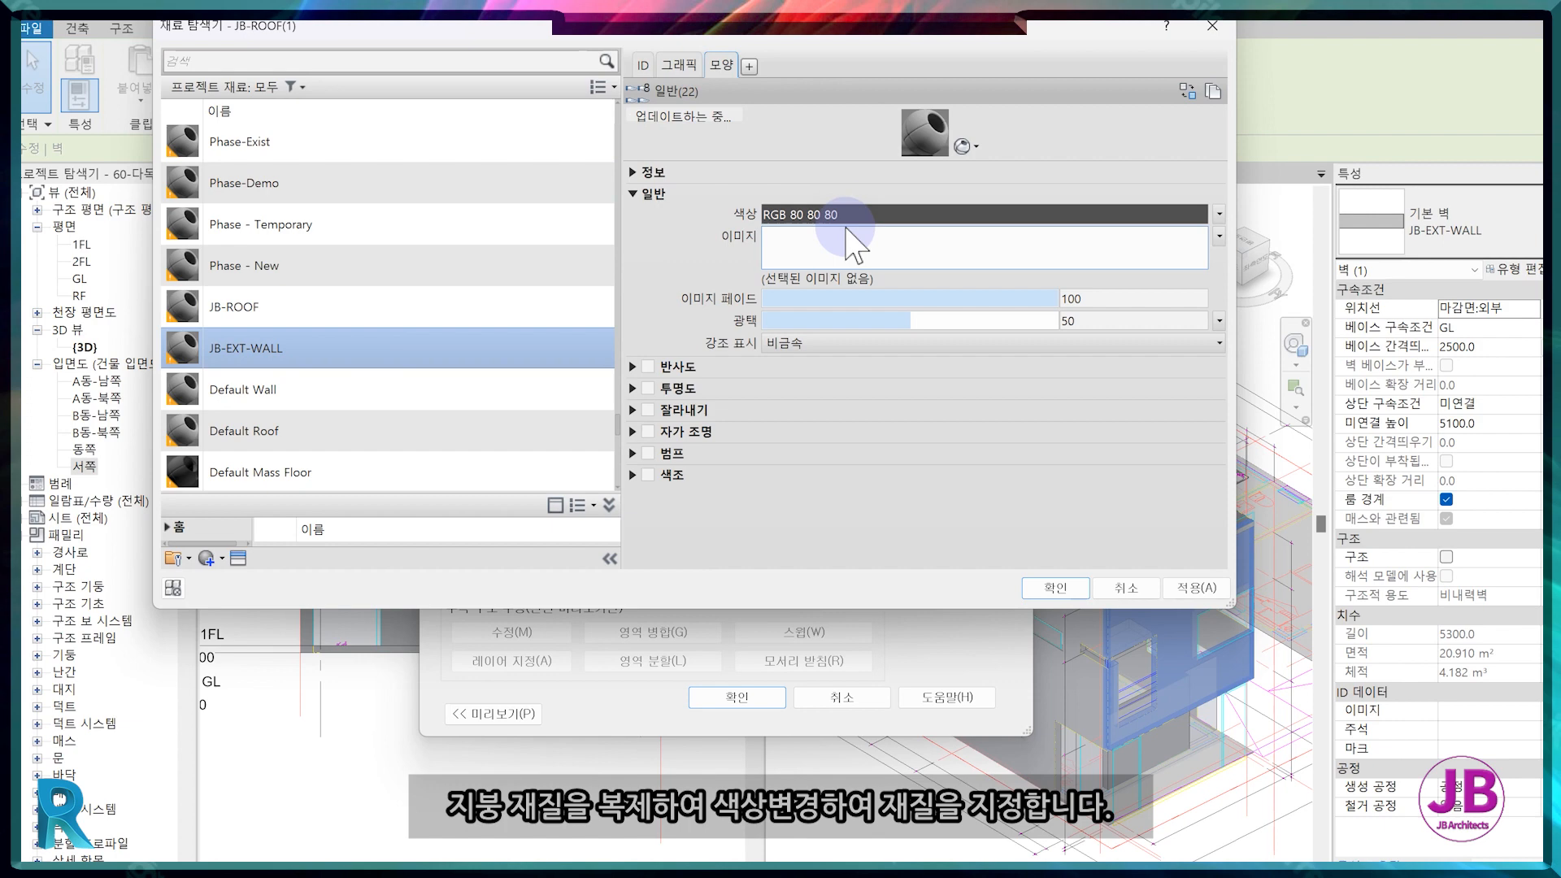
left_click(844, 216)
left_click(939, 192)
left_click(793, 480)
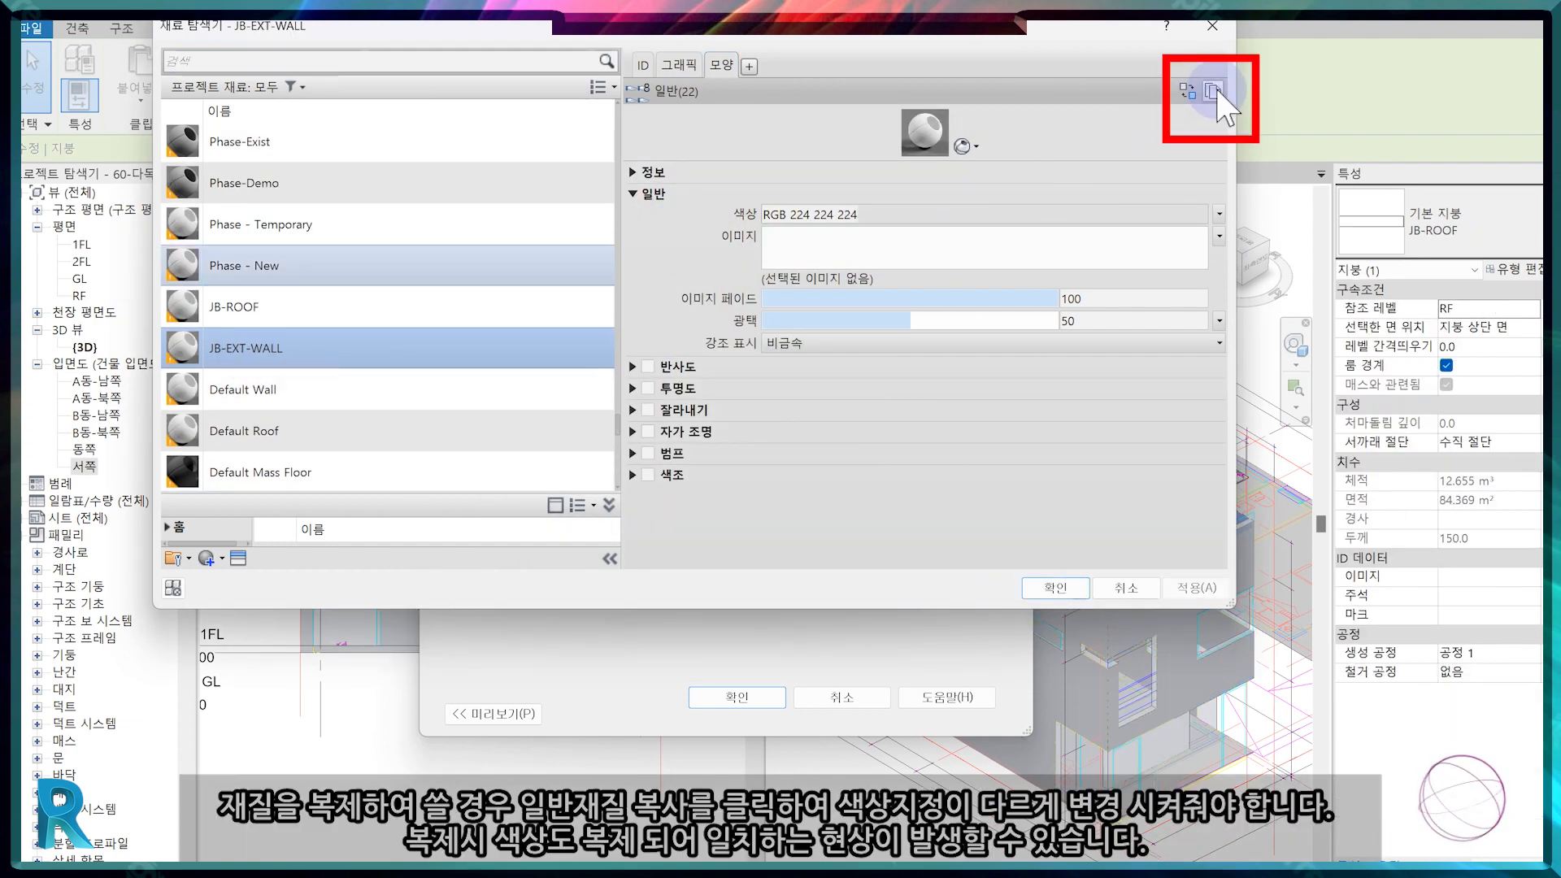
Duplicate the JB-EXT-WALL appearance asset, then edit the JB-ROOF material's appearance colour and apply JB-ROOF to the roof's structure layer.
left_click(1214, 91)
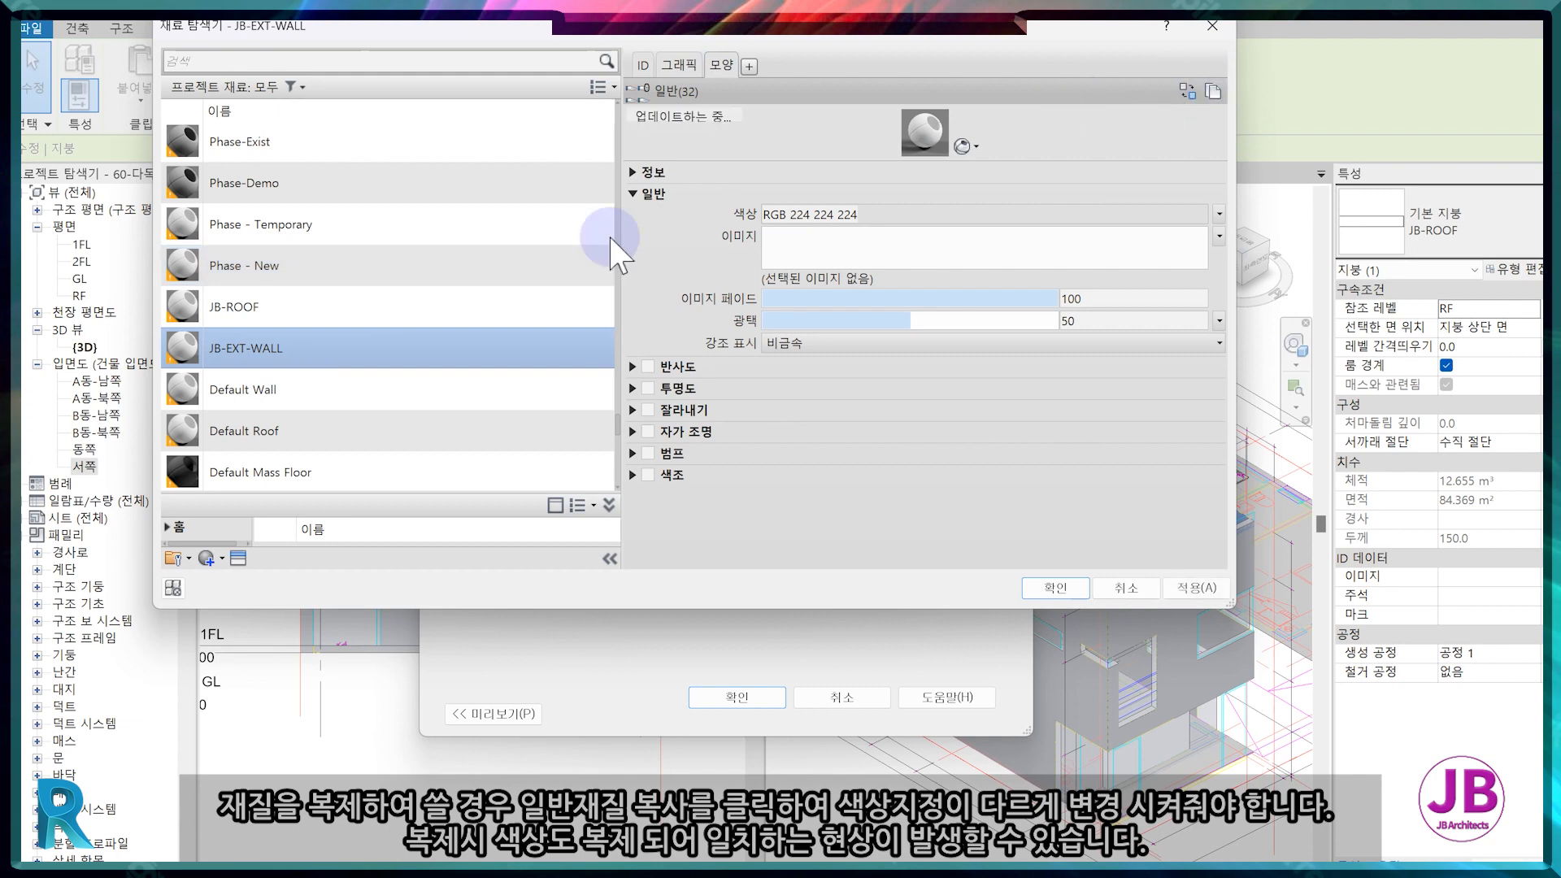
left_click(387, 310)
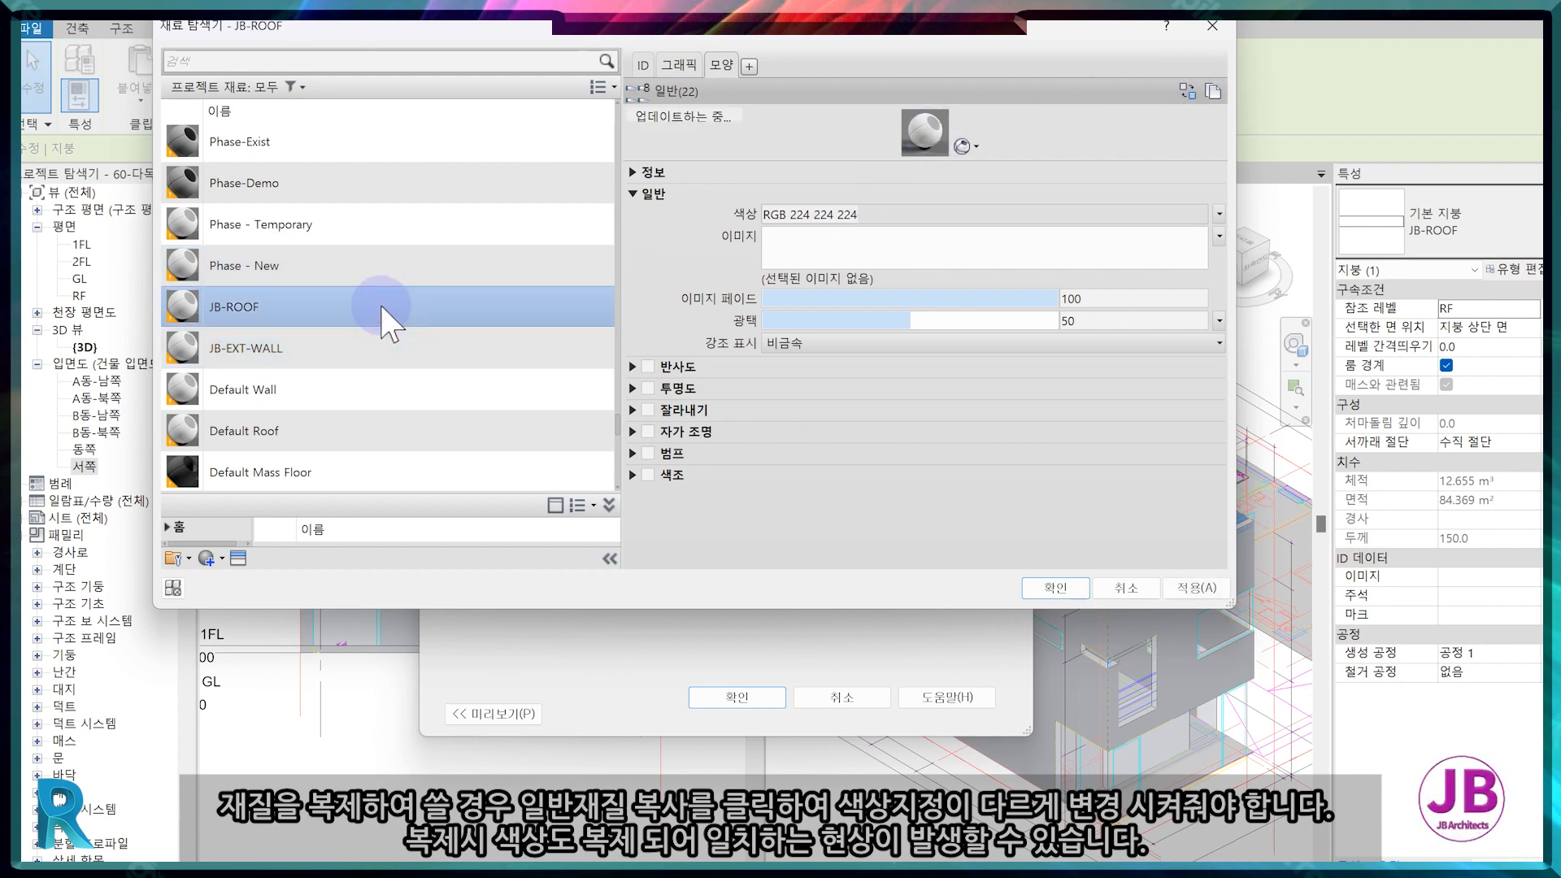
left_click(889, 214)
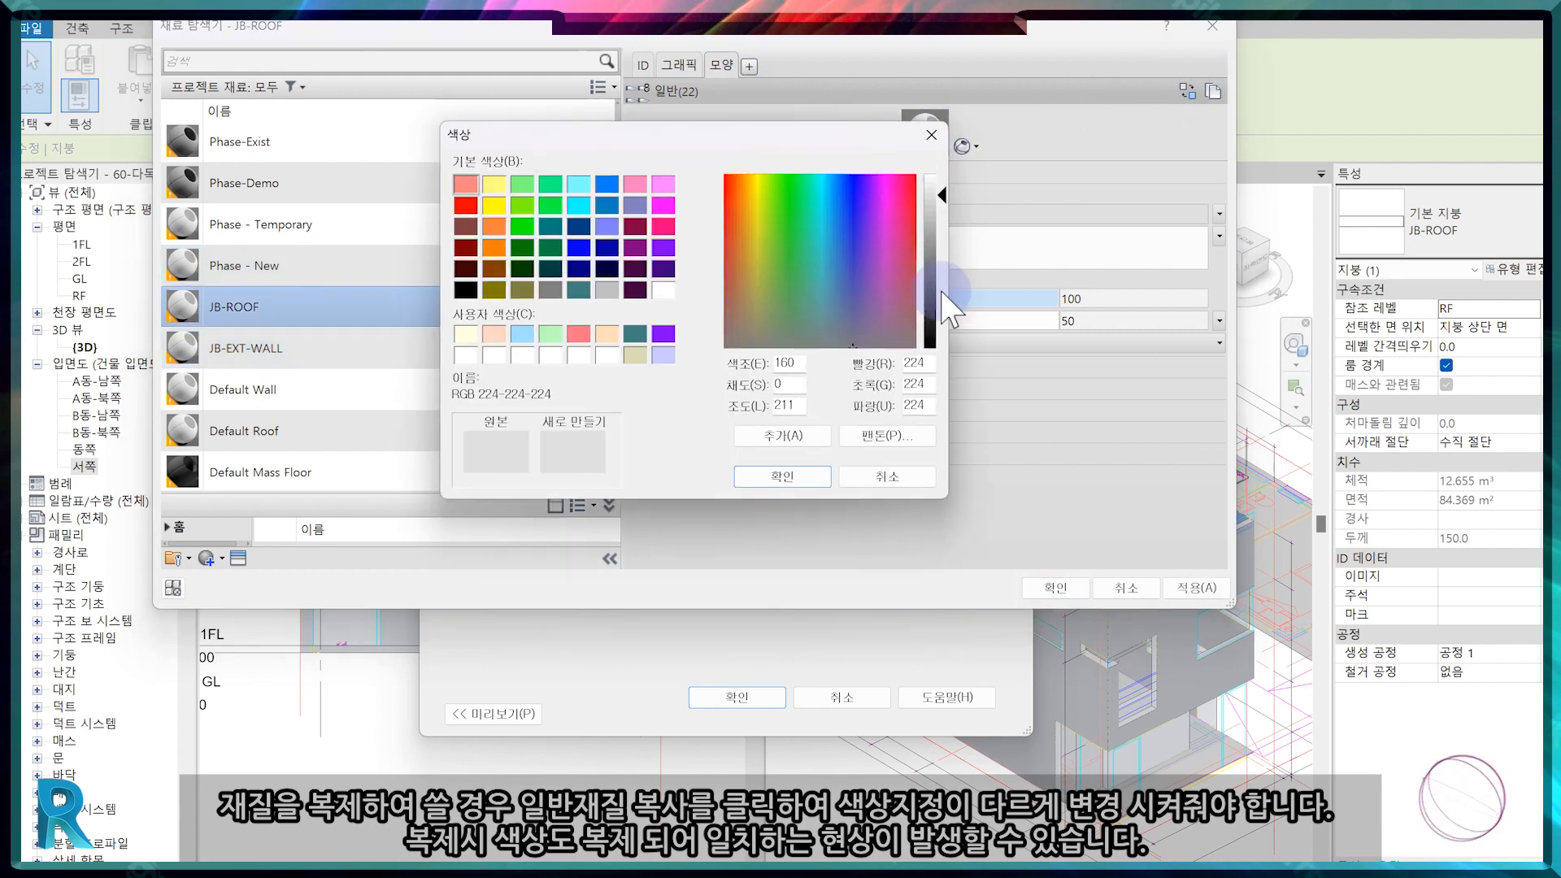
left_click(782, 477)
left_click(1055, 587)
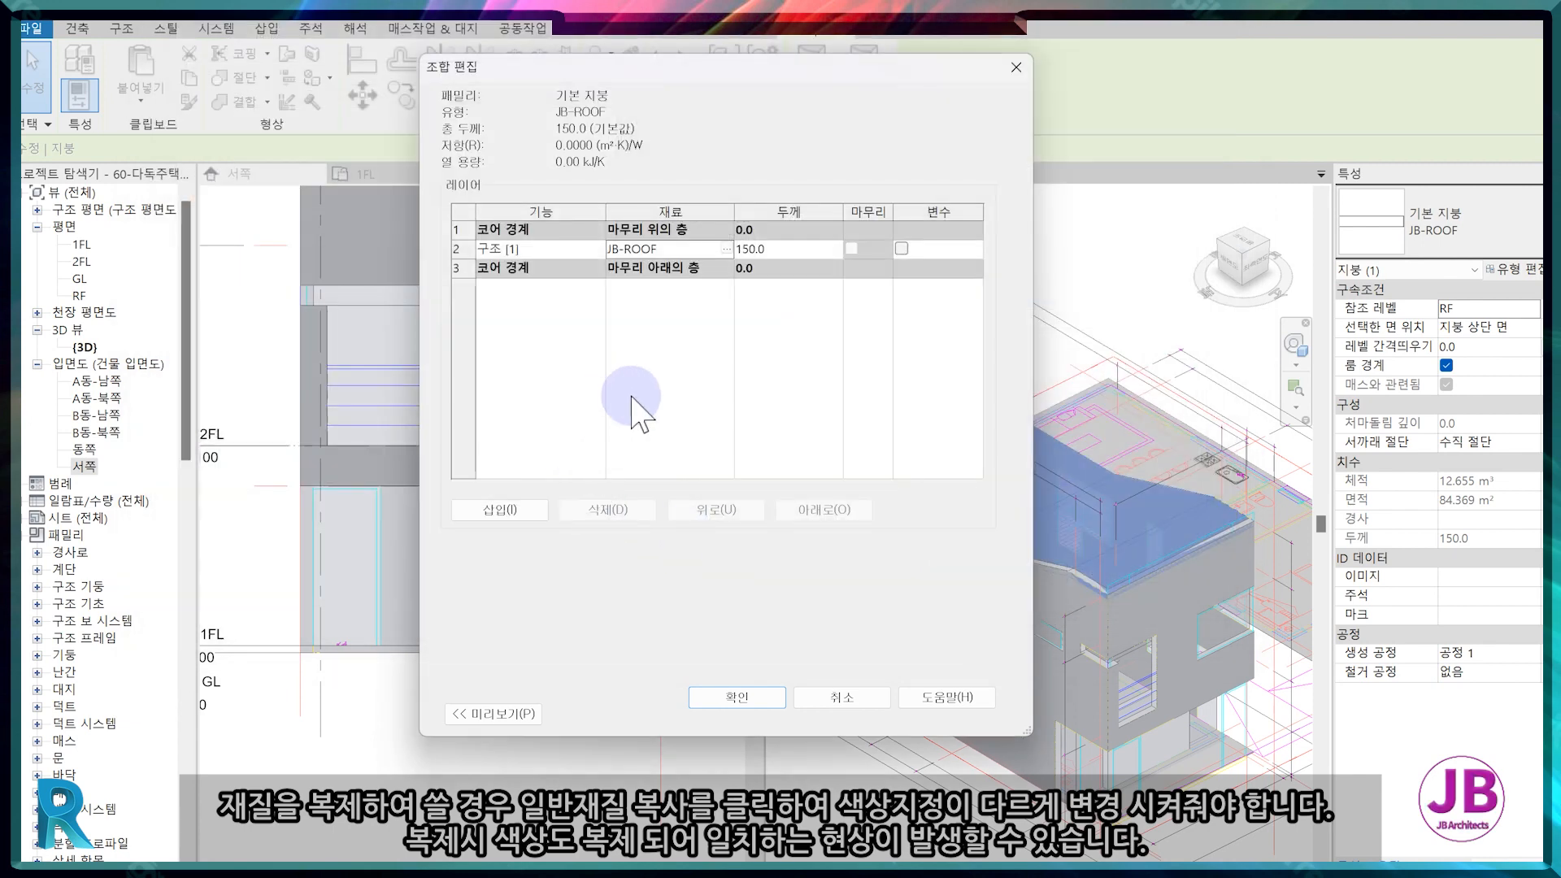
Confirm the roof's layer and type settings, deselect the roof, and set mass display to follow the view settings.
left_click(742, 701)
left_click(749, 721)
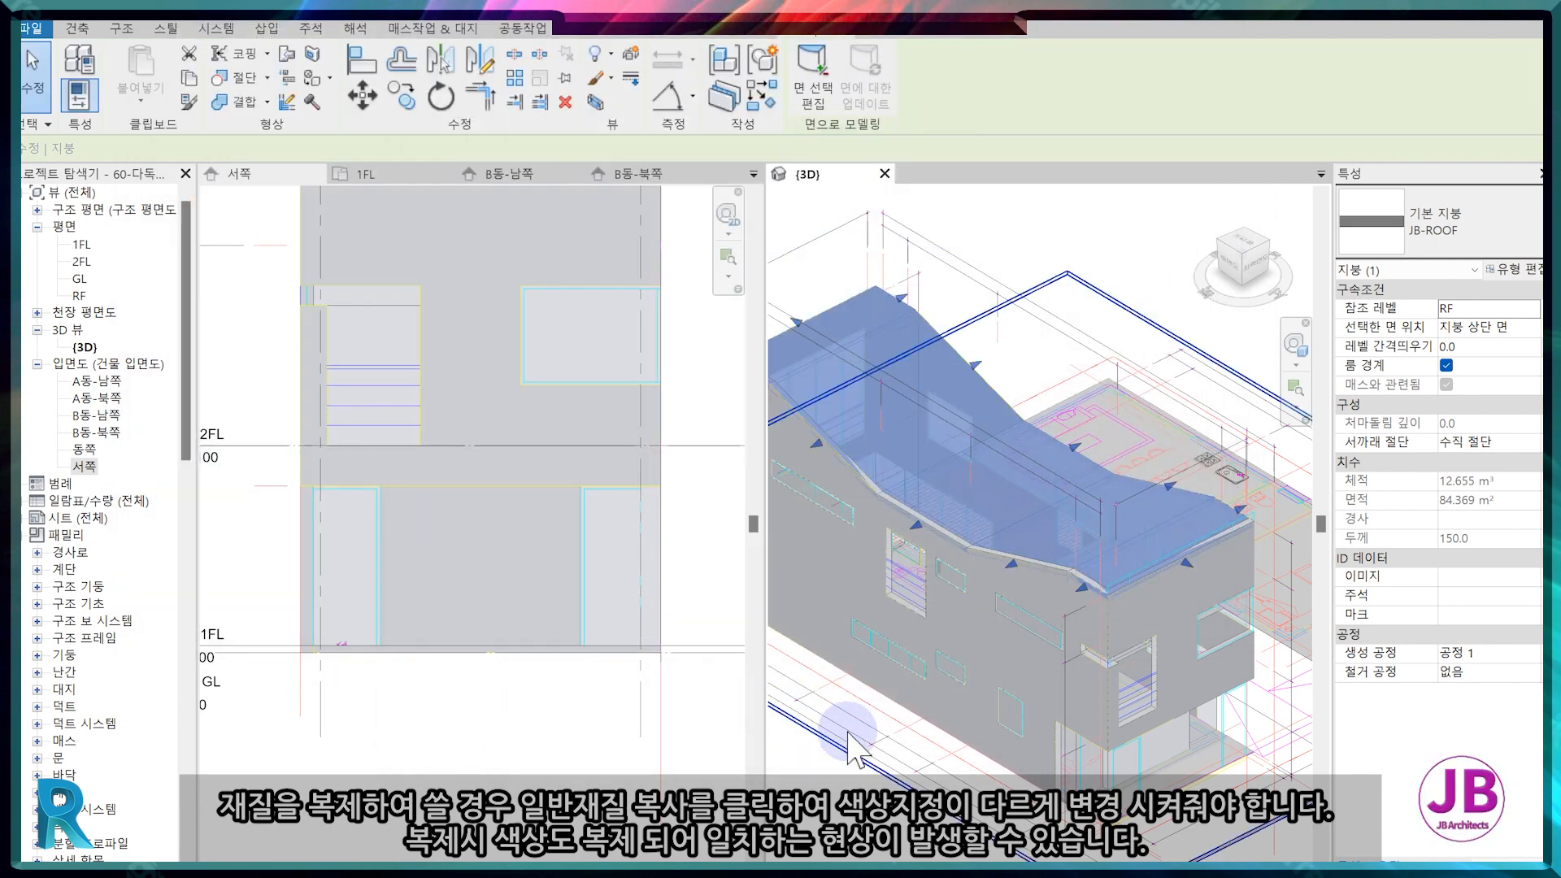
left_click(848, 732)
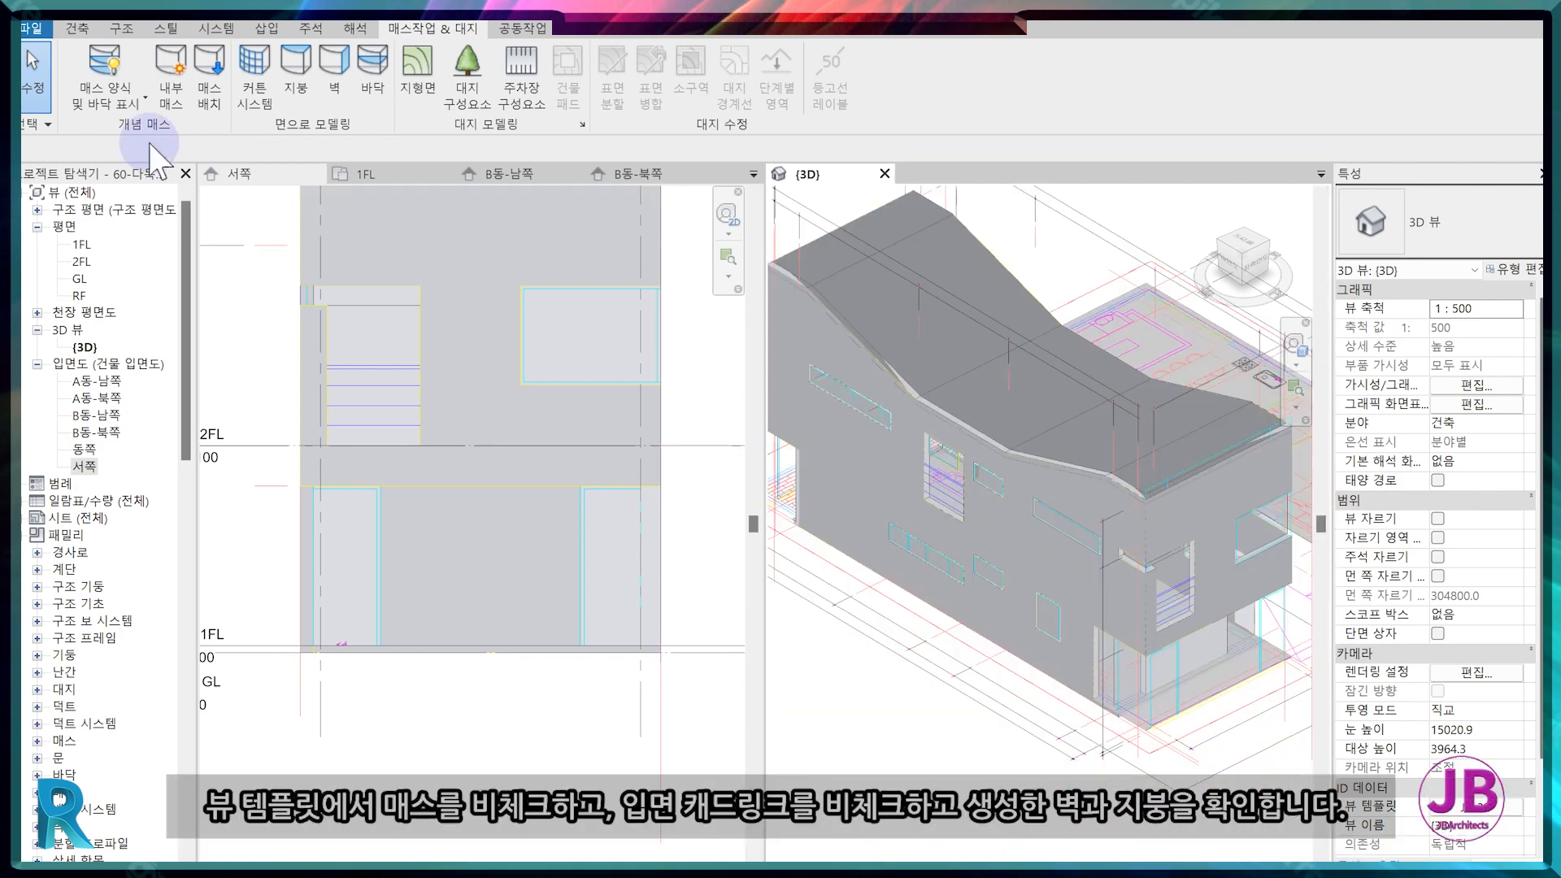
left_click(145, 98)
left_click(122, 180)
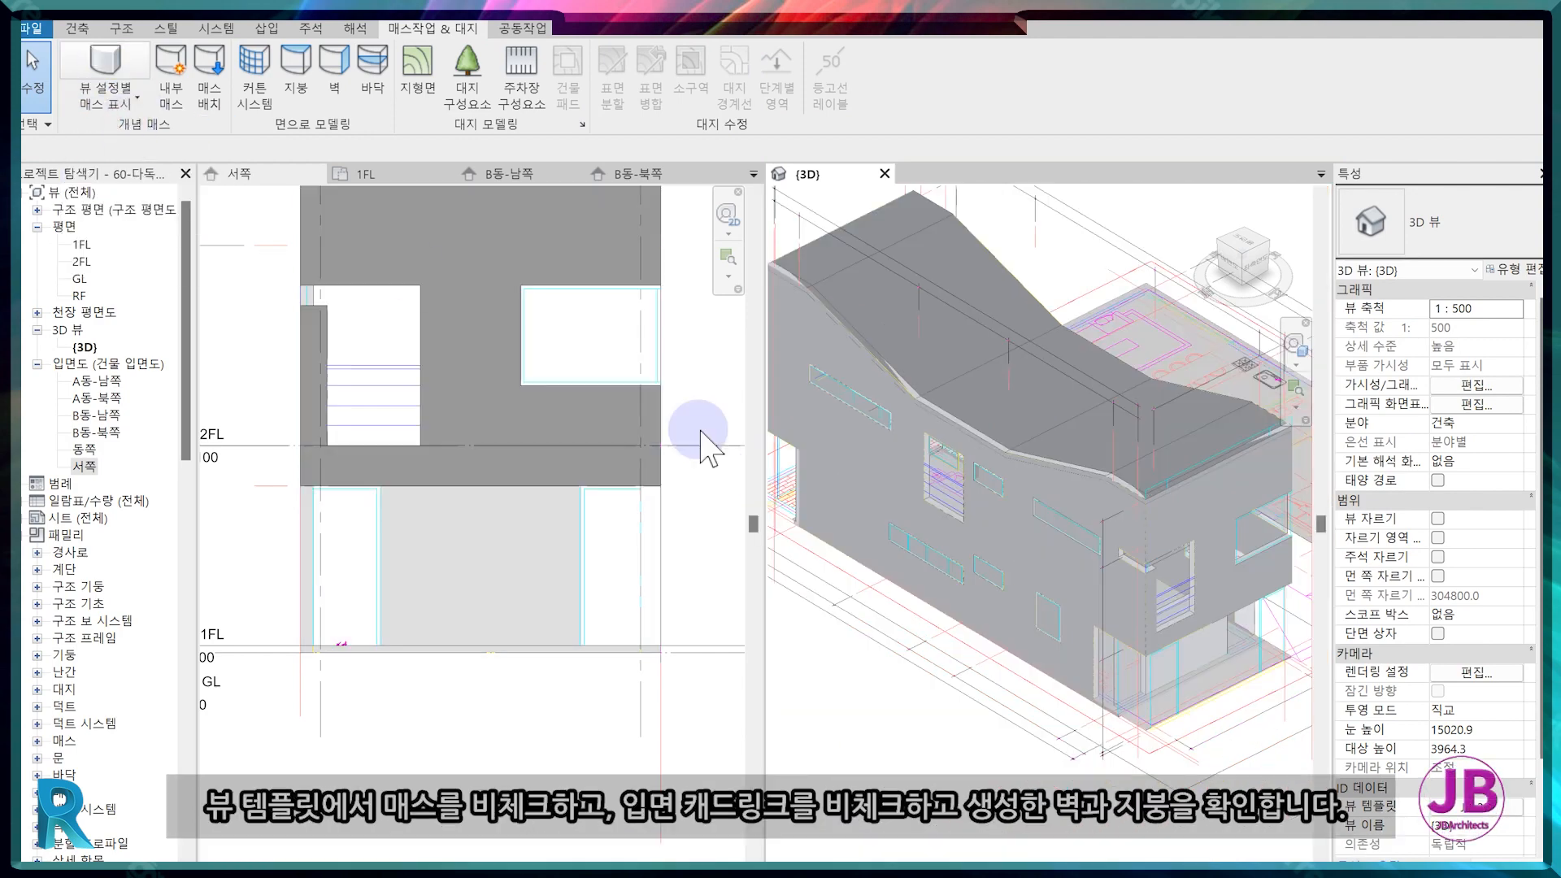
Hide the mass category (매스) in the model visibility overrides of the 3D view's JB-3D view template.
scroll(896, 611, "down", 2)
left_click(1476, 806)
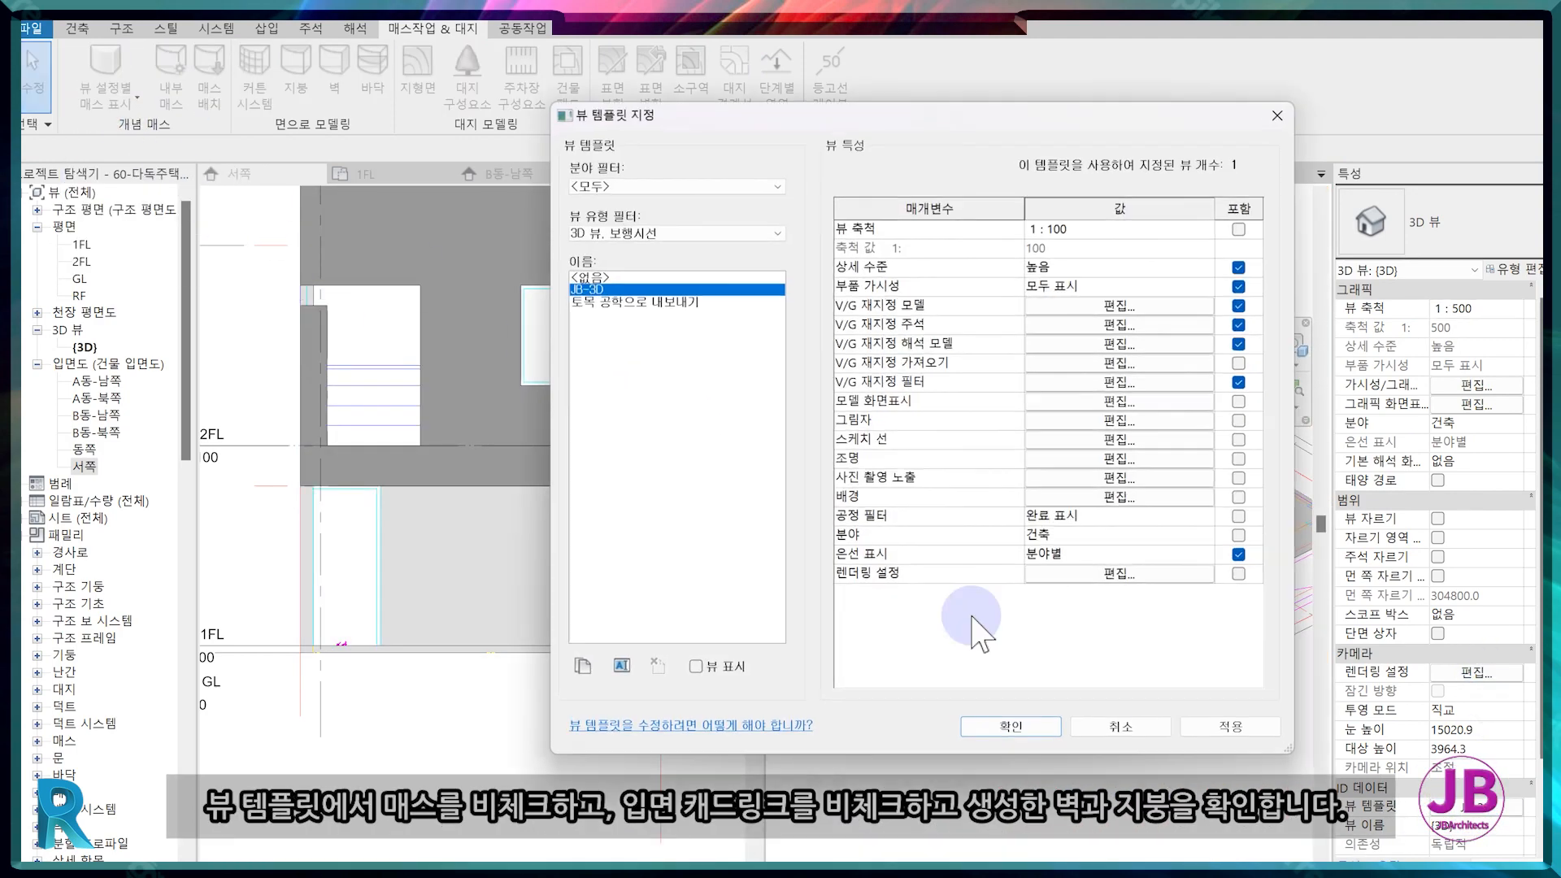
left_click(1049, 305)
scroll(414, 520, "down", 5)
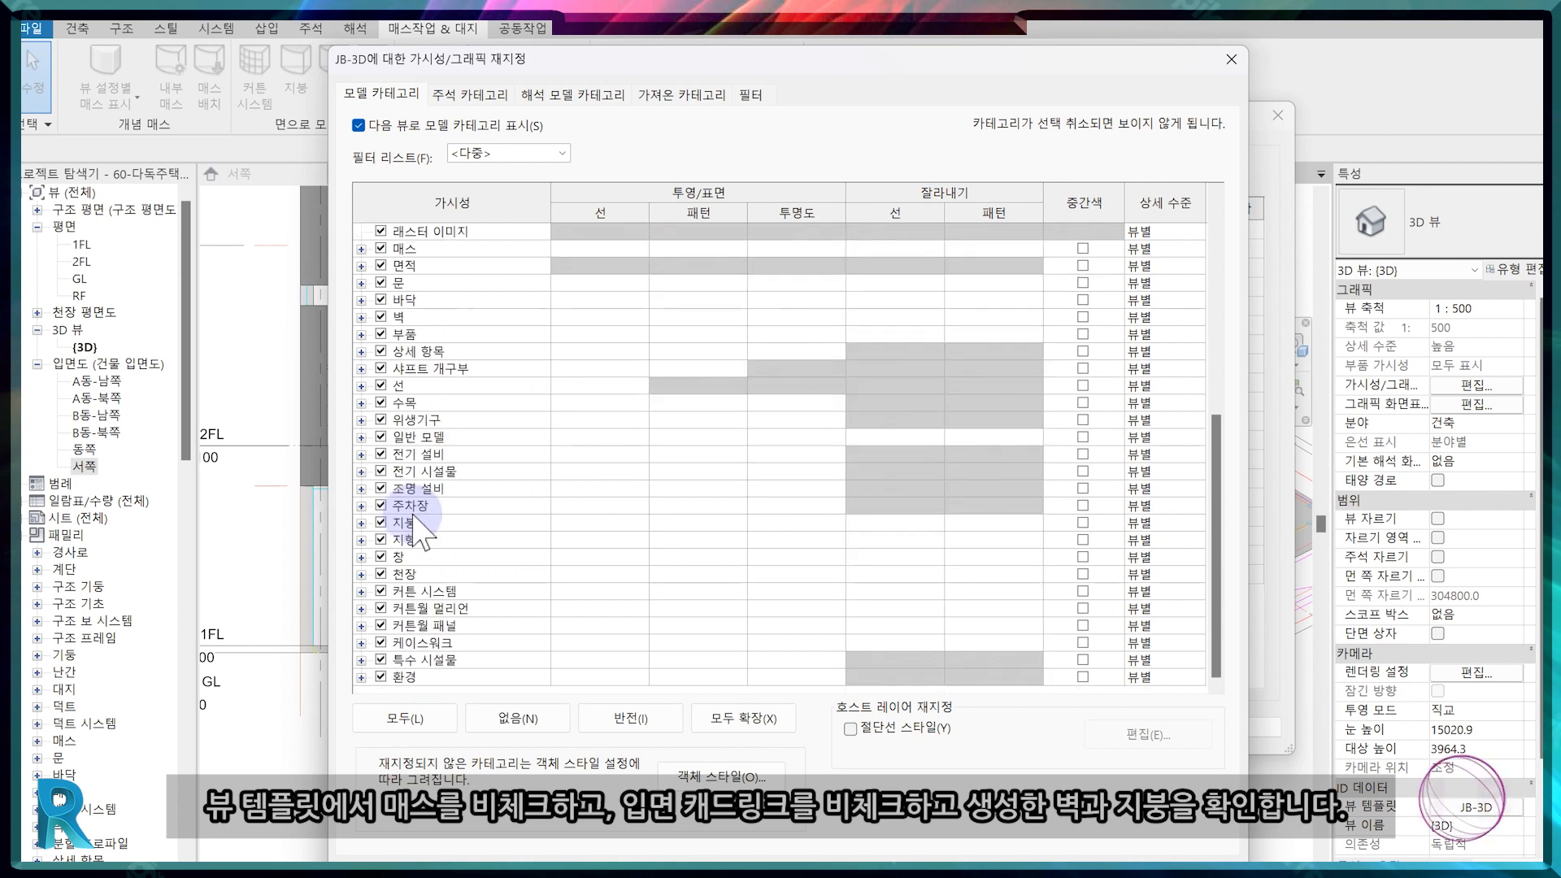
scroll(418, 546, "up", 2)
left_click(380, 335)
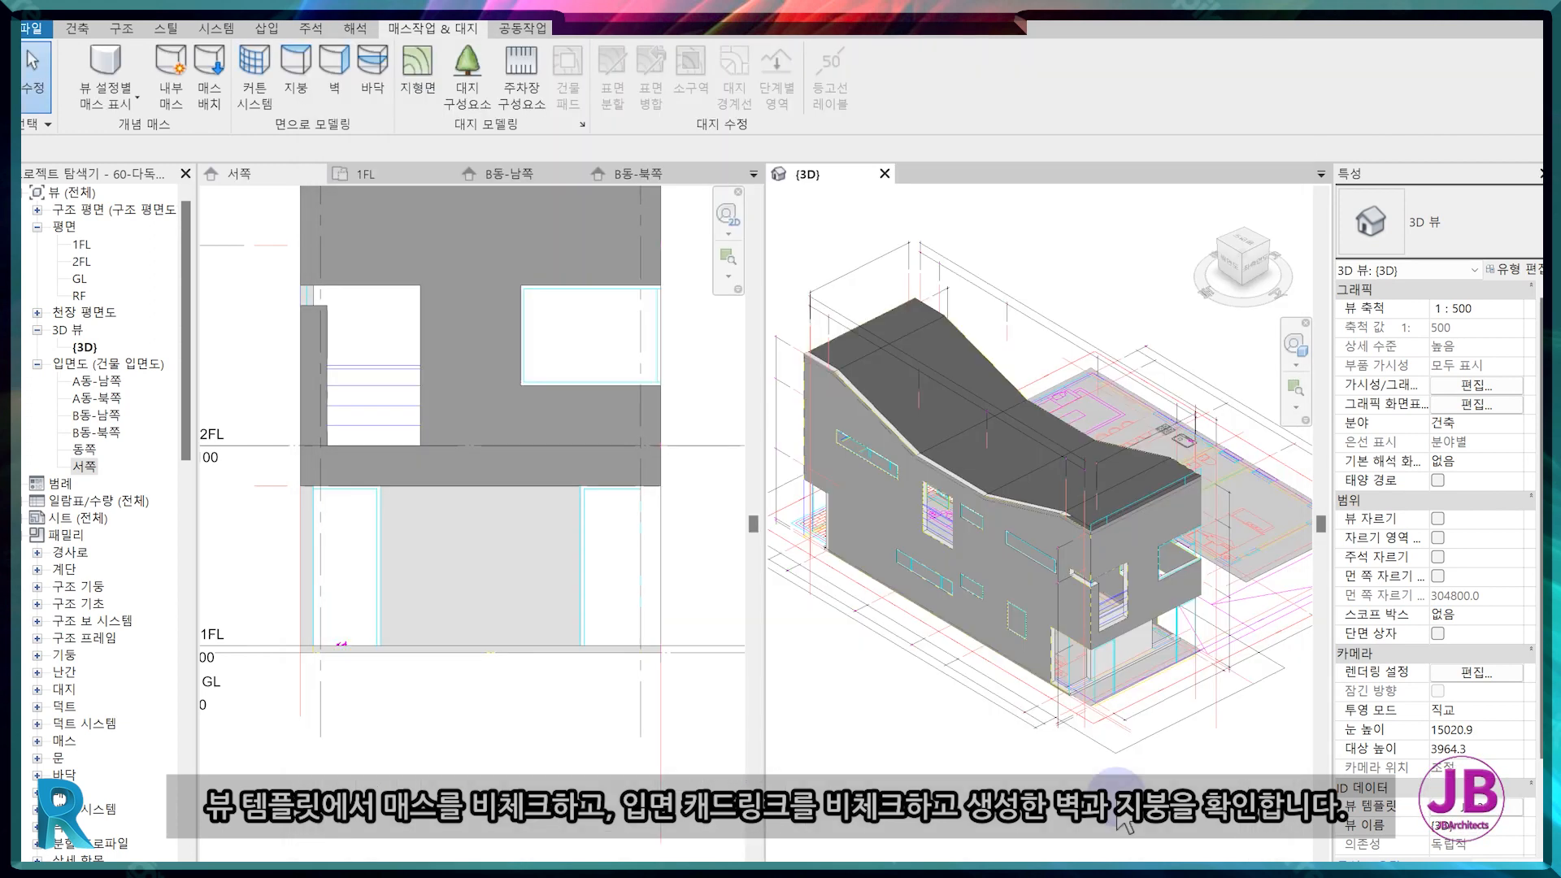
Hide the linked elevation CAD drawings, including 13-B-NORTH.dwg, in the 3D view's imported-category visibility.
key("v")
key("v")
left_click(682, 94)
left_click(381, 244)
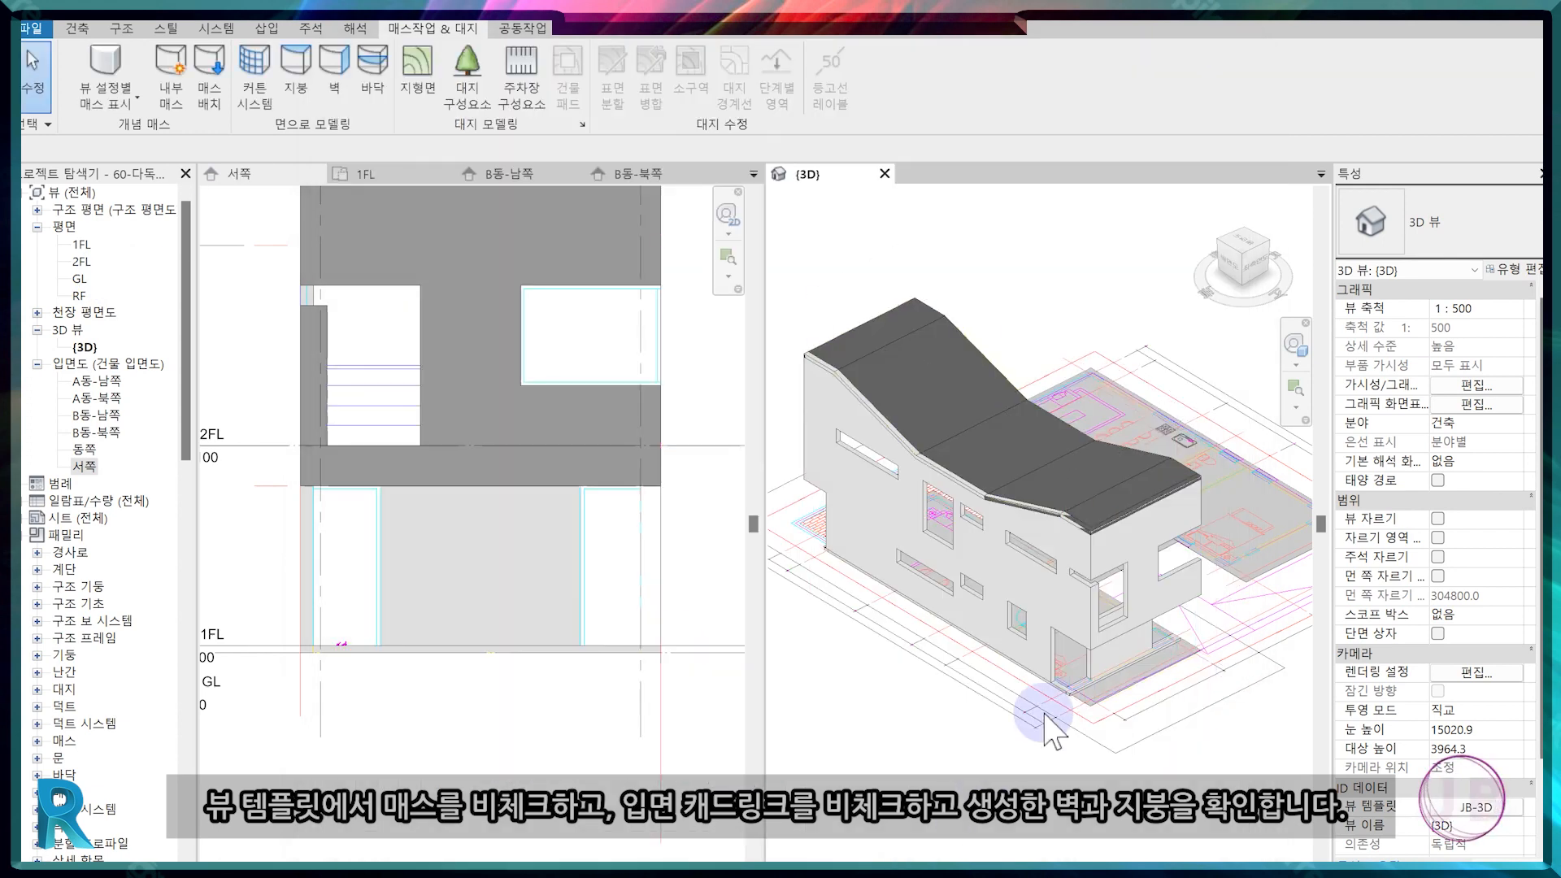
Select the roof in 3D, open the RF floor plan and assign it the JB-평면도 view template.
left_click(1004, 376)
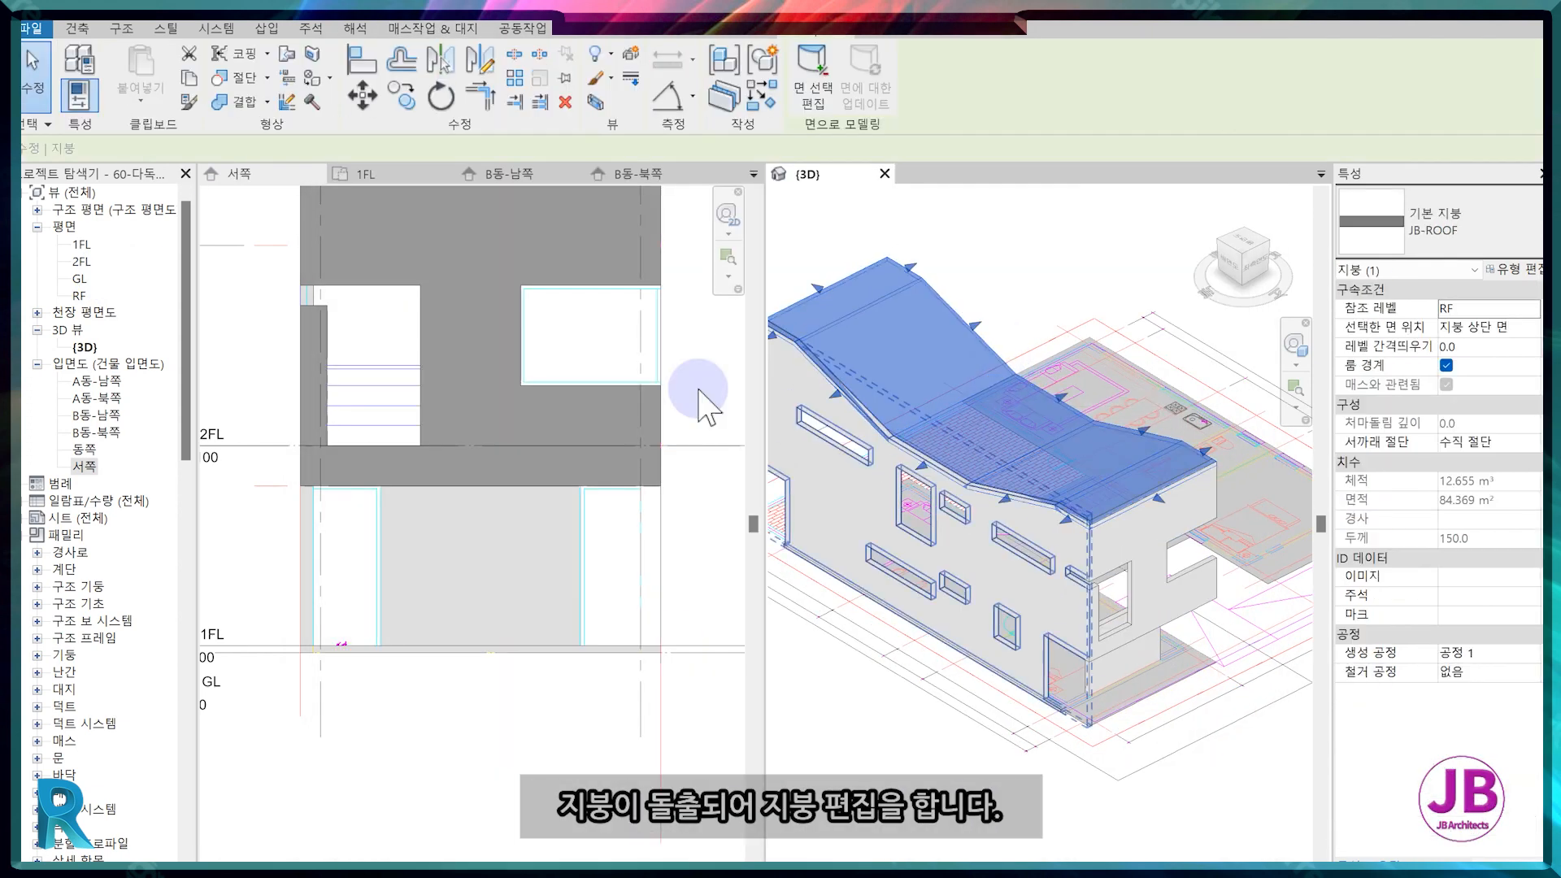
left_click(80, 296)
double_click(80, 296)
scroll(1431, 569, "down", 5)
left_click(1476, 673)
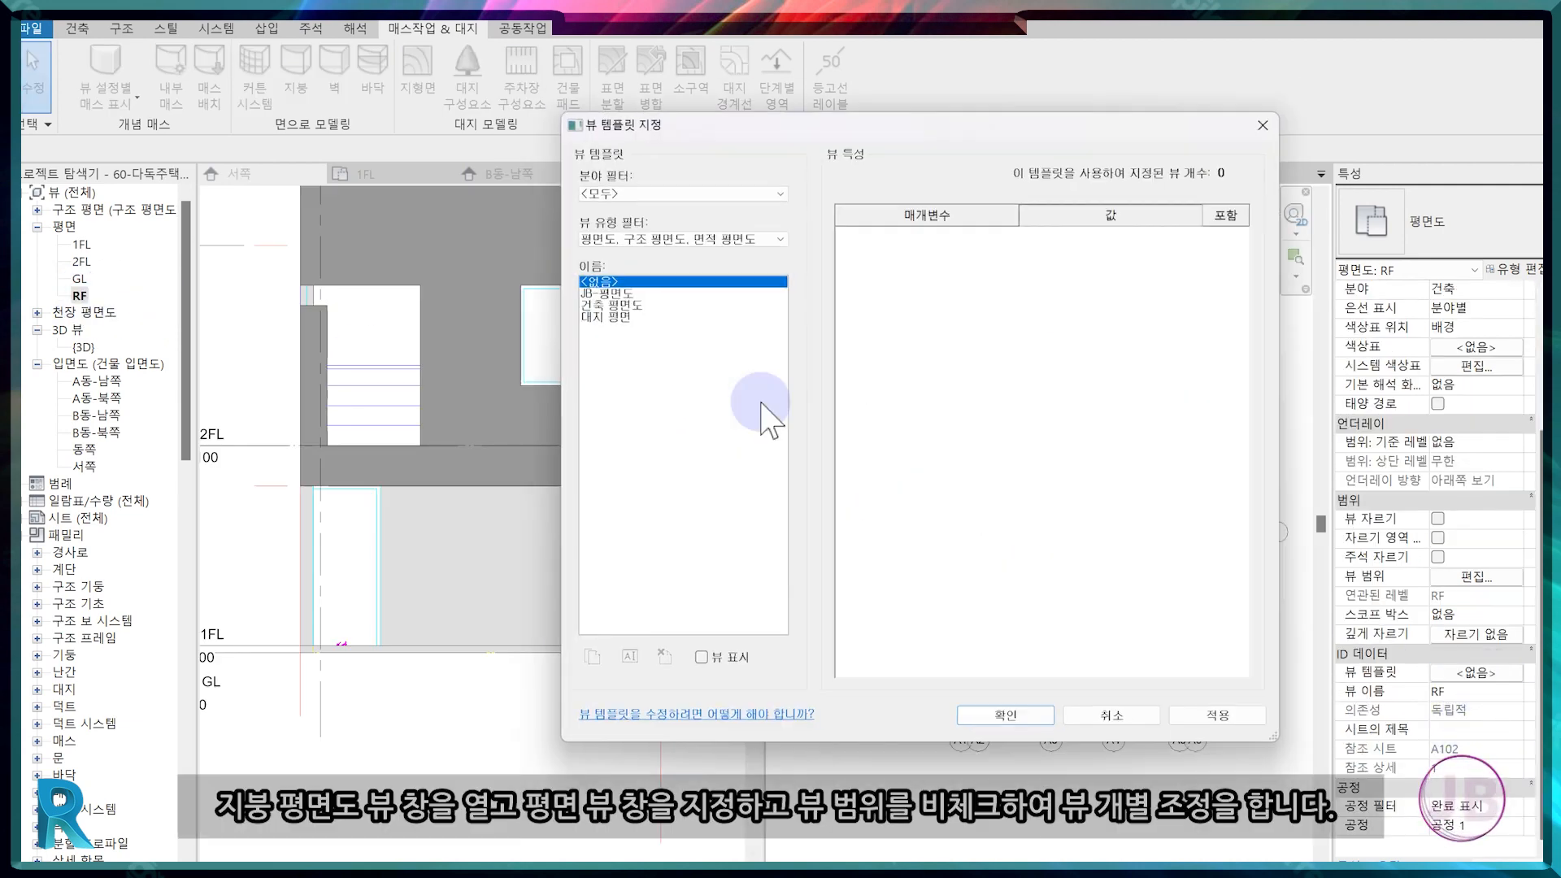
left_click(600, 291)
key("Return")
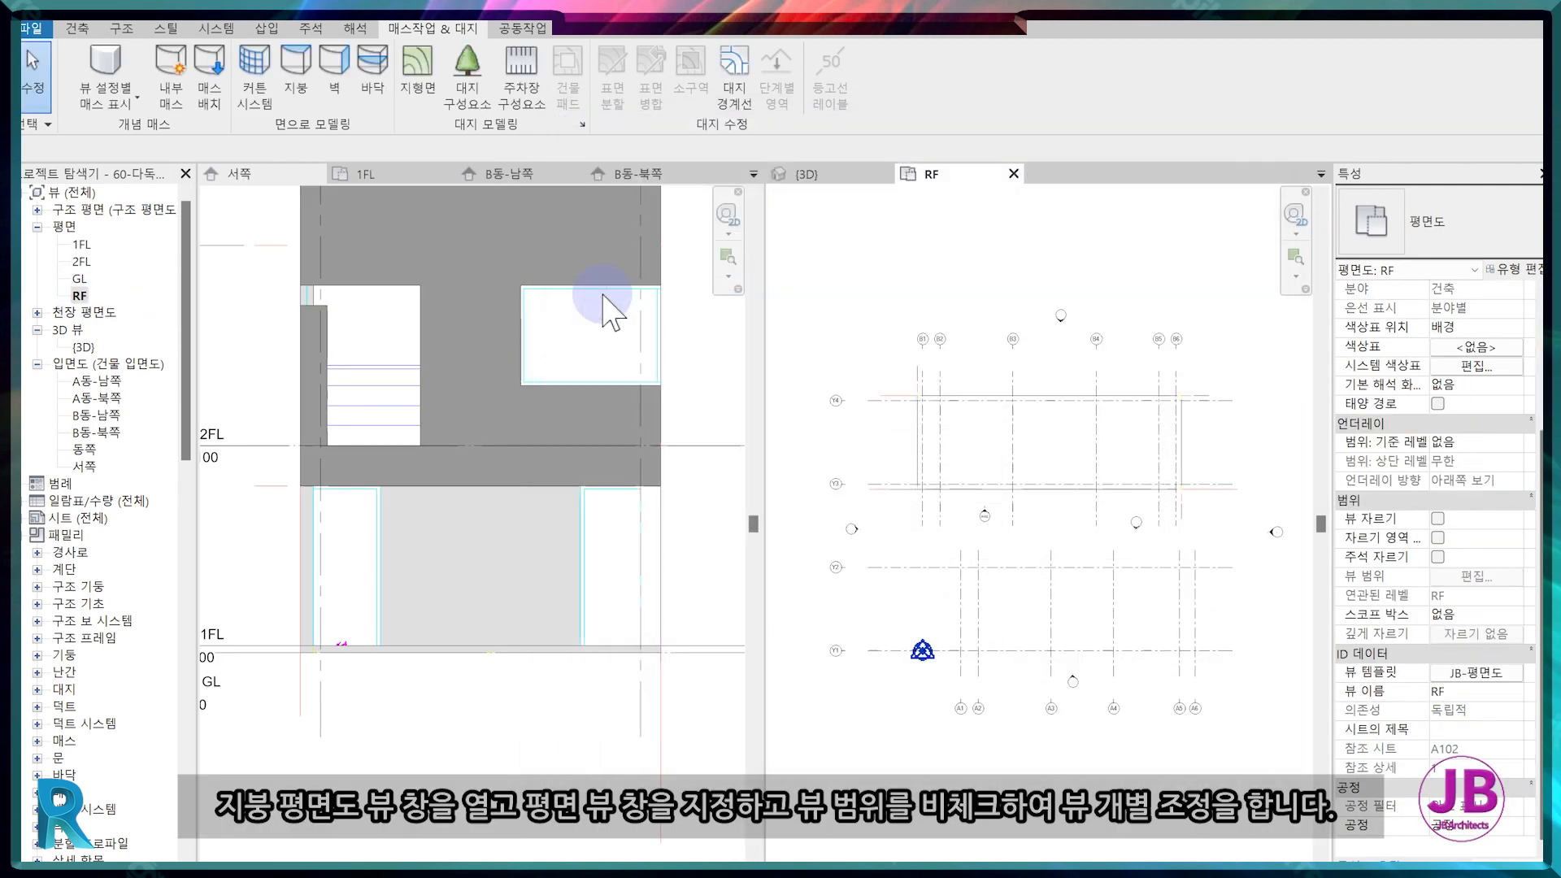
Exclude the view range from the JB-평면도 template and set the RF plan's view depth offset to -2000.
left_click(1513, 675)
left_click(1215, 535)
left_click(1023, 724)
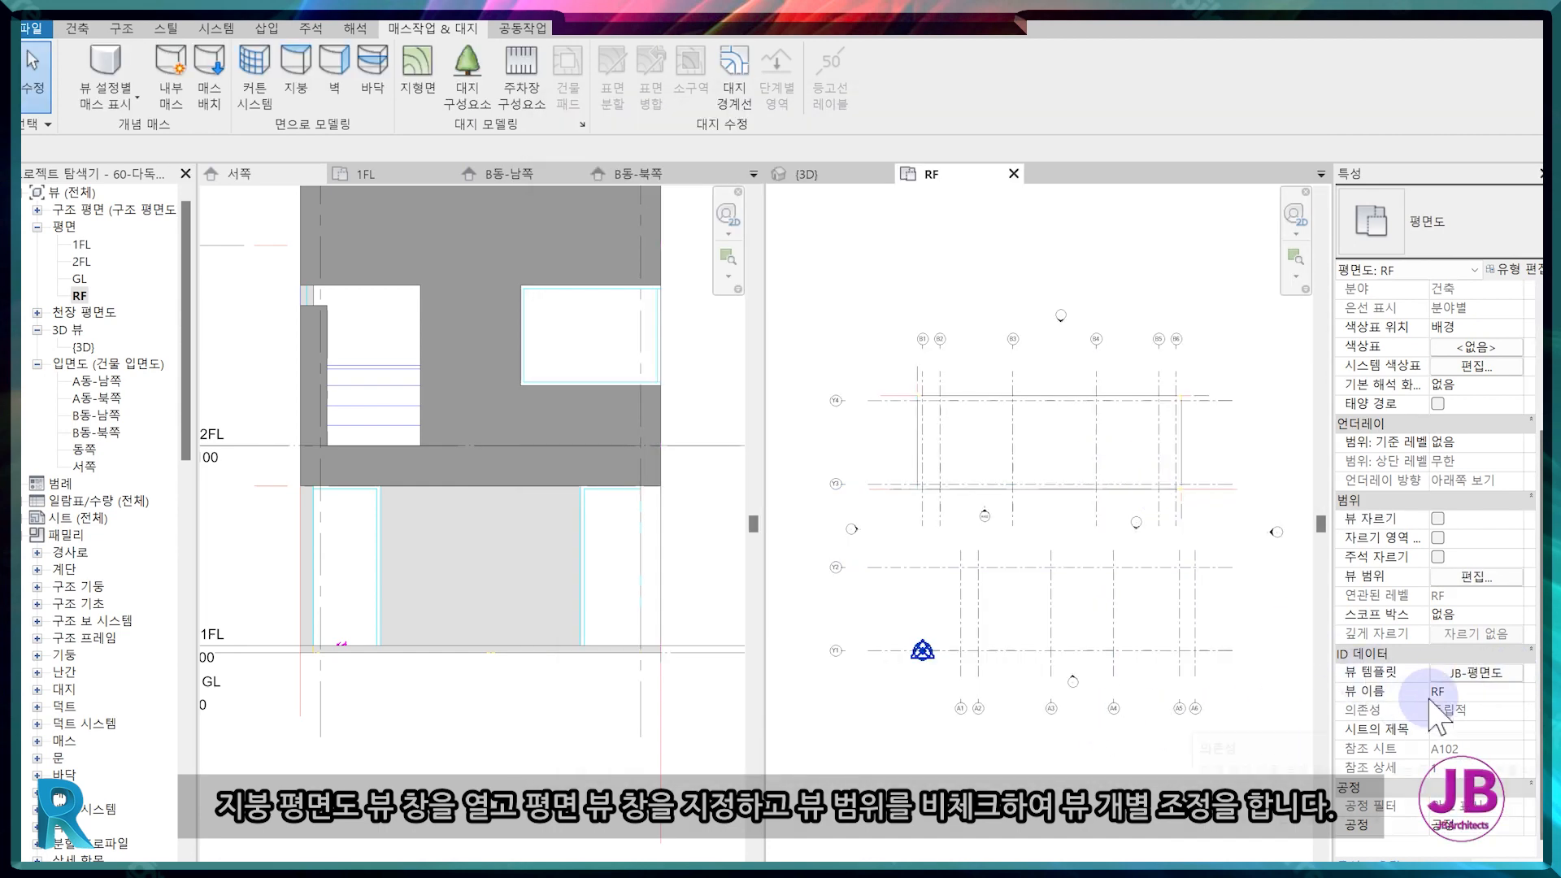
left_click(1500, 578)
double_click(1232, 478)
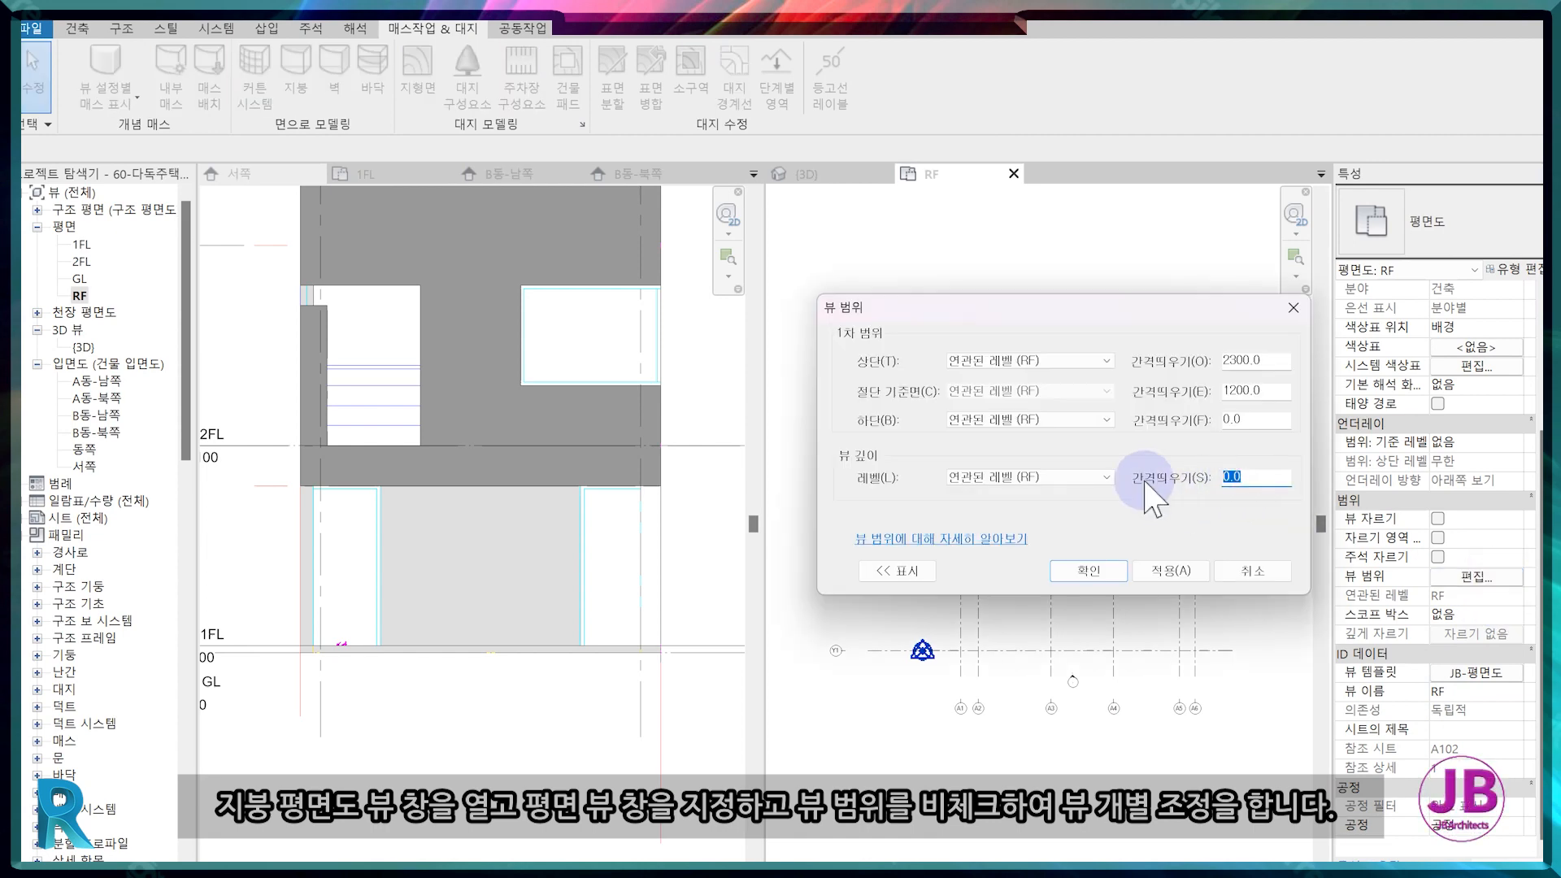
type("-2000")
key("Return")
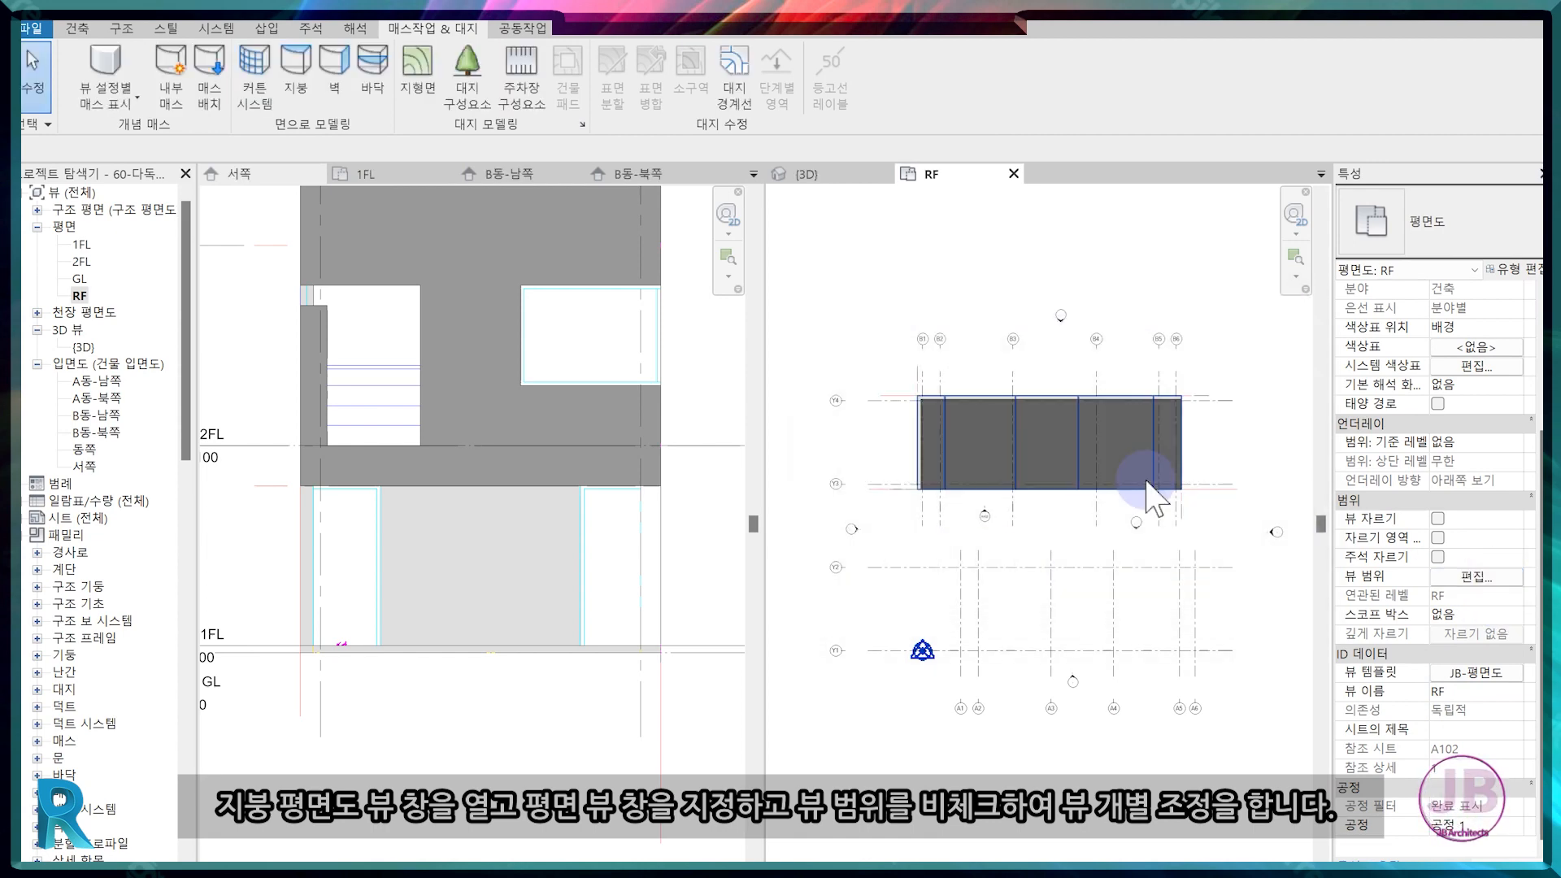
Pull the projecting roof edge in to the wall line in the RF plan and check the roof in 3D.
left_click(1038, 437)
scroll(1122, 341, "up", 5)
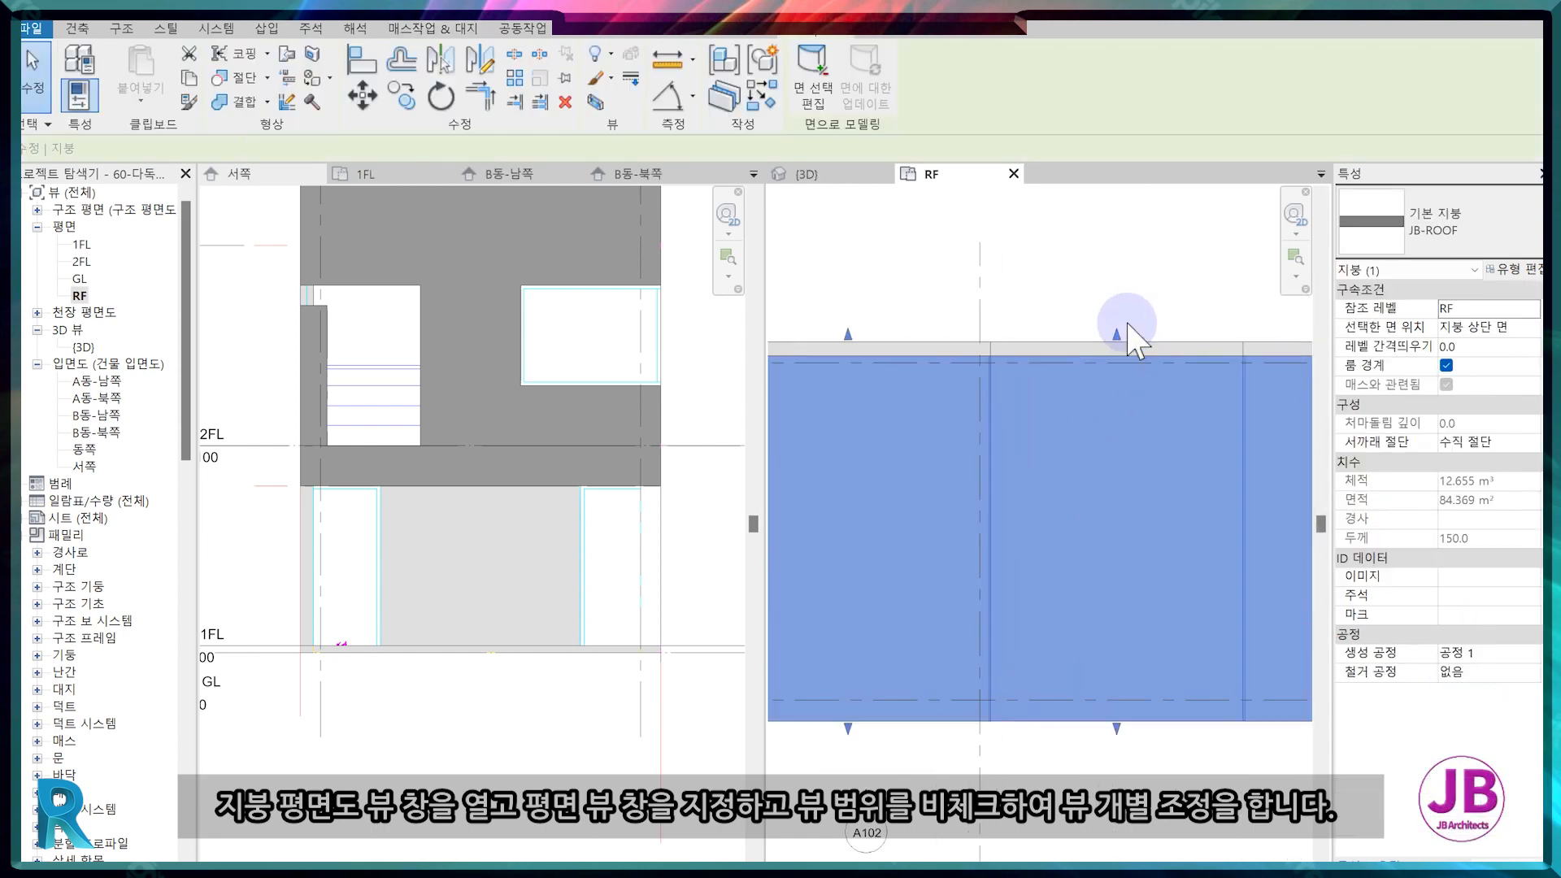
key("Escape")
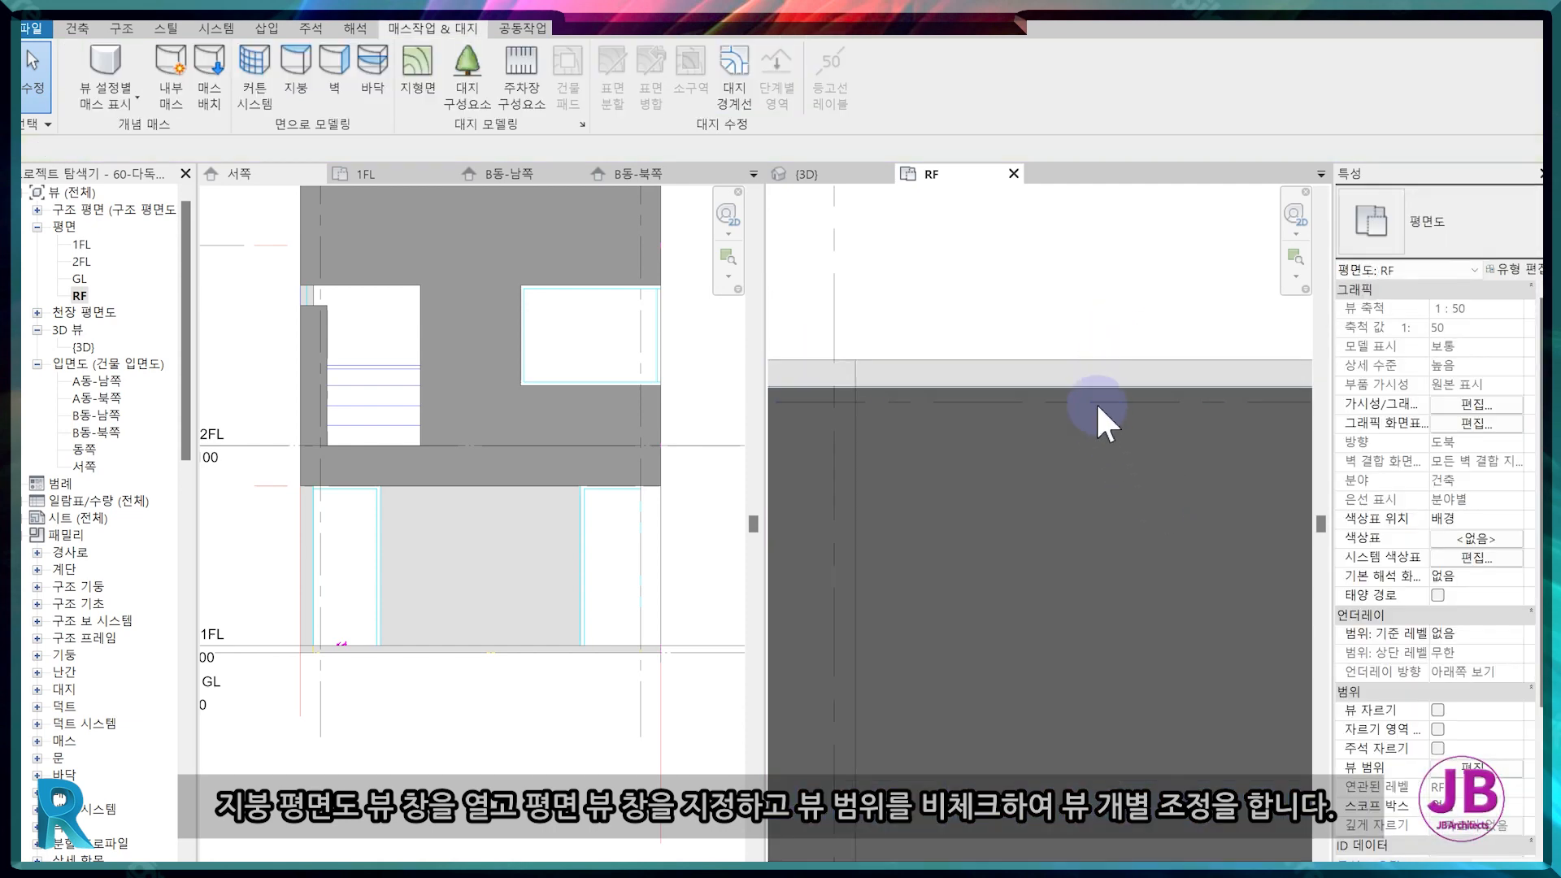
left_click(819, 515)
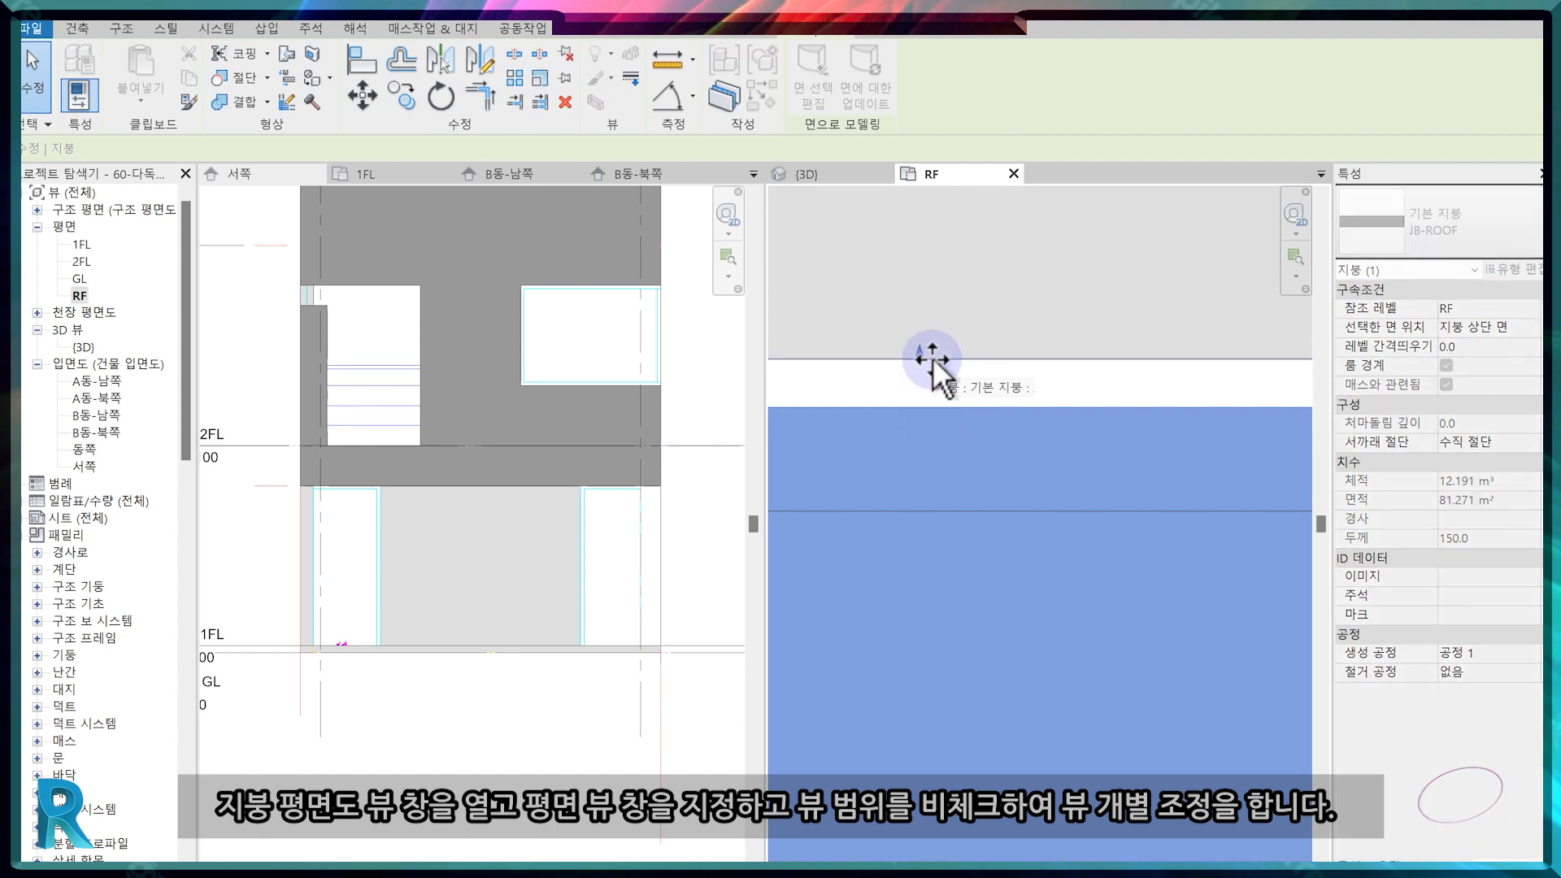
left_click(821, 176)
scroll(1039, 638, "up", 1)
scroll(1081, 498, "down", 1)
left_click(1065, 464)
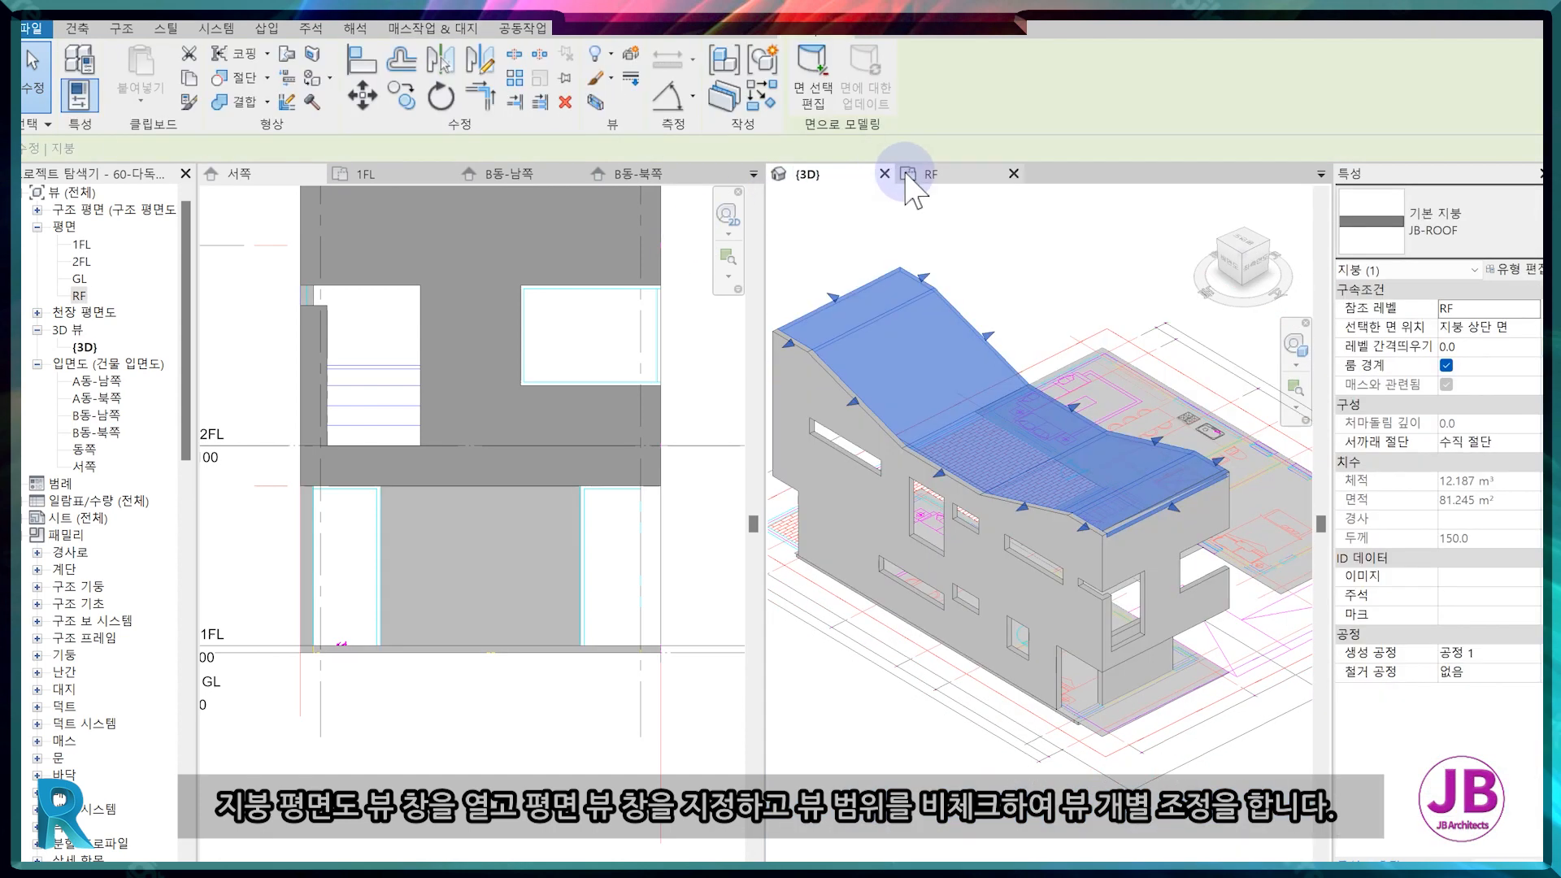
Align the roof's west end with the exterior wall line in the RF plan.
left_click(917, 176)
scroll(990, 486, "down", 5)
middle_click_drag(1190, 422, 1520, 378)
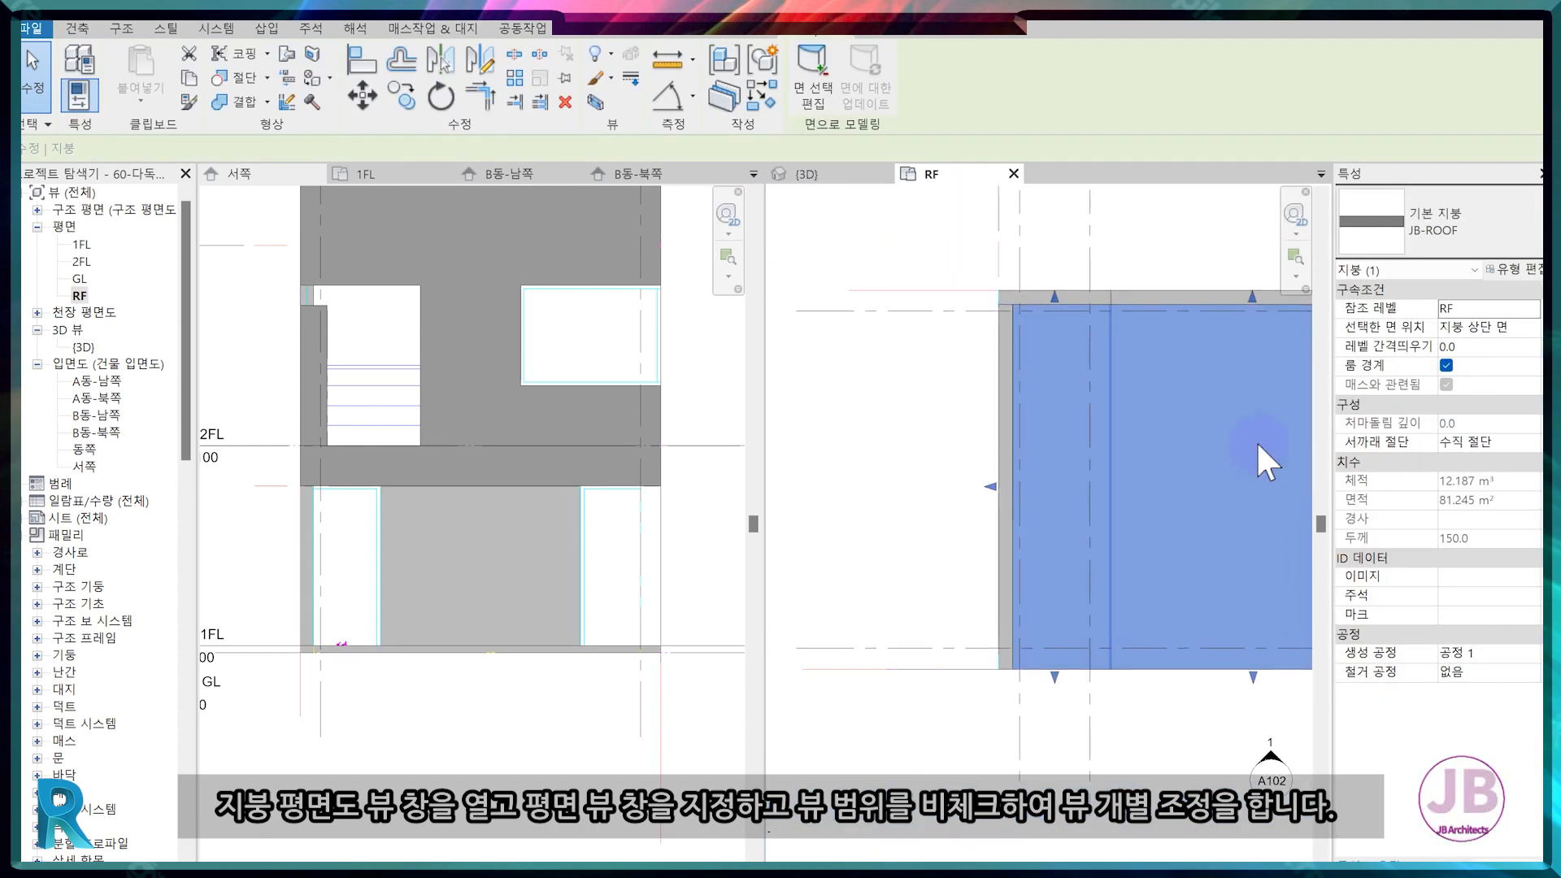
scroll(1042, 521, "up", 5)
middle_click_drag(1042, 521, 1302, 573)
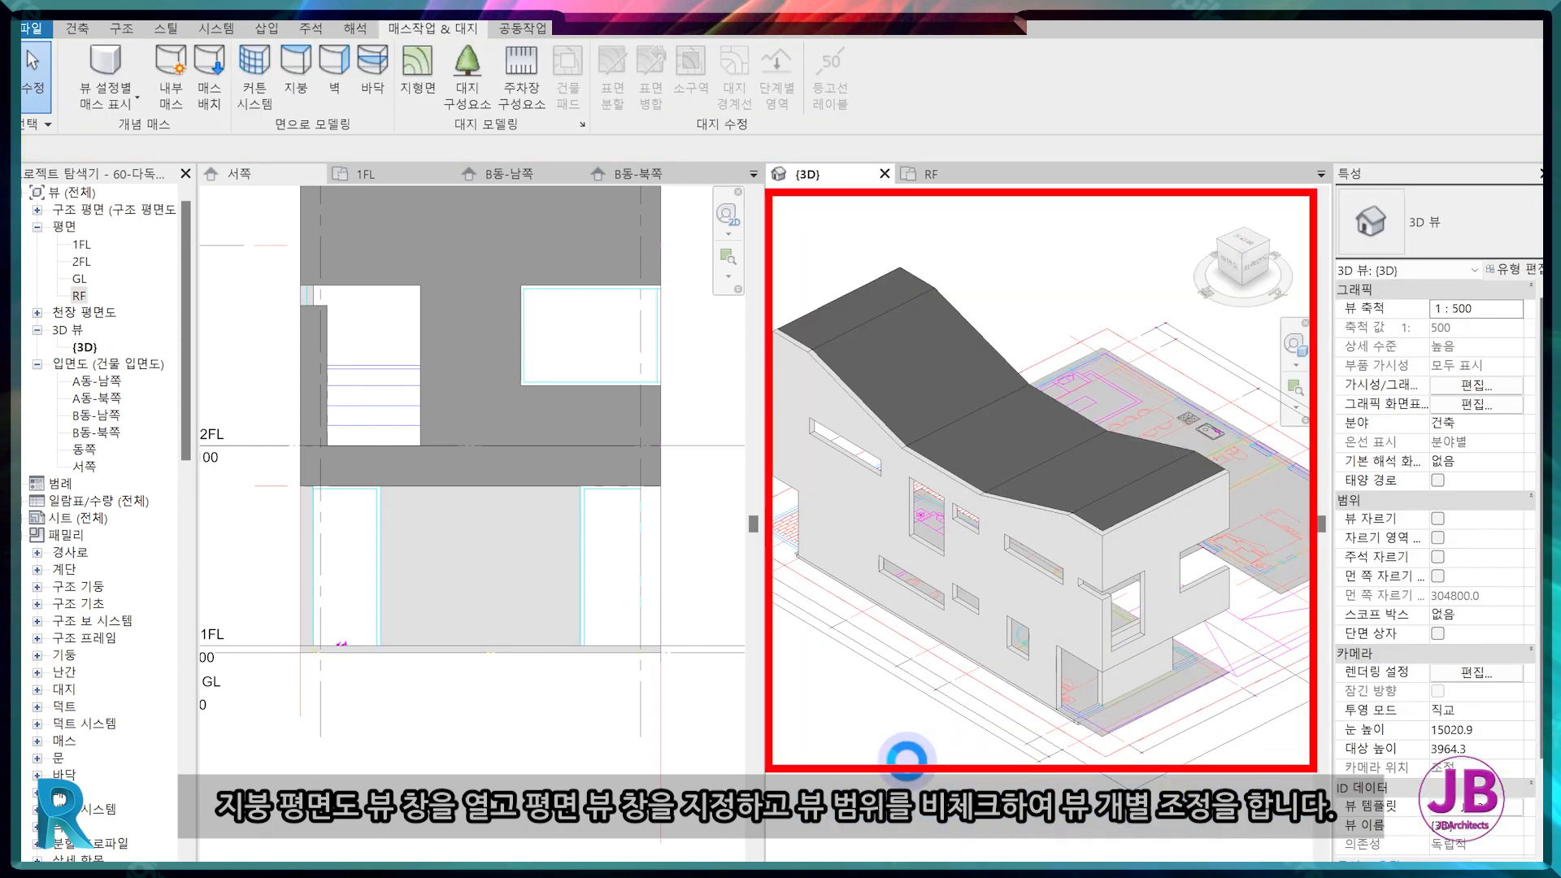
Turn the 3D view to the southeast and show the 14-B-SOUTH.dwg and 11-B-LEFT.dwg drawings.
left_click(1246, 234)
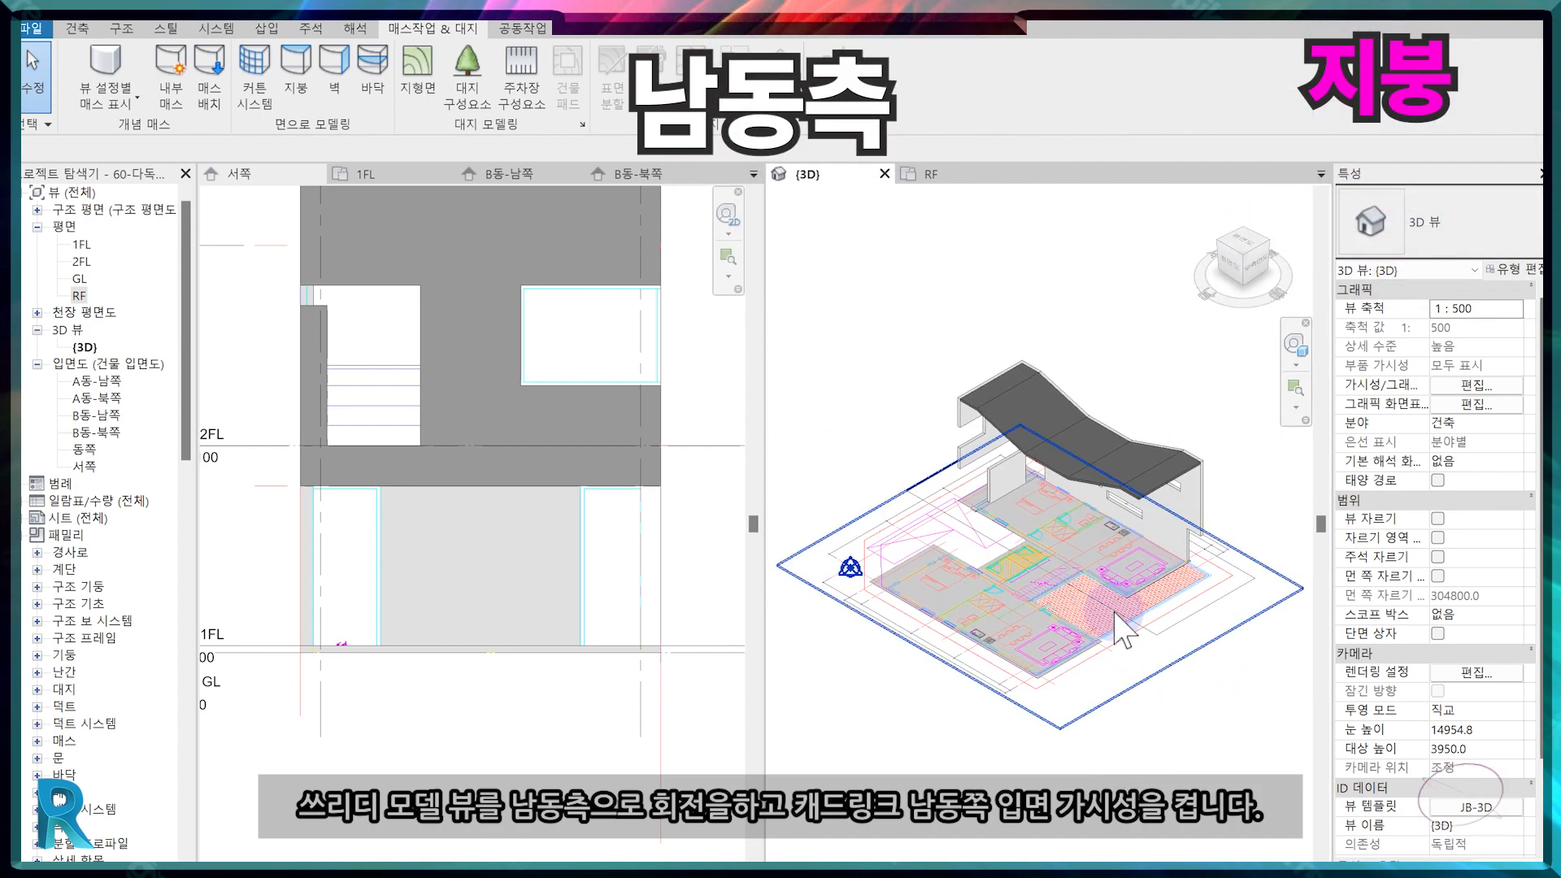
key("v")
key("v")
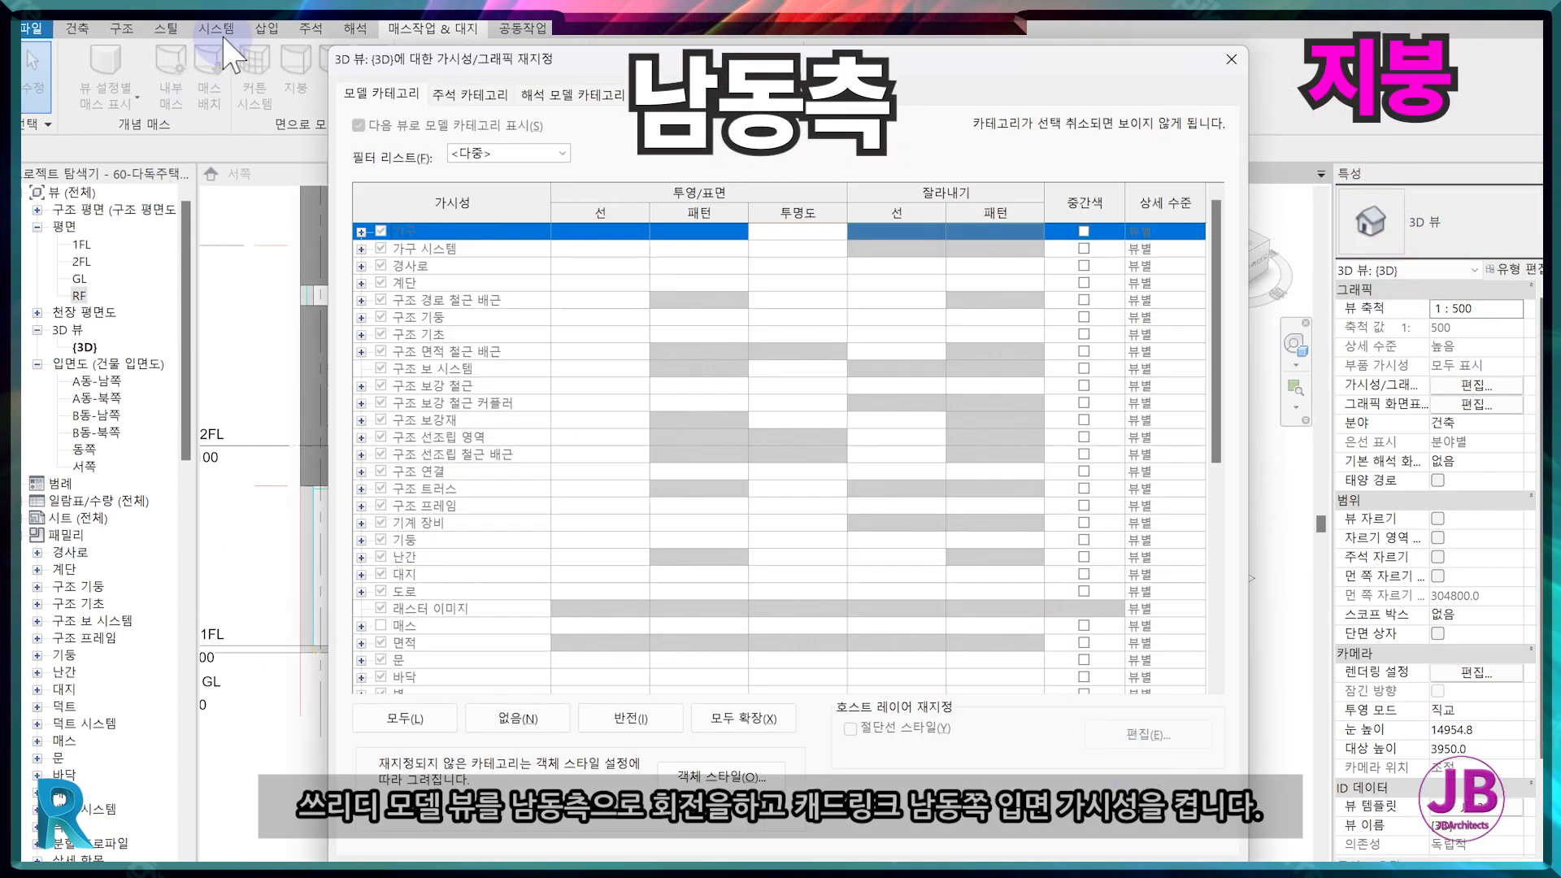
left_click(680, 93)
left_click_drag(468, 154, 565, 154)
left_click(381, 262)
left_click(379, 211)
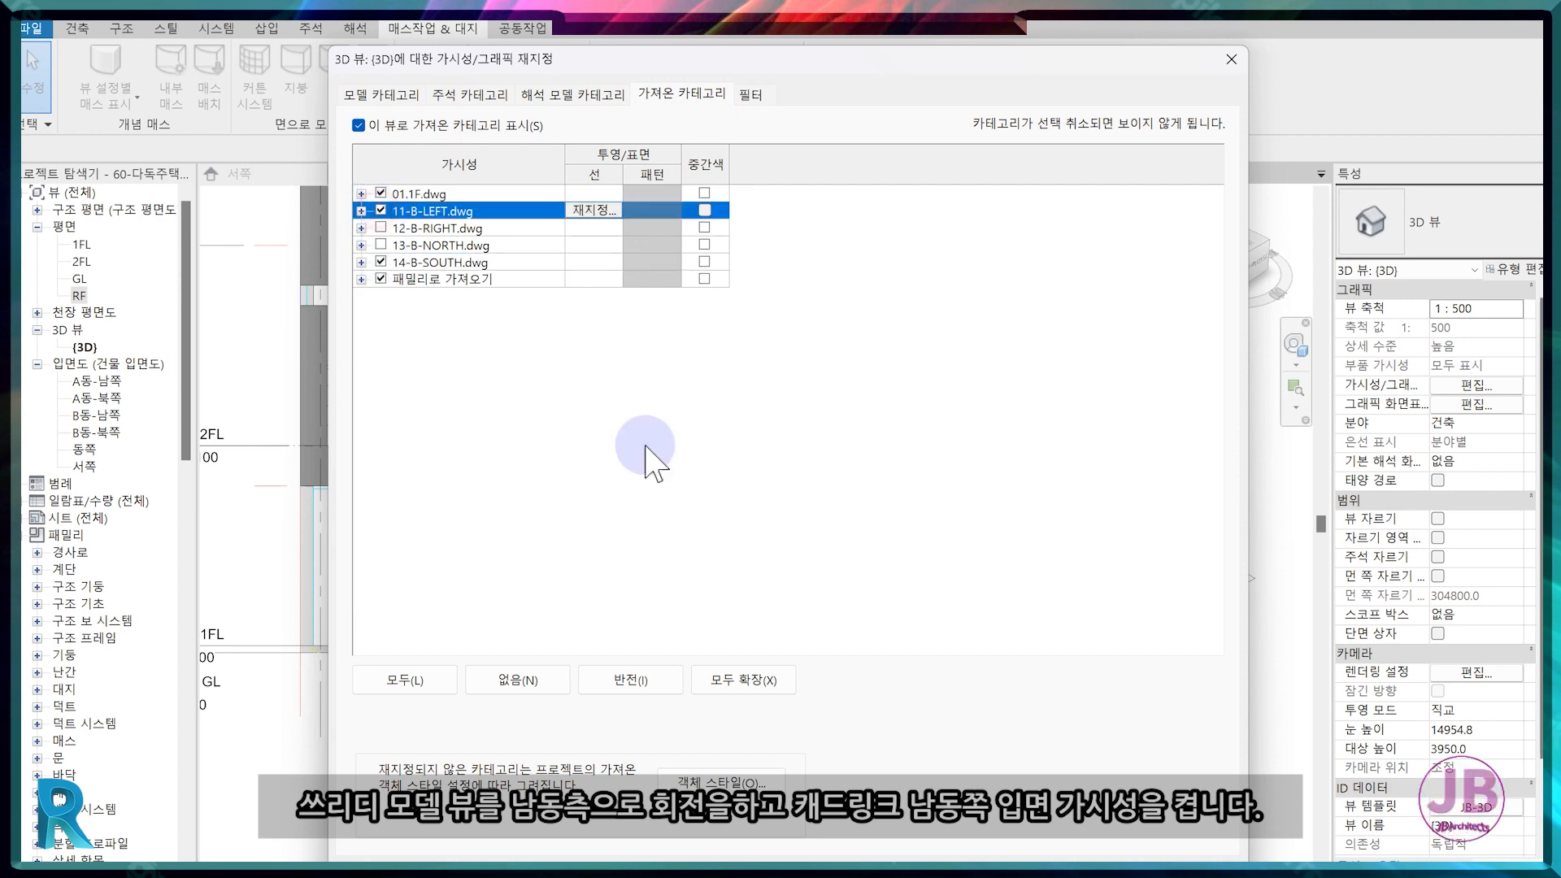
key("Return")
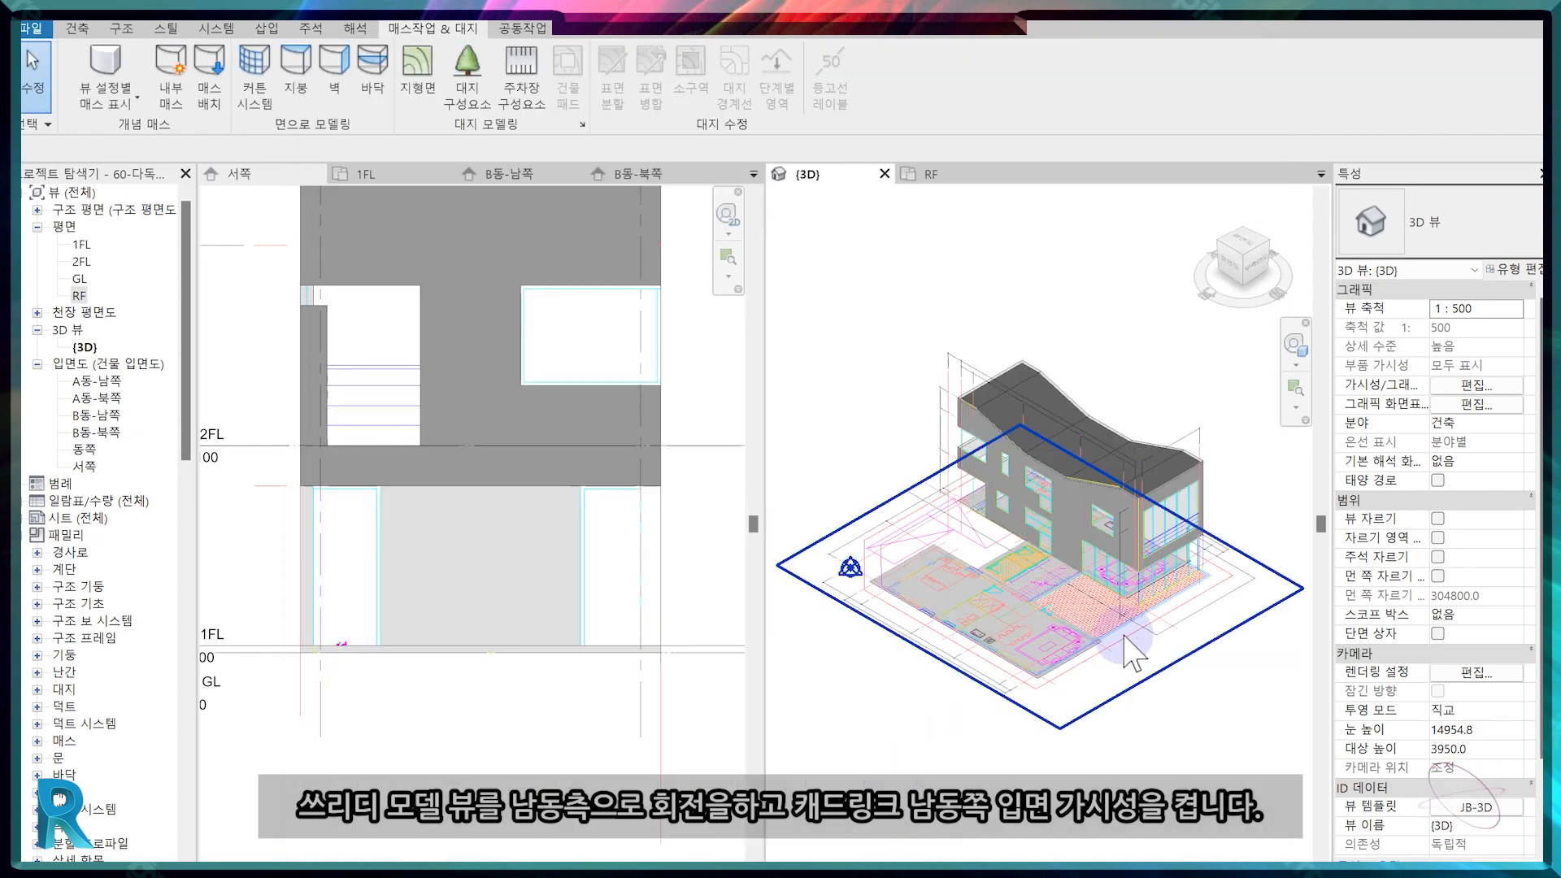
Display mass forms and floors, close the west elevation, and bring up the B동-남쪽 elevation beside the 3D view.
left_click(137, 98)
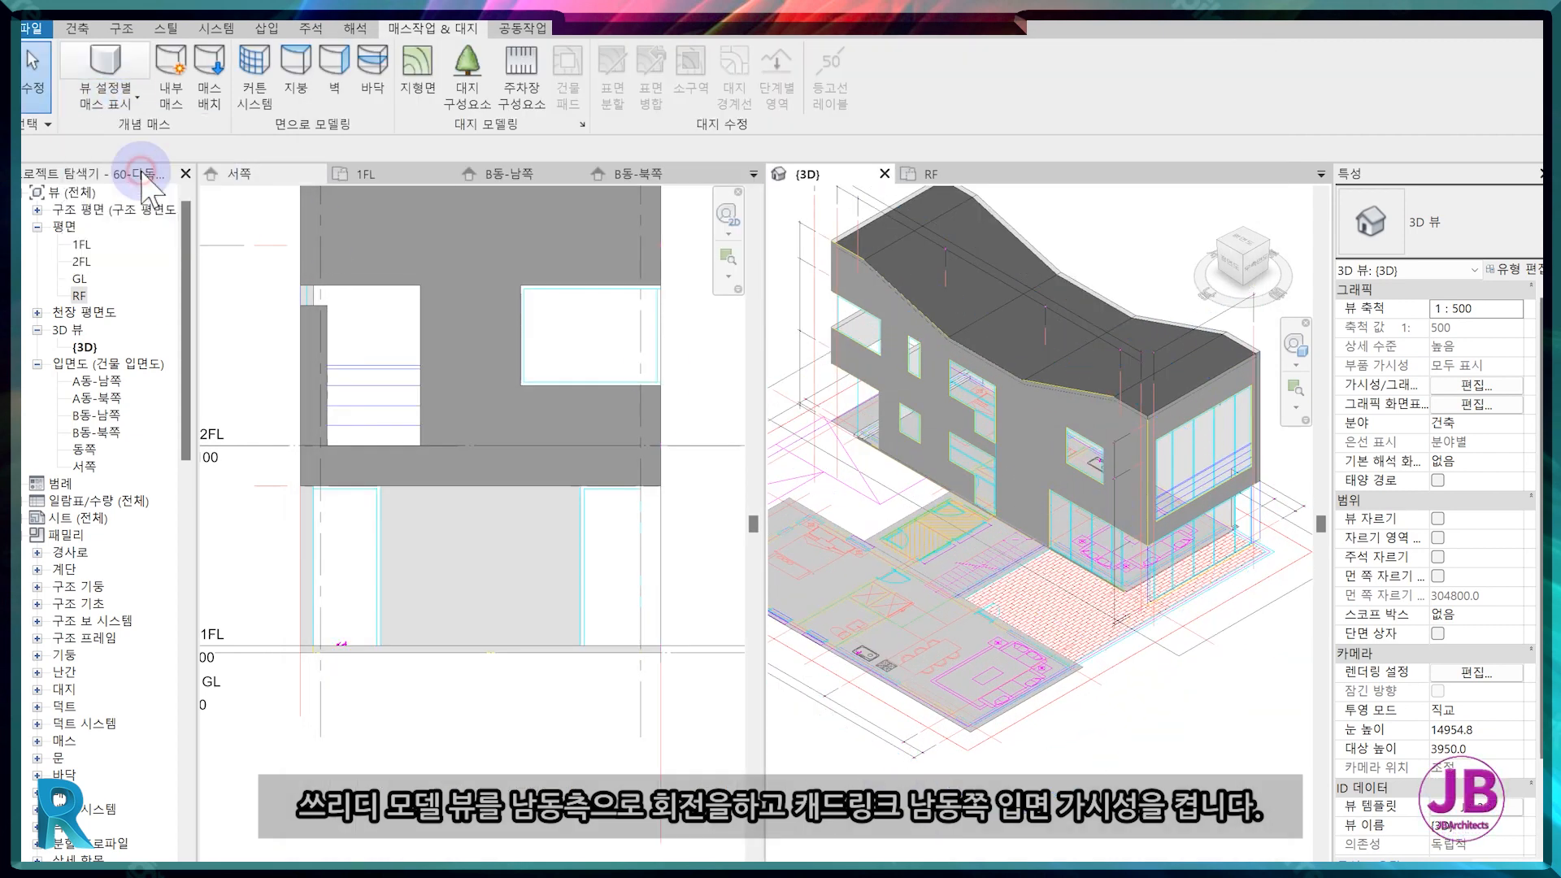
left_click(114, 191)
left_click(316, 173)
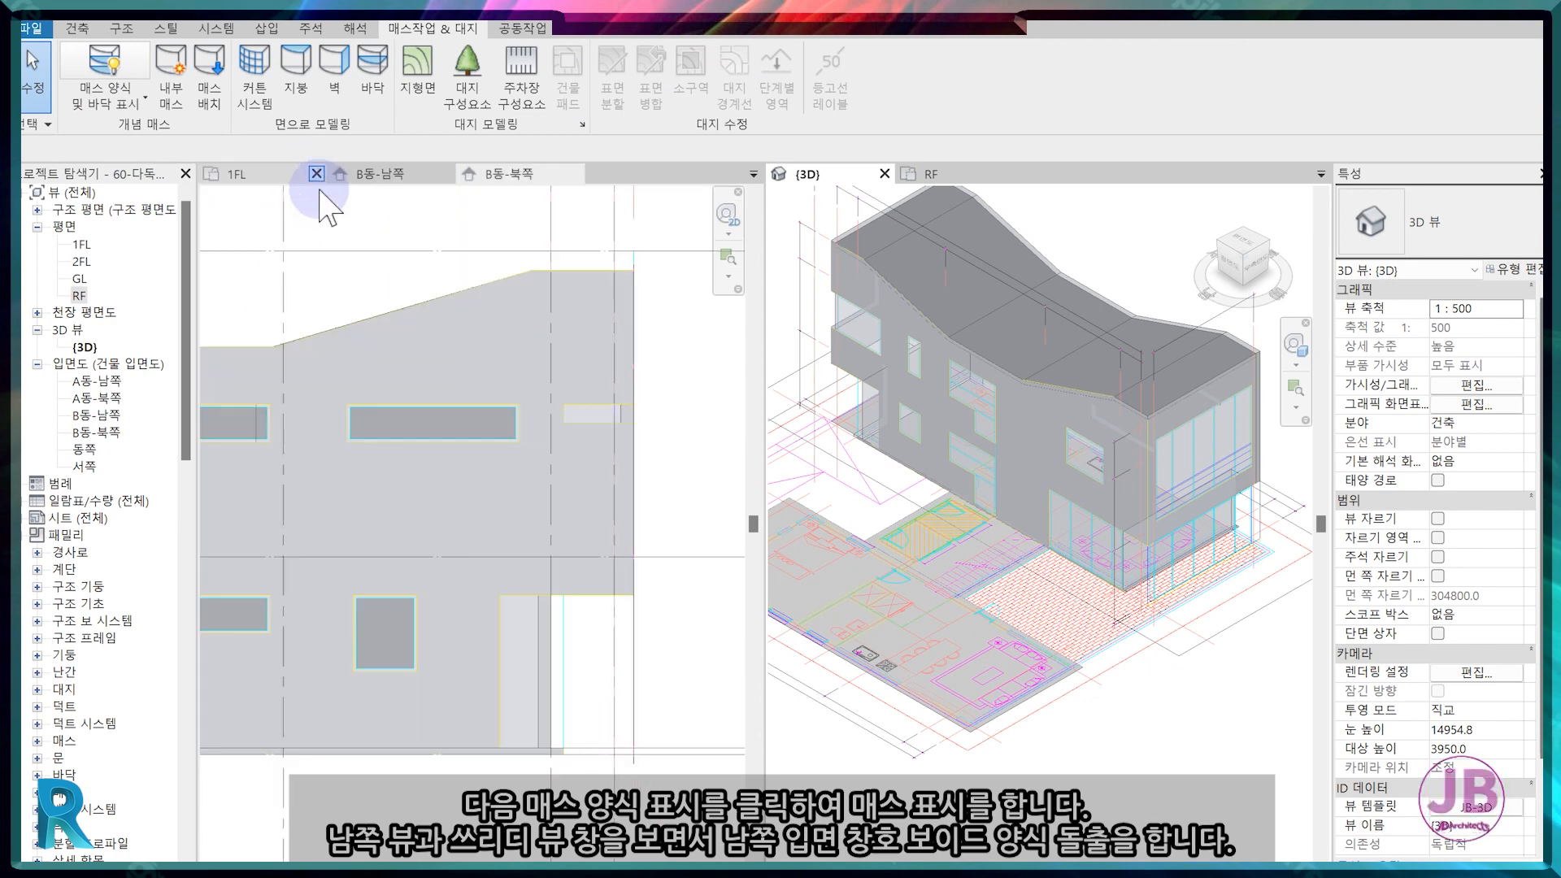
scroll(369, 411, "down", 3)
left_click(899, 468)
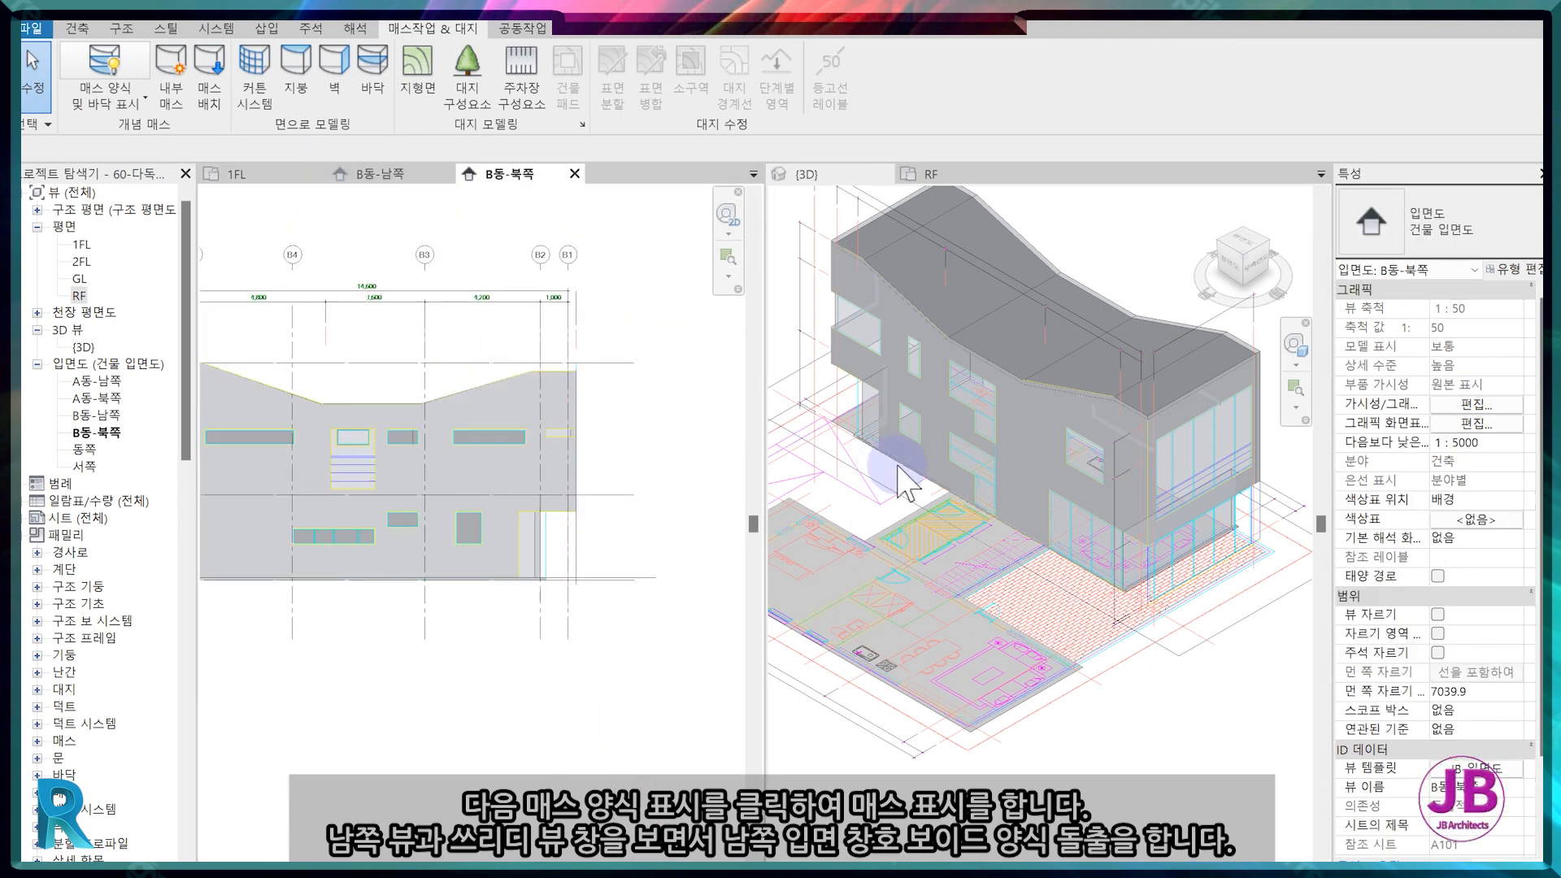
left_click(404, 173)
middle_click_drag(620, 662, 558, 686)
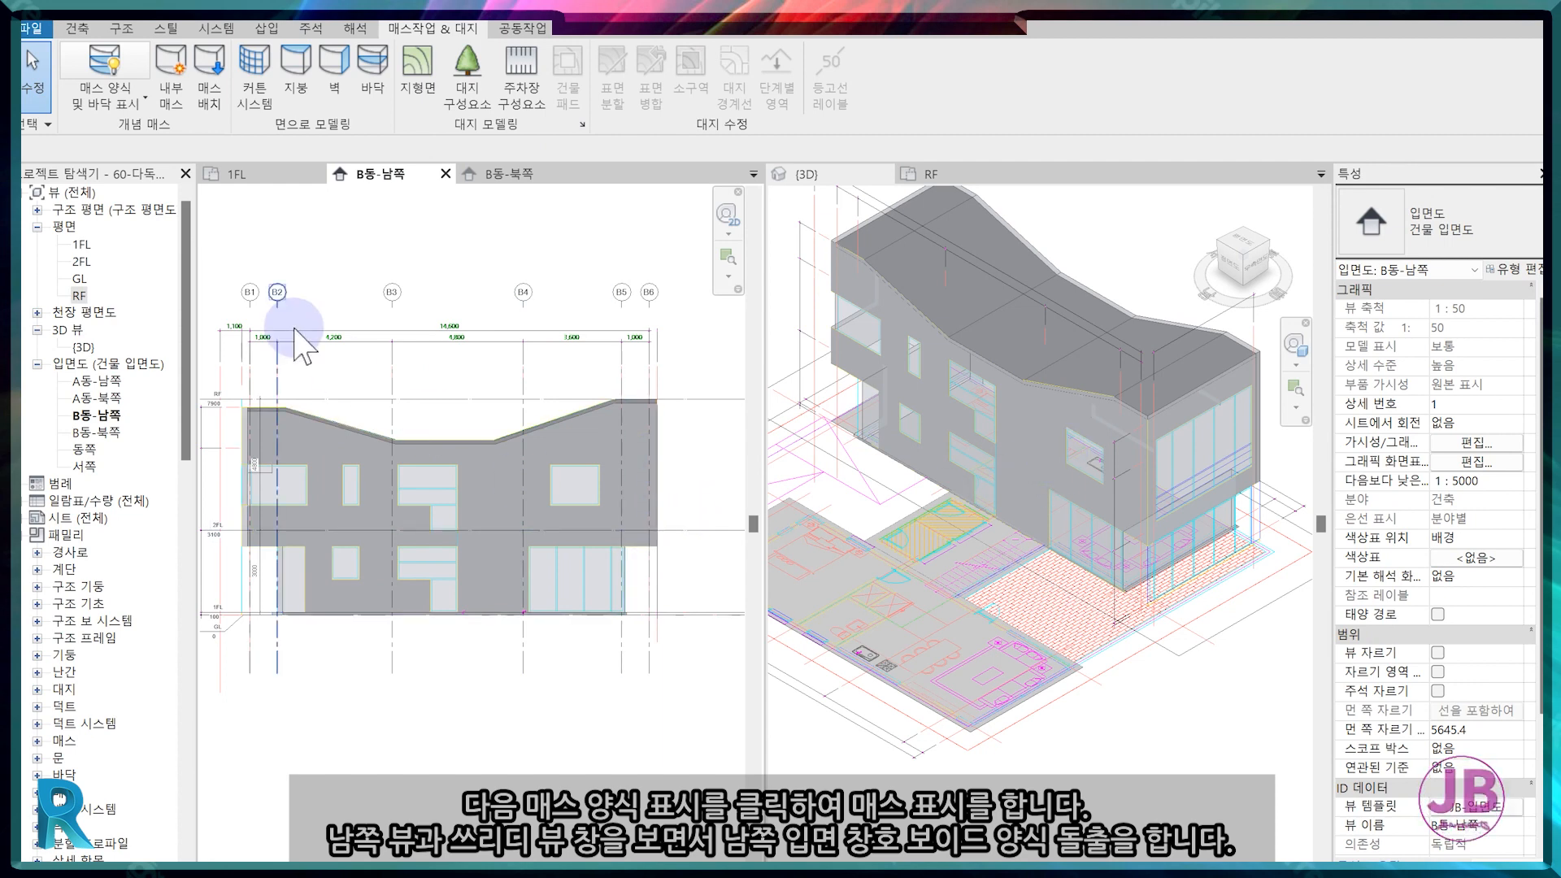
Open the B동 mass for in-place editing and set its south face as the work plane for rectangle sketching.
left_click(1154, 476)
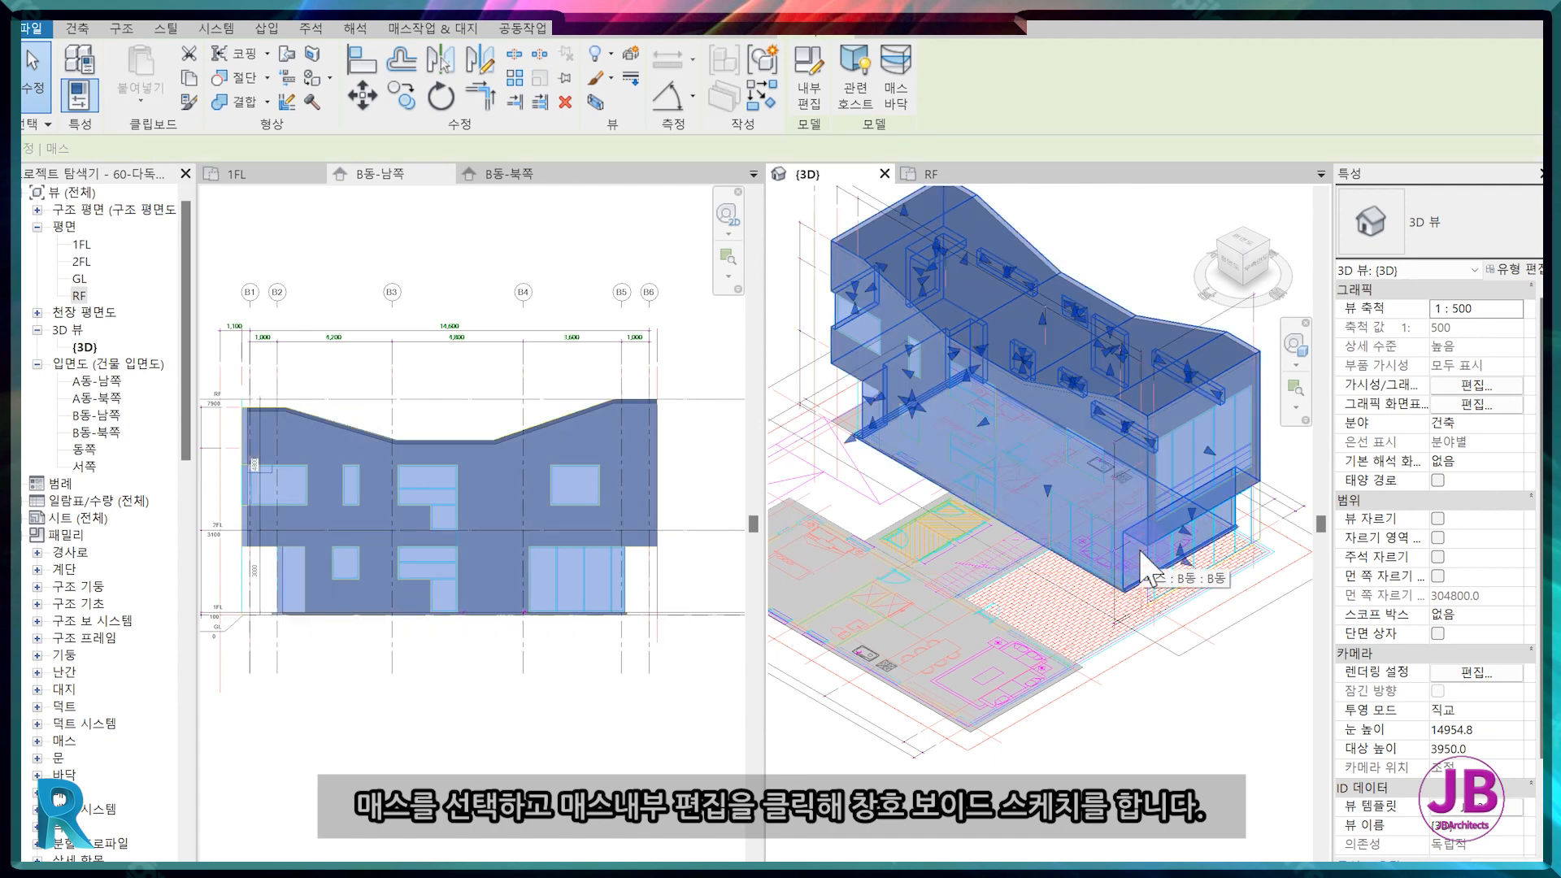
left_click(809, 91)
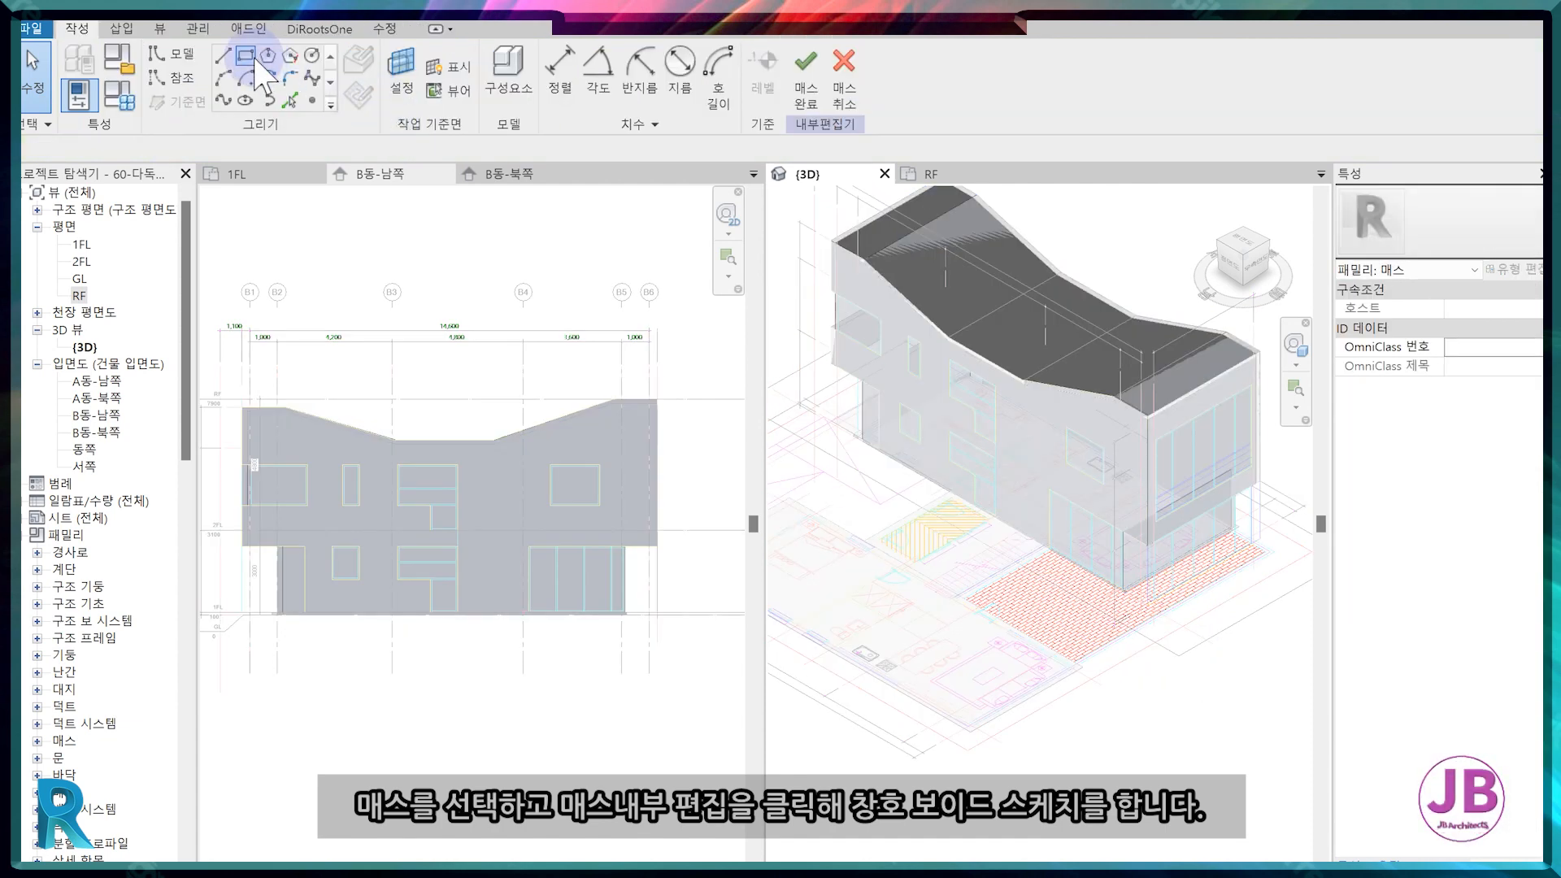
left_click(246, 57)
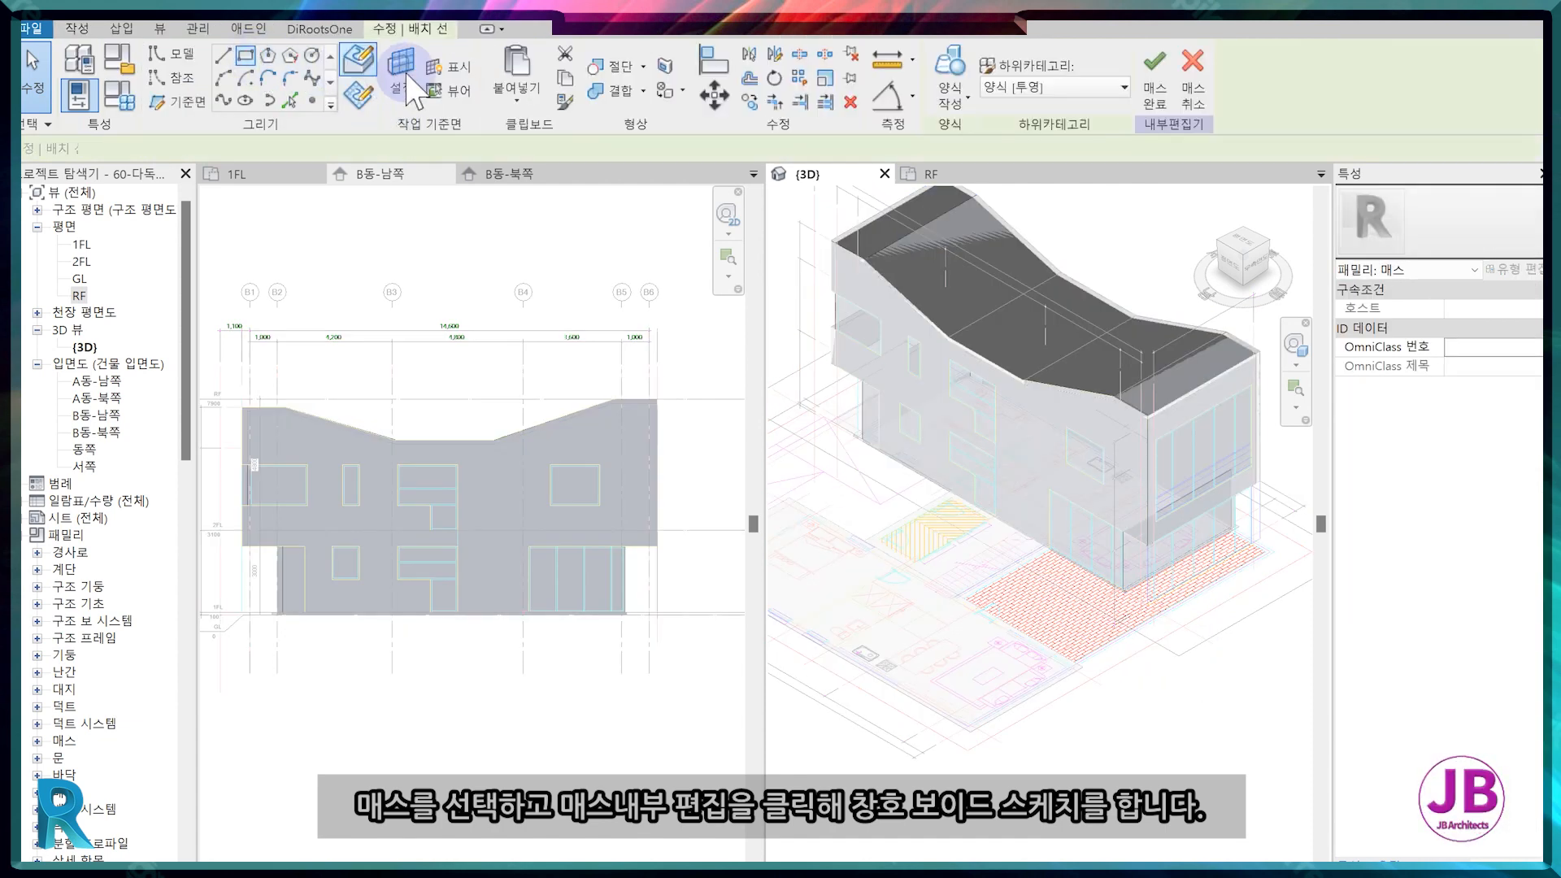
left_click(646, 443)
Sketch an 1800 by 1500 rectangle over the upper-floor window between grids B4 and B5, and check its plane in 3D.
scroll(609, 462, "up", 5)
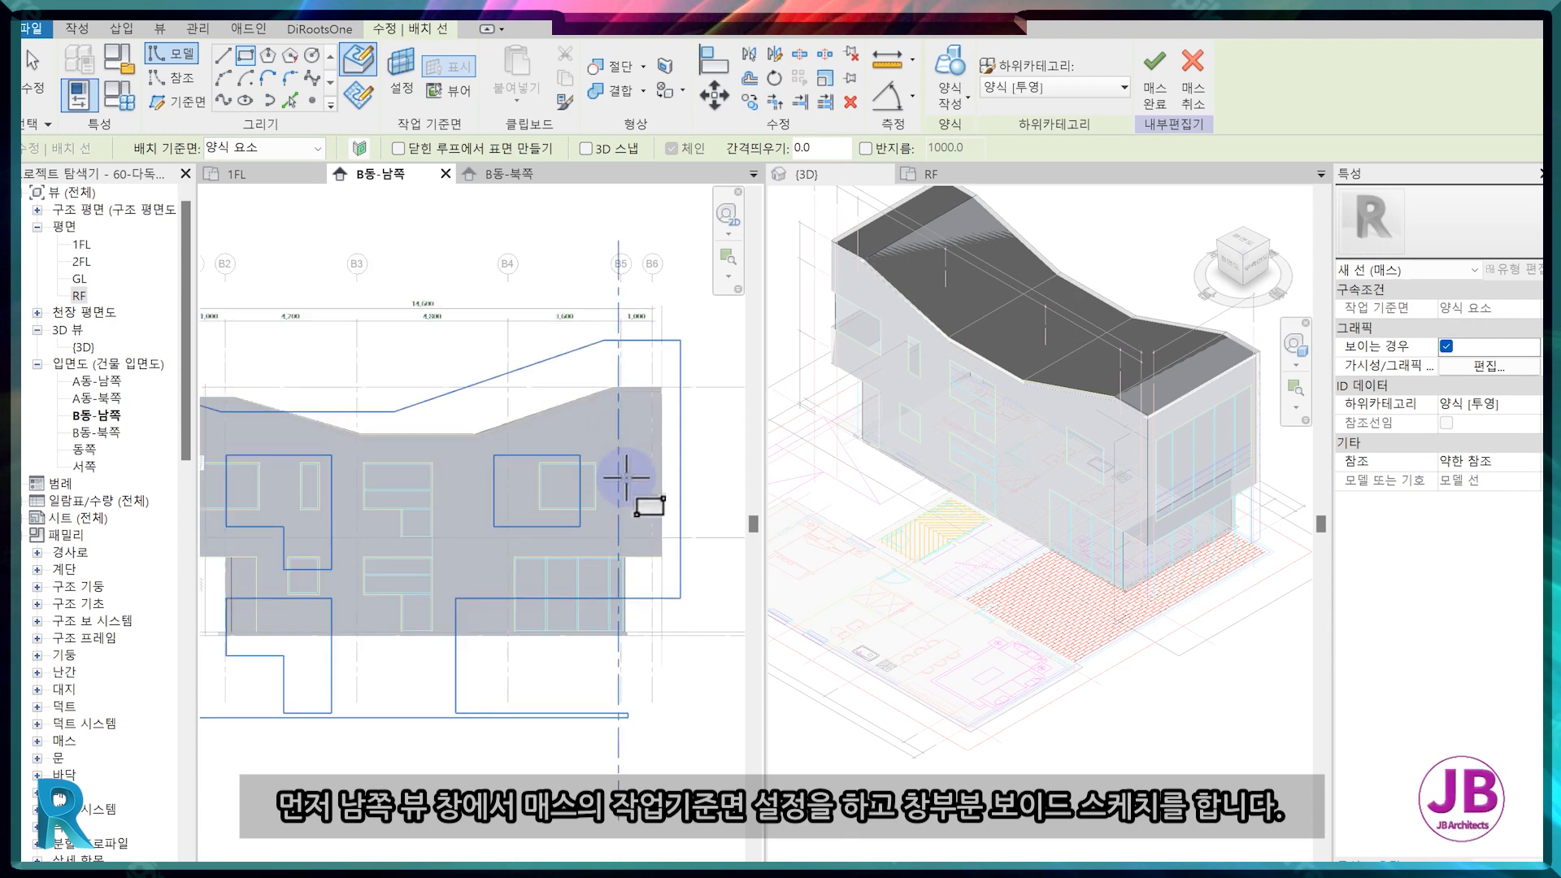
left_click(571, 545)
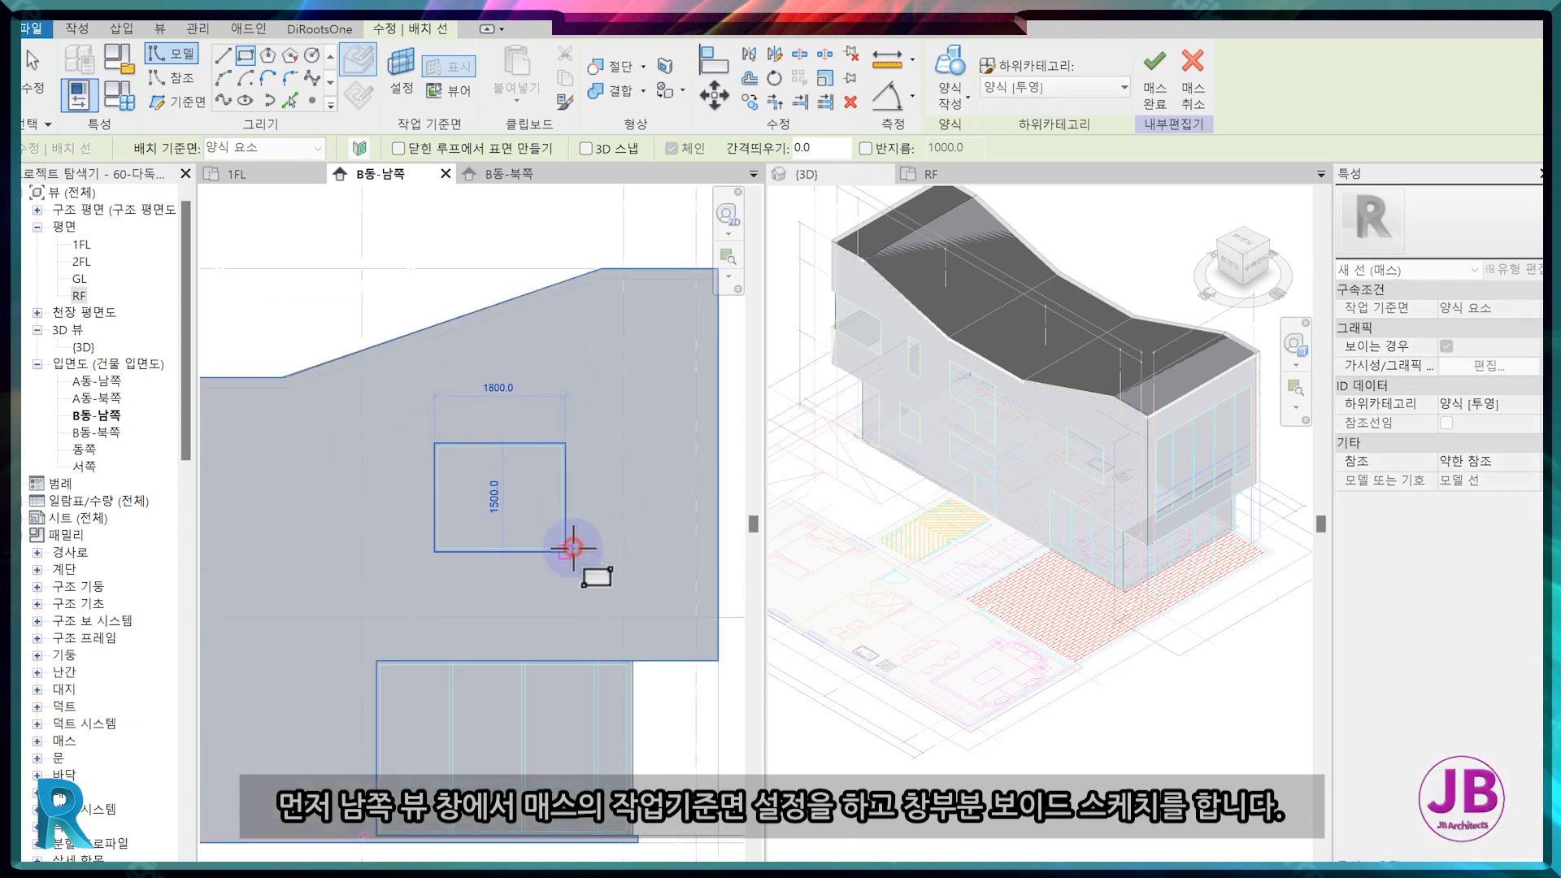
scroll(1063, 435, "up", 5)
left_click(1098, 506)
scroll(1098, 508, "down", 3)
scroll(501, 522, "down", 3)
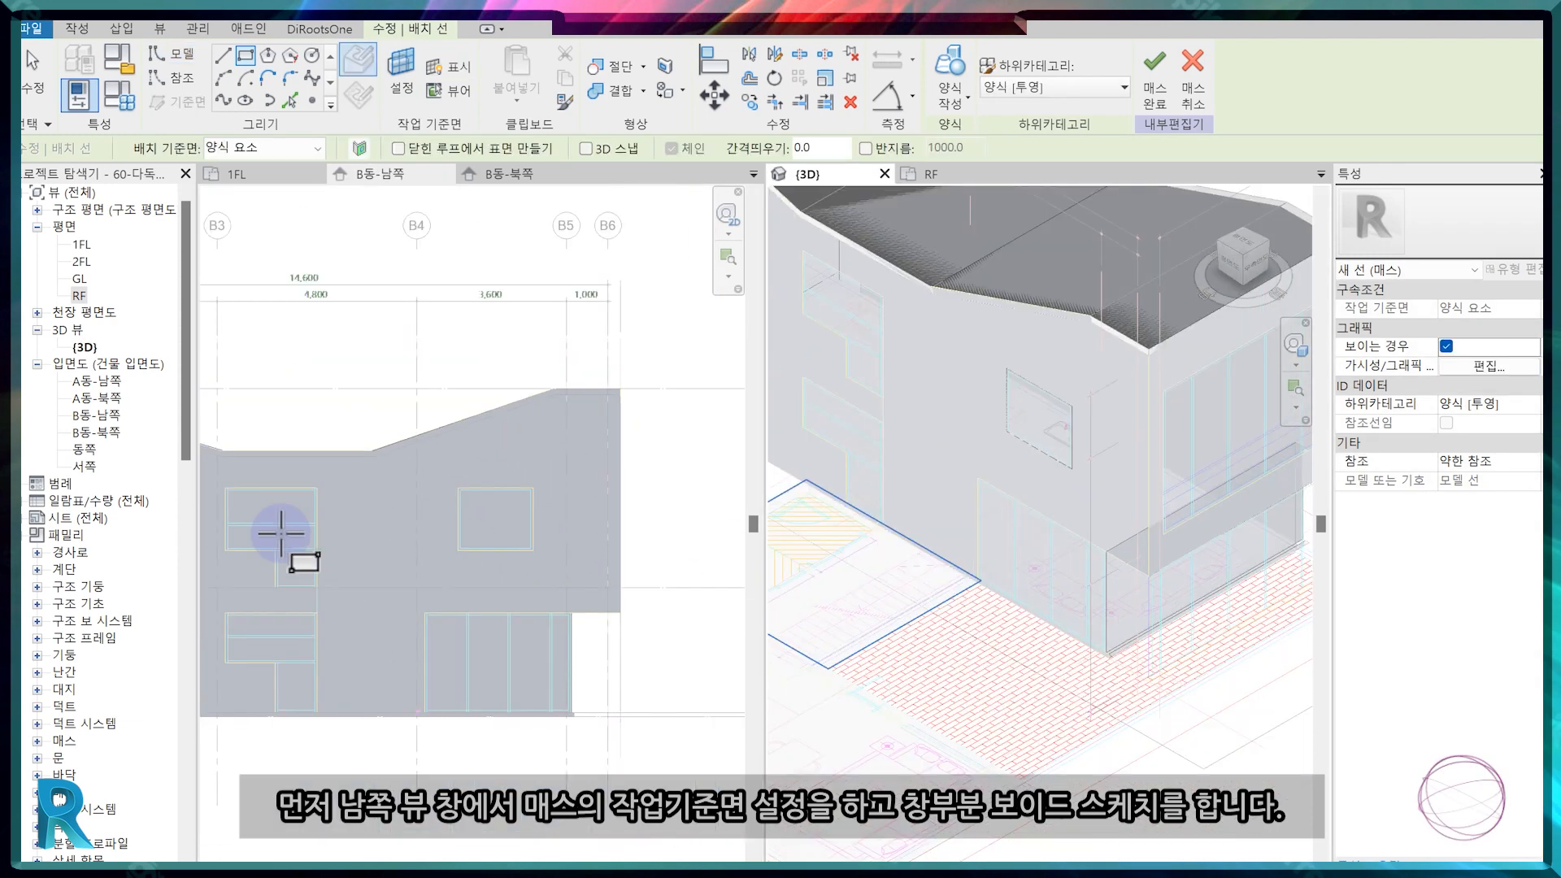
Sketch a rectangle around the full ground-floor glazing between grids B4 and B5 on the south face.
left_click(331, 543)
middle_click_drag(433, 542, 498, 374)
scroll(585, 495, "up", 3)
scroll(456, 470, "up", 3)
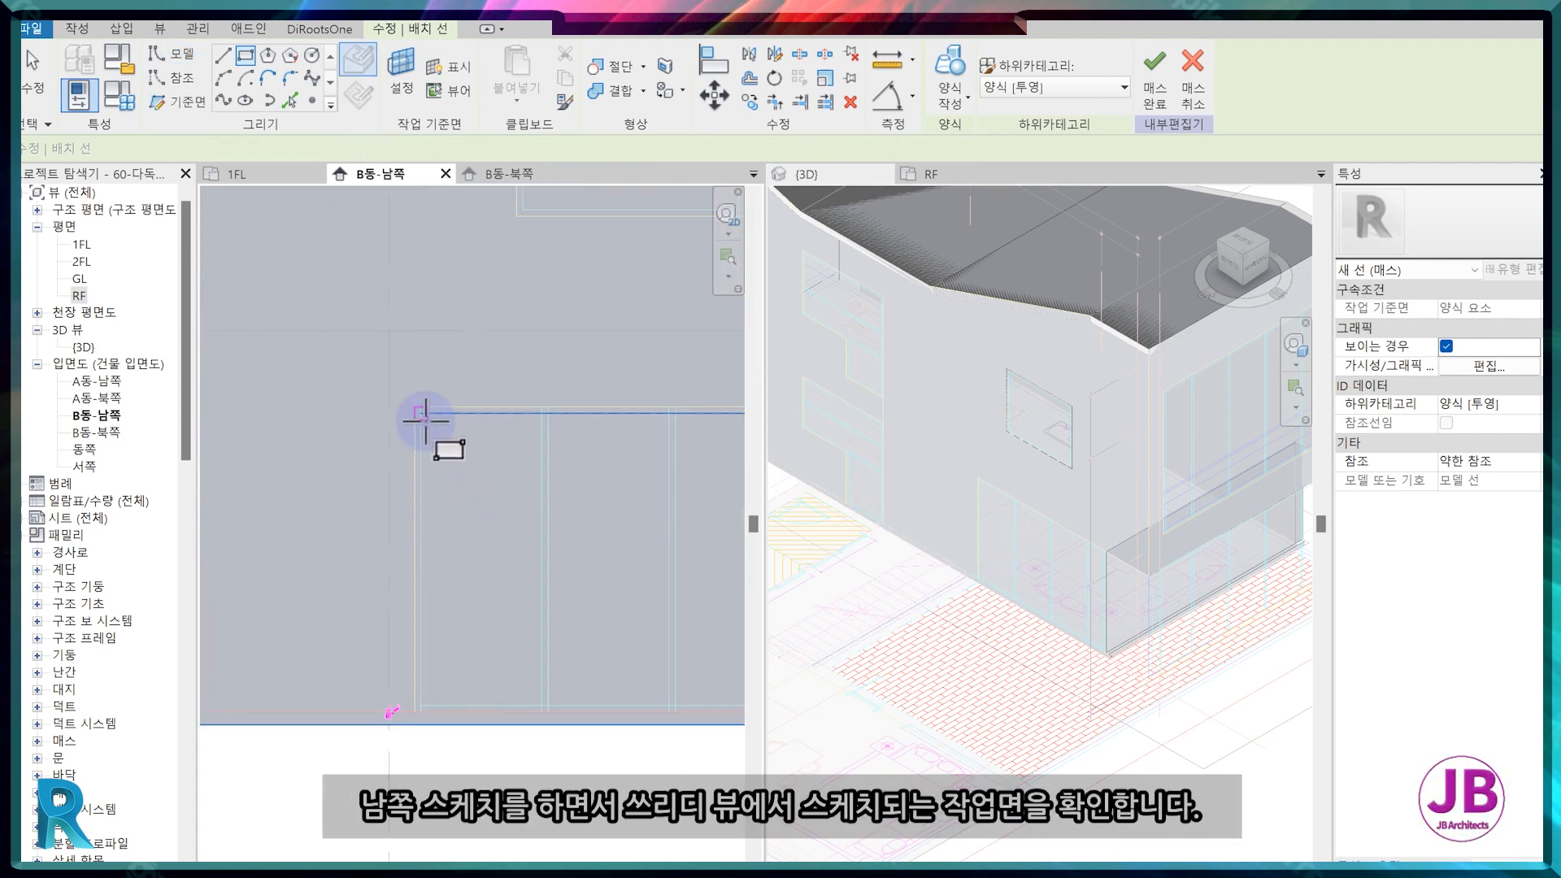
left_click(415, 406)
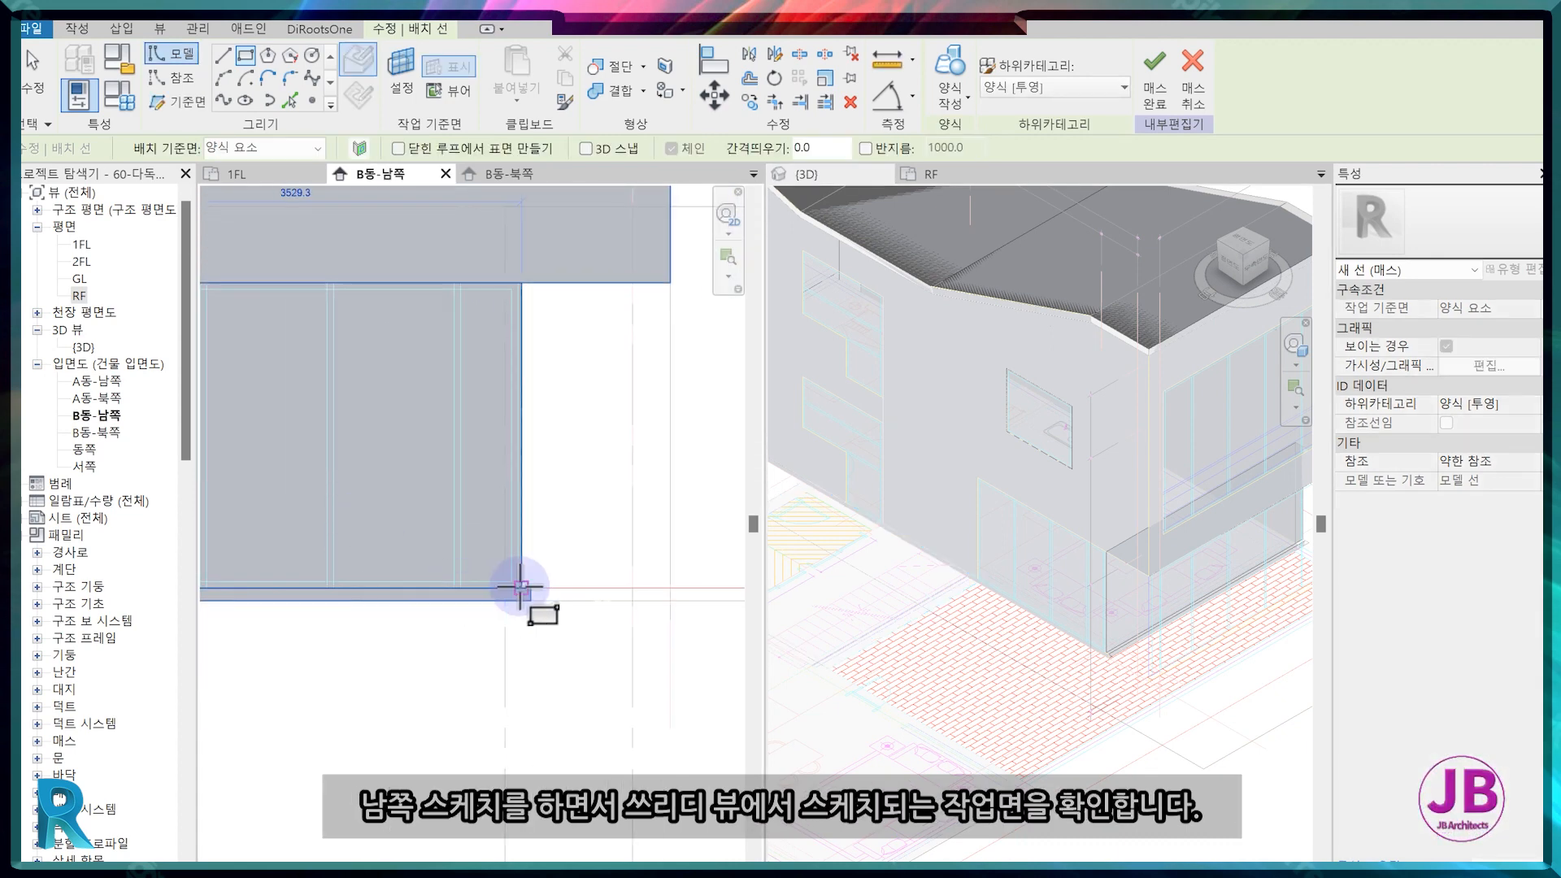
left_click(520, 585)
Sketch a rectangle over the upper-floor window at the west end of the south face.
scroll(519, 584, "down", 1)
scroll(1074, 655, "down", 2)
scroll(382, 449, "down", 3)
middle_click_drag(366, 431, 540, 433)
scroll(373, 383, "up", 2)
scroll(255, 279, "up", 2)
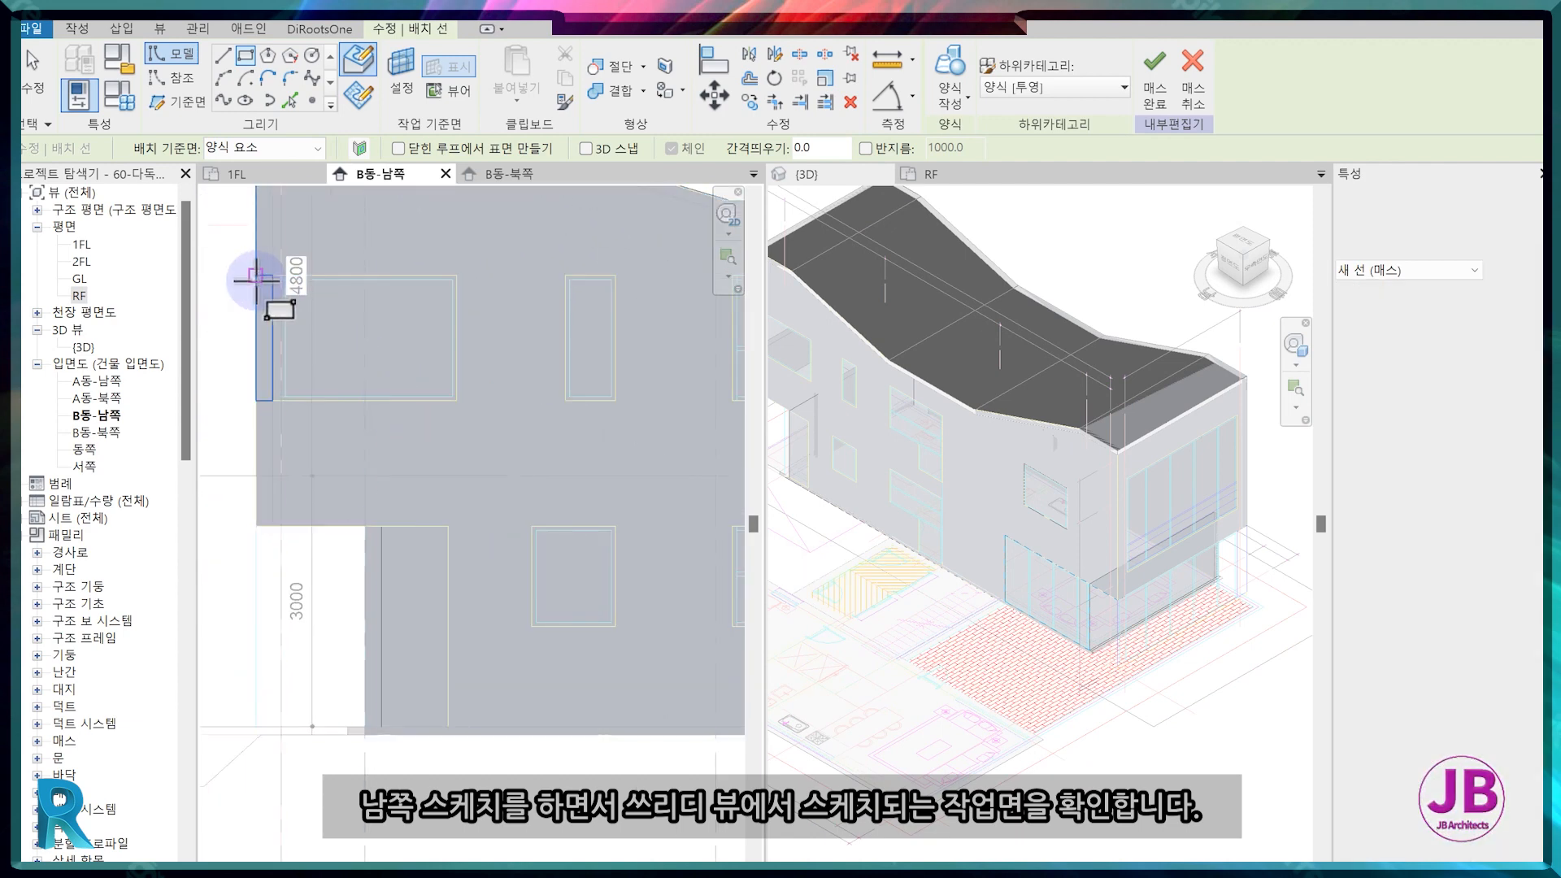
scroll(256, 276, "up", 2)
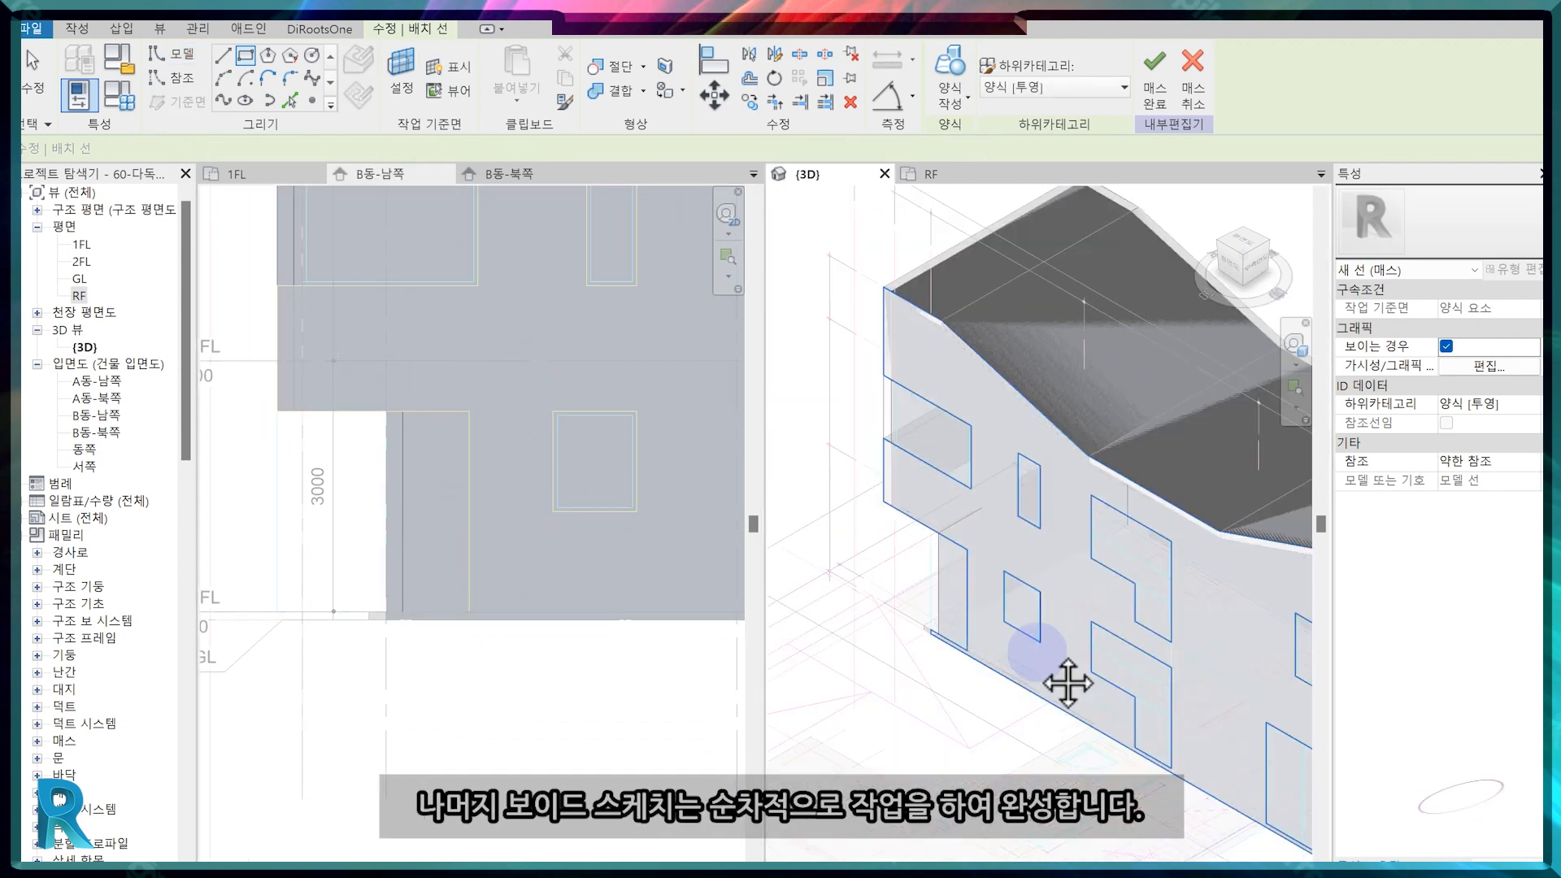
Sketch a rectangle around the small ground-floor window near the west end of the south face.
scroll(1029, 622, "up", 1)
scroll(618, 524, "down", 2)
middle_click_drag(547, 599, 453, 648)
scroll(452, 520, "up", 1)
scroll(533, 520, "up", 2)
left_click(466, 492)
left_click(578, 627)
Trace the stepped L-shaped upper-floor window with a closed chain of lines along its outer frame.
mouse_move(561, 341)
middle_mouse_down()
mouse_move(554, 612)
mouse_move(367, 551)
middle_mouse_up()
scroll(611, 572, "down", 1)
left_click(290, 101)
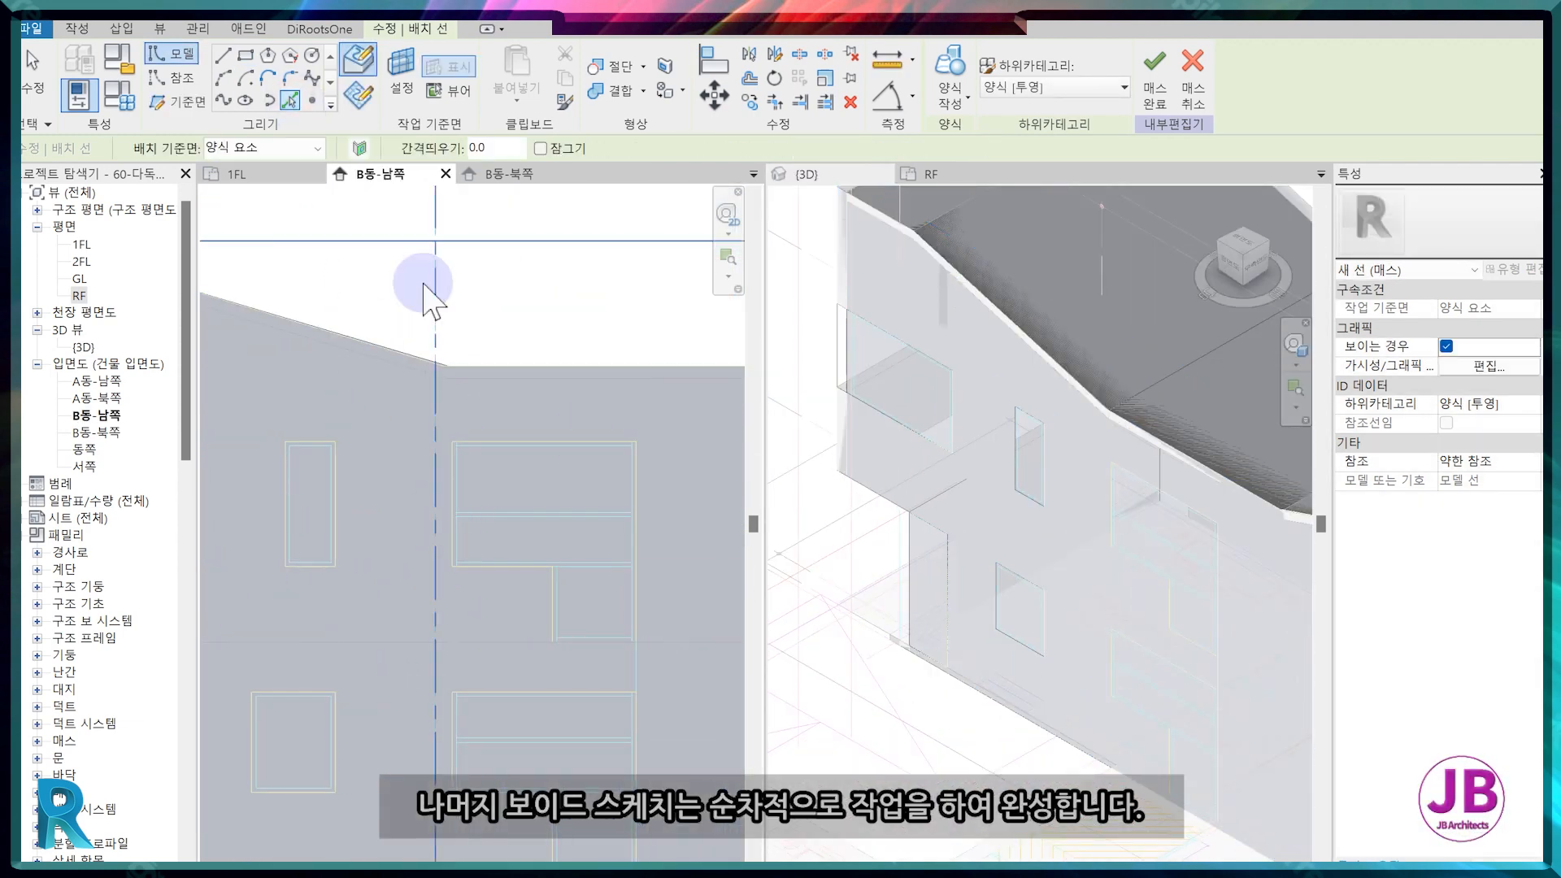
left_click(224, 55)
left_click(454, 441)
left_click(637, 443)
left_click(554, 645)
left_click(554, 567)
left_click(454, 568)
scroll(453, 443, "up", 3)
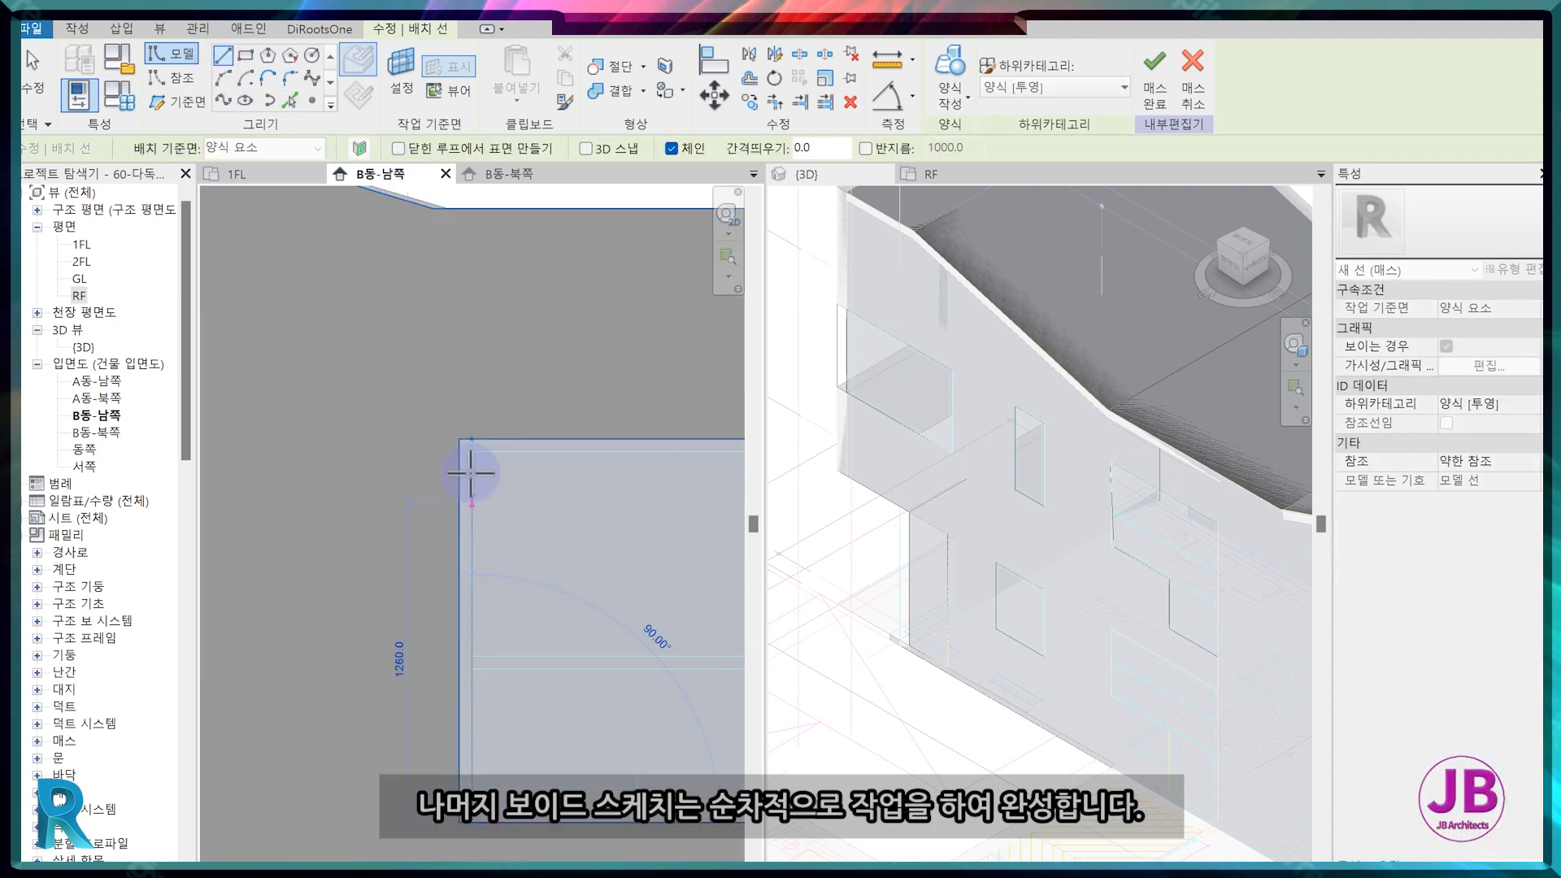
left_click(460, 440)
key("Escape")
Correct the line ends of the stepped upper-floor window outline so they meet at the frame corners.
left_click(472, 823)
scroll(474, 823, "up", 3)
middle_click_drag(474, 823, 467, 561)
mouse_move(459, 562)
left_mouse_down()
mouse_move(418, 537)
mouse_move(419, 561)
left_mouse_up()
scroll(460, 601, "down", 3)
left_click(460, 600)
middle_click_drag(460, 600, 376, 797)
key("Tab")
left_click(412, 341)
left_click(387, 378)
Trace the stepped L-shaped ground-floor window with a closed chain of lines and end the line sketching.
scroll(387, 377, "down", 5)
key("Tab")
left_click(596, 502)
left_click(505, 753)
middle_click_drag(504, 752, 528, 561)
left_click(223, 56)
left_click(410, 593)
left_click(525, 592)
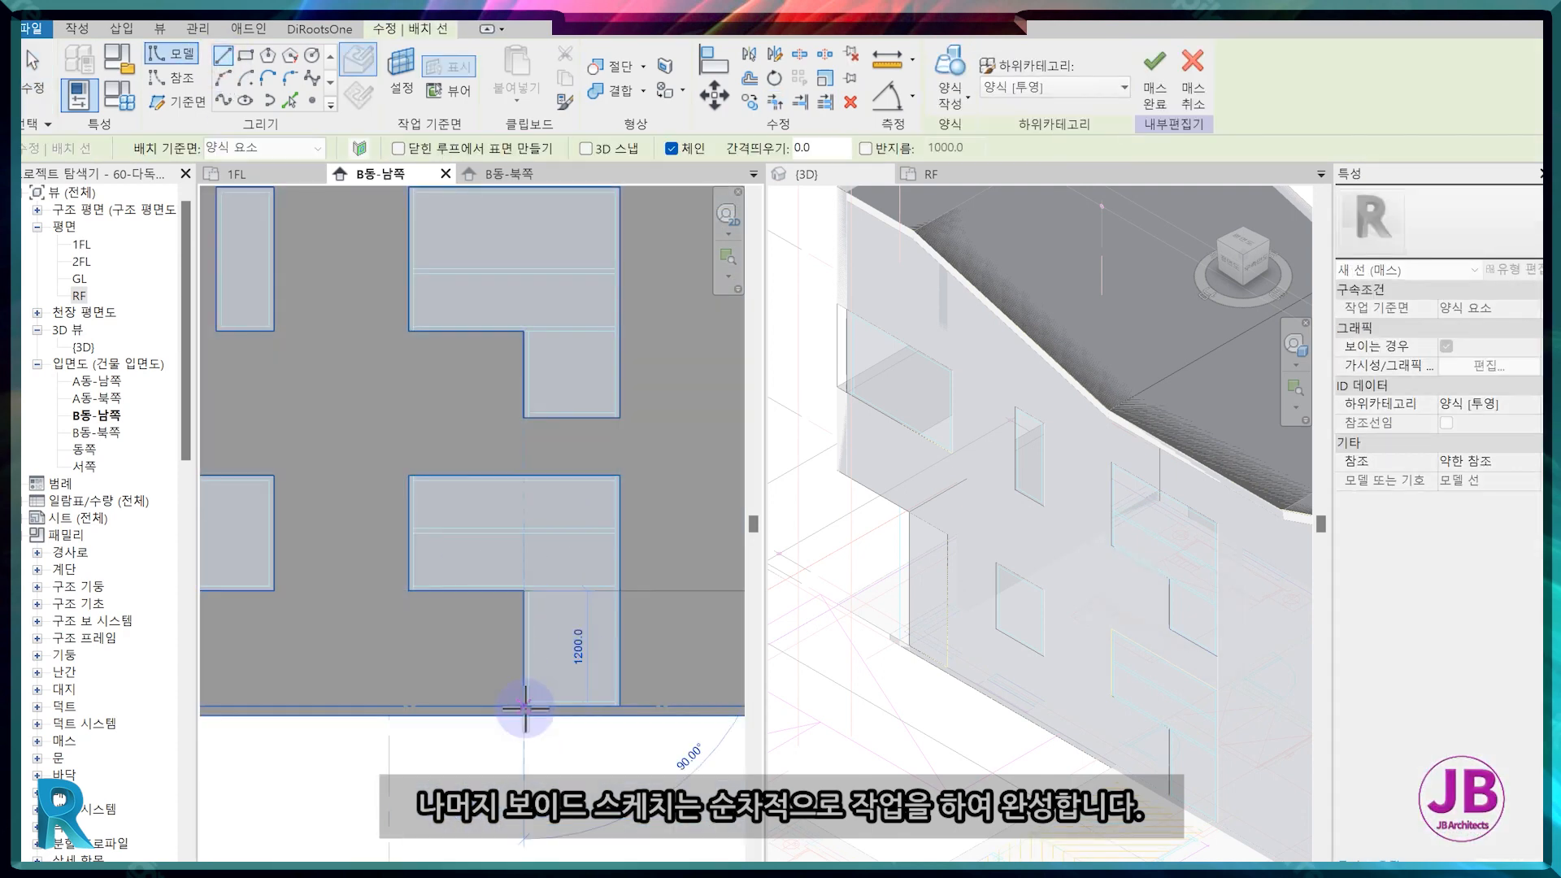
scroll(629, 707, "up", 2)
left_click(617, 706)
left_click(613, 235)
middle_click_drag(330, 255, 547, 260)
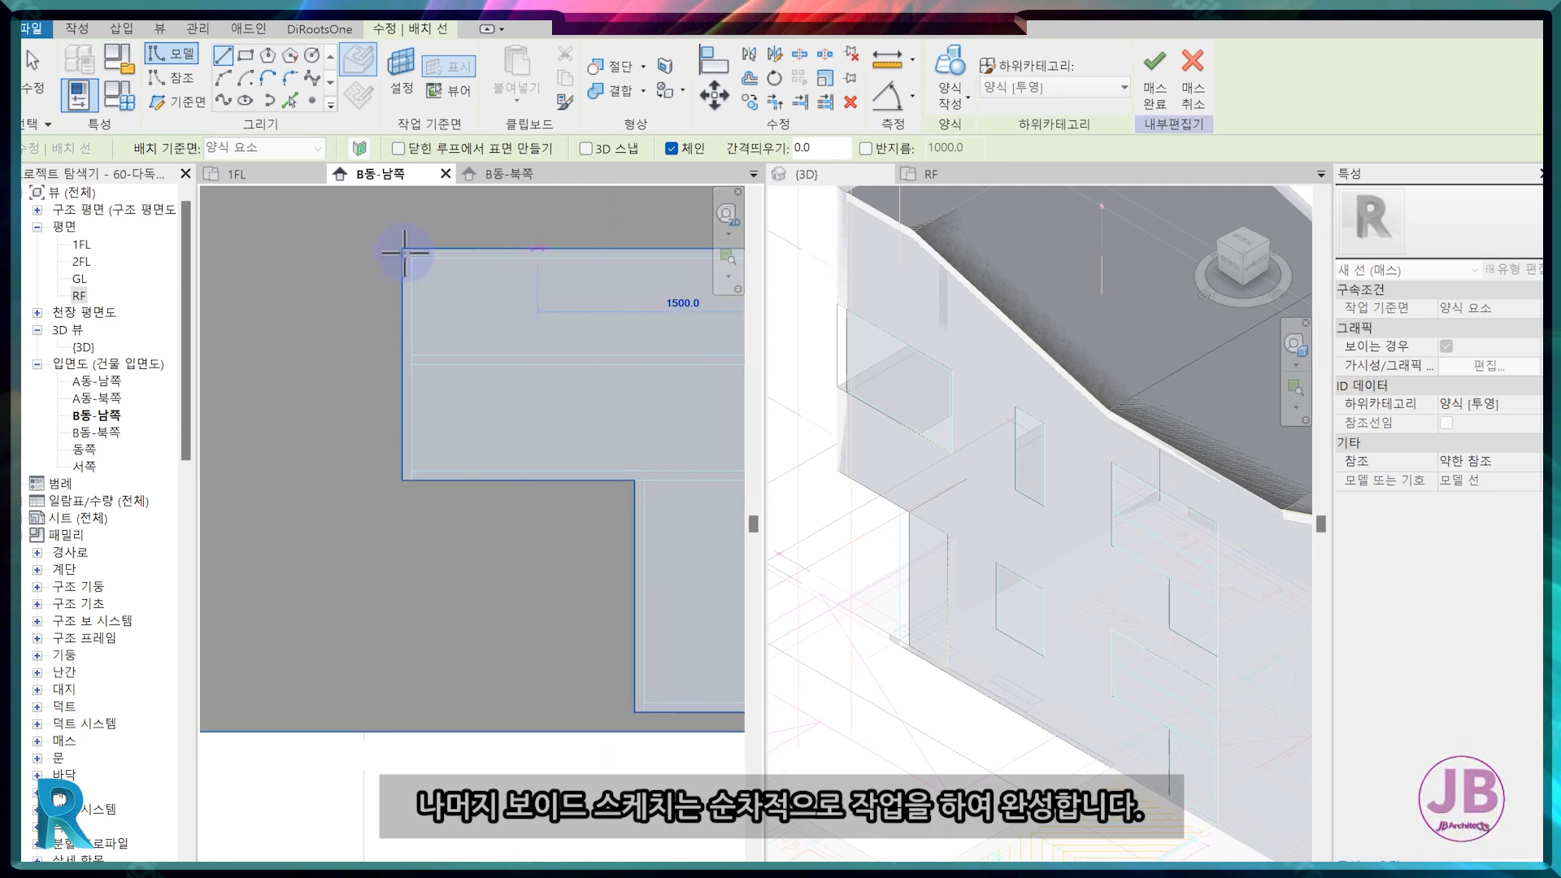
left_click(401, 480)
key("Escape")
key("Escape")
scroll(443, 515, "down", 5)
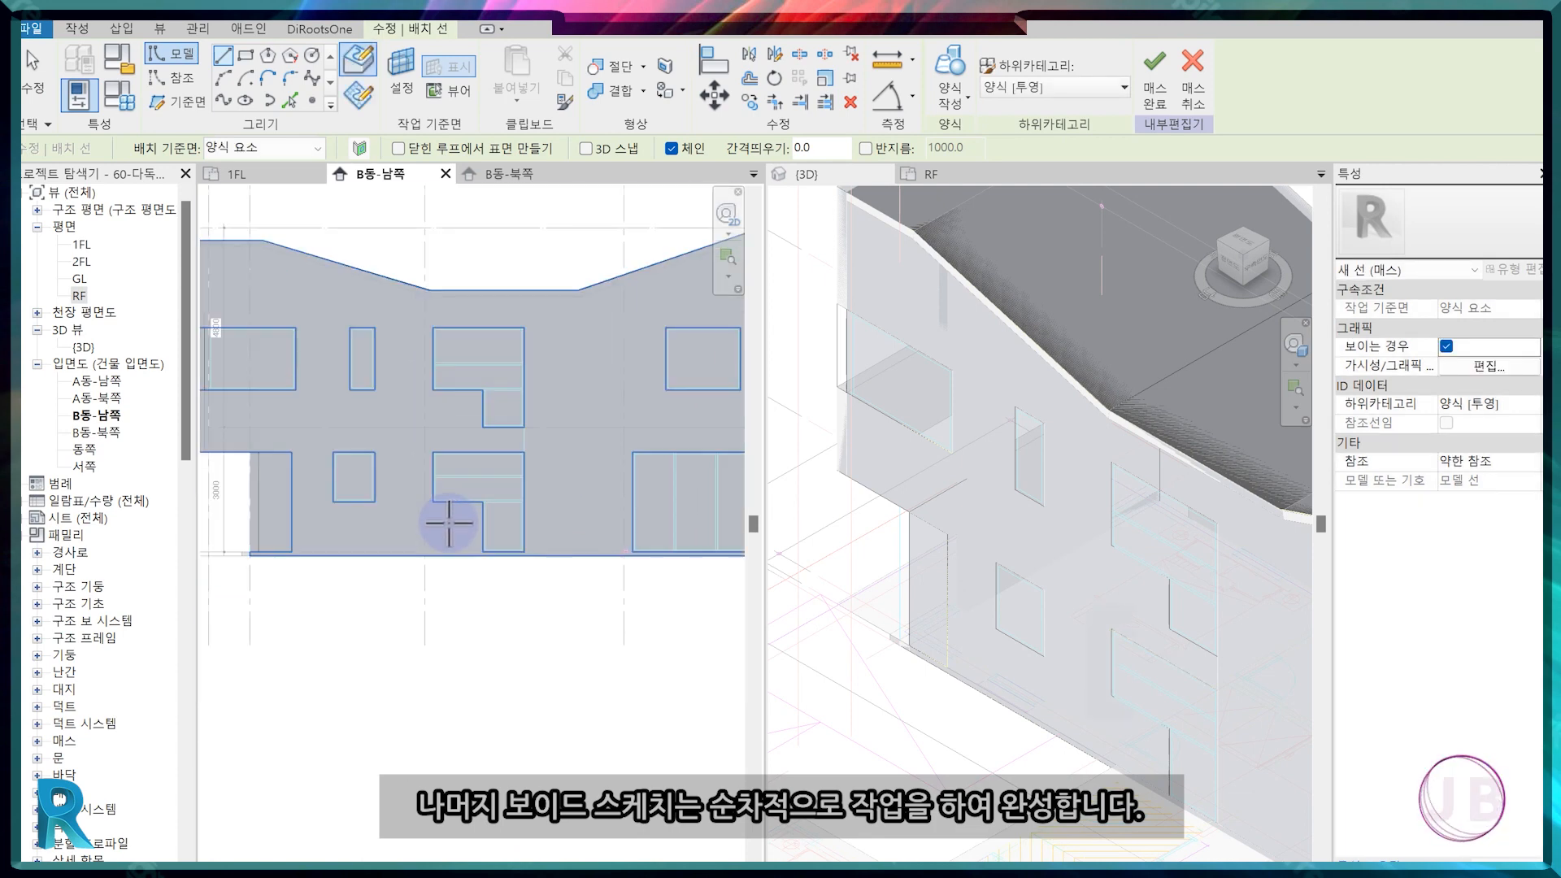
scroll(911, 585, "down", 3)
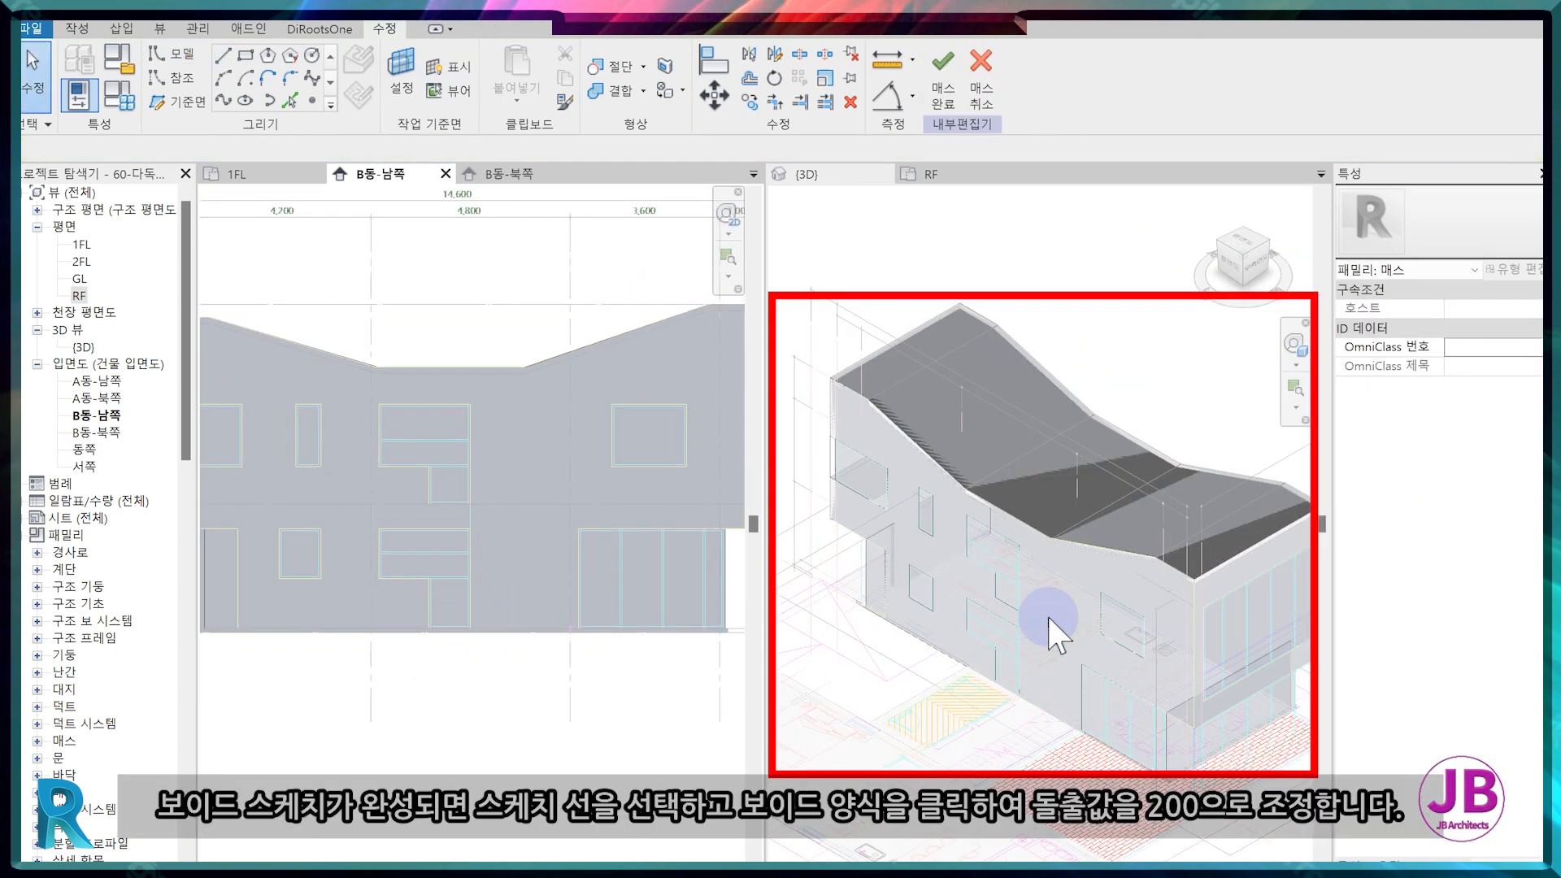
Create a void form from the upper-floor rectangle between grids B4 and B5 and set its depth to 200.
scroll(1053, 639, "up", 5)
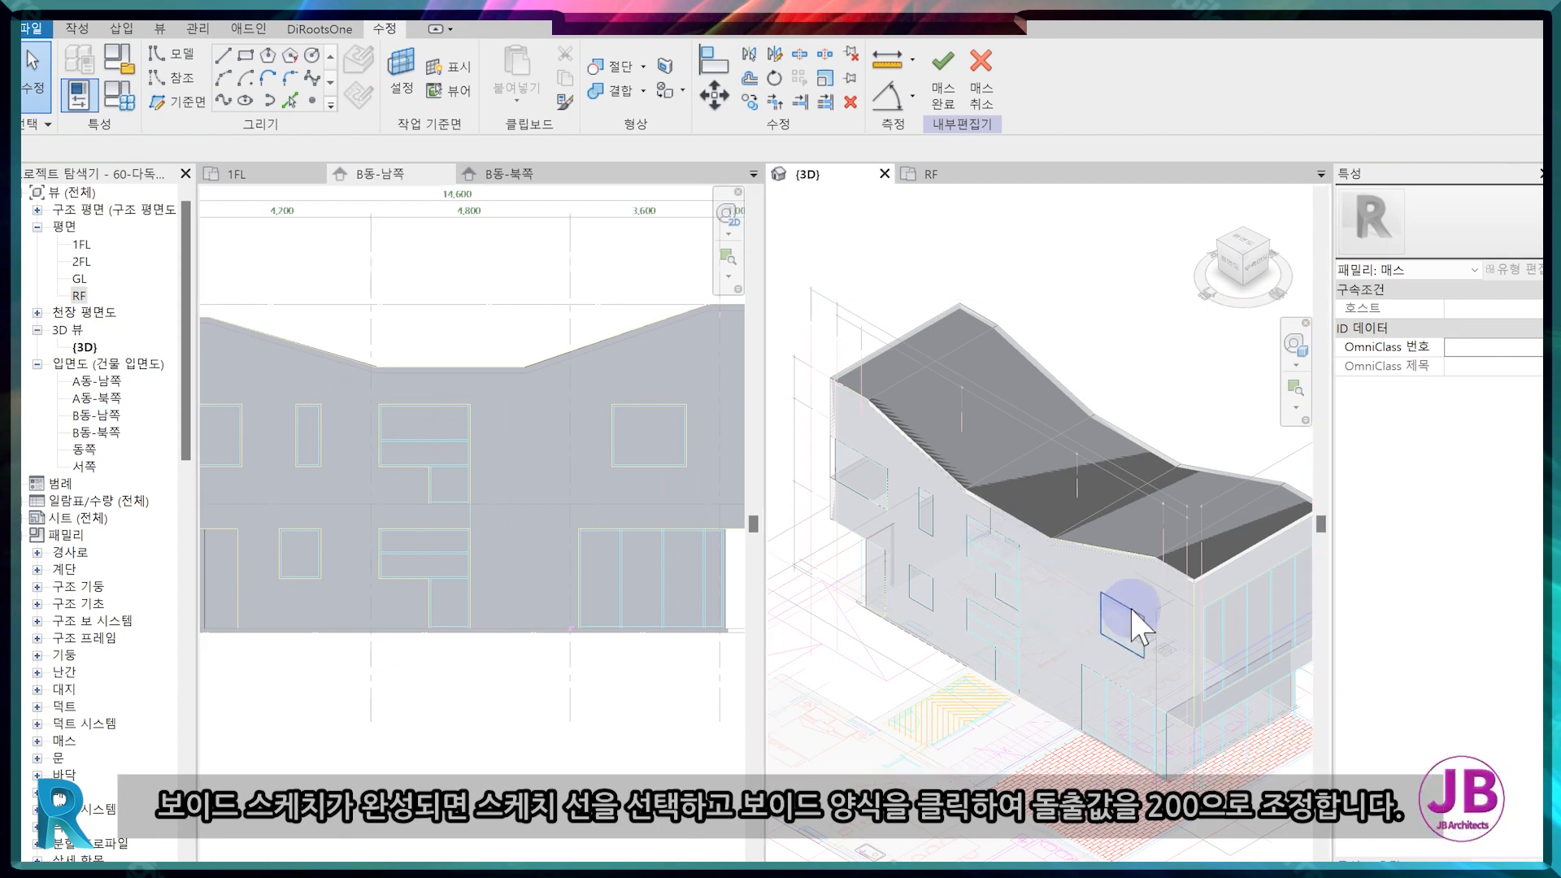
left_click(1061, 602)
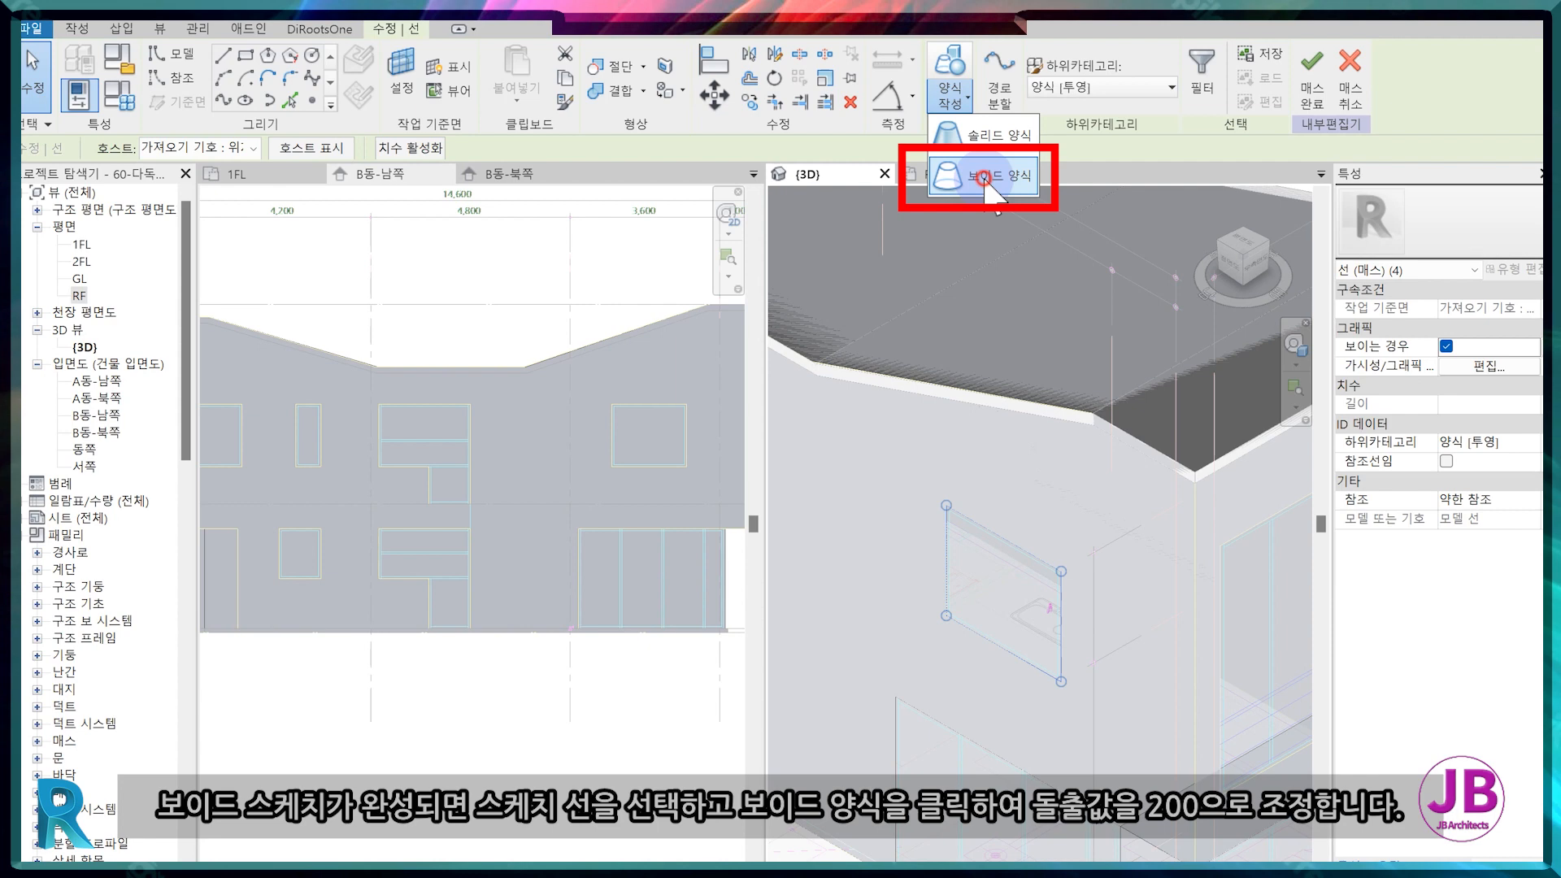
left_click(983, 175)
scroll(951, 529, "down", 3)
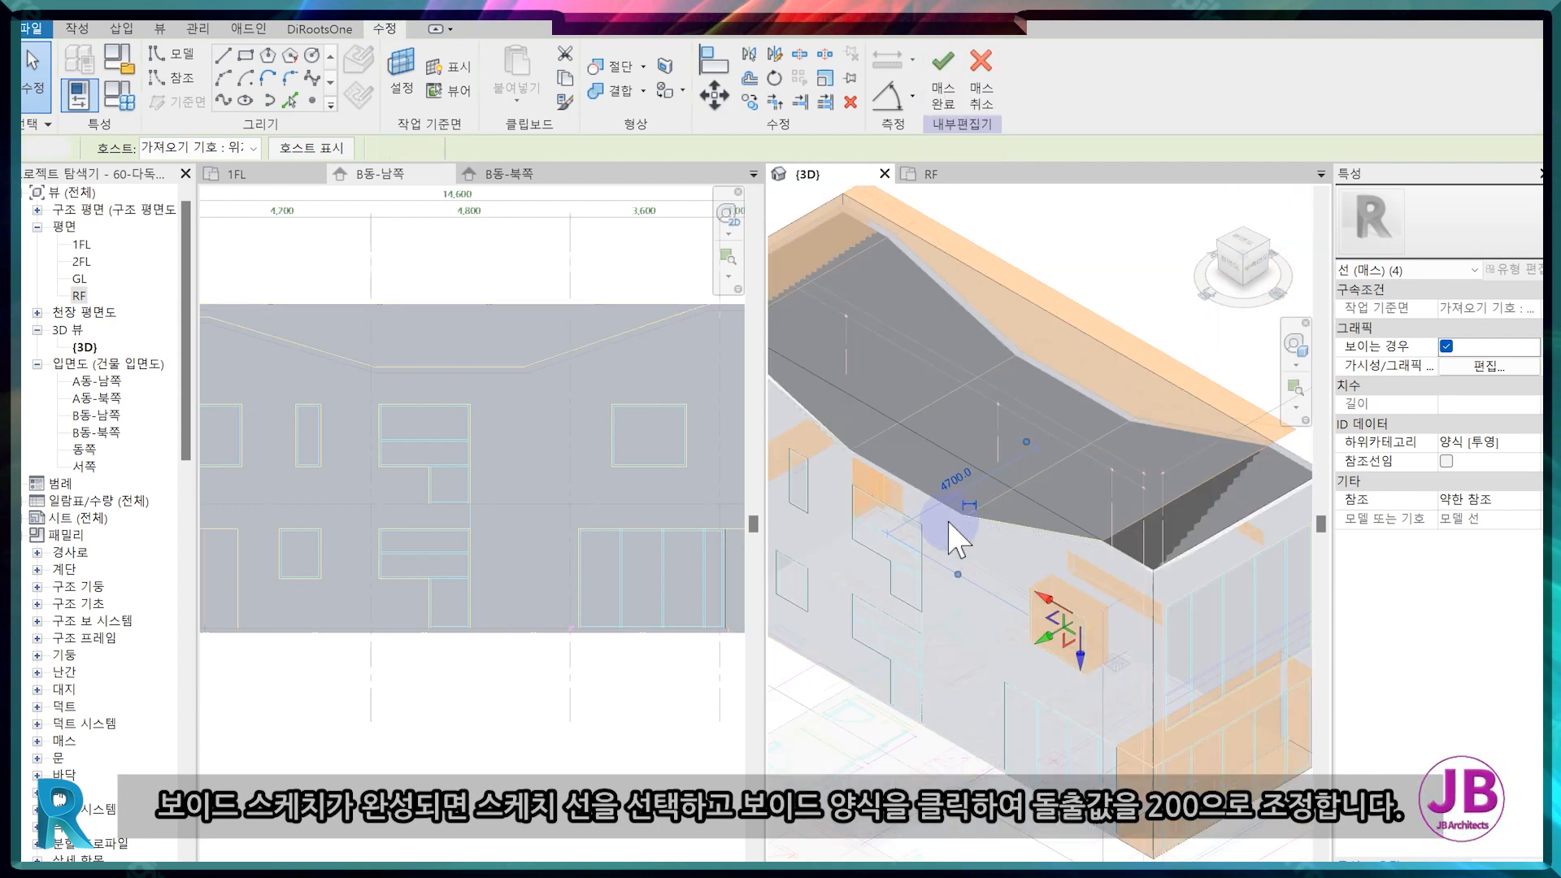
scroll(991, 614, "up", 3)
left_click(904, 514)
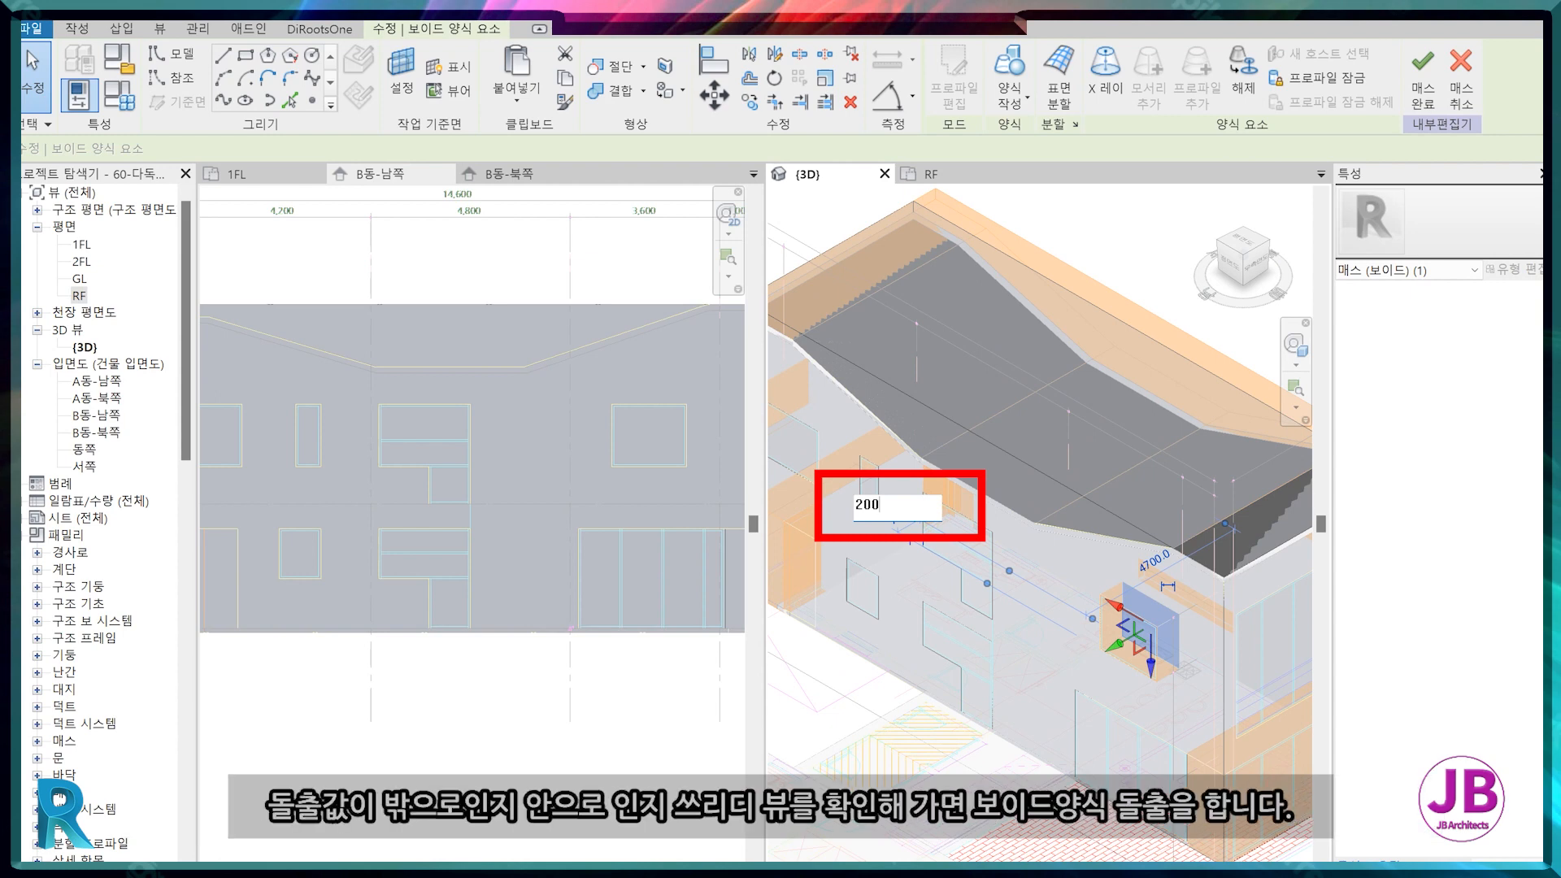
key("Return")
Create a void form from the ground-floor glazing rectangle and edit its extrusion depth.
scroll(1152, 844, "up", 2)
key("Tab")
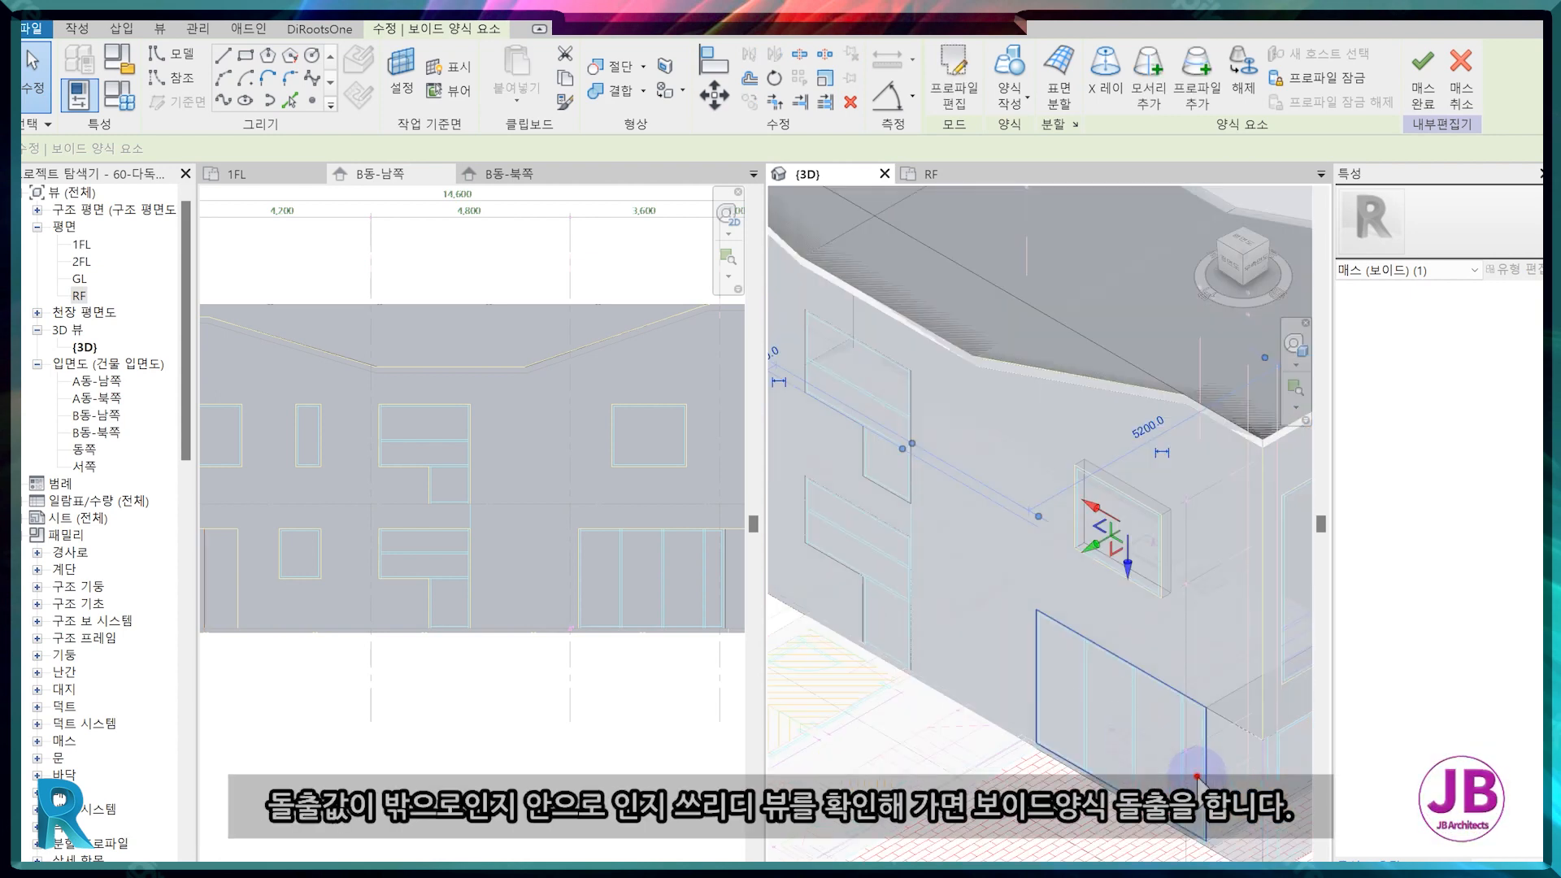
left_click(1039, 744)
left_click(974, 175)
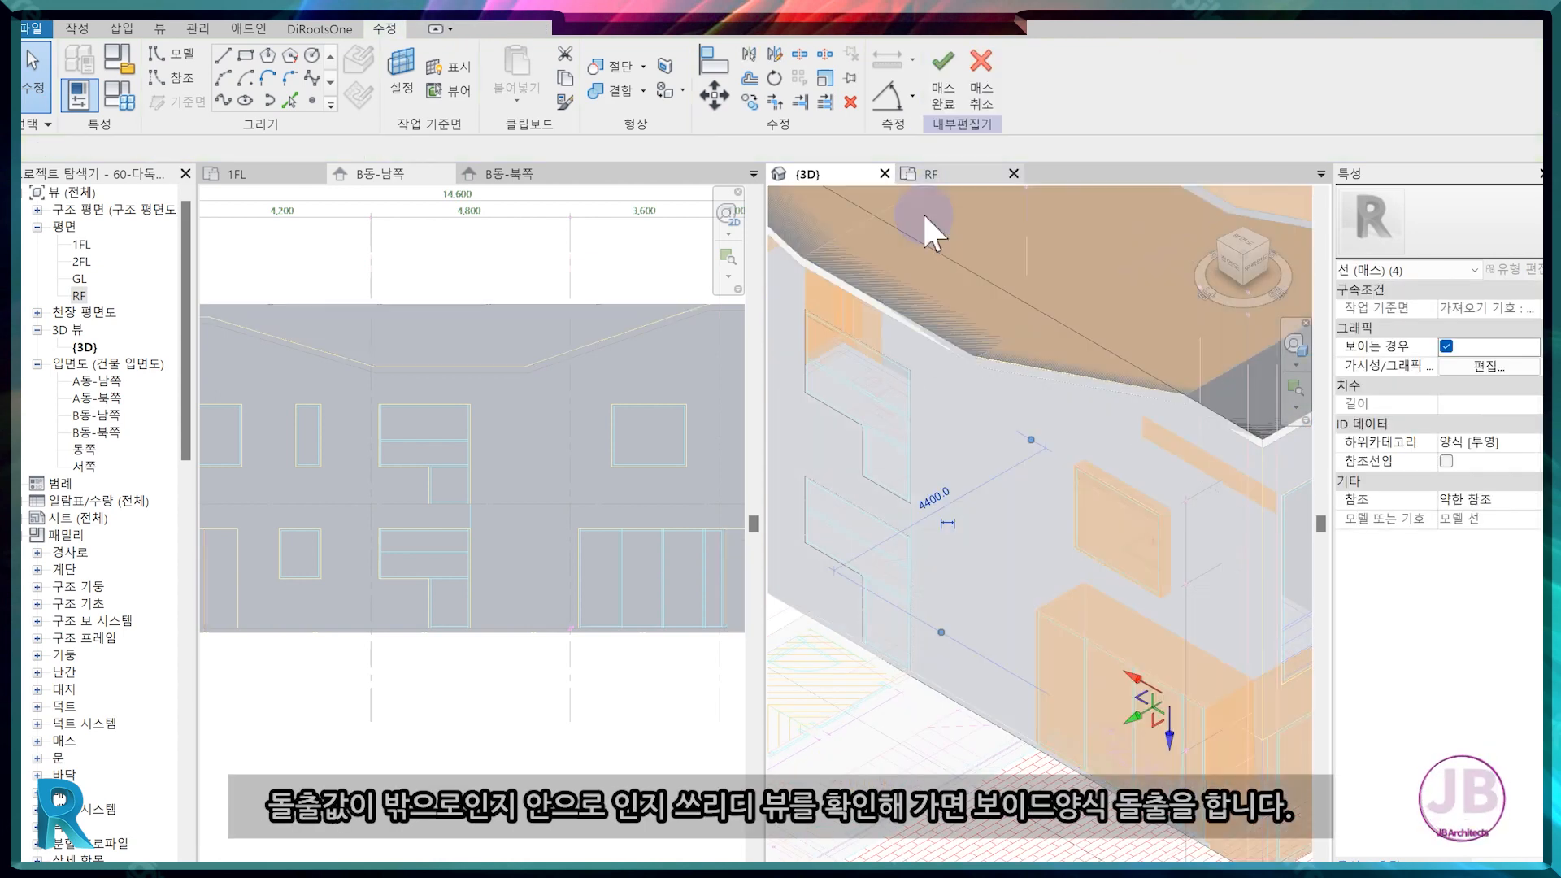
scroll(950, 681, "down", 2)
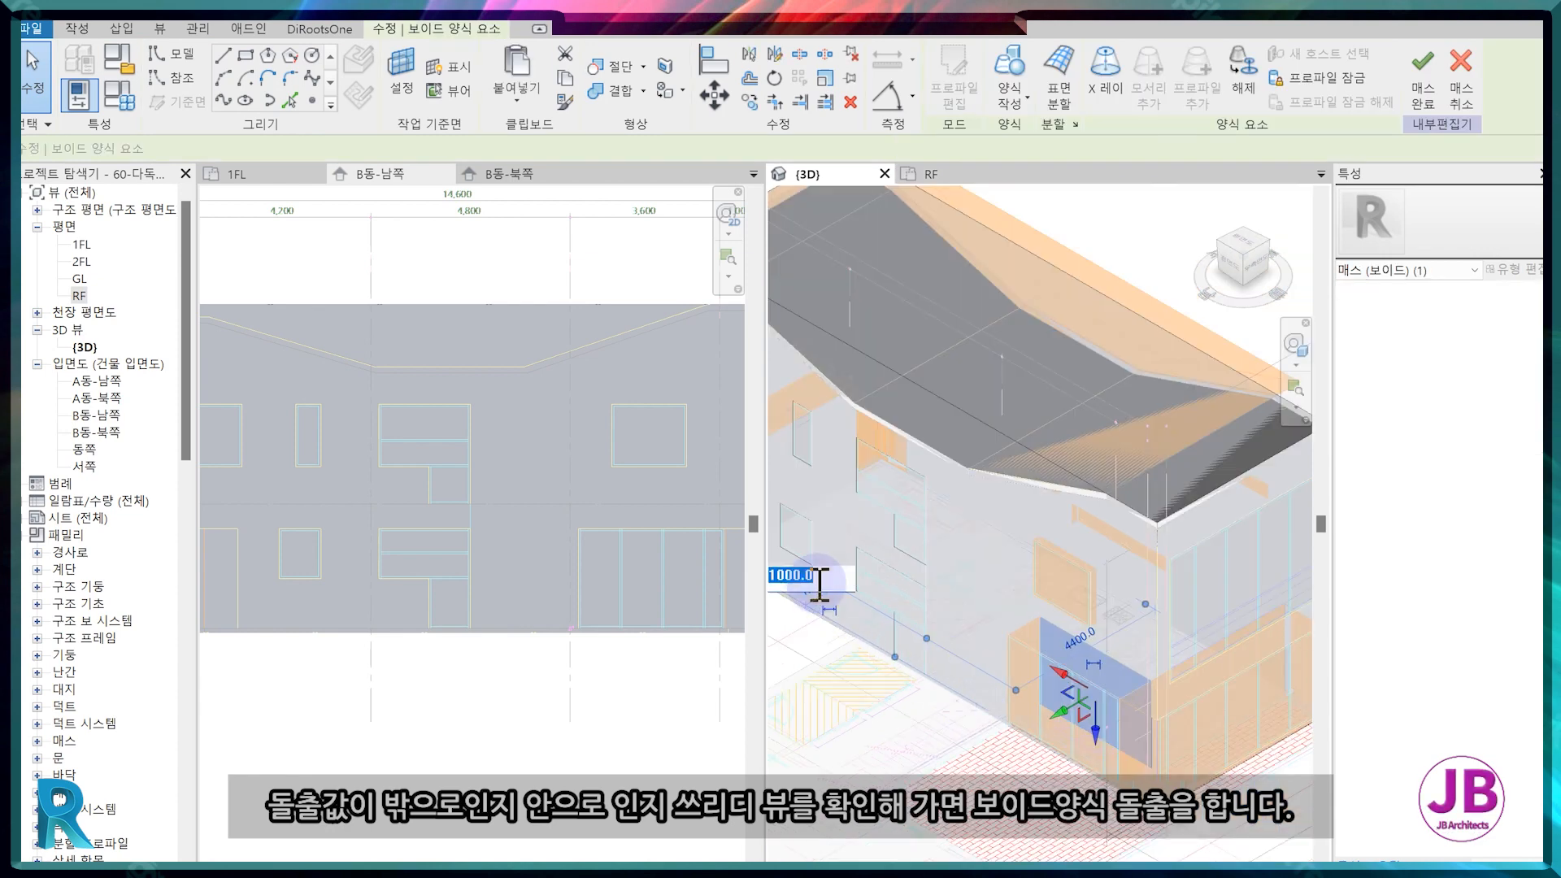
key("Return")
Create a void form from the stepped ground-floor window outline and undo its first depth edit.
scroll(900, 652, "up", 4)
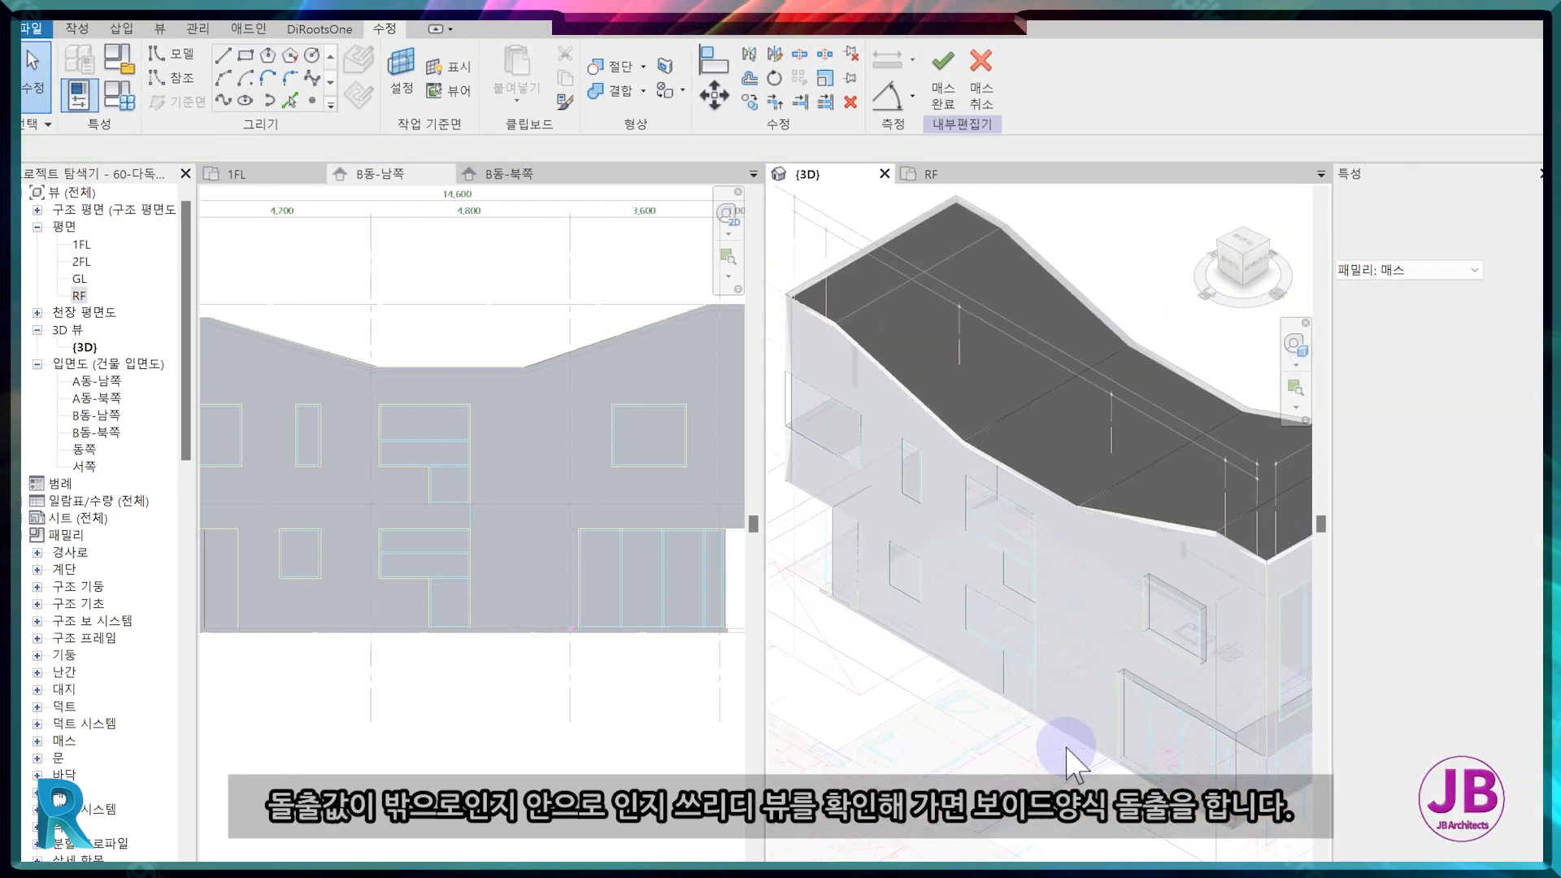
left_click(1031, 691)
left_click(962, 99)
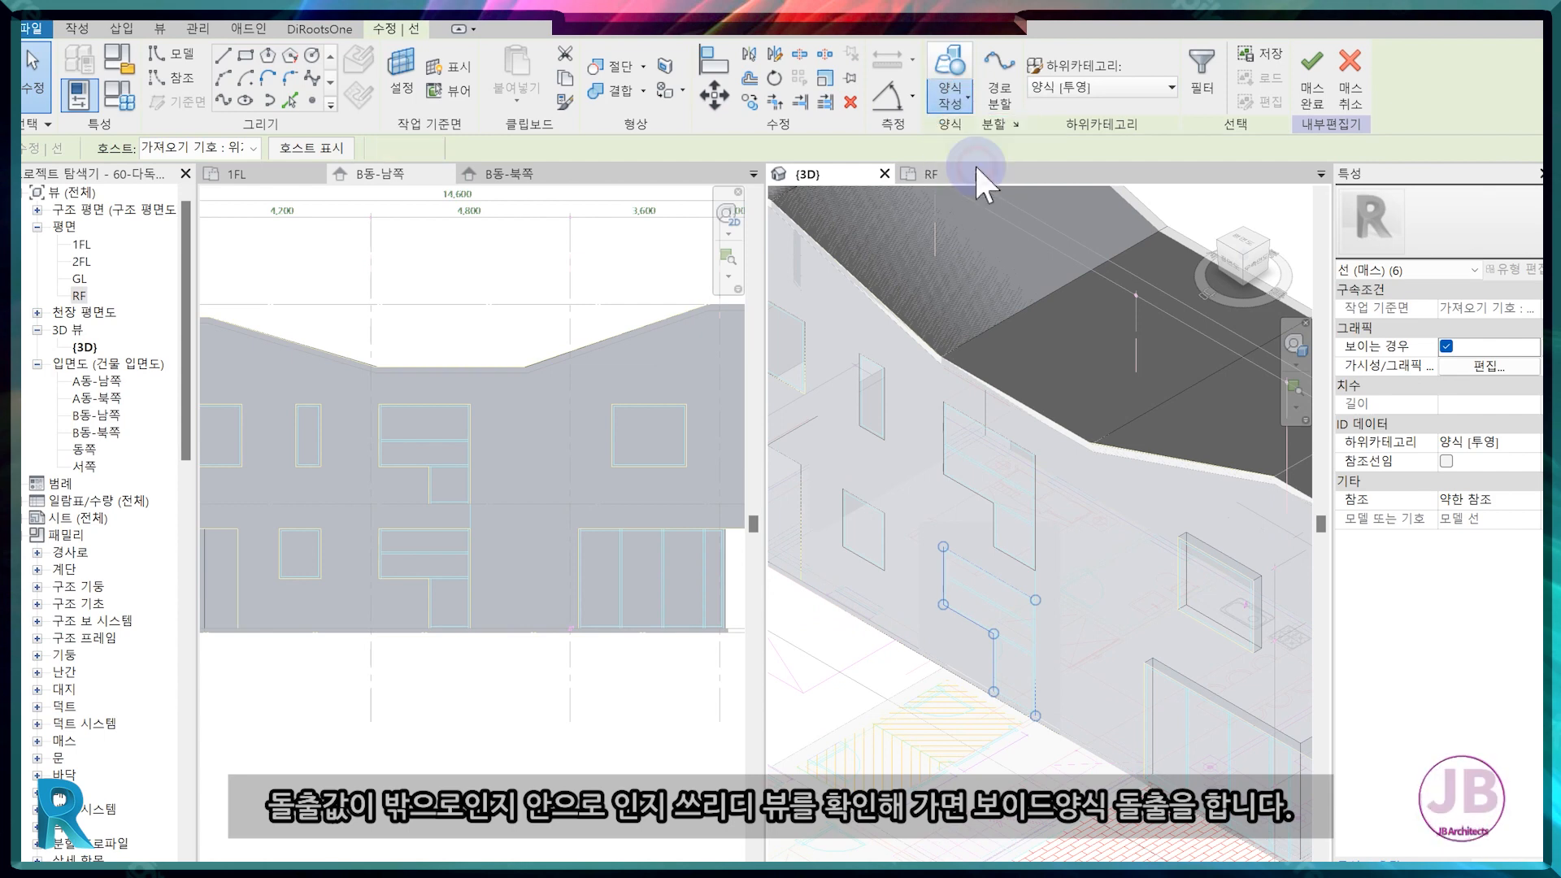
left_click(976, 167)
middle_click_drag(941, 599, 1101, 654)
scroll(1001, 605, "down", 1)
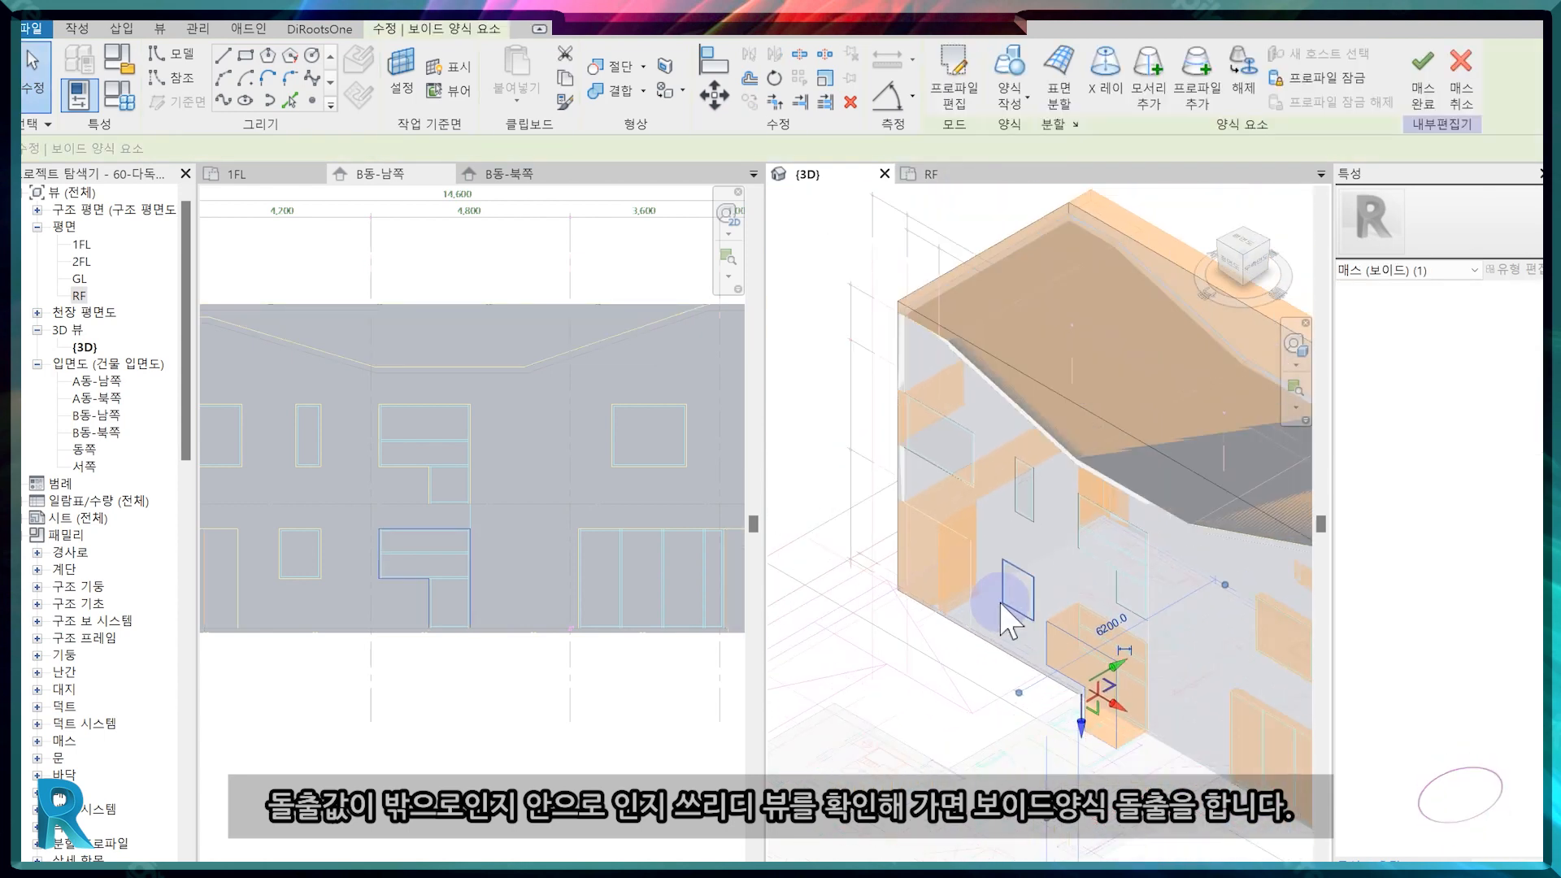
scroll(1011, 626, "down", 2)
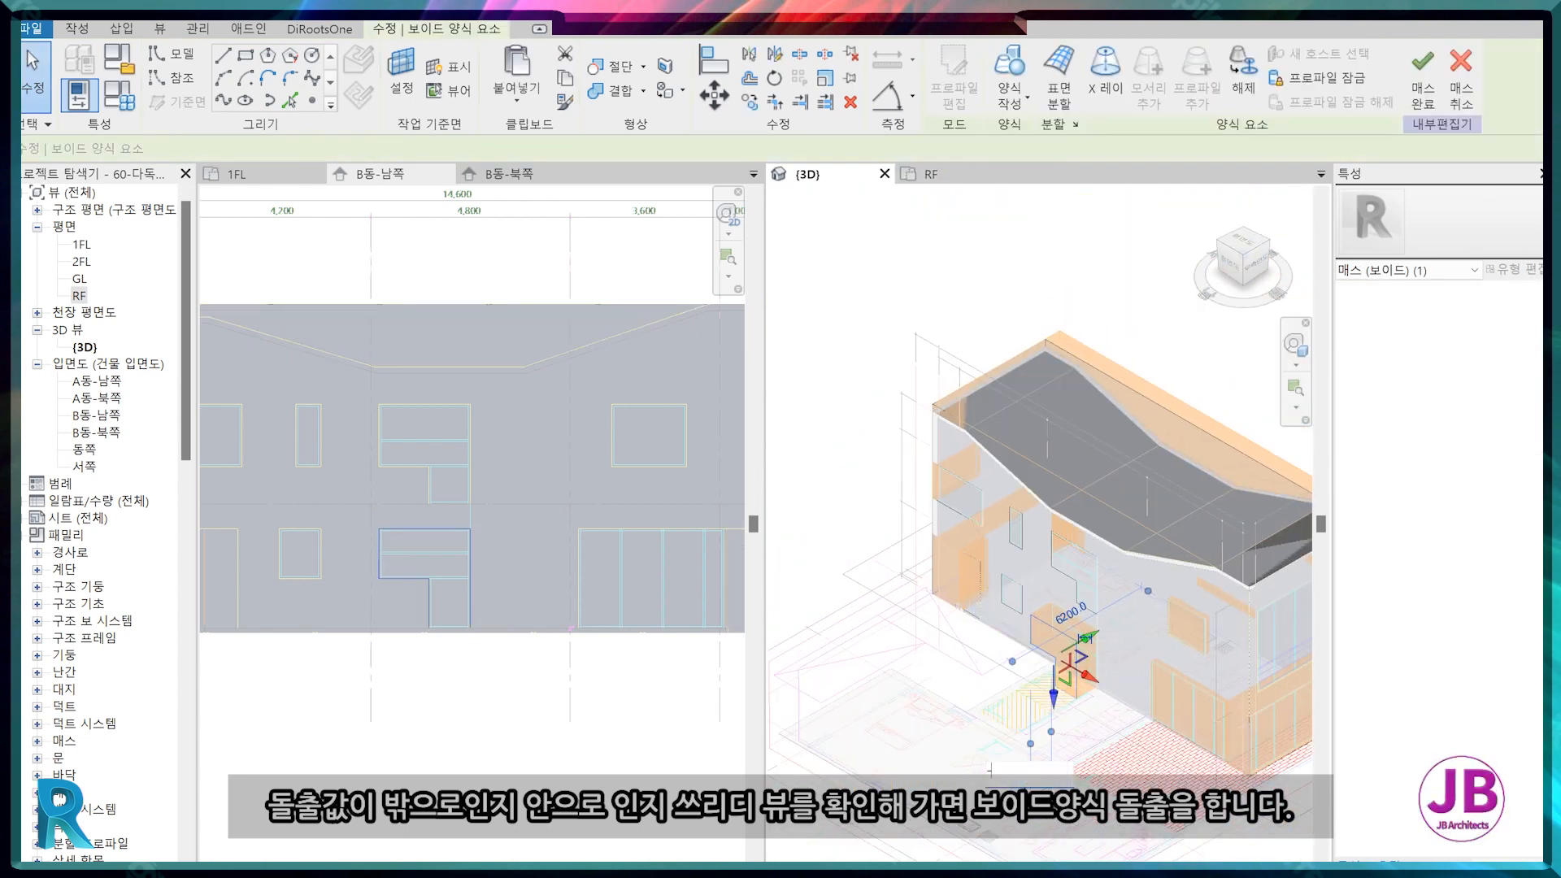
key("ctrl+z")
scroll(1025, 543, "up", 4)
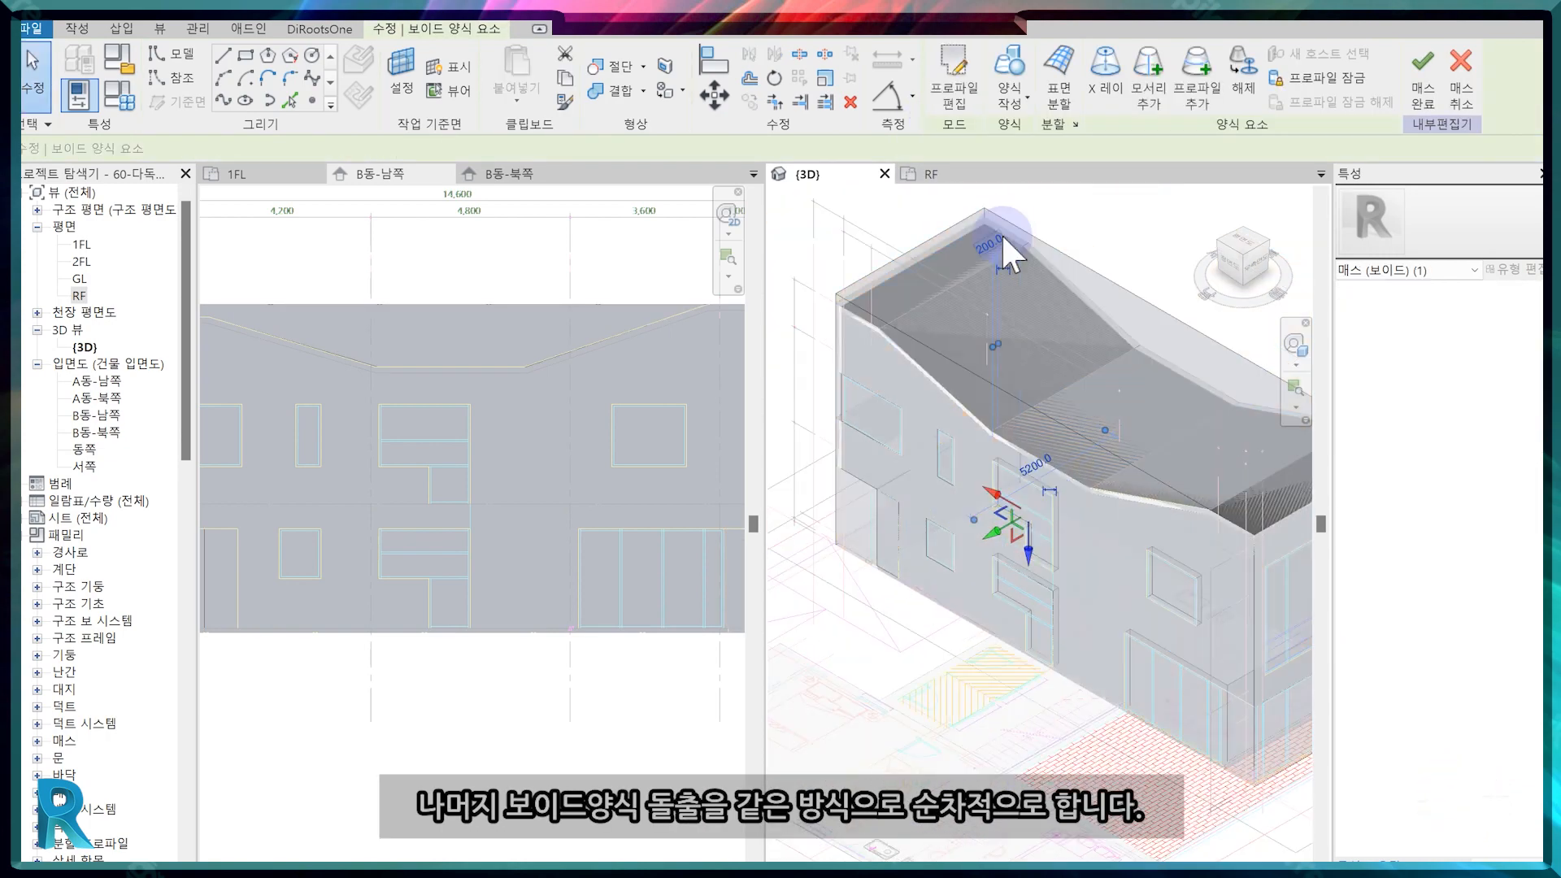
Create a void form from the narrow upper-floor window sketch and set its depth to 200.
left_click(950, 95)
left_click(977, 174)
left_click(871, 377)
type("700")
key("Return")
scroll(1131, 601, "up", 3)
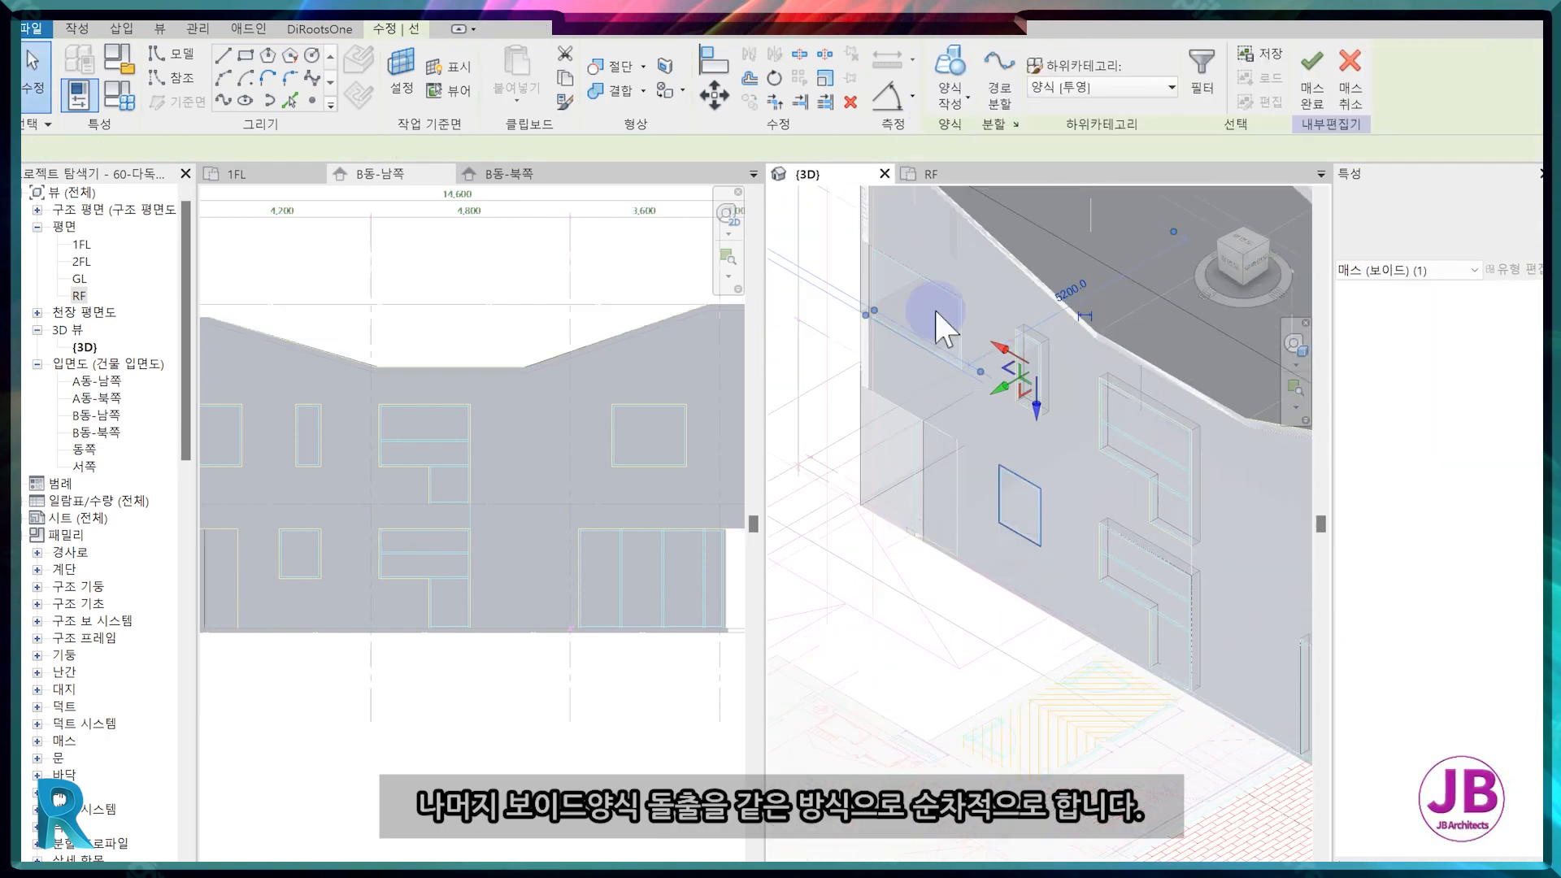
Cut the small ground-floor window with a void form 200 deep.
left_click(1014, 493)
left_click(950, 95)
left_click(978, 174)
middle_click_drag(937, 391, 1082, 525)
left_click(882, 490)
type("700")
key("Return")
Create a void form from the ground-floor opening sketch at the west end and set its depth to 200.
left_click(1095, 612)
left_click(949, 95)
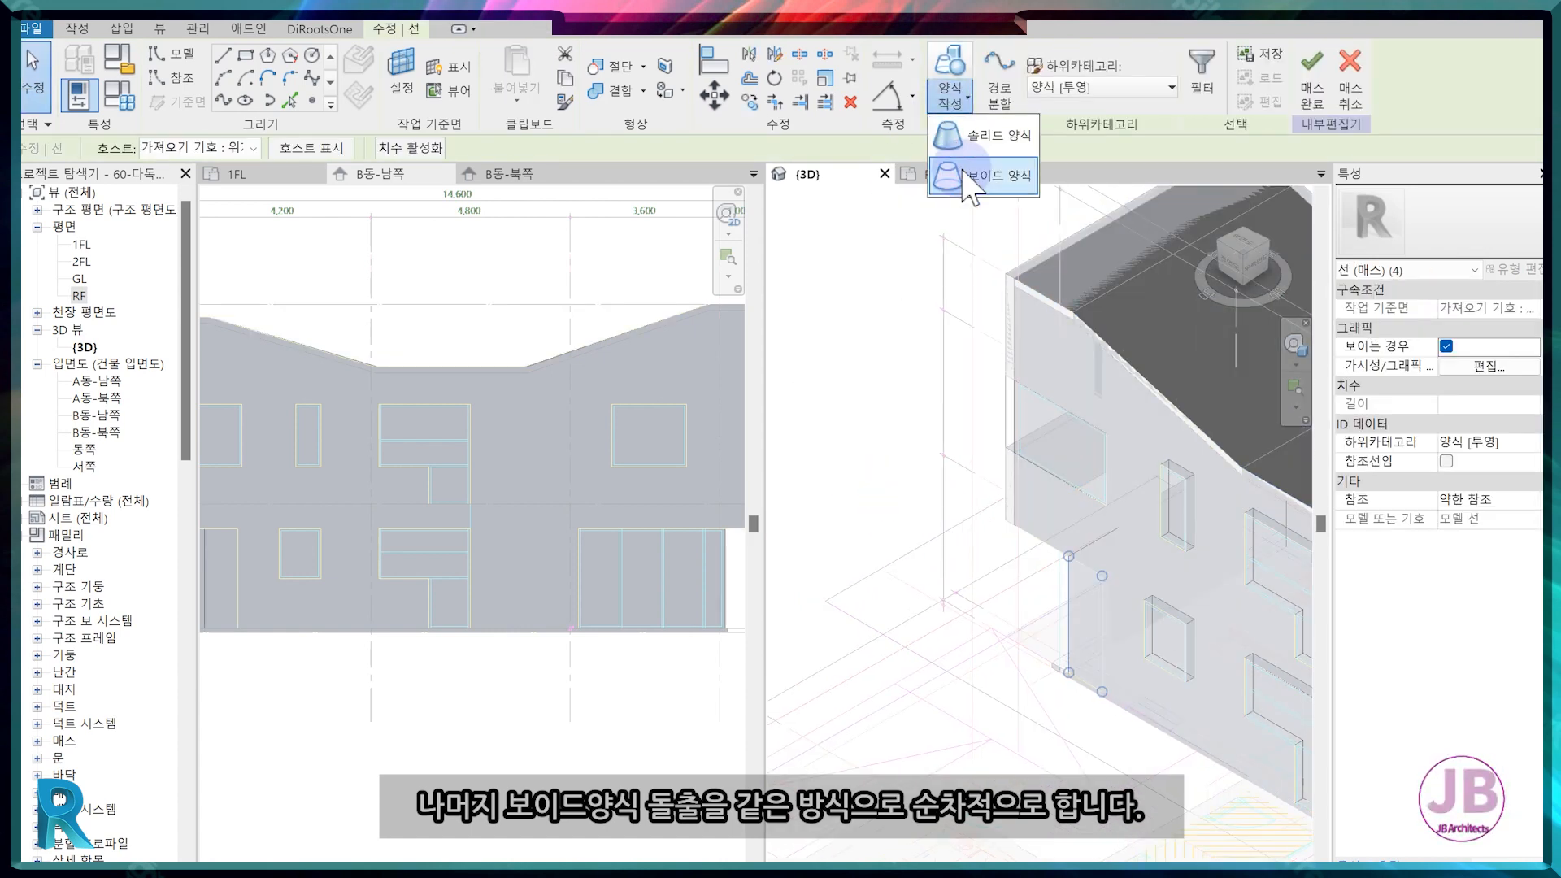
left_click(978, 174)
scroll(1082, 587, "down", 3)
left_click(925, 529)
type("700")
key("Return")
Create a void form from the west-end upper-floor window sketch and set its depth to 200.
left_click(1071, 486)
left_click(950, 95)
left_click(977, 174)
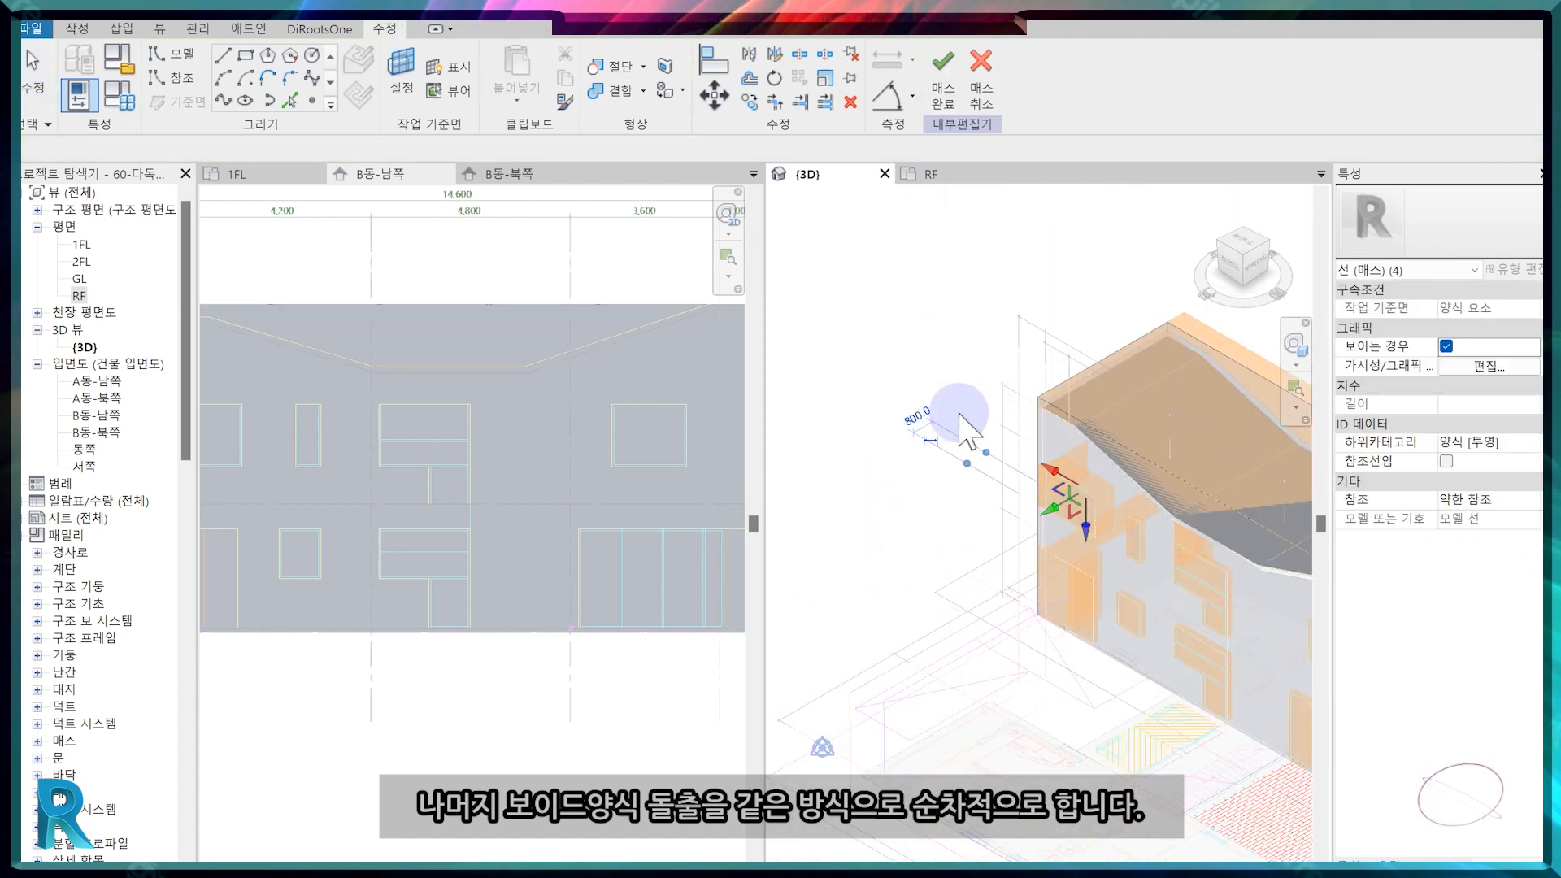
left_click(924, 436)
type("700")
scroll(1064, 495, "up", 2)
left_click(1067, 494)
left_click(798, 351)
type("700")
key("Return")
Finish the in-place editing of the B동 mass.
scroll(1057, 691, "down", 3)
middle_click_drag(1082, 724, 999, 627)
left_click(940, 103)
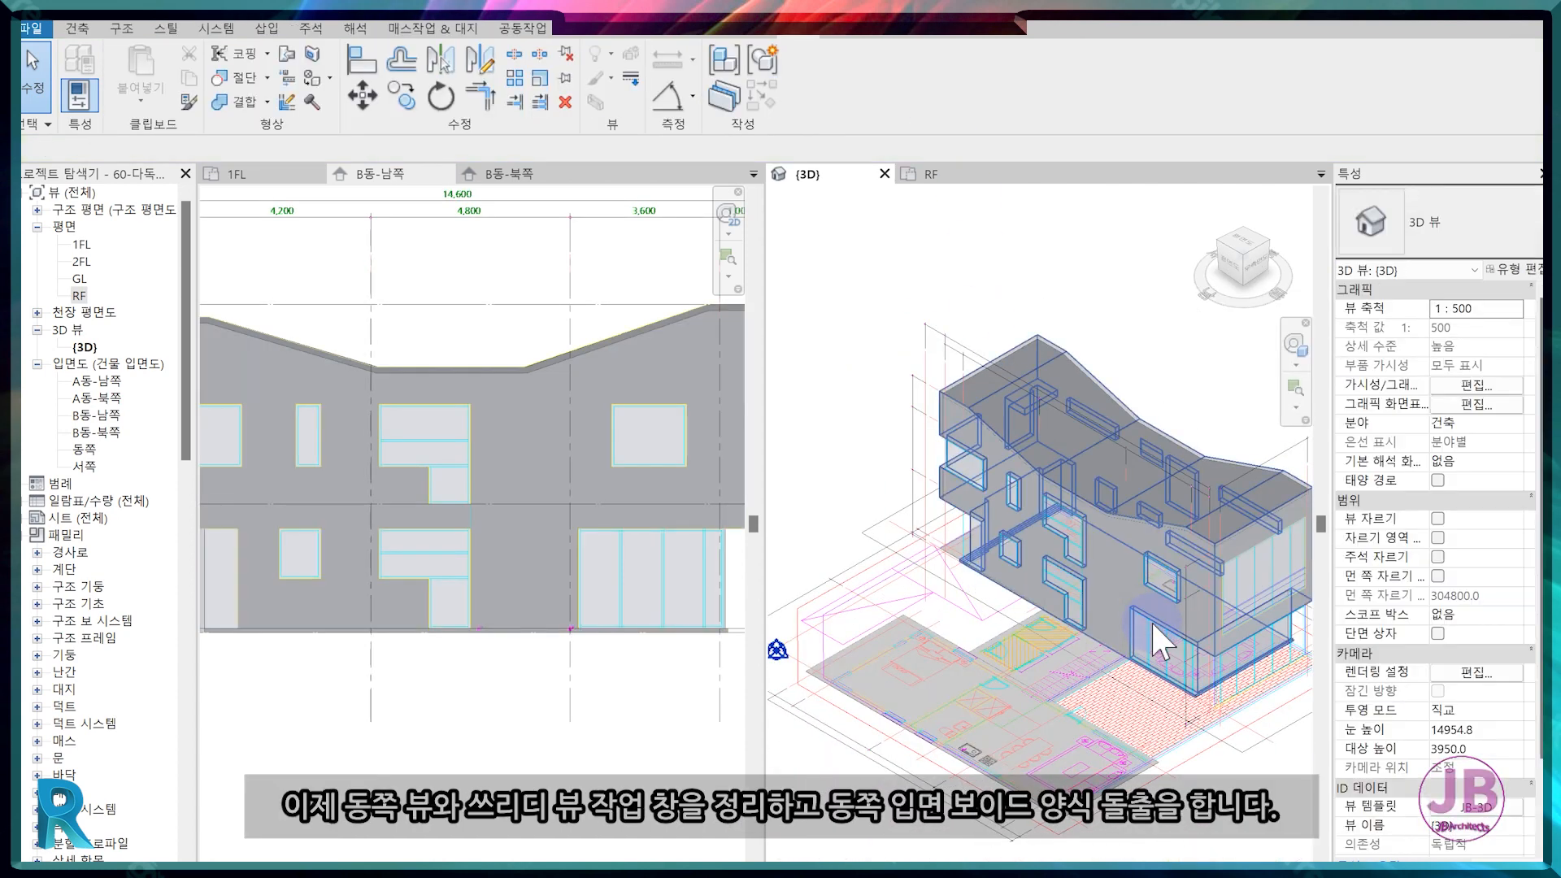
Open the 동쪽 (east) elevation and place it in the pane beside the 3D view.
double_click(85, 449)
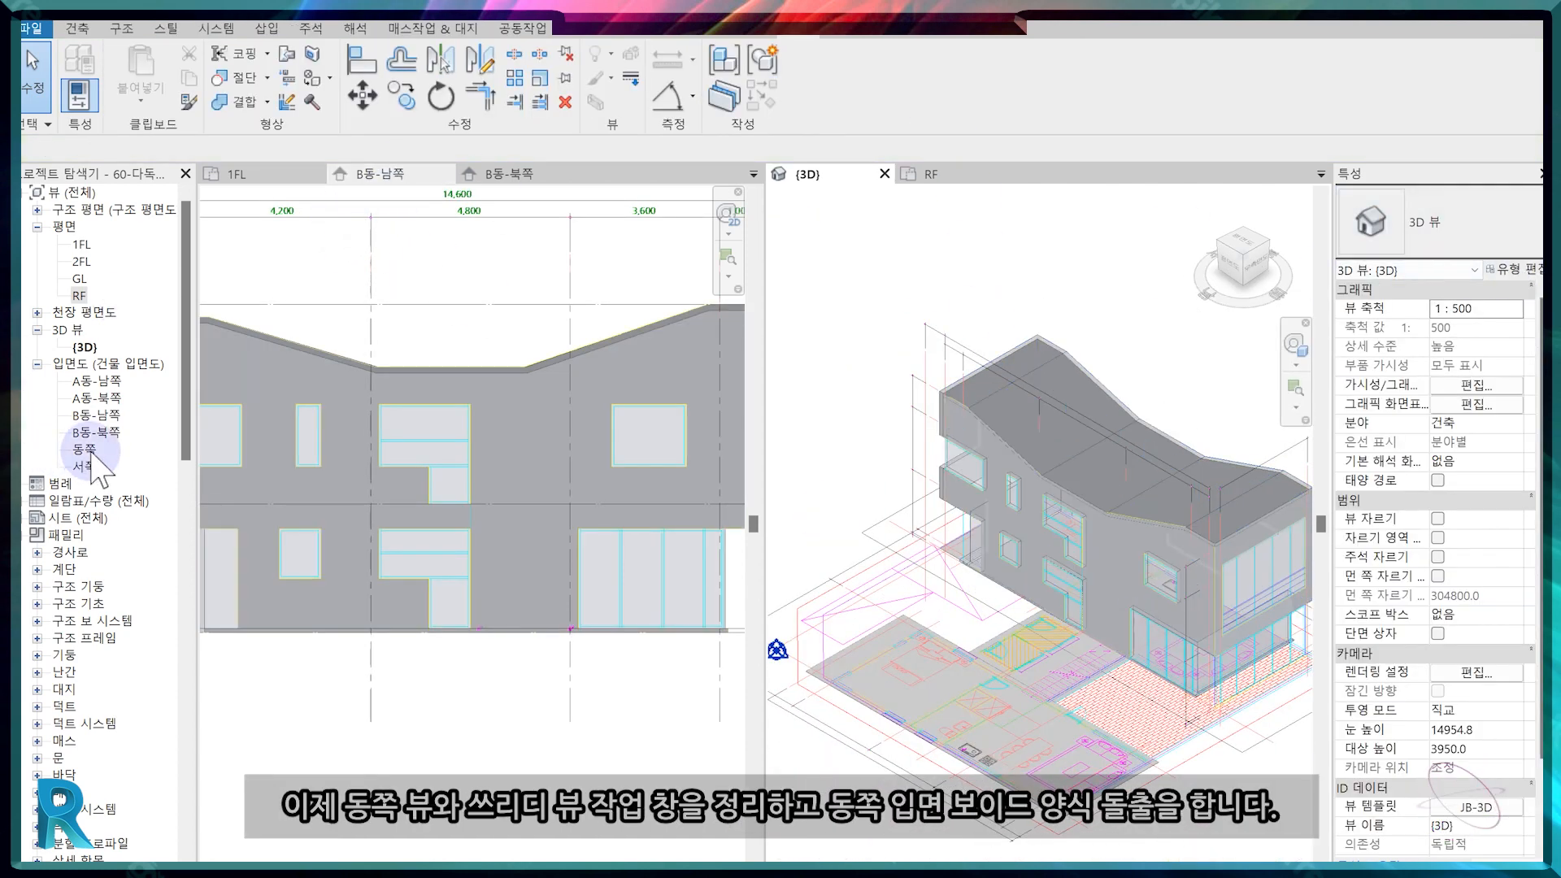
left_click_drag(1123, 170, 279, 192)
scroll(220, 495, "down", 4)
middle_click_drag(437, 498, 487, 495)
scroll(486, 494, "up", 3)
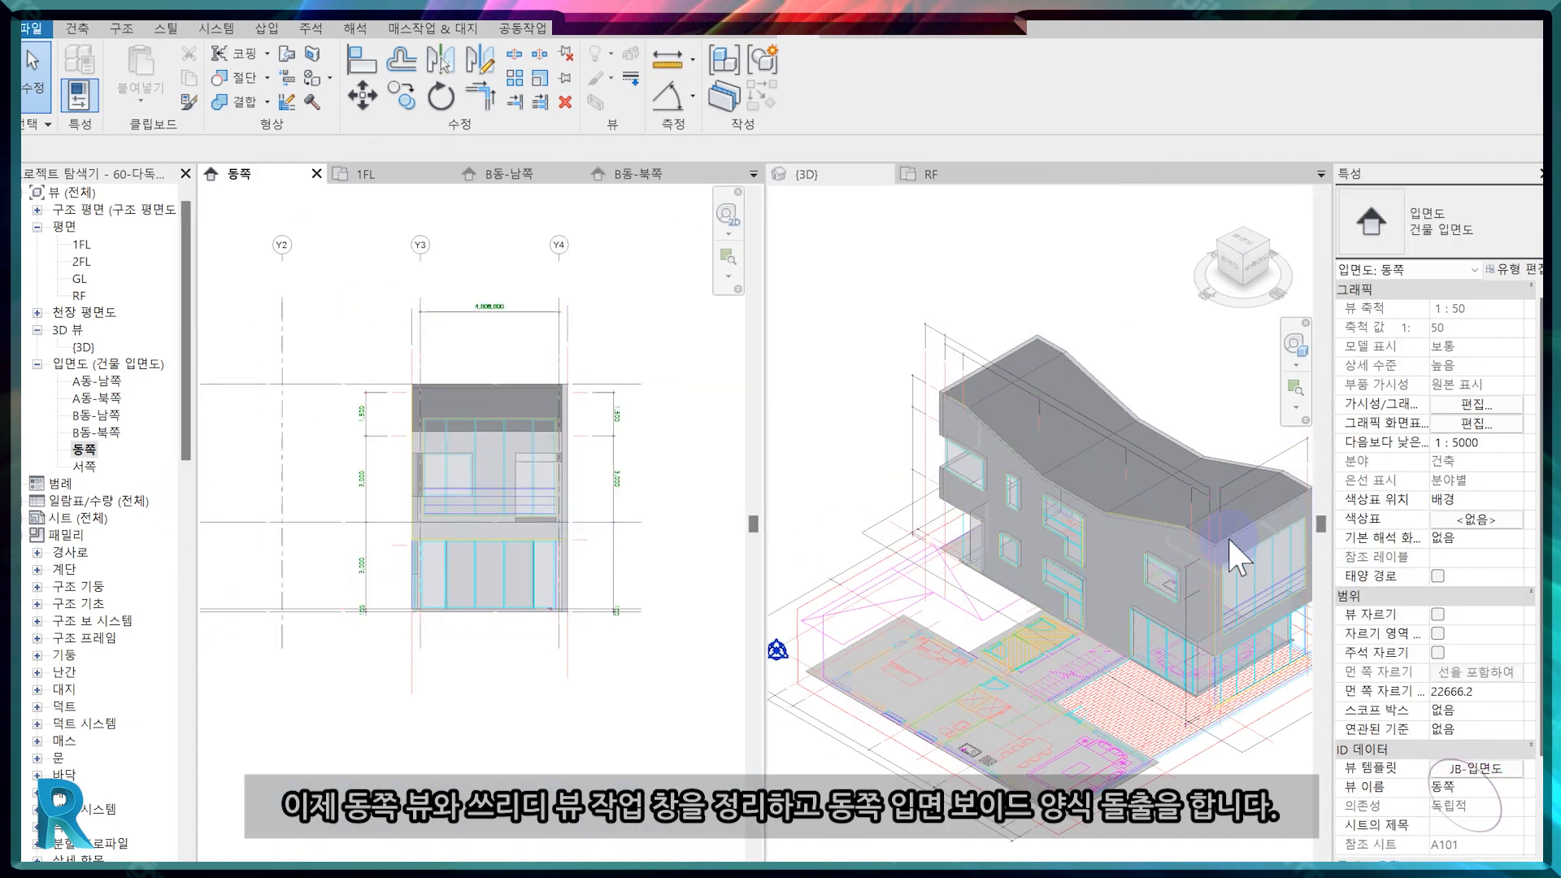
In the 1FL plan, shorten the east elevation's far clip offset to about 16192, and return to the 동쪽 elevation.
left_click(370, 174)
scroll(400, 307, "down", 5)
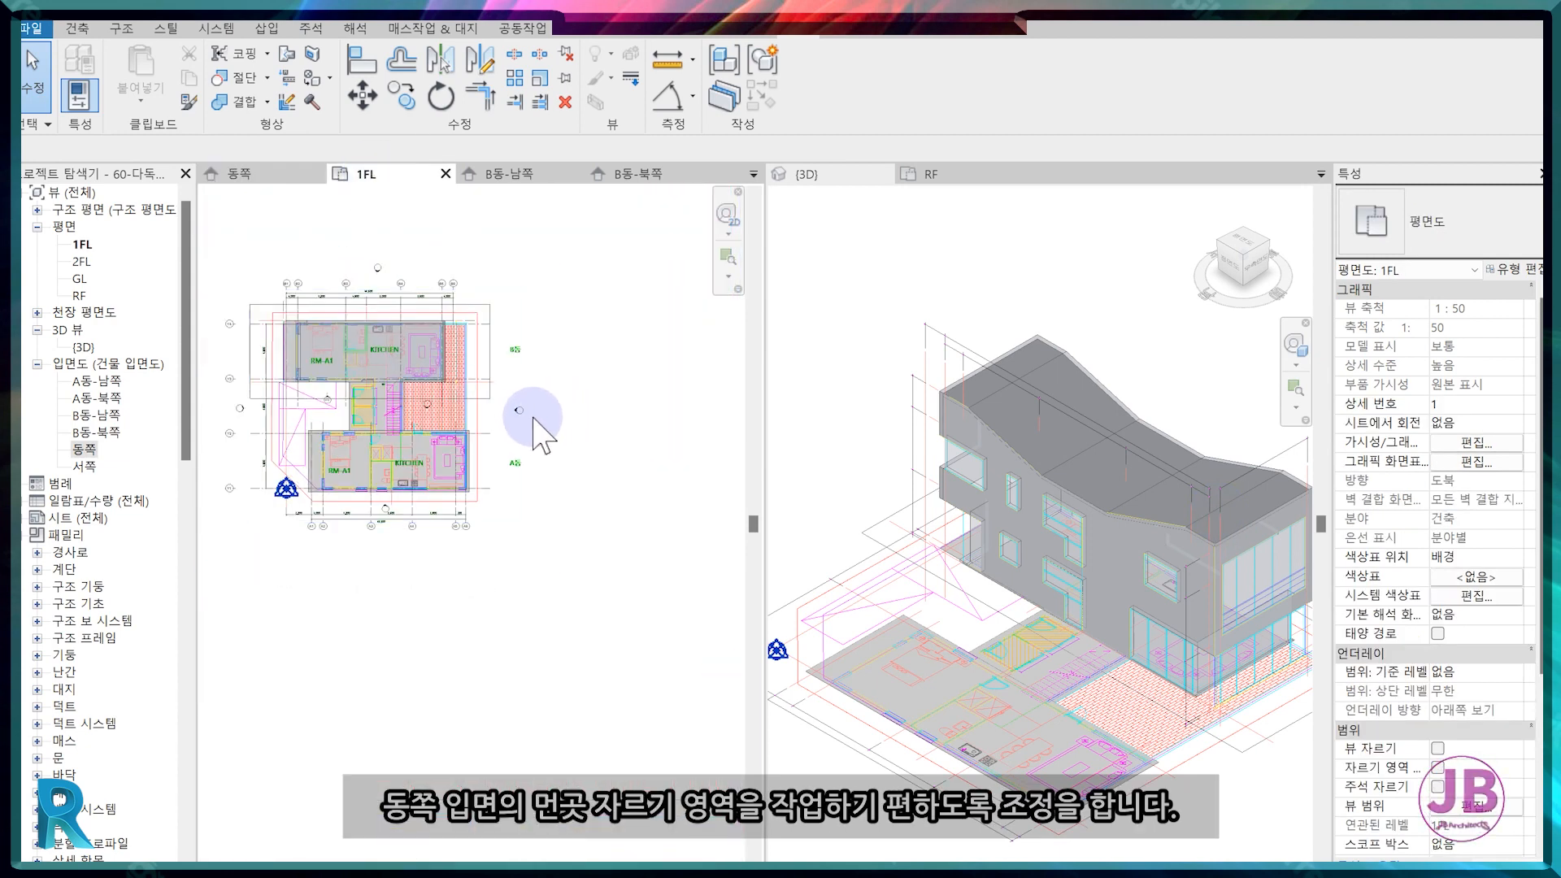
scroll(518, 415, "up", 4)
left_click(537, 443)
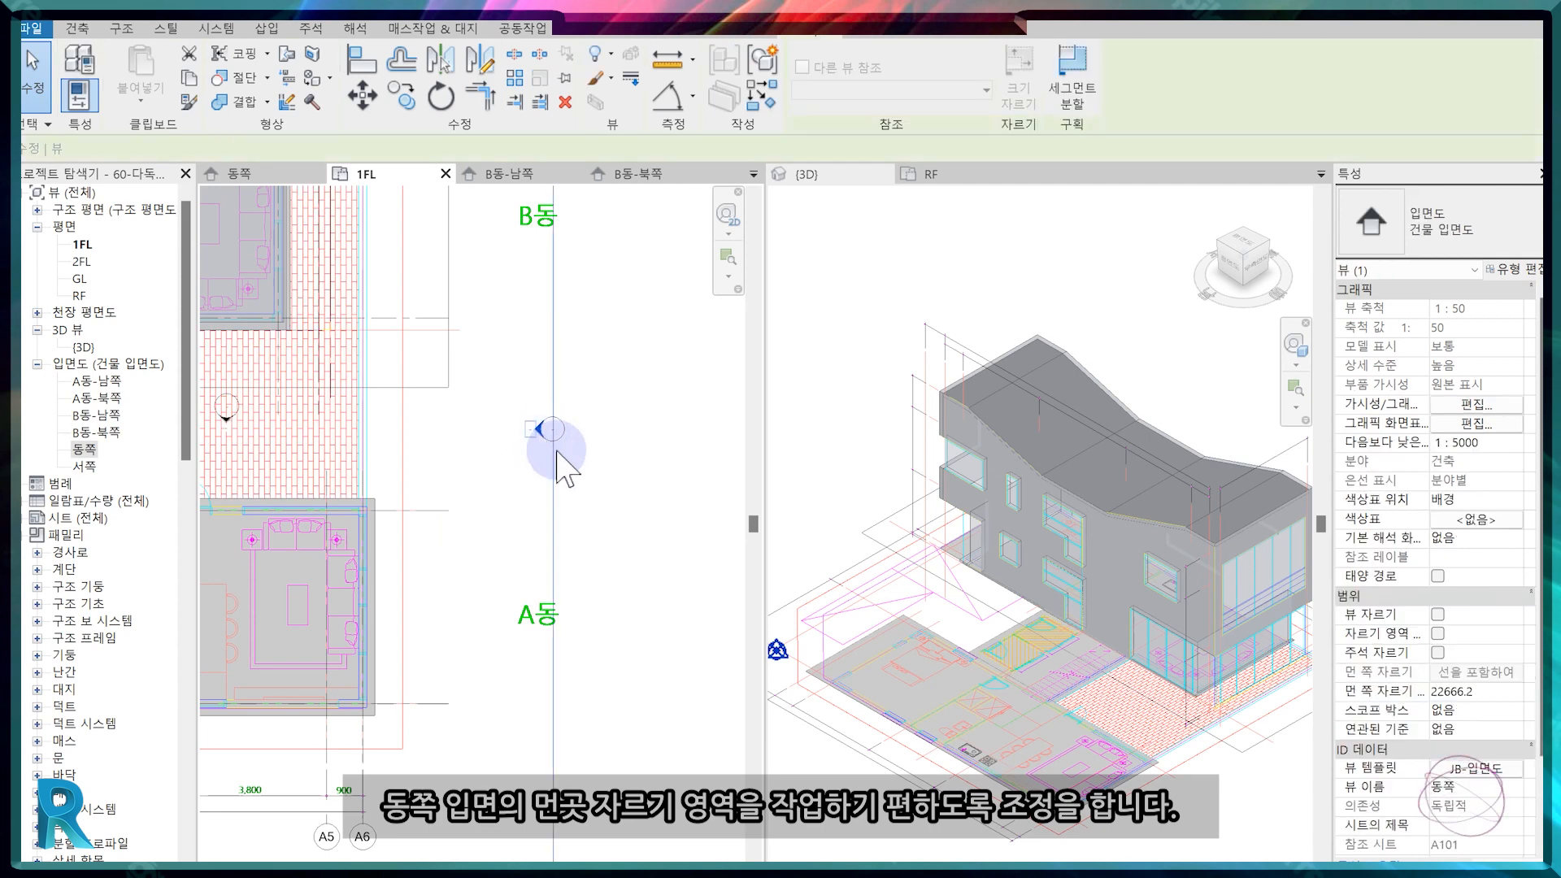
scroll(355, 428, "down", 4)
scroll(354, 505, "up", 2)
left_click(358, 573)
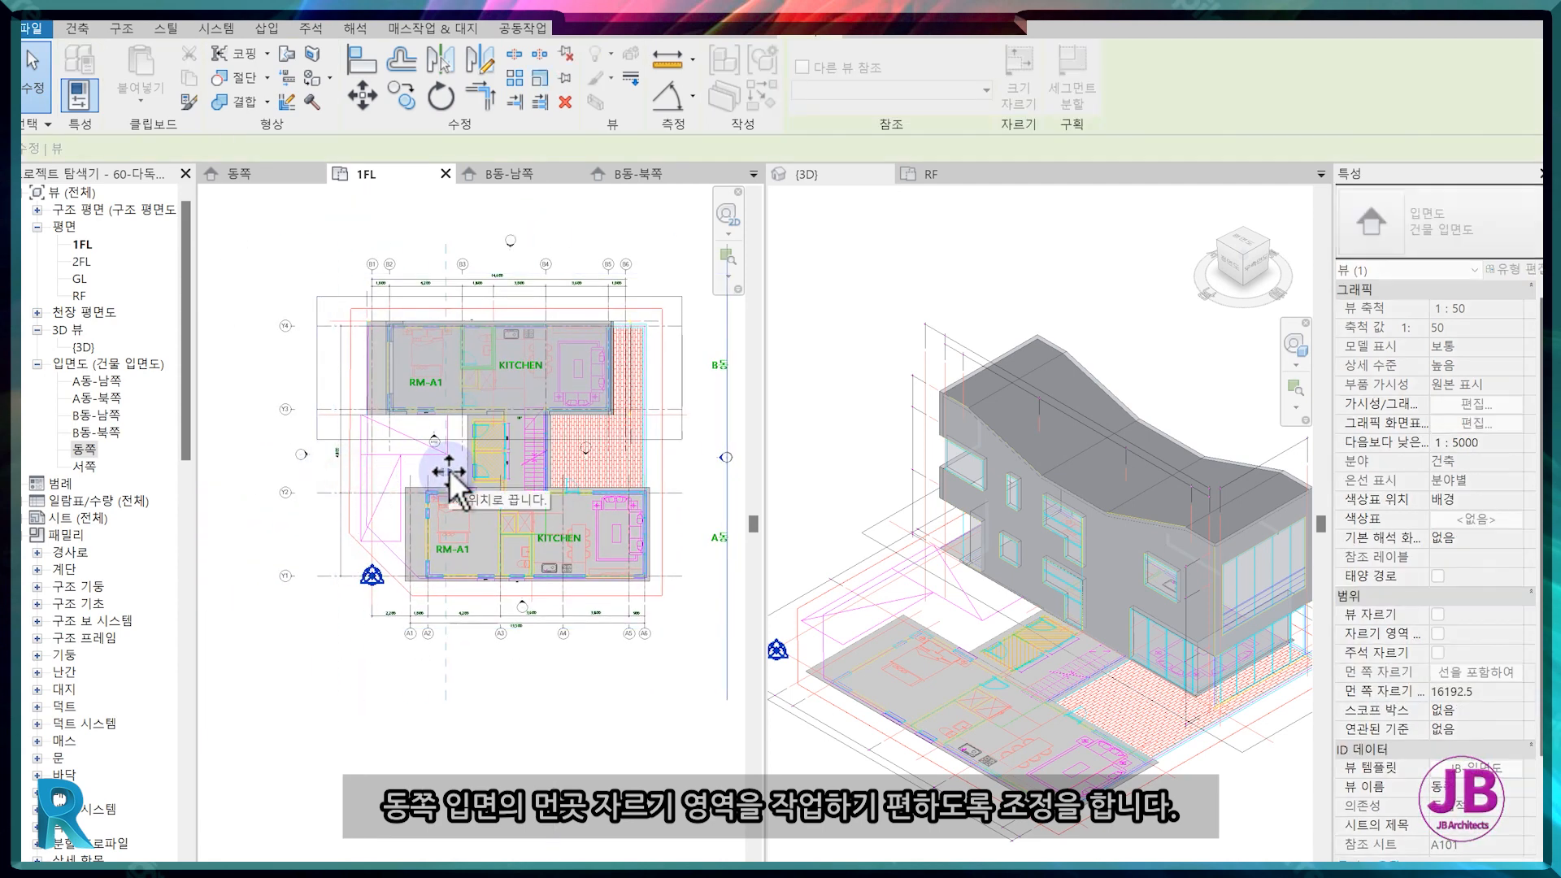
left_click(268, 174)
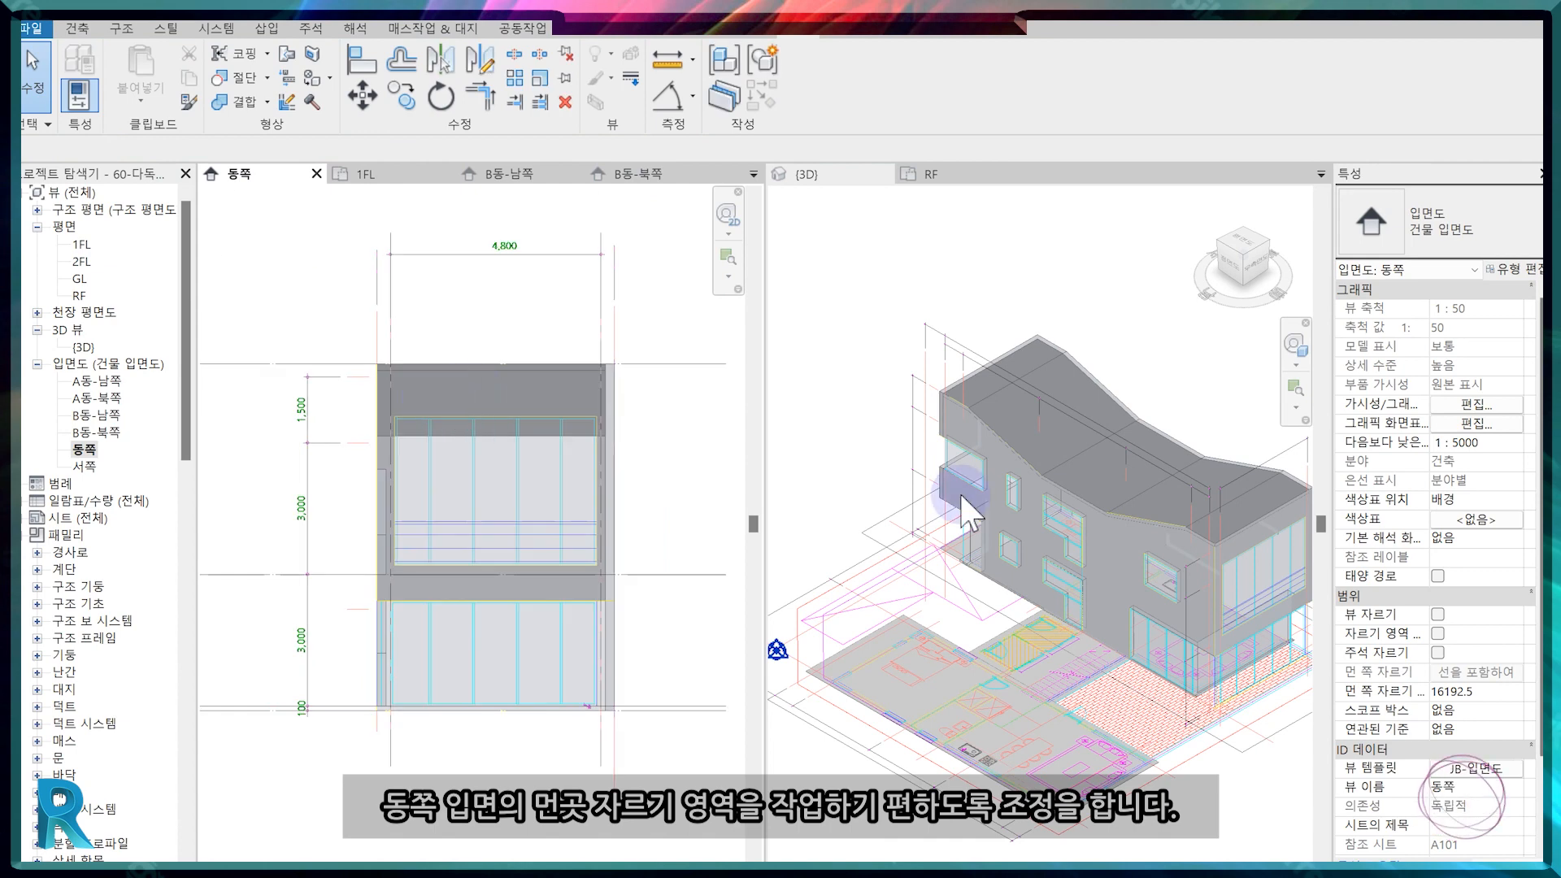
Open the B동 mass for in-place editing and pick its east face as the work plane for rectangle sketching.
left_click(1254, 529)
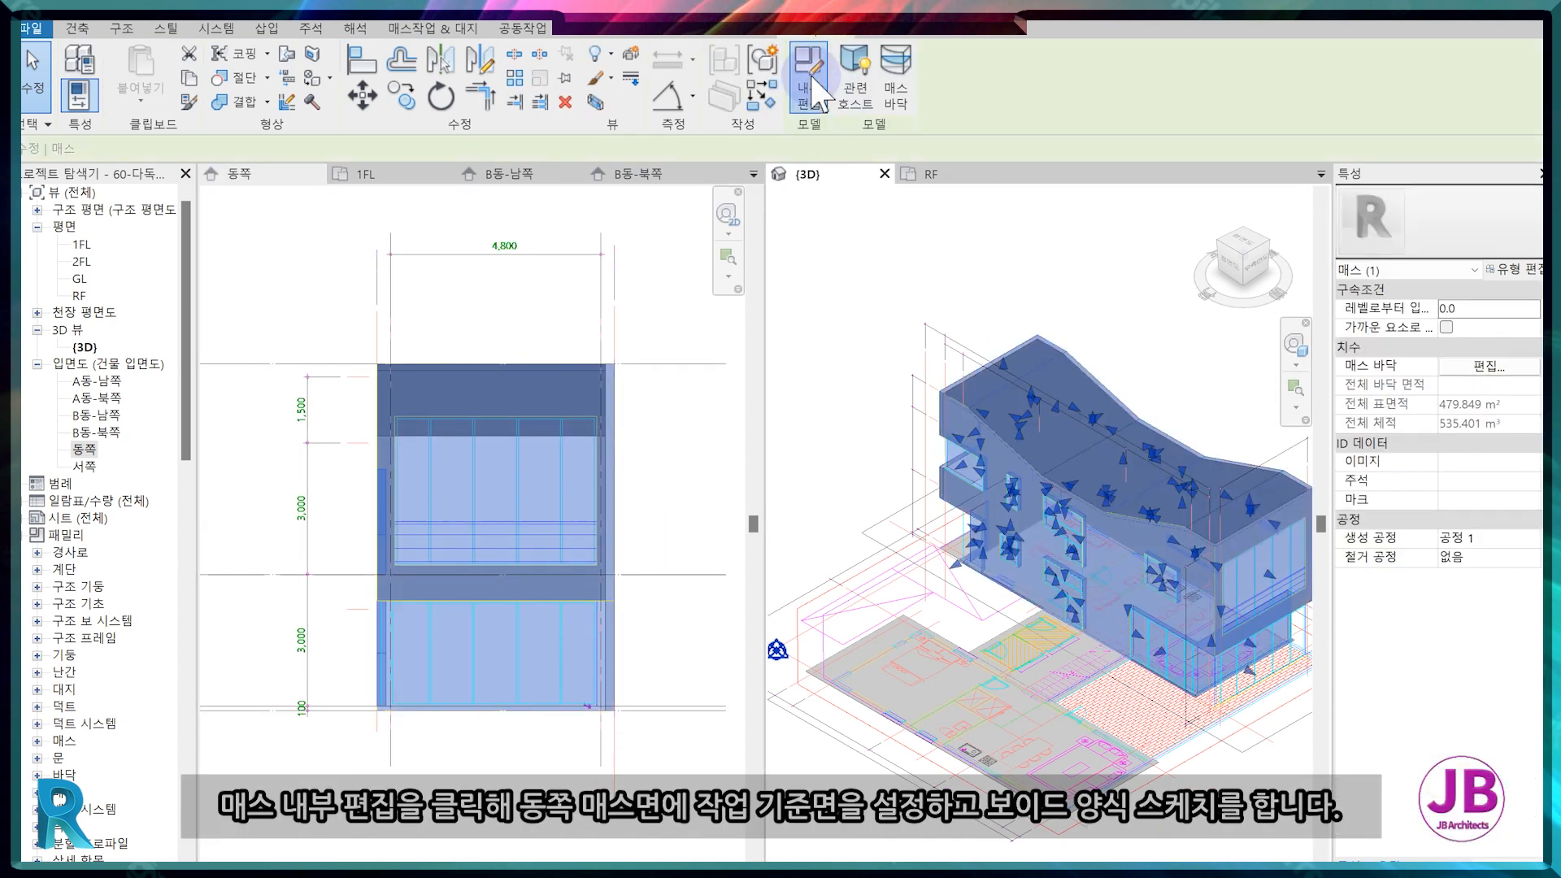
left_click(811, 77)
left_click(245, 55)
scroll(402, 423, "up", 3)
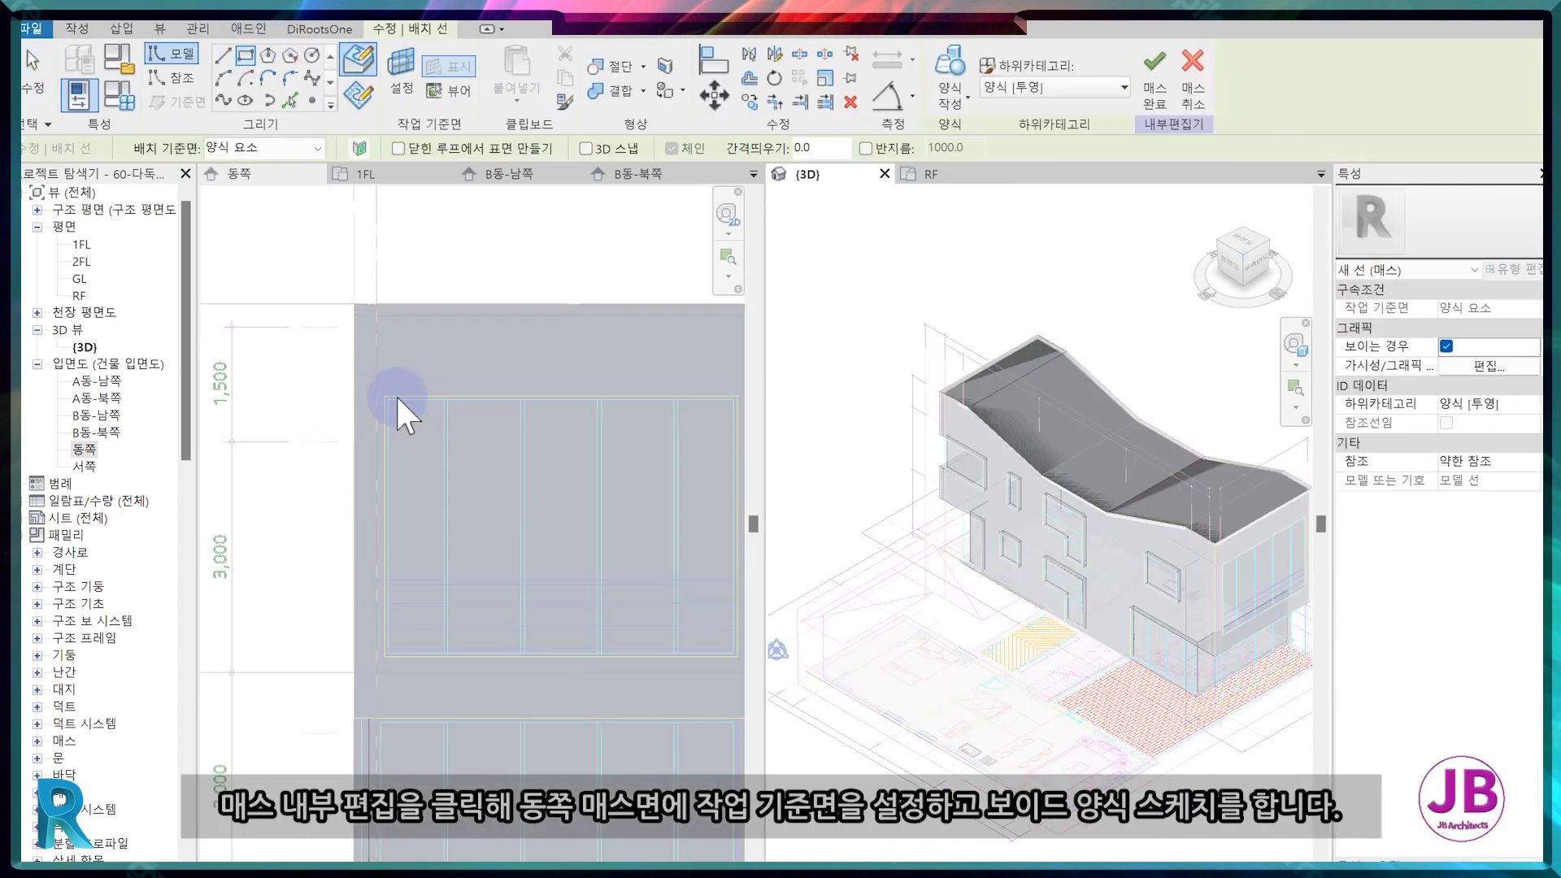
left_click(415, 93)
left_click(489, 304)
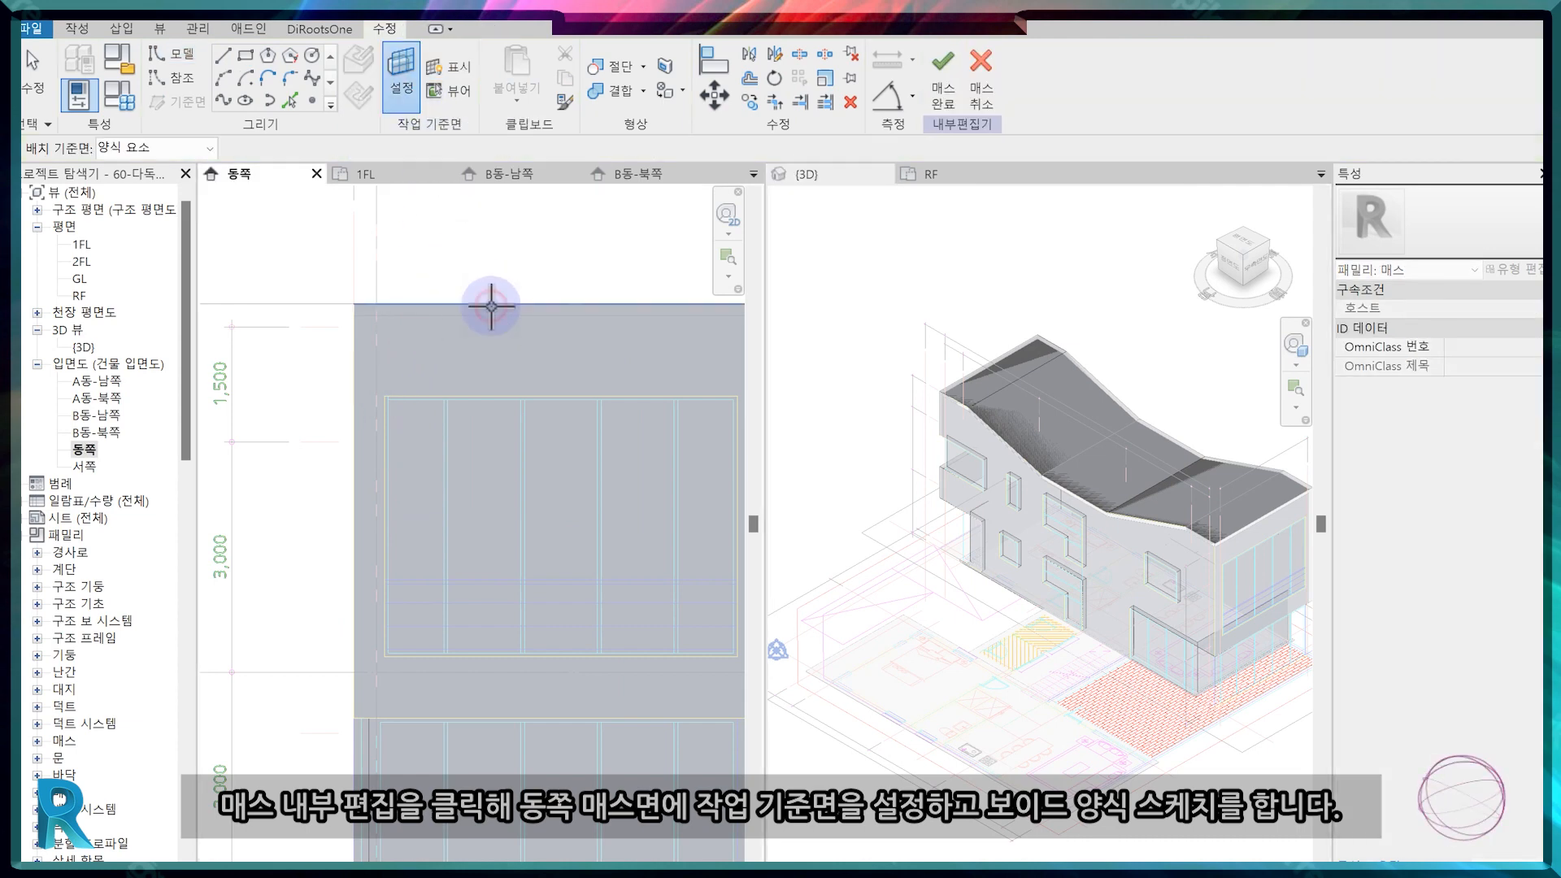
On the mass's east face, sketch a rectangle in the 동쪽 elevation along the outline of the second-floor window opening.
scroll(518, 355, "down", 2)
left_click(500, 370)
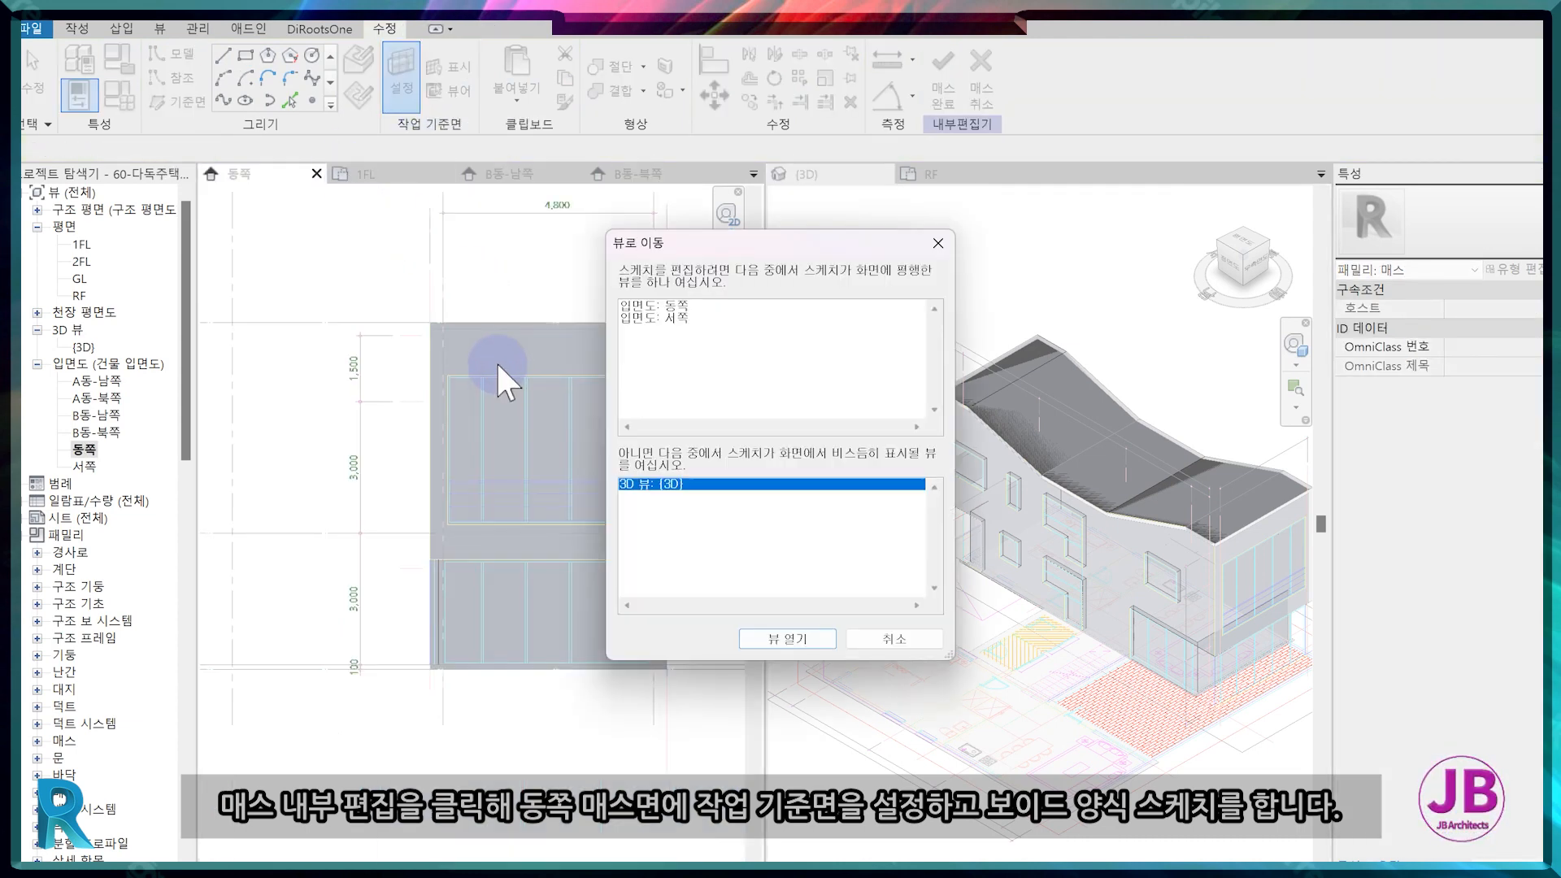
double_click(659, 307)
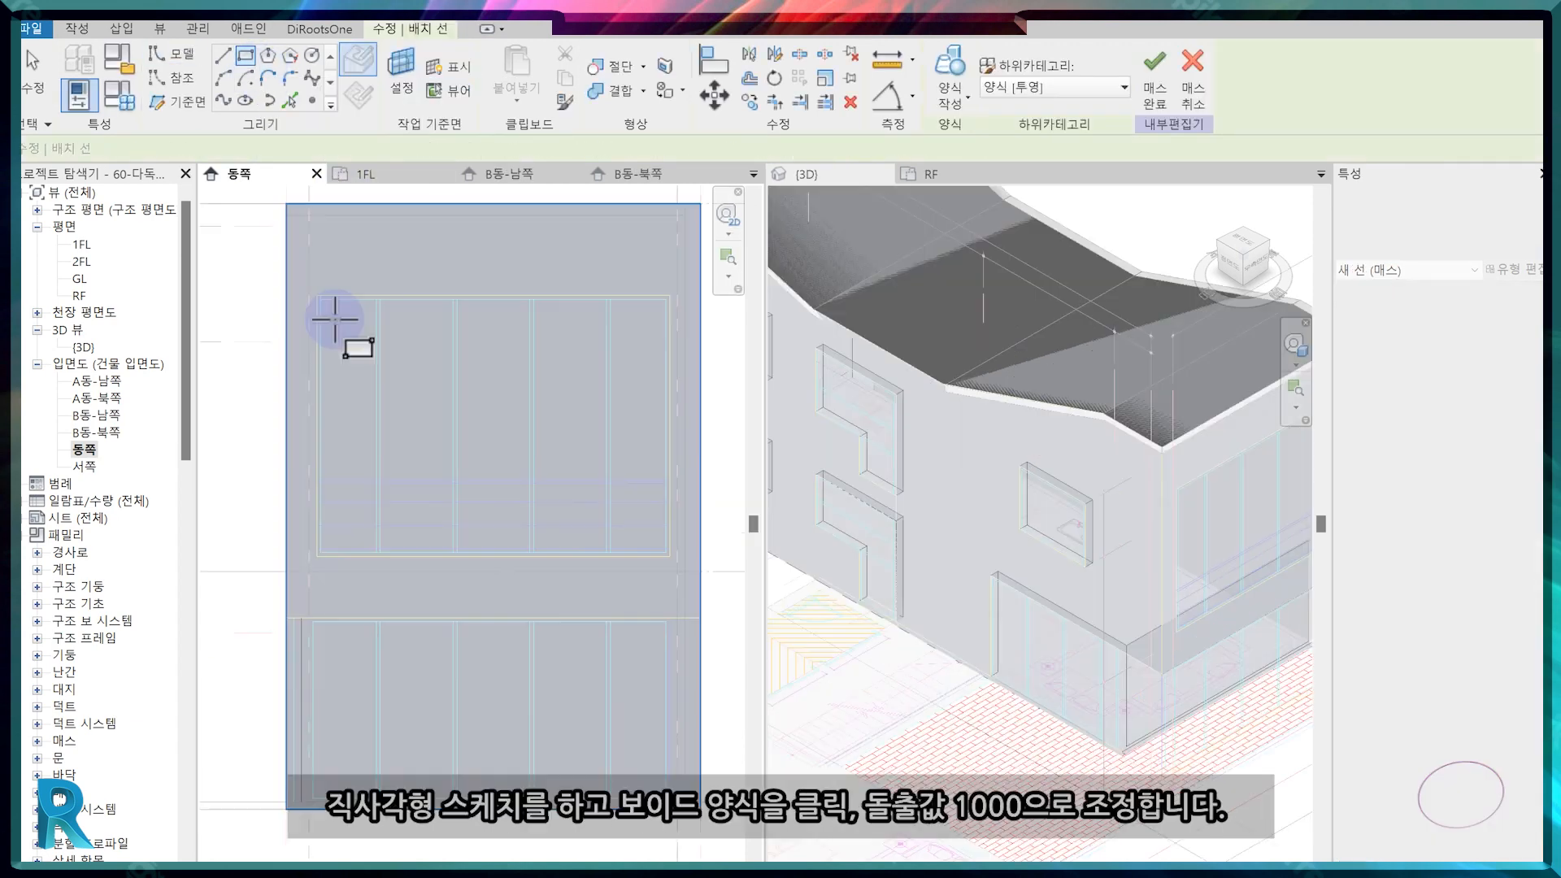
scroll(321, 307, "up", 5)
left_click(306, 265)
scroll(351, 352, "down", 4)
middle_click_drag(565, 568, 425, 504)
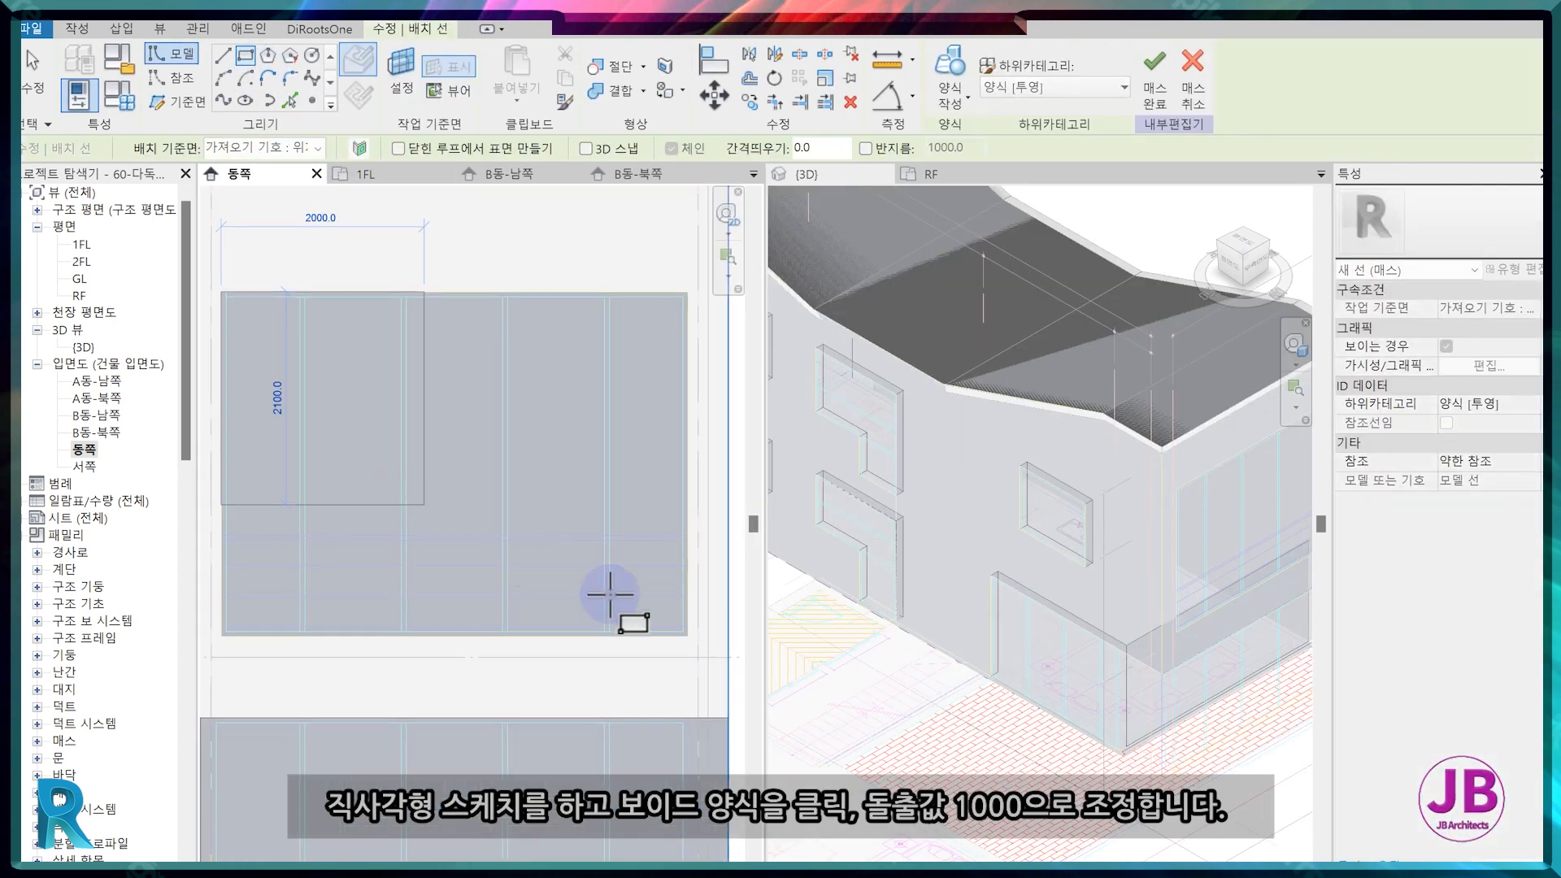
scroll(691, 639, "up", 3)
left_click(693, 631)
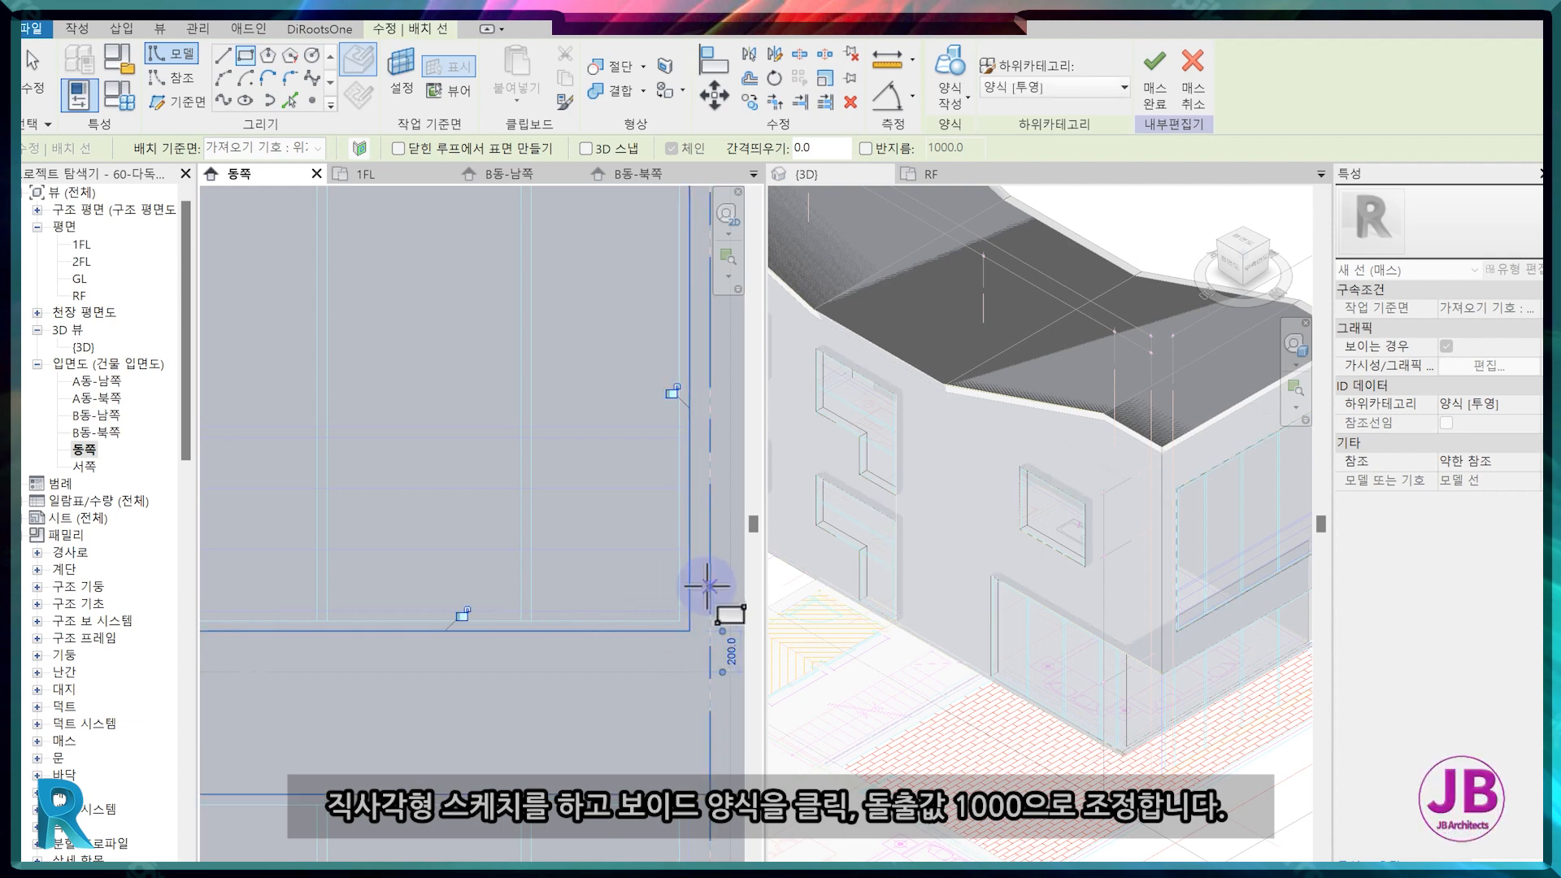
key("Escape")
key("Escape")
Create a void form from the east rectangle and set its depth into the mass to 1000.
left_click(1201, 474)
middle_click_drag(1233, 564, 1090, 533, "shift")
left_click(984, 180)
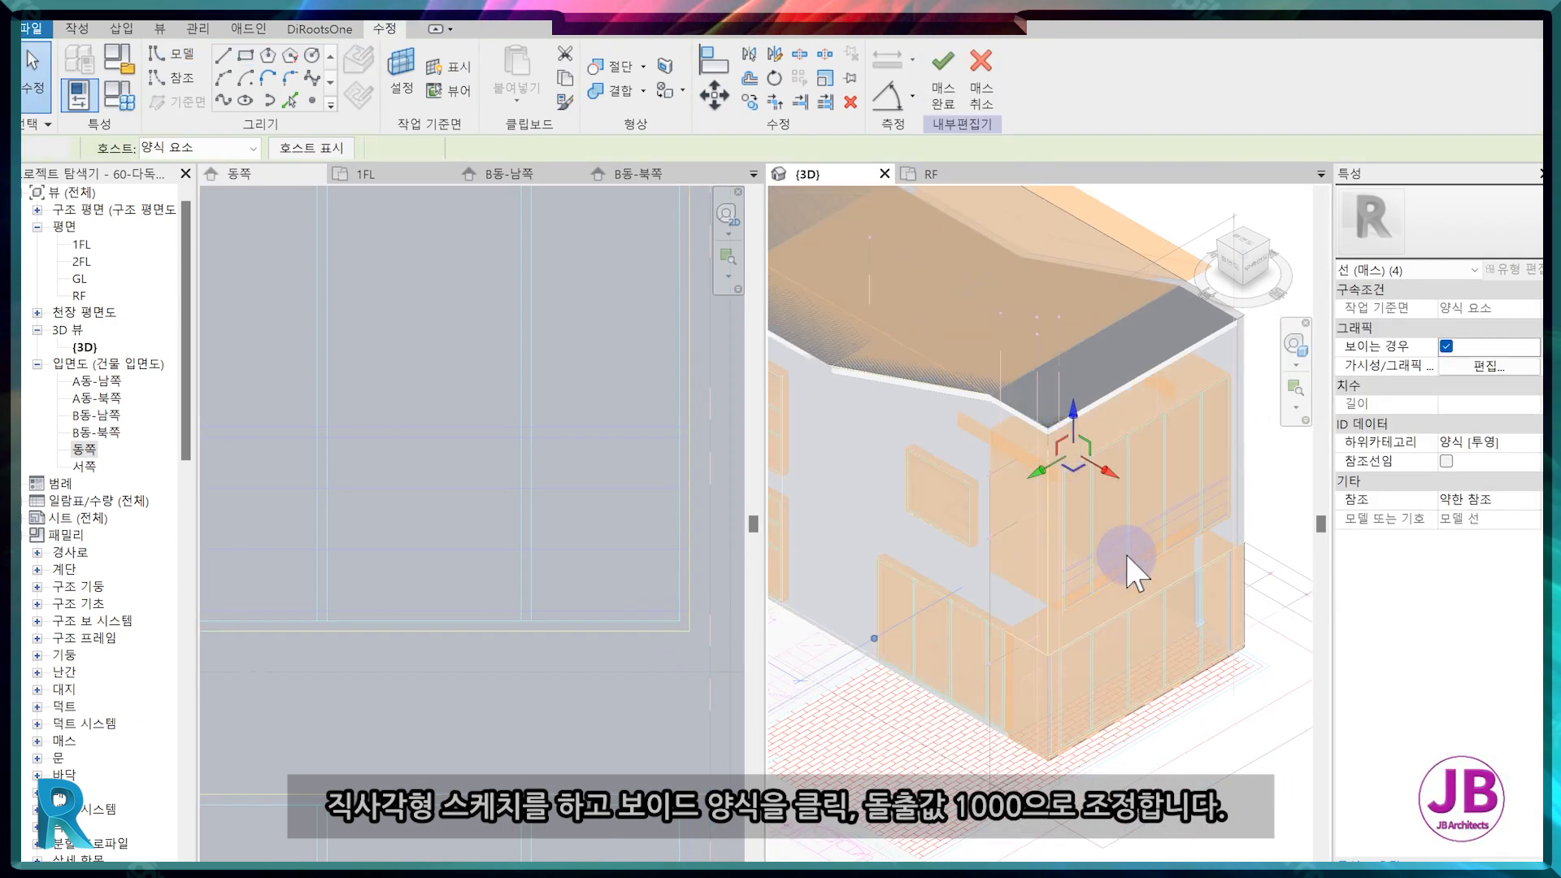
scroll(1139, 602, "down", 3)
scroll(1031, 683, "down", 2)
left_click(999, 662)
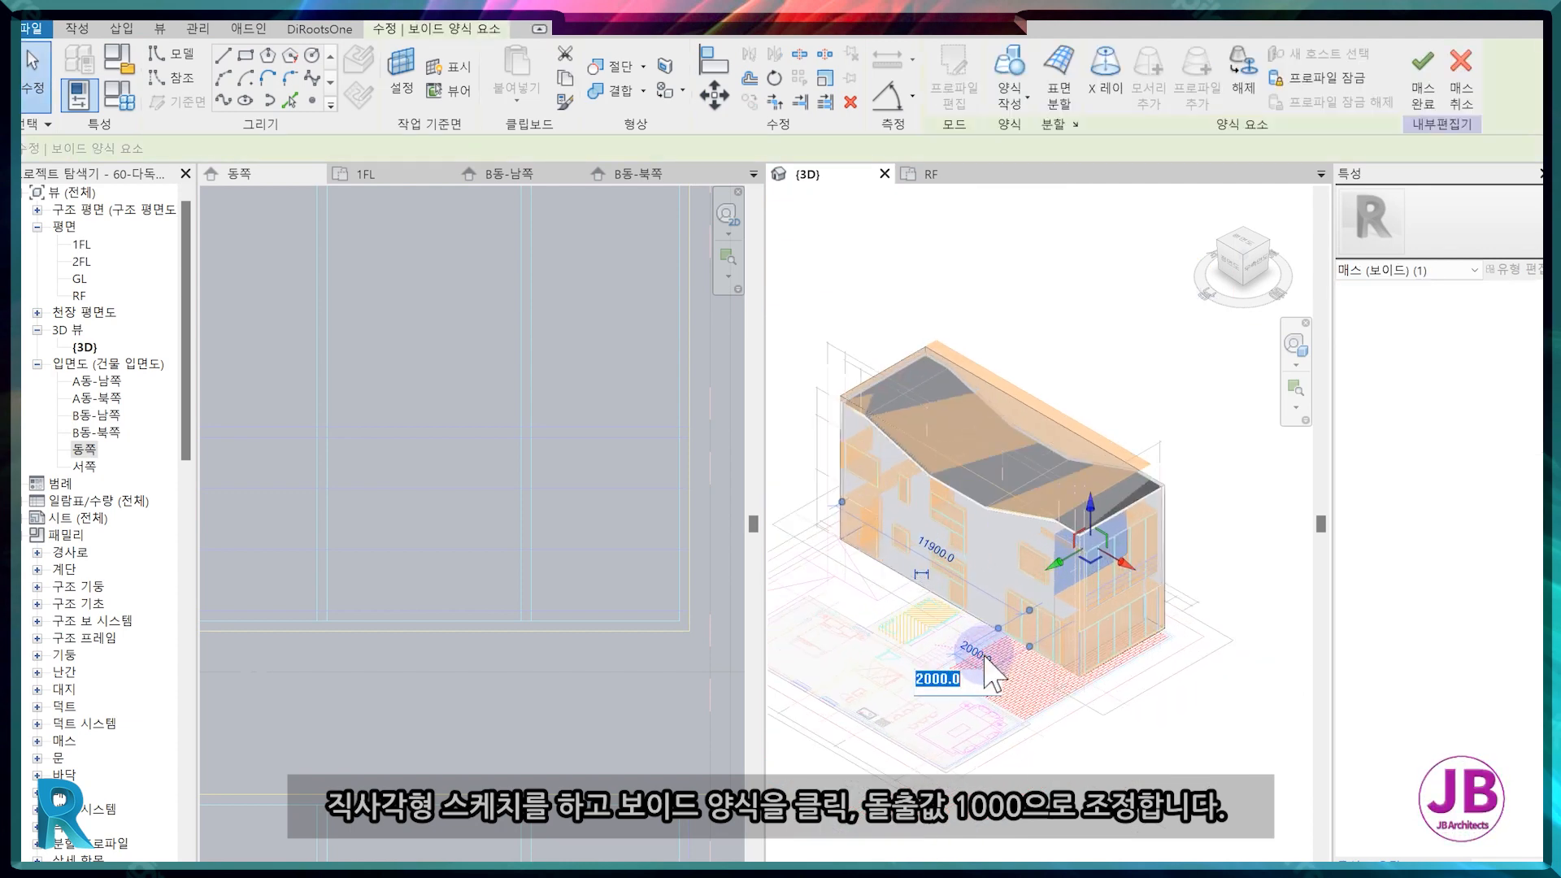
scroll(964, 683, "up", 3)
type("1")
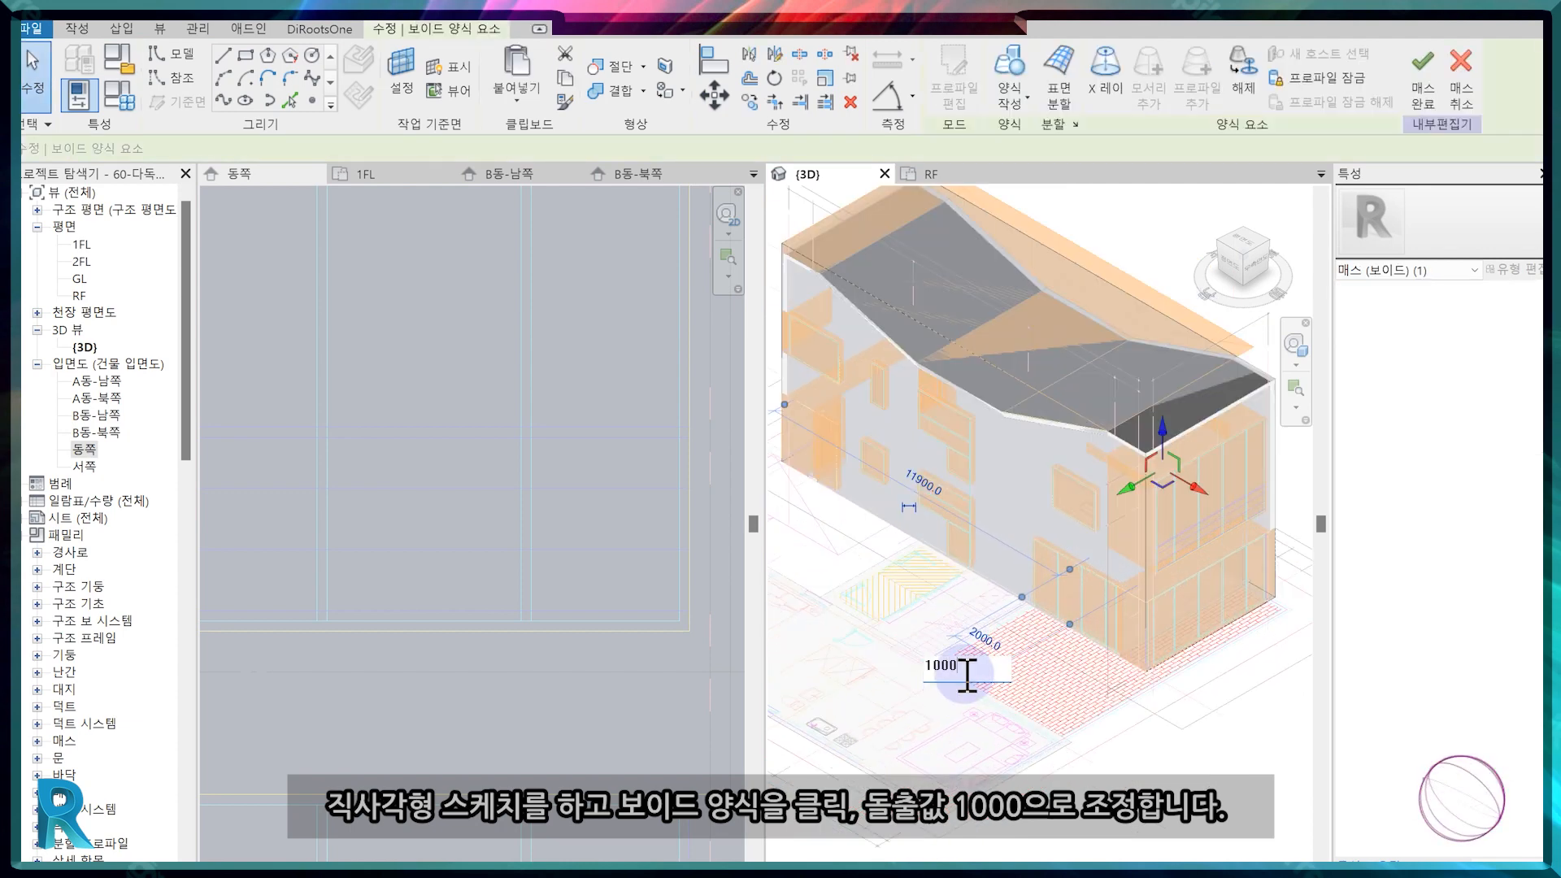
type("000")
key("Return")
left_click(1277, 718)
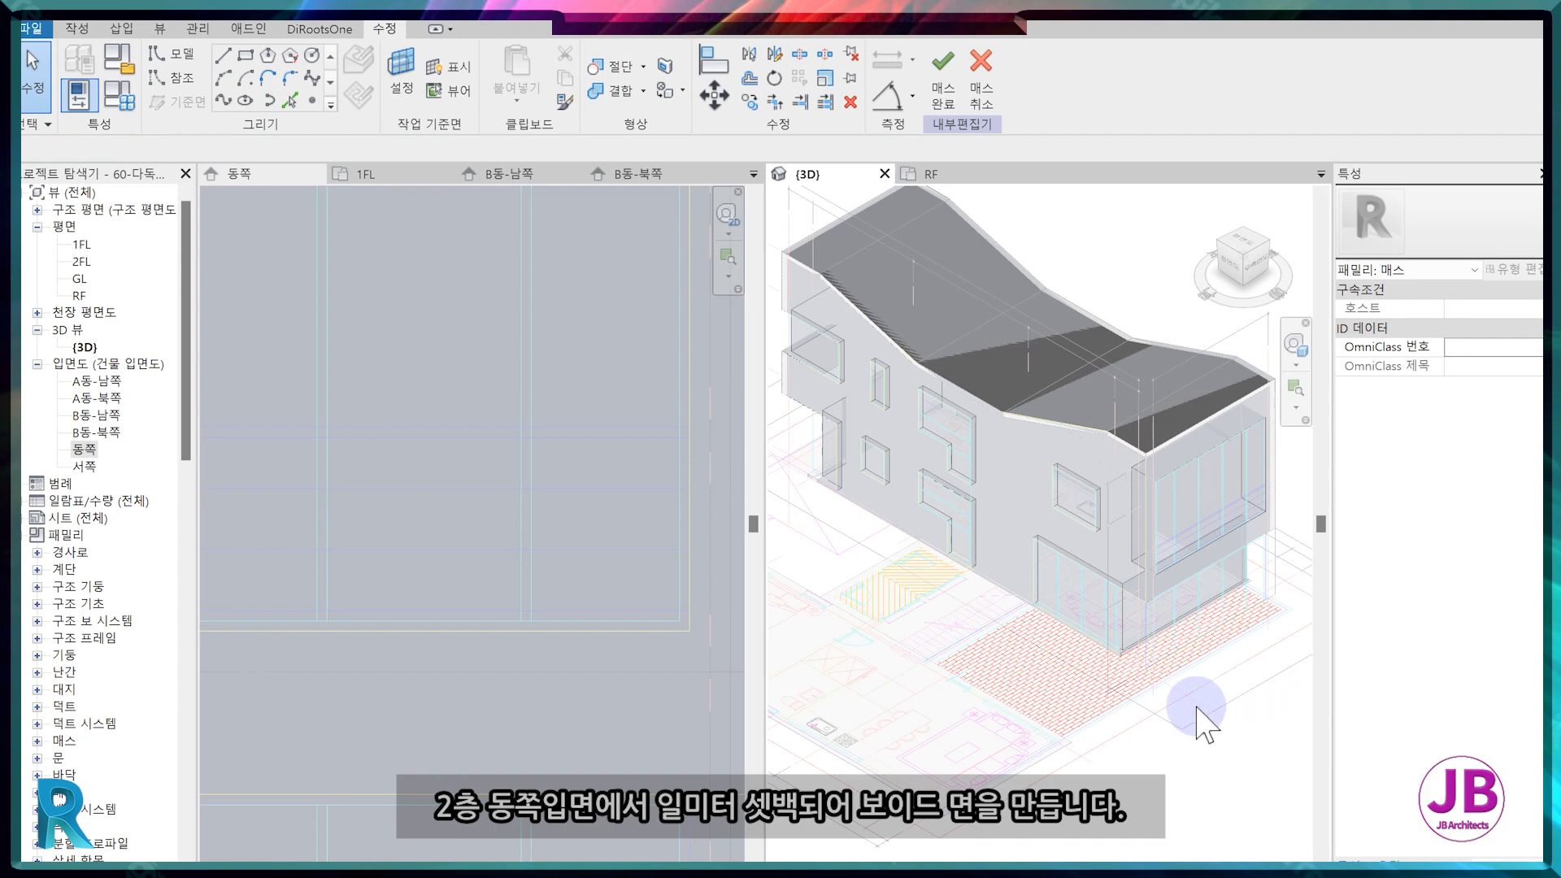
Finish the in-place mass and create JB-EXT-WALL walls by face on its south and east sides.
middle_click_drag(1261, 689, 1213, 719)
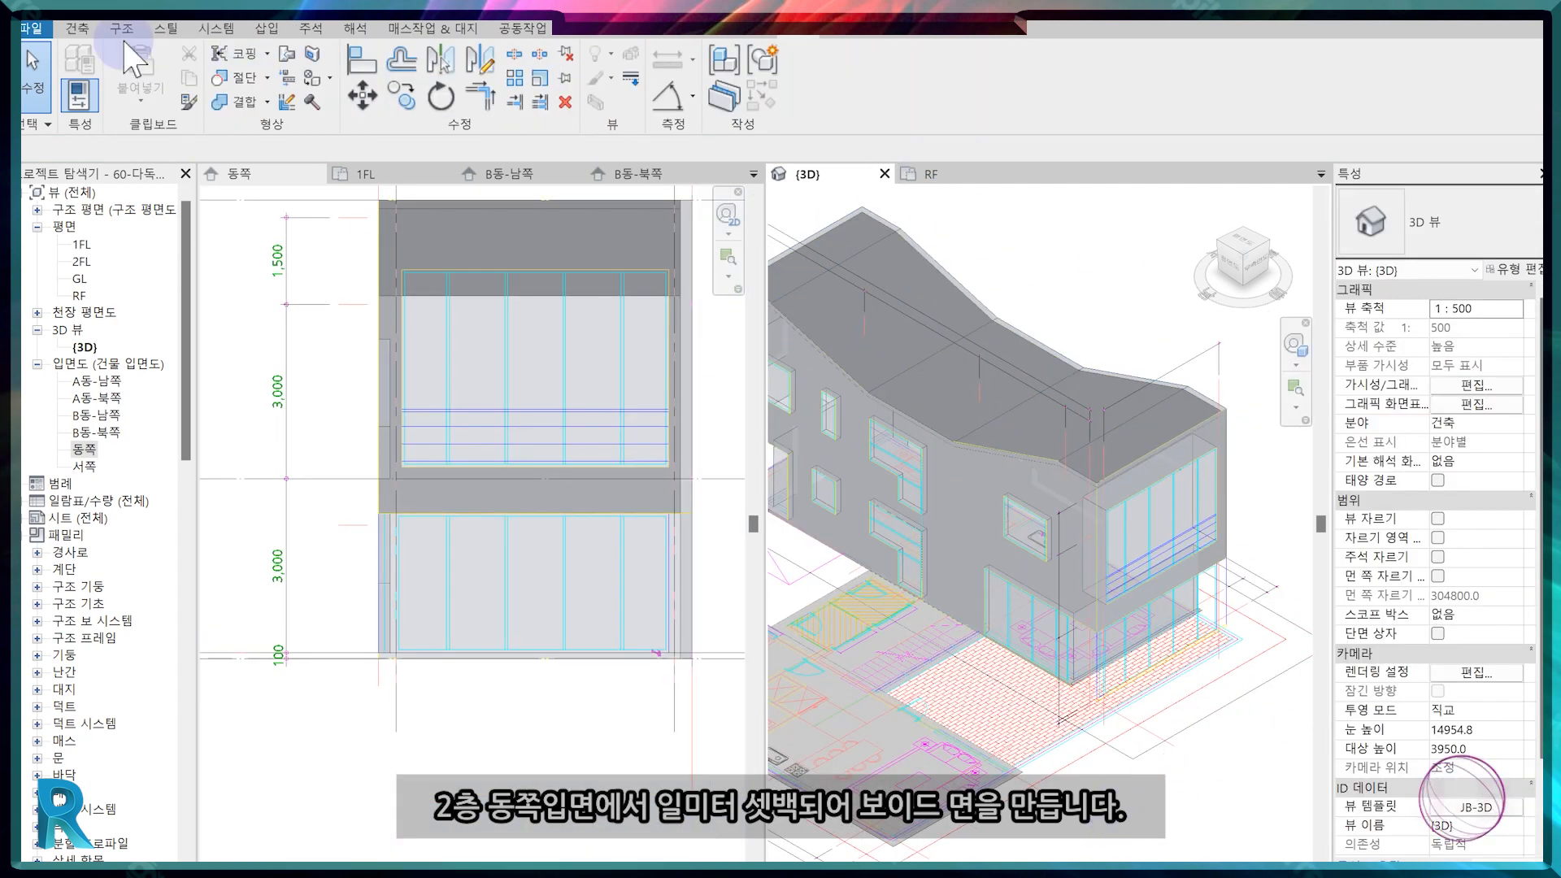
left_click(77, 28)
left_click(416, 28)
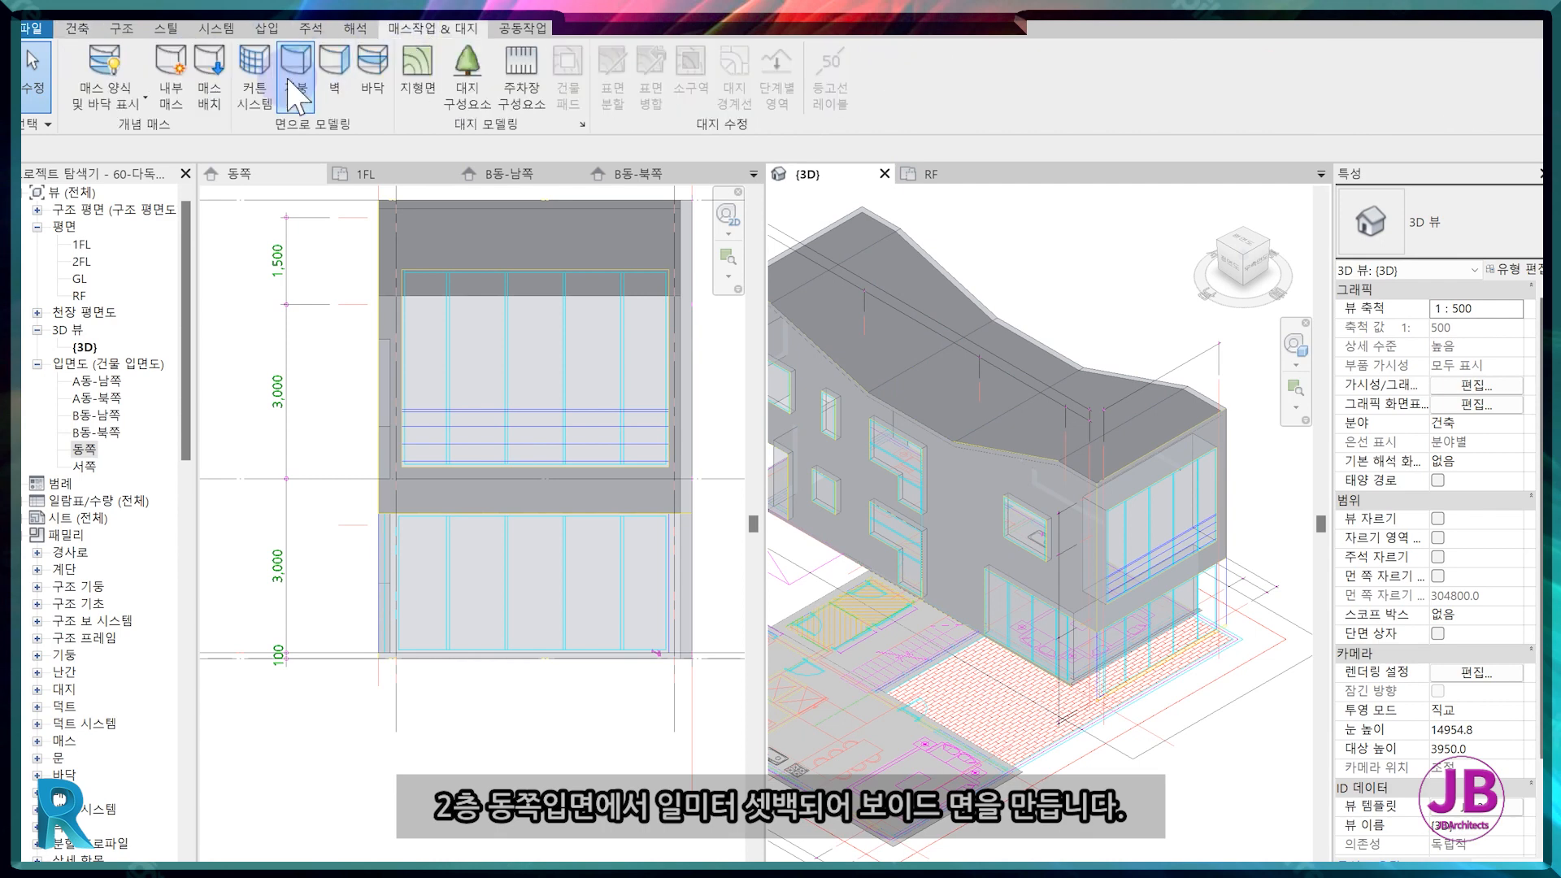
left_click(342, 89)
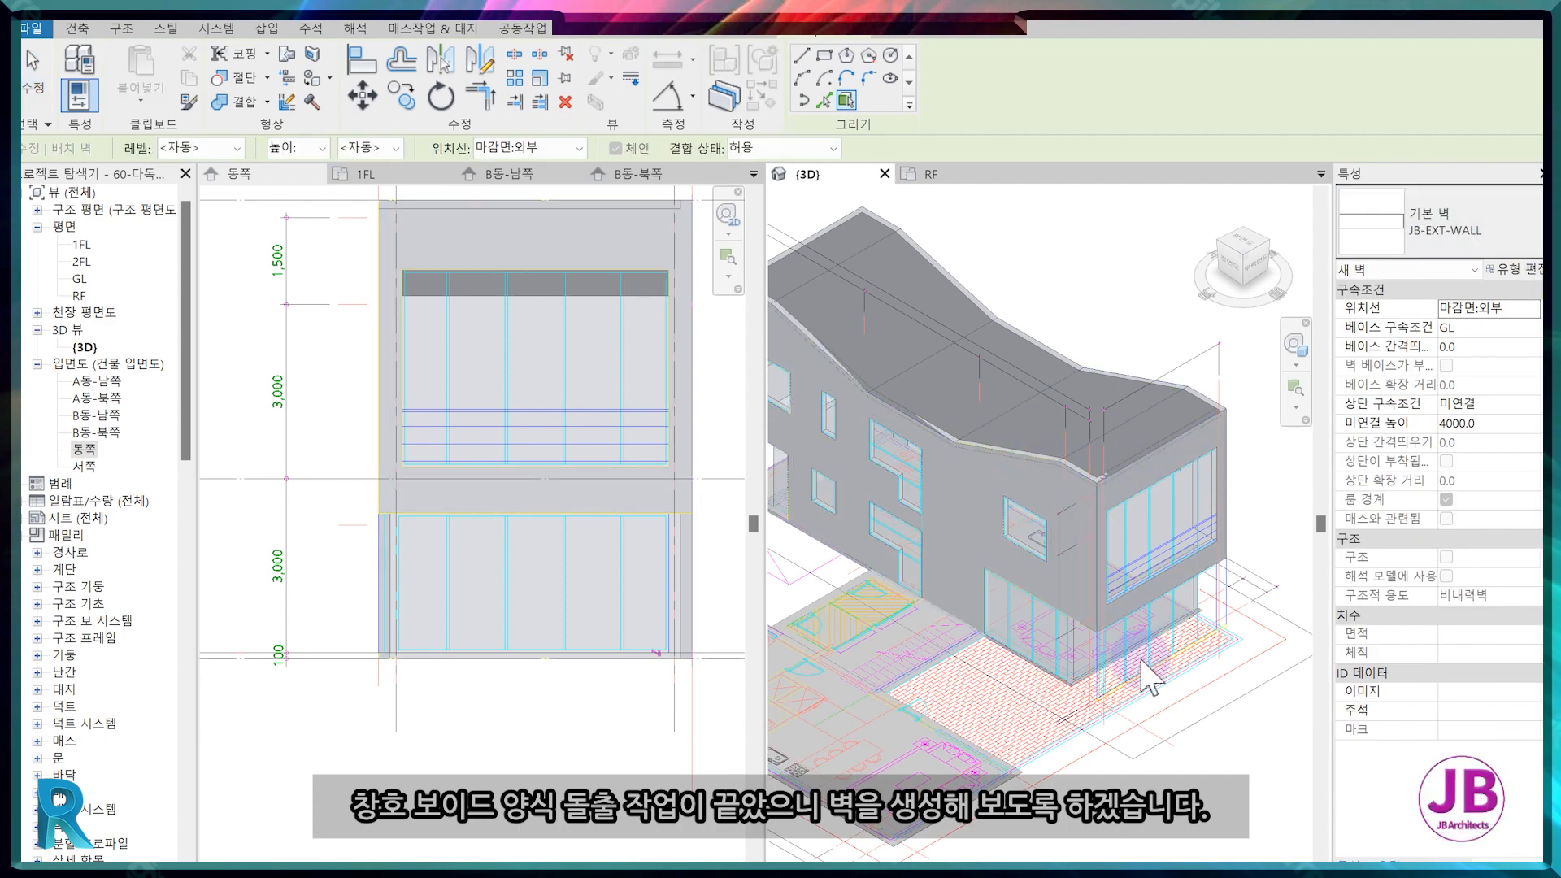
key("Escape")
Hide the imported 11-B-LEFT and 14-B-SOUT drawings in the 3D view's visibility/graphics overrides.
key("v")
key("v")
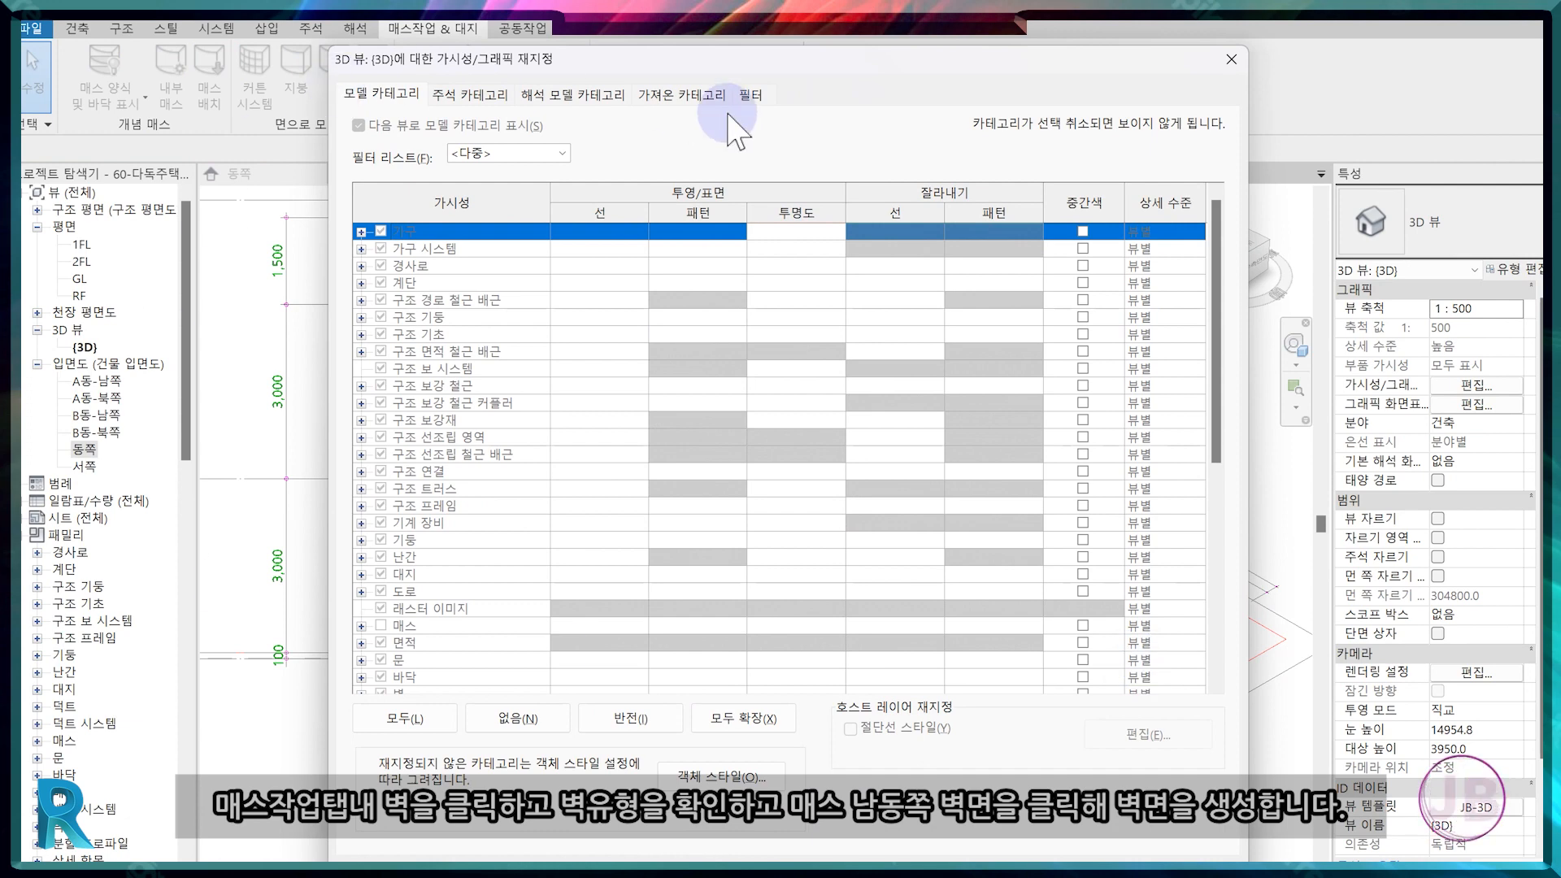
left_click(683, 95)
left_click(381, 210)
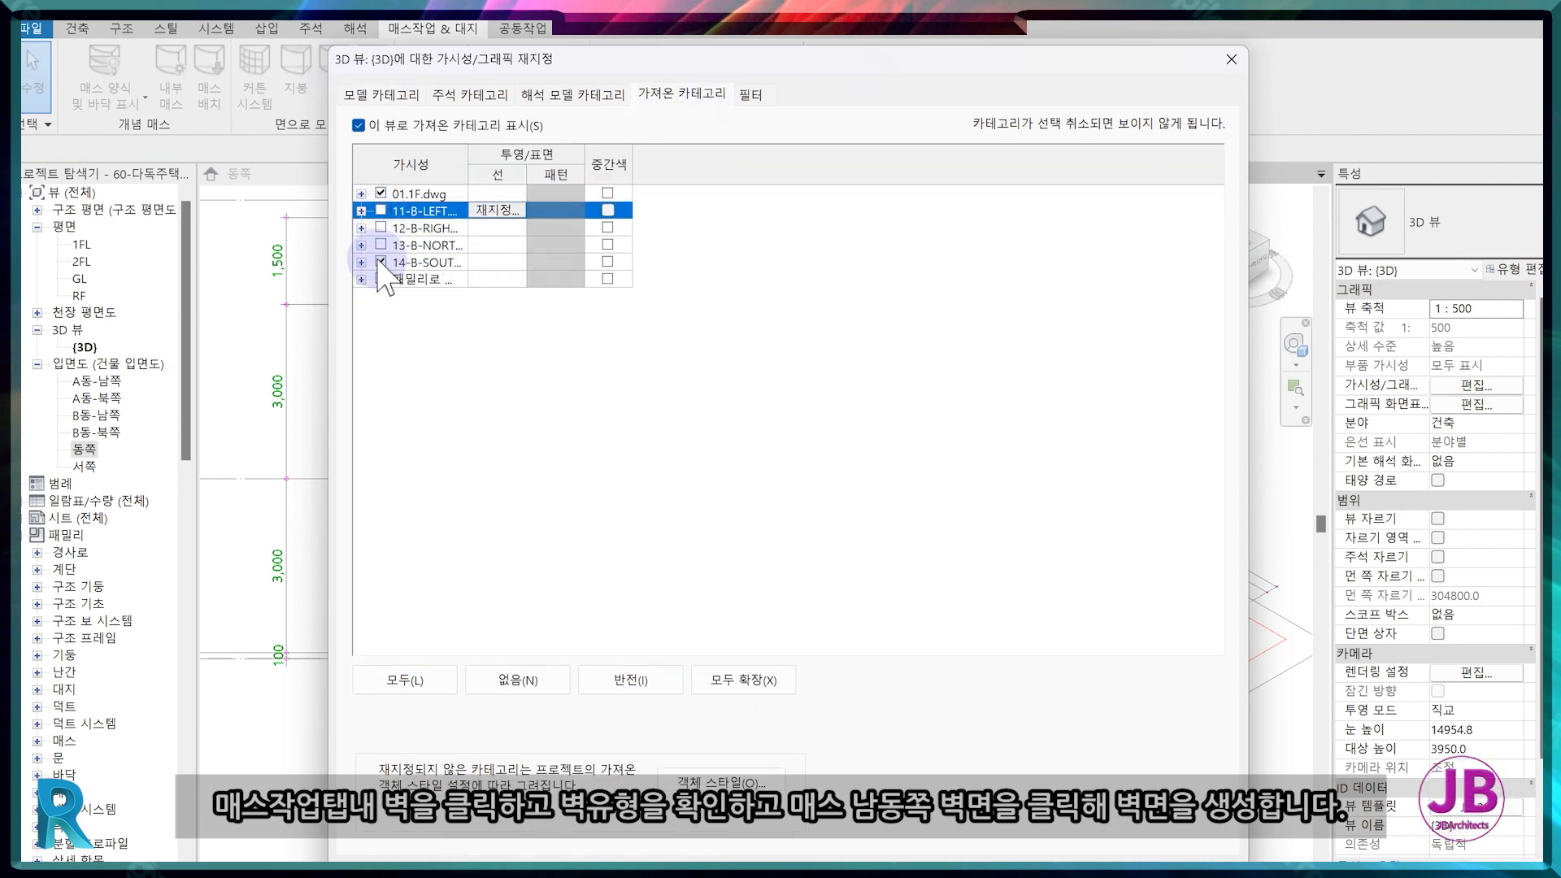
left_click(380, 262)
left_click(924, 874)
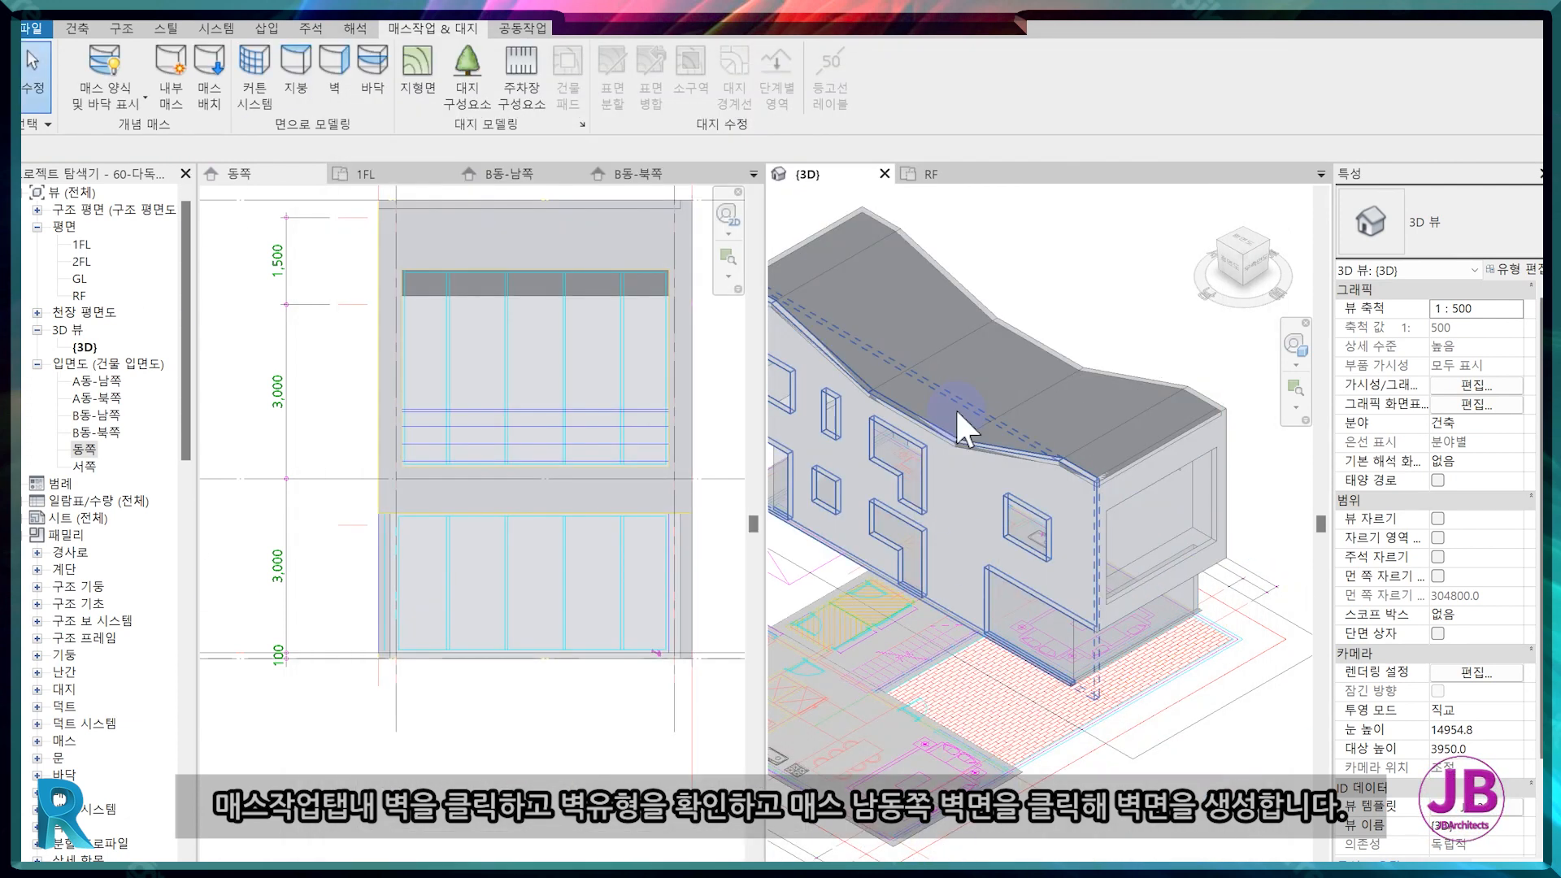
In the RF plan, pull the roof's south edge inward to the inner face of the south wall.
double_click(79, 296)
scroll(990, 494, "down", 4)
middle_click_drag(989, 465, 702, 331)
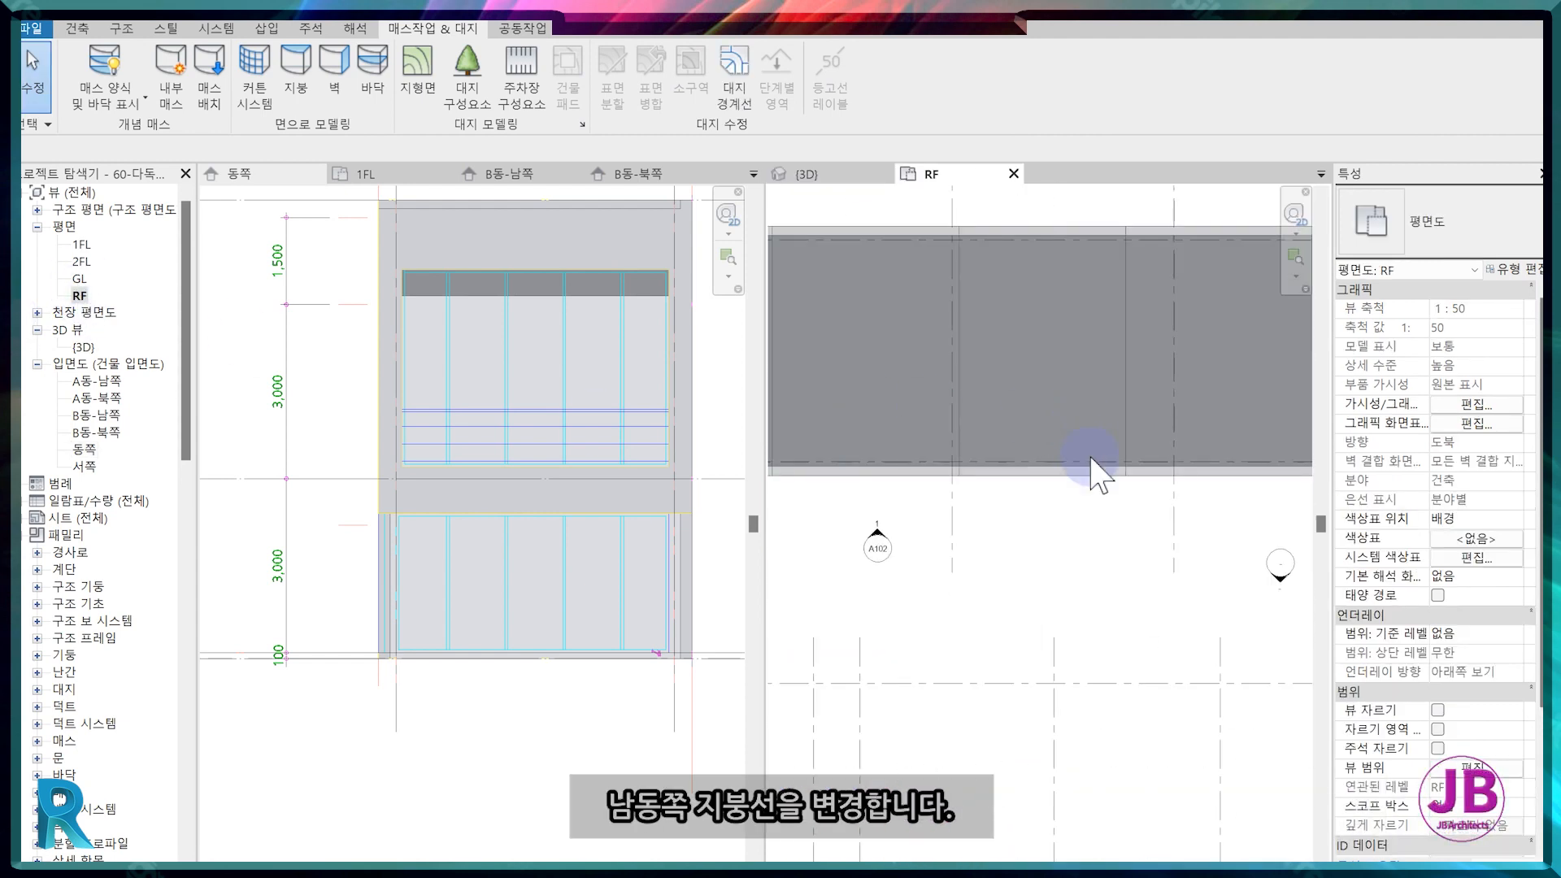
left_click(960, 349)
scroll(993, 523, "up", 3)
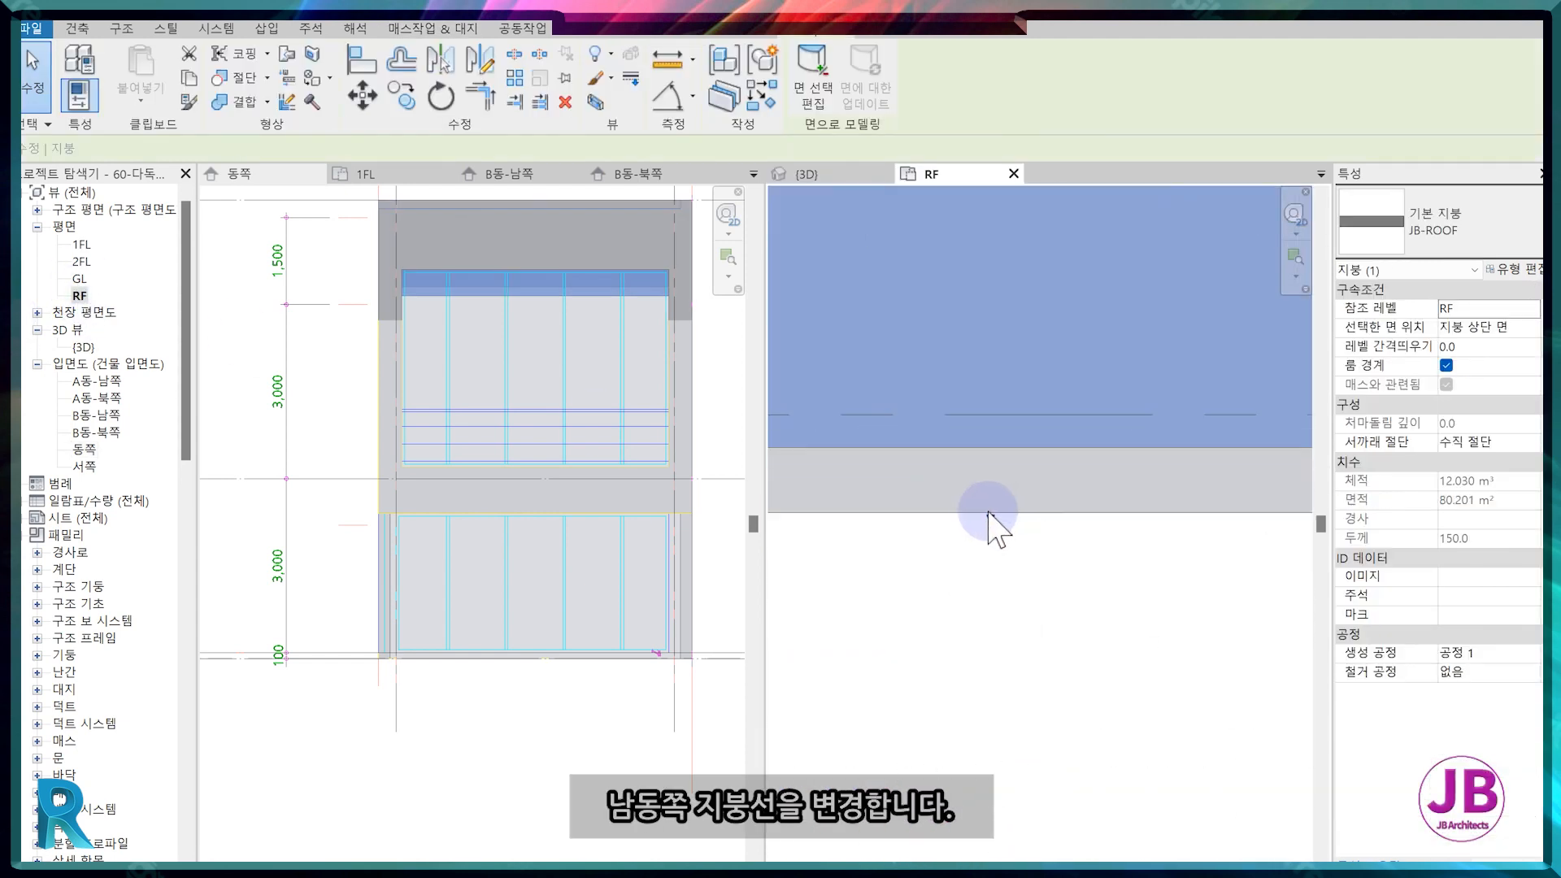
left_click_drag(997, 423, 997, 410)
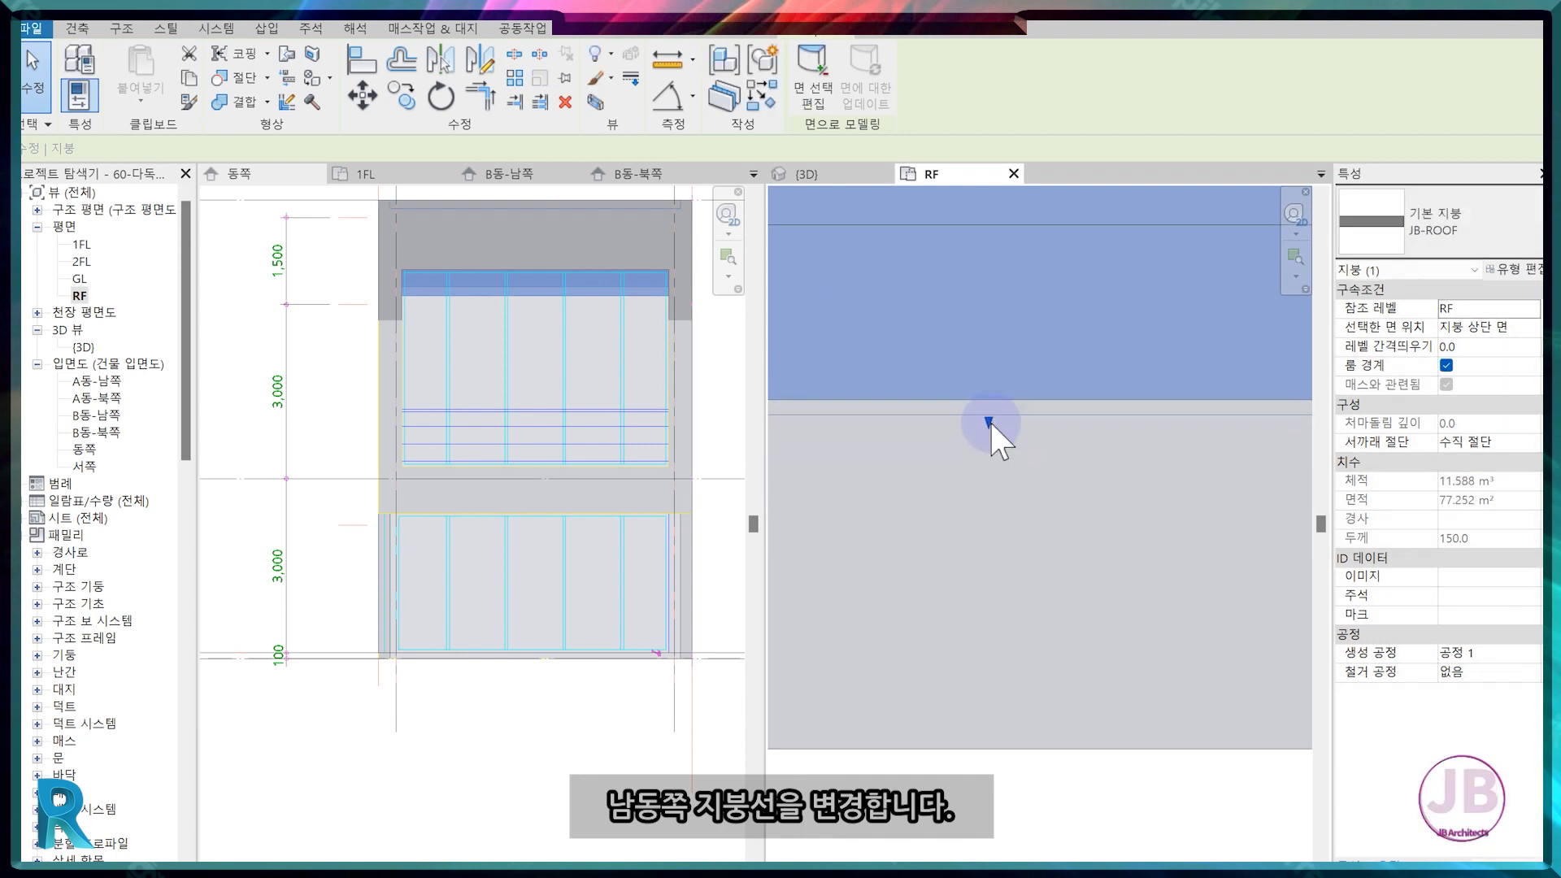
left_click(993, 481)
Pull the roof's east edge inward to the inner face of the east wall and return to the 3D view.
scroll(994, 499, "down", 4)
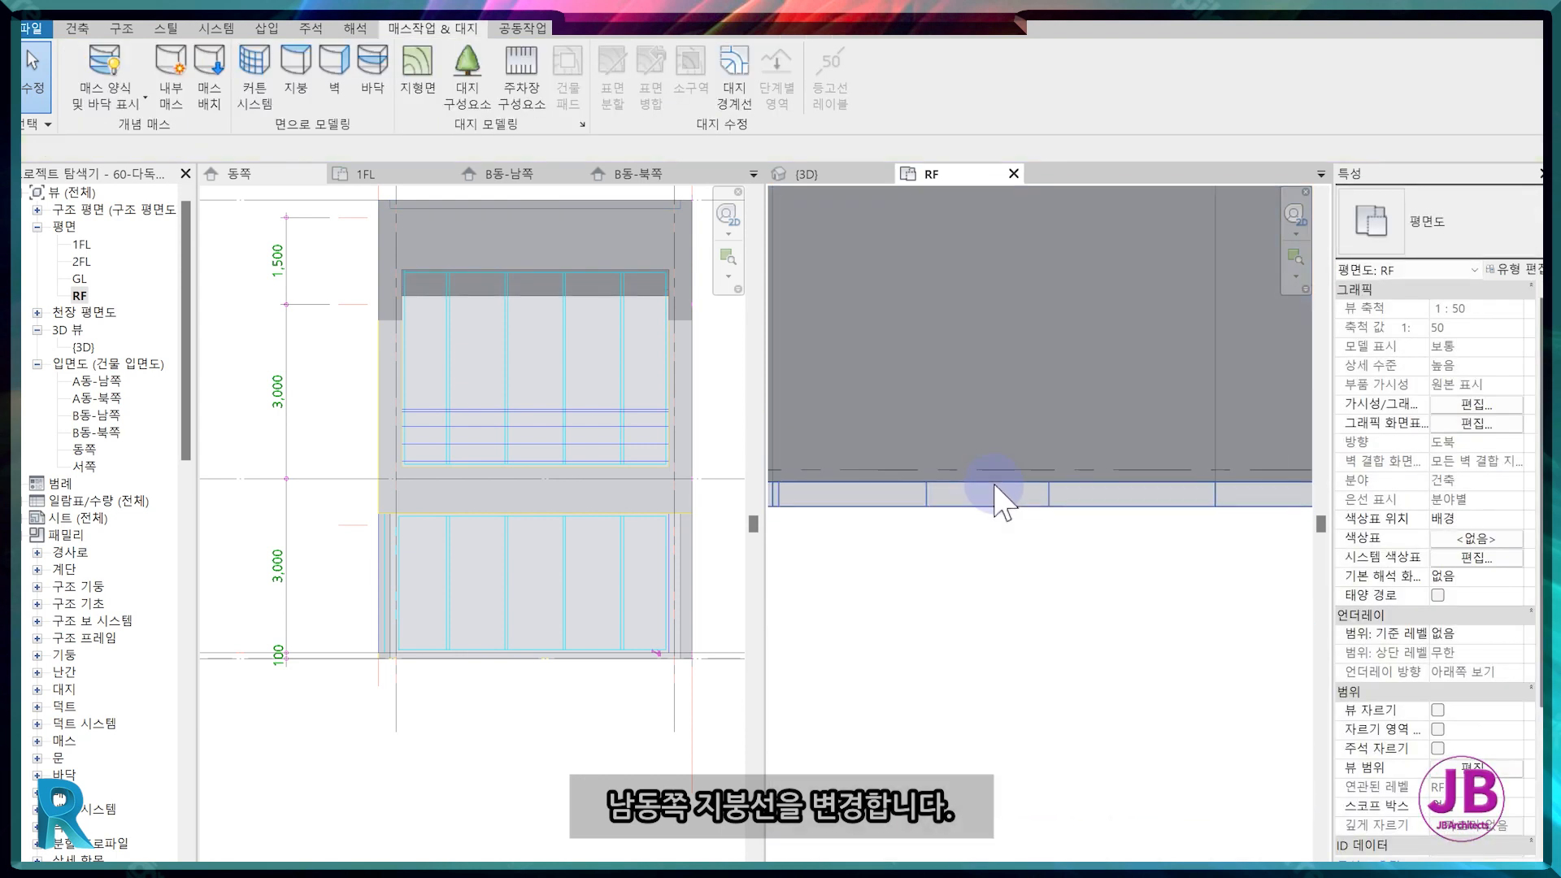
left_click(829, 457)
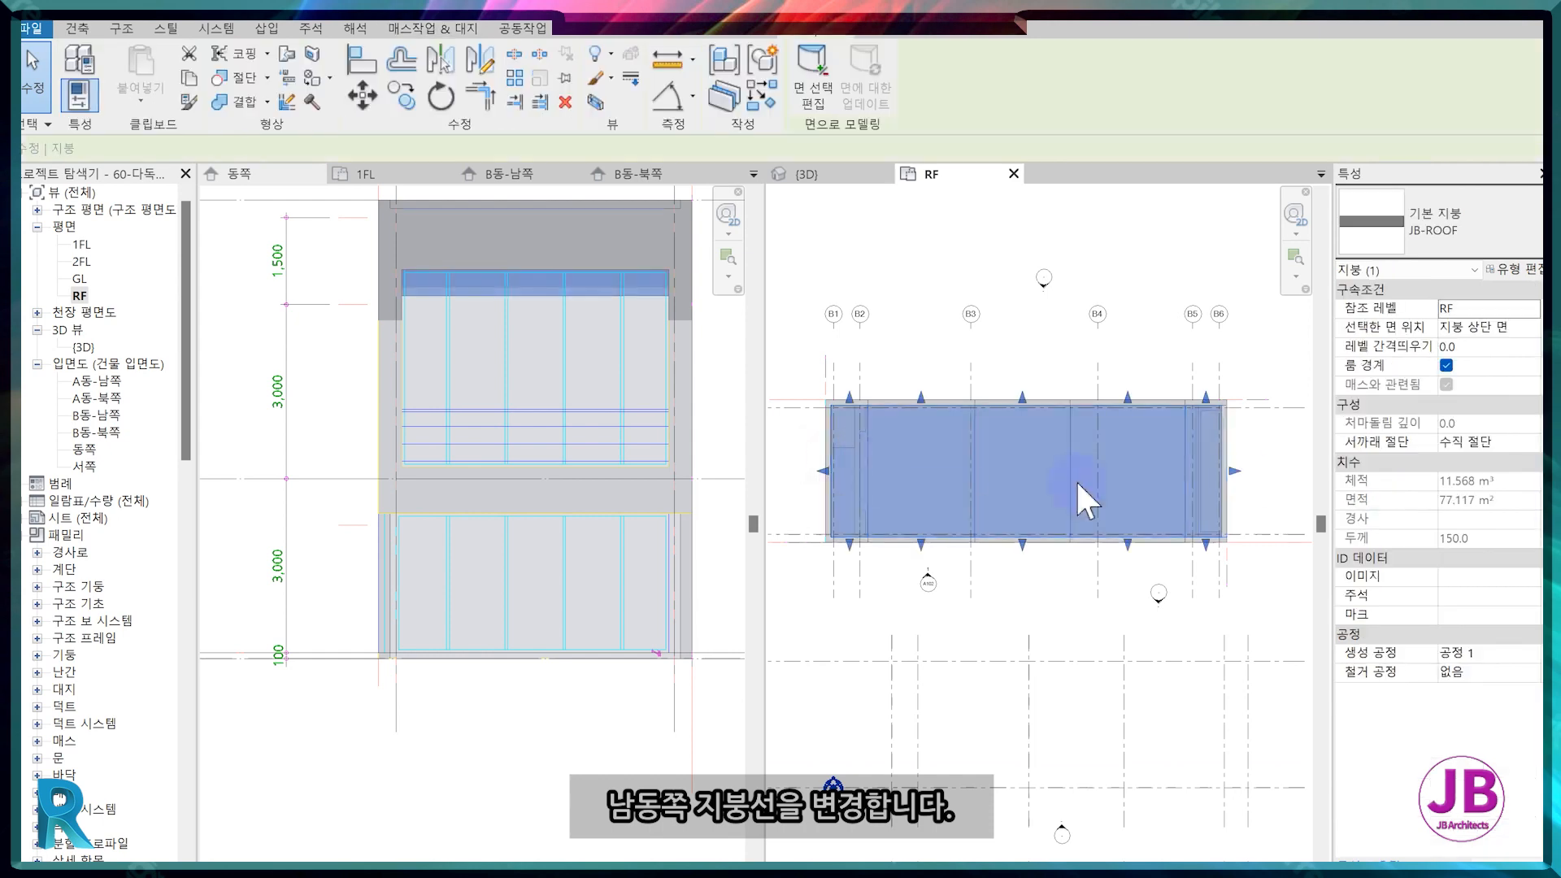
scroll(1227, 481, "up", 5)
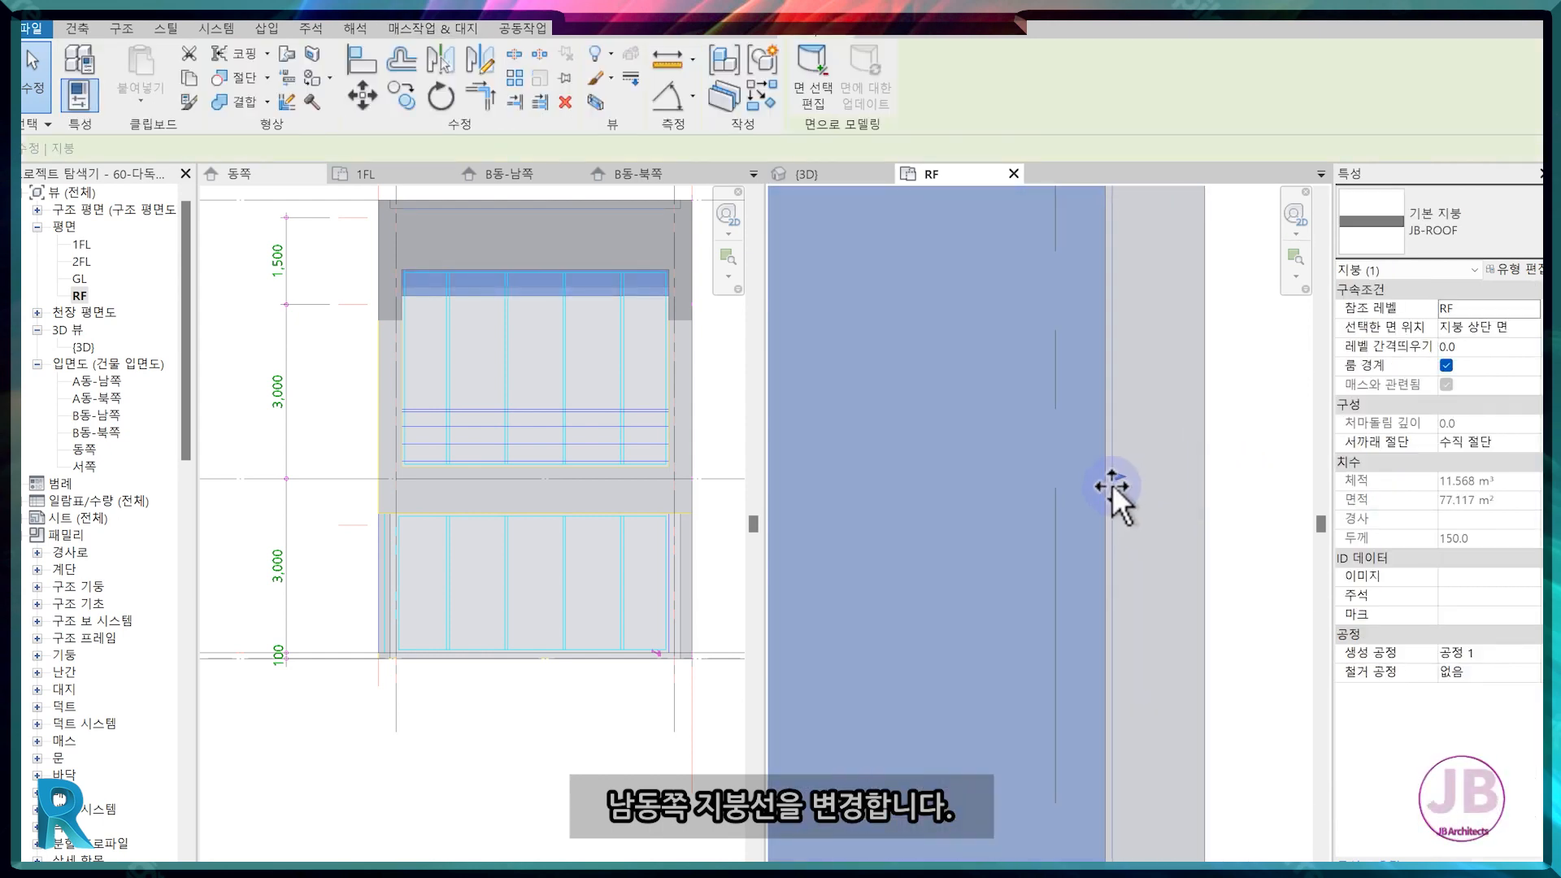
left_click_drag(1106, 486, 1062, 453)
left_click(805, 174)
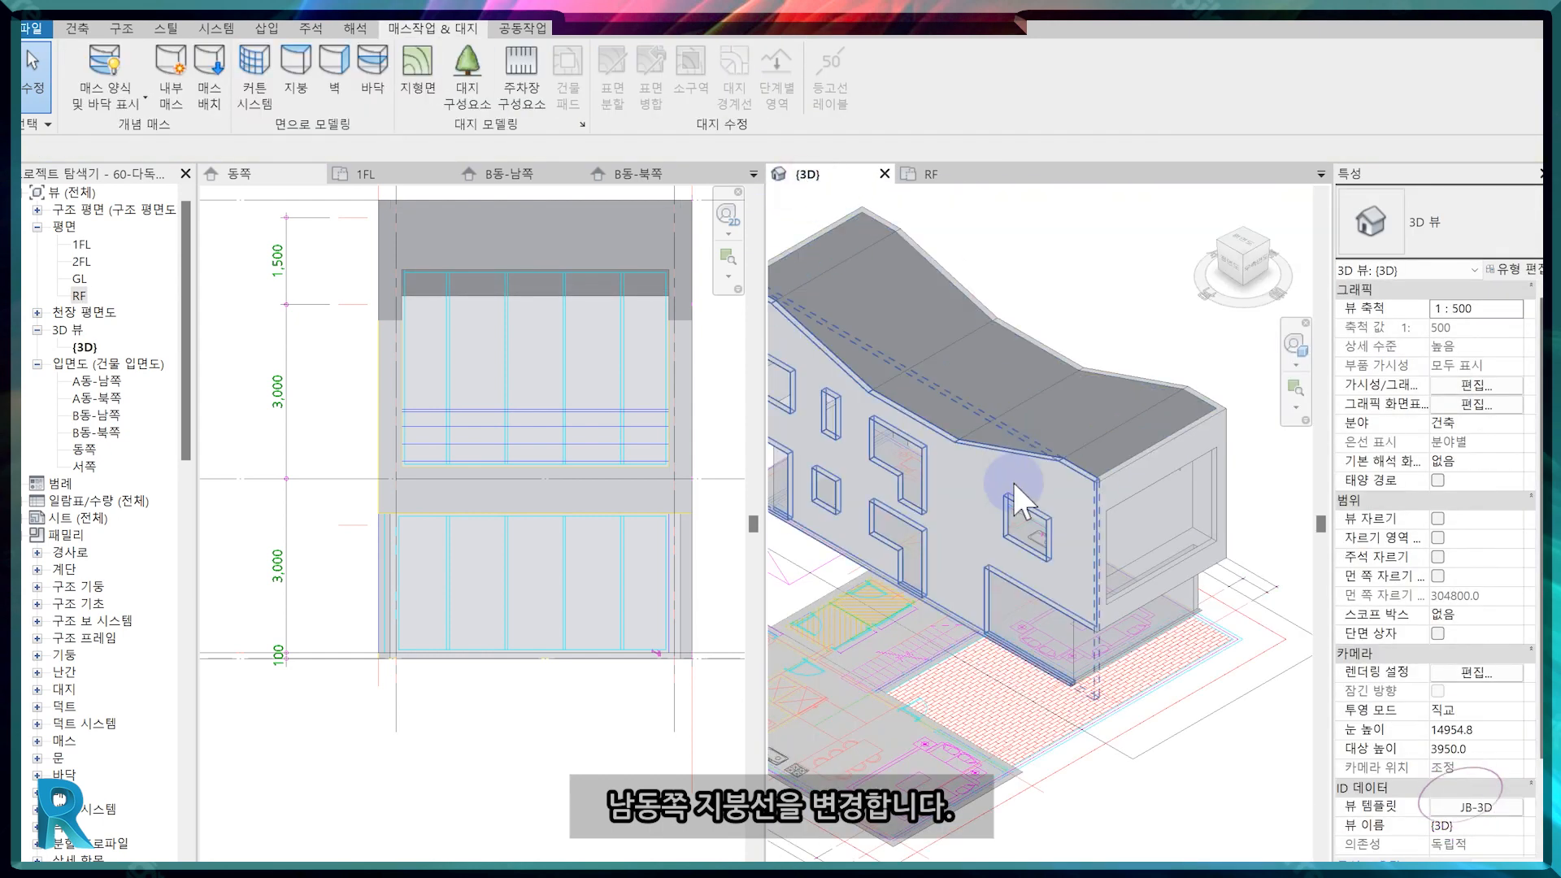
Switch the mass display to 뷰 설정별 매스 표시 so only the generated walls and roof show.
scroll(1013, 488, "down", 3)
scroll(1090, 650, "up", 5)
left_click(144, 97)
left_click(91, 129)
scroll(1202, 677, "down", 1)
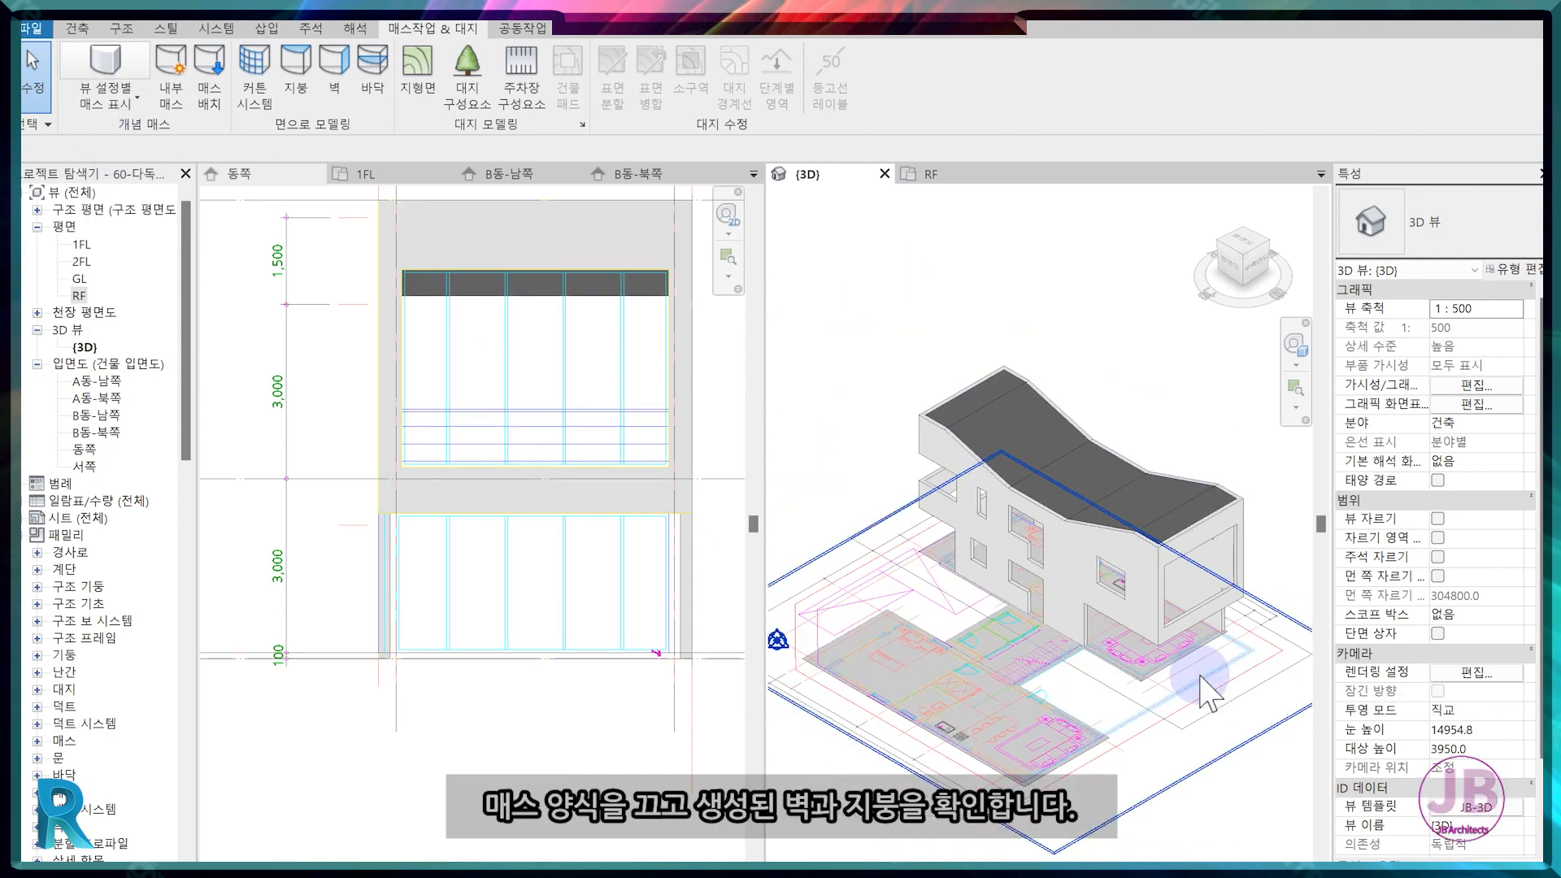
Inspect the model from several sides and close the 동쪽, 1FL, B동-남쪽 and B동-북쪽 views.
middle_click_drag(1190, 685, 823, 594, "shift")
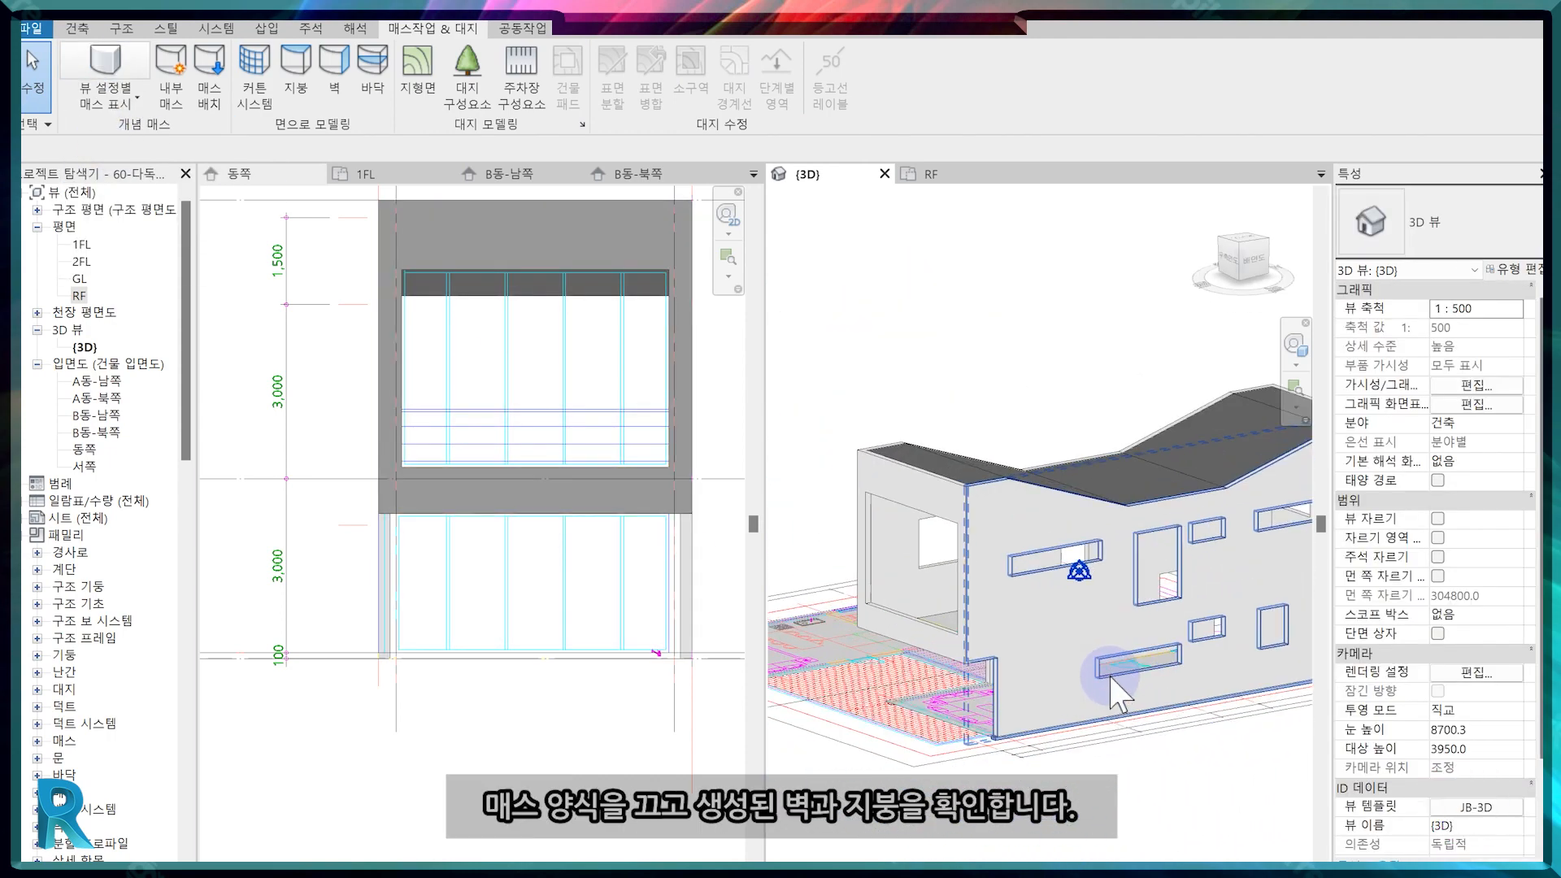
left_click(1242, 257)
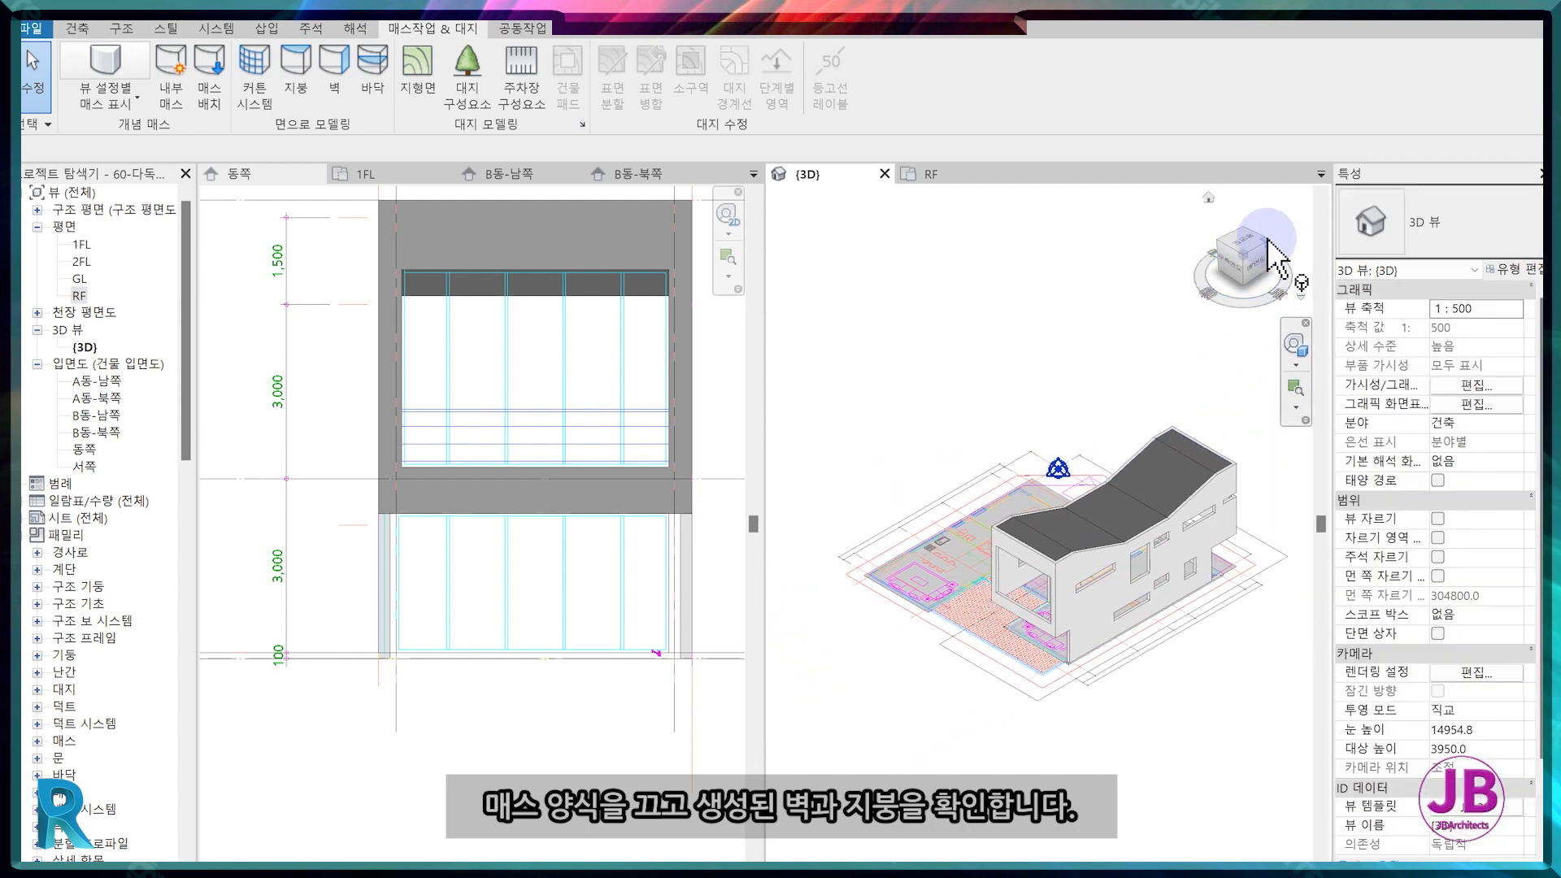
left_click(1270, 241)
scroll(982, 665, "up", 3)
middle_click_drag(982, 665, 996, 684)
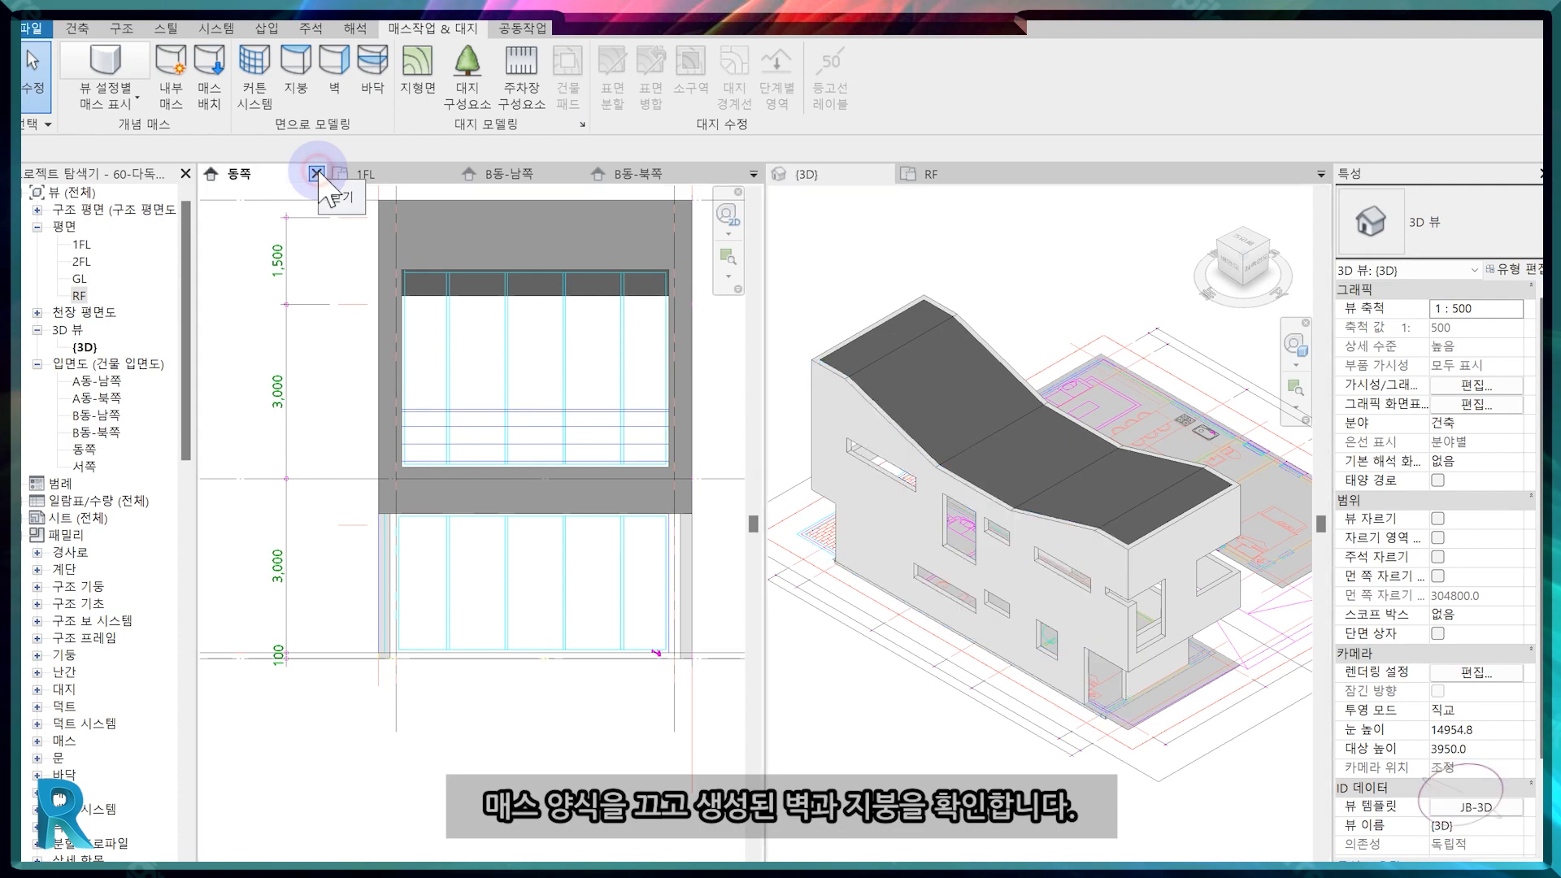
left_click(316, 173)
left_click(317, 173)
left_click(317, 173)
left_click(318, 174)
middle_click_drag(638, 512, 934, 614, "shift")
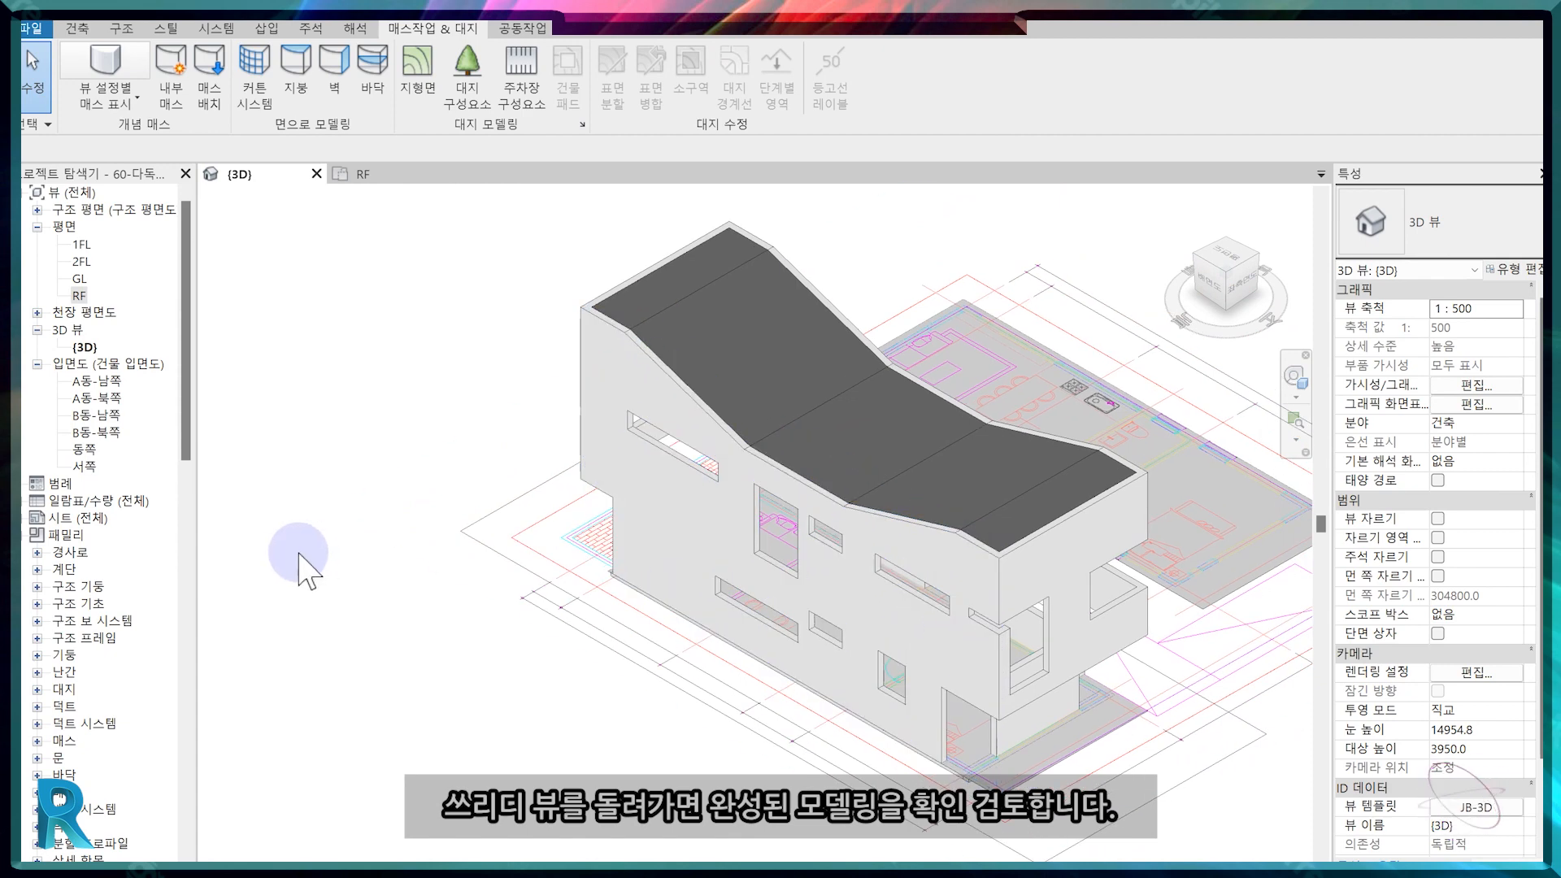
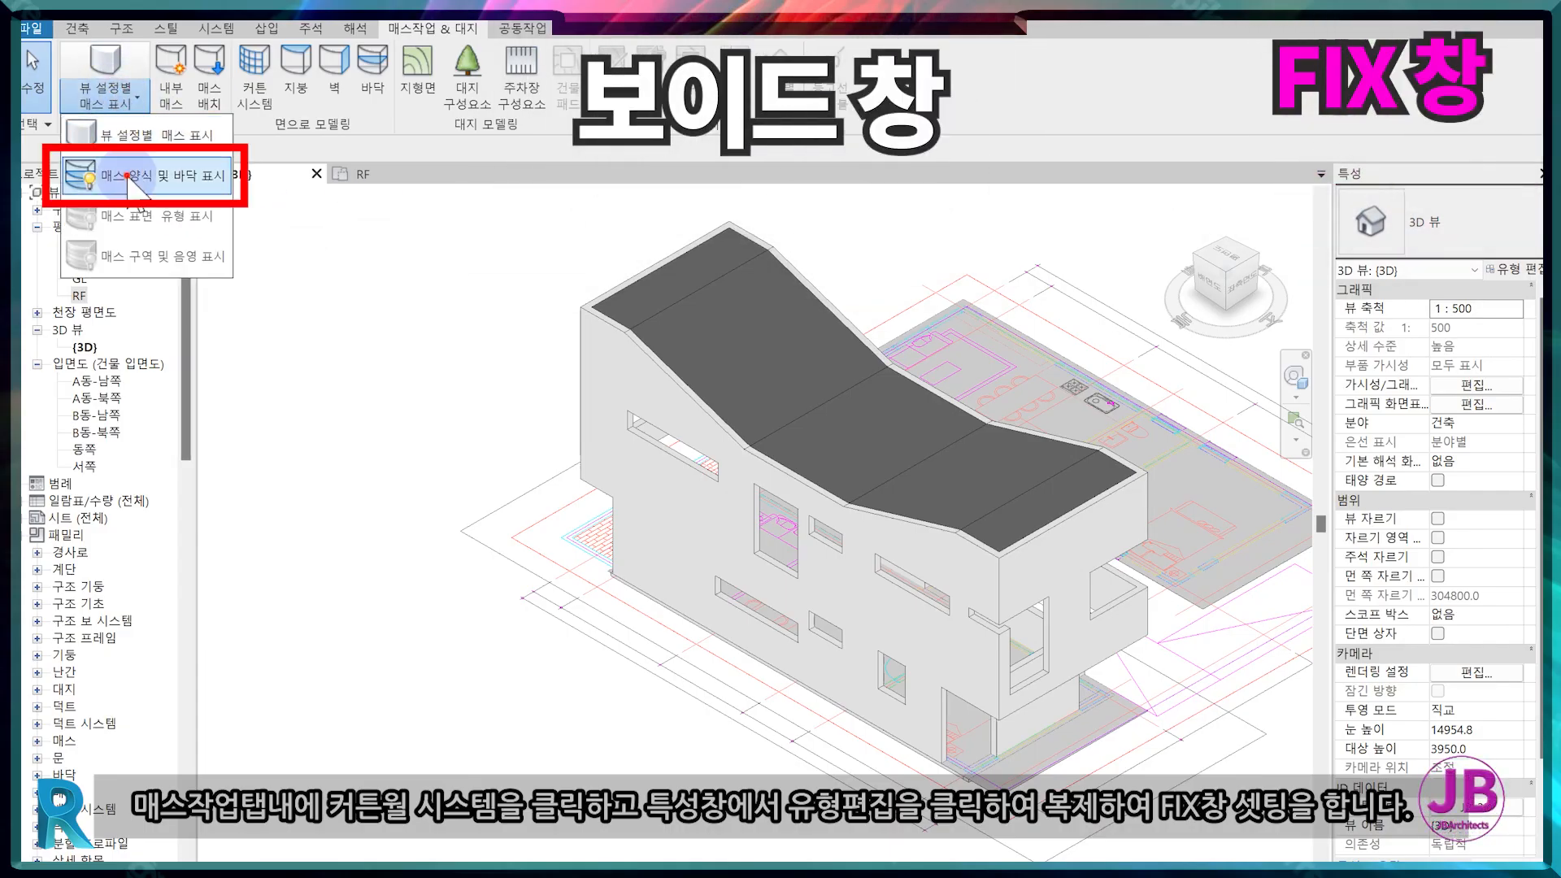
Show the mass form again, start a curtain system by face, and duplicate the 1500 x 3000mm type as FIX.
left_click(130, 177)
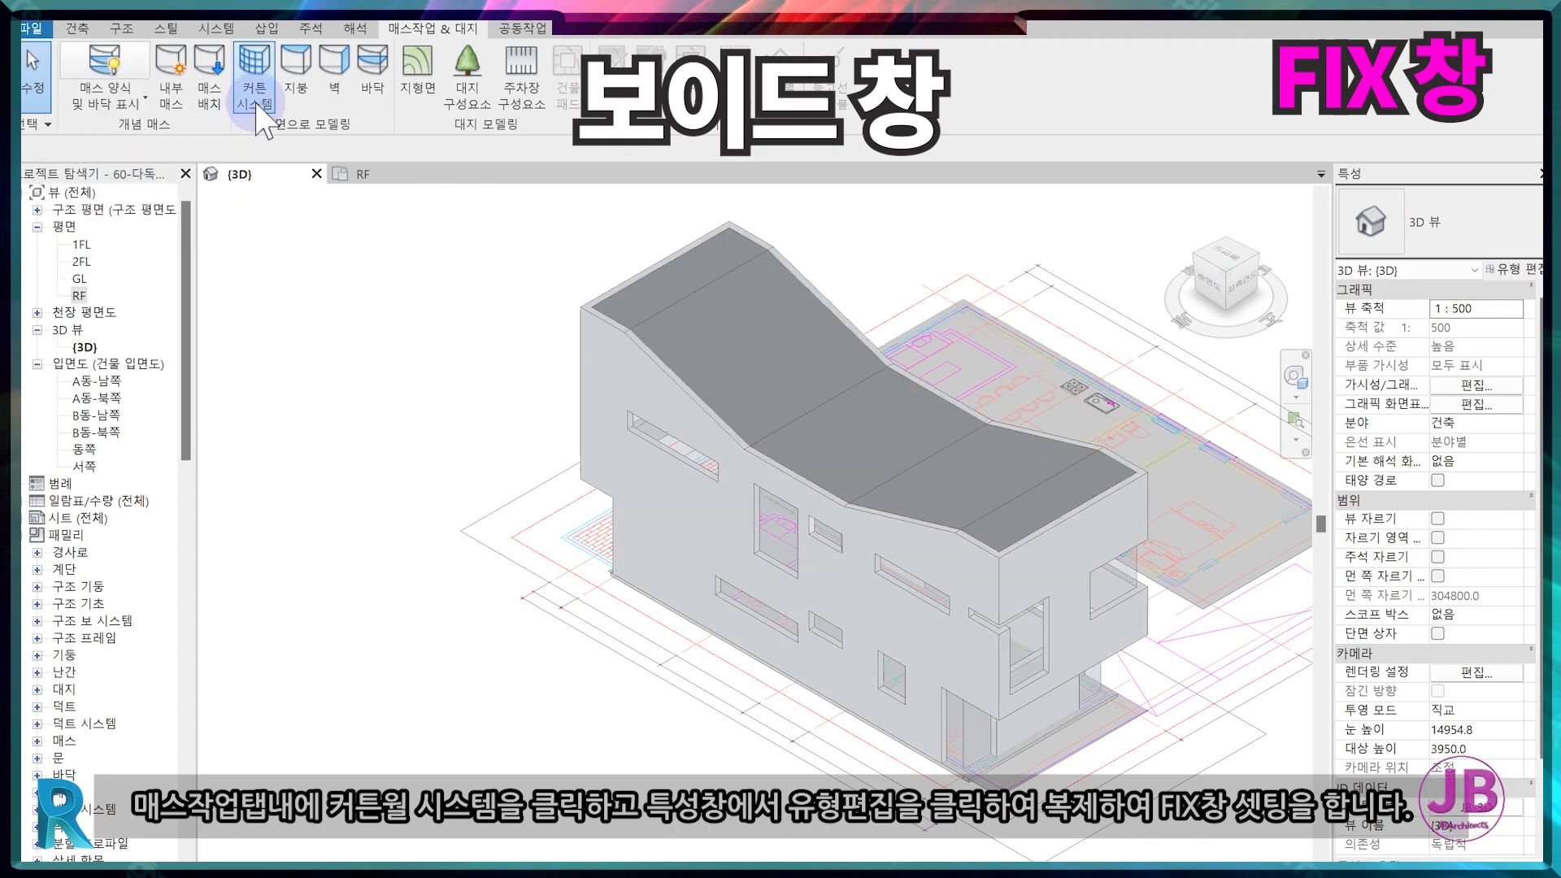
left_click(257, 102)
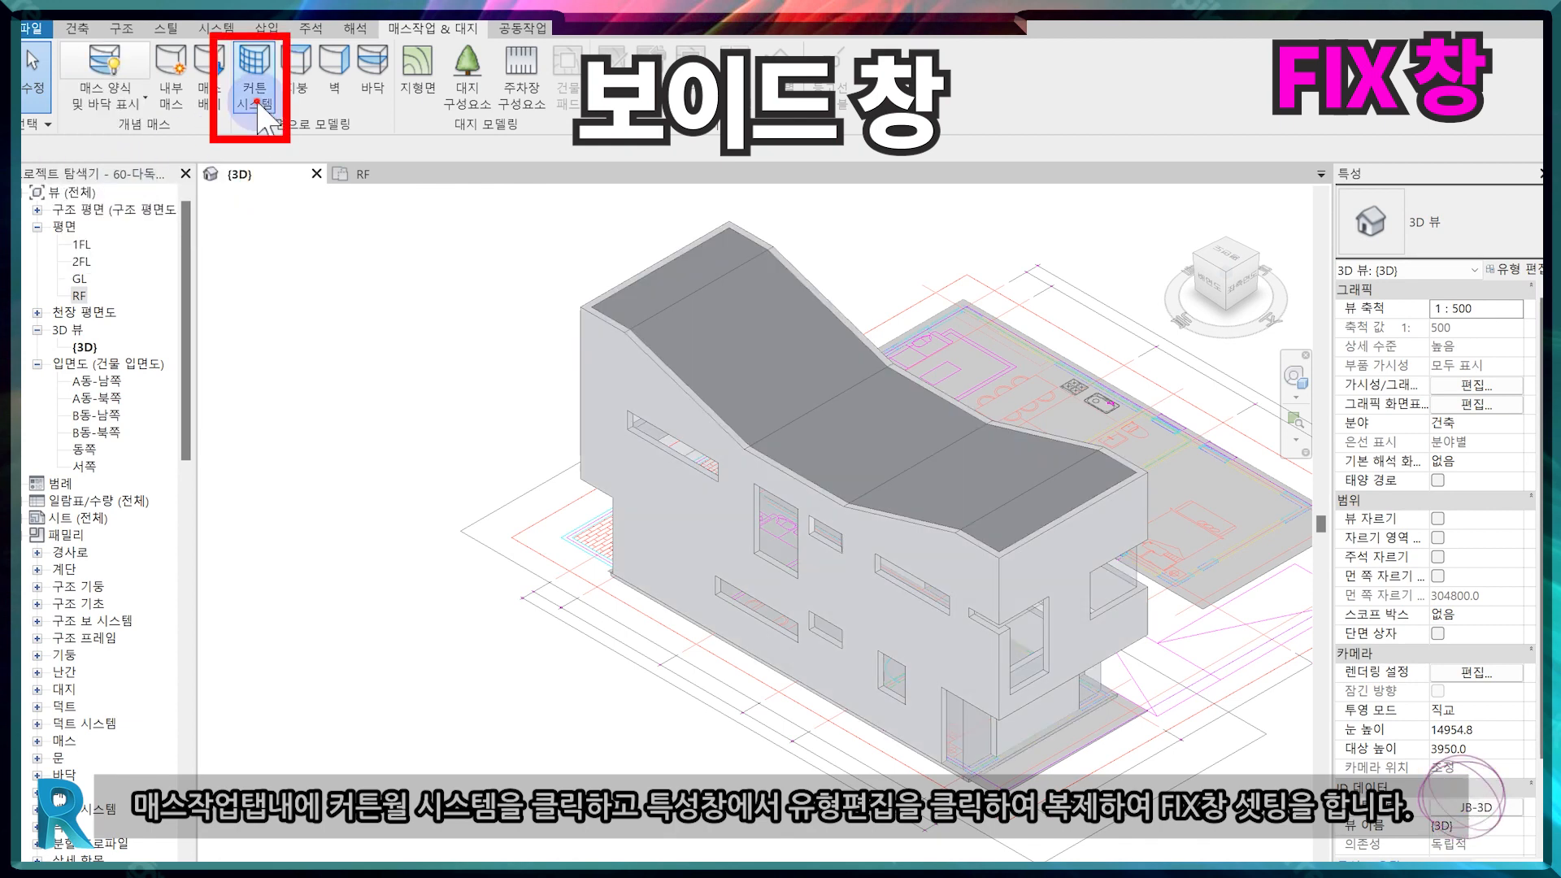
left_click(1515, 270)
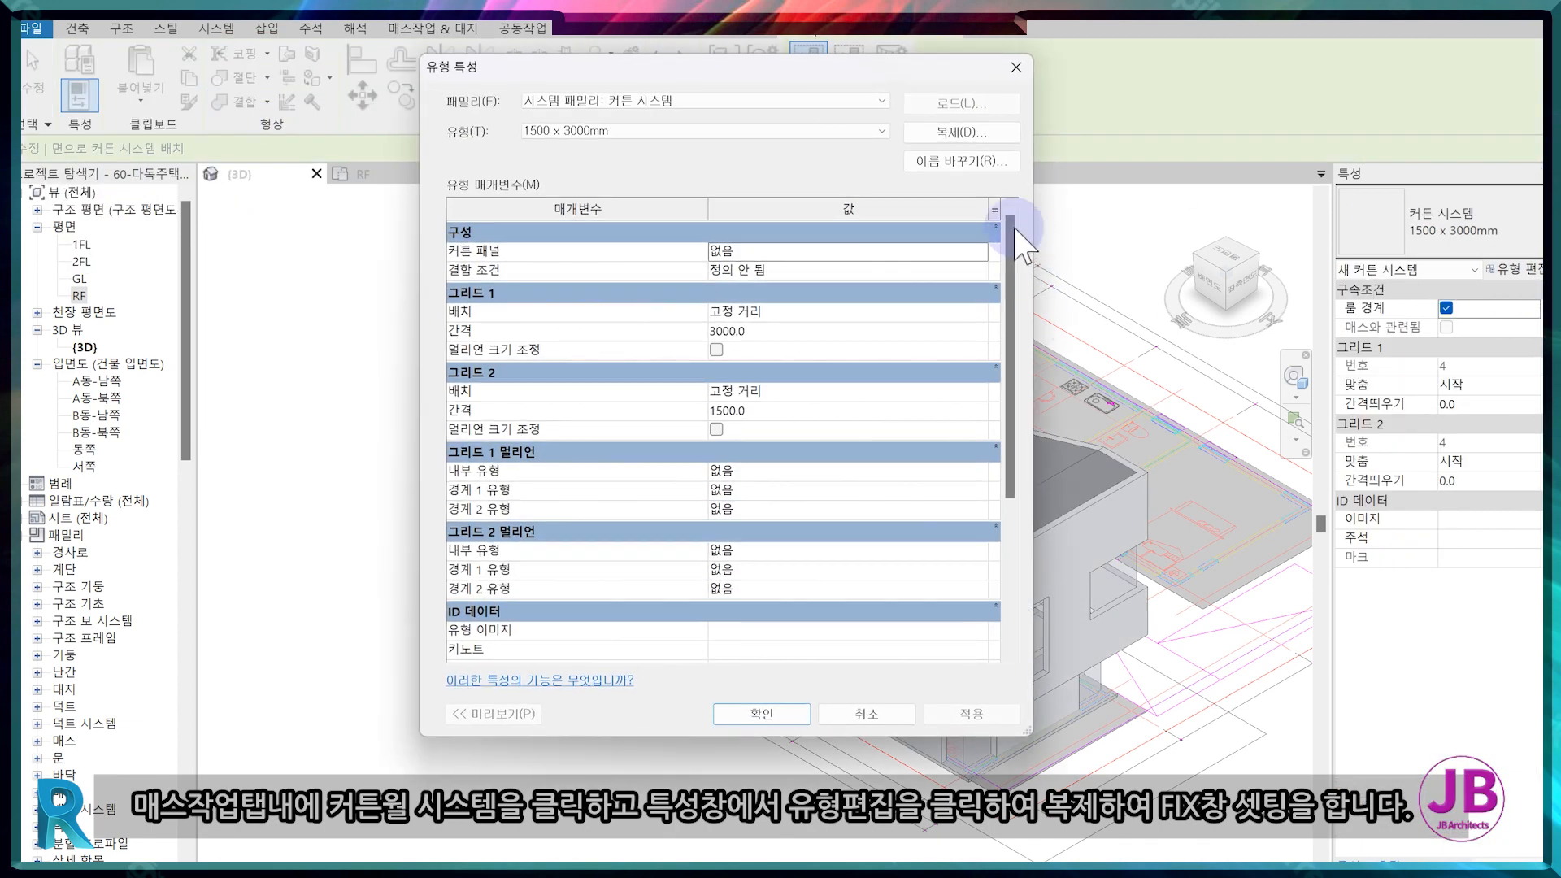
left_click(927, 132)
type("FIX")
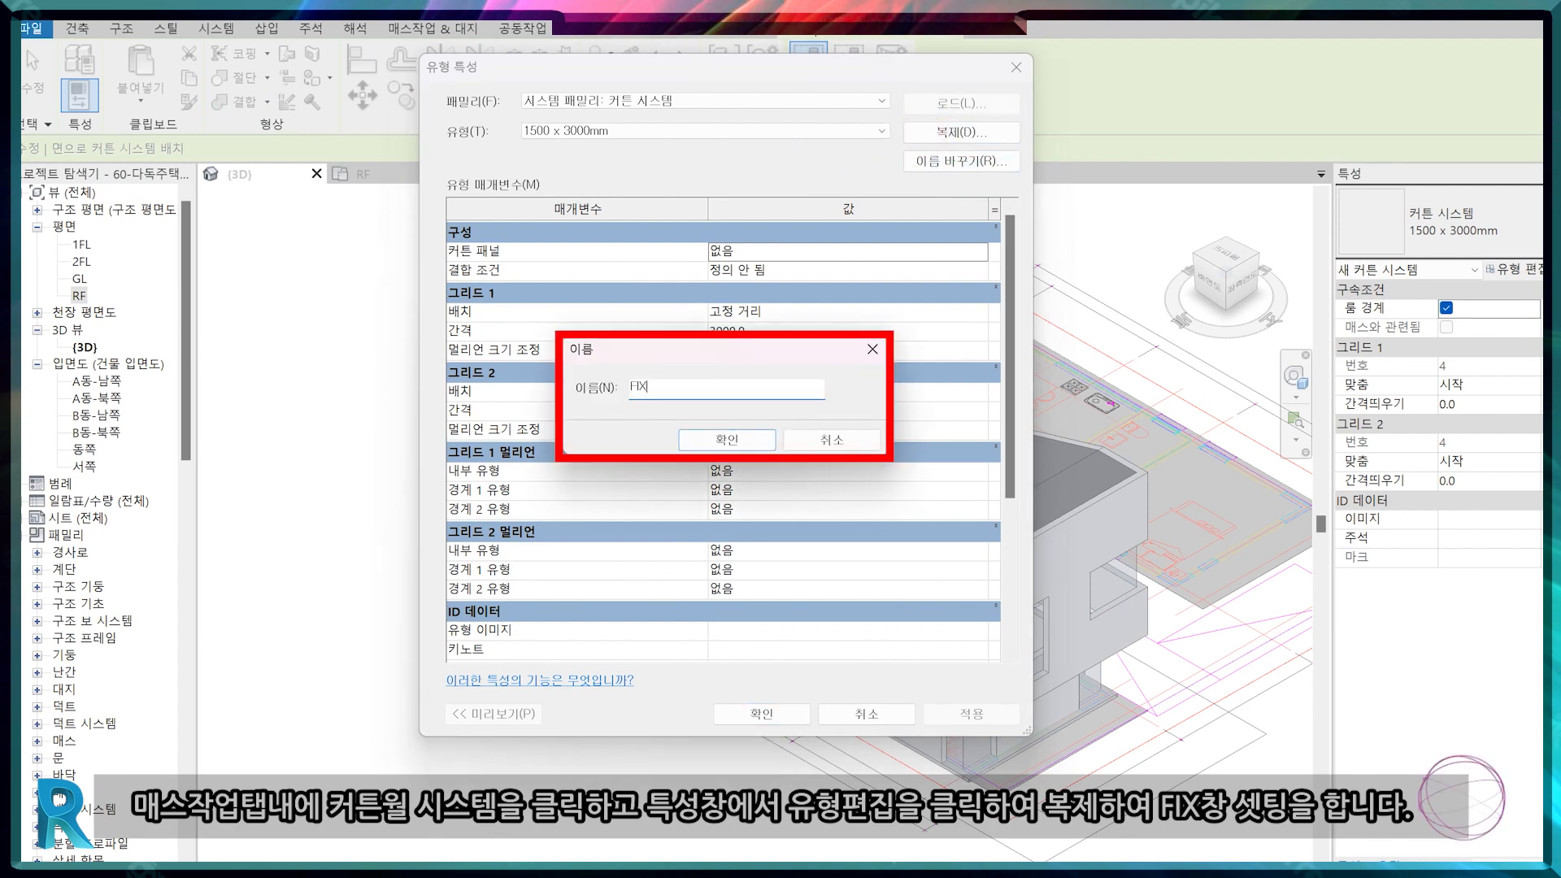
key("Return")
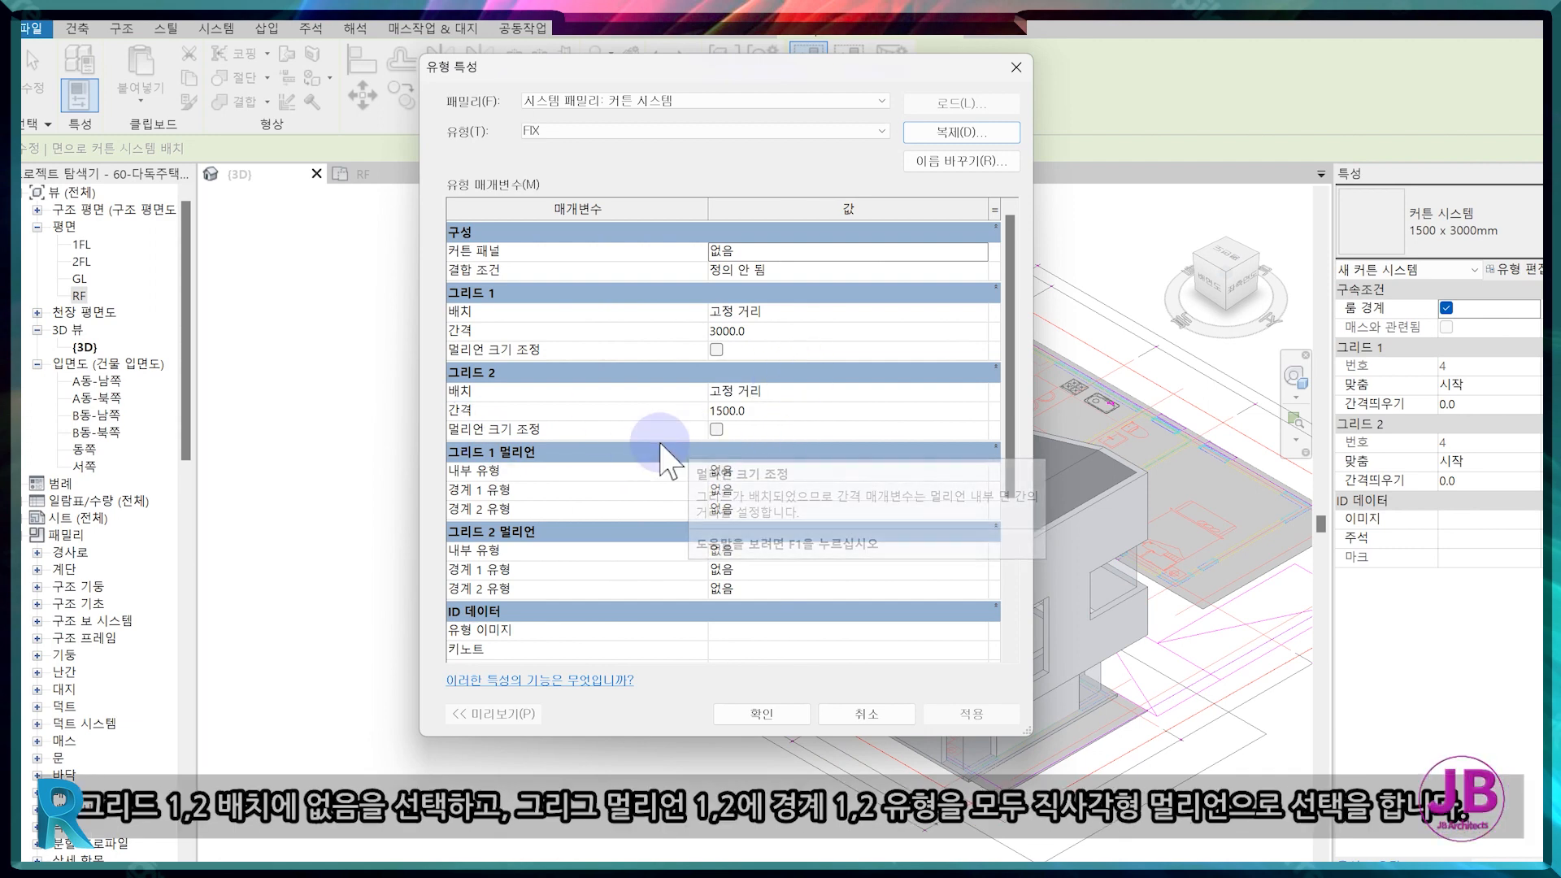
Set the layout of both Grid 1 and Grid 2 to 없음 (none) in the FIX curtain system type.
left_click(785, 311)
left_click(980, 313)
left_click(868, 331)
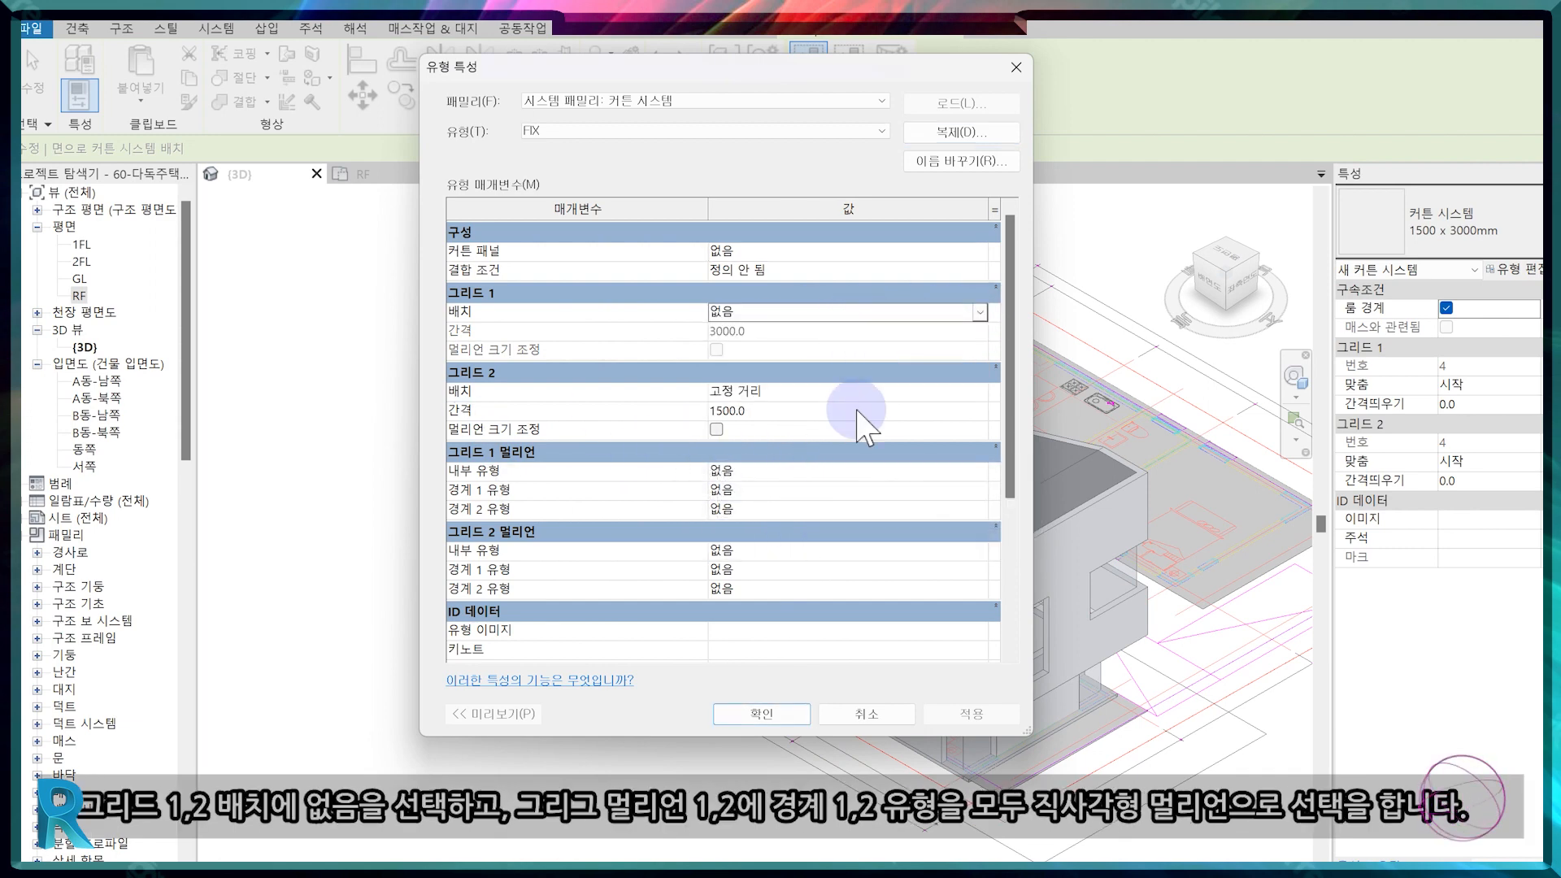
left_click(980, 392)
left_click(884, 420)
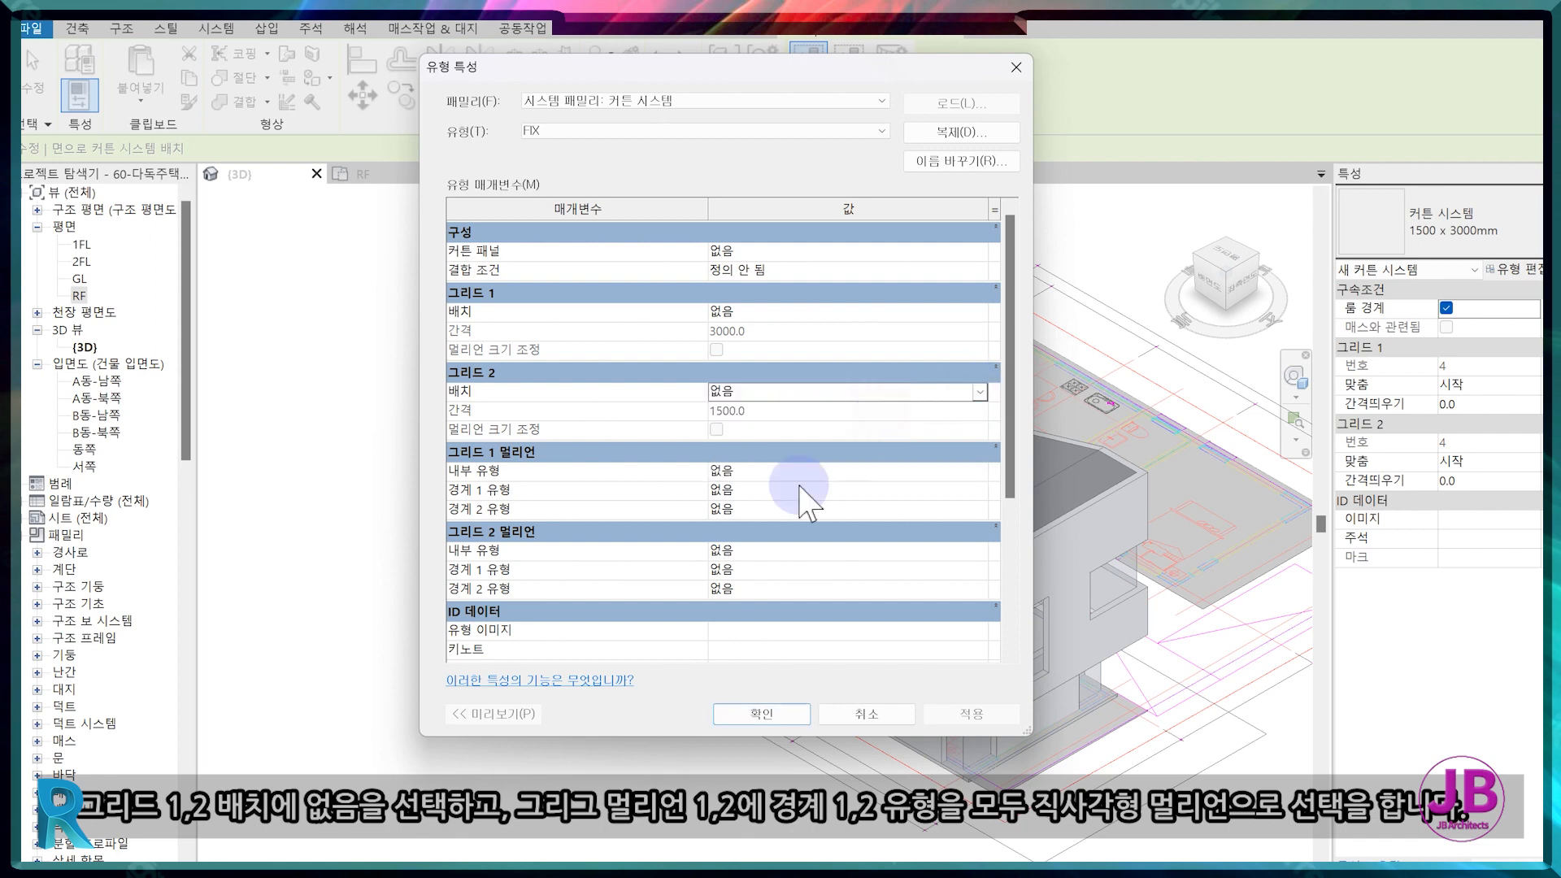
Set the Grid 1 mullion border 1 and border 2 types of the FIX type to 직사각형 멀리언 : 직사각형 멀리언 1.
left_click(980, 491)
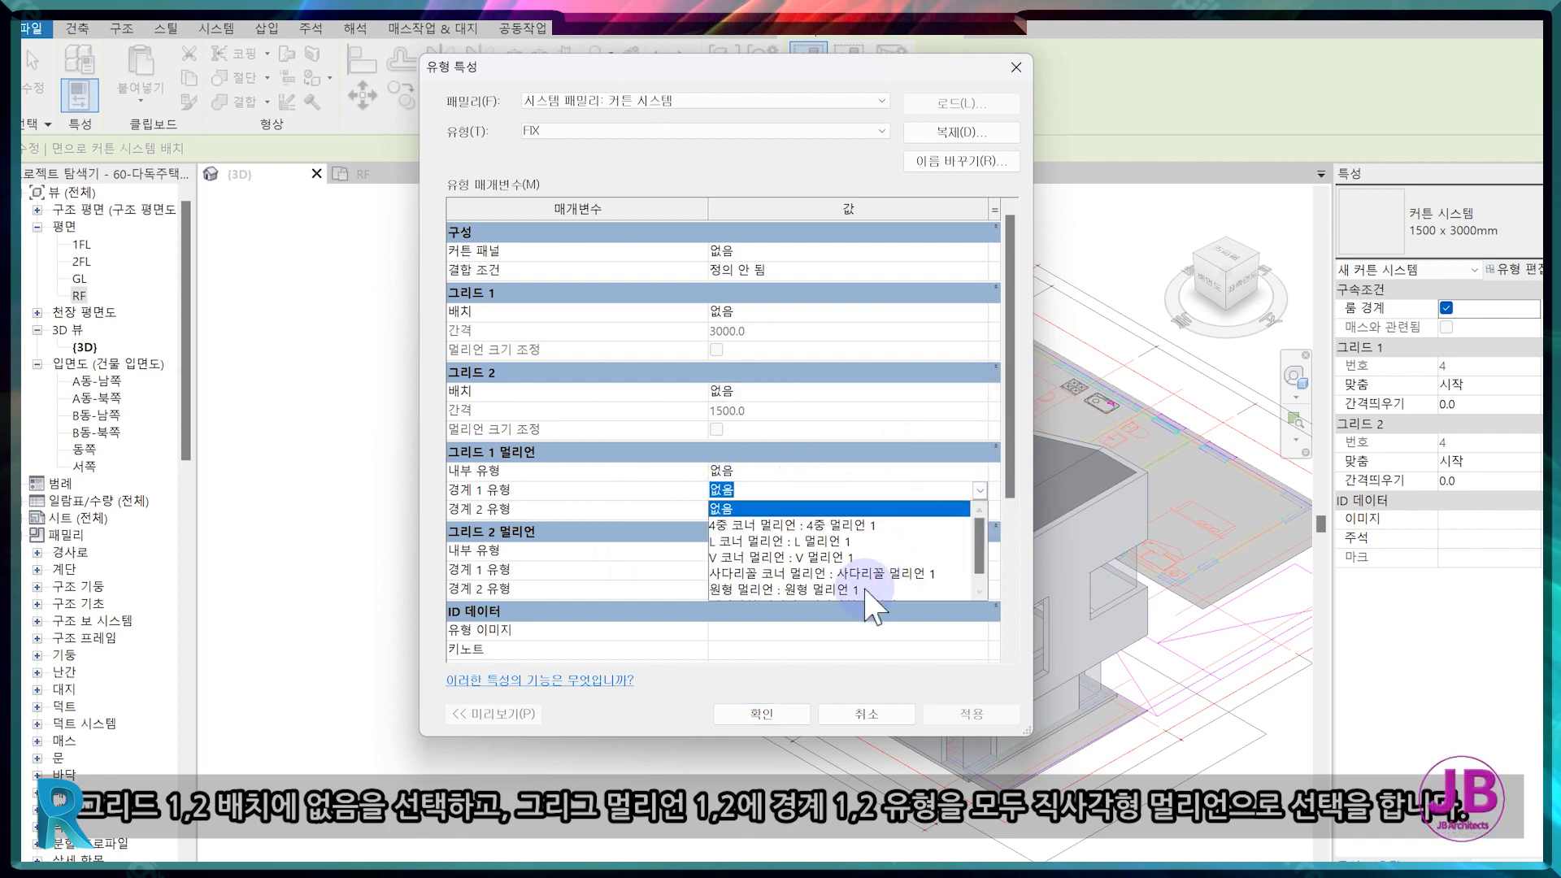
scroll(860, 606, "down", 2)
left_click(838, 611)
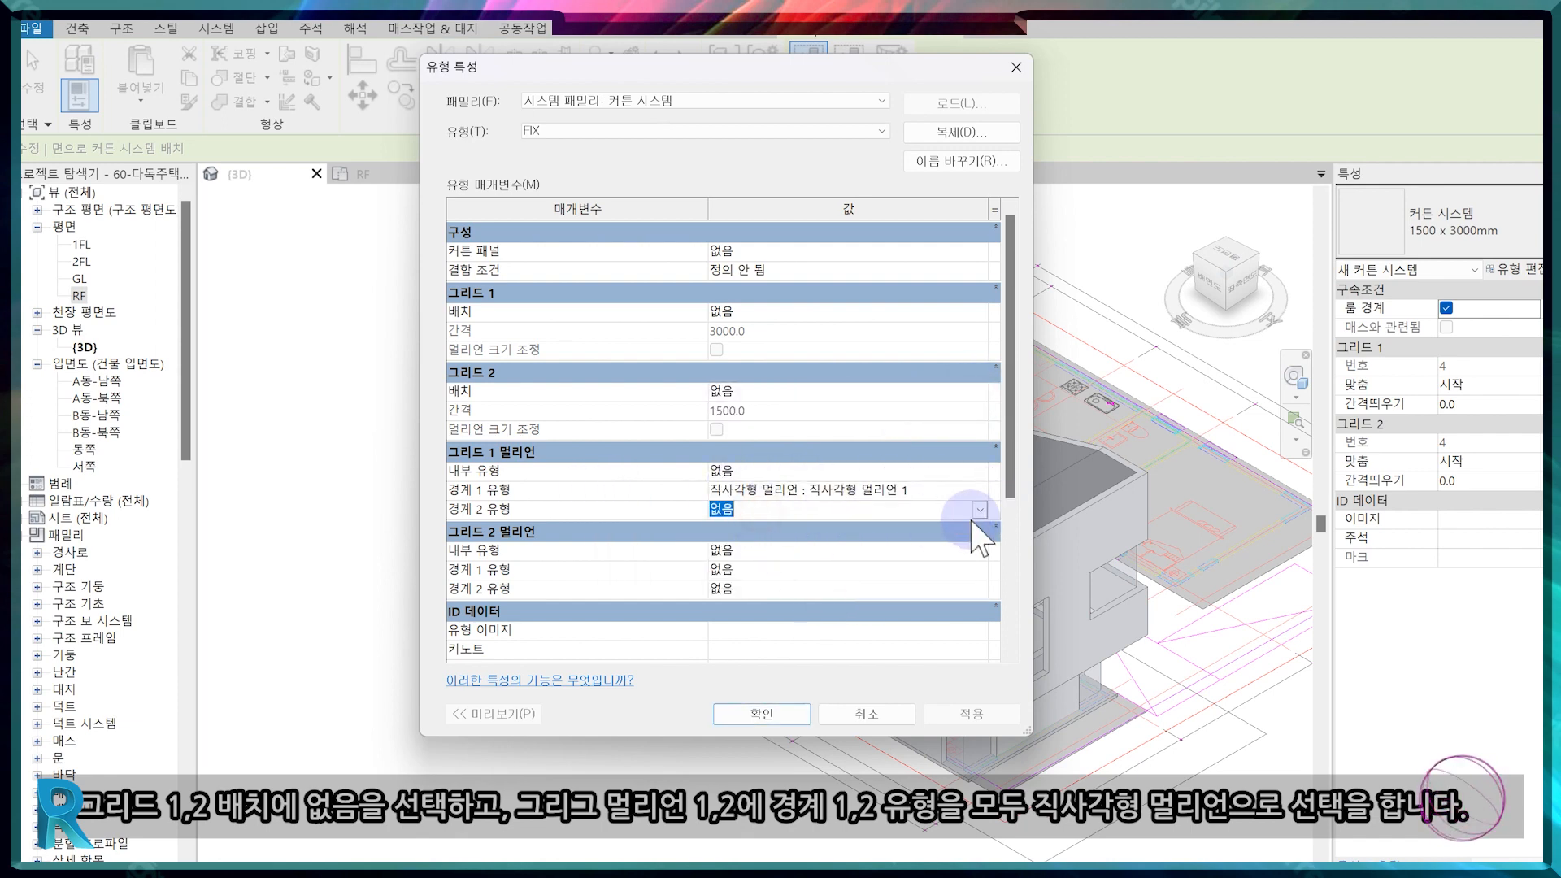
left_click(980, 510)
scroll(856, 597, "down", 1)
left_click(848, 613)
Set both Grid 2 mullion border types of FIX to 직사각형 멀리언 : 직사각형 멀리언 1 and accept the type properties.
left_click(997, 570)
scroll(886, 663, "down", 1)
left_click(879, 672)
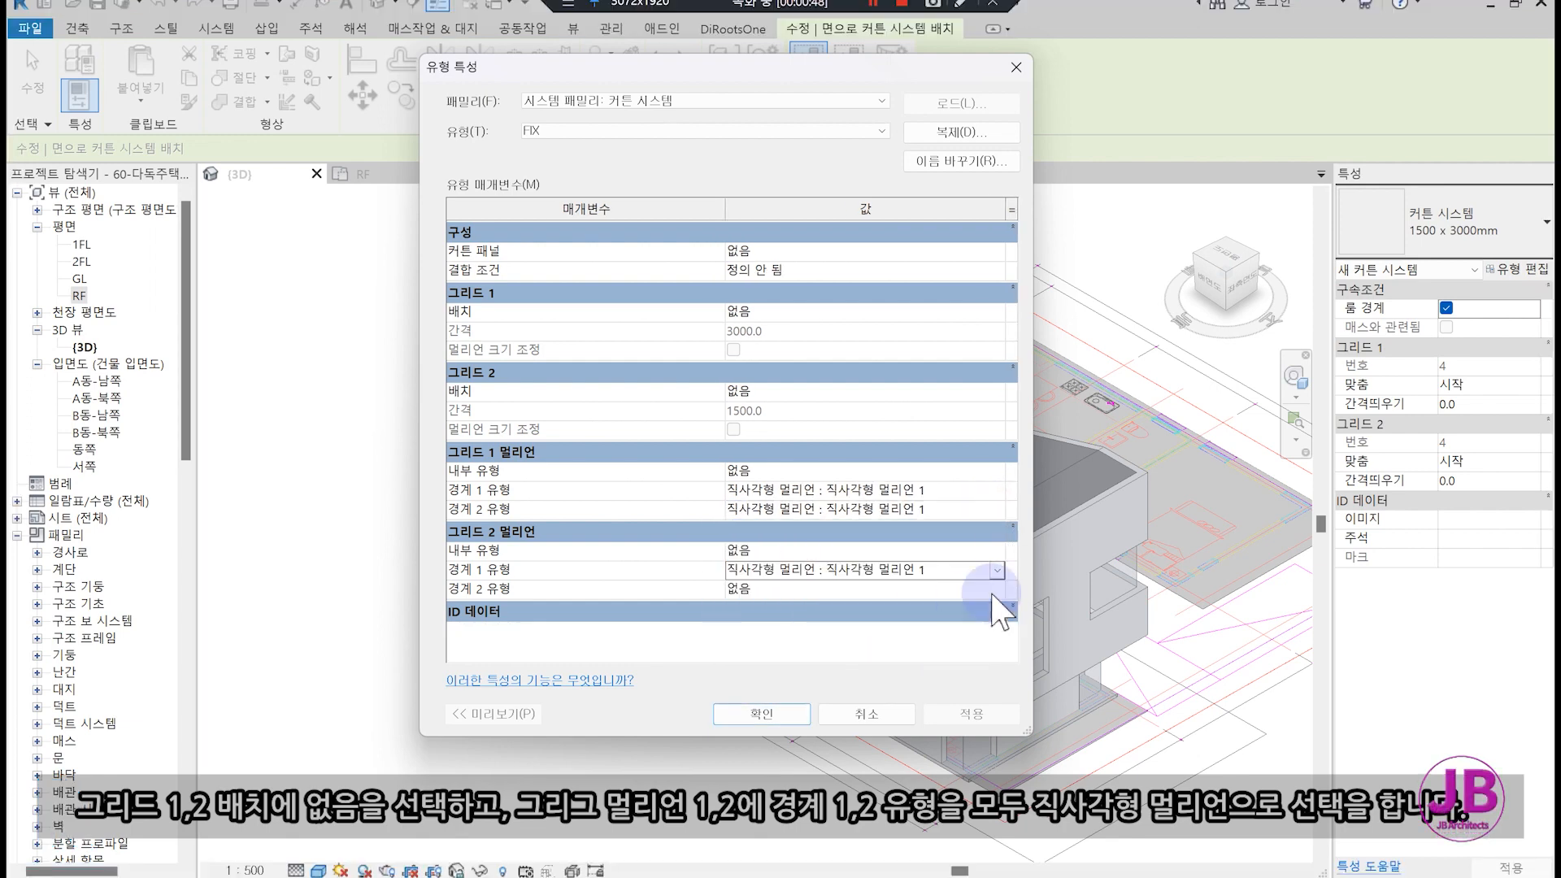
left_click(997, 589)
scroll(871, 683, "down", 1)
left_click(858, 690)
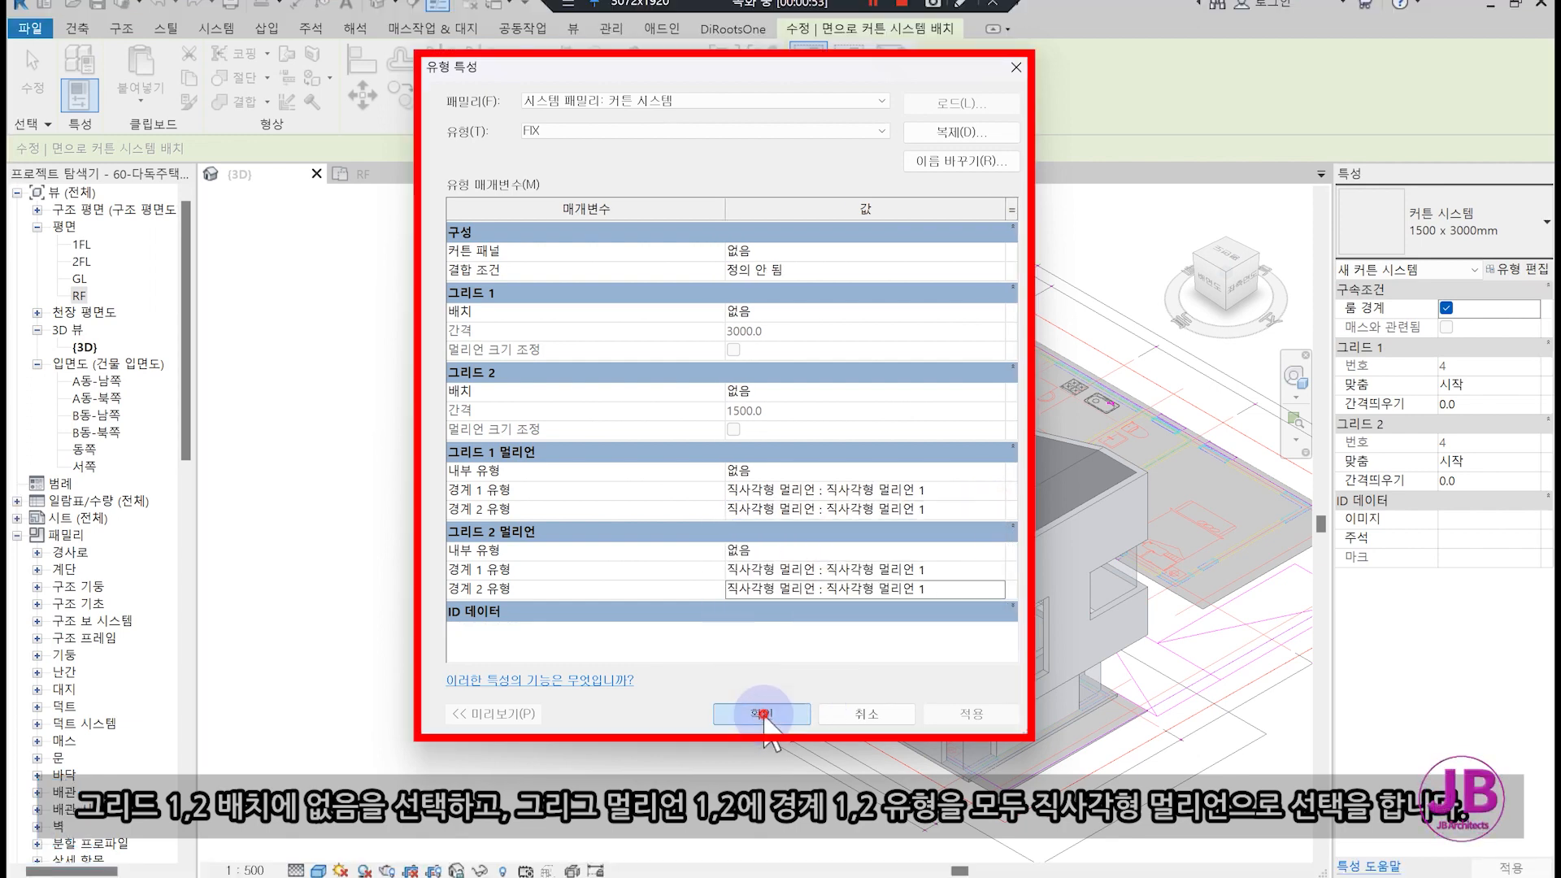
left_click(761, 714)
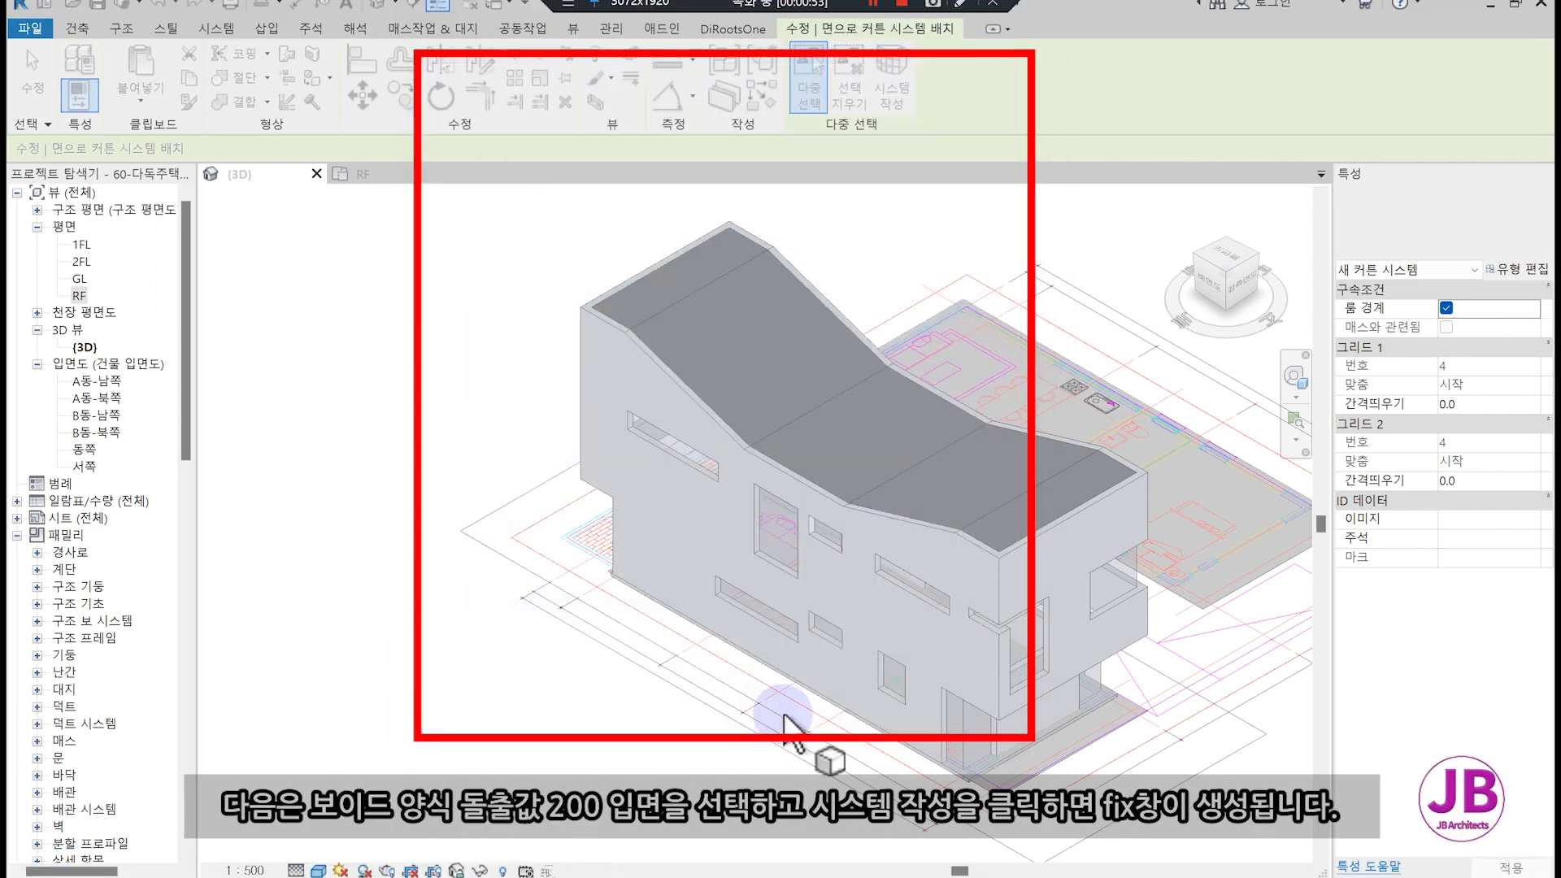
Create a FIX curtain system on the six small window void faces of the long facade, leaving out the tall opening.
left_click(918, 587)
left_click(833, 538)
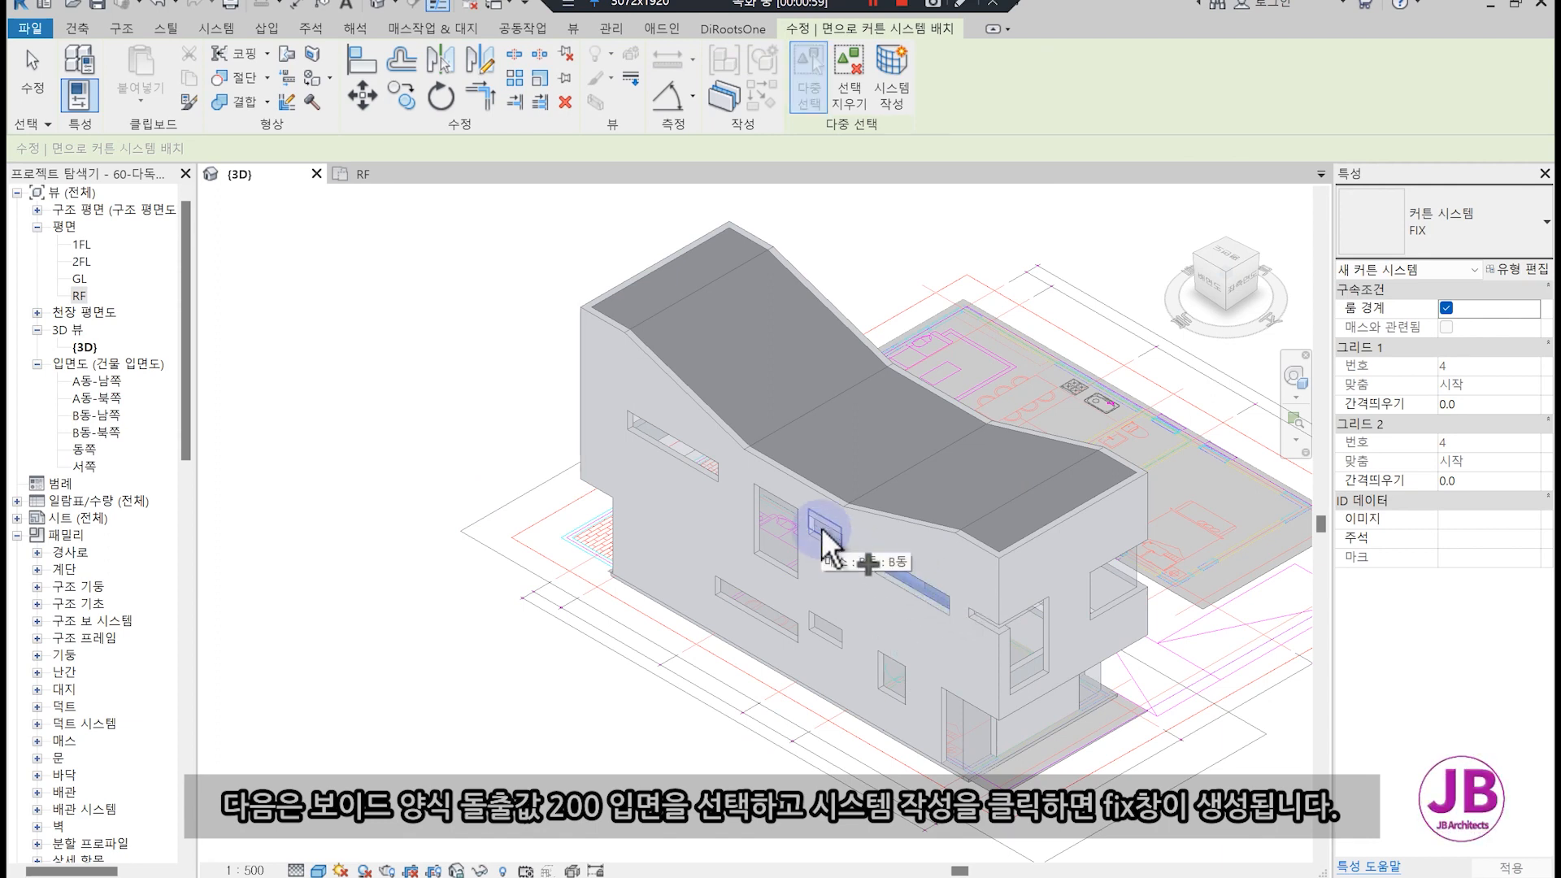
left_click(686, 459)
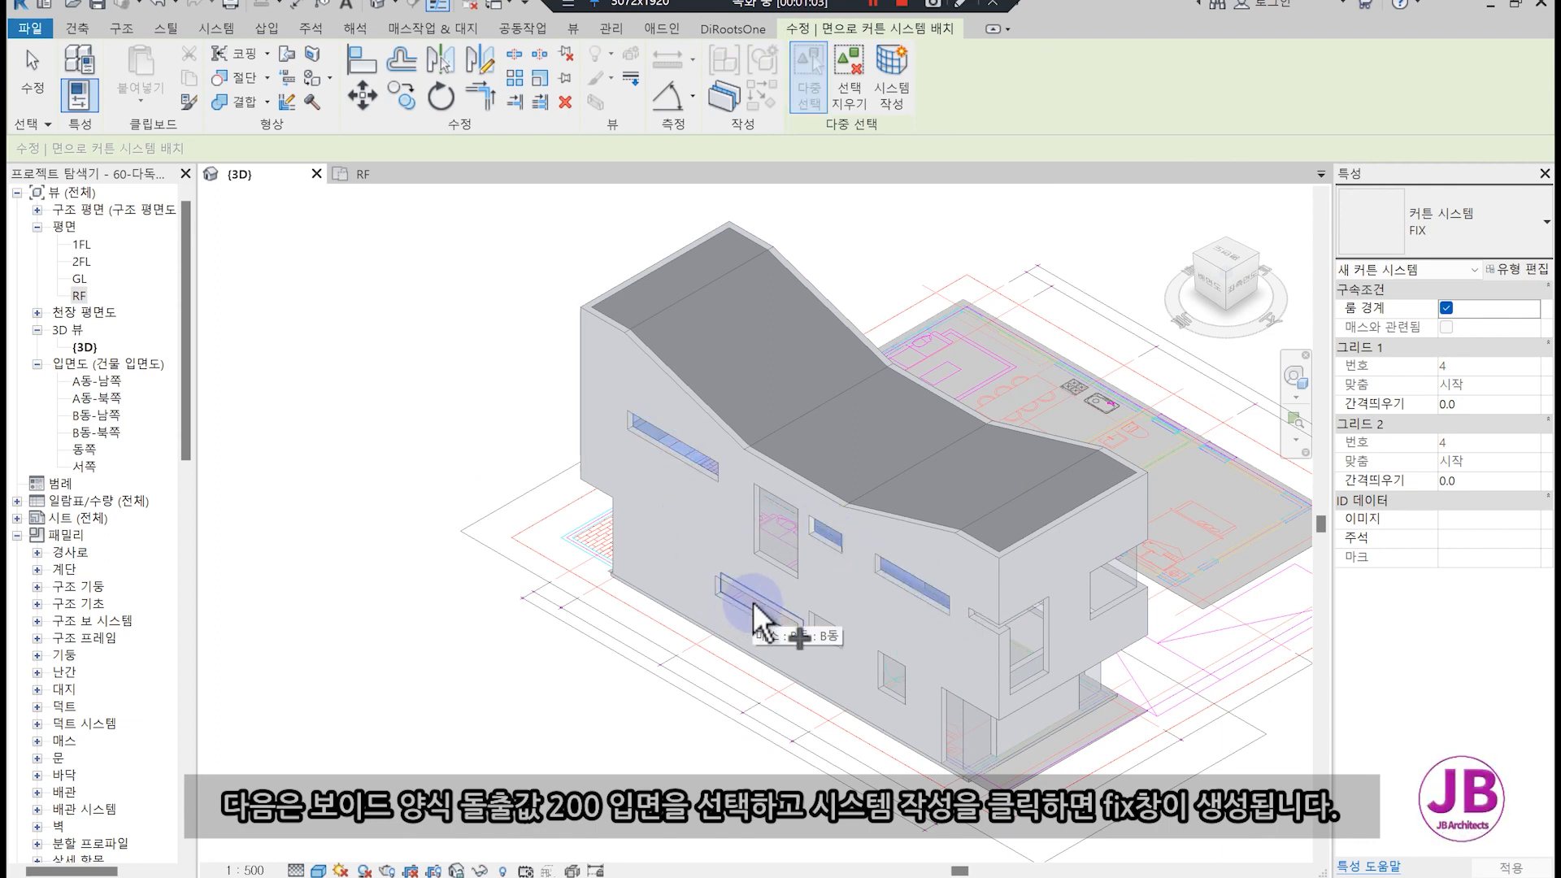
left_click(826, 623)
left_click(891, 673)
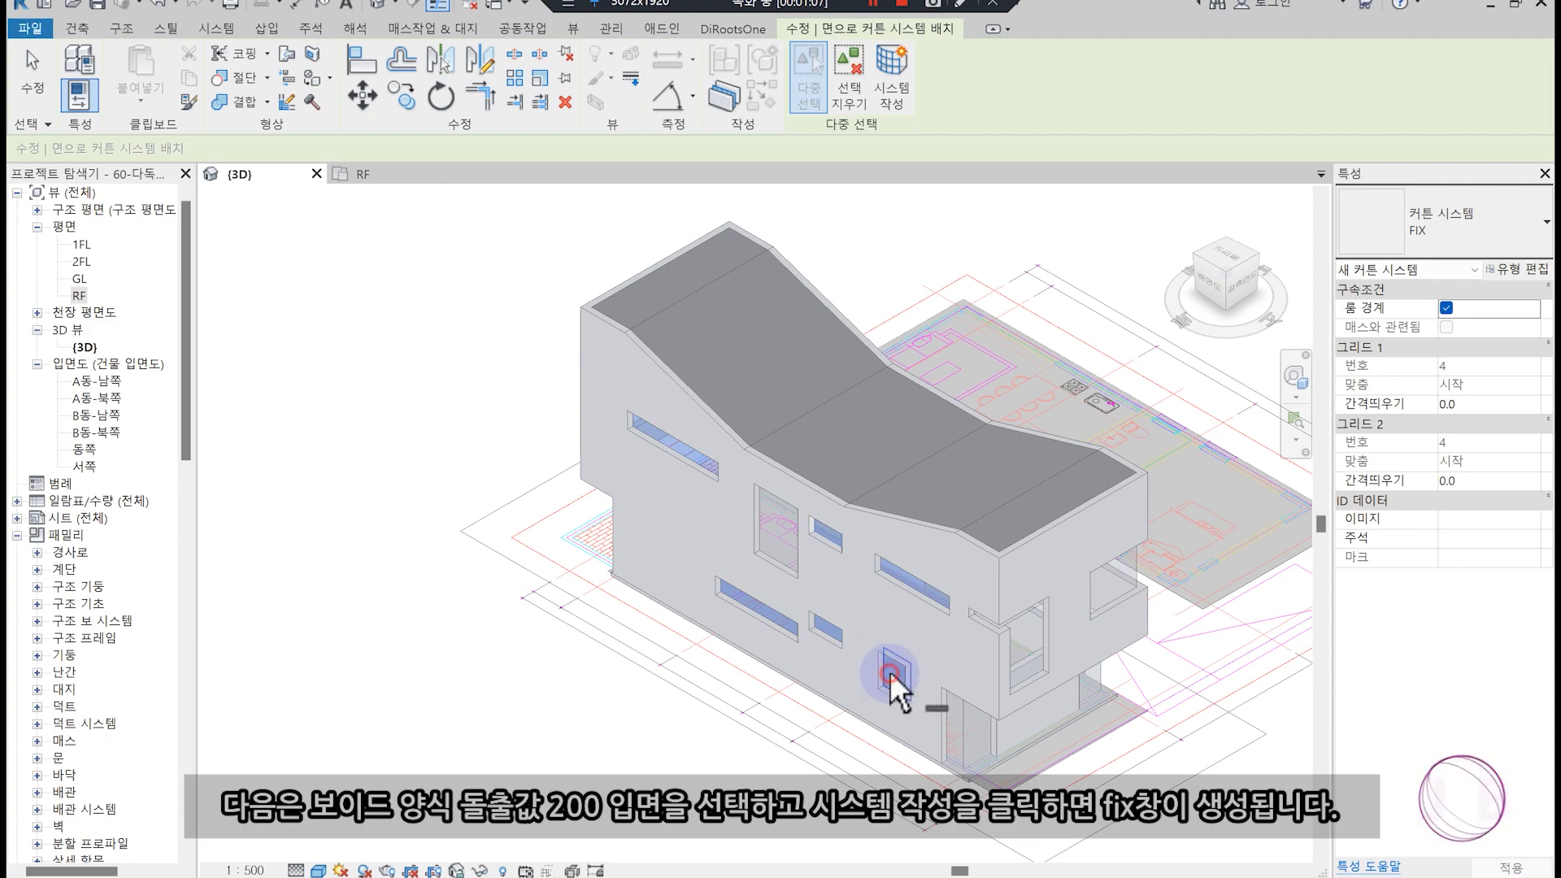
left_click(891, 82)
key("Escape")
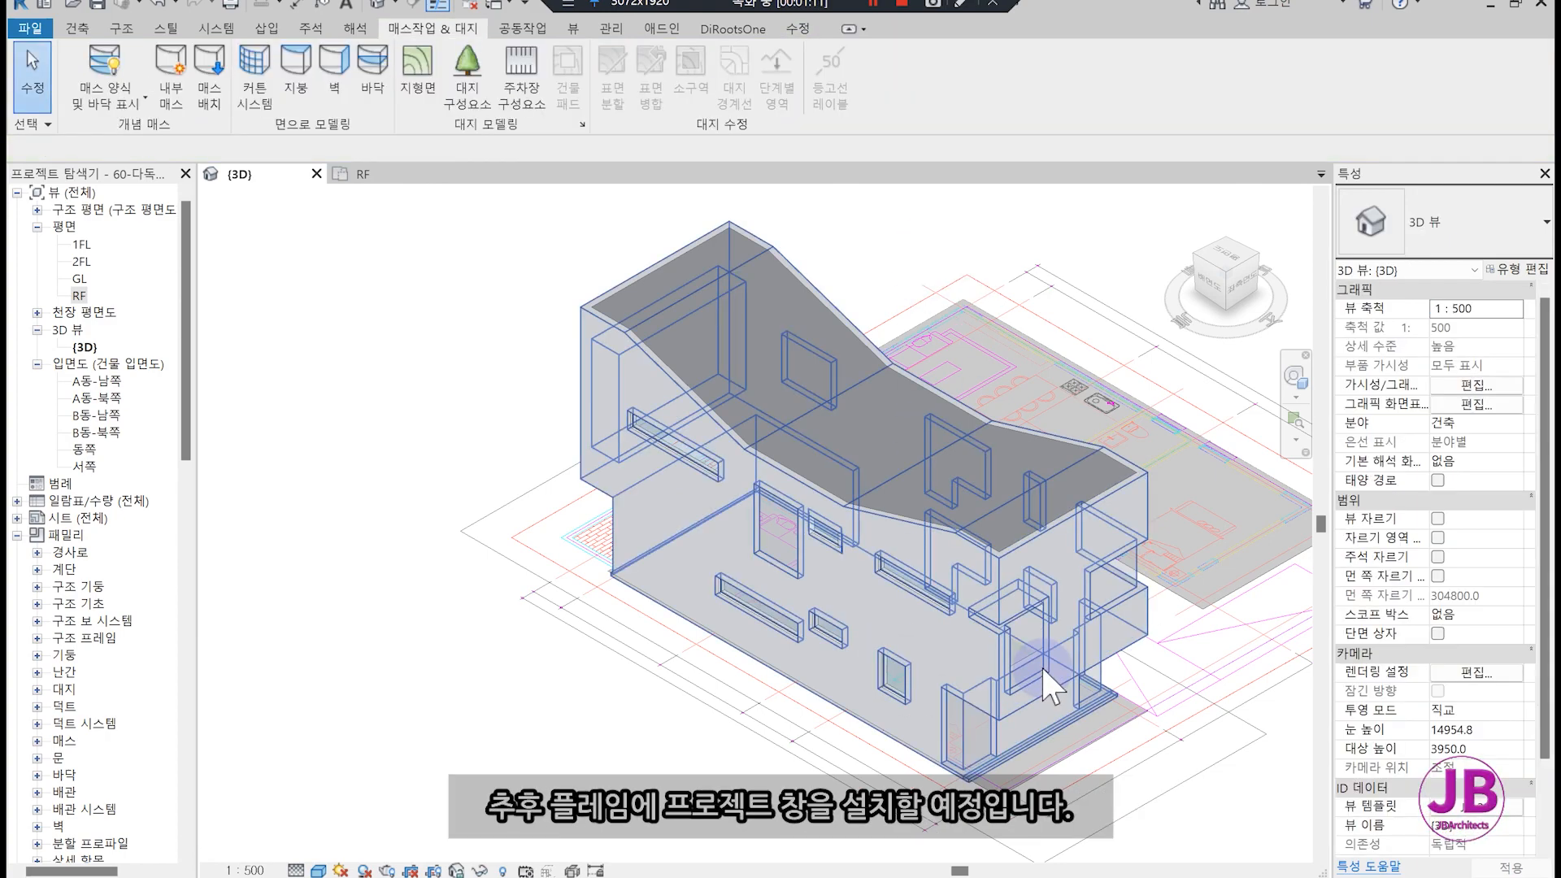
Create FIX curtain systems by face on the second-floor corner opening and the ground-floor corner glazing voids at the building's end.
scroll(1049, 671, "up", 2)
middle_click_drag(1126, 773, 1012, 705)
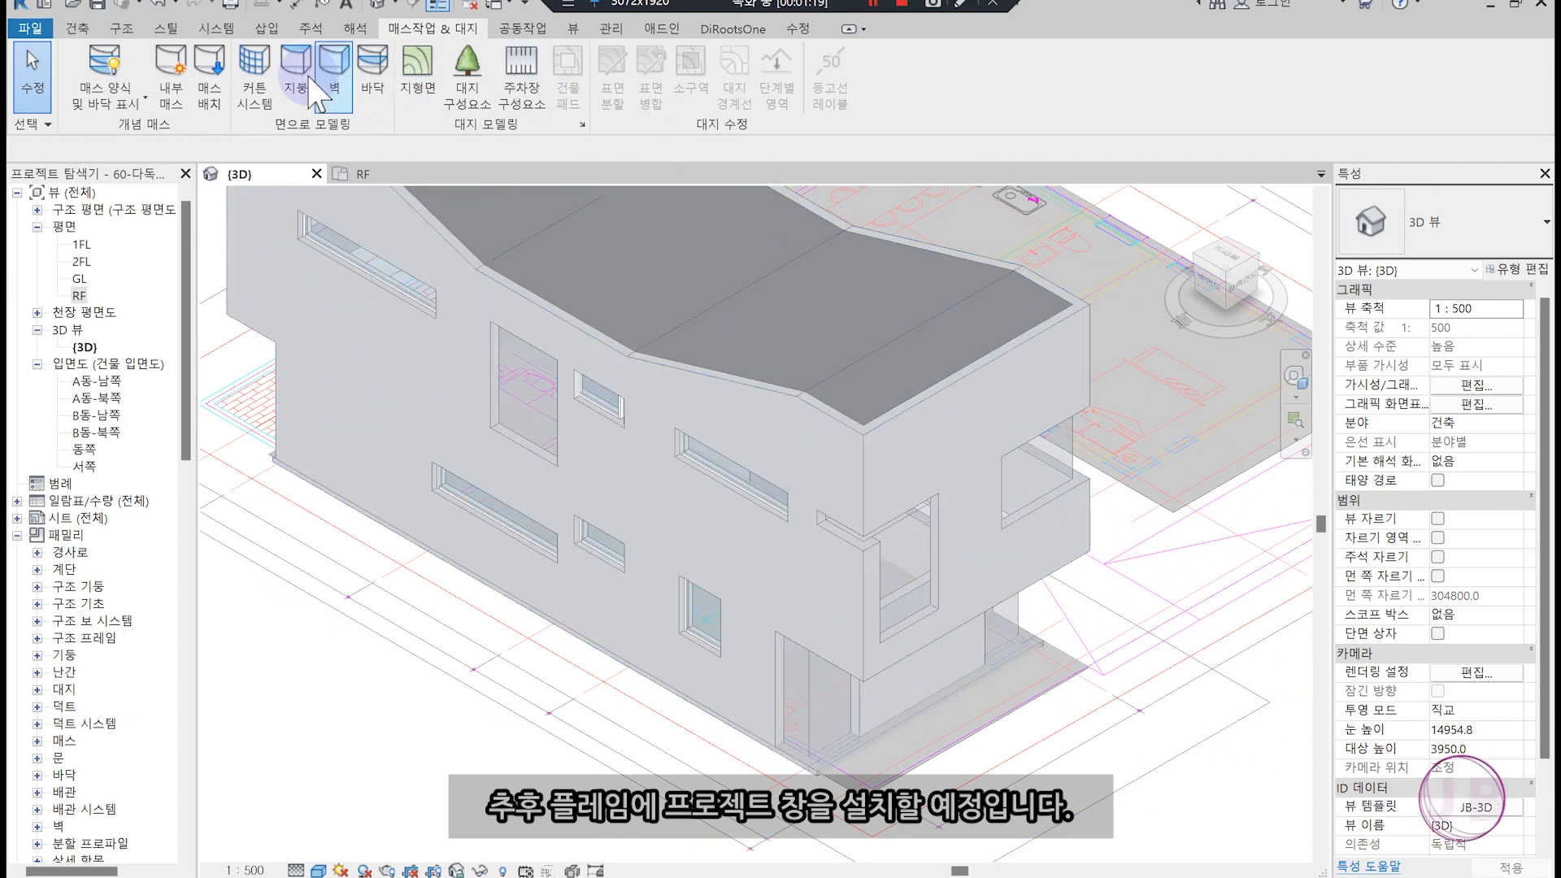
left_click(261, 81)
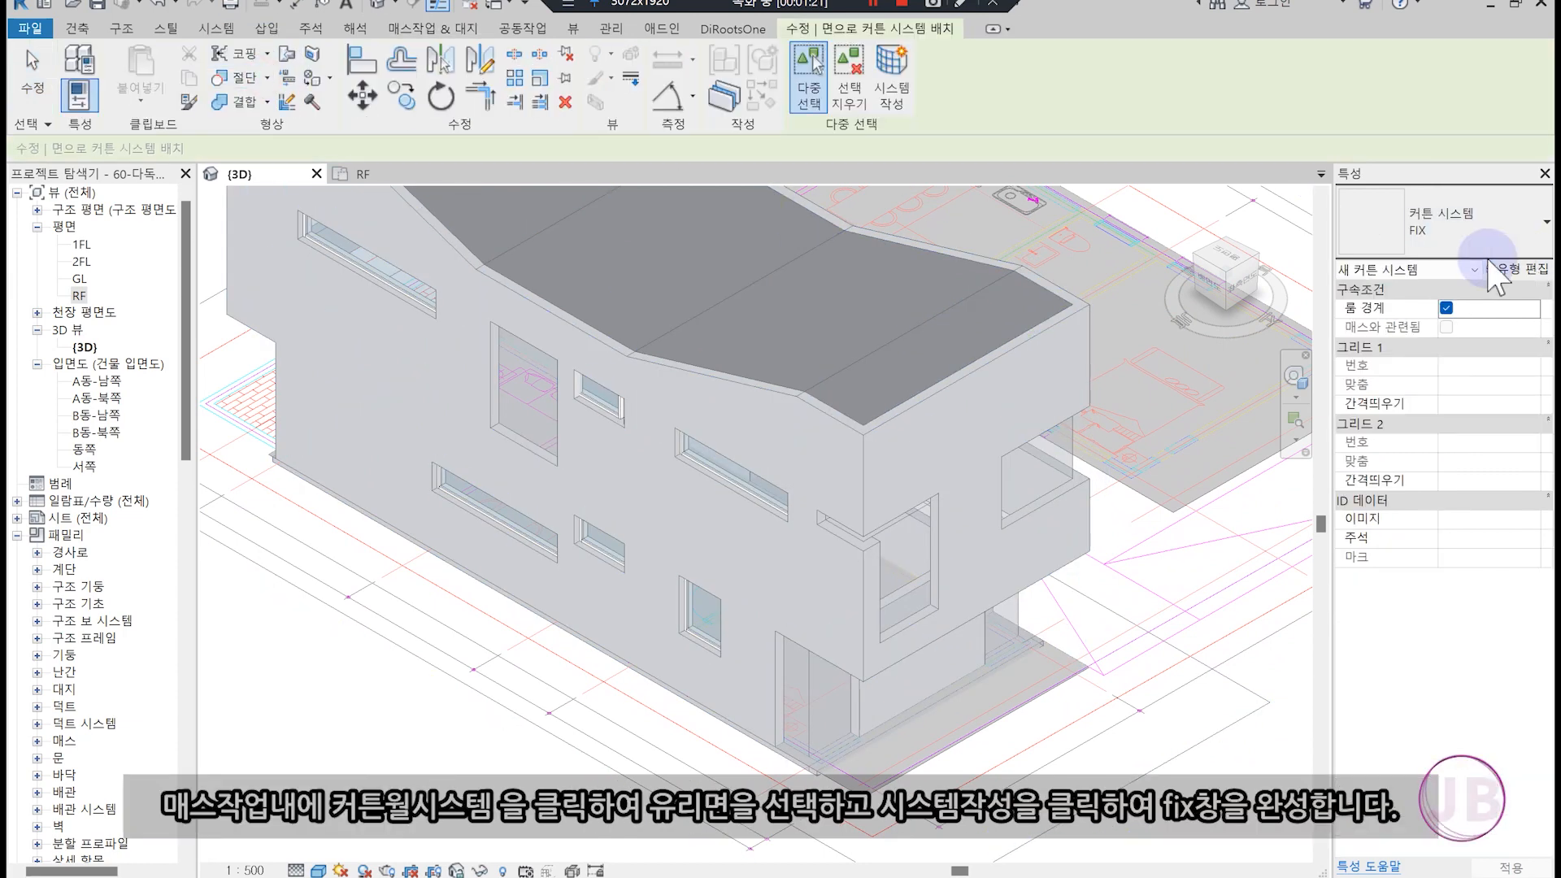
left_click(1063, 446)
left_click(804, 715)
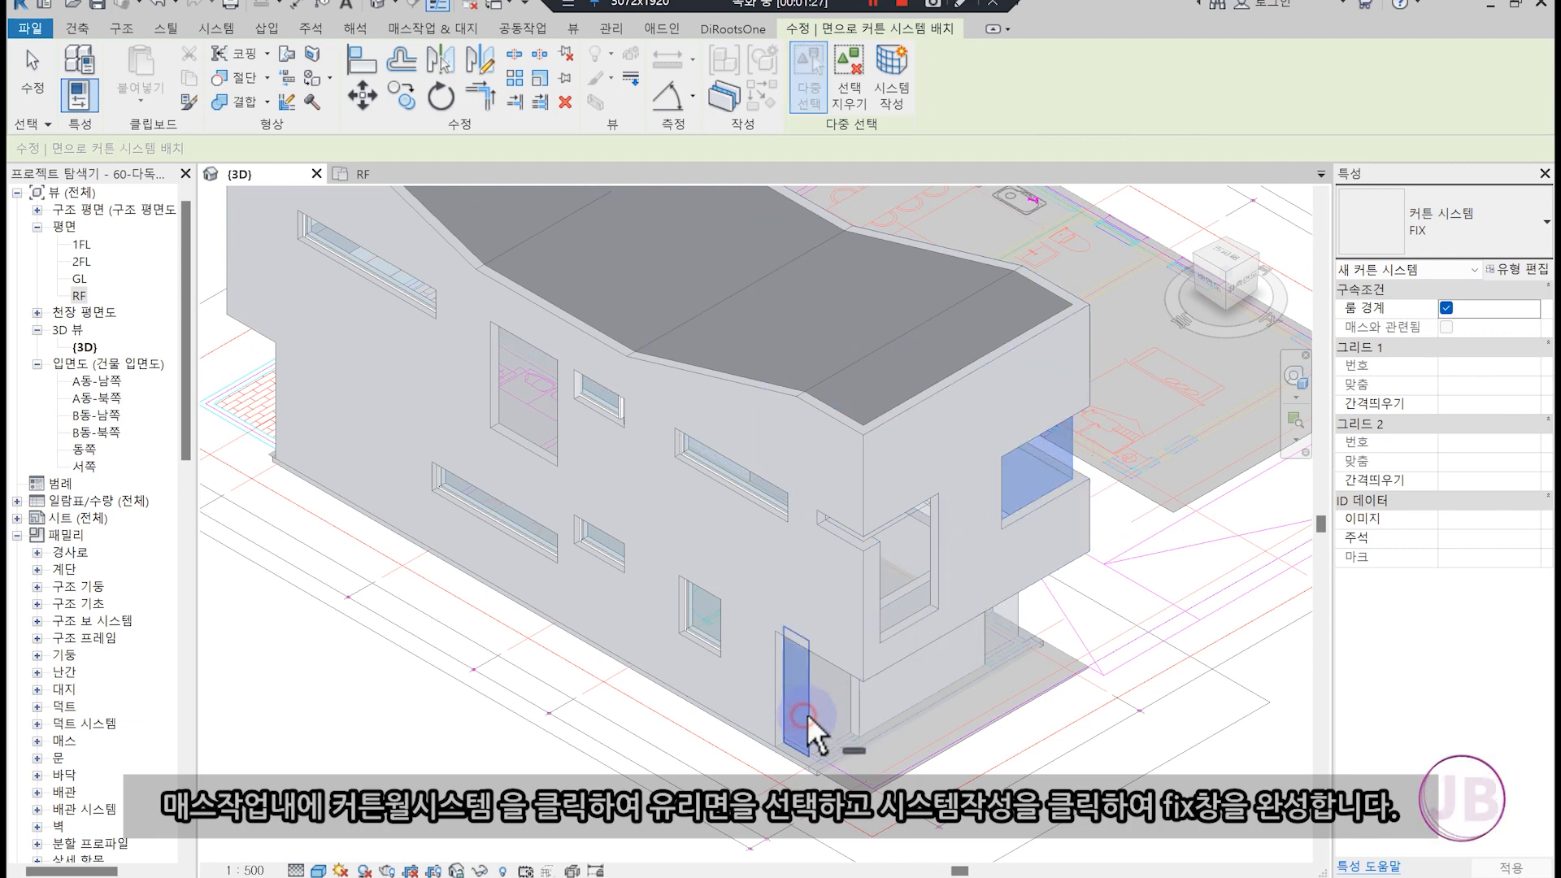
left_click(853, 698)
left_click(1007, 625)
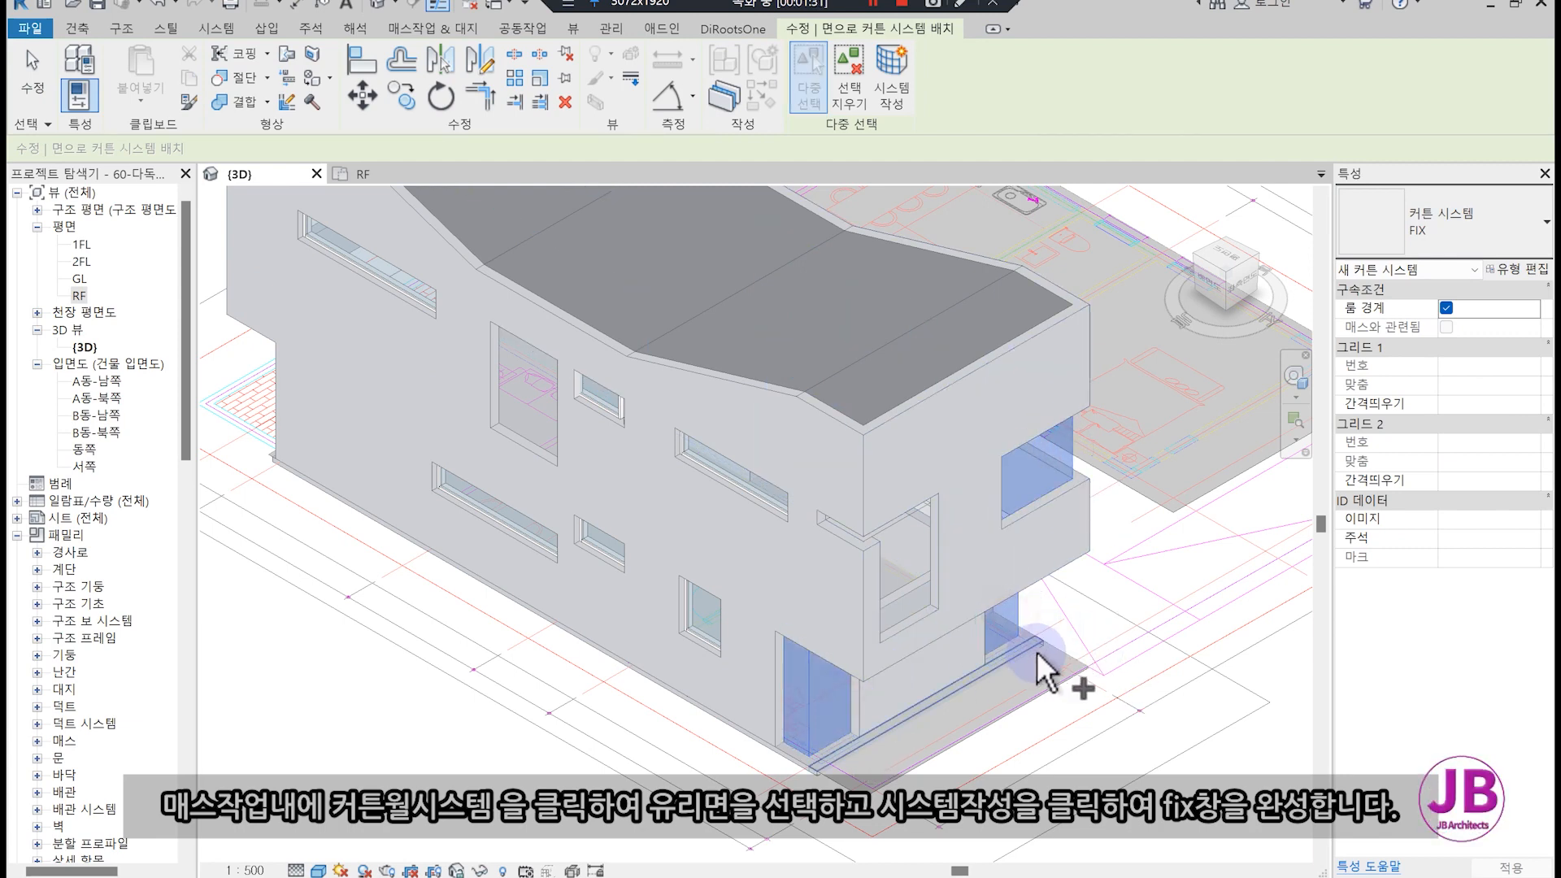
middle_click_drag(1075, 670, 746, 674, "shift")
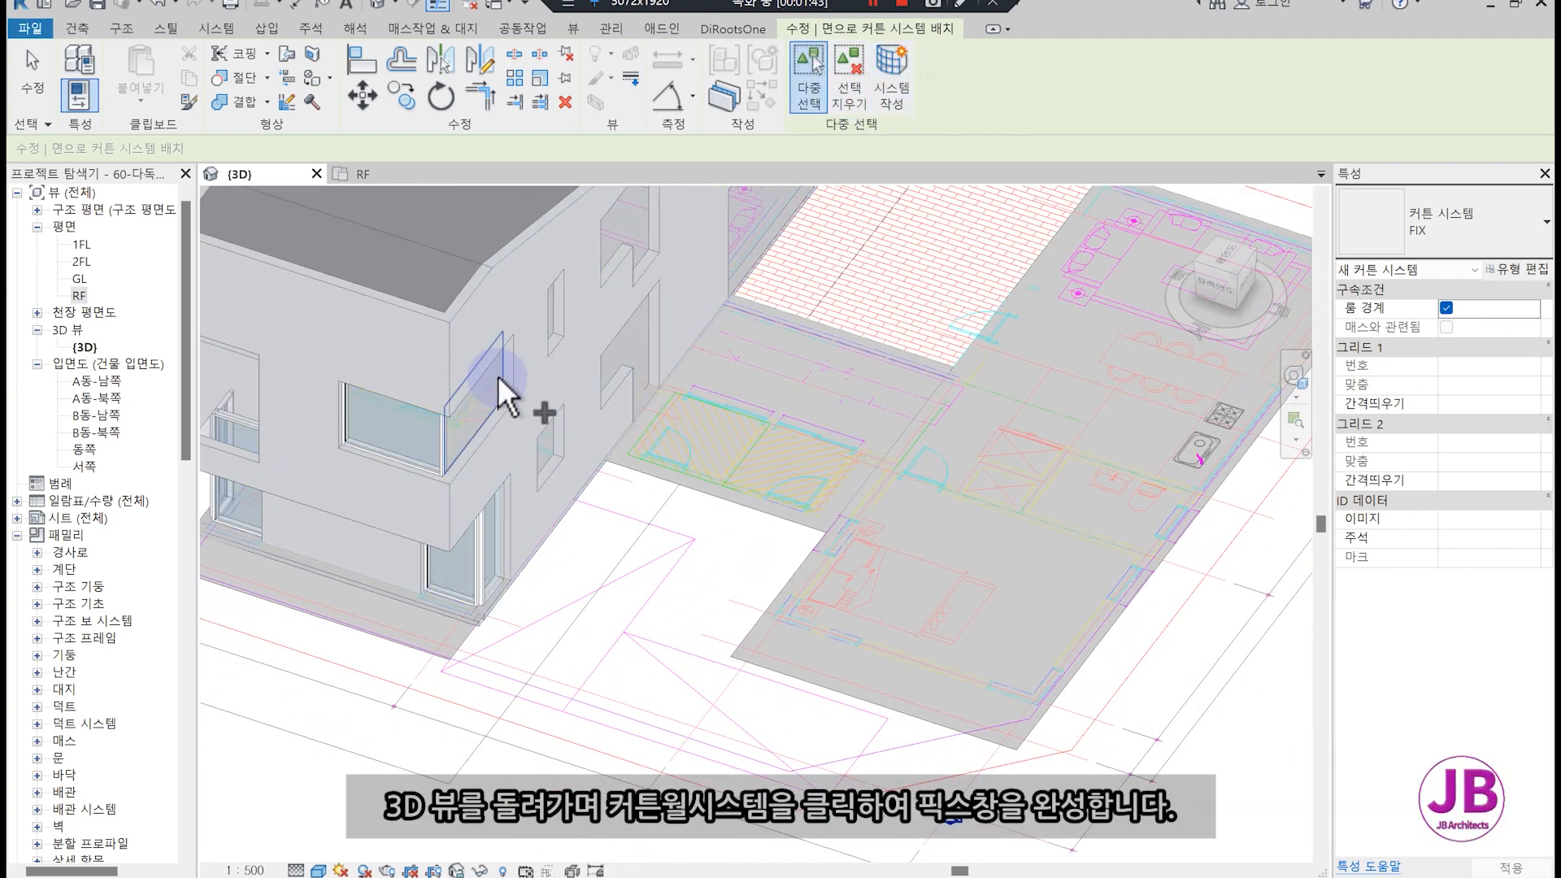
left_click(892, 69)
key("Escape")
Create a FIX curtain system by face on the three rectangular window voids of the opposite long facade.
scroll(927, 484, "down", 5)
middle_click_drag(965, 567, 626, 540, "shift")
scroll(626, 540, "up", 2)
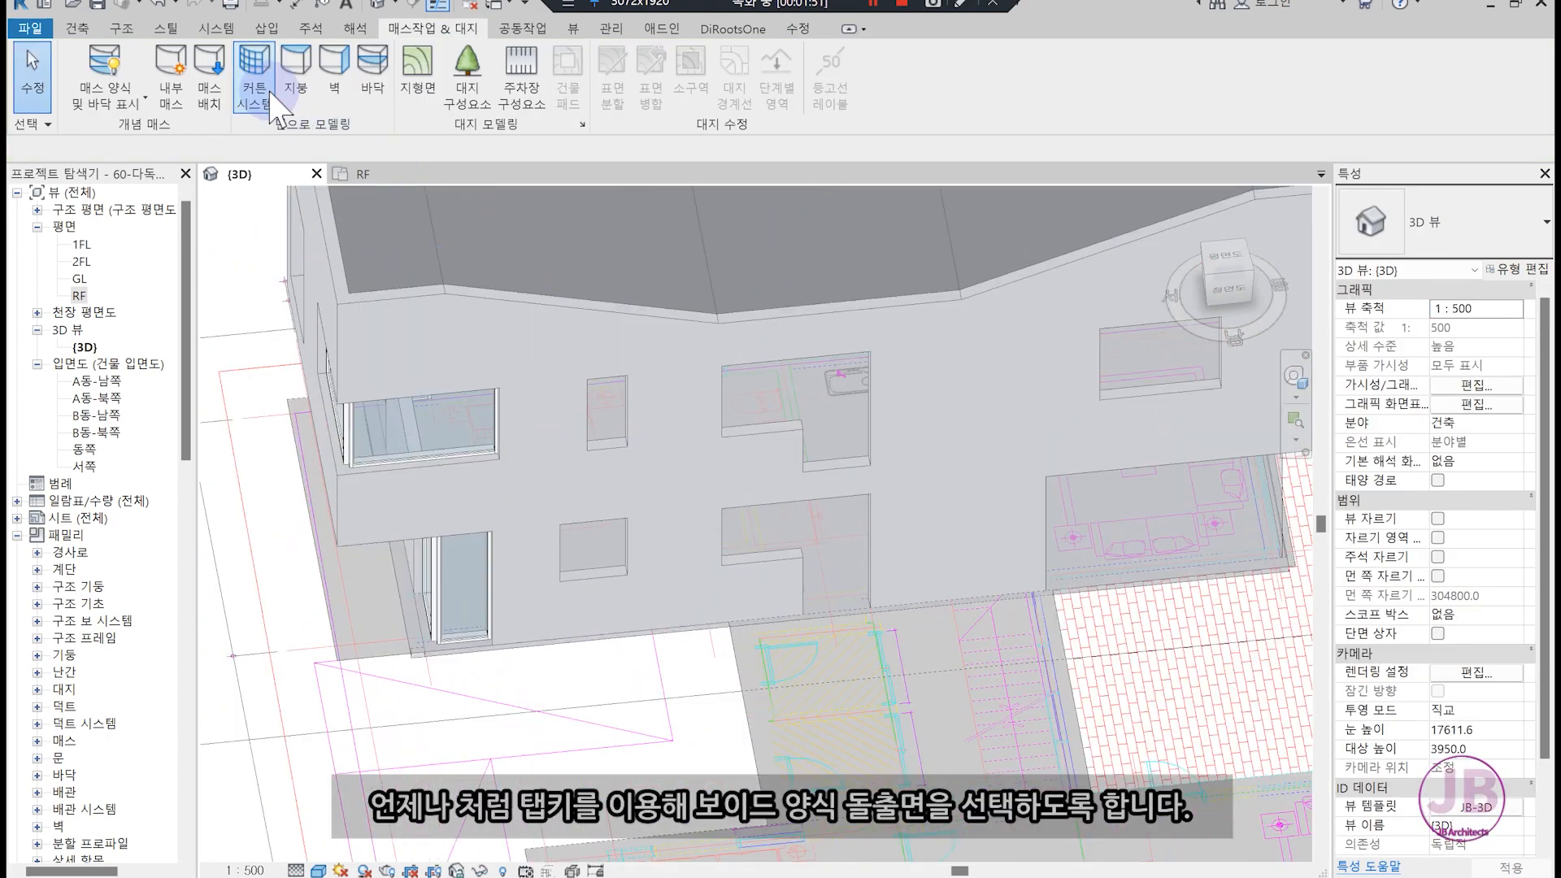
left_click(255, 73)
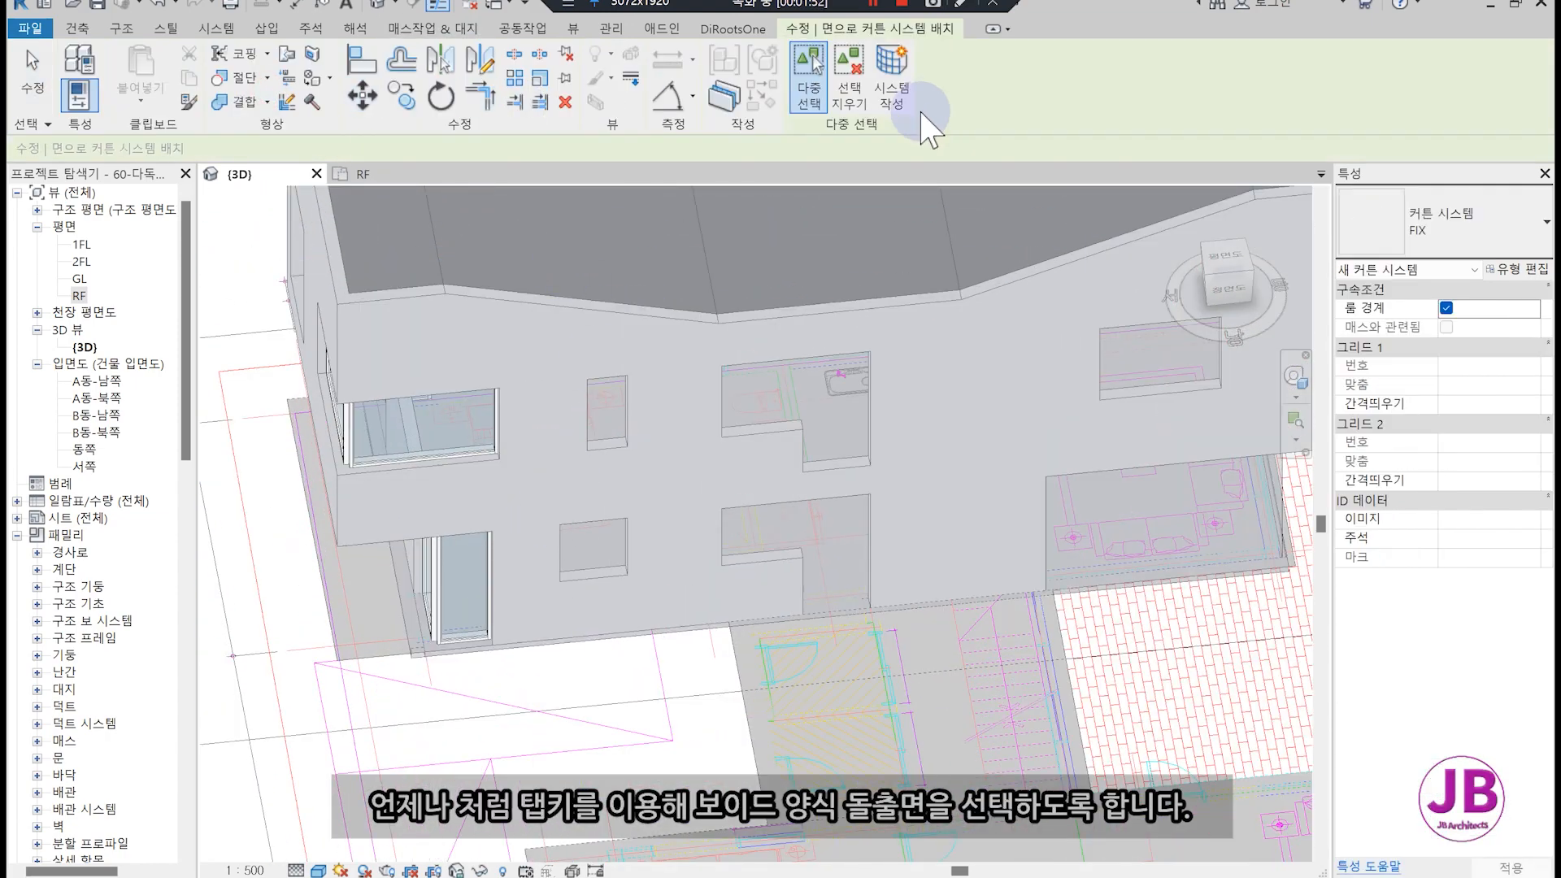
left_click(607, 429)
left_click(610, 563)
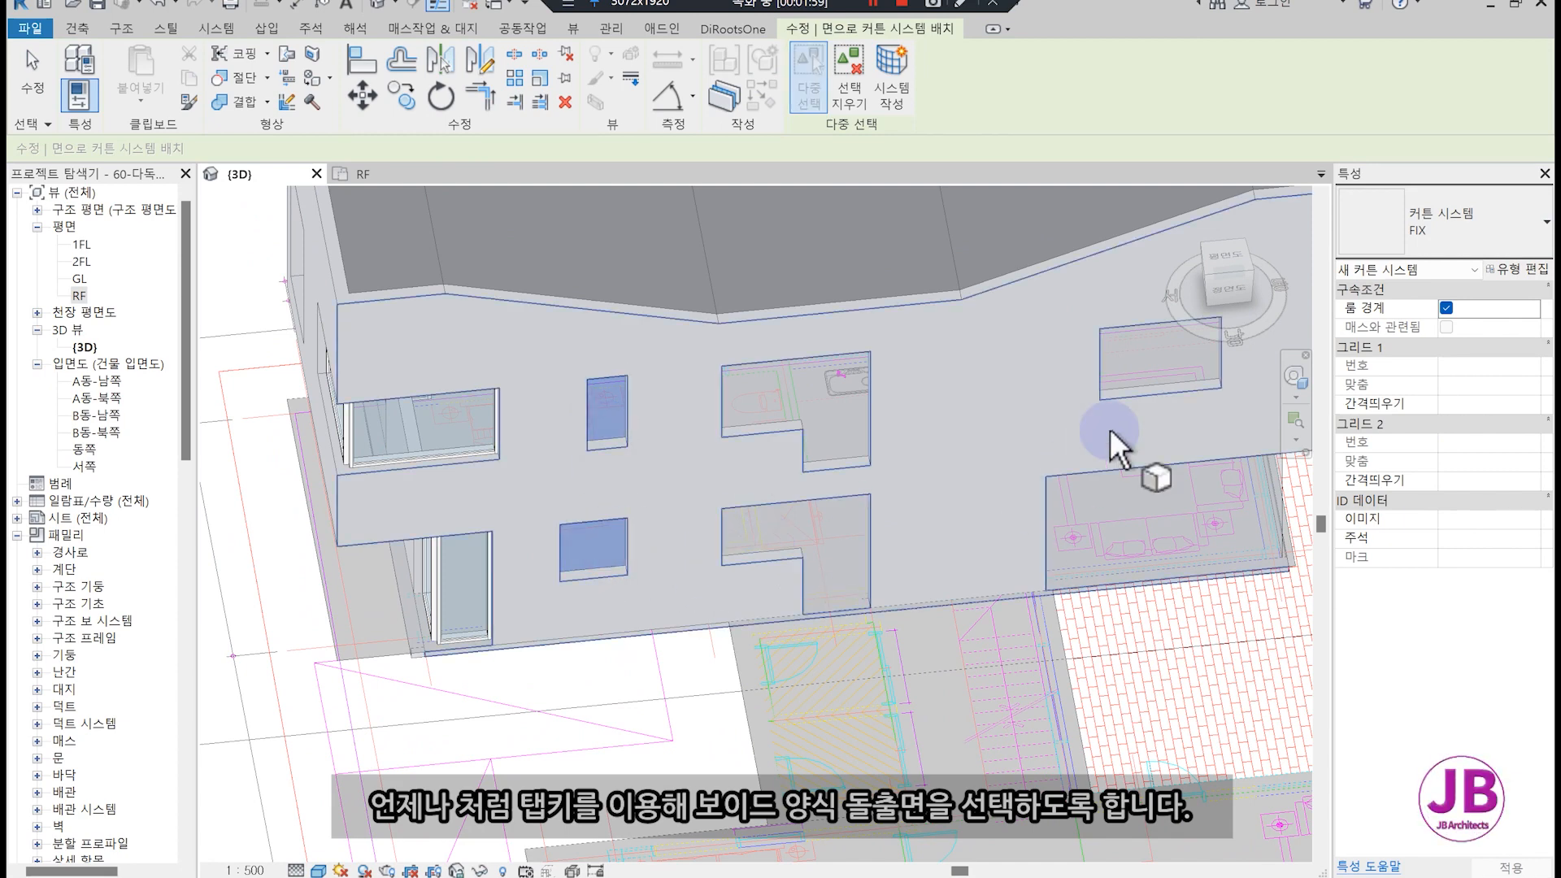
left_click(1148, 375)
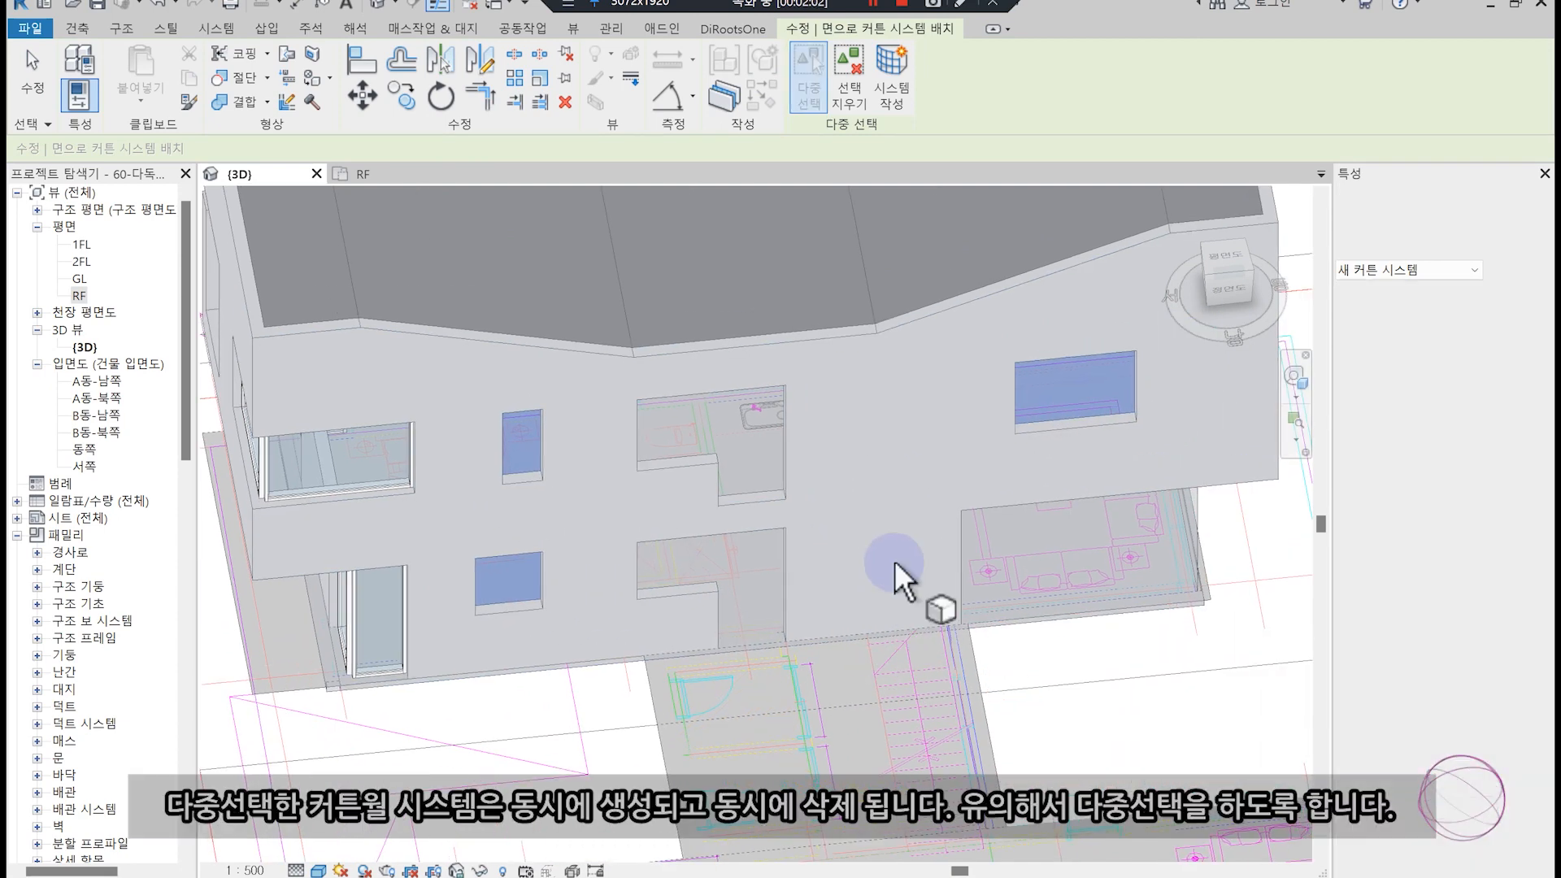
left_click(896, 94)
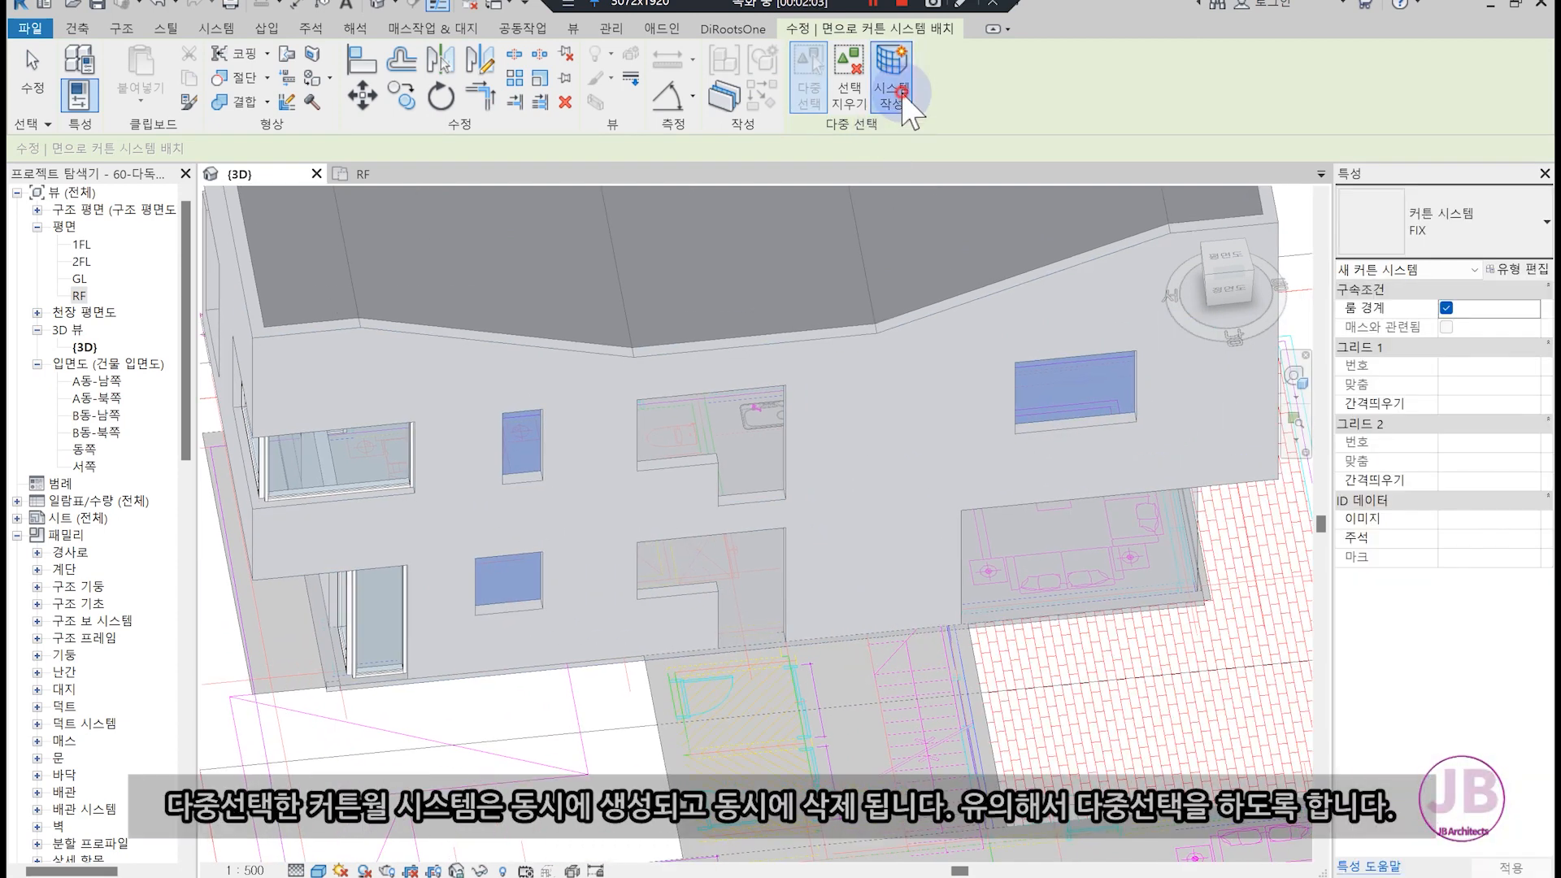
Create a FIX curtain system on the two L-shaped window void faces of the same facade and end the command.
left_click(697, 442)
left_click(711, 574)
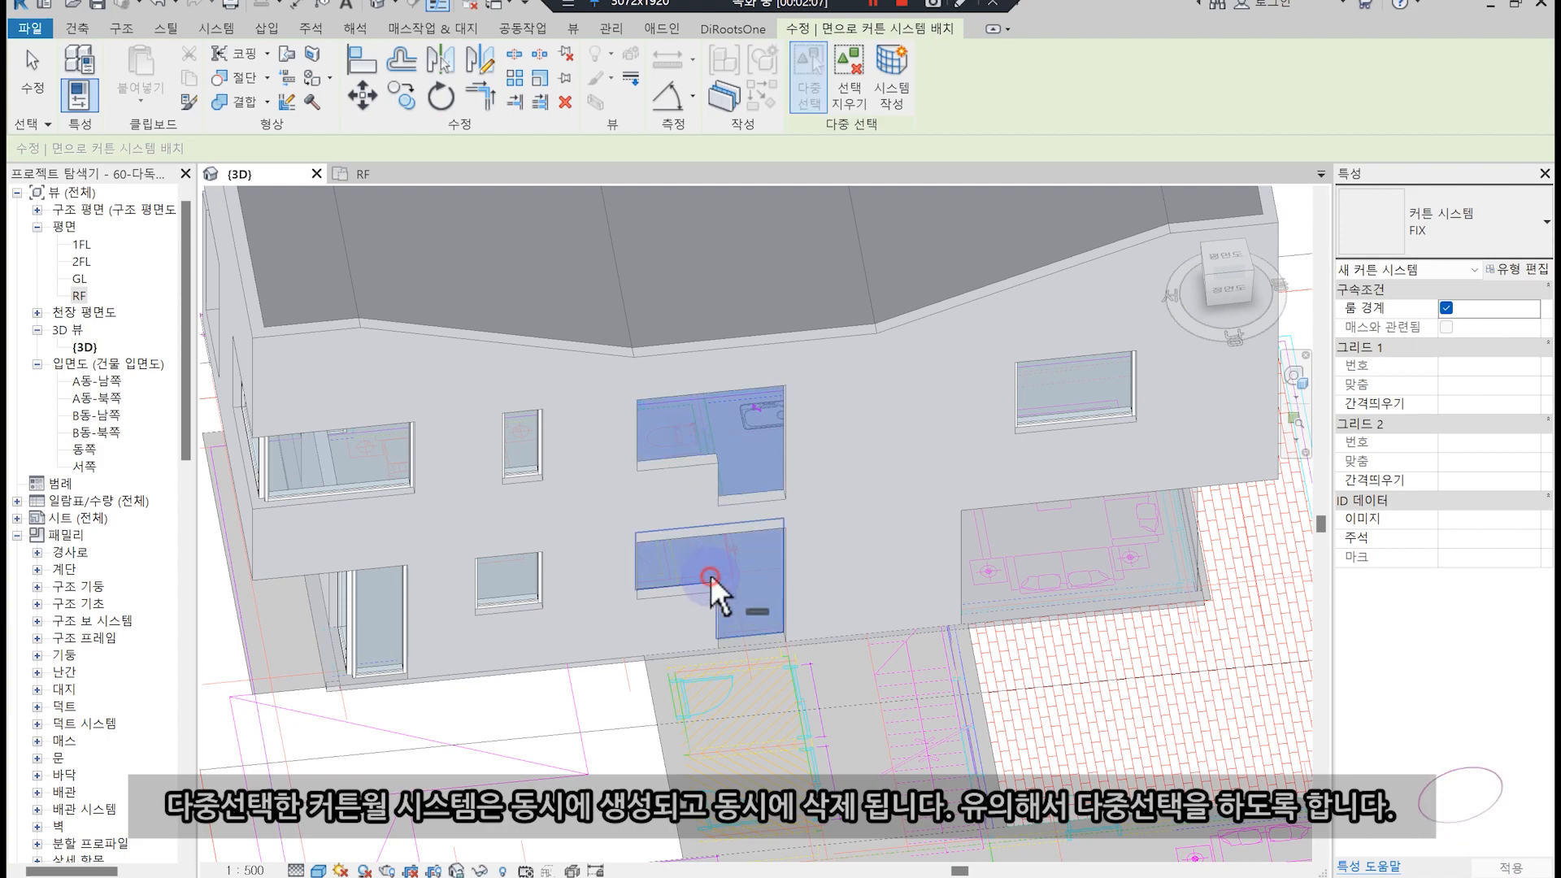
left_click(892, 82)
scroll(894, 570, "down", 3)
middle_click_drag(959, 645, 764, 651, "shift")
key("Escape")
Start a curtain system by face and duplicate type 1500 x 3000mm as 1000 x 2400, with Grid 1 spacing 1000 and Grid 2 layout 없음.
scroll(954, 628, "up", 2)
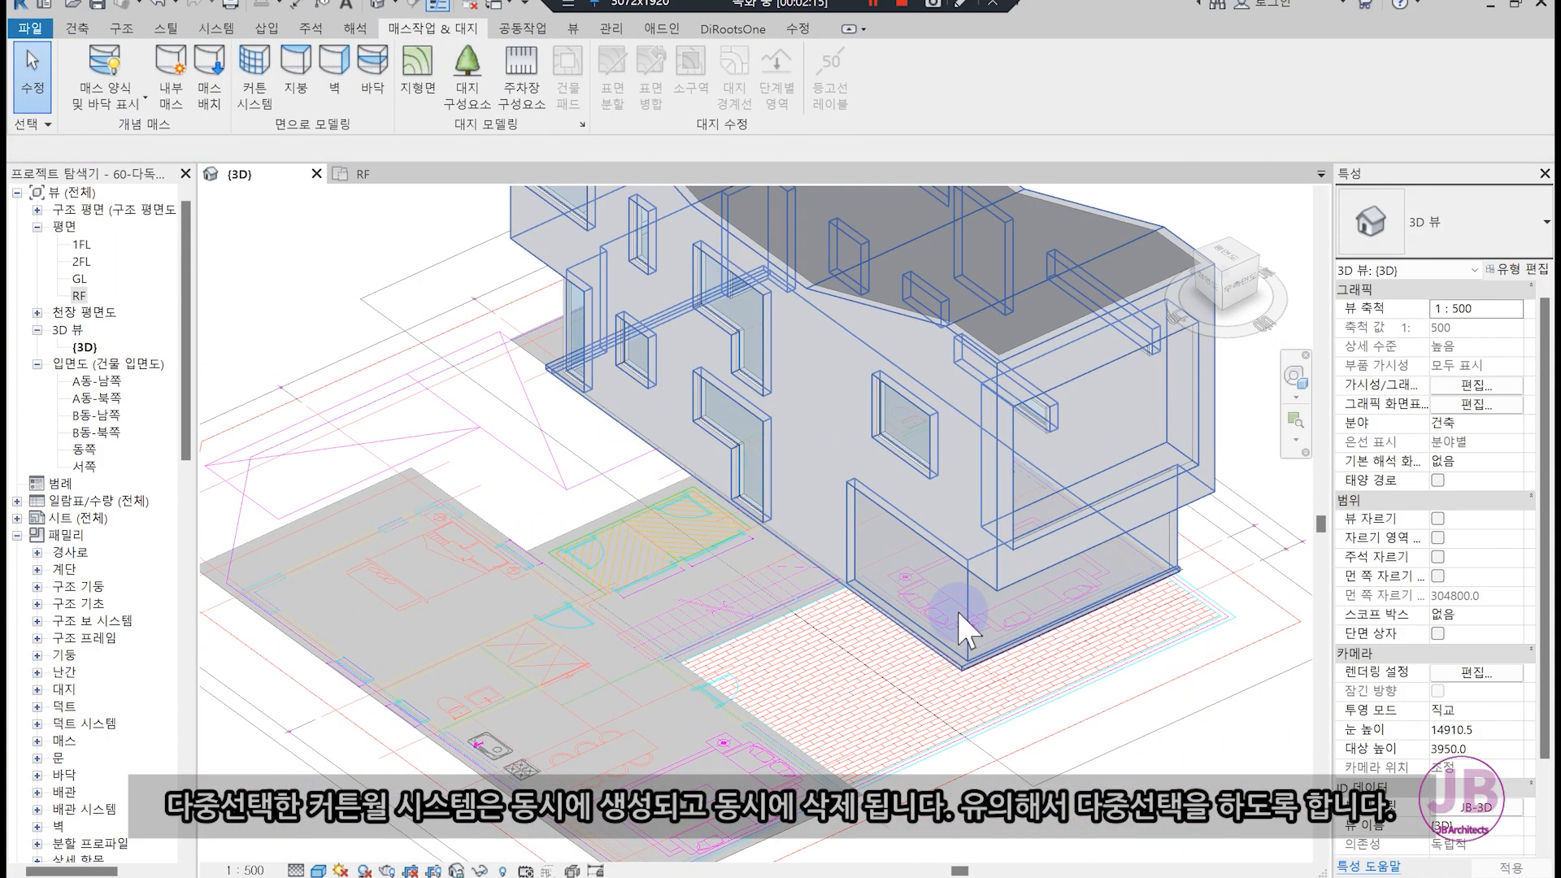
left_click(260, 85)
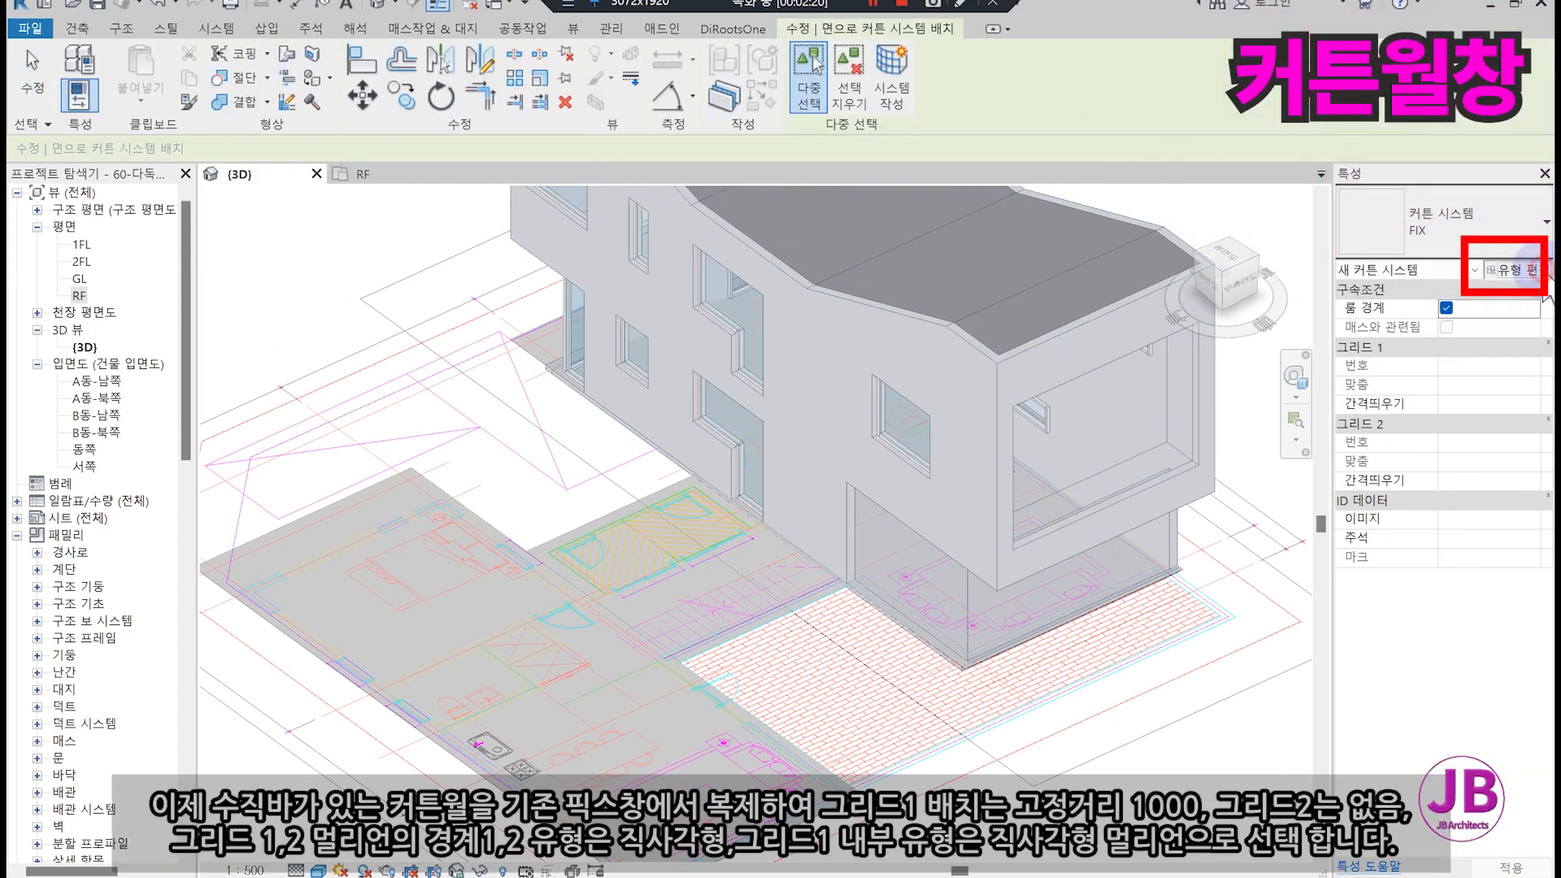
left_click(1517, 270)
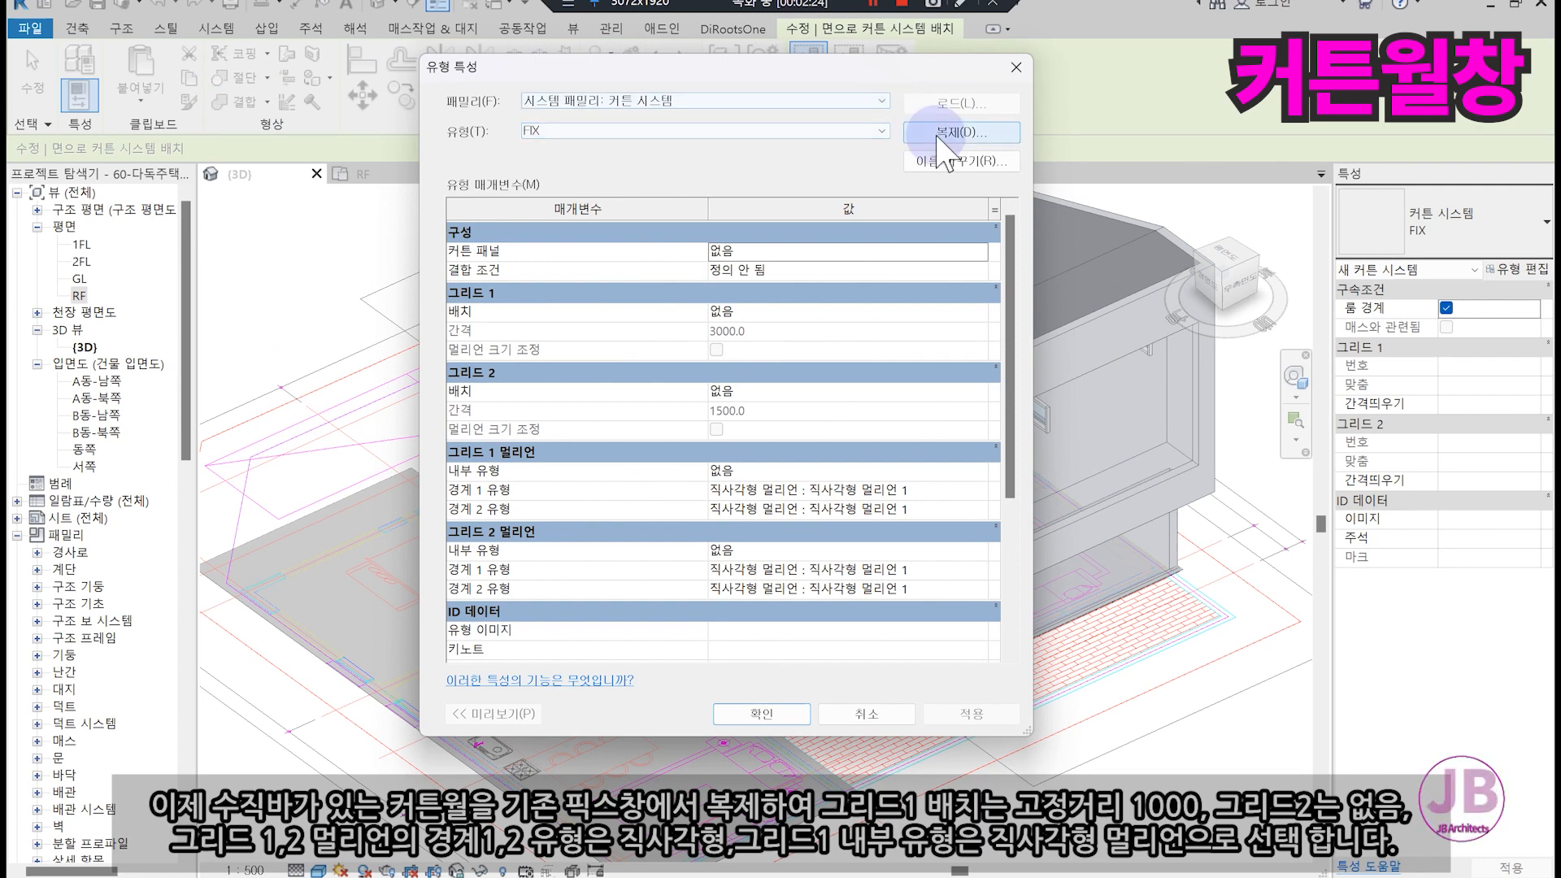
left_click(856, 133)
left_click(824, 148)
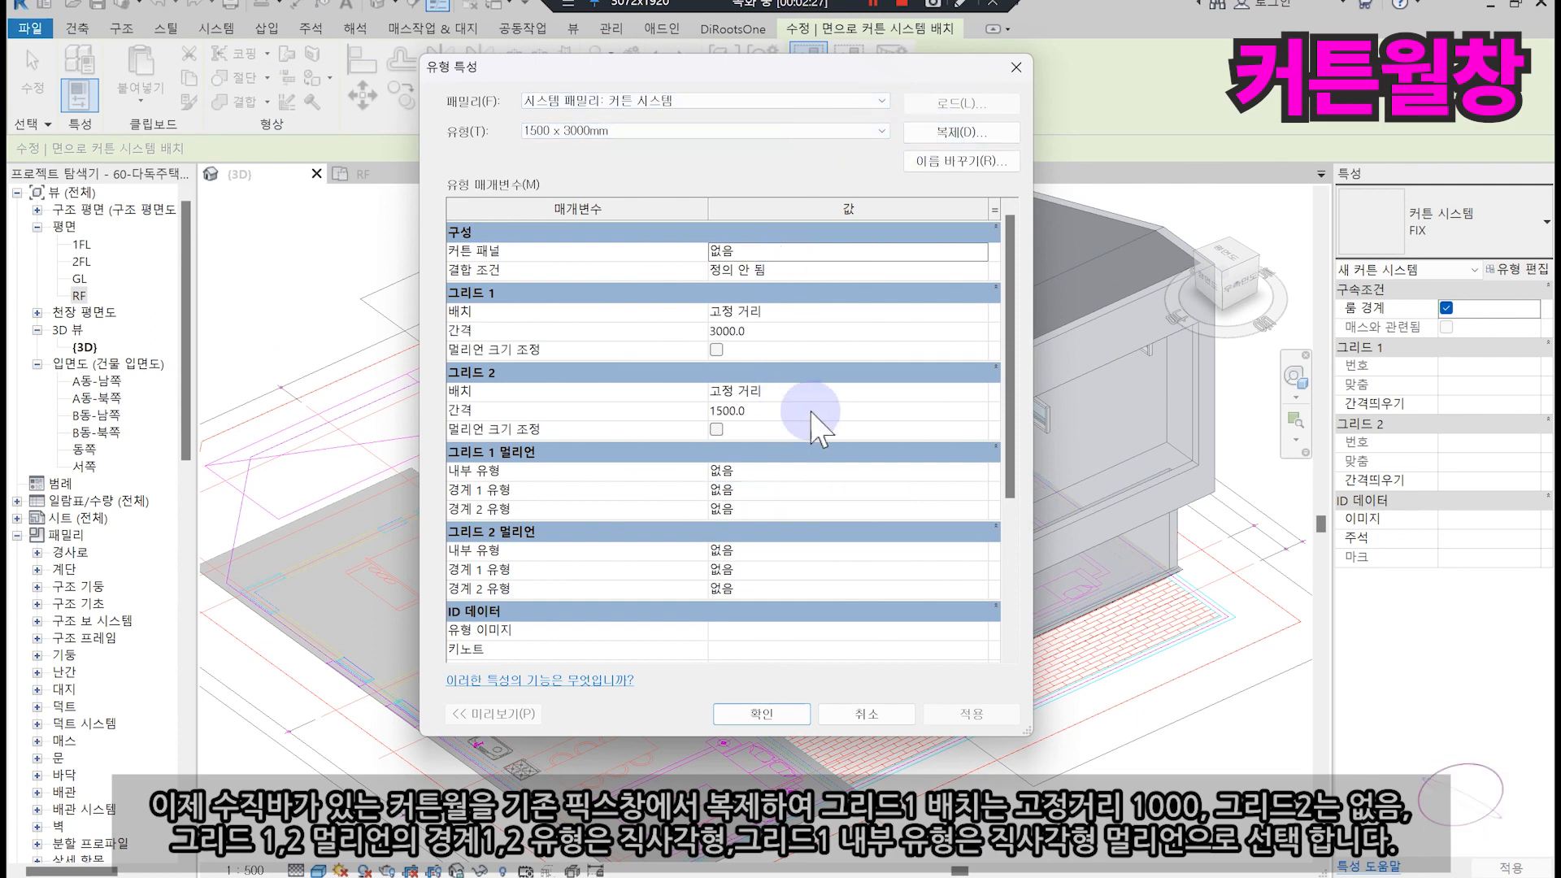
left_click(962, 132)
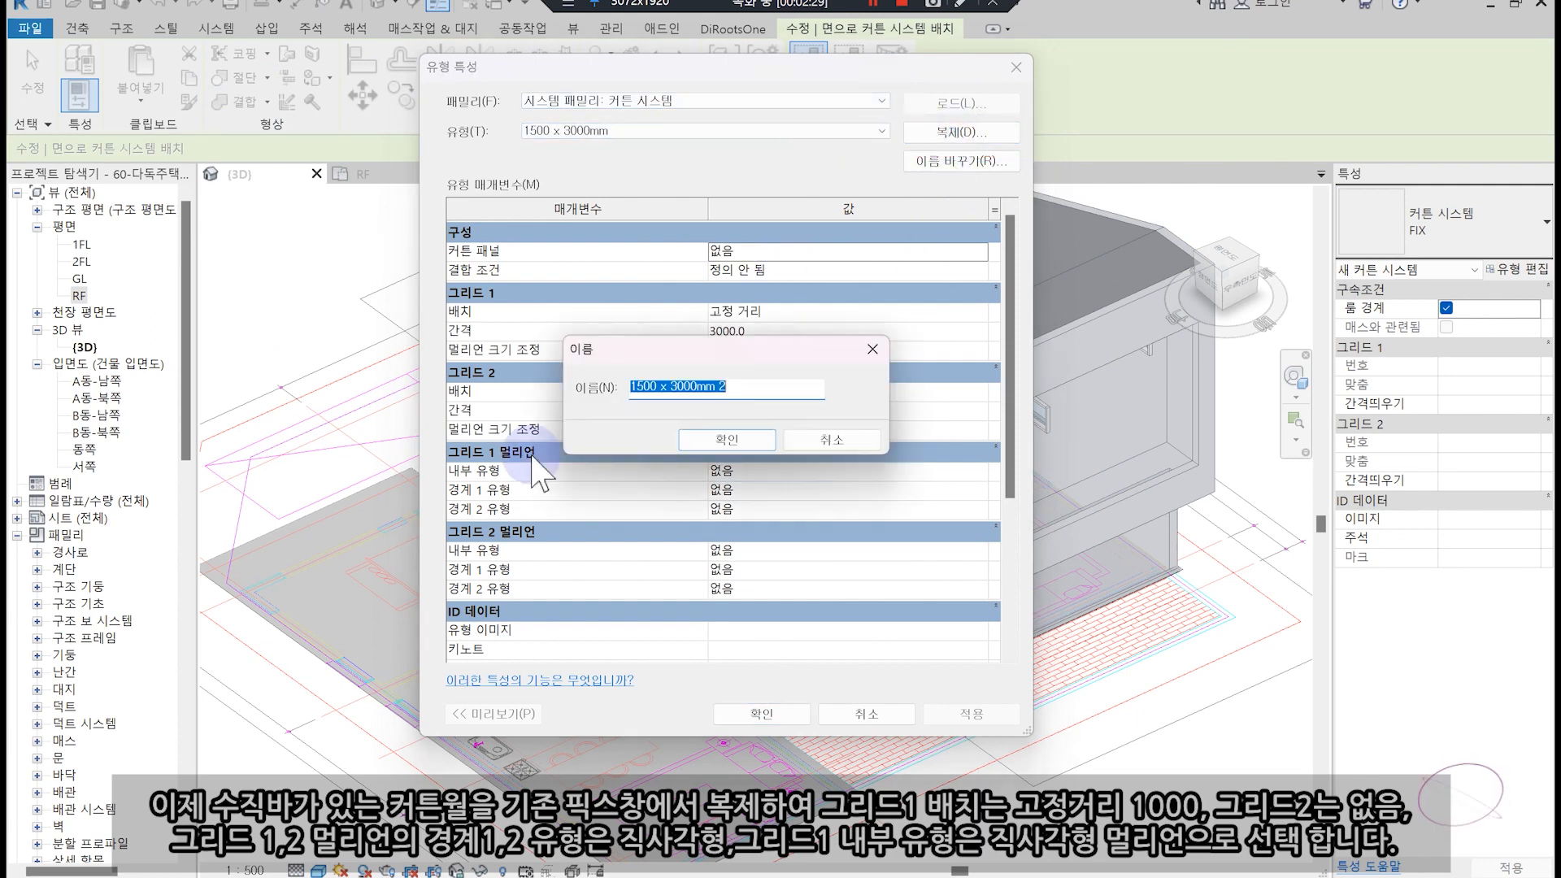
type("1000 x 2400")
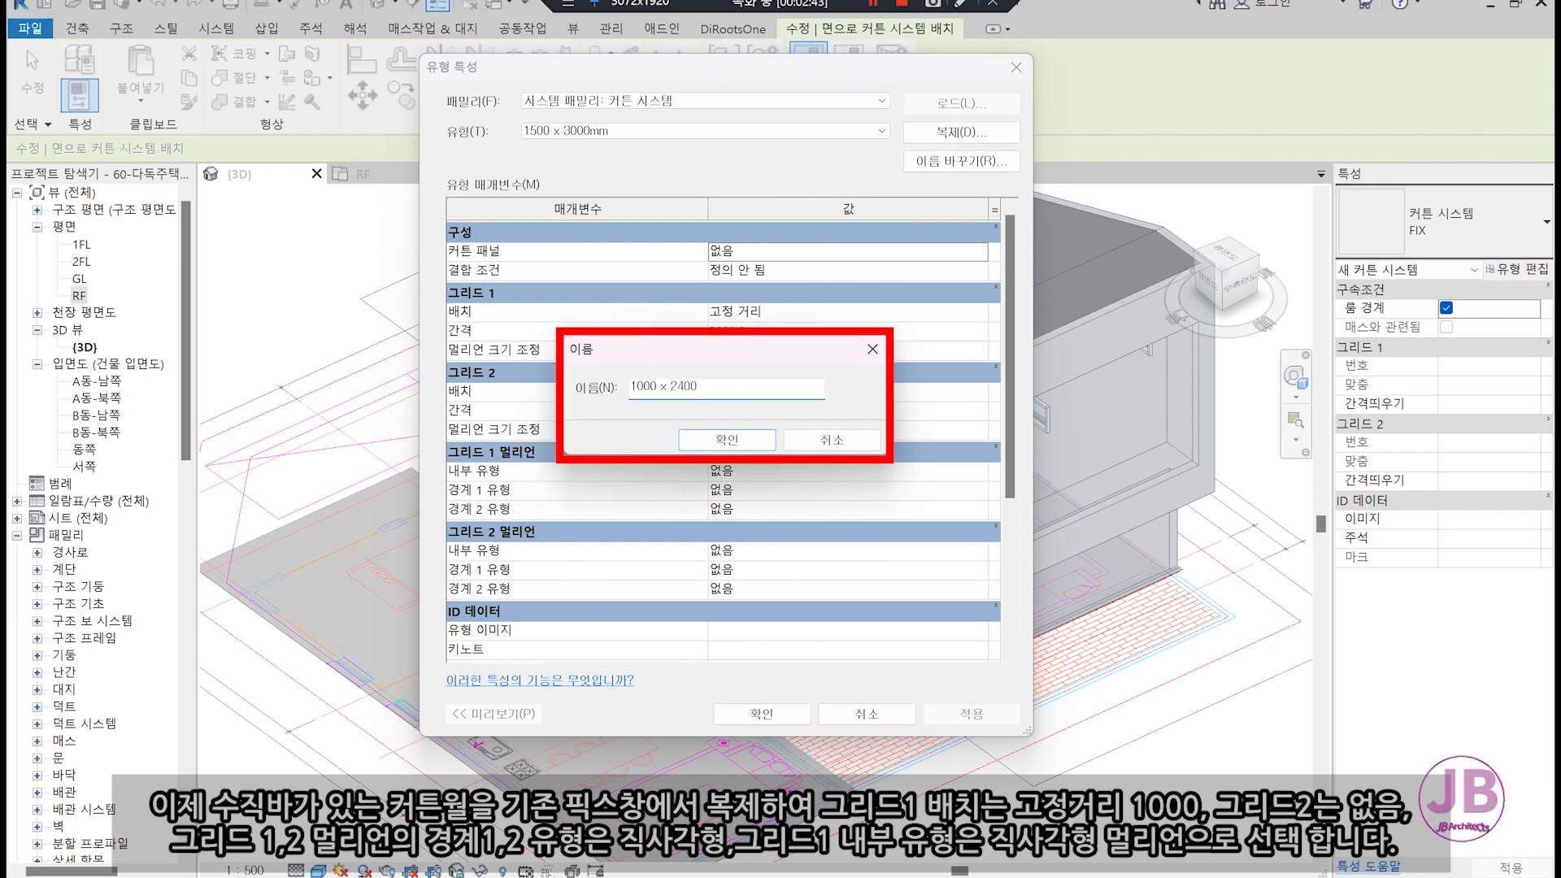
key("Return")
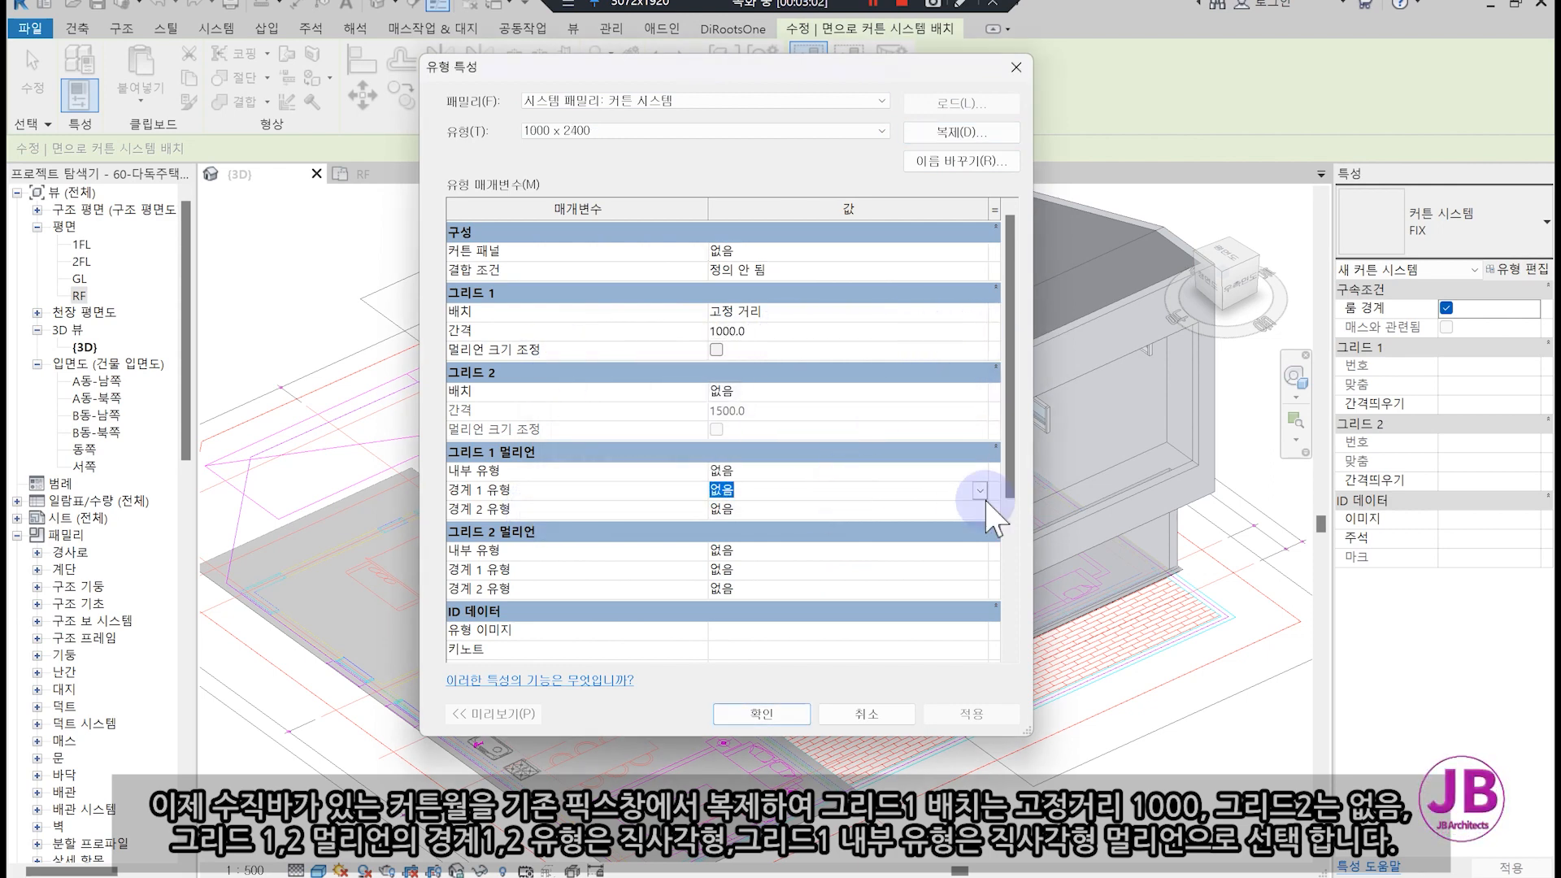
Set the border 1 and border 2 mullions of both grids in 1000 x 2400 to 직사각형 멀리언 : 직사각형 멀리언 1.
left_click(980, 490)
left_click(960, 525)
left_click(980, 510)
left_click(859, 622)
left_click(980, 570)
left_click(858, 679)
left_click(980, 590)
left_click(862, 697)
left_click(979, 471)
left_click(761, 712)
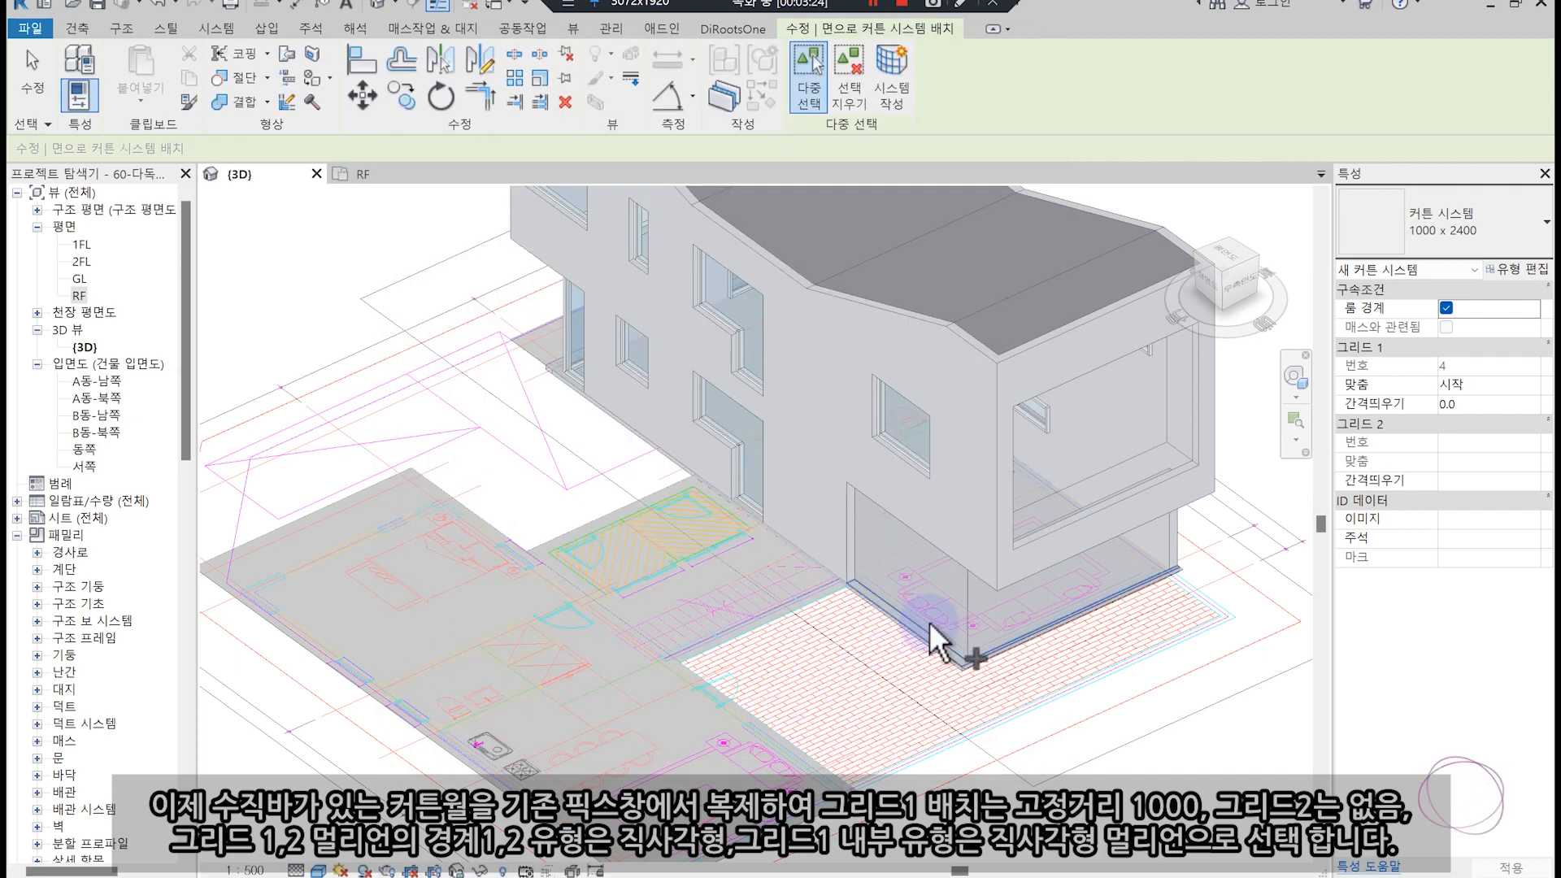
Create a 1000 x 2400 curtain system on the ground-floor corner void face of the long facade.
left_click(963, 592)
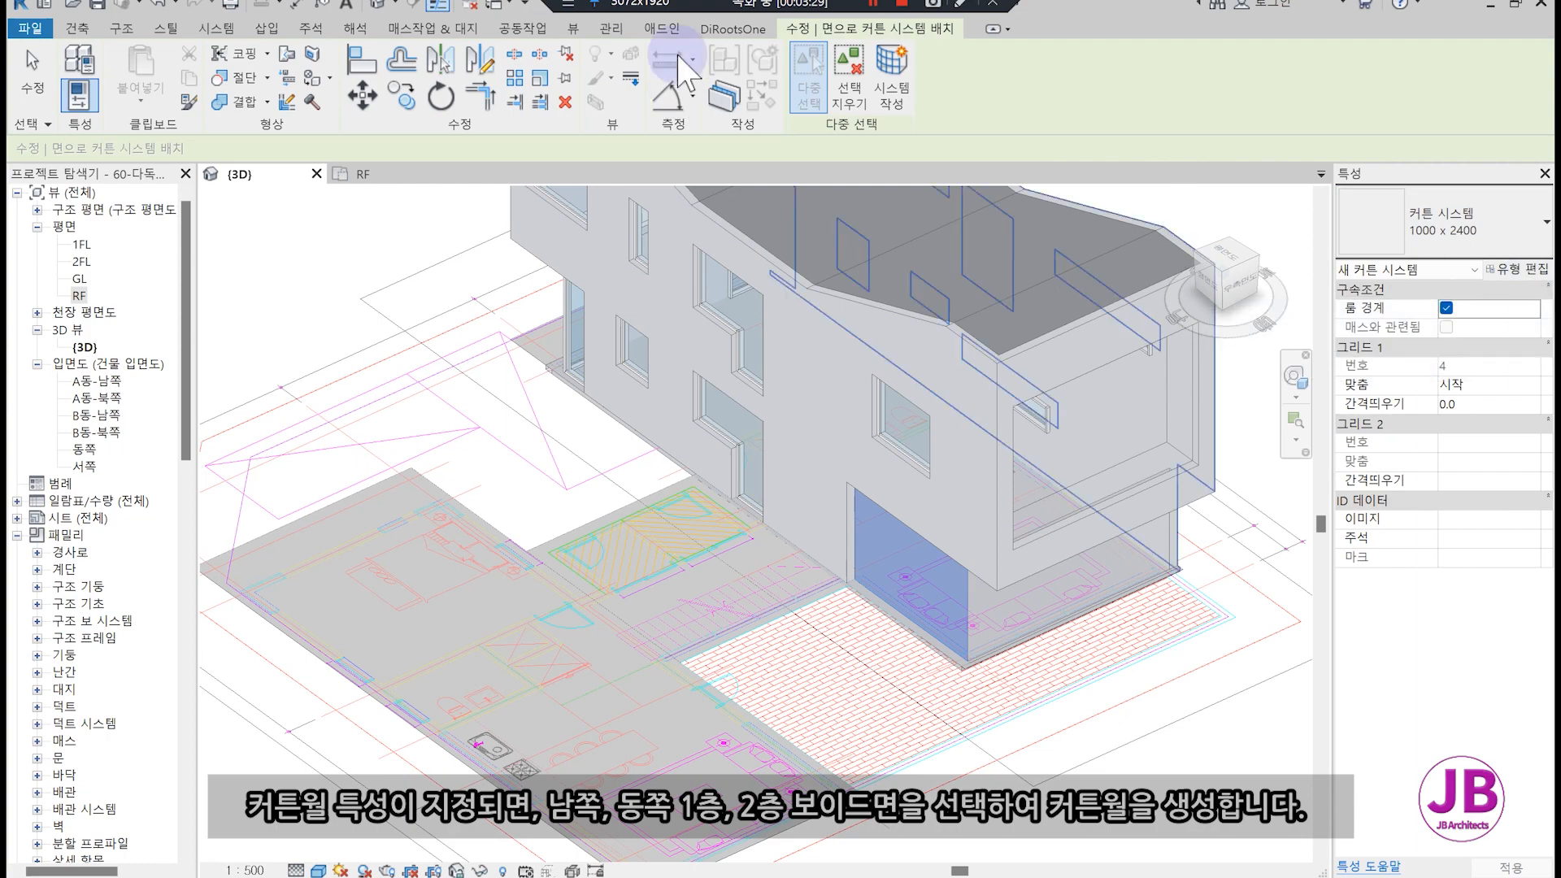
left_click(892, 73)
scroll(914, 588, "up", 4)
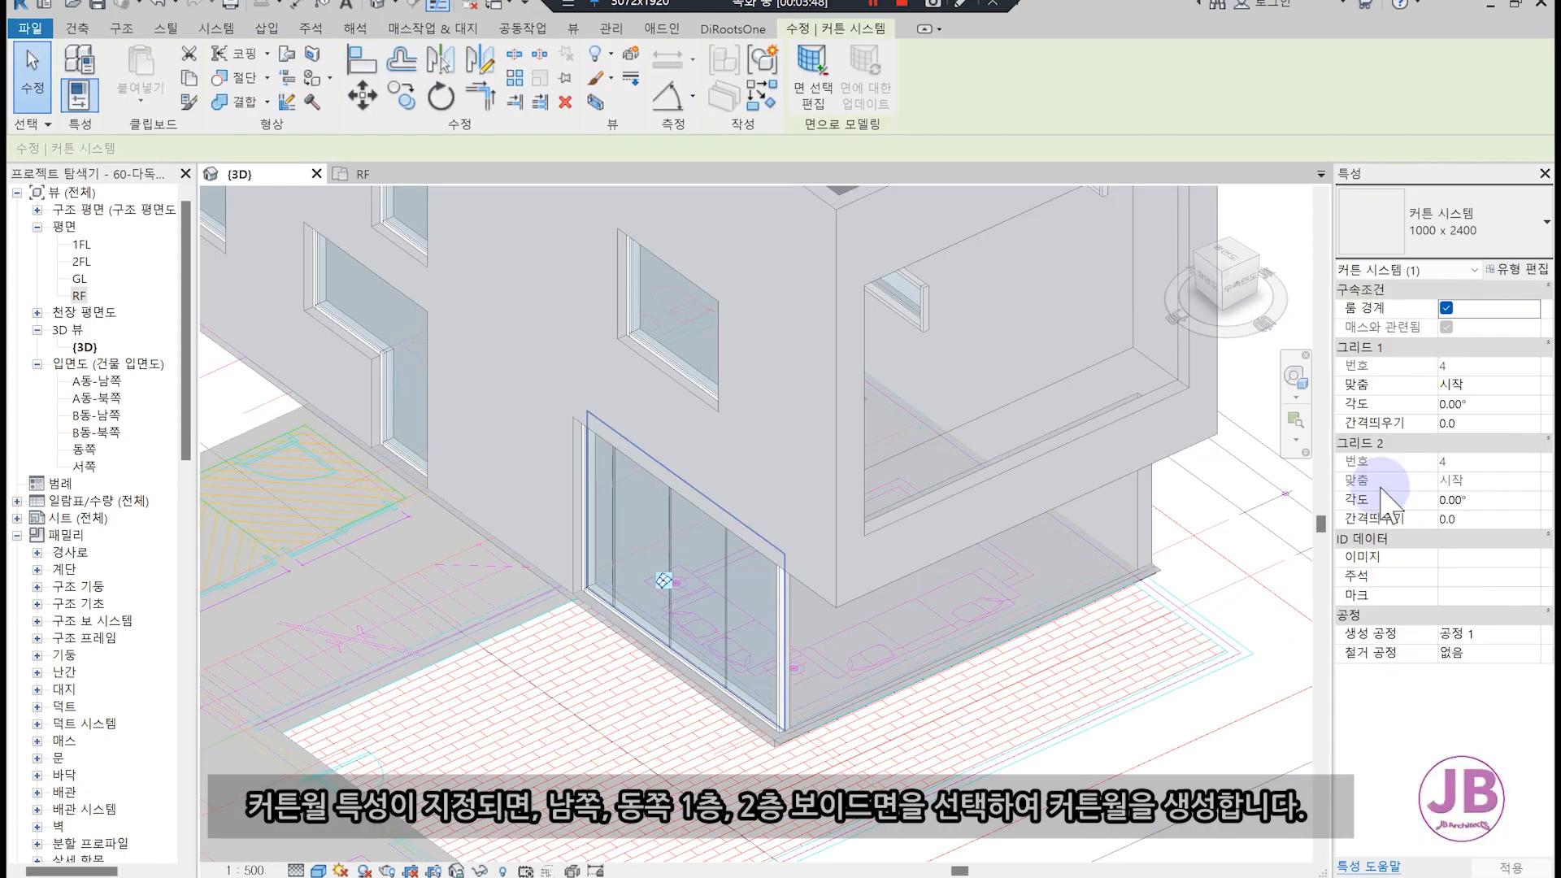
Set the Grid 1 interior mullion type of 1000 x 2400 to 직사각형 멀리언 : 직사각형 멀리언 1 and deselect the curtain system.
left_click(1518, 268)
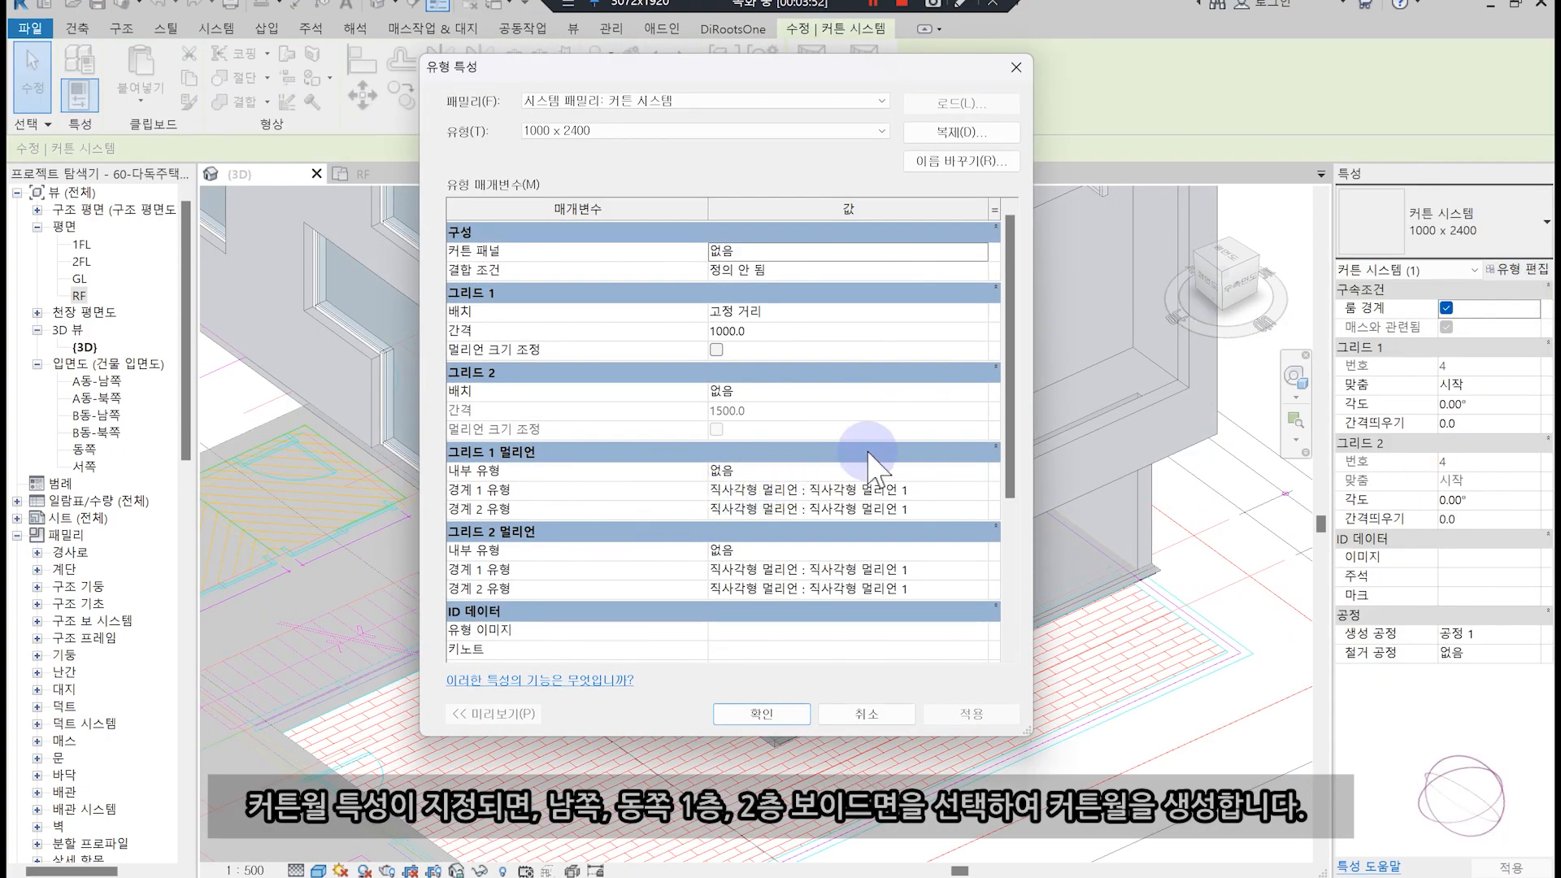
left_click(974, 472)
left_click(821, 522)
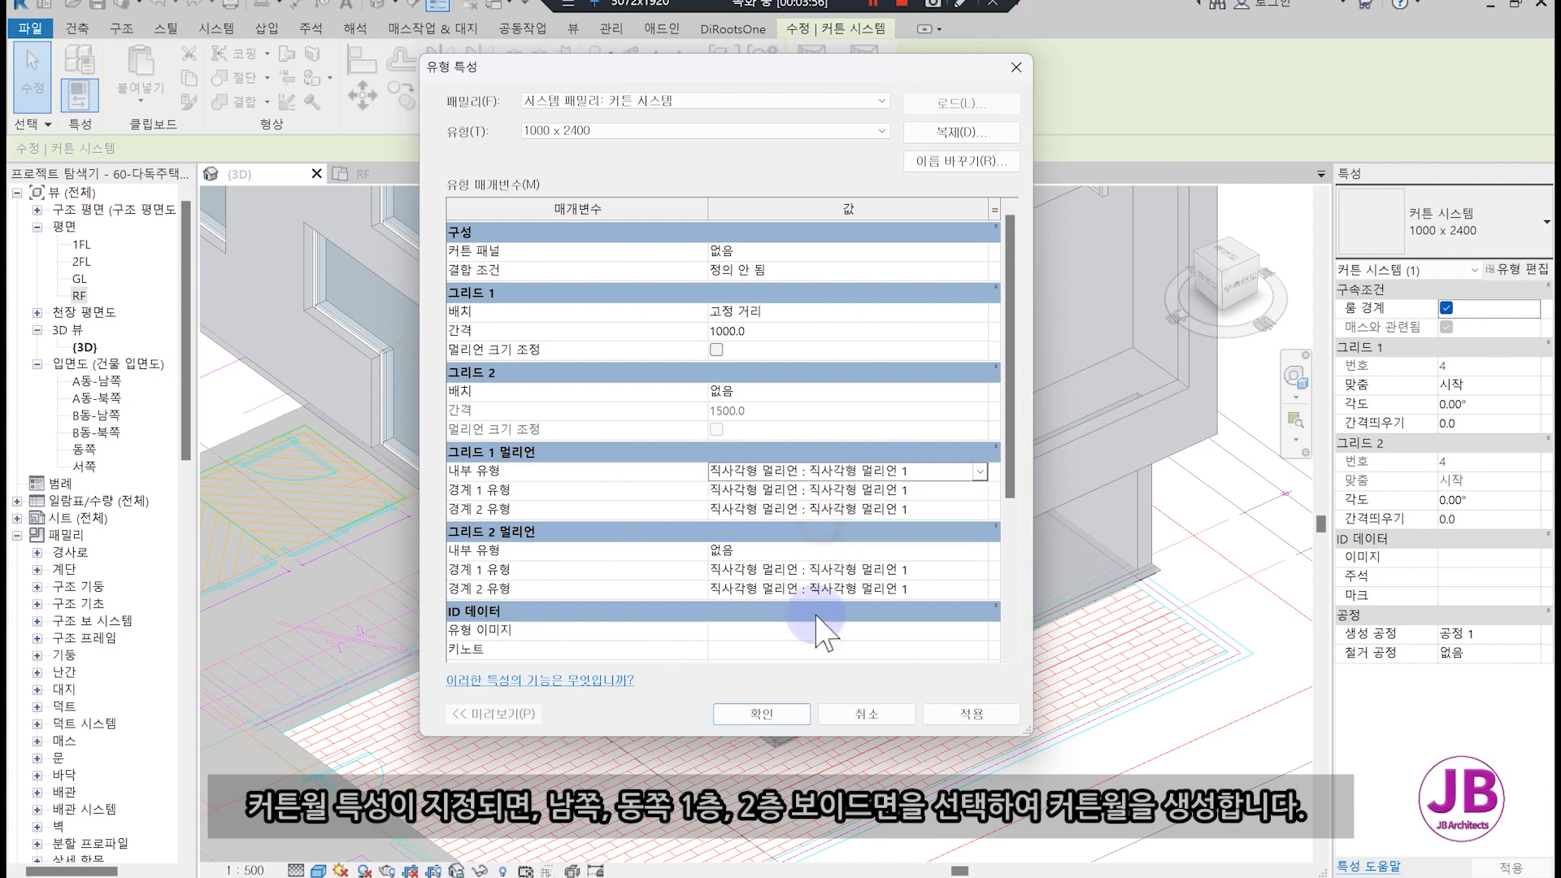
left_click(775, 712)
key("Escape")
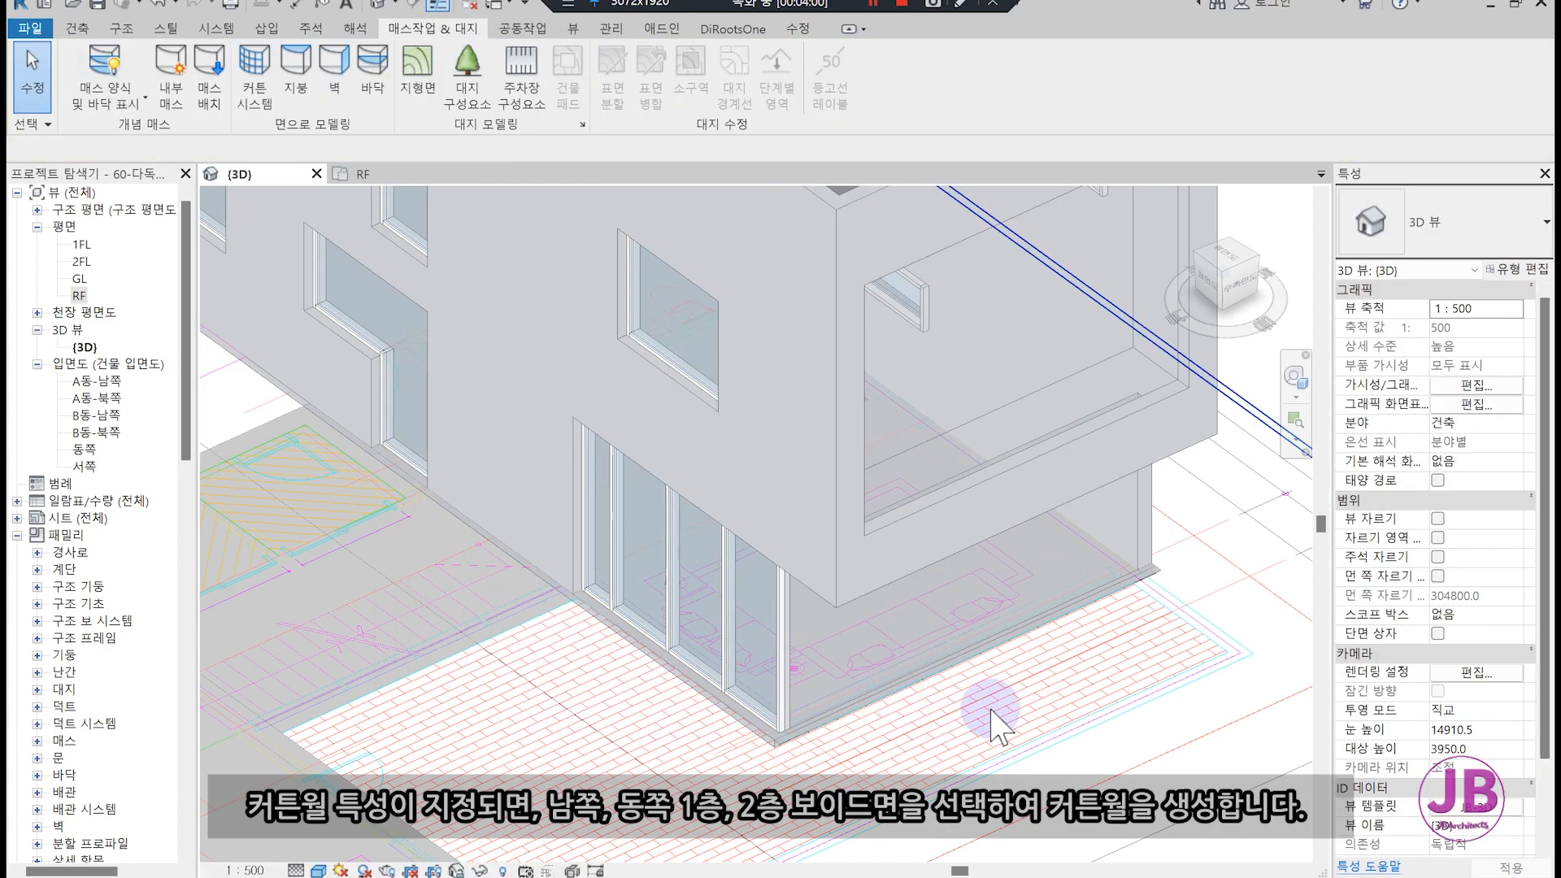
Create a 1000 x 2400 curtain system by face on the adjoining ground-floor void face below the large second-floor opening.
left_click(263, 73)
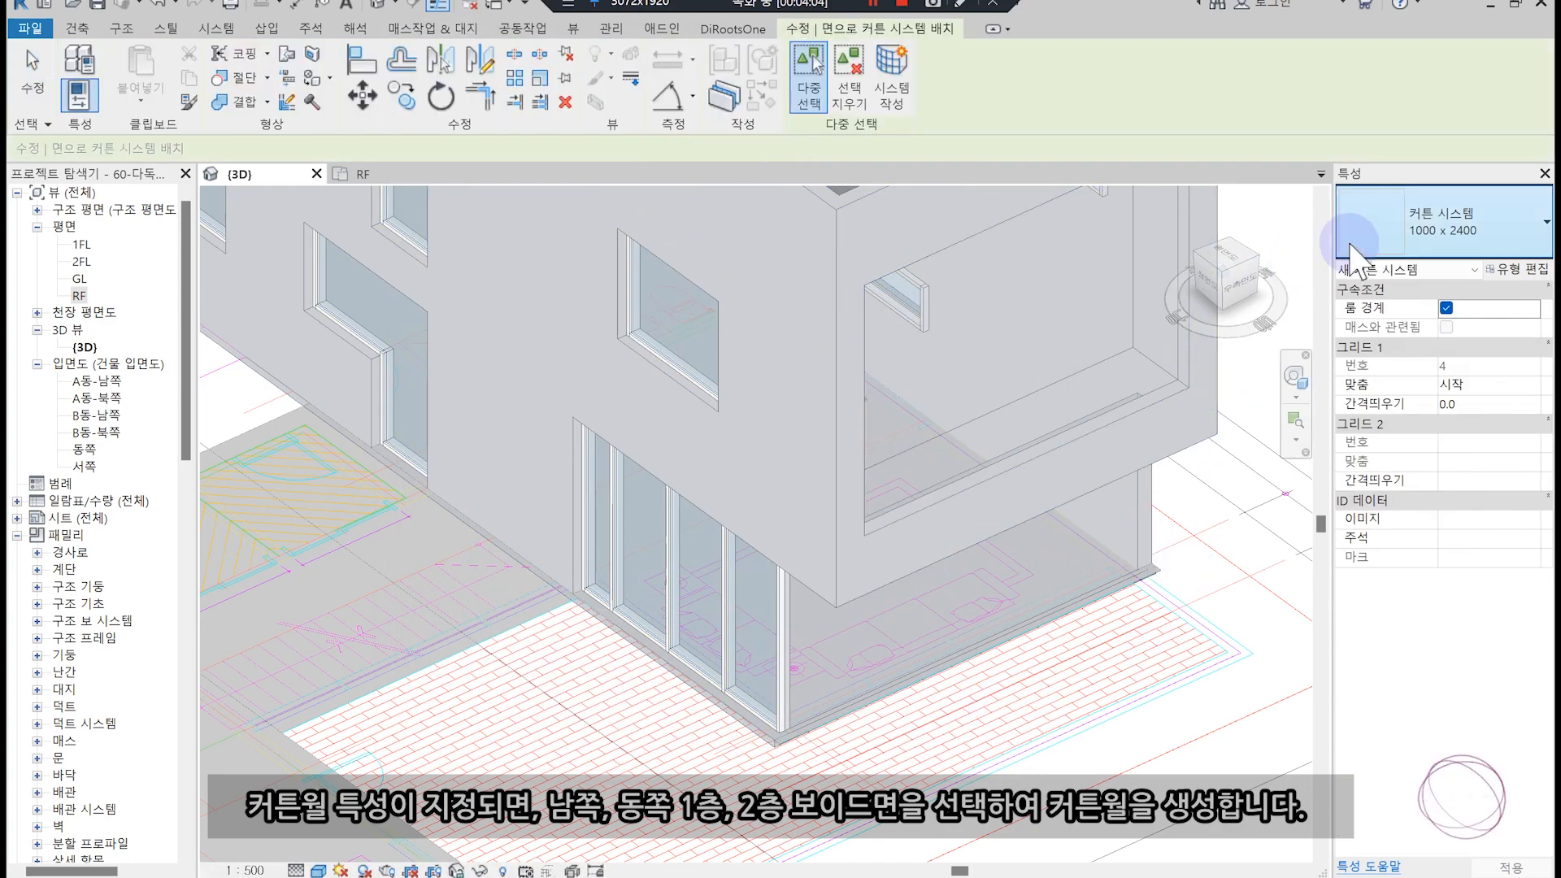
left_click(1140, 529)
left_click(919, 215)
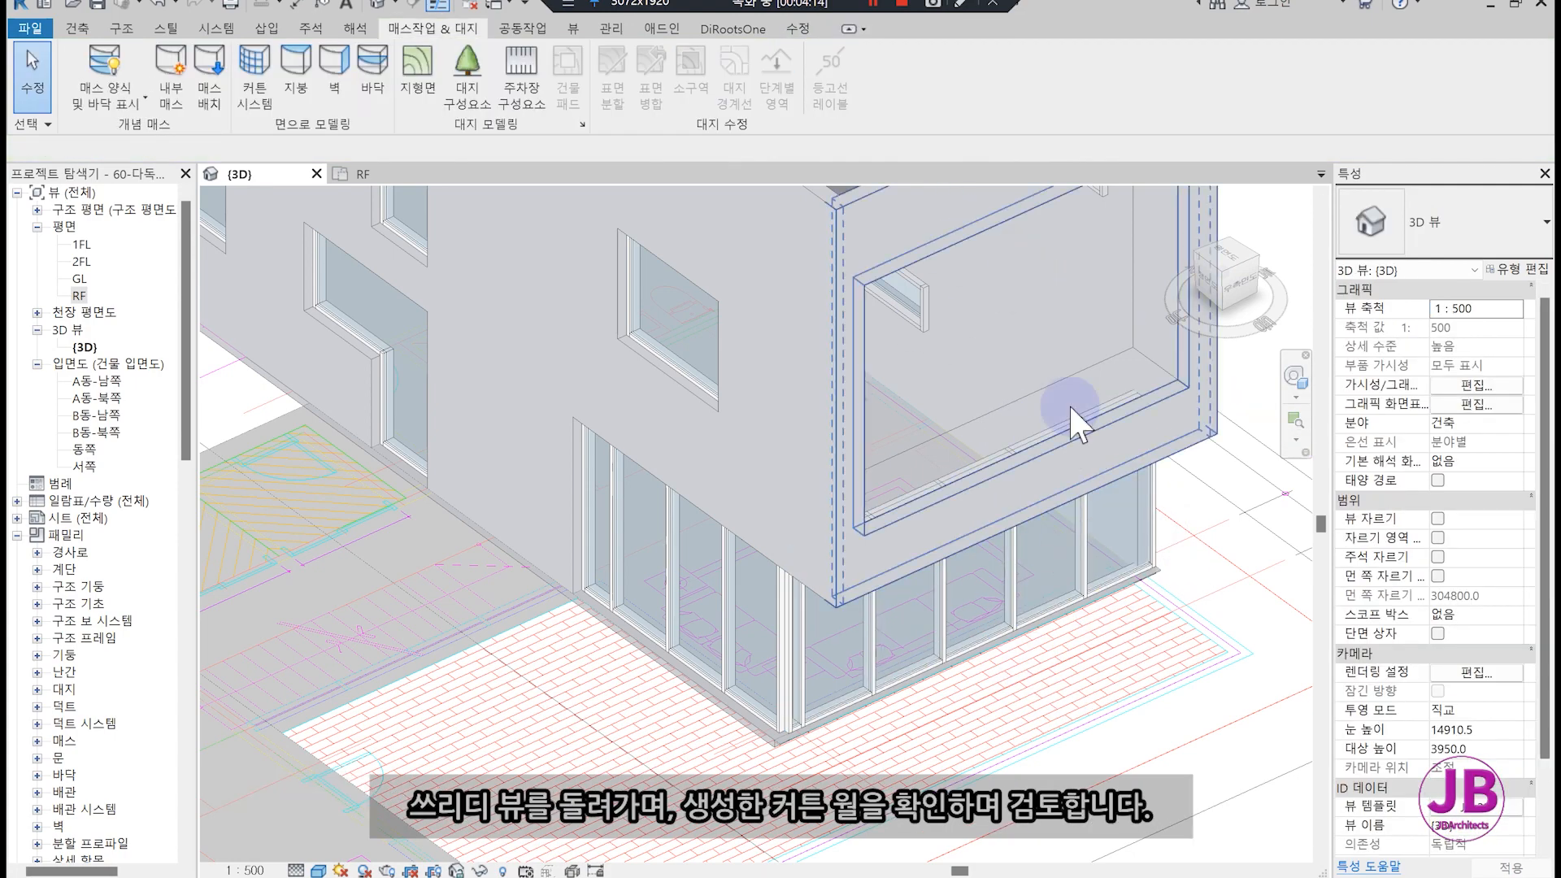
Review the generated curtain walls around the building, and create mass floors for the building mass at levels 1FL and 2FL.
left_click(892, 73)
scroll(1100, 542, "down", 5)
middle_click_drag(1126, 628, 905, 715, "shift")
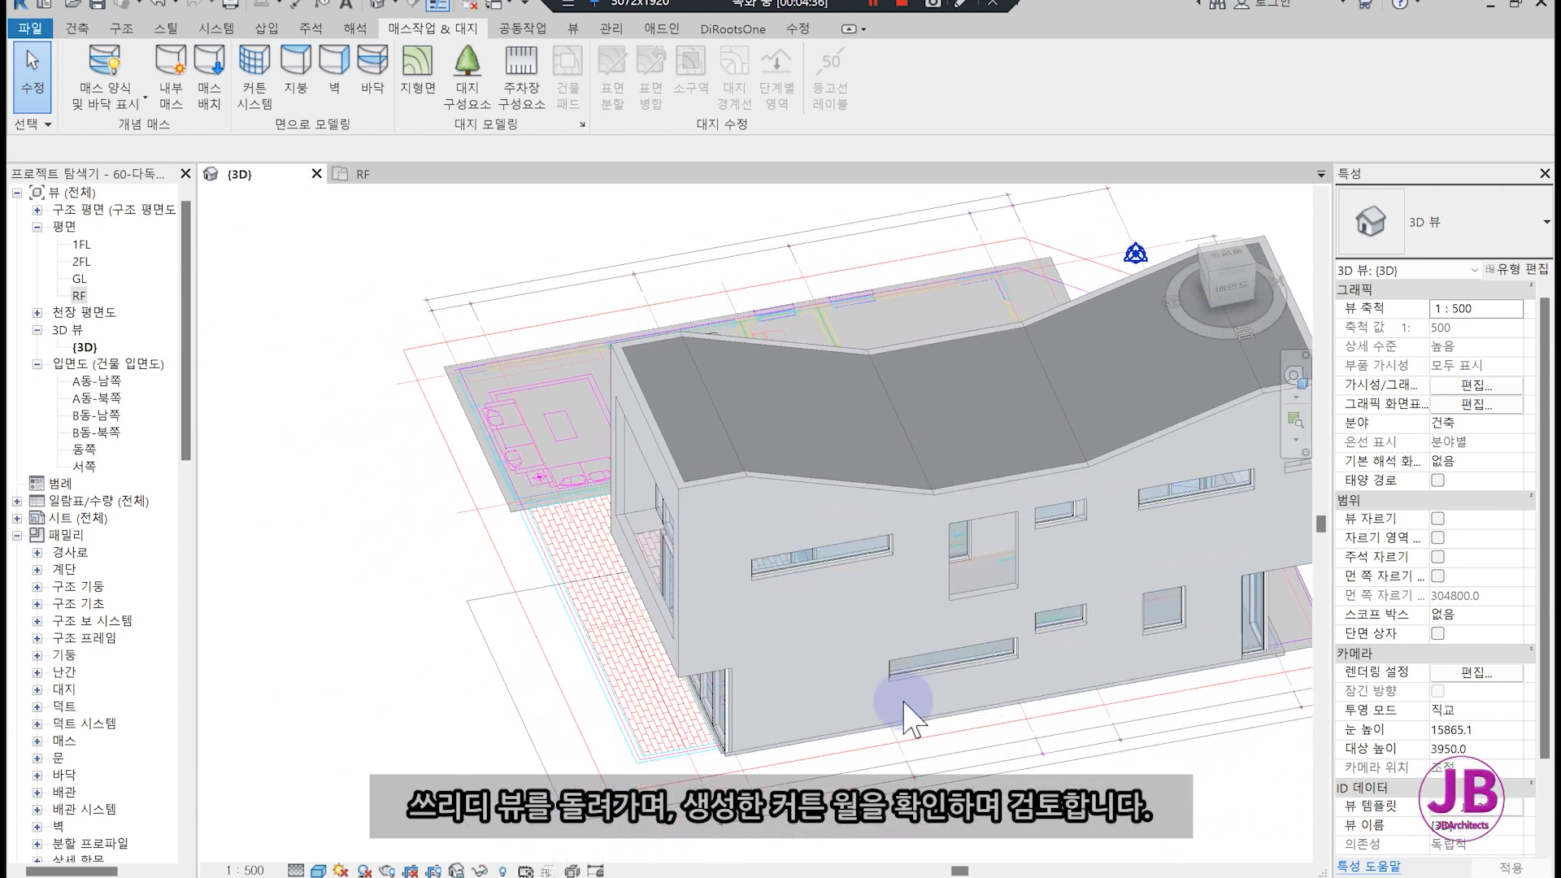
left_click(1213, 276)
middle_click_drag(594, 692, 584, 693, "shift")
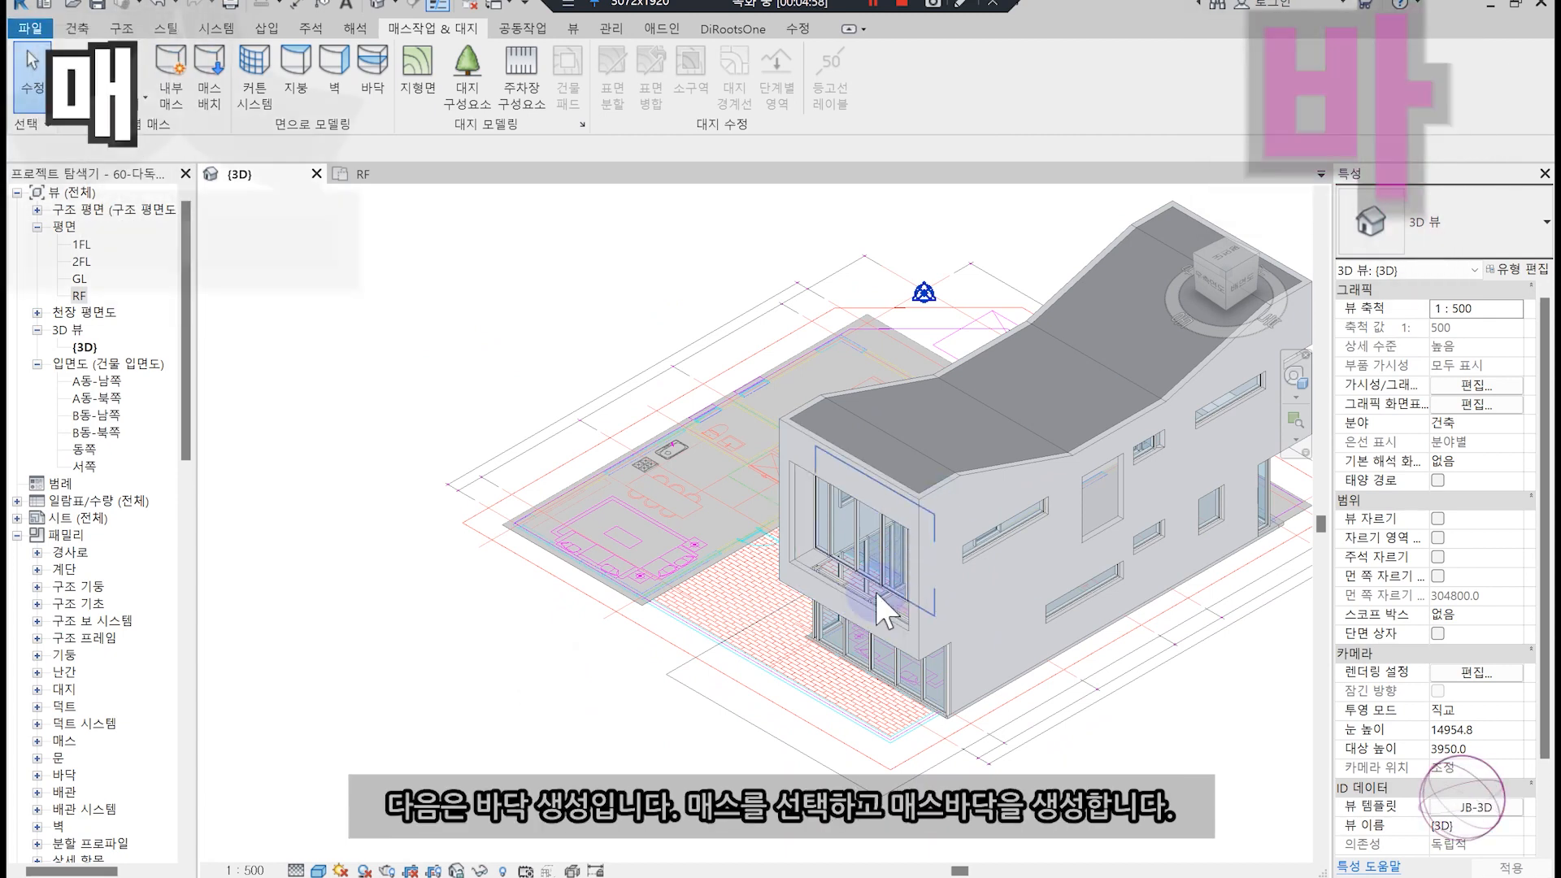
left_click(863, 593)
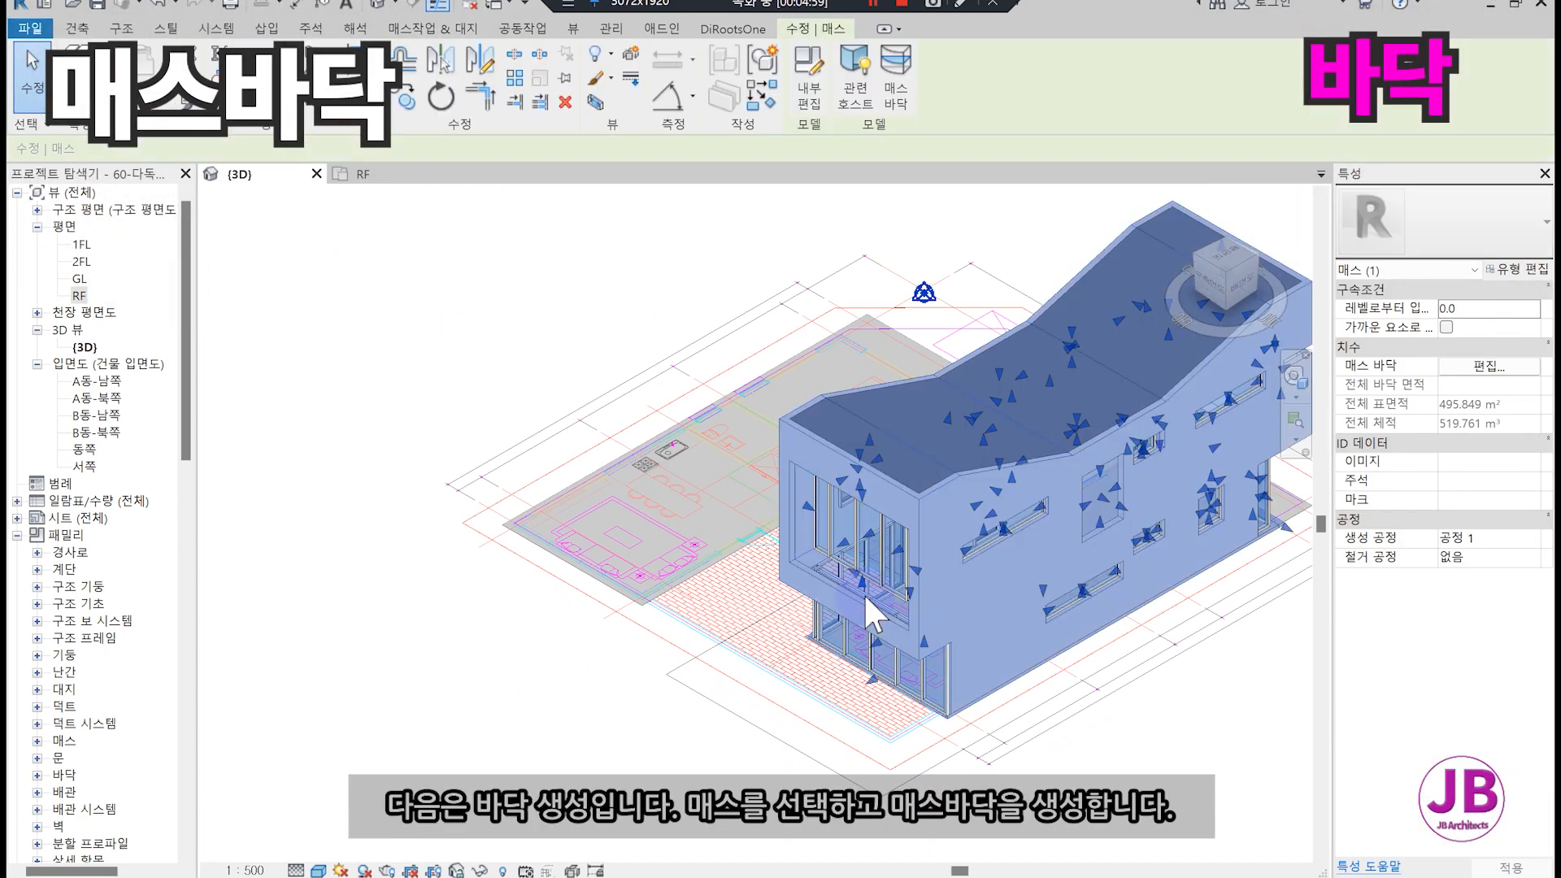
left_click(897, 86)
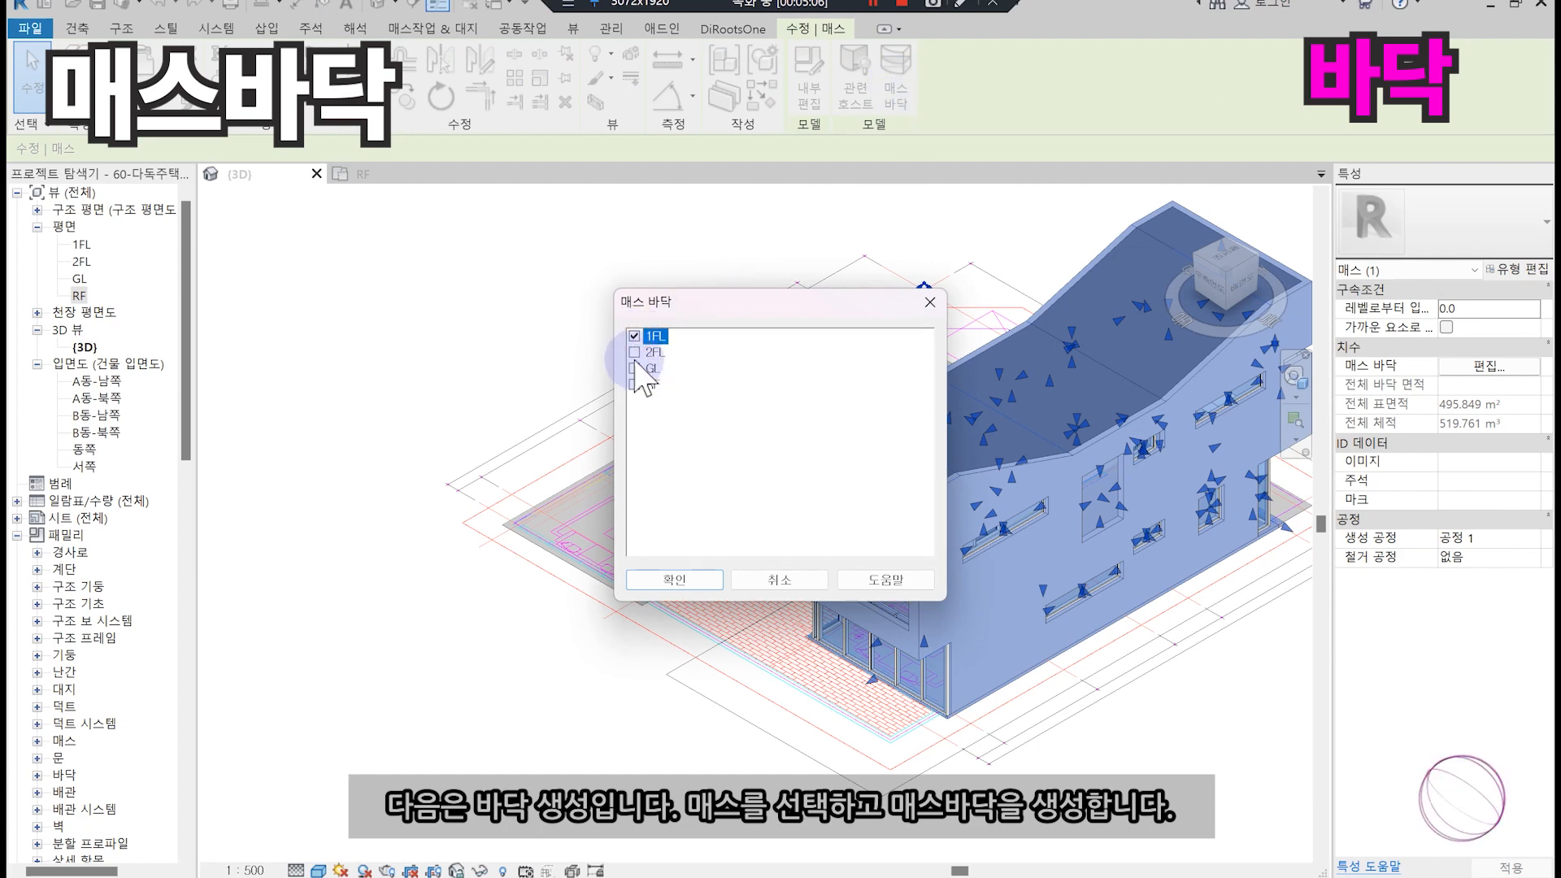
left_click(663, 579)
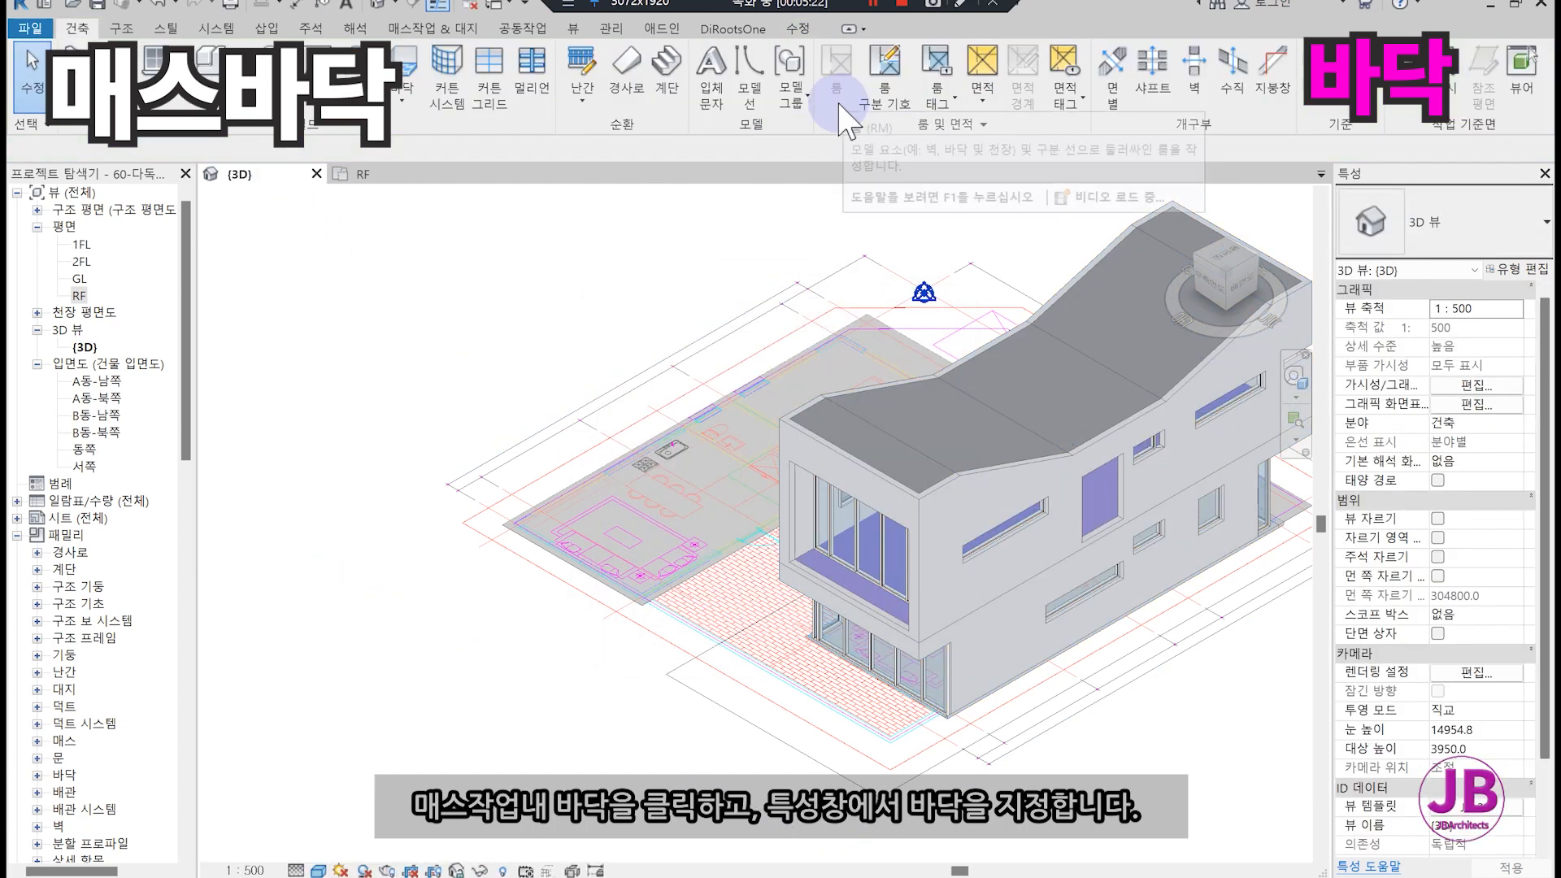
Start a floor by face with type 일반 150mm and duplicate that type as JB-SLAB.
left_click(408, 32)
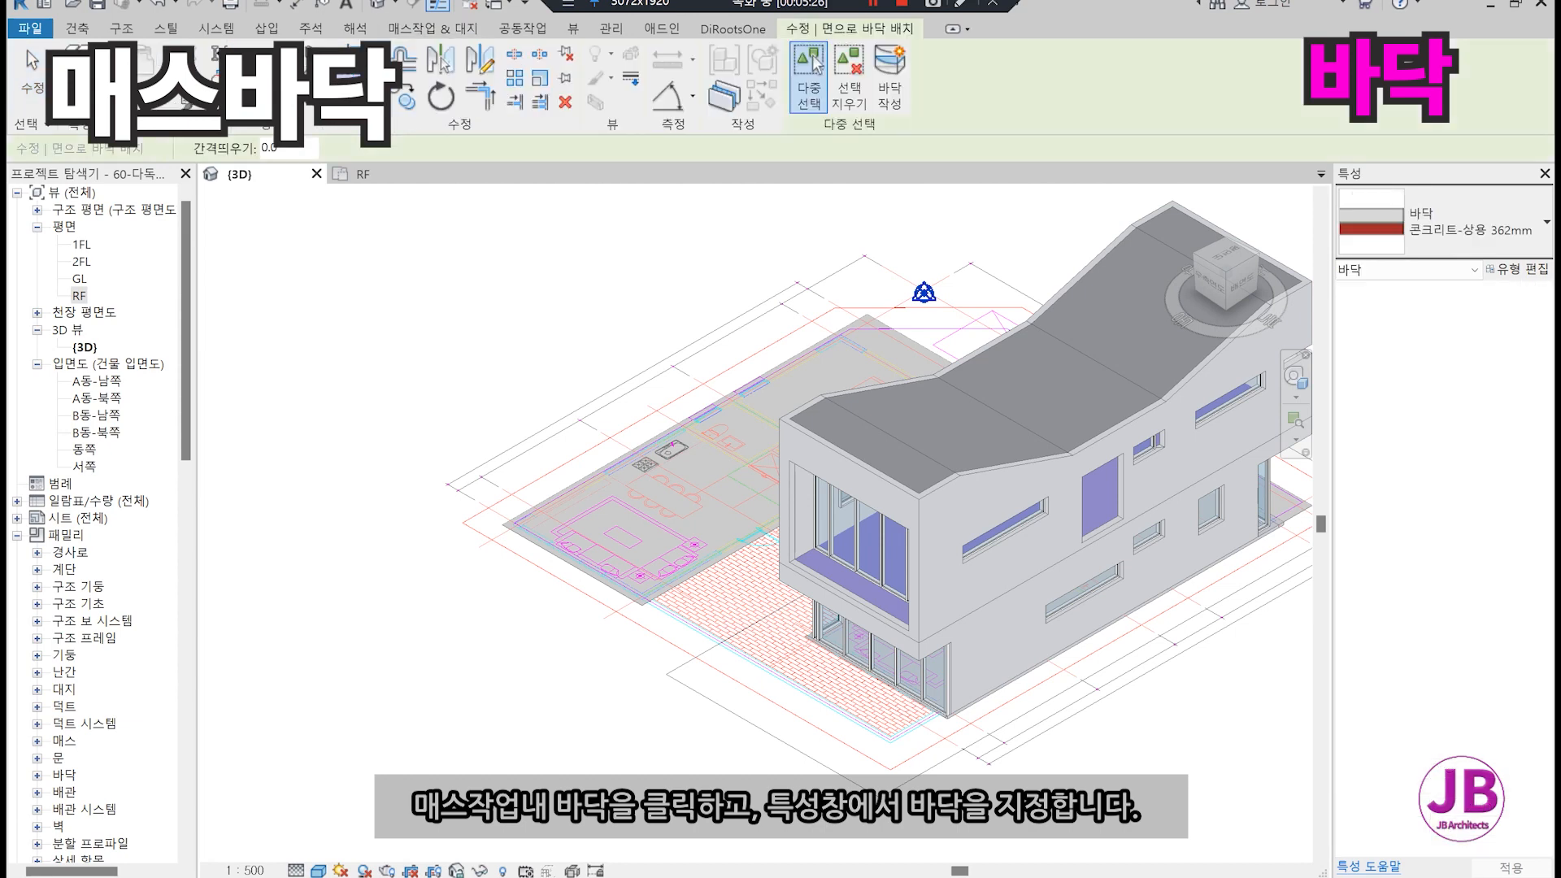
left_click(1468, 231)
left_click(1382, 366)
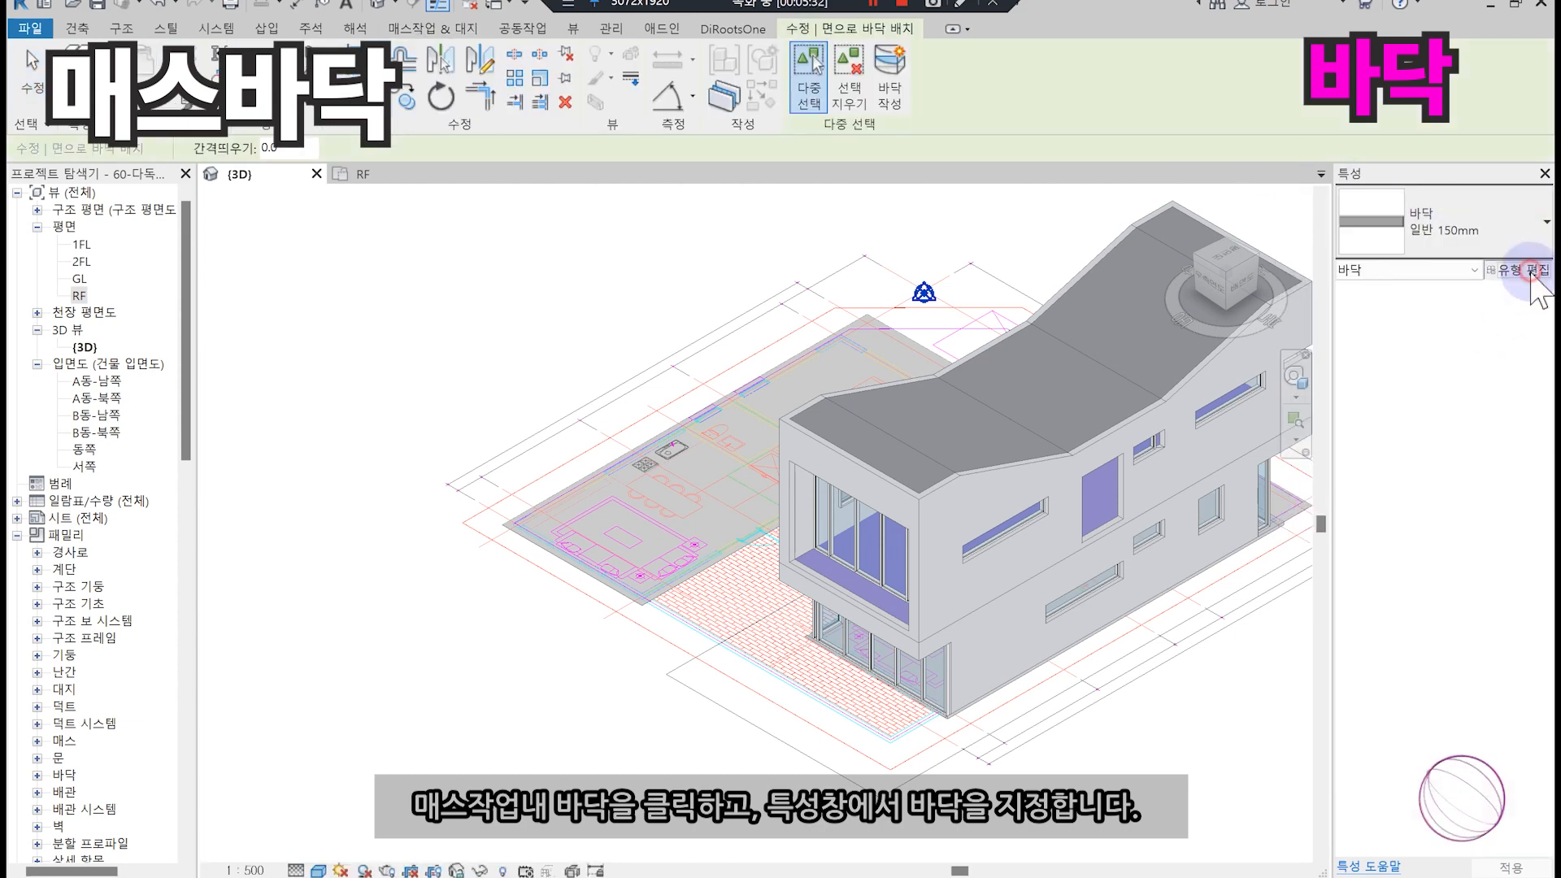
left_click(1519, 269)
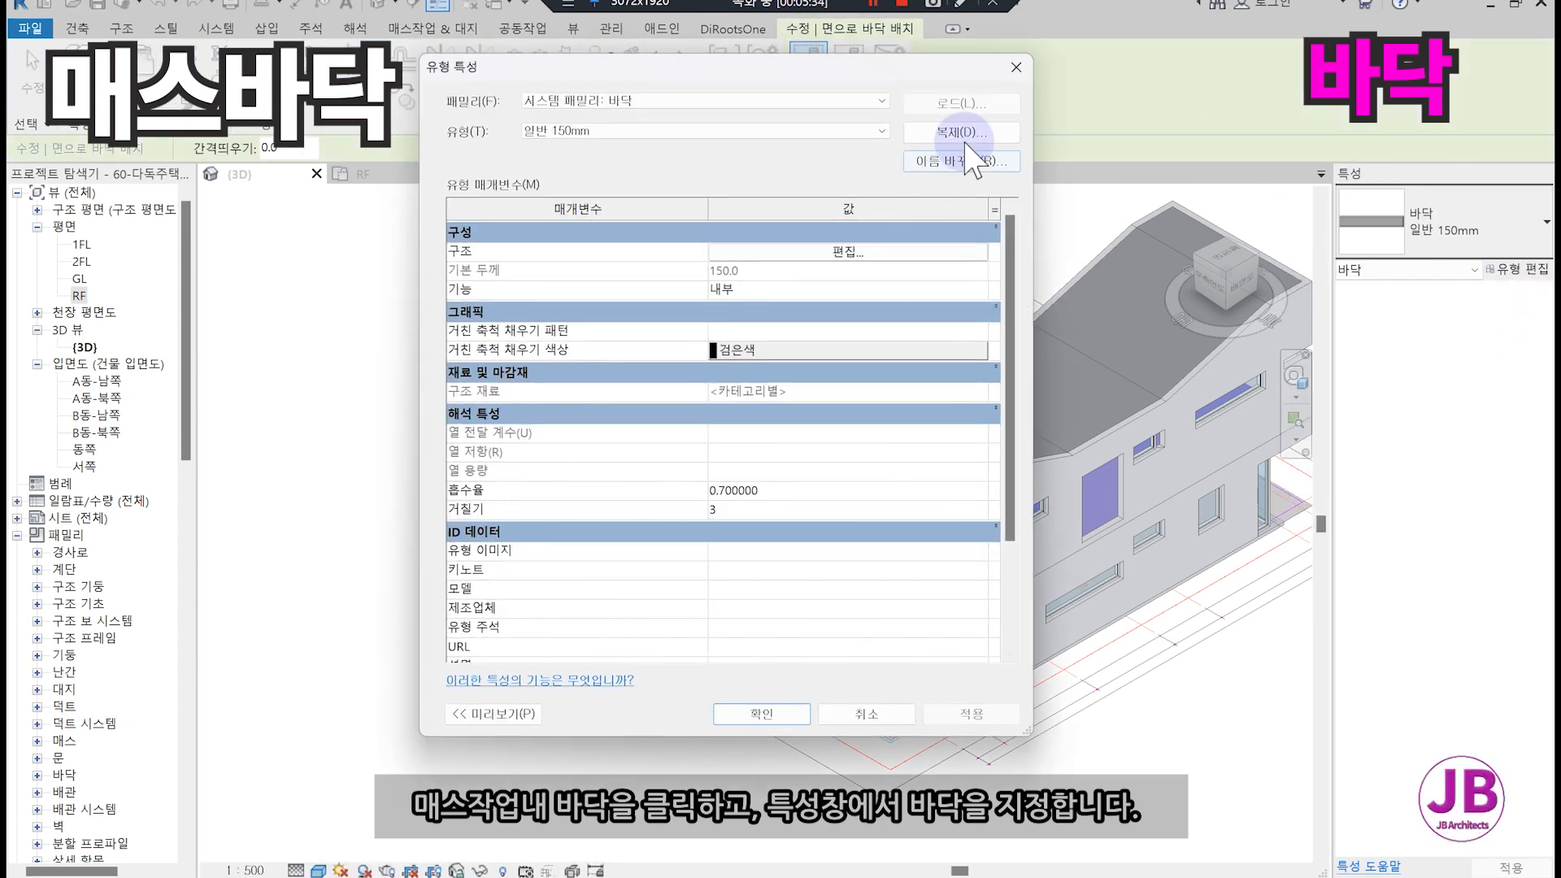
left_click(964, 137)
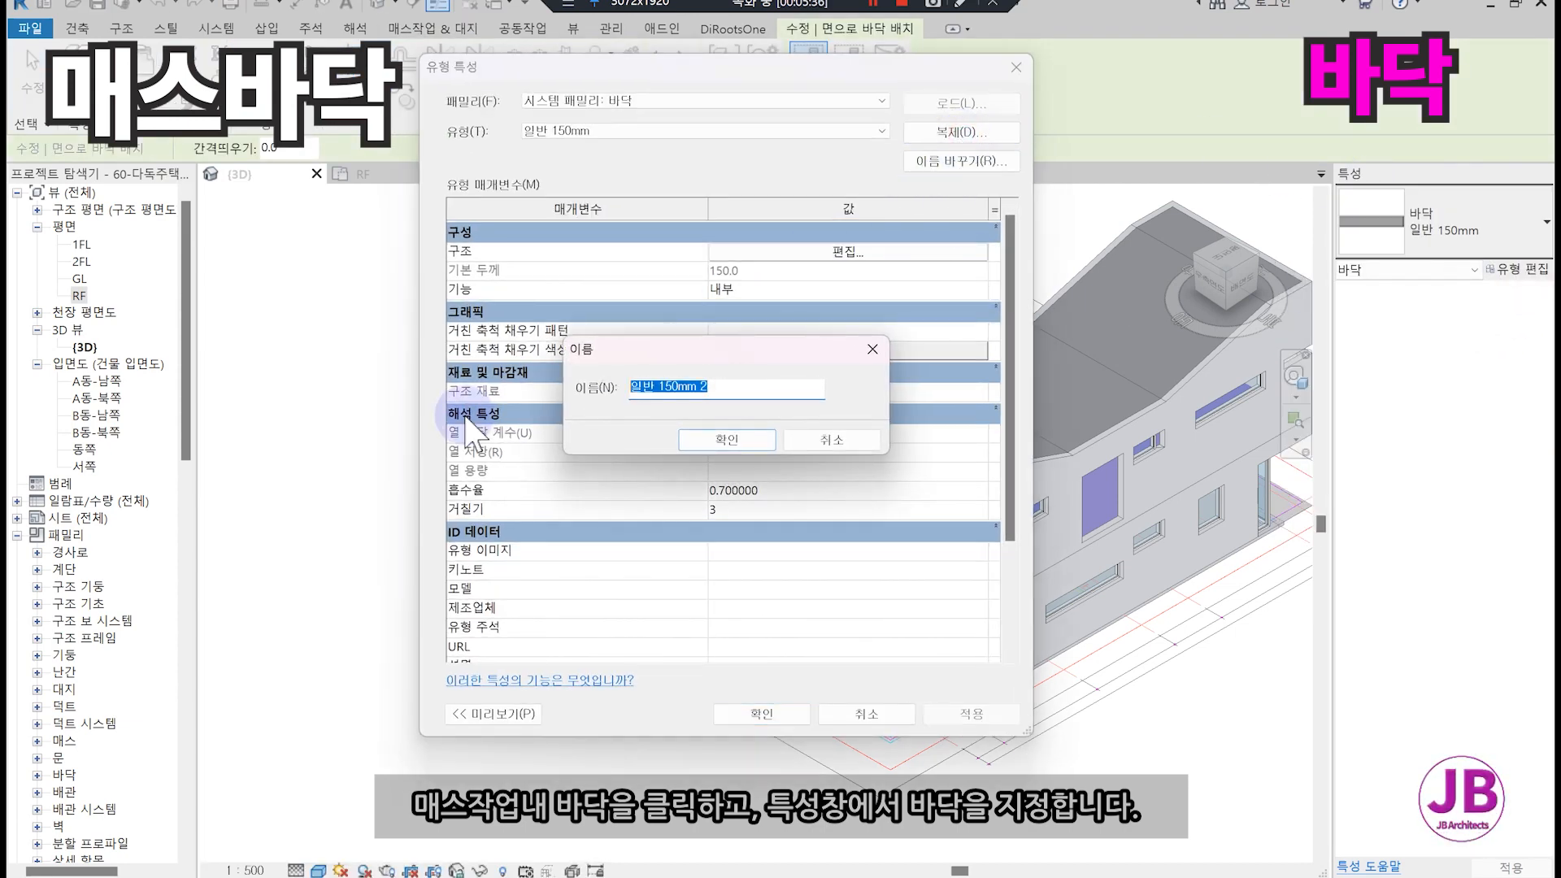
type("JB-SLAB")
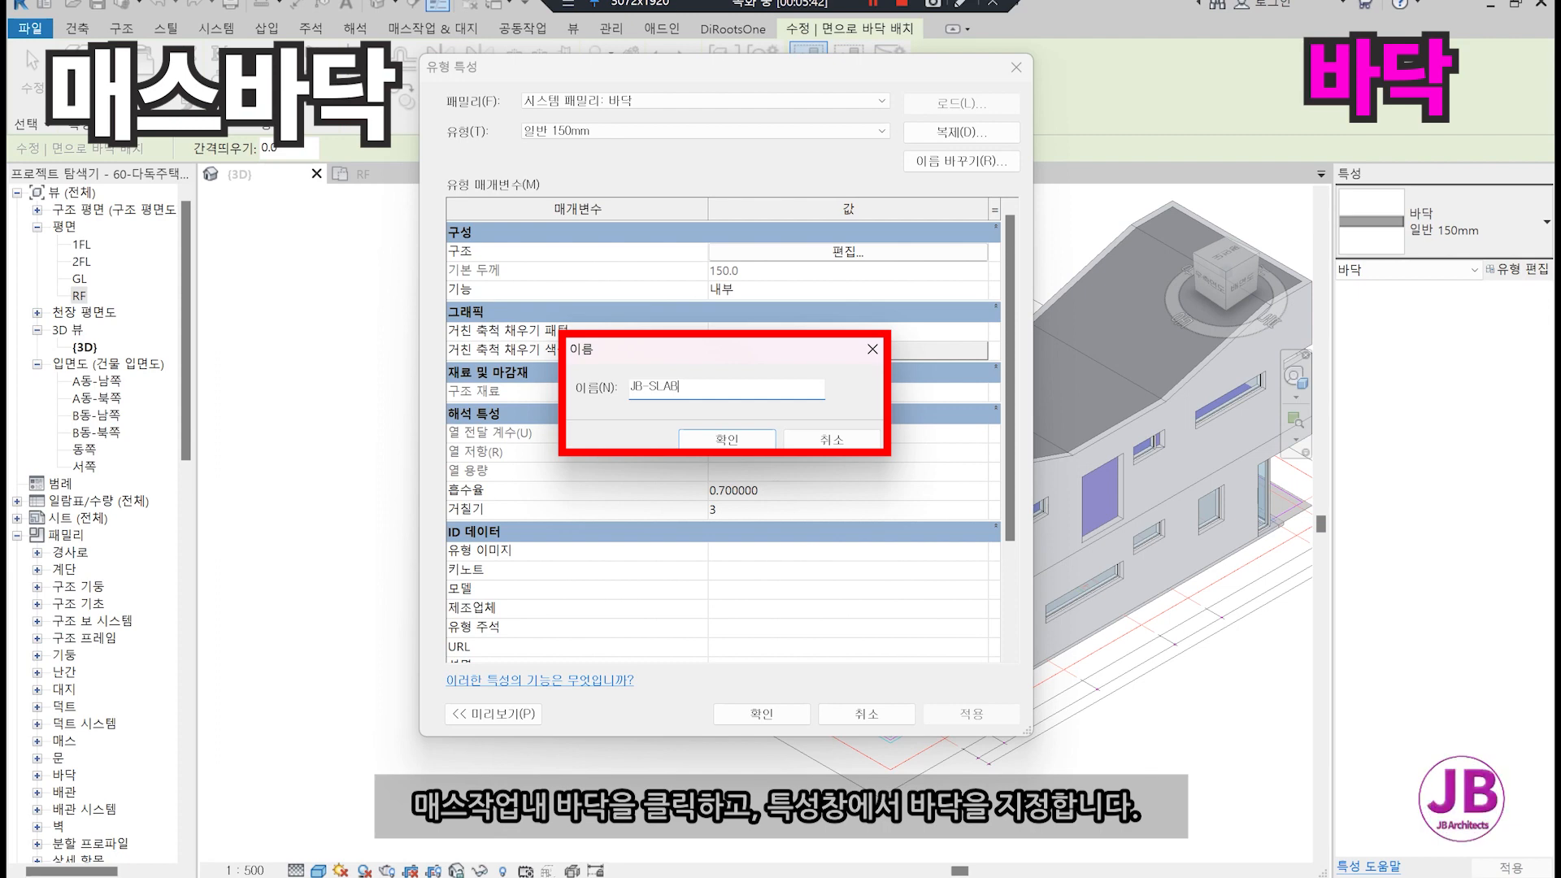
key("Return")
Open the material of the JB-SLAB structure layer and duplicate material JB-ROOF as JB-SLAB.
left_click(793, 253)
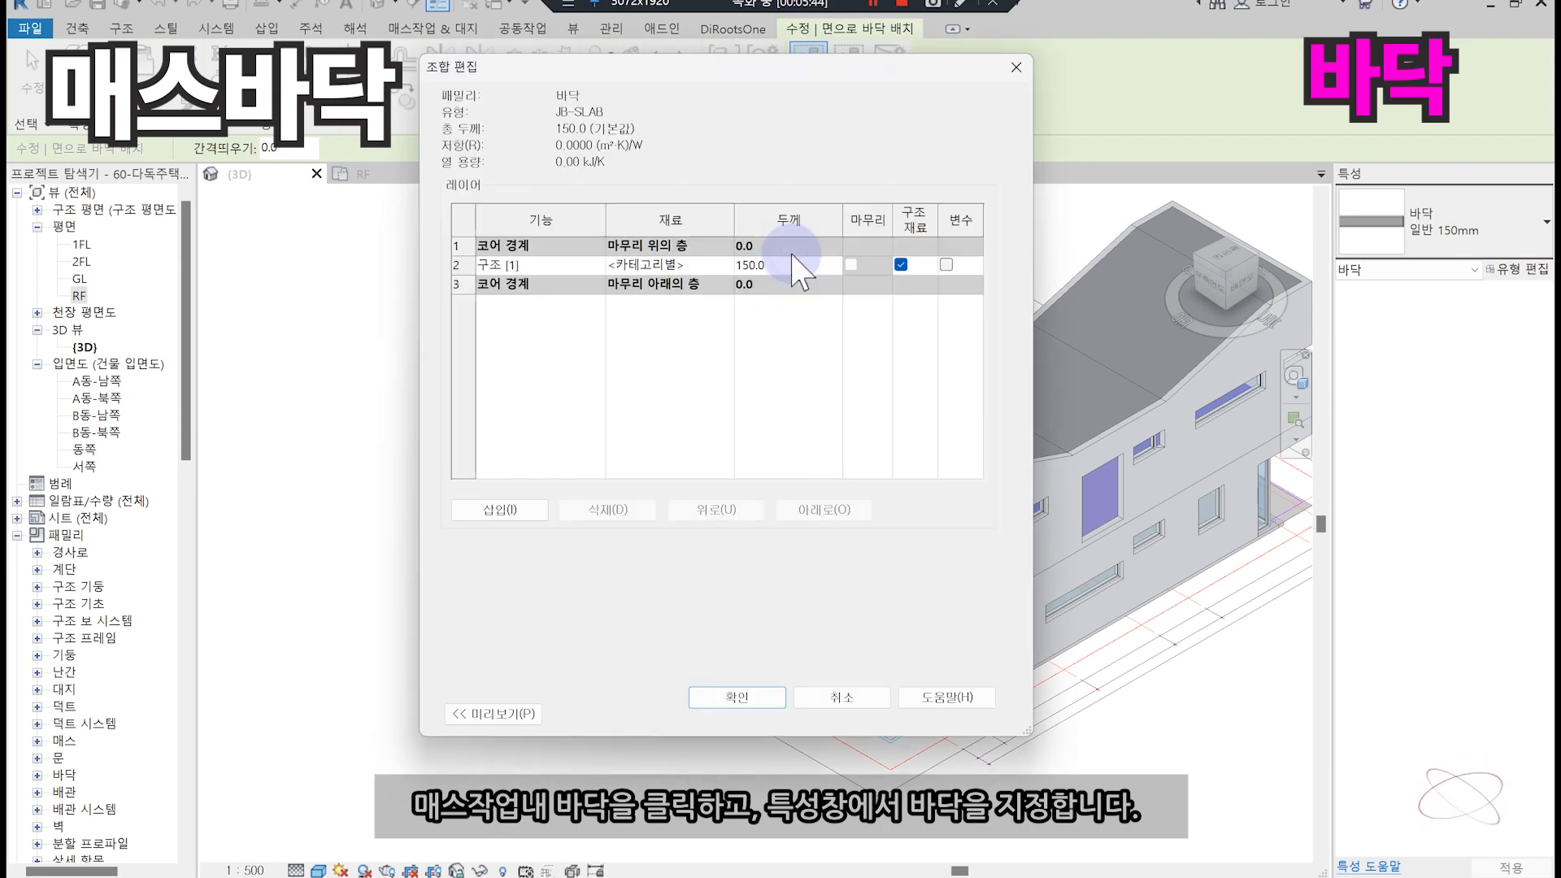
left_click(727, 264)
left_click(236, 265)
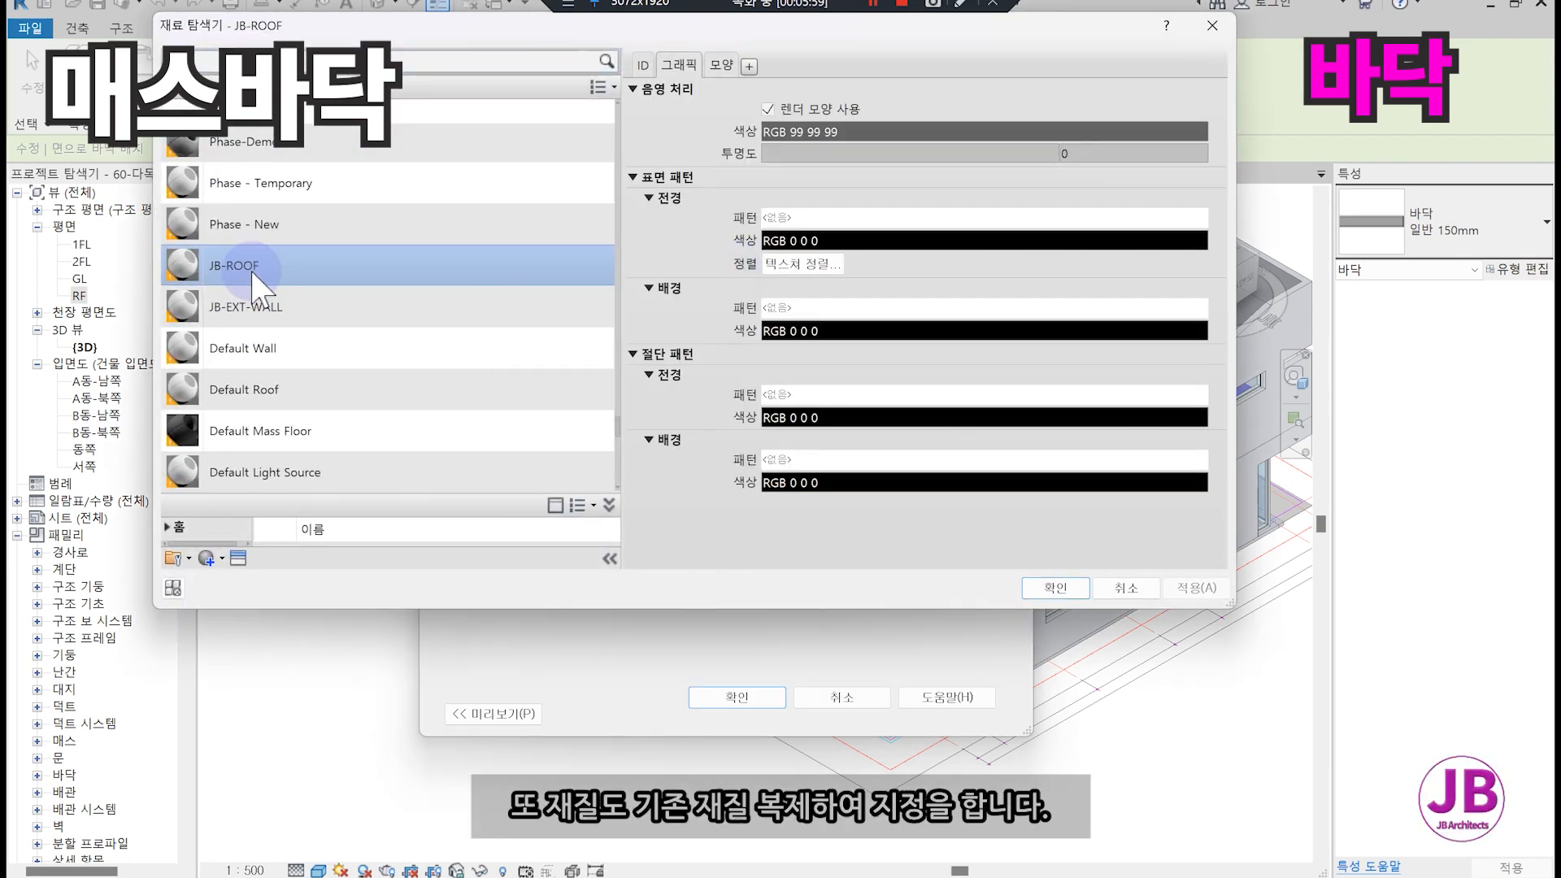
scroll(244, 272, "up", 10)
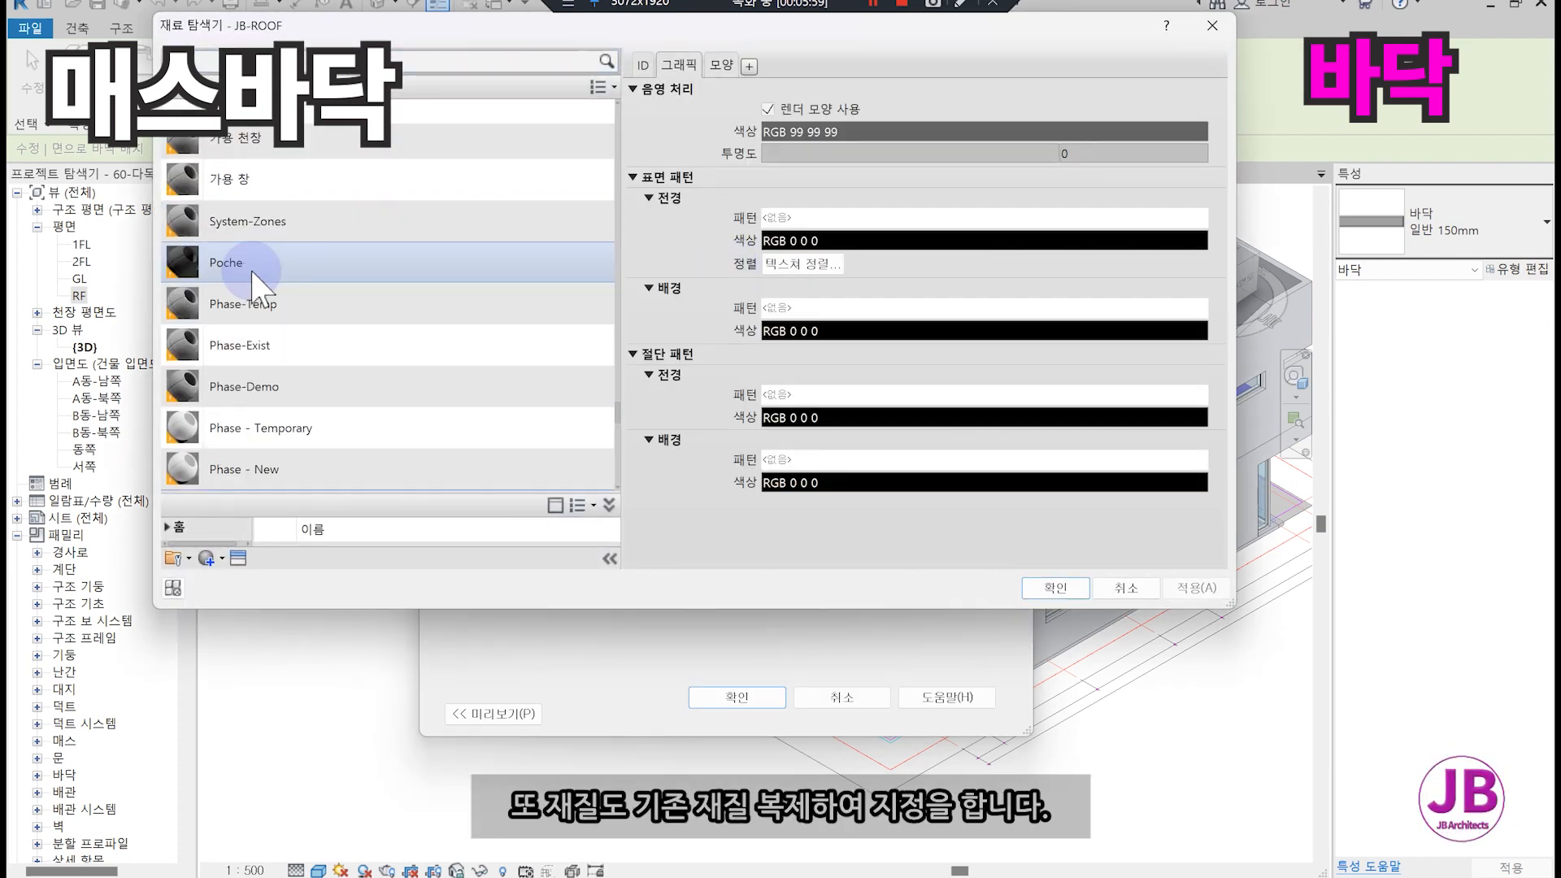
scroll(252, 277, "down", 5)
right_click(272, 391)
left_click(358, 412)
type("JB-SLAB")
key("Return")
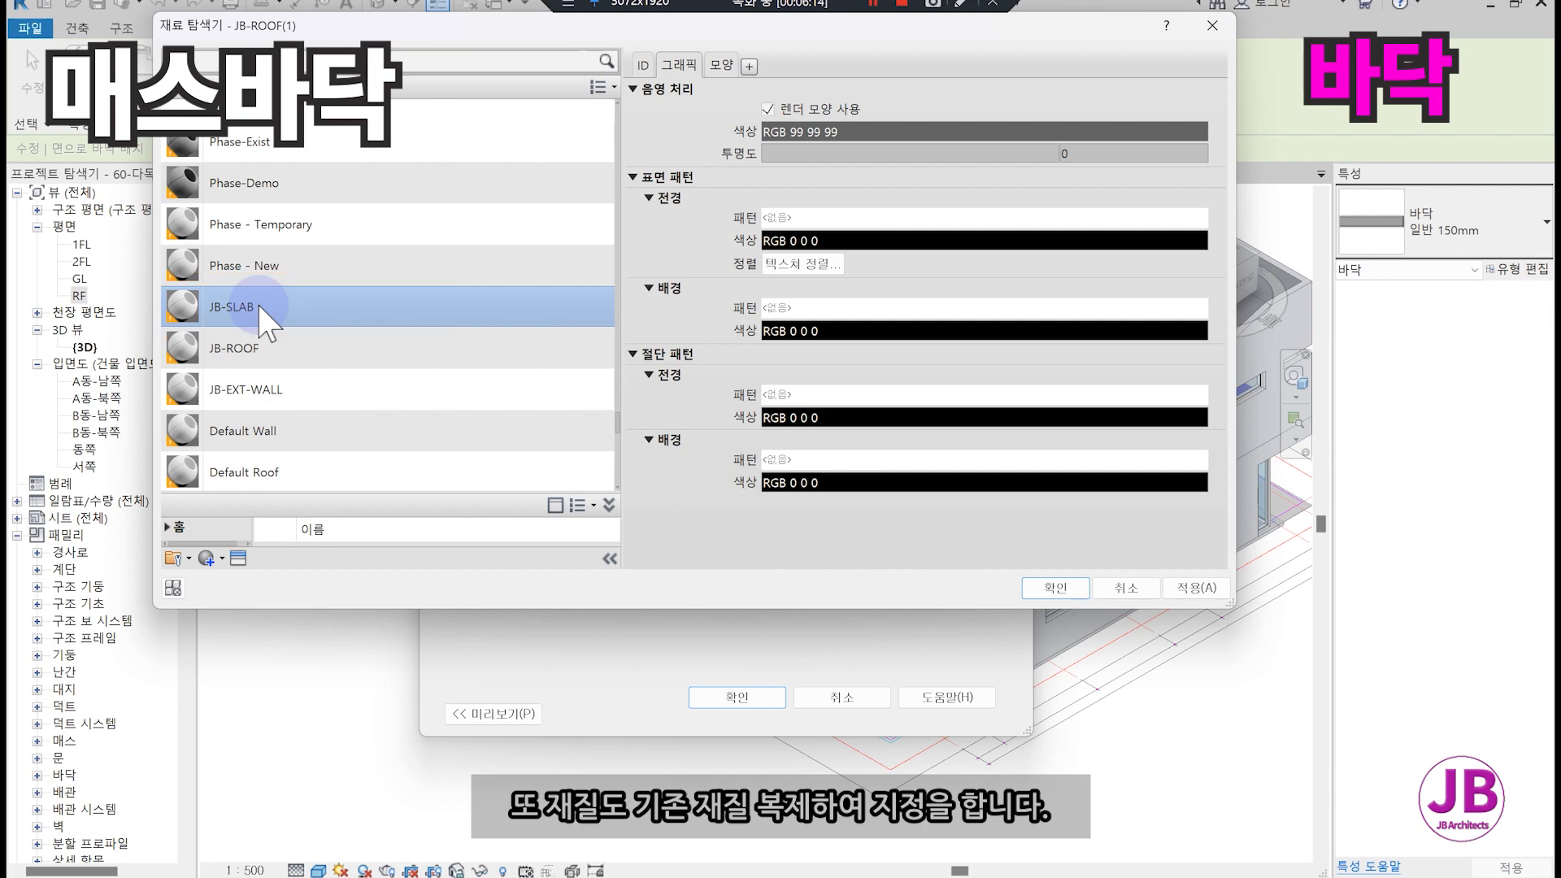
Duplicate the JB-SLAB material's appearance asset and assign the material to the floor's structure layer.
left_click(724, 64)
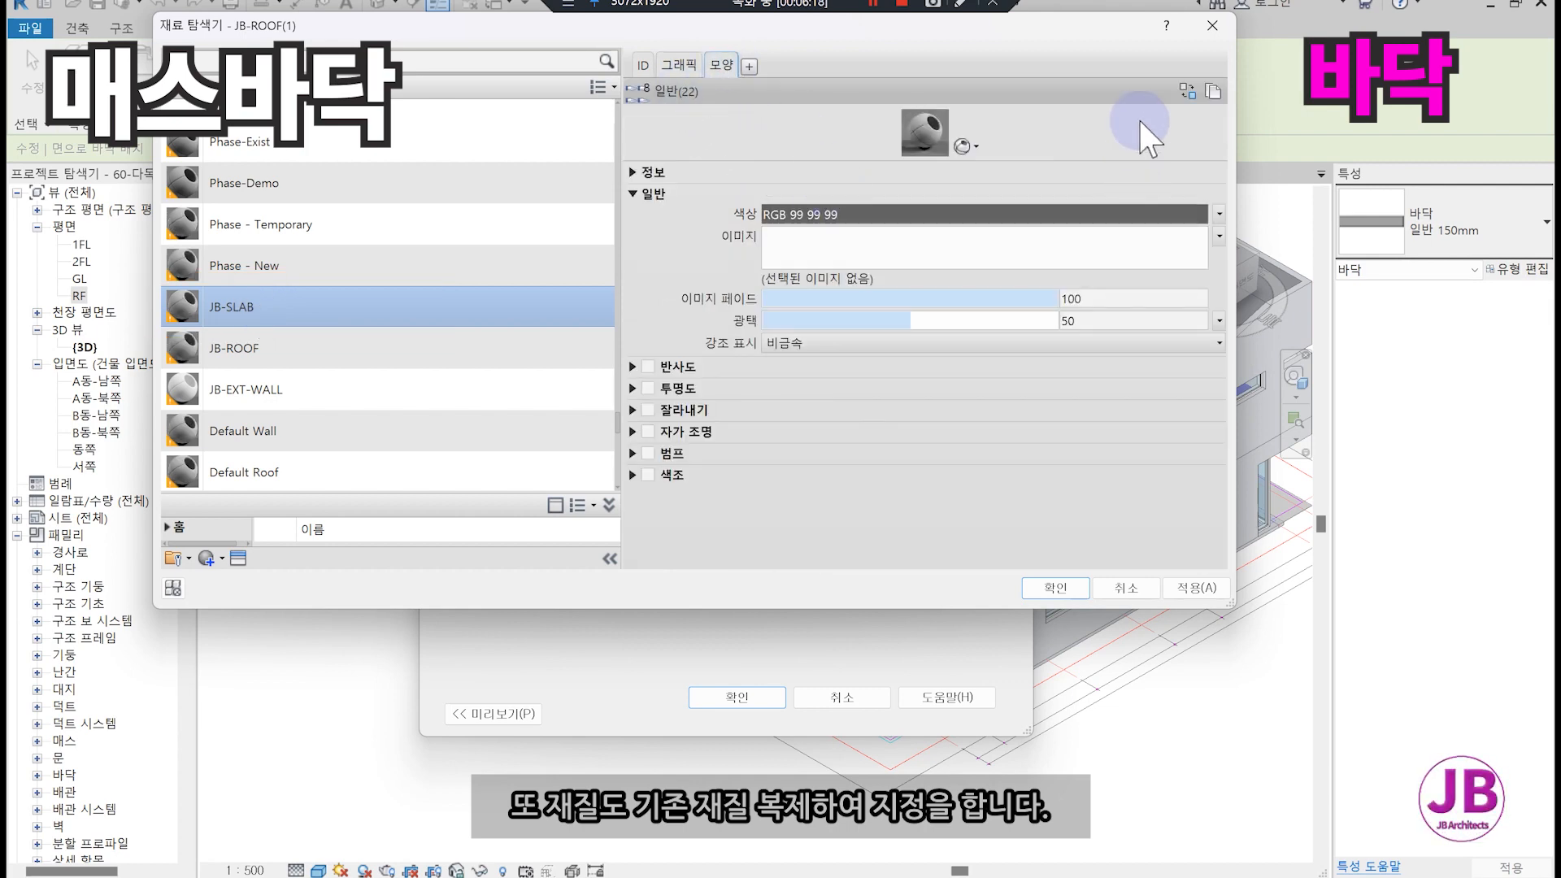
left_click(1214, 89)
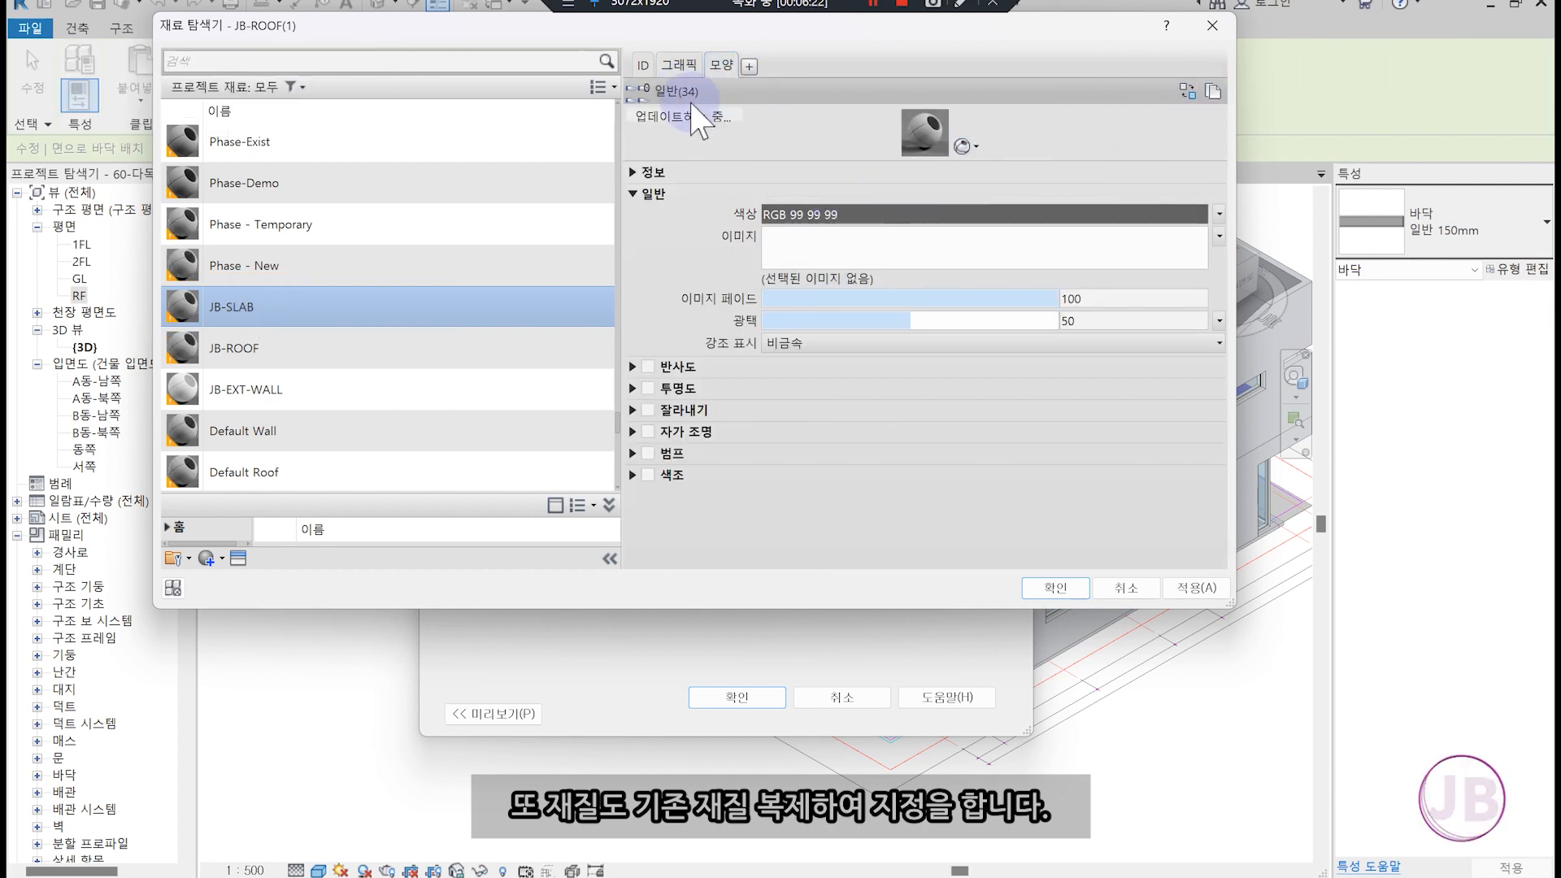
left_click(643, 65)
left_click(676, 64)
left_click(722, 64)
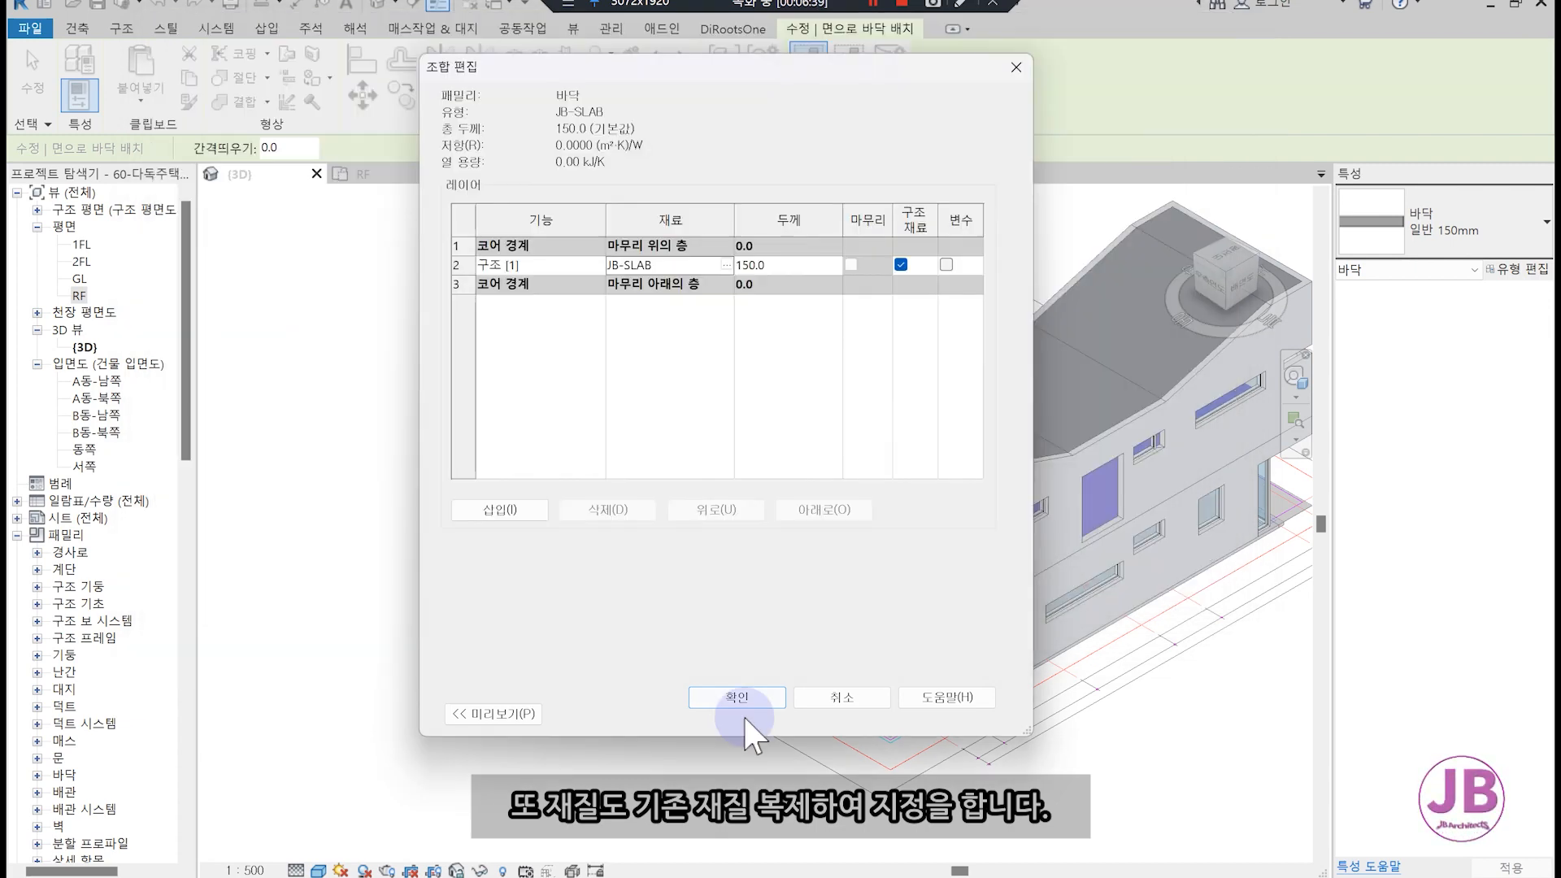
left_click(736, 697)
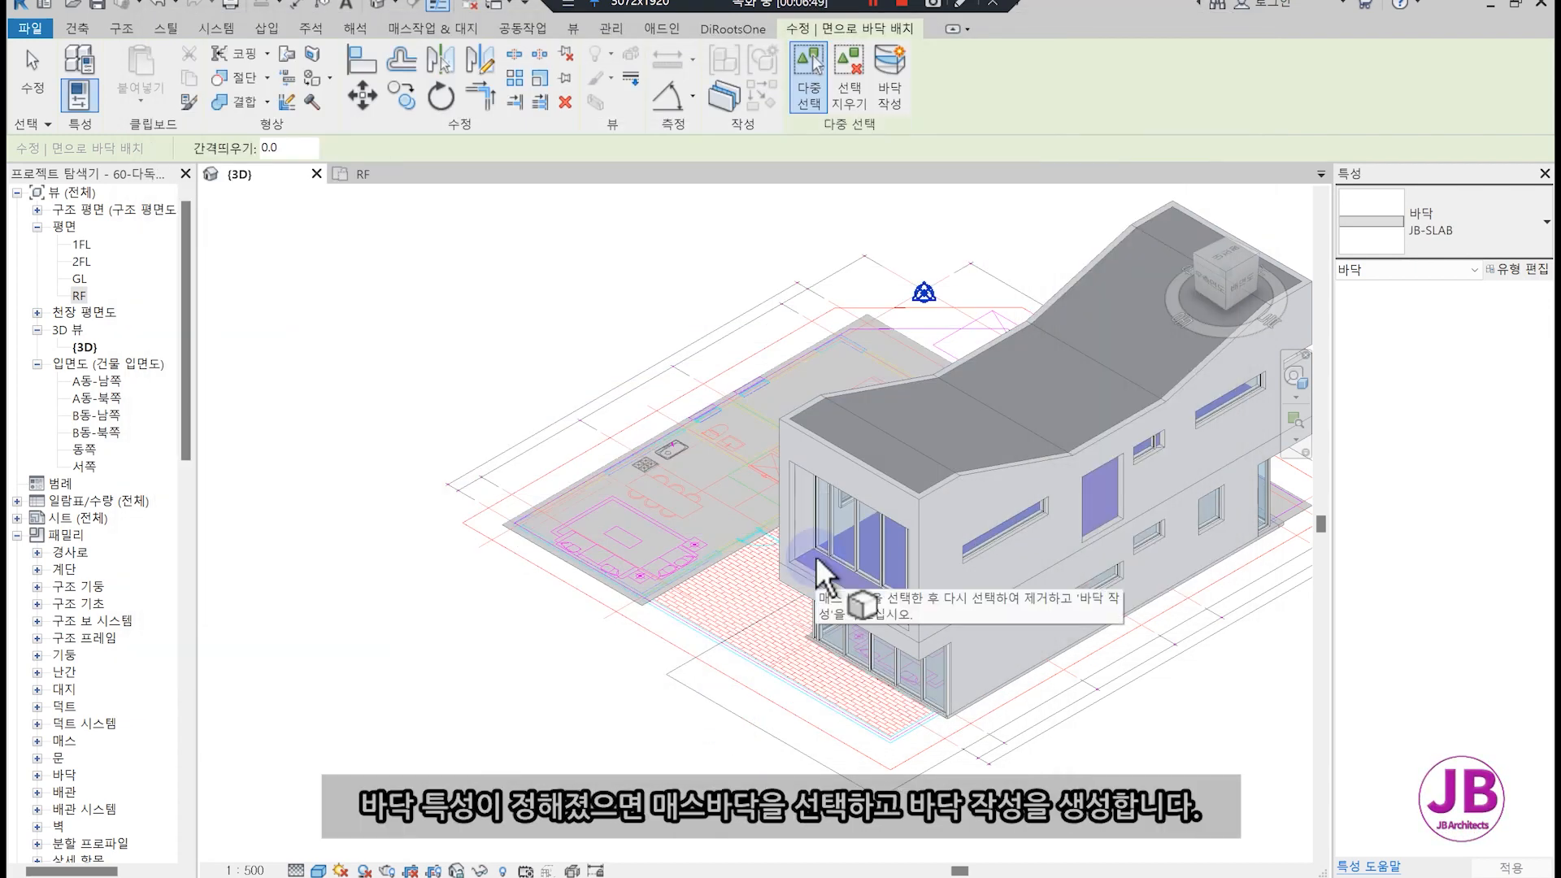
Create JB-SLAB floors by face from the 1FL and 2FL mass floors.
scroll(828, 560, "up", 2)
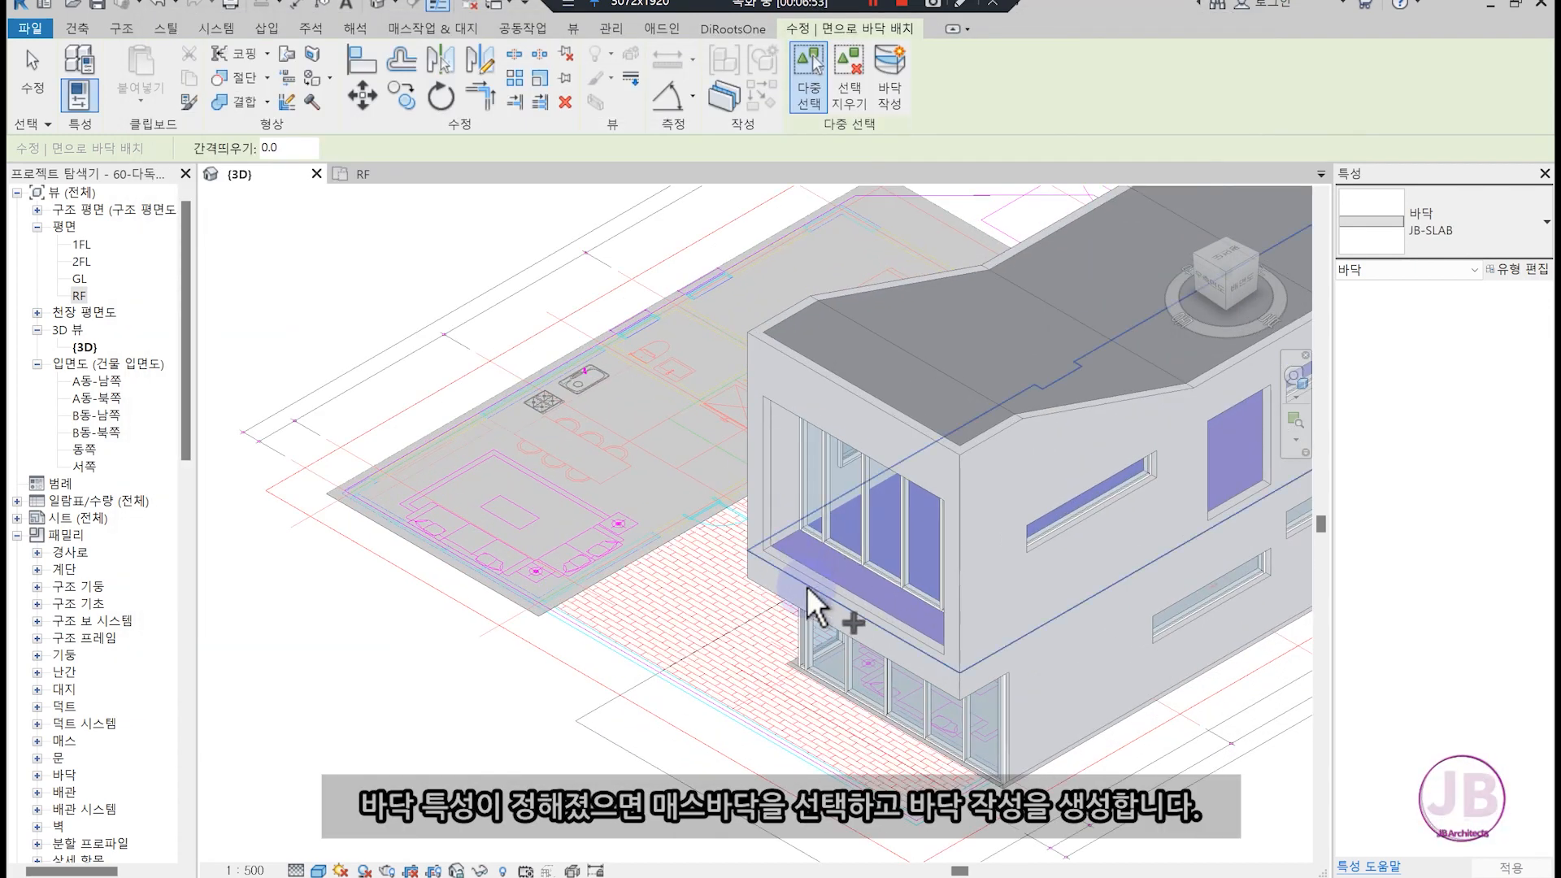
left_click(891, 91)
middle_click_drag(759, 486, 726, 565, "shift")
Switch mass display to 뷰 설정별 매스 표시 and hide the imported DWG drawings in the 3D view.
left_click(105, 99)
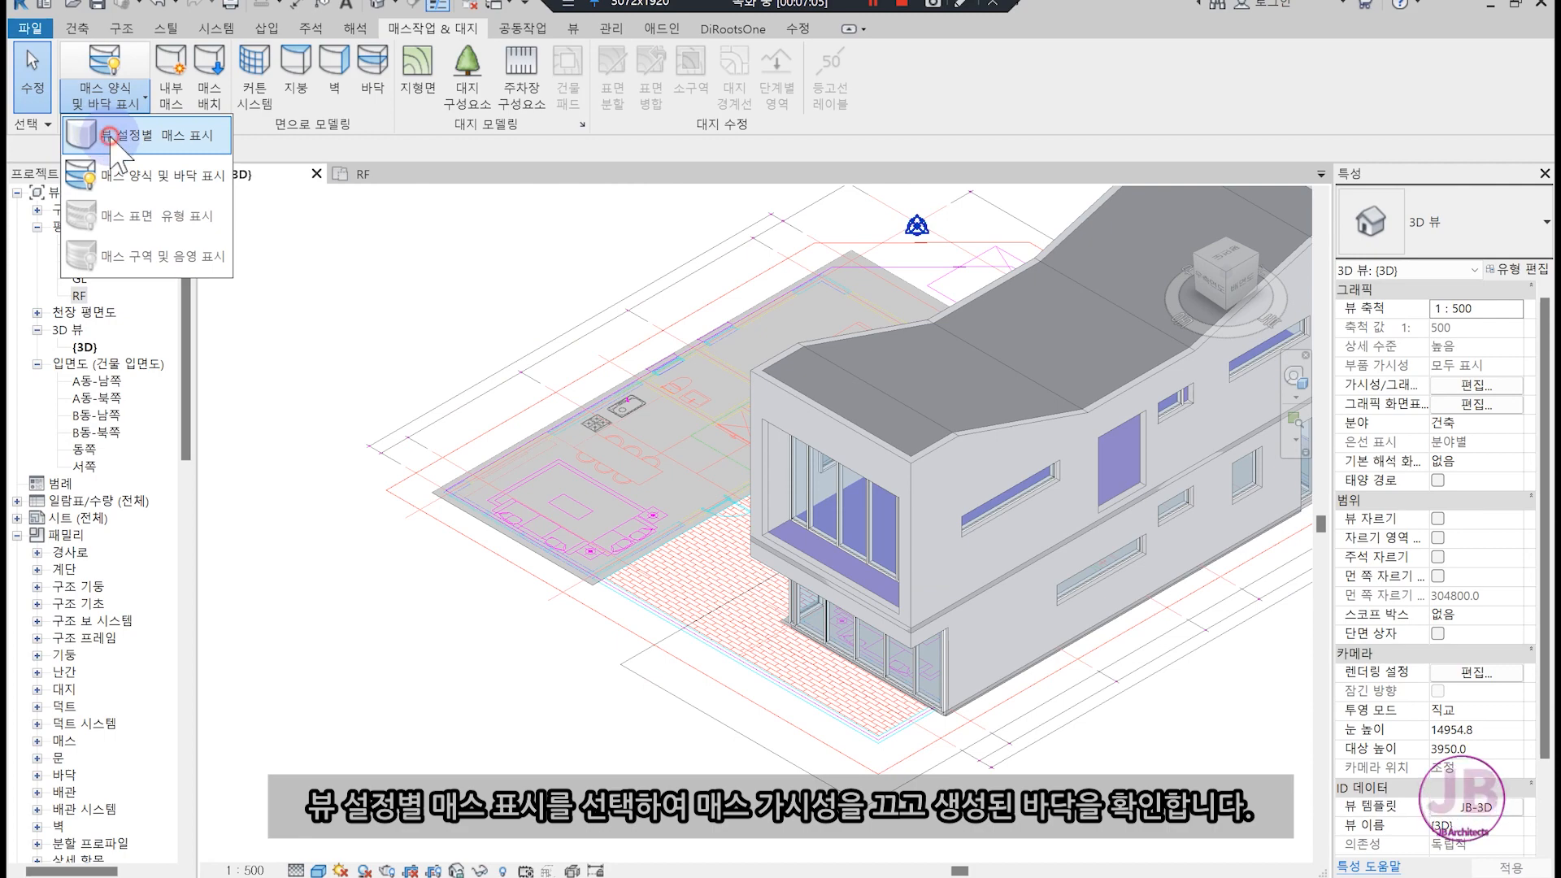
left_click(122, 126)
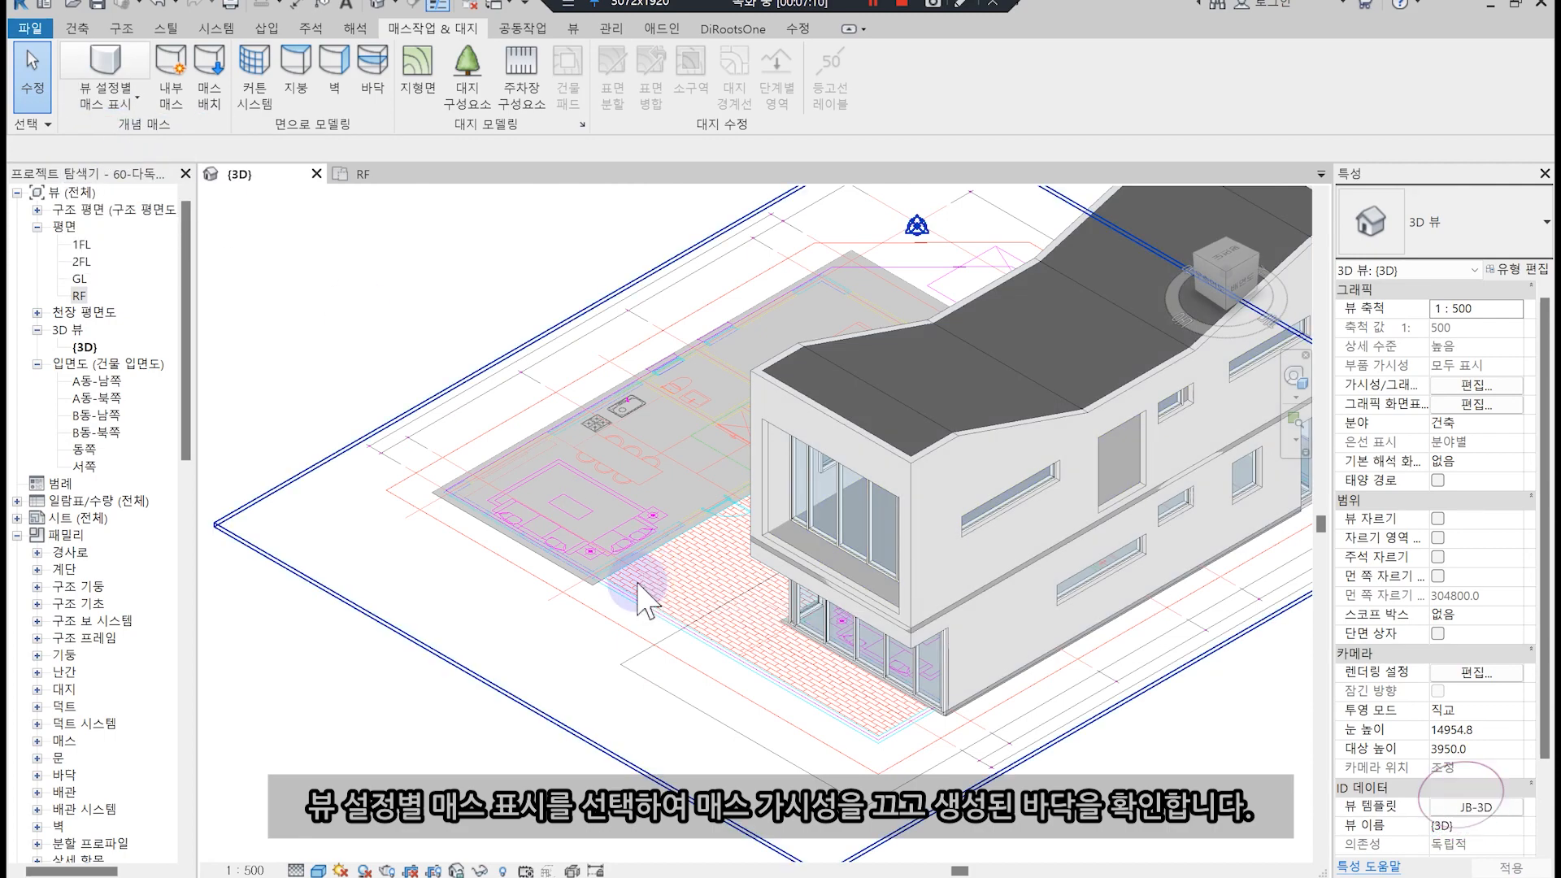
key("v")
key("g")
left_click(681, 93)
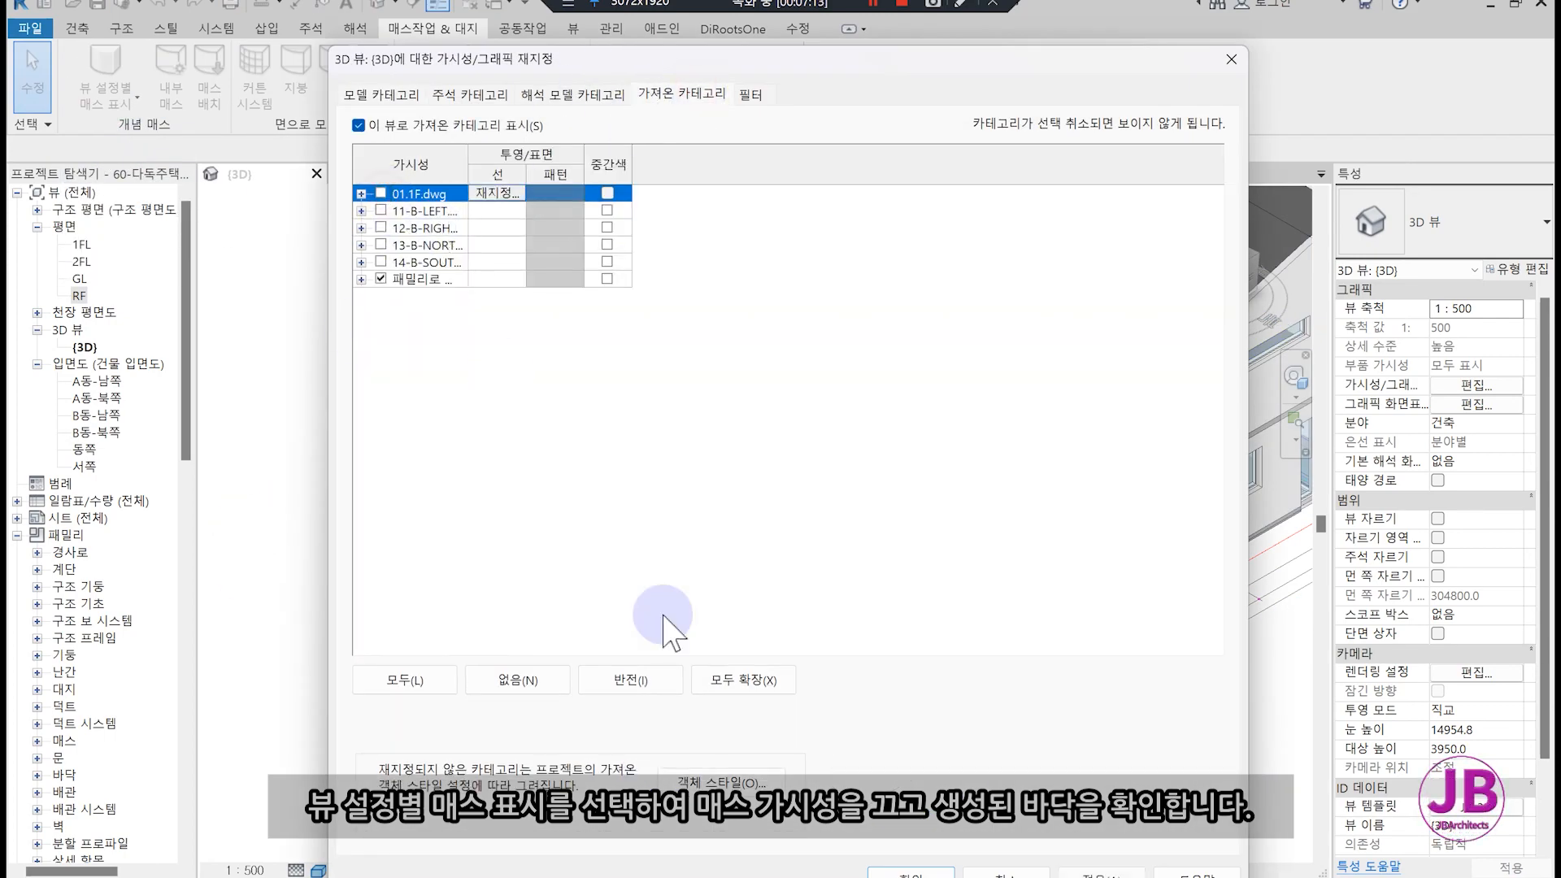
left_click(909, 872)
middle_click_drag(802, 776, 691, 804, "shift")
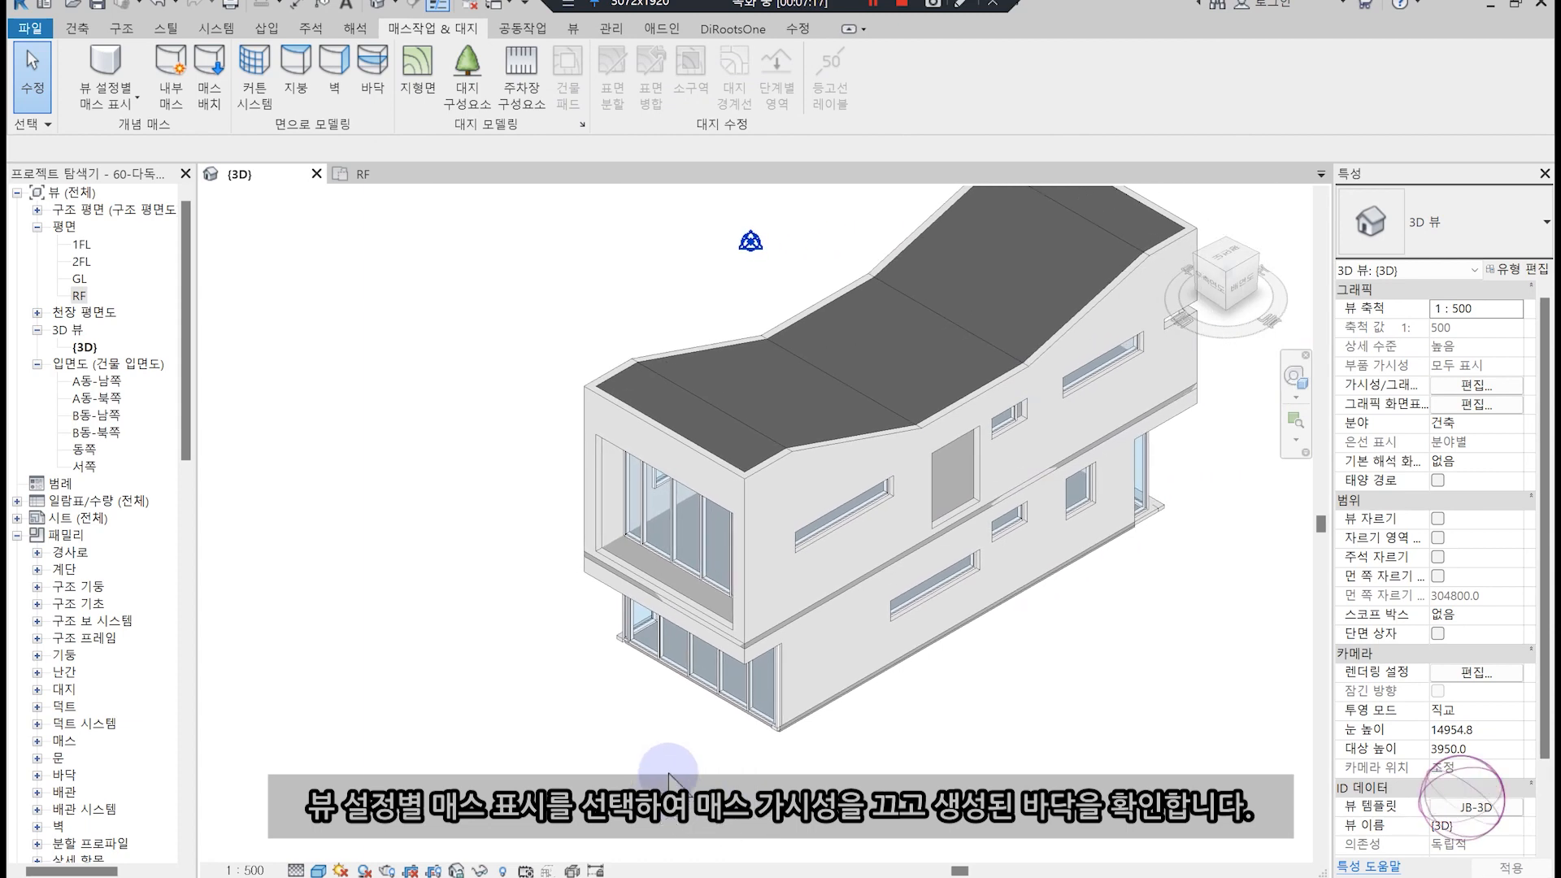
Edit the 2FL floor boundary and draw a rectangle over the building outline with an offset of -200.
left_click(785, 620)
left_click(821, 98)
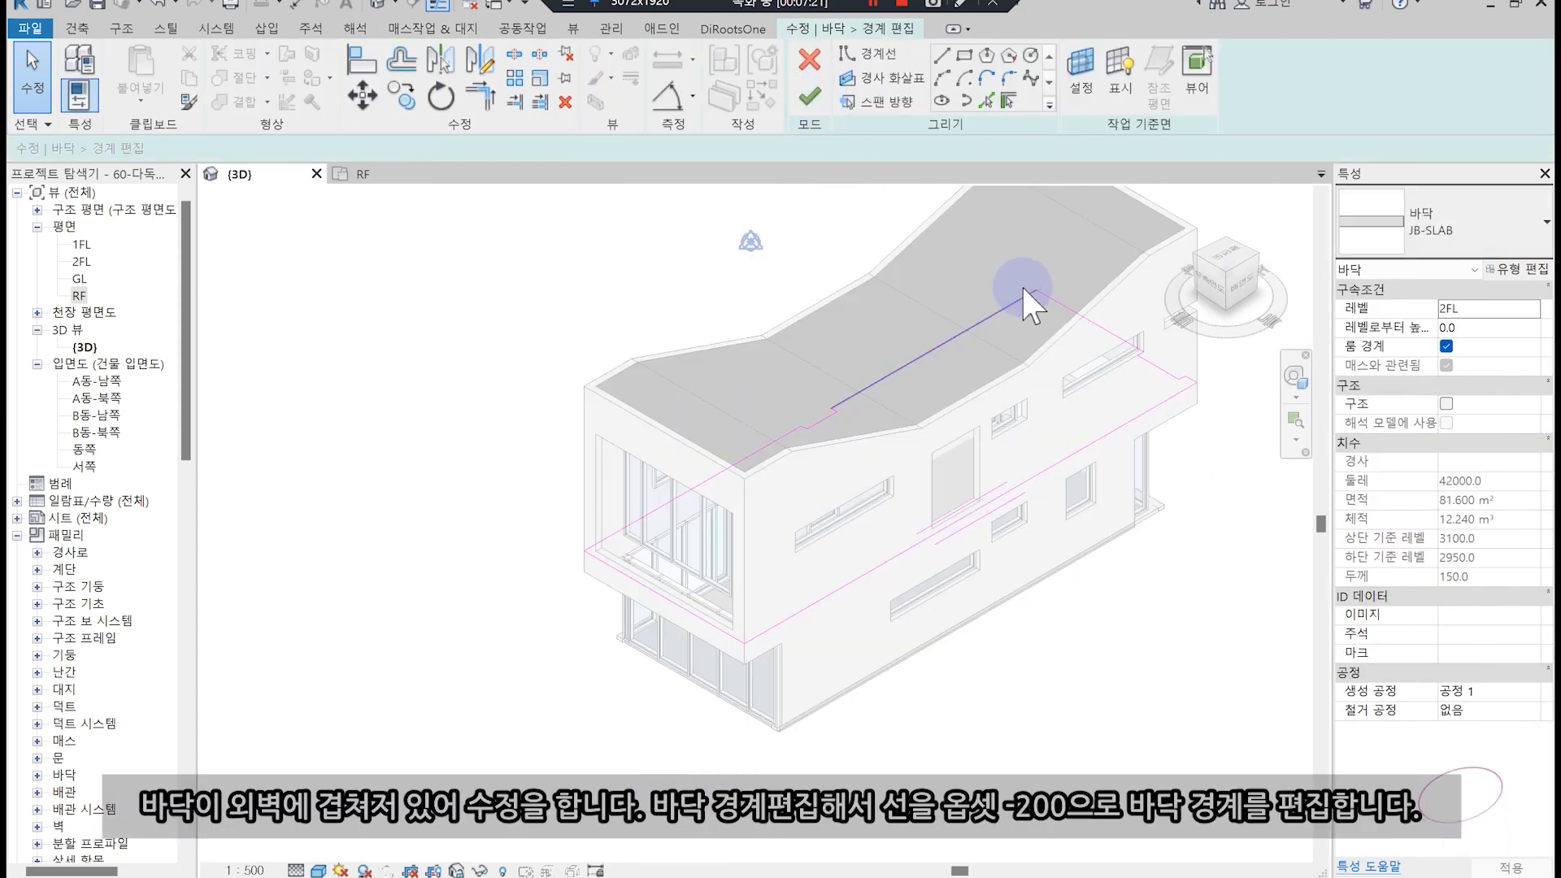
left_click(965, 55)
left_click(196, 148)
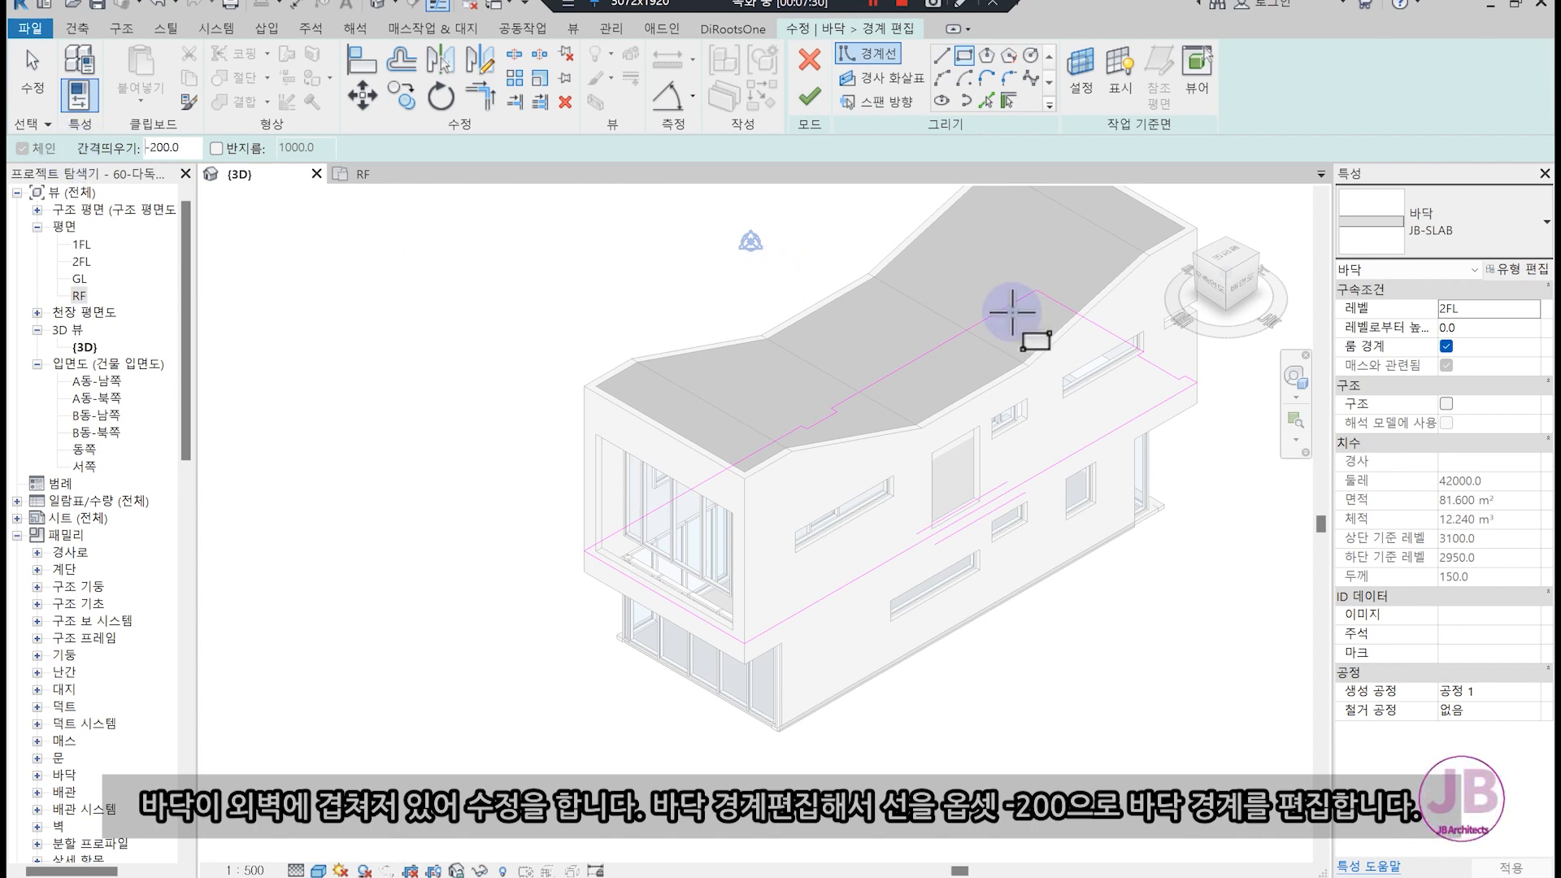
scroll(777, 639, "up", 5)
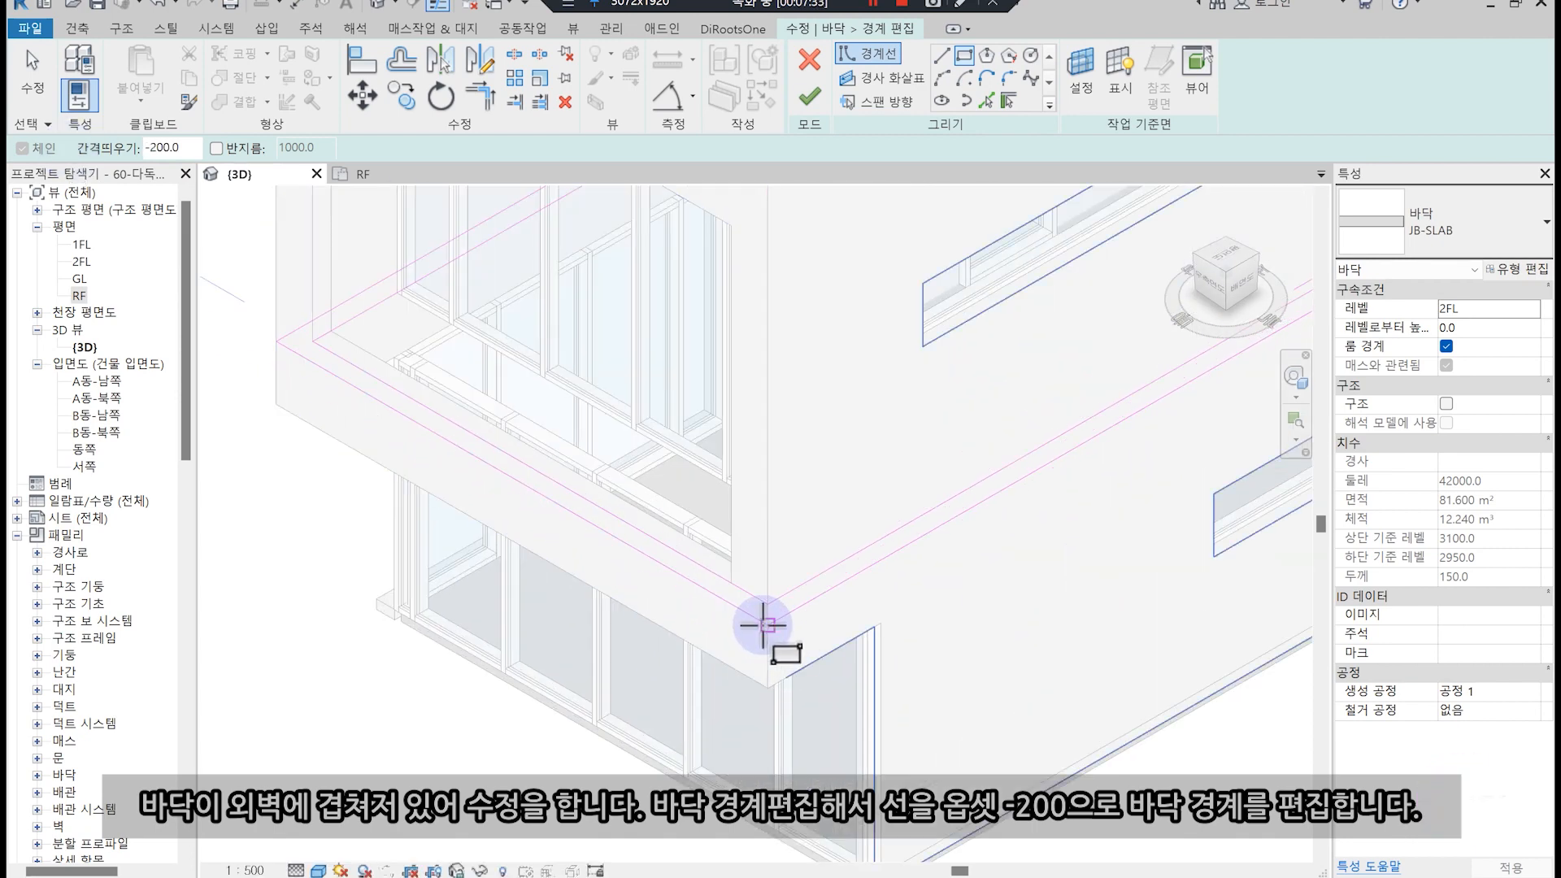
left_click(767, 626)
Delete the outer 2FL boundary lines that meet at the front corners, keeping the offset rectangle.
key("Escape")
key("Escape")
left_click(795, 609)
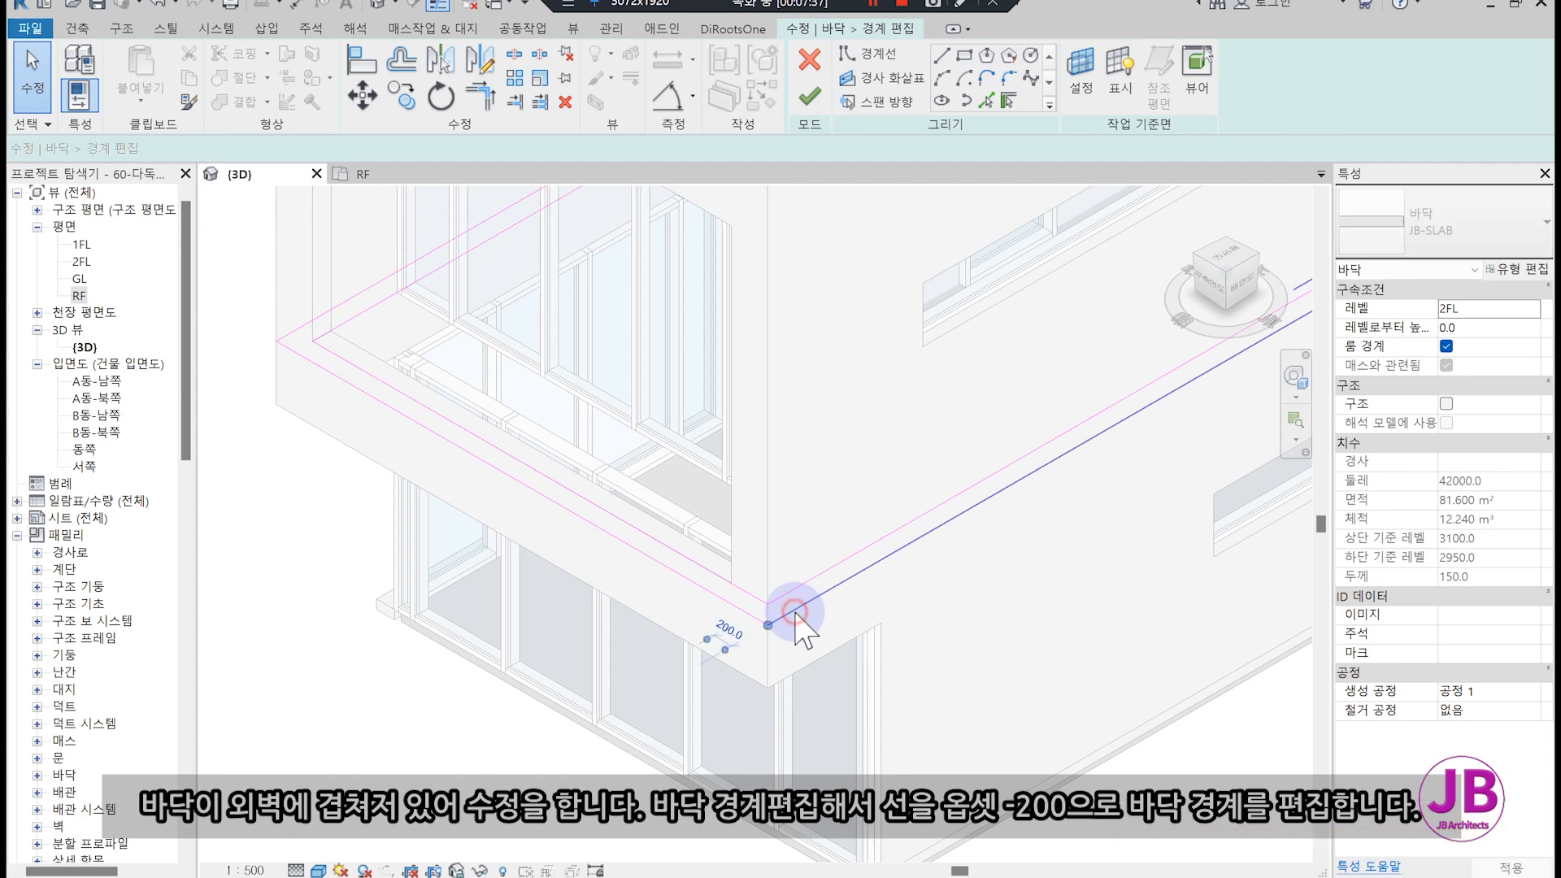
key("Delete")
left_click(743, 611)
key("Delete")
left_click(343, 295)
key("Delete")
scroll(941, 686, "down", 5)
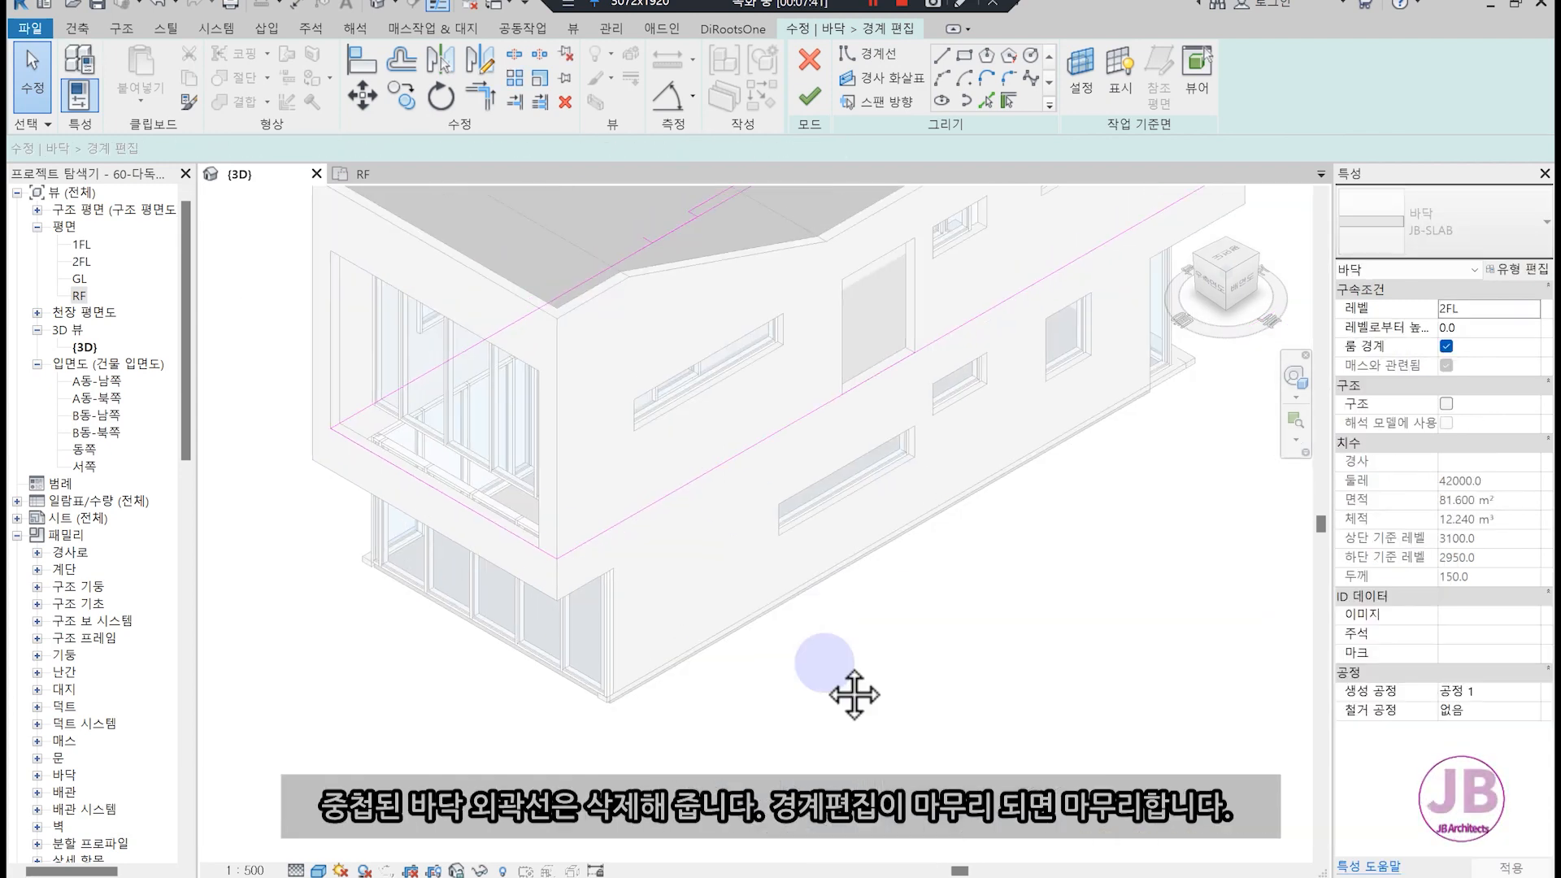
Delete the remaining outer 2FL boundary lines at the far end and along the back side, and finish the boundary edit.
left_click(1148, 384)
mouse_move(883, 220)
left_mouse_down()
mouse_move(1170, 415)
mouse_move(1183, 388)
left_mouse_up()
key("Delete")
left_click(857, 275)
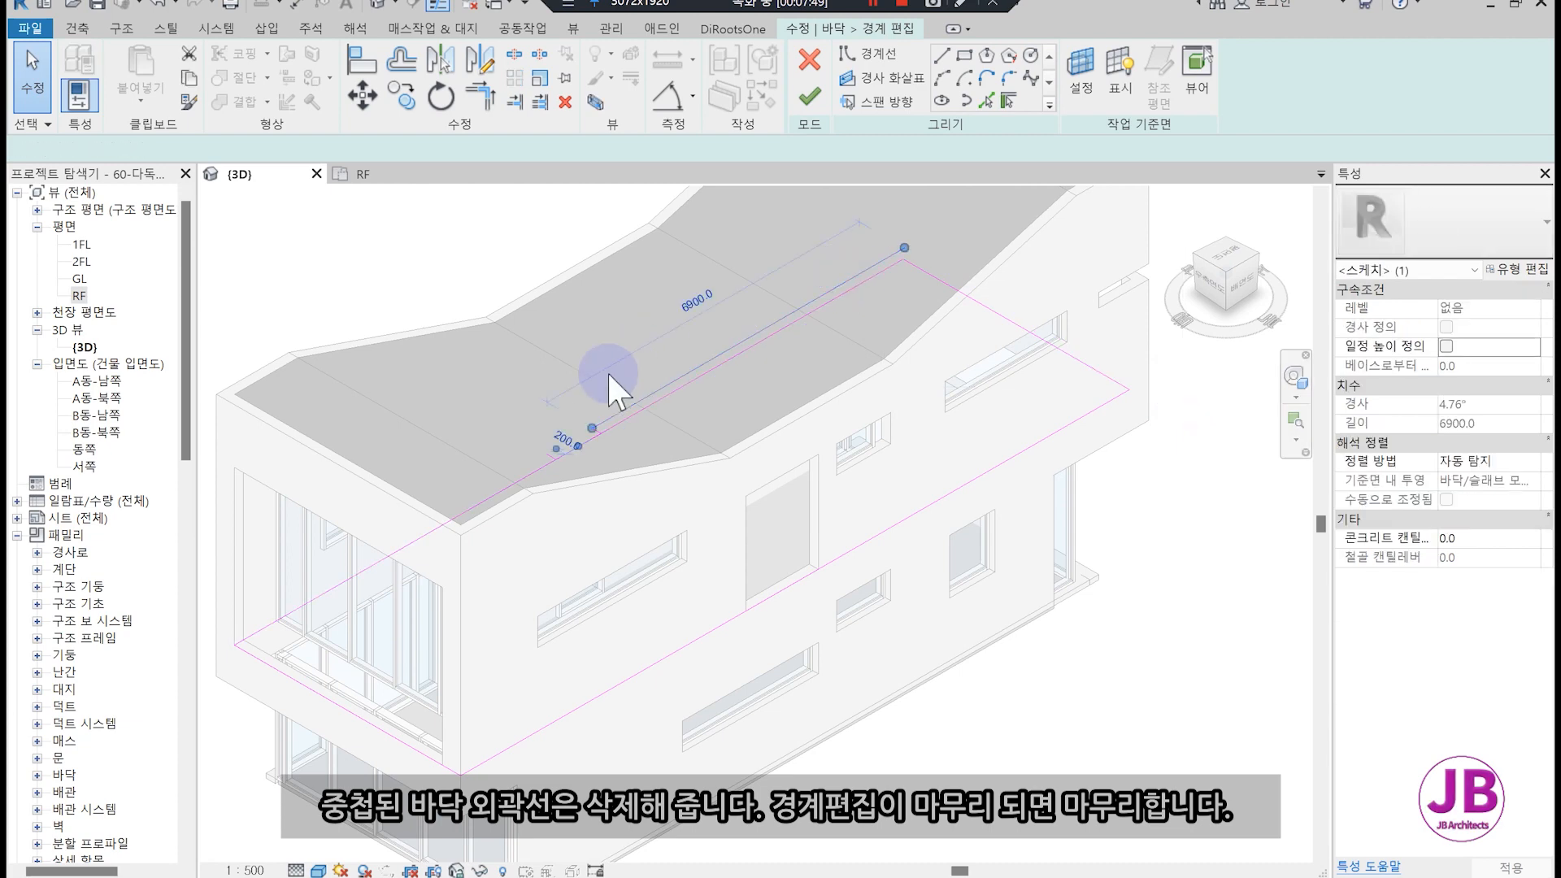
left_click_drag(631, 513, 631, 513)
key("Delete")
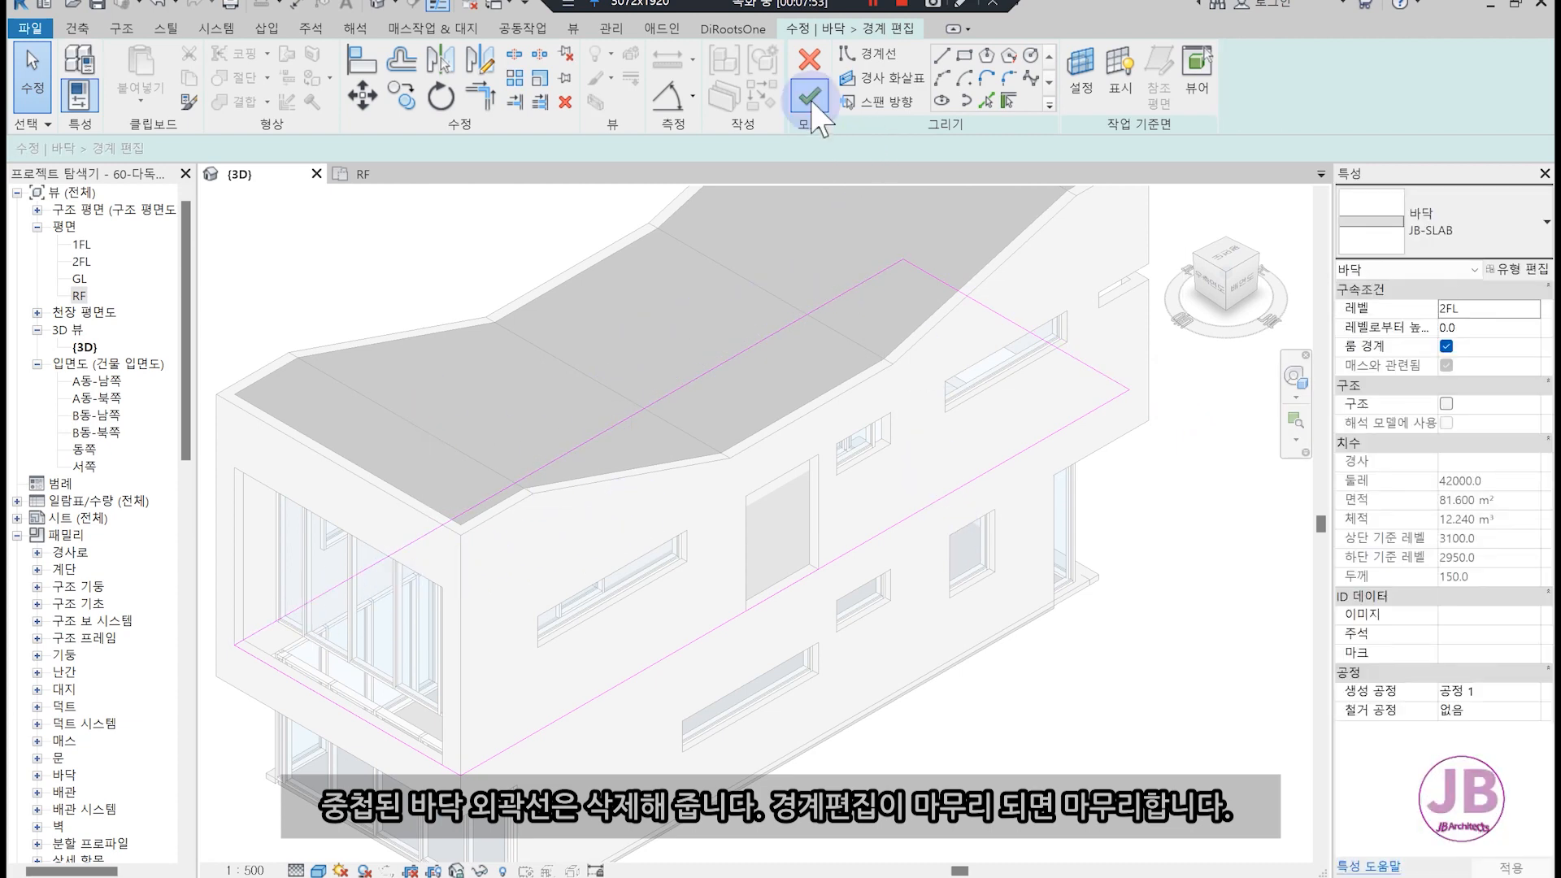
left_click(810, 102)
key("Escape")
scroll(701, 725, "up", 2)
mouse_move(701, 725)
middle_mouse_down()
mouse_move(657, 764)
mouse_move(738, 701)
middle_mouse_up()
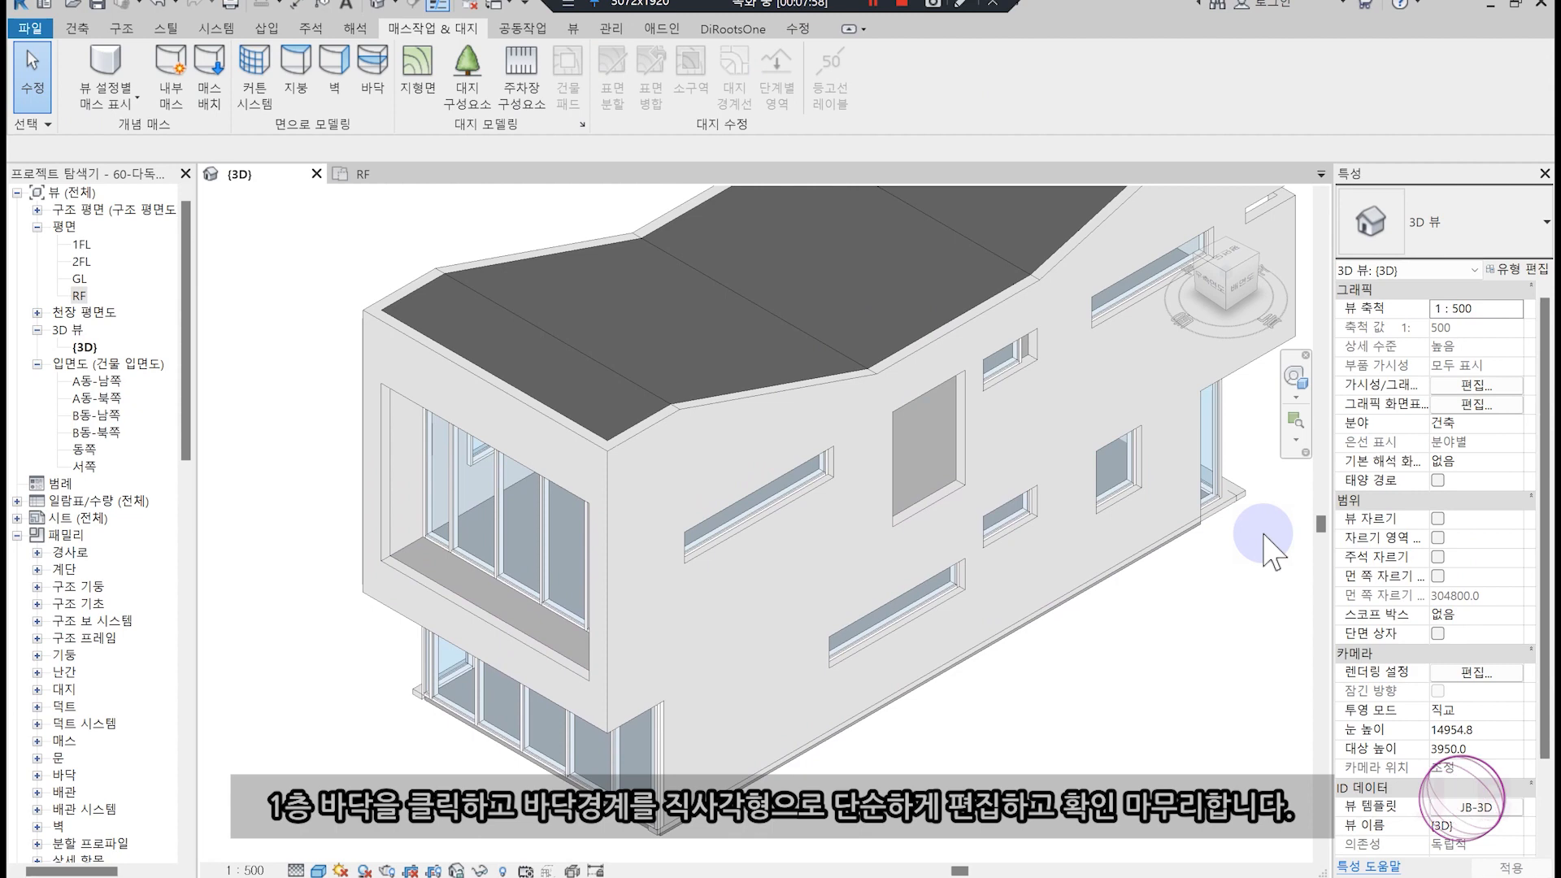
Edit the 1FL floor boundary and trim the outer lines along the far end and the back side to meet.
left_click(451, 676)
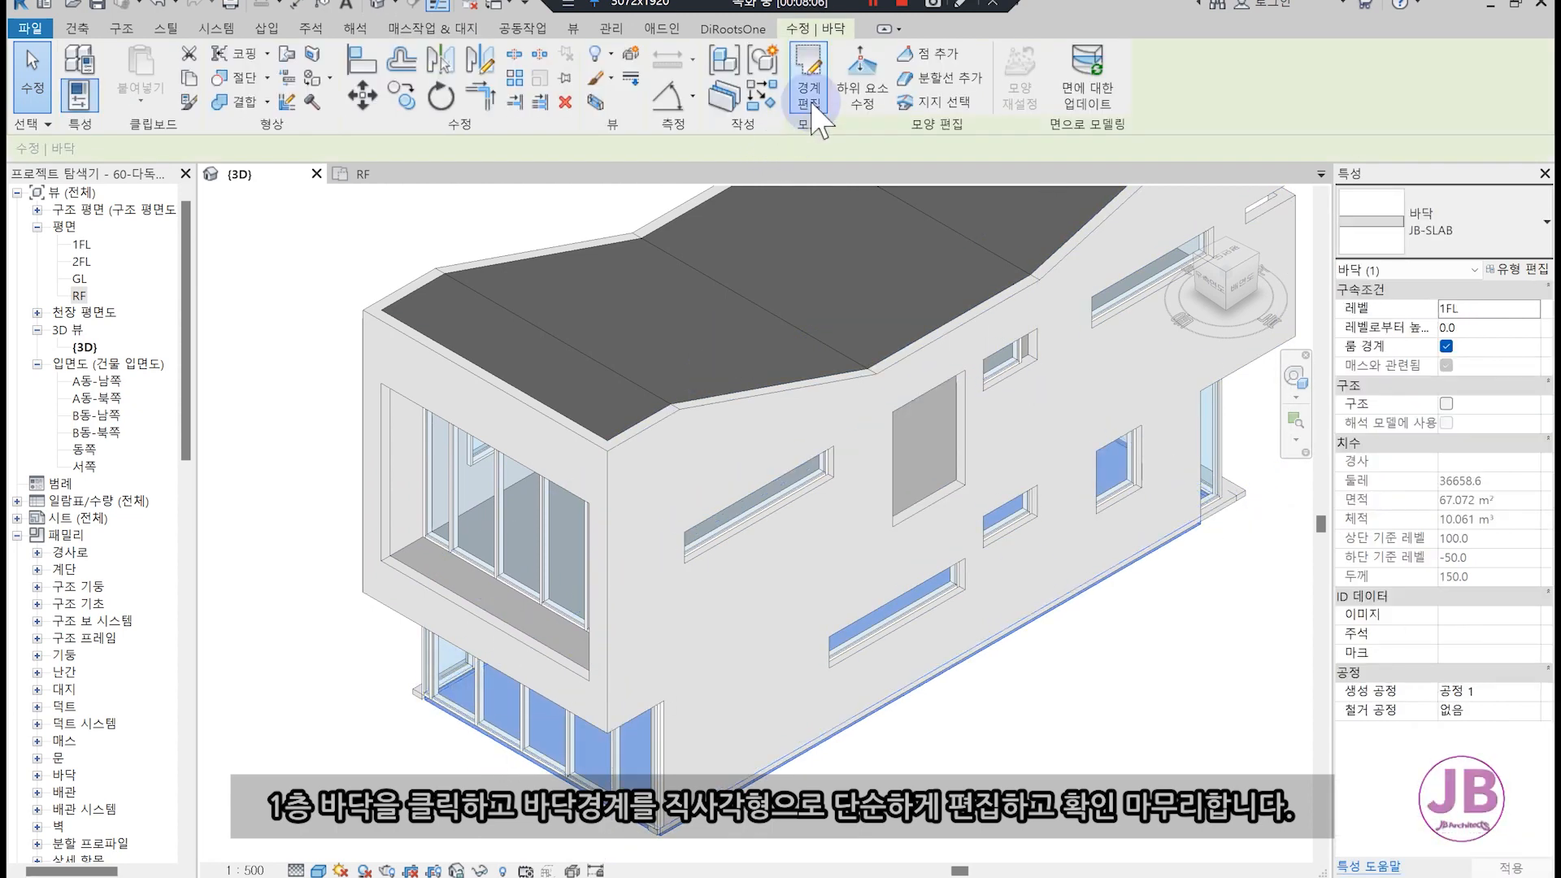
left_click(810, 96)
scroll(903, 486, "down", 2)
scroll(744, 754, "up", 1)
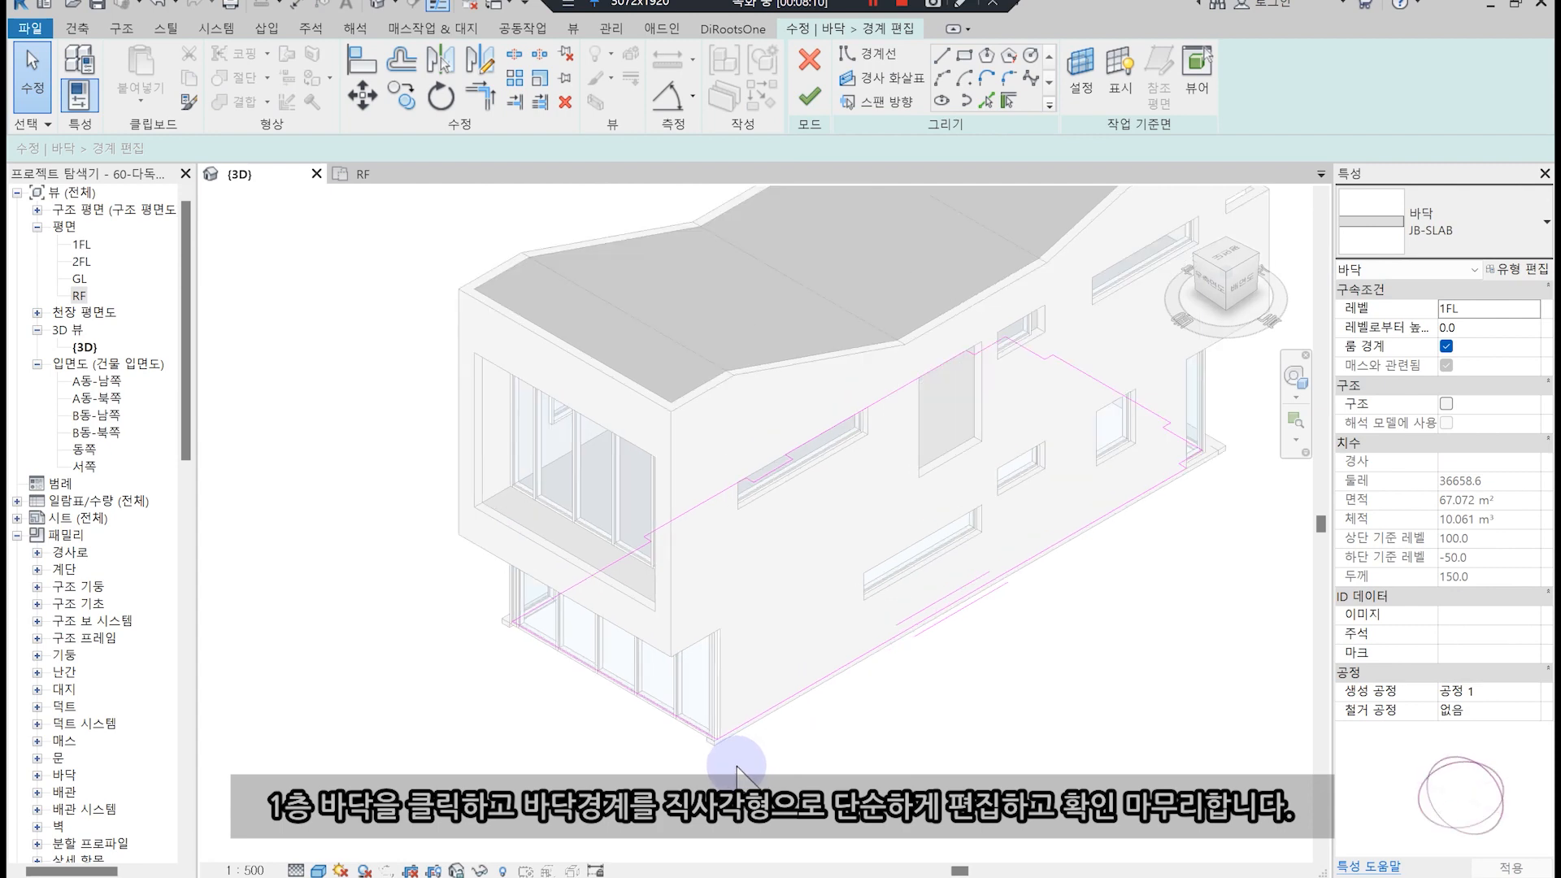
scroll(1129, 504, "up", 5)
left_click(1105, 487)
left_click(1057, 363)
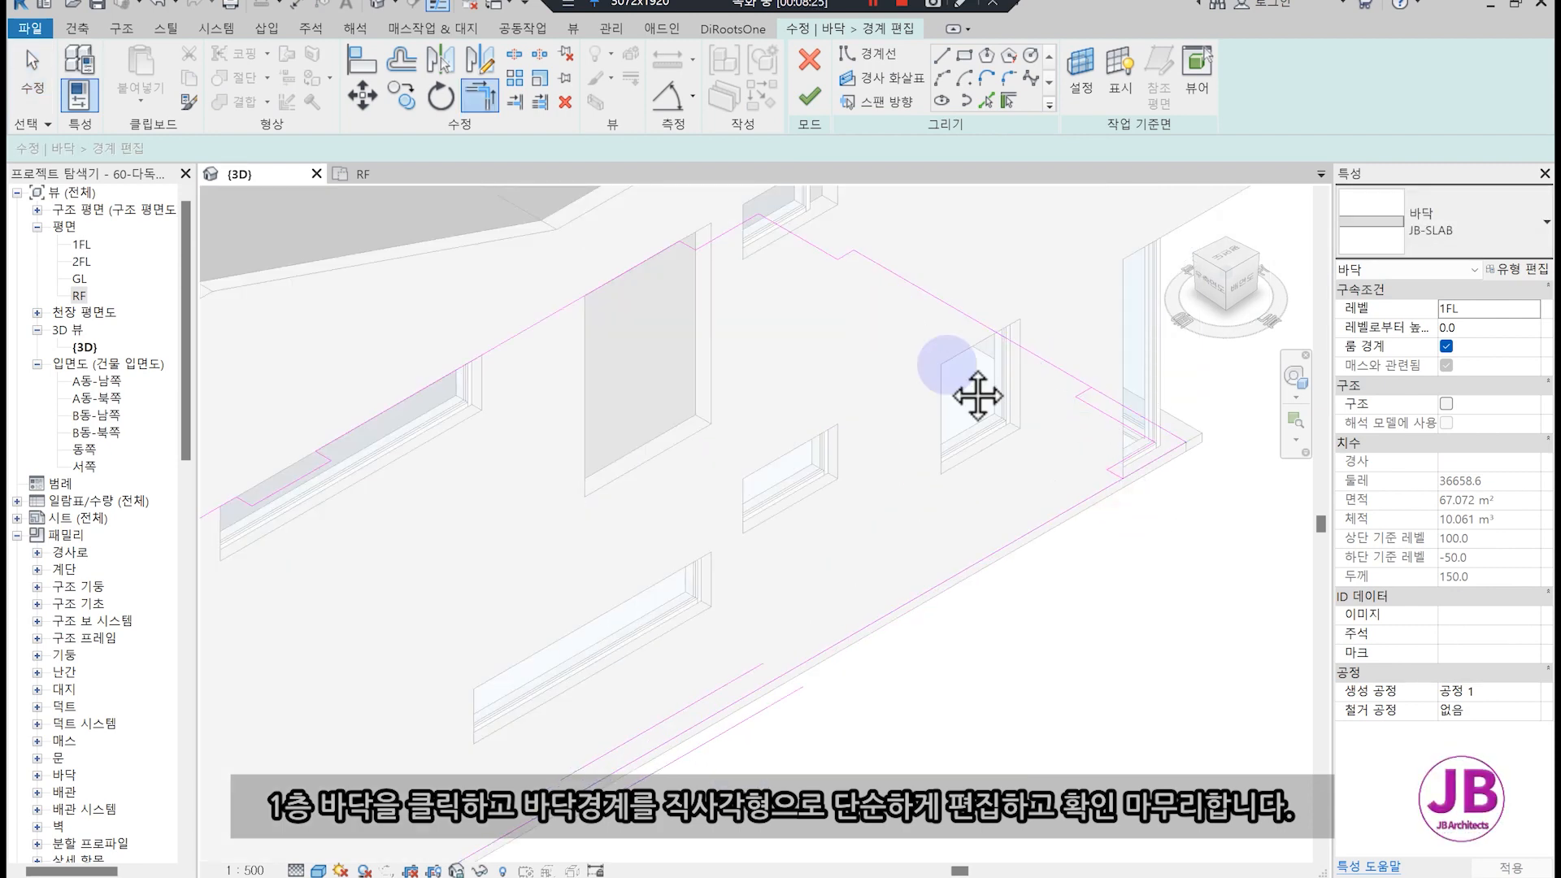
middle_click_drag(884, 312, 1018, 427)
left_click(1018, 385)
left_click(749, 399)
key("Escape")
Delete the leftover inner offset segments at the far-end corners of the 1FL floor boundary.
left_click(952, 362)
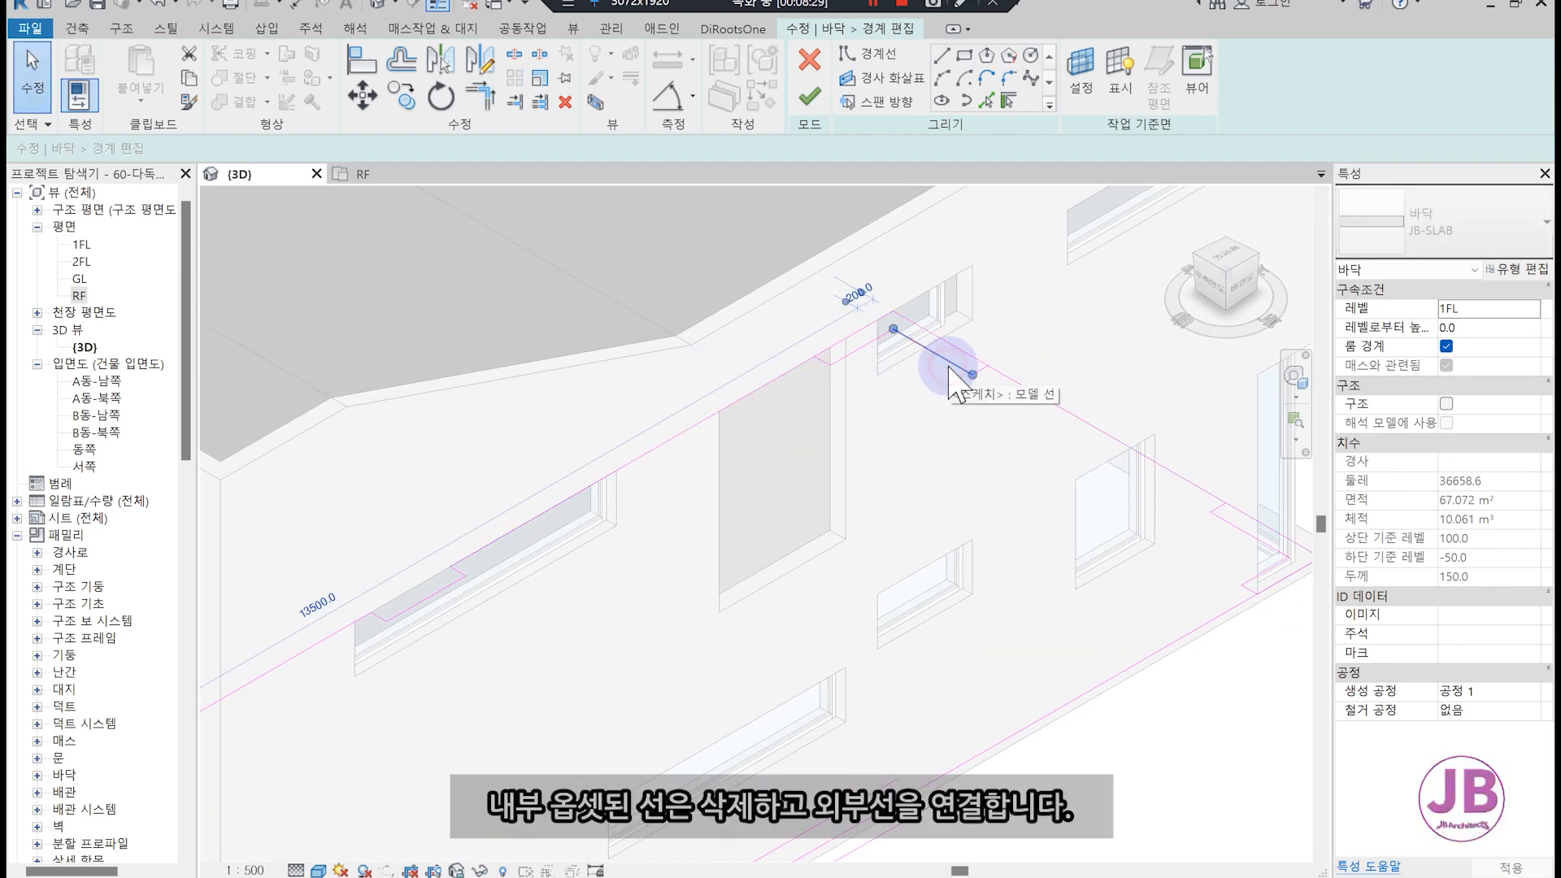
key("Delete")
left_click(971, 372)
key("Delete")
left_click(861, 349)
key("Delete")
left_click(828, 363)
key("Delete")
middle_click_drag(1206, 542, 994, 486)
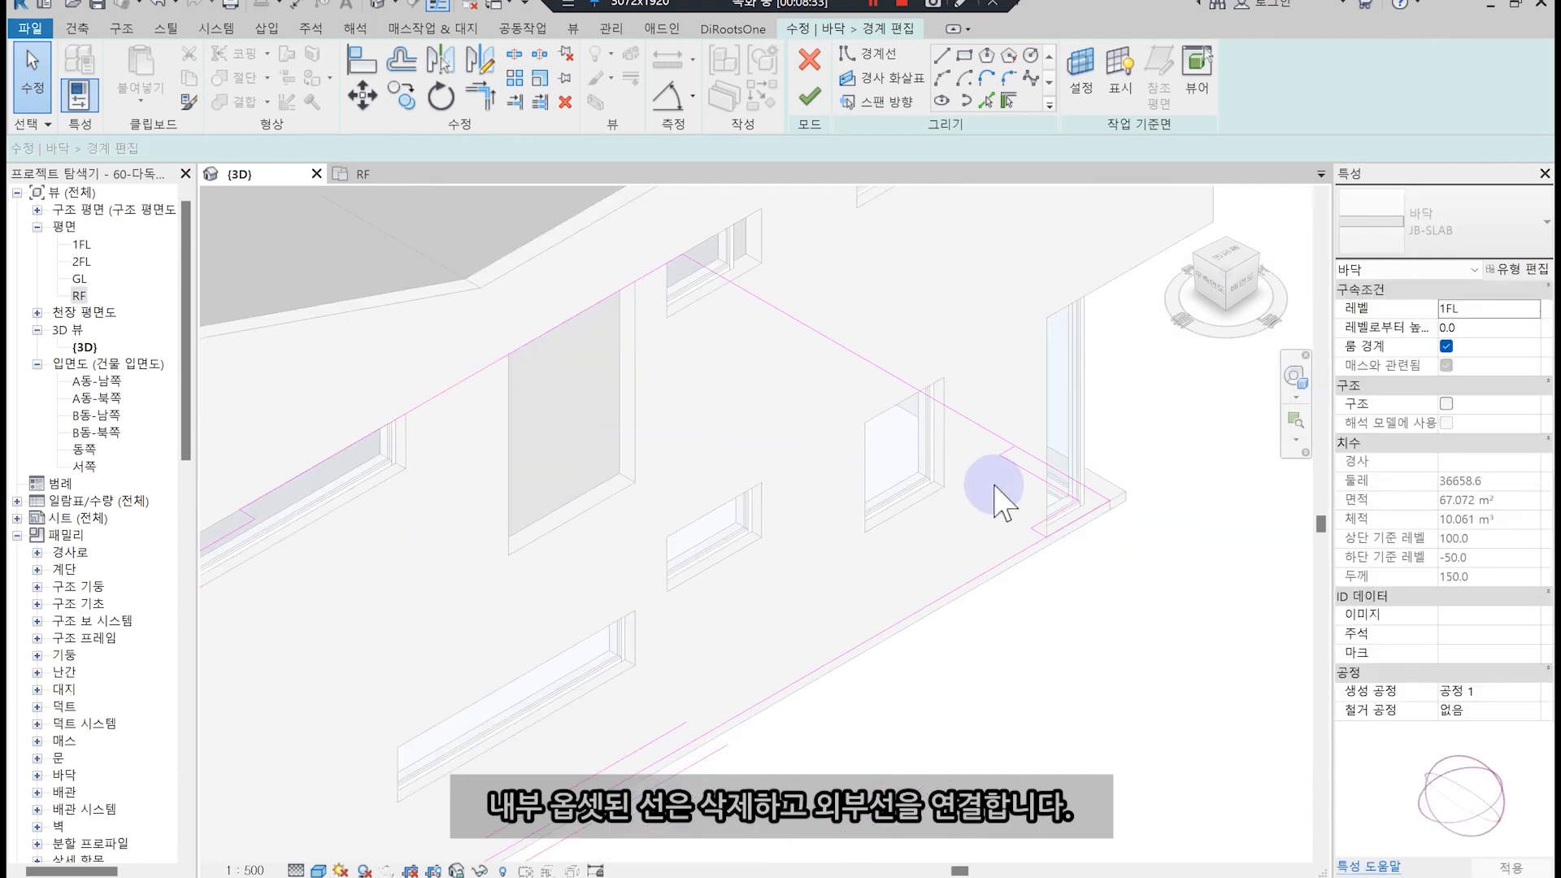
key("Delete")
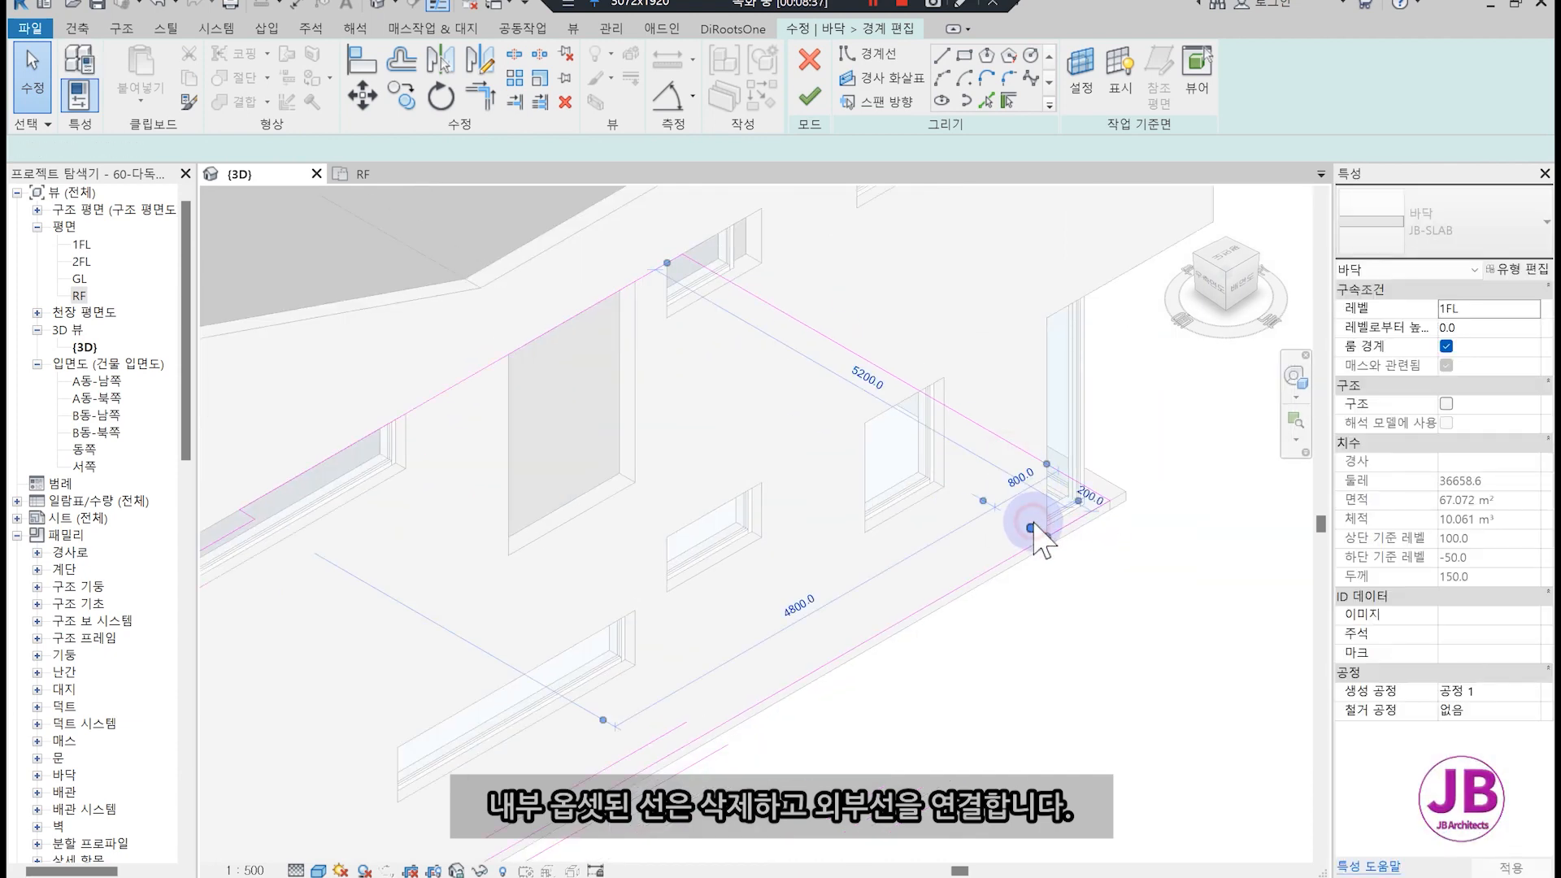
key("Delete")
Move the short front line of the 1FL floor boundary outward by 100.
scroll(1031, 529, "down", 4)
scroll(569, 780, "up", 6)
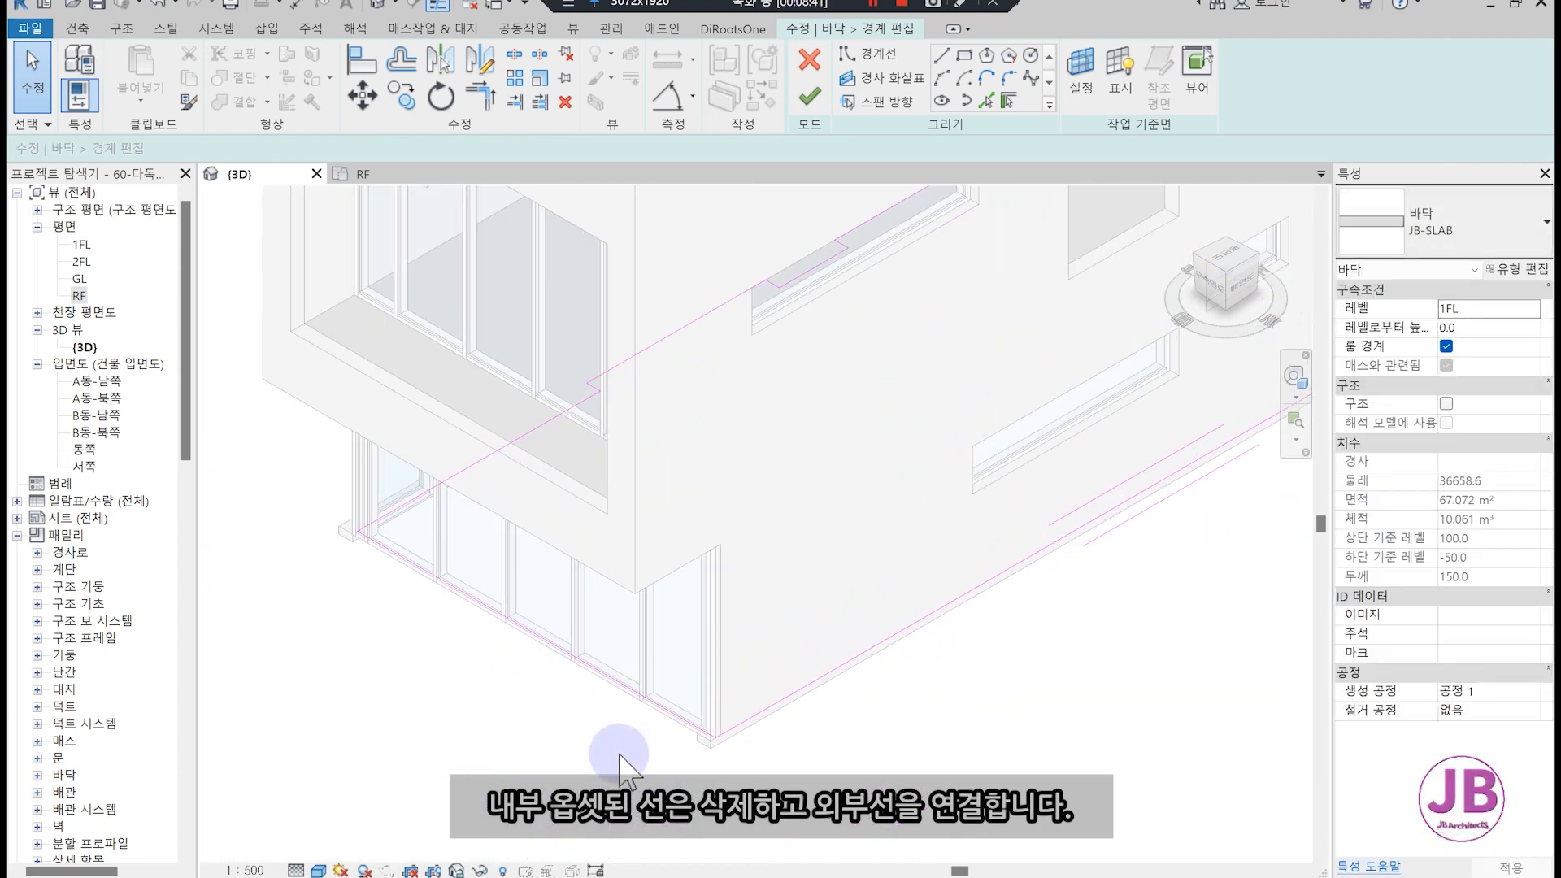
left_click(736, 691)
scroll(724, 674, "up", 3)
key("m")
key("v")
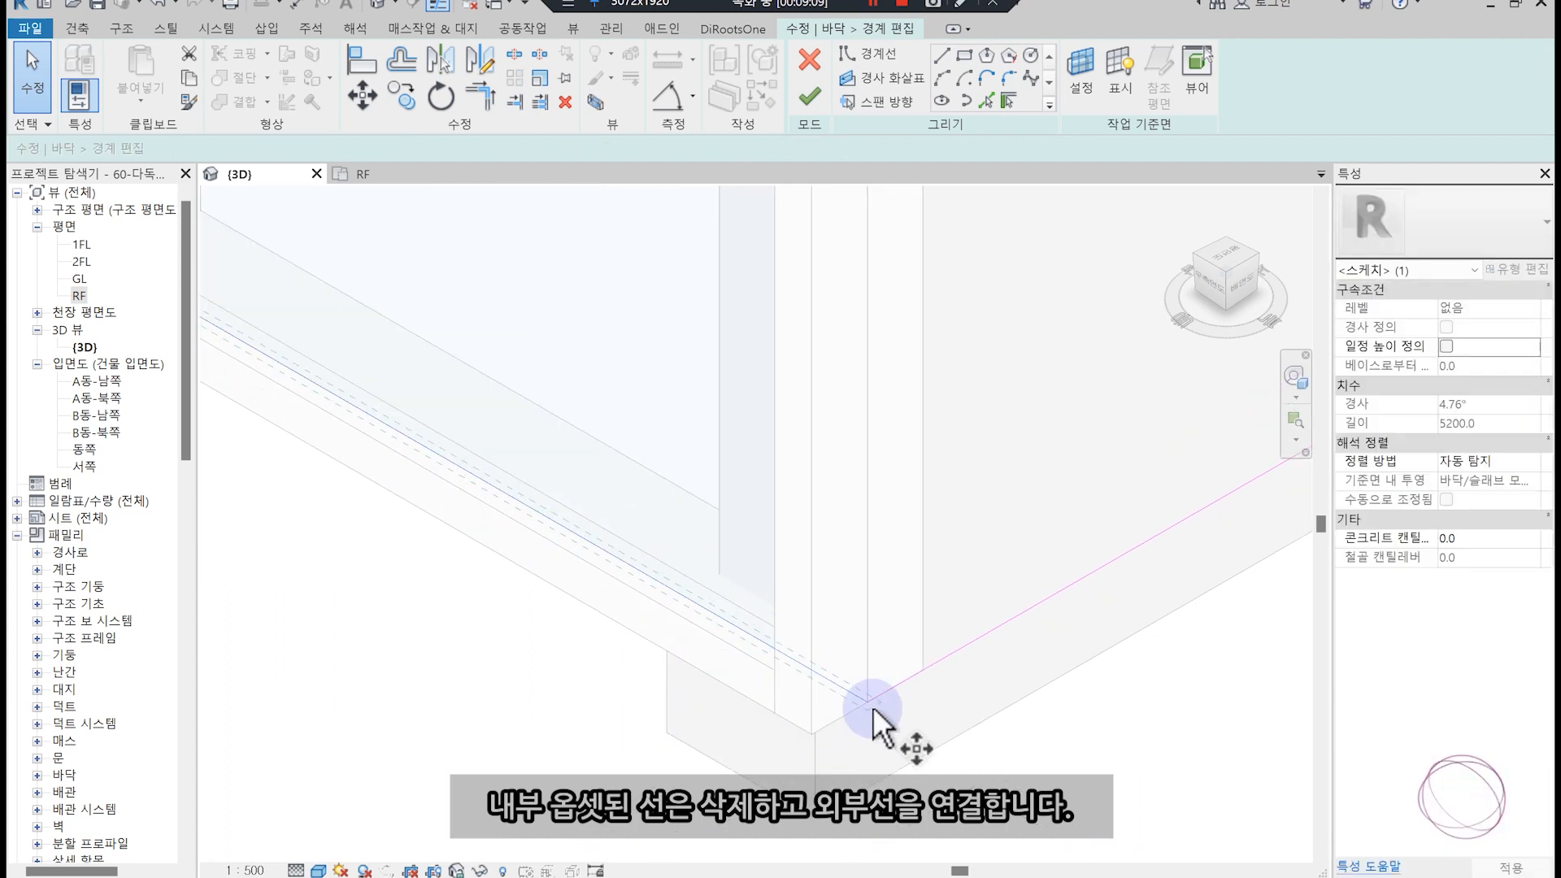
left_click(868, 702)
type("100")
key("Return")
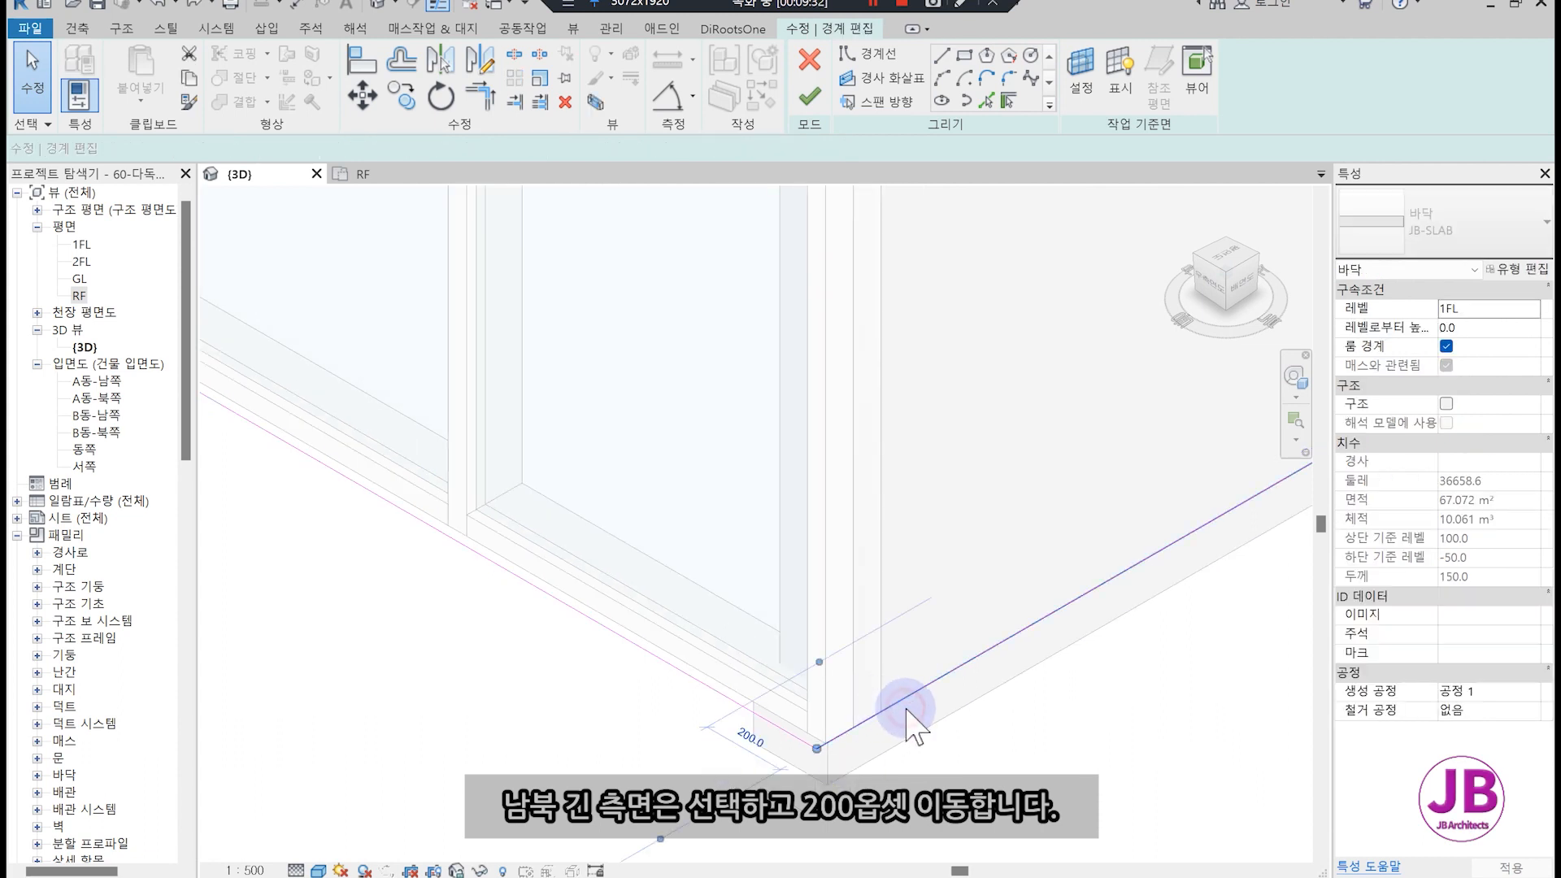
Move the long near-side line of the 1FL floor boundary inward by 200.
left_click(909, 714)
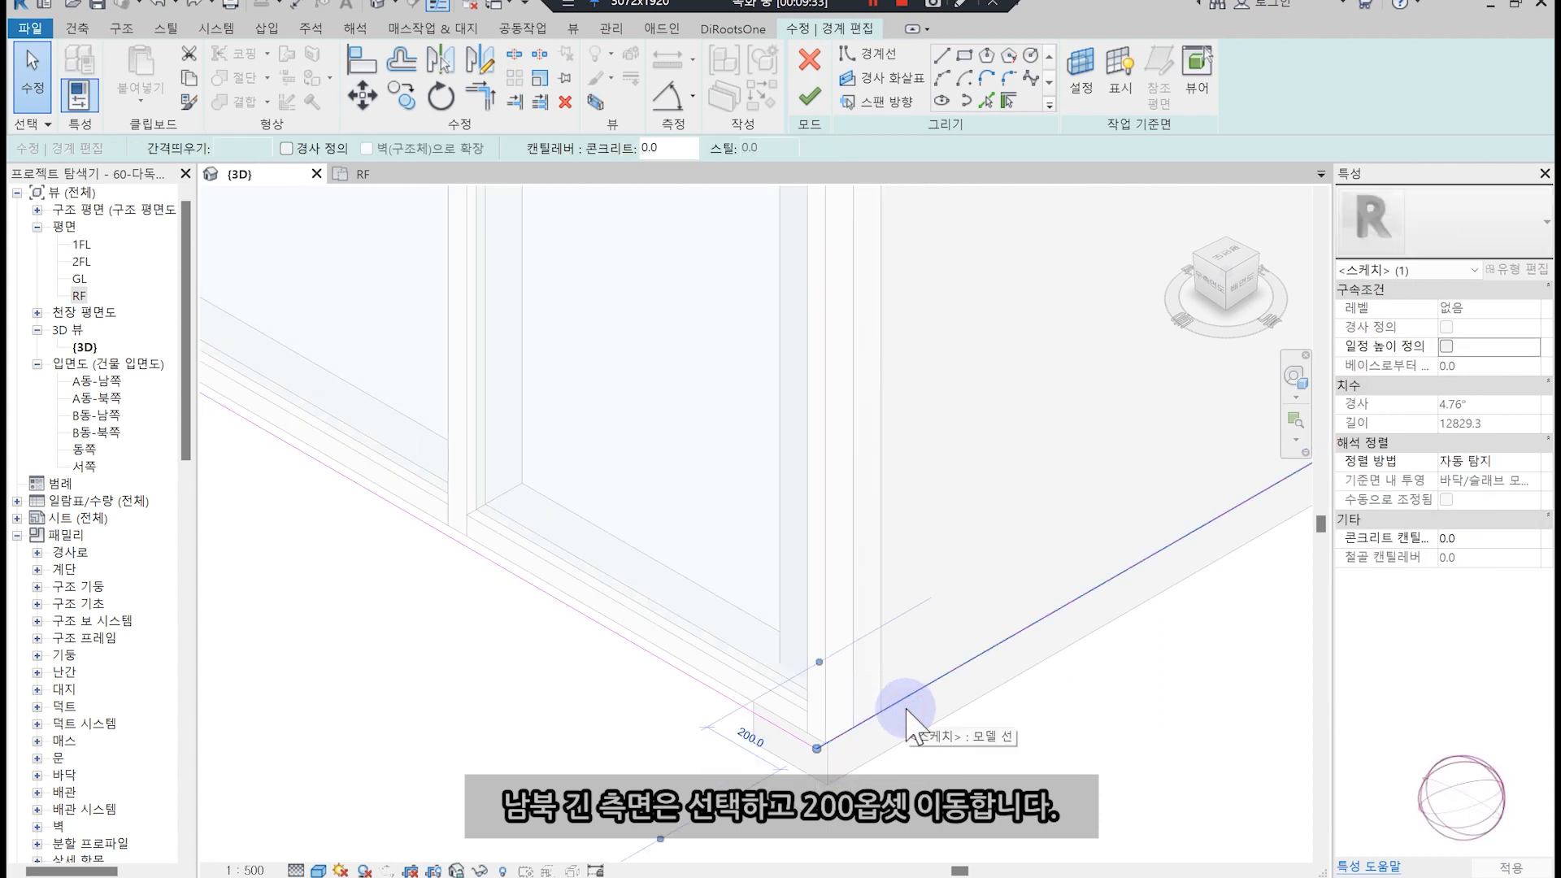
key("m")
key("v")
left_click(898, 702)
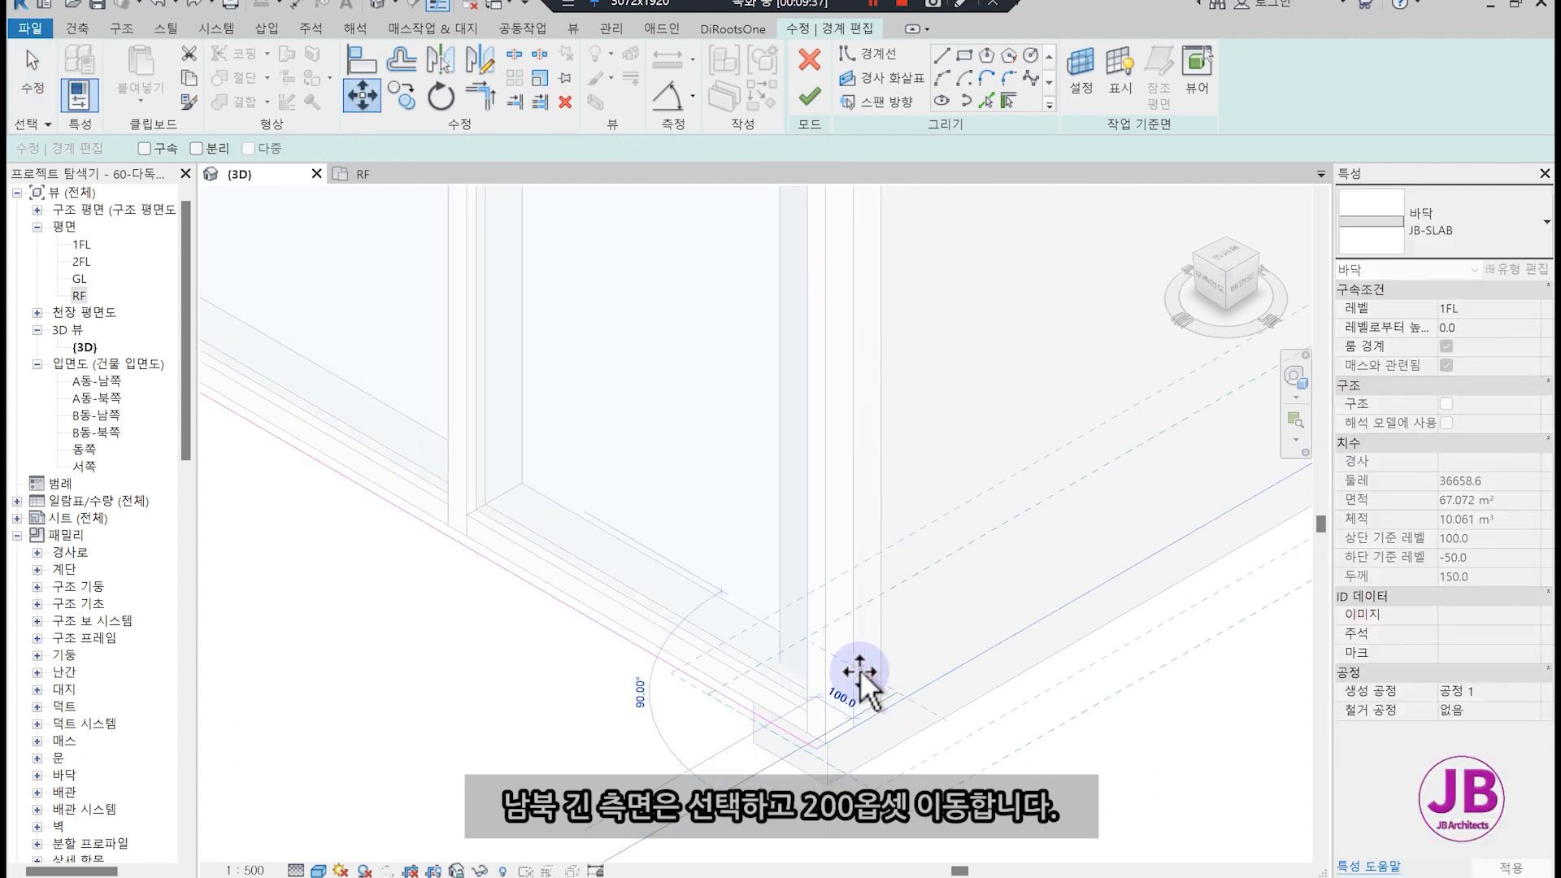
key("Return")
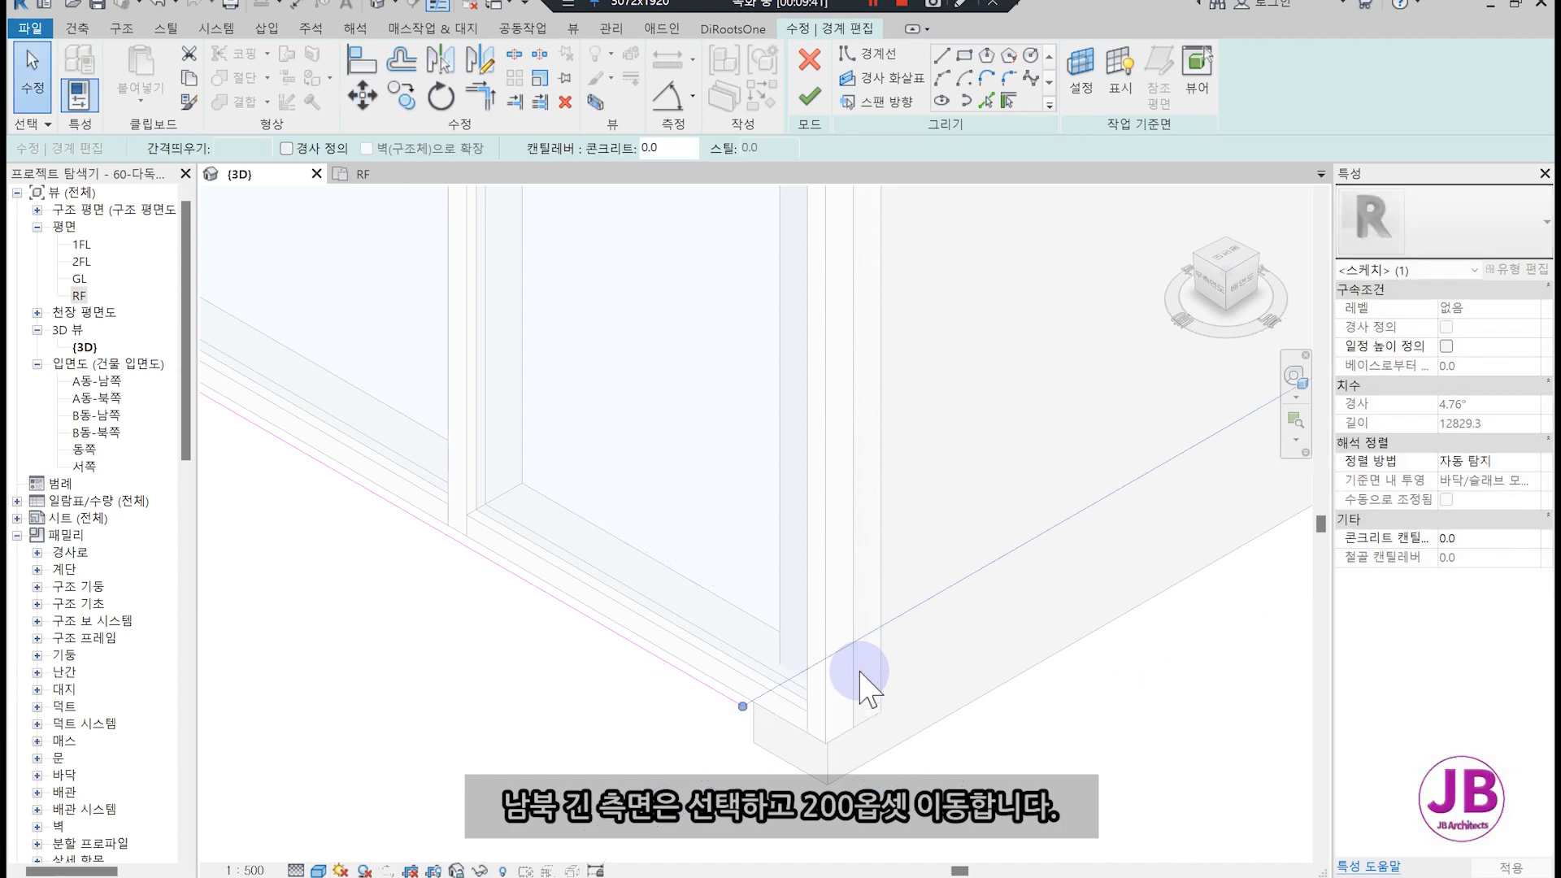
Trim the long back-side boundary line and the short front line into one clean corner.
scroll(859, 675, "down", 2)
mouse_move(681, 610)
middle_mouse_down()
mouse_move(746, 687)
mouse_move(916, 732)
middle_mouse_up()
scroll(425, 544, "up", 2)
scroll(425, 543, "down", 5)
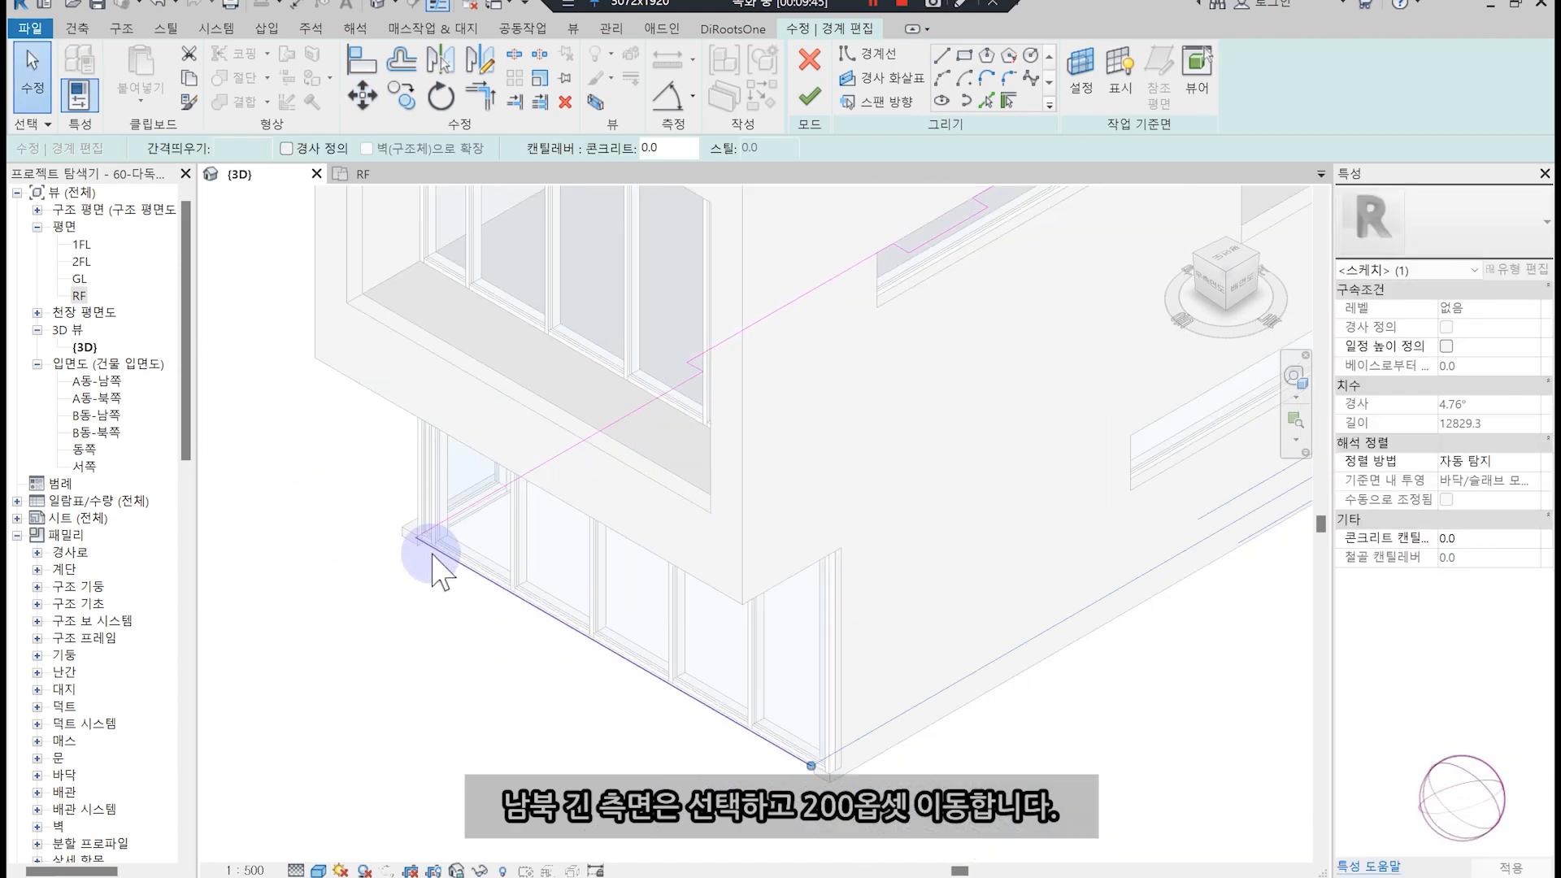
middle_click_drag(656, 587, 578, 689)
key("t")
key("r")
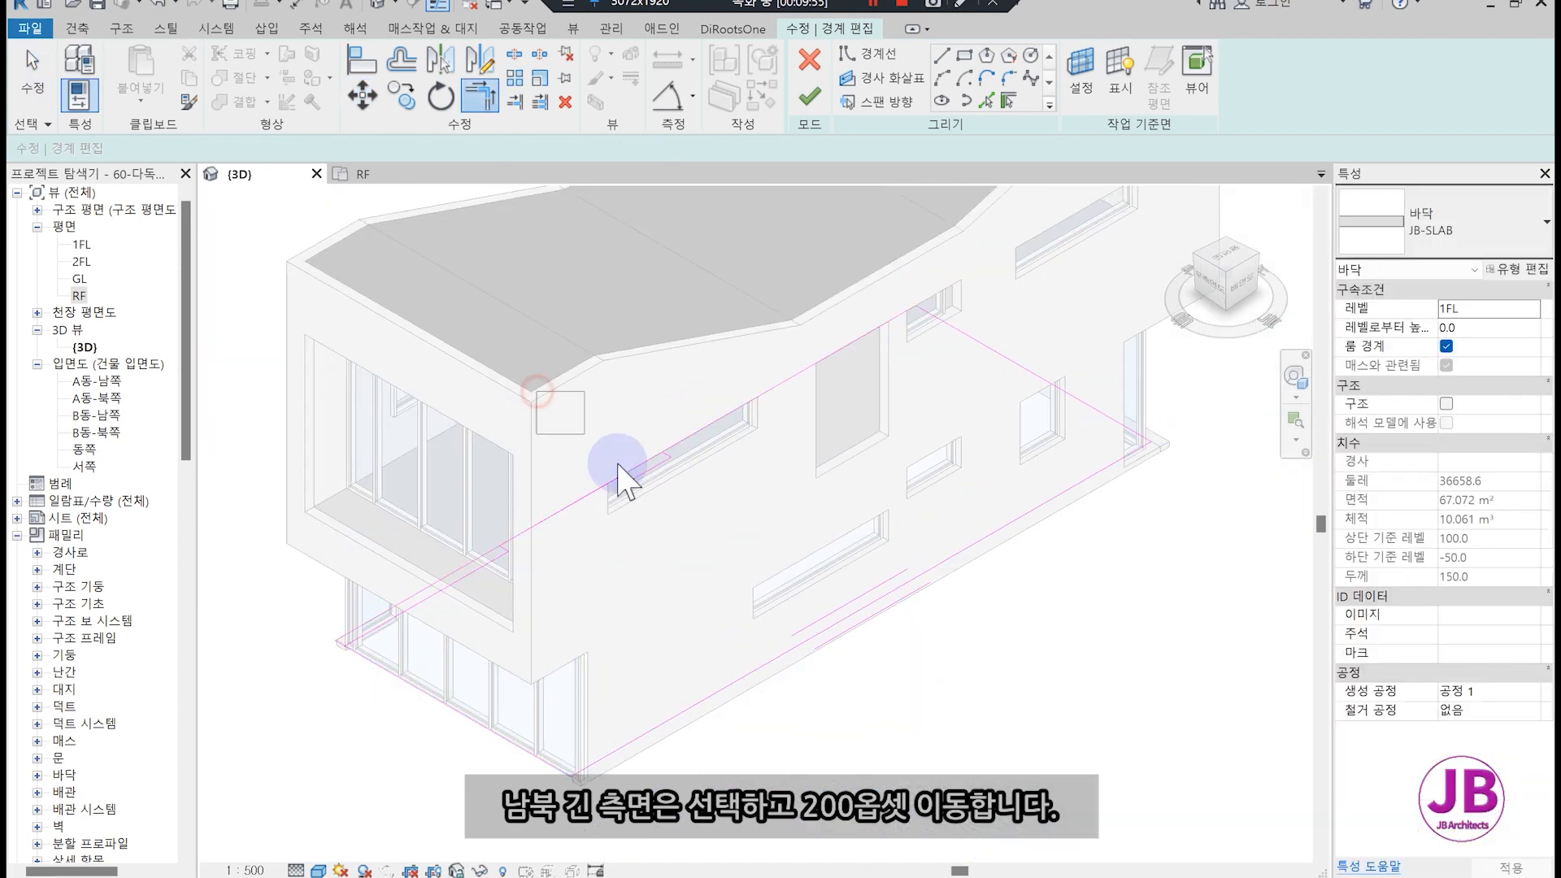
Move the long back-side line of the 1FL floor boundary inward by 200.
scroll(331, 646, "up", 5)
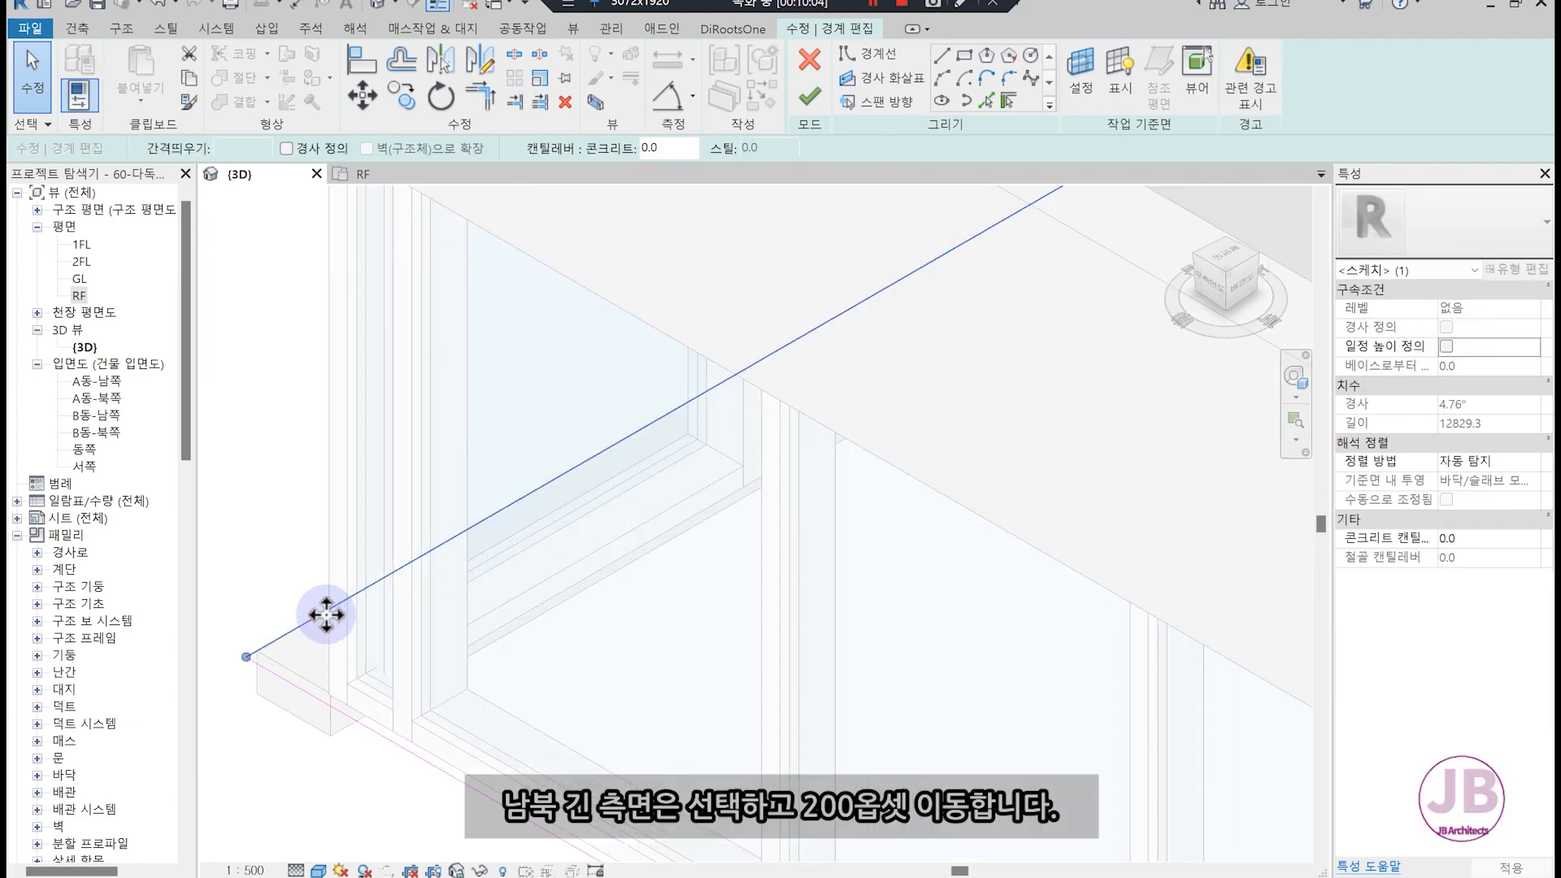
key("m")
key("v")
left_click(326, 615)
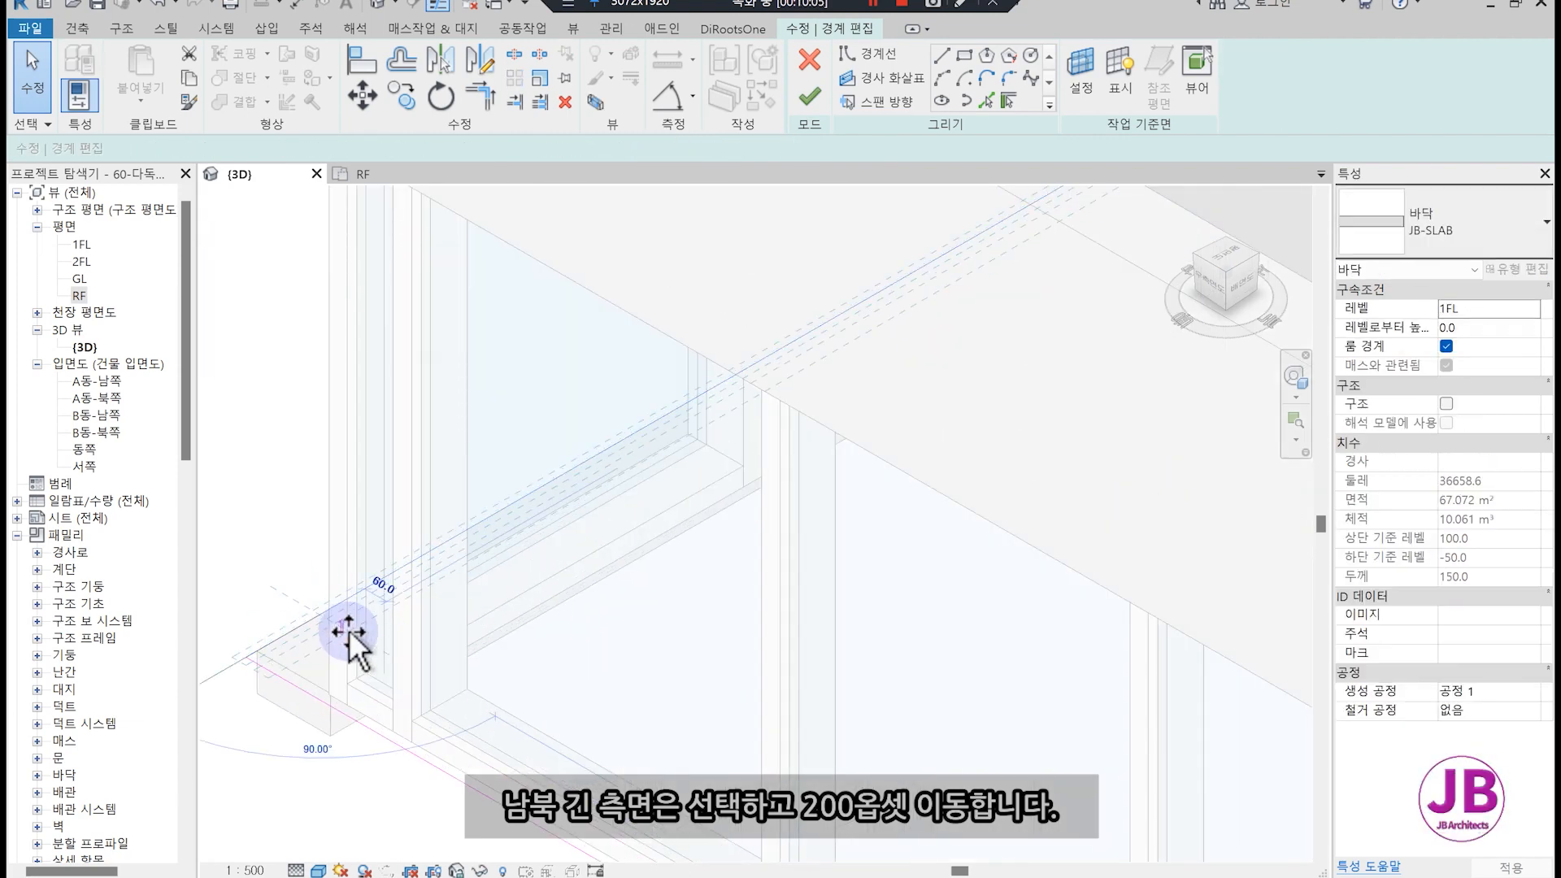
type("200")
key("Return")
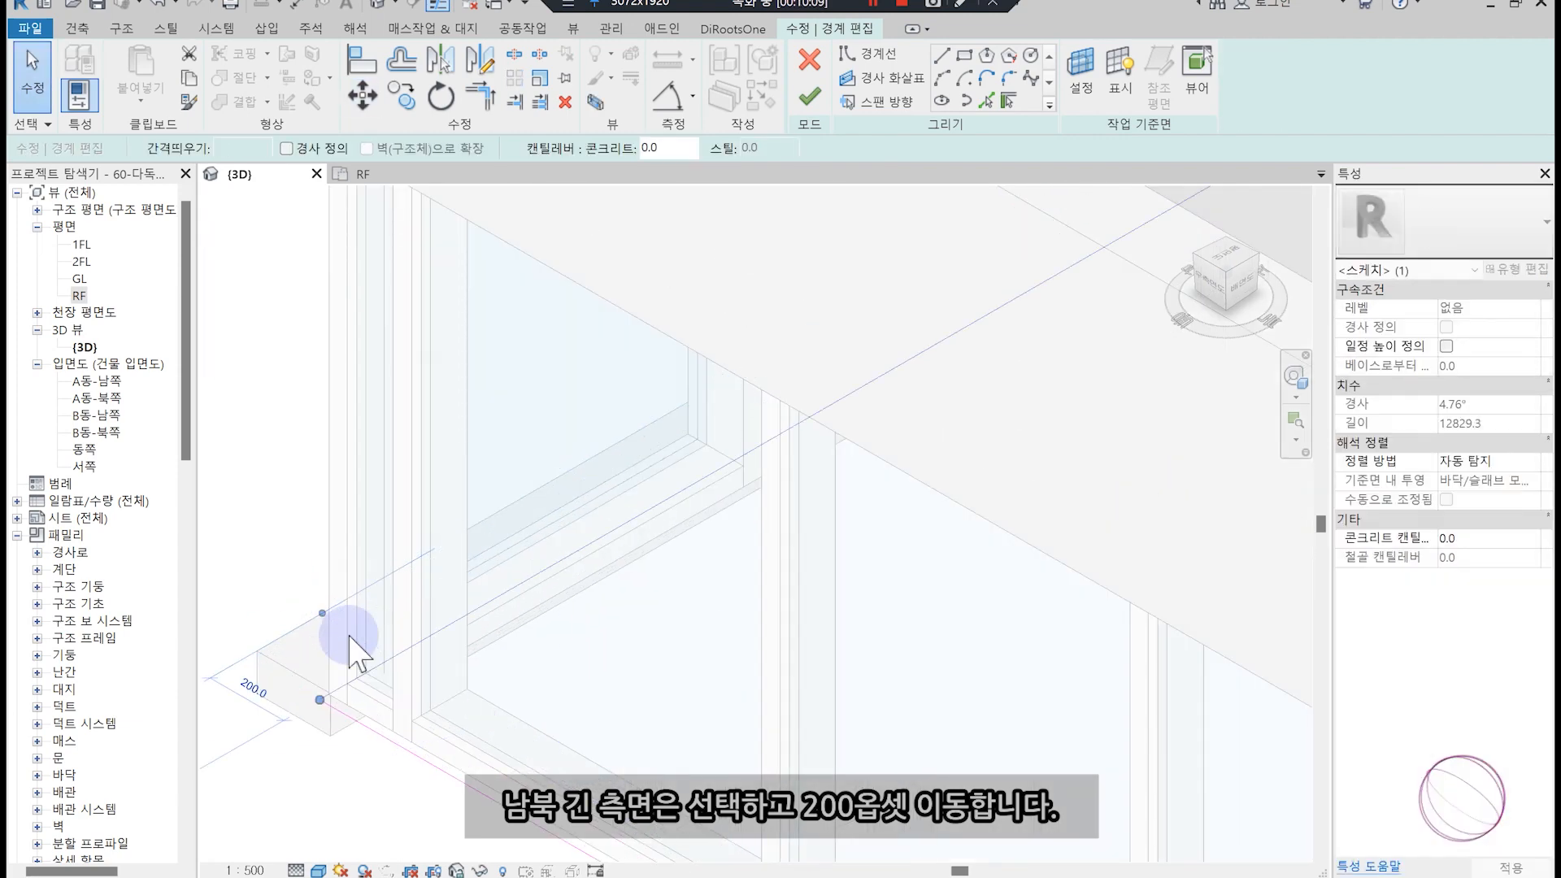
Check the far-end corner of the 1FL floor boundary and finish the boundary edit.
scroll(348, 636, "down", 3)
scroll(627, 423, "down", 3)
scroll(730, 547, "down", 2)
middle_click_drag(1155, 504, 732, 618)
scroll(1045, 495, "up", 5)
scroll(679, 478, "up", 2)
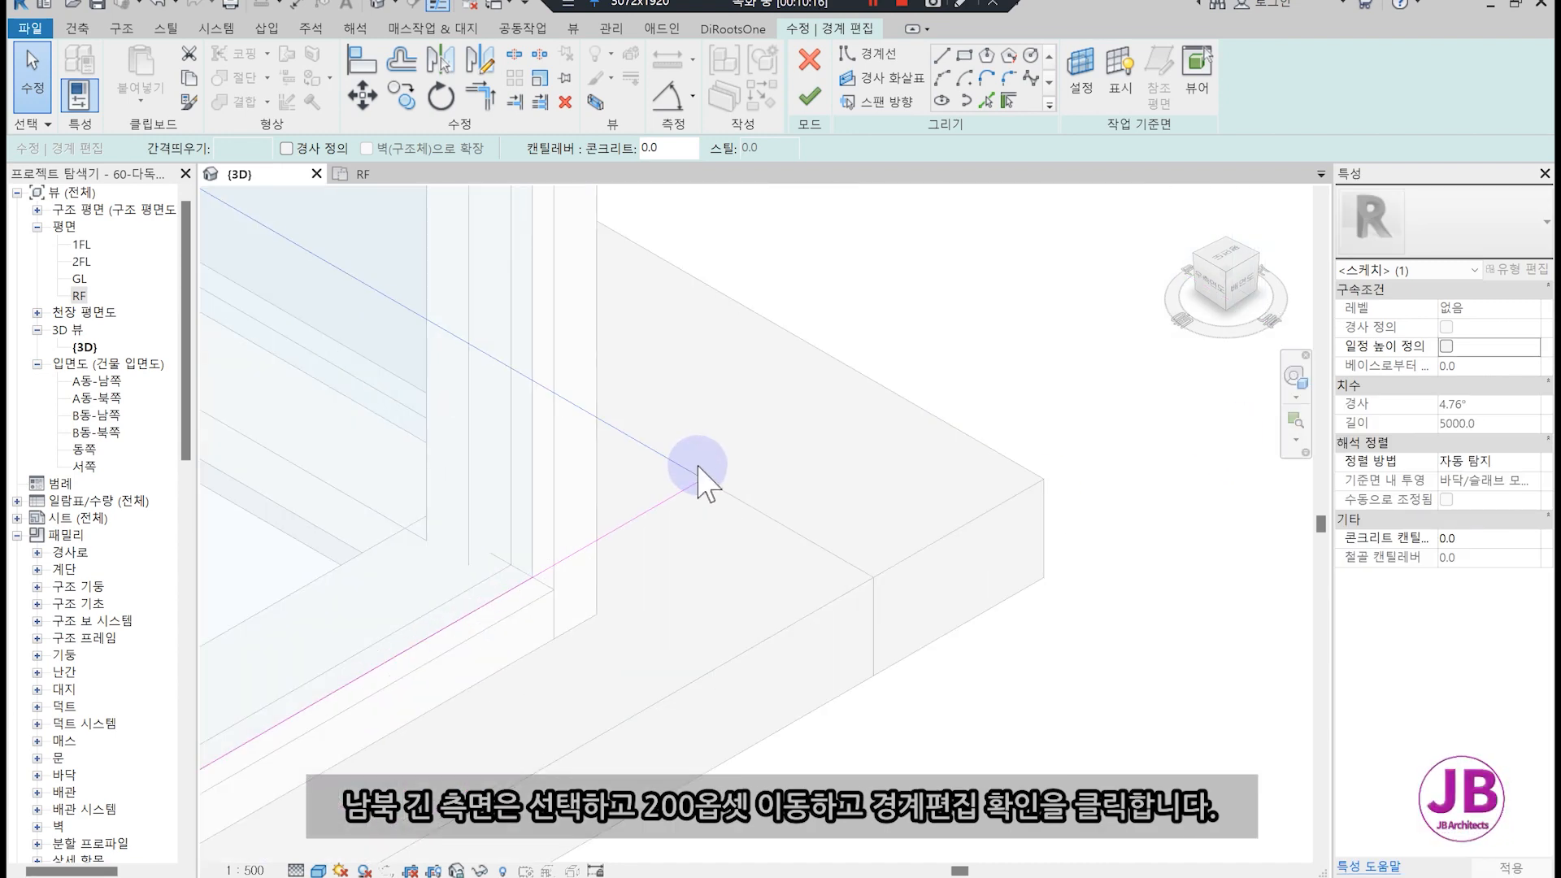
left_click(810, 98)
key("Return")
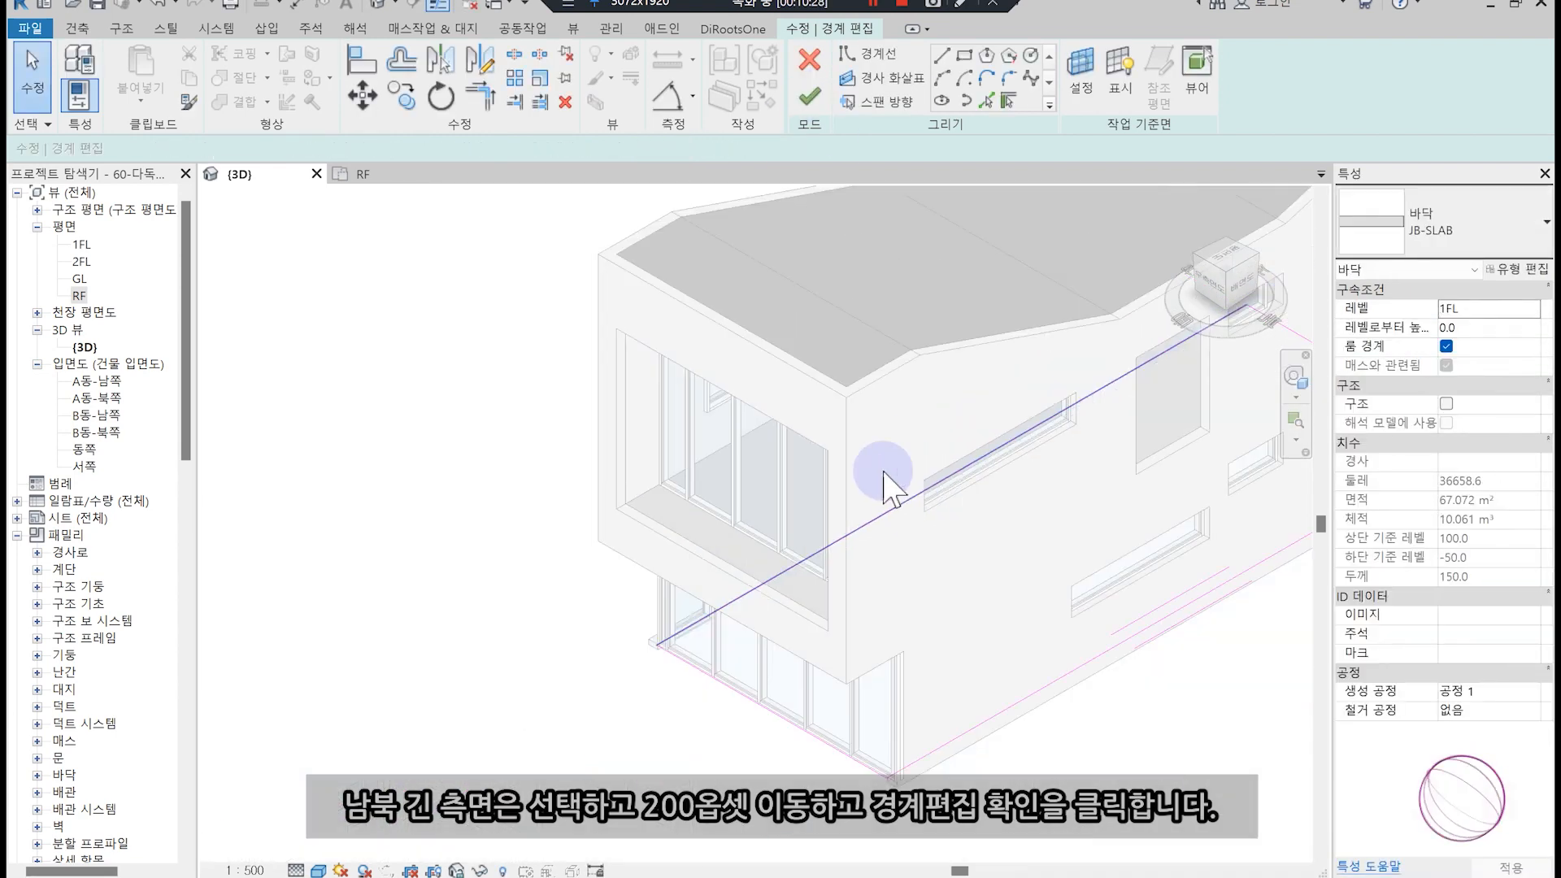
left_click(810, 101)
left_click(570, 692)
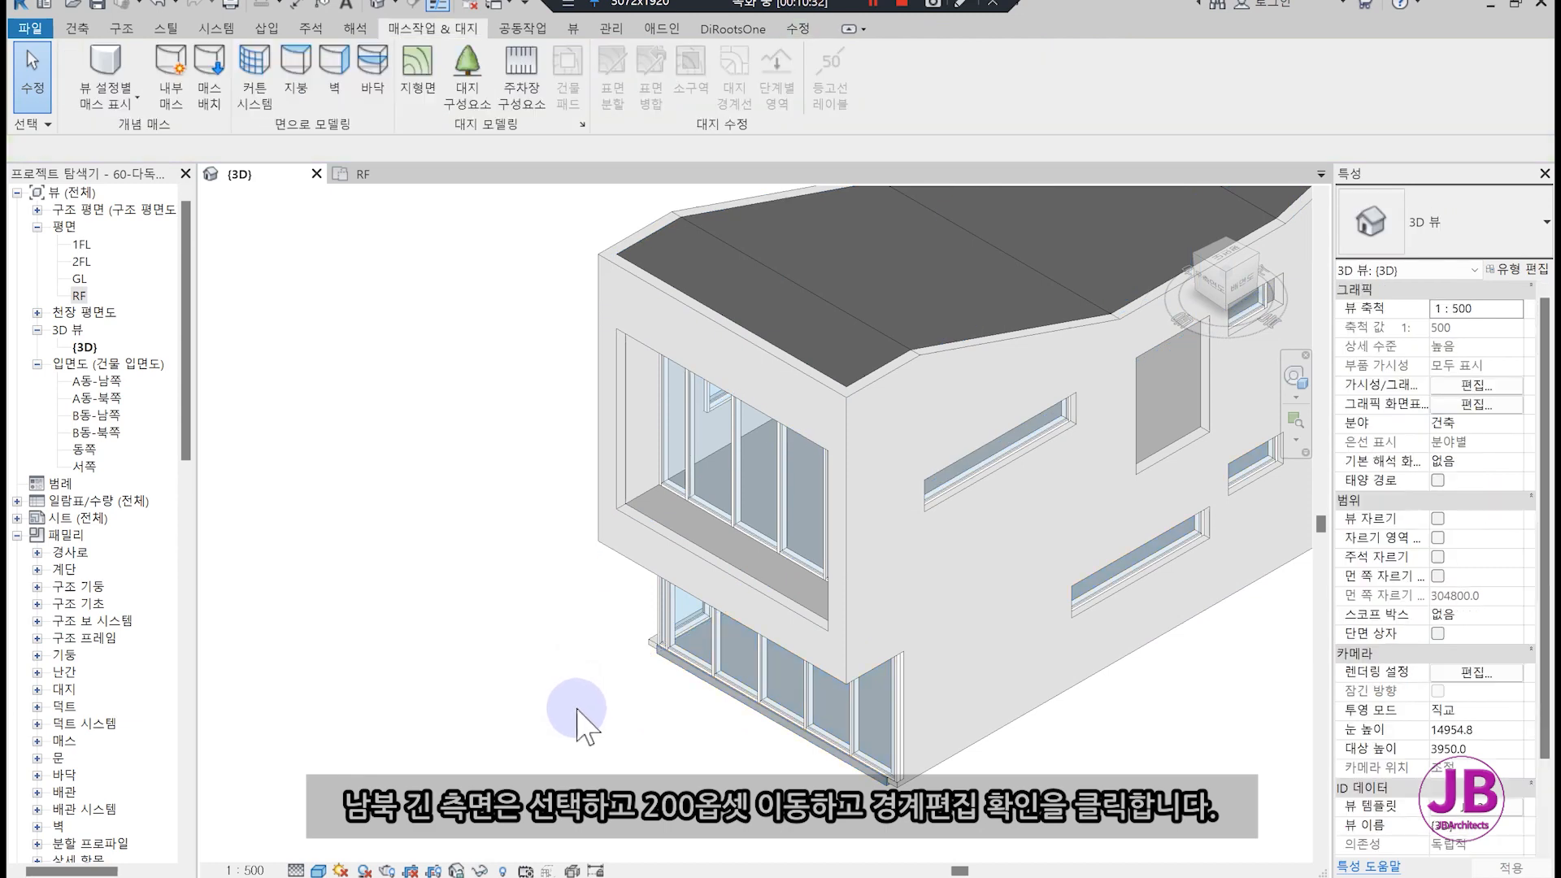
Open the profile of the low JB-EXT-WALL base wall beside the corner glazing on the building's opposite side for editing.
scroll(593, 738, "down", 4)
middle_click_drag(569, 724, 728, 826)
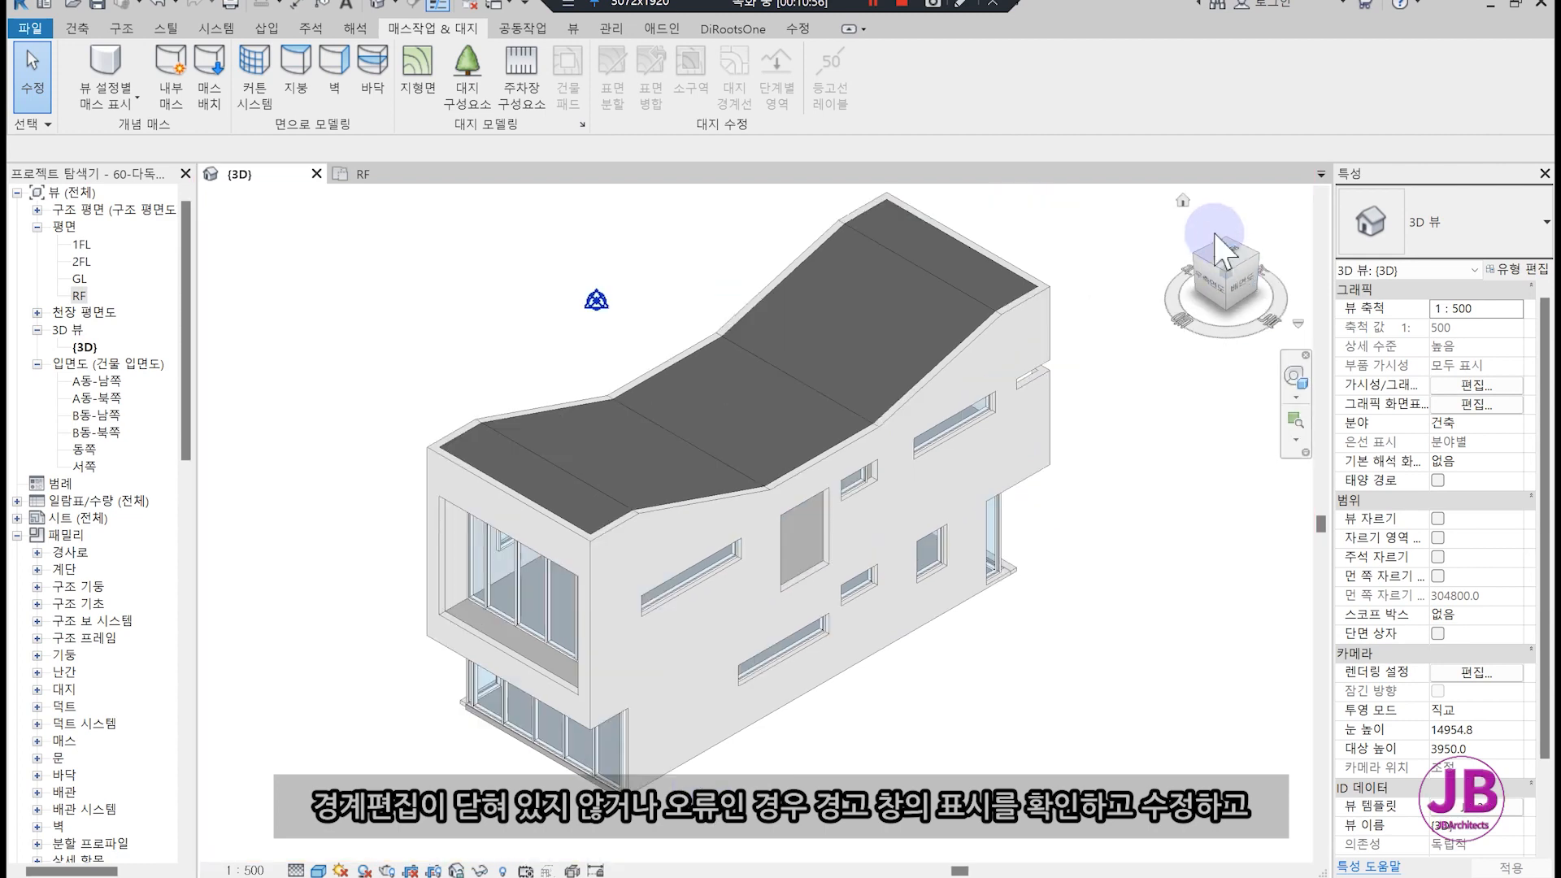
middle_click_drag(602, 307, 912, 528, "shift")
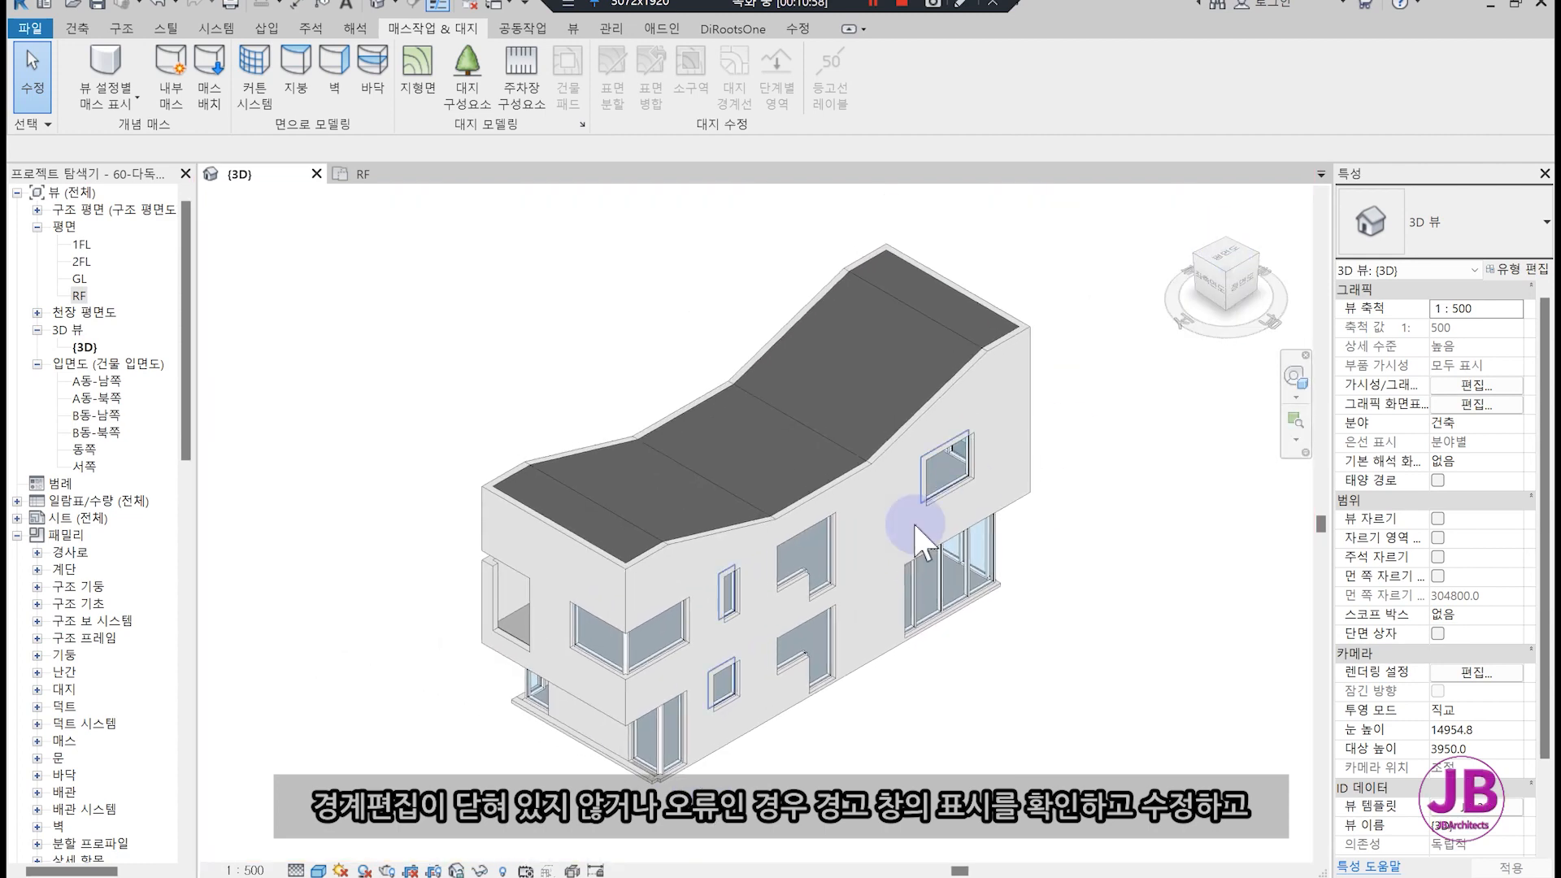
scroll(533, 679, "up", 5)
scroll(691, 618, "up", 2)
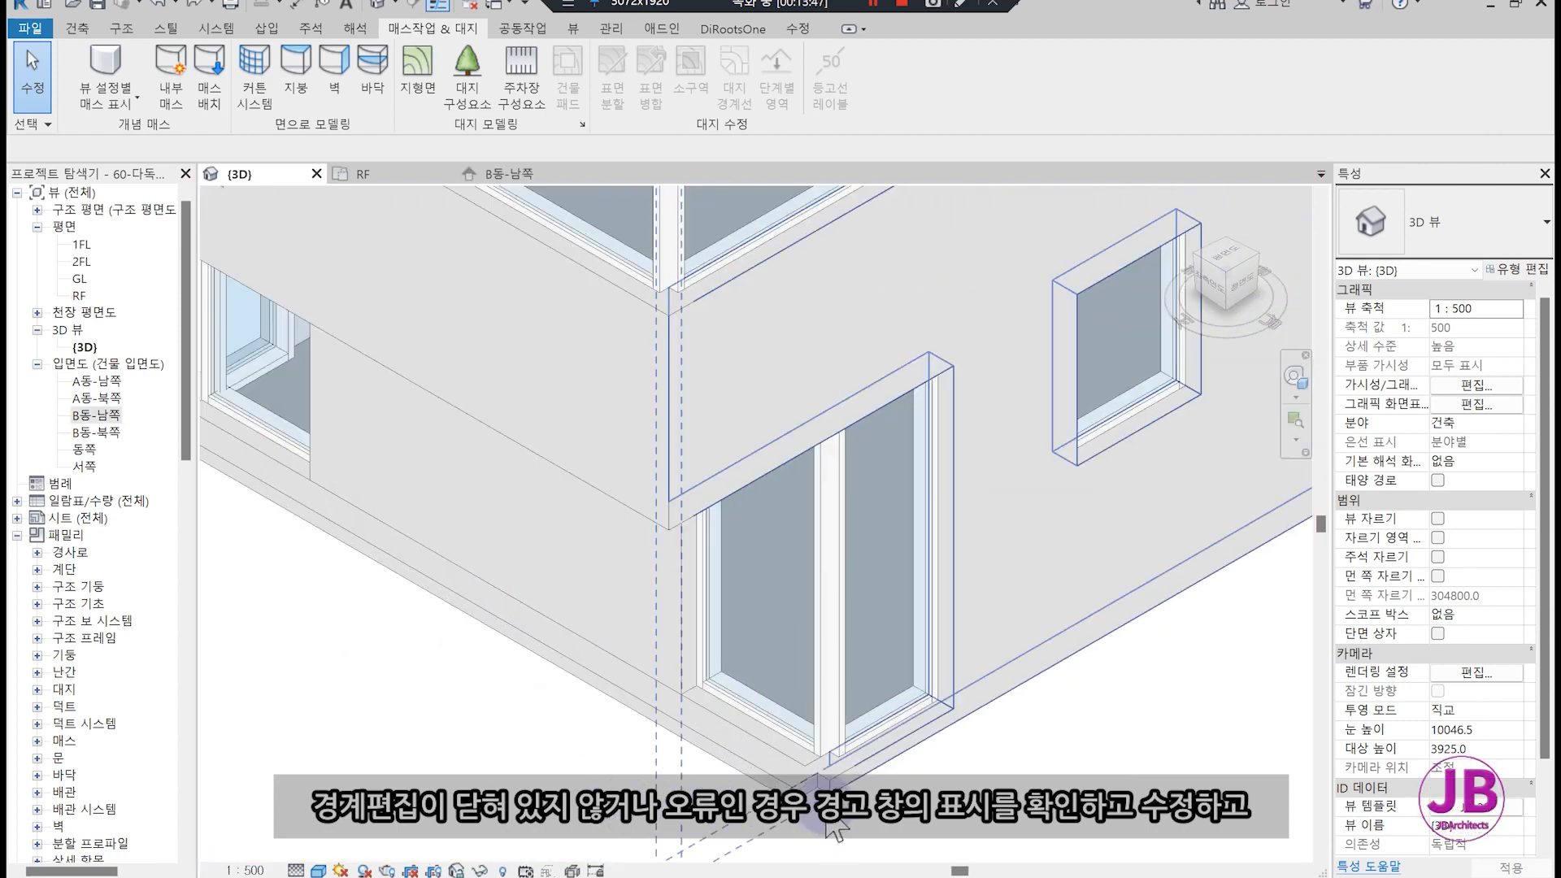
left_click(569, 752)
scroll(814, 569, "up", 4)
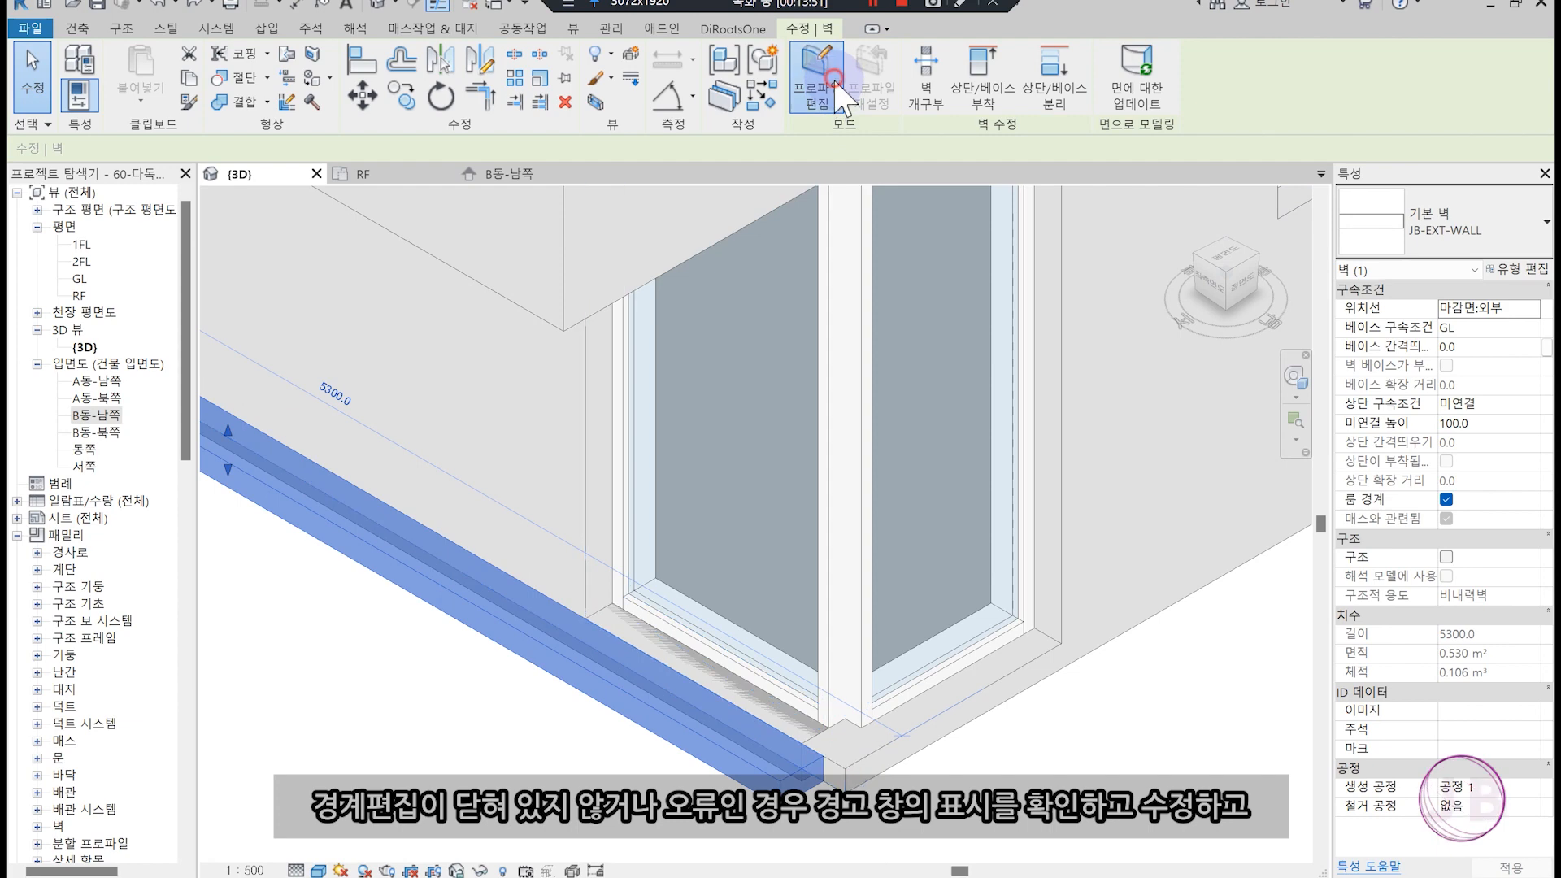
left_click(817, 82)
Move the short end line of the base wall's profile outward to the slab corner and finish the profile edit.
left_click(782, 762)
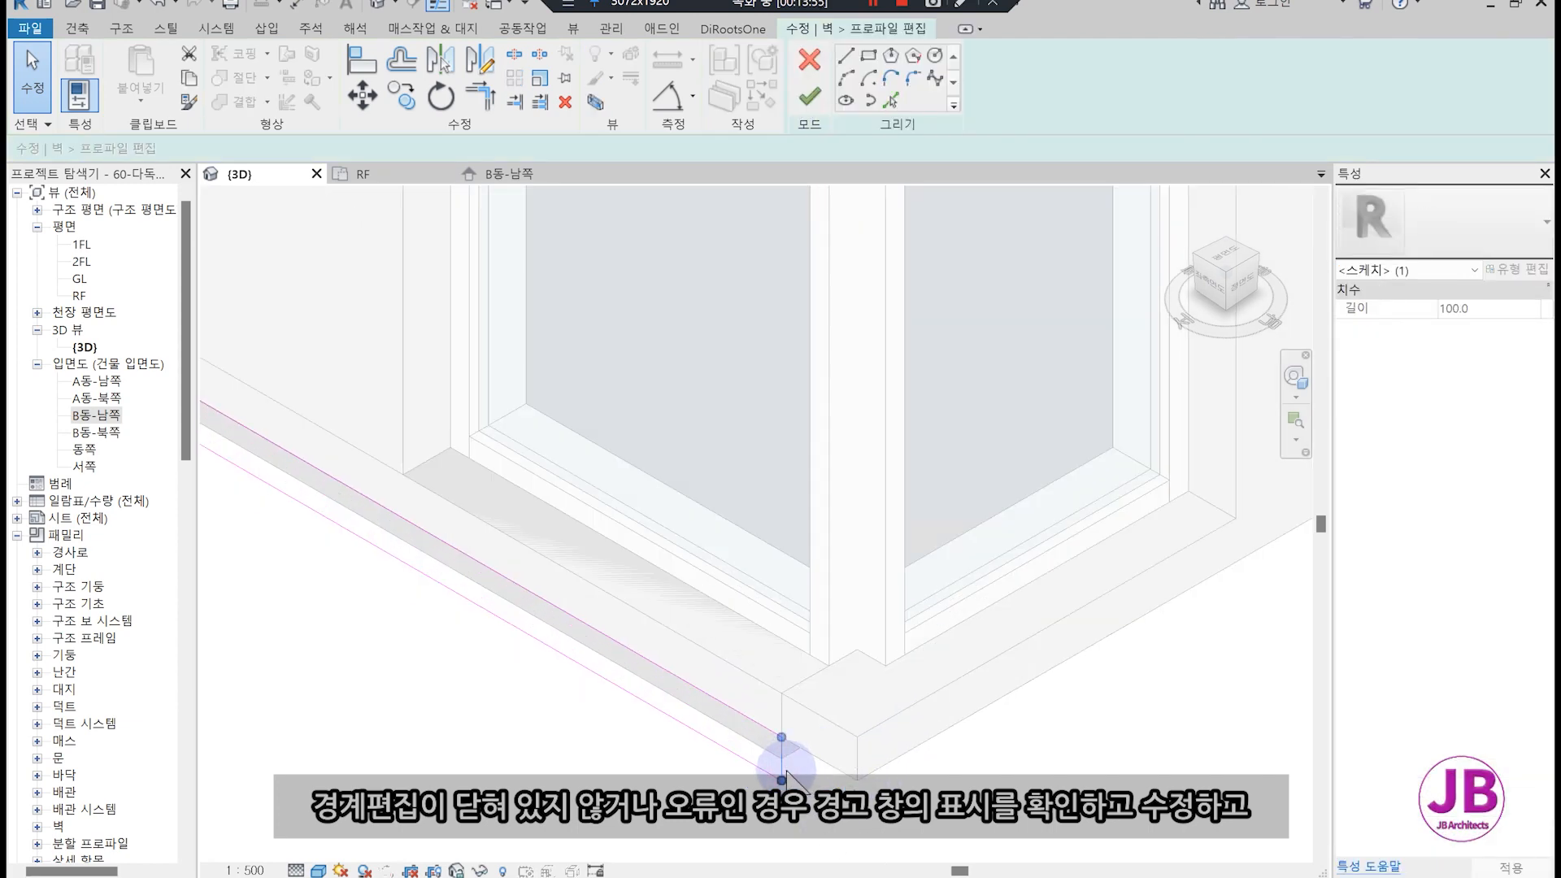
key("m")
key("v")
left_click(782, 738)
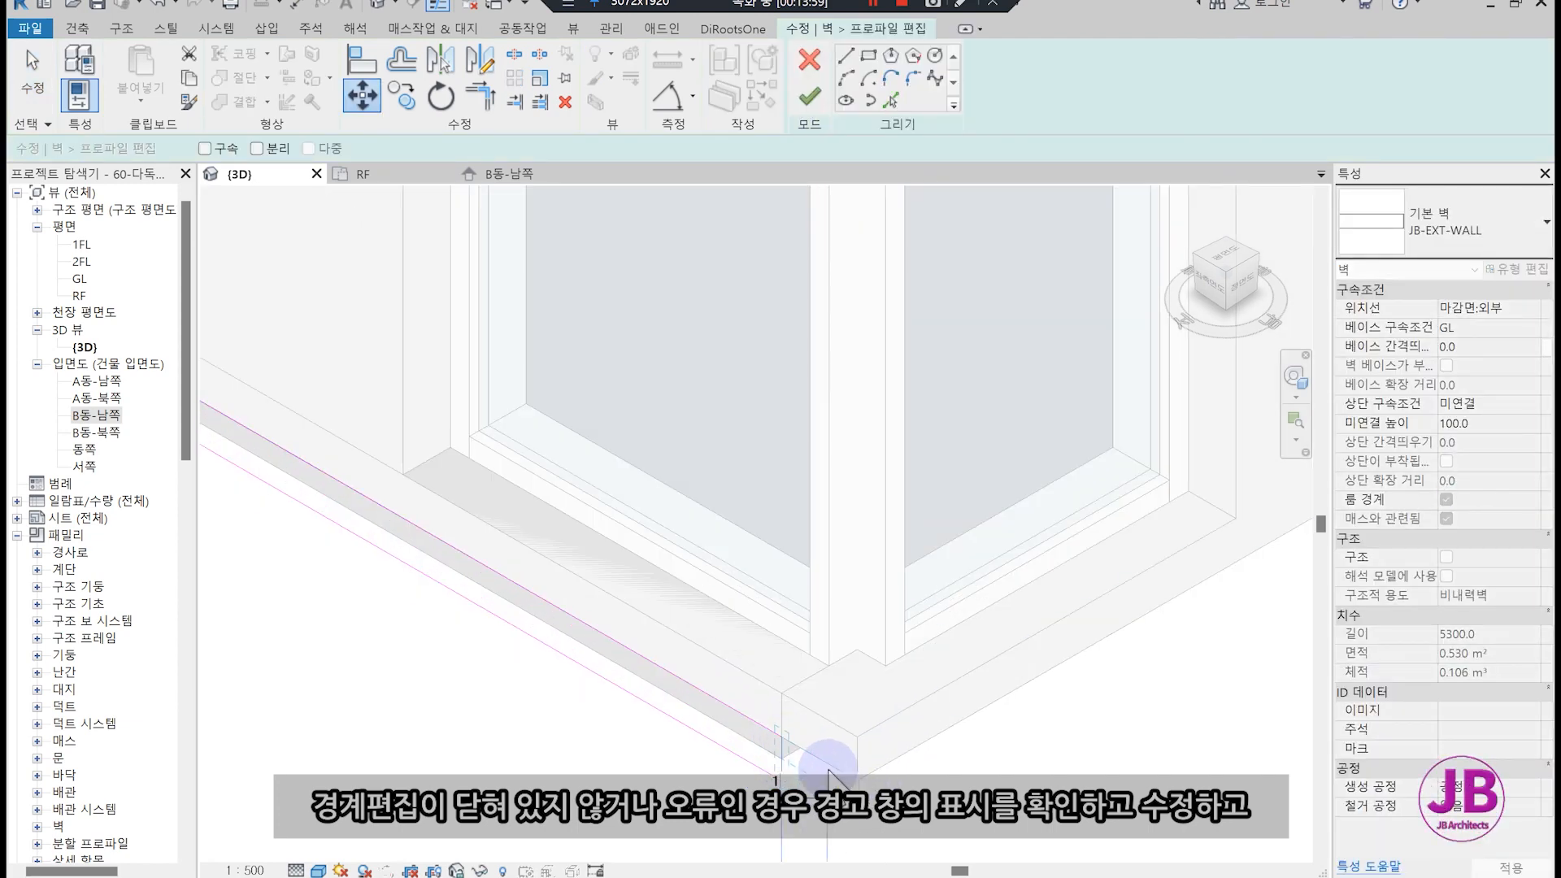
left_click(828, 769)
left_click(1116, 872)
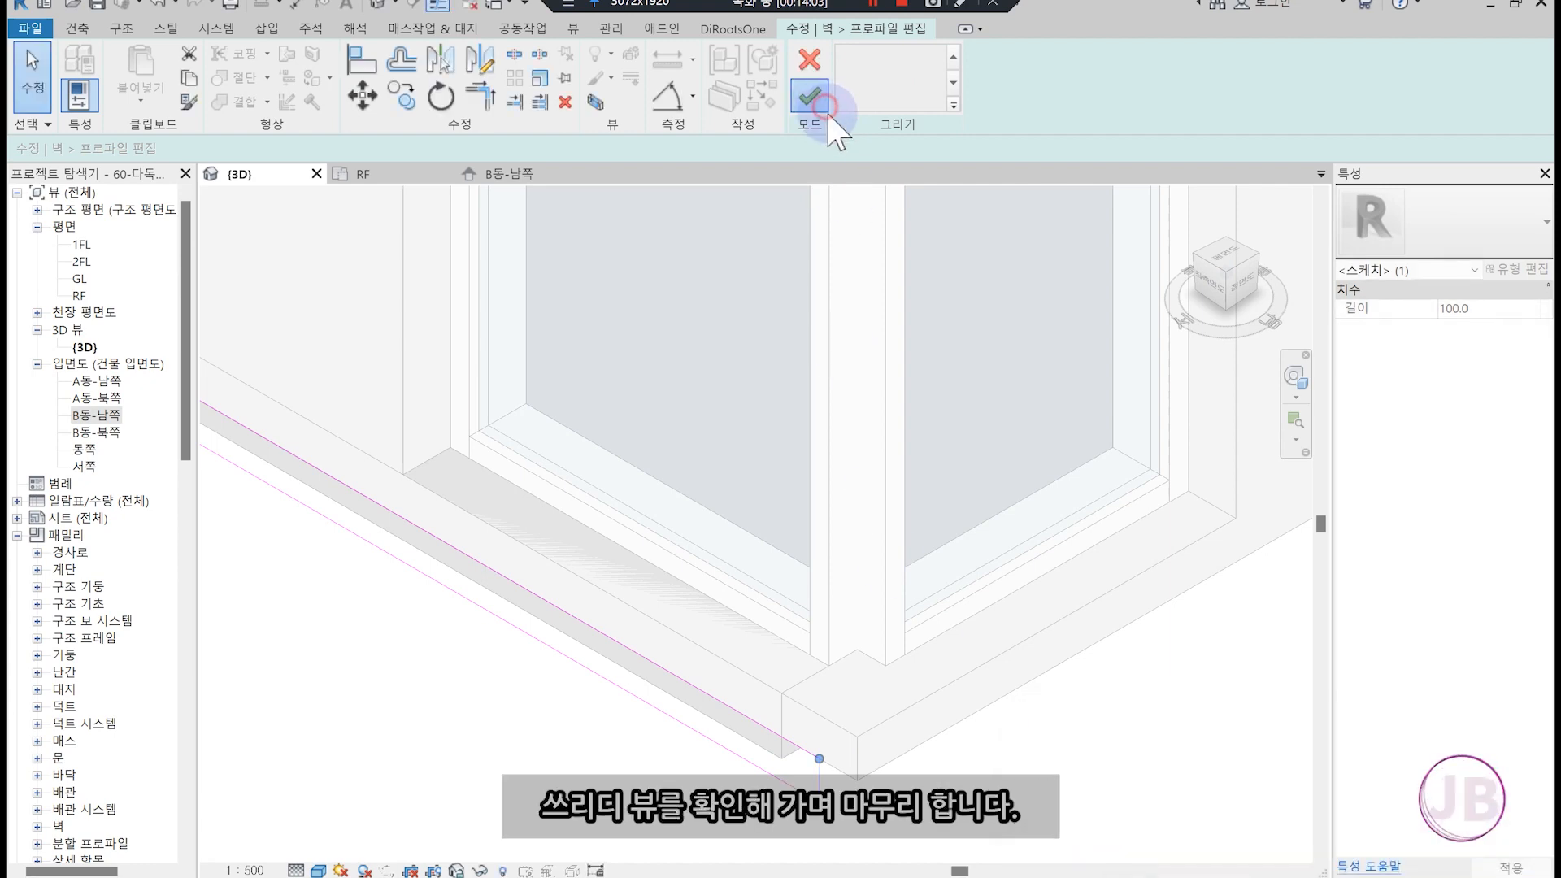
left_click(812, 96)
Tile the 3D view beside one pane holding B동-남쪽 and RF, and open the 동쪽 elevation there.
scroll(959, 630, "down", 2)
scroll(869, 720, "down", 4)
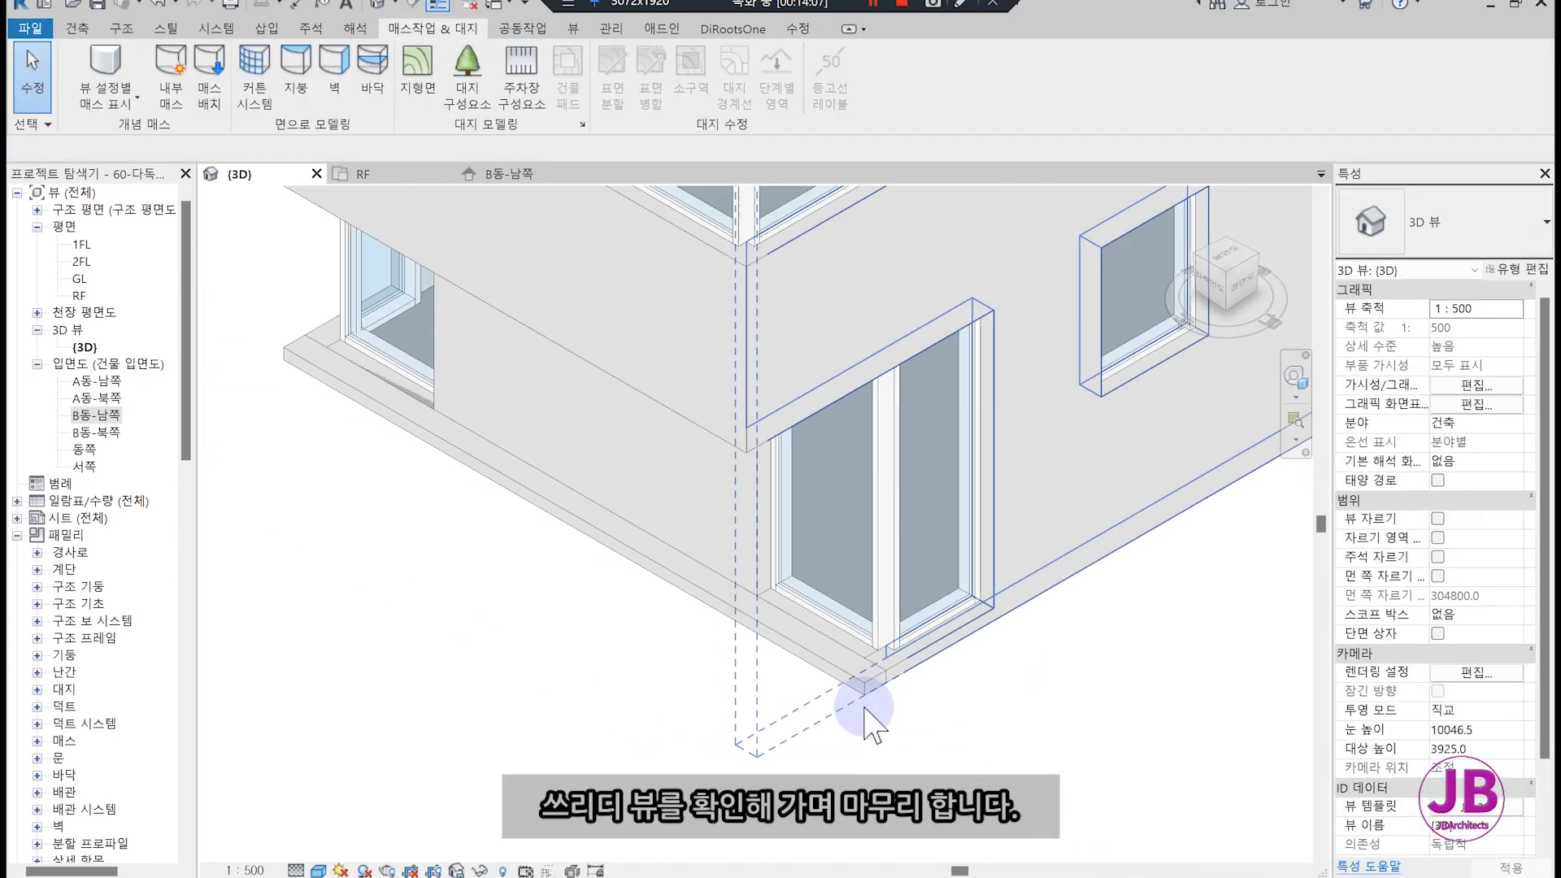
scroll(916, 749, "down", 3)
middle_click_drag(916, 749, 682, 651, "shift")
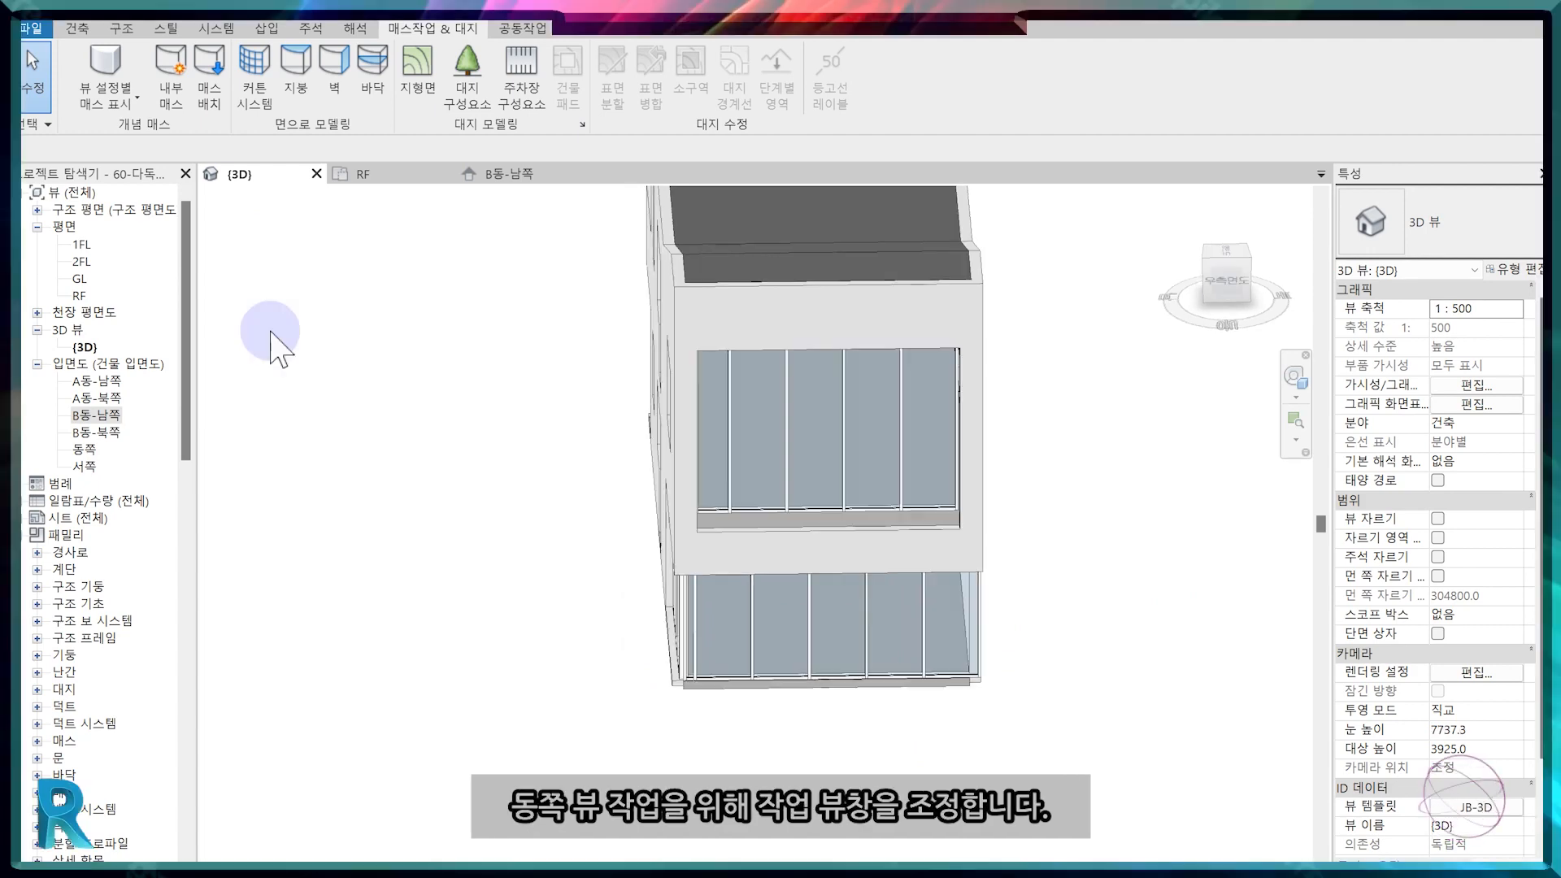
key("w")
key("t")
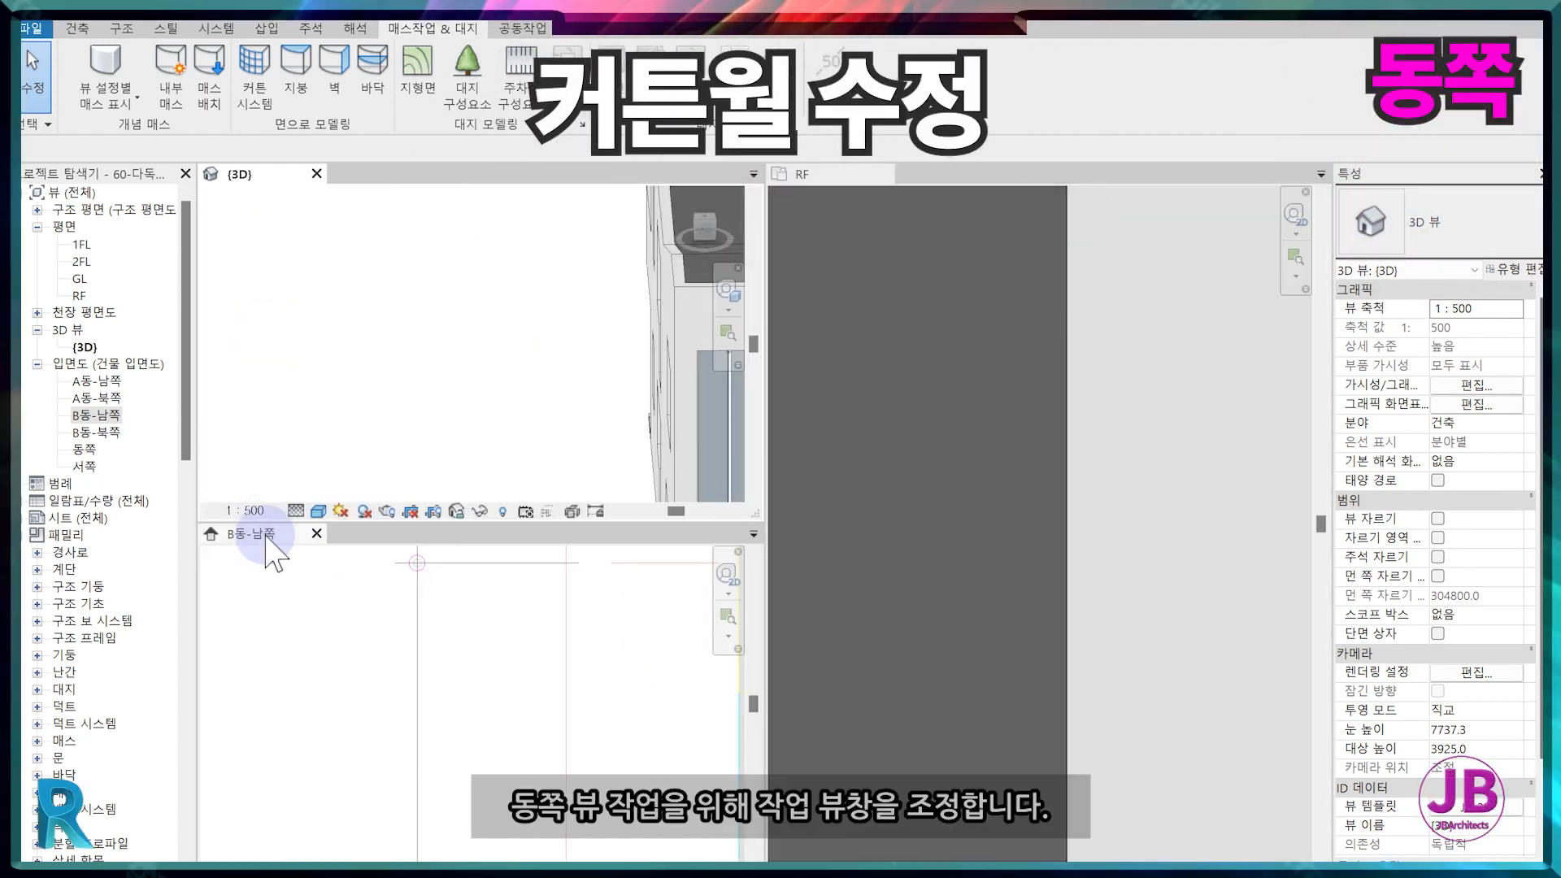
left_click_drag(275, 556, 935, 175)
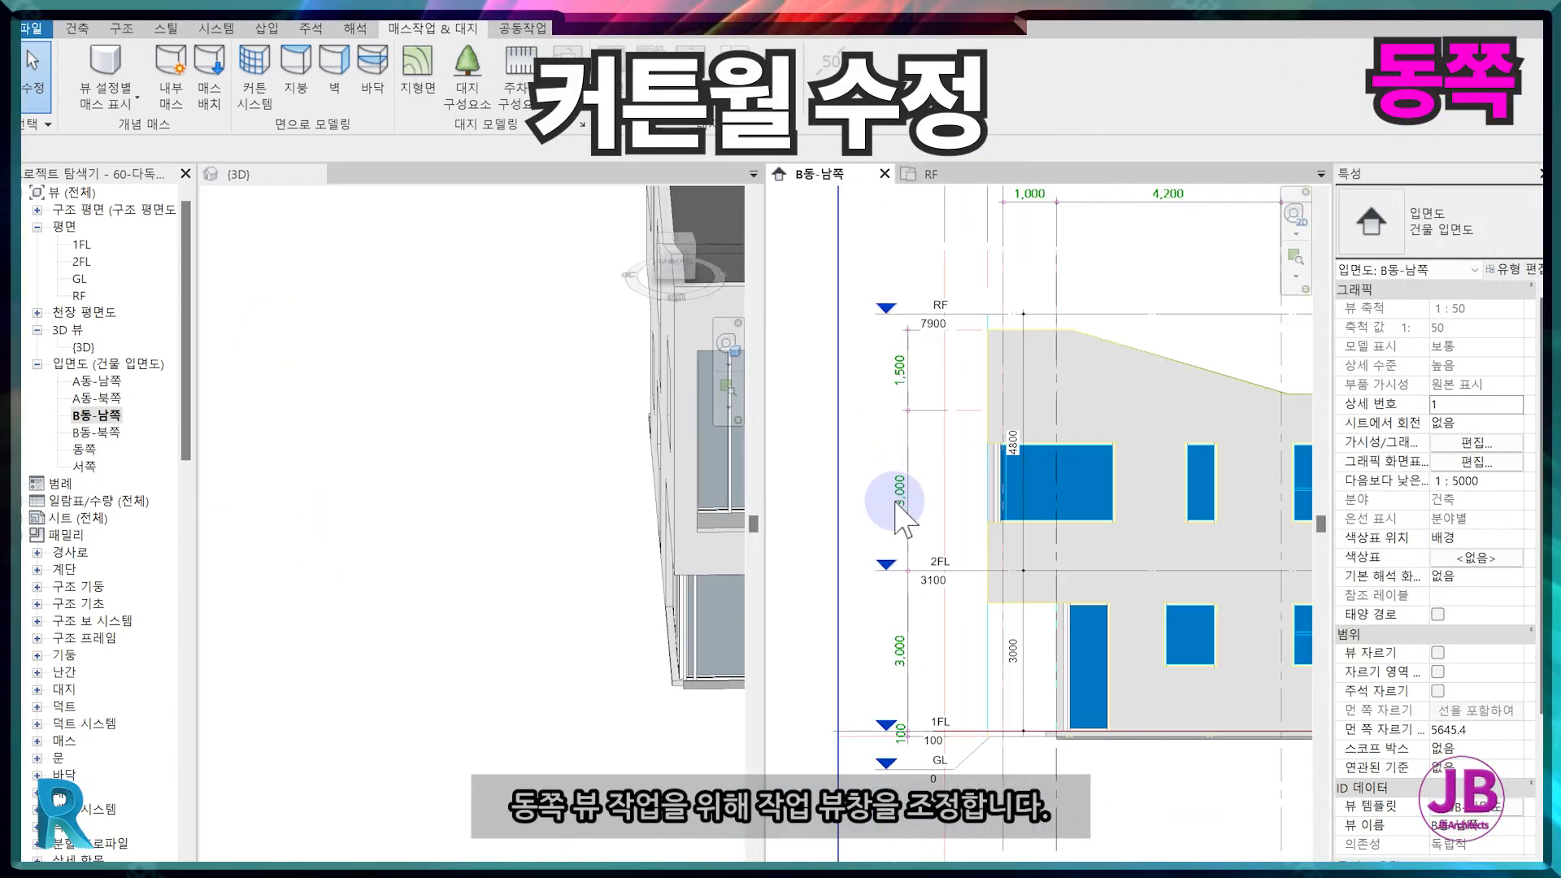
double_click(85, 449)
Unpin the vertical grid nearest the right edge of the upper curtain system and set its distance to that edge to 800.
scroll(1210, 530, "up", 5)
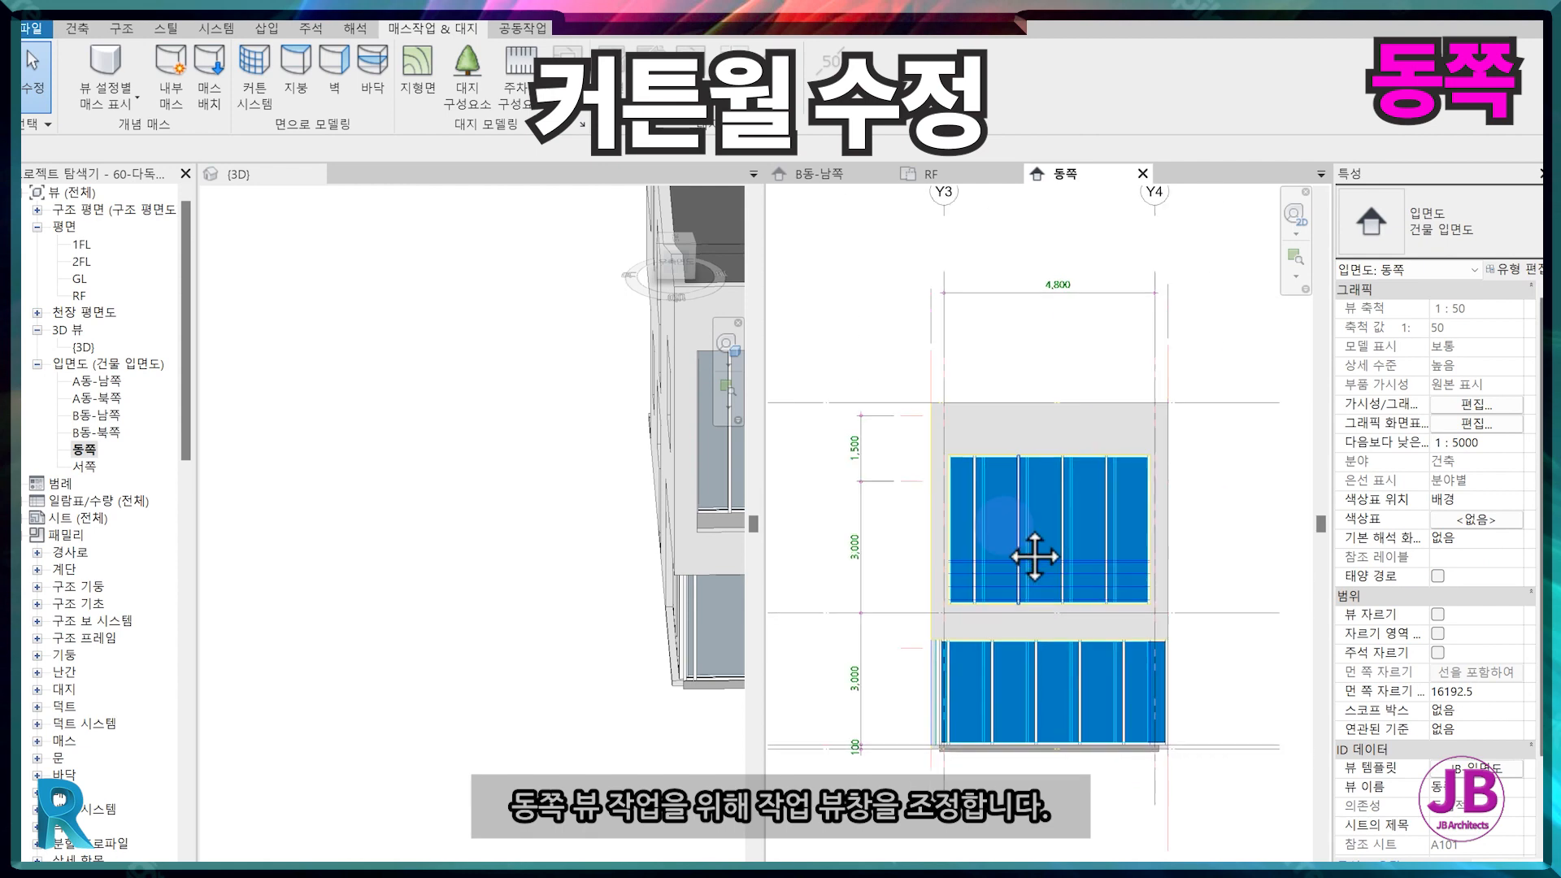
left_click(1148, 446)
key("Tab")
left_click(1152, 447)
scroll(1173, 508, "up", 2)
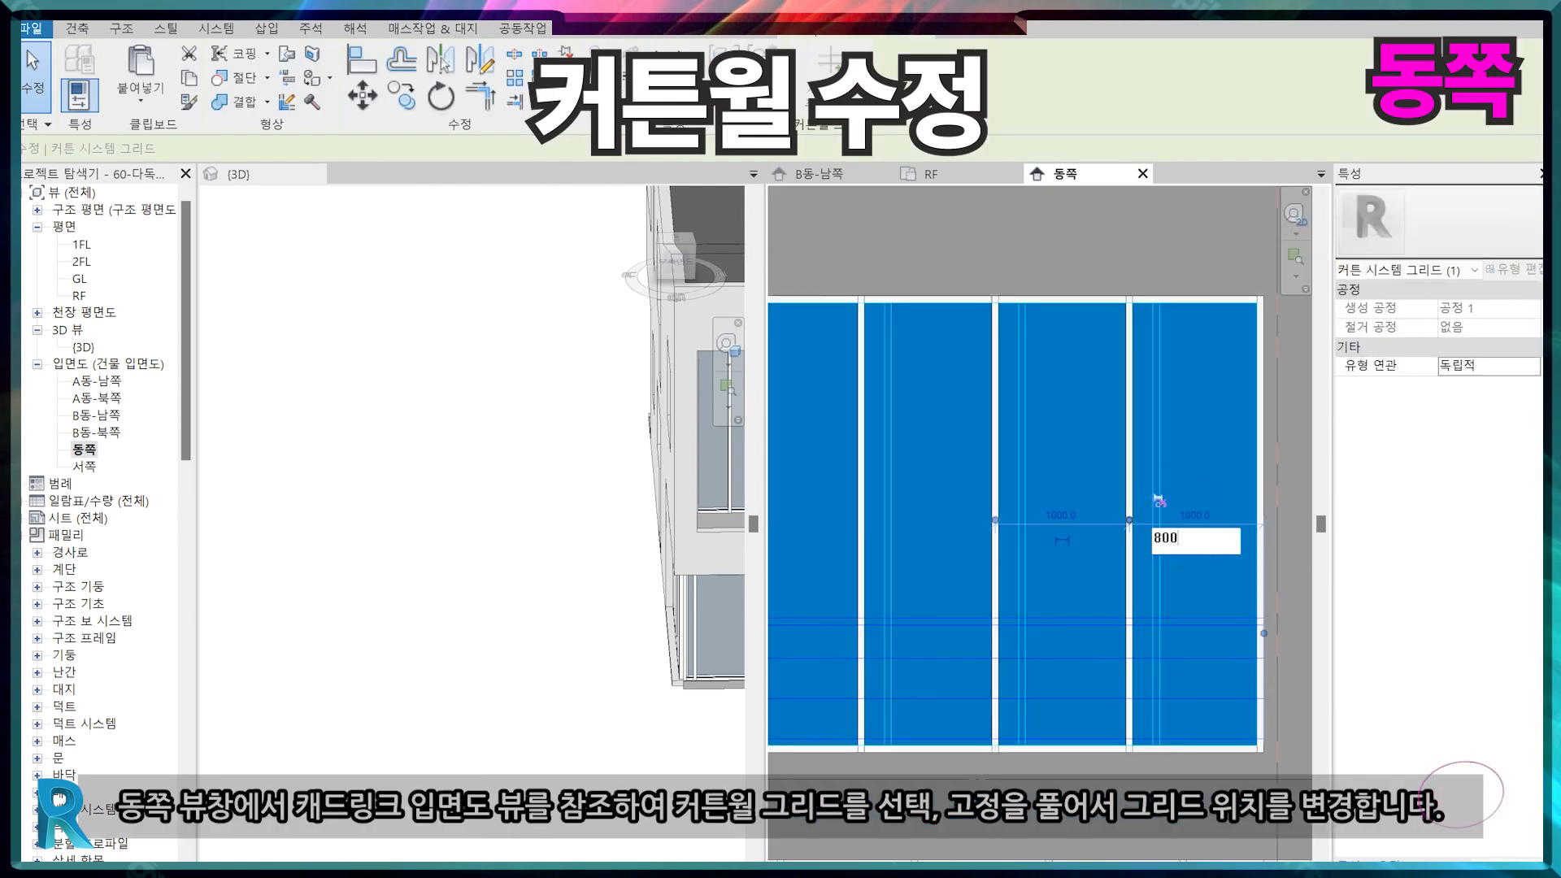
key("Return")
Unpin the second vertical grid from the right edge of the upper curtain system and move it 200 toward that edge.
scroll(1006, 567, "up", 2)
left_click(1053, 501)
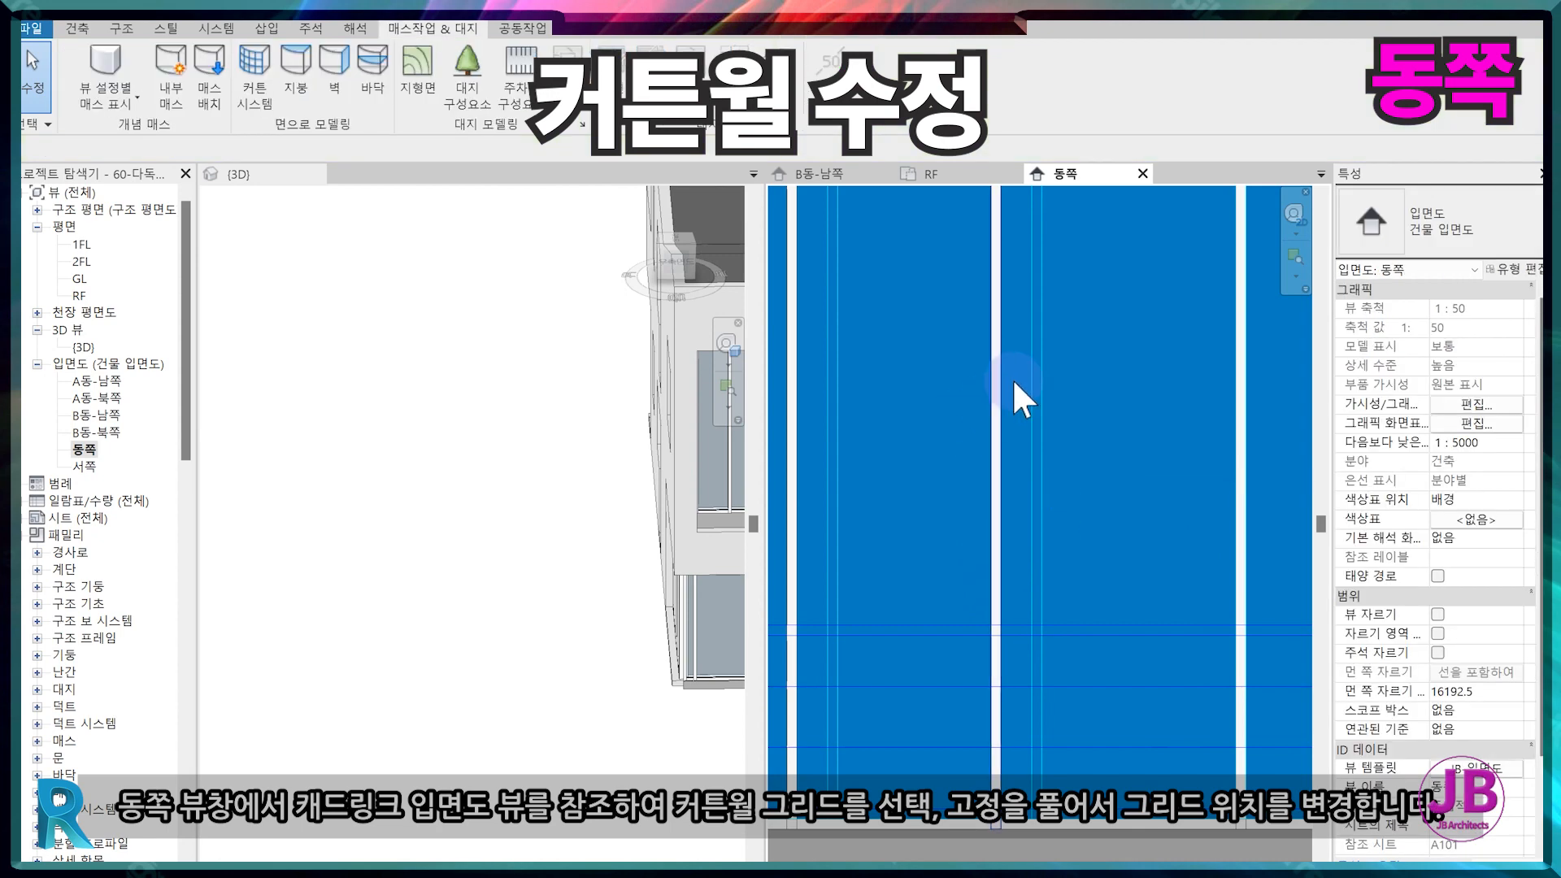
key("Tab")
left_click(1002, 373)
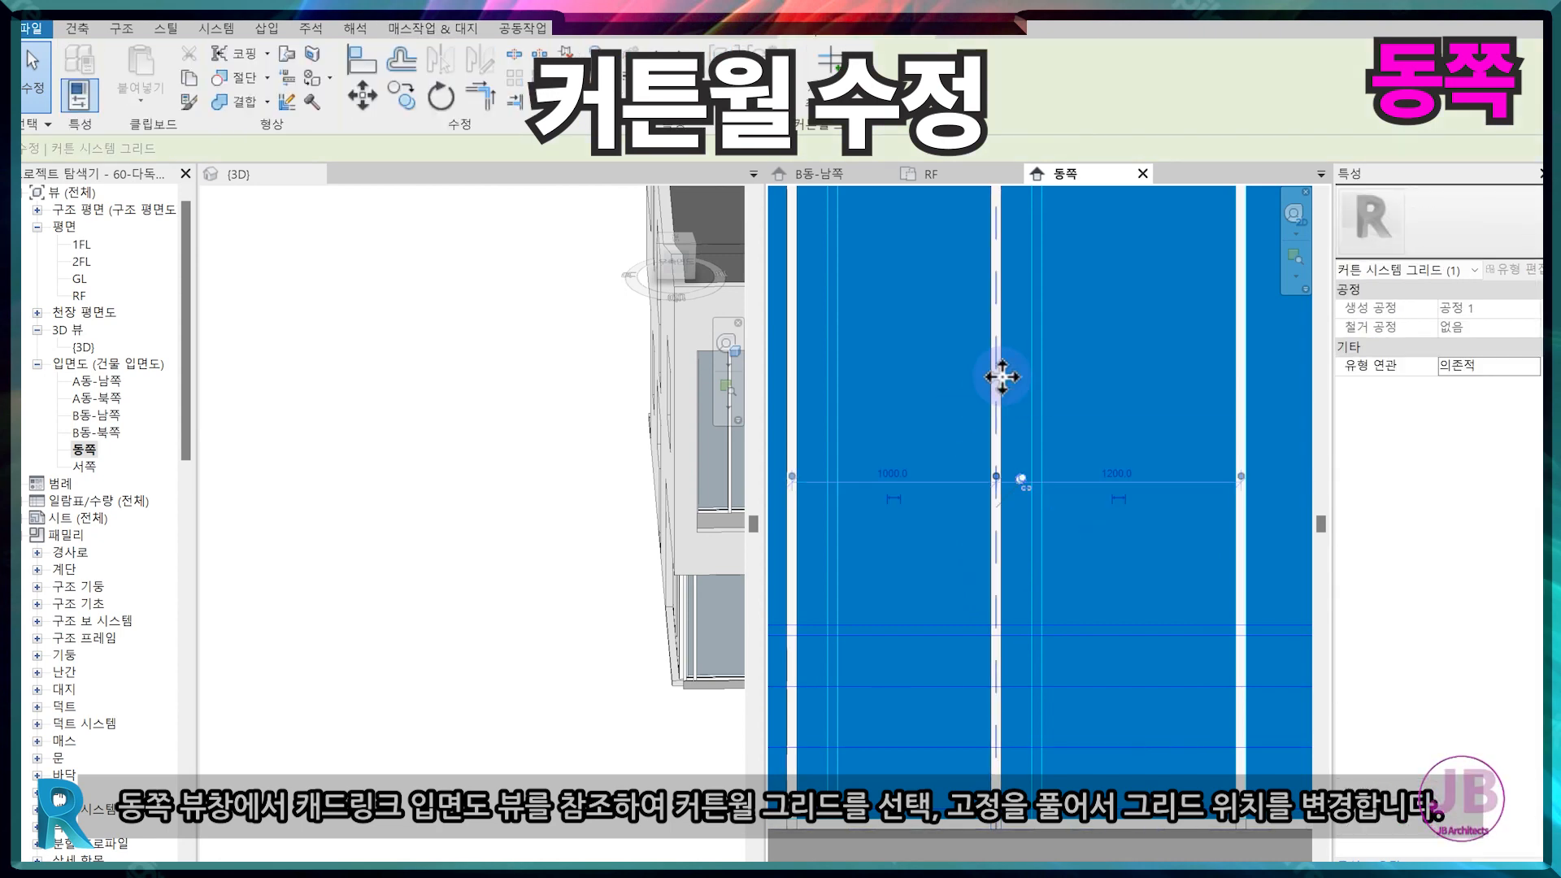
key("m")
key("v")
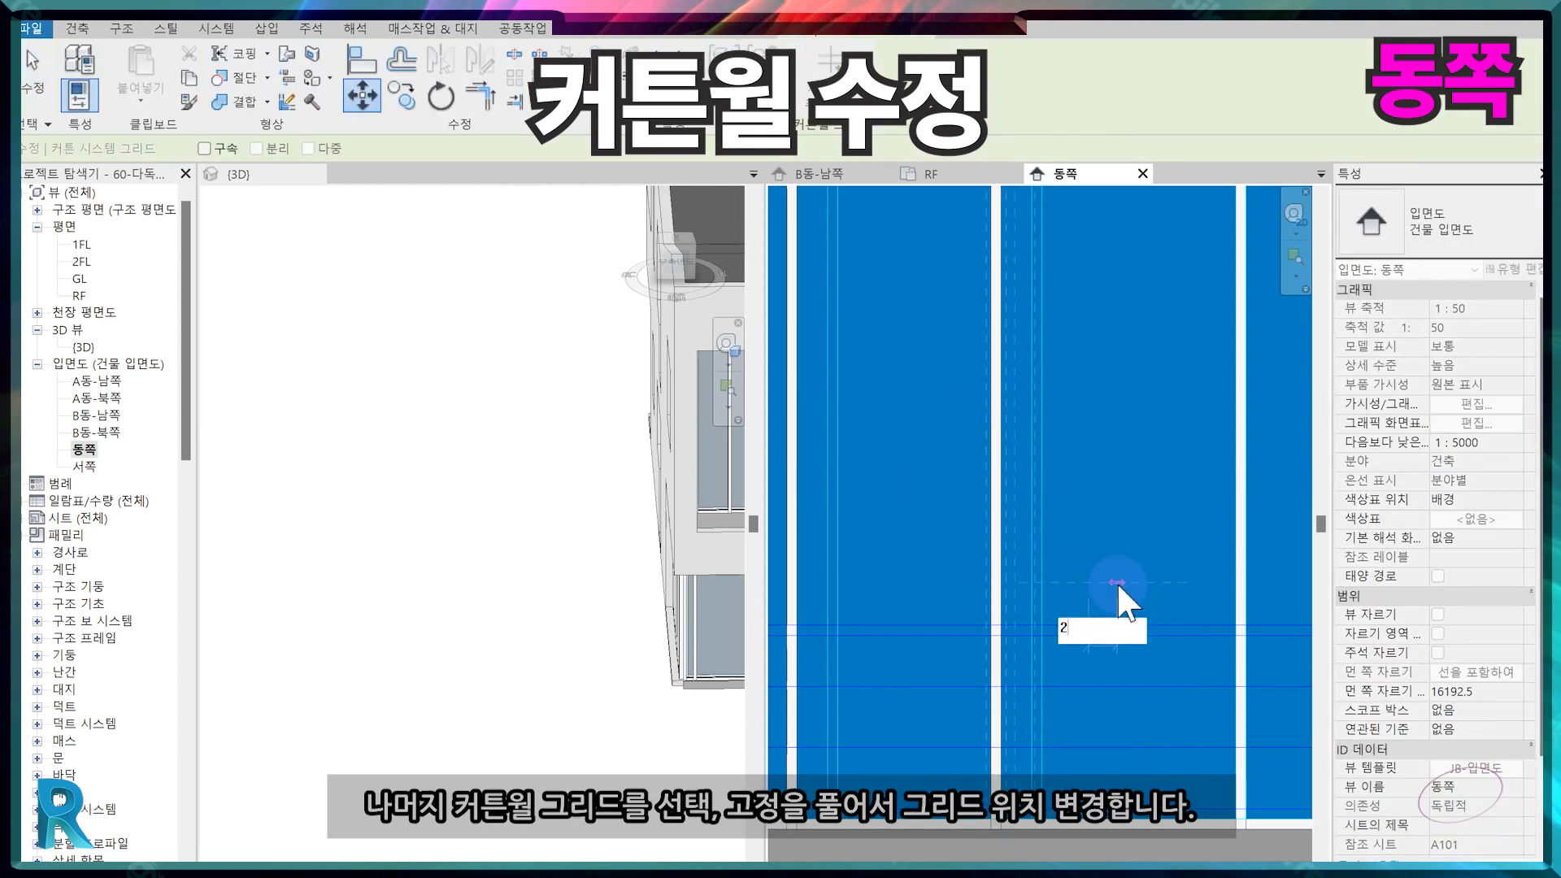
left_click(1119, 585)
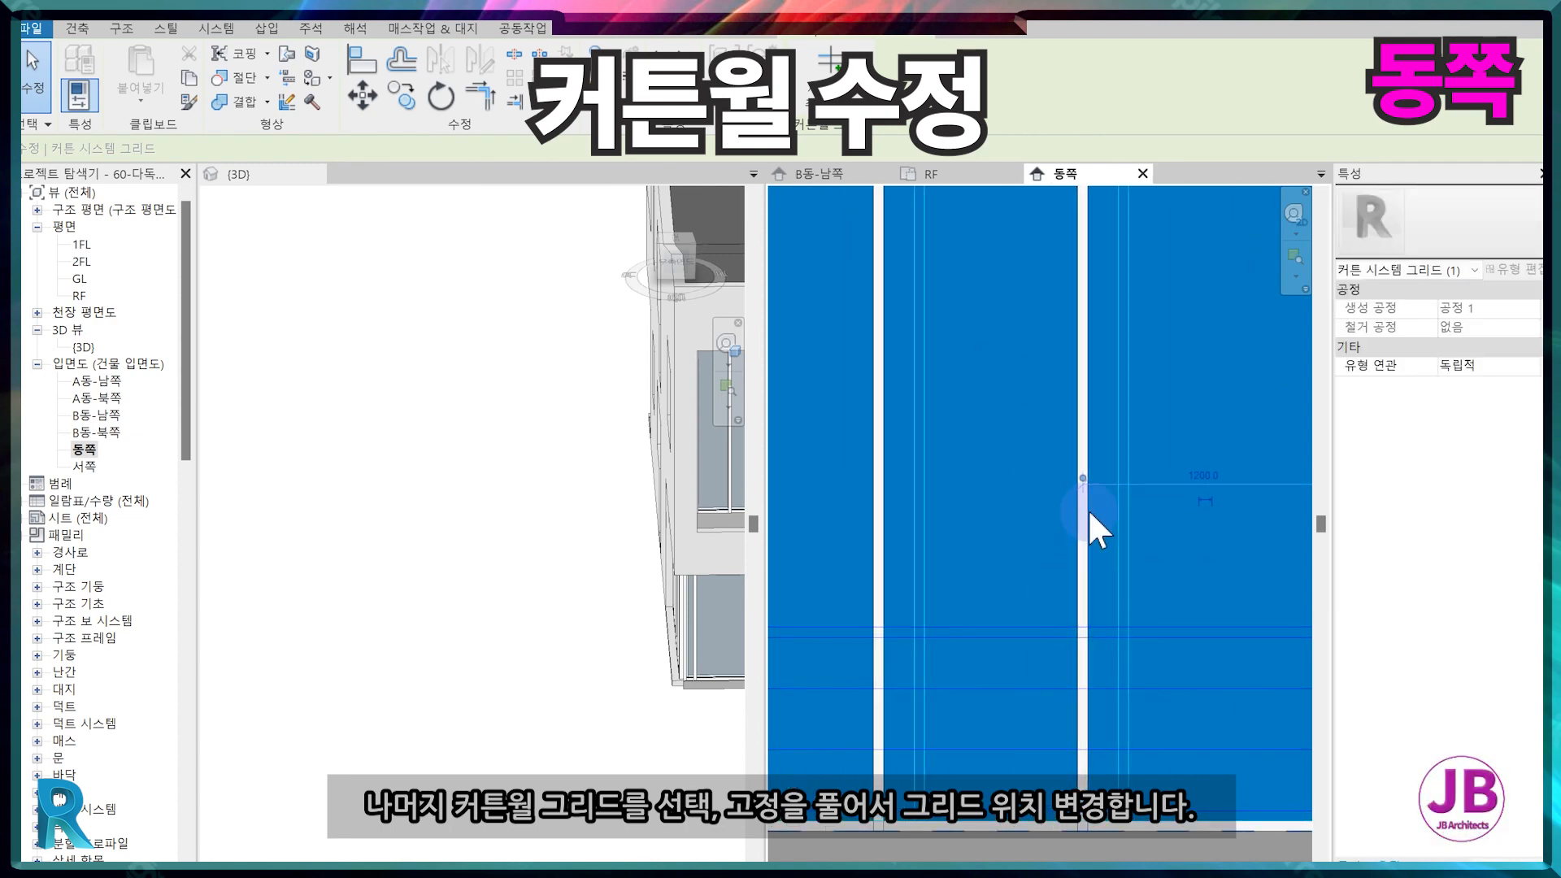
key("Escape")
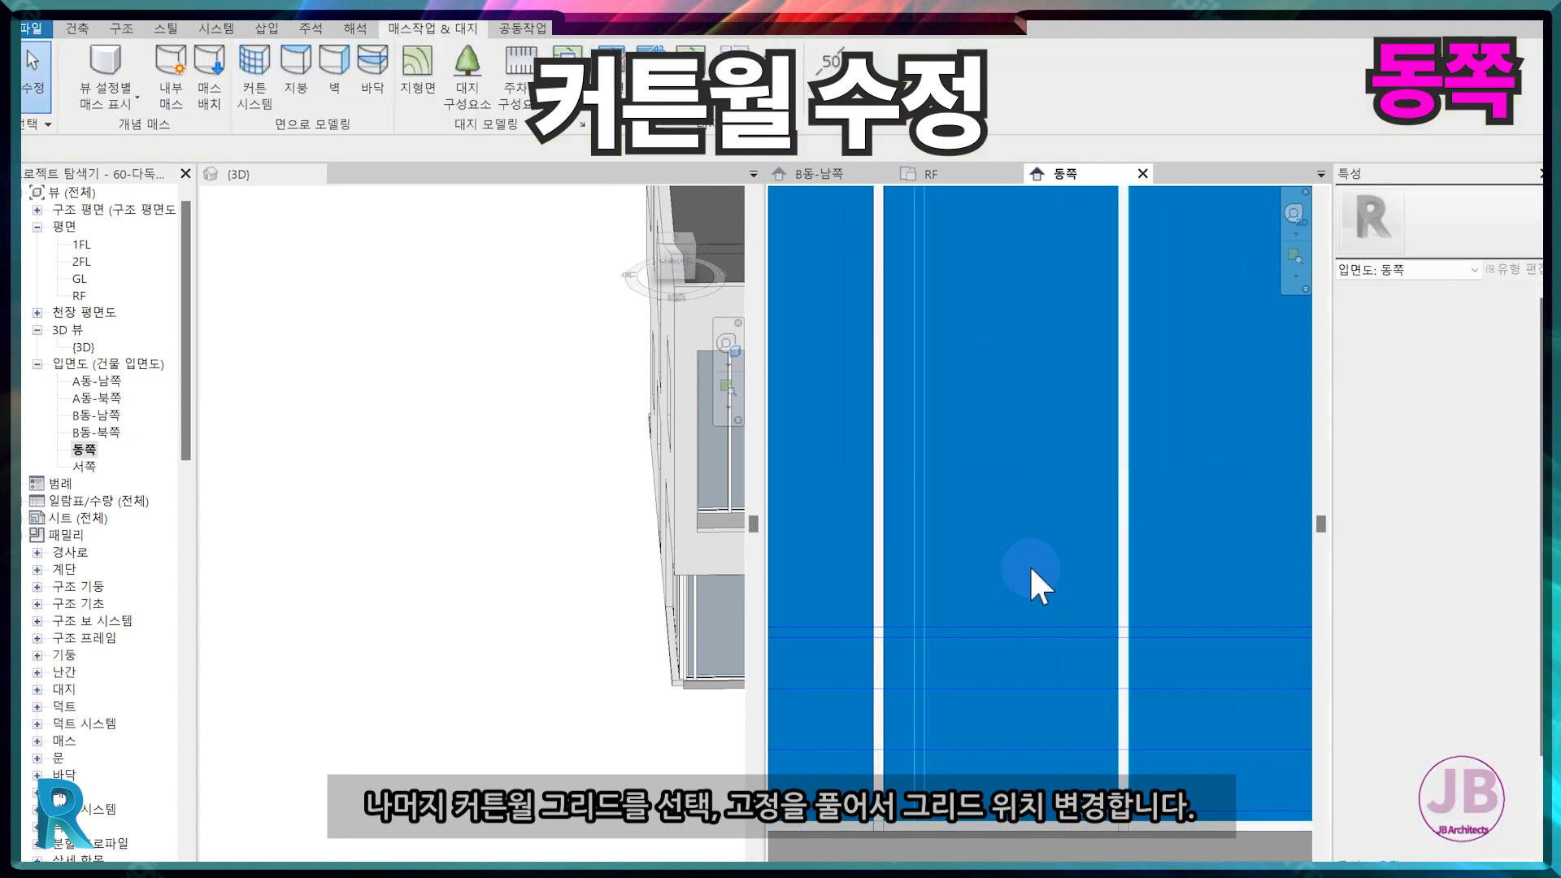
Move the remaining vertical grids of the upper curtain system 200 toward its right edge.
left_click(878, 531)
key("m")
key("v")
left_click(878, 530)
type("200")
key("Return")
left_click(883, 505)
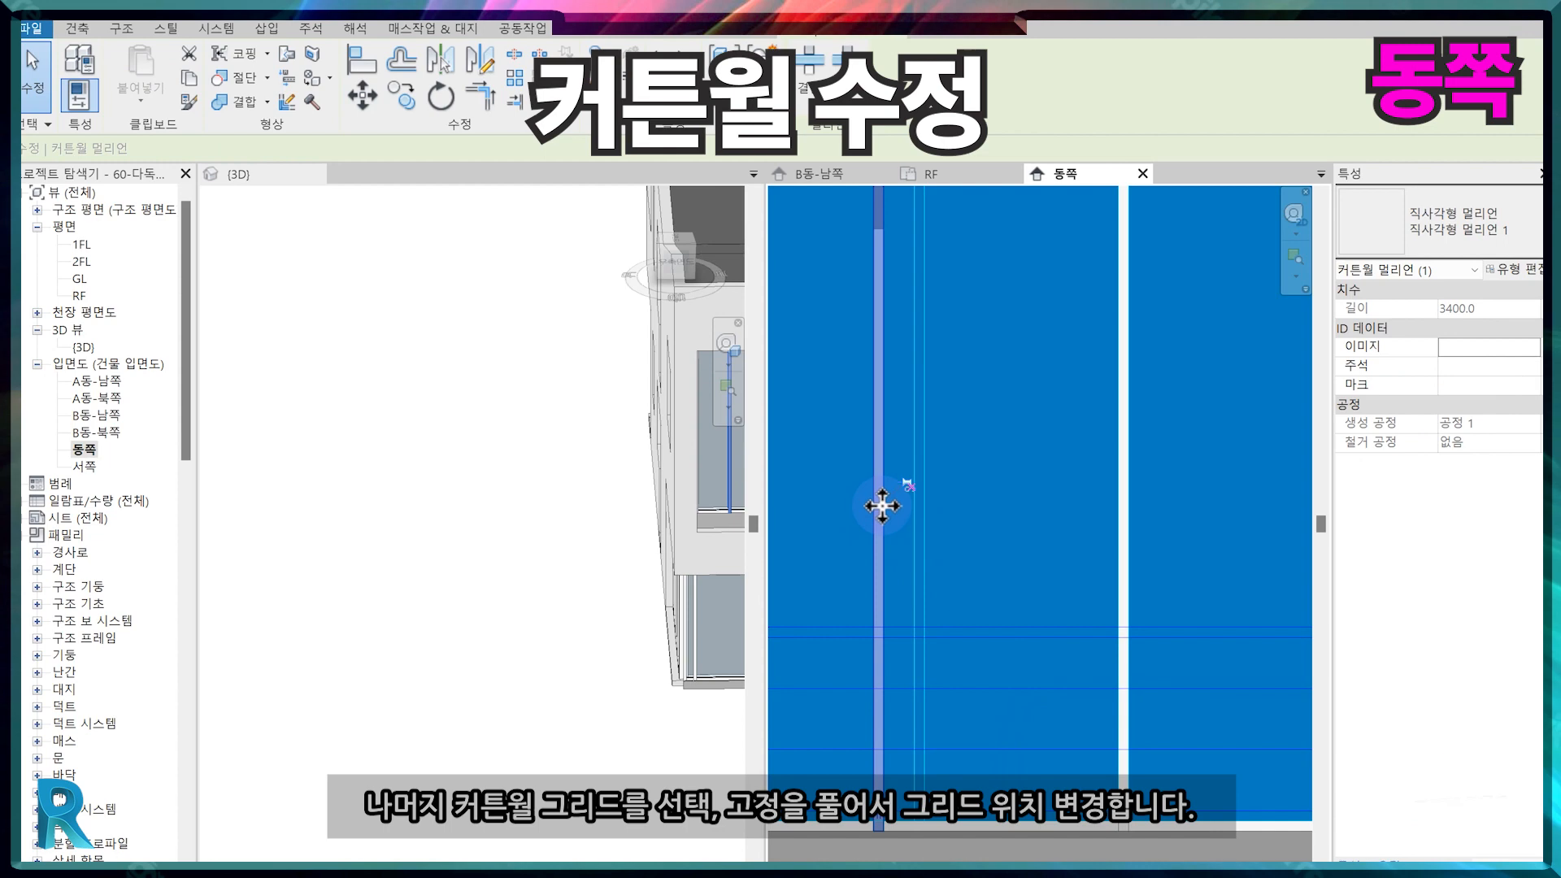
key("Escape")
Unpin the vertical grid nearest the right edge of the lower curtain system and move it 200 to the left.
scroll(1002, 542, "down", 3)
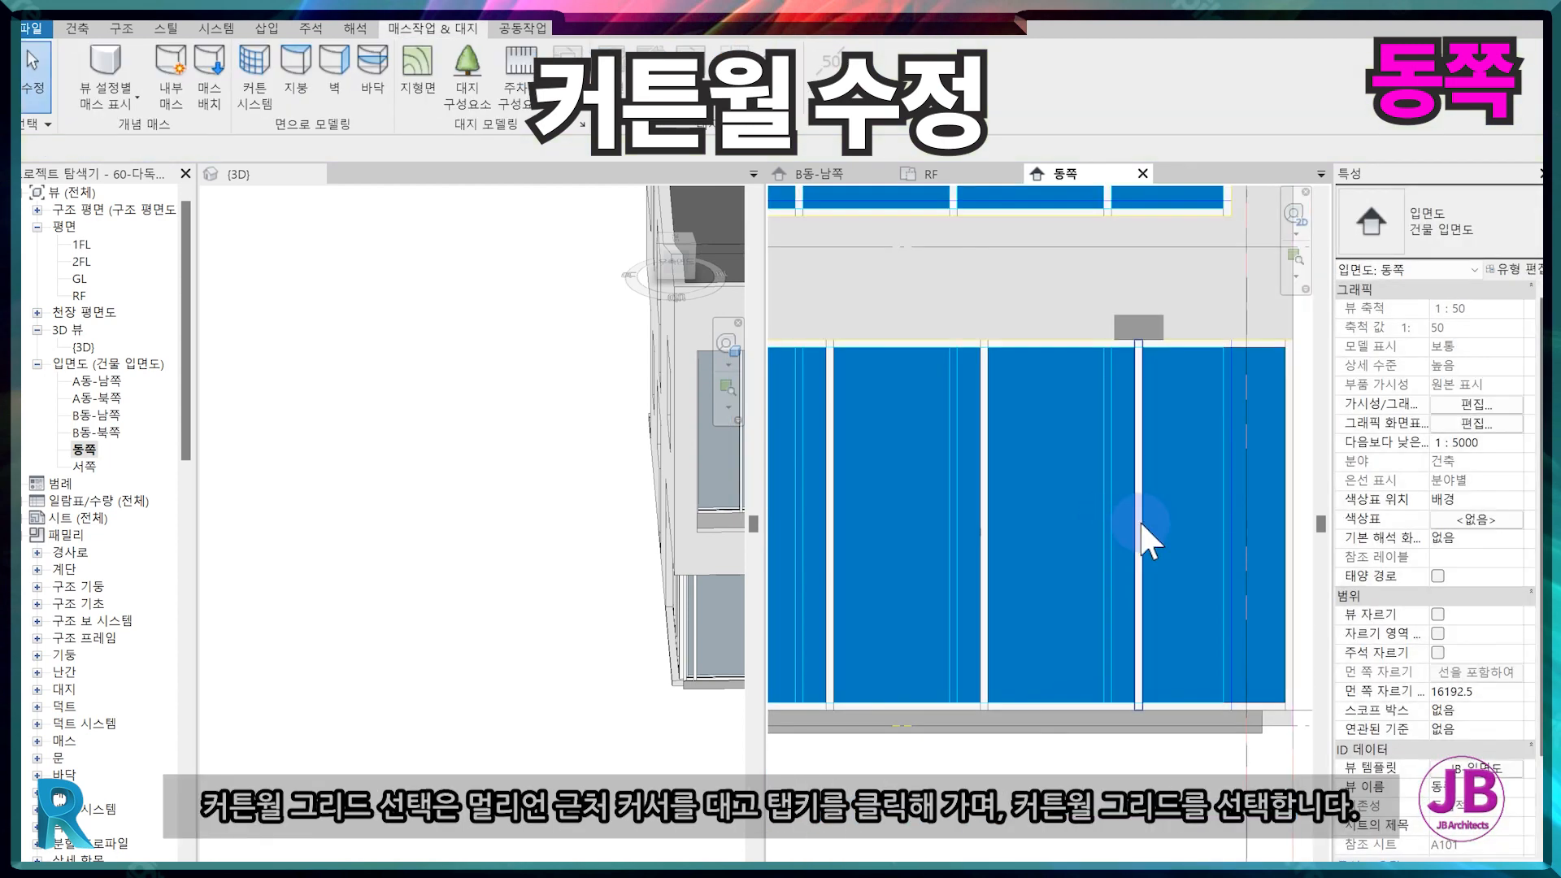
key("Tab")
left_click(1139, 519)
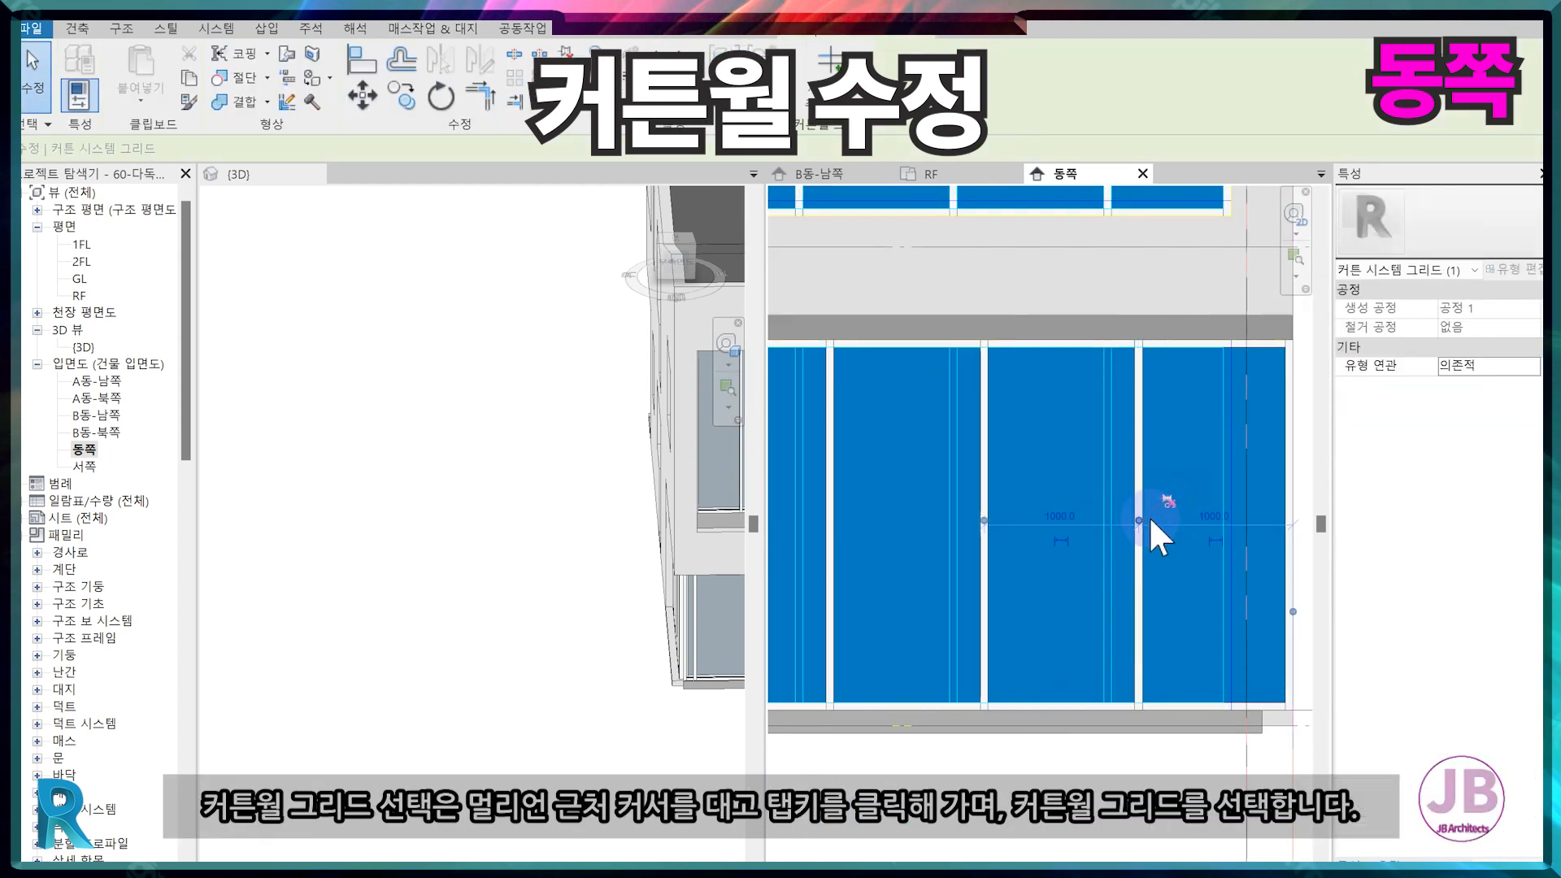
key("m")
key("v")
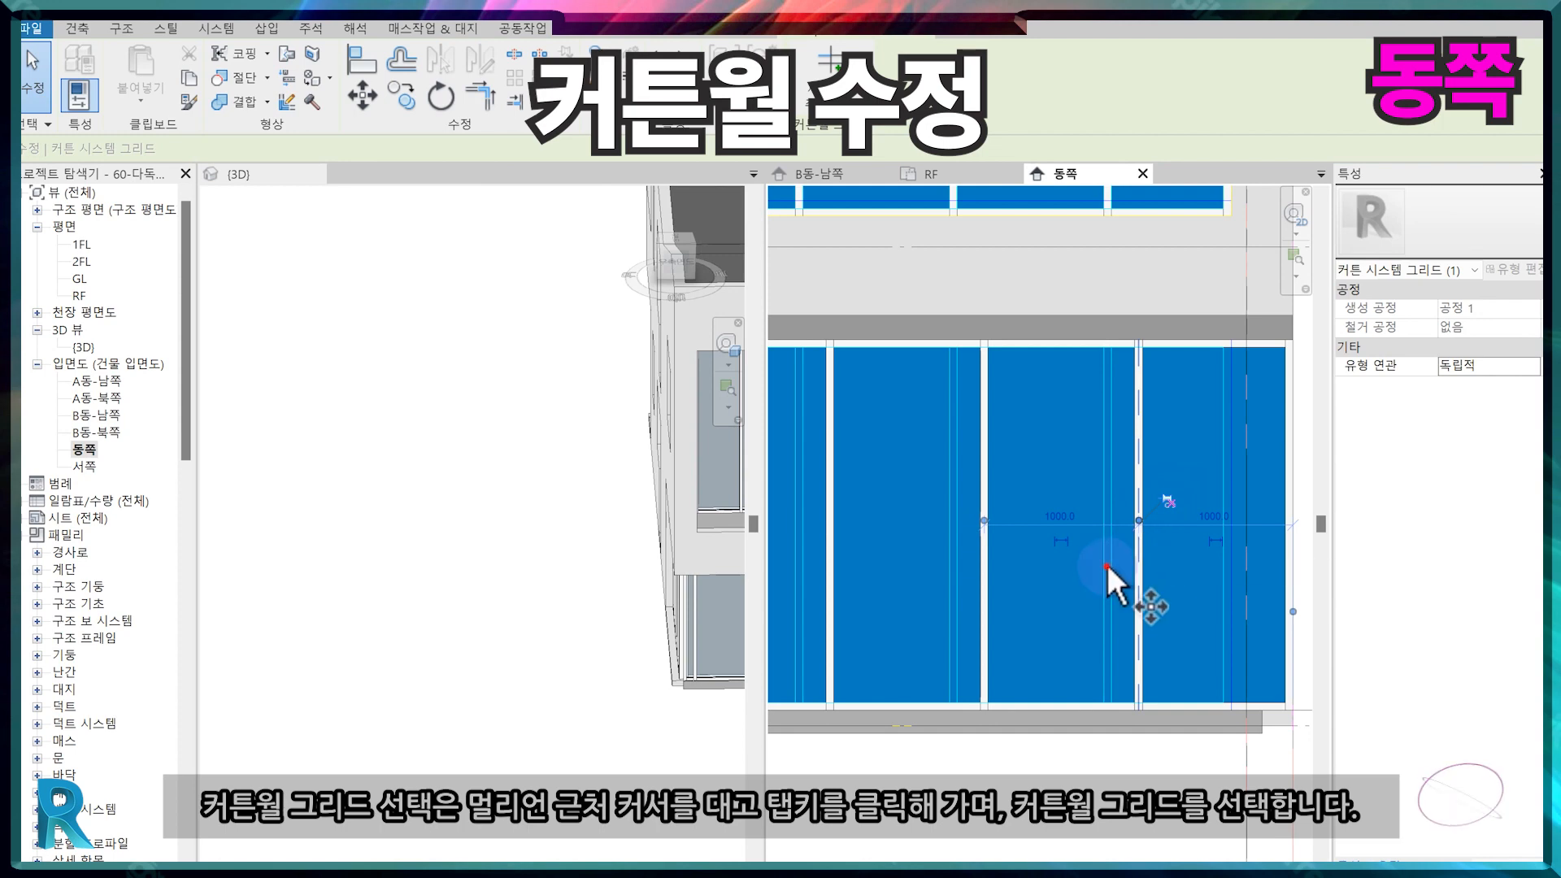
left_click(1110, 568)
type("200")
key("Return")
Unpin the lower curtain system's second vertical grid from the right edge and move it 200 to the left.
left_click(1070, 510)
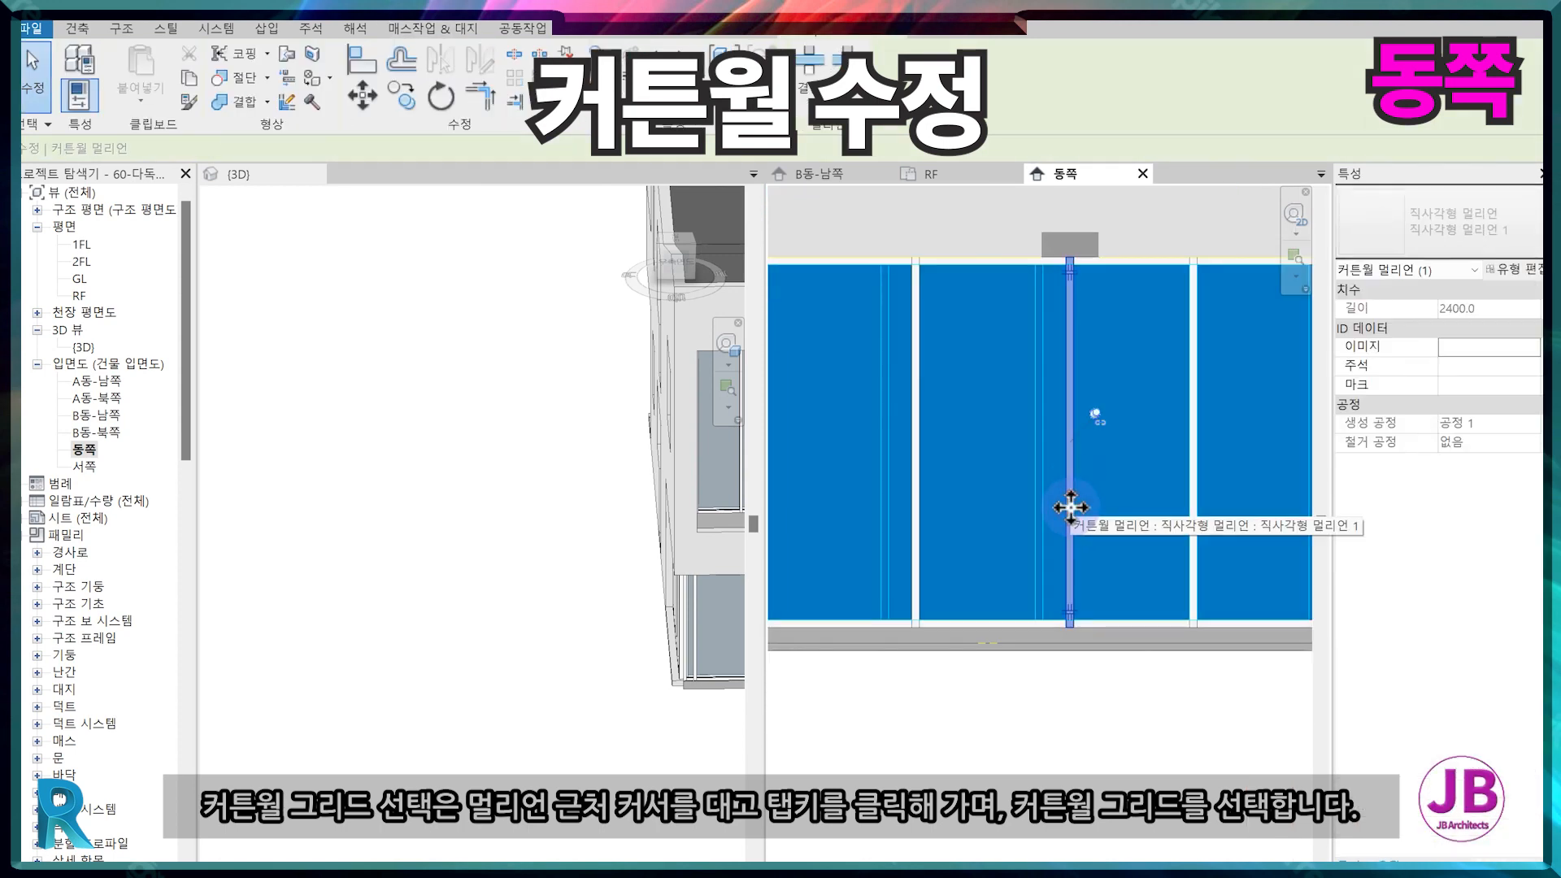
key("Tab")
left_click(1070, 509)
left_click(1101, 418)
key("m")
key("v")
left_click(1035, 511)
type("200")
key("Return")
Unpin the third vertical grid from the lower curtain system's right edge and move it 200 to the left.
left_click(1009, 450)
left_click(1037, 427)
key("m")
key("v")
left_click(991, 490)
type("200")
key("Return")
Unpin the remaining vertical grids near the lower curtain system's left edge and move them 200 toward that edge.
left_click(951, 494)
left_click(955, 510)
left_click(981, 485)
scroll(958, 514, "up", 3)
key("m")
key("v")
left_click(1083, 568)
type("200")
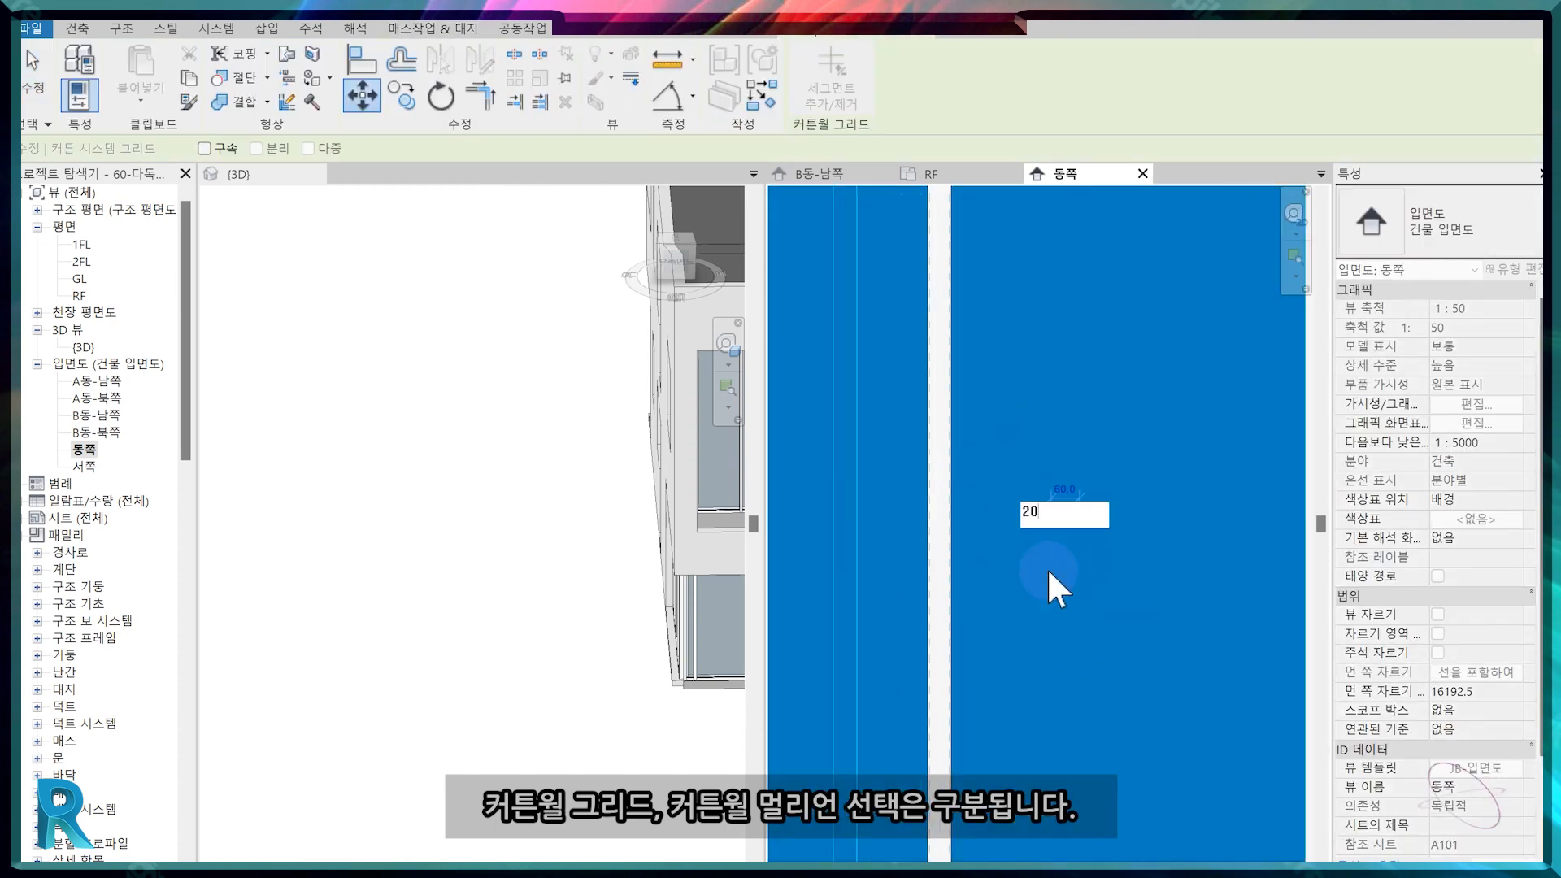
key("Return")
scroll(912, 528, "up", 2)
left_click(955, 506)
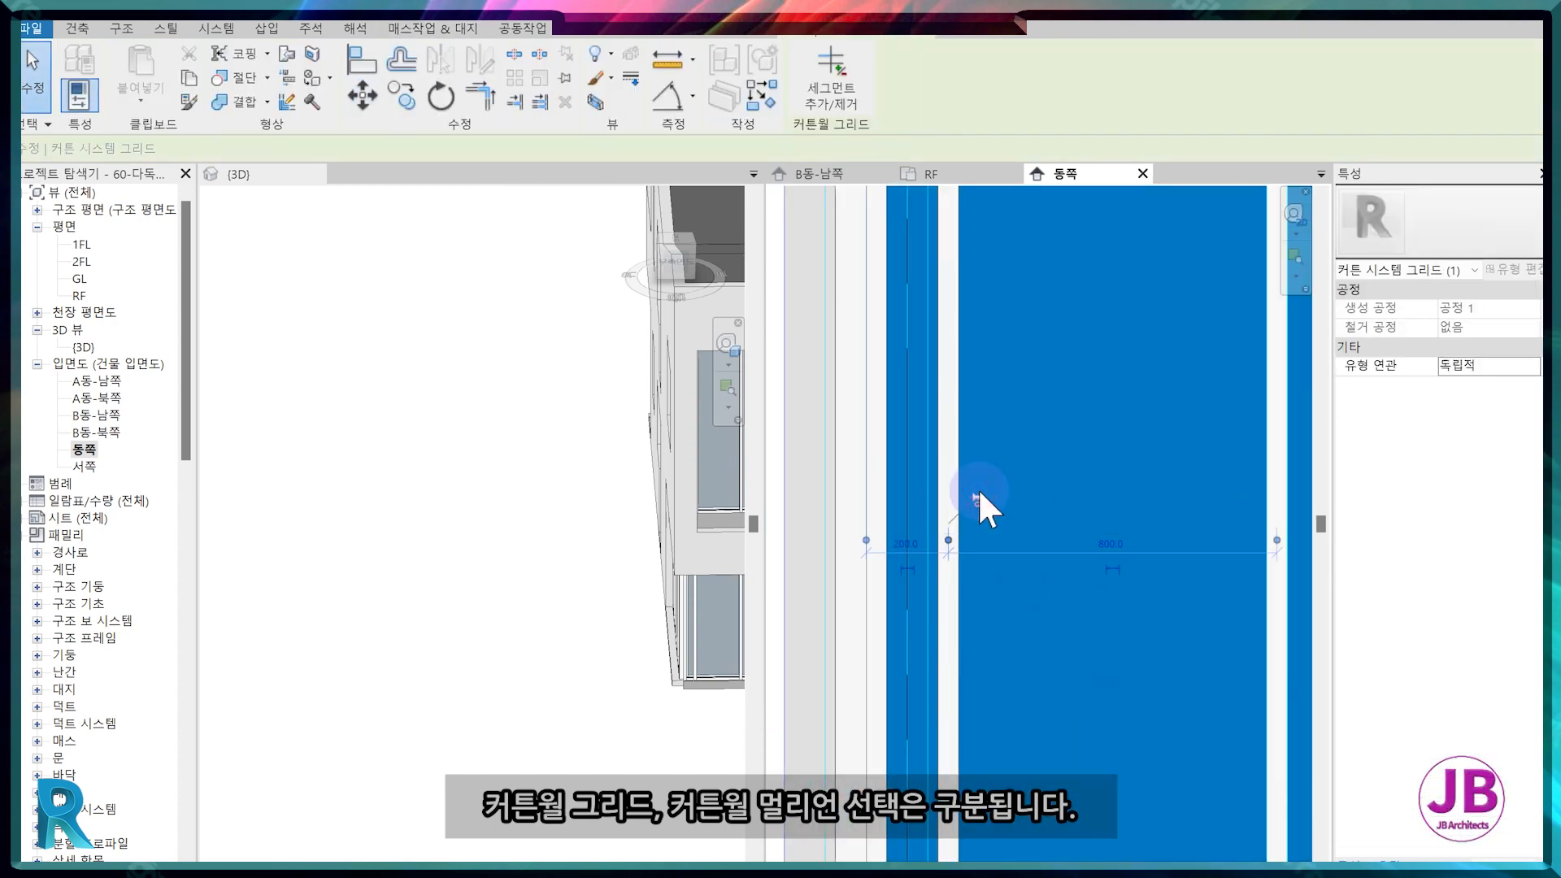
key("Escape")
Copy the rightmost vertical grid of the lower curtain system about 725 toward the right edge.
scroll(1003, 637, "down", 4)
scroll(1041, 618, "up", 2)
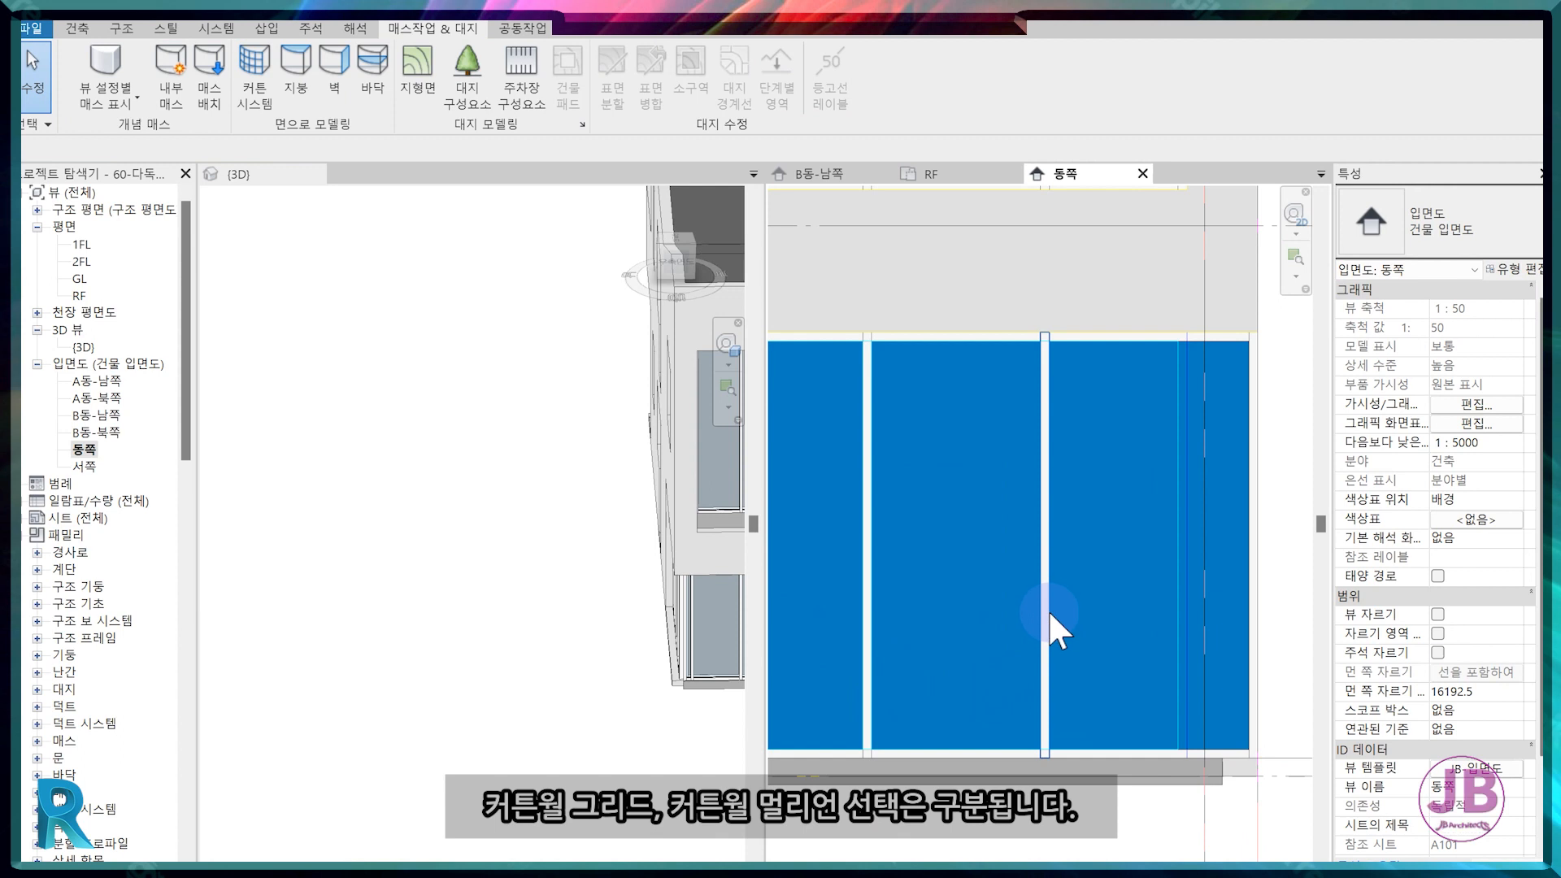
left_click(1049, 609)
scroll(1052, 611, "up", 2)
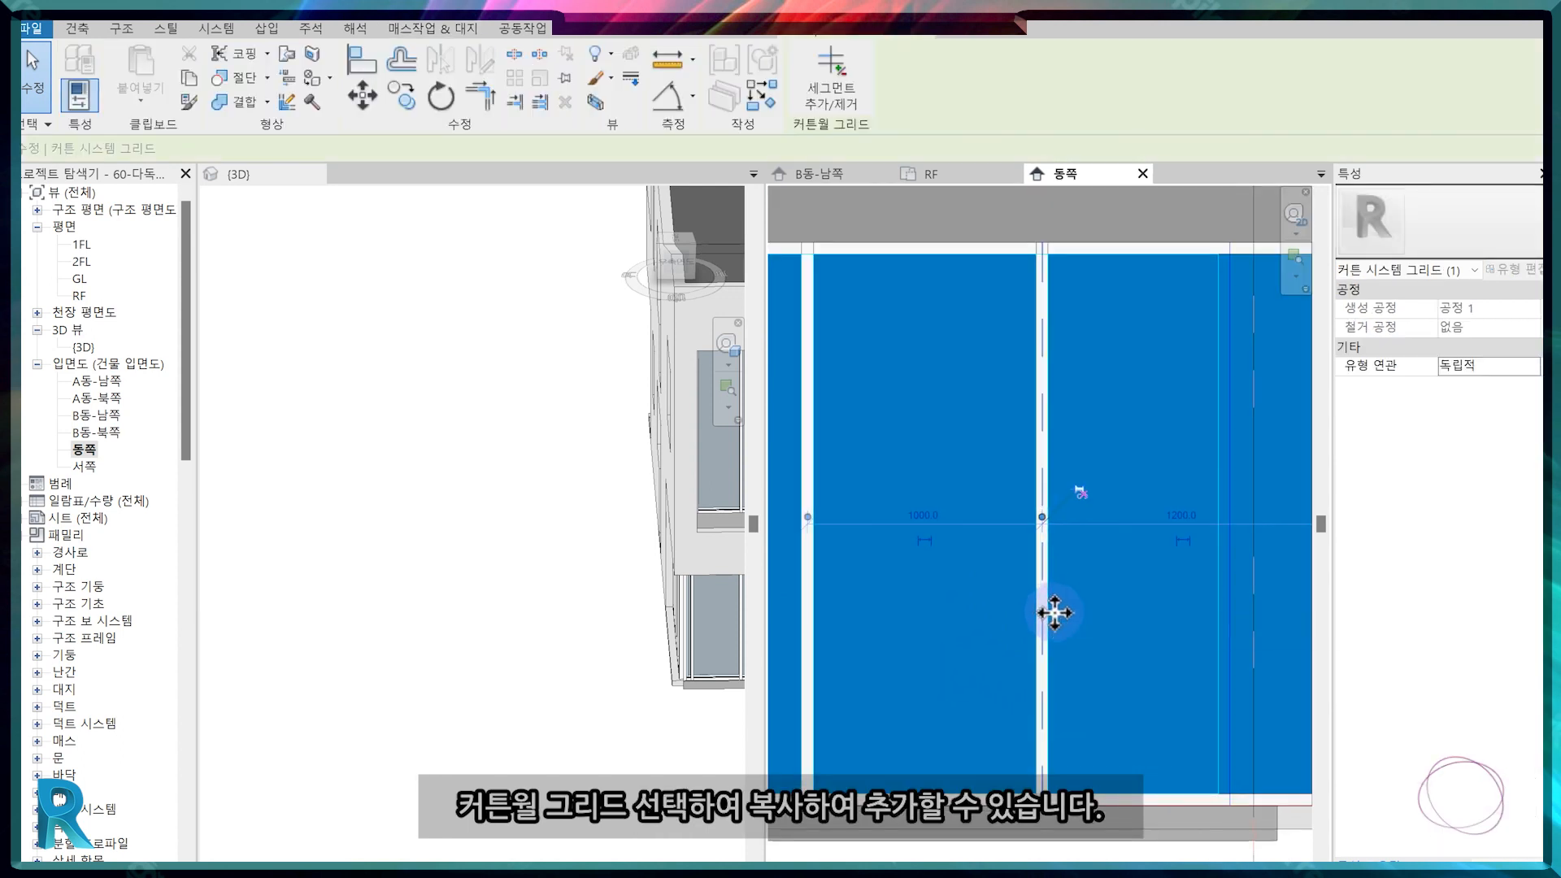
key("c")
key("o")
left_click(1055, 614)
scroll(1212, 618, "up", 4)
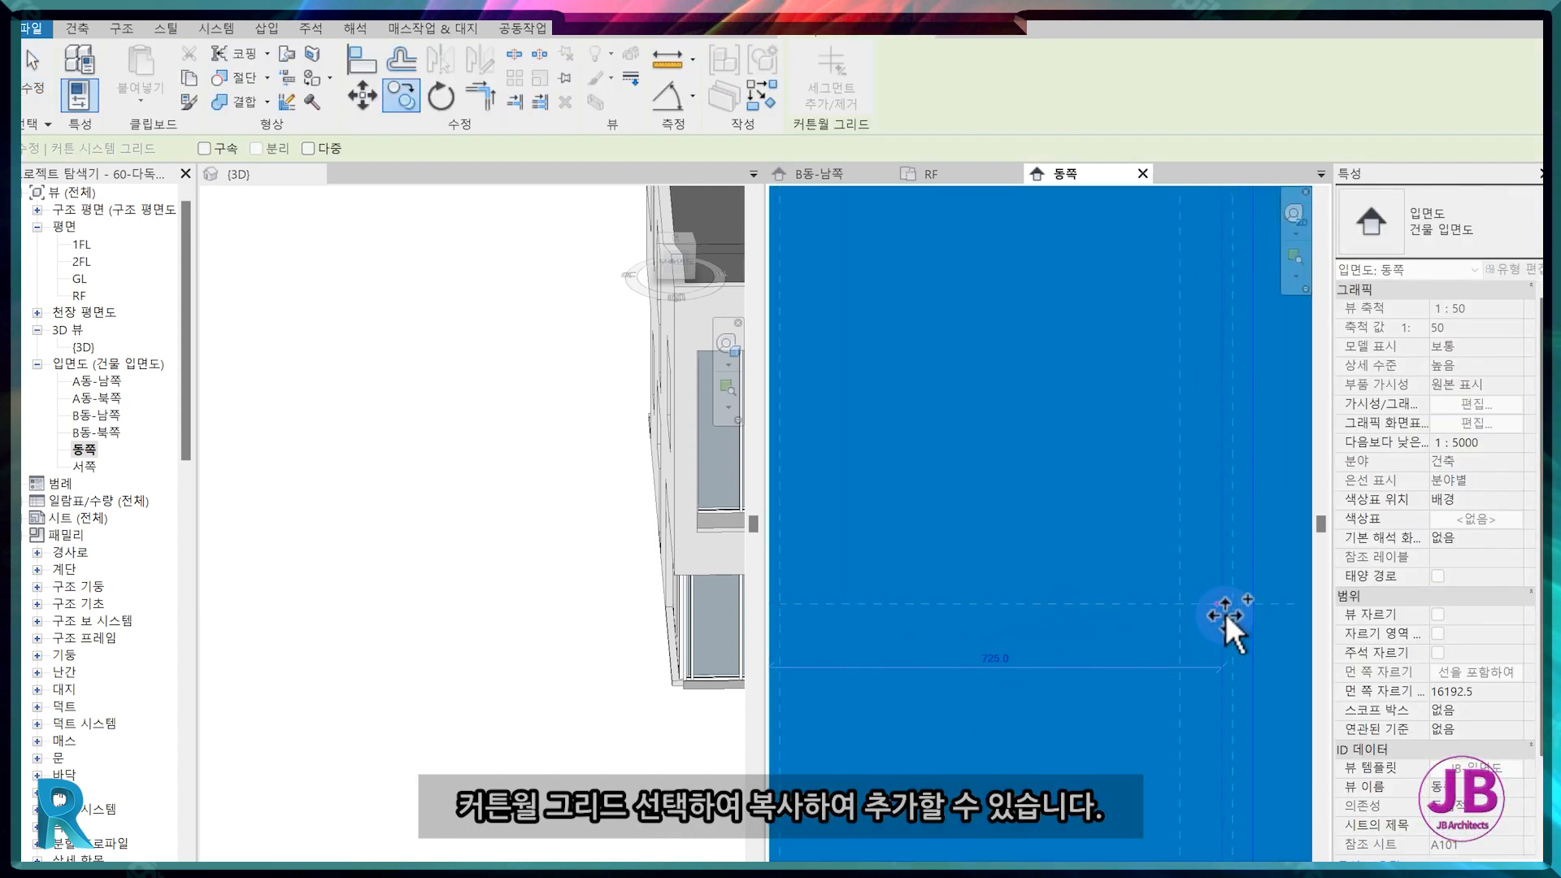
left_click(1222, 607)
Move the copied grid slightly farther right onto the mullion line of the CAD elevation underlay.
scroll(1163, 597, "down", 3)
key("m")
key("v")
left_click(1035, 605)
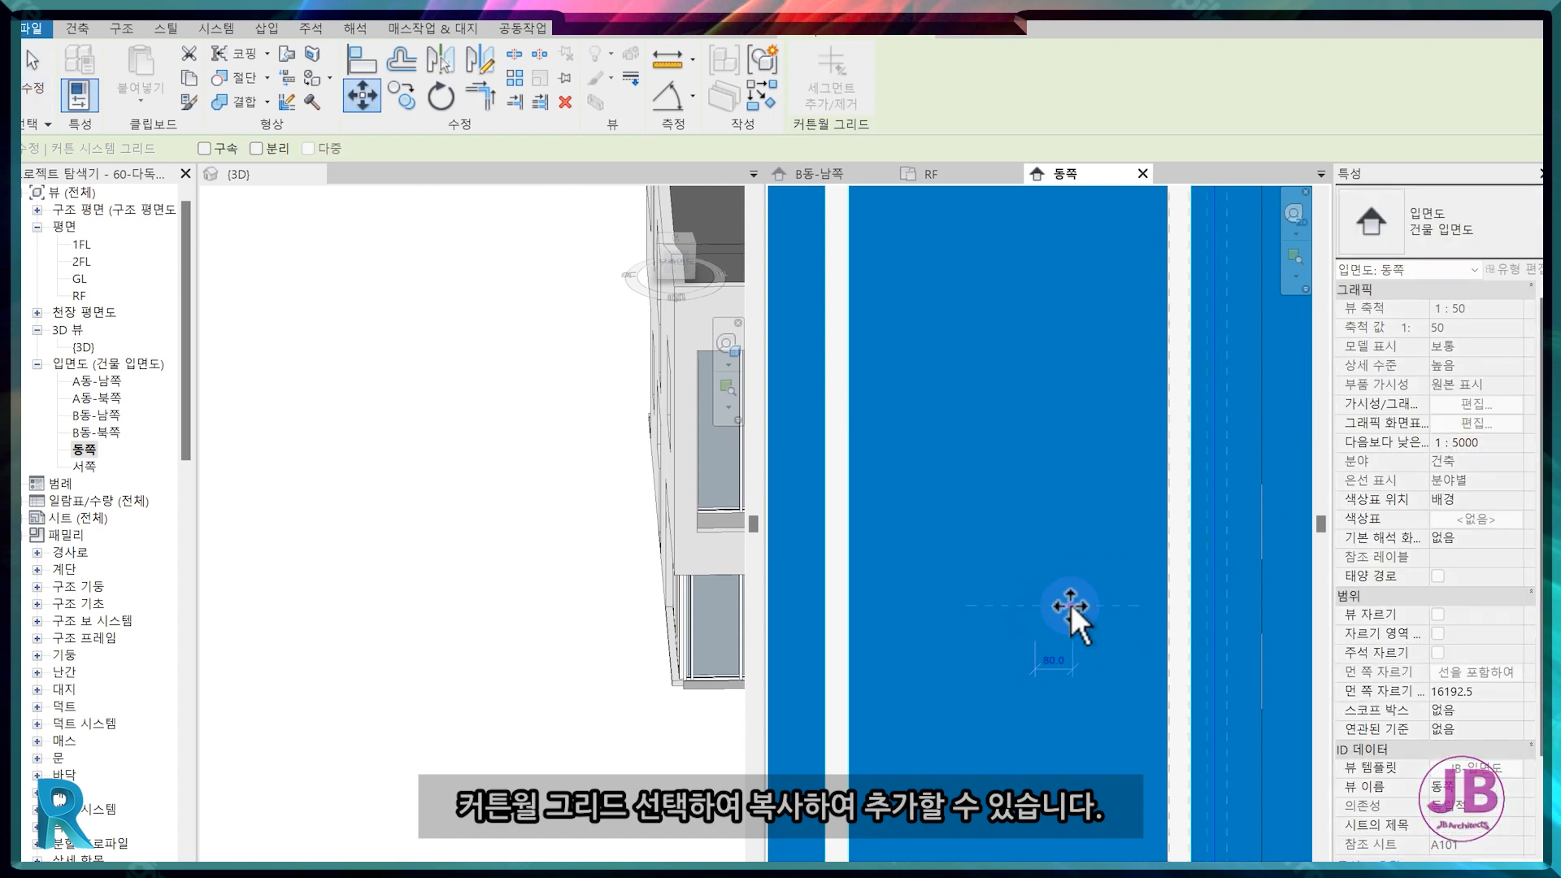
type("725")
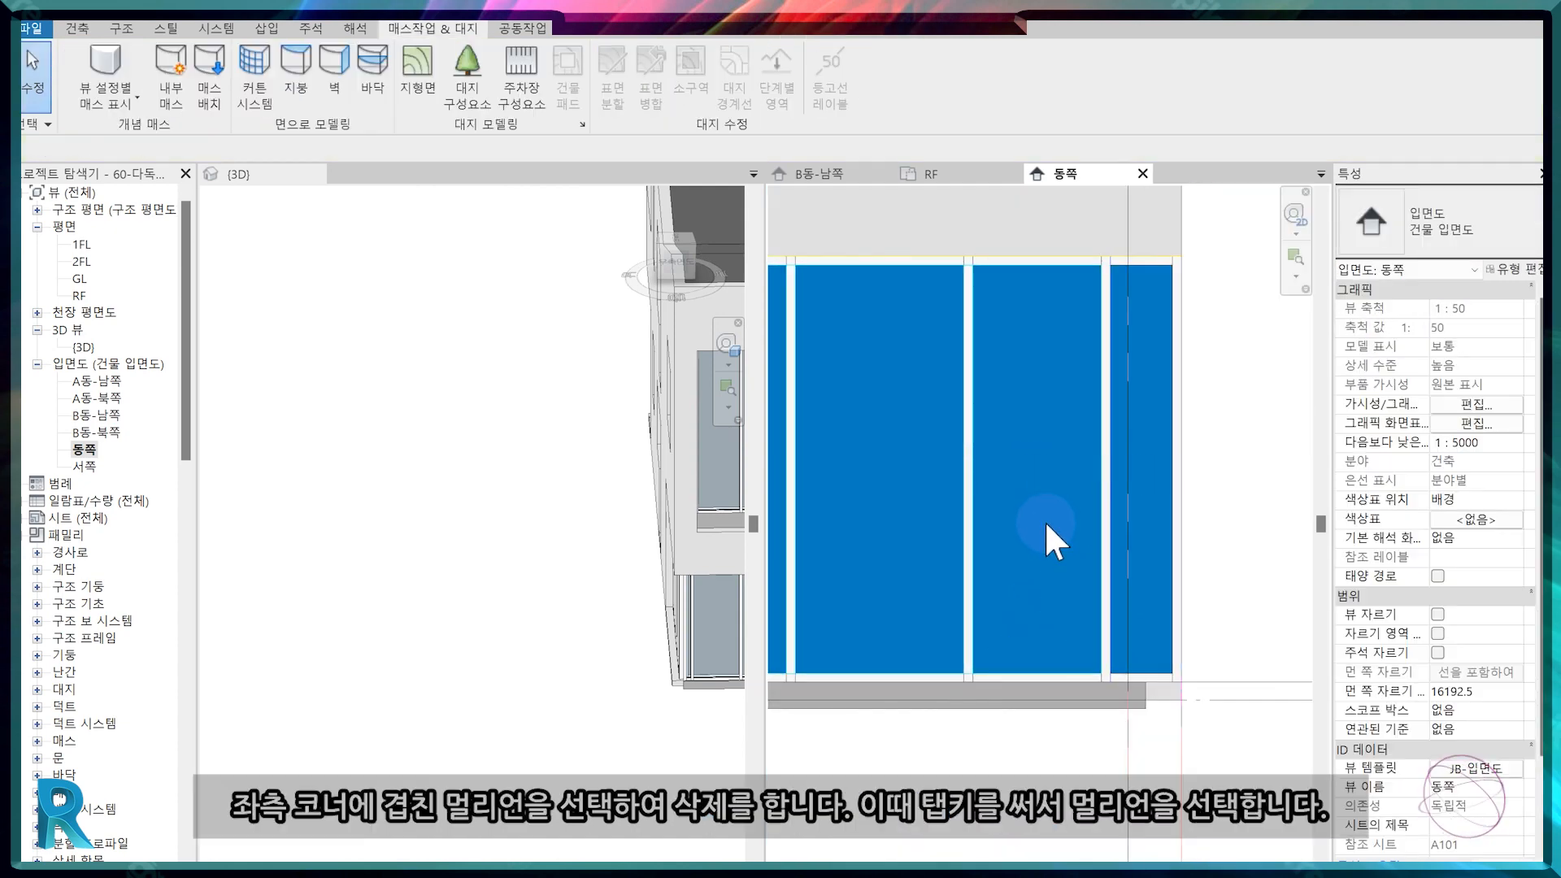
In the 3D view, unpin and delete the overlapping mullion at the outer corner of the lower glazing.
scroll(1046, 521, "down", 5)
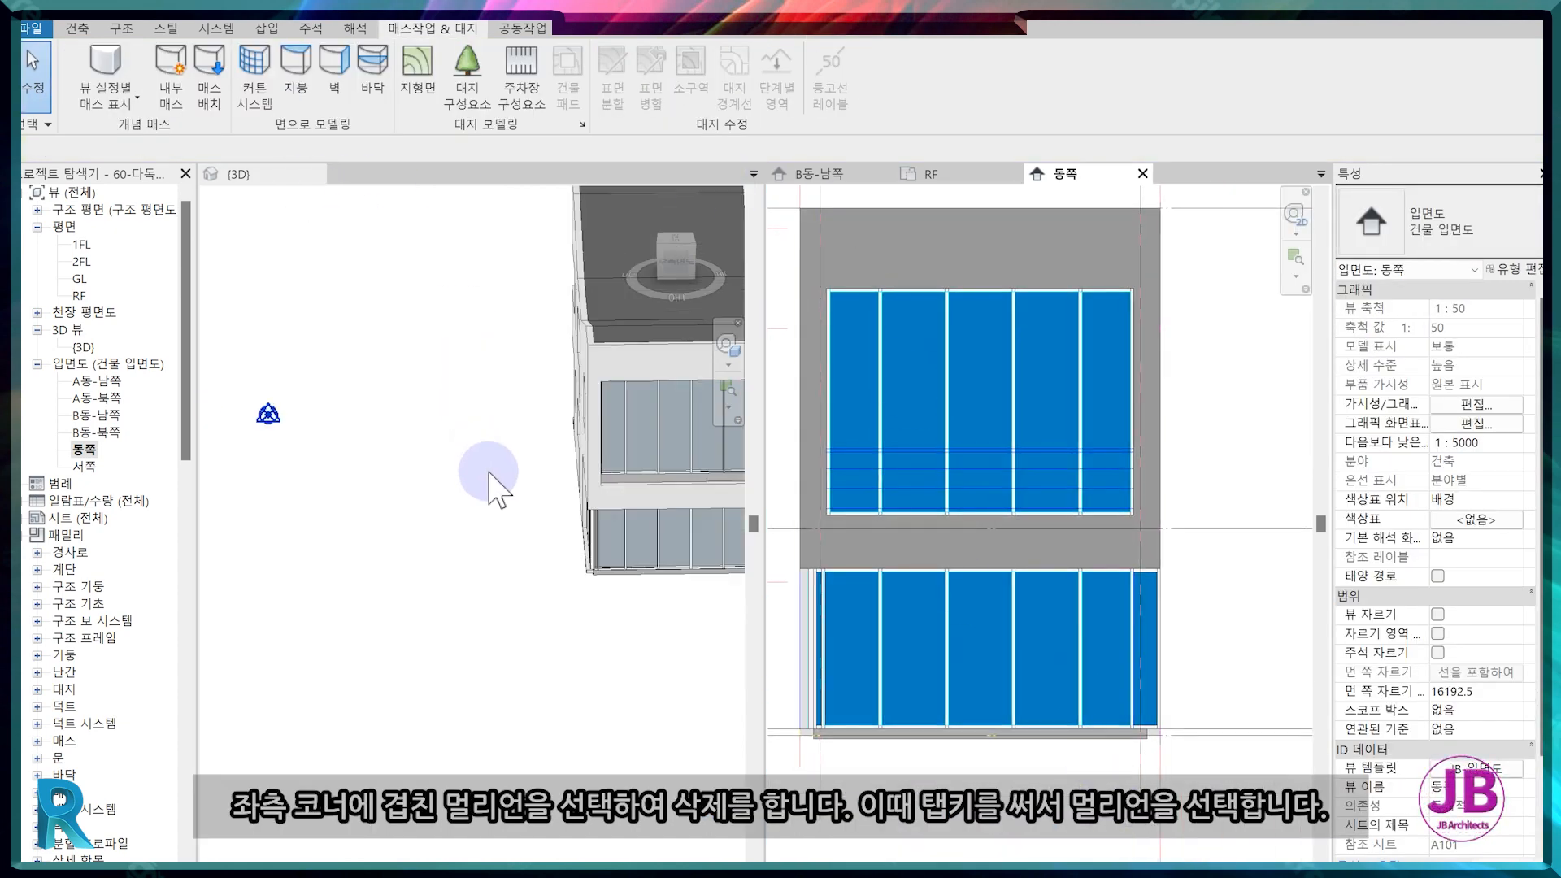
left_click(491, 474)
scroll(656, 634, "up", 6)
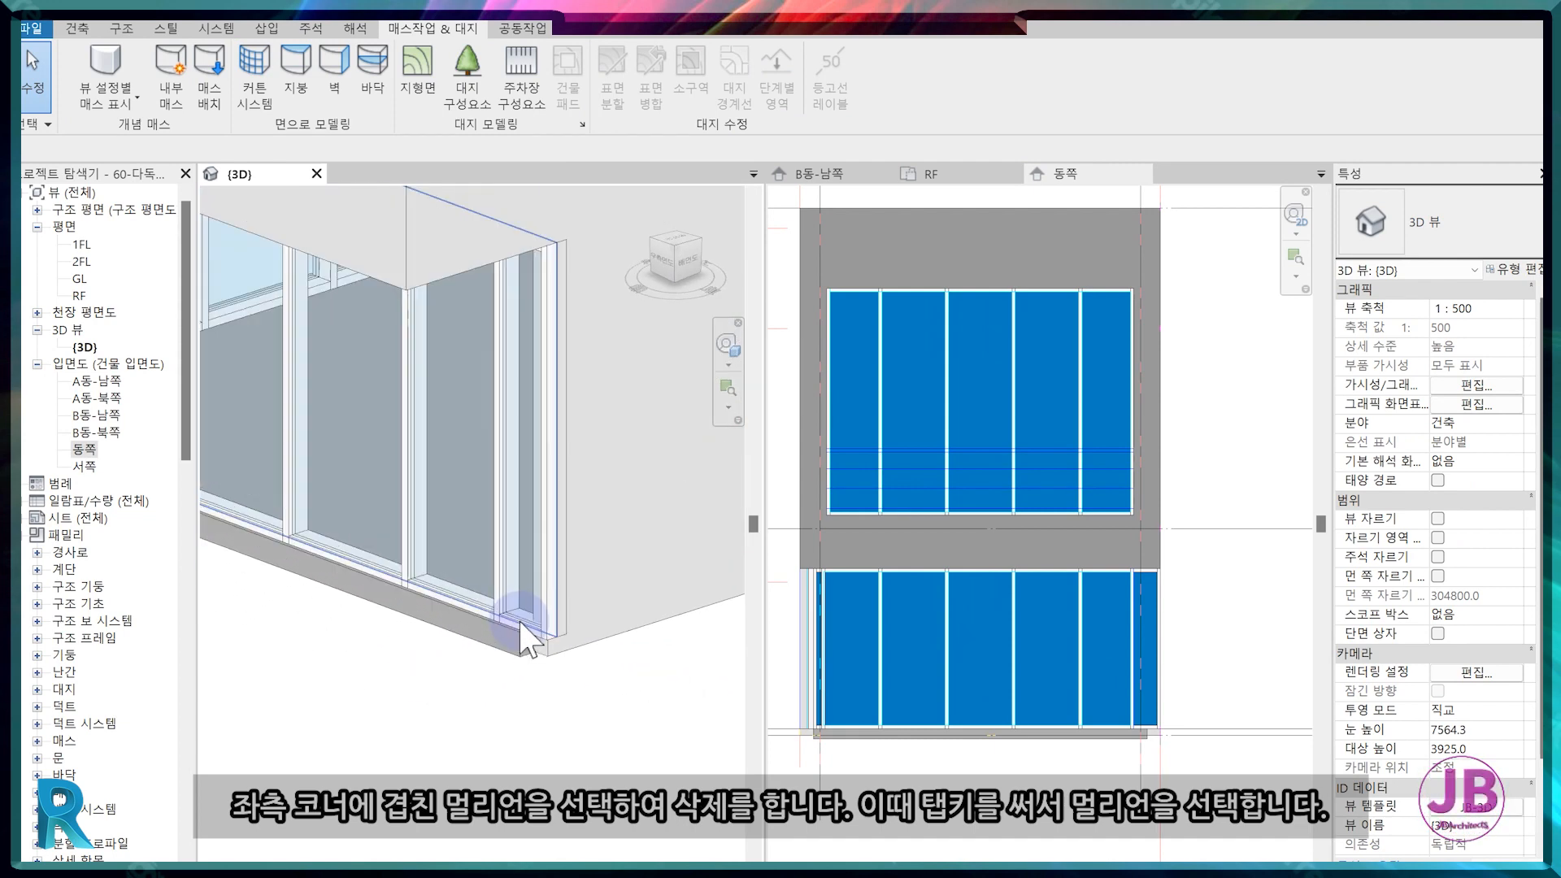
scroll(410, 642, "down", 3)
middle_click_drag(392, 696, 454, 618, "shift")
scroll(608, 499, "up", 4)
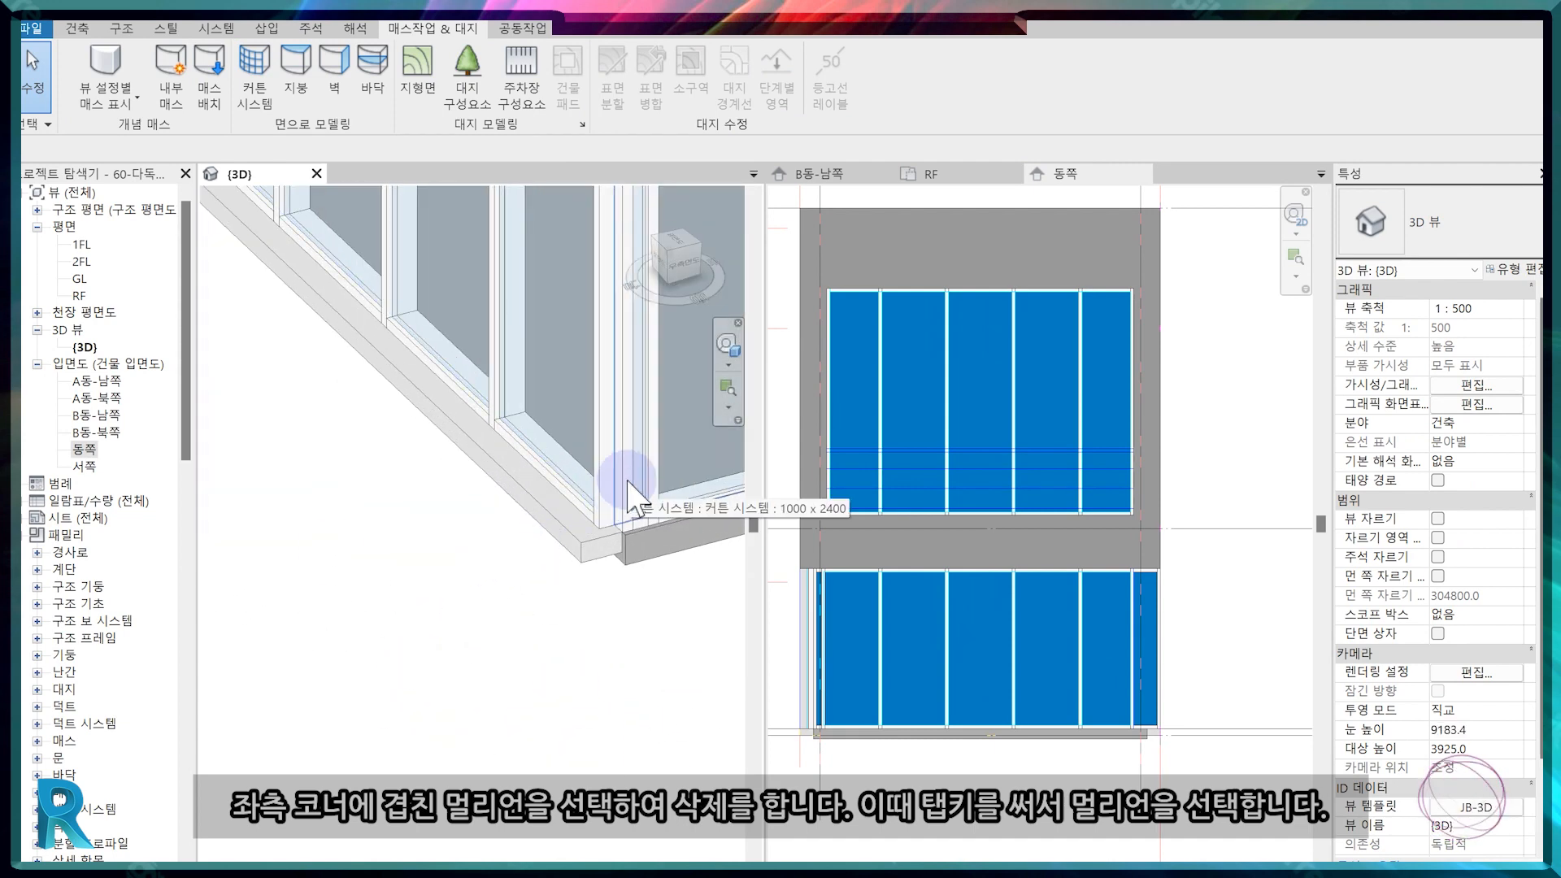
scroll(618, 488, "up", 2)
key("Tab")
left_click(575, 447)
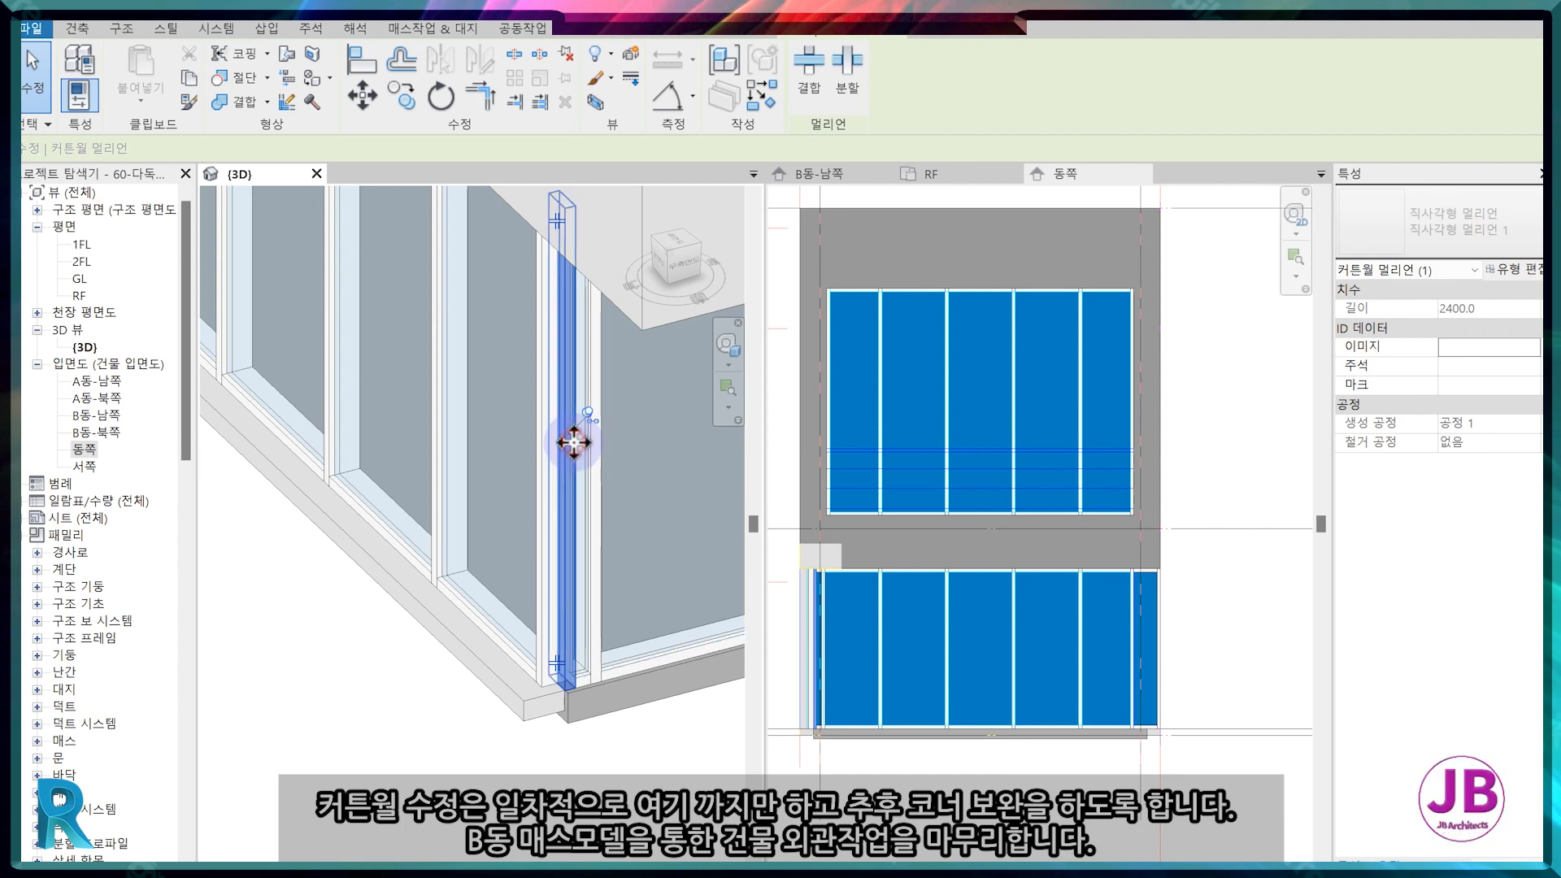
key("Escape")
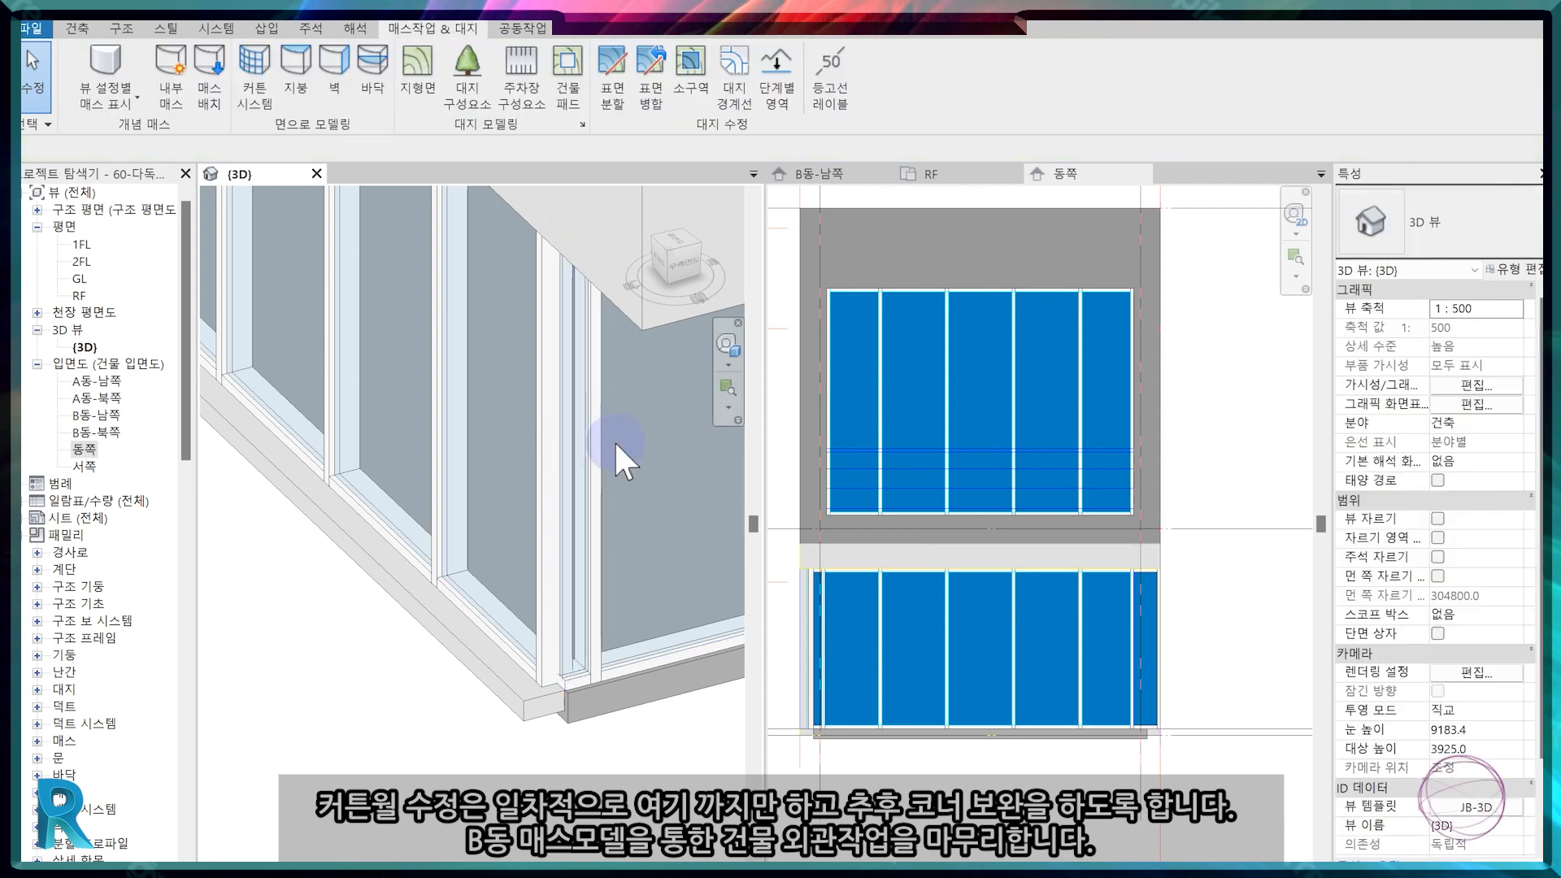
left_click(542, 615)
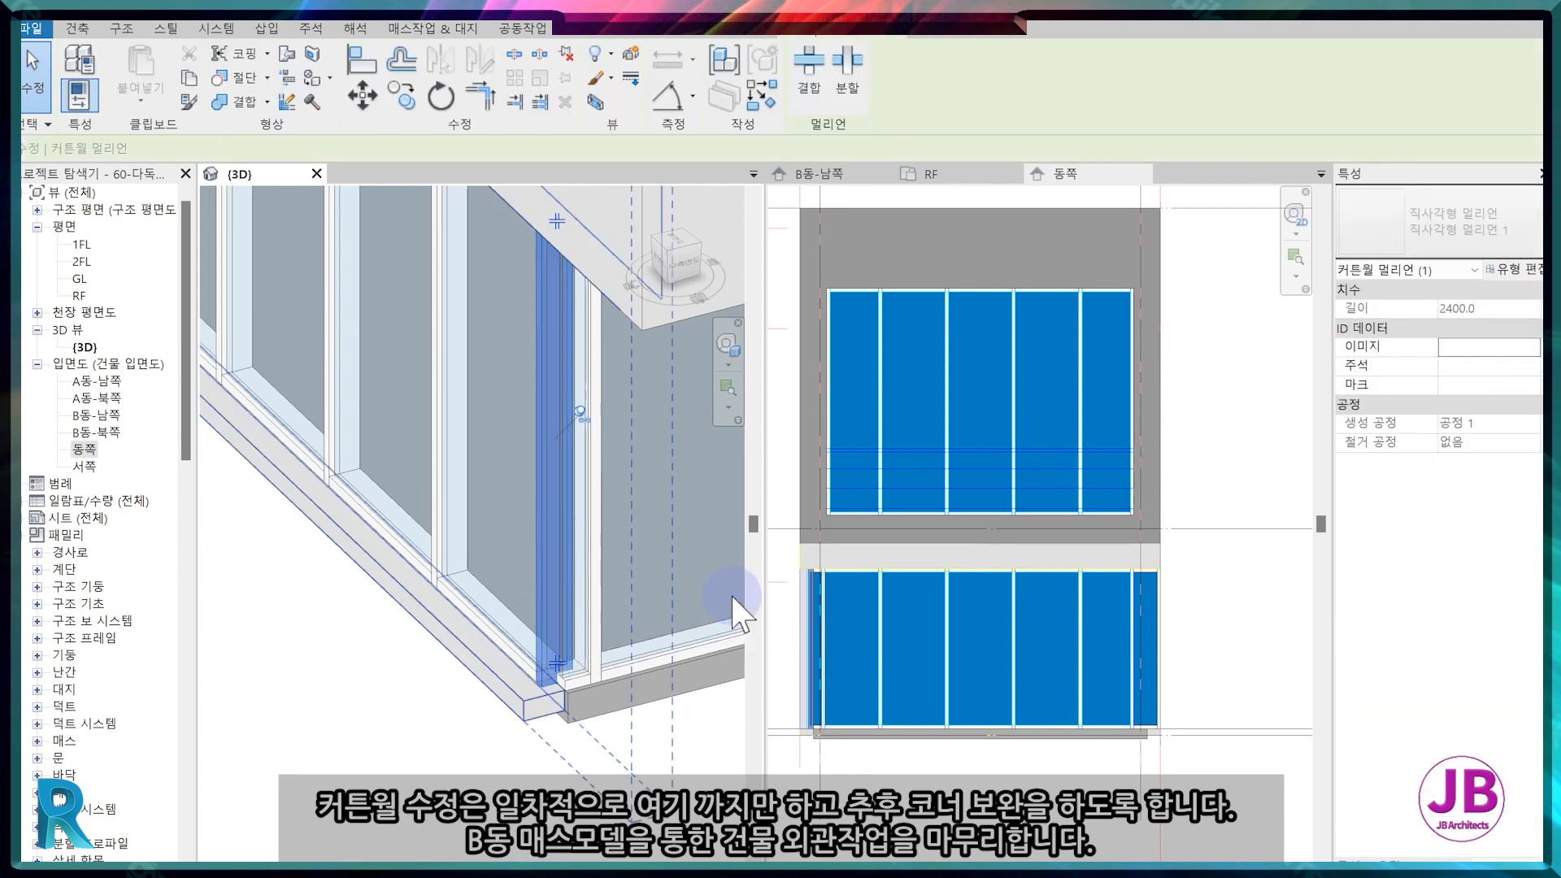
Show the whole building in 3D and orbit it to examine the finished exterior from opposite sides.
scroll(872, 597, "down", 2)
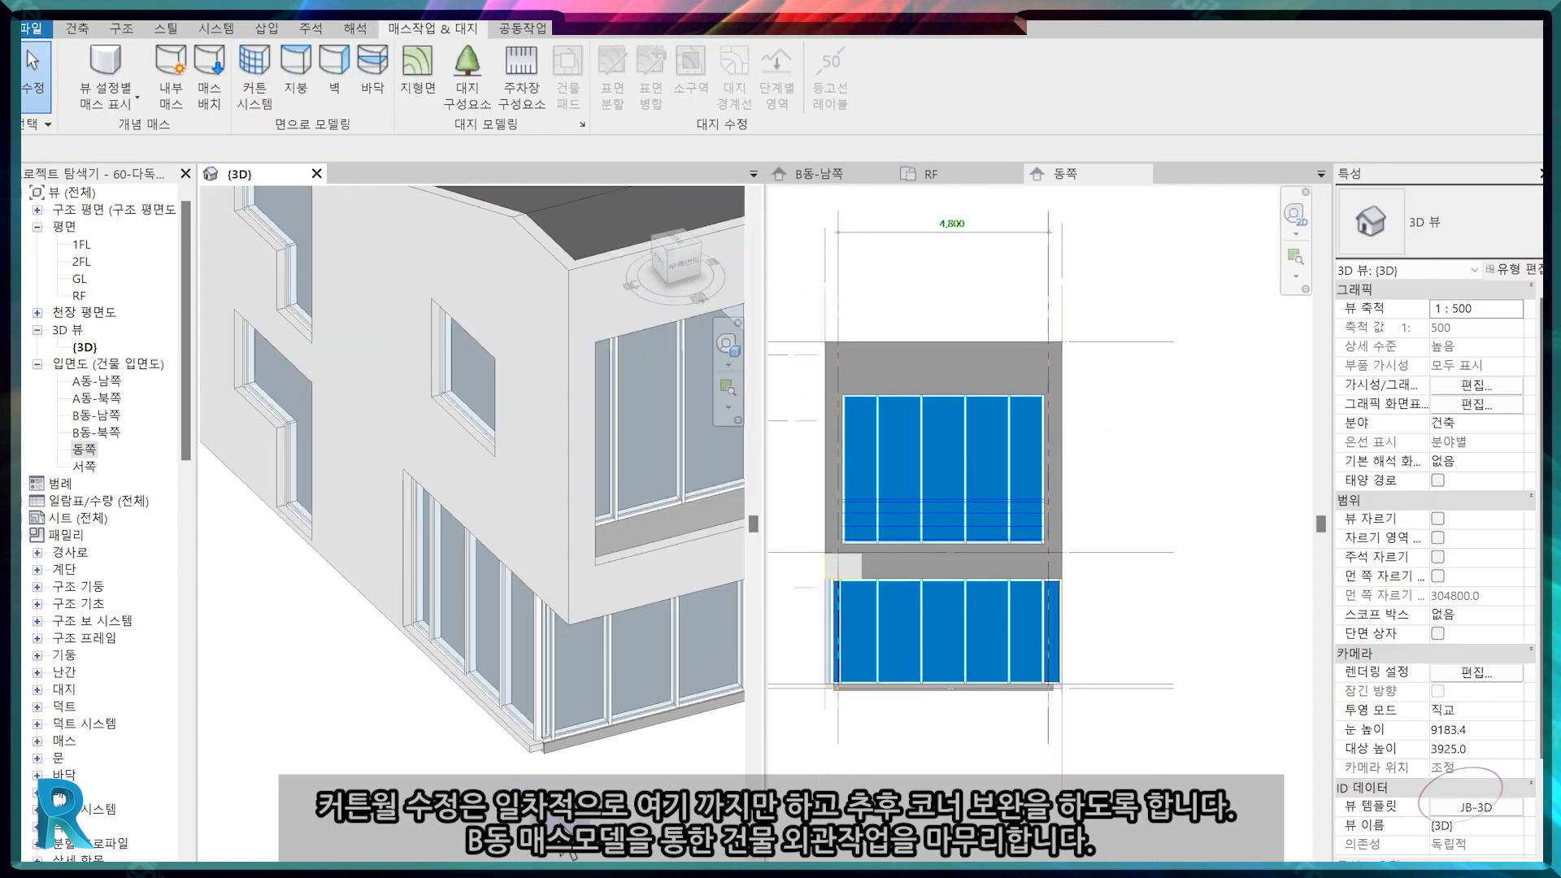
scroll(453, 747, "down", 6)
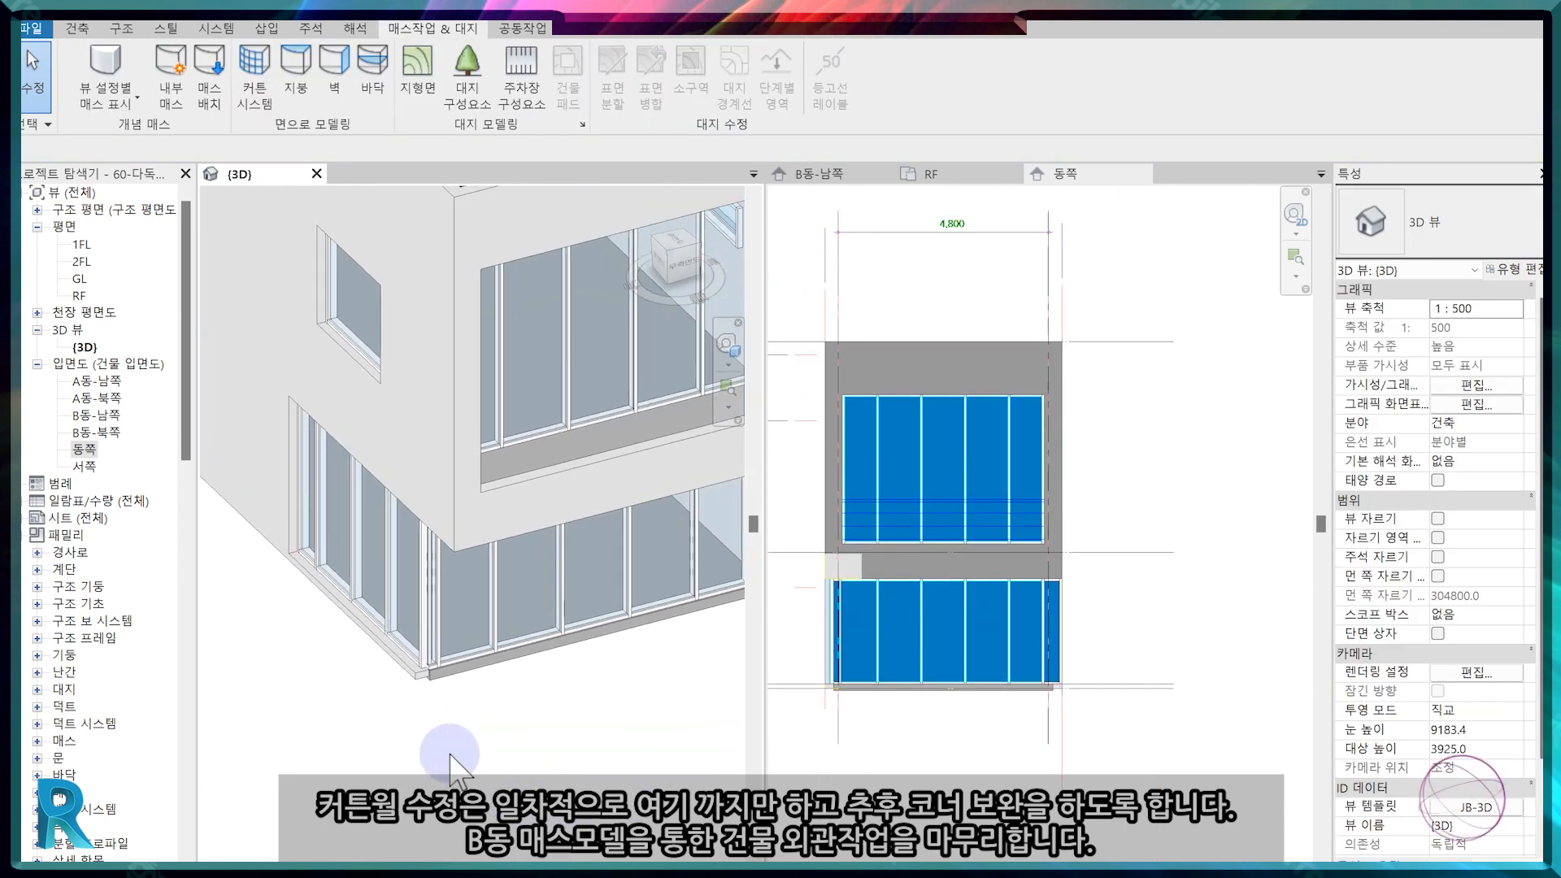
left_click_drag(670, 249, 695, 241)
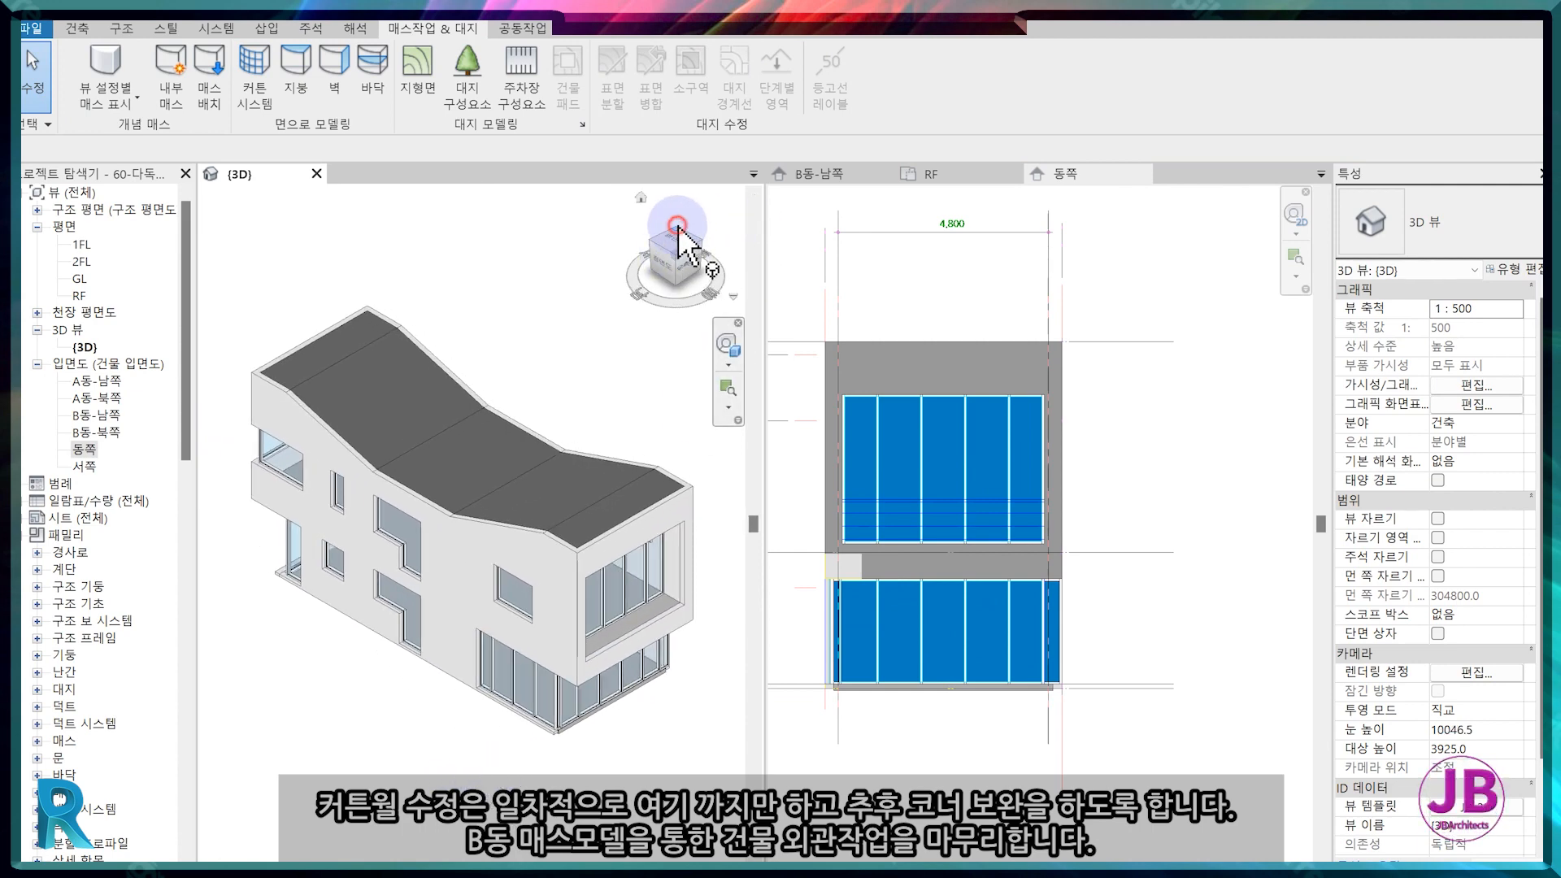
left_click(679, 228)
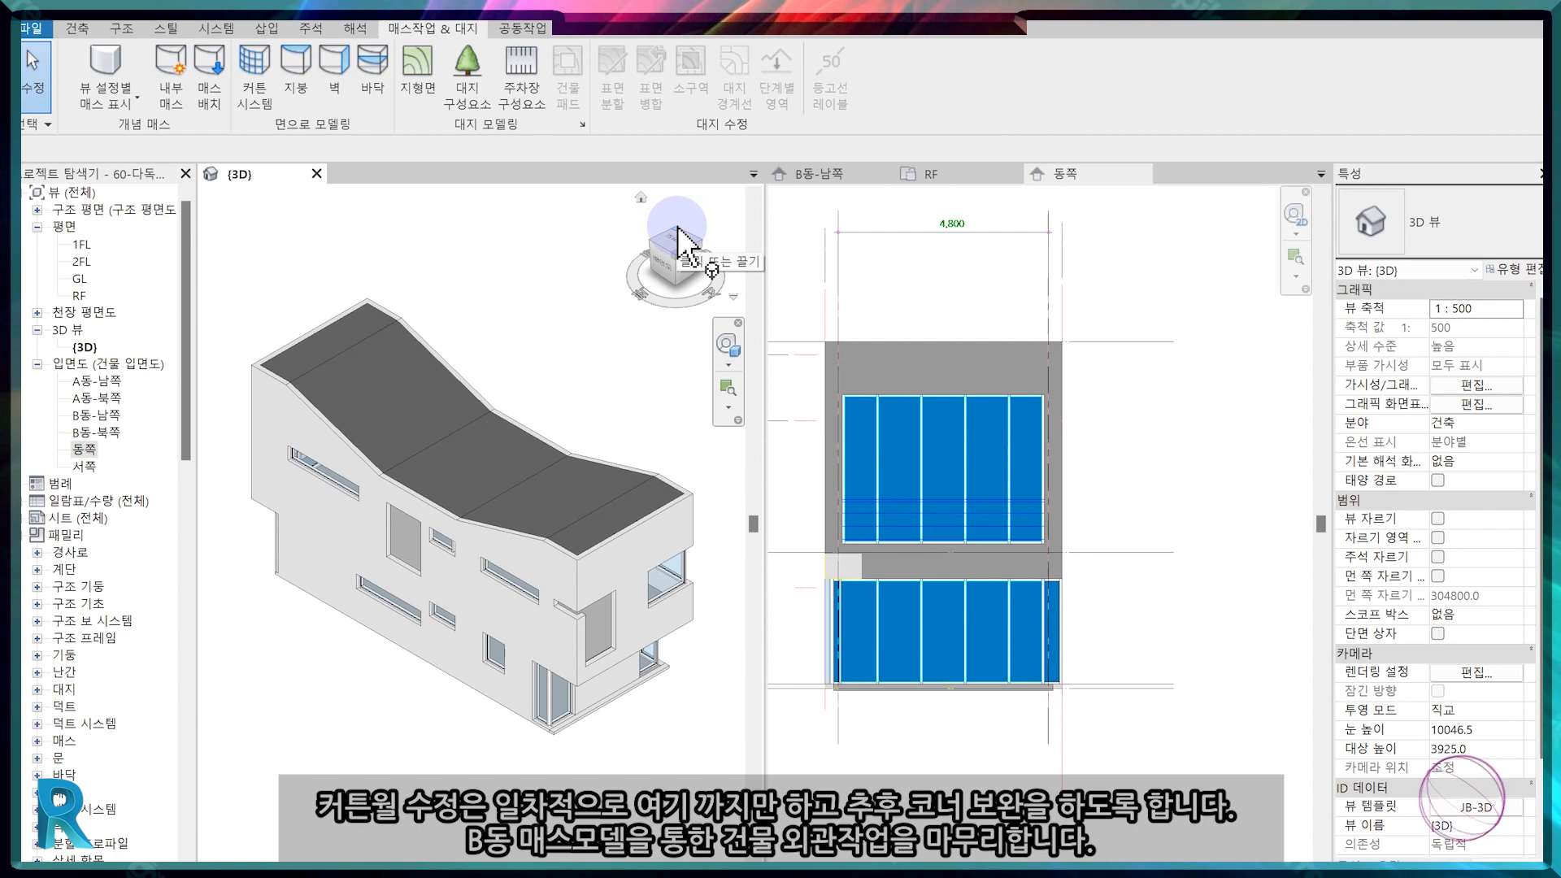
left_click(583, 253)
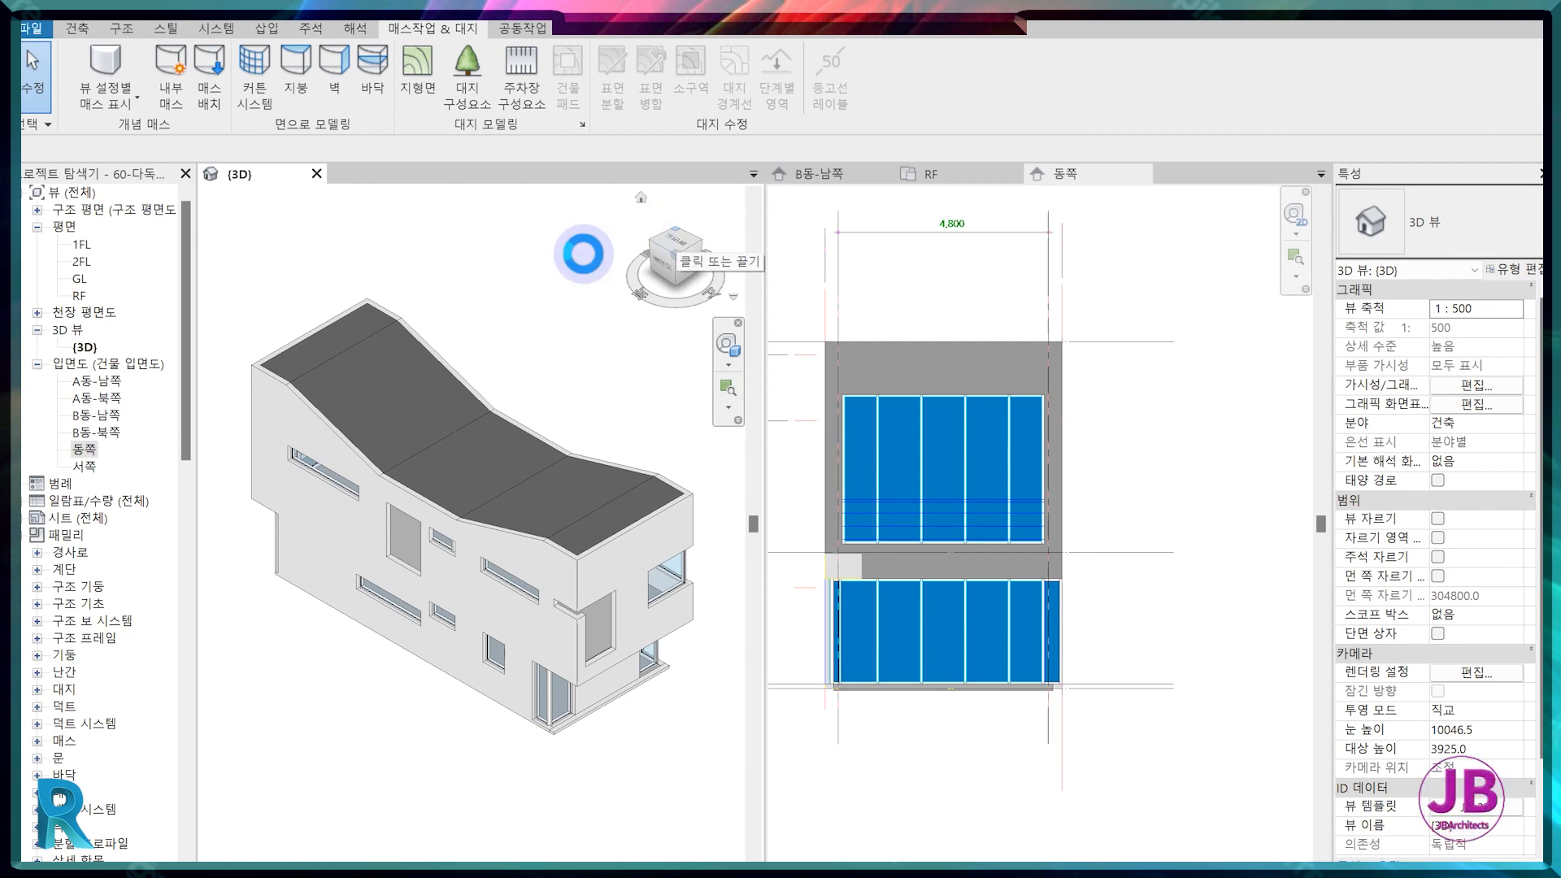